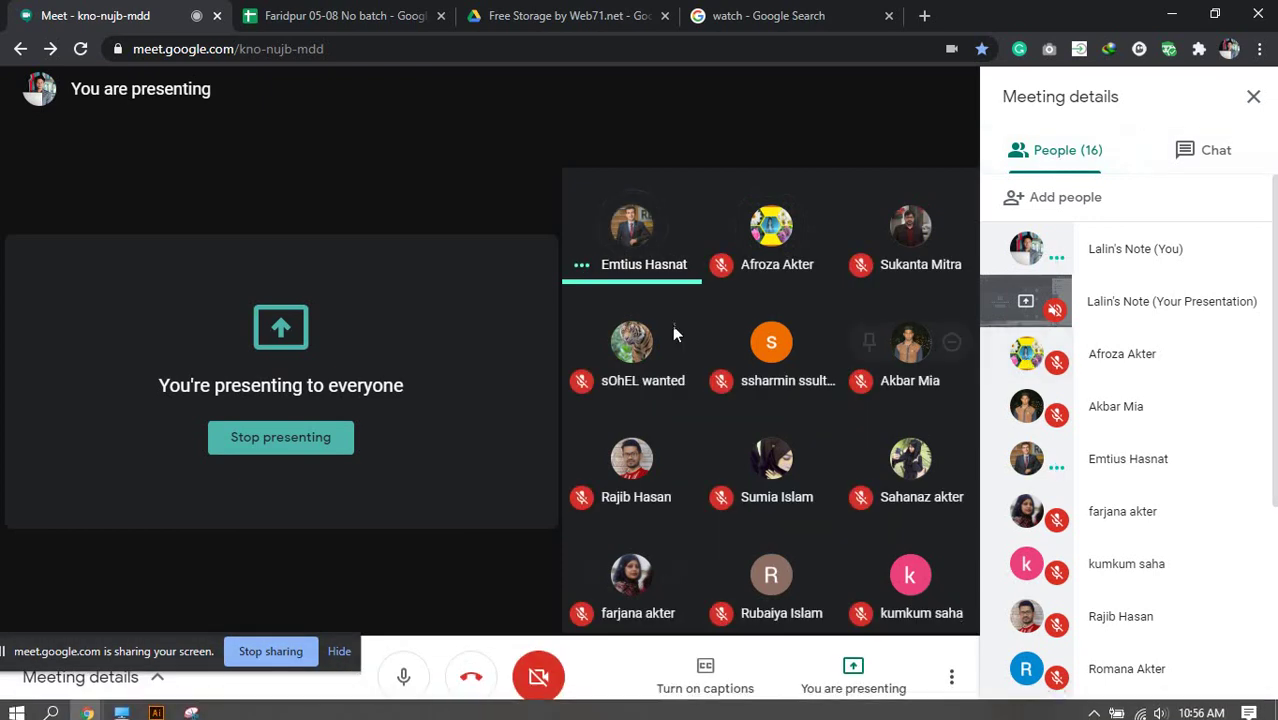
Switch to Illustrator and examine the watch artwork, including its dial, hands, centre pin, hexagonal case and strap.
left_click(170, 698)
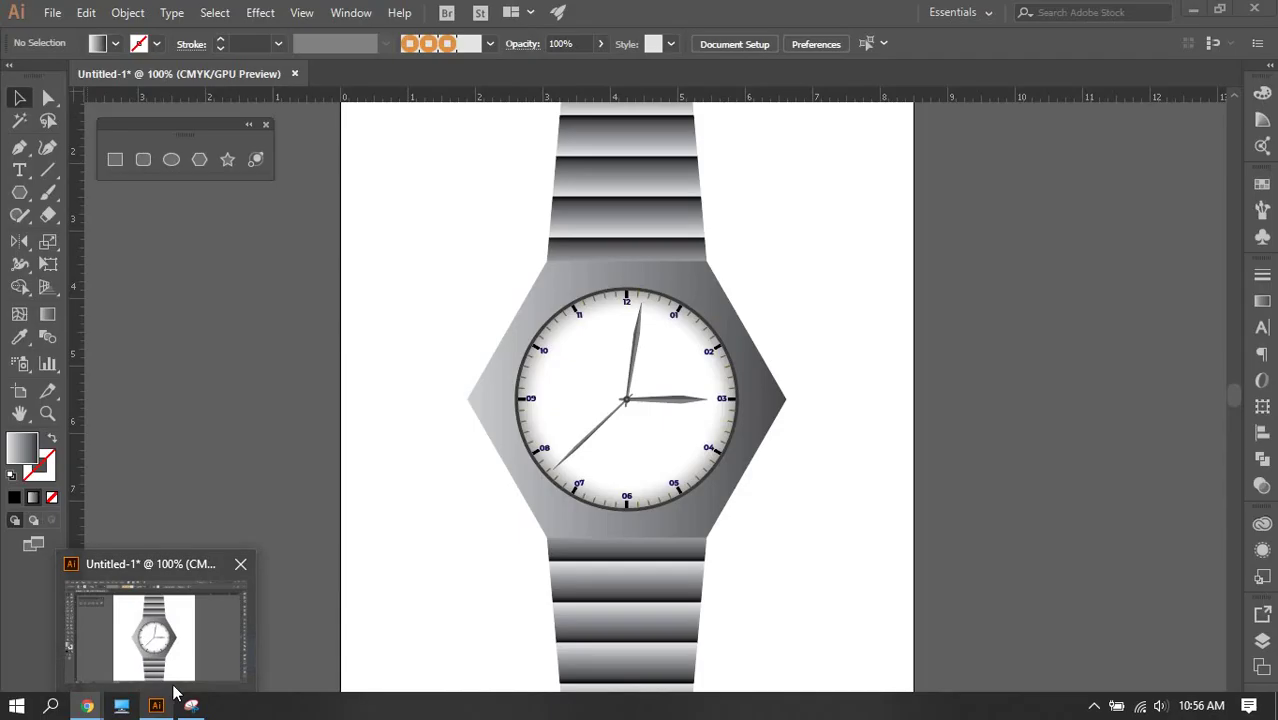
key("alt+Tab")
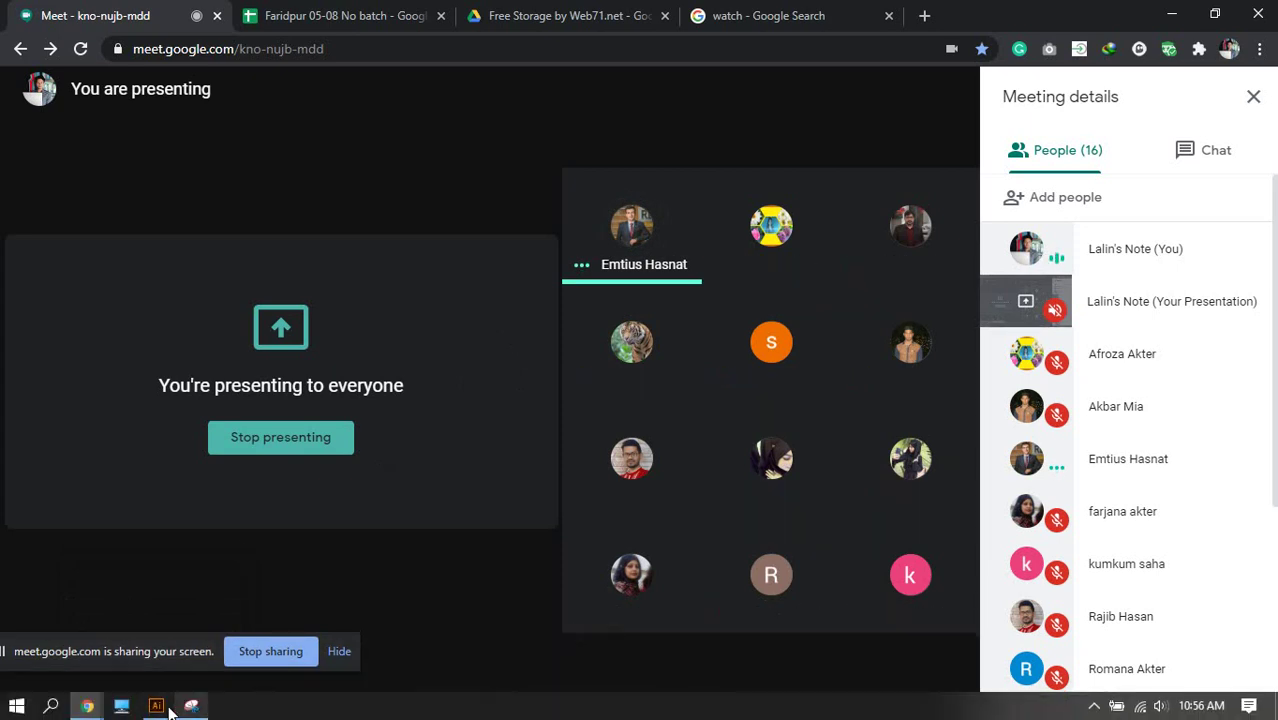
left_click(190, 706)
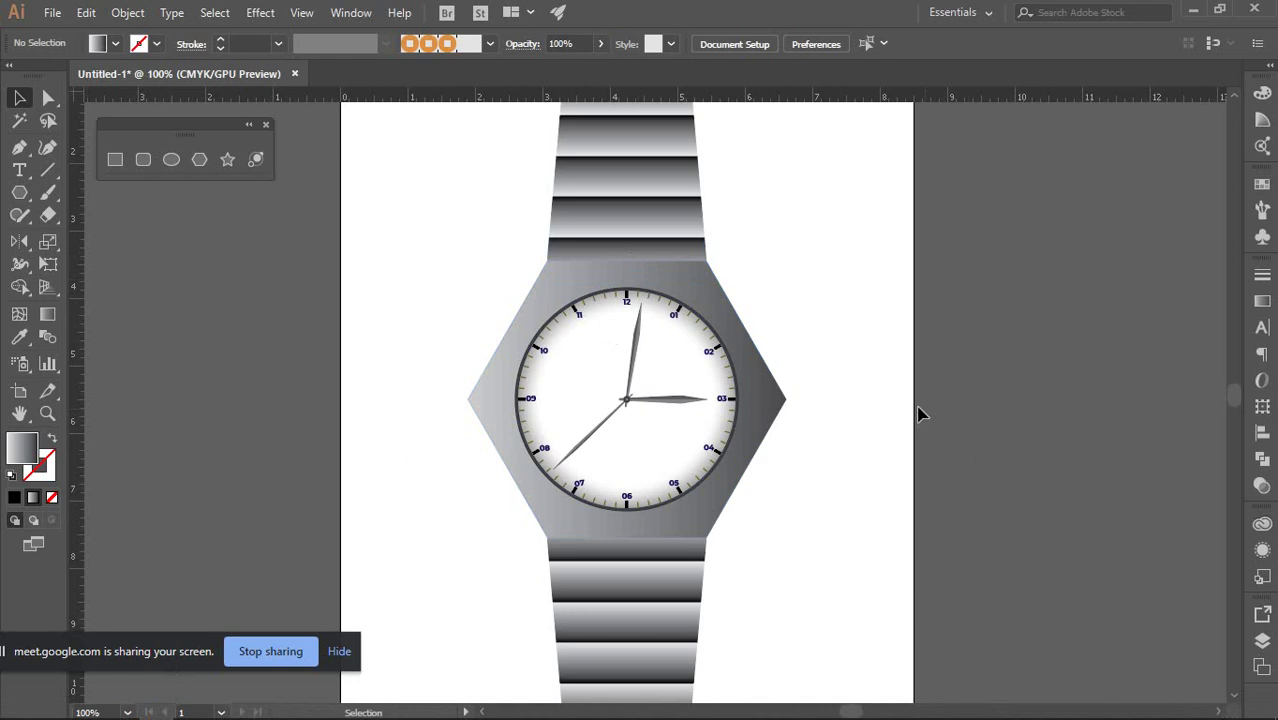
scroll(784, 376, "down", 2)
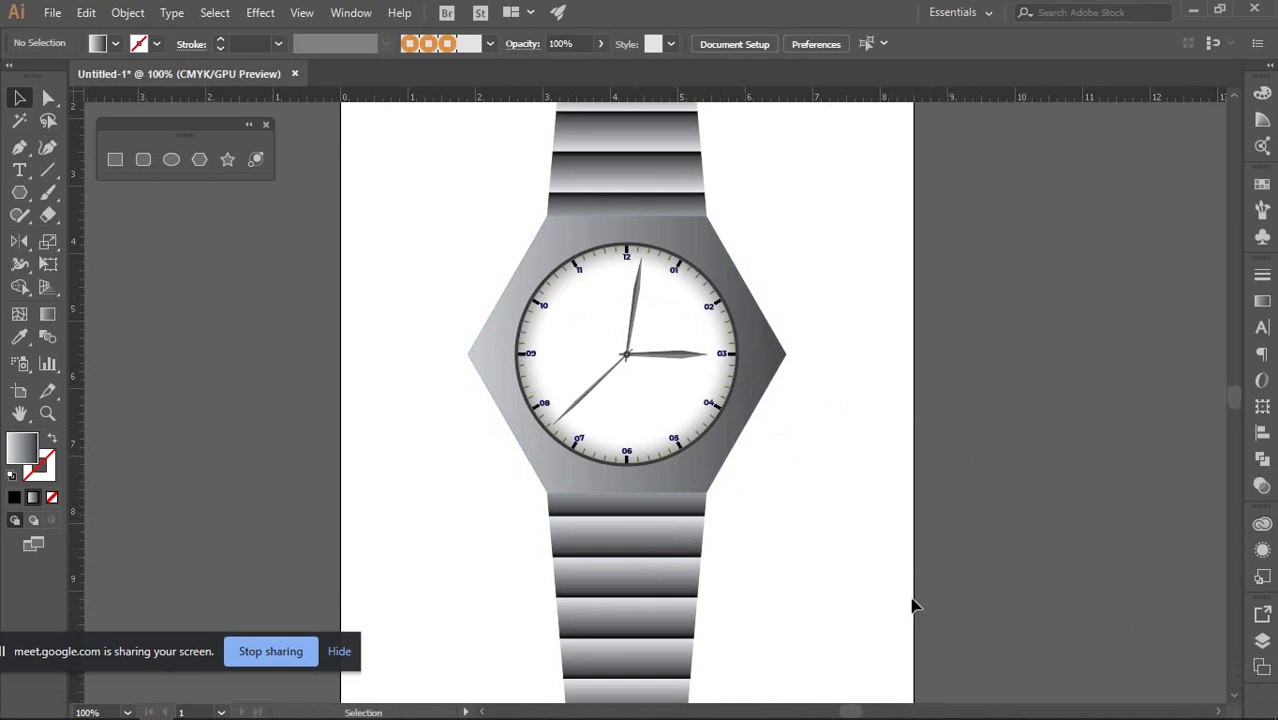
scroll(704, 291, "up", 2, "alt")
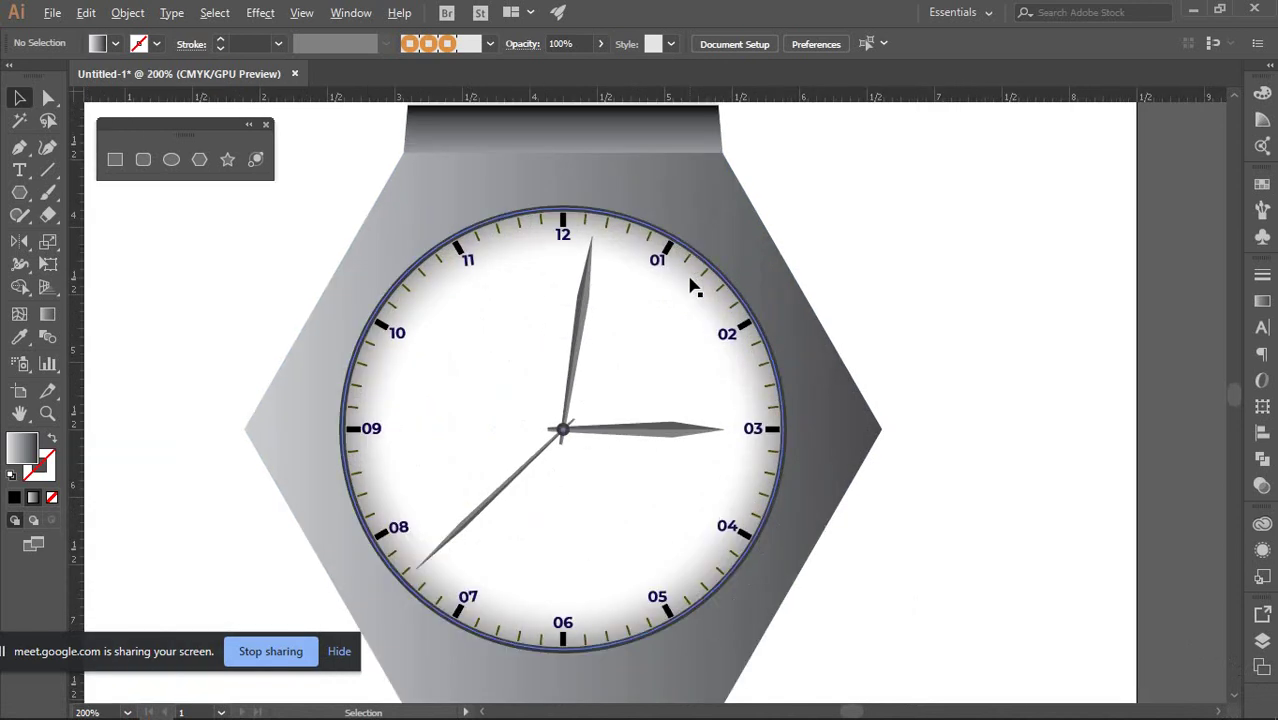
scroll(540, 425, "up", 2, "alt")
scroll(585, 425, "down", 2, "alt")
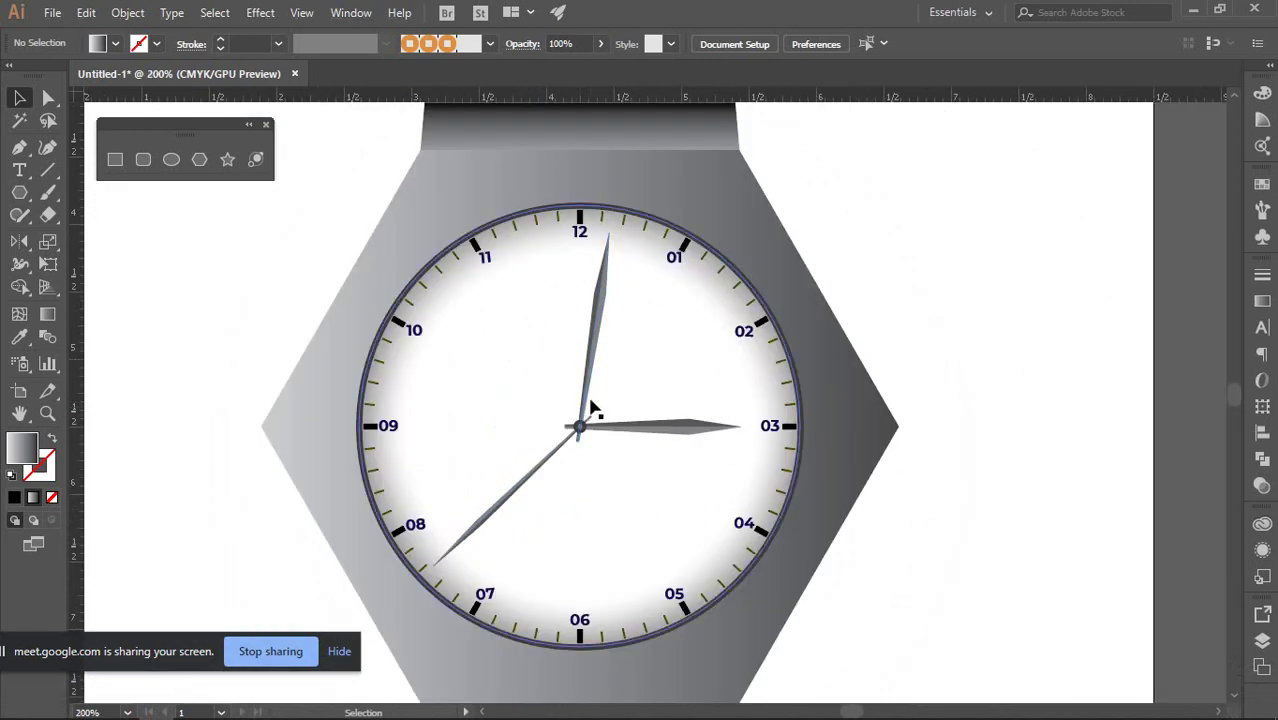
scroll(593, 408, "up", 2, "alt")
scroll(585, 408, "down", 2, "alt")
scroll(585, 300, "up", 2, "alt")
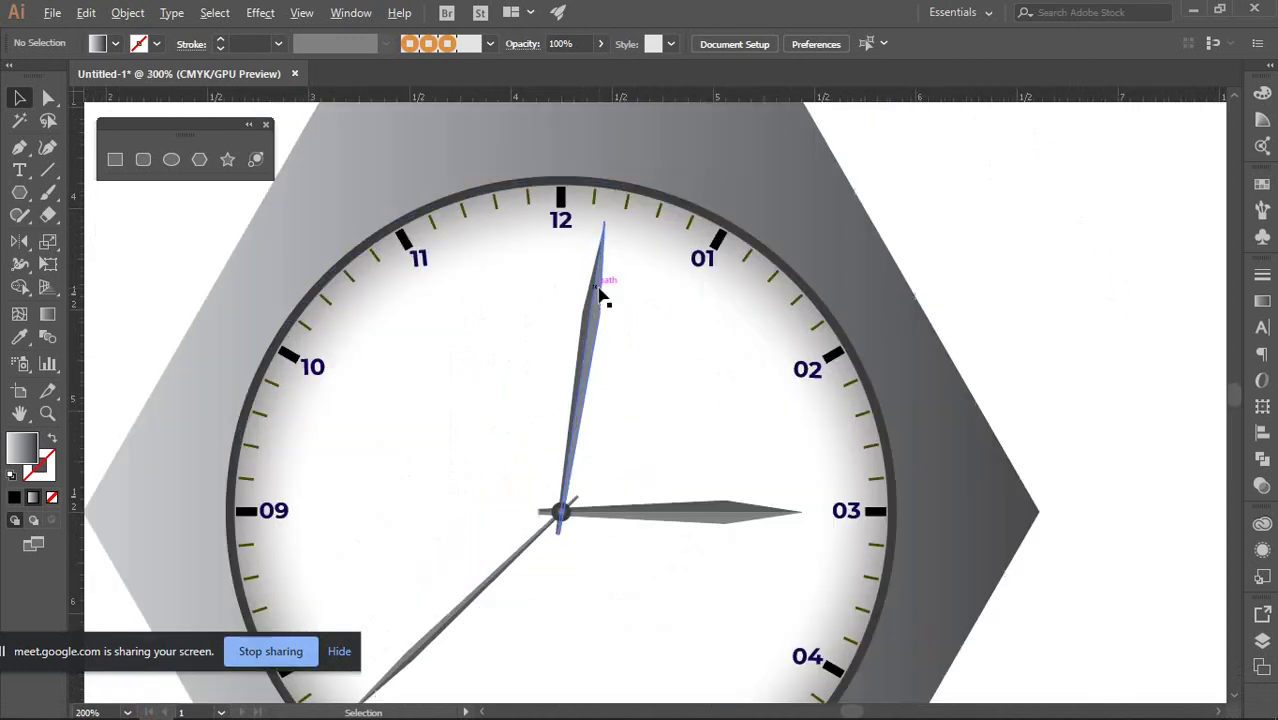
scroll(600, 480, "down", 1)
scroll(564, 484, "up", 2, "alt")
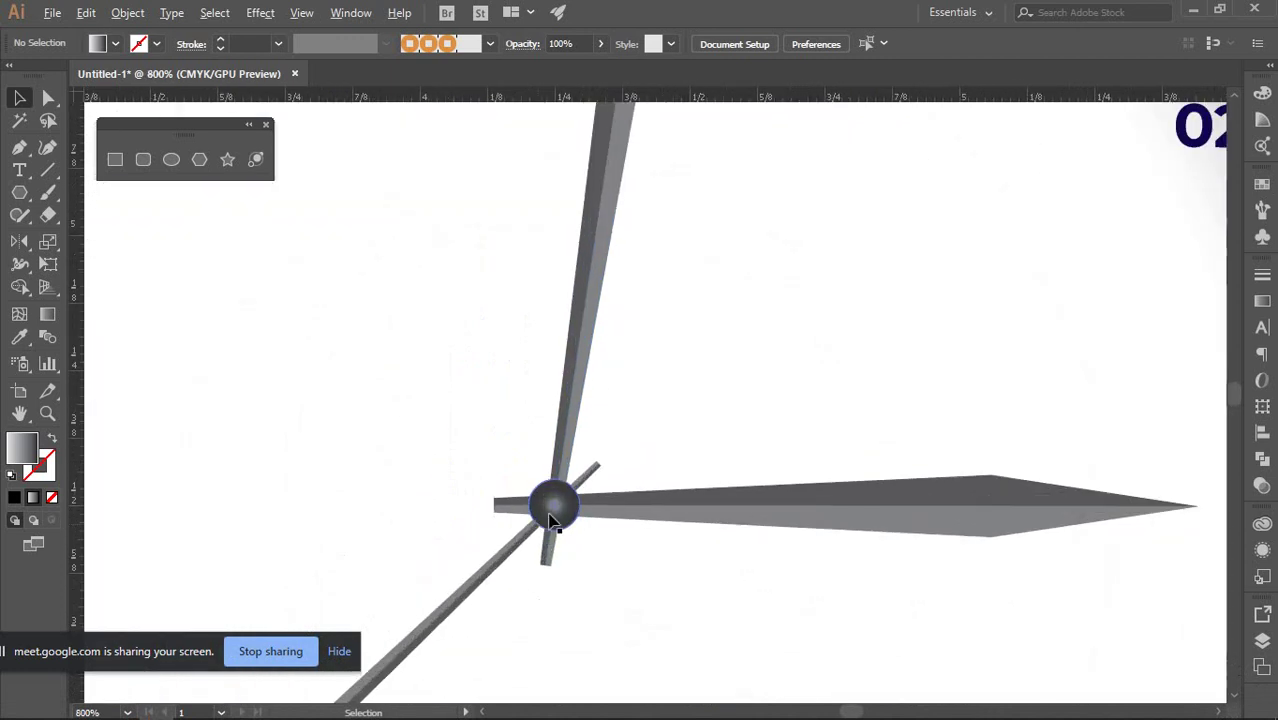
scroll(576, 470, "down", 3, "alt")
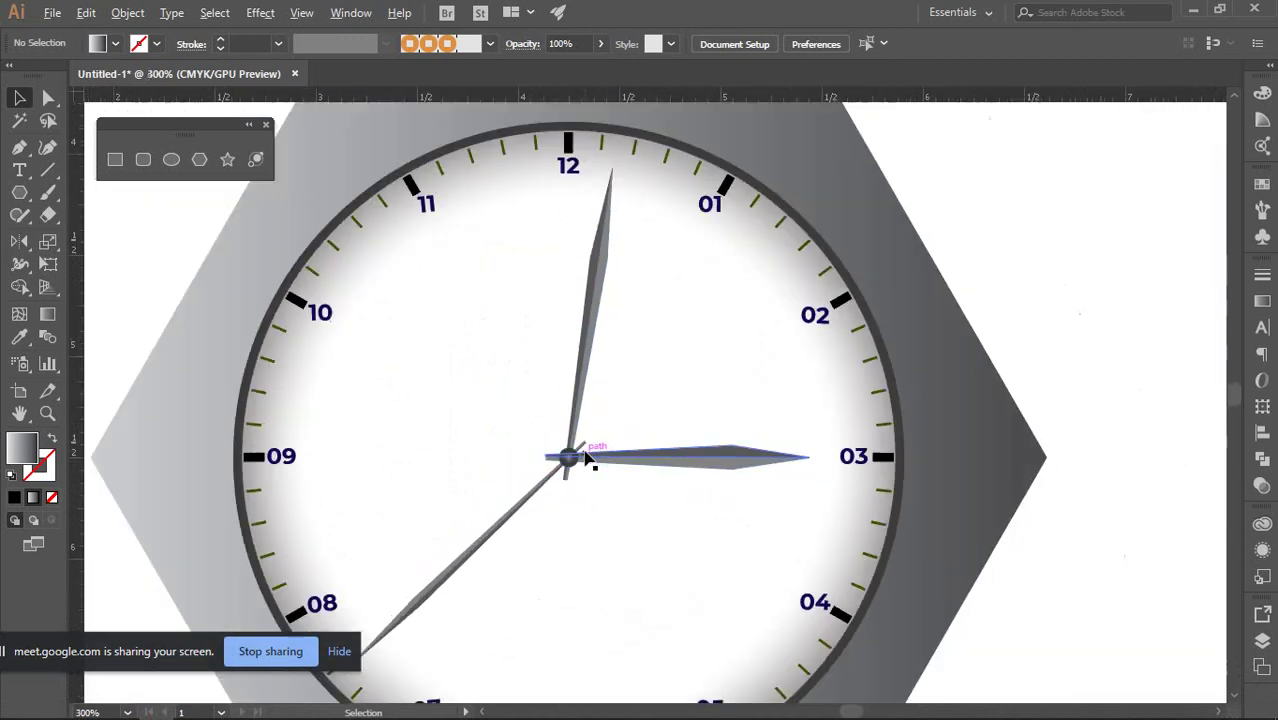
scroll(806, 402, "up", 1)
scroll(827, 380, "down", 2, "alt")
scroll(1021, 362, "down", 1, "alt")
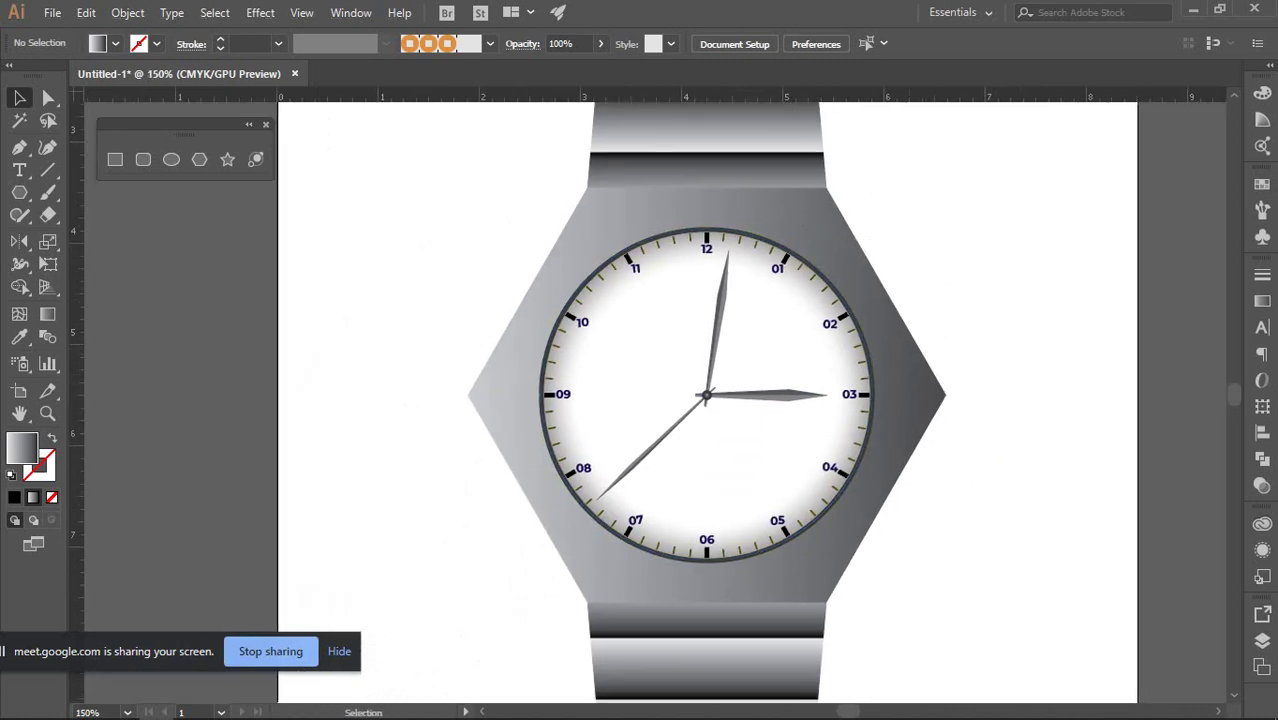
scroll(770, 517, "down", 2, "alt")
scroll(820, 440, "down", 1)
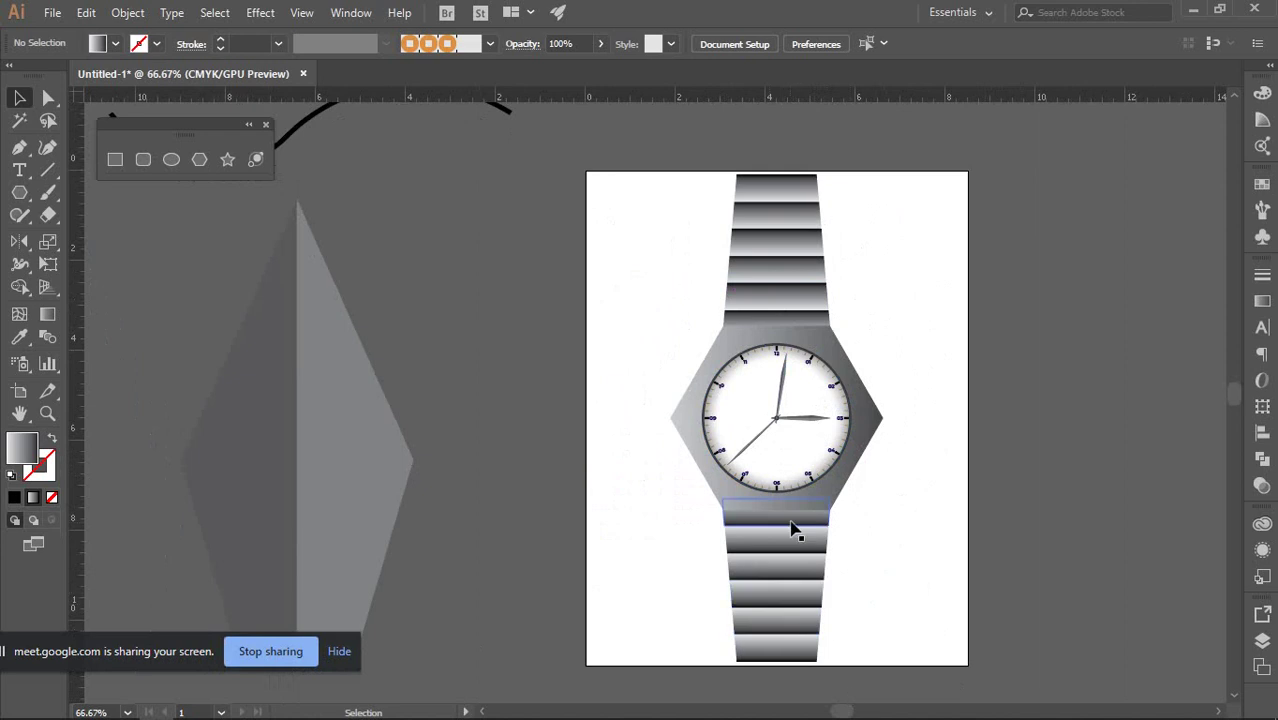
scroll(952, 524, "down", 1)
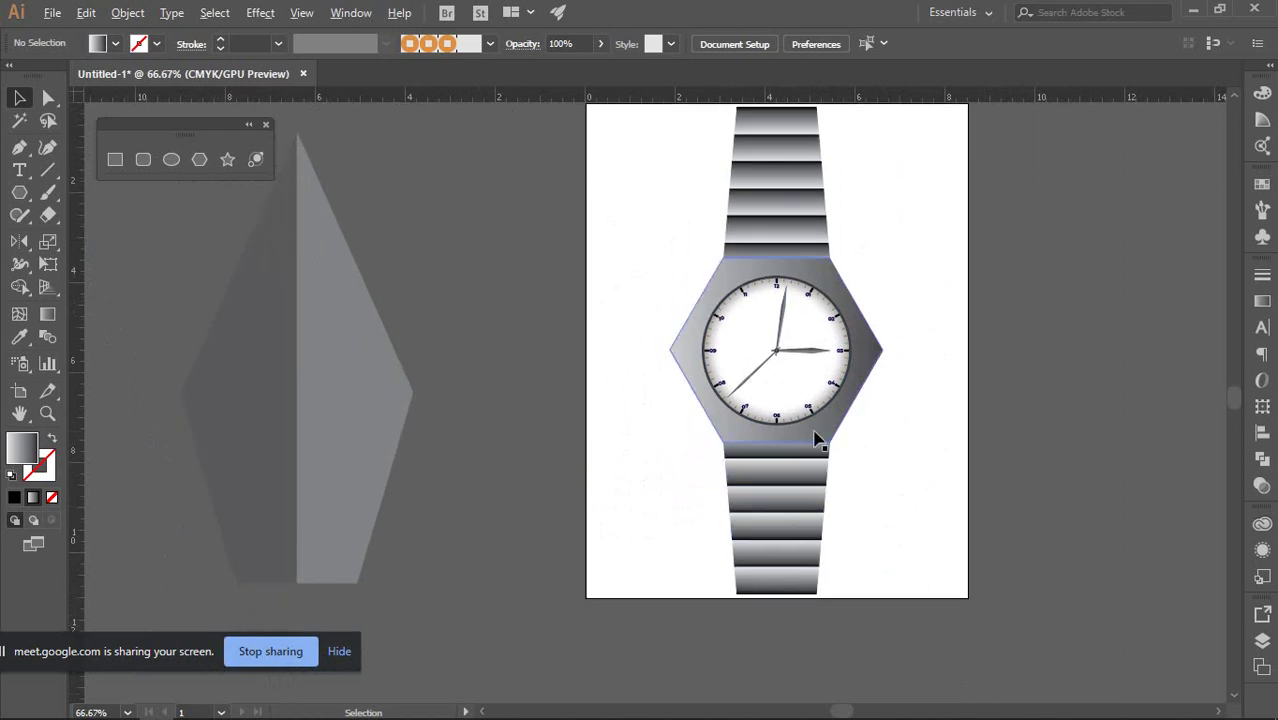
scroll(815, 438, "up", 1)
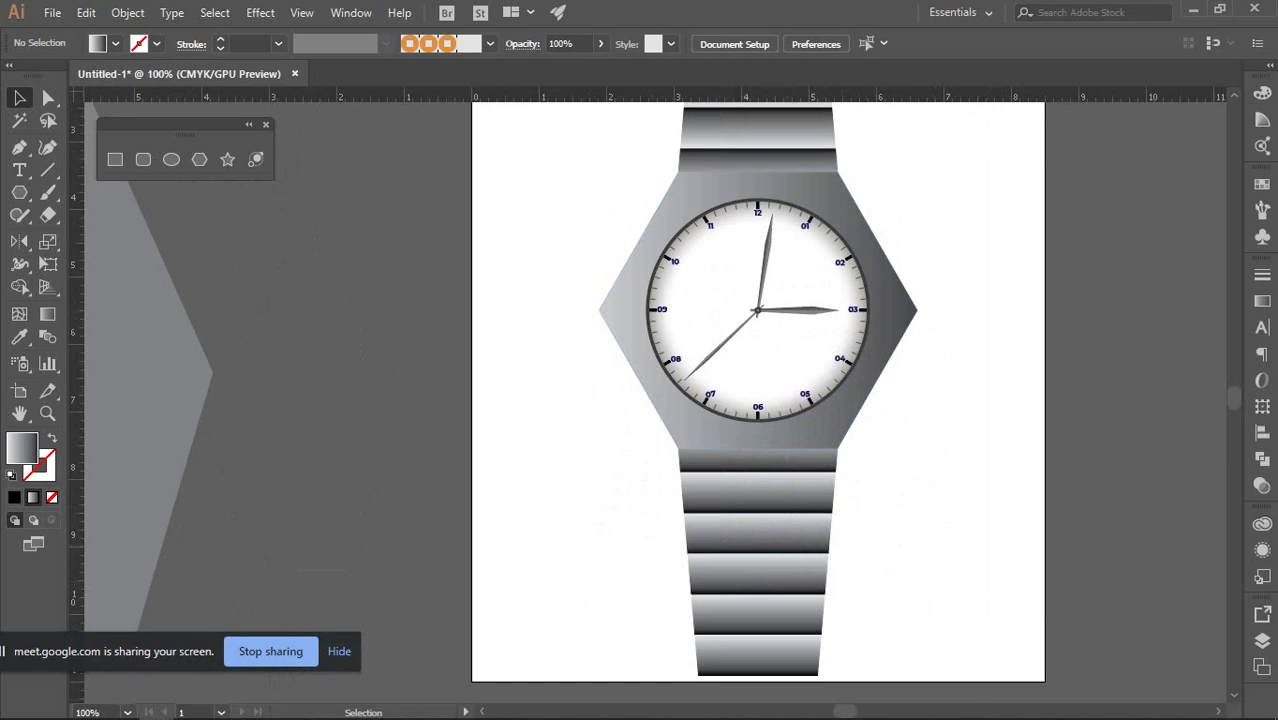
Switch back to the Google Meet call, close the meeting details and stop presenting the screen.
mouse_move(88, 705)
left_click(97, 672)
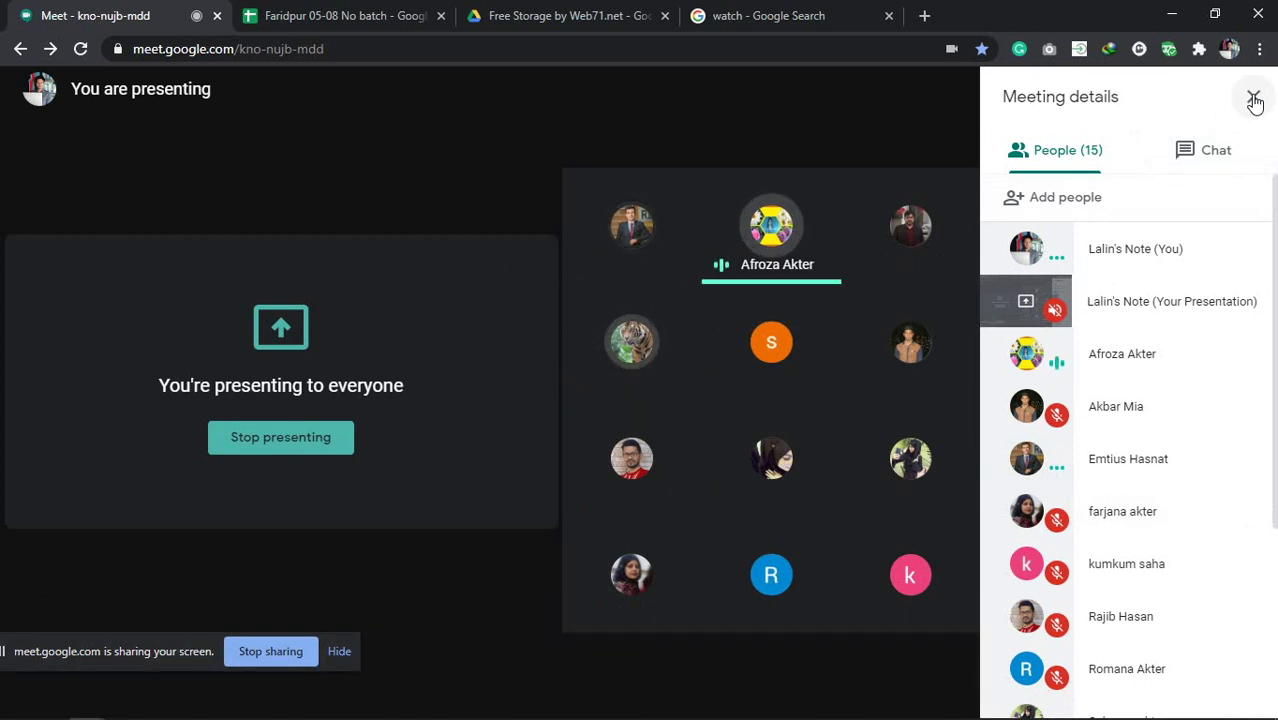
left_click(1254, 100)
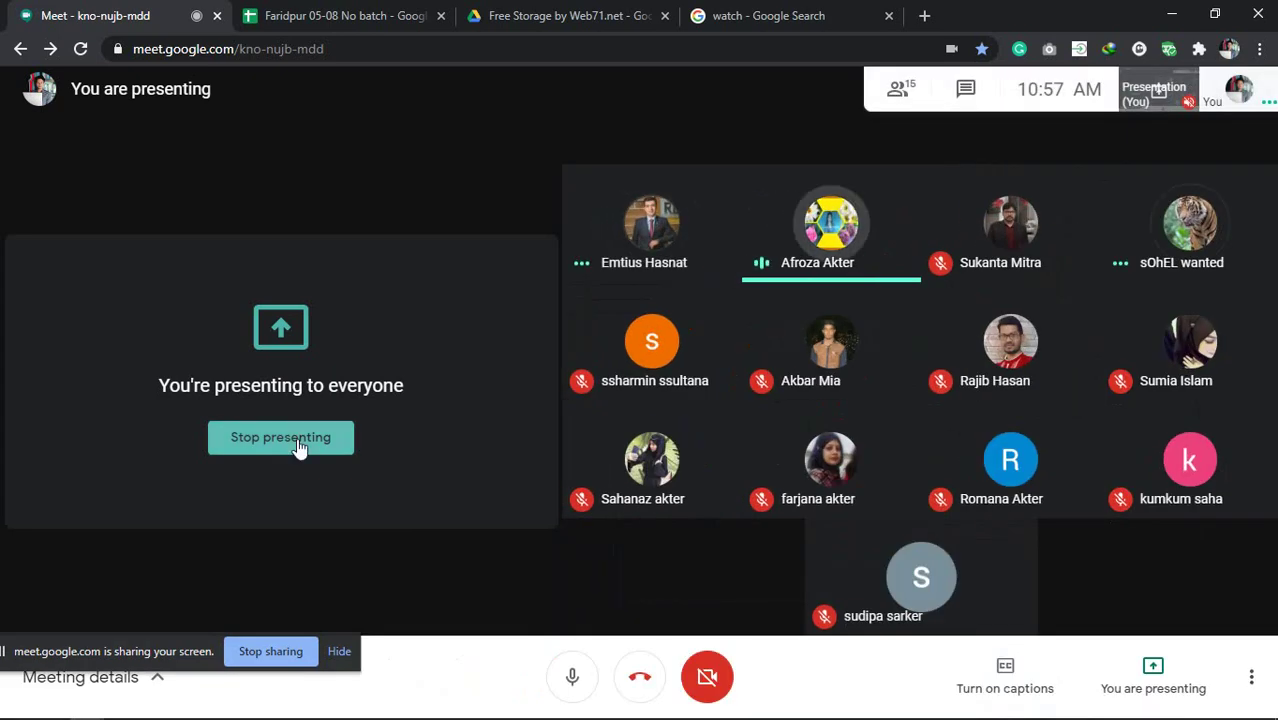
left_click(298, 442)
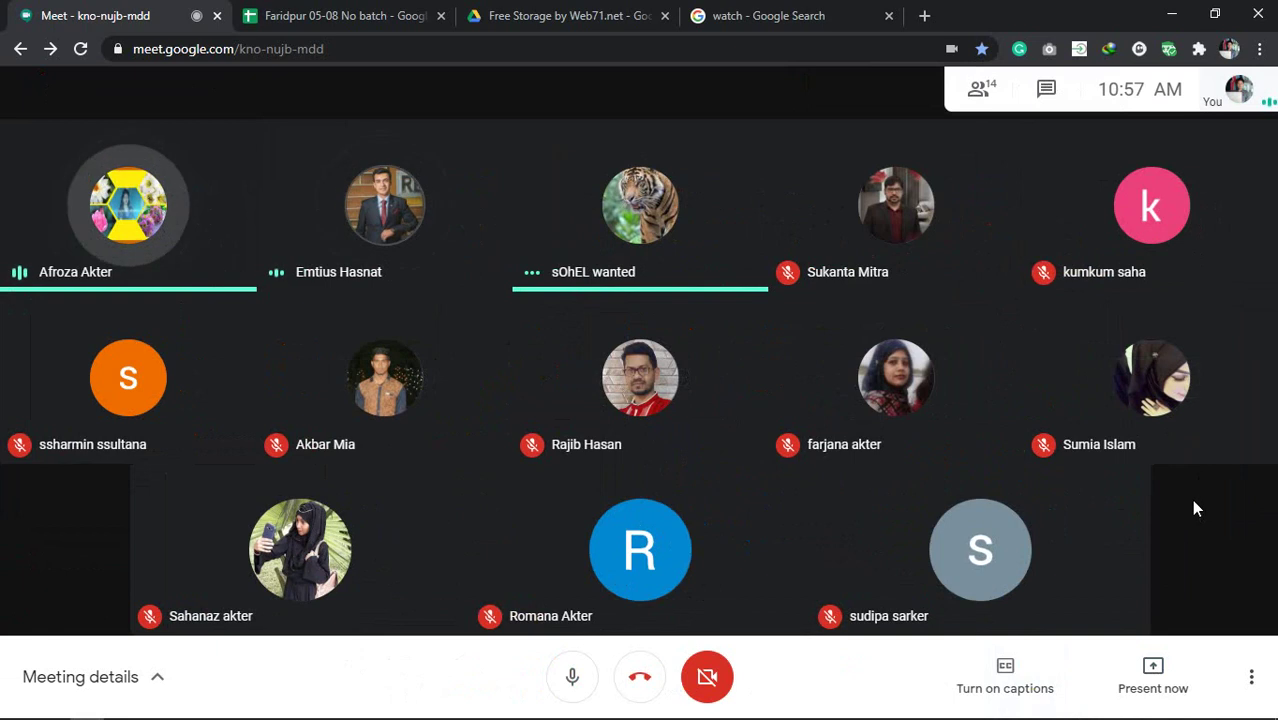
View the Google image search results for "watch" as design references.
left_click(800, 12)
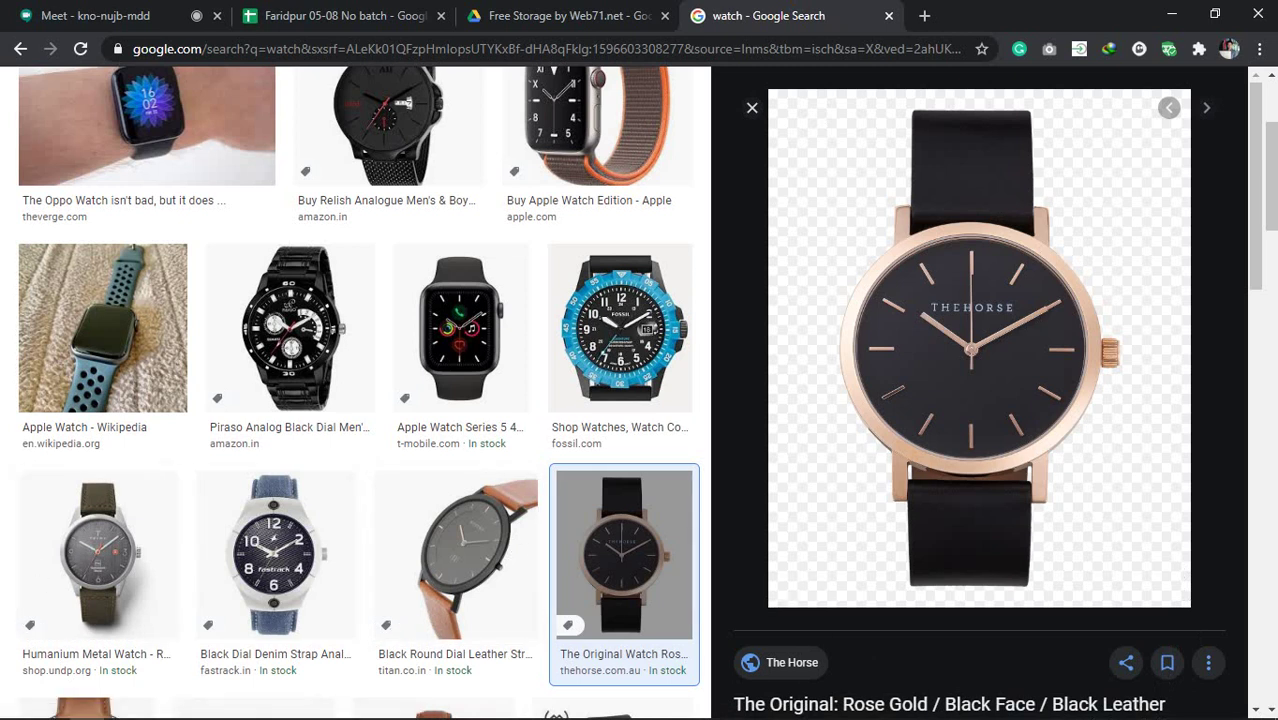
mouse_move(389, 698)
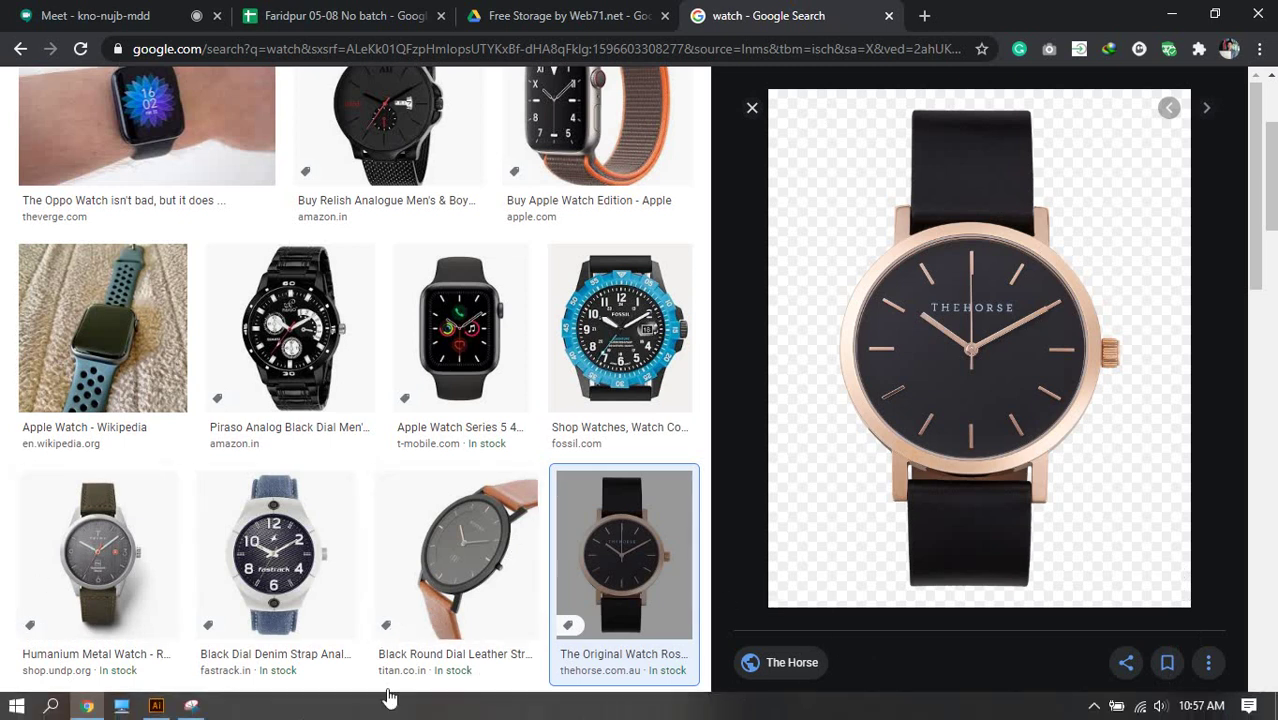
scroll(699, 440, "up", 2)
scroll(300, 540, "down", 2)
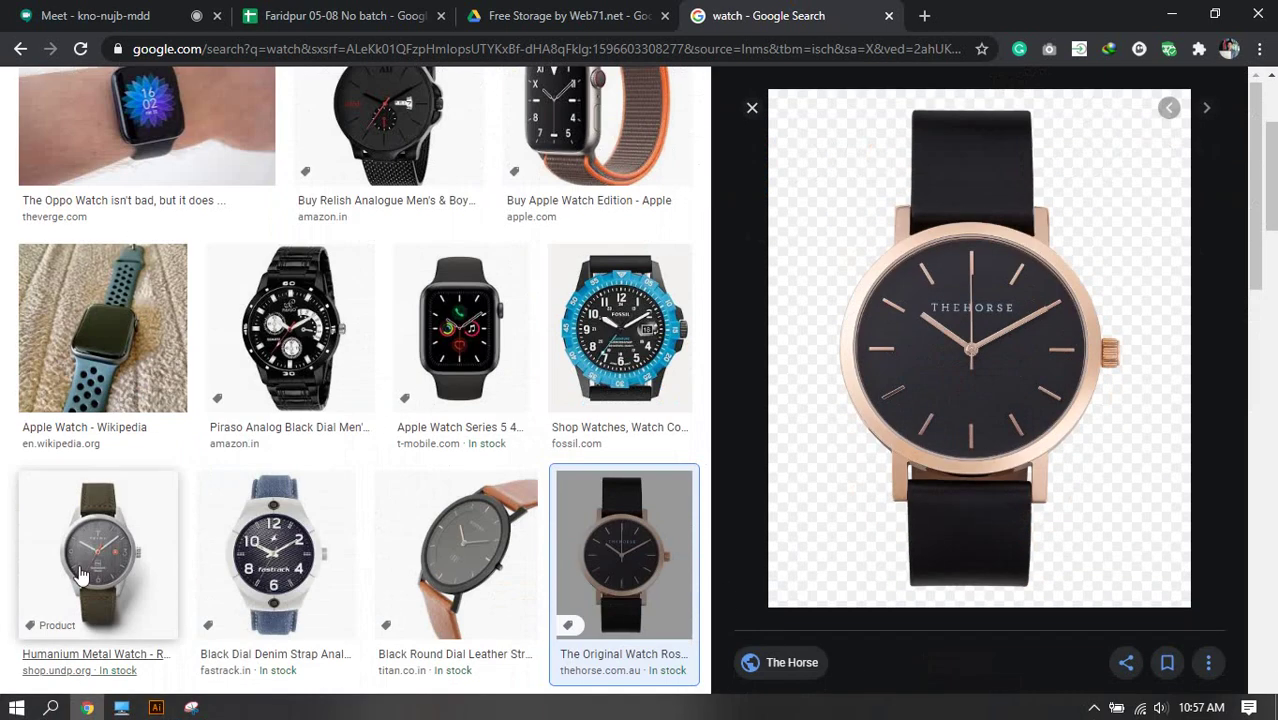
Return to the Google Meet call and present the entire screen to everyone.
left_click(135, 12)
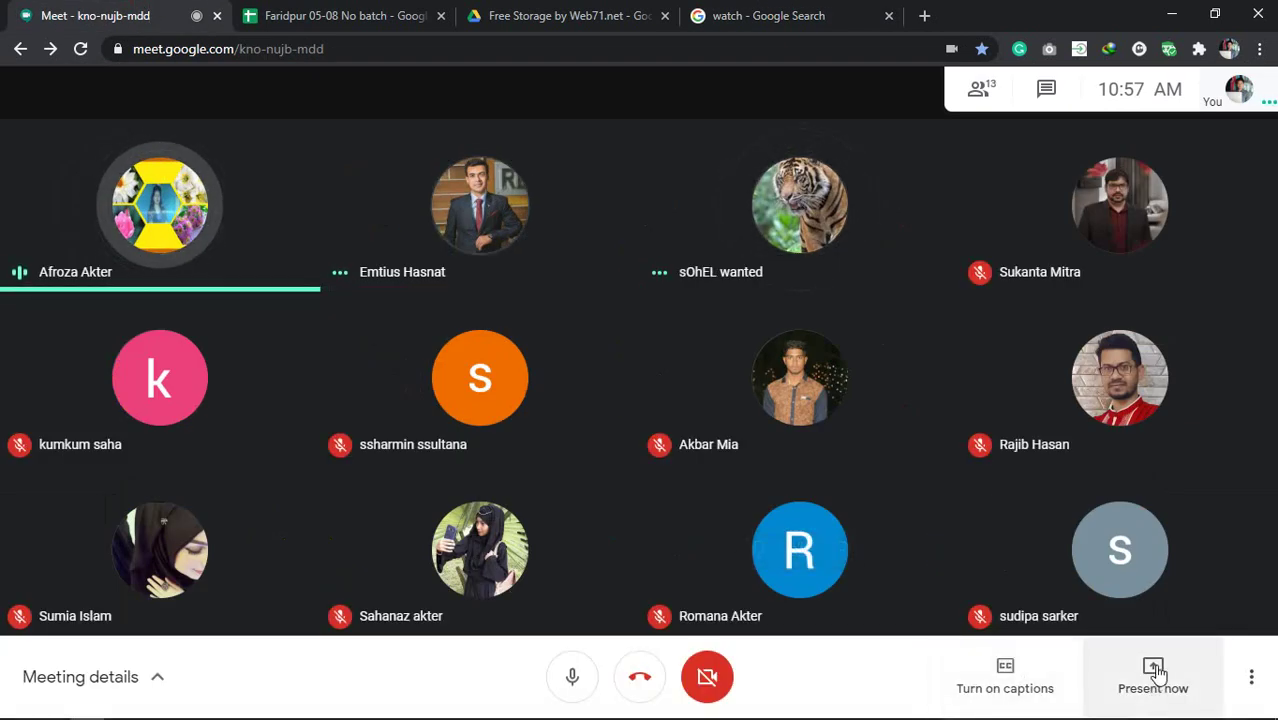
left_click(1155, 674)
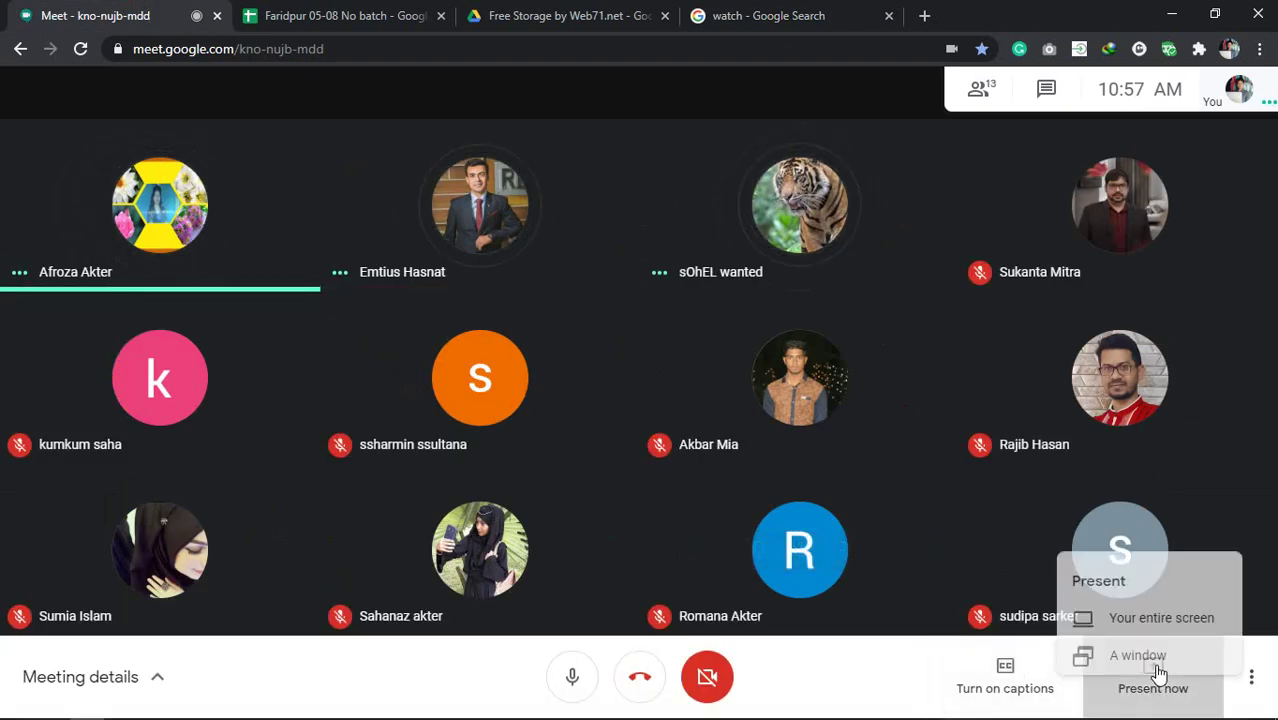
left_click(1136, 514)
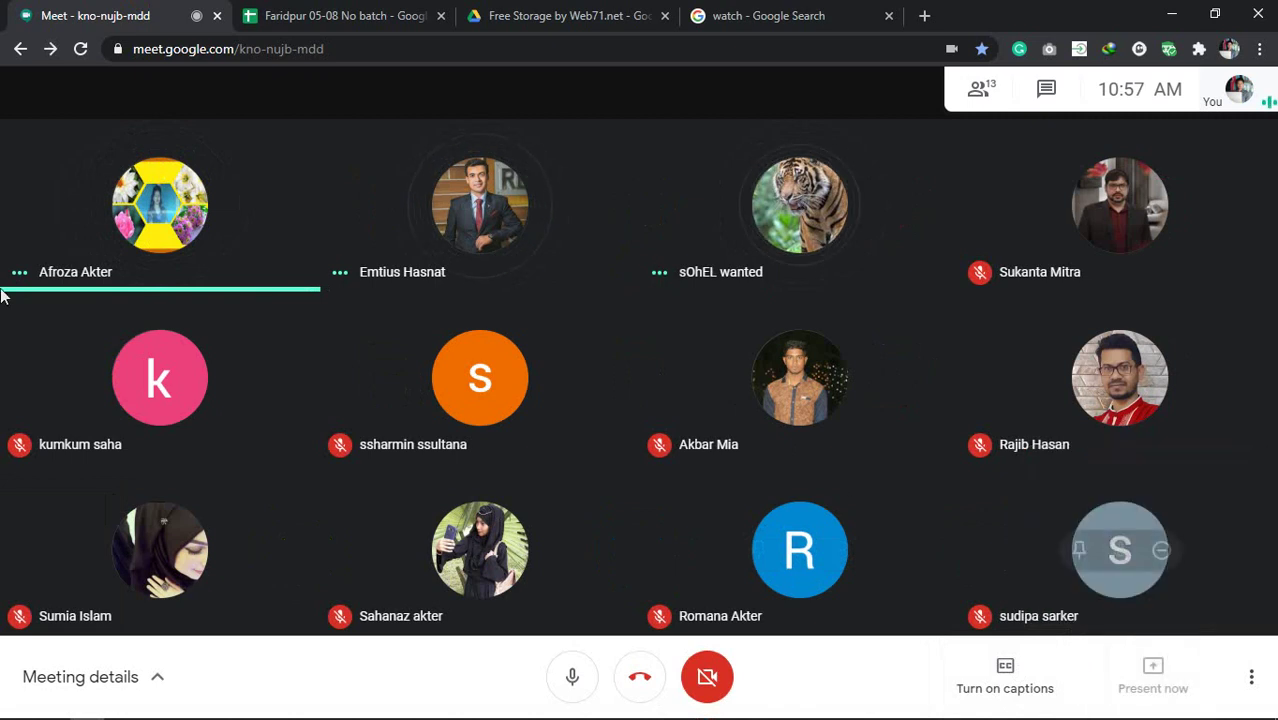
left_click(537, 285)
left_click(790, 455)
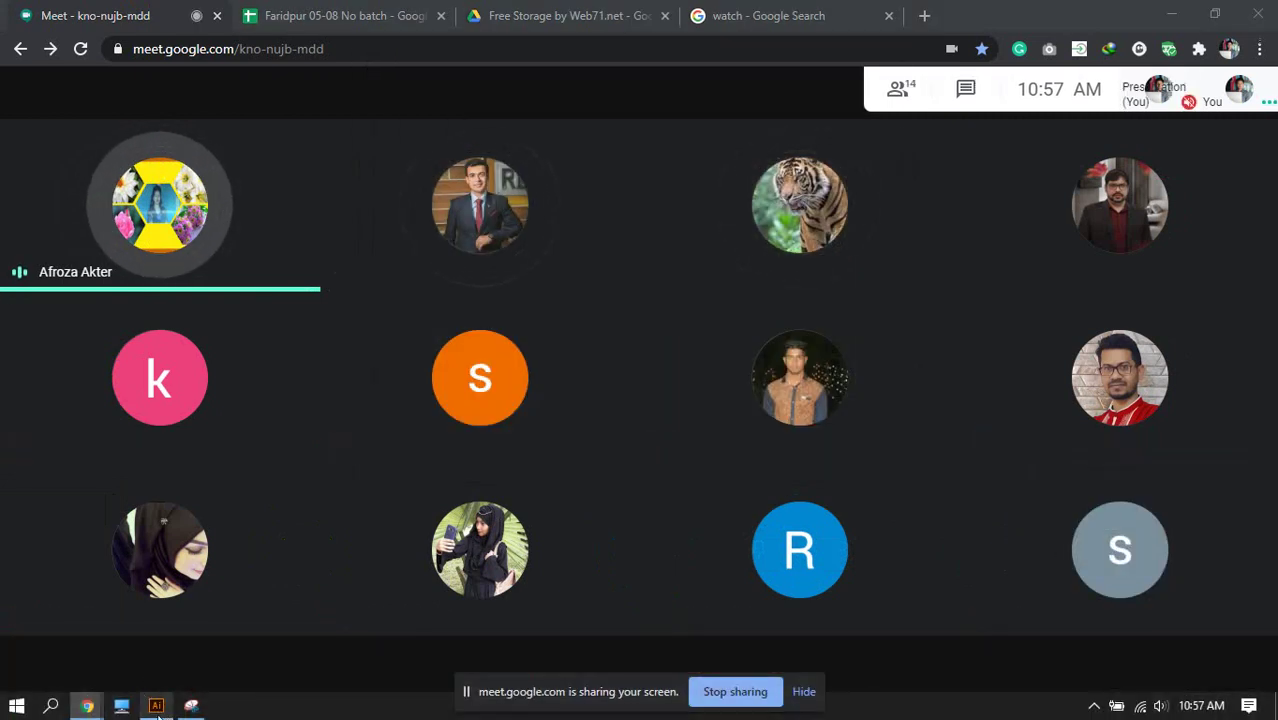
Switch to Illustrator and round the outermost left and right corners of the hexagonal watch case to a 2.05 in radius.
left_click(156, 706)
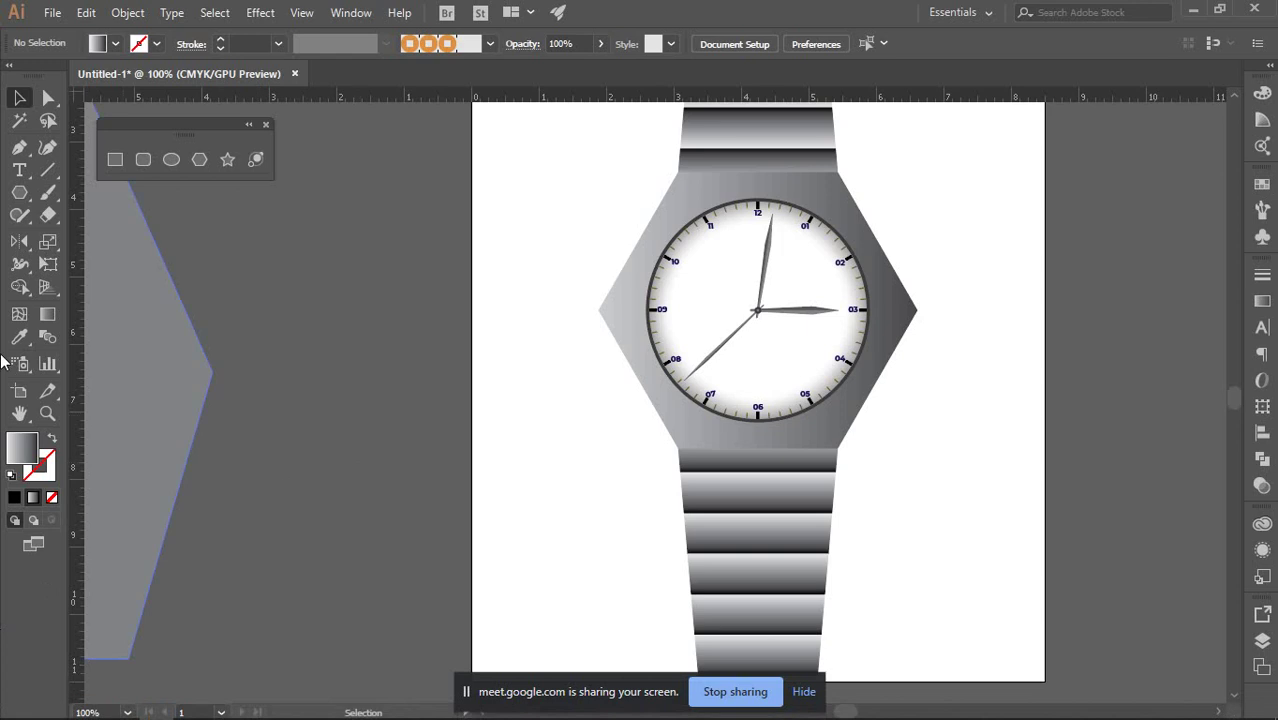
left_click(888, 323)
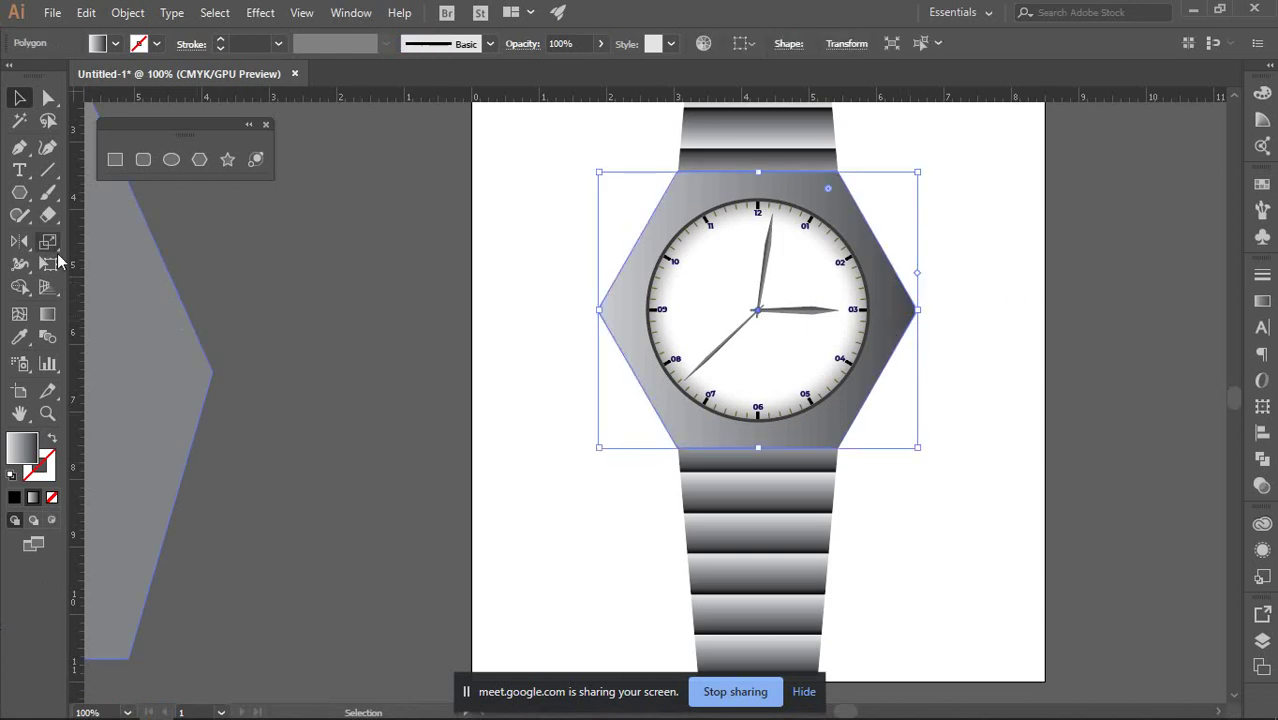
left_click(48, 97)
left_click(598, 311)
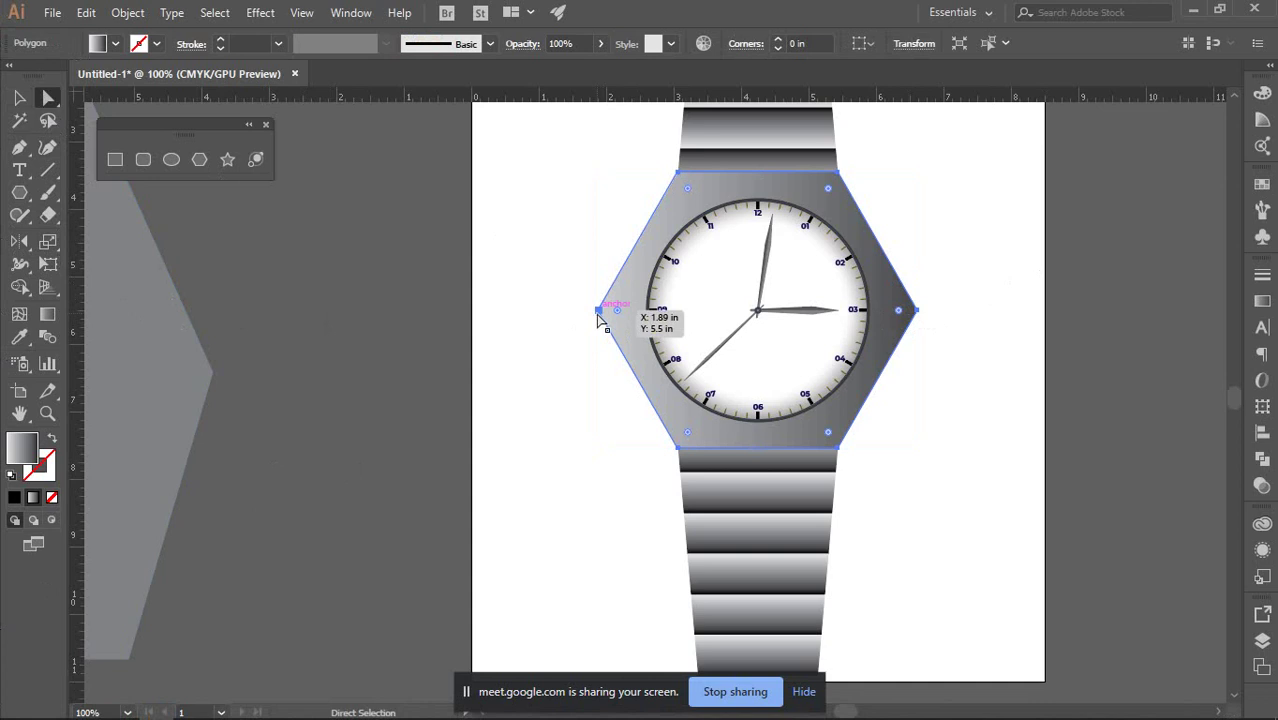
left_click(919, 314, "shift")
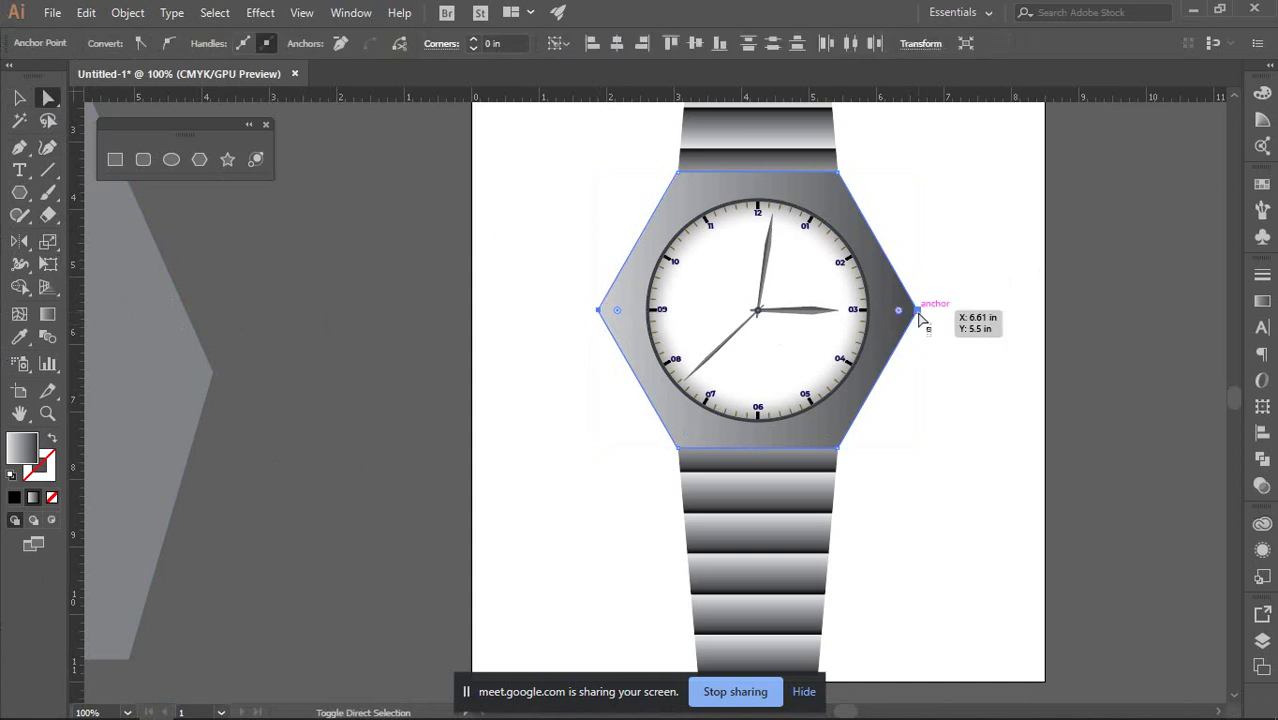
left_click_drag(902, 316, 760, 292)
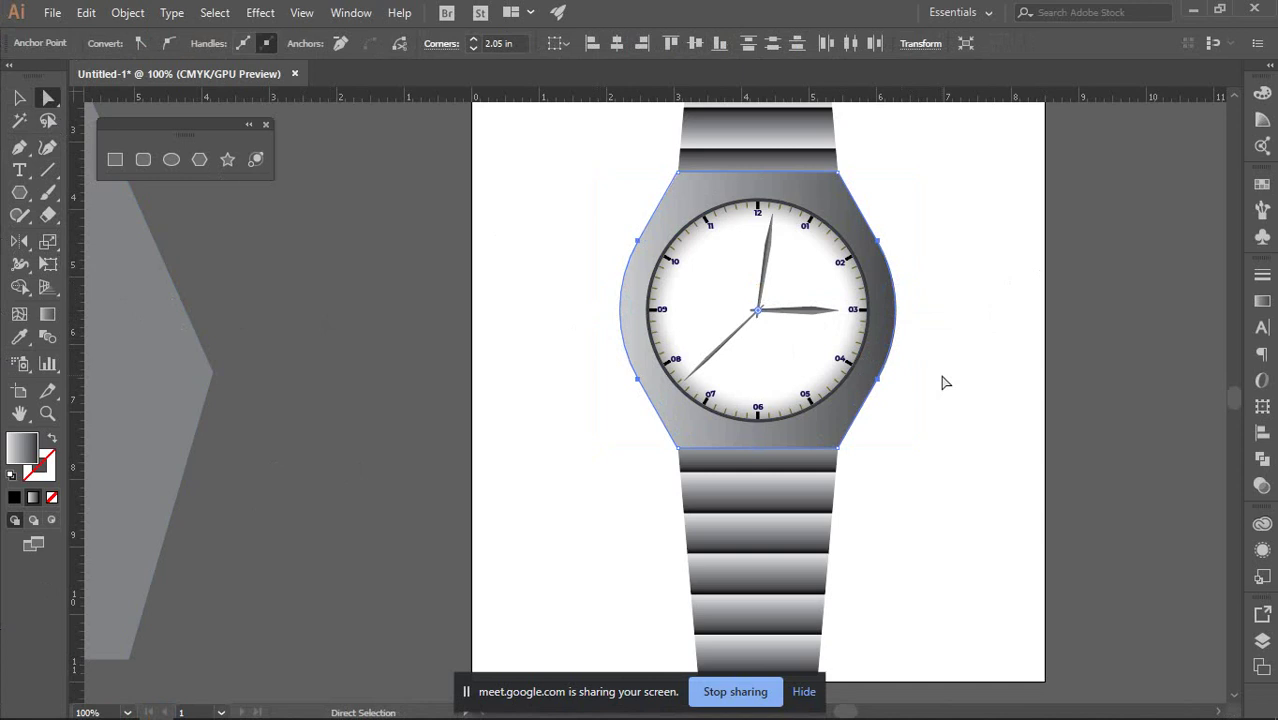
left_click(945, 382)
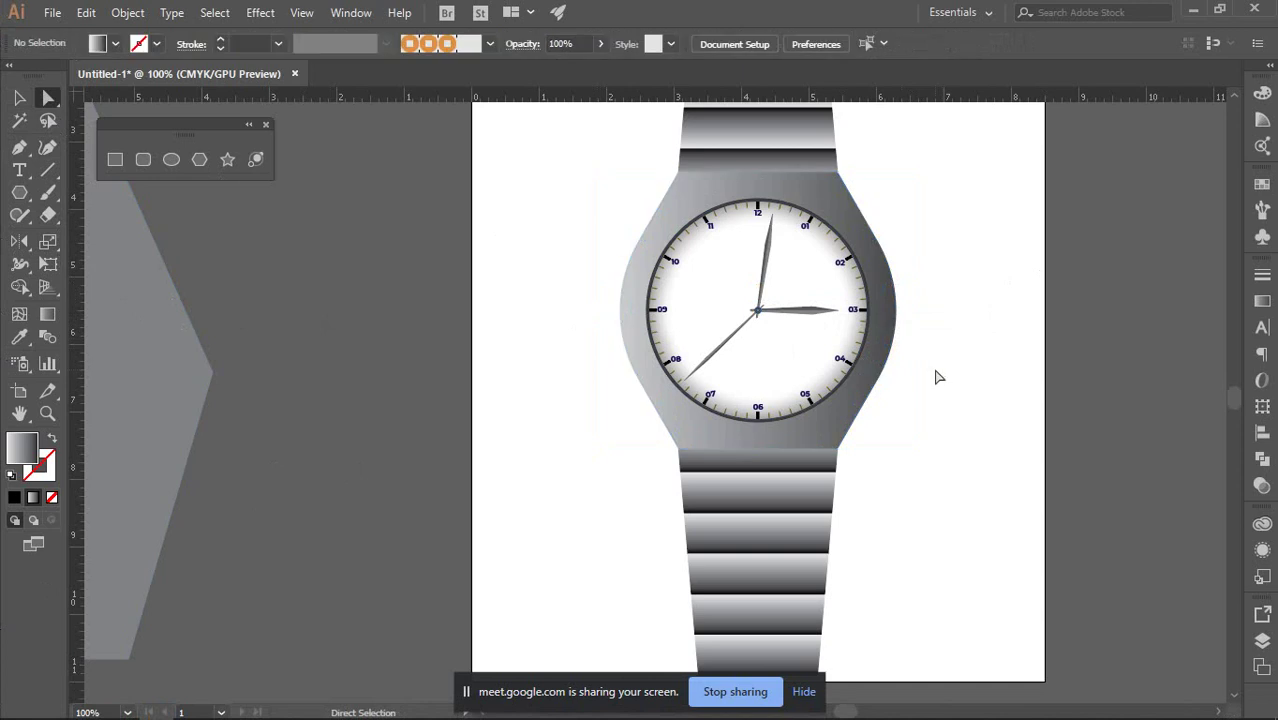
scroll(856, 220, "up", 1)
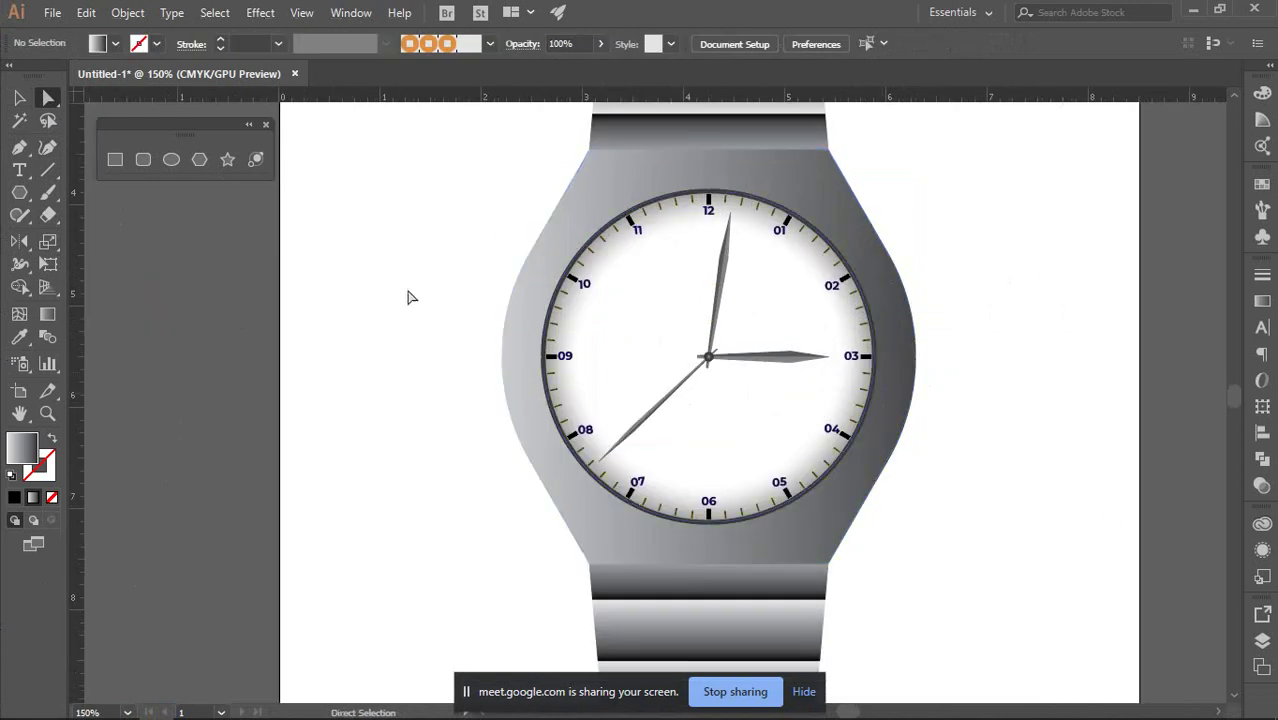
left_click(20, 97)
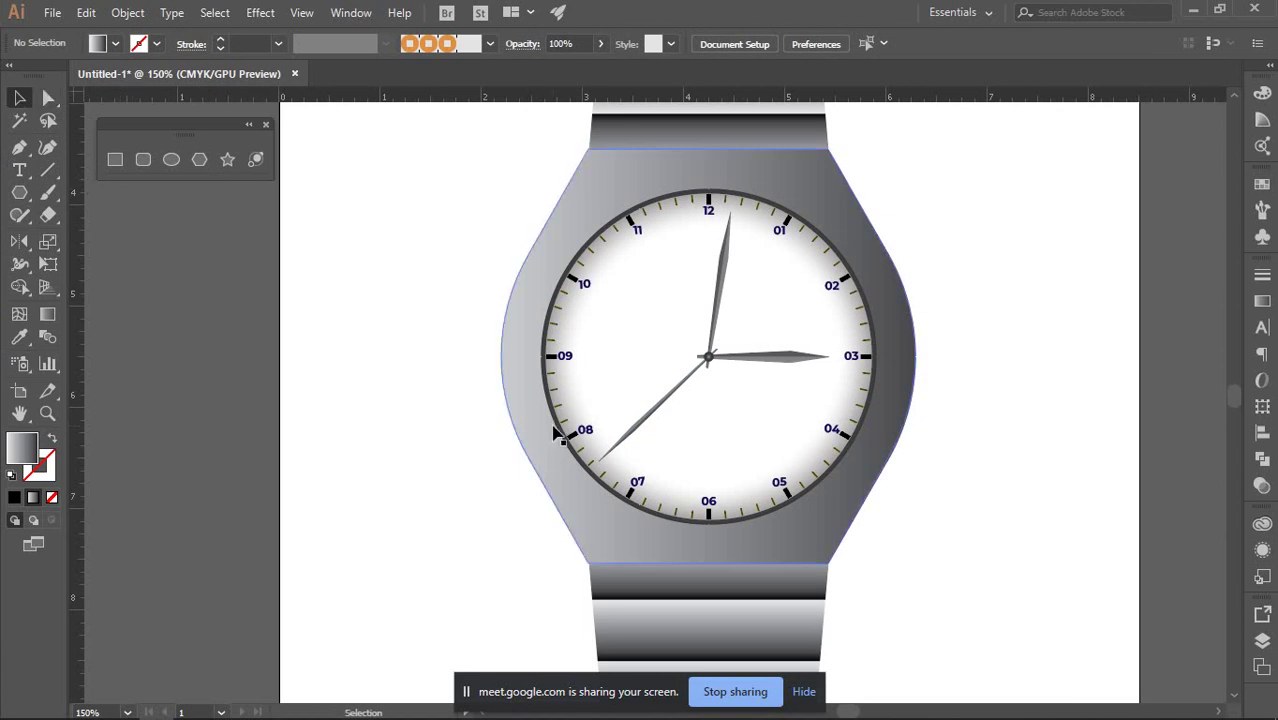
left_click_drag(1026, 341, 966, 330)
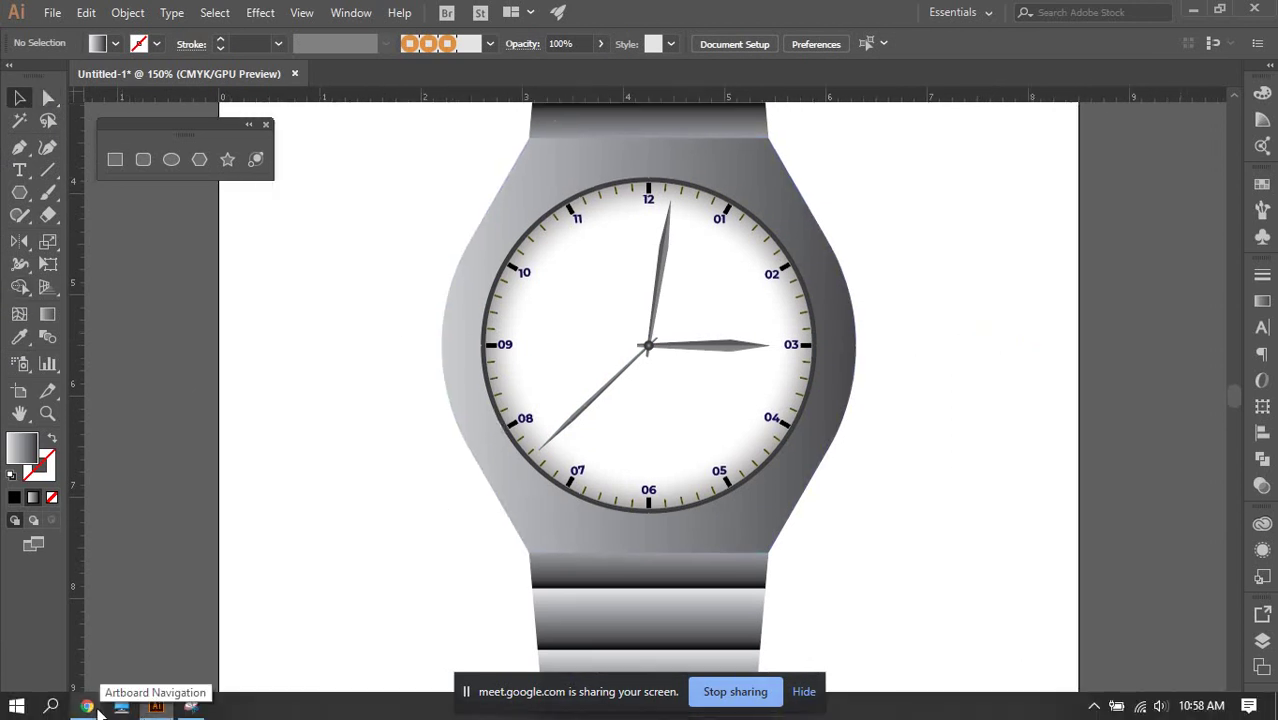
Switch to Chrome and browse the watch image results and related The Horse watches for reference designs.
mouse_move(87, 706)
left_click(107, 634)
left_click(768, 15)
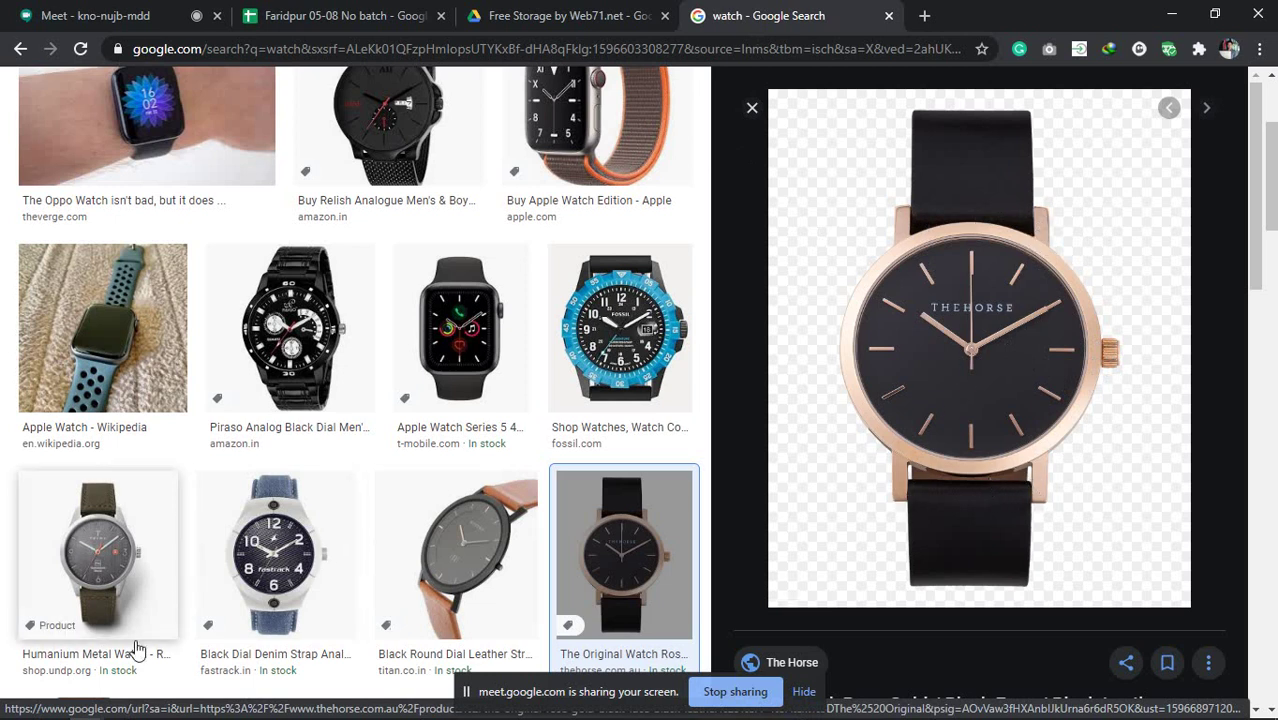
mouse_move(156, 706)
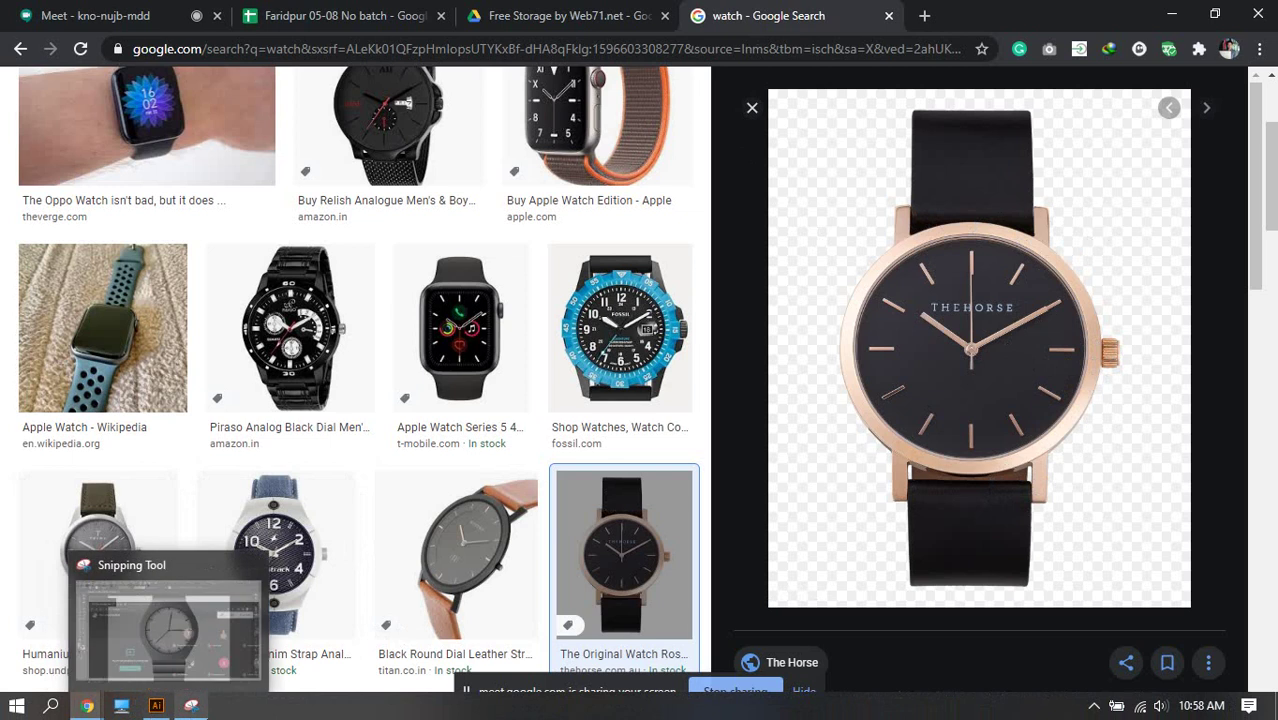
scroll(808, 498, "down", 1)
scroll(912, 490, "down", 10)
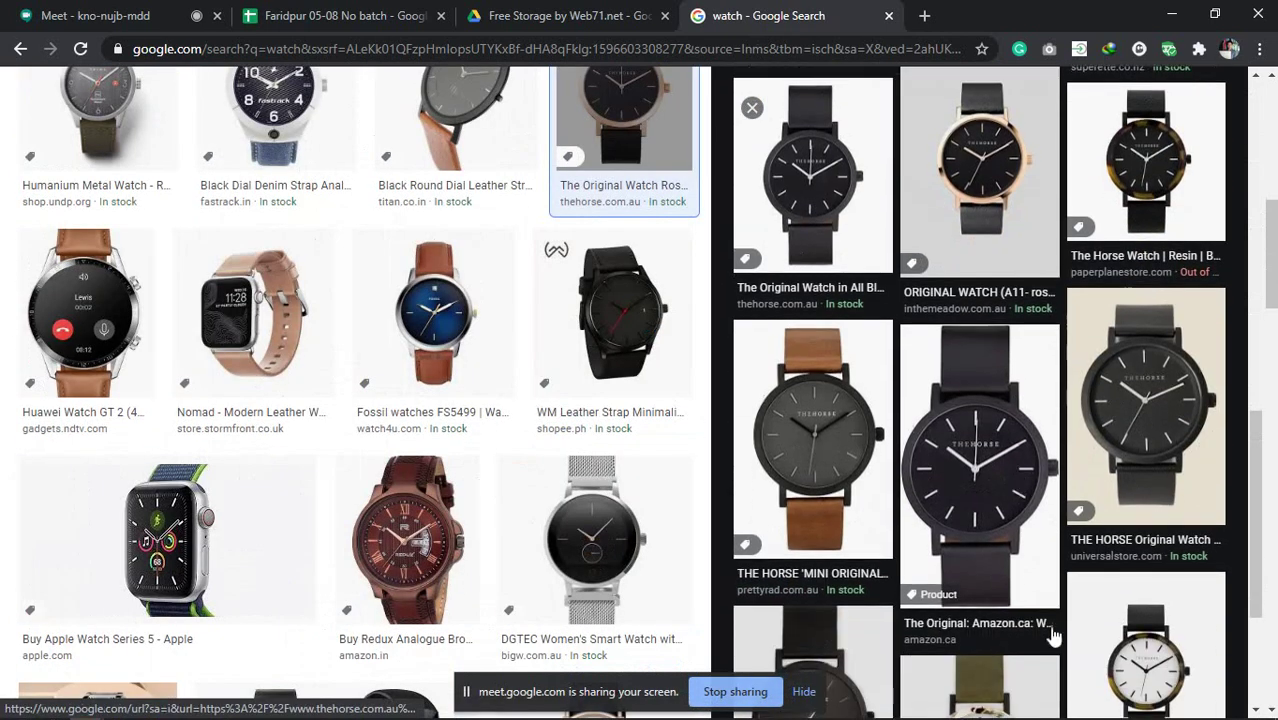
Switch to Illustrator and examine the watch illustration's case, dial and strap against the reference photos.
scroll(1000, 480, "up", 5)
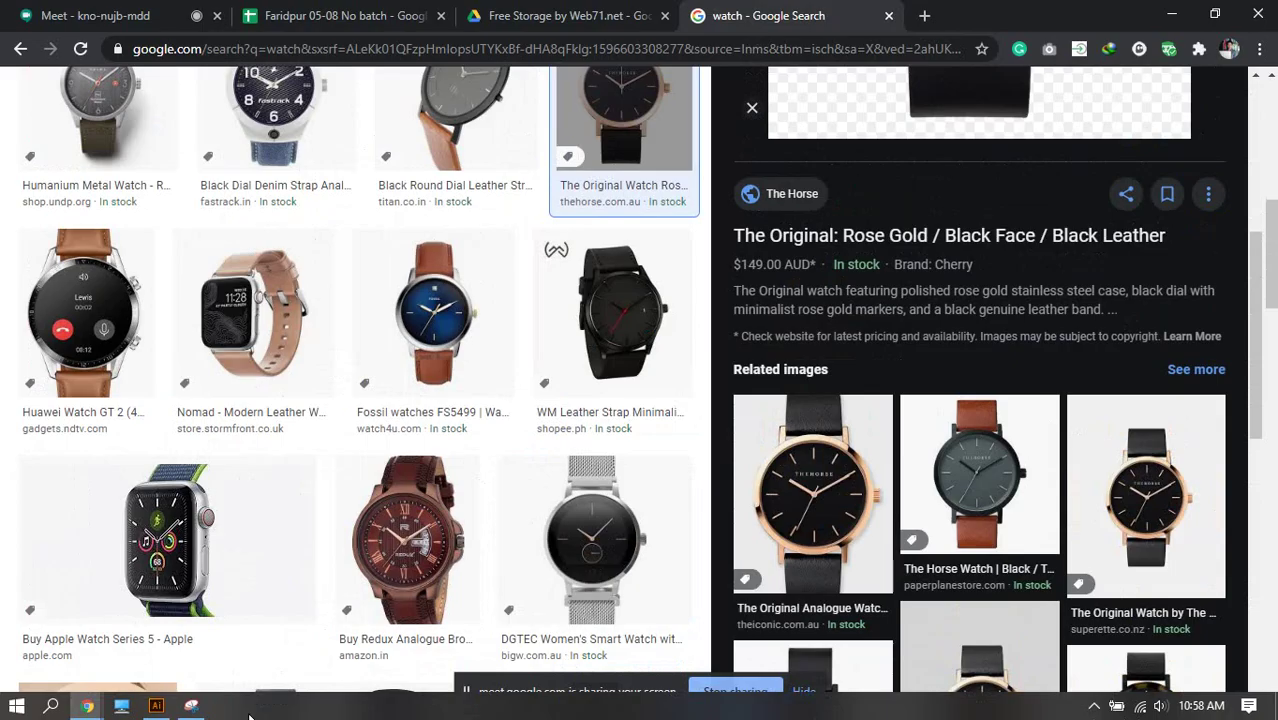
left_click(155, 708)
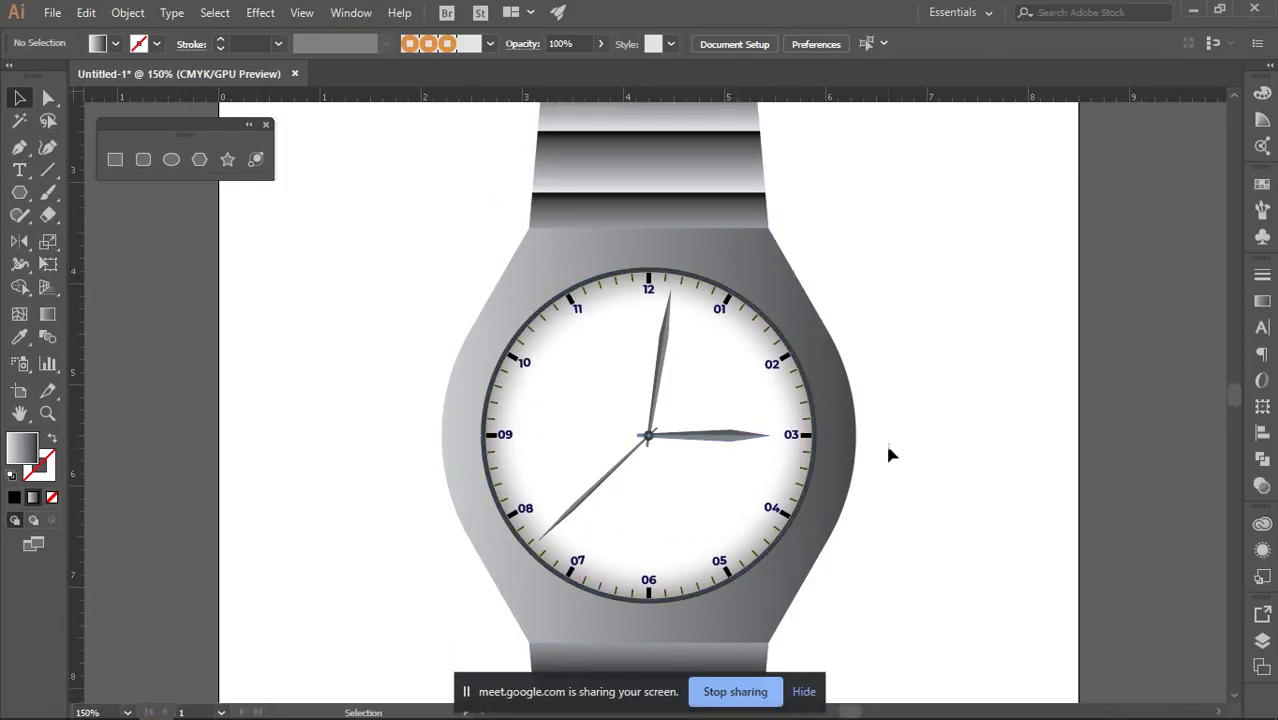
scroll(770, 310, "down", 1)
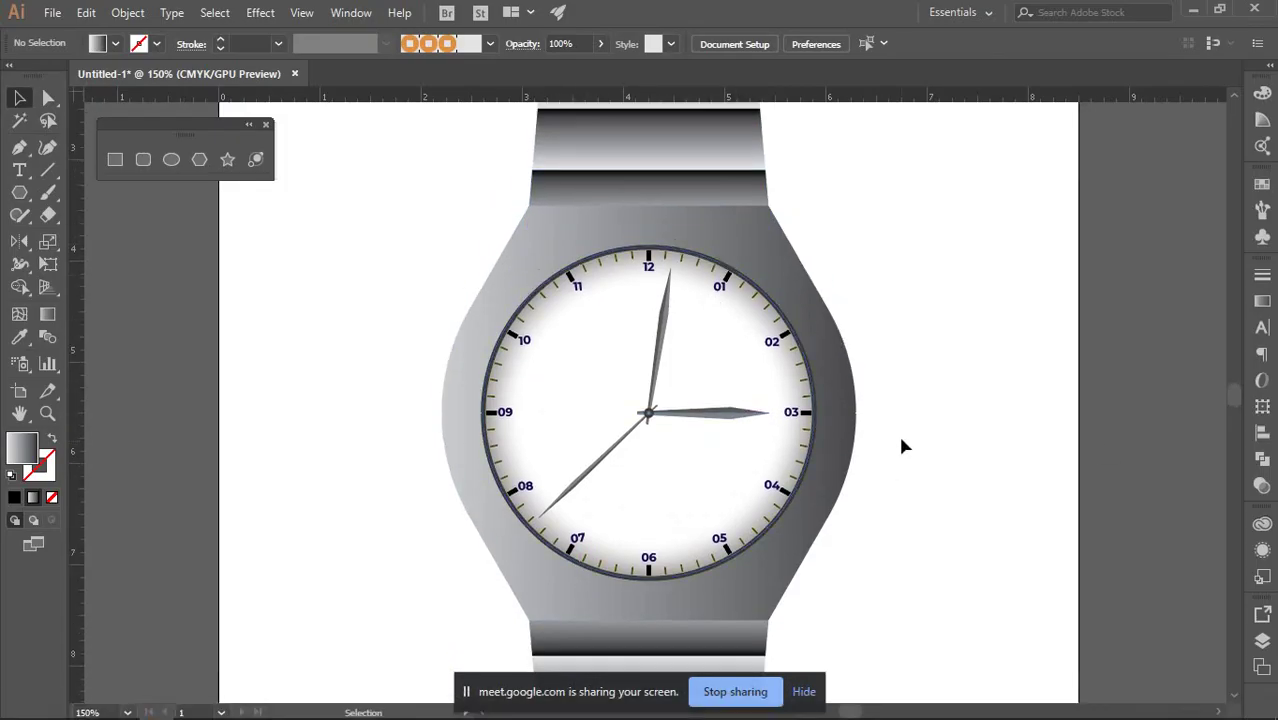
scroll(880, 420, "down", 1)
scroll(859, 402, "up", 1)
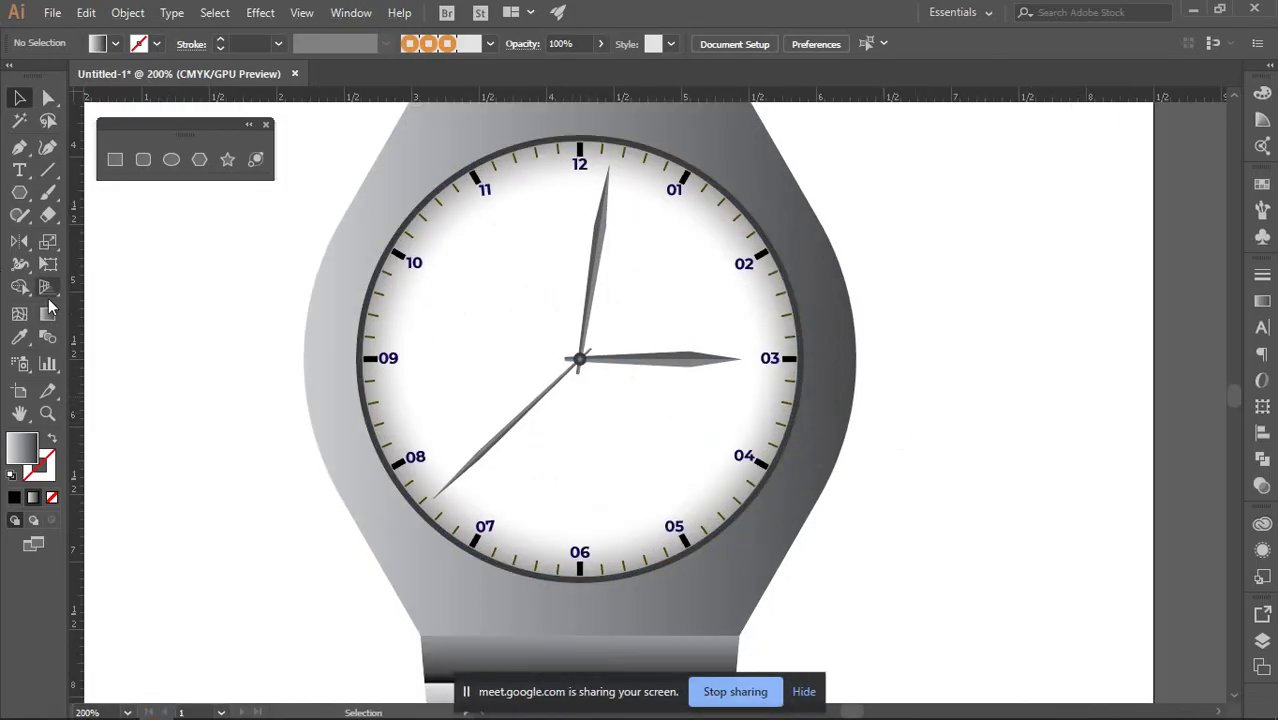
scroll(765, 433, "down", 3)
scroll(745, 480, "up", 2)
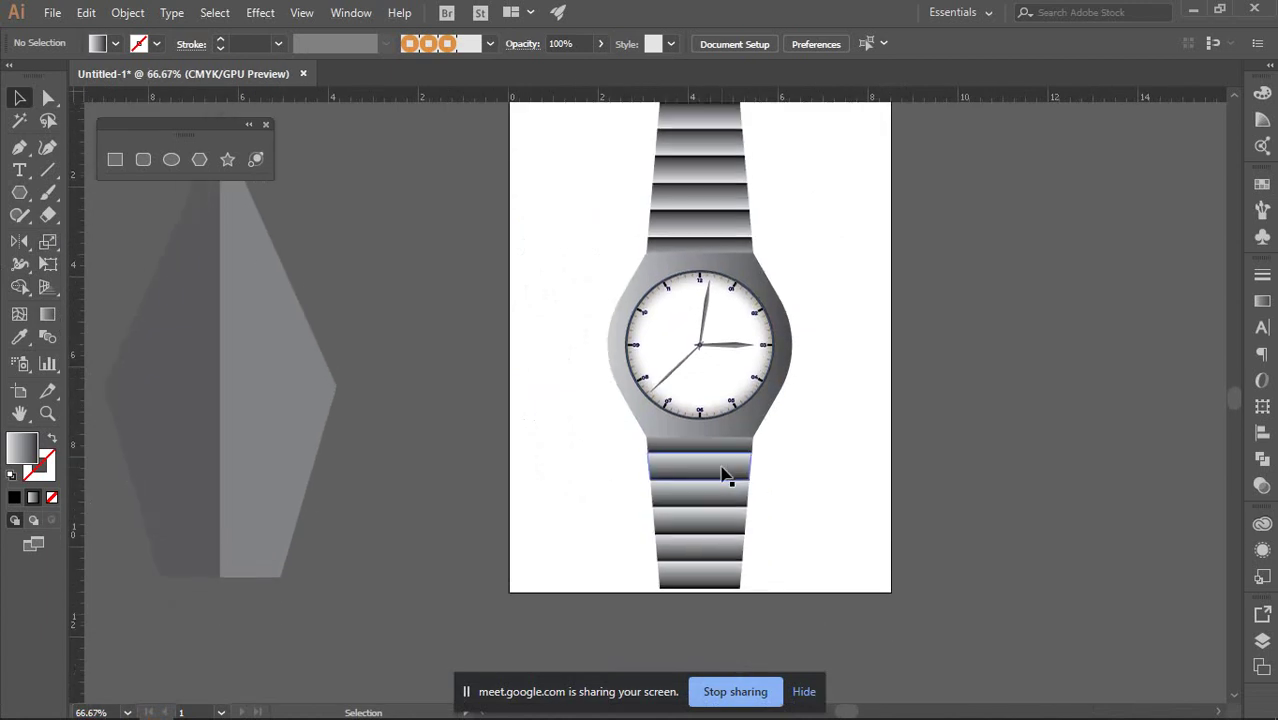
scroll(744, 492, "up", 1)
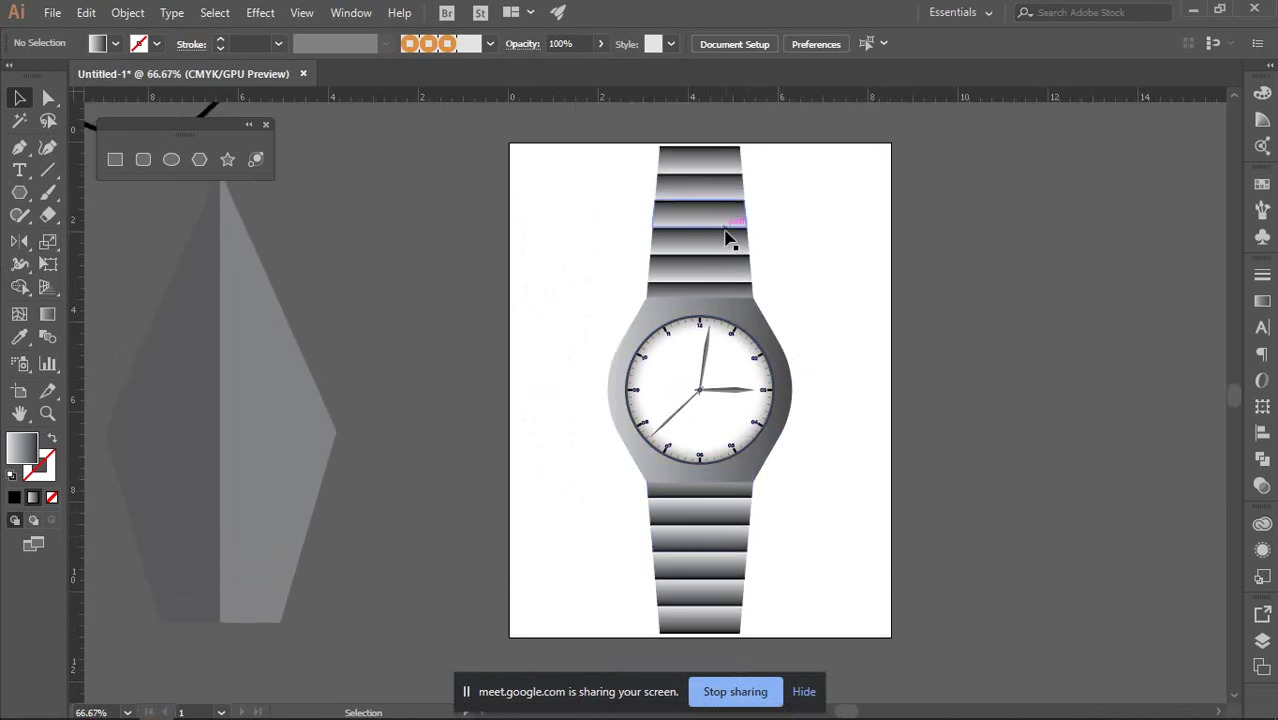
scroll(800, 432, "up", 2)
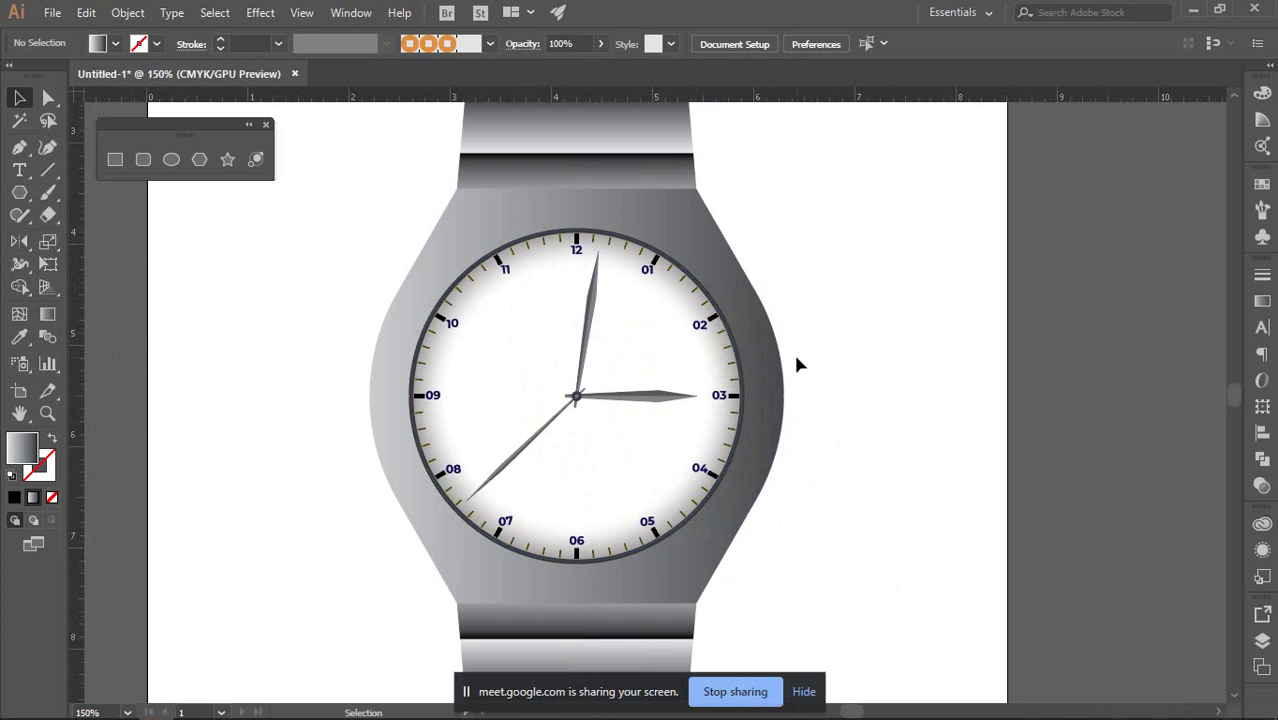
Show the guides that cross at the centre of the watch dial.
key("m")
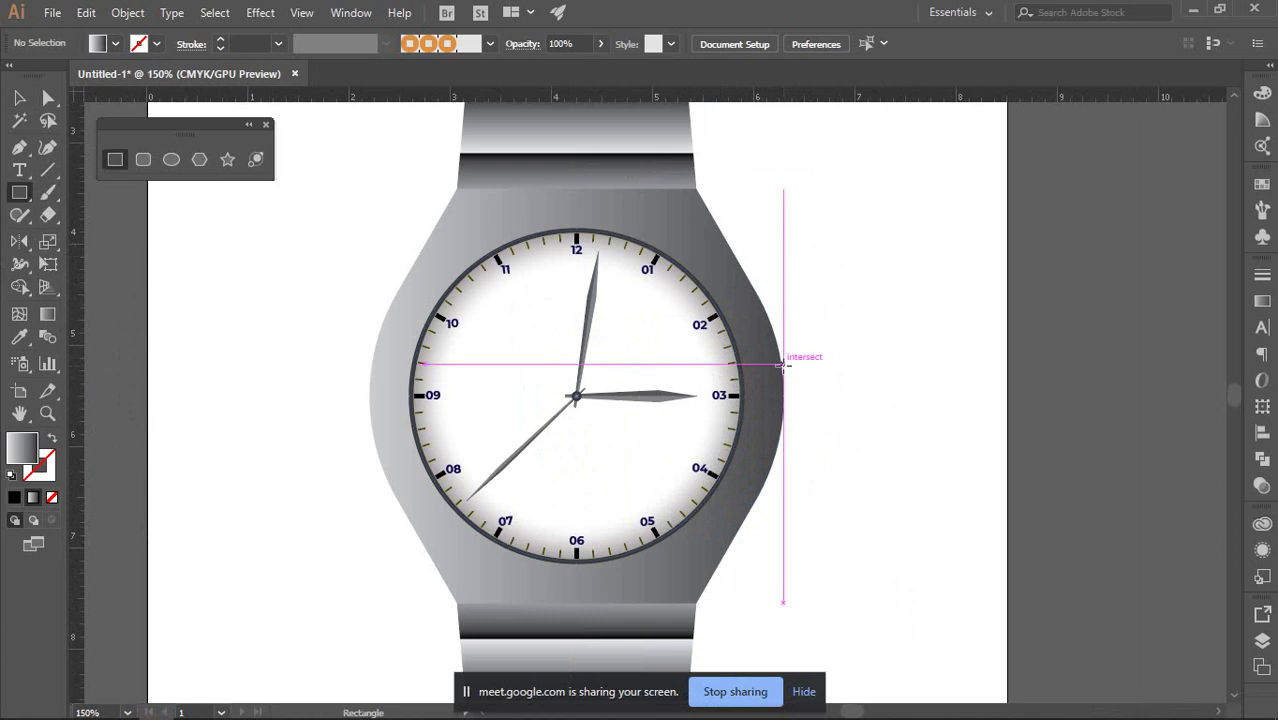
right_click(822, 288)
left_click(870, 437)
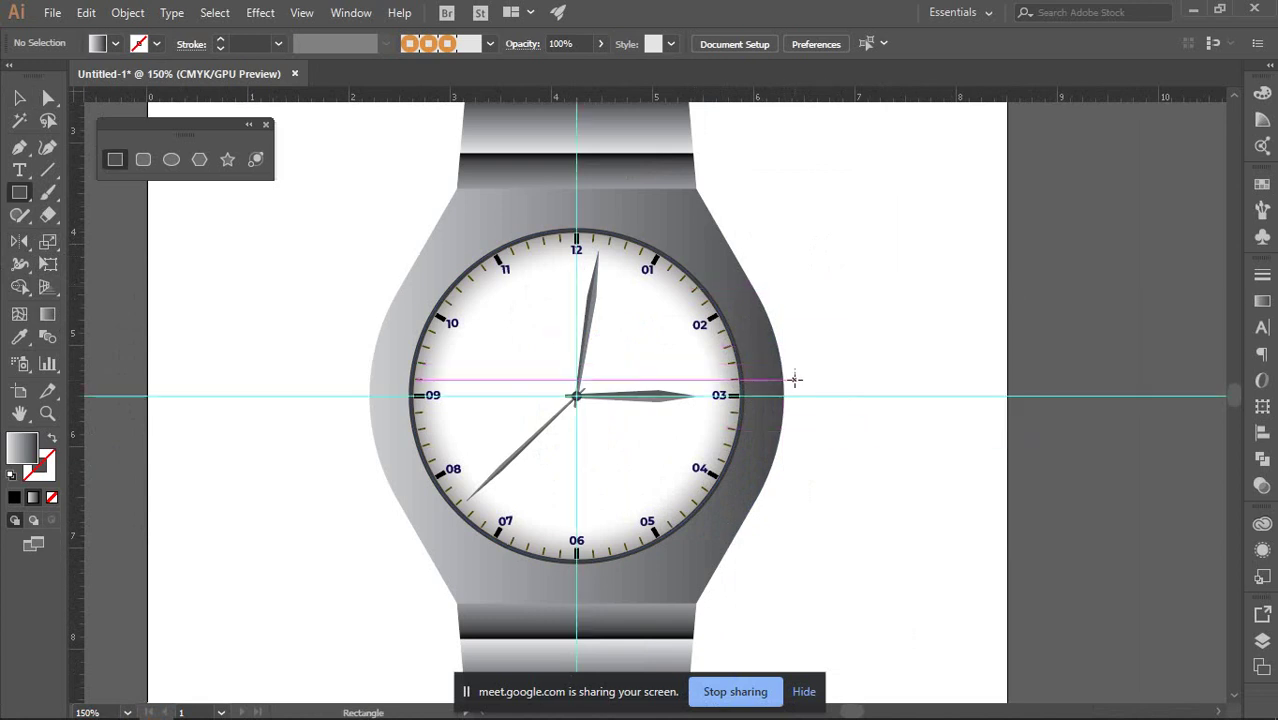
Draw a small gradient square centred where the horizontal guide meets the case edge beside 03, and send it behind the case.
scroll(792, 392, "up", 1)
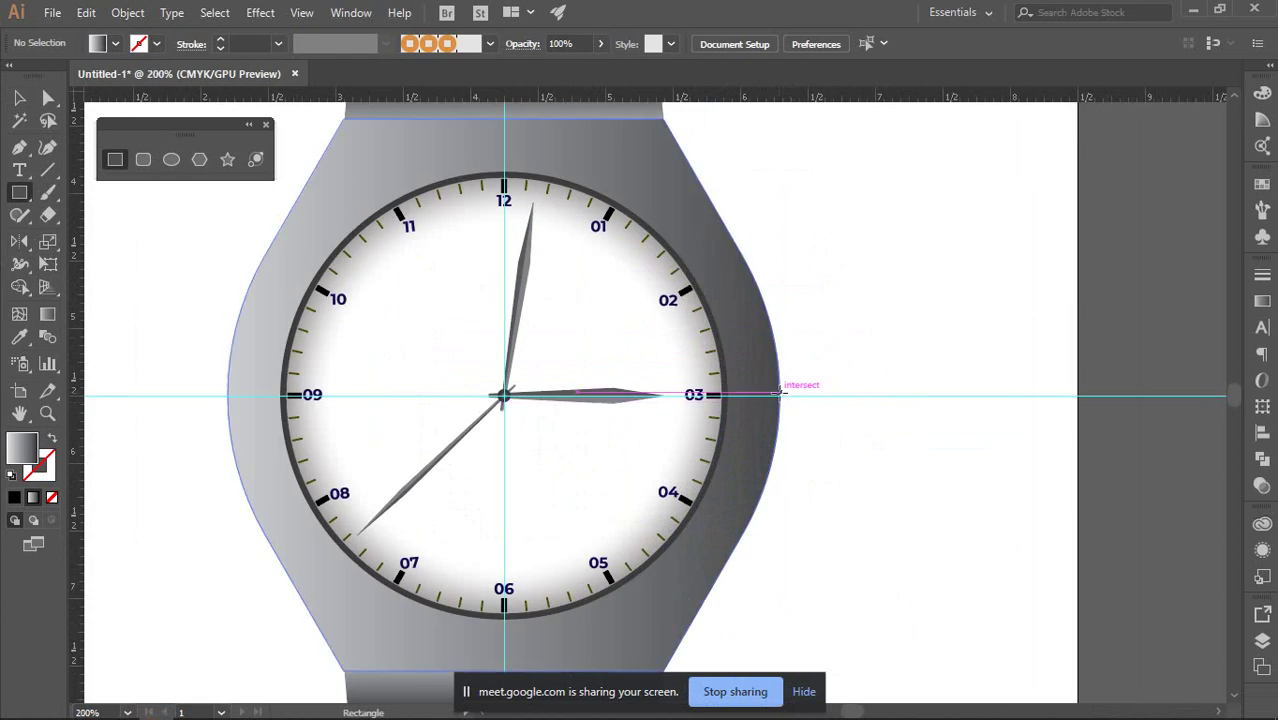
scroll(778, 394, "up", 1)
scroll(780, 395, "up", 2)
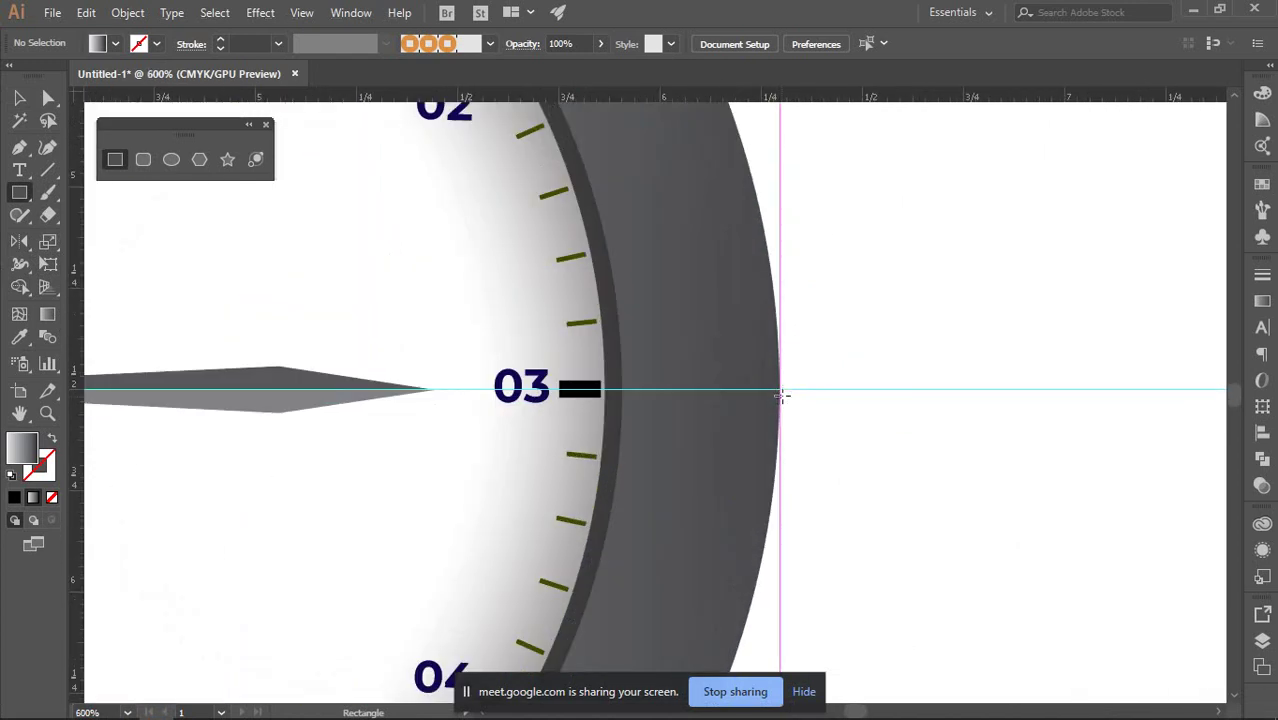
left_click_drag(779, 389, 842, 411)
left_click(19, 100)
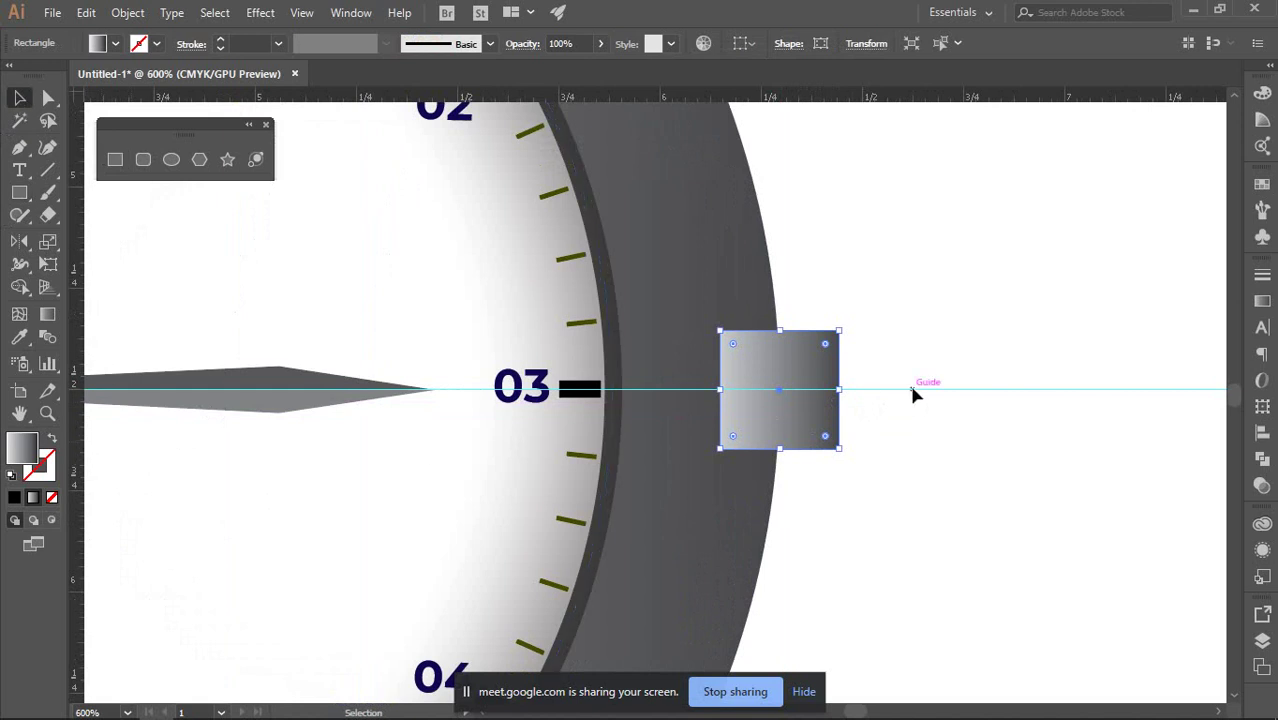
key("ctrl")
key("ctrl")
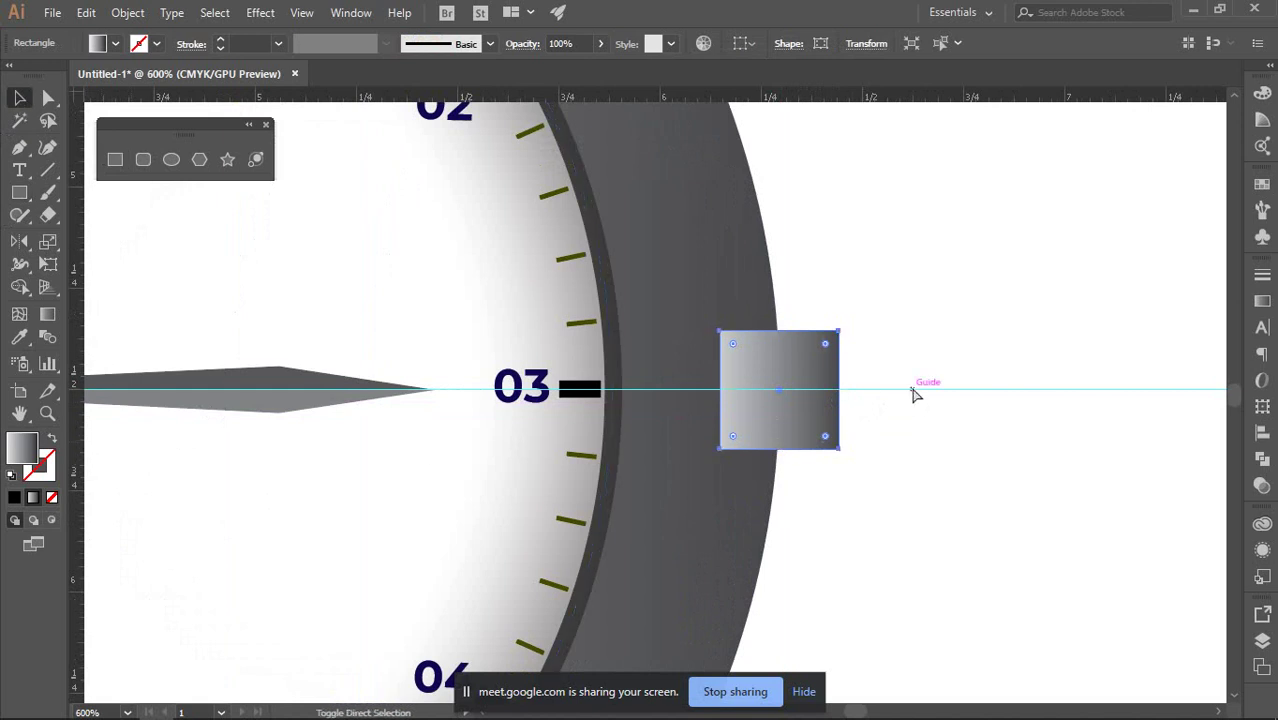
left_click(909, 389)
scroll(909, 391, "down", 3)
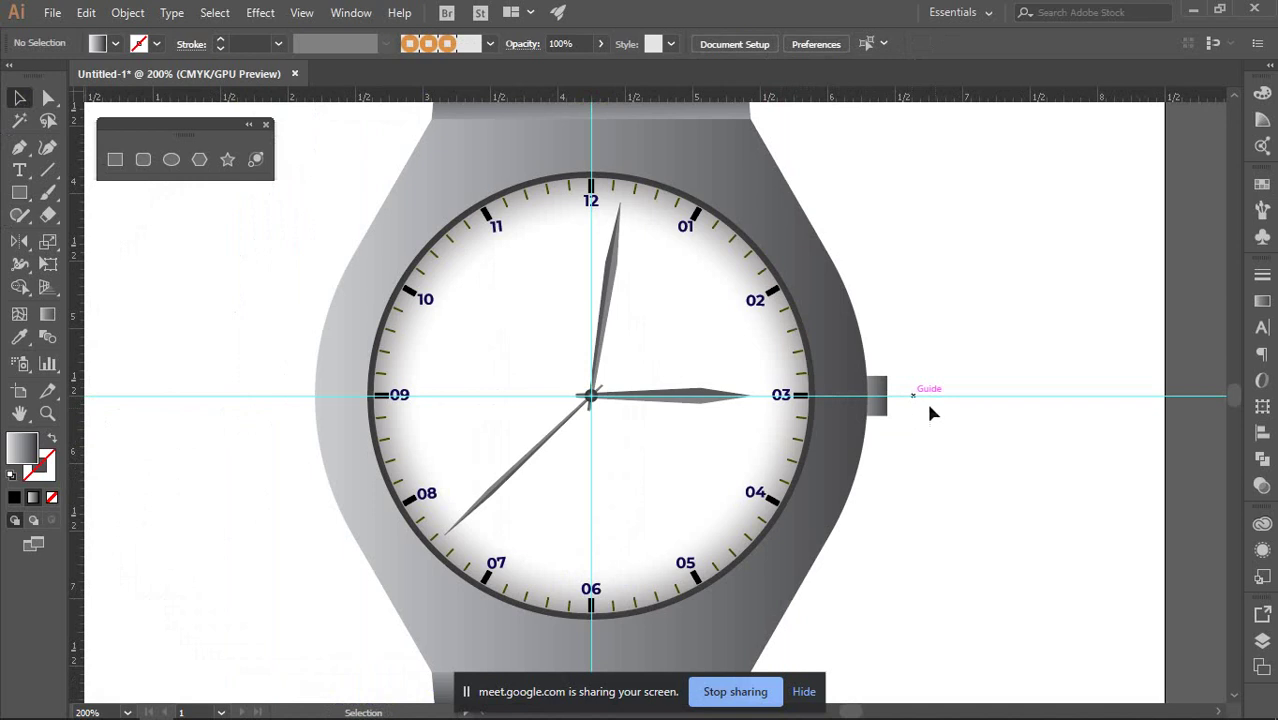
Delete the square crown beside the 03 mark.
scroll(900, 385, "up", 2)
left_click(752, 318)
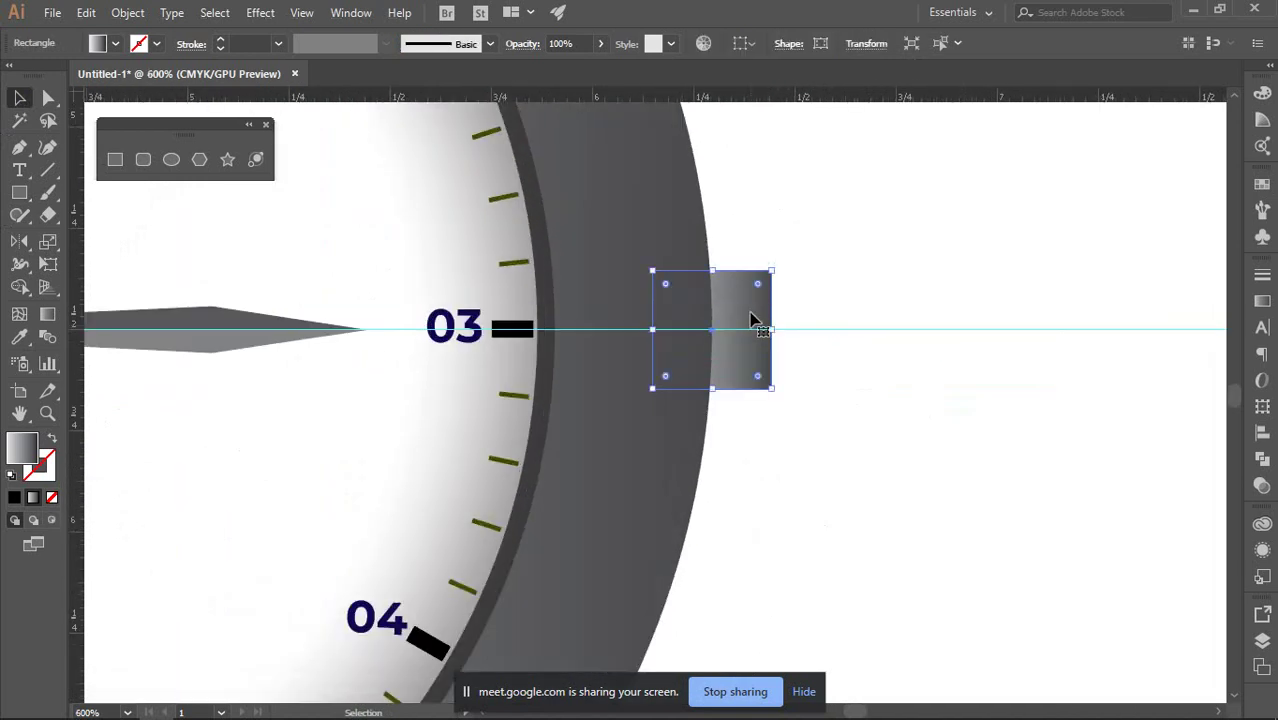
key("Delete")
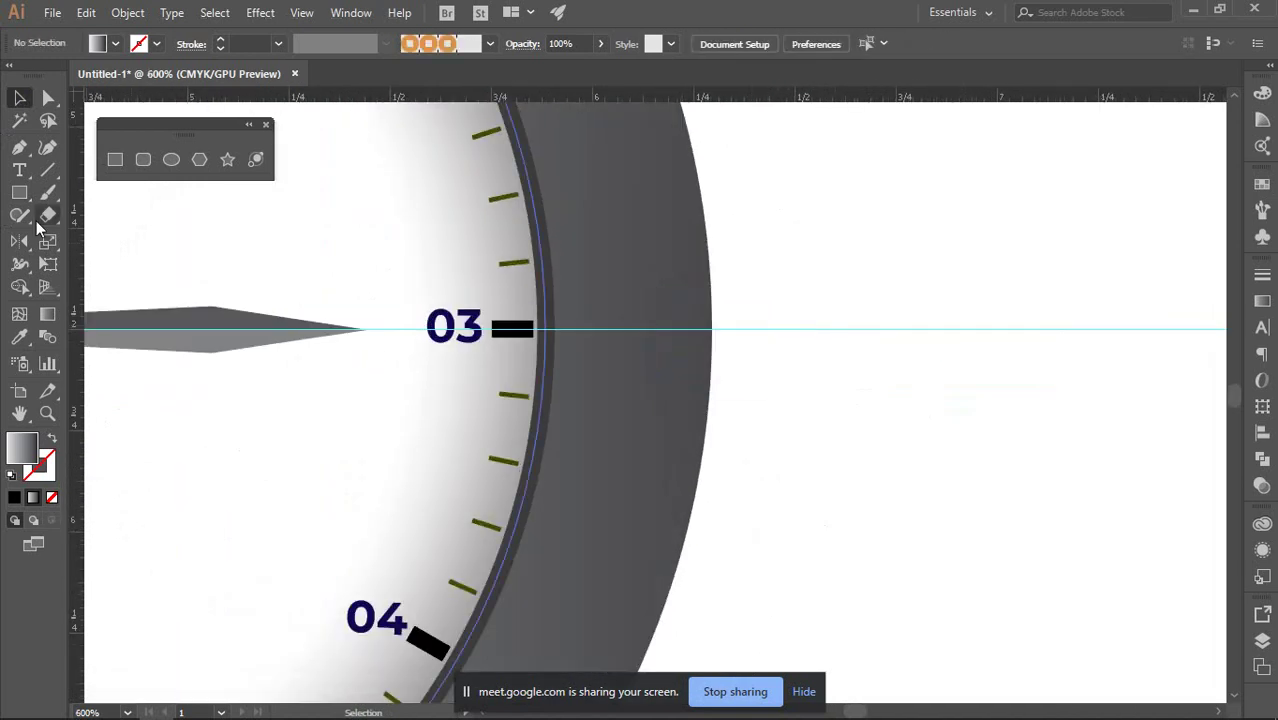
left_click(143, 160)
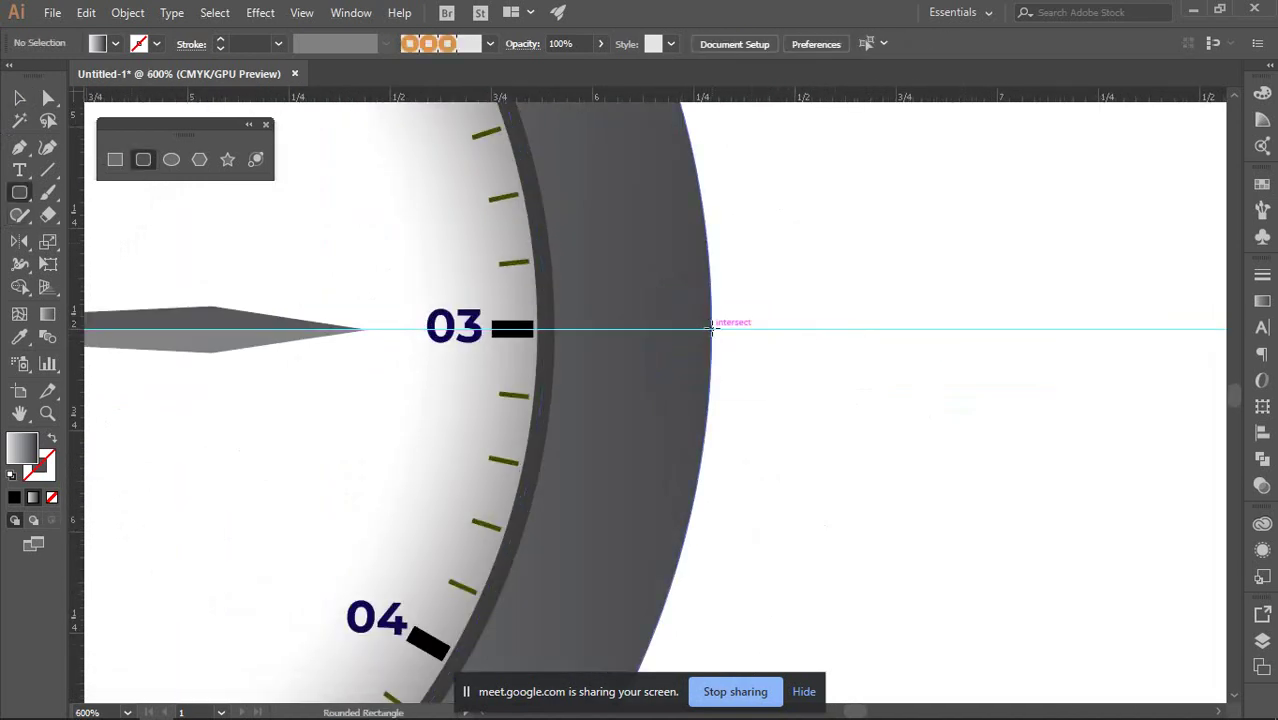
left_click_drag(712, 328, 770, 341)
key("ctrl+z")
left_click_drag(648, 294, 745, 366)
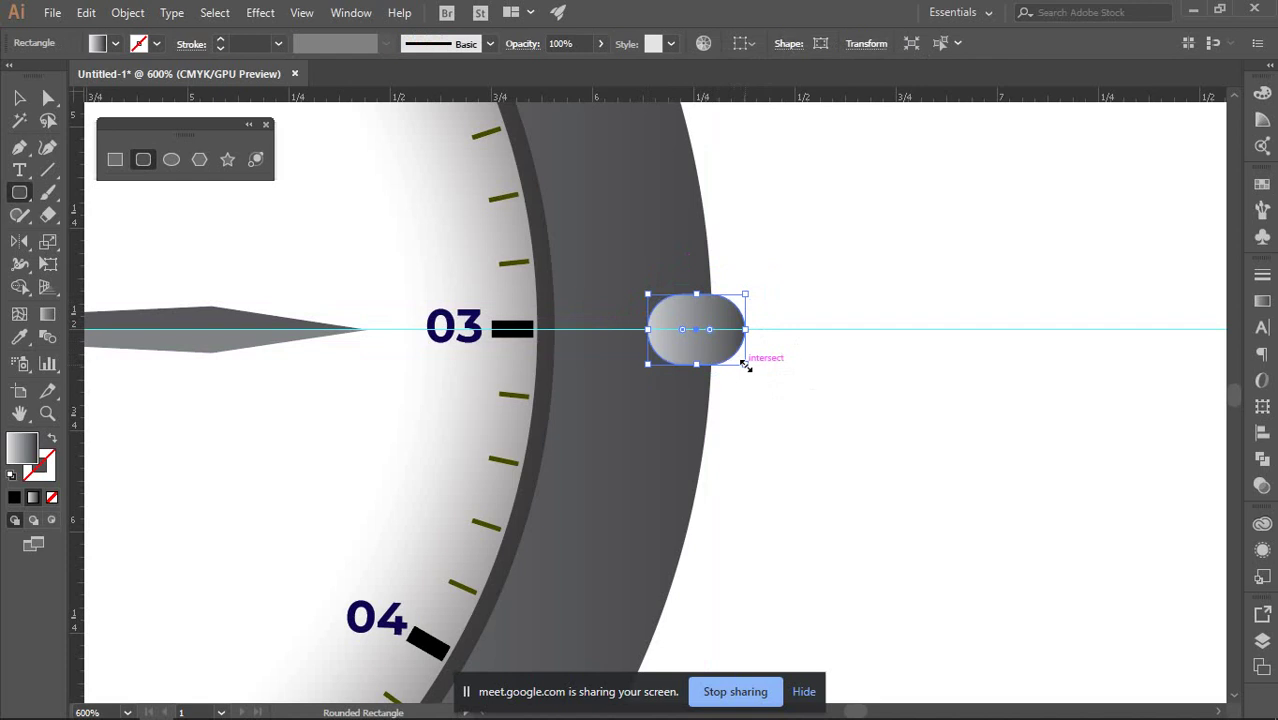
key("ctrl+z")
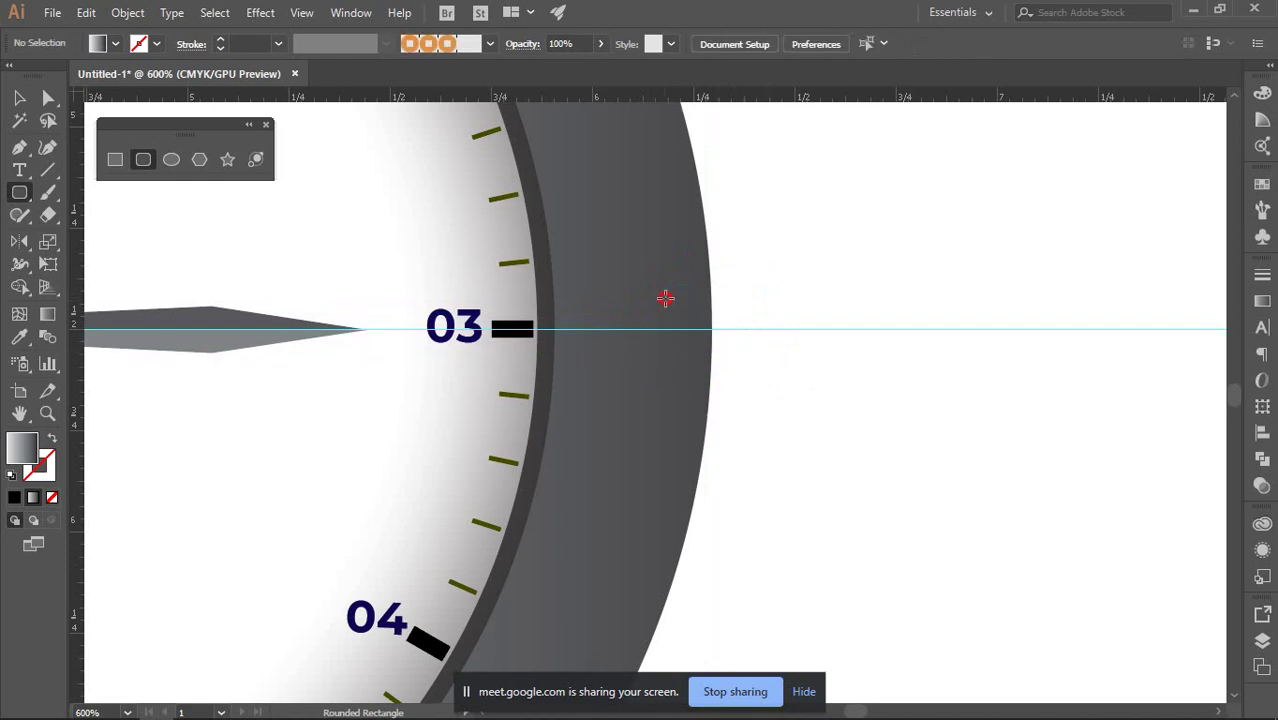
Draw a rounded-rectangle crown about 0.23 by 0.16 in over the case edge beside 03, with slightly rounded corners, and send it behind the case.
left_click_drag(665, 298, 759, 364)
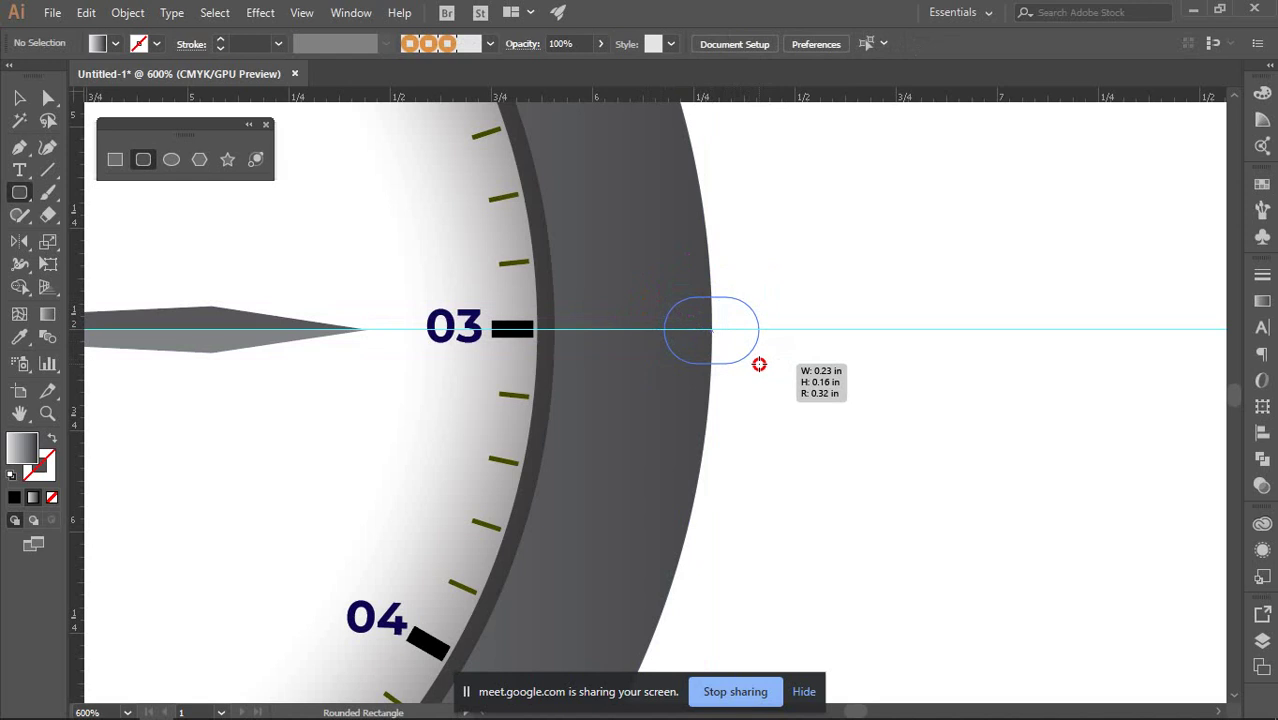
left_click_drag(759, 364, 759, 363)
key("Left")
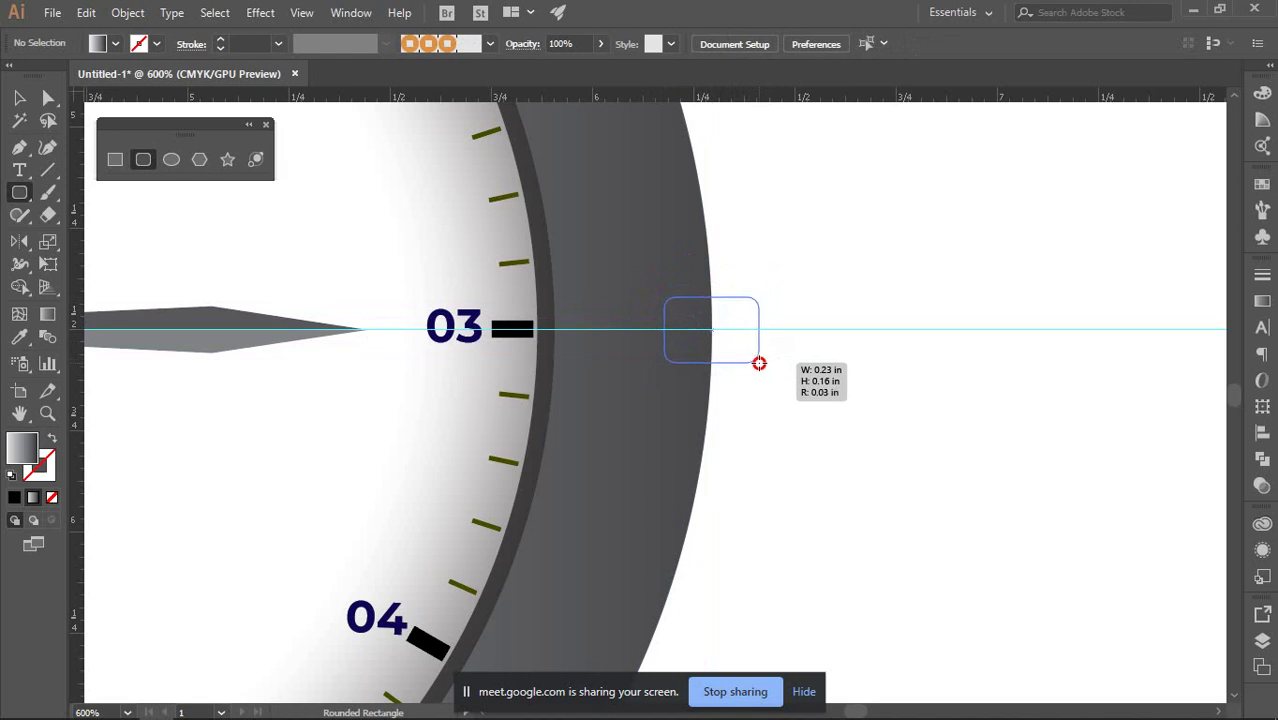
left_click_drag(759, 363, 759, 363)
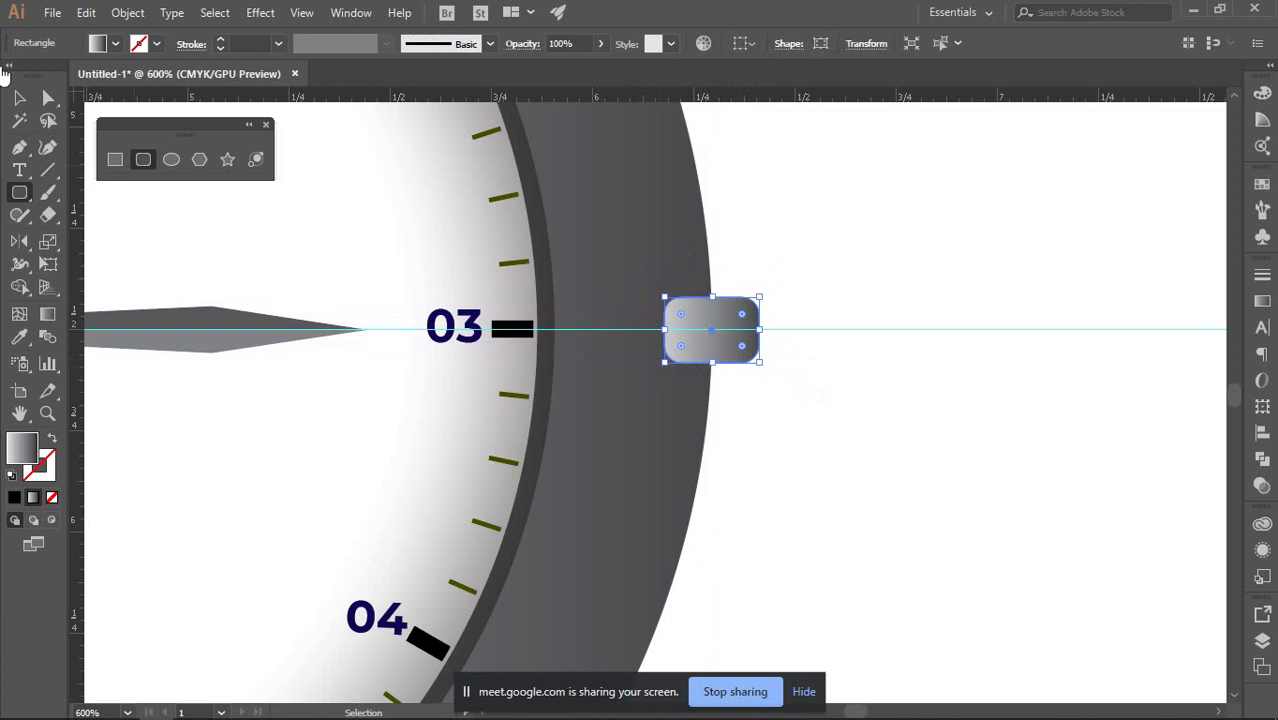
left_click(22, 100)
key("ctrl+bracketleft")
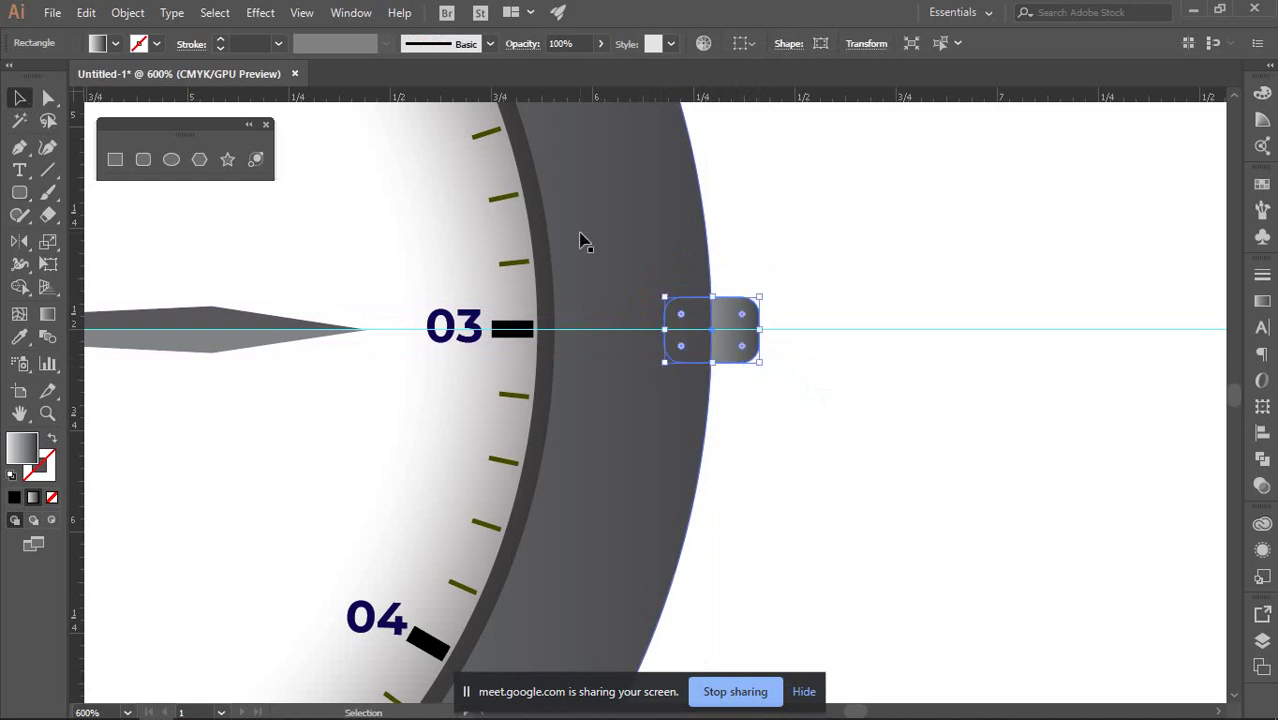
left_click(888, 398)
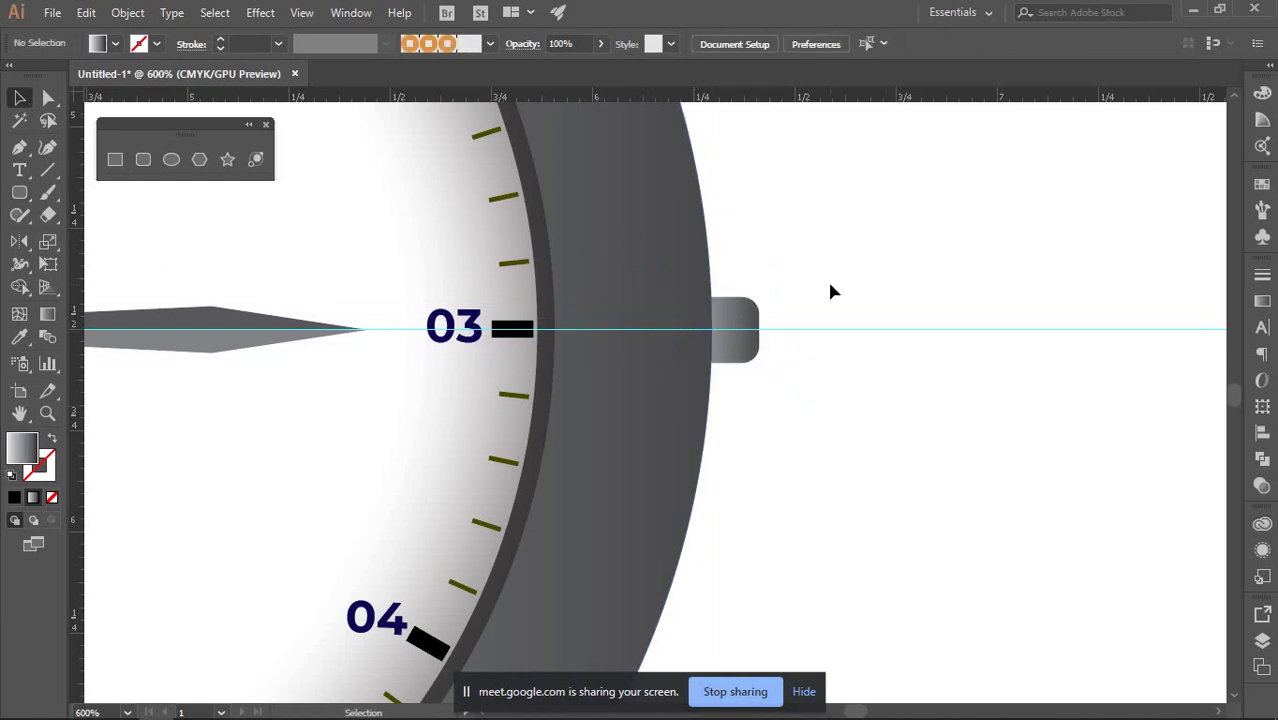
Stretch the crown vertically about its centre so it is taller beside the 03 mark.
left_click(747, 328)
left_click_drag(714, 297, 714, 270)
left_click(932, 347)
key("ctrl+1")
scroll(930, 345, "up", 4)
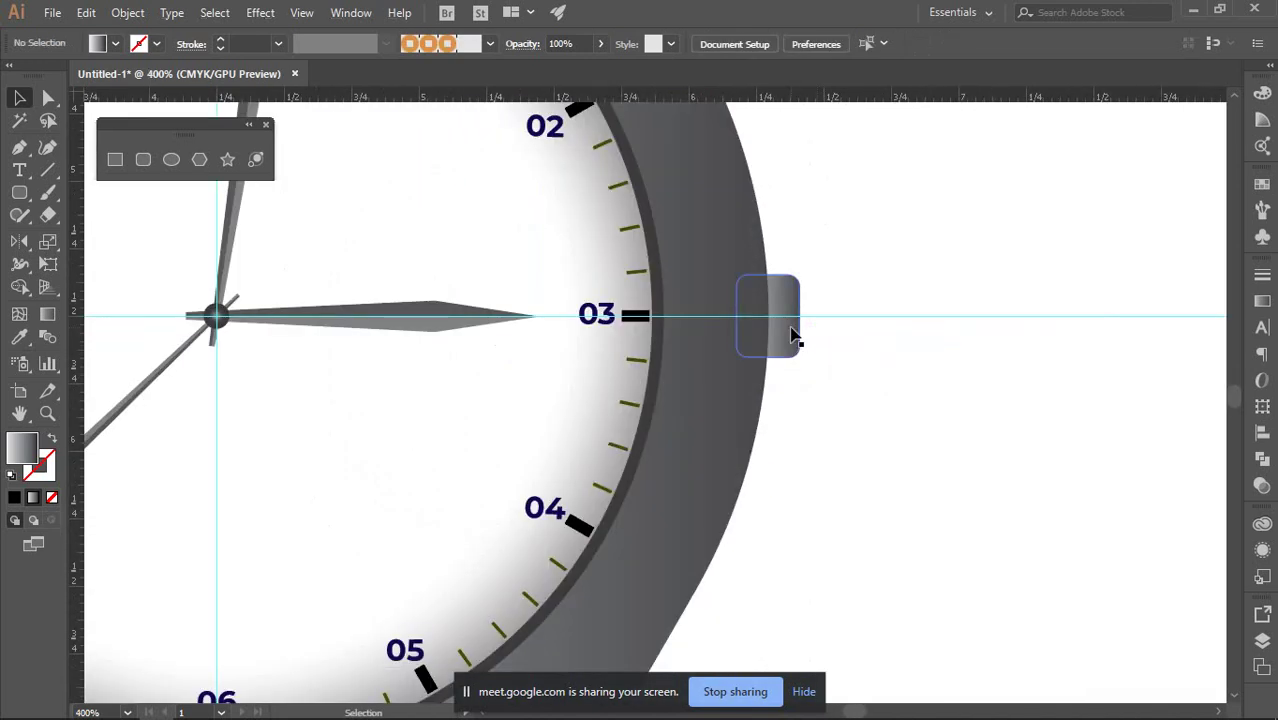
Replace the crown's gradient fill with a solid dark grey of 90% K.
left_click(792, 335)
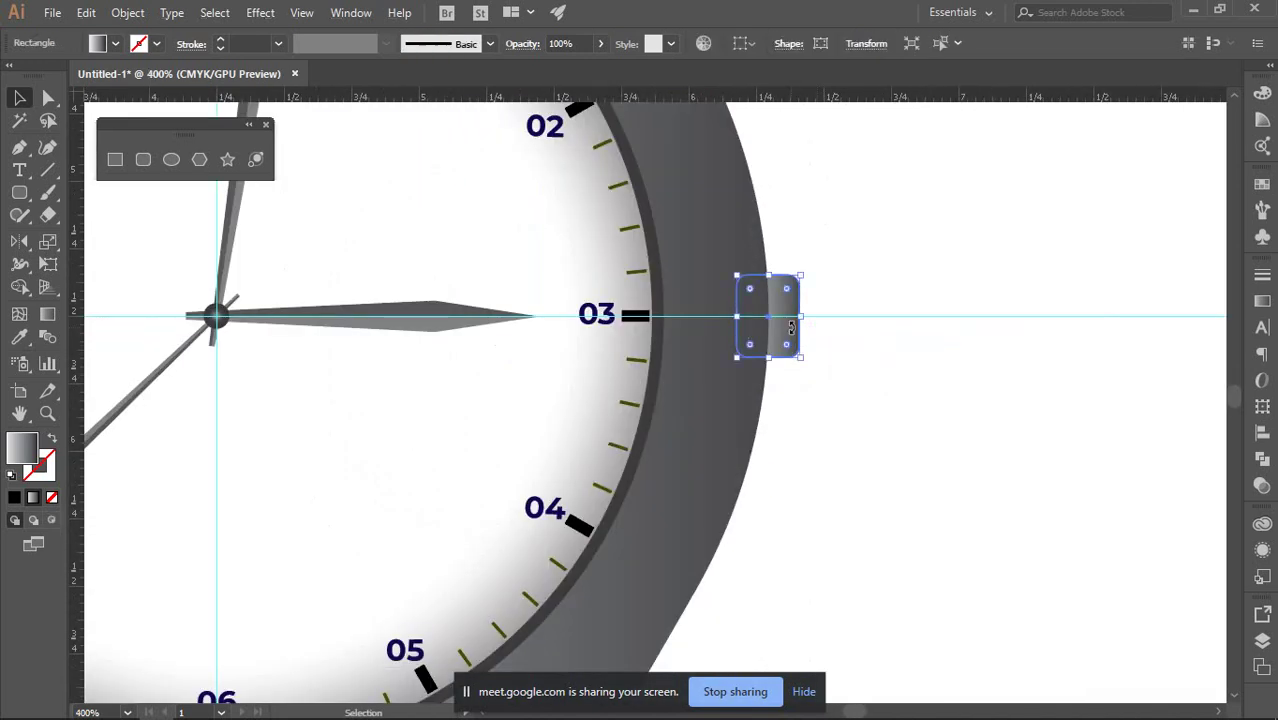
key("comma")
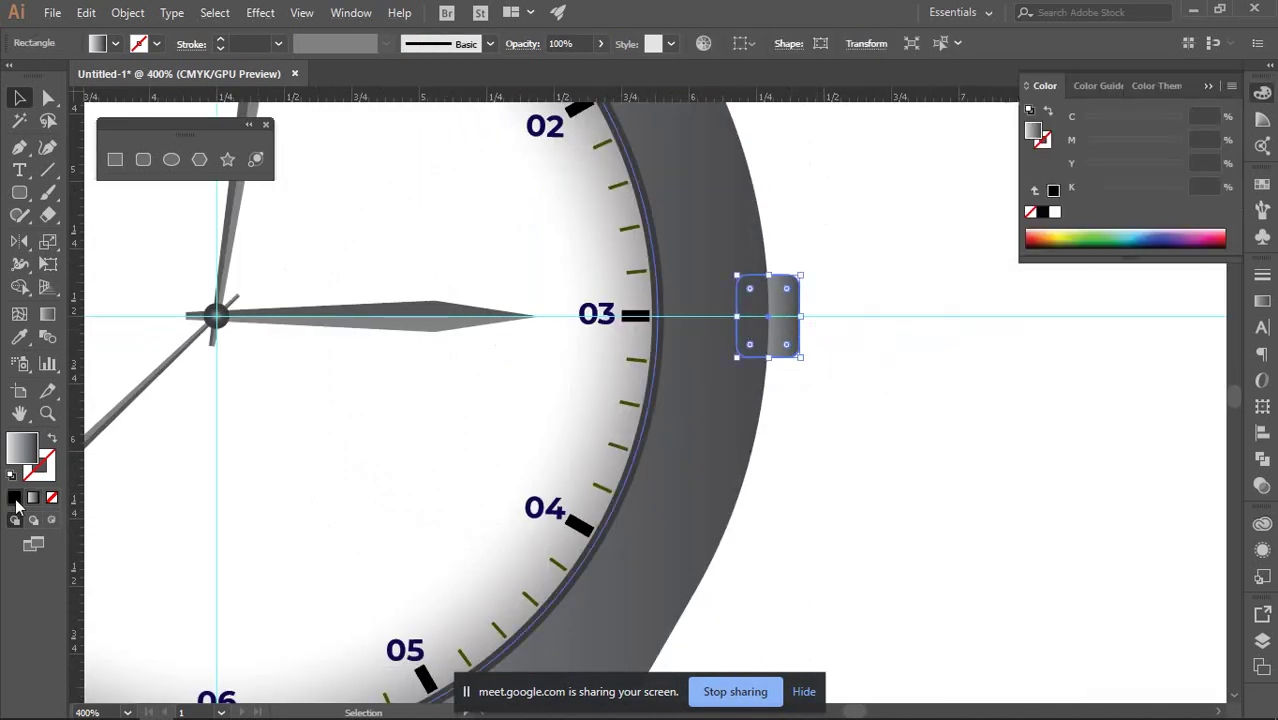
left_click(947, 491)
left_click(792, 333)
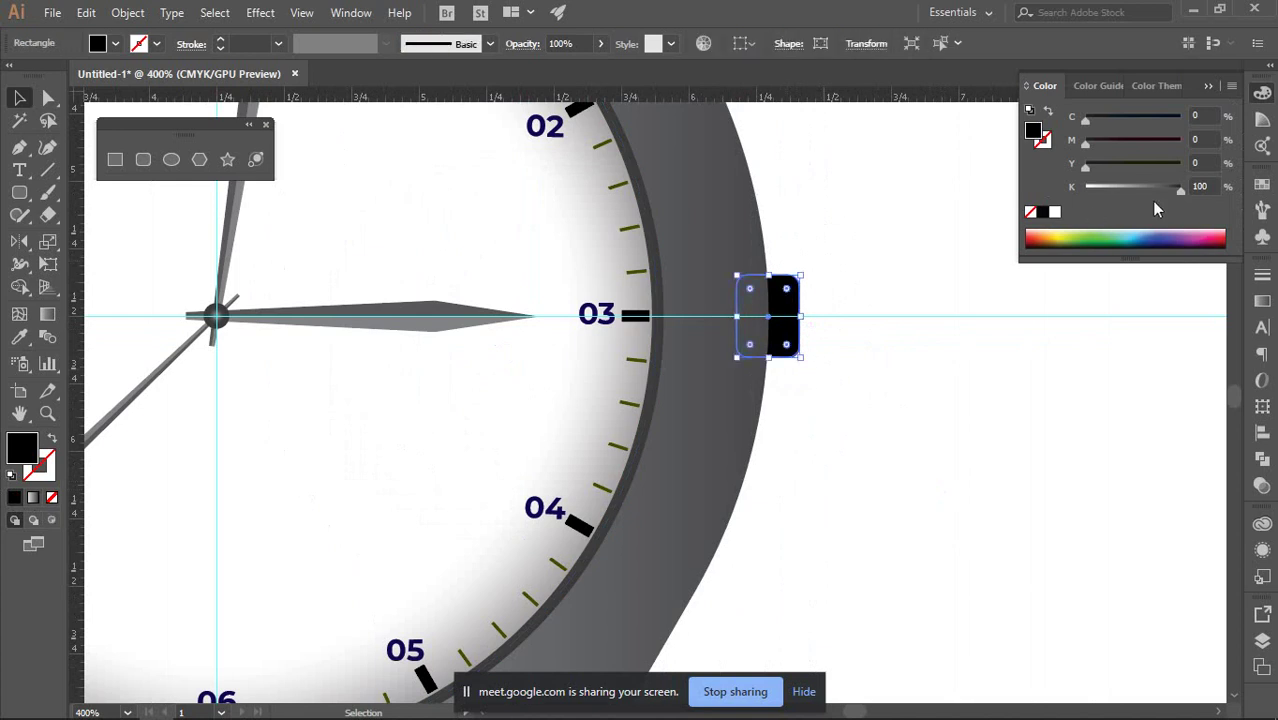
left_click_drag(1180, 197, 1172, 191)
left_click(1018, 349)
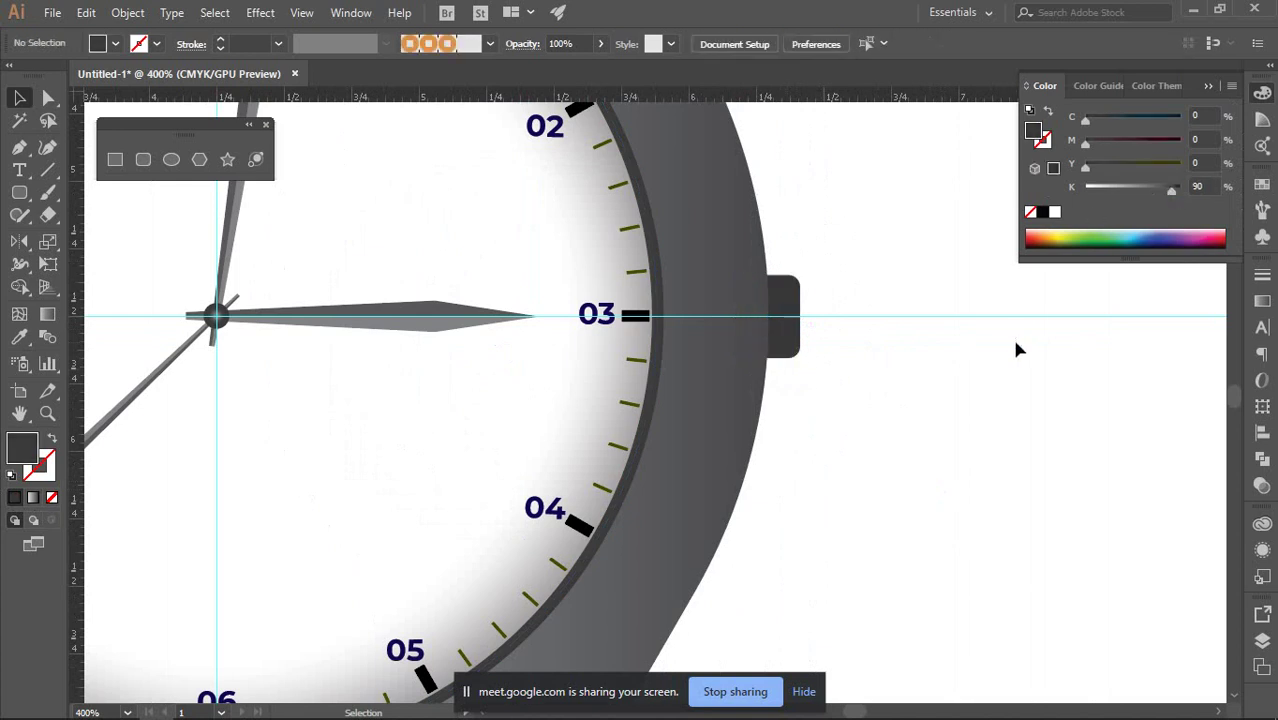
scroll(987, 343, "down", 2)
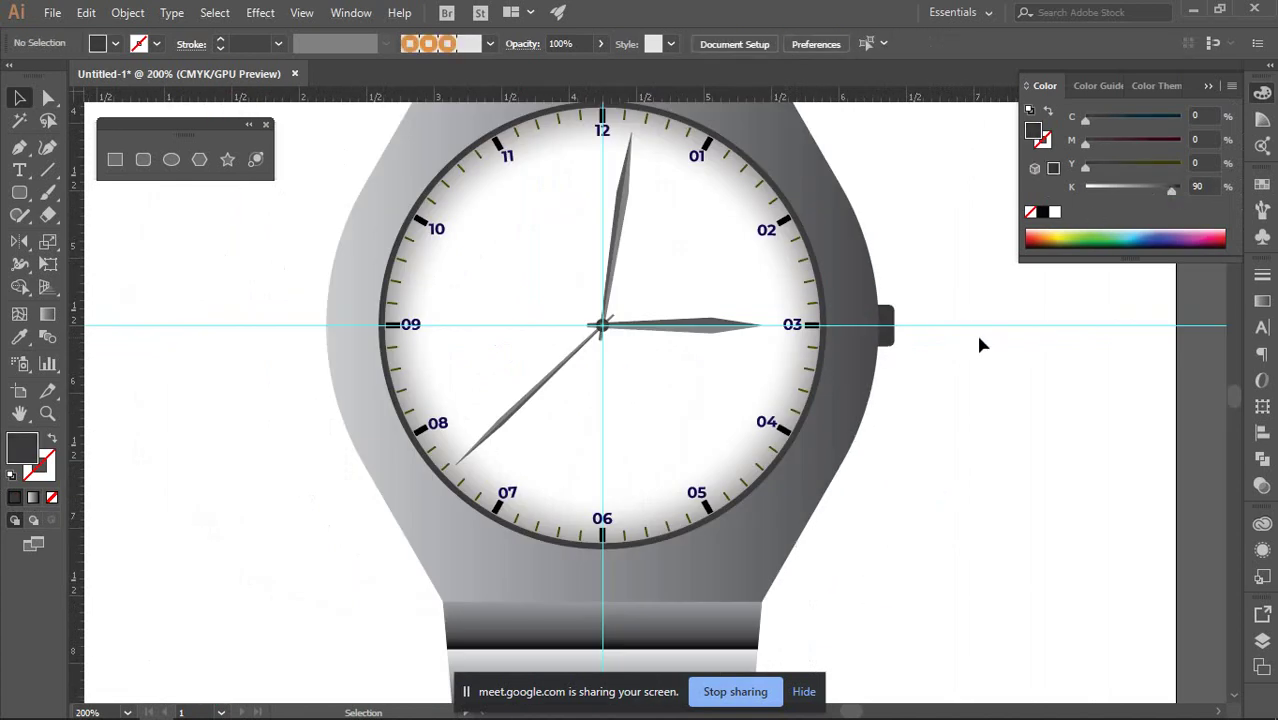
left_click(1264, 93)
Draw a larger dark grey rounded rectangle in the empty area beside the case, above the crown, adjusting its corner radius while drawing.
scroll(982, 414, "up", 1)
left_click(143, 159)
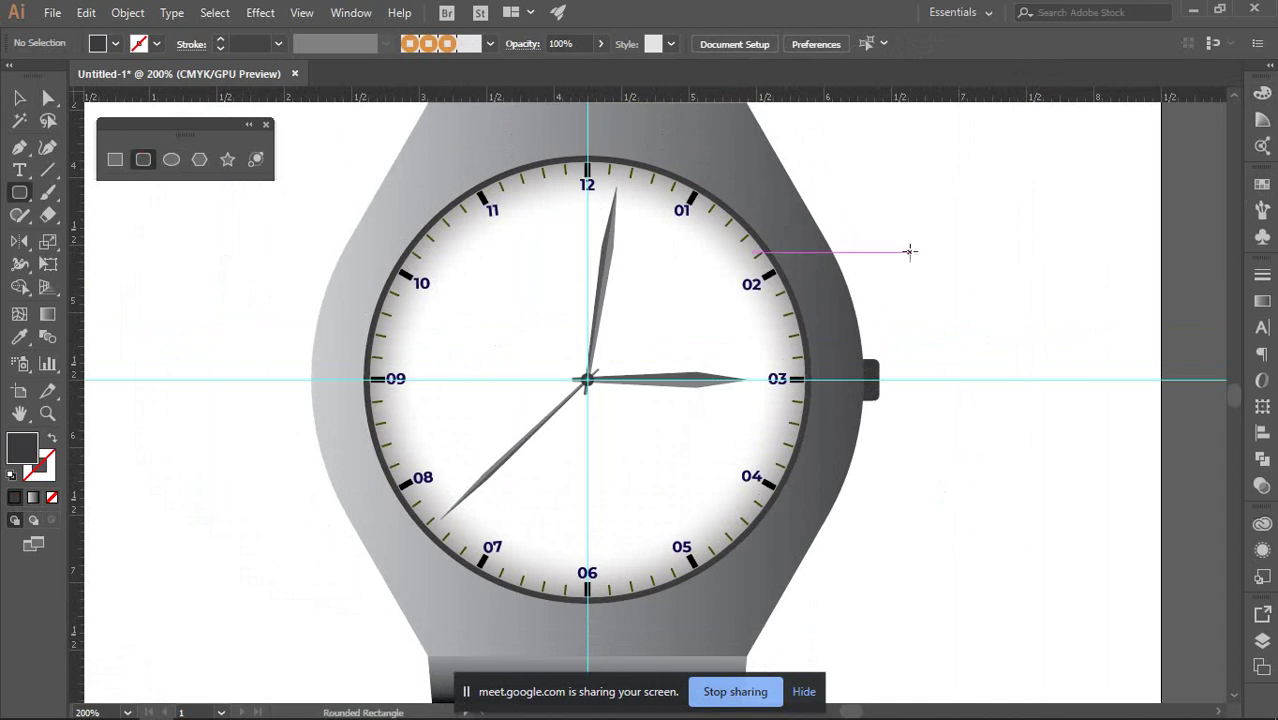
left_click_drag(889, 191, 1018, 311)
key("Up")
key("Up")
key("Up")
key("Up")
key("Up")
key("Up")
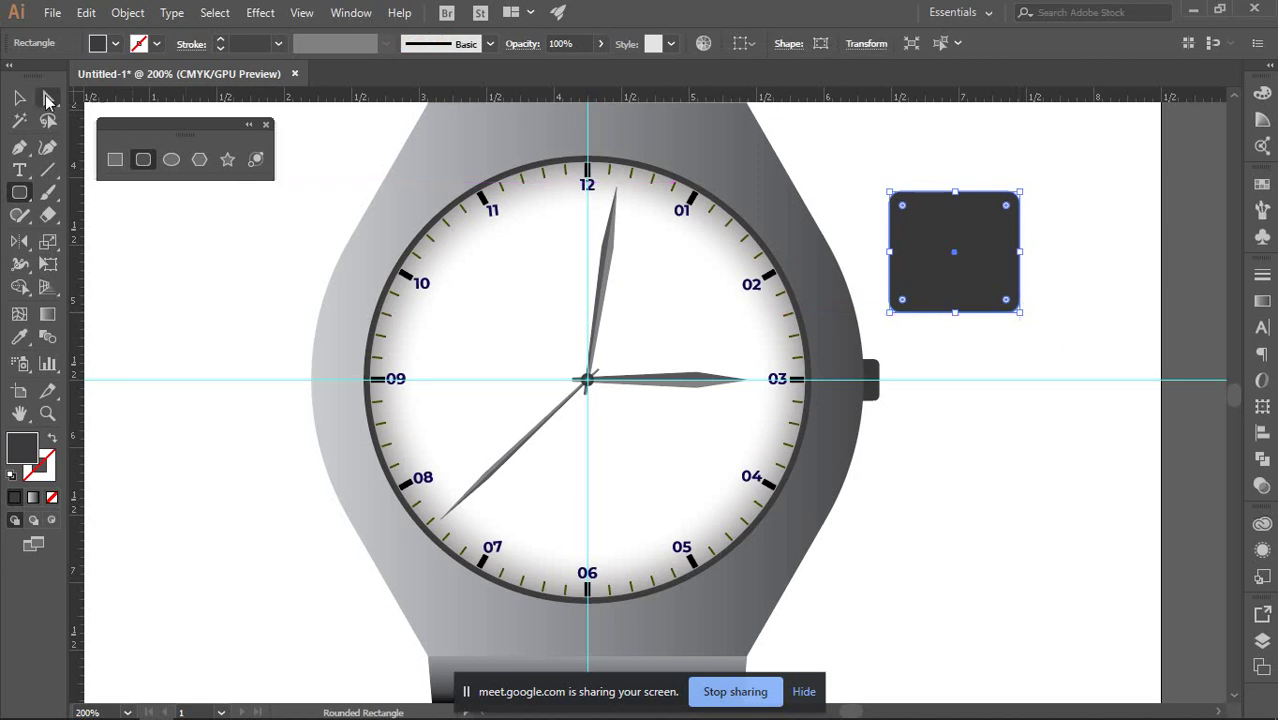
key("v")
left_click(234, 434)
scroll(277, 620, "down", 2)
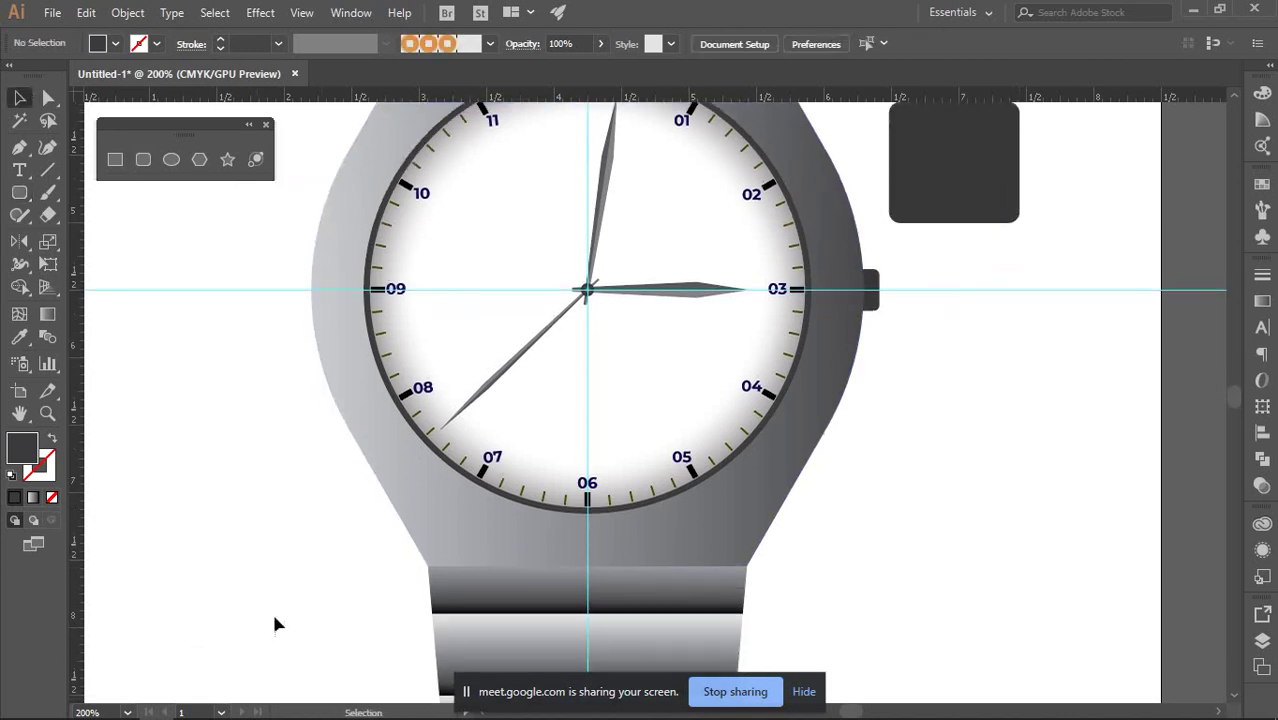
Switch to Chrome and return to the Google Meet call.
mouse_move(98, 708)
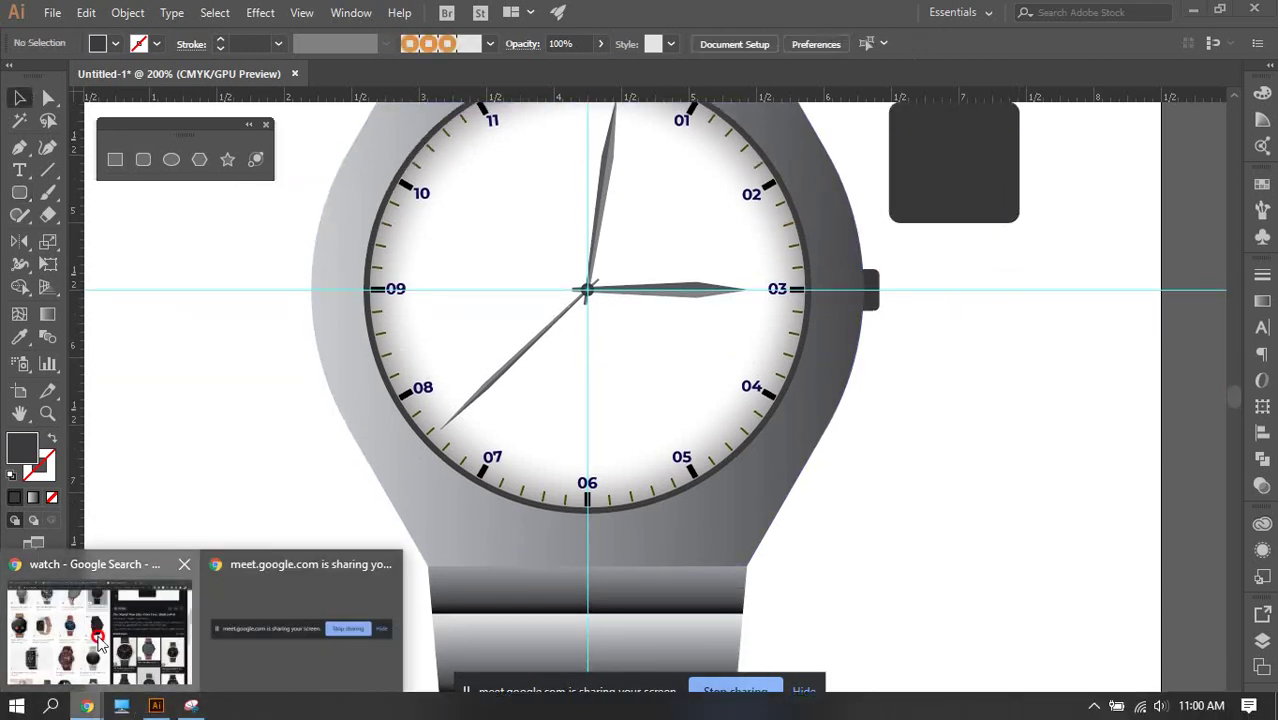
left_click(100, 630)
key("ctrl+1")
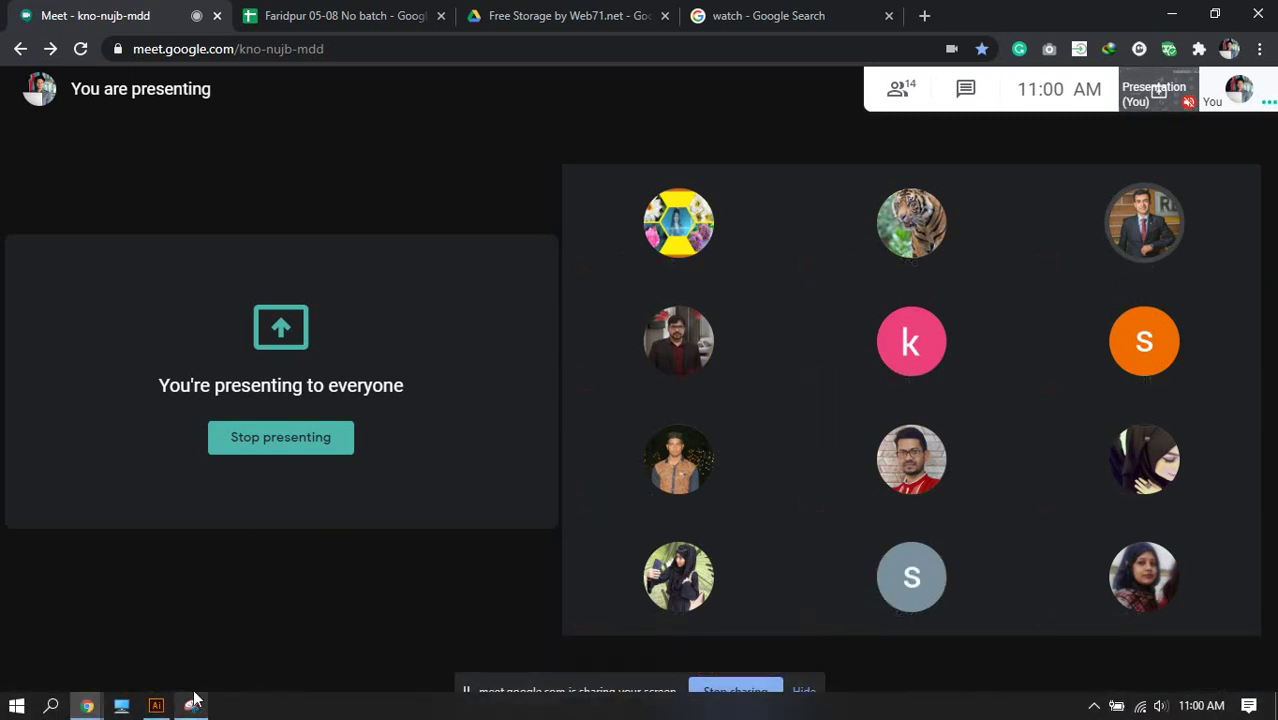
Stop presenting the screen in the Google Meet call.
left_click(157, 706)
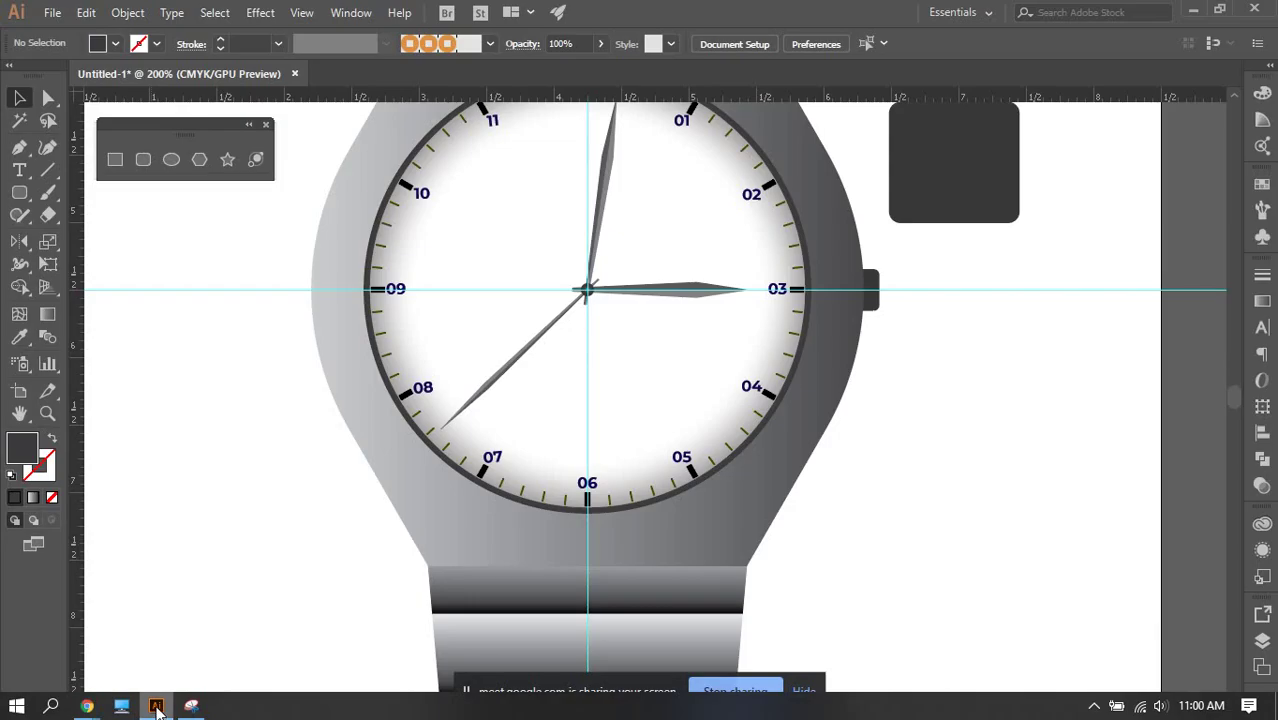
mouse_move(87, 706)
left_click(88, 650)
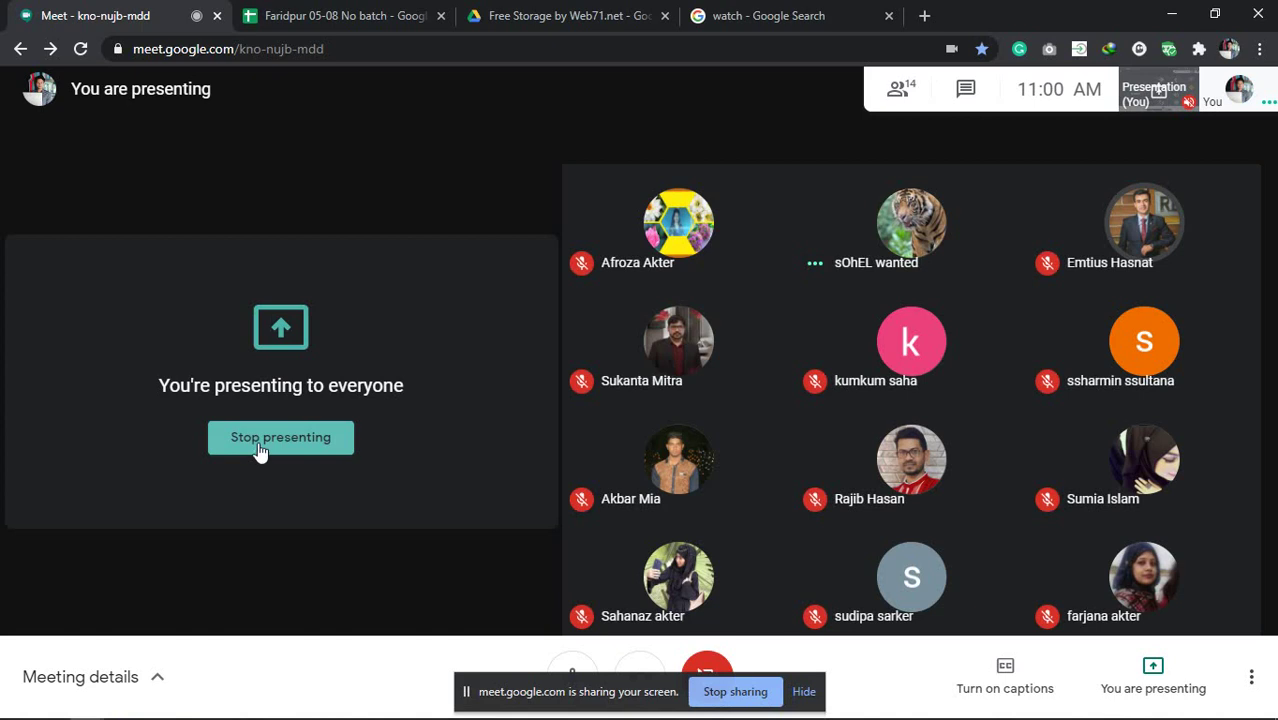
left_click(257, 446)
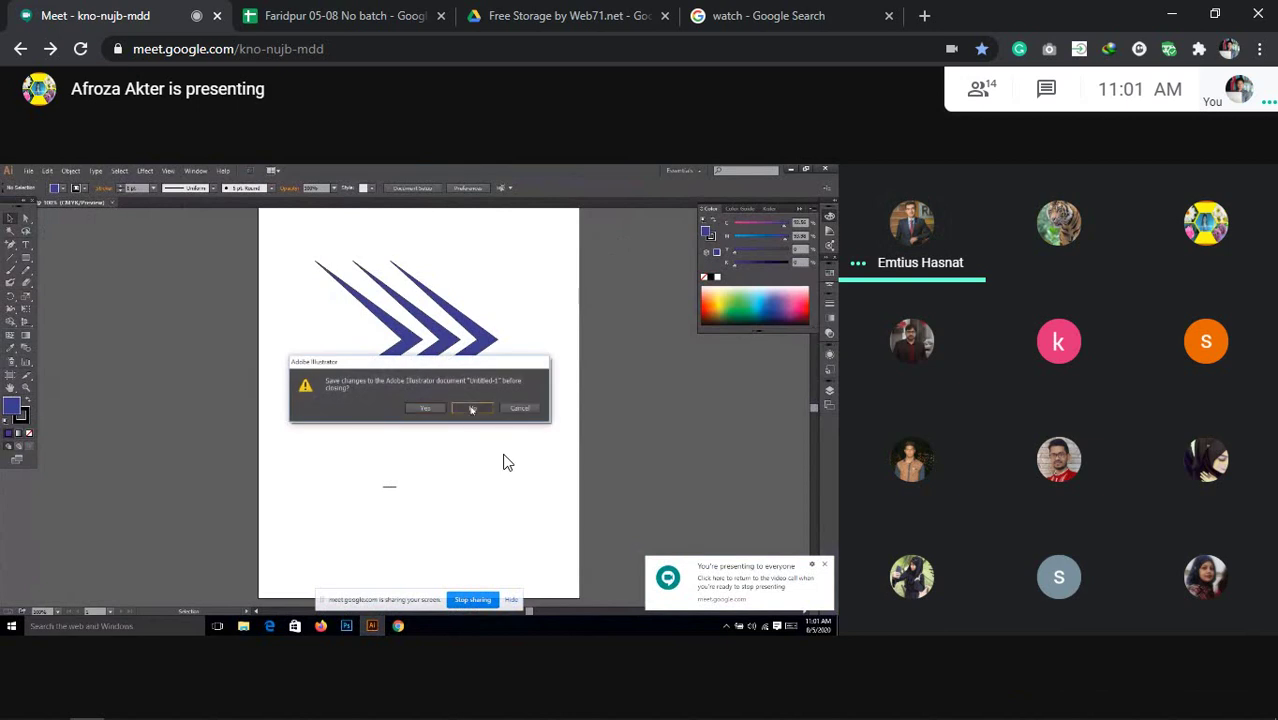
Switch to Snipping Tool and capture a new full-screen snip of the call while a student presents.
mouse_move(336, 714)
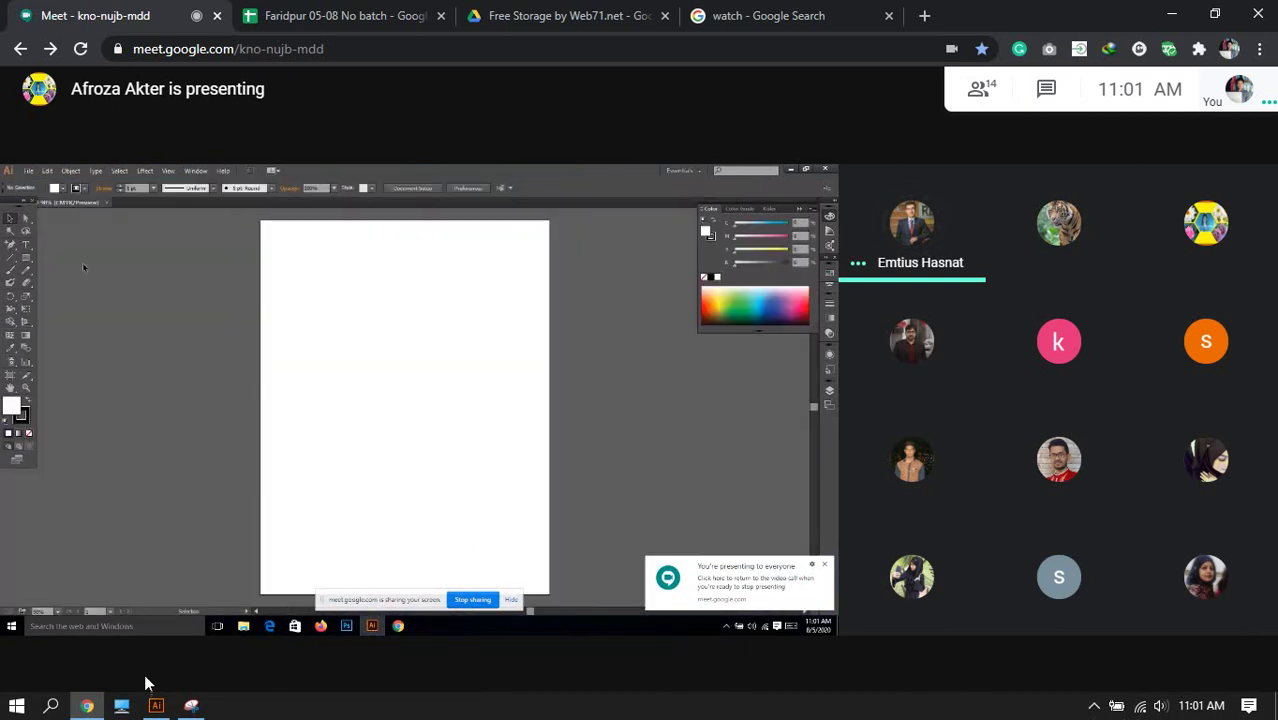
left_click(191, 706)
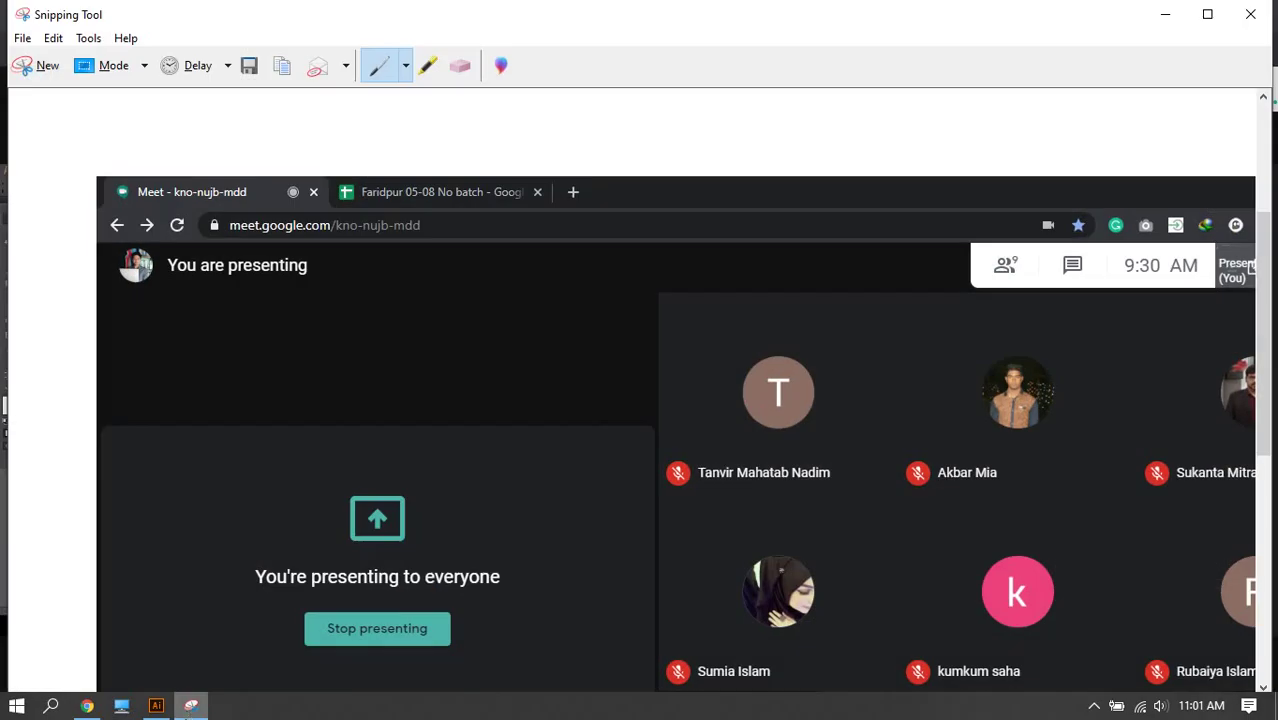
left_click(45, 65)
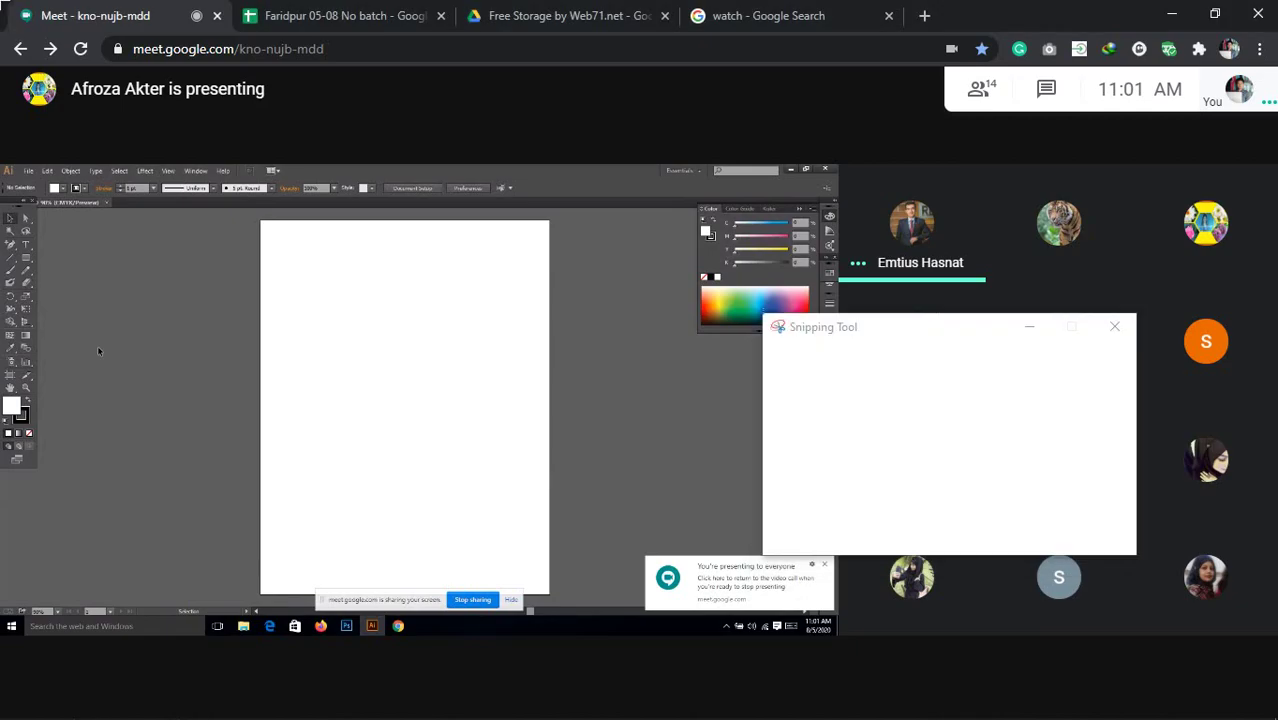
left_click_drag(2, 2, 157, 228)
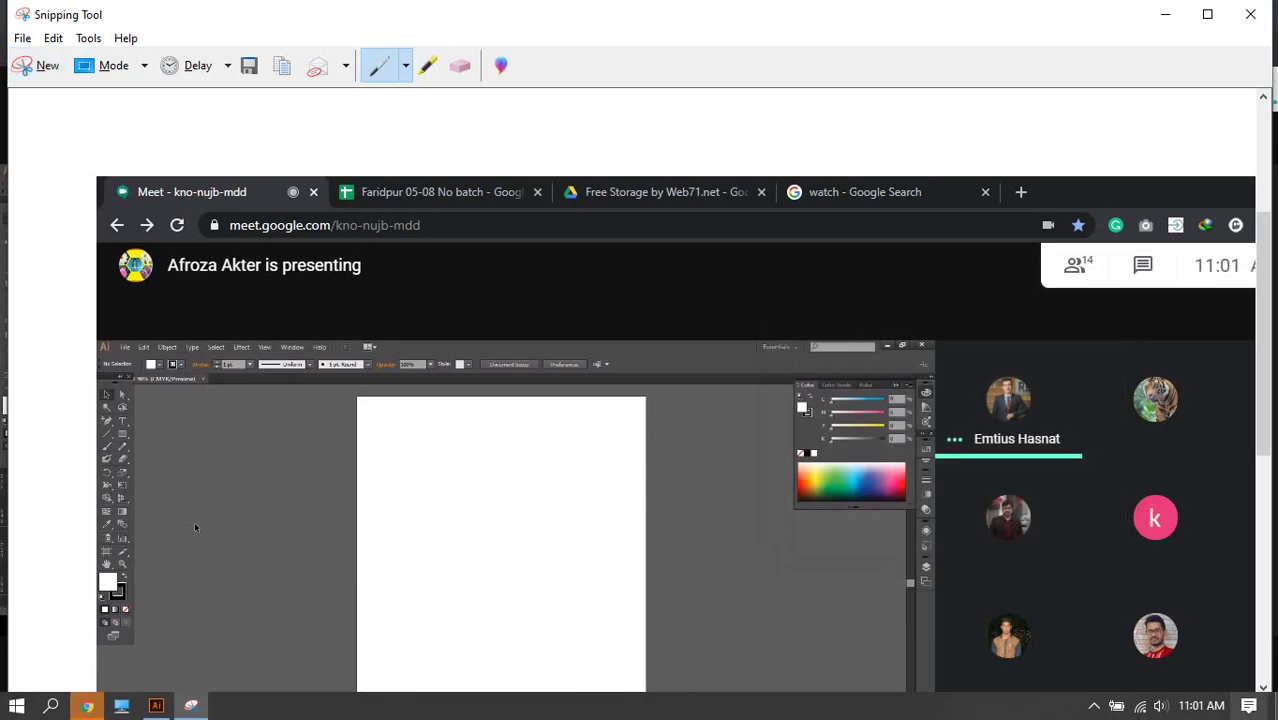
Save the snip as the PNG file 5-7 1 in the 05 Aug folder and minimize Snipping Tool.
left_click(250, 66)
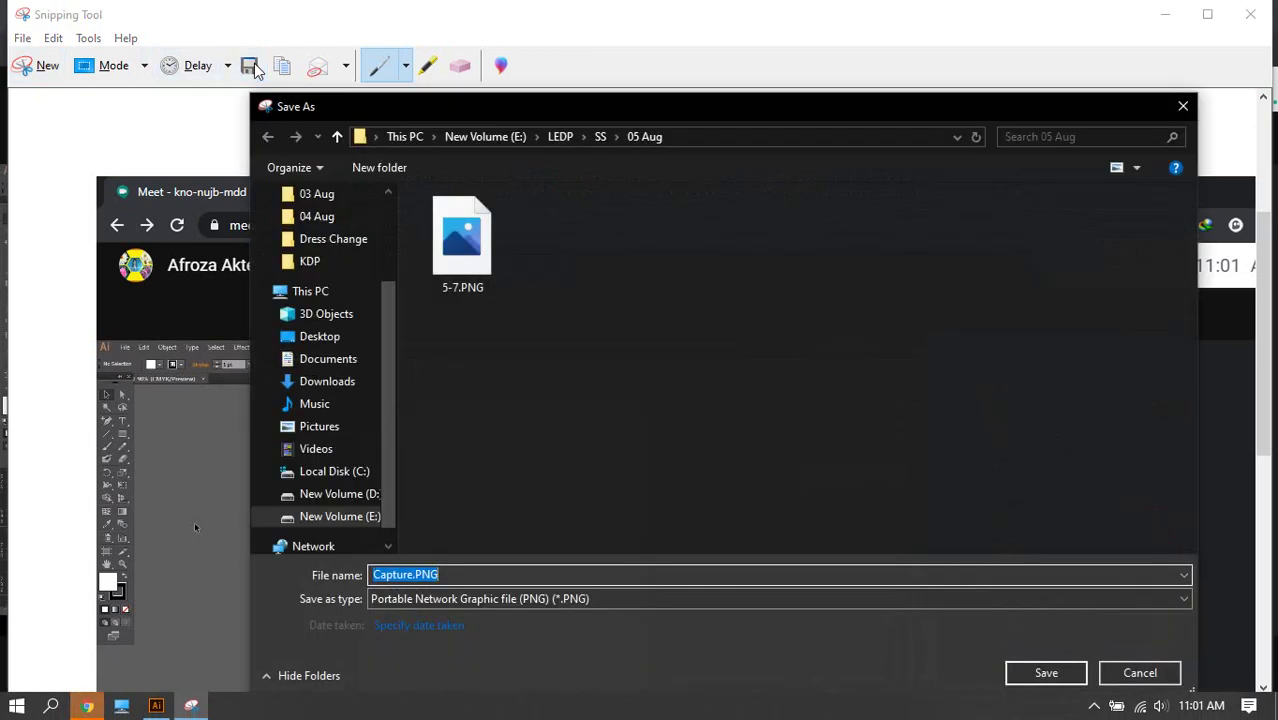
type("5-7")
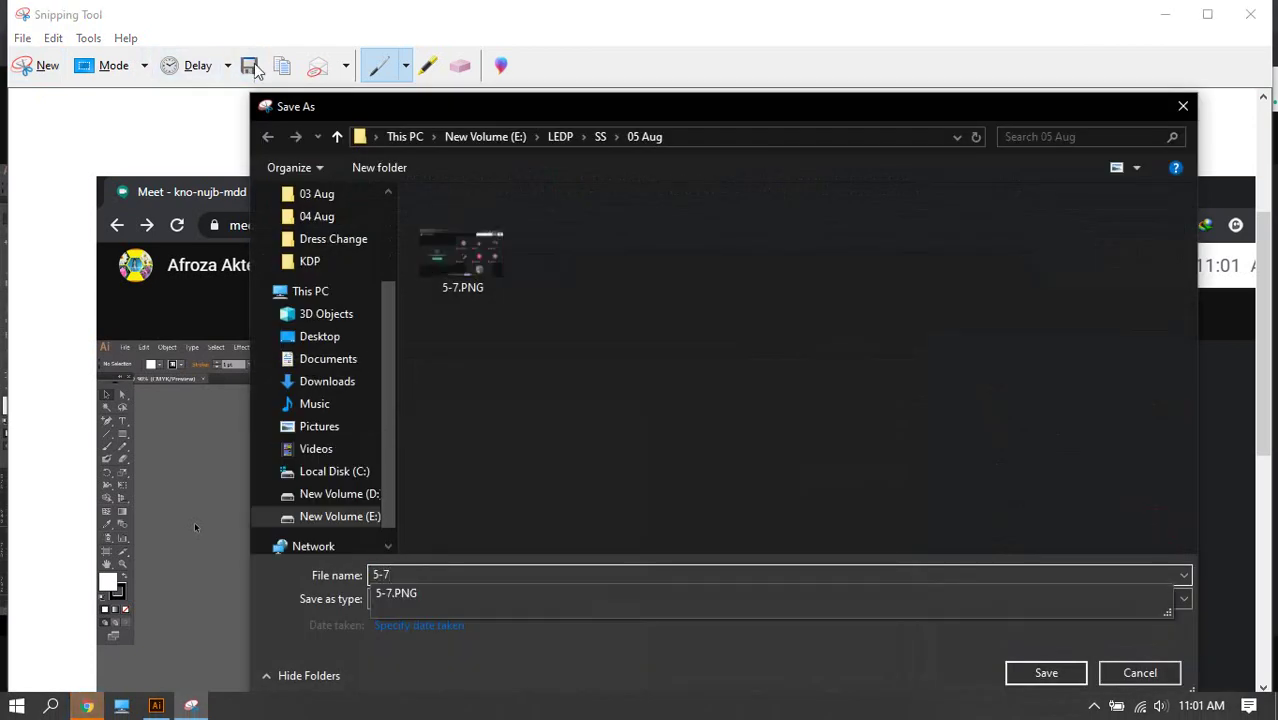
type(" 1")
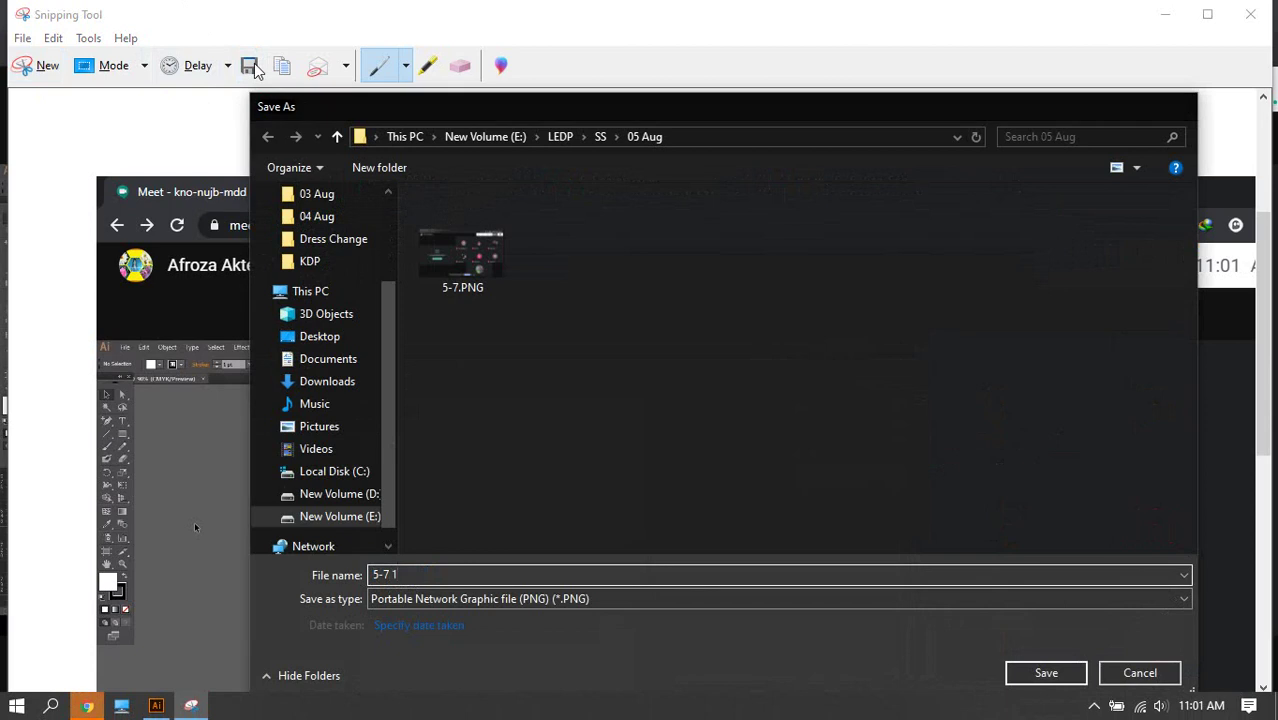
key("Return")
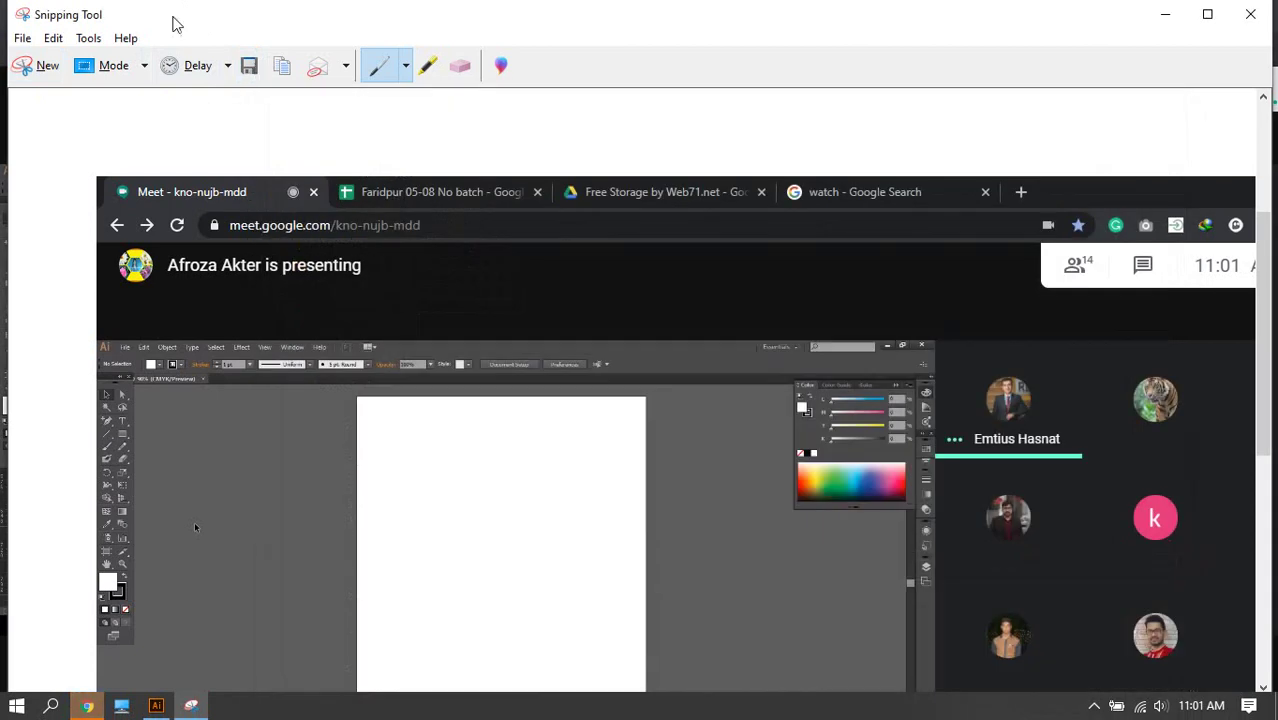
left_click(1168, 14)
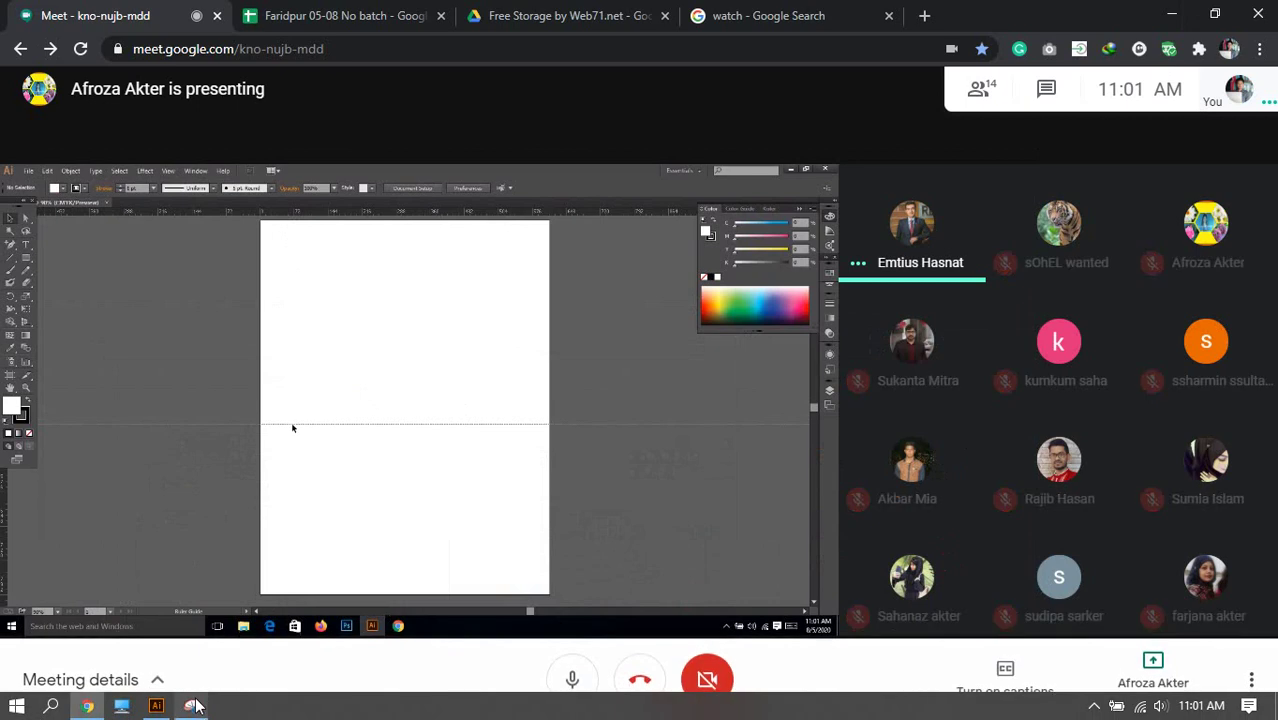
Show the call's participant list and capture a new full-screen snip of it with Snipping Tool.
mouse_move(196, 706)
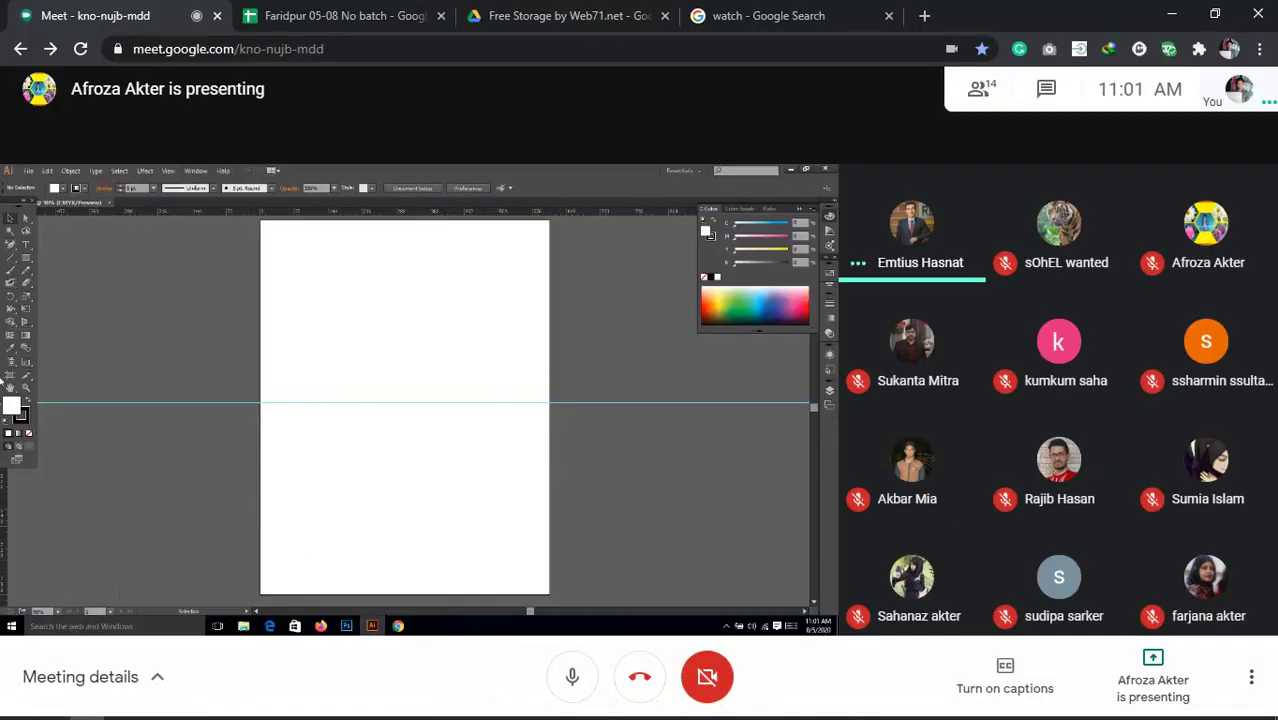
left_click(980, 92)
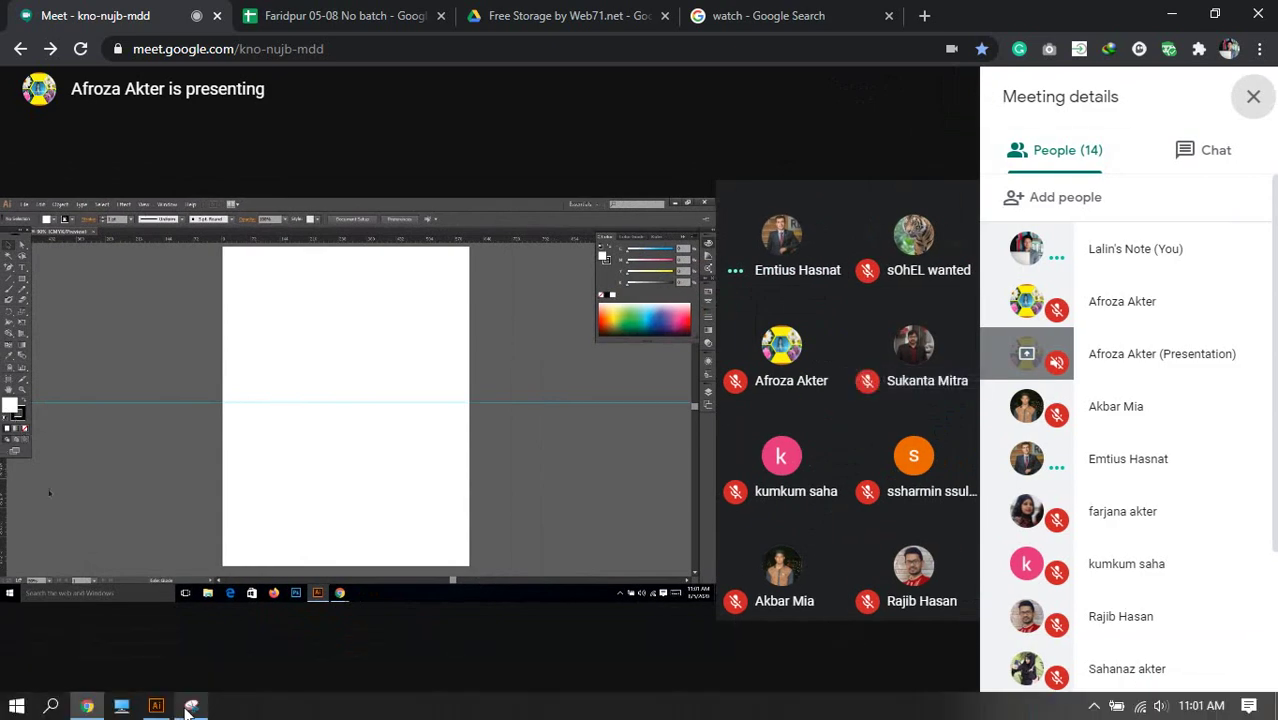
left_click(191, 706)
left_click(40, 65)
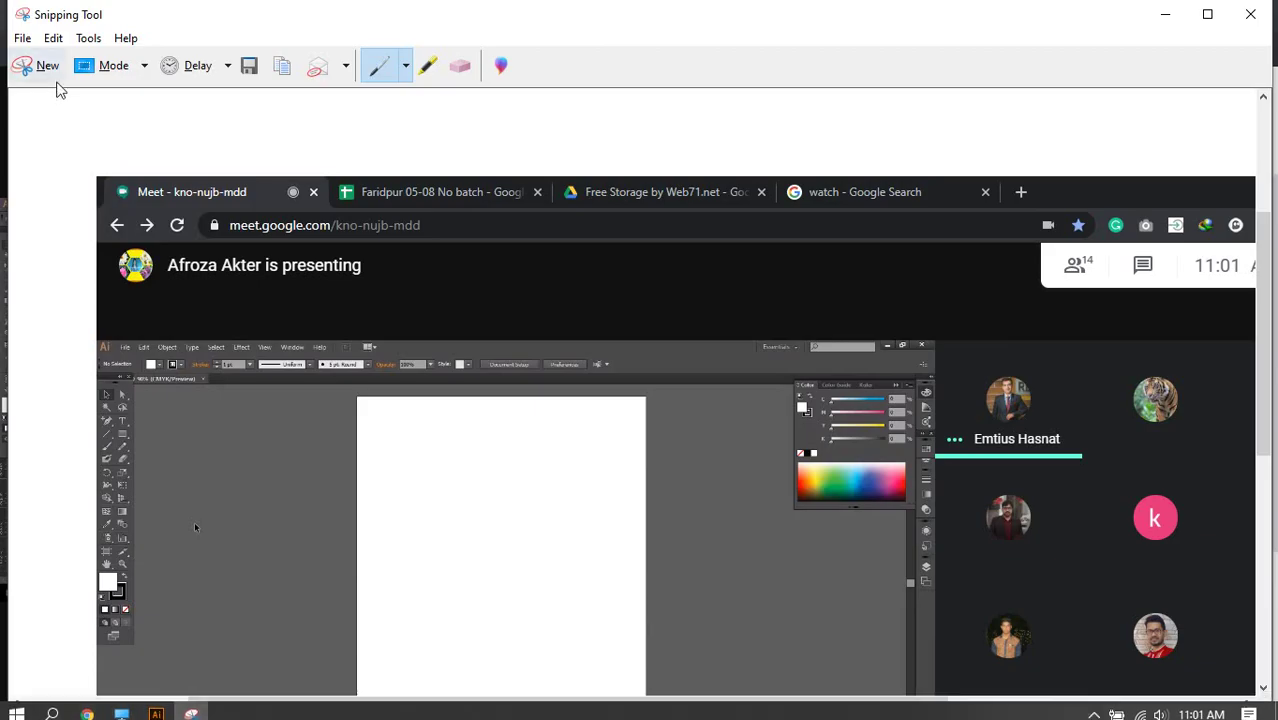
left_click_drag(1, 1, 428, 502)
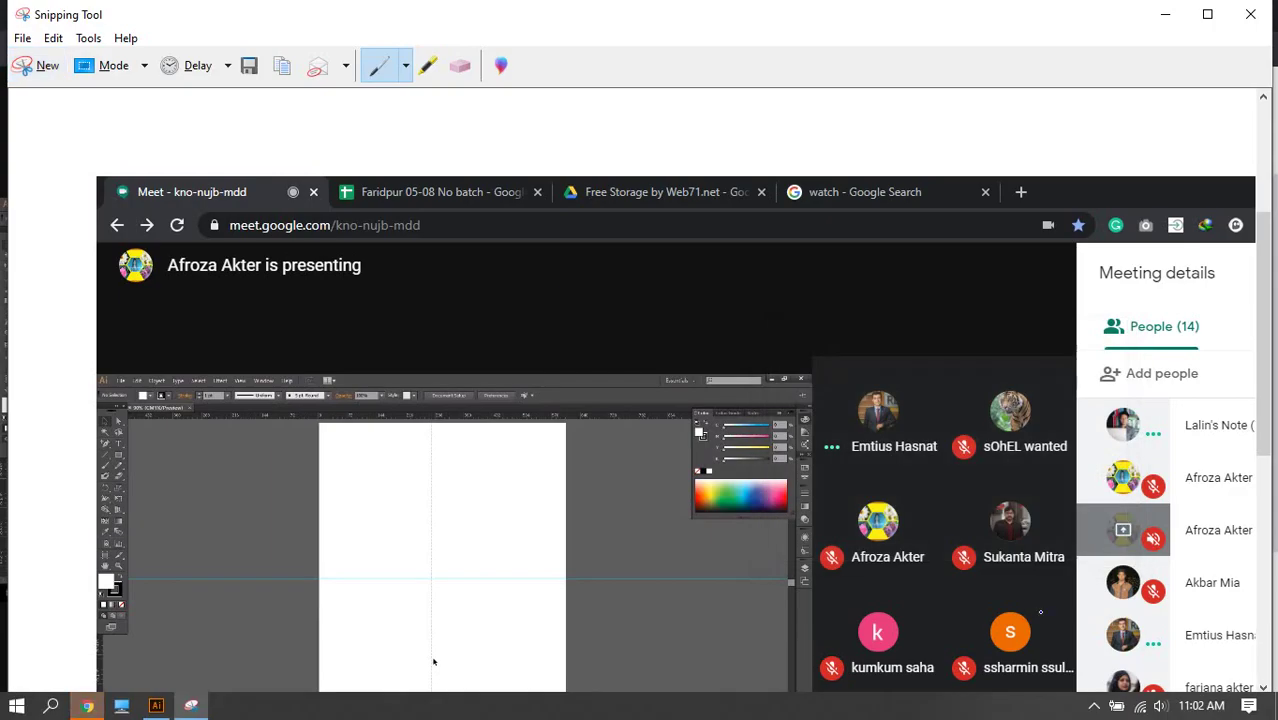
Save the participant list snip as the PNG file 5-7 2 in the 05 Aug folder and minimize Snipping Tool.
left_click(249, 65)
type("5")
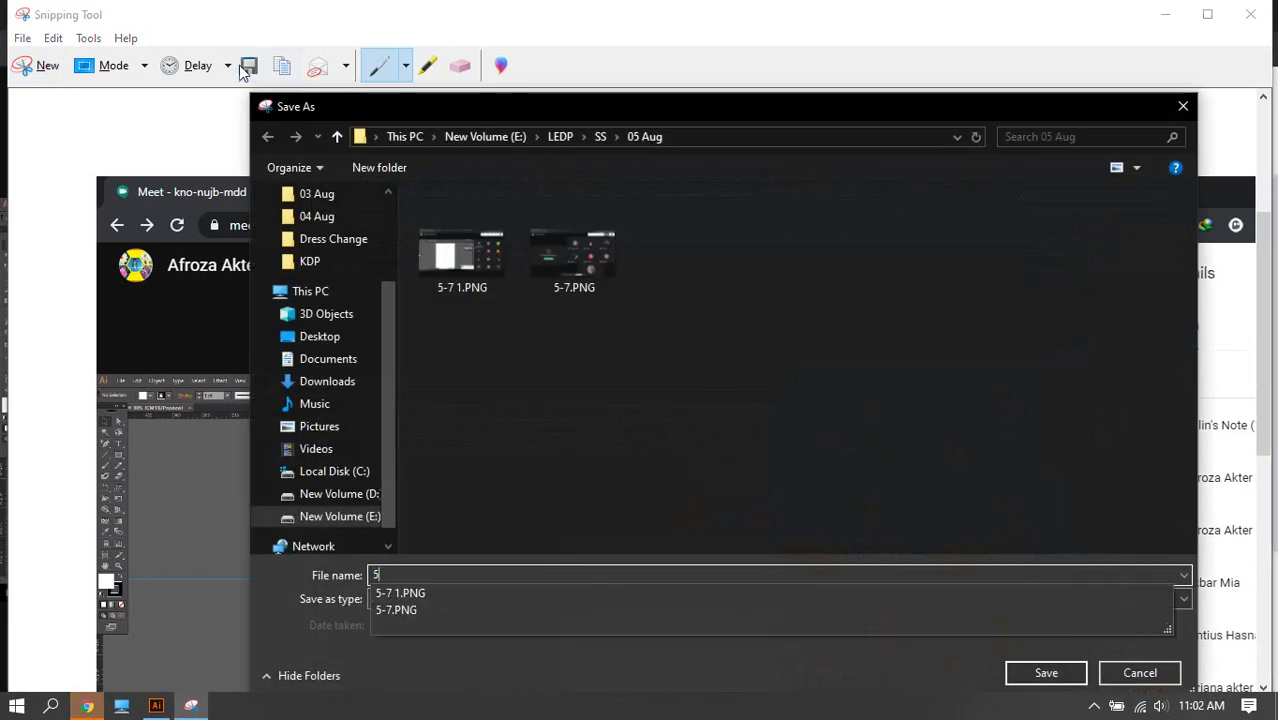
type("-/")
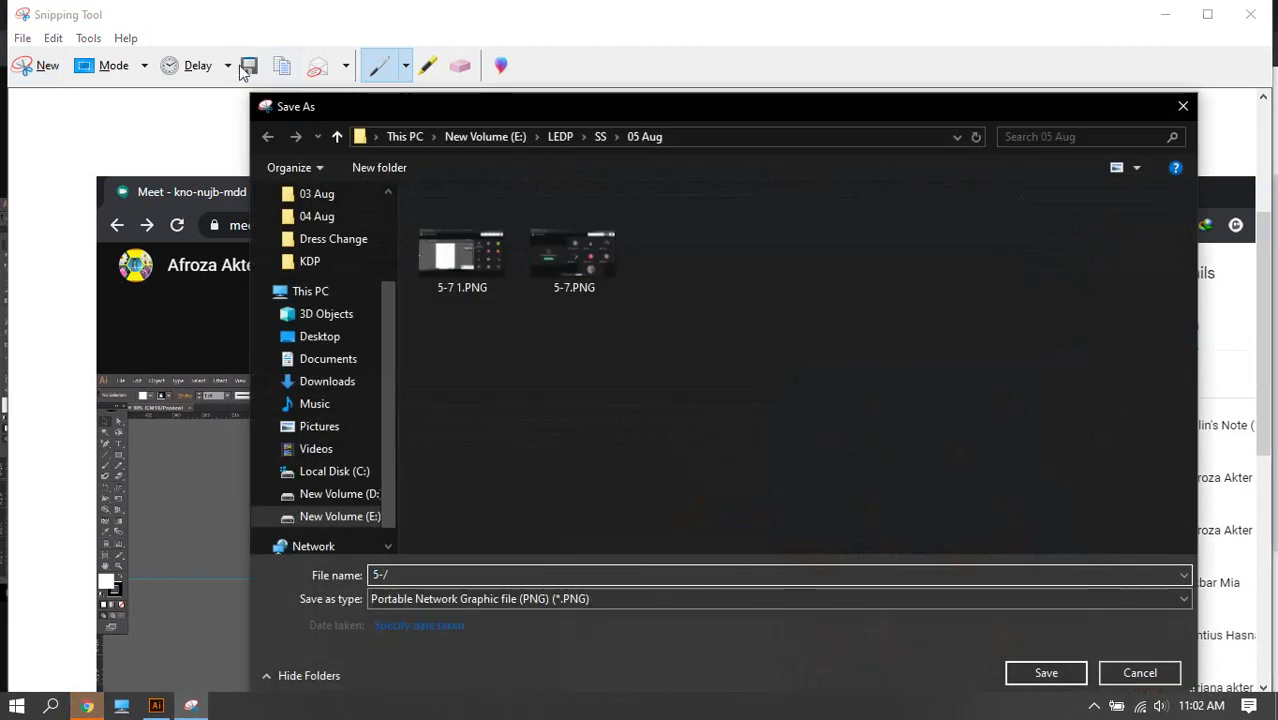
key("BackSpace")
type("7")
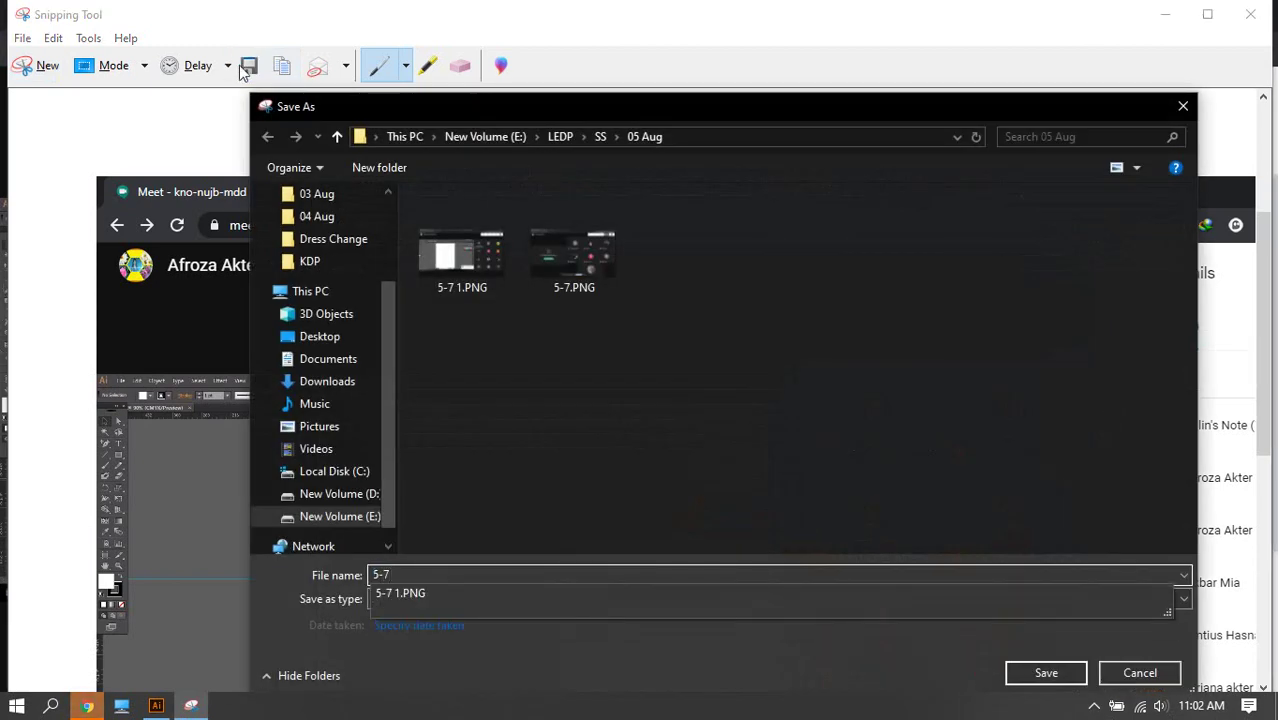
key("Return")
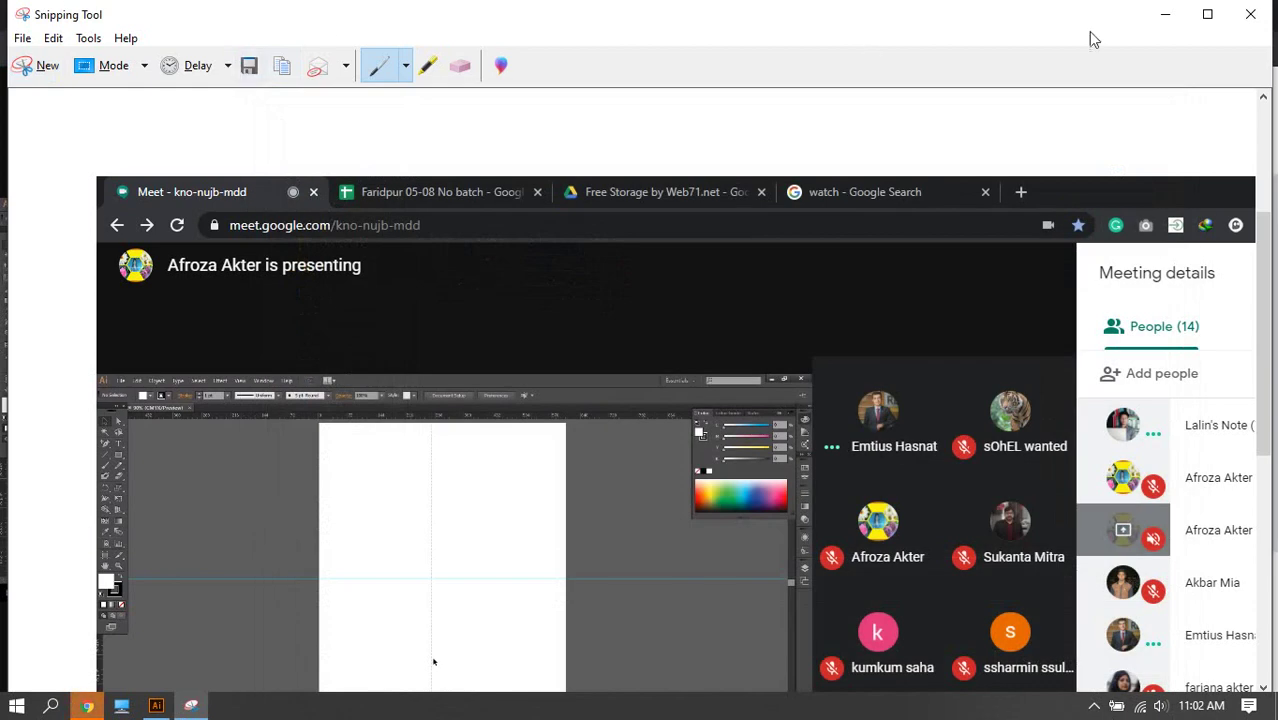
left_click(1162, 14)
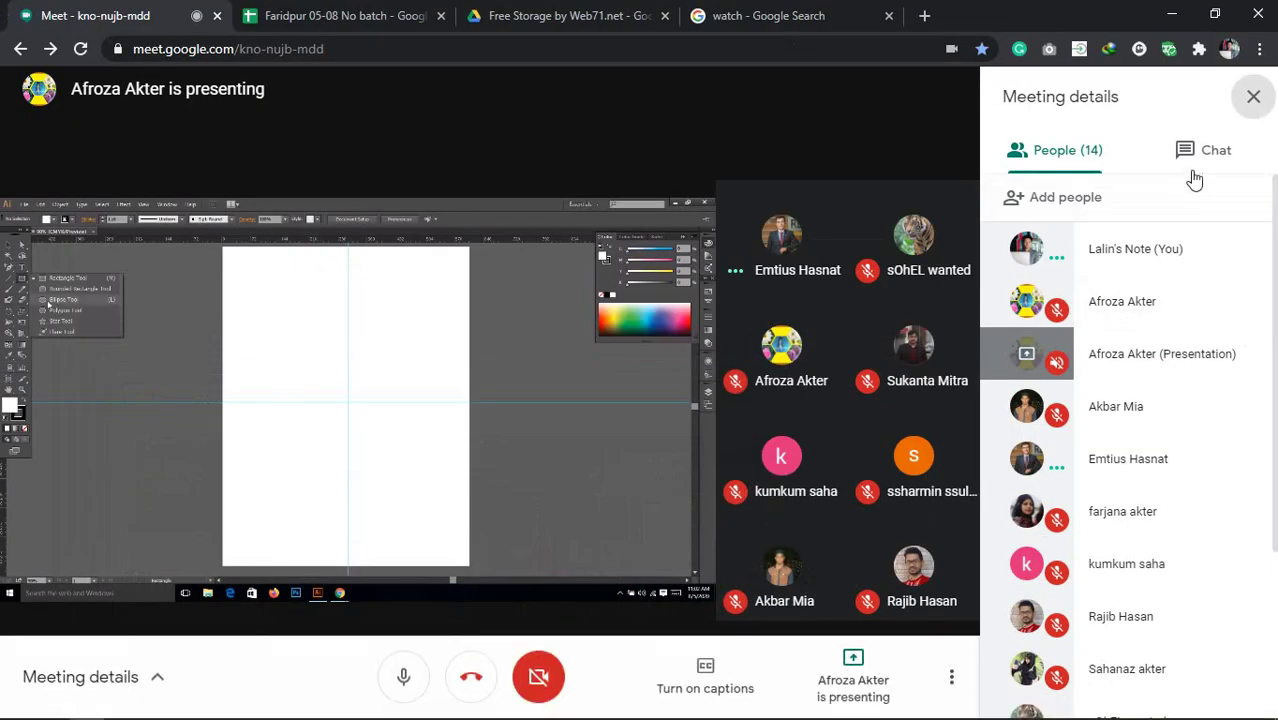
Close the meeting details and change the call layout to an enlarged presentation with a single column of participants.
left_click(1194, 158)
left_click(1087, 162)
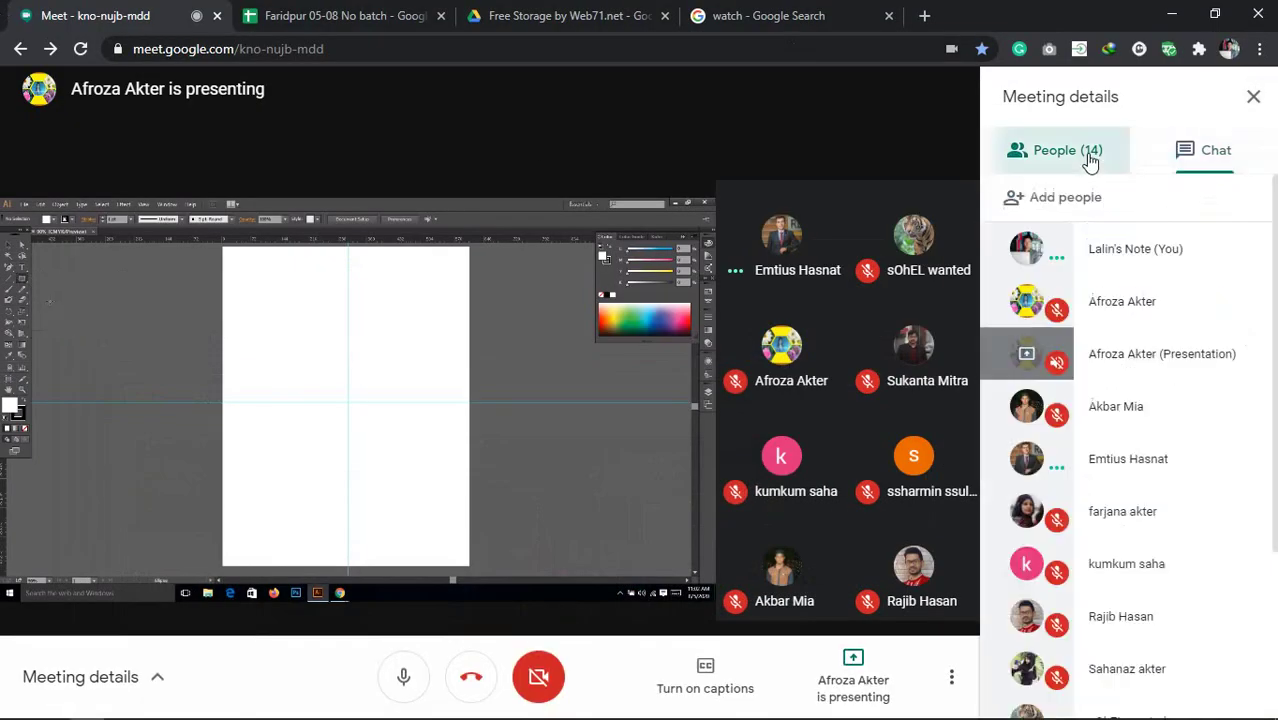
left_click(1251, 99)
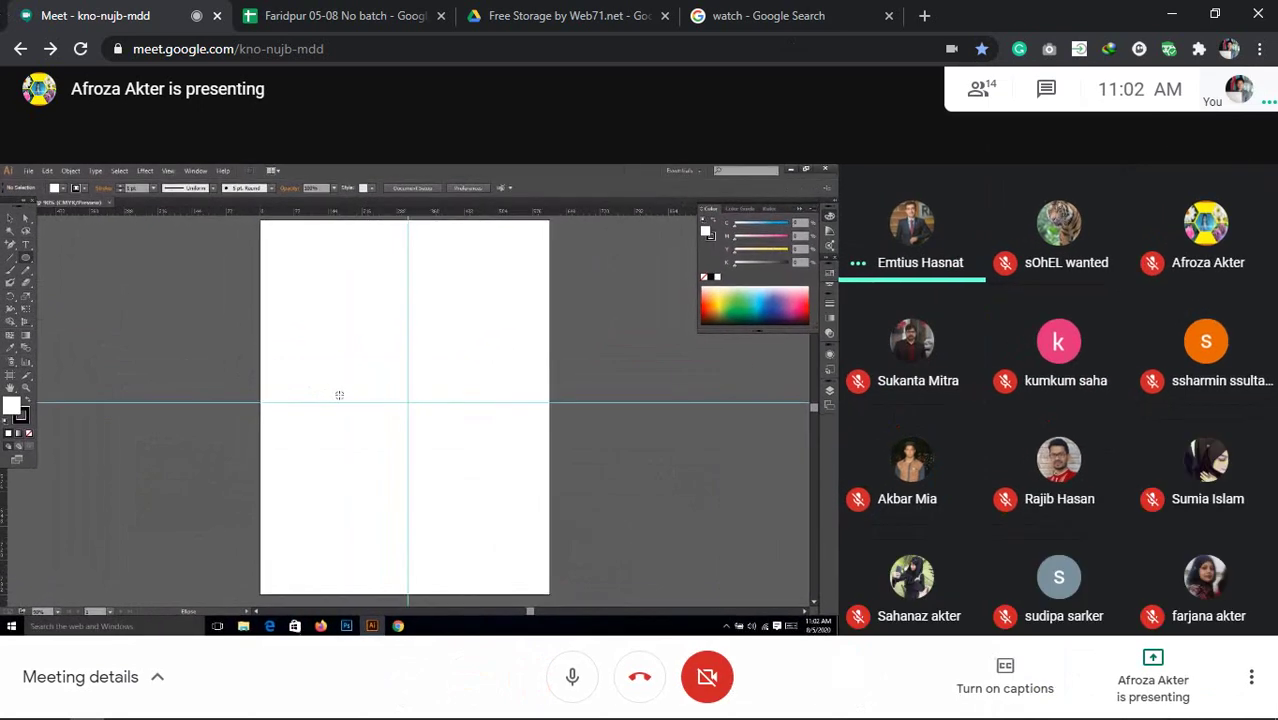
left_click(1249, 680)
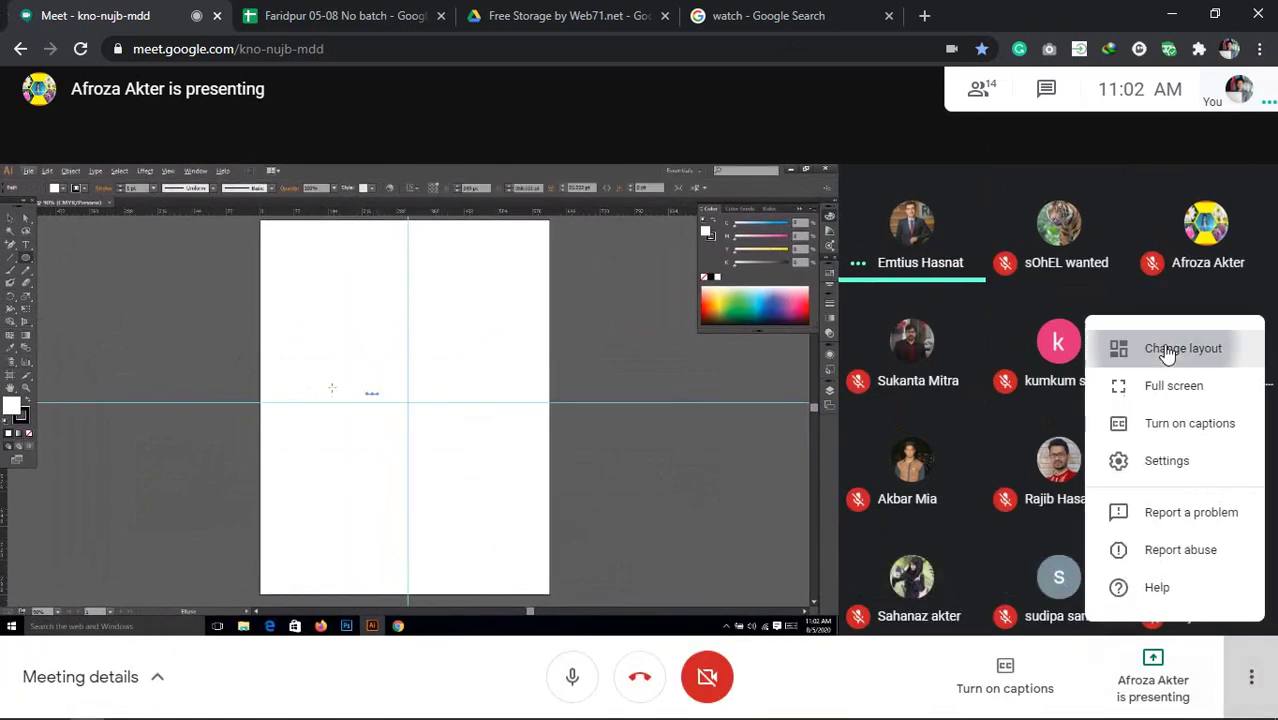
left_click(1160, 346)
left_click(580, 400)
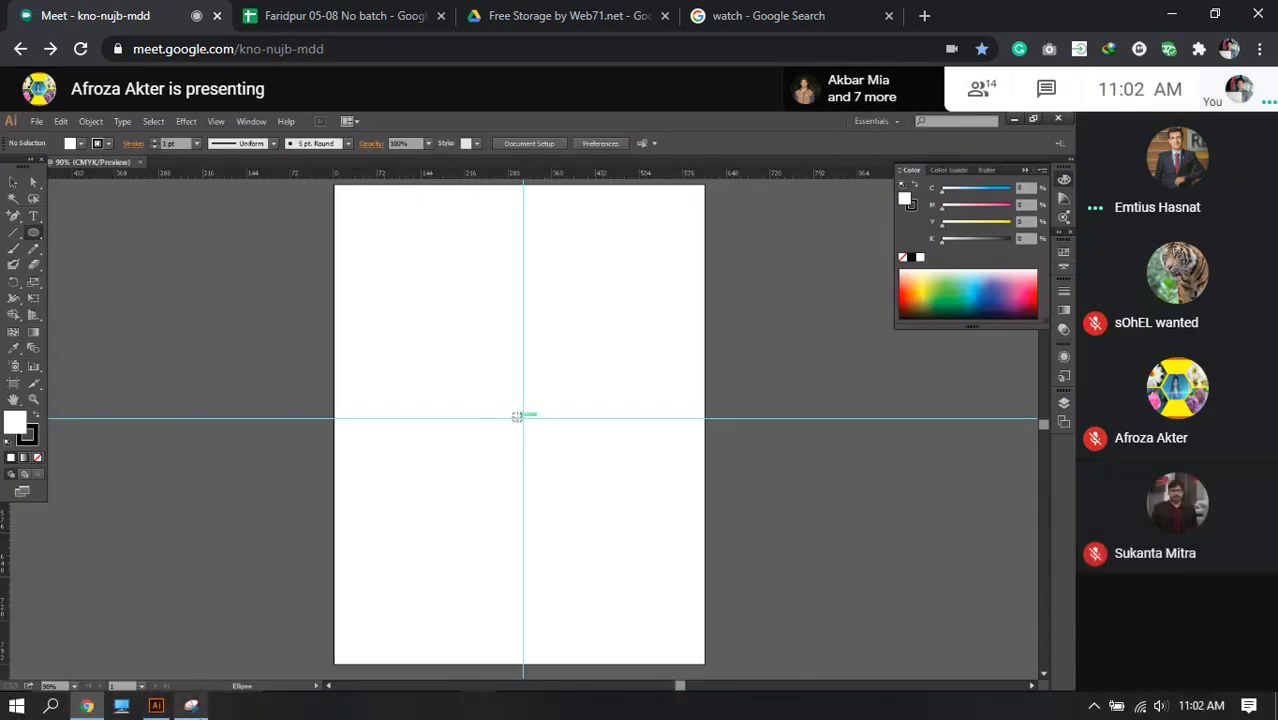
Capture a new full-screen snip of the enlarged presentation layout with Snipping Tool.
left_click(191, 705)
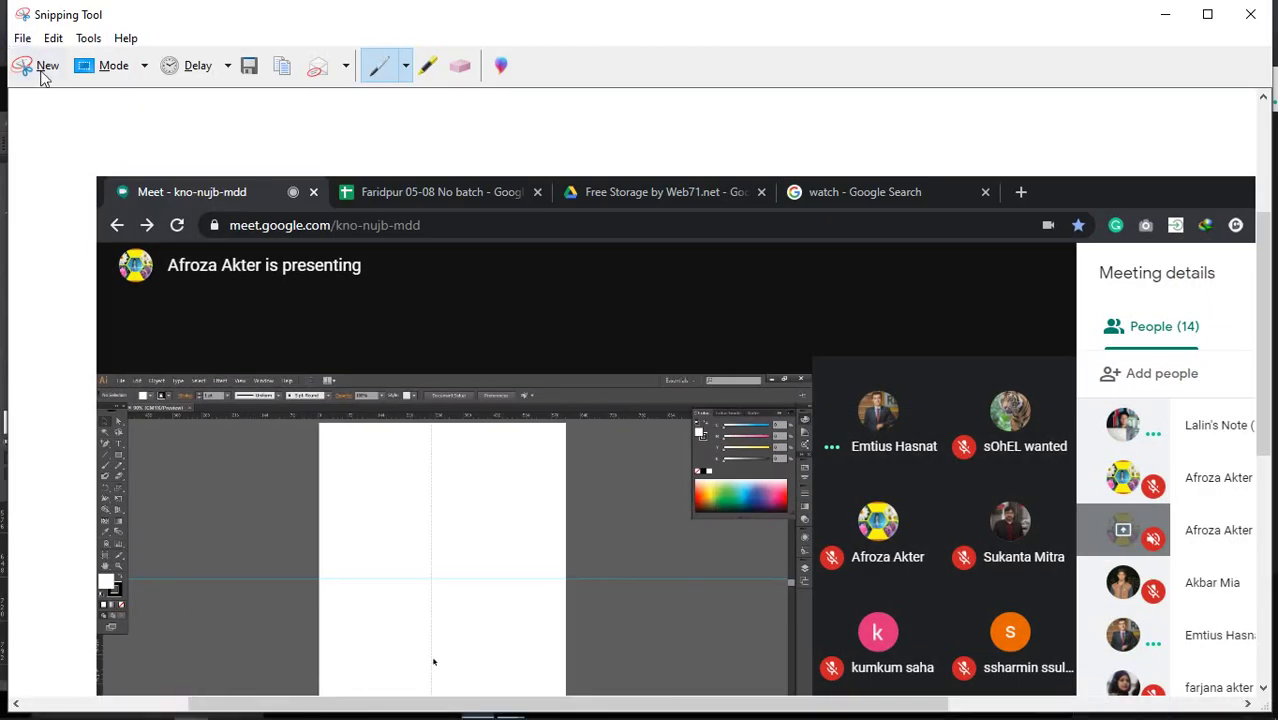
left_click(37, 75)
left_click_drag(5, 27, 1200, 620)
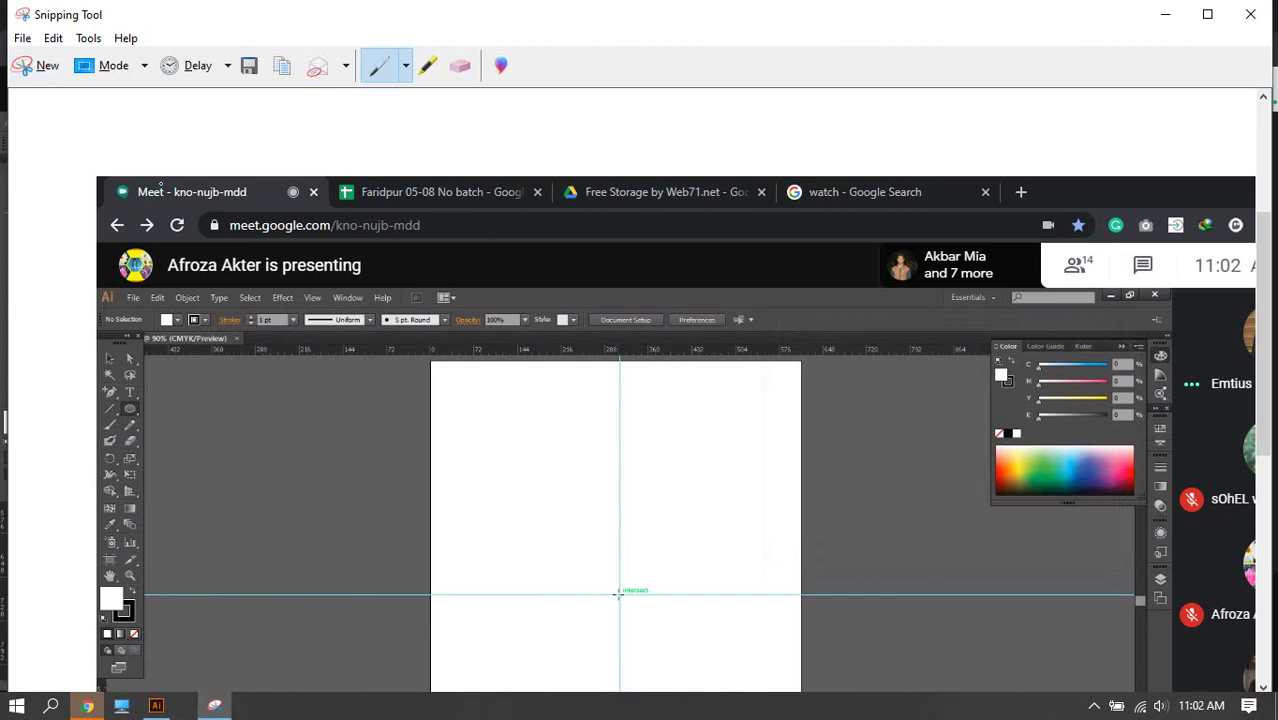
Save the enlarged presentation snip as the PNG file 5-7 3 in the 05 Aug folder and minimize Snipping Tool.
left_click(248, 66)
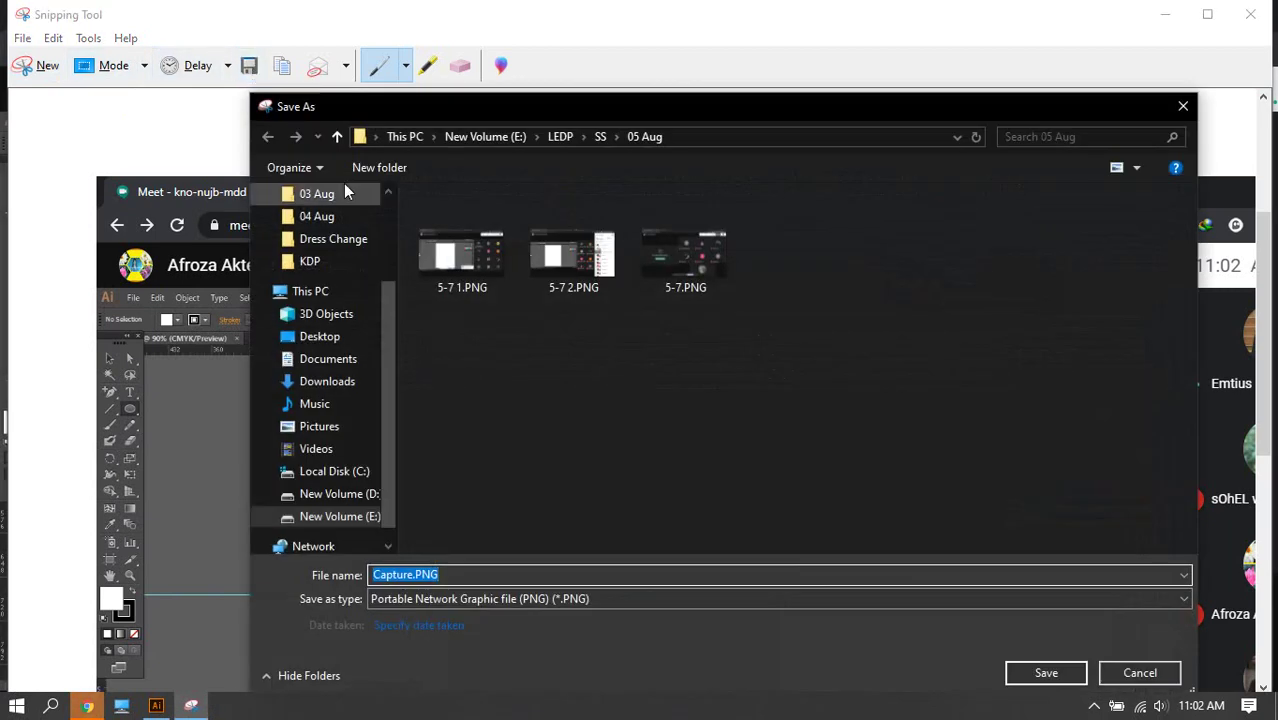
type("5")
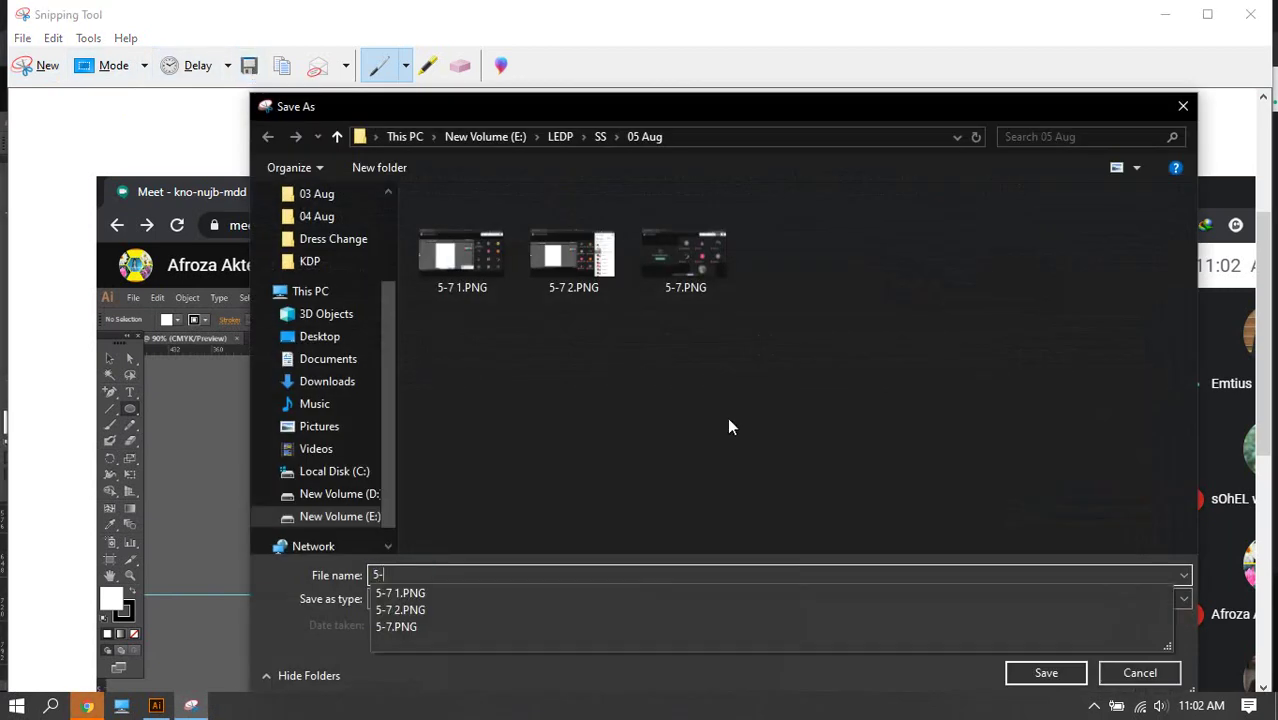
type("-7 3")
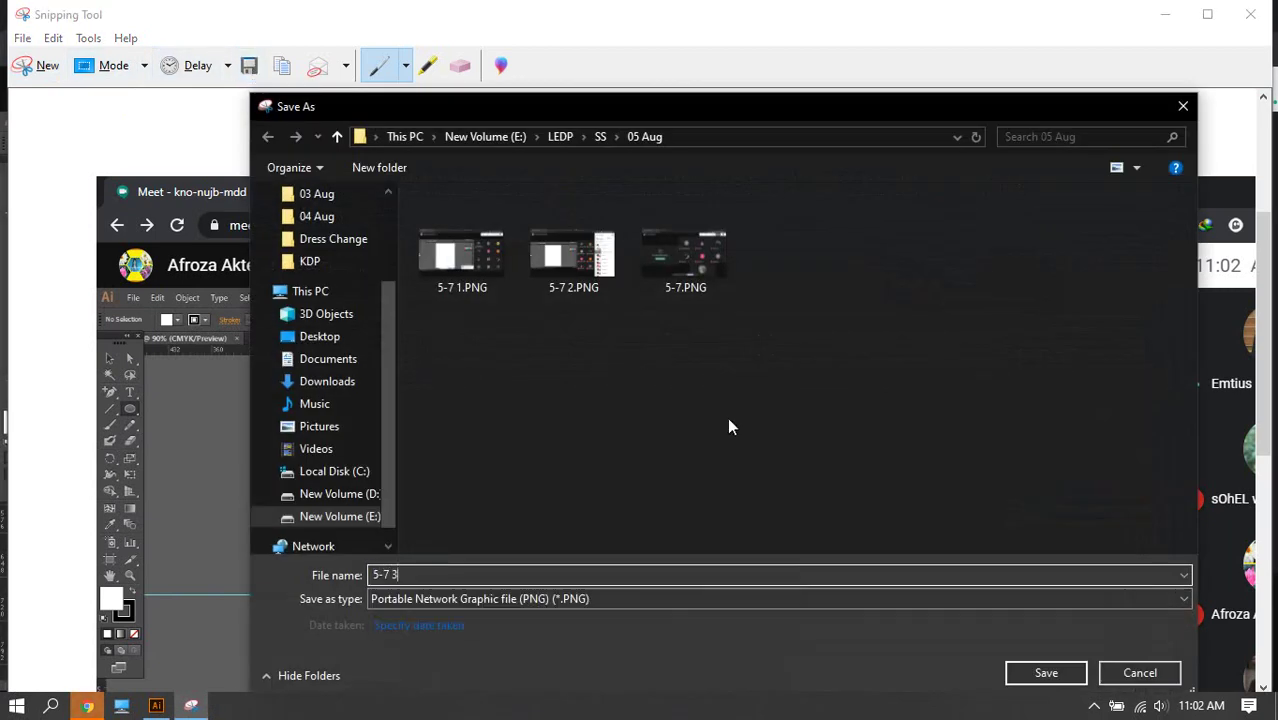
key("Return")
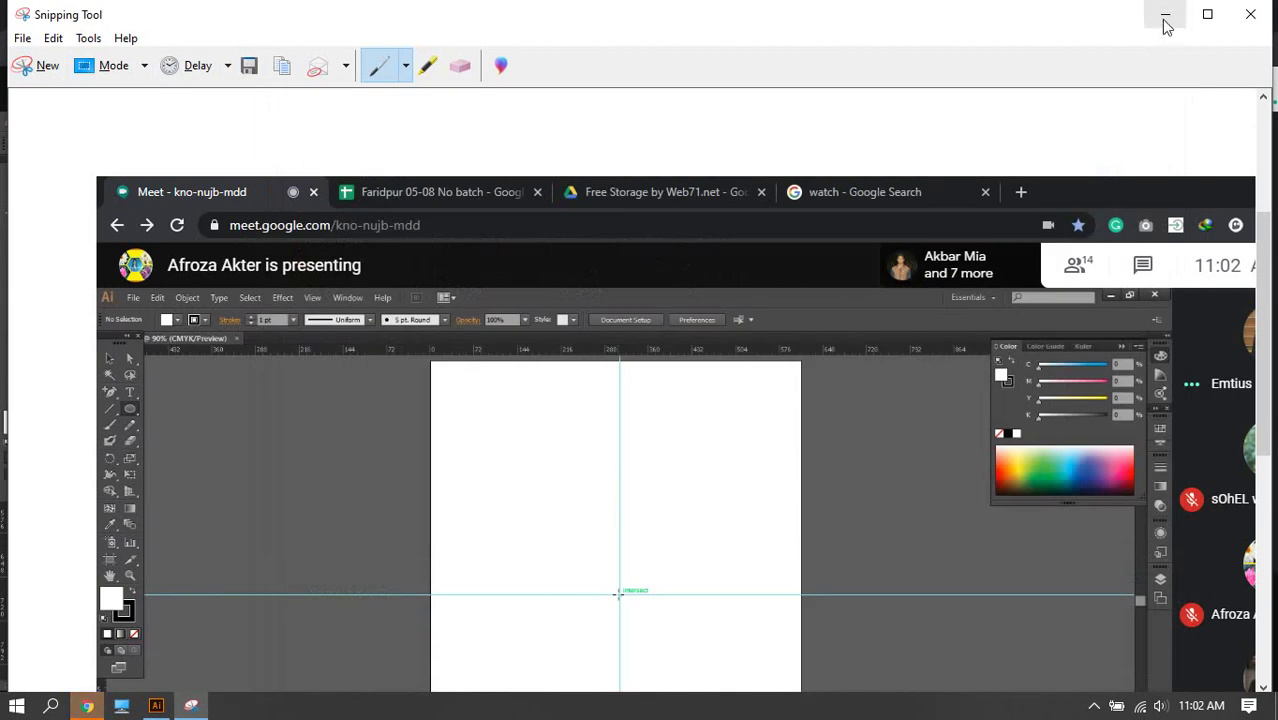
left_click(1165, 16)
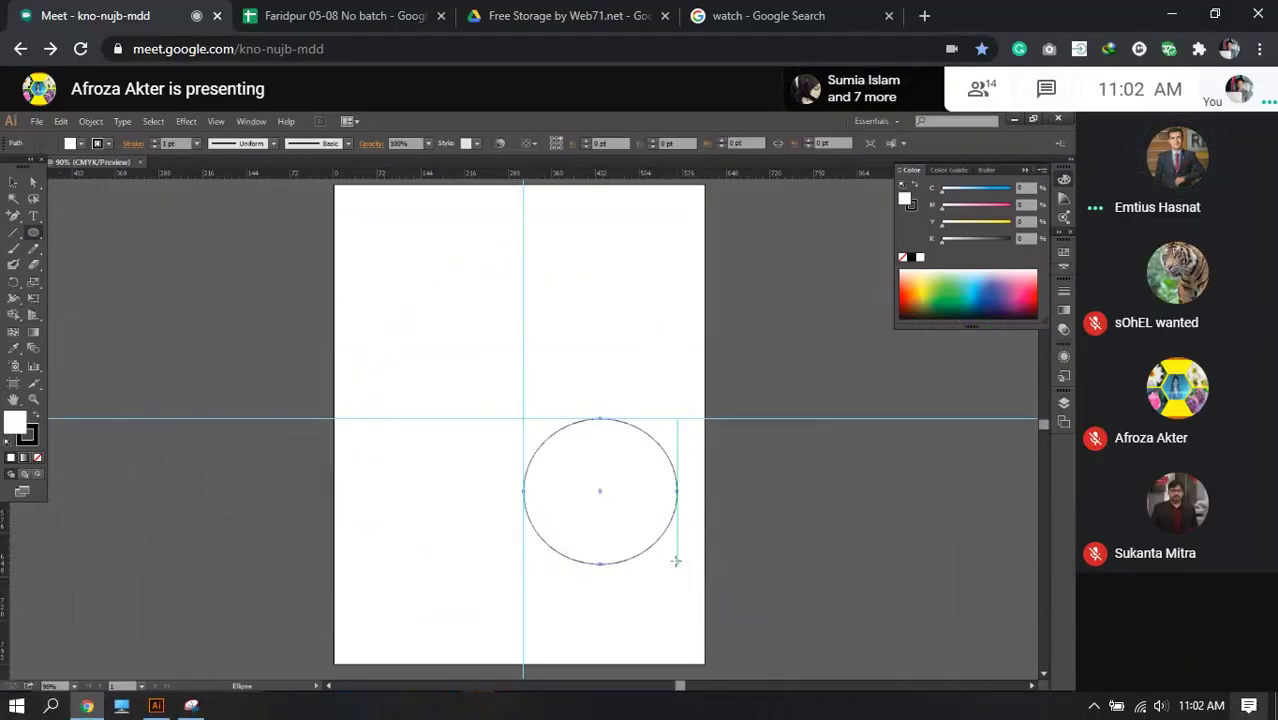
Change the call layout back to the multi-column participant grid beside the presentation and open the participant list.
left_click(1251, 677)
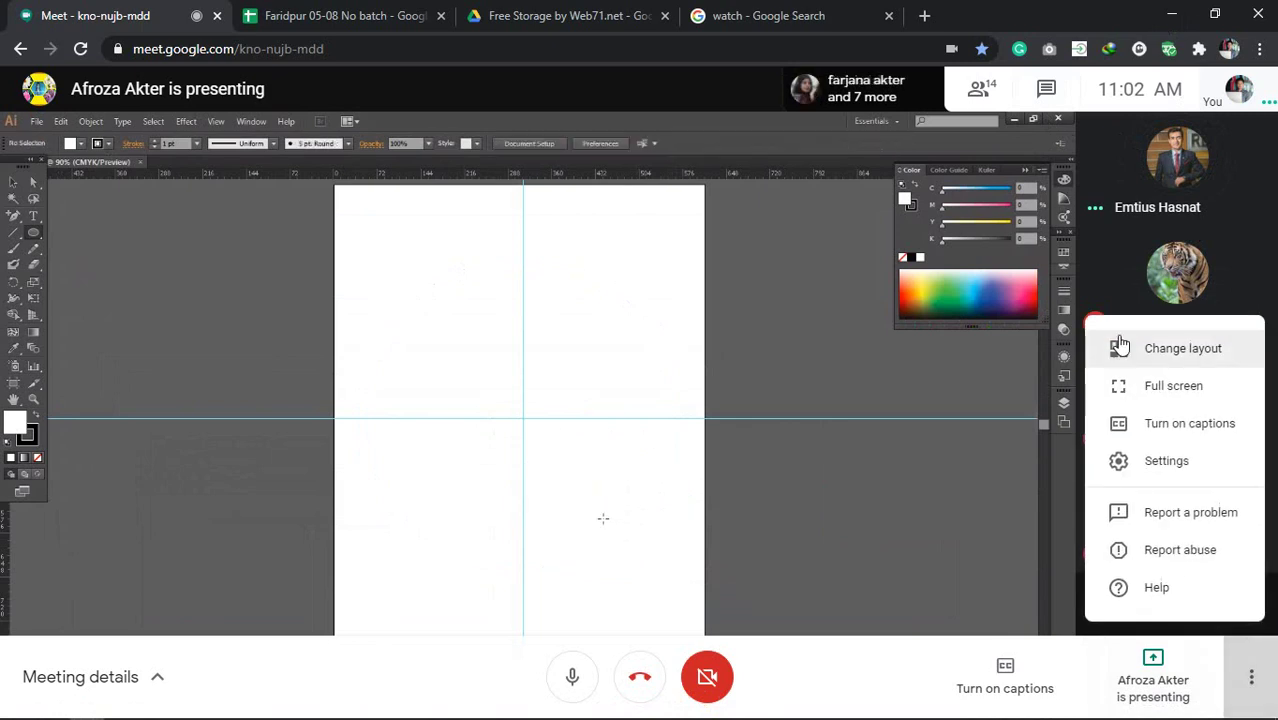
left_click(1180, 351)
left_click(577, 530)
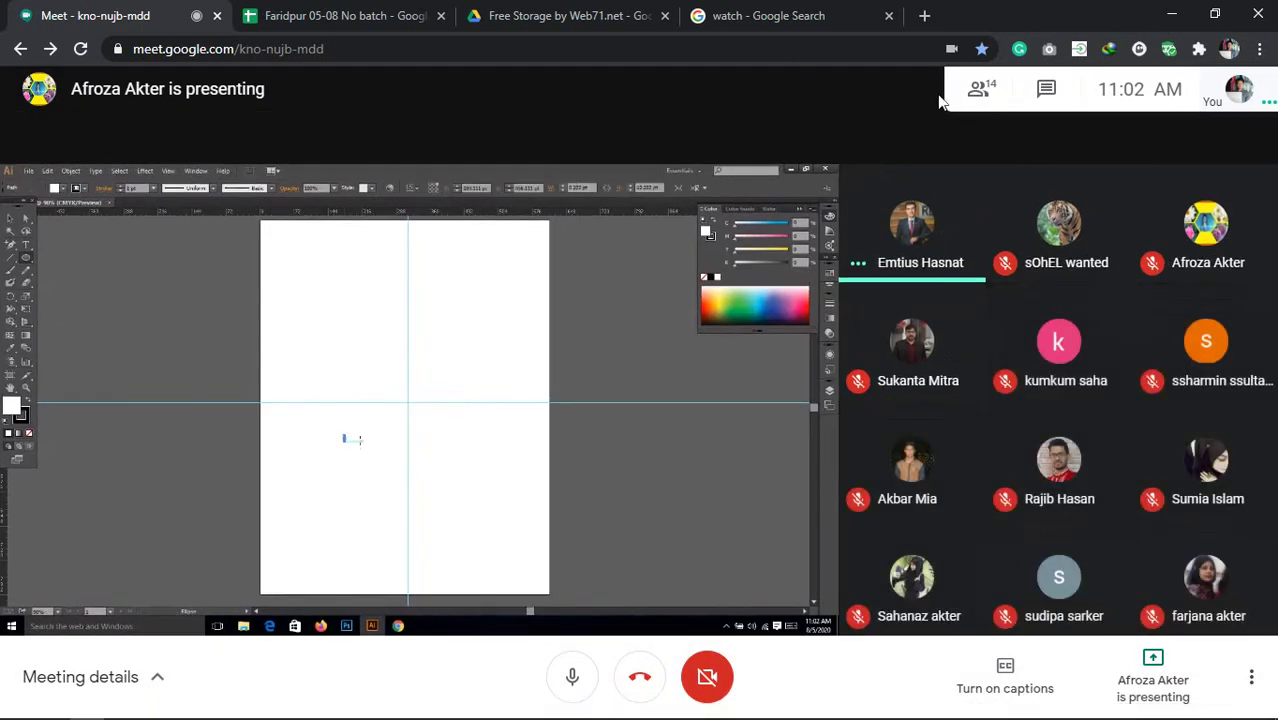
left_click(979, 90)
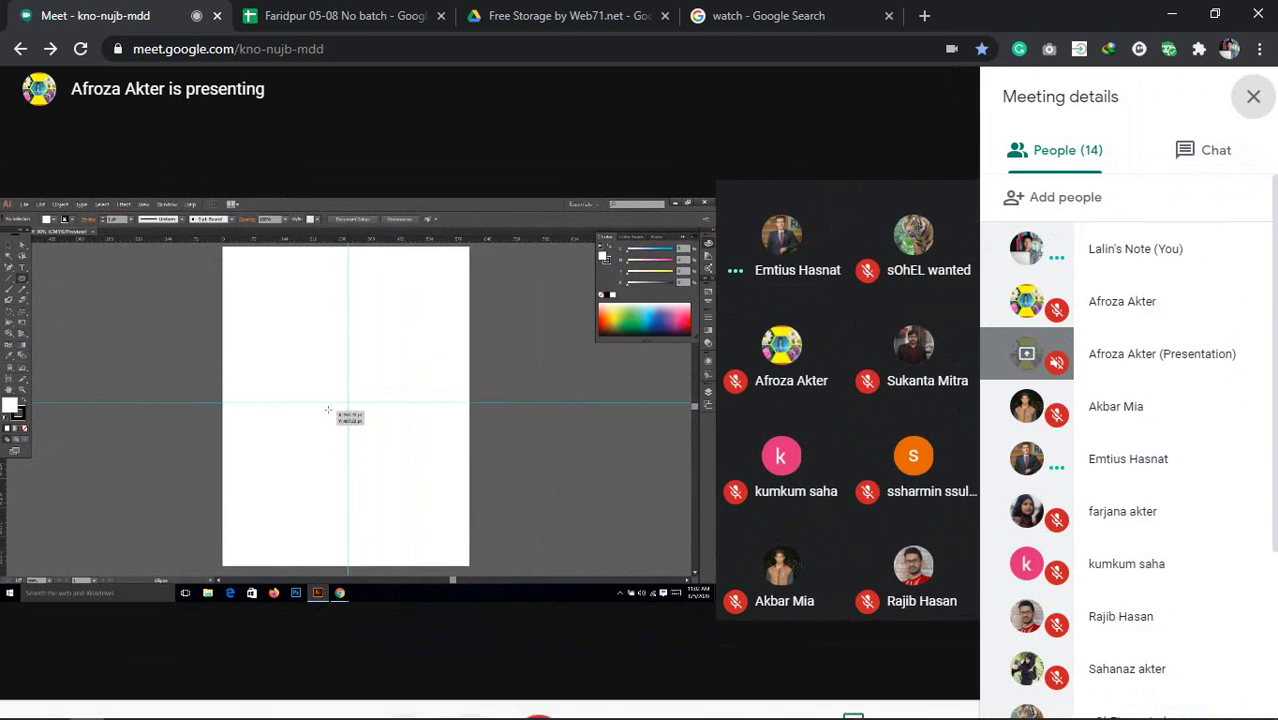
Close the meeting details and pin the student's hexagonal watch presentation from the participant grid to the main view.
left_click(1253, 96)
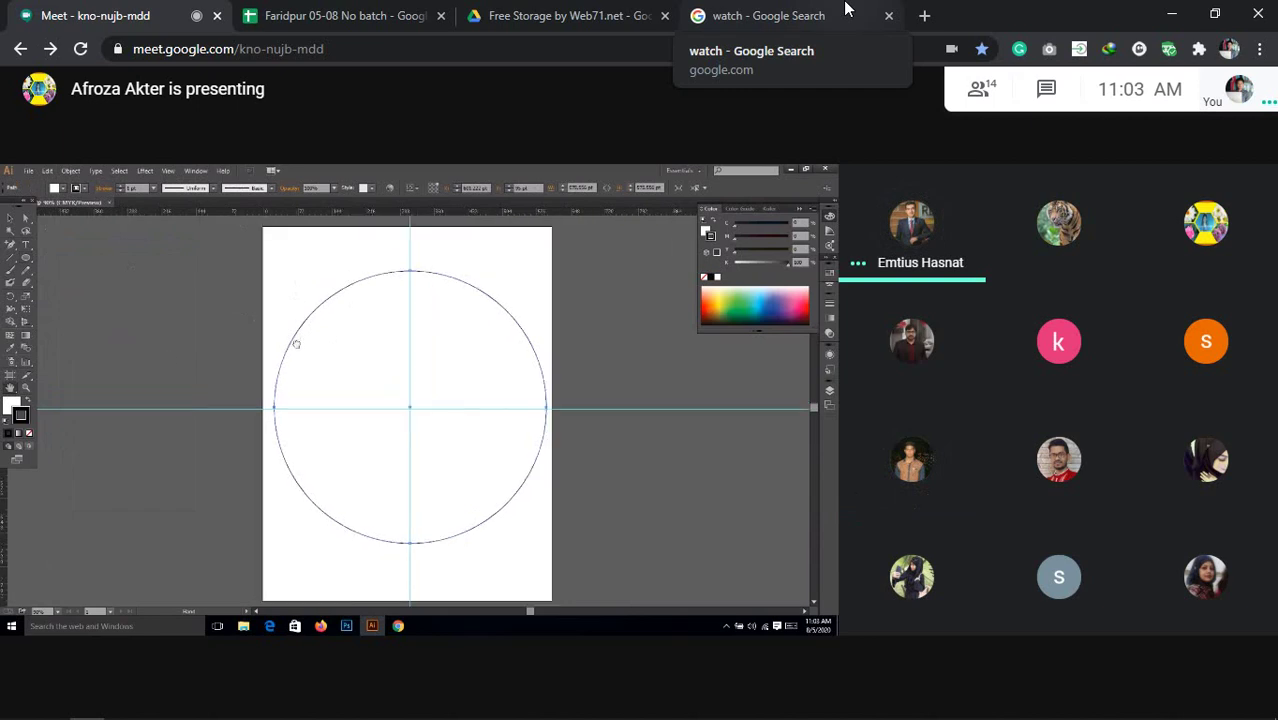
mouse_move(1110, 595)
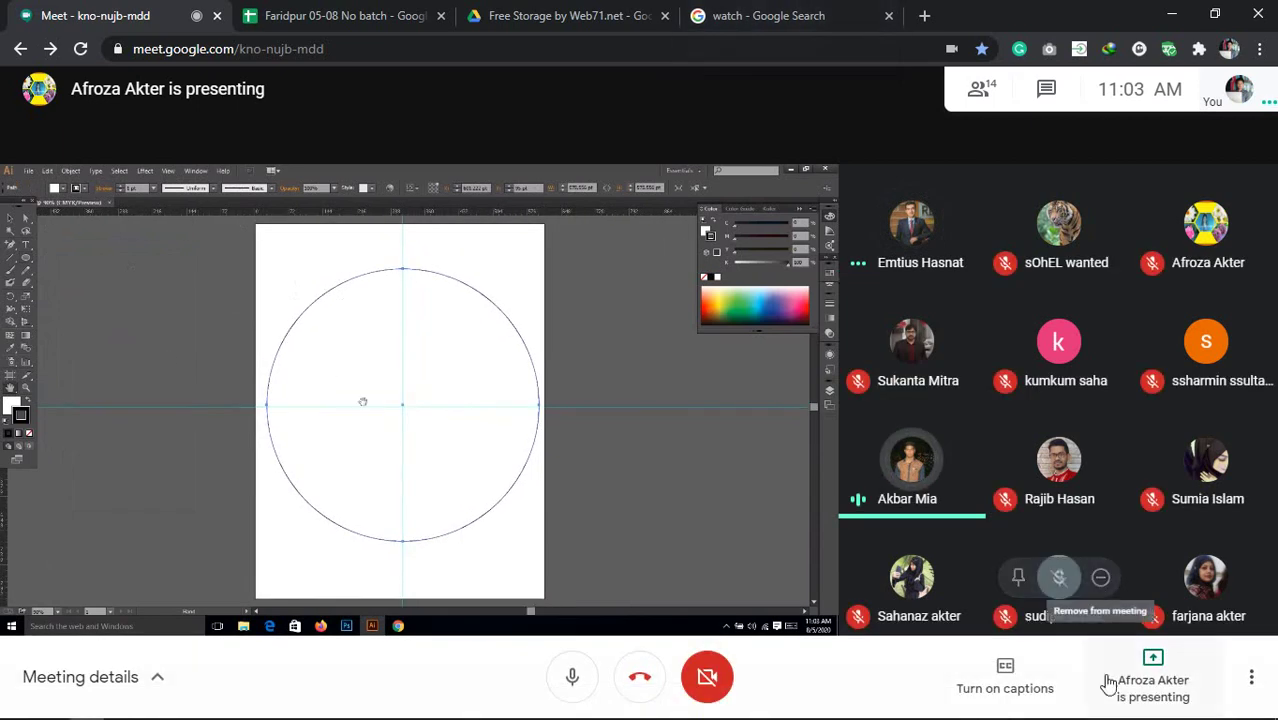
mouse_move(1140, 706)
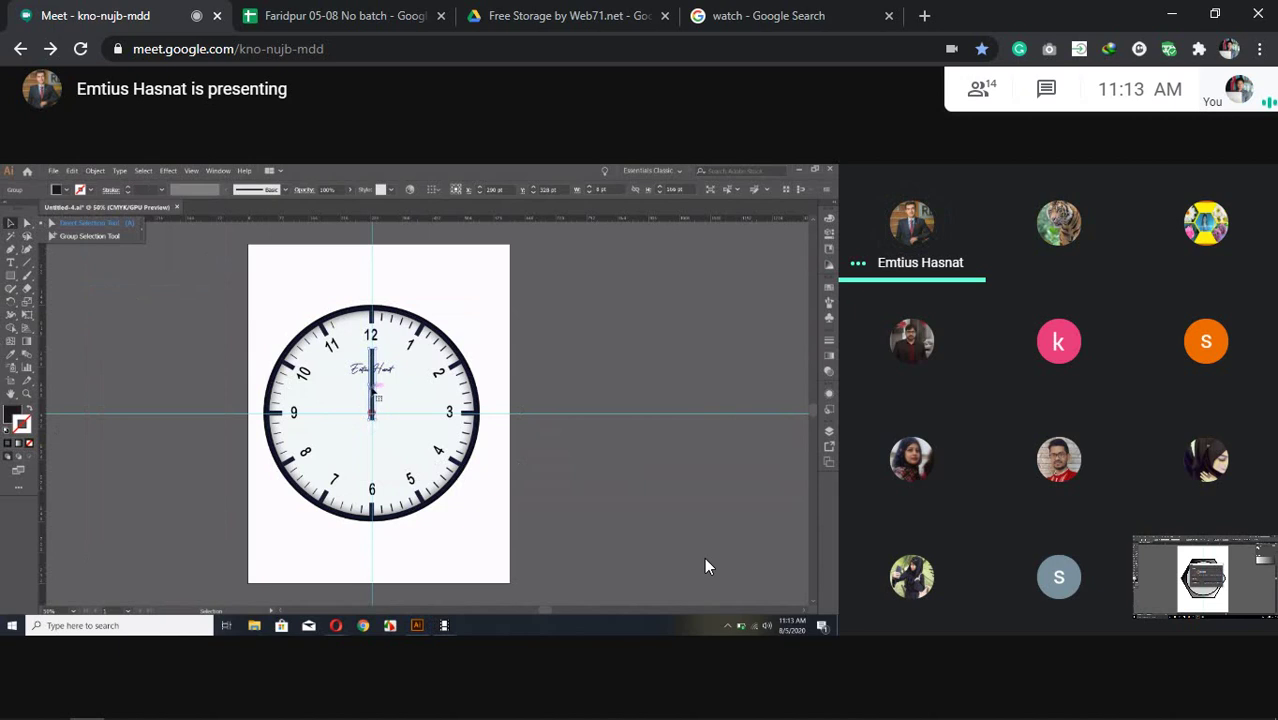
mouse_move(1180, 598)
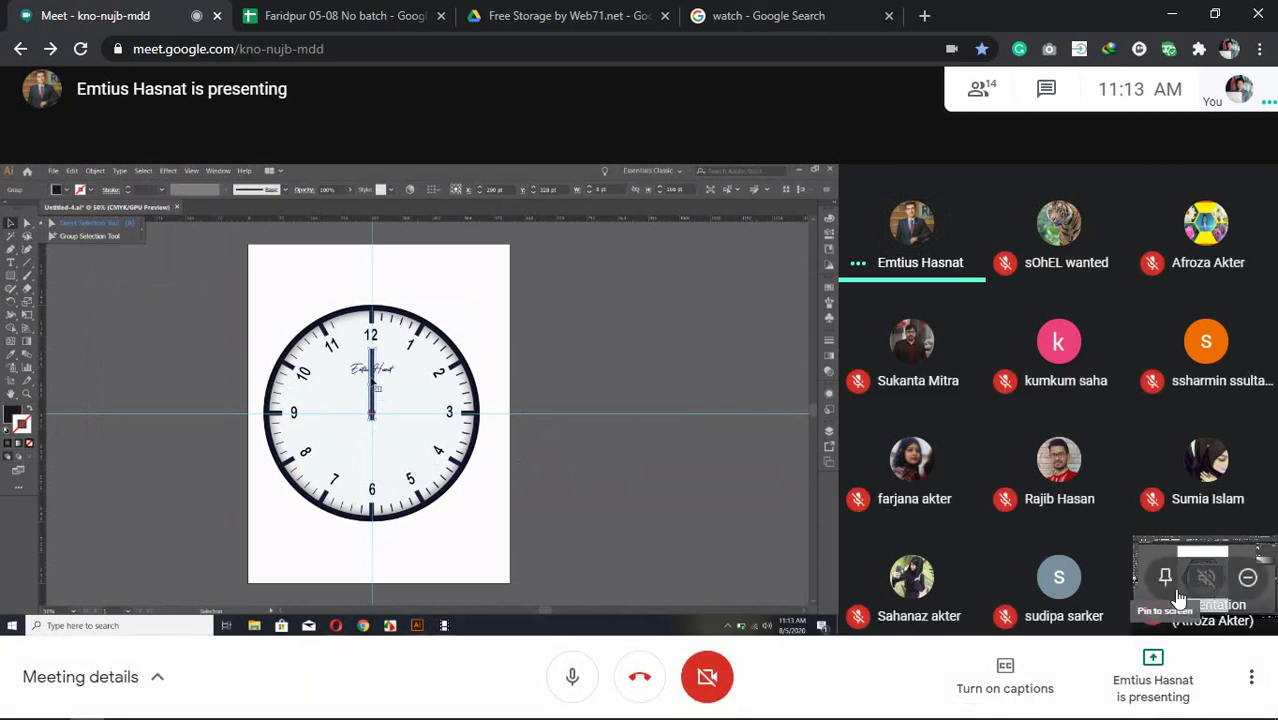
left_click(1165, 578)
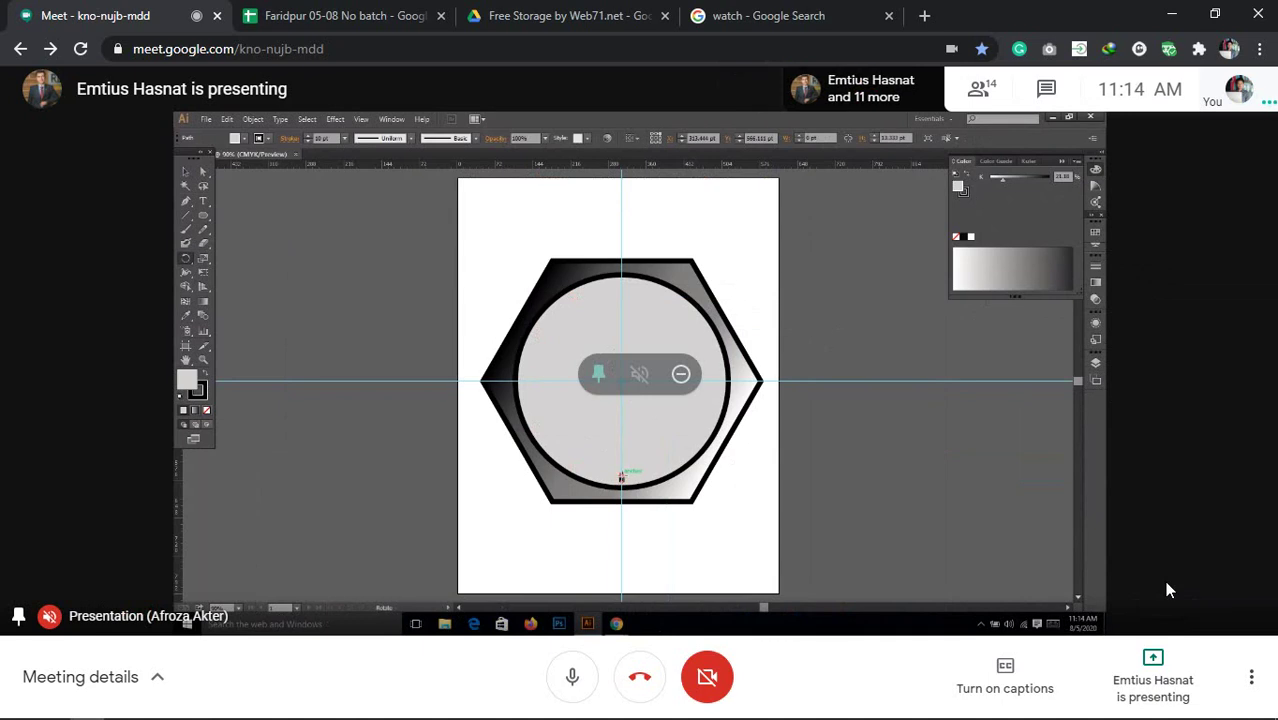
Open the participant list and pin the other presenter's shared screen in place of the hexagonal watch presentation.
left_click(981, 89)
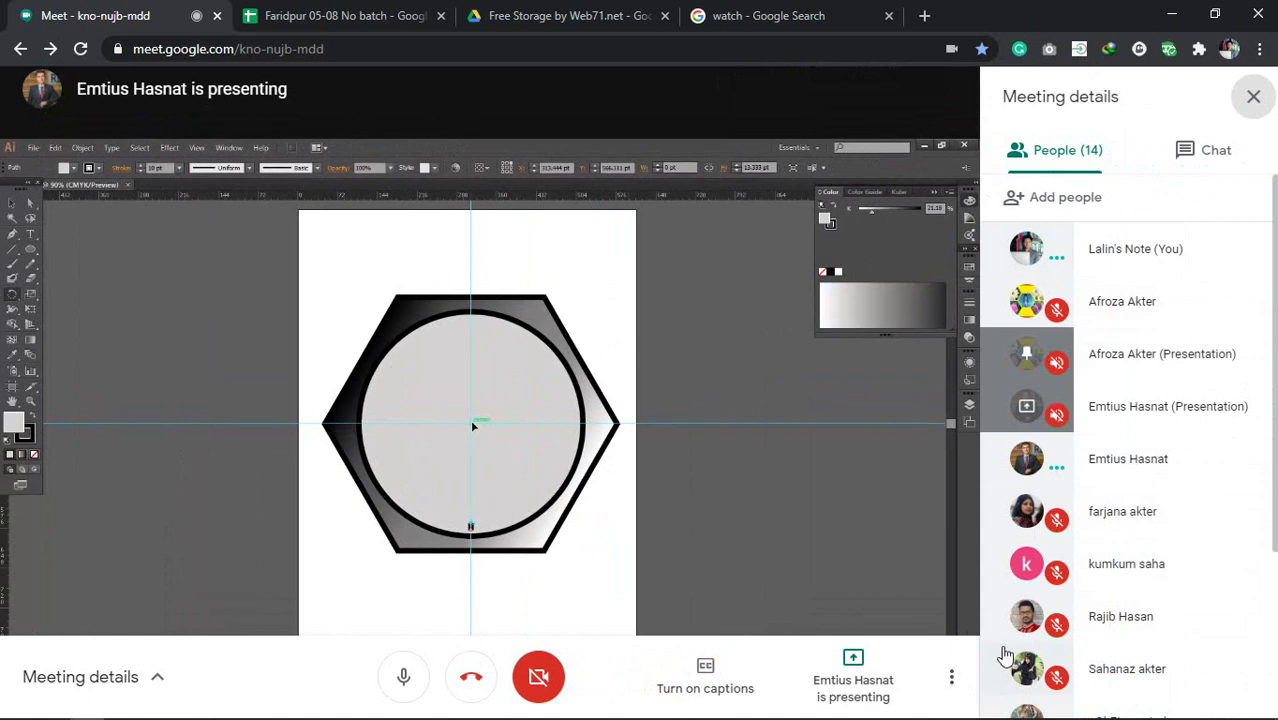
mouse_move(1104, 640)
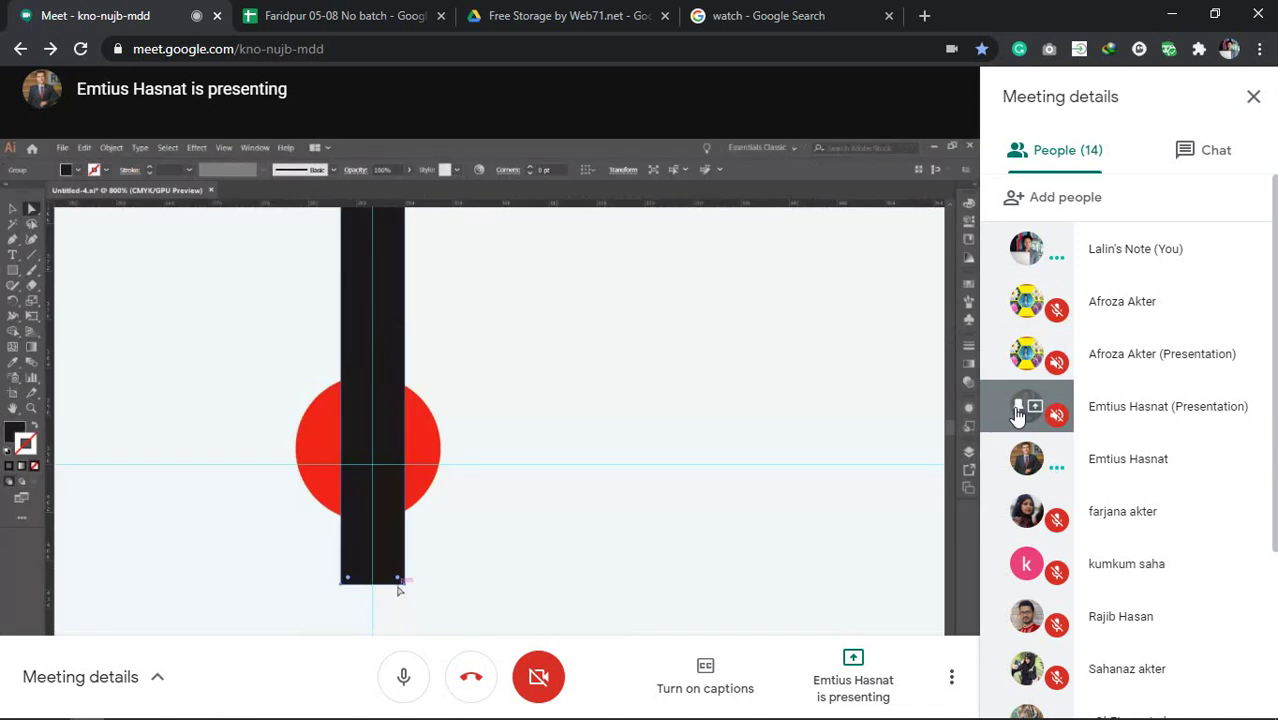
mouse_move(725, 431)
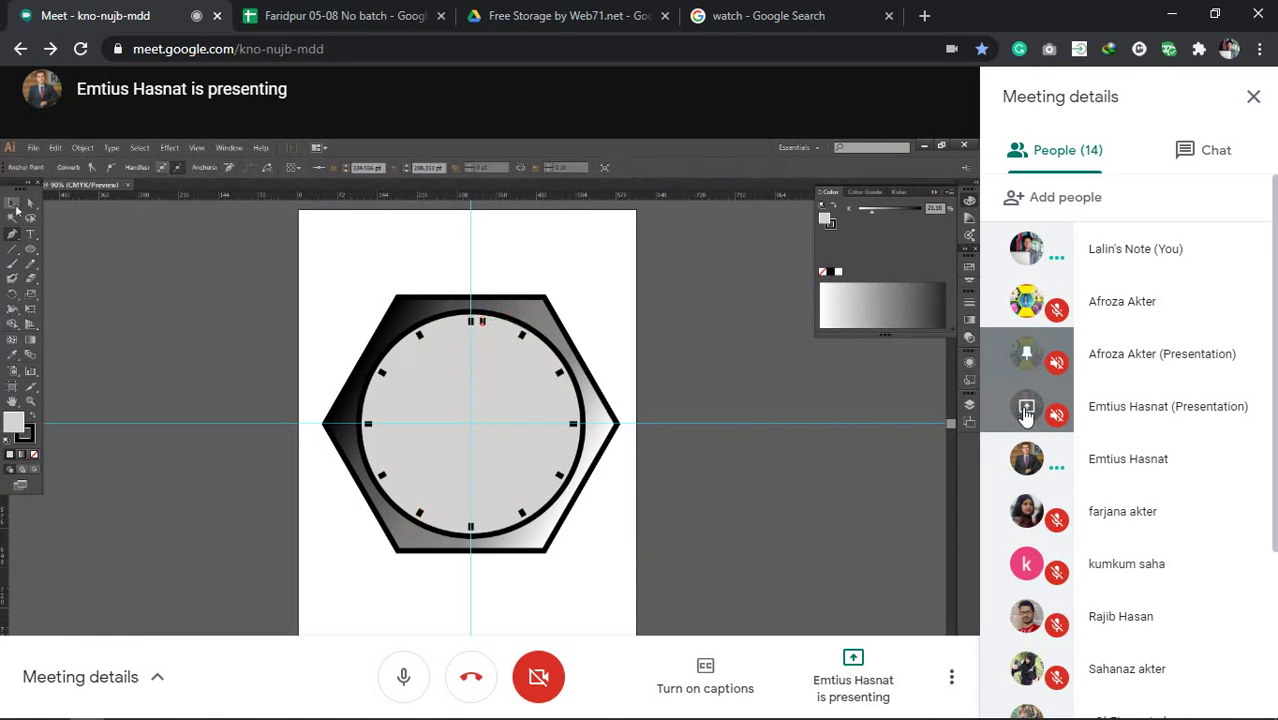
left_click(1026, 408)
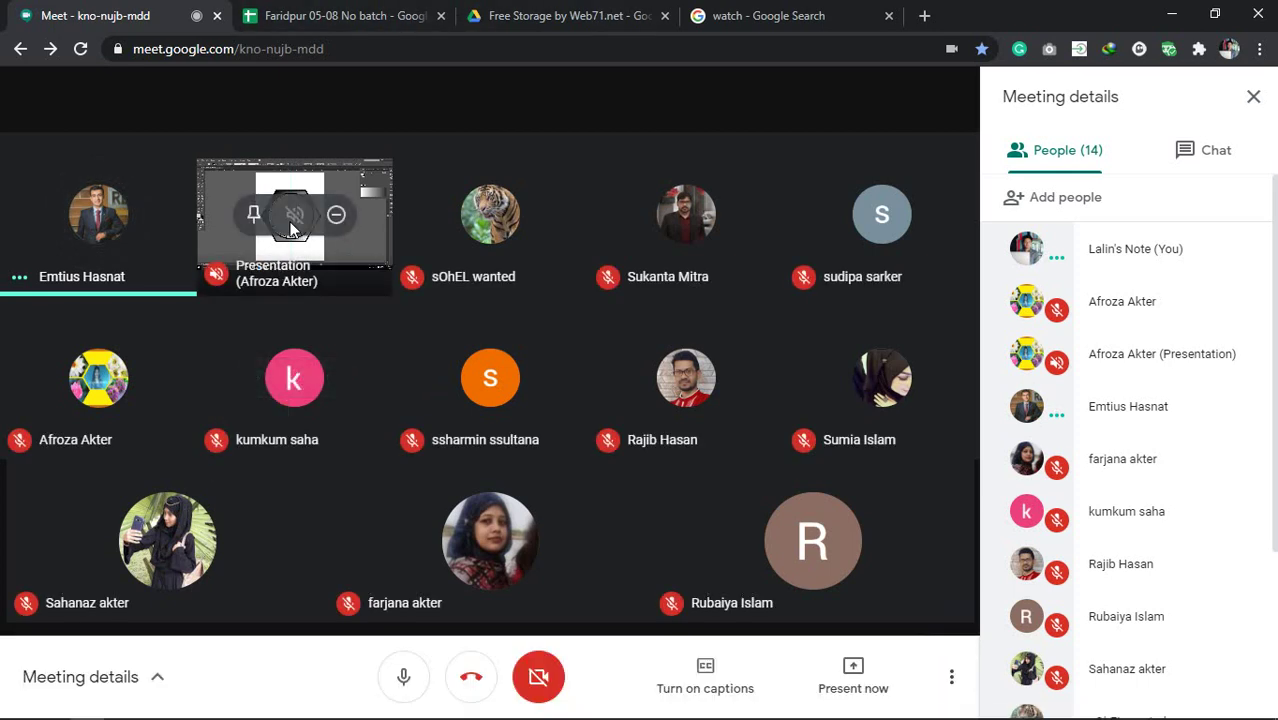
Pin the hexagonal watch presentation from the participant grid, view it without the participant list, and reopen the list.
left_click(242, 208)
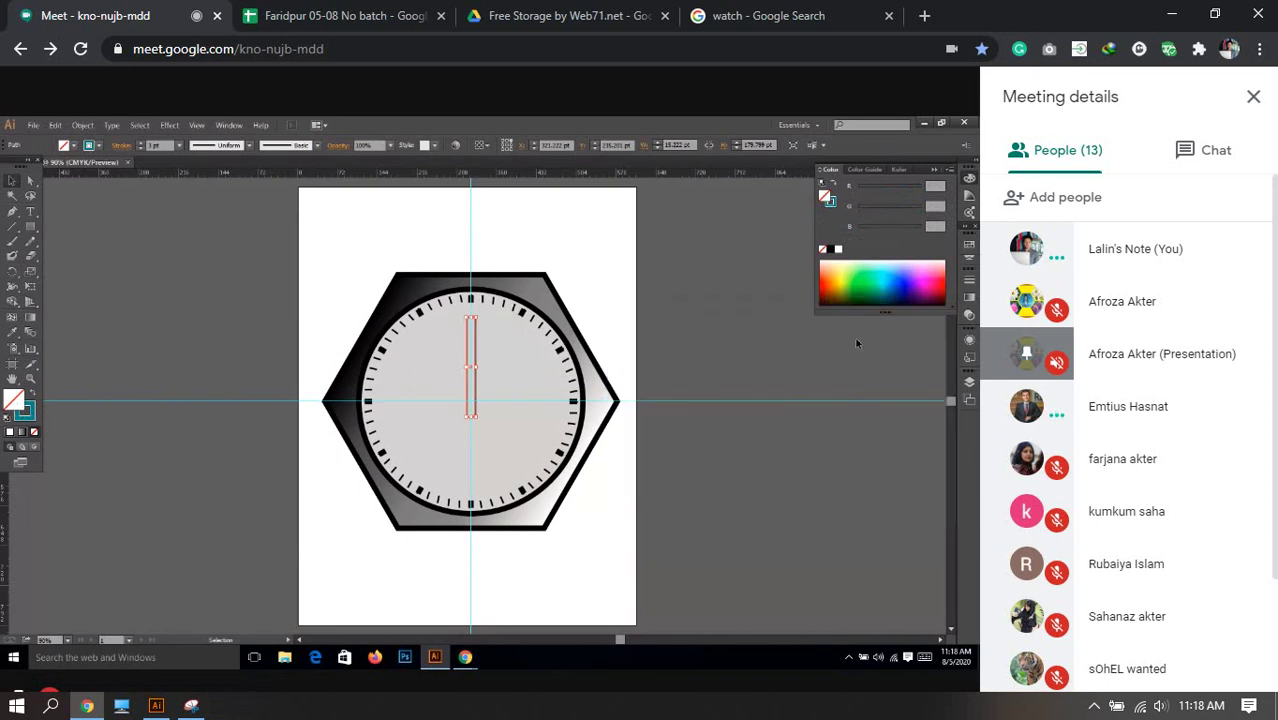
mouse_move(780, 612)
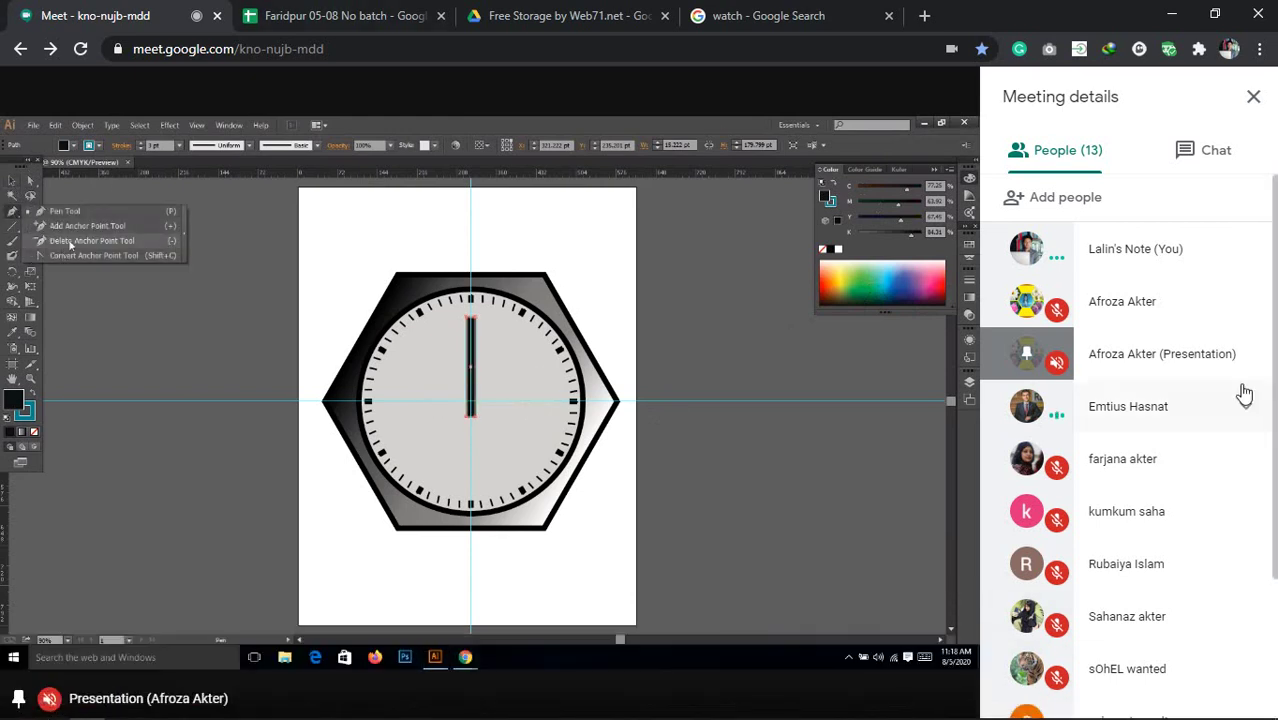
left_click(1254, 98)
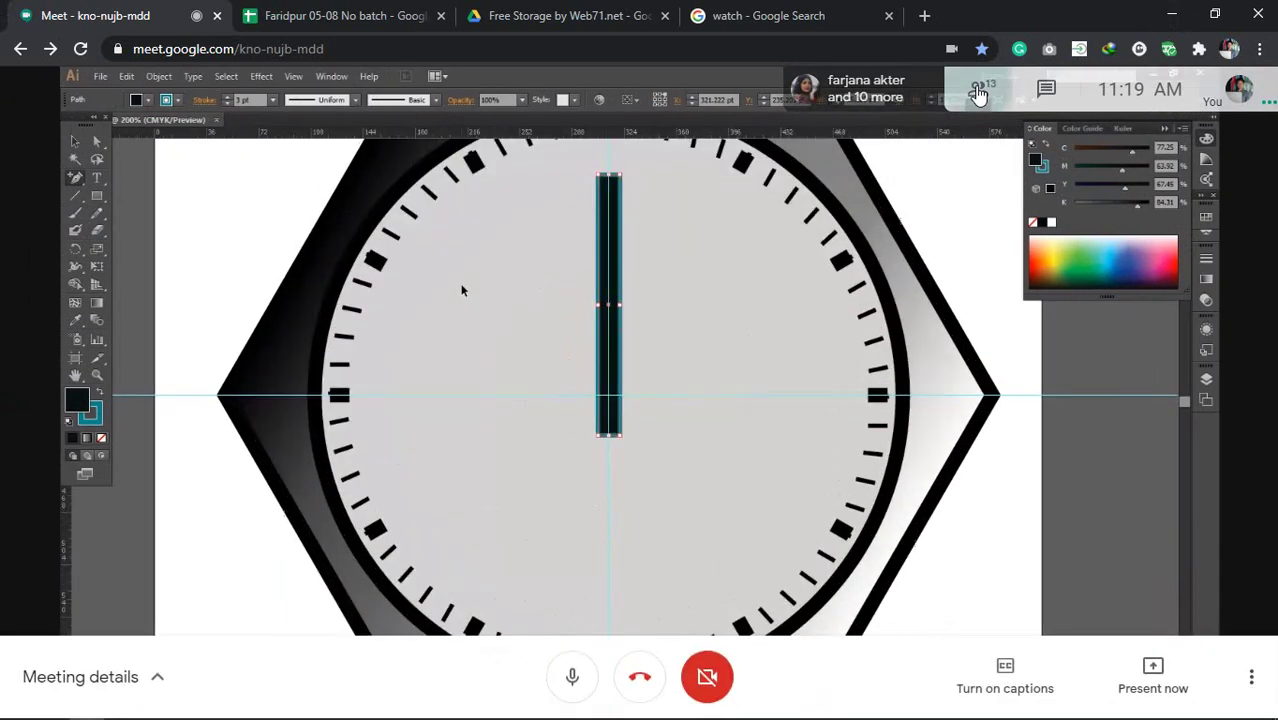
left_click(978, 93)
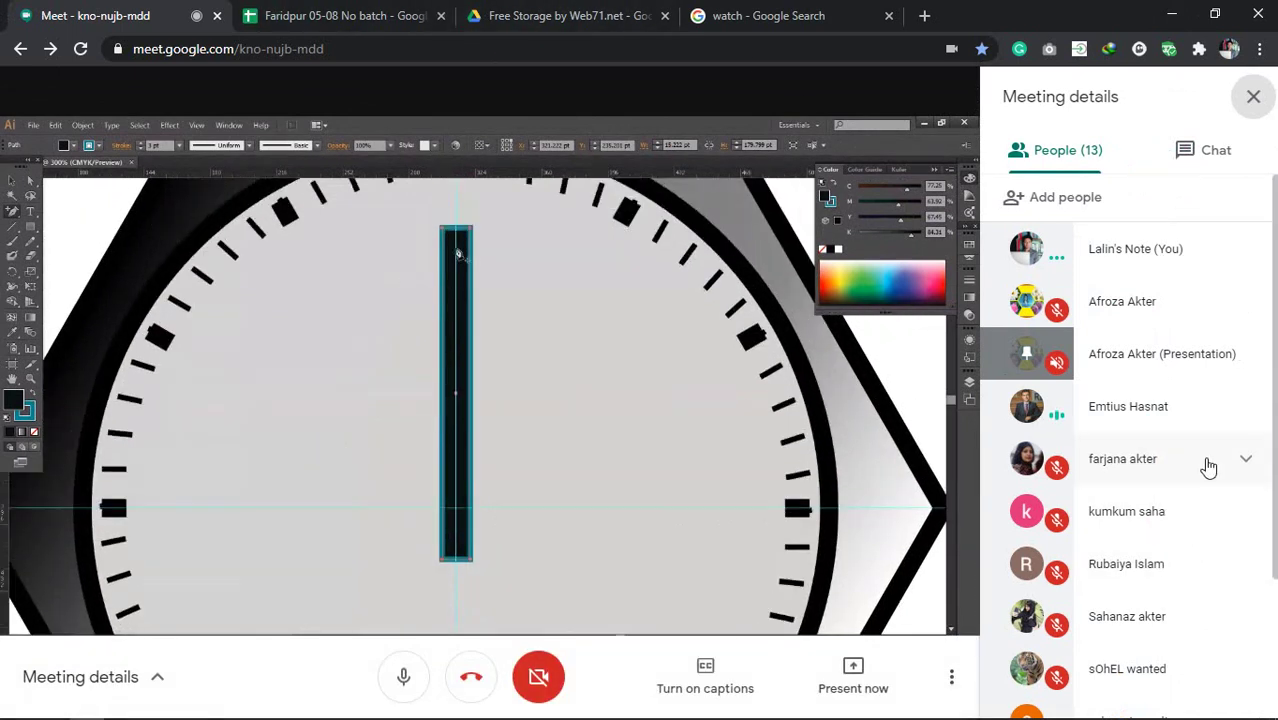
Pin the speaking participant from the list, mute their microphone, and unpin them.
left_click(1030, 408)
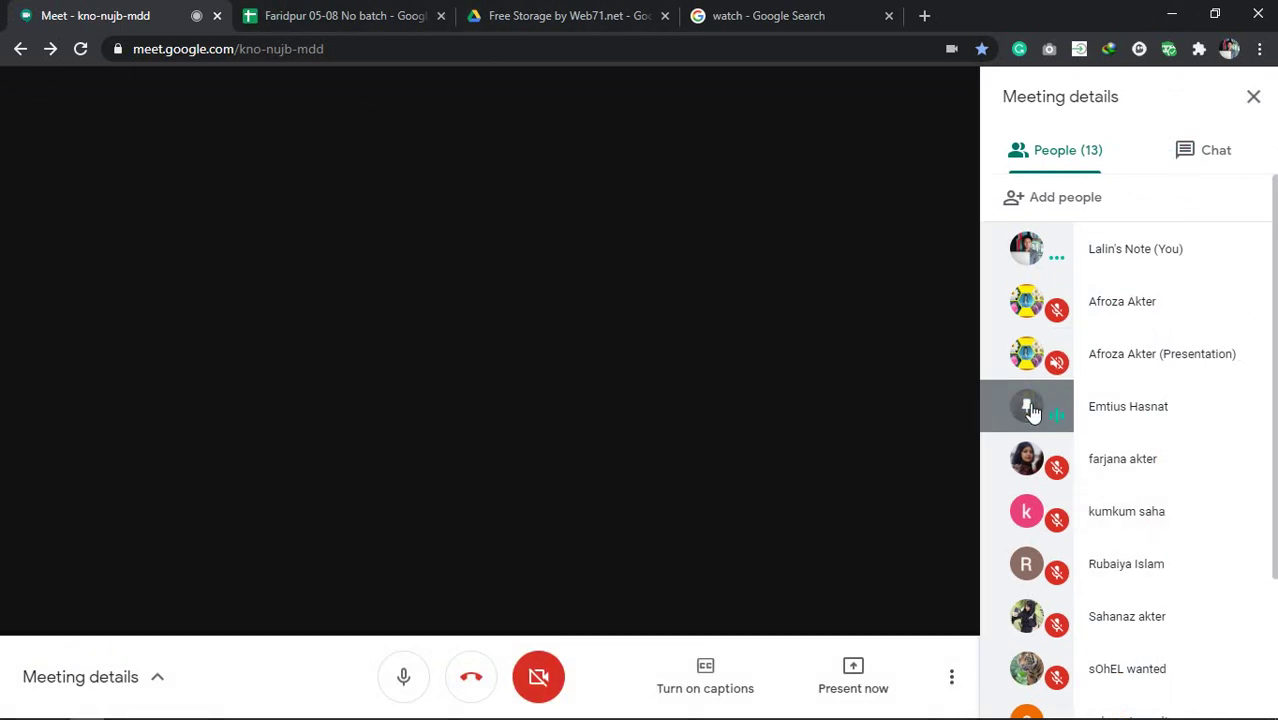
left_click(489, 393)
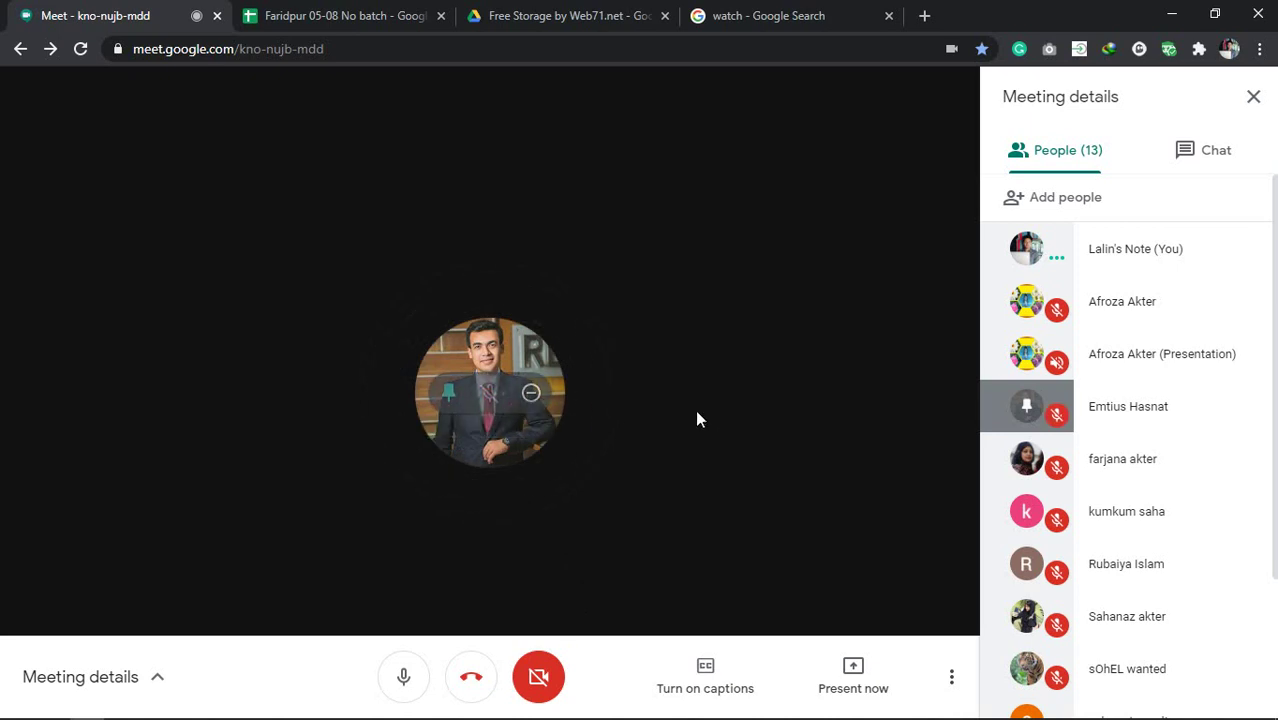
left_click(448, 393)
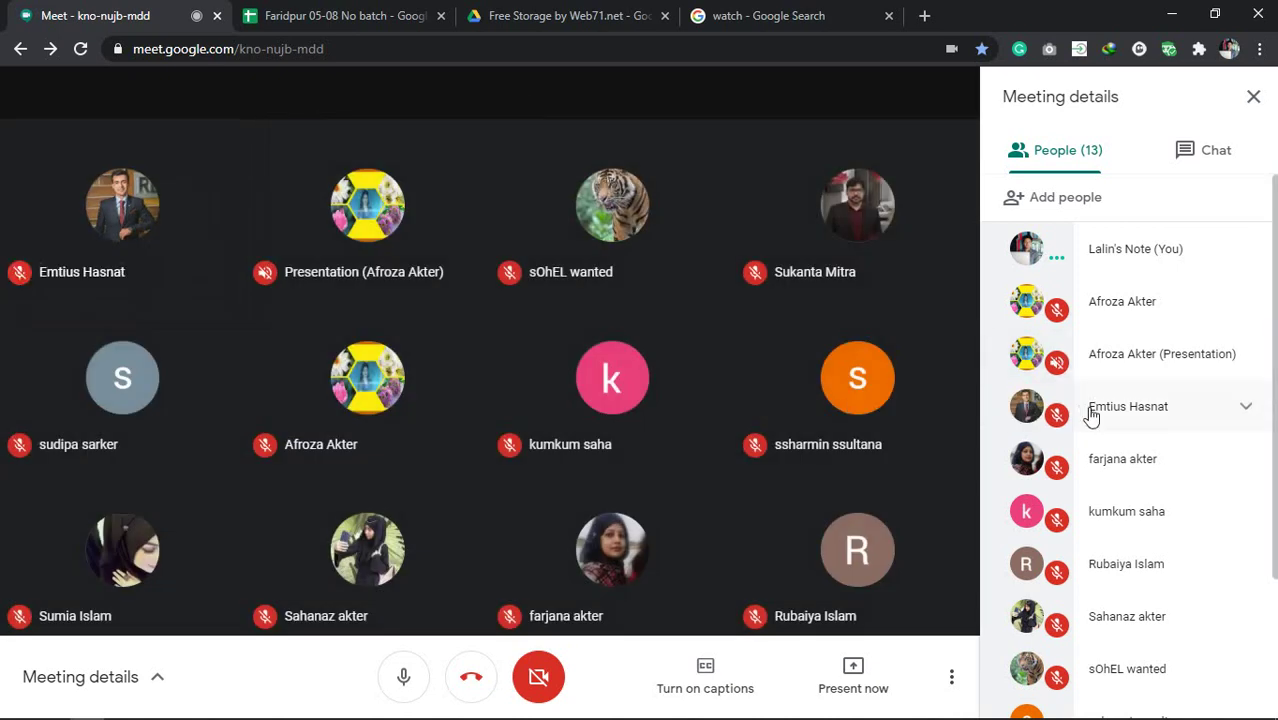
Pin the student's watch presentation from the participant list and check who else is attending the call.
left_click(1108, 362)
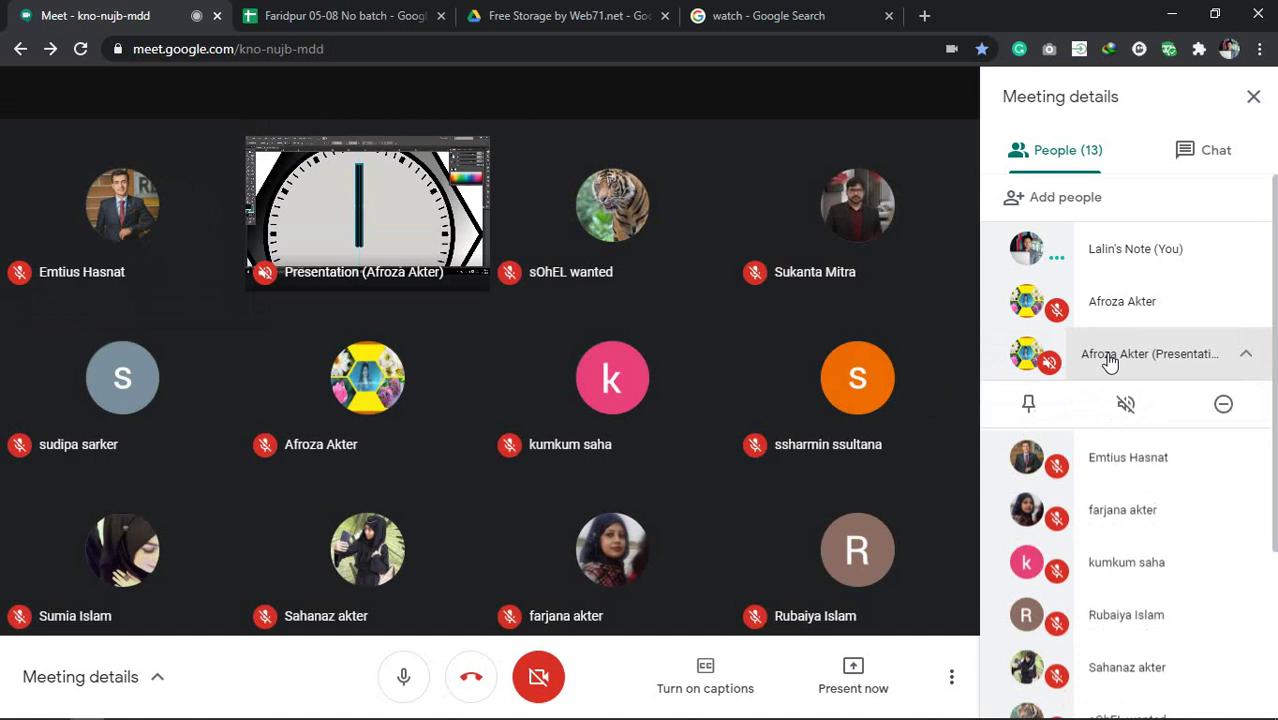
left_click(1029, 404)
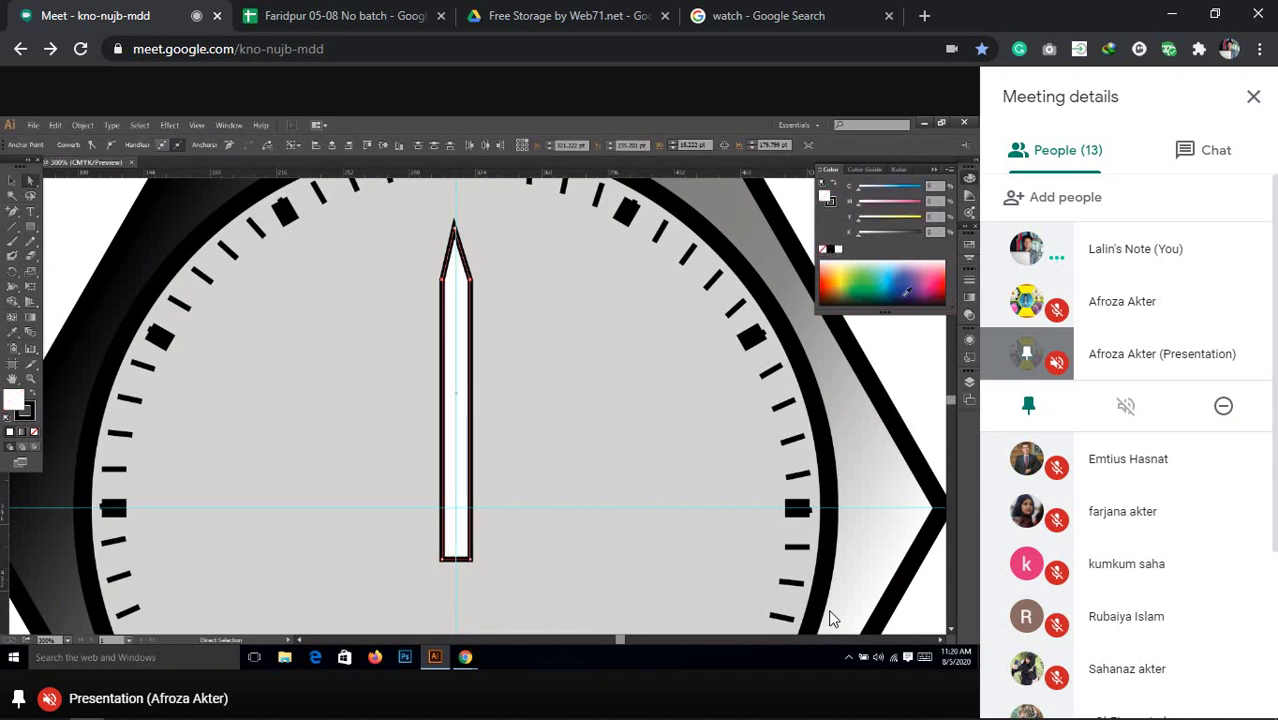
mouse_move(845, 579)
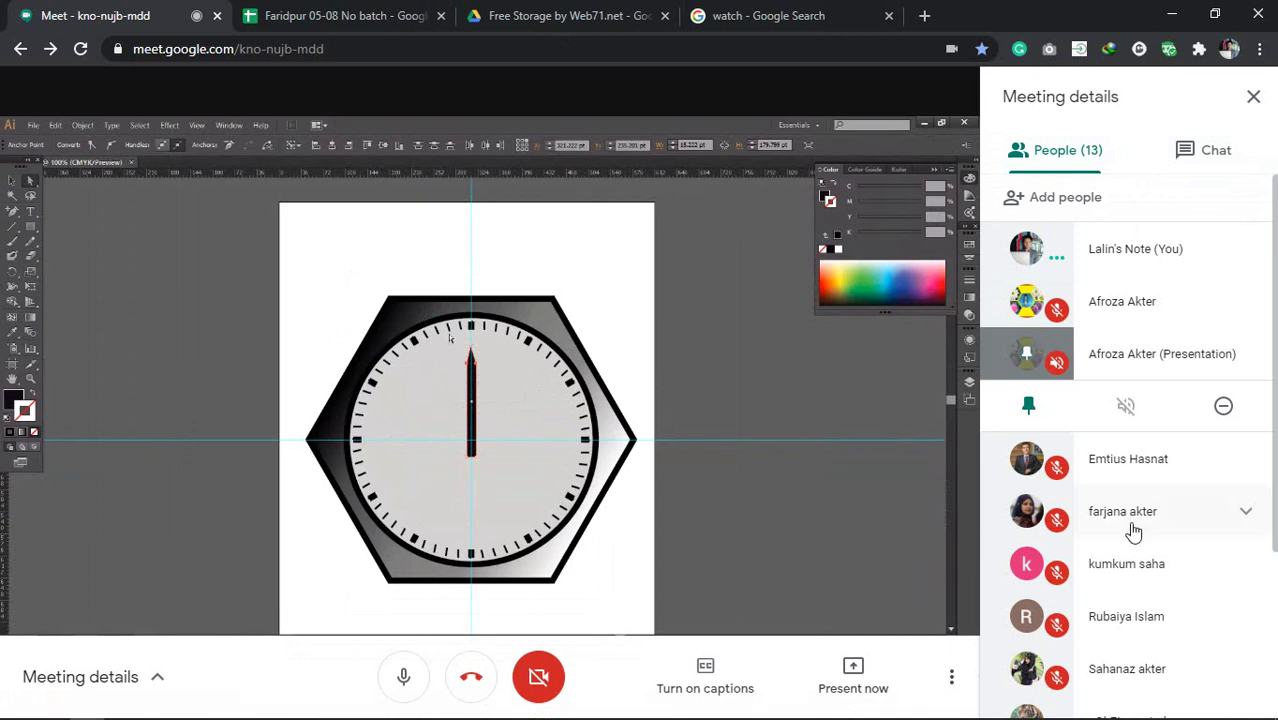
scroll(1133, 533, "down", 3)
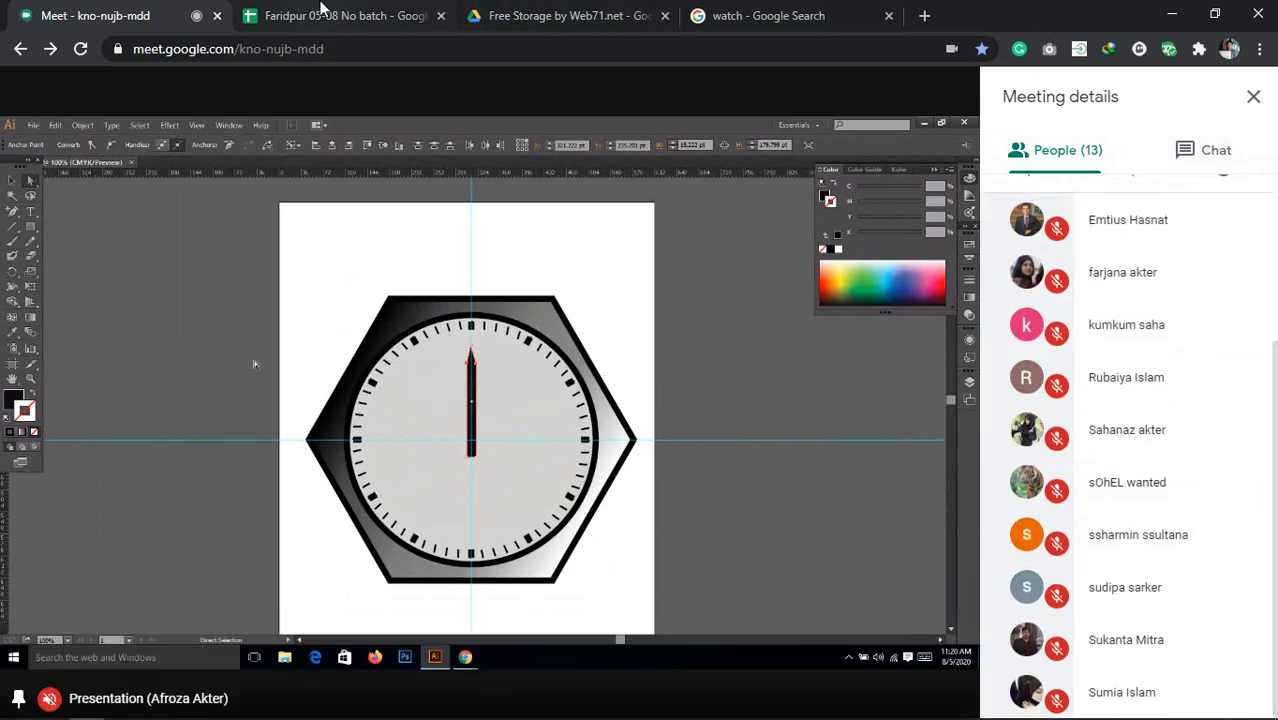
Search the Faridpur 05-08 No batch attendance sheet for a student by first name and enter p under 05.08.2020 in row 103.
left_click(340, 16)
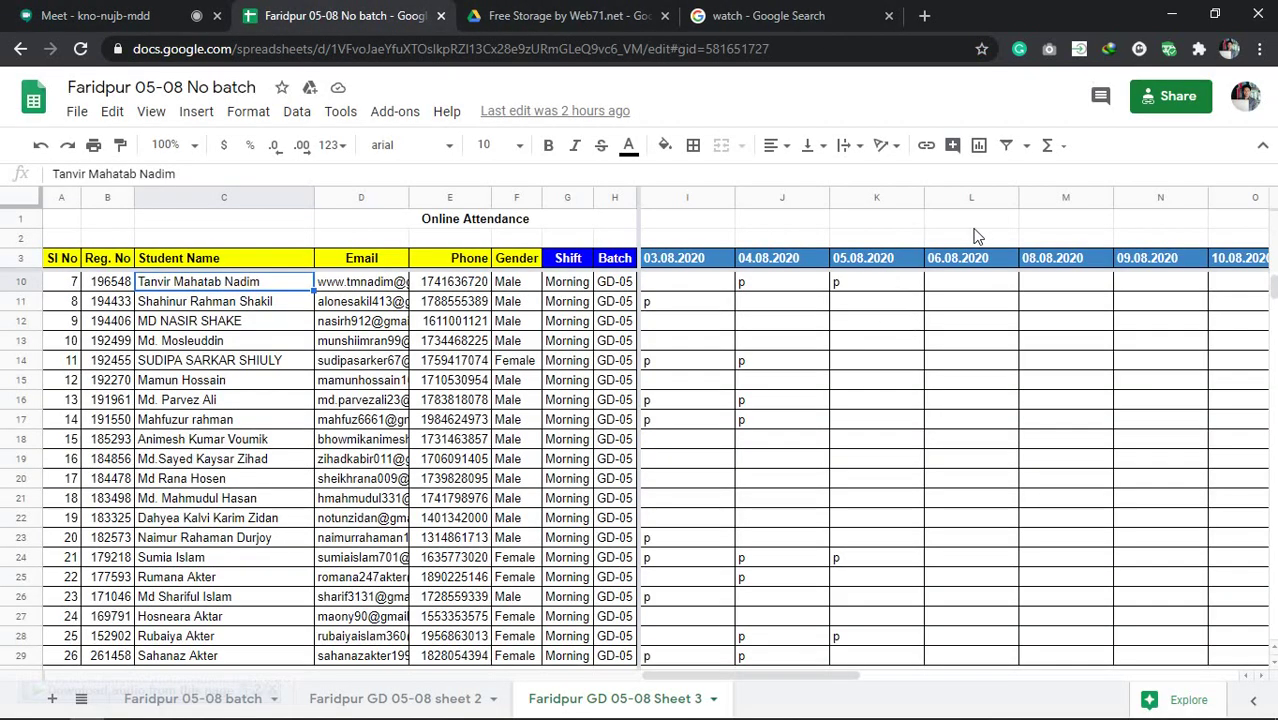
left_click(977, 222)
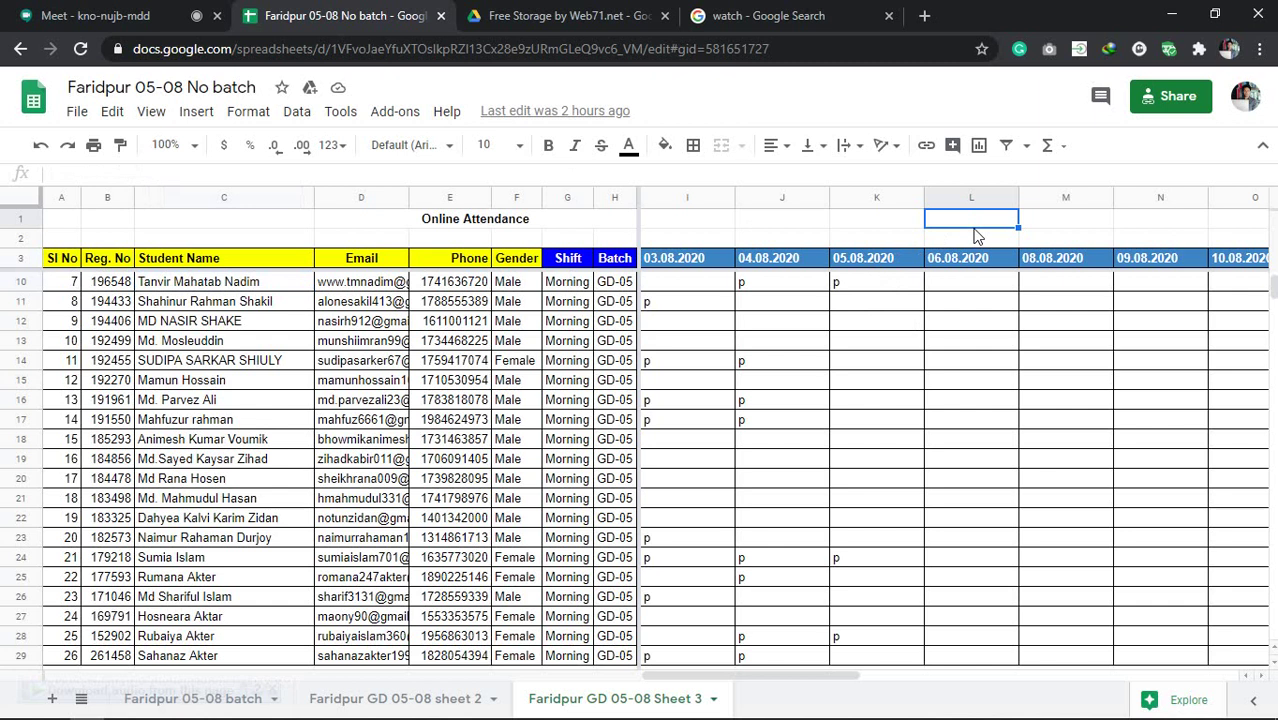
key("ctrl+f")
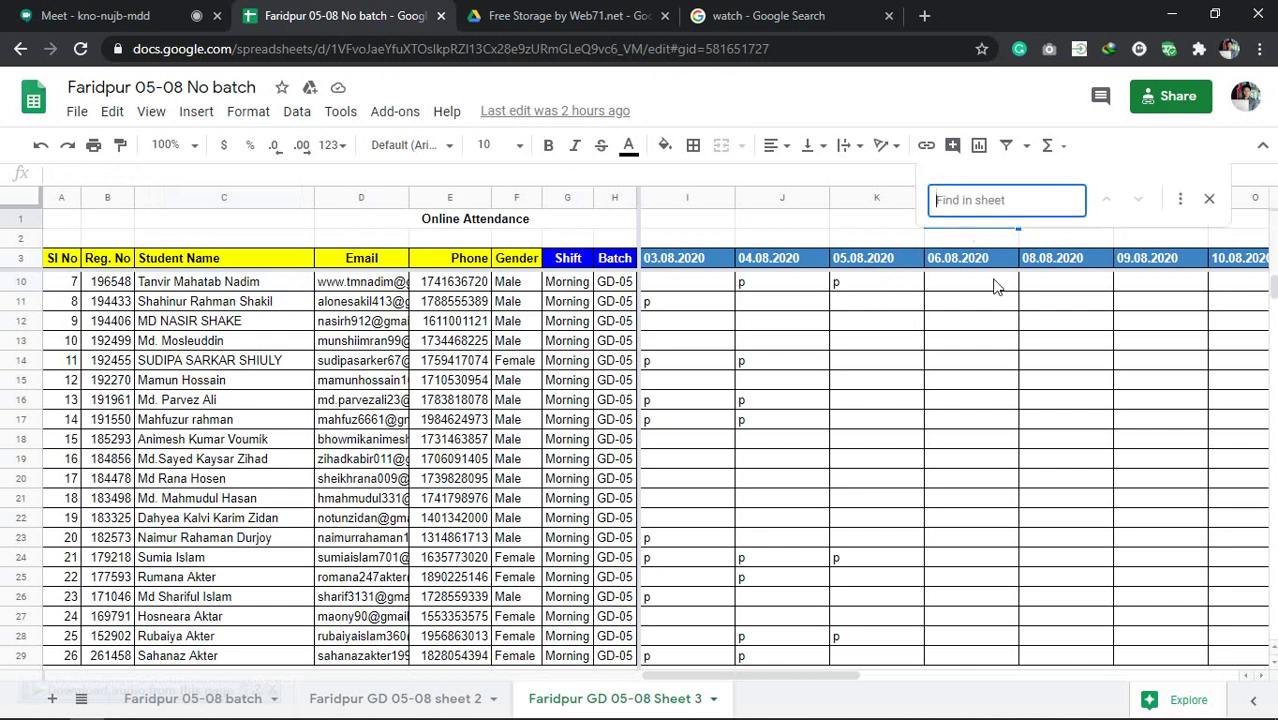
type("Shar")
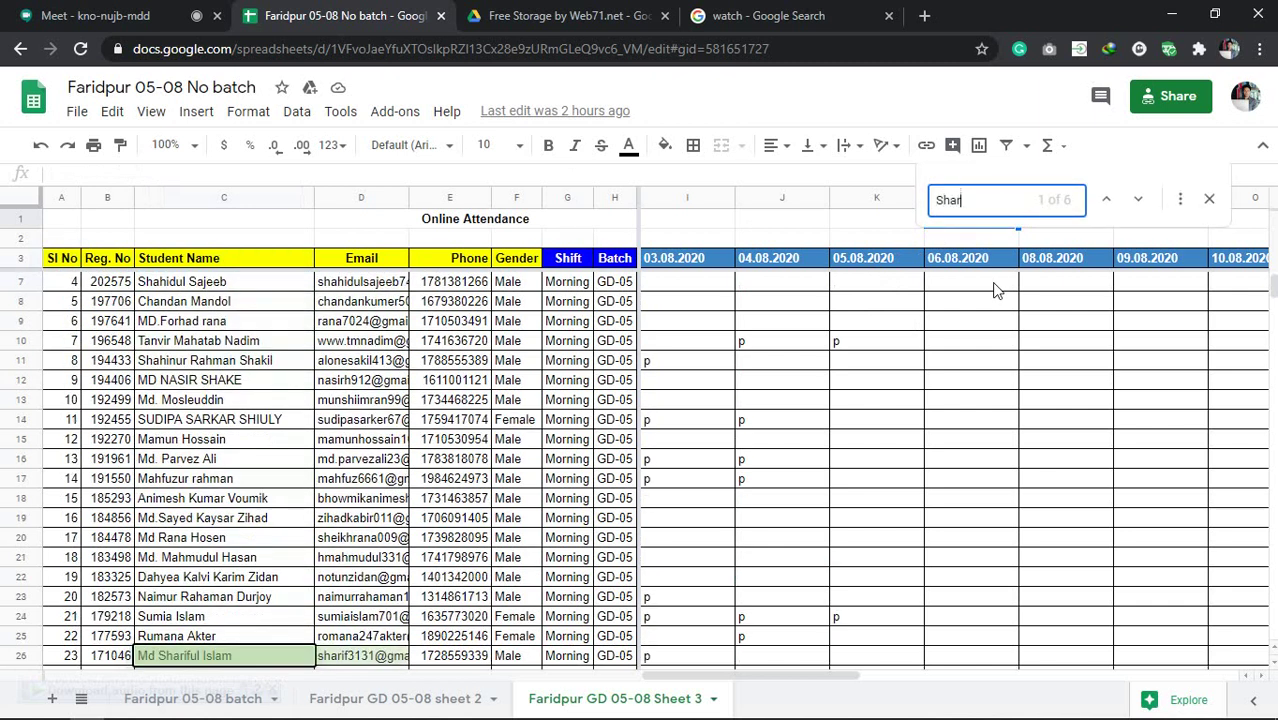
type("min")
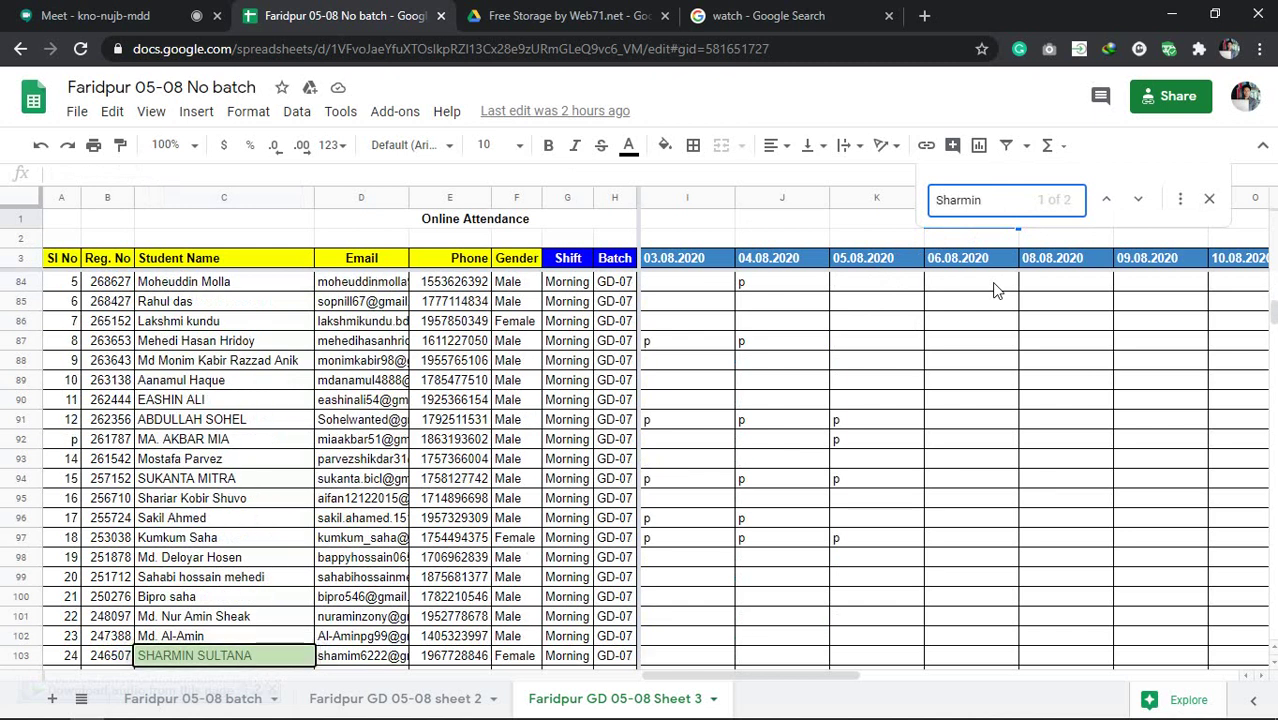
scroll(858, 463, "down", 2)
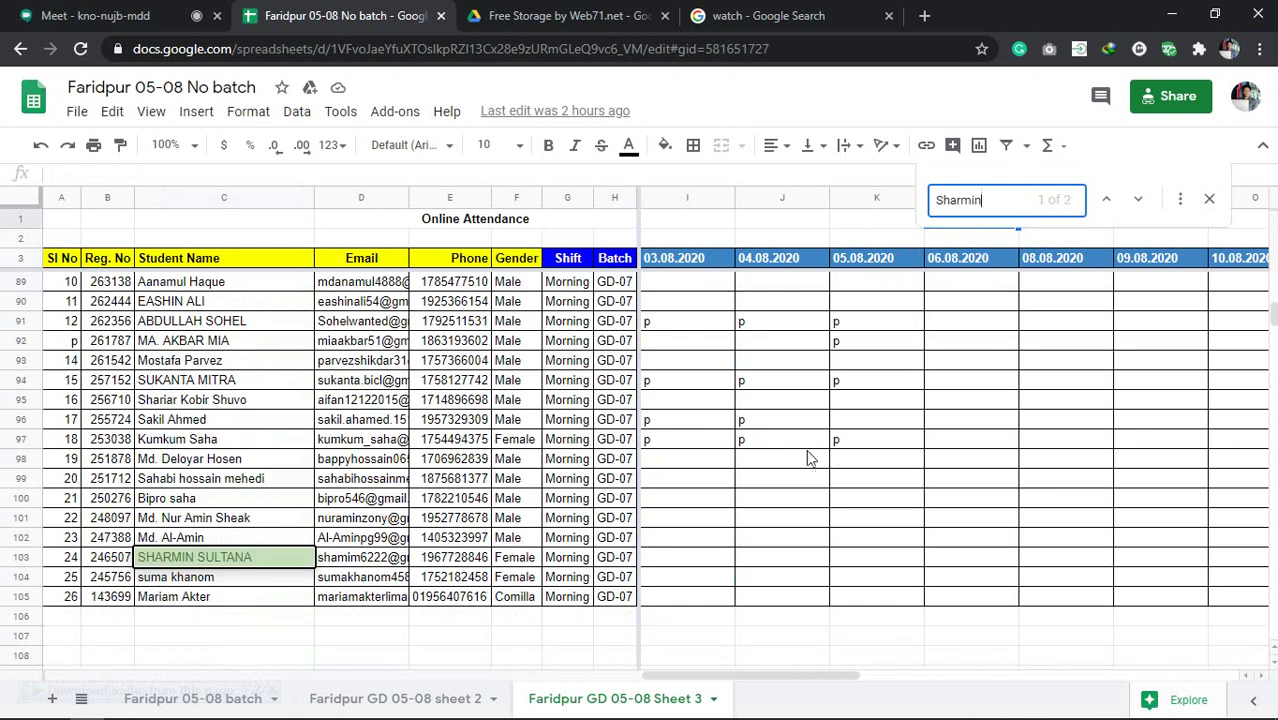
left_click(22, 557)
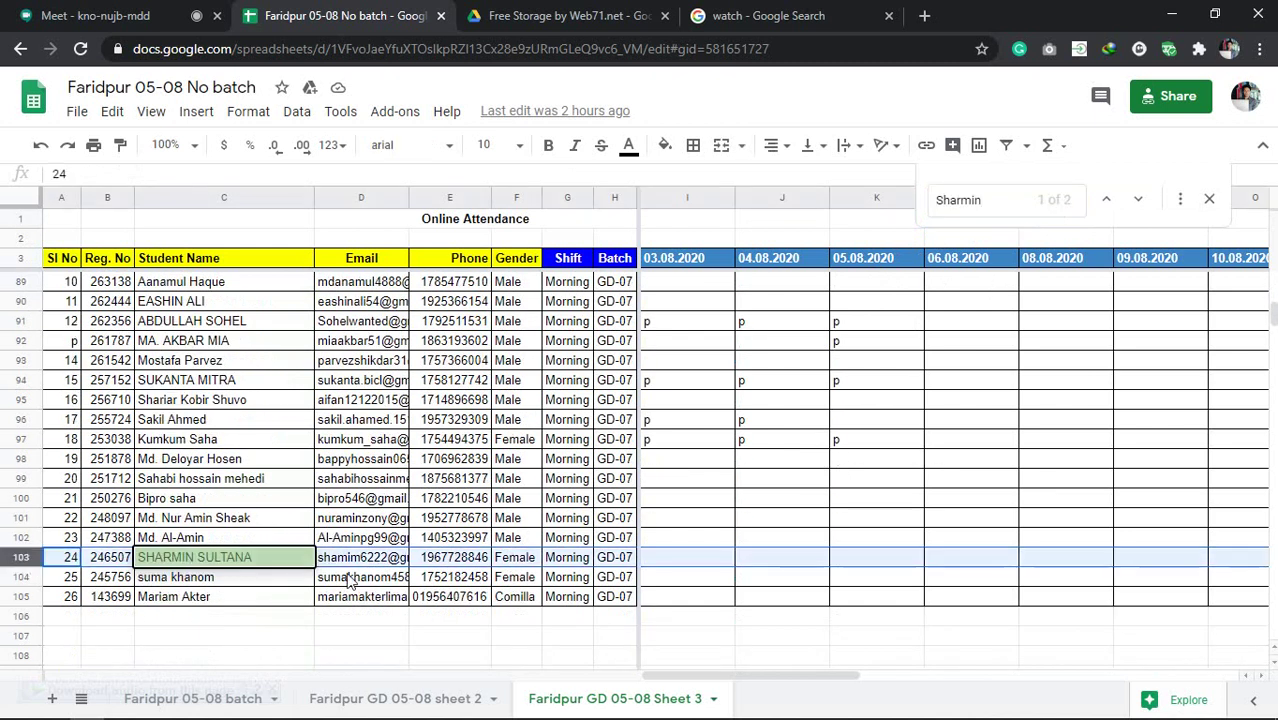
left_click(862, 567)
type("p")
left_click(948, 543)
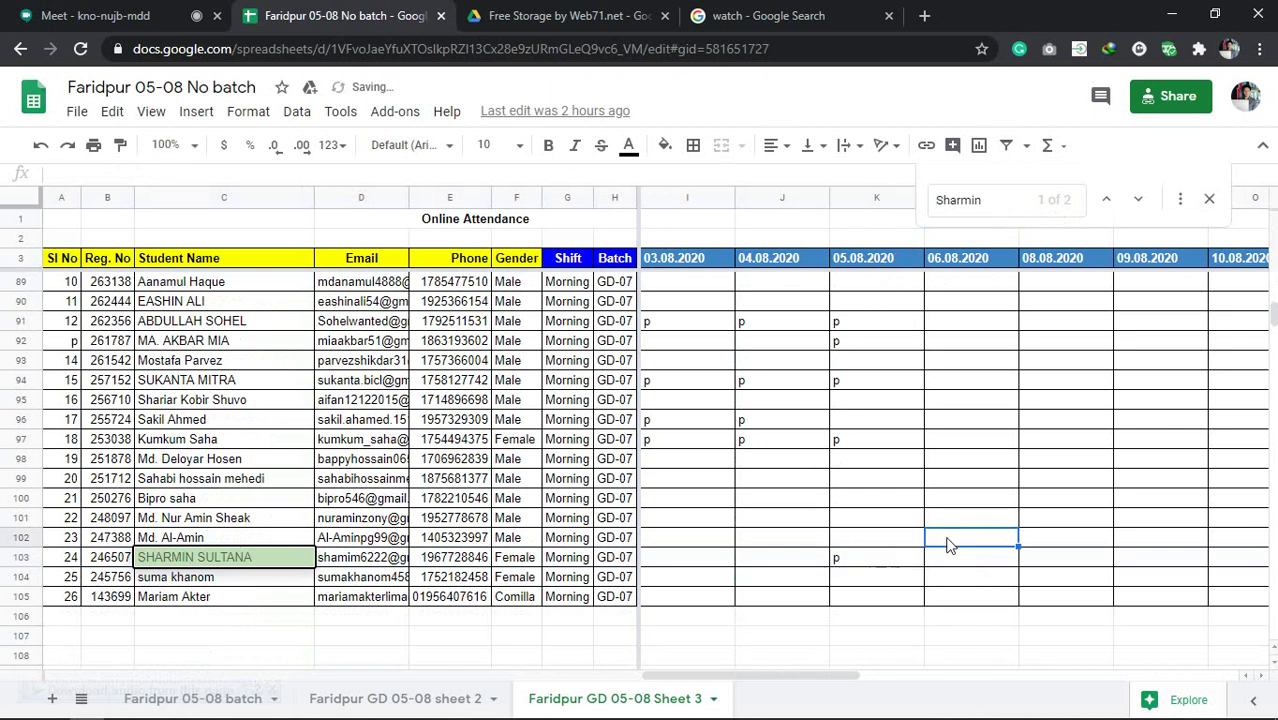
Check the Meet call, search the attendance sheet for another attending student, and enter p under 05.08.2020 in row 14.
left_click(100, 15)
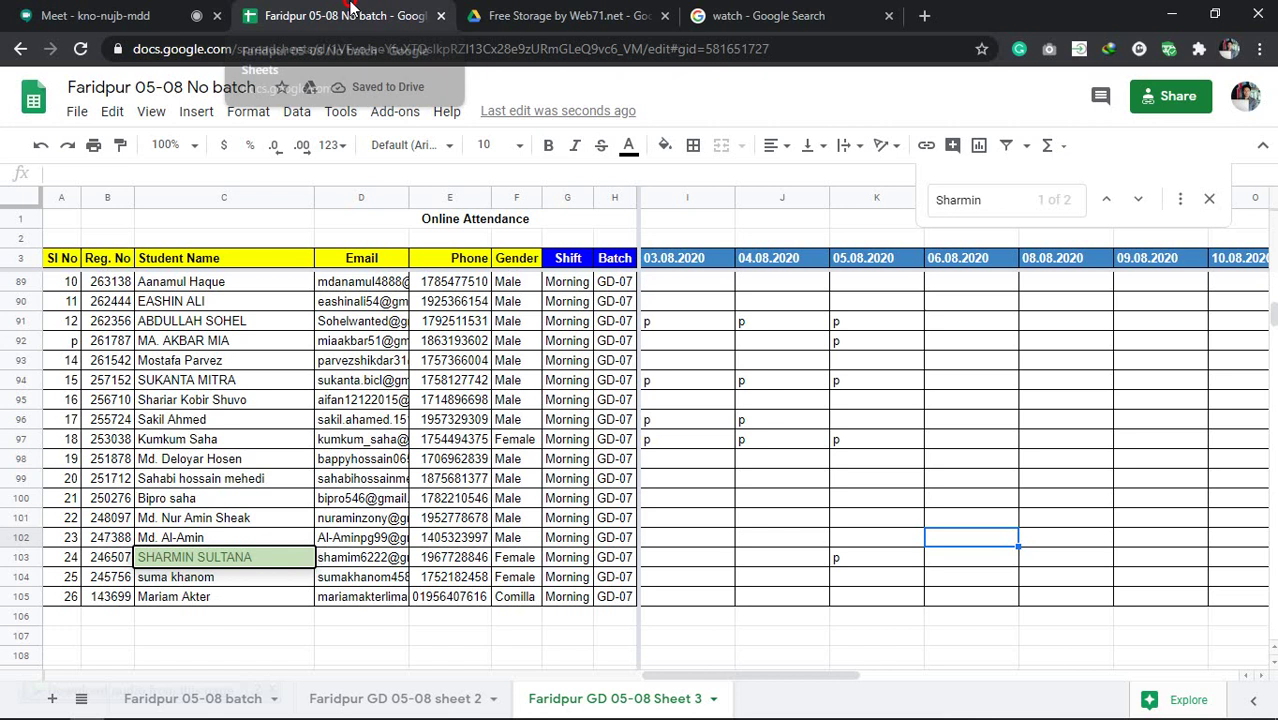
left_click(350, 12)
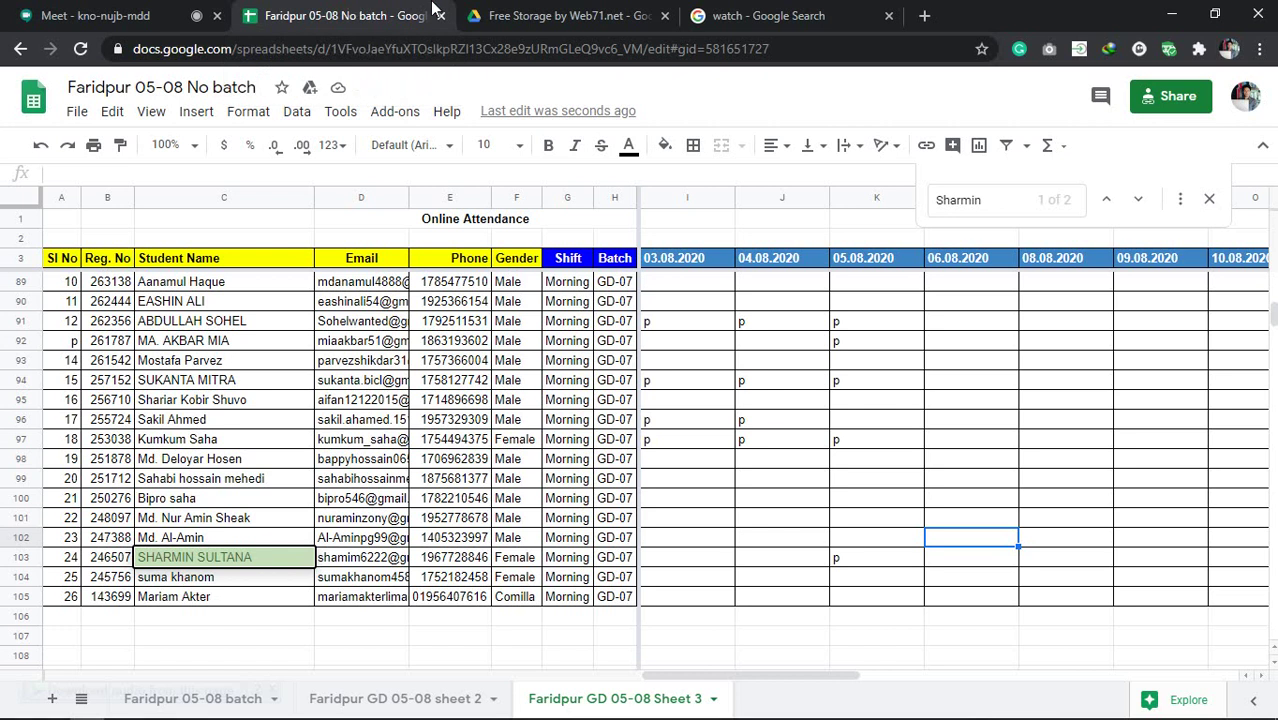
left_click(1012, 207)
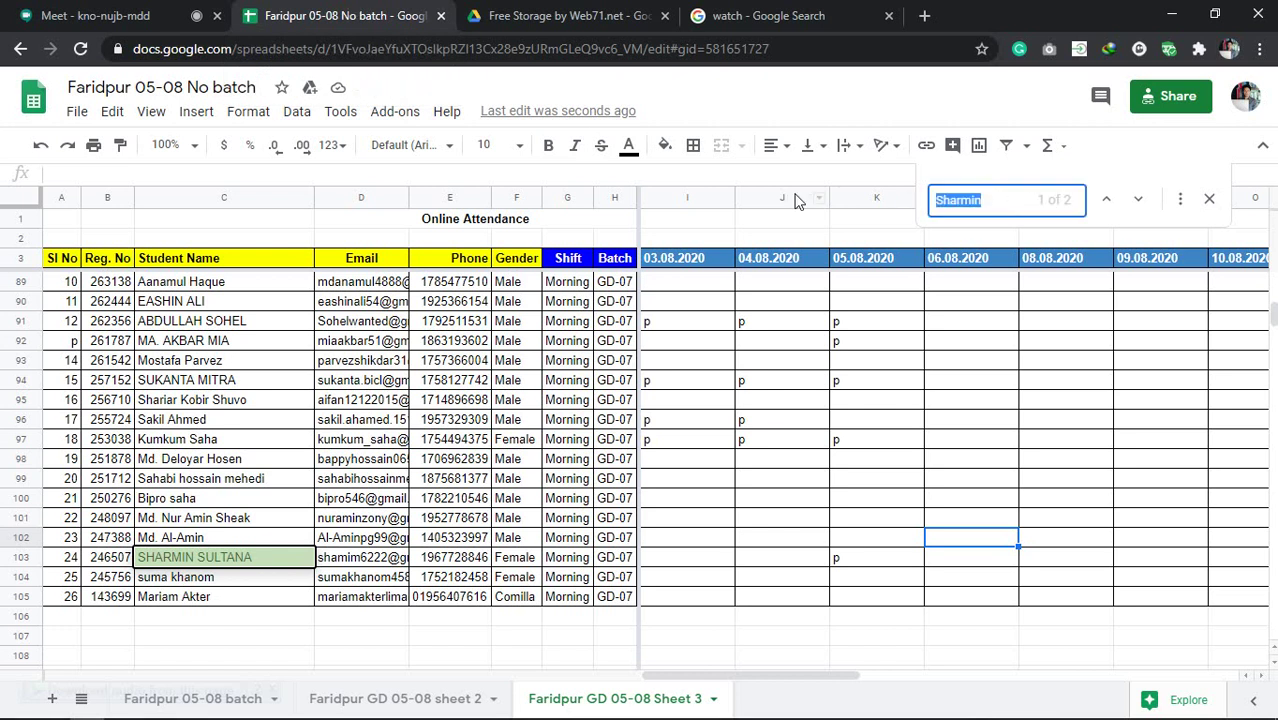
type("Sudip")
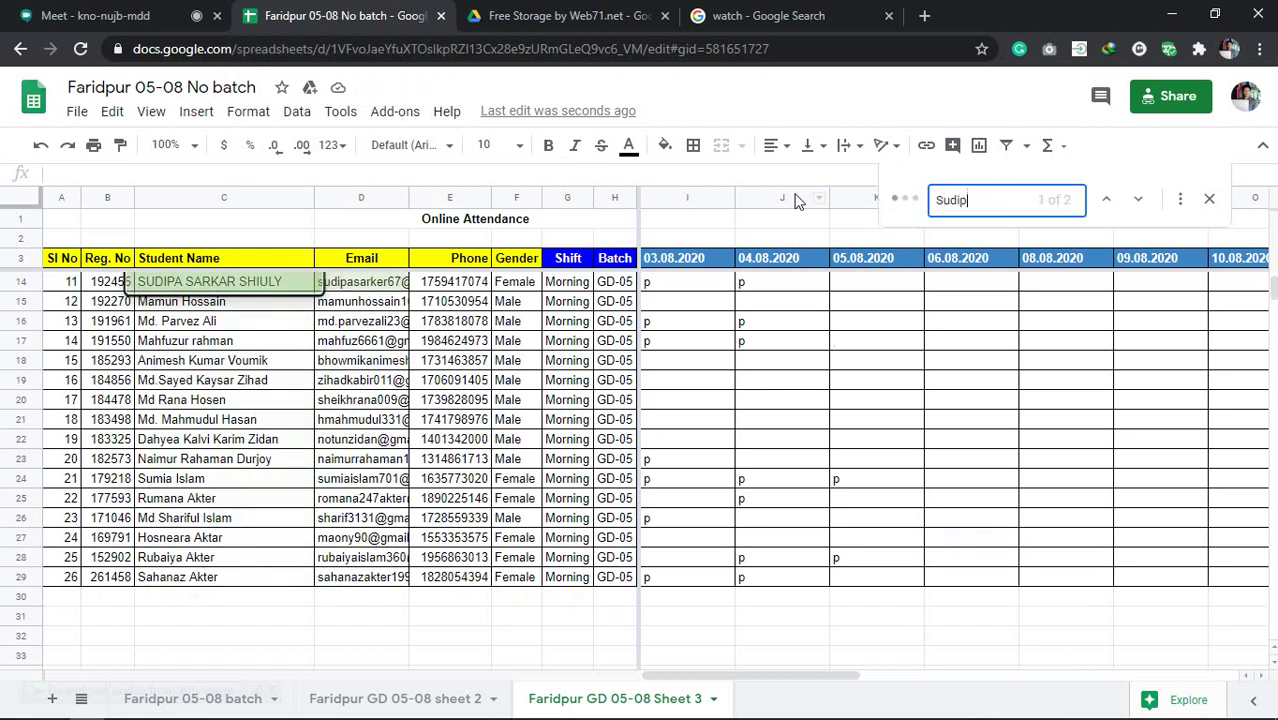
left_click(846, 274)
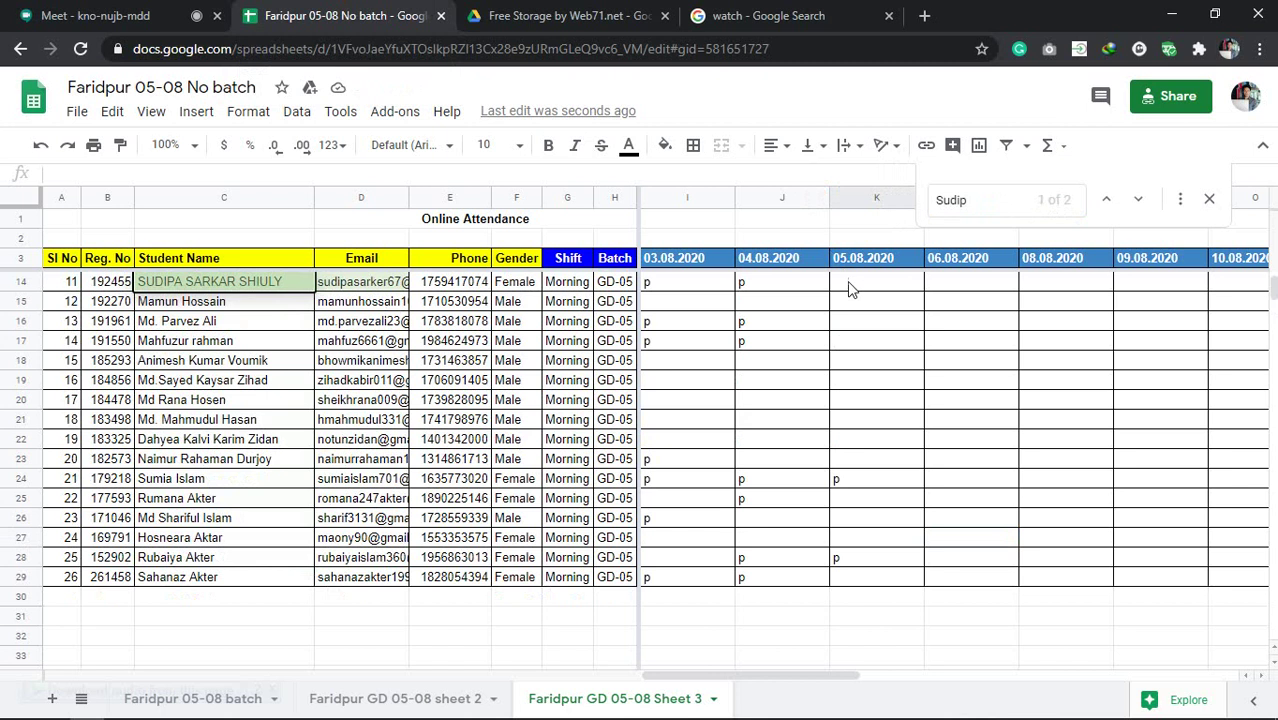
type("p")
left_click(869, 322)
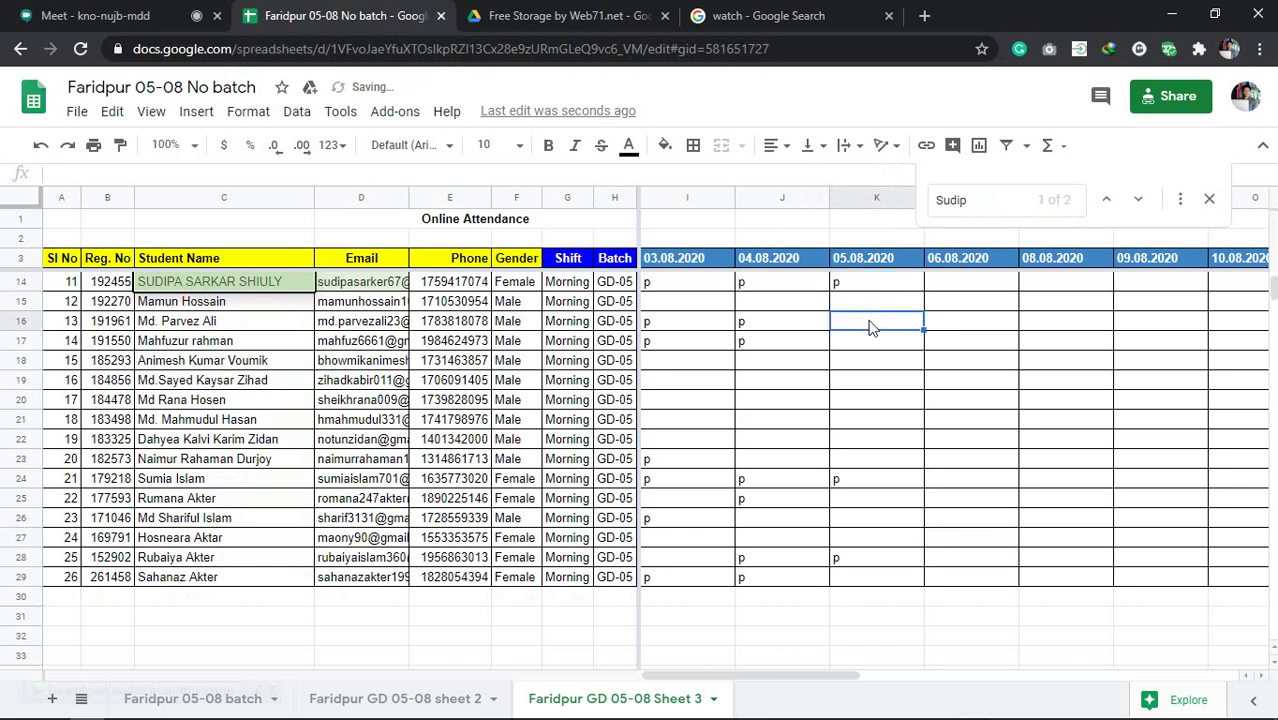
scroll(294, 320, "up", 5)
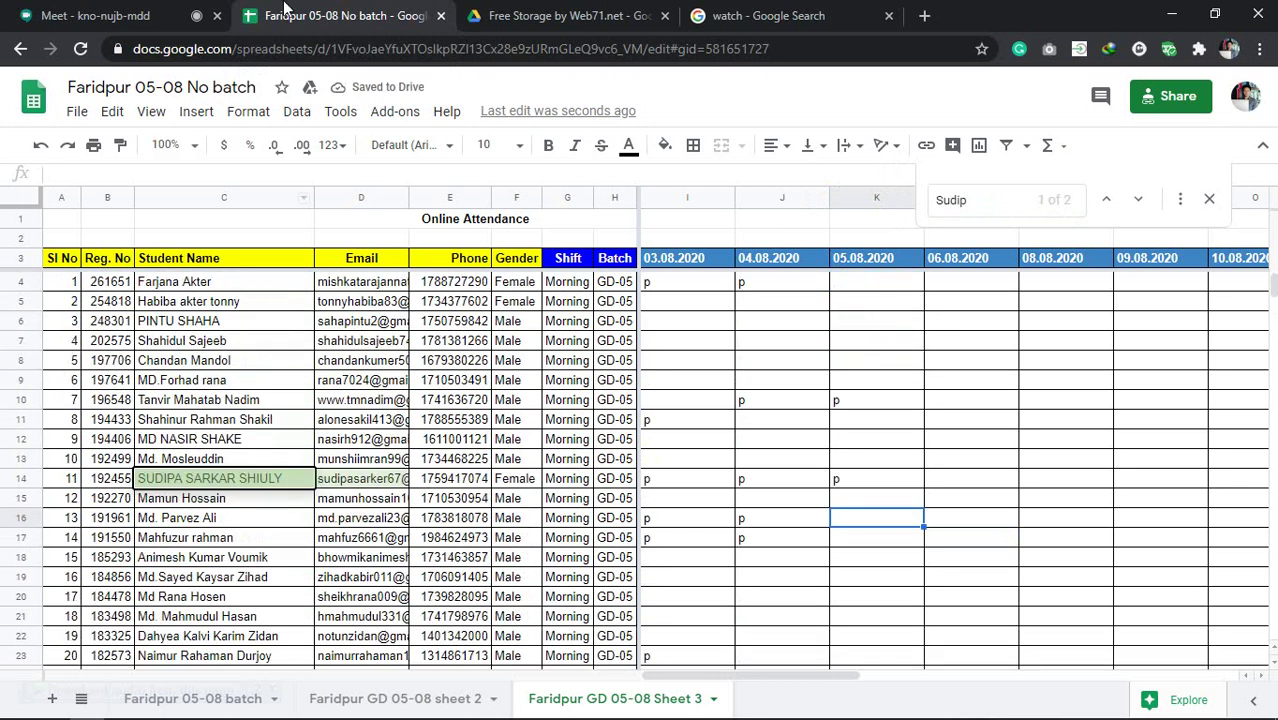
Check who is attending the Meet call and enter p under 05.08.2020 in row 29 of the attendance sheet.
left_click(90, 12)
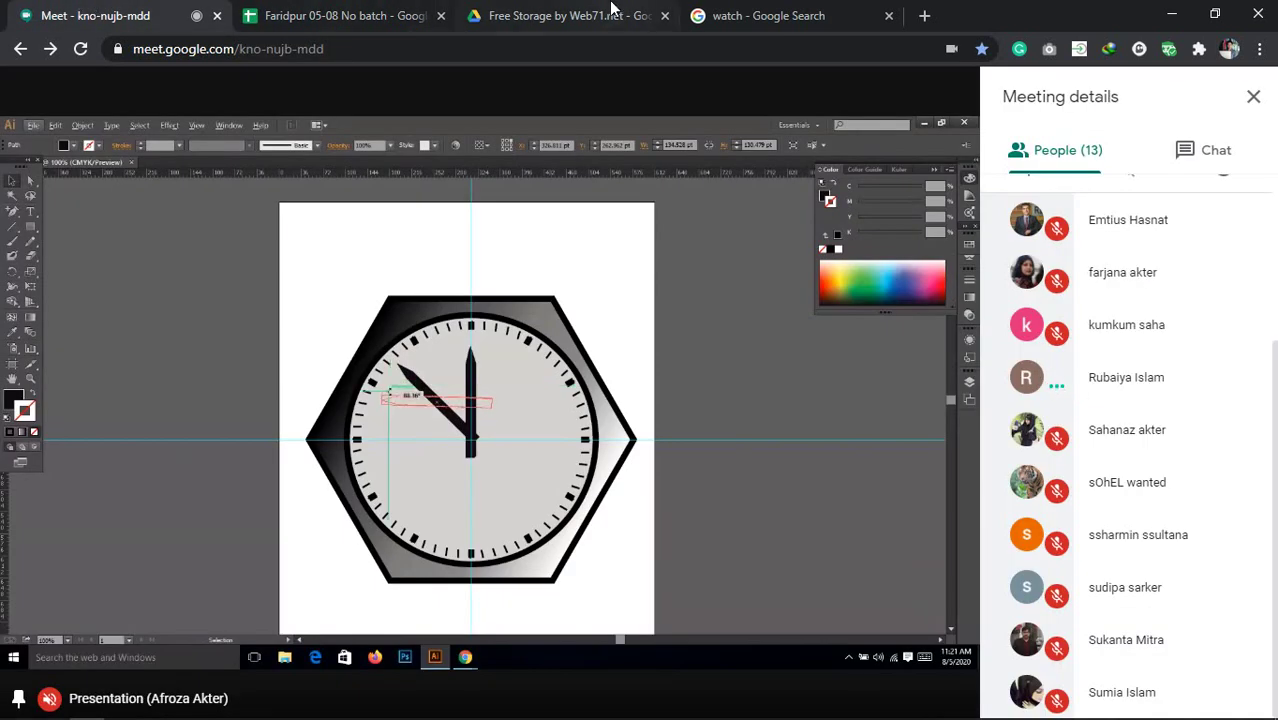
left_click(362, 12)
scroll(226, 566, "down", 5)
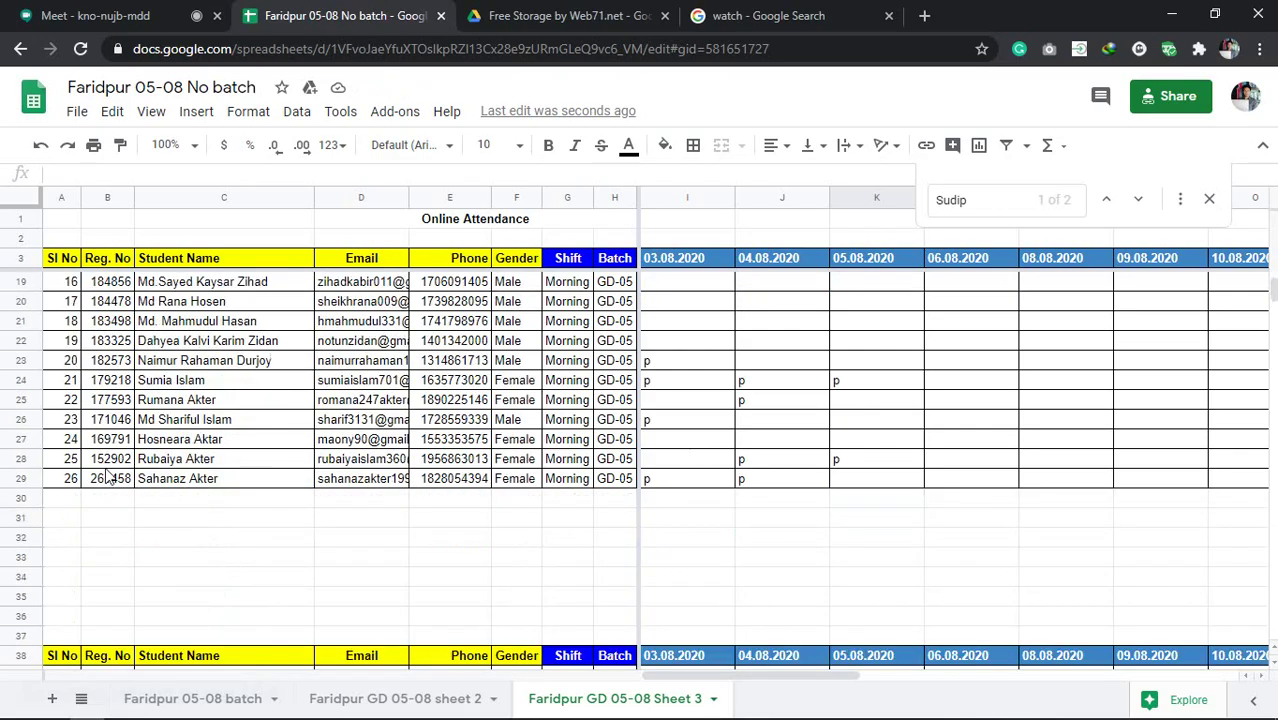
left_click(36, 460)
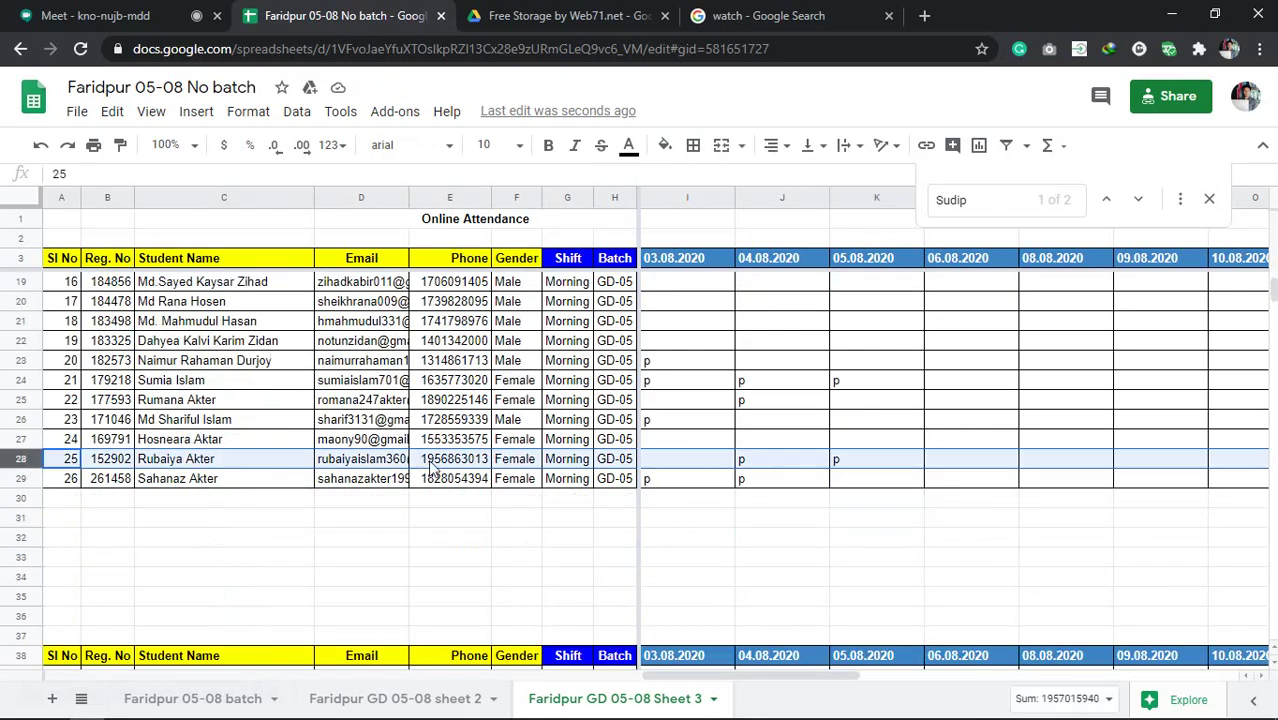
left_click(22, 481)
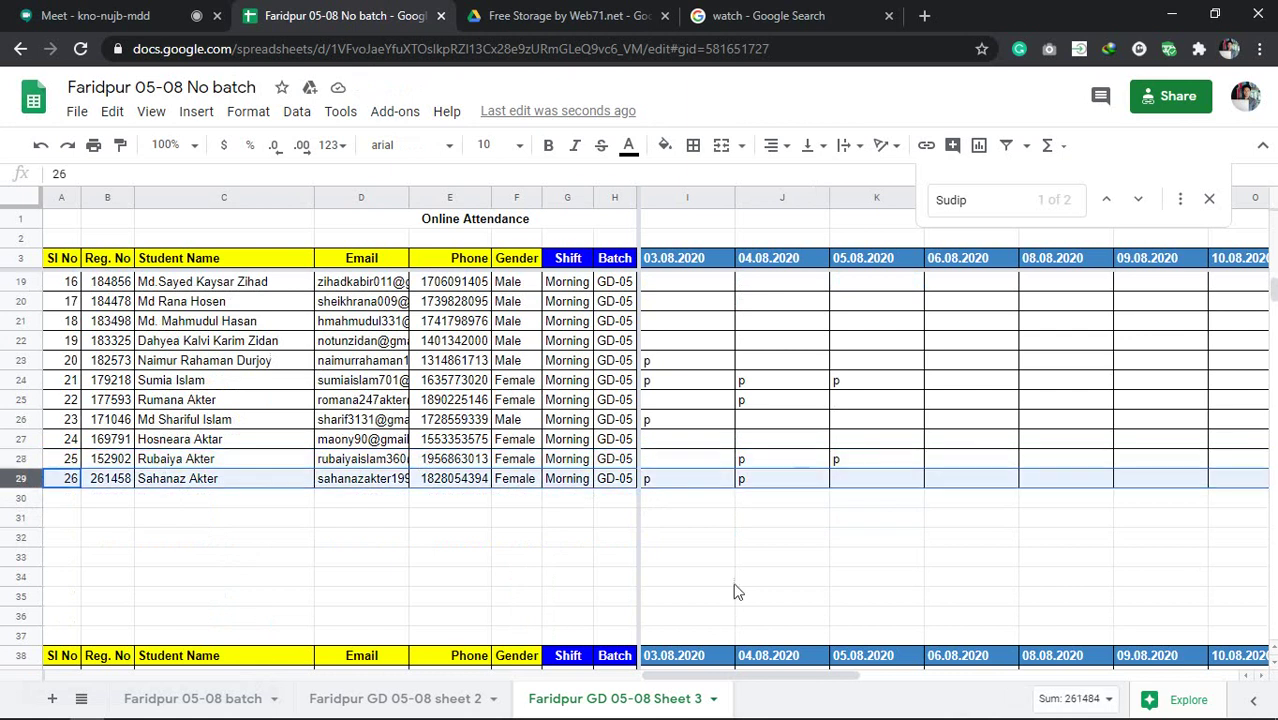
left_click(855, 484)
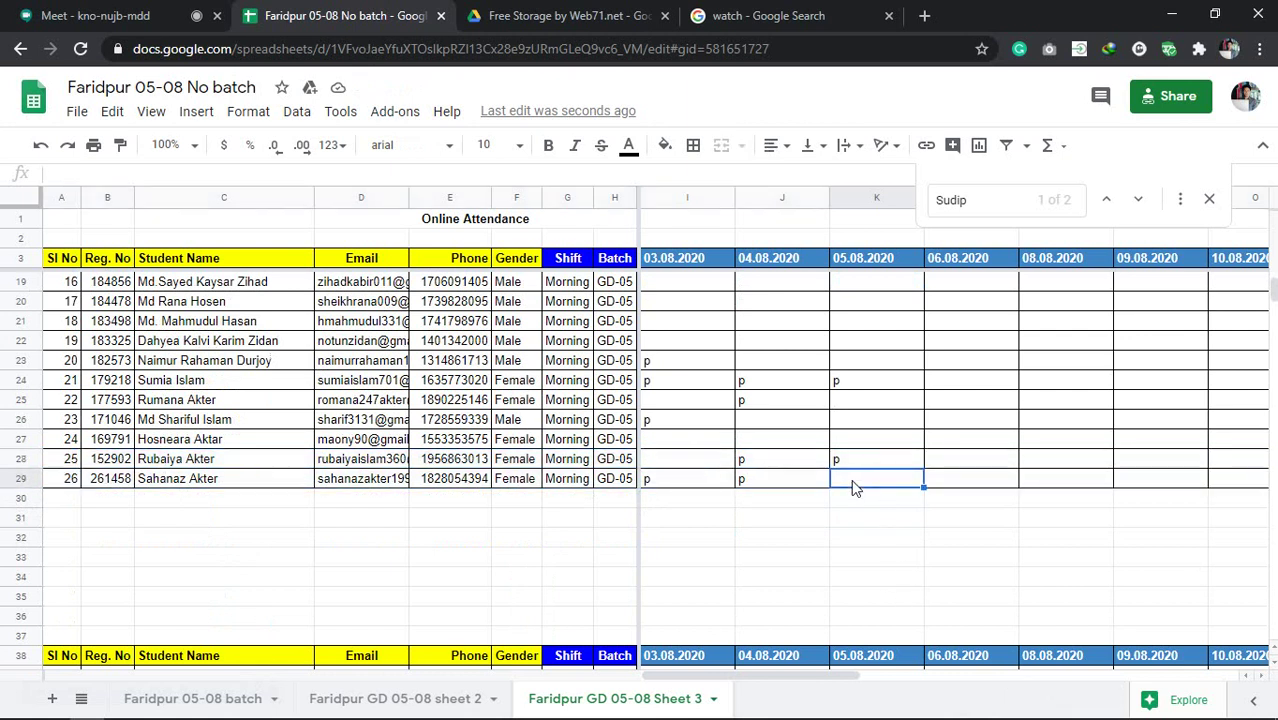
type("p")
left_click(862, 537)
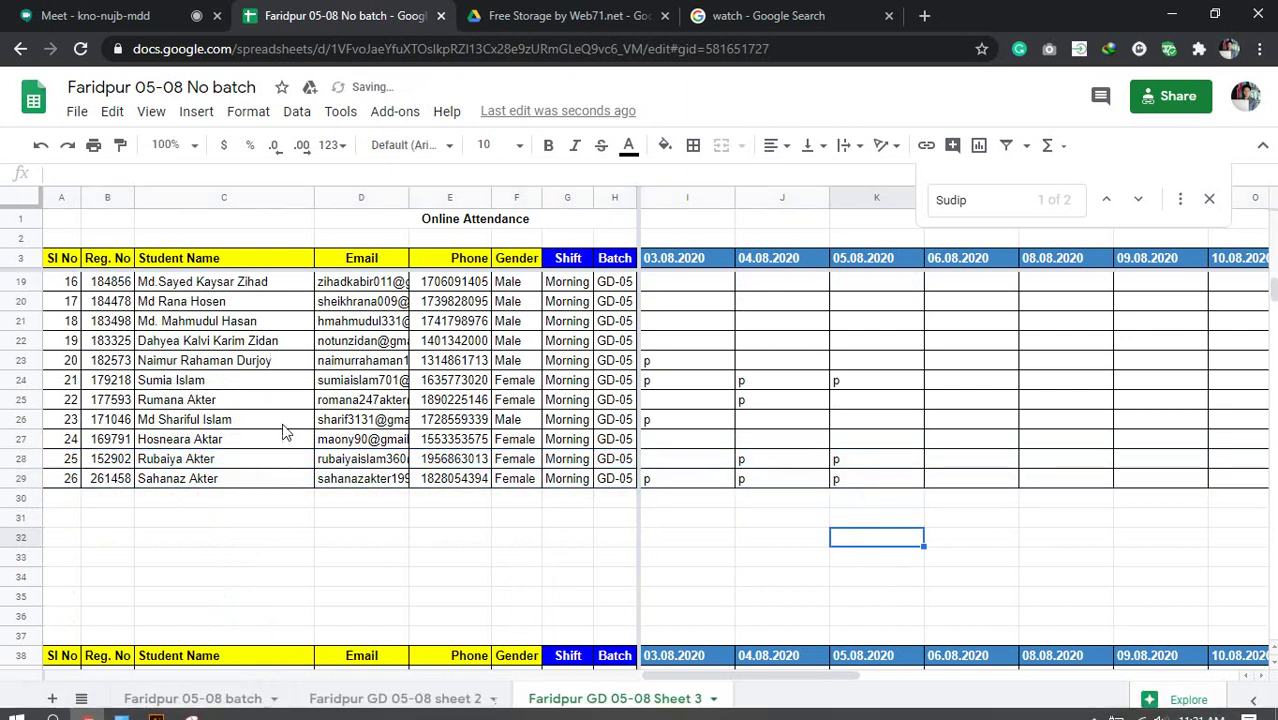
Review the Meet participant list again and enter p under 05.08.2020 in row 4 of the attendance sheet.
left_click(140, 15)
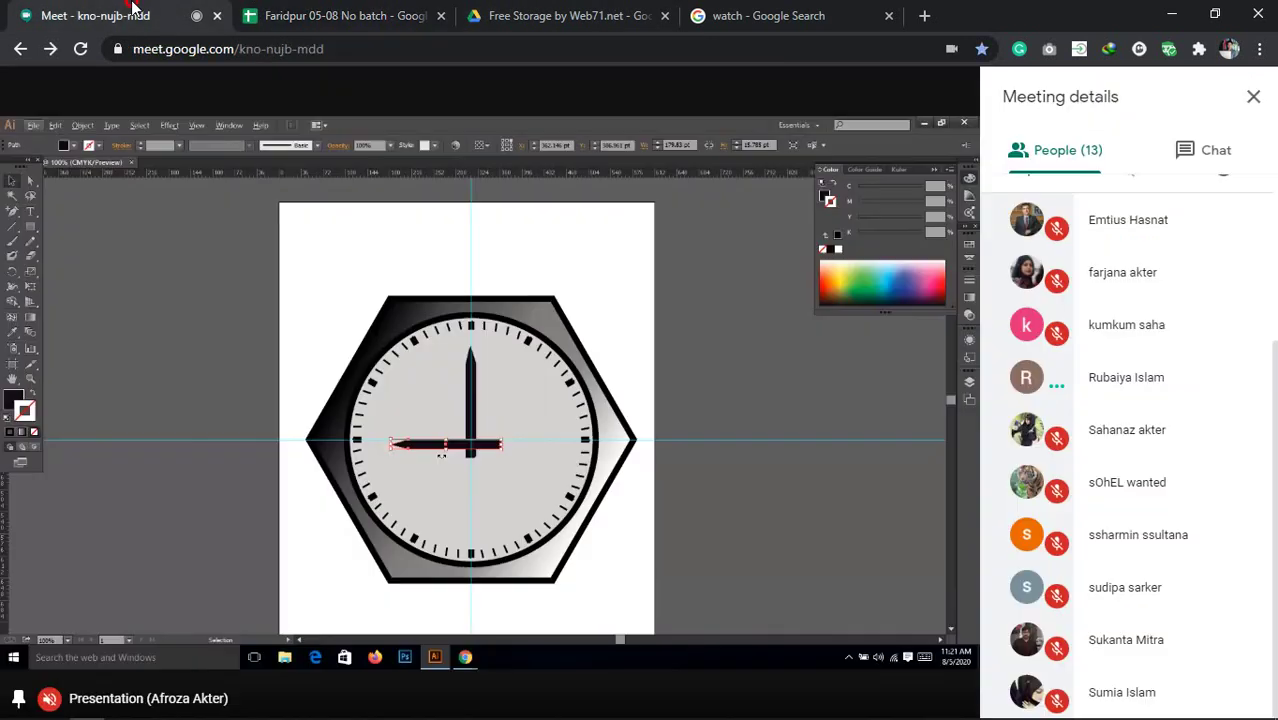
scroll(1162, 414, "up", 3)
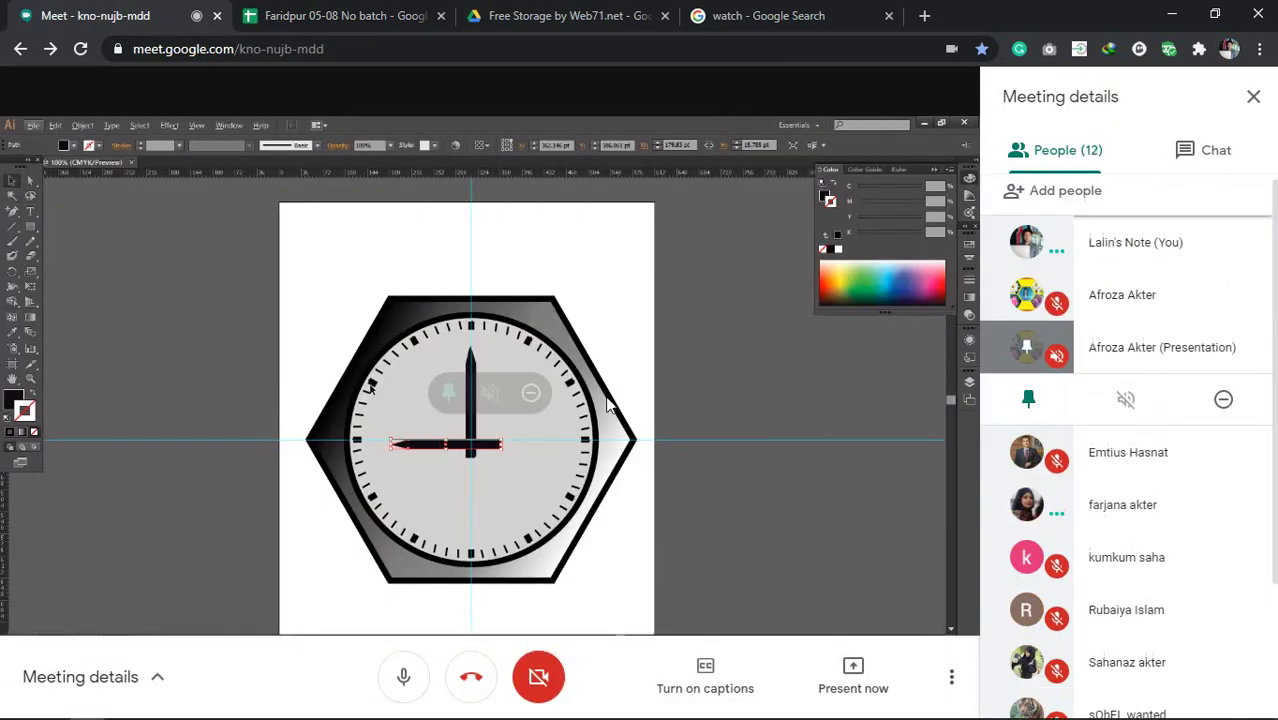
left_click(325, 14)
scroll(332, 402, "up", 5)
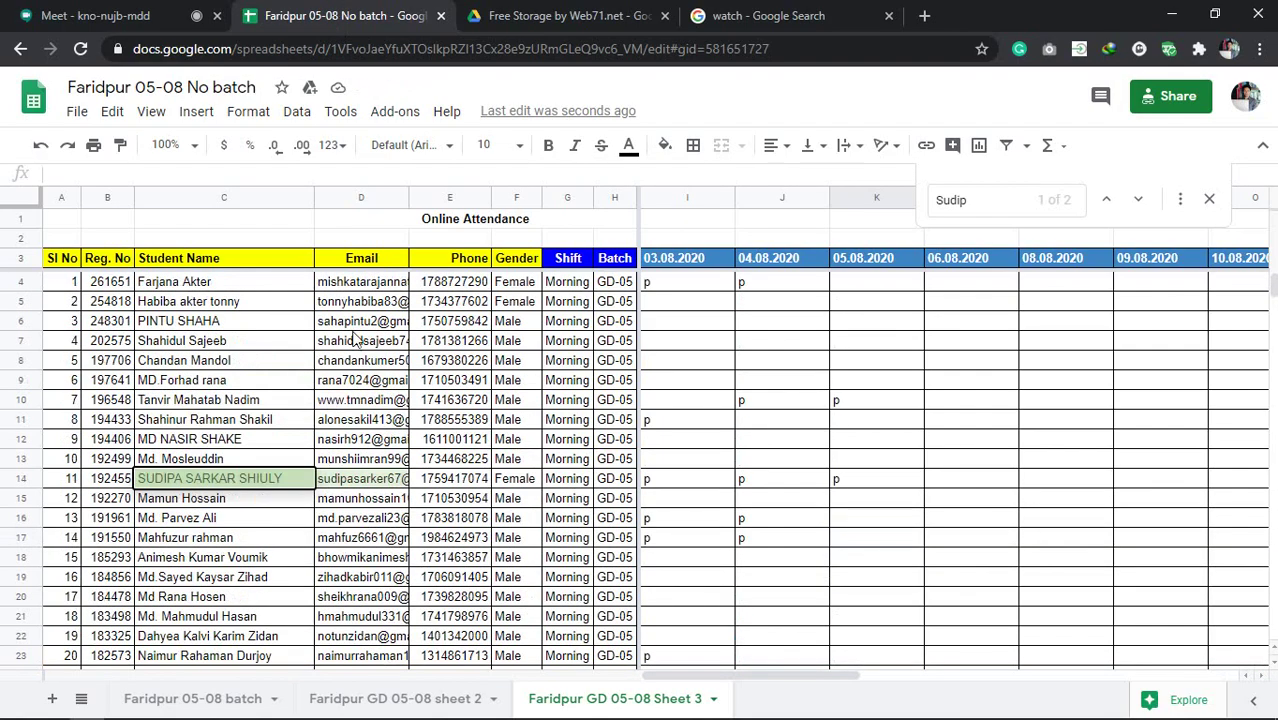
left_click(858, 287)
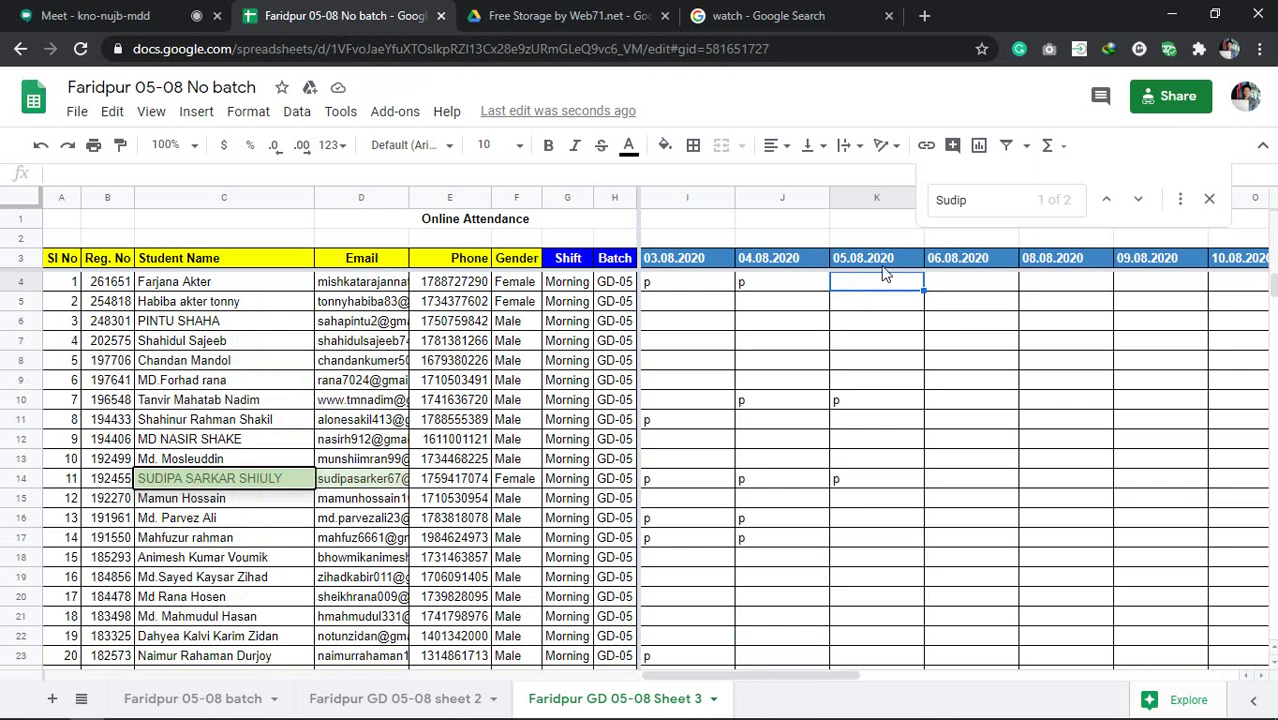
type("p")
left_click(920, 330)
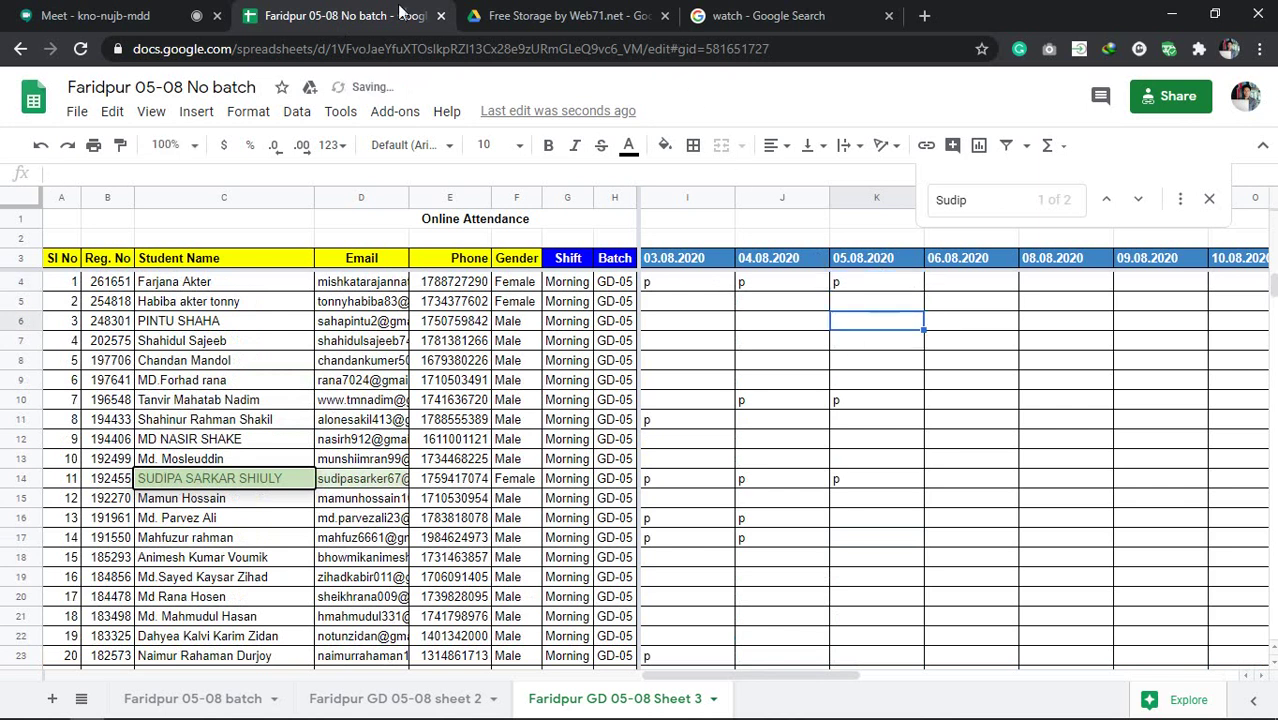
Review the participants in the Meet call, unpin the student's presentation to see everyone, and pin it again.
left_click(110, 15)
scroll(1150, 458, "down", 2)
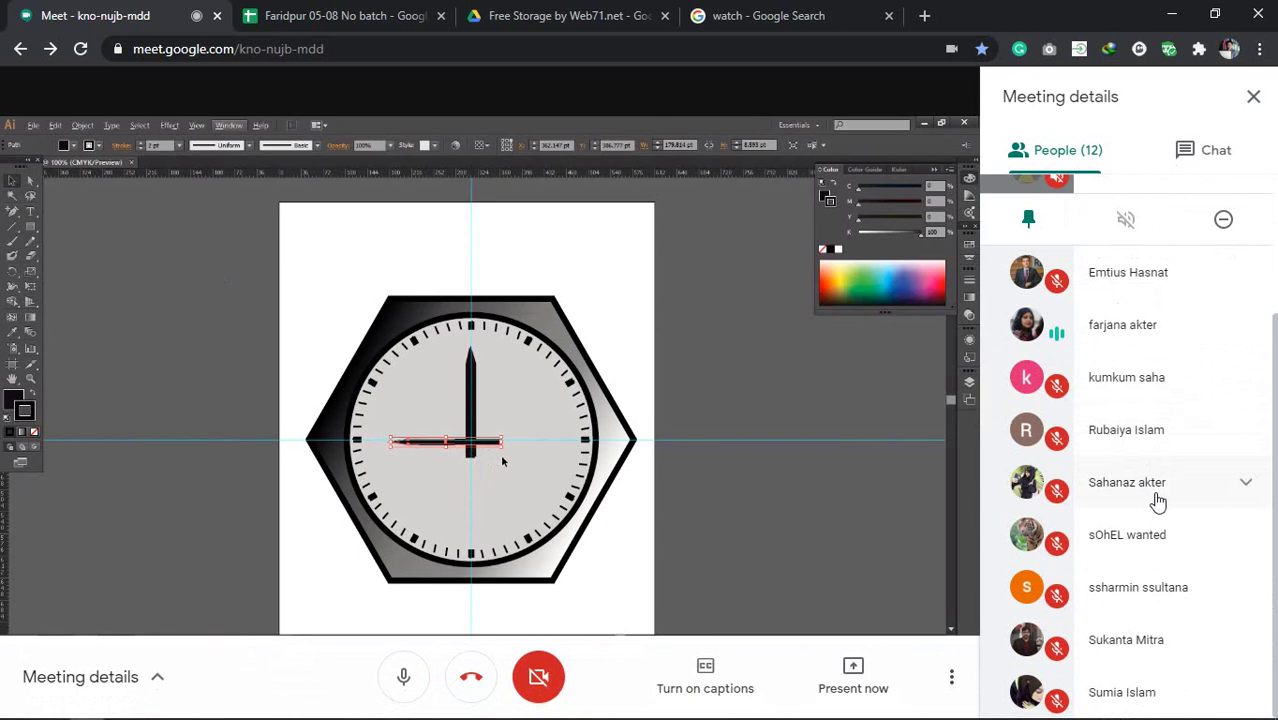
scroll(1155, 495, "up", 2)
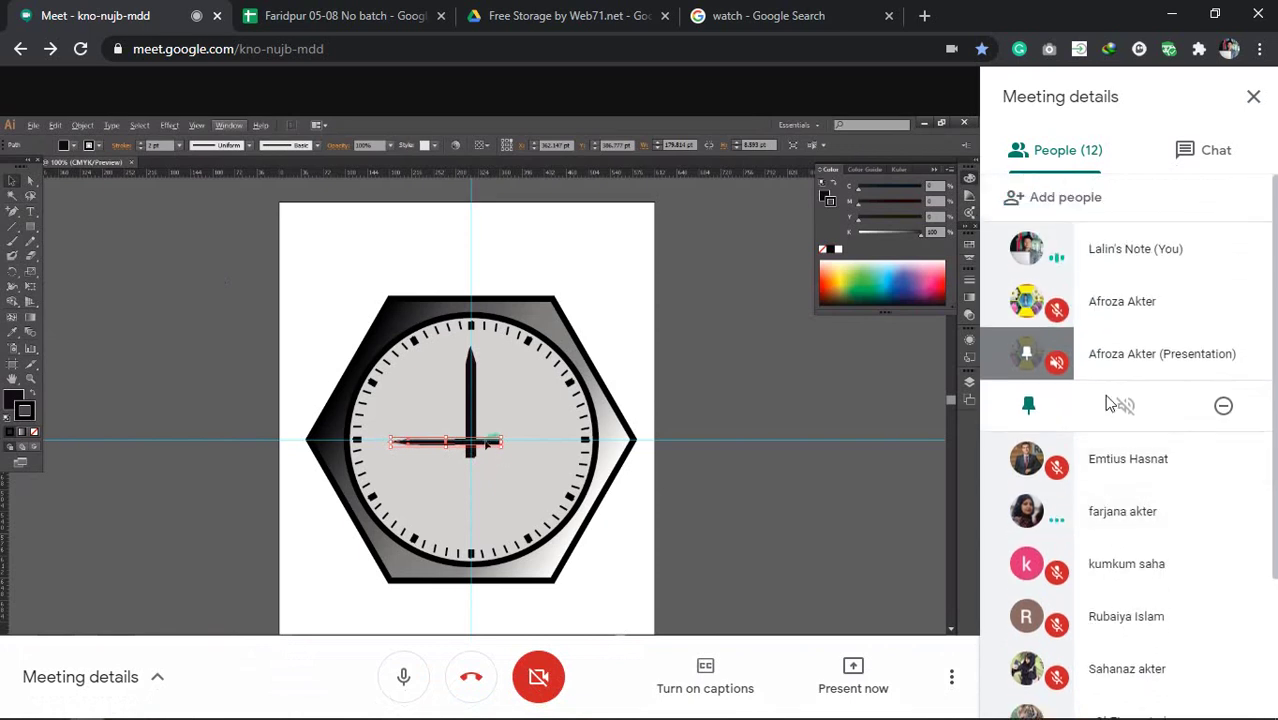
left_click(1030, 406)
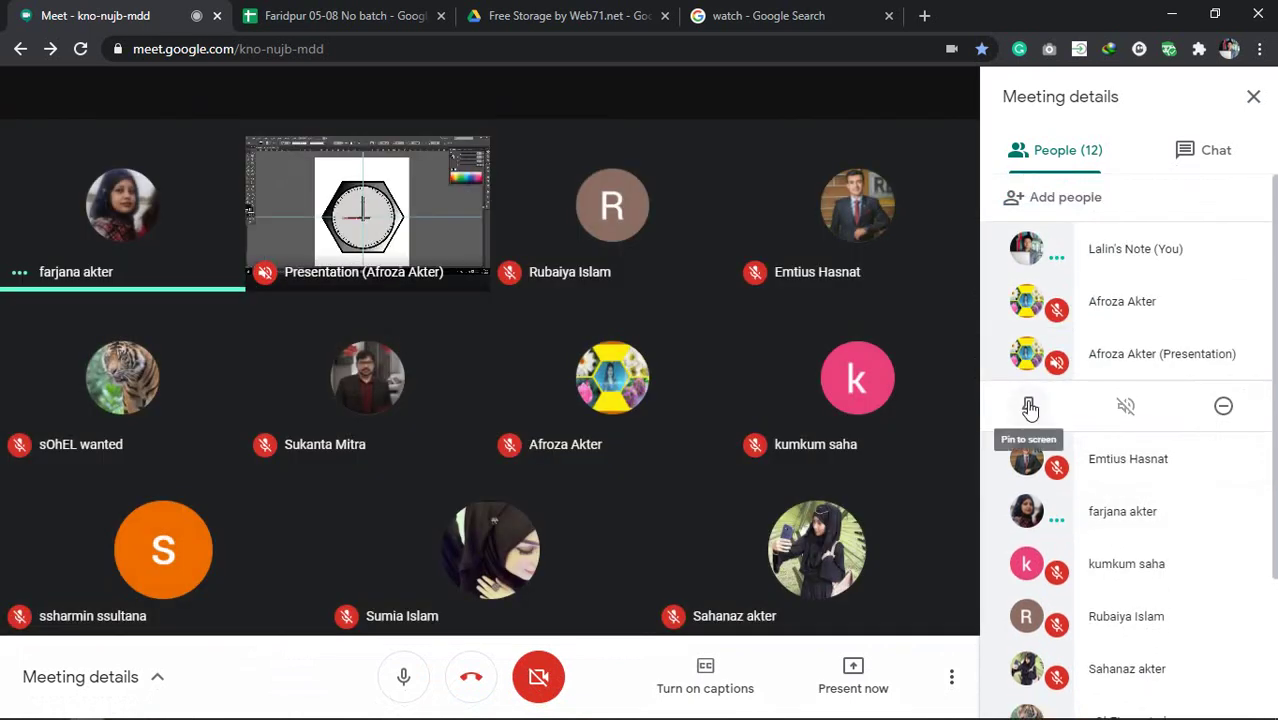
mouse_move(326, 210)
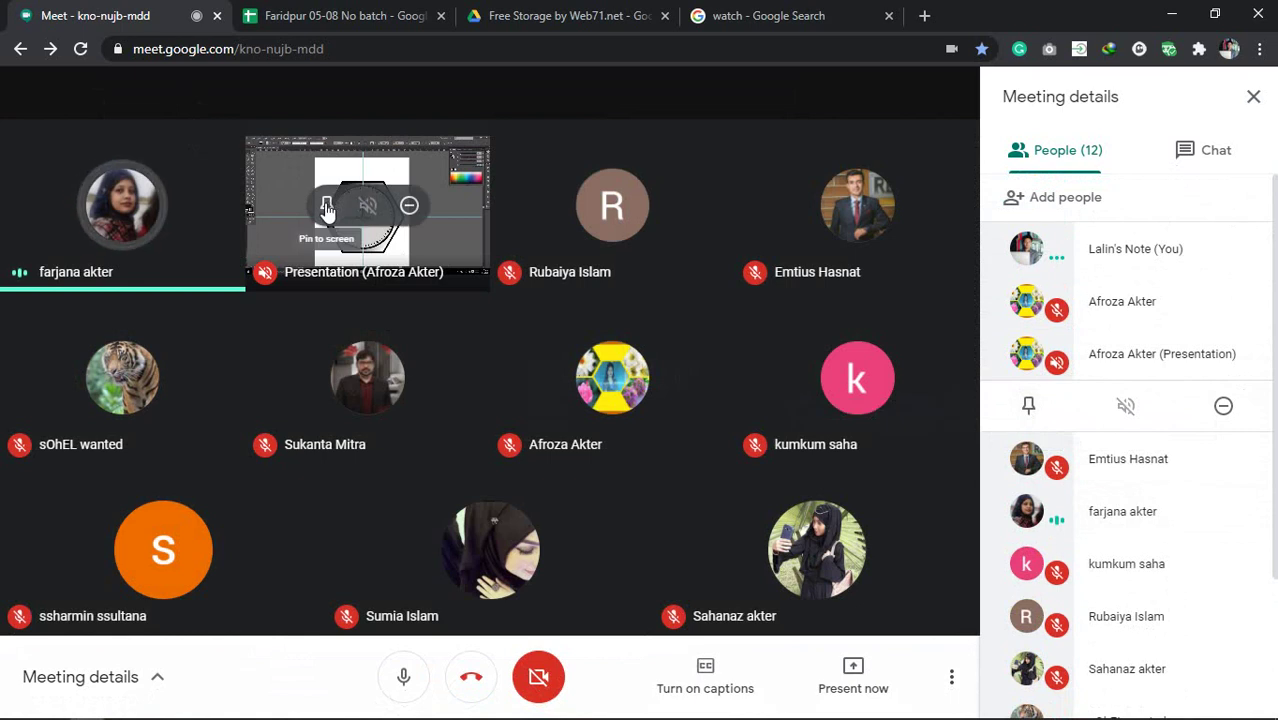
left_click(326, 208)
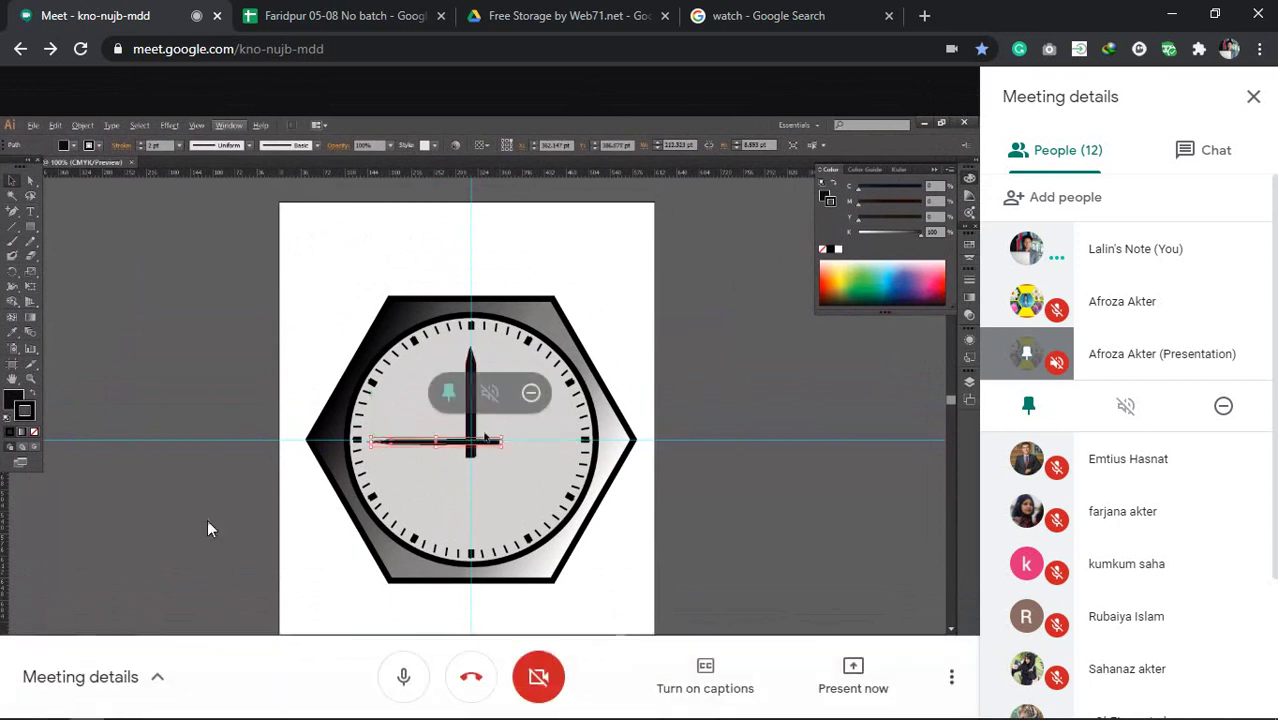
Close the meeting details to watch the pinned watch presentation at a larger size.
mouse_move(1124, 706)
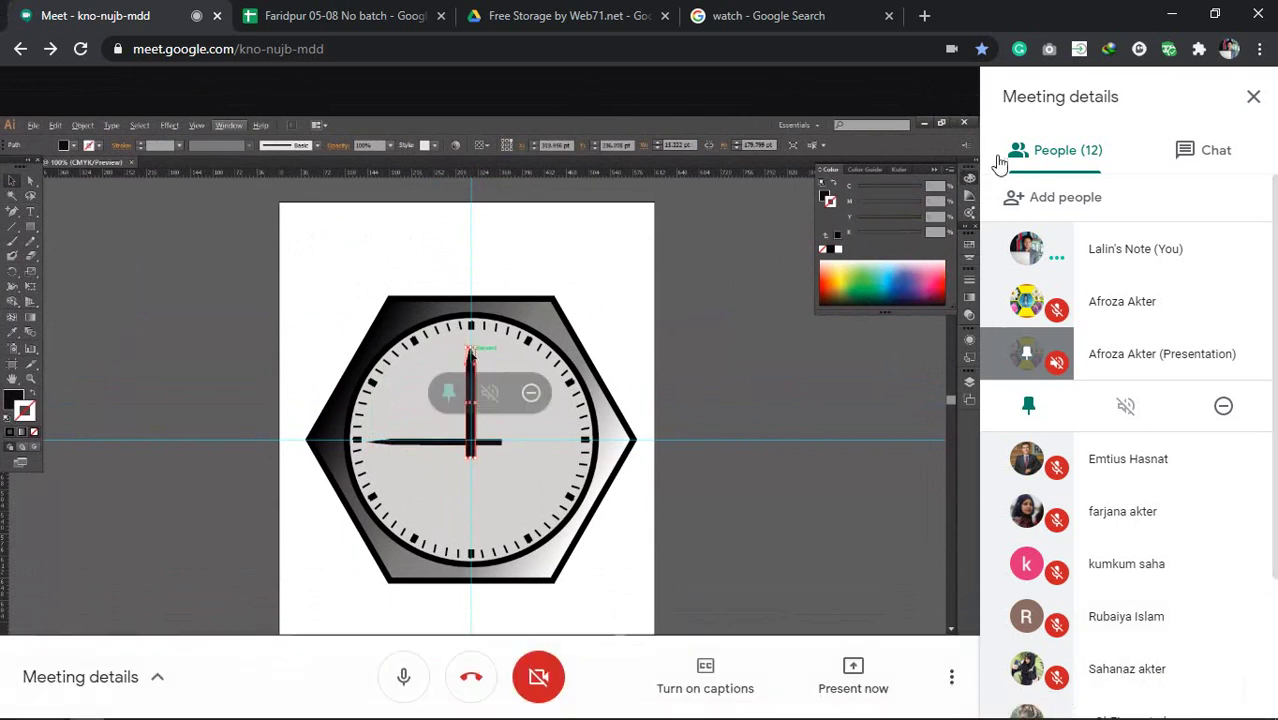
left_click(1253, 96)
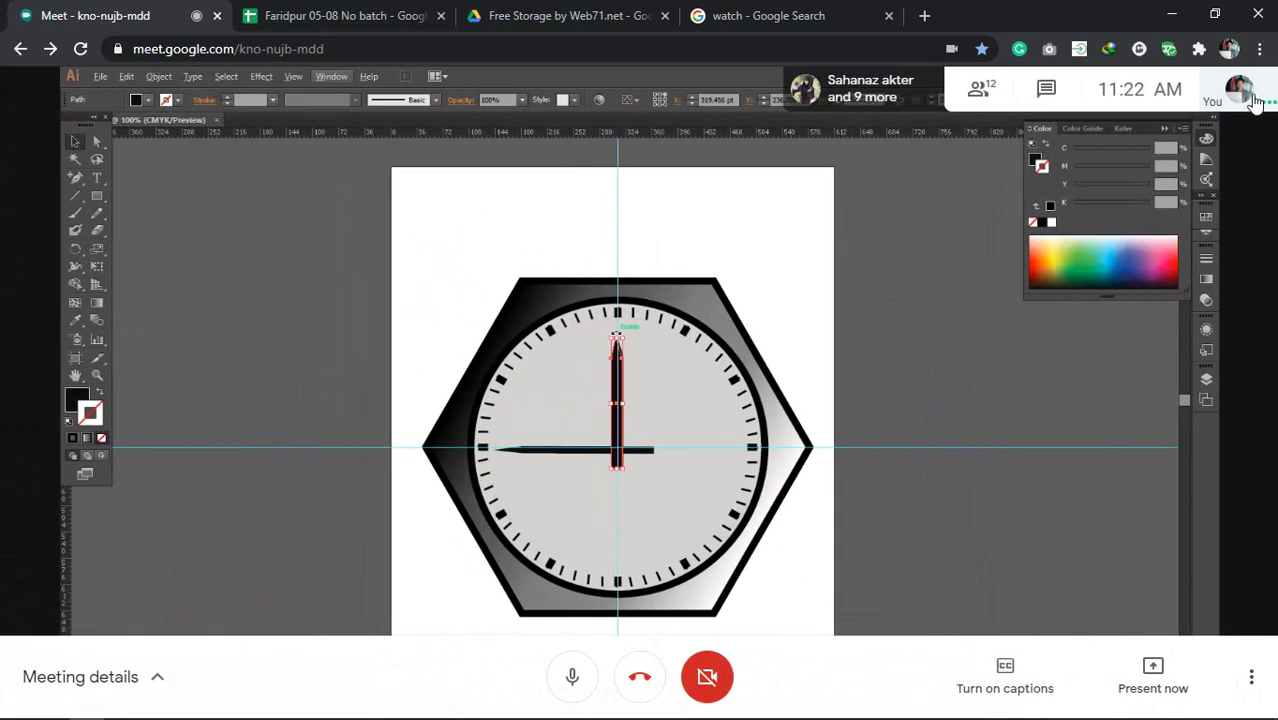
mouse_move(1217, 116)
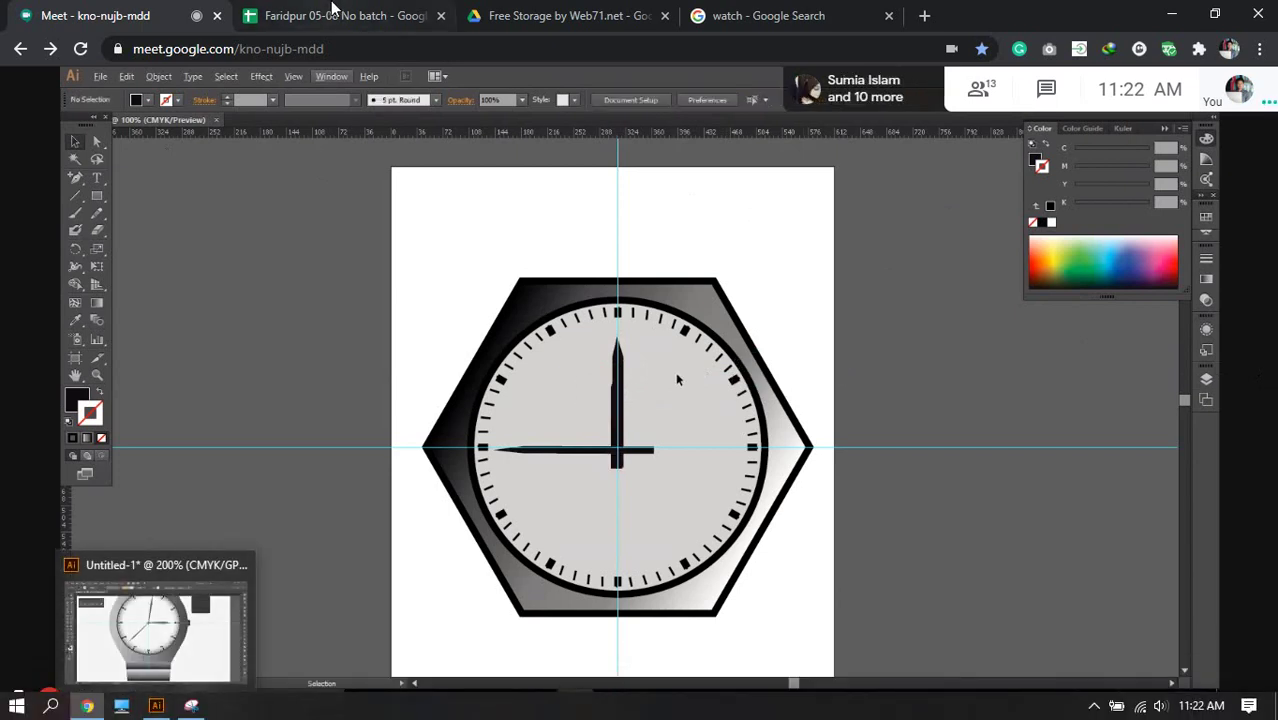
Find row 103 in the GD-07 section of the attendance sheet and enter p under 04.08.2020.
left_click(333, 12)
scroll(355, 422, "down", 3)
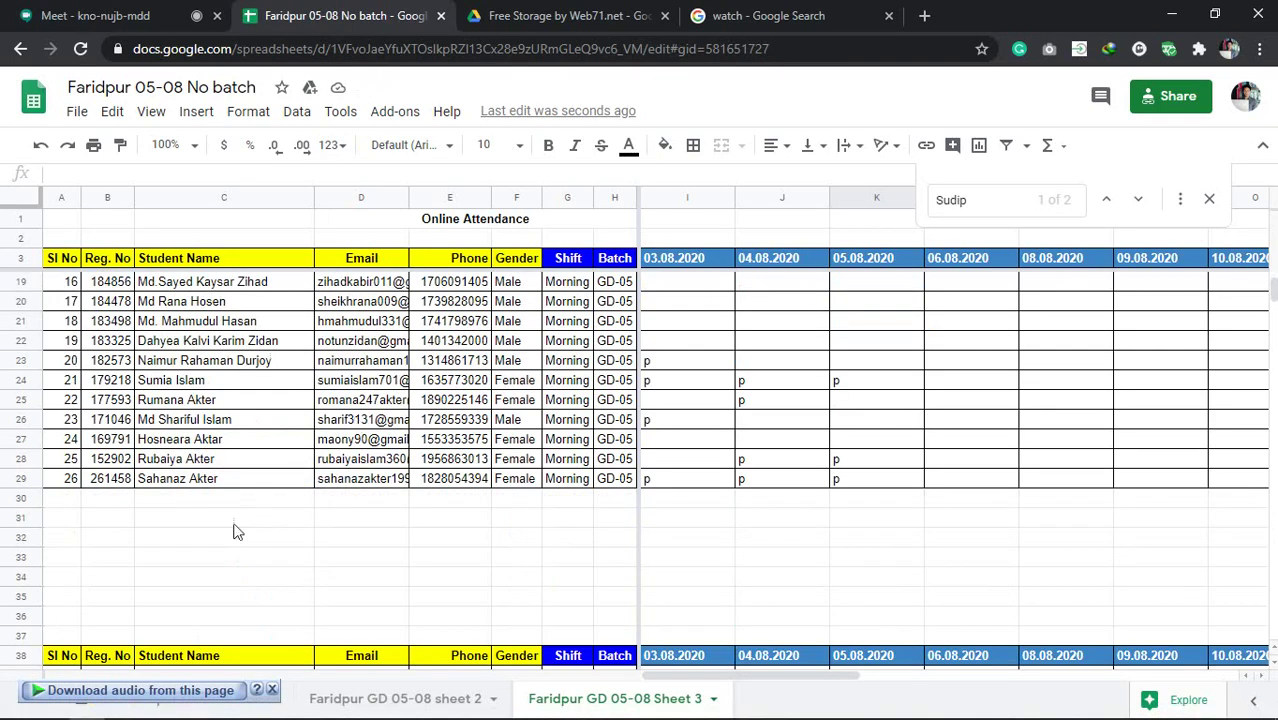
scroll(328, 510, "down", 5)
scroll(358, 483, "down", 7)
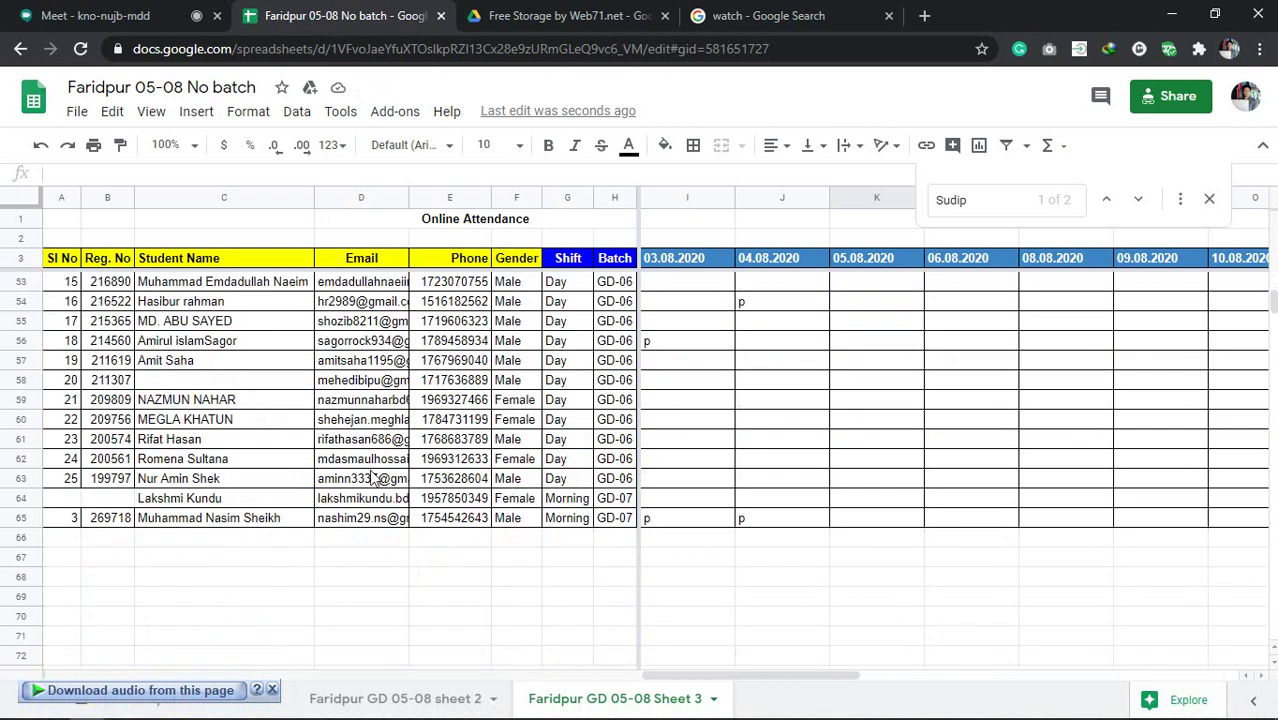
scroll(510, 432, "down", 3)
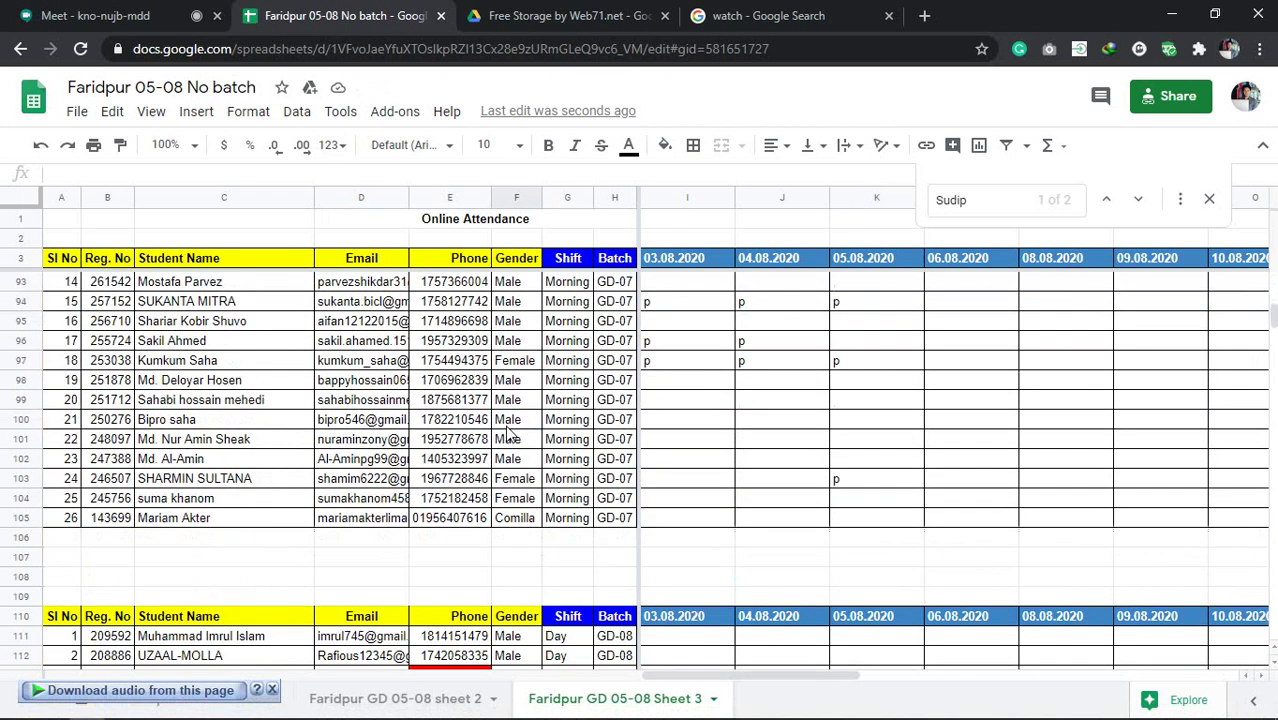
left_click(26, 478)
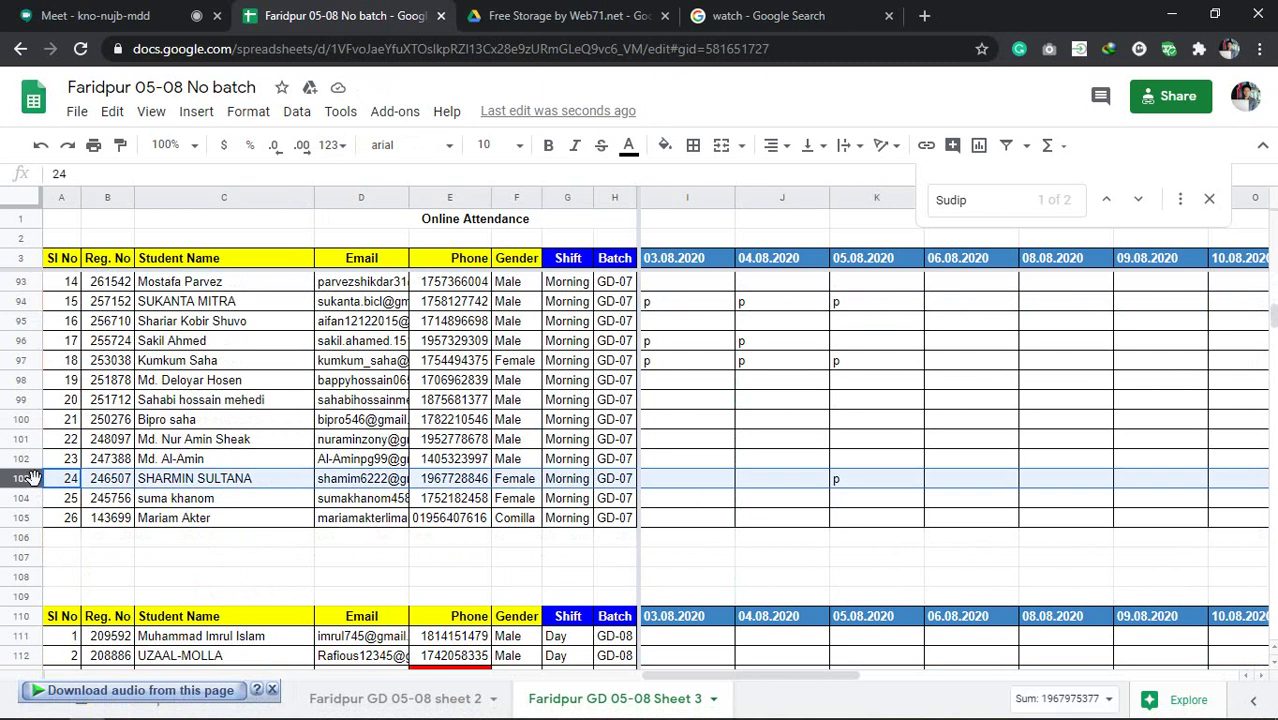
left_click(801, 486)
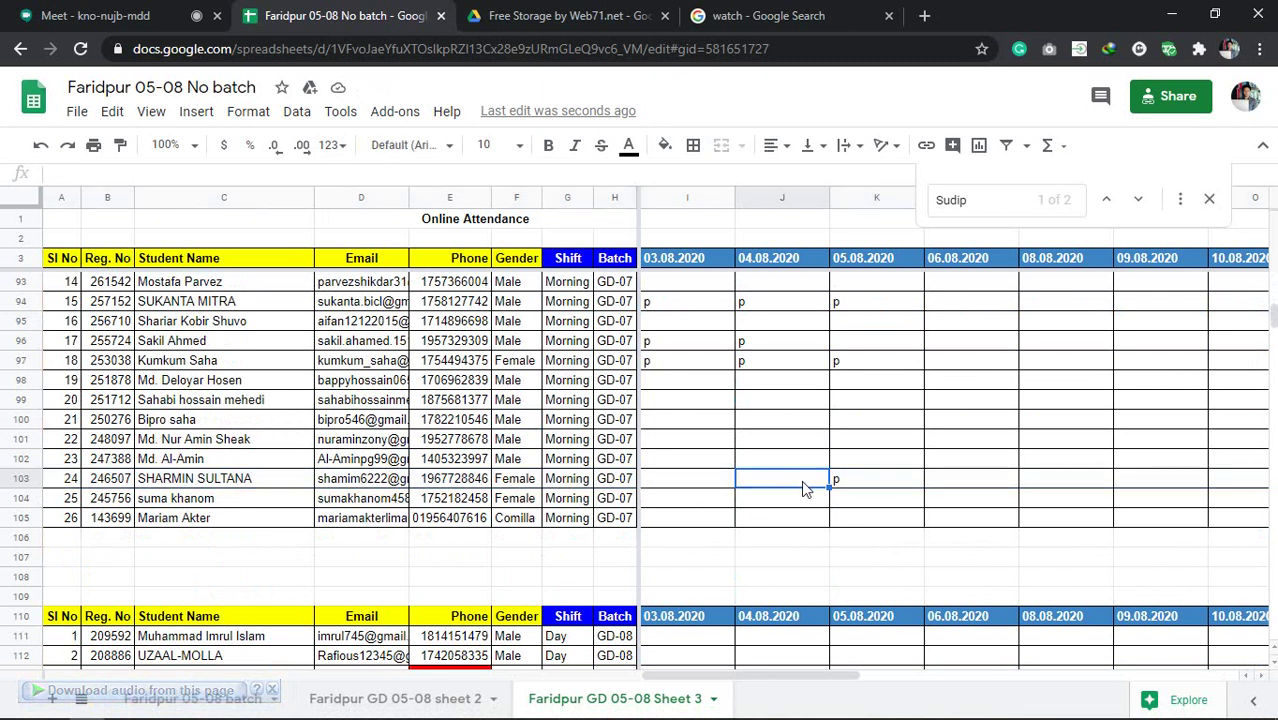
scroll(801, 486, "up", 10)
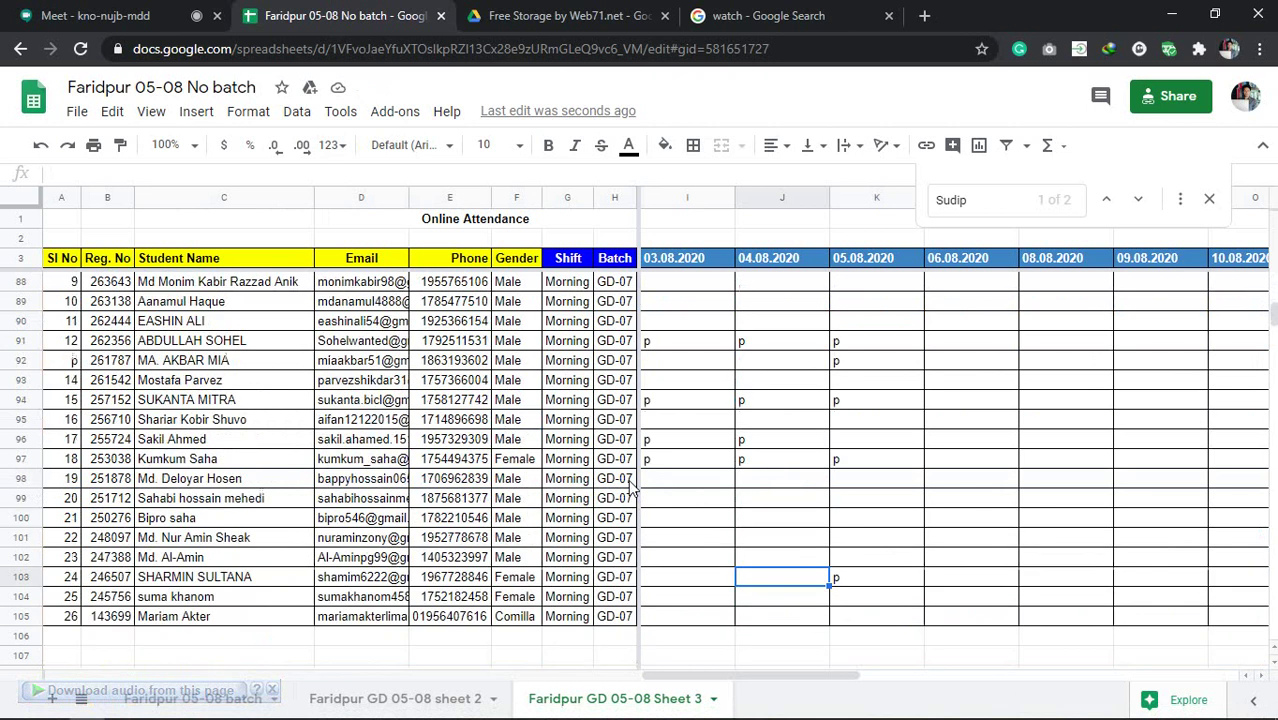
scroll(575, 476, "up", 9)
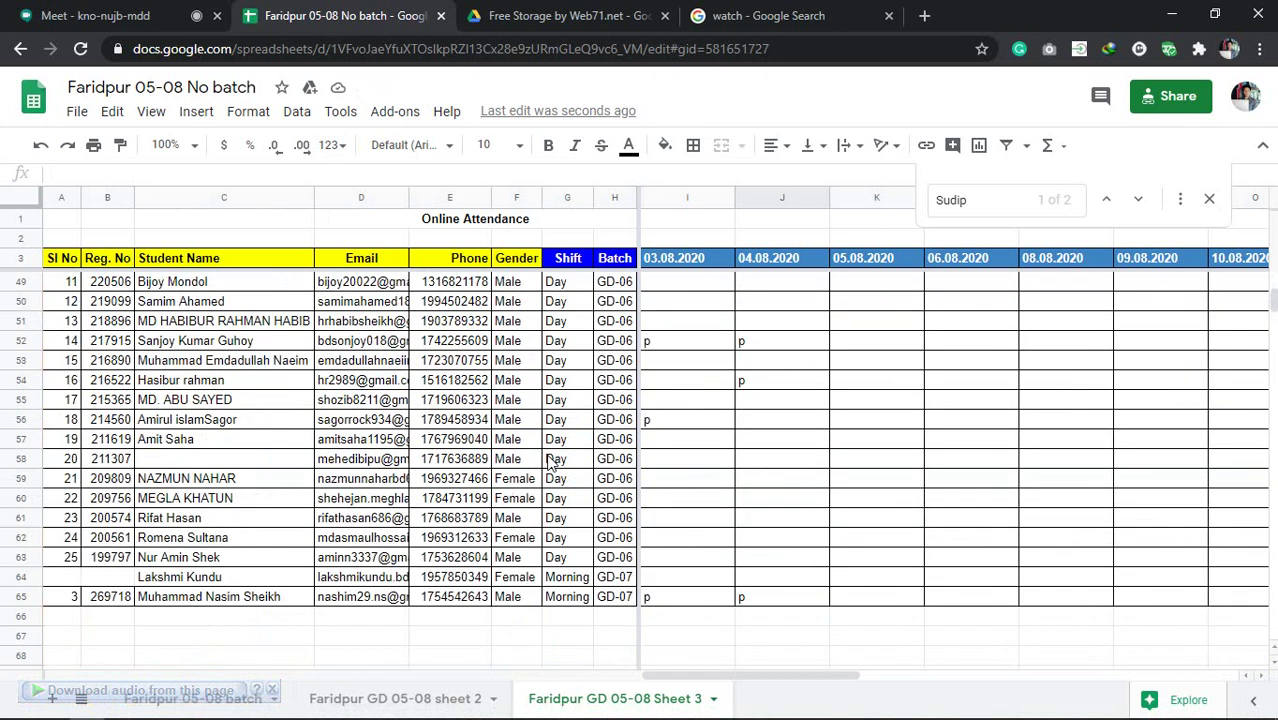
scroll(258, 468, "down", 18)
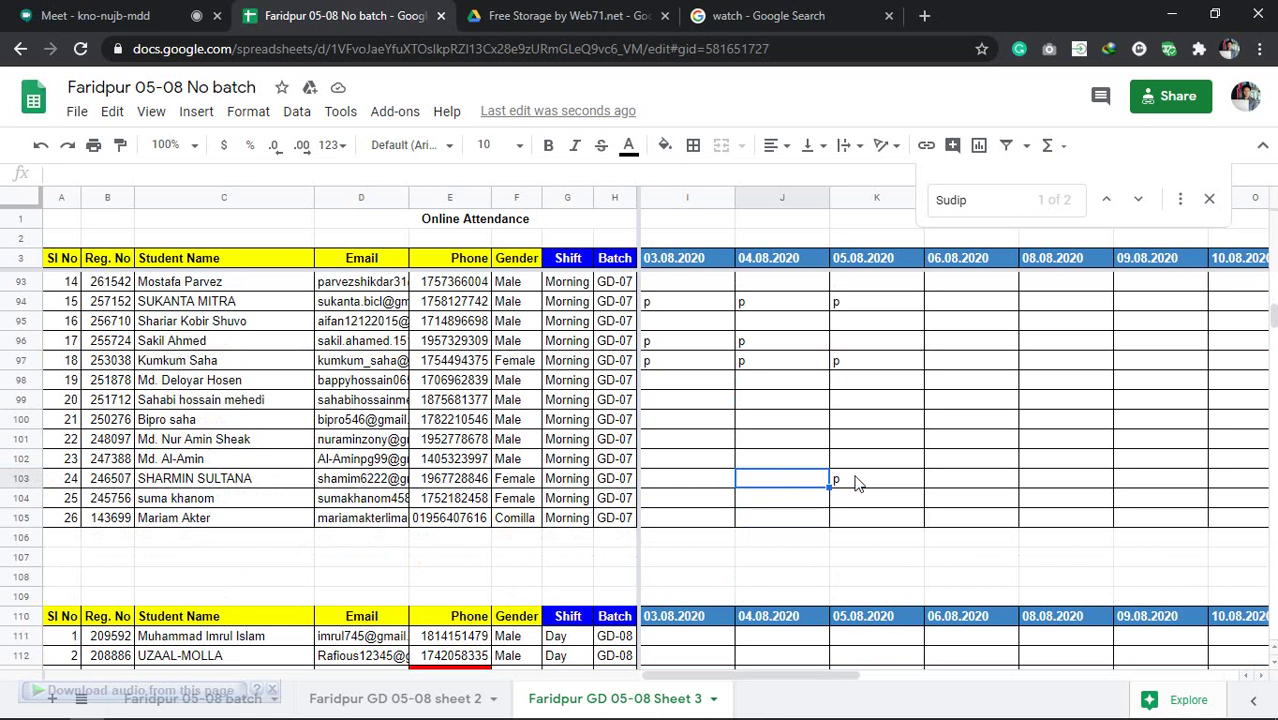
type("p")
left_click(912, 416)
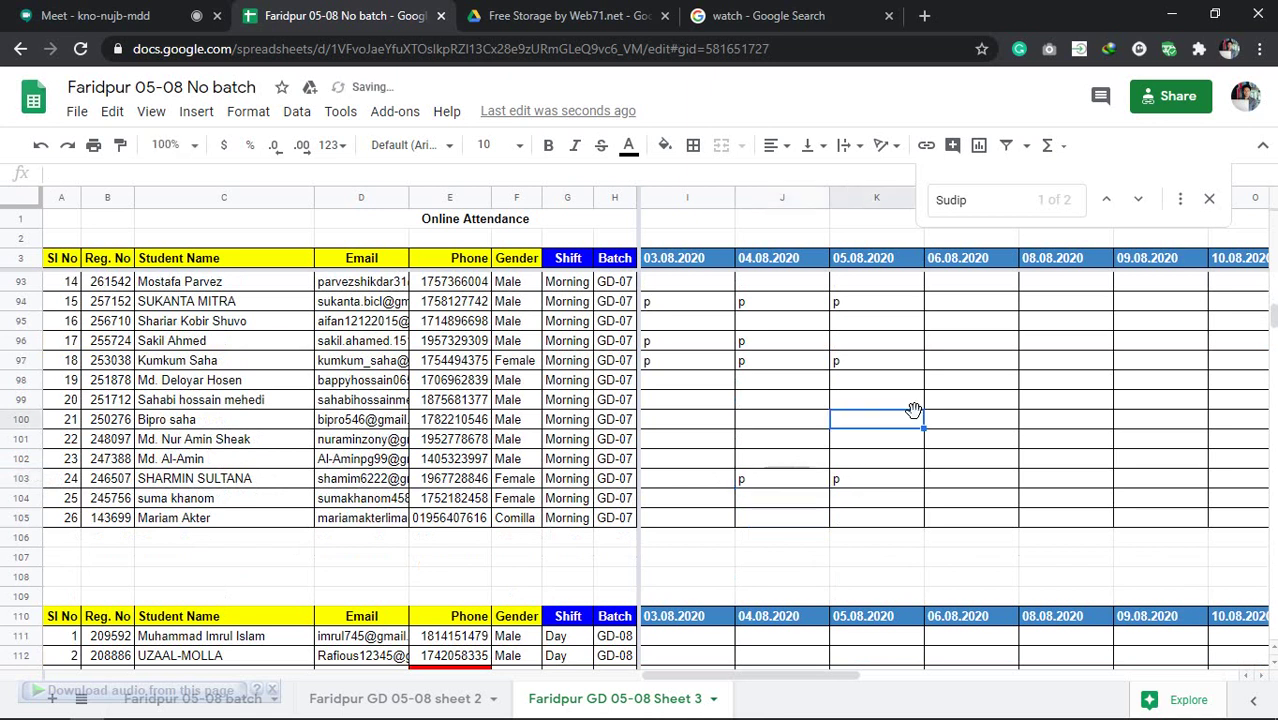
Check the student's presentation in Meet and look through the files in the Free Storage by Web71.net shared drive.
left_click(134, 10)
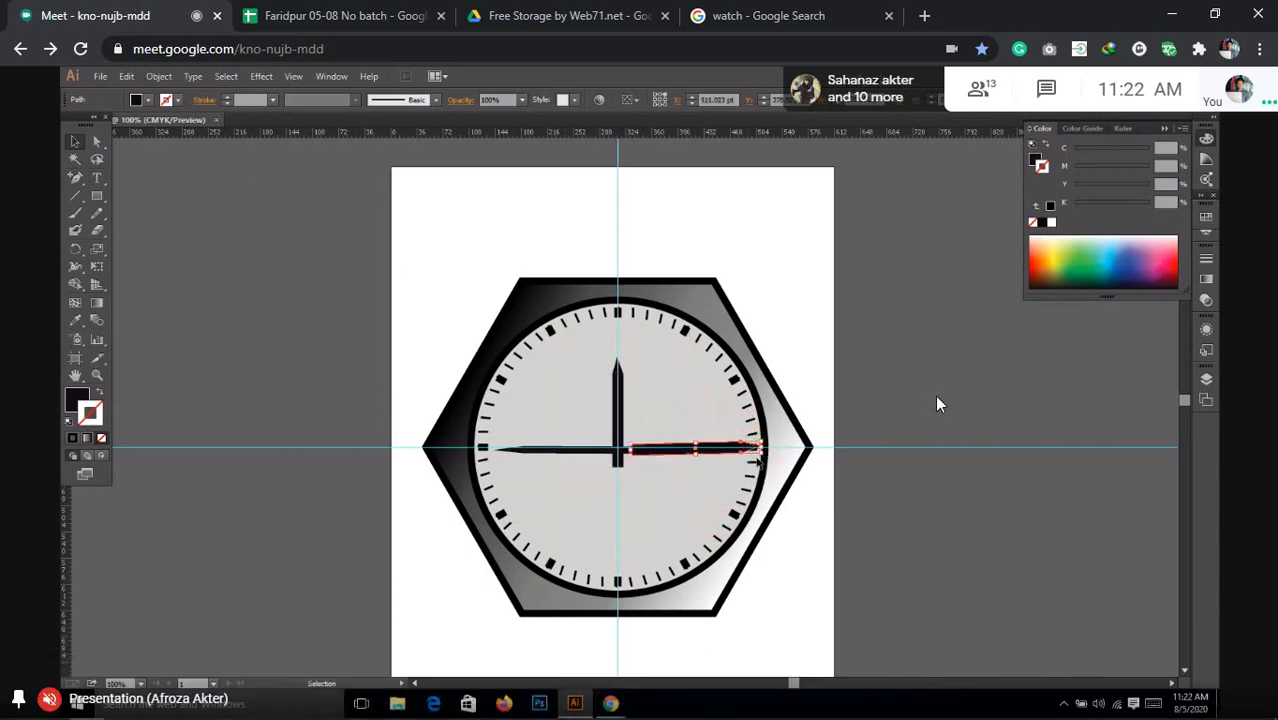
left_click(318, 10)
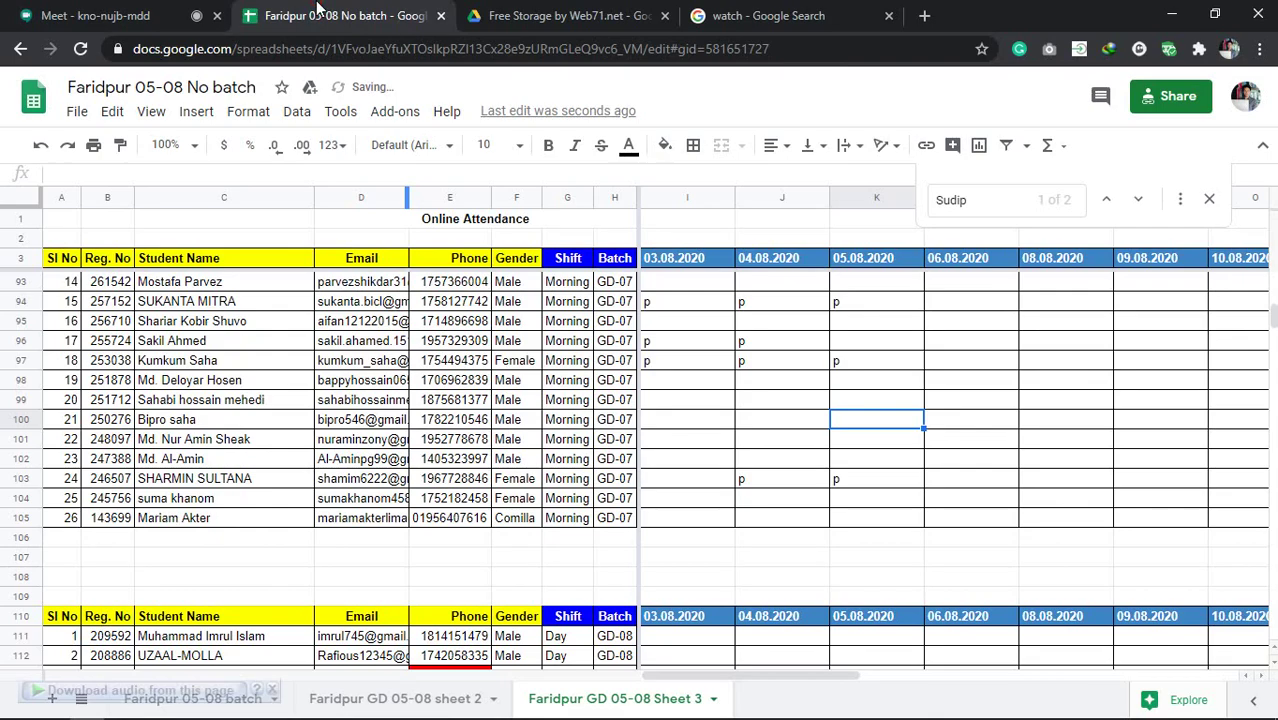
left_click(560, 14)
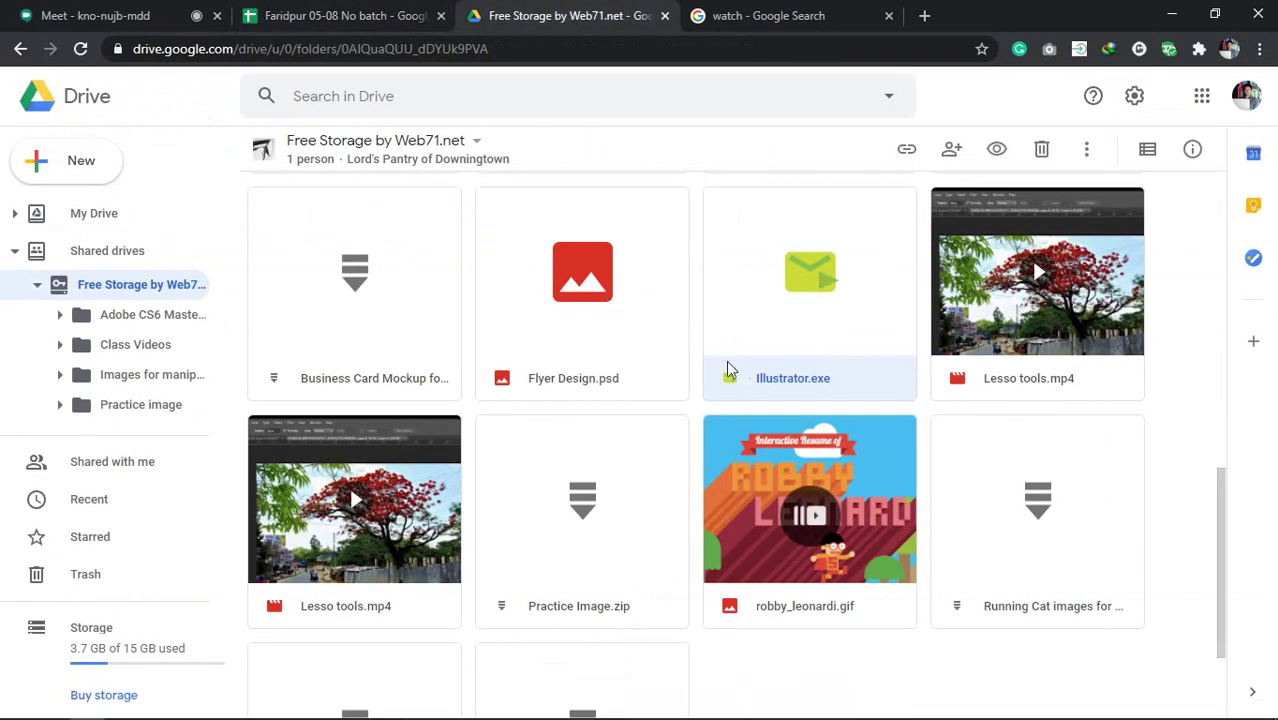
scroll(620, 343, "down", 3)
scroll(620, 343, "up", 10)
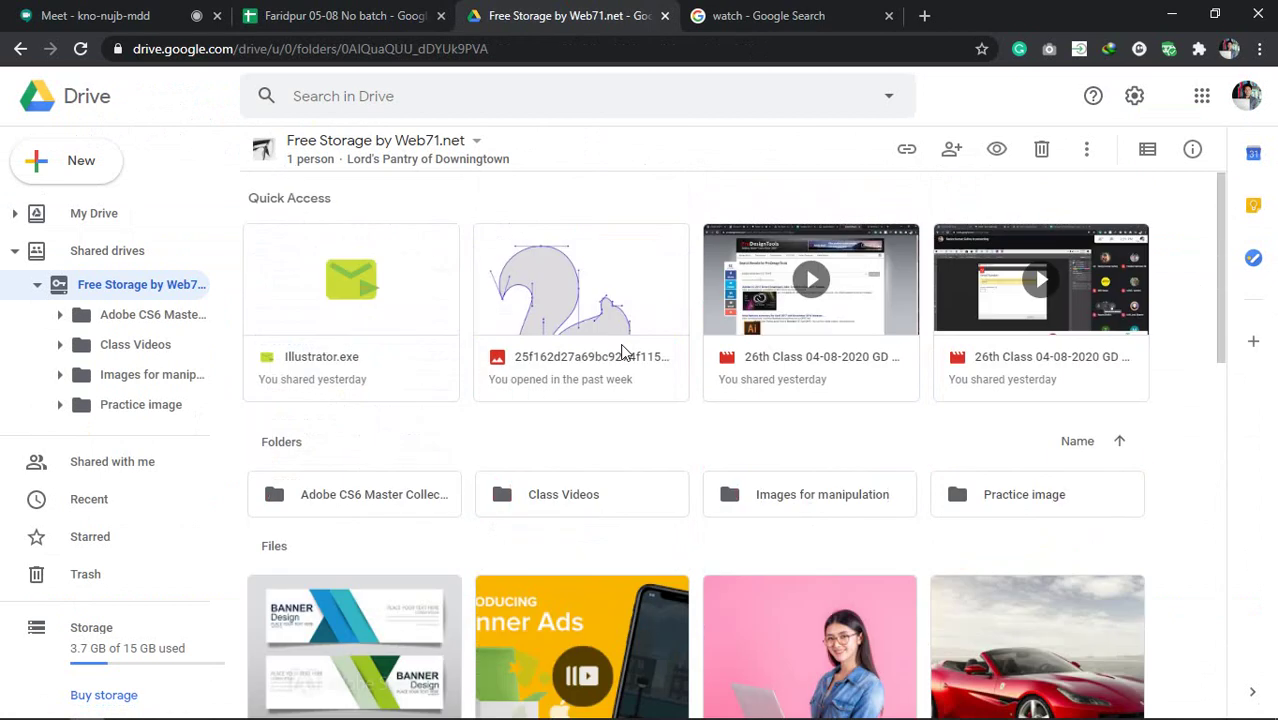
scroll(620, 343, "down", 5)
scroll(620, 338, "up", 4)
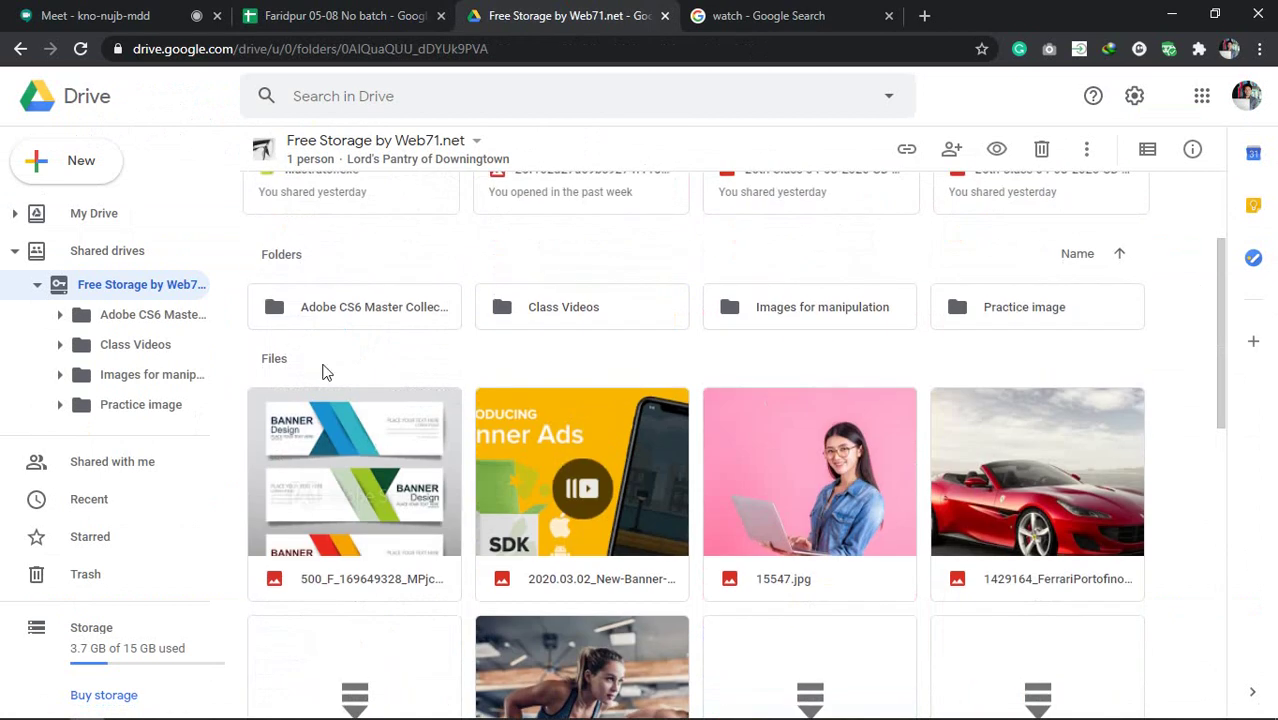
scroll(520, 390, "down", 4)
scroll(528, 380, "up", 2)
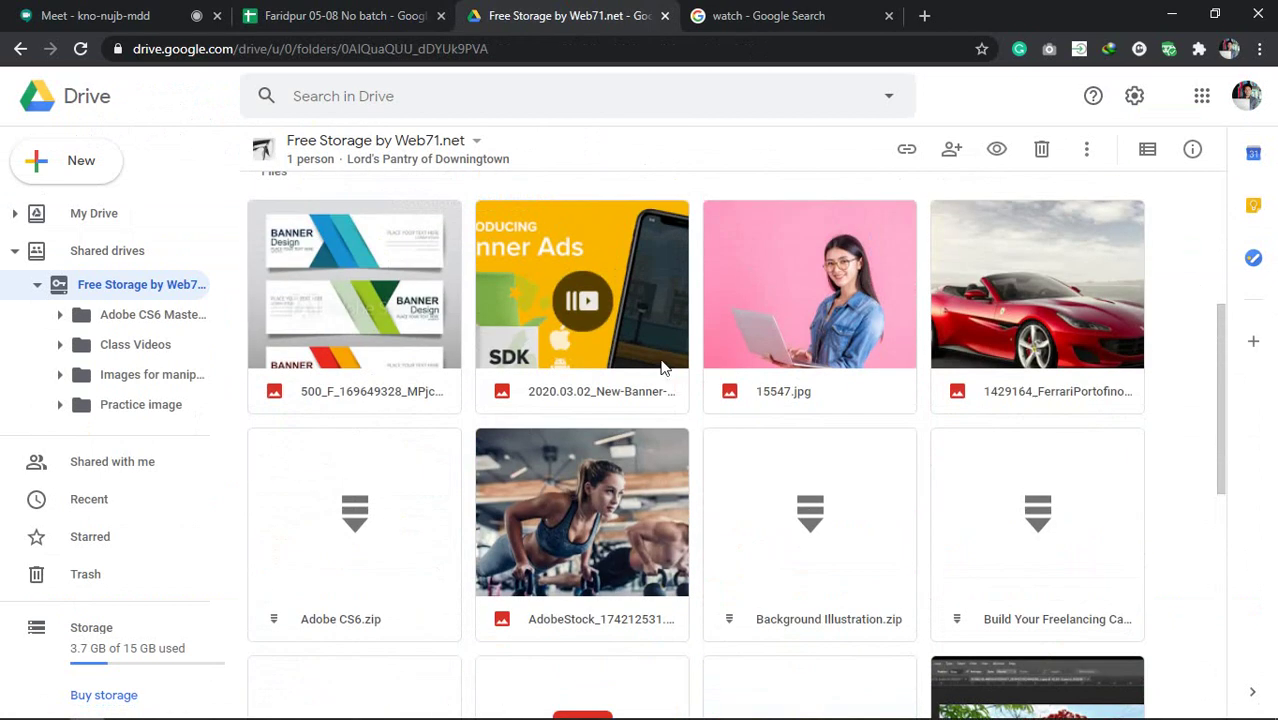
scroll(716, 365, "down", 1)
scroll(590, 350, "up", 1)
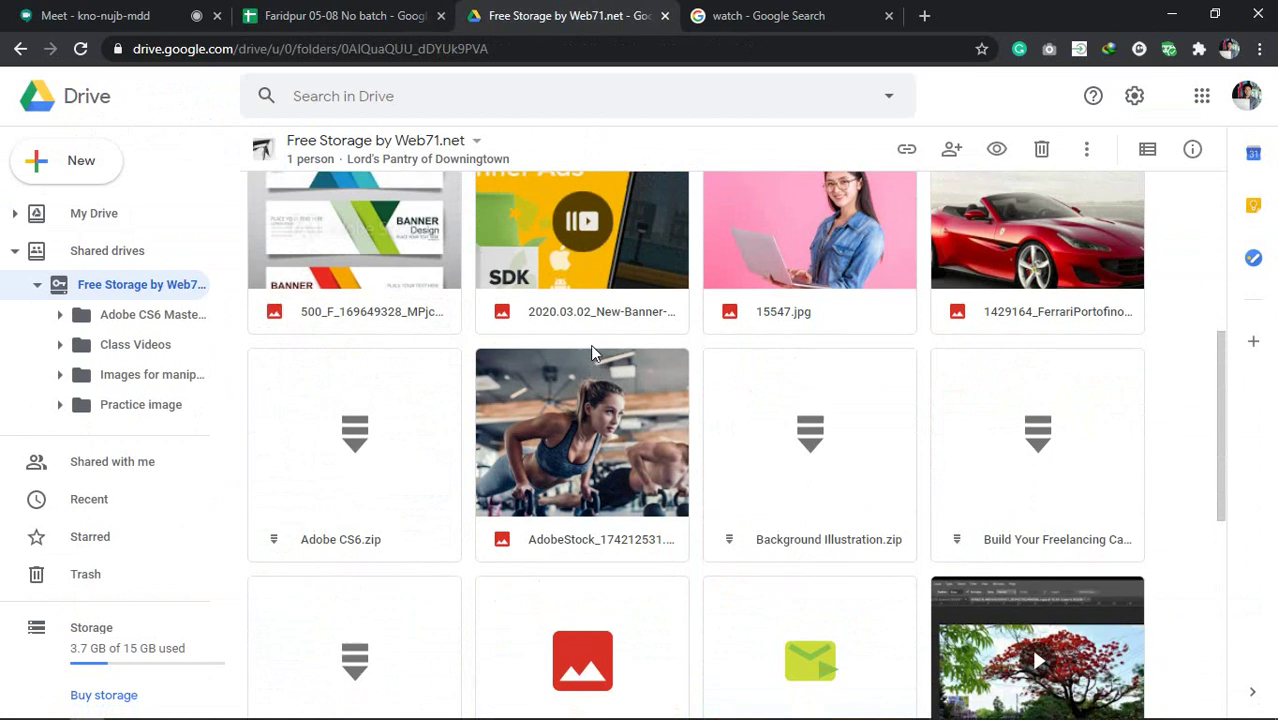
Remove the 2020.03.02_New-Banner image from the Free Storage by Web71.net shared drive.
scroll(590, 350, "up", 1)
scroll(590, 350, "down", 2)
scroll(590, 350, "up", 3)
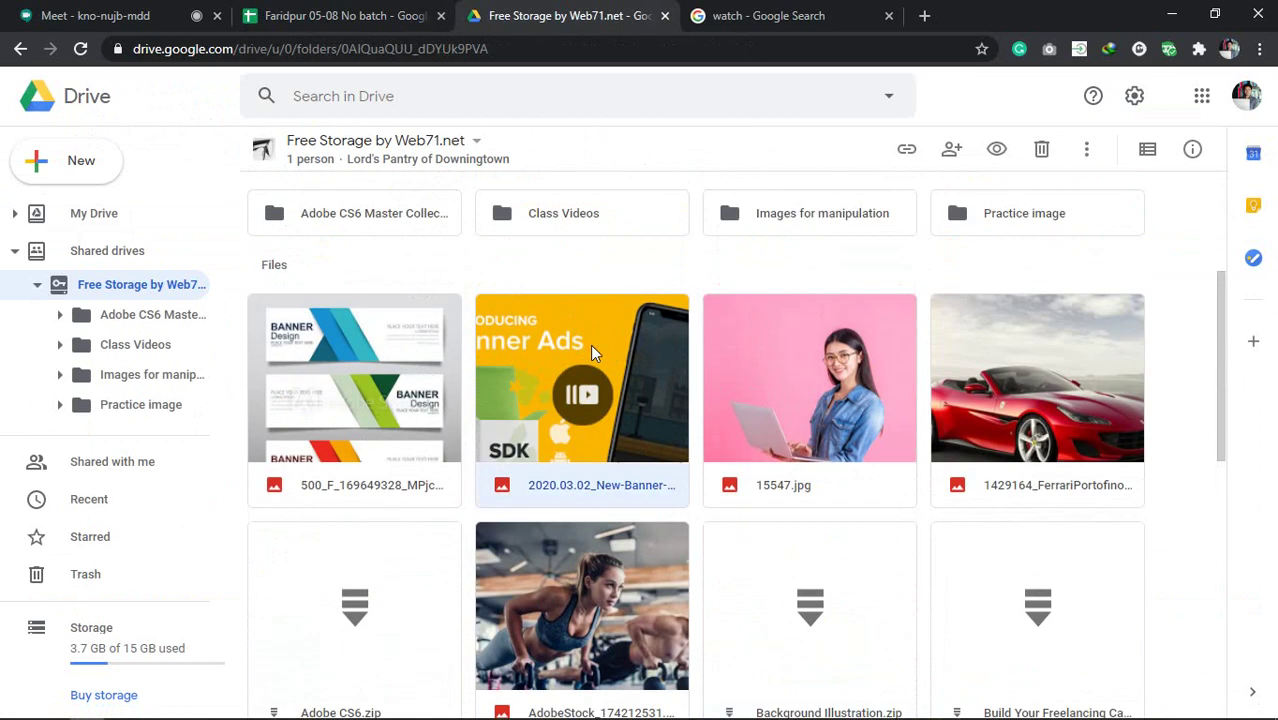
left_click(1041, 150)
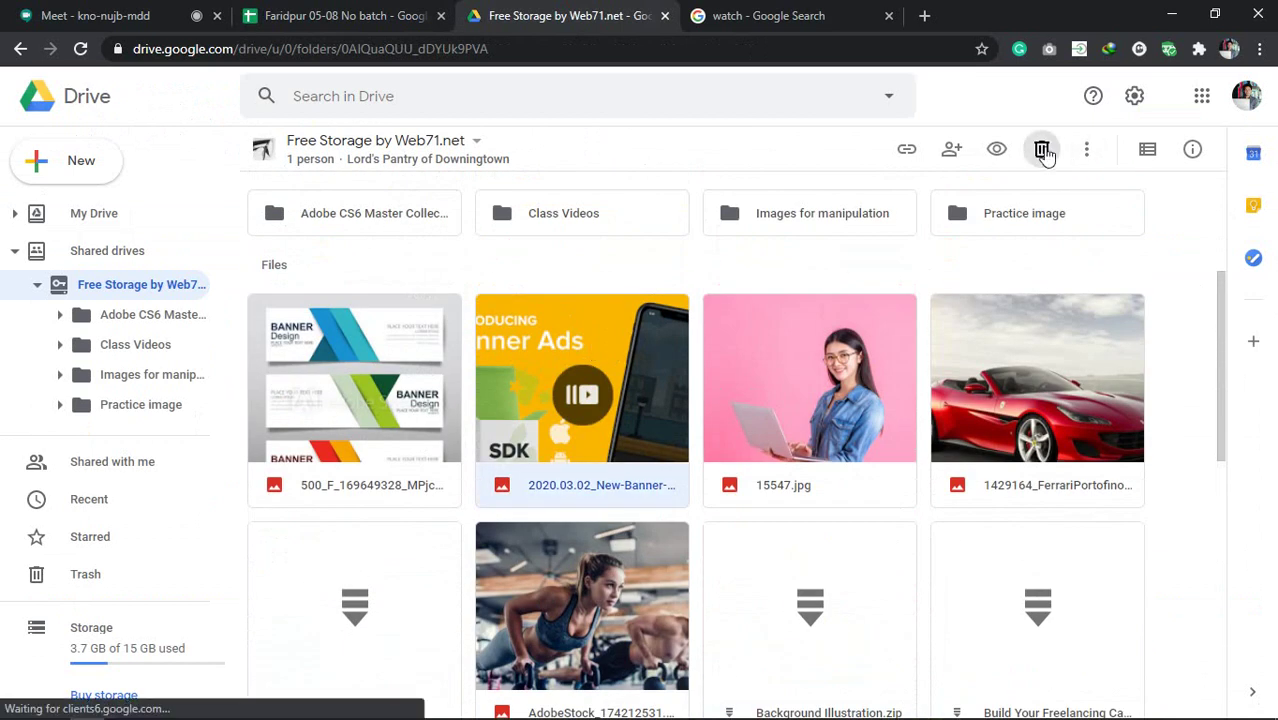
left_click(812, 434)
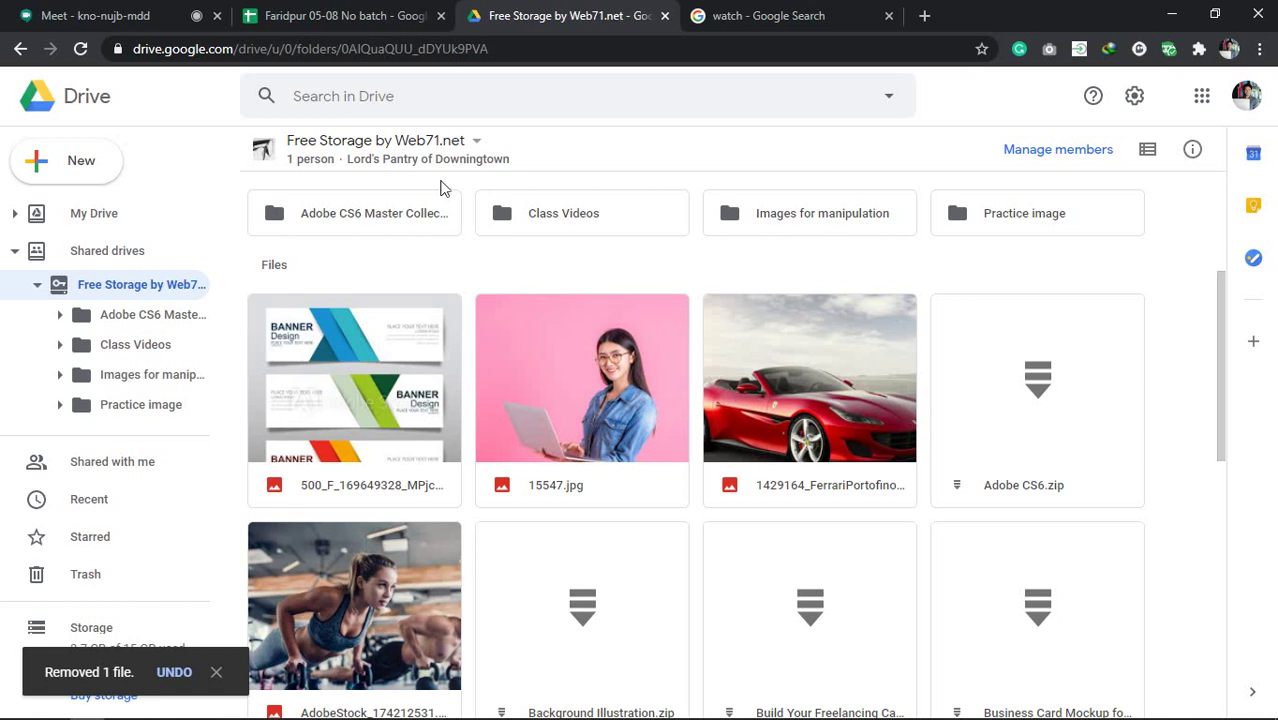
Check the student's watch presentation in Meet against the watch image search results, and look at the shared drive again.
left_click(90, 14)
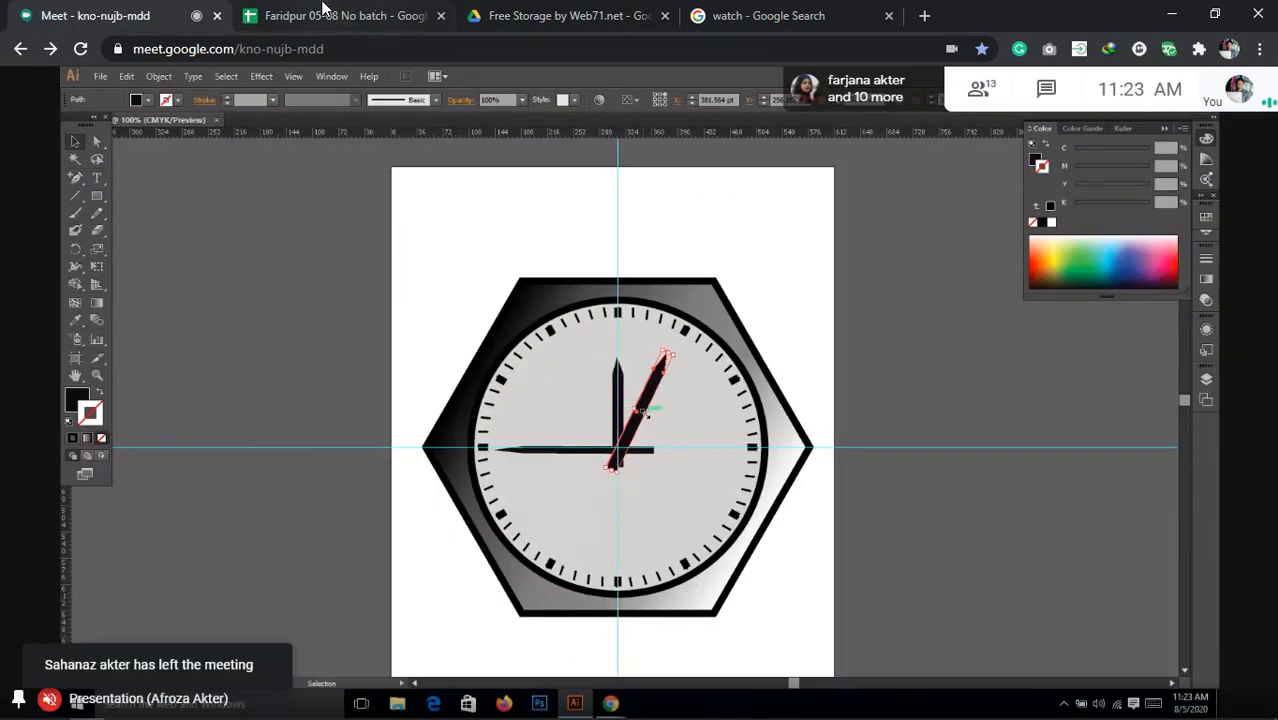
left_click(322, 14)
left_click(584, 14)
left_click(759, 12)
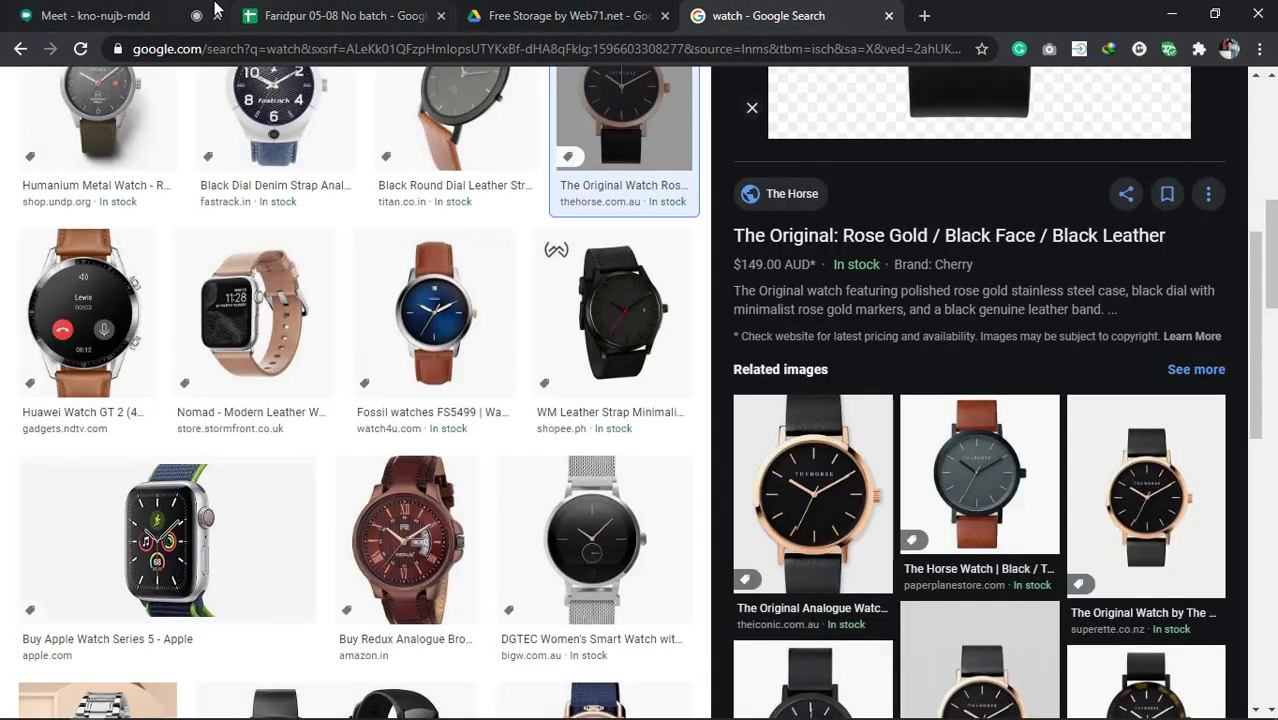
left_click(105, 14)
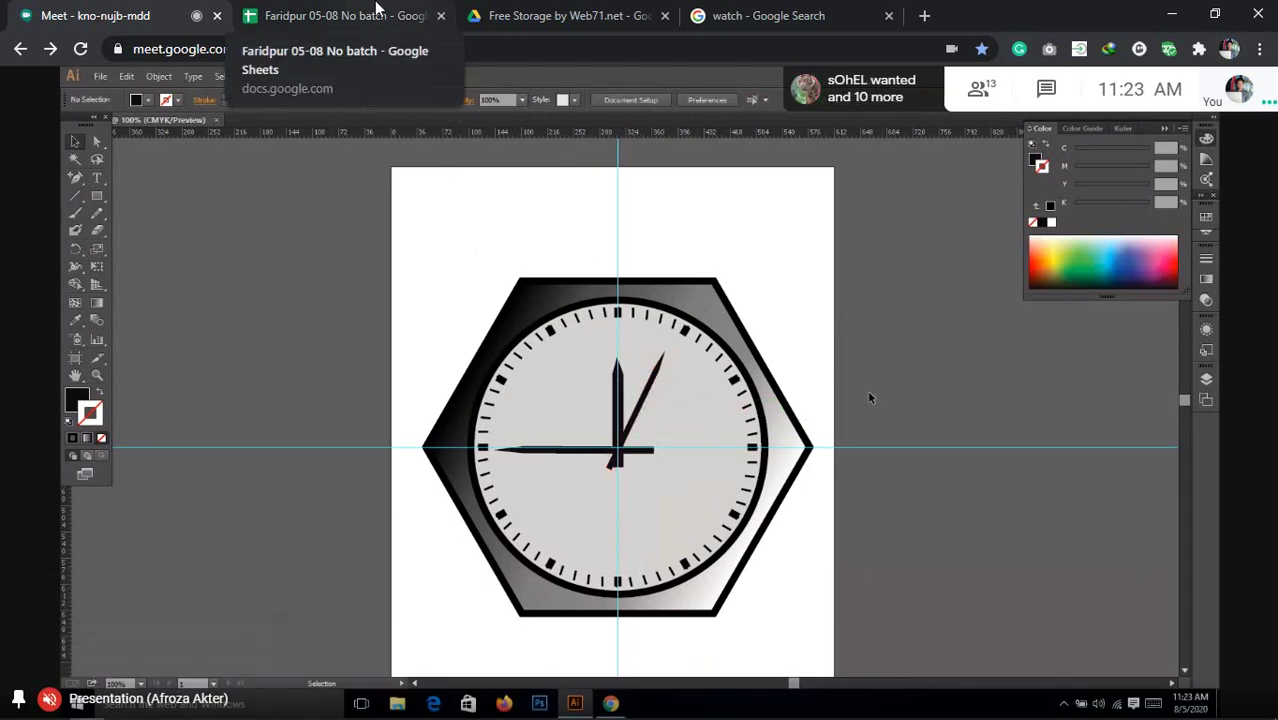
left_click(553, 14)
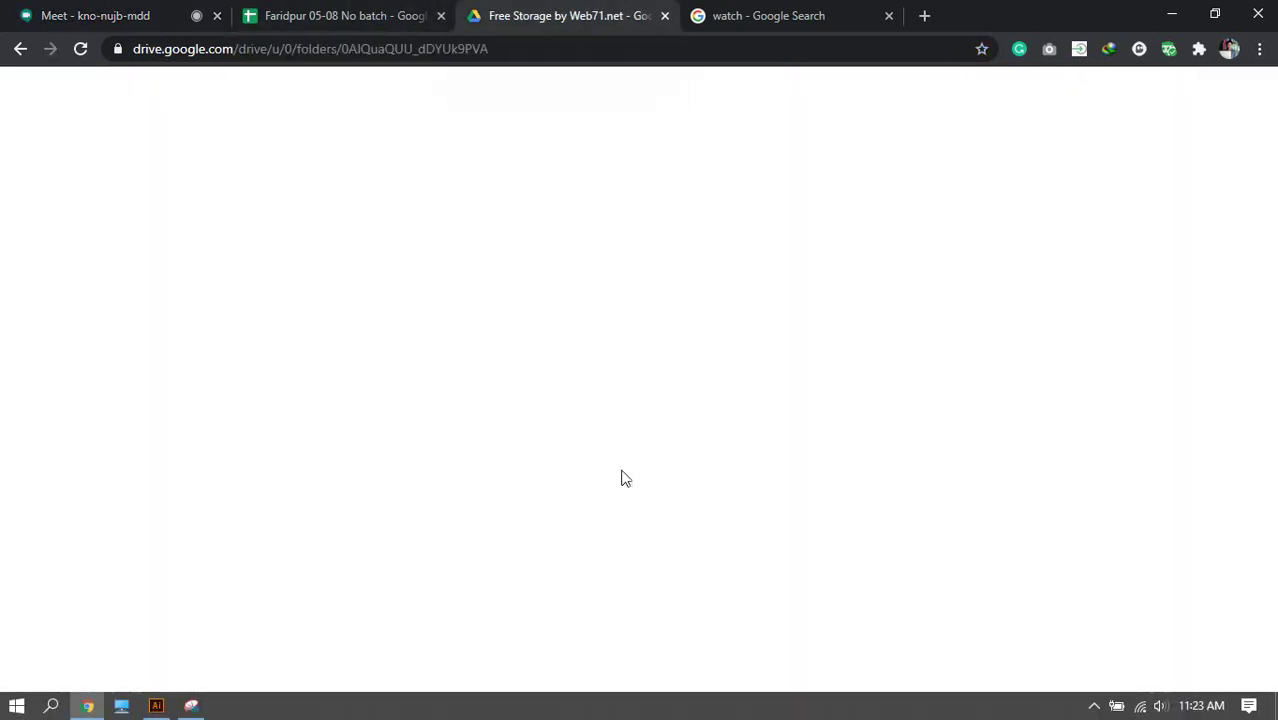
left_click(110, 12)
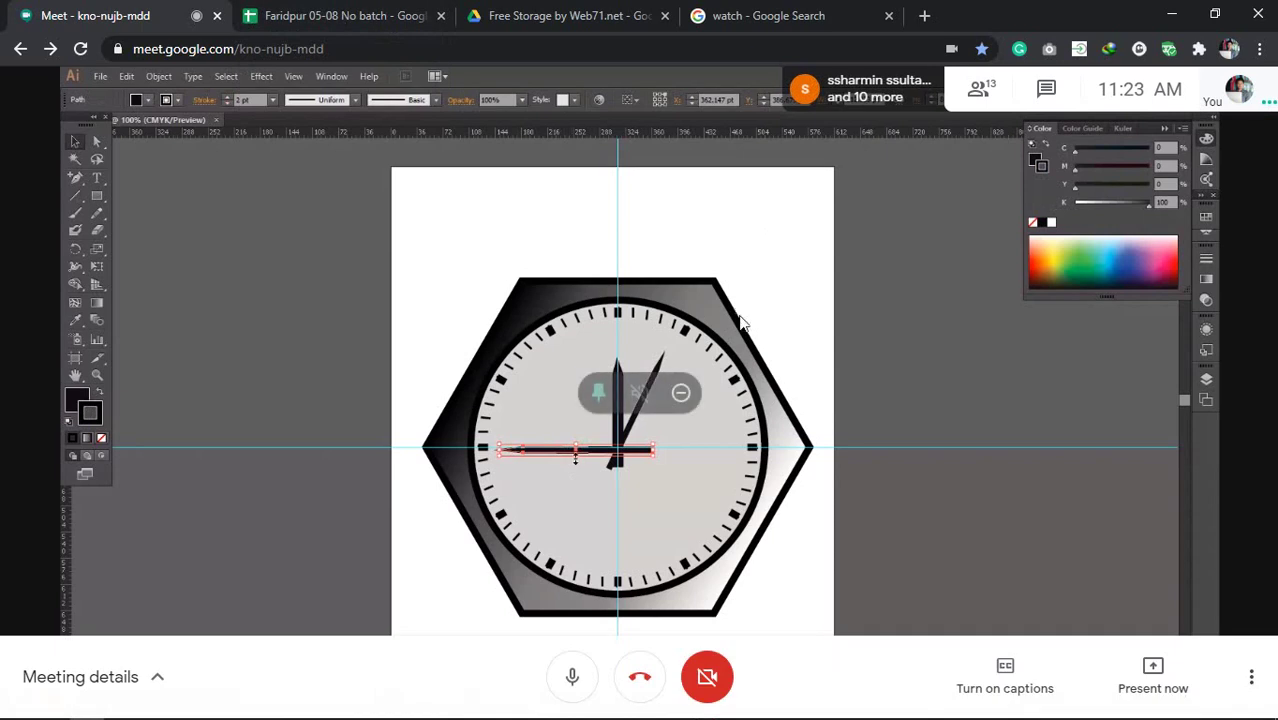
Show the list of people in the Meet call and read through the participants.
left_click(980, 89)
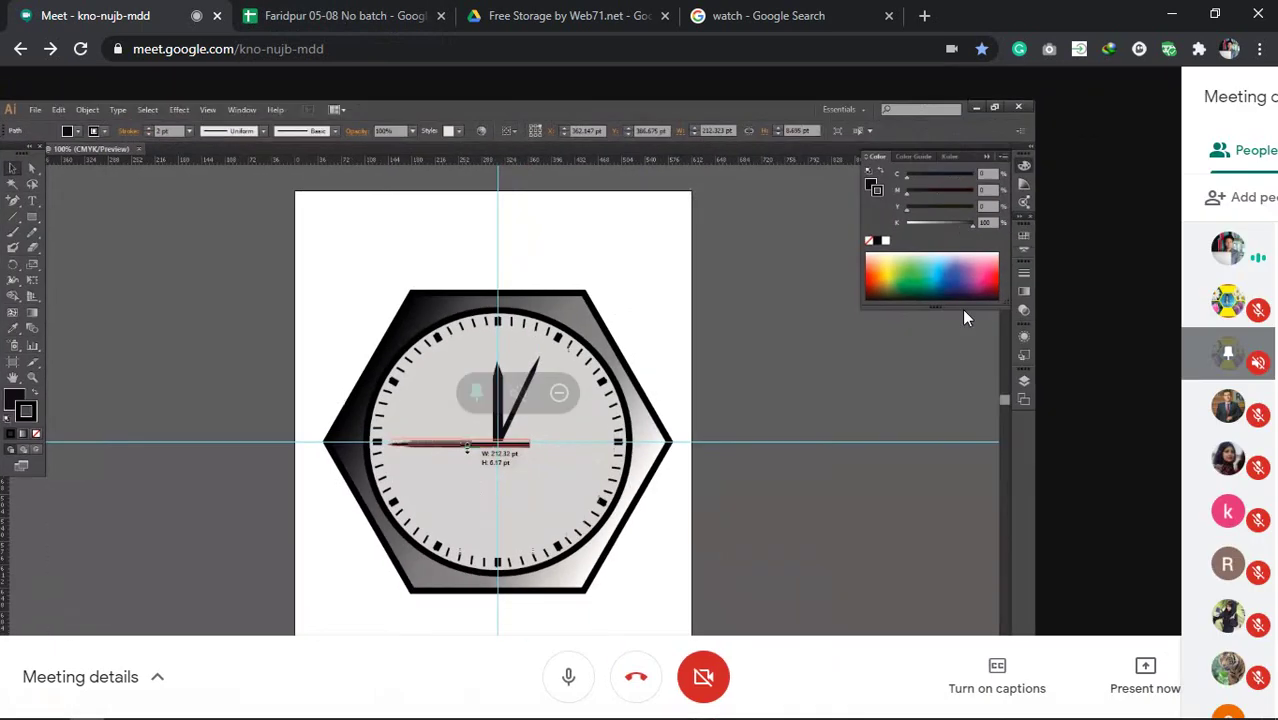
scroll(1168, 424, "down", 4)
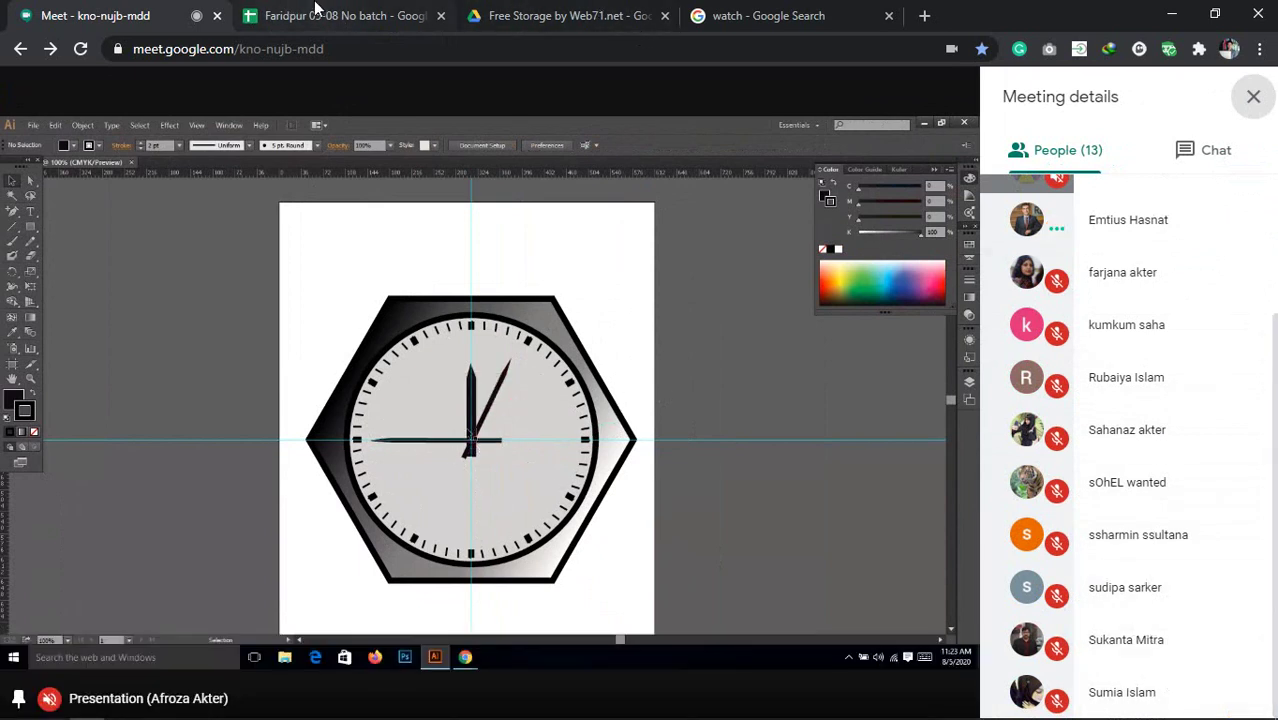
left_click(570, 15)
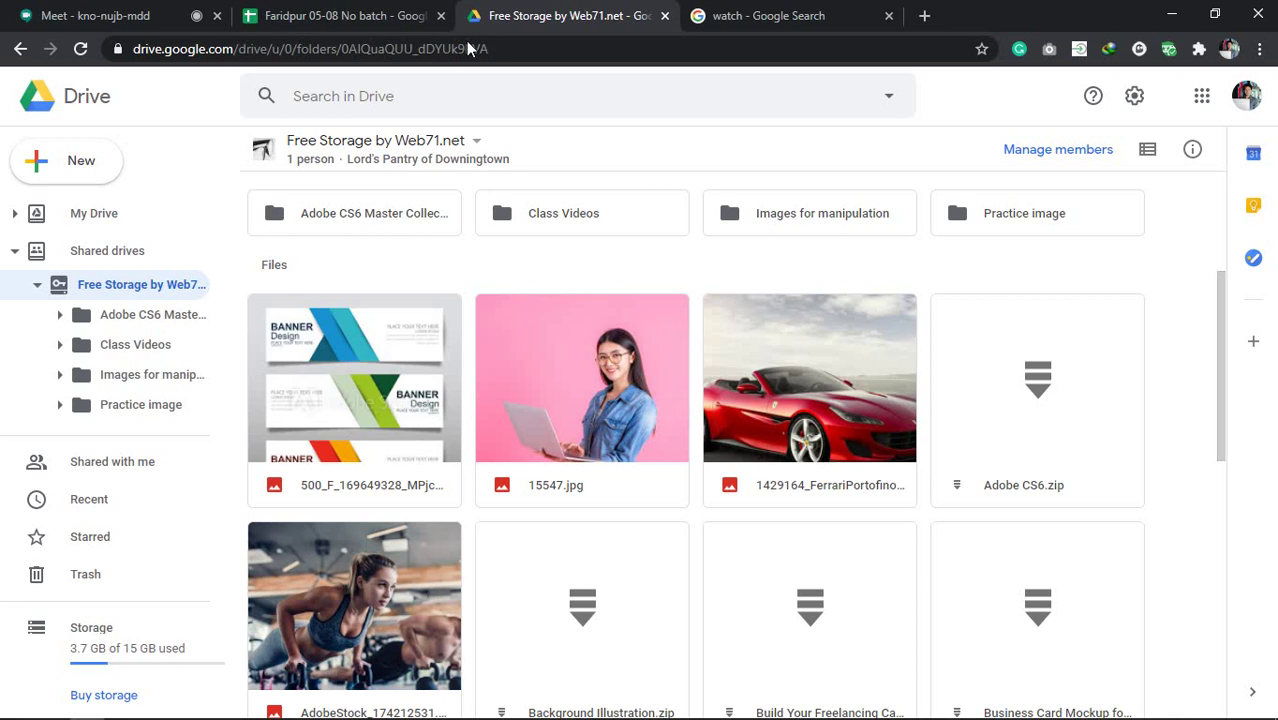
left_click(95, 15)
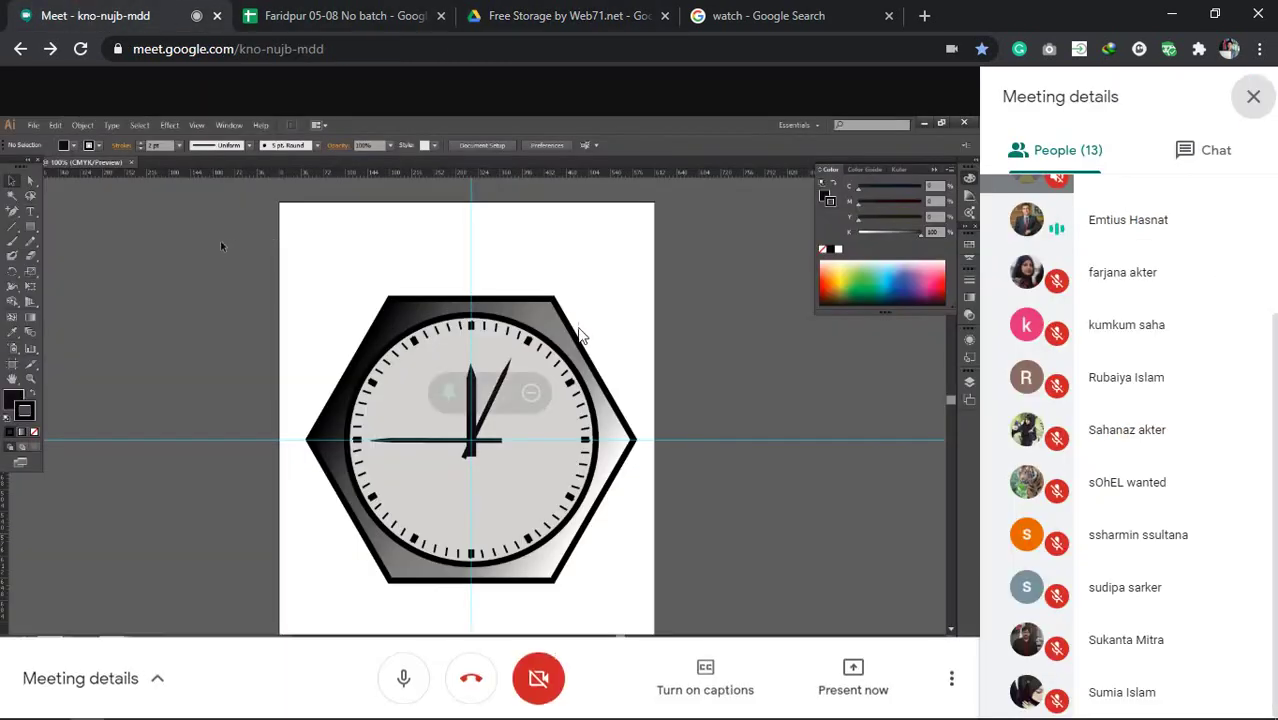
scroll(1078, 380, "up", 3)
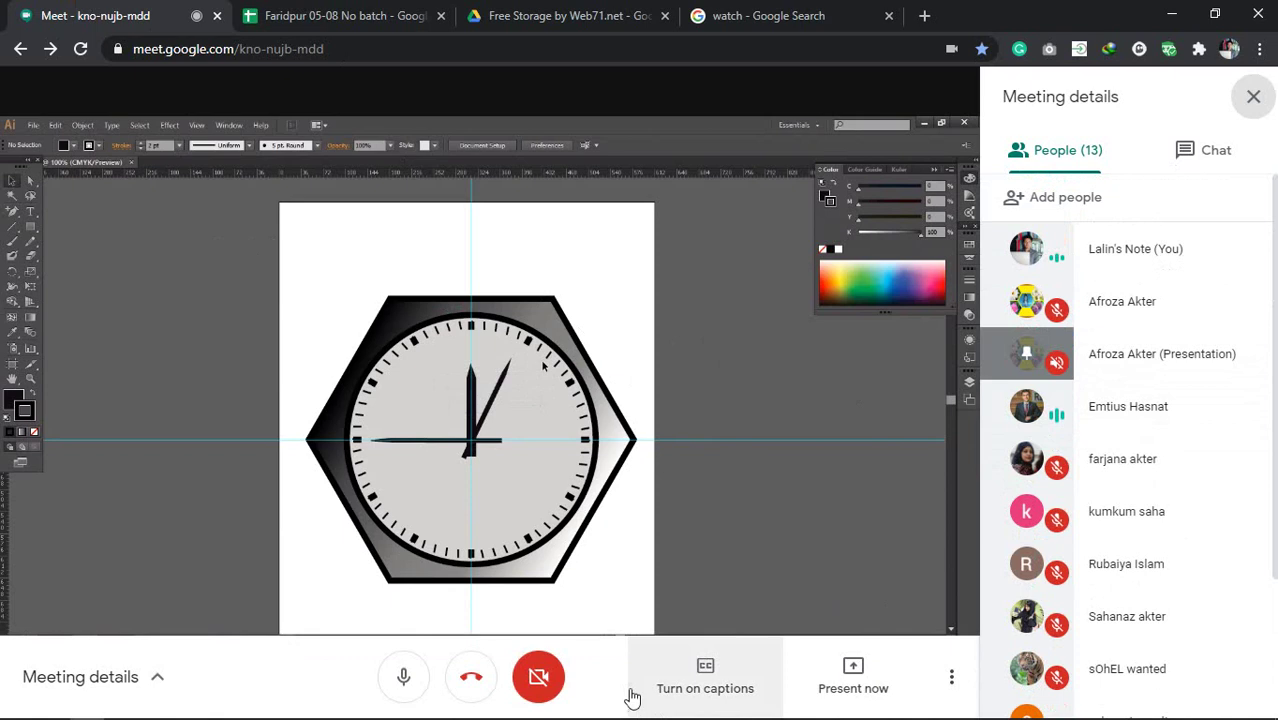
Compare the GD-07 attendance marks for 05.08.2020 in the Faridpur sheet with the Meet participant list.
left_click(316, 12)
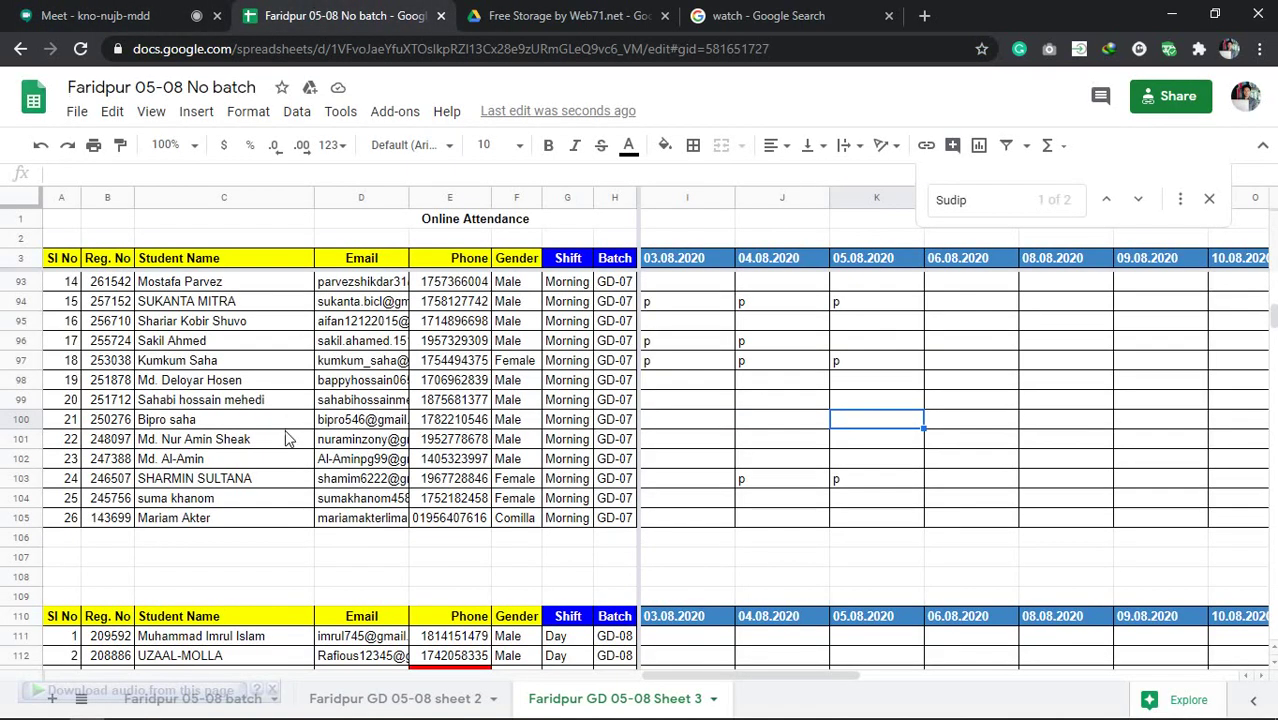
scroll(283, 432, "down", 2)
scroll(288, 425, "up", 8)
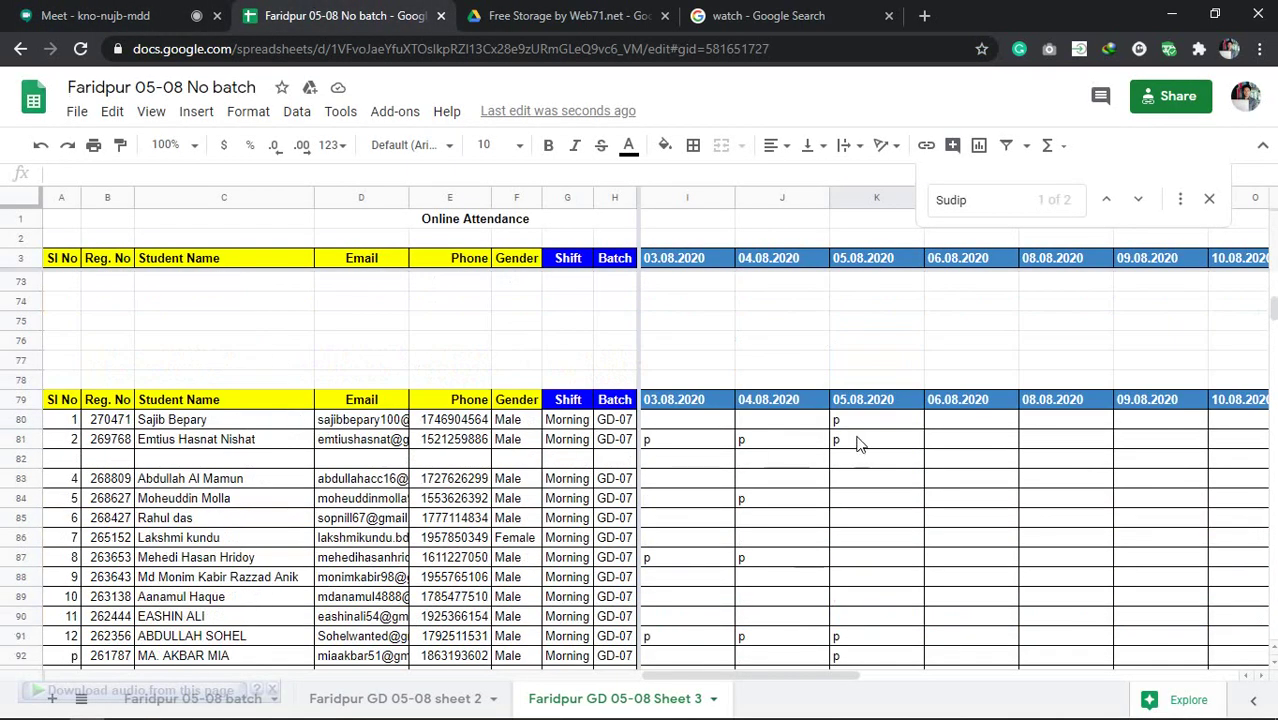
key("ctrl+1")
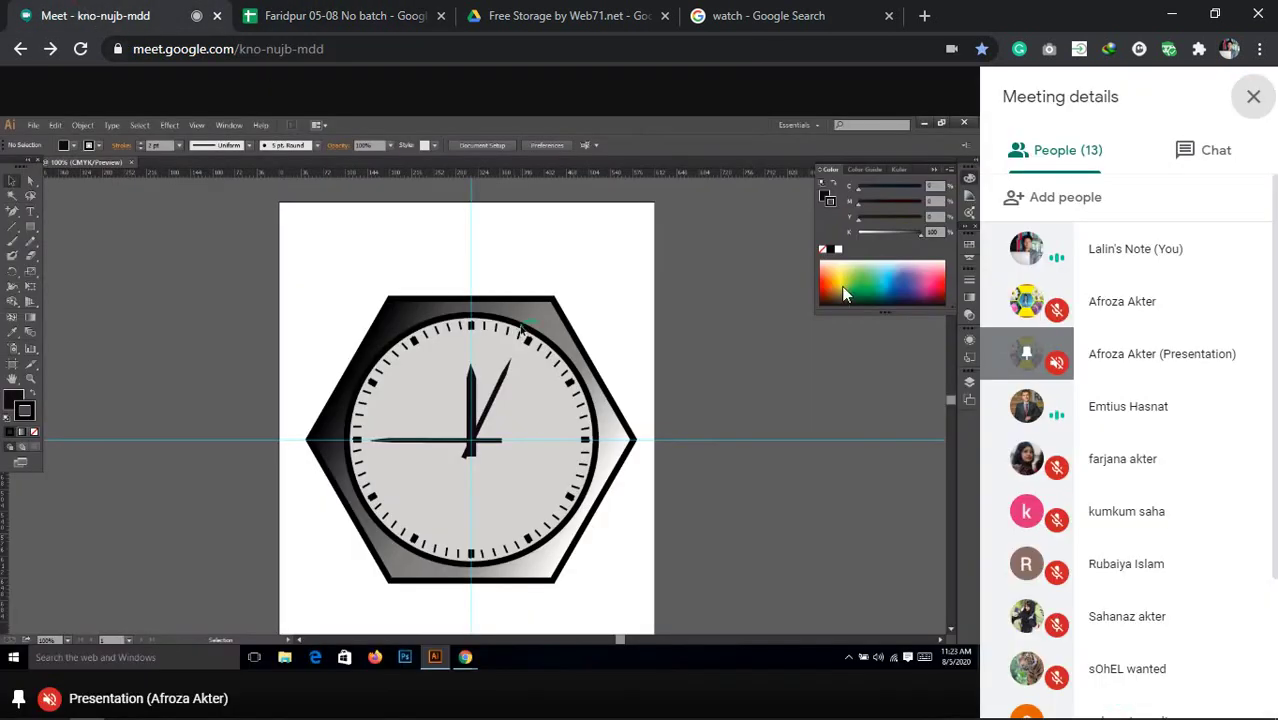
scroll(1133, 487, "down", 2)
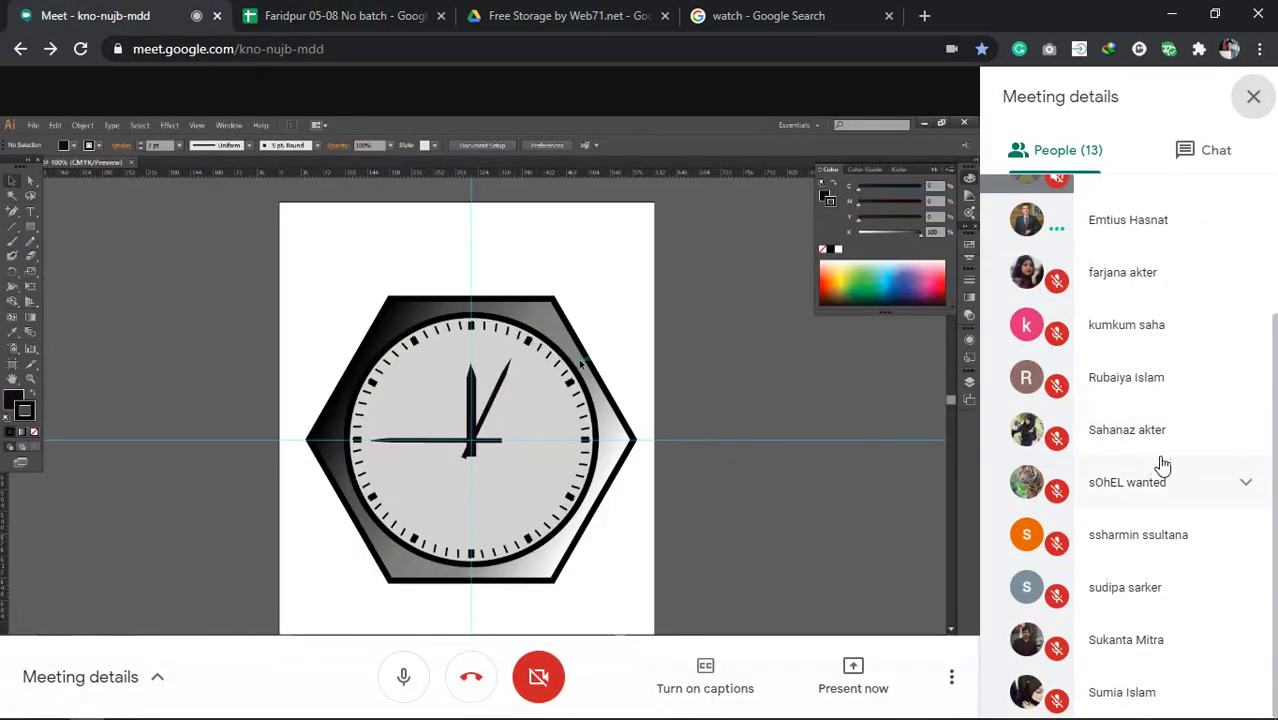
scroll(1165, 452, "up", 2)
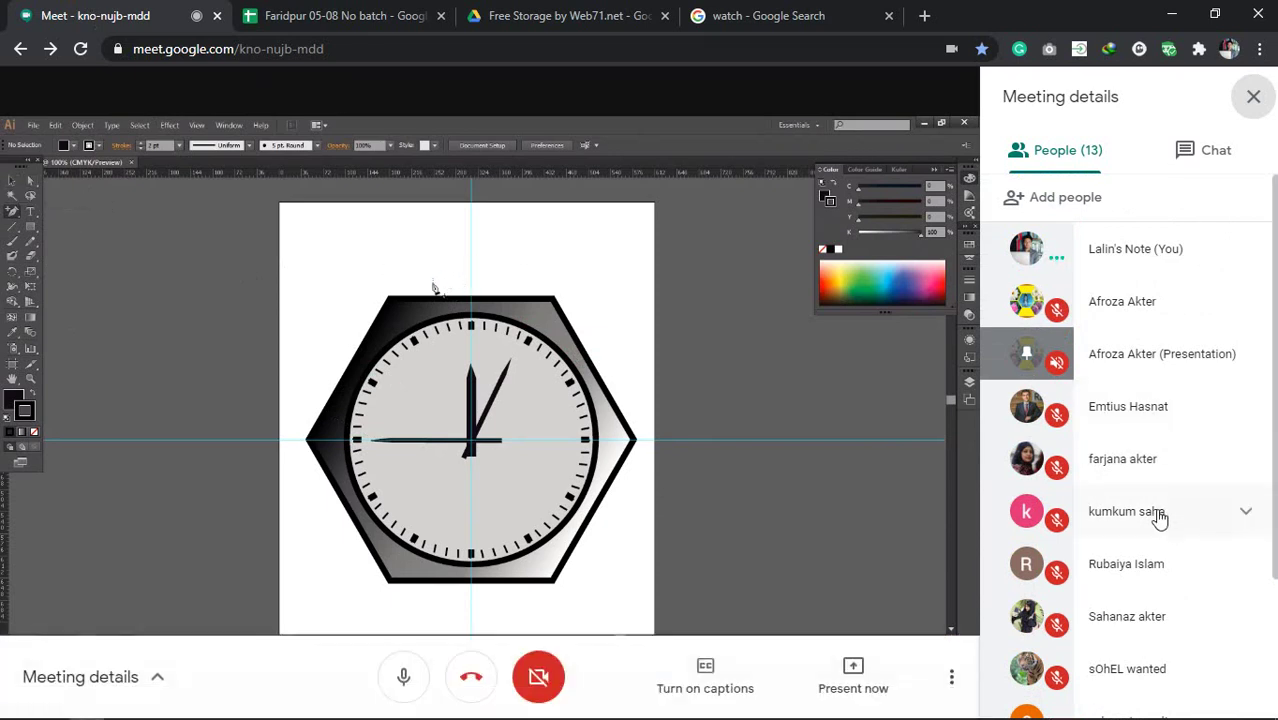
scroll(1160, 515, "down", 2)
scroll(1145, 513, "up", 2)
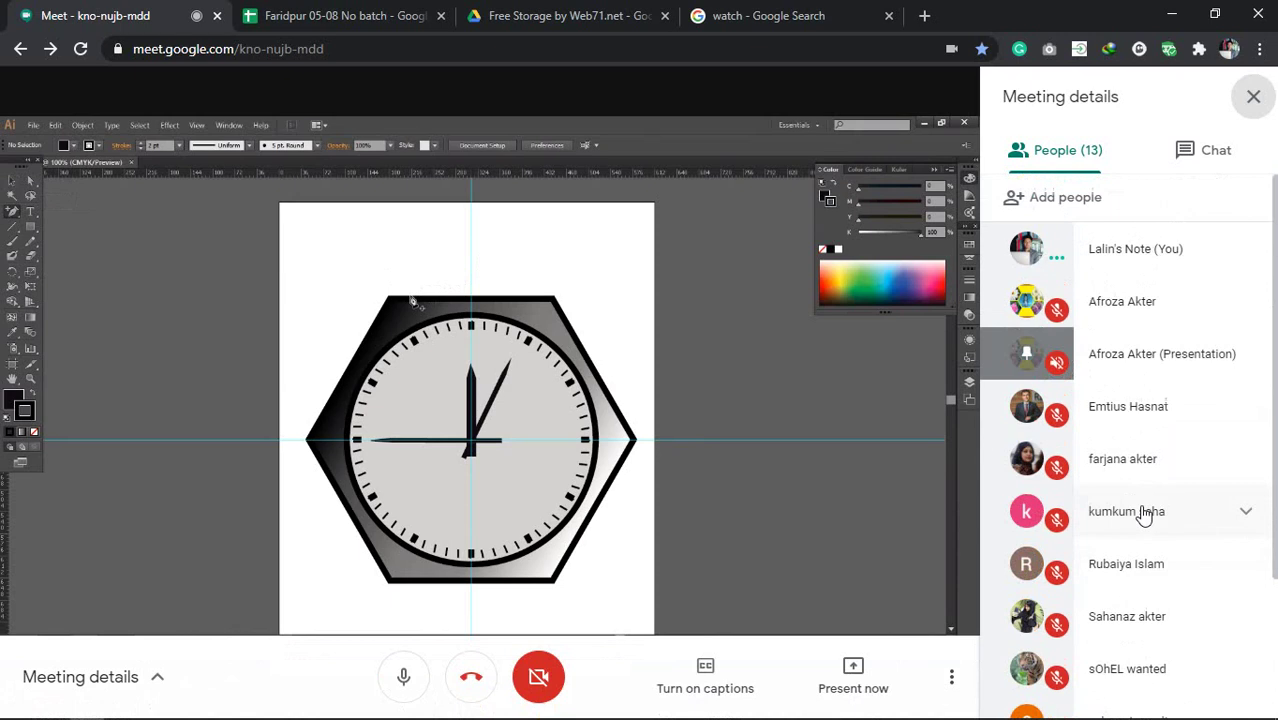
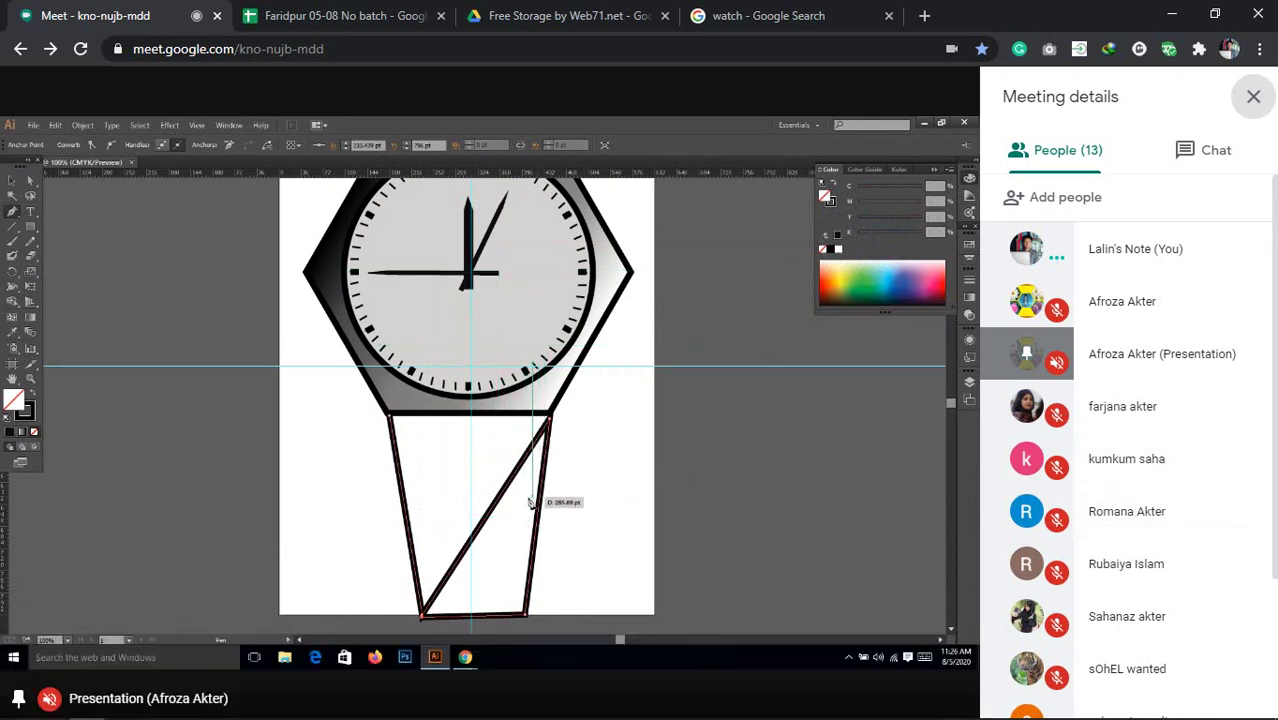
Close the meeting details and unpin the student's presentation to show all participants.
left_click(1251, 96)
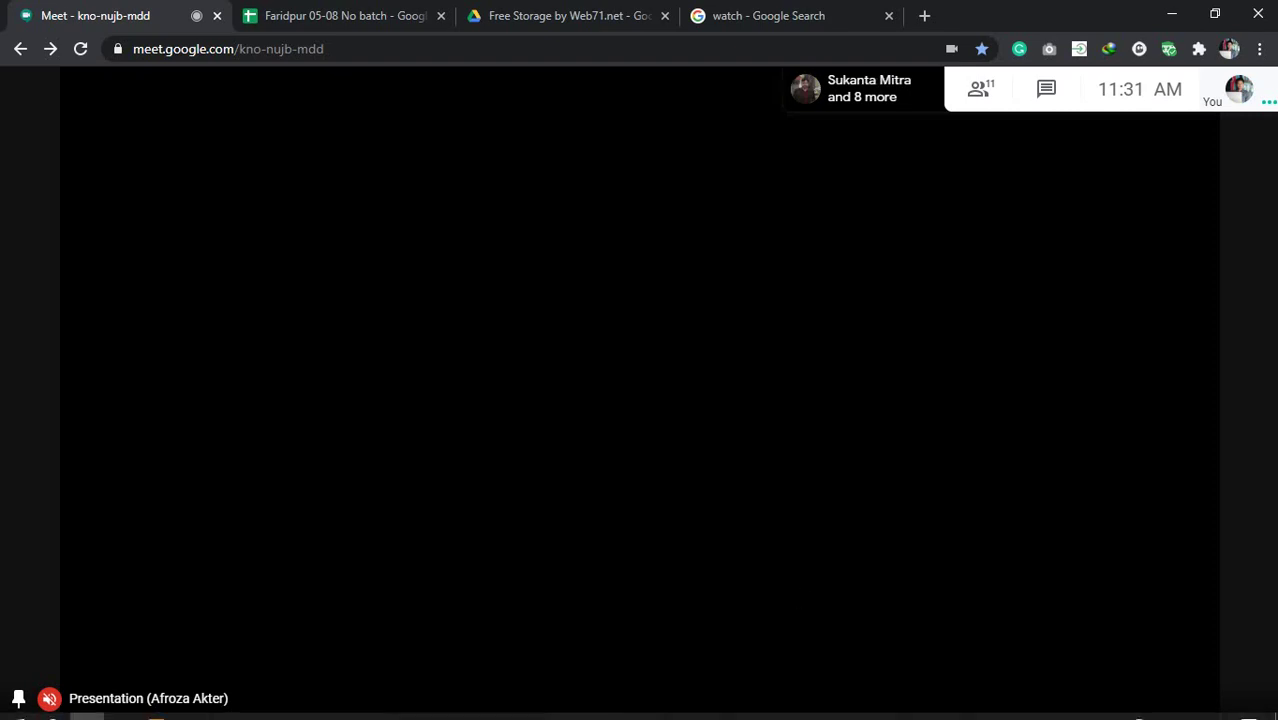
left_click(391, 20)
left_click(116, 8)
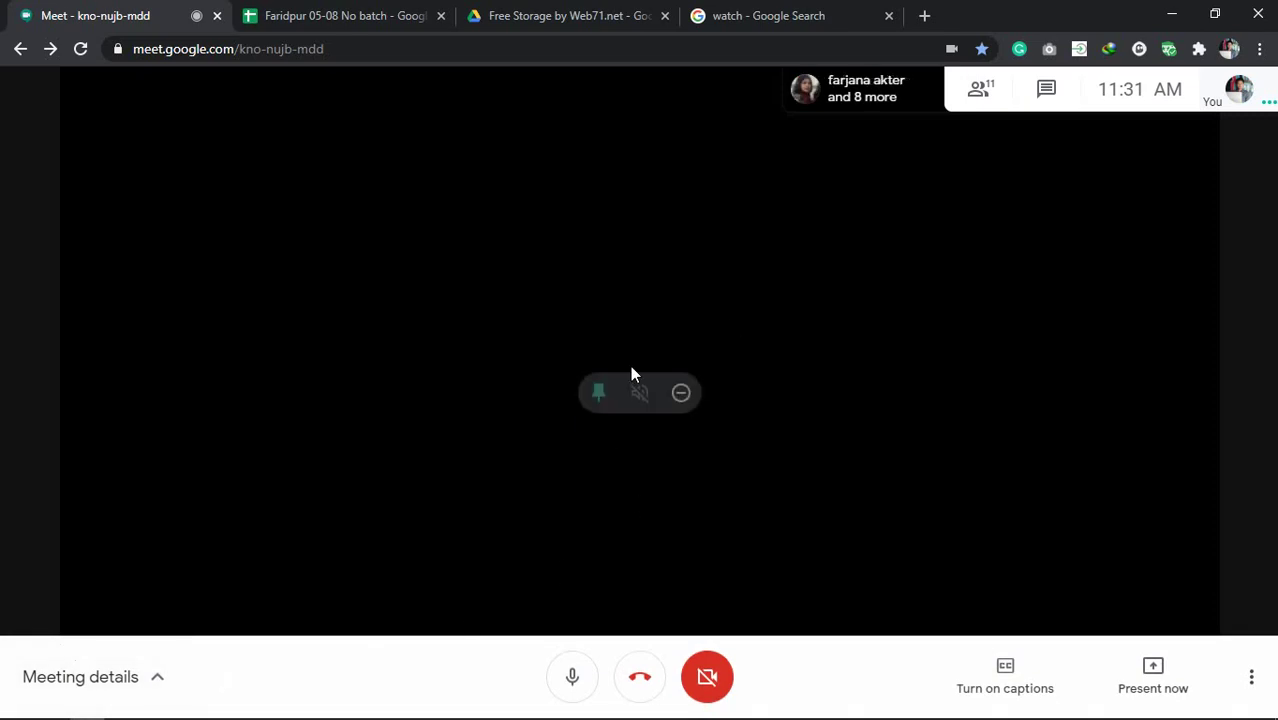
left_click(599, 393)
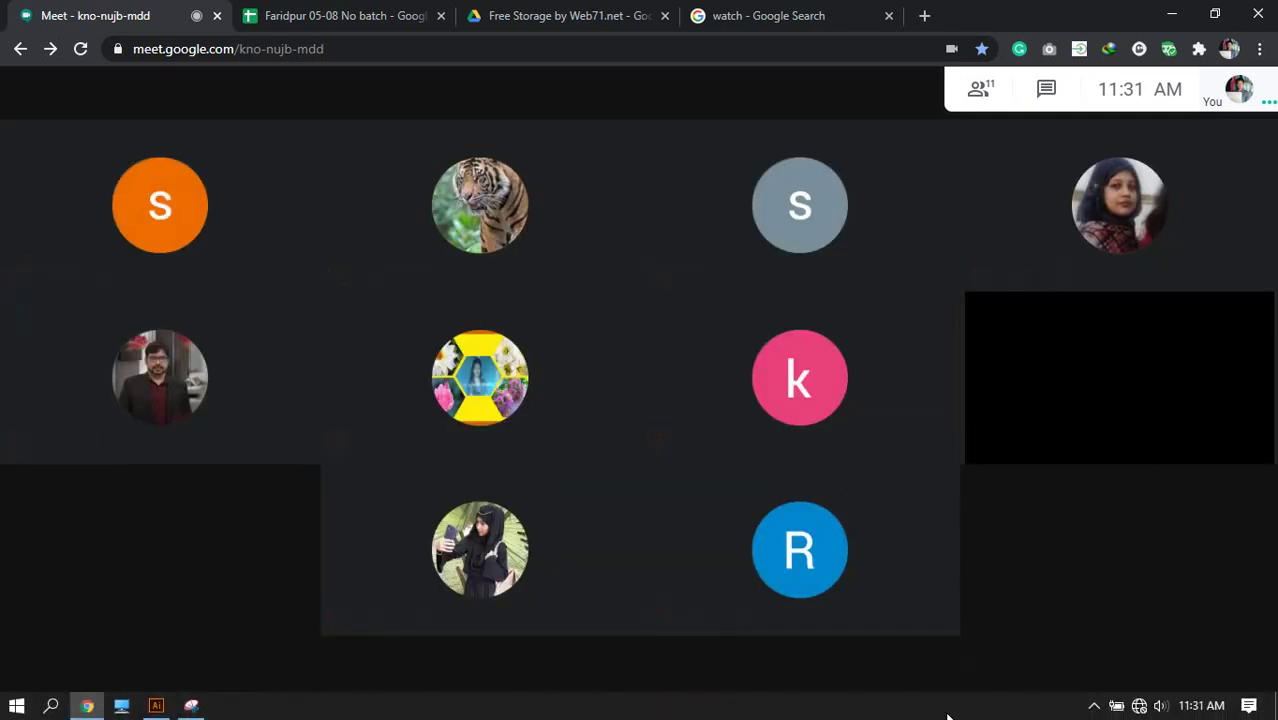
Rejoin the class call in Google Meet.
mouse_move(1029, 411)
mouse_move(901, 538)
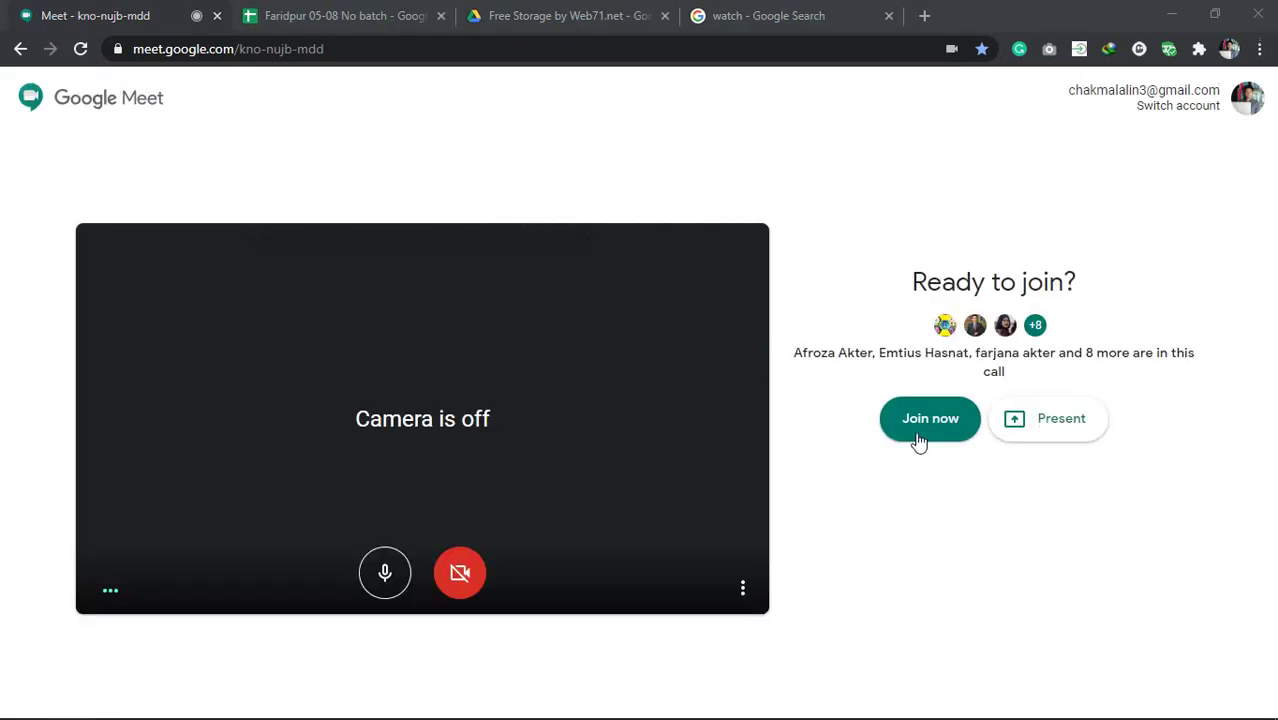
left_click(916, 425)
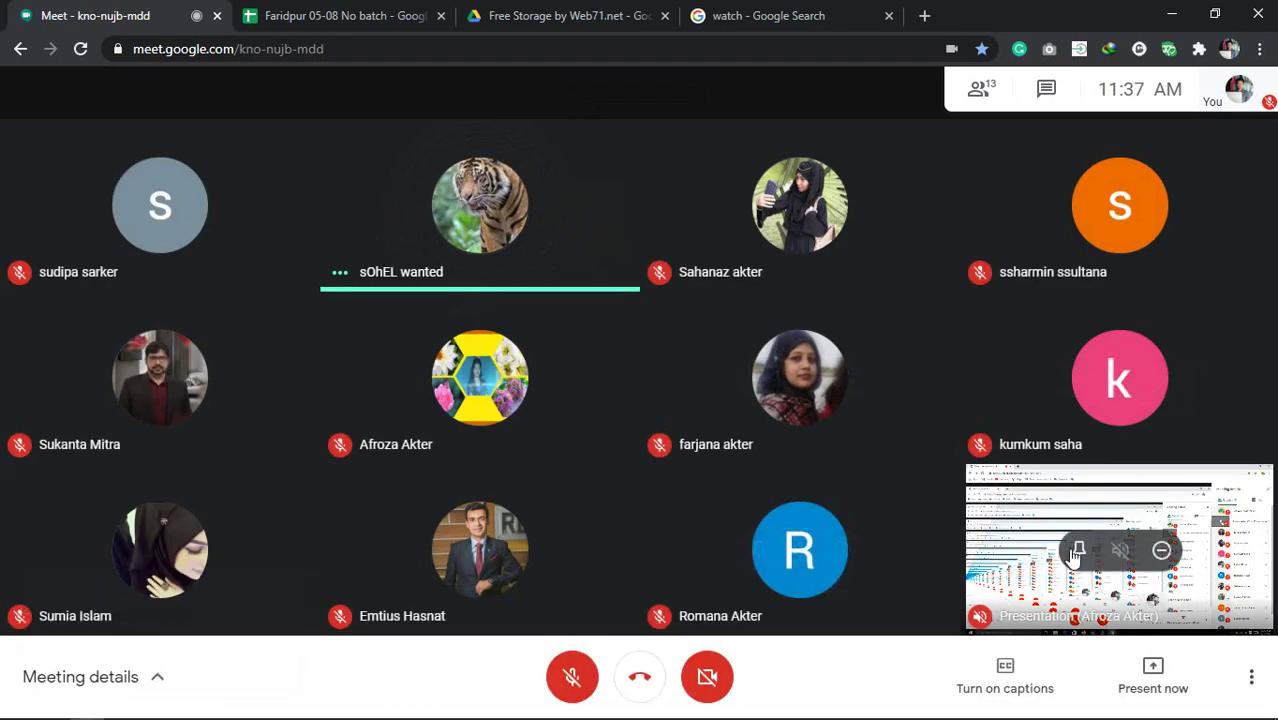
Pin the student's presentation in the Meet call and turn on the microphone.
left_click(1080, 550)
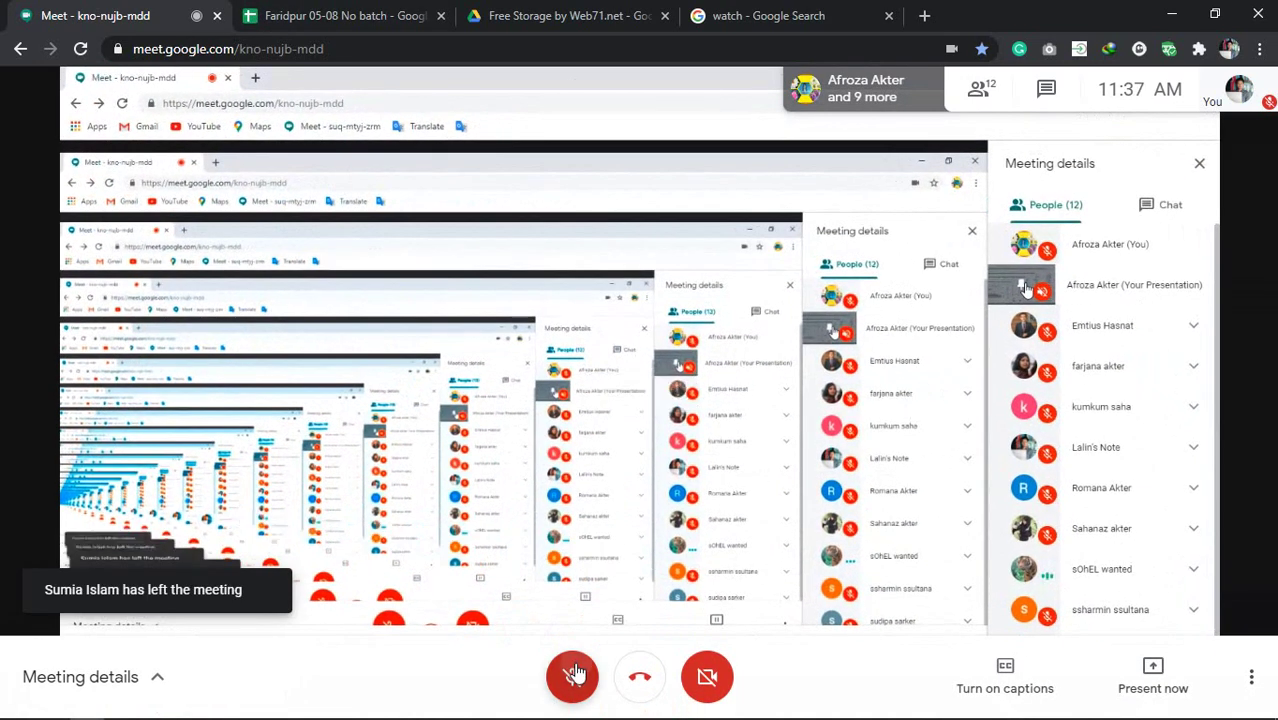
left_click(574, 675)
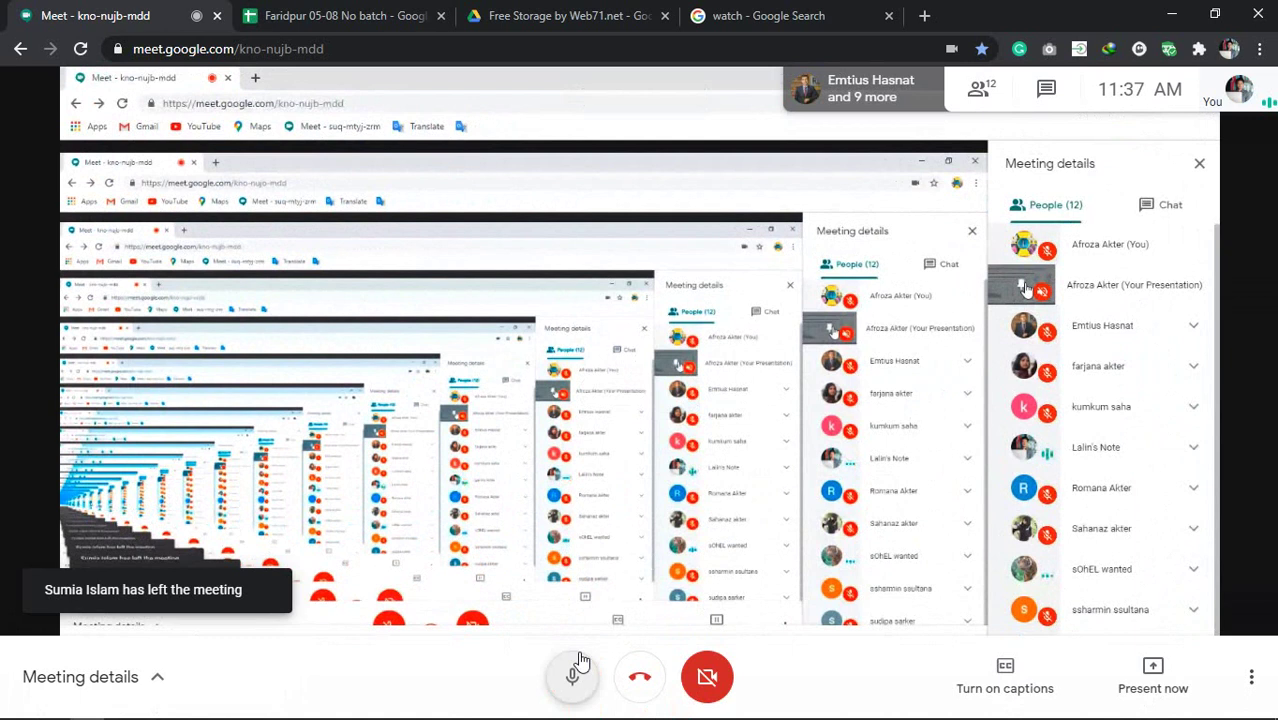
left_click(598, 392)
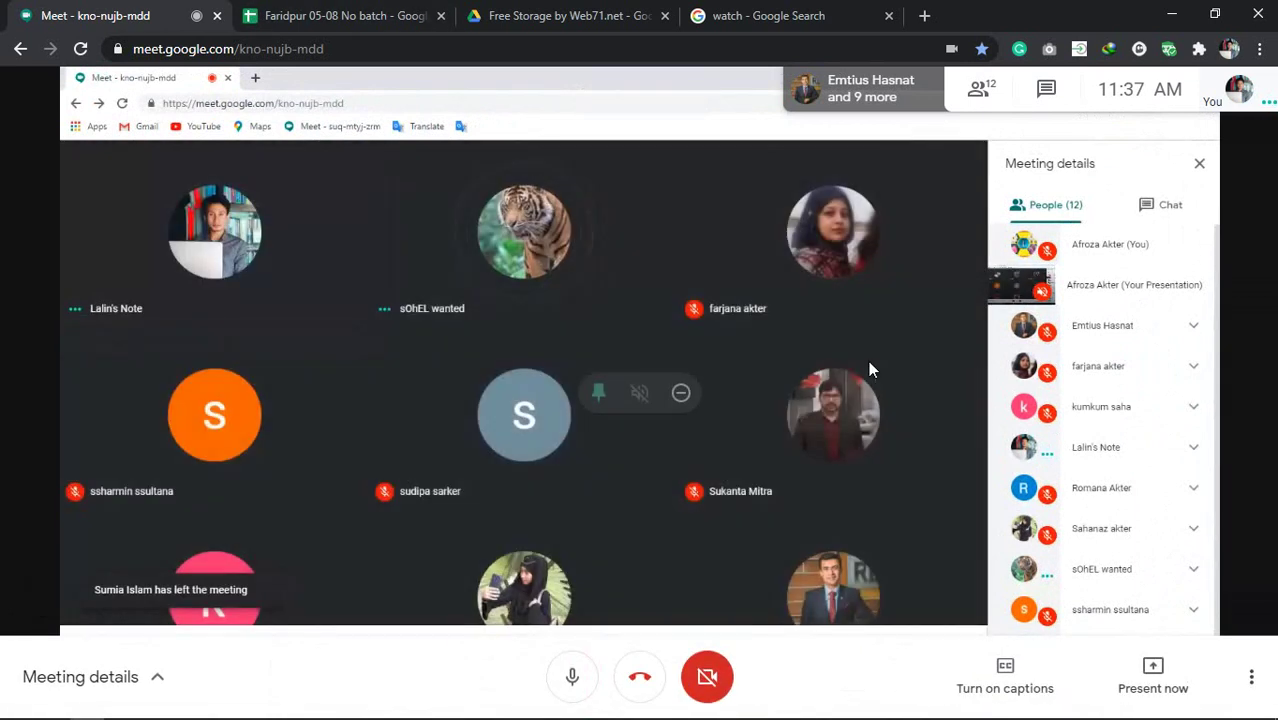
left_click(472, 658)
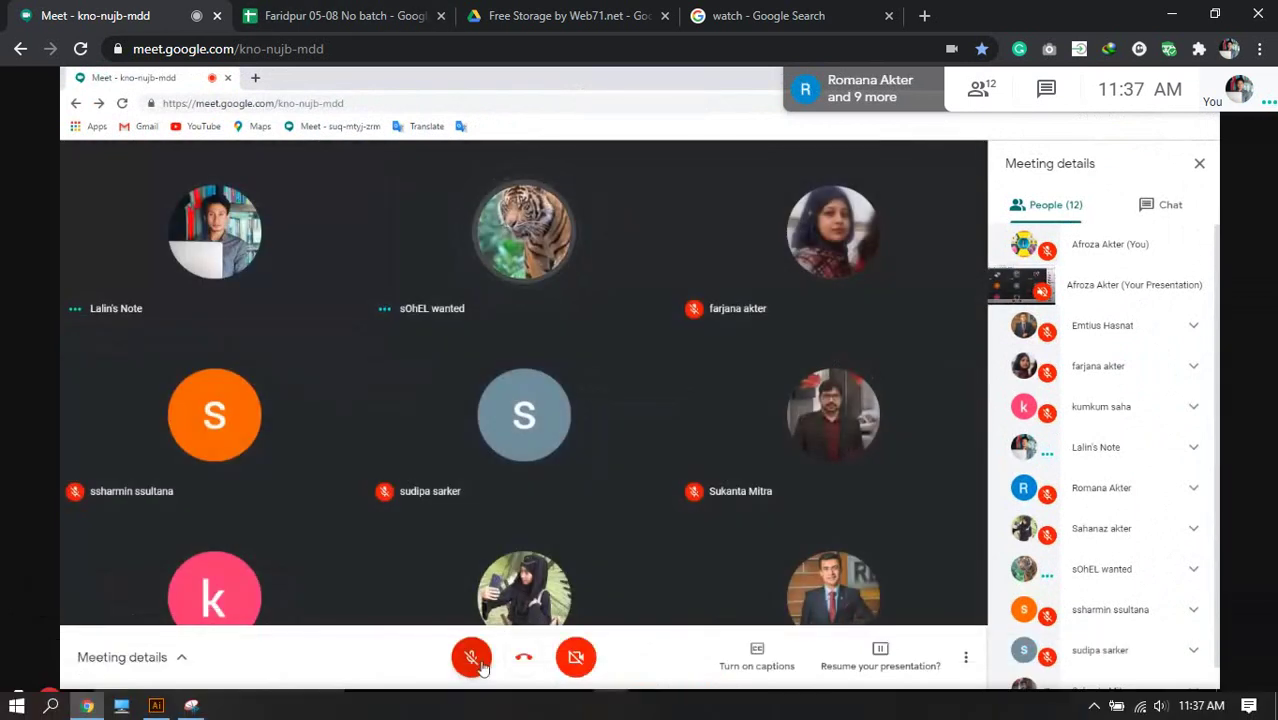
left_click(472, 658)
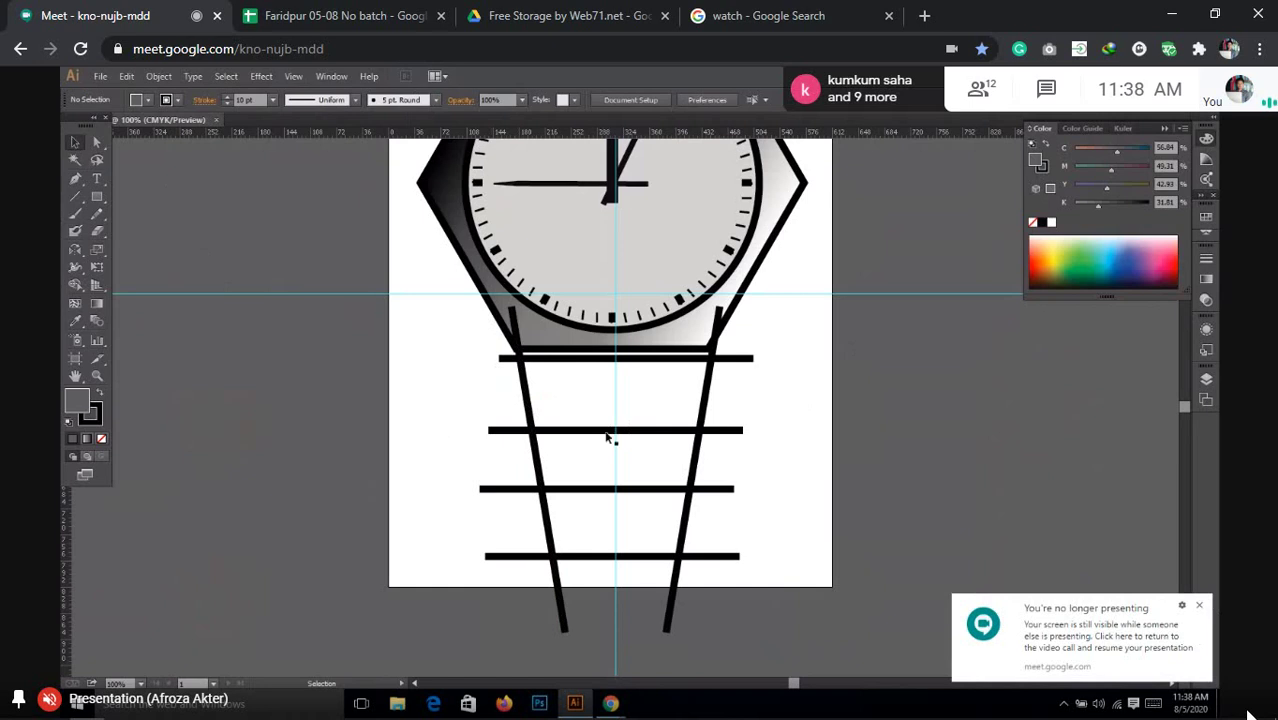
mouse_move(610, 703)
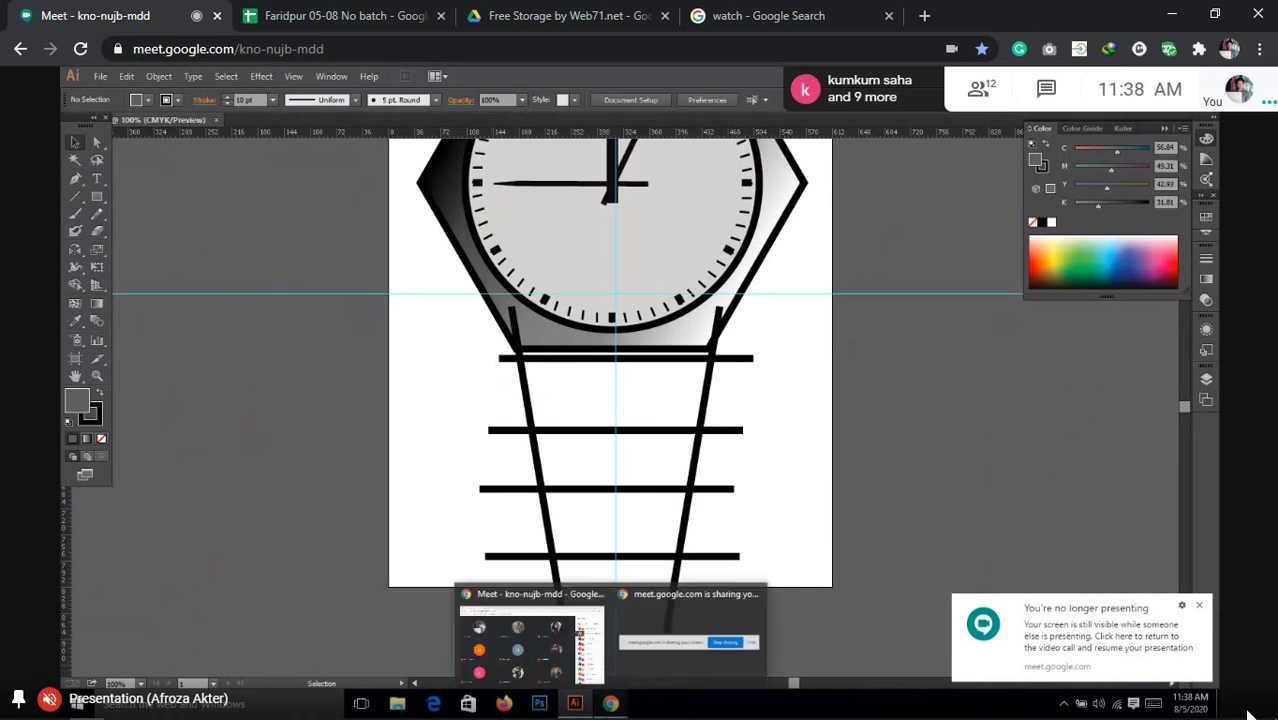
left_click(537, 670)
left_click(471, 657)
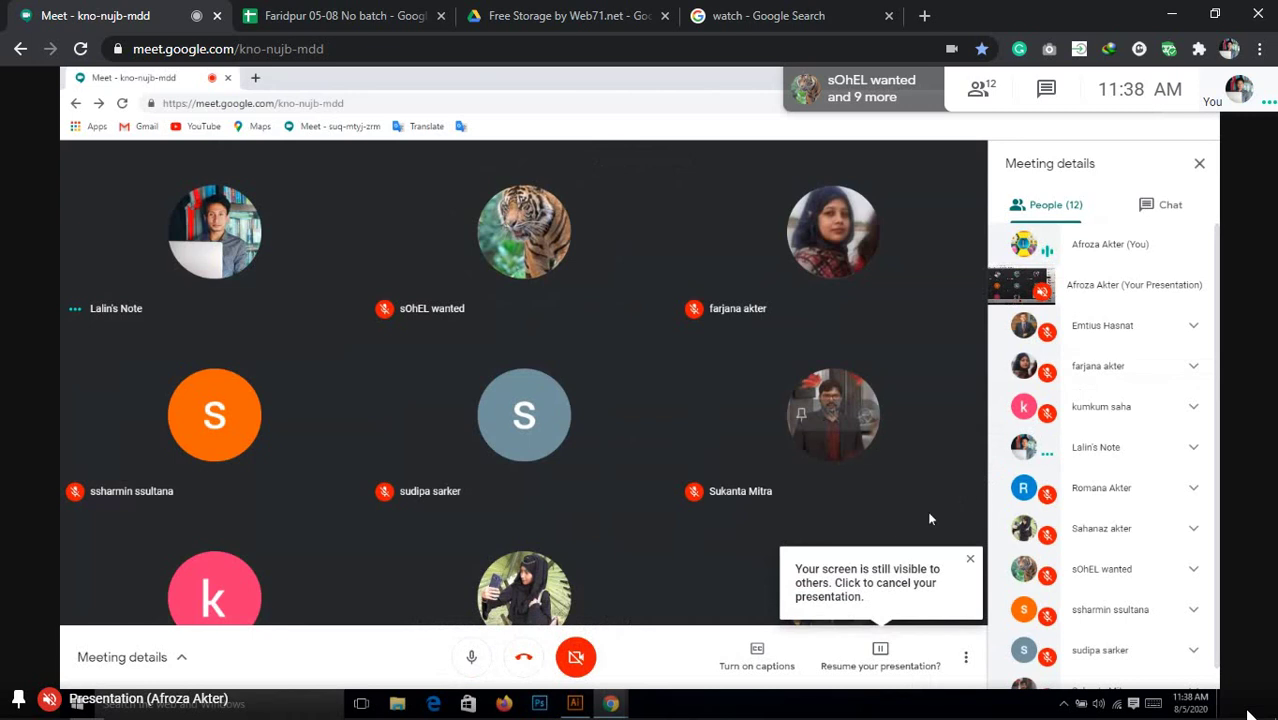
left_click(476, 657)
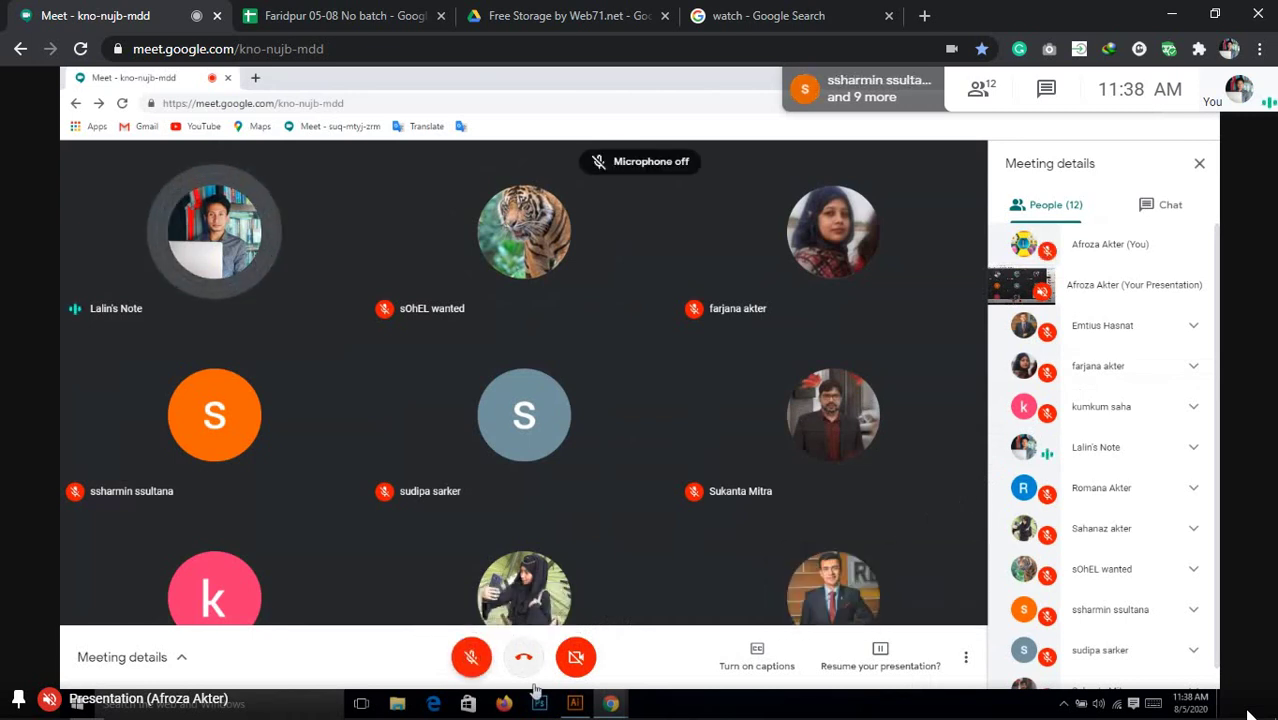
mouse_move(500, 668)
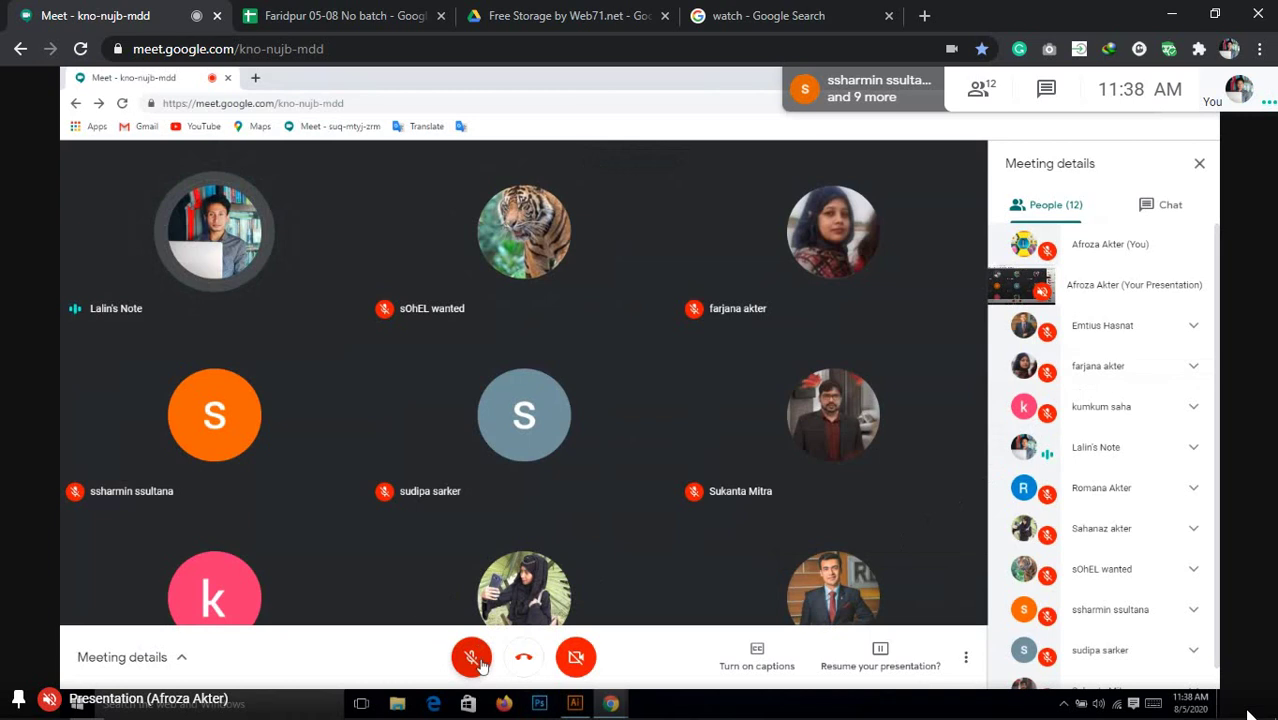
left_click(481, 665)
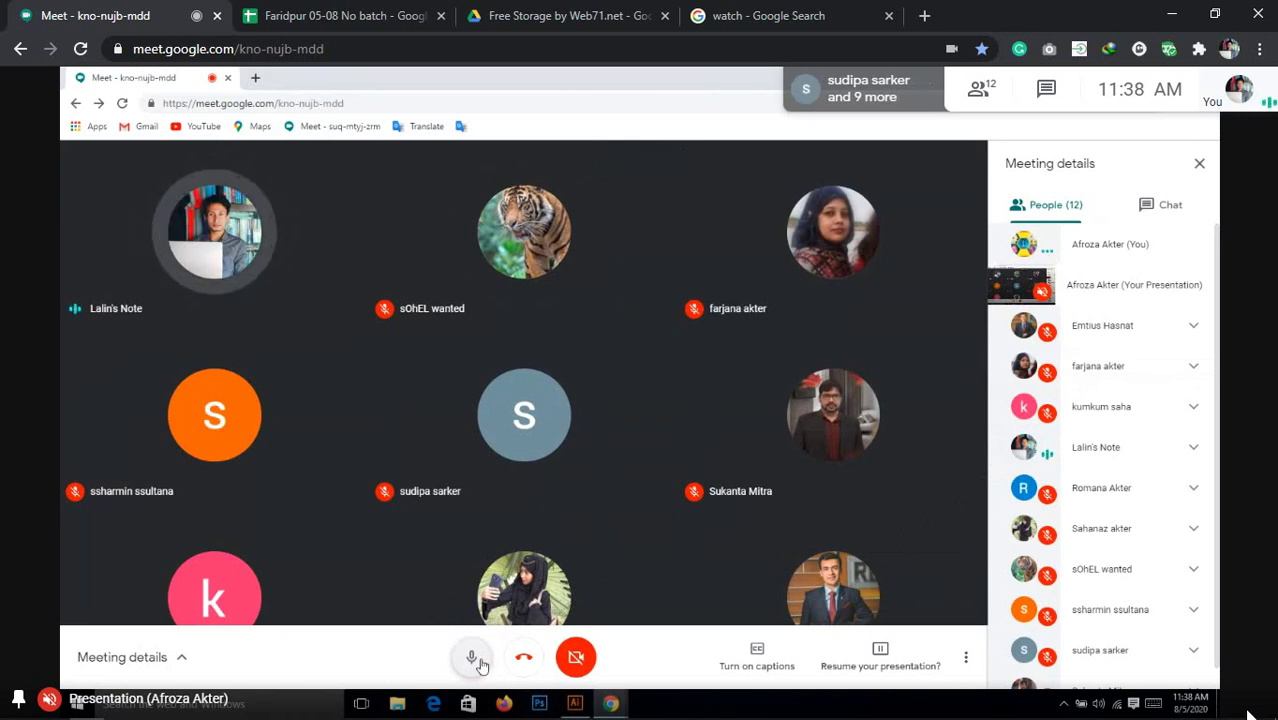
Check how the watch strap's horizontal and slanted lines below the dial are grouped by selecting them together and individually.
left_click(481, 665)
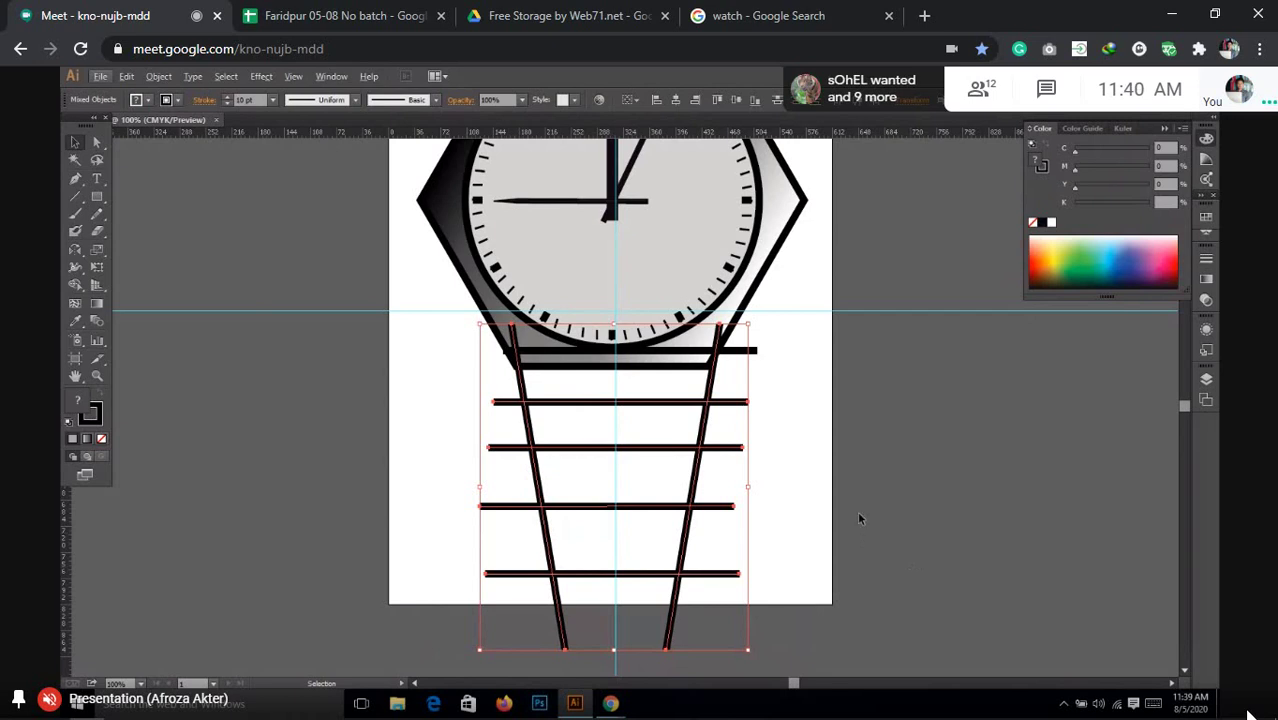
left_click(860, 377)
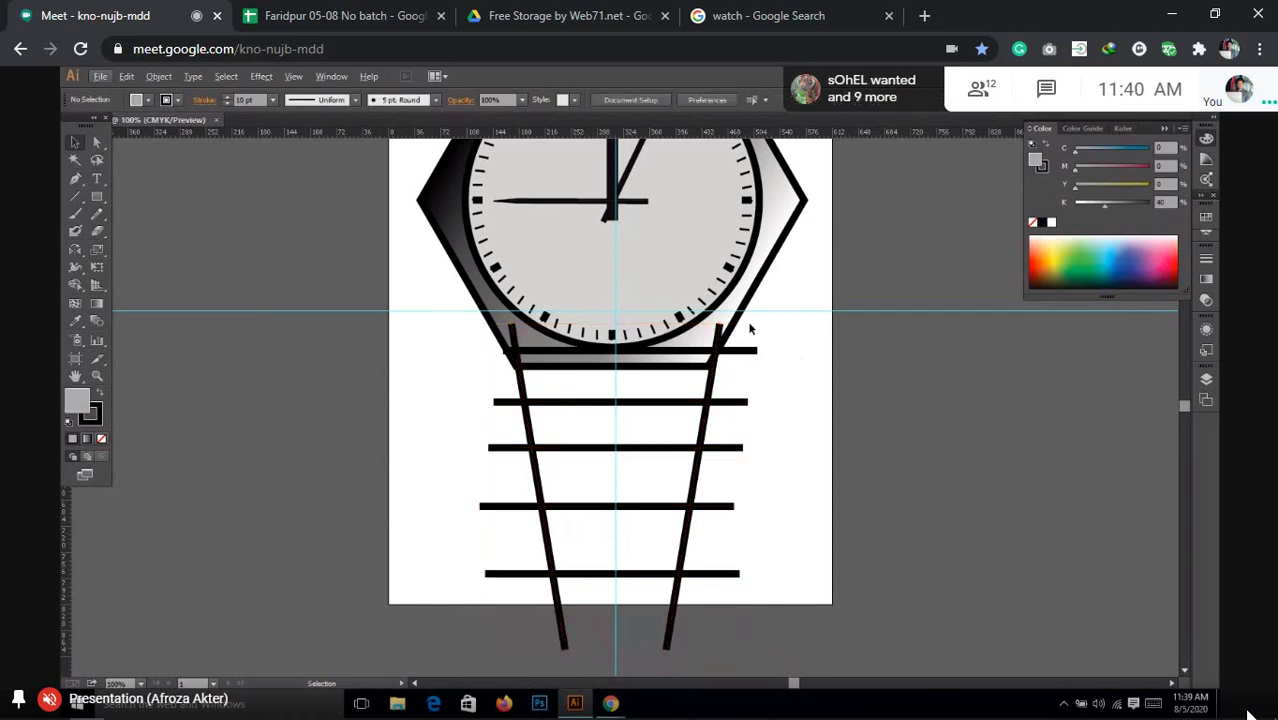
left_click_drag(749, 323, 738, 582)
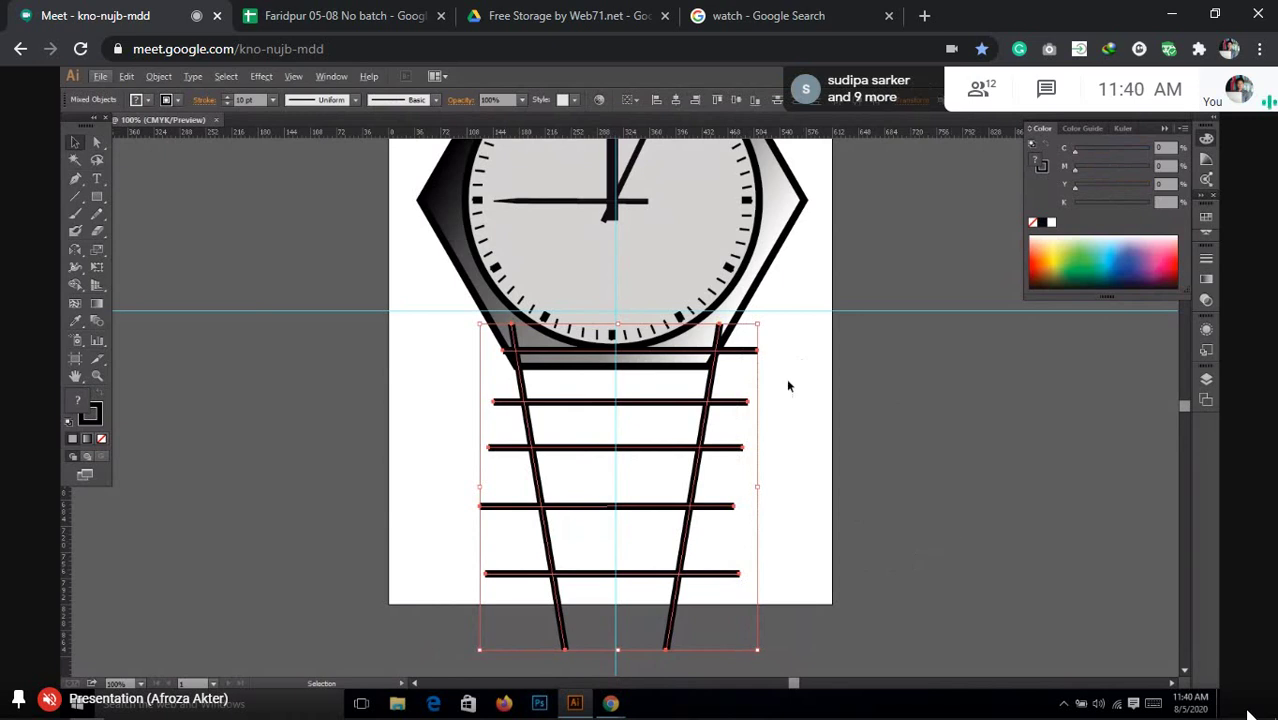
left_click(812, 437)
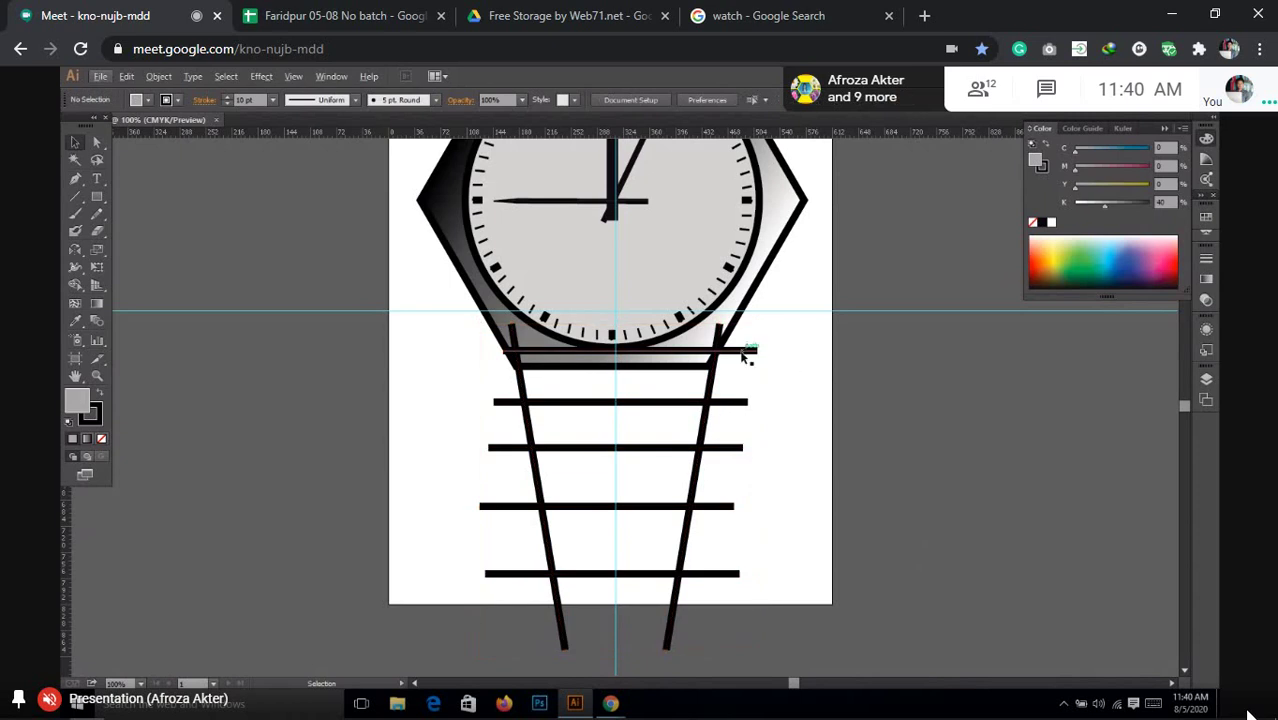
left_click_drag(748, 358, 728, 583)
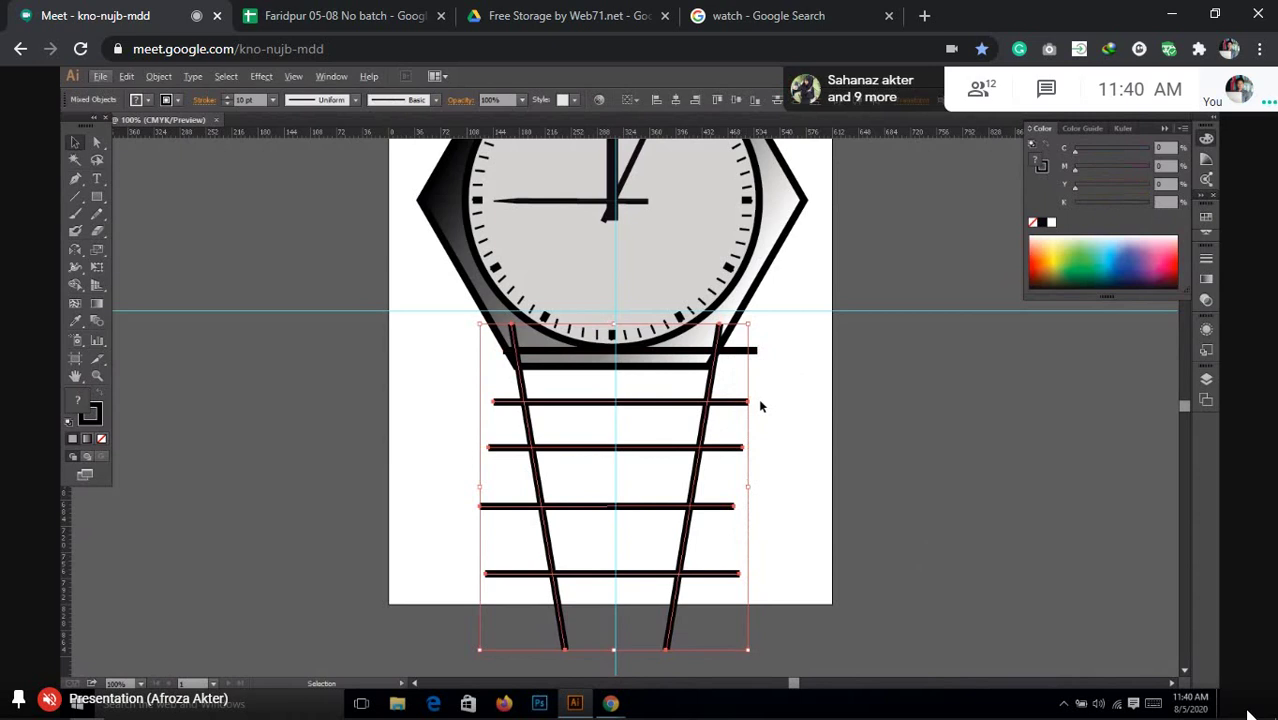
left_click(795, 401)
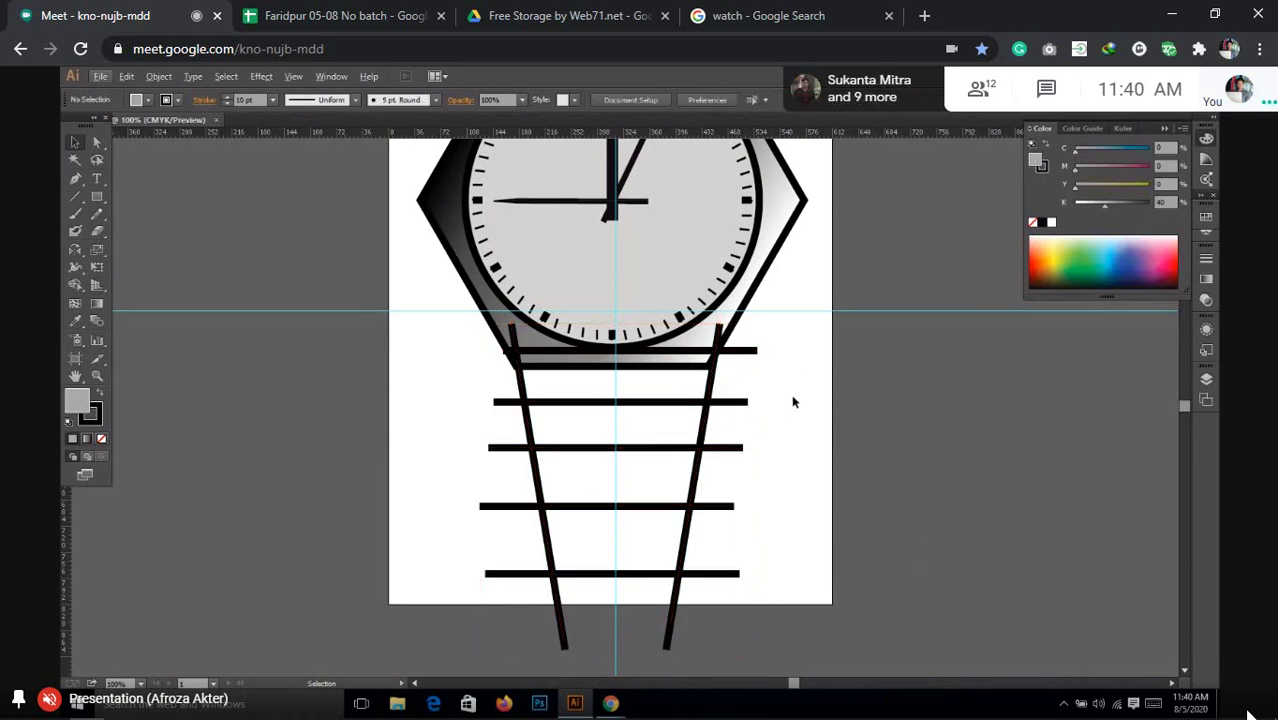
left_click(495, 401)
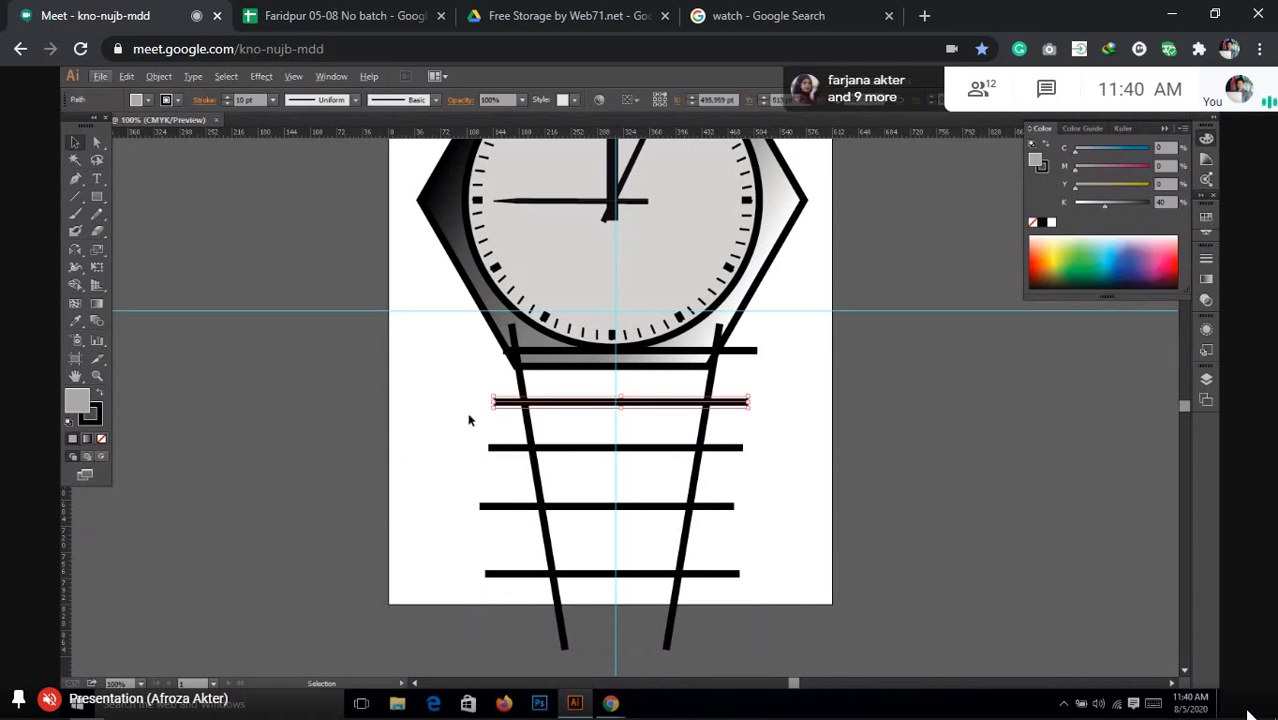
left_click(460, 410)
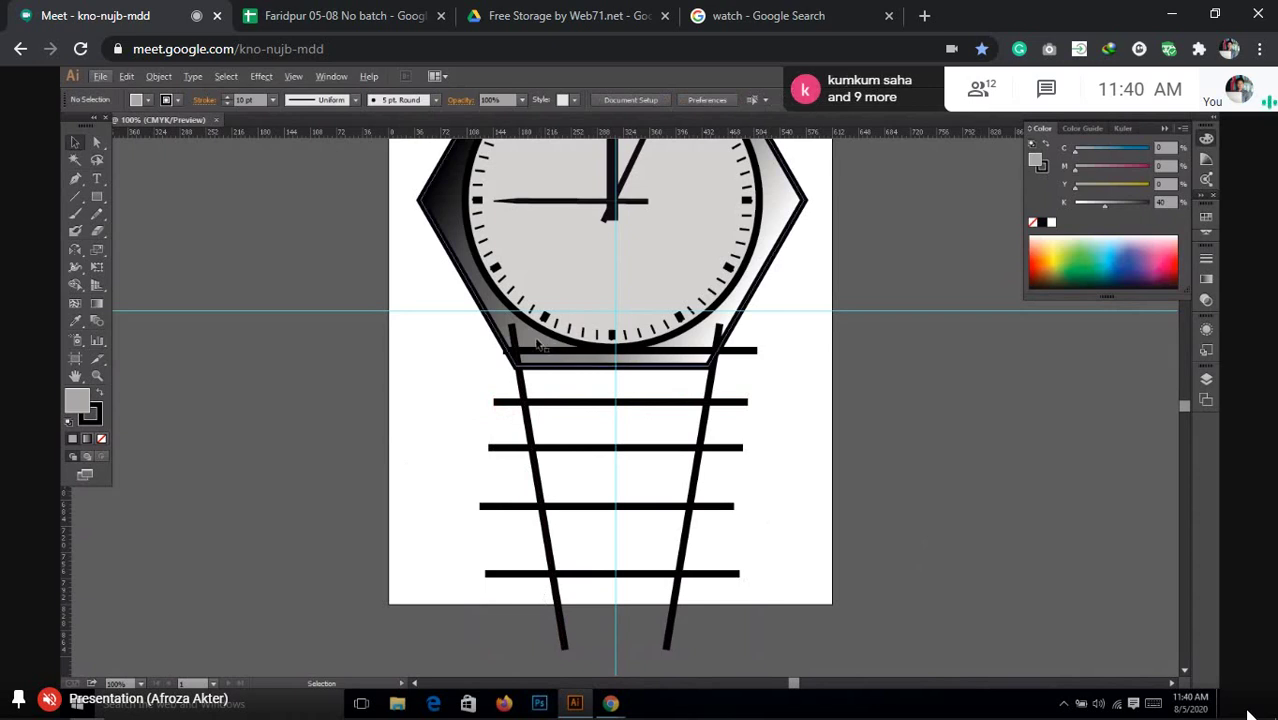
mouse_move(537, 343)
left_mouse_down()
mouse_move(548, 376)
mouse_move(535, 346)
left_mouse_up()
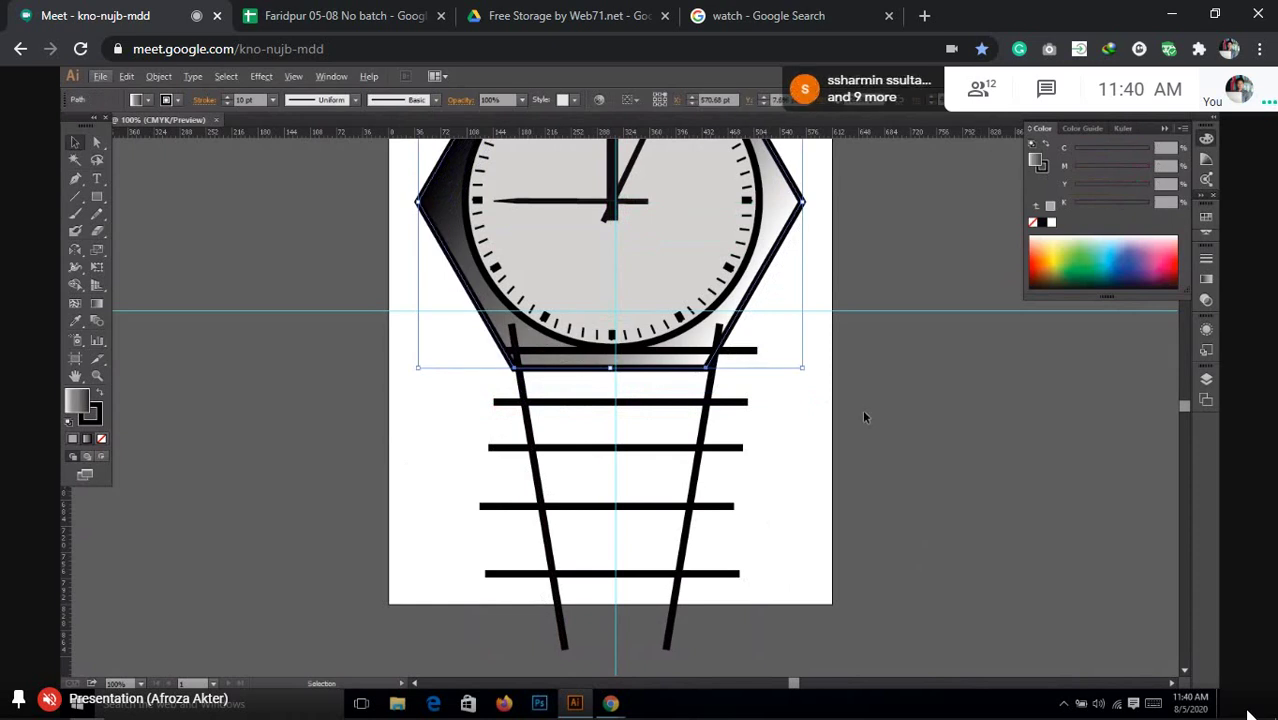
key("Right")
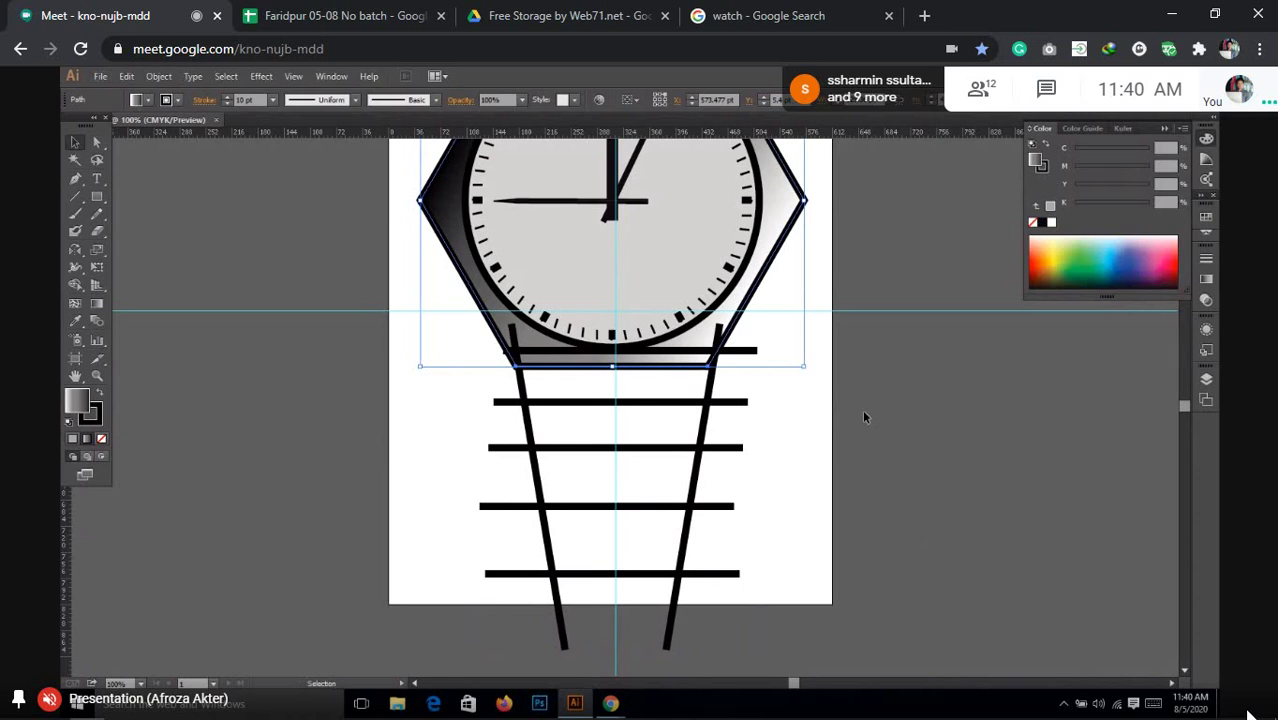
left_click(824, 434)
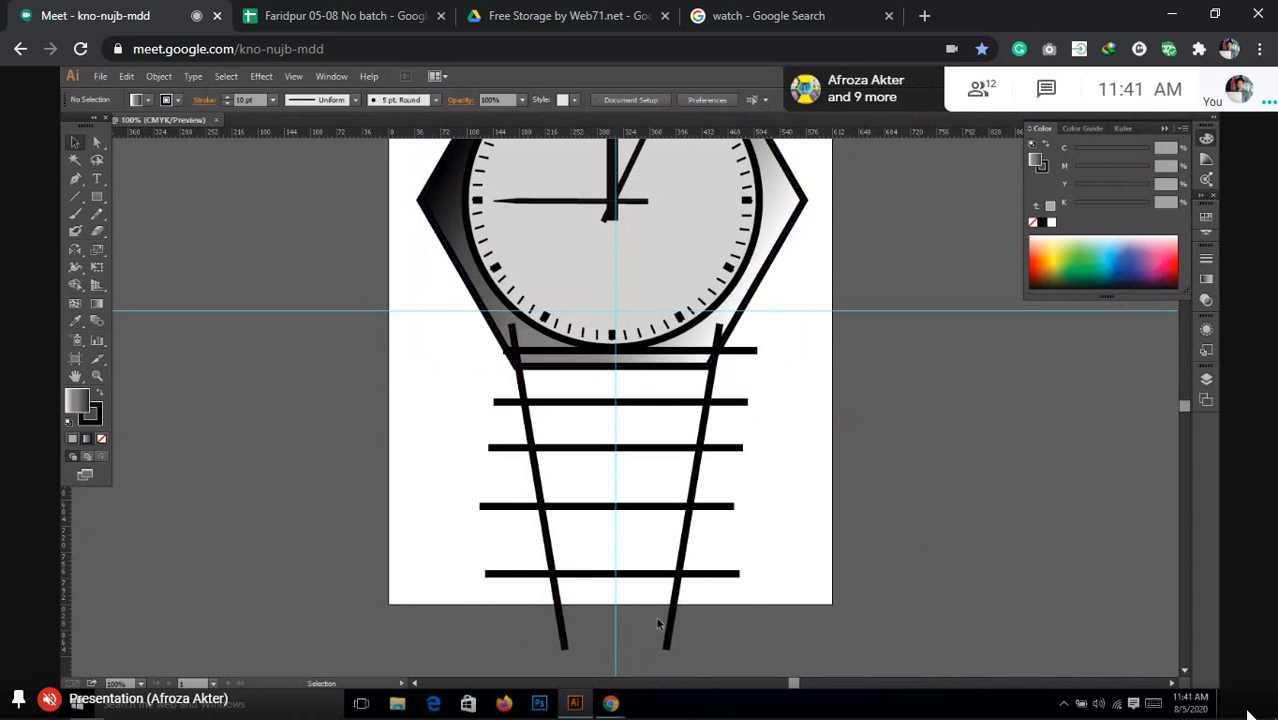
Ungroup the grouped horizontal and slanted strap lines and check that one slanted line can be selected separately.
left_click(686, 645)
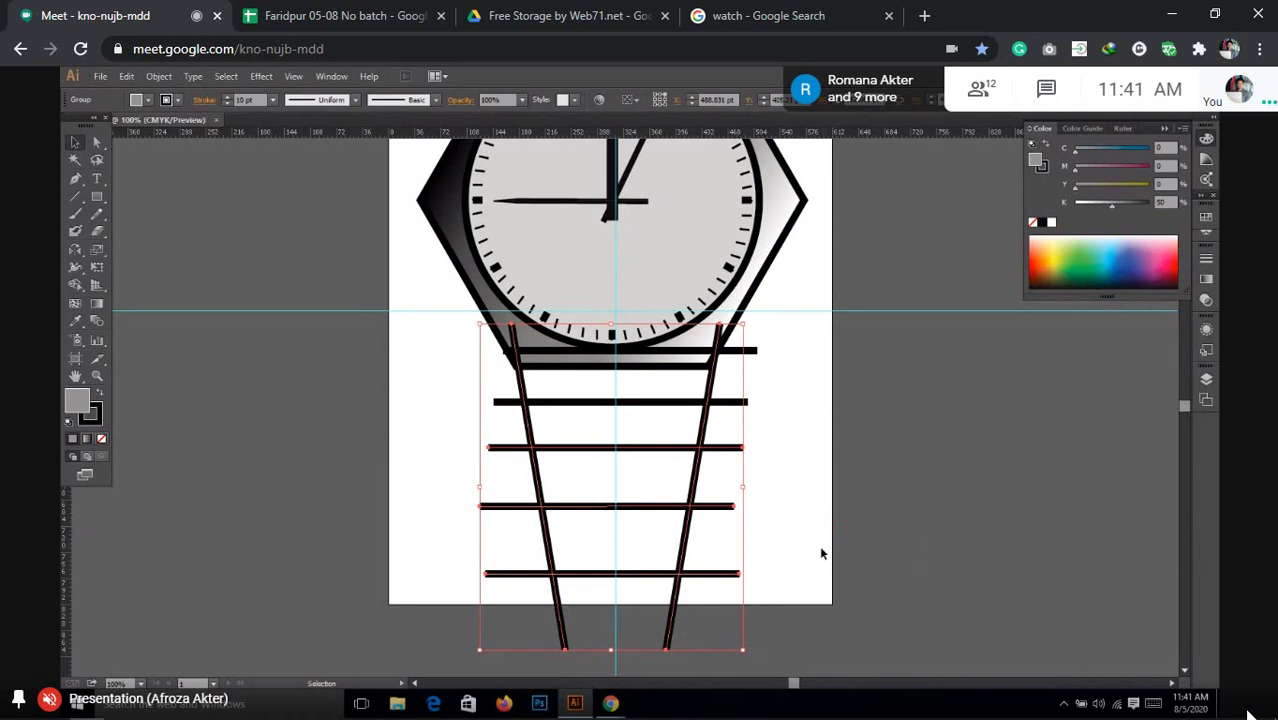
right_click(641, 466)
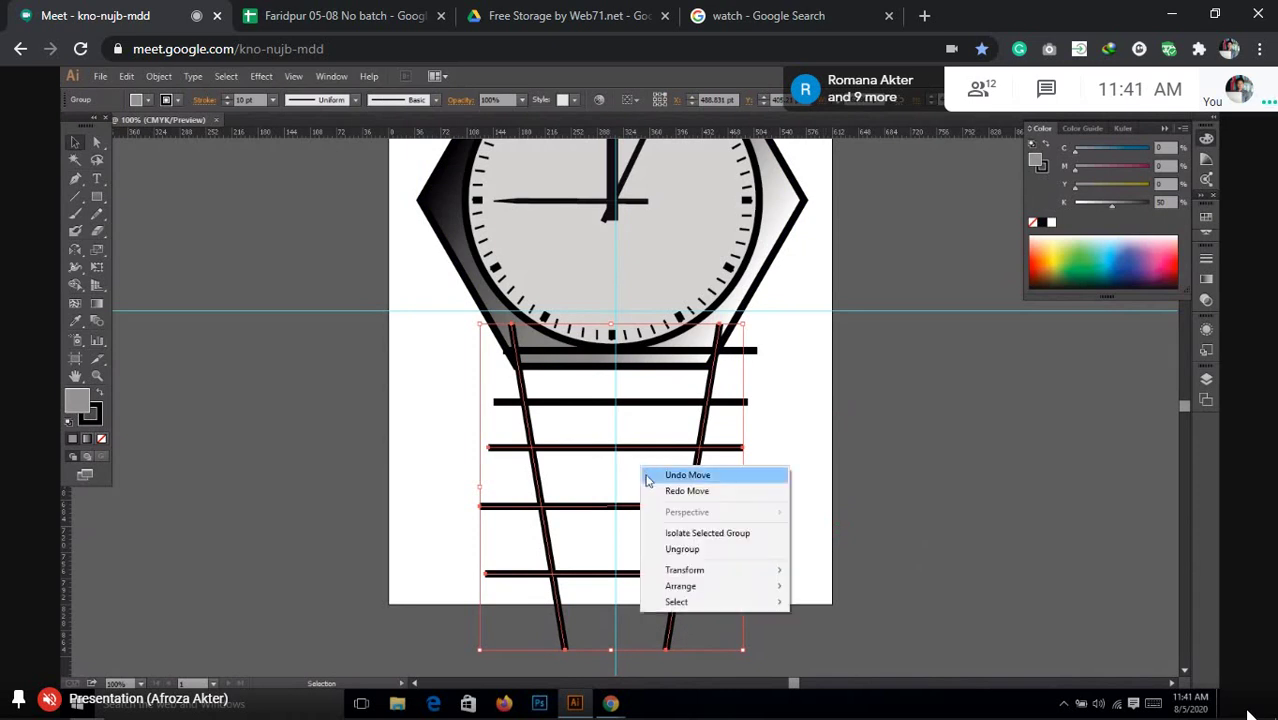
left_click(668, 555)
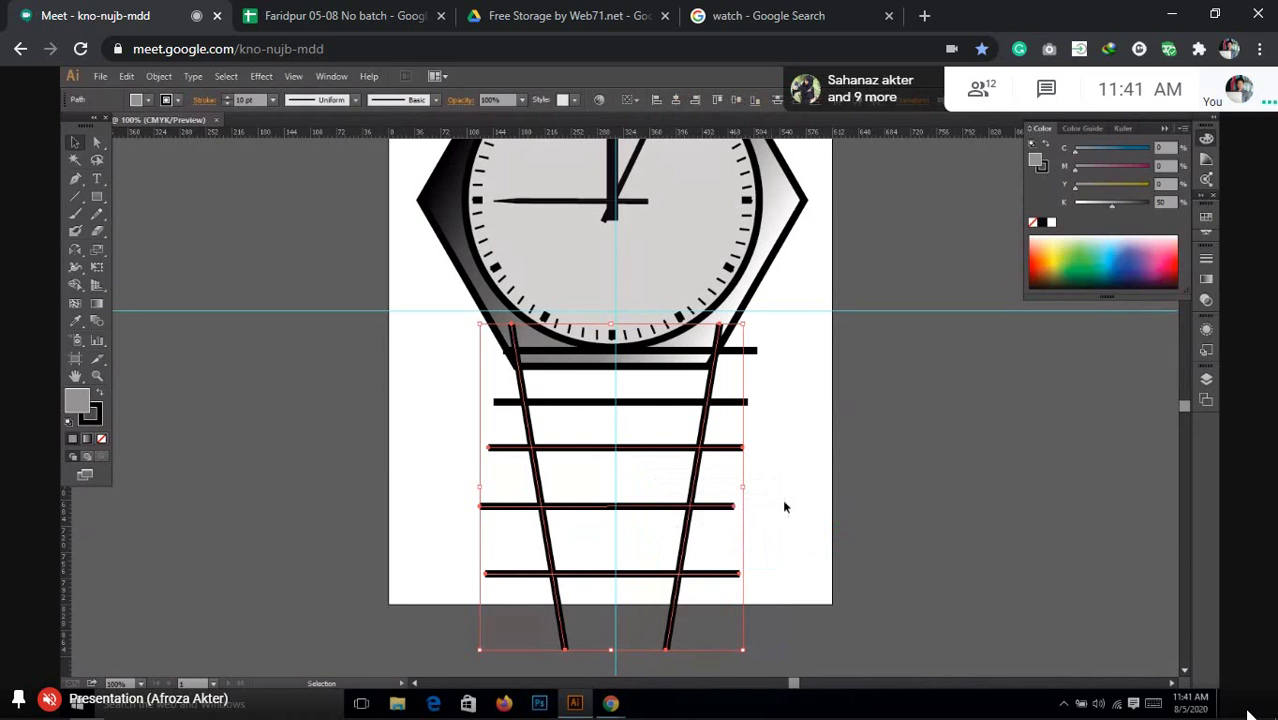
left_click(805, 536)
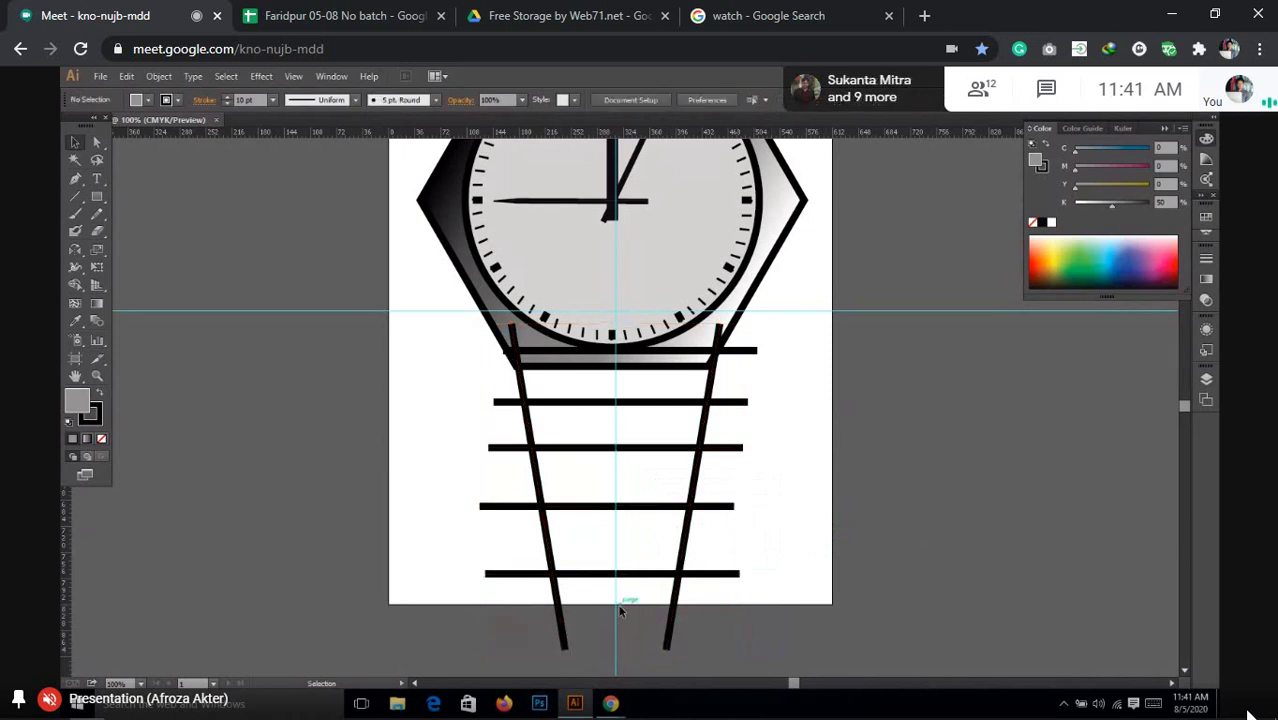
left_click(684, 641)
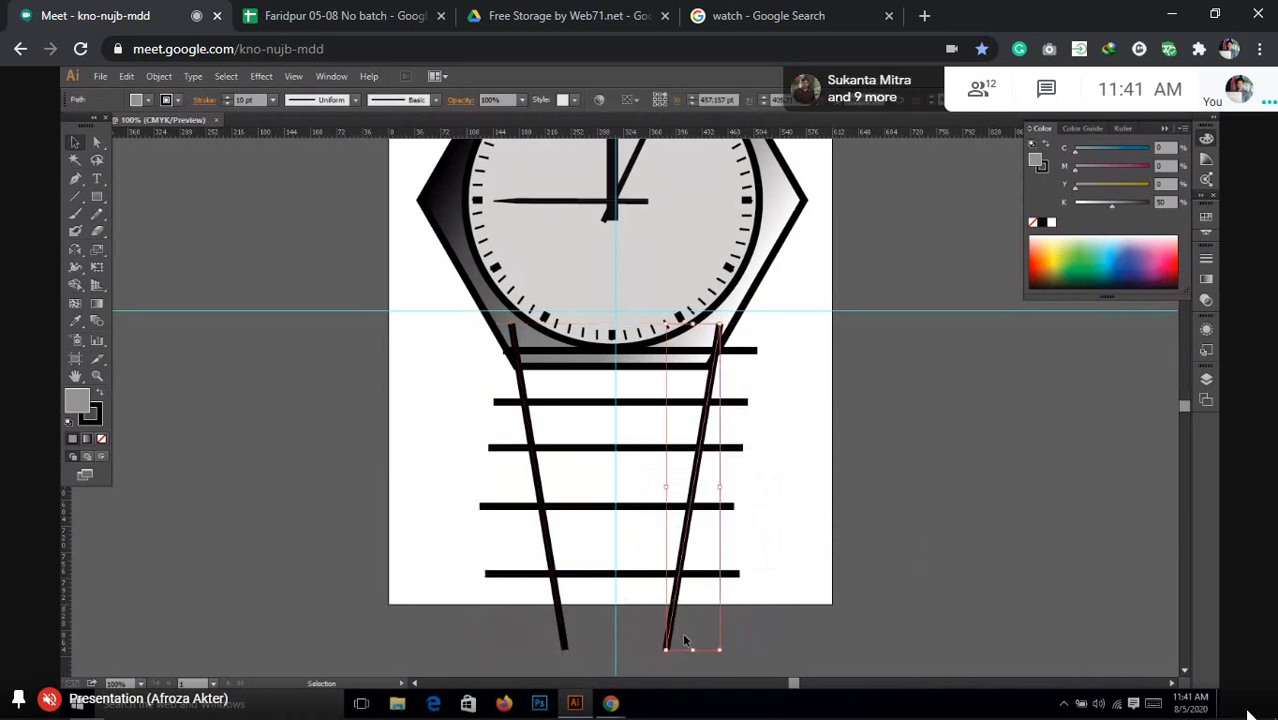
left_click(772, 585)
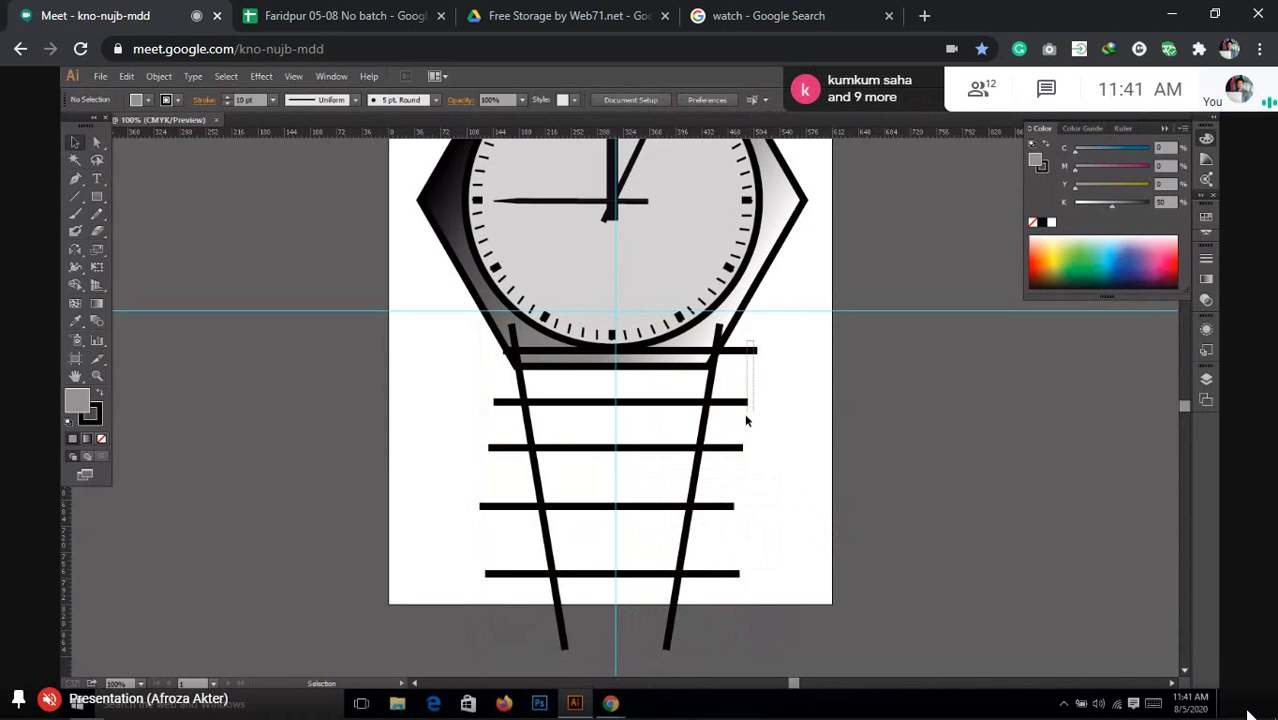
Select the five horizontal strap lines, show the full Align options, and distribute the lines evenly by their vertical centres.
left_click_drag(744, 420, 728, 587)
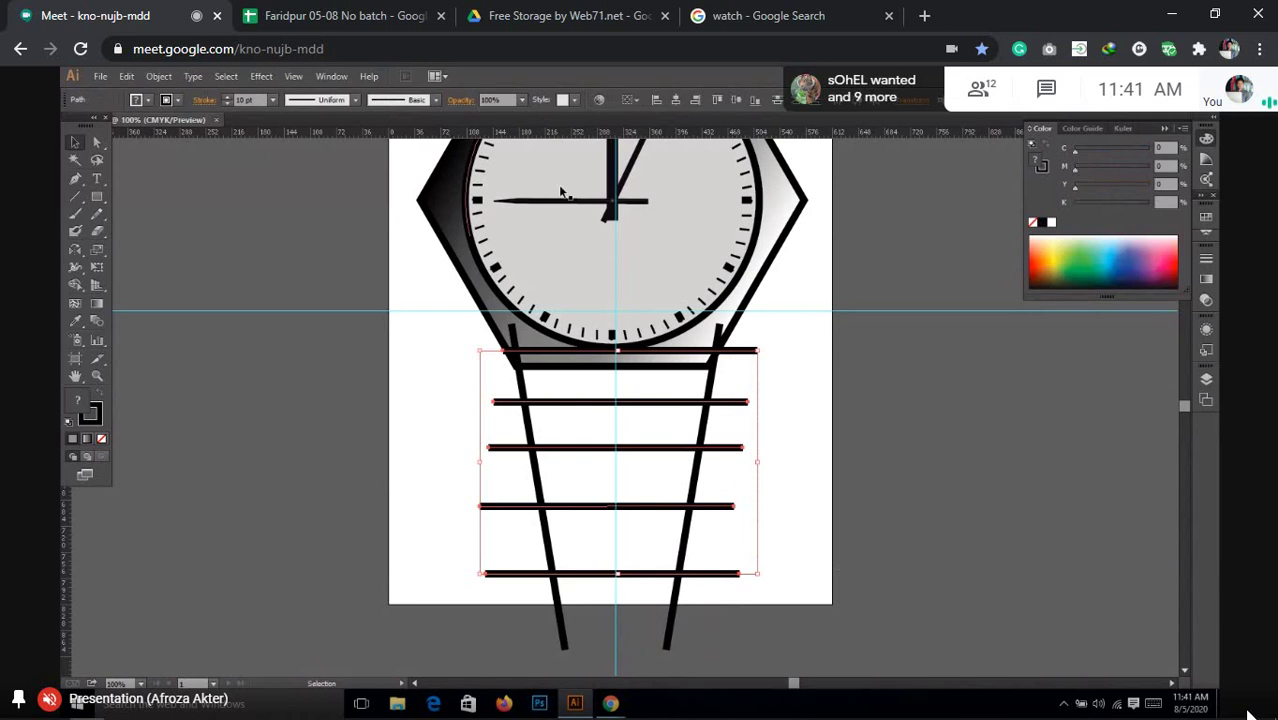
left_click(331, 76)
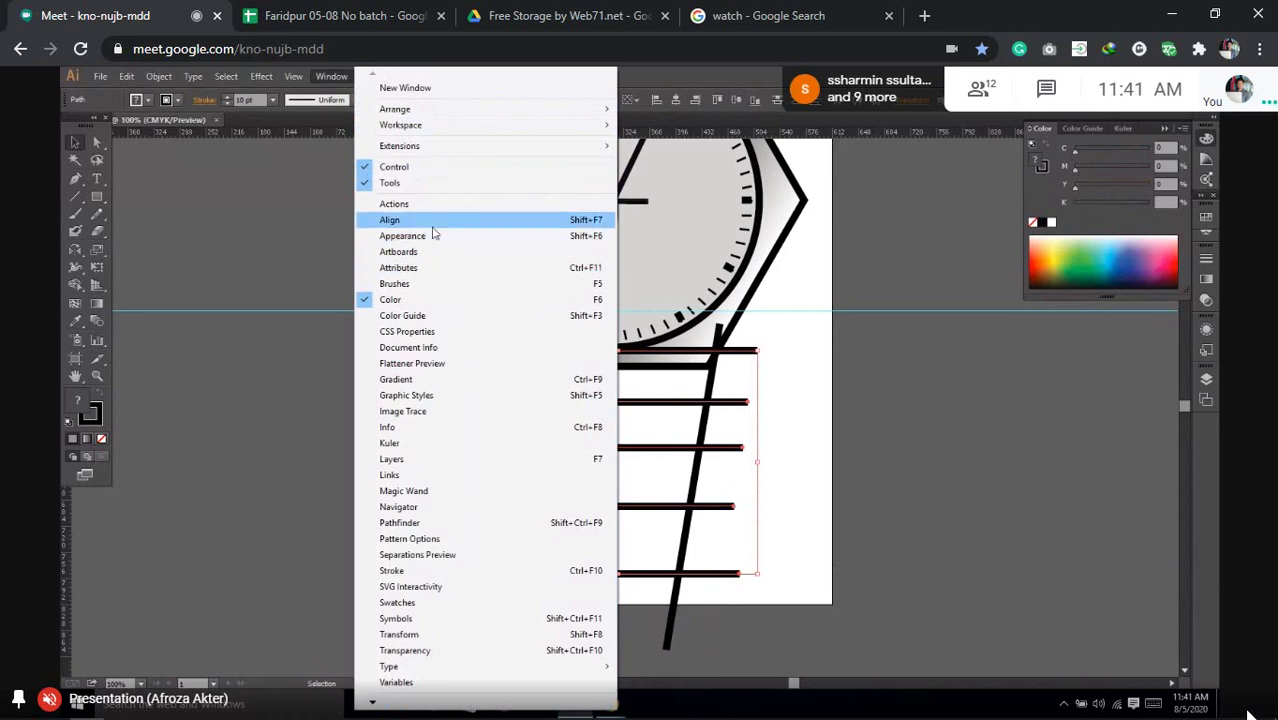
left_click(434, 219)
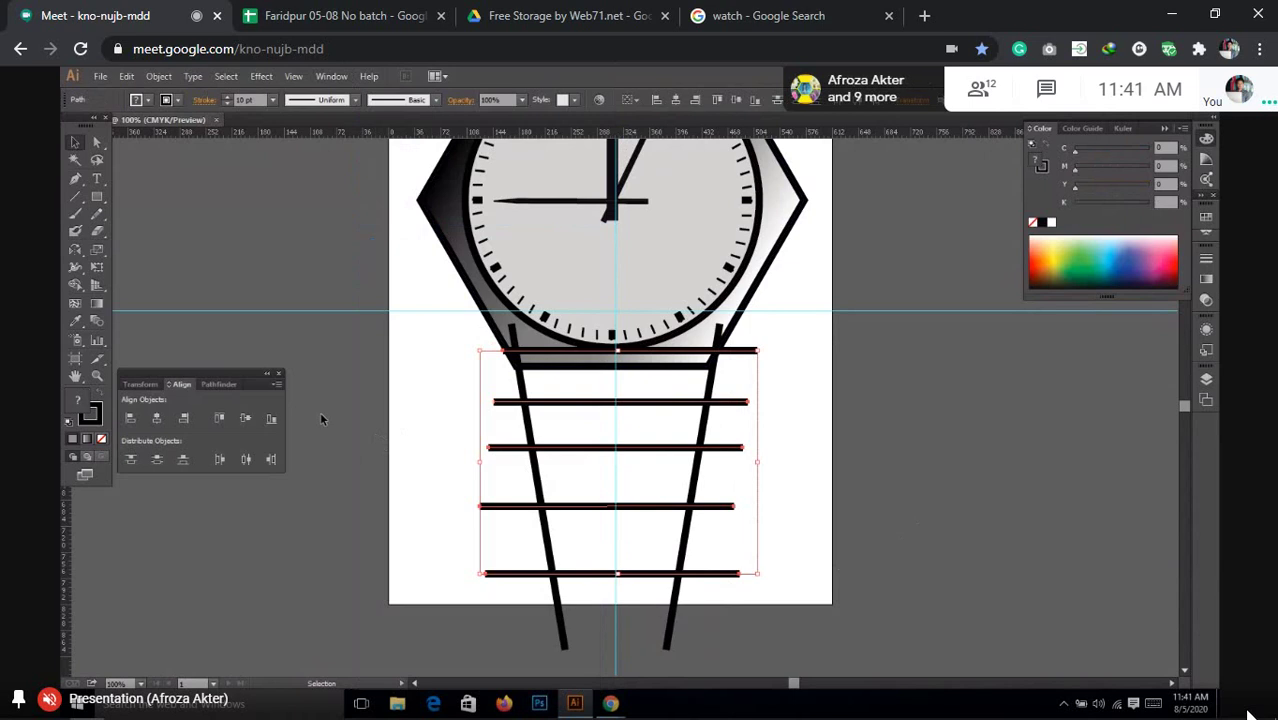
left_click(277, 385)
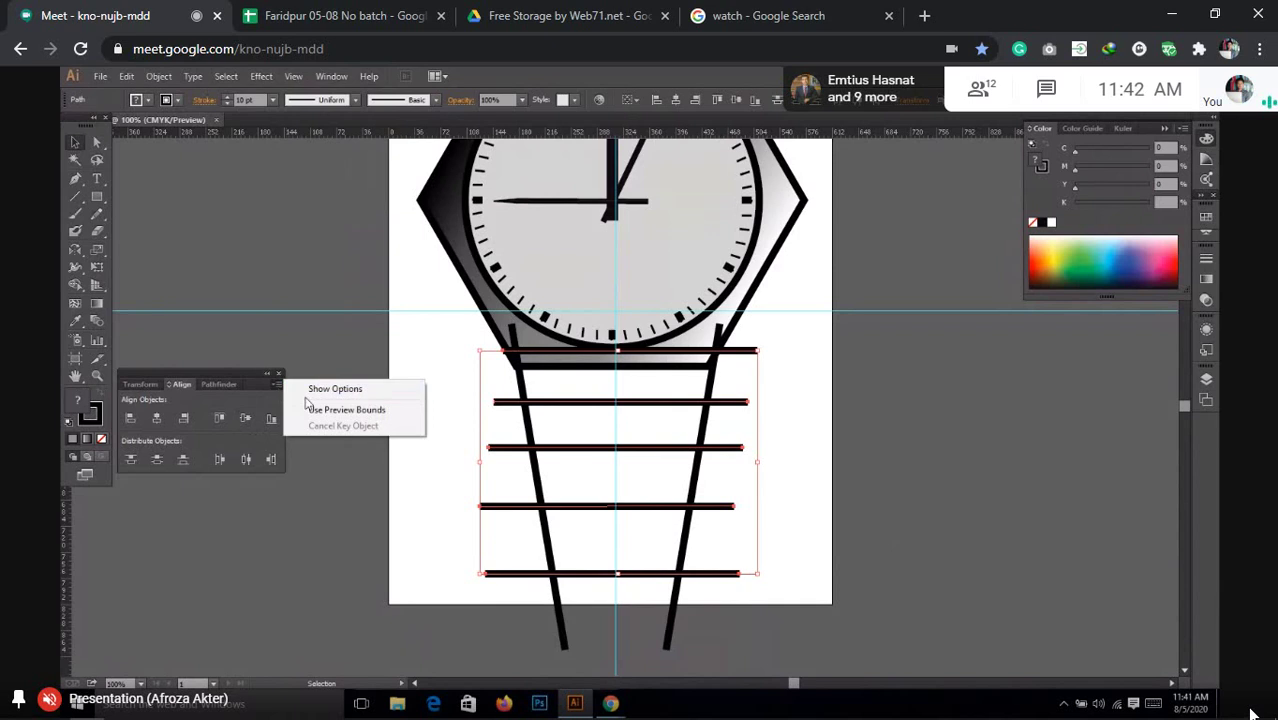
left_click(312, 390)
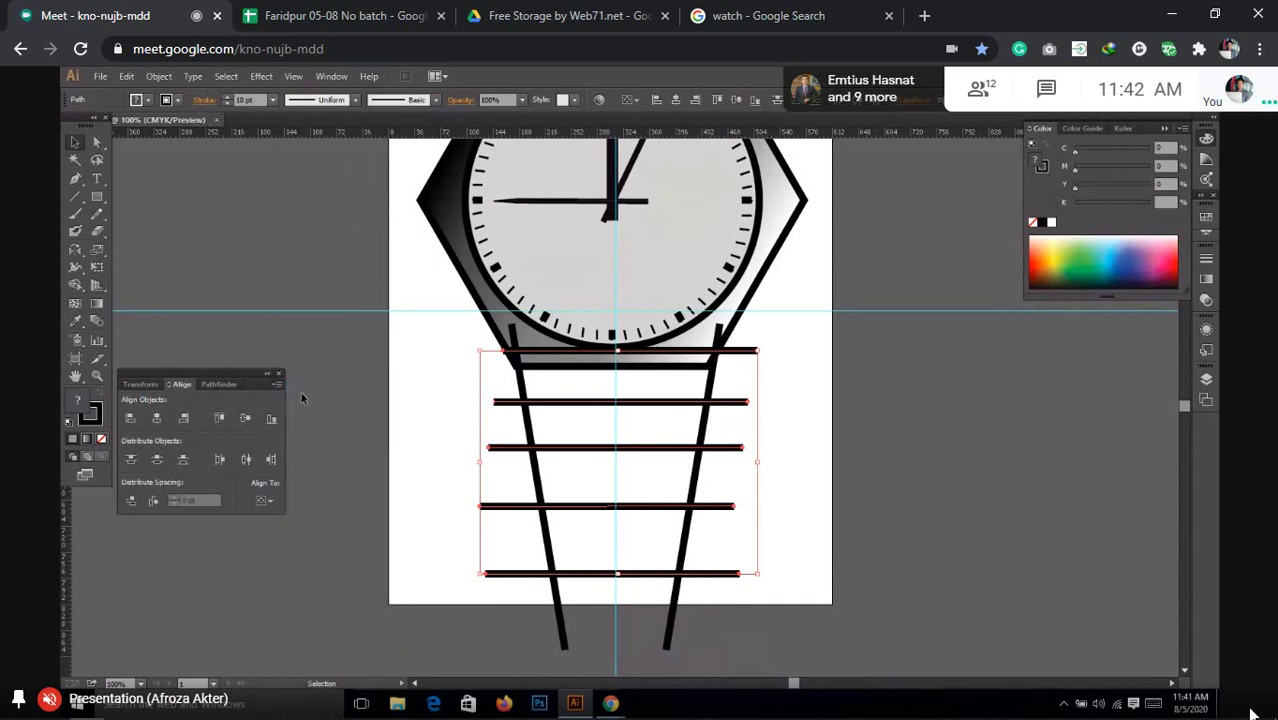
left_click(275, 499)
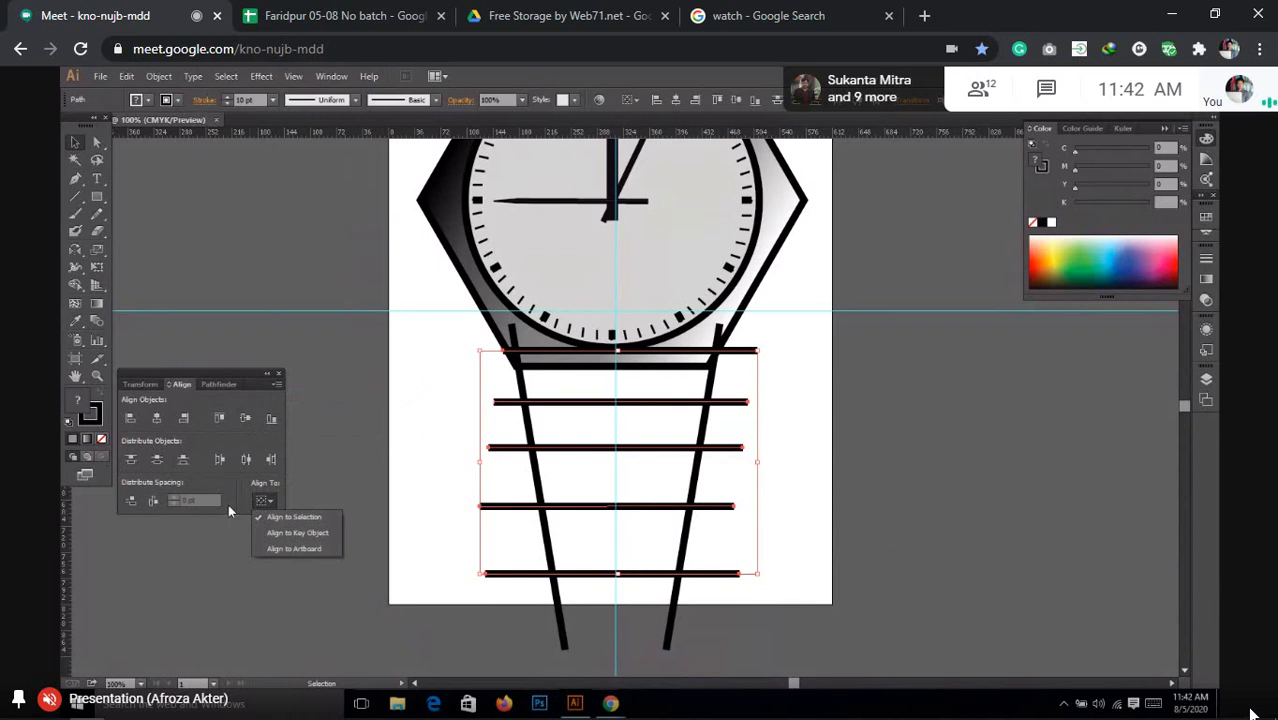
left_click(268, 375)
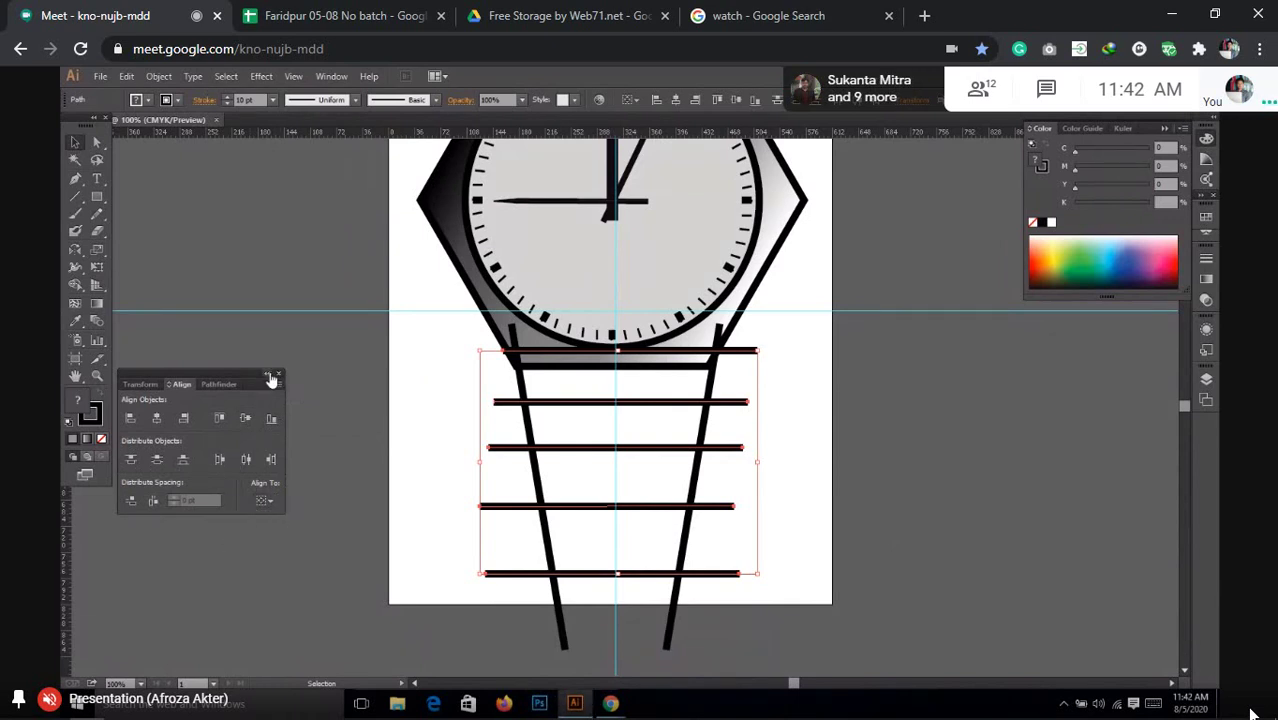
left_click(156, 459)
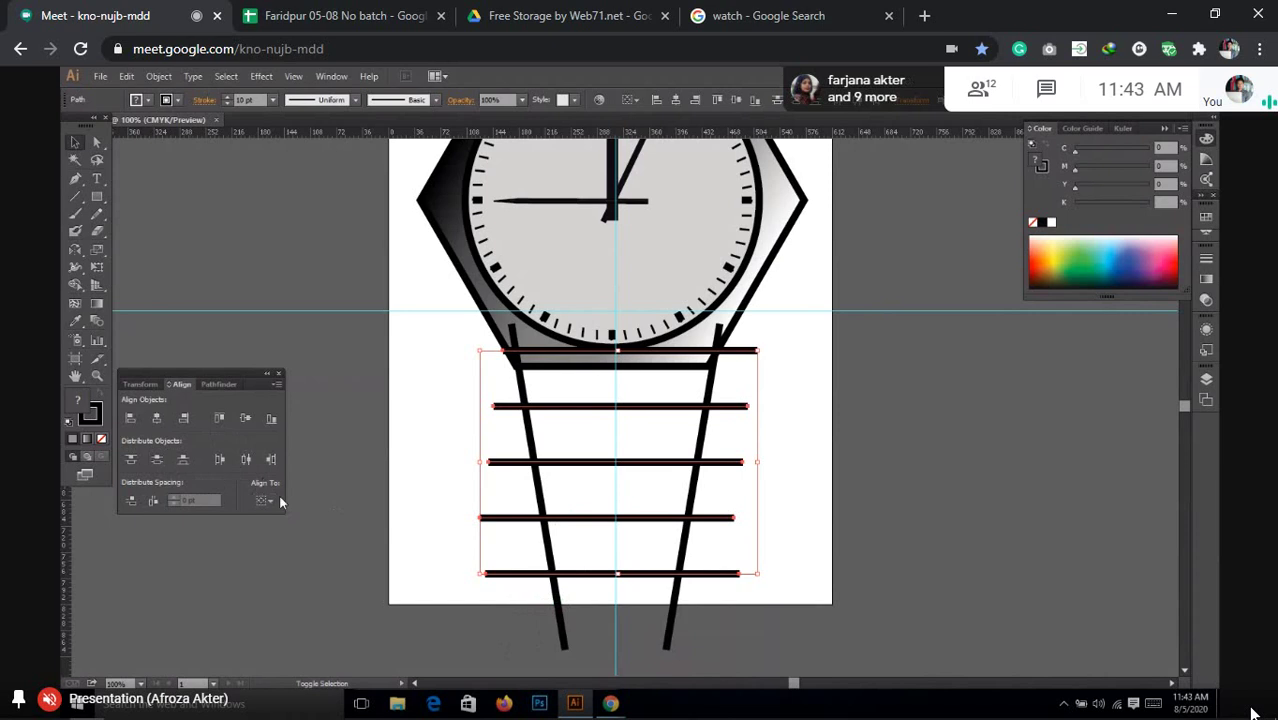
Add the two slanted strap lines to the selection and split the strap into segments with Pathfinder Divide.
left_click_drag(519, 577, 684, 646)
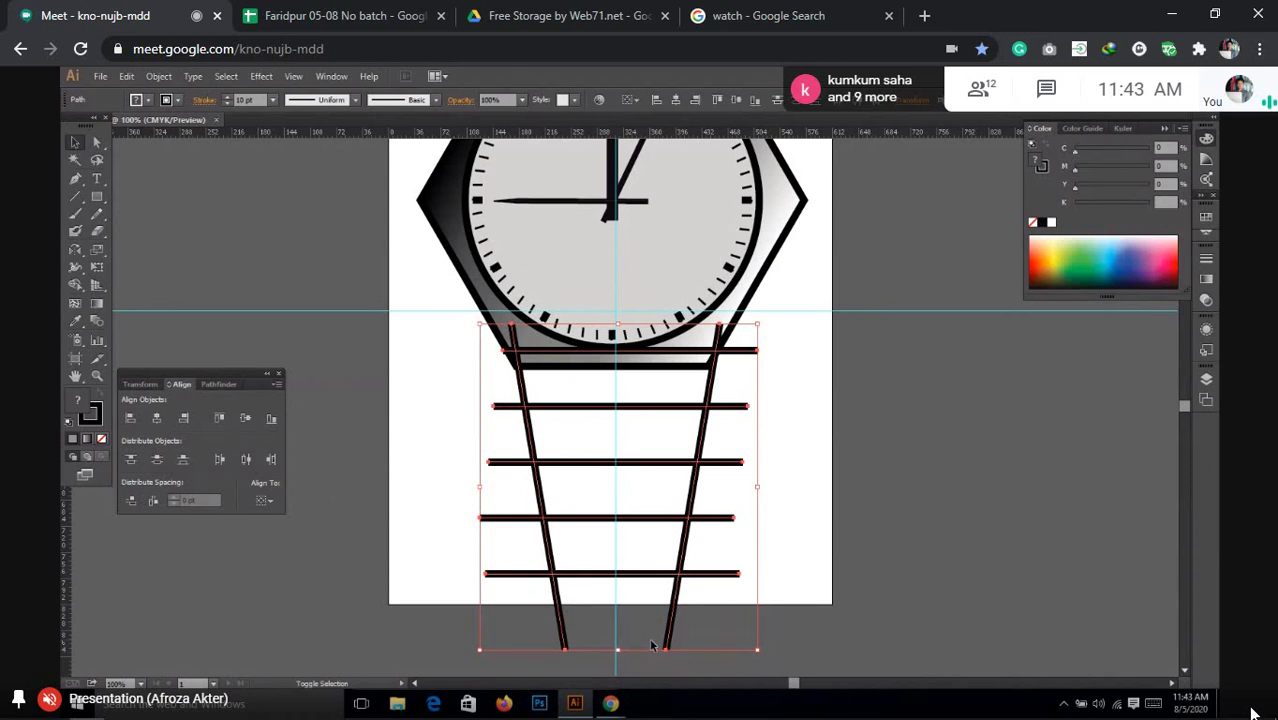
left_click(212, 385)
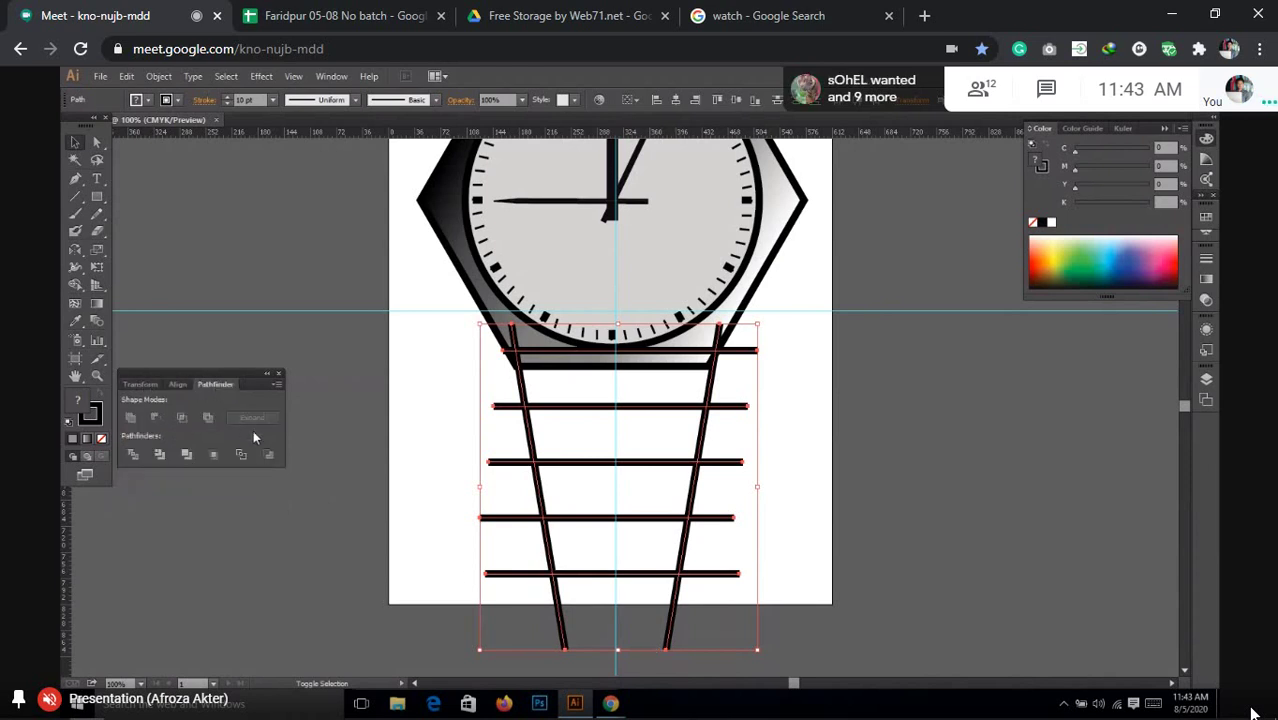
left_click(133, 455)
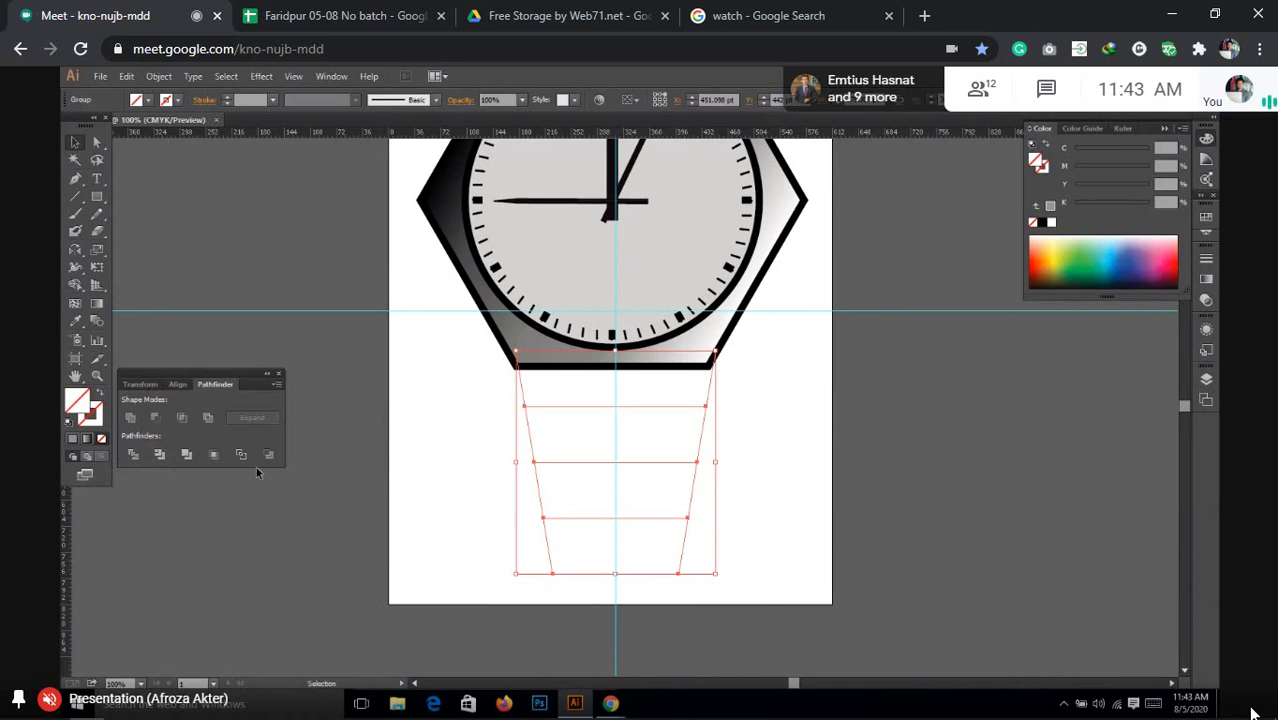
Fill the divided strap segments with the linear gradient and set its angle to 90°.
left_click(86, 439)
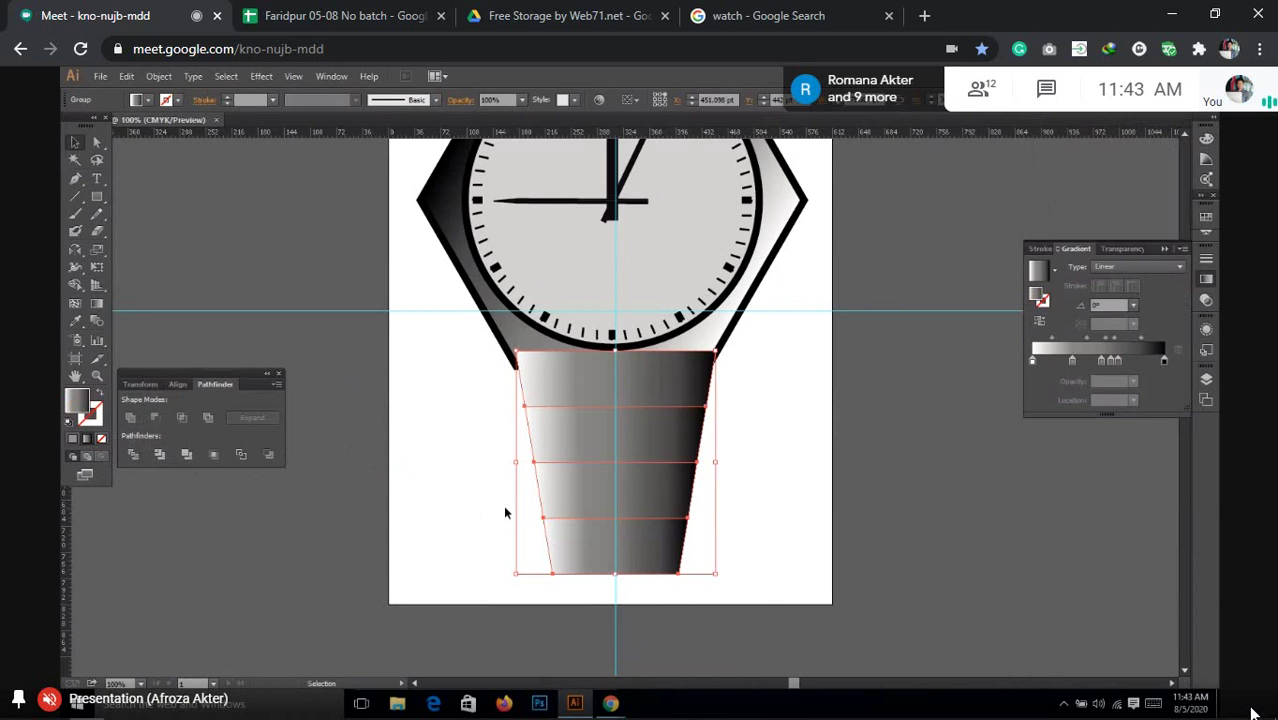
left_click(1131, 306)
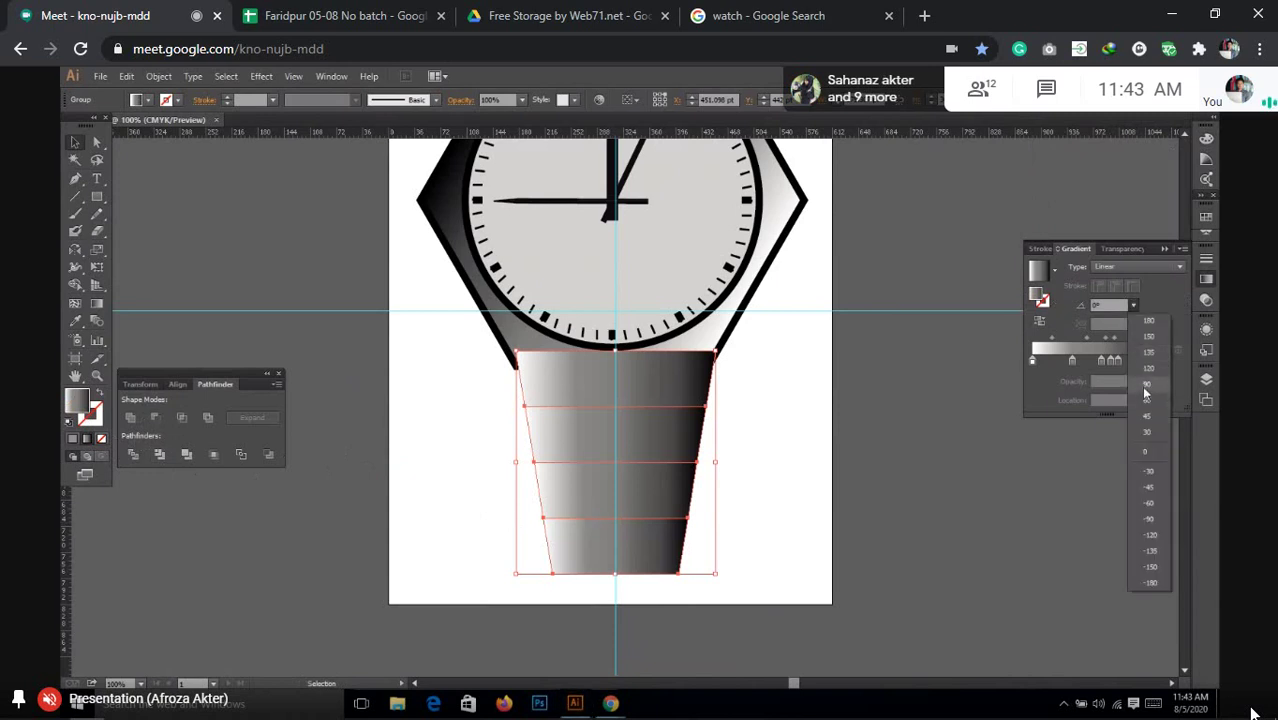
left_click(1146, 393)
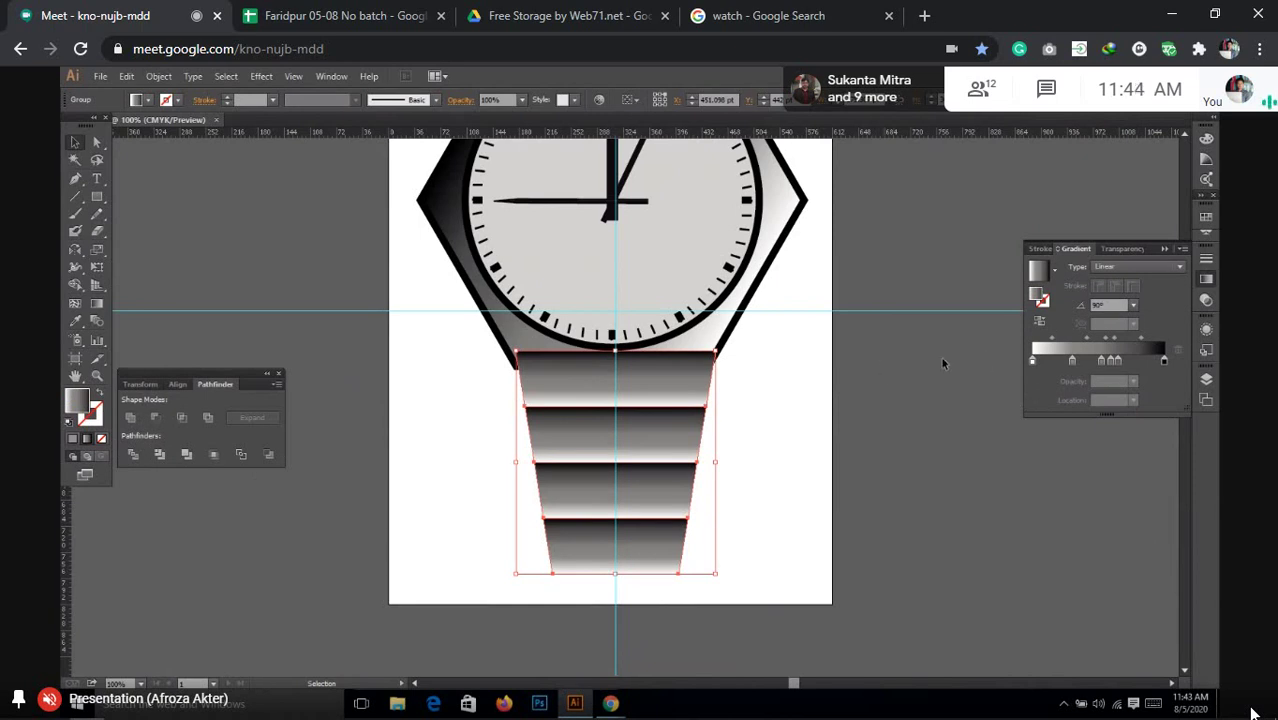
Remove the intermediate gradient stops from the strap segments' fill, keeping only the white and black end stops.
left_click(1118, 362)
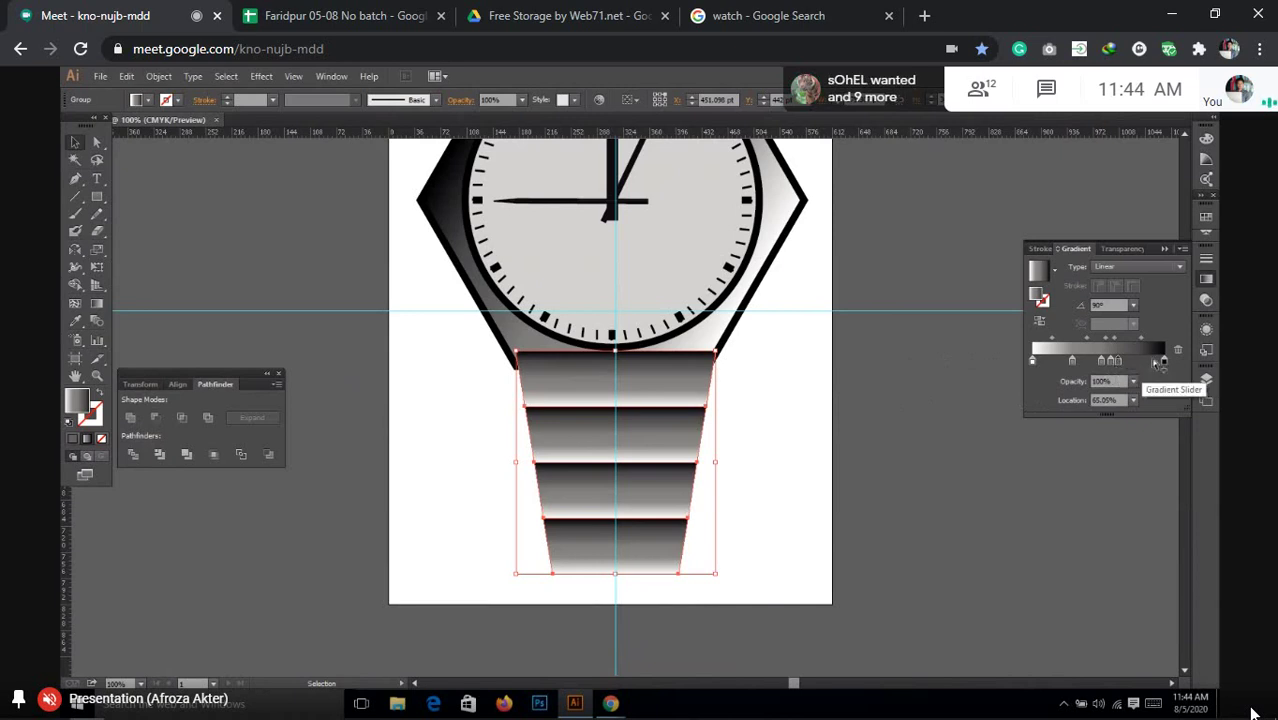
left_click(1160, 361)
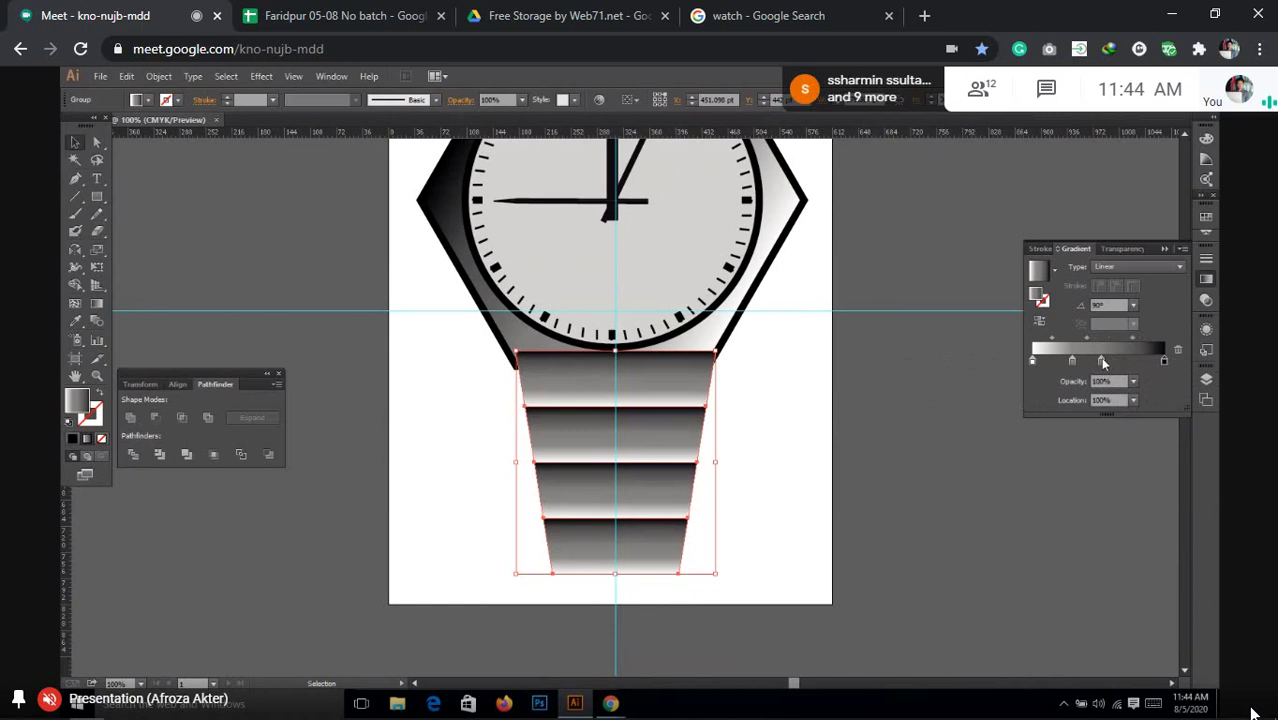
left_click(1102, 361)
left_click(1178, 351)
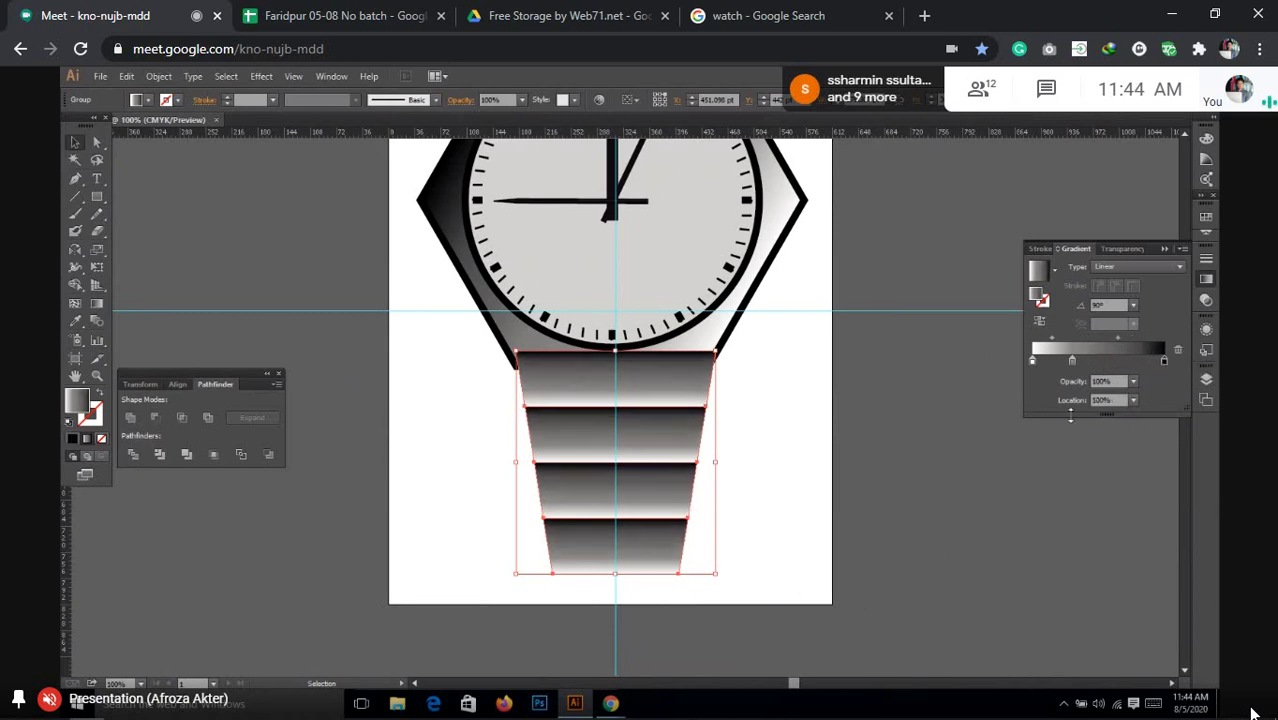
left_click(1071, 362)
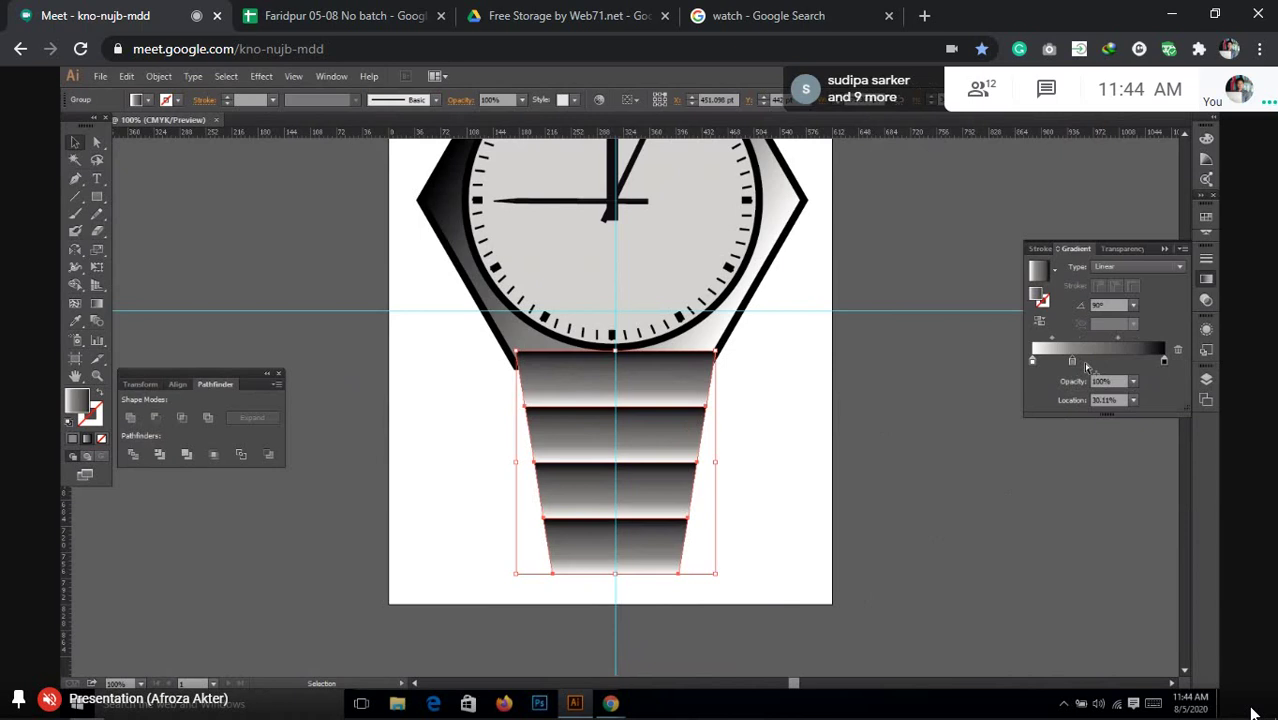
left_click(1177, 350)
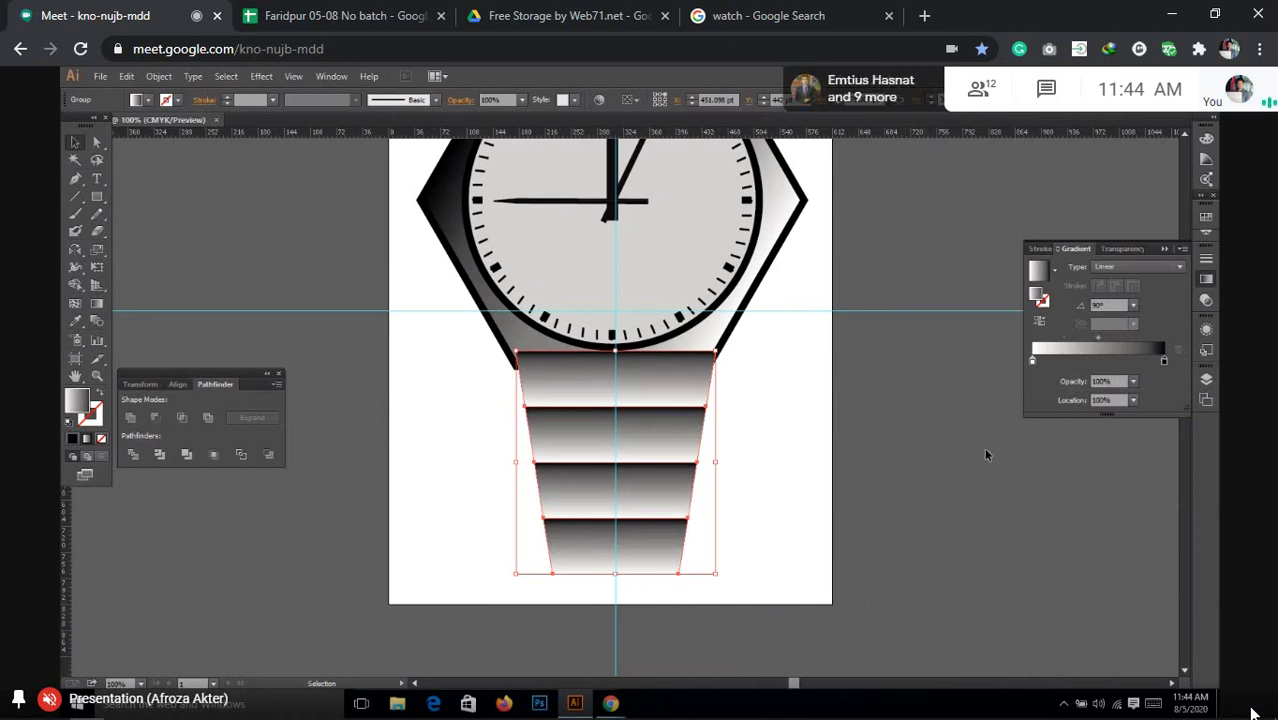
Set the strap segments' linear gradient angle to -90° and deselect the strap.
left_click(1133, 305)
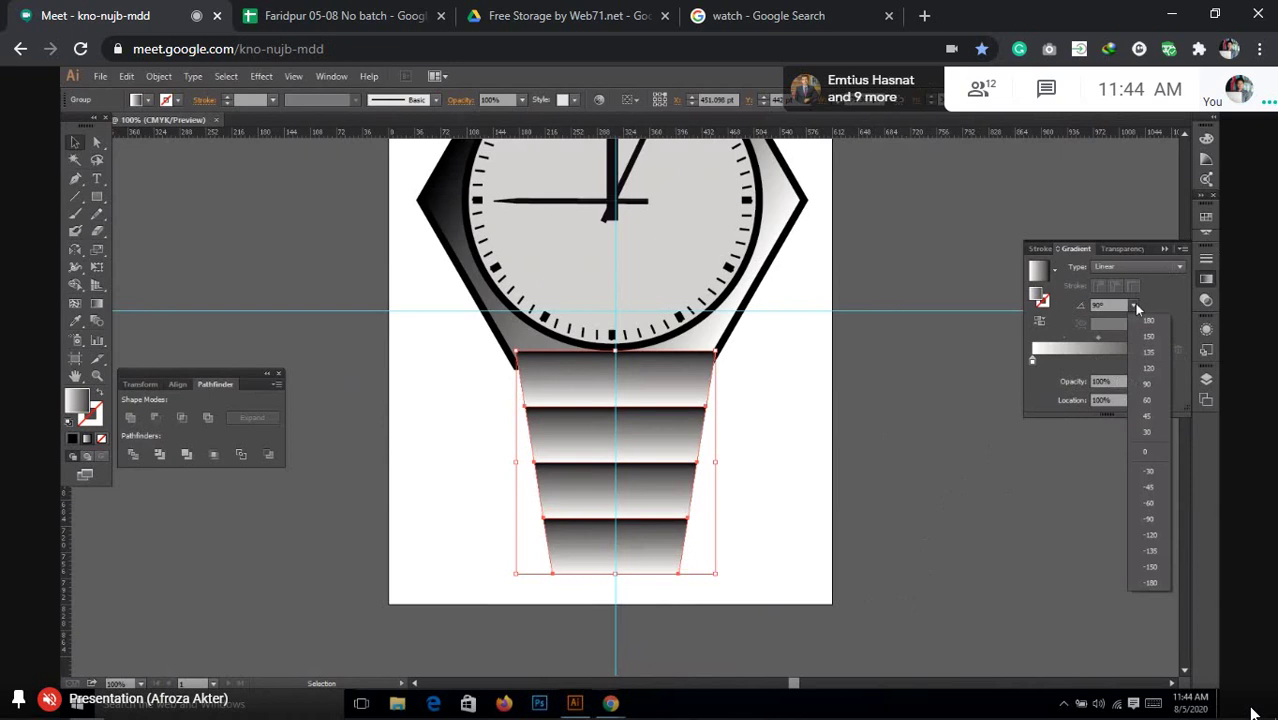
left_click(1138, 520)
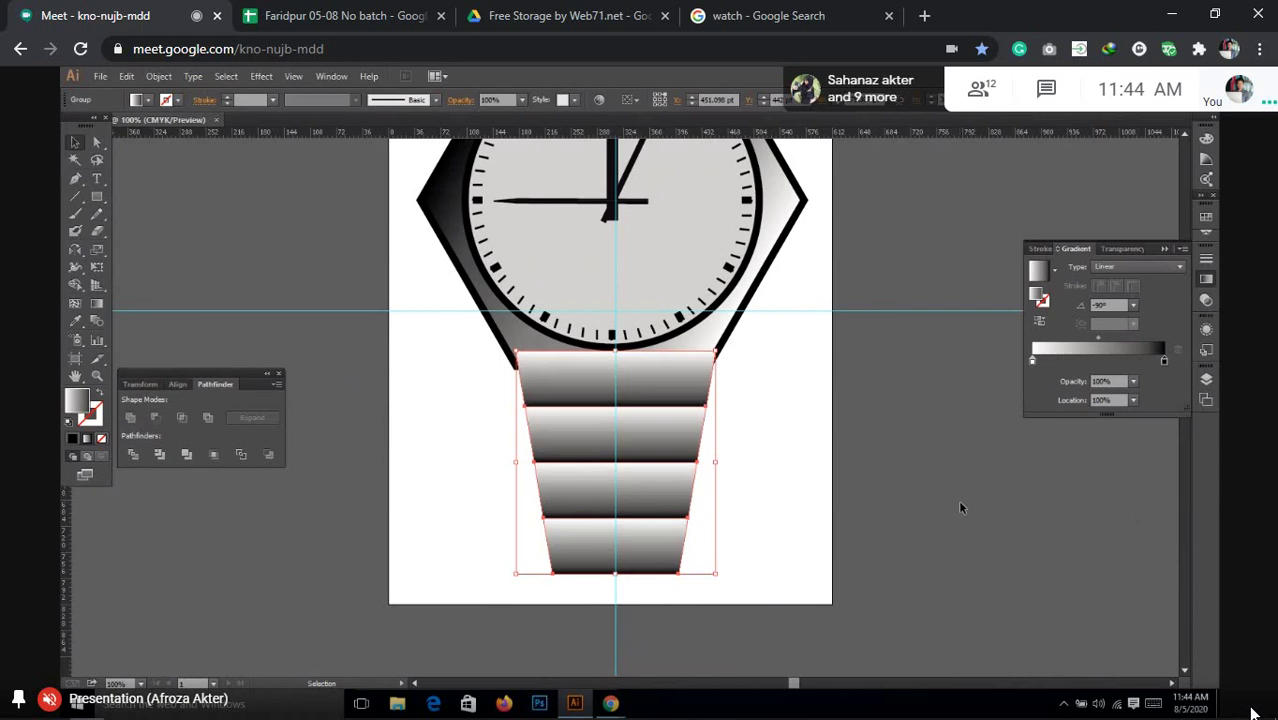
left_click(859, 436)
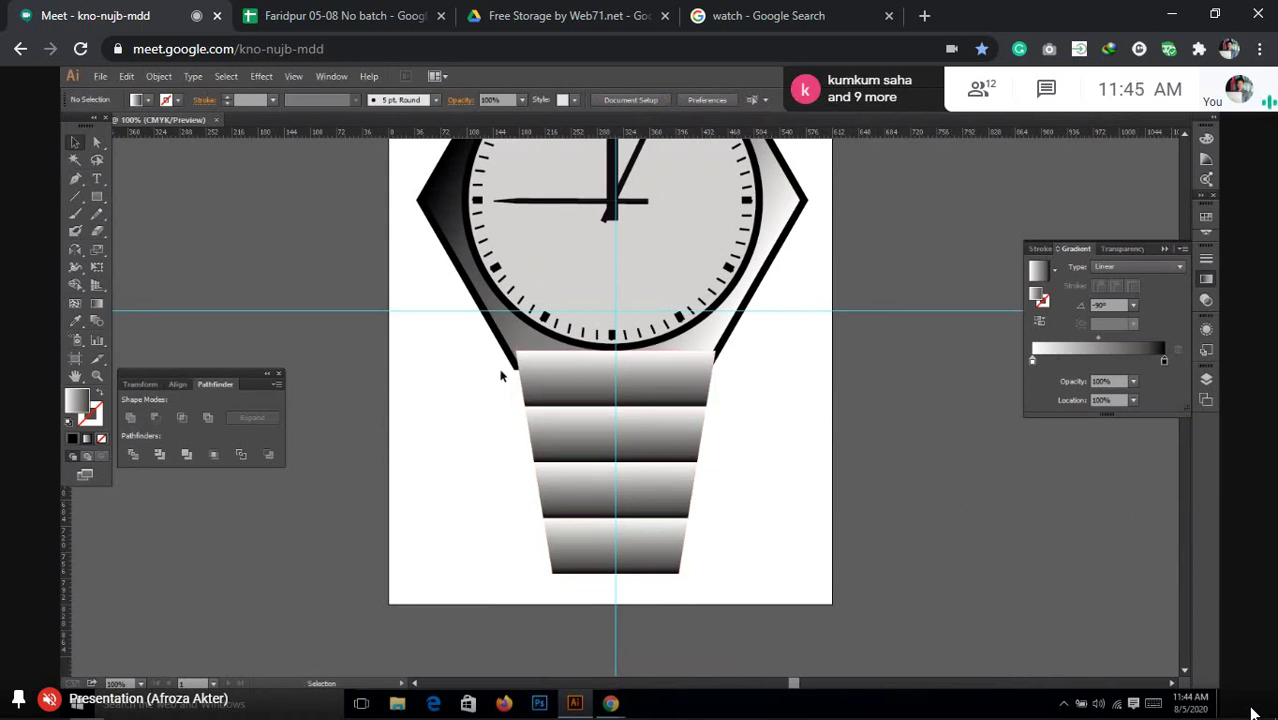
Select the whole group of strap segments and send it to the back.
left_click_drag(499, 370, 707, 571)
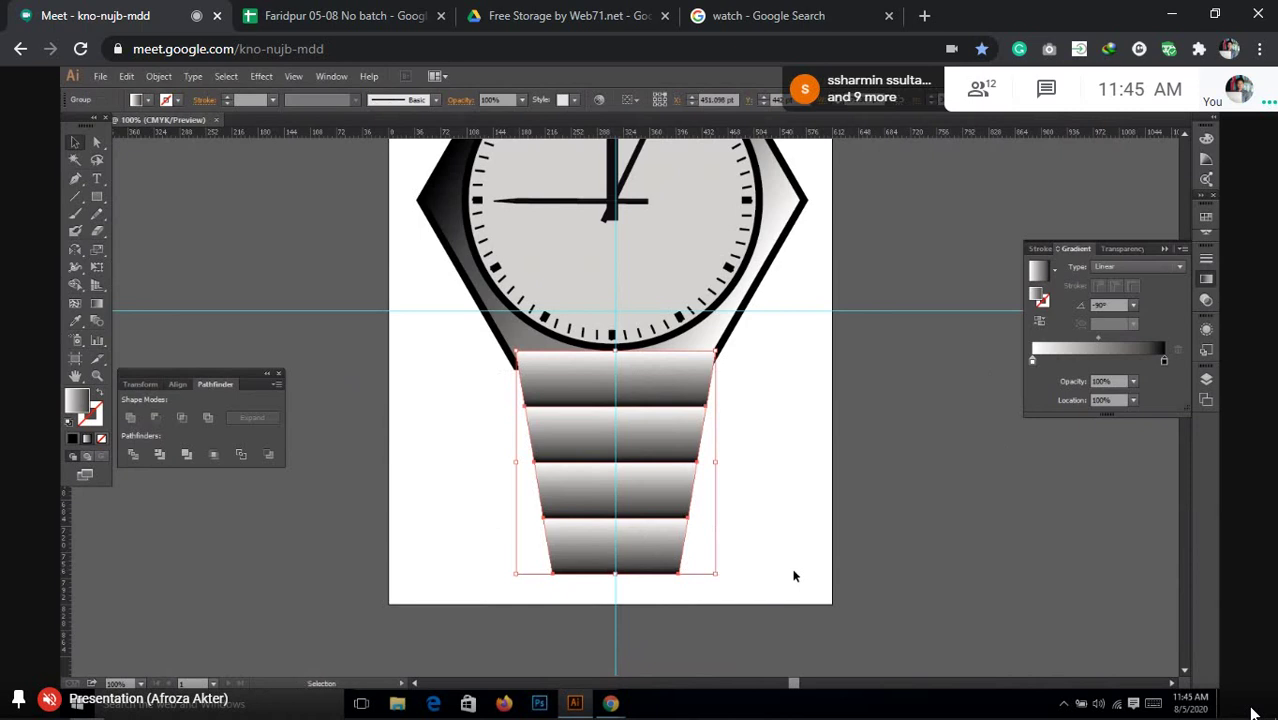
key("a")
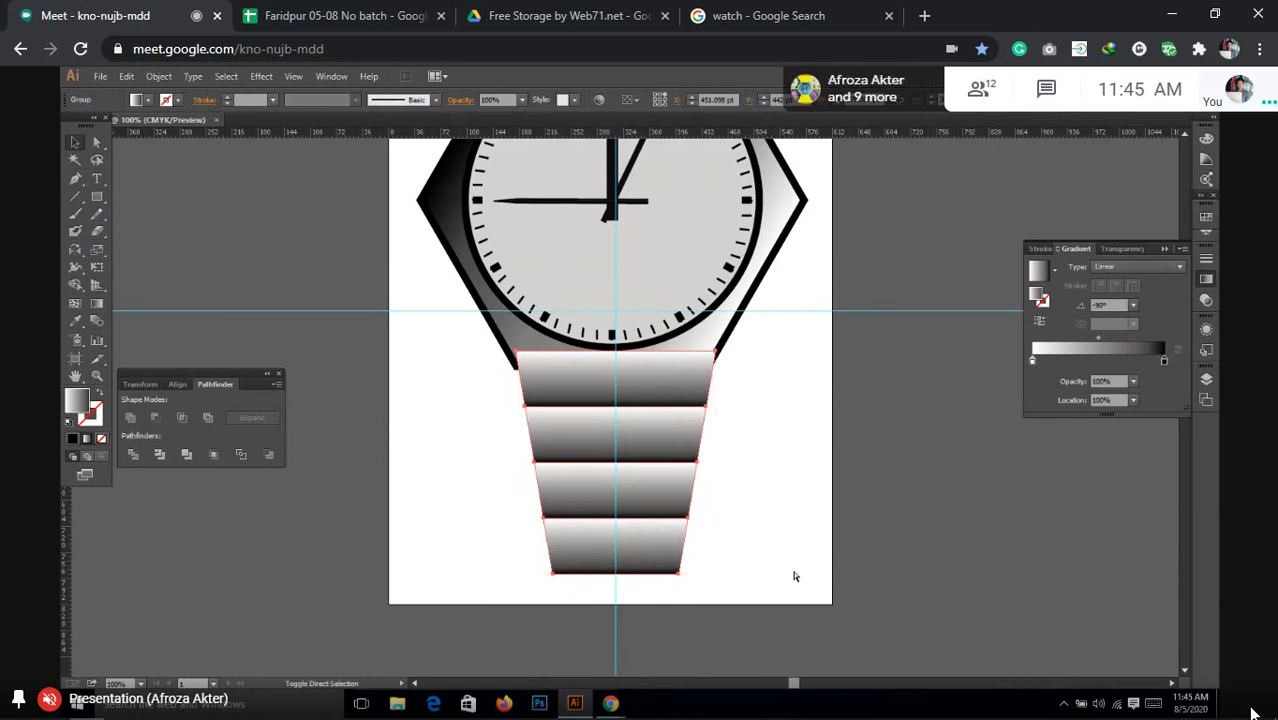
key("v")
key("a")
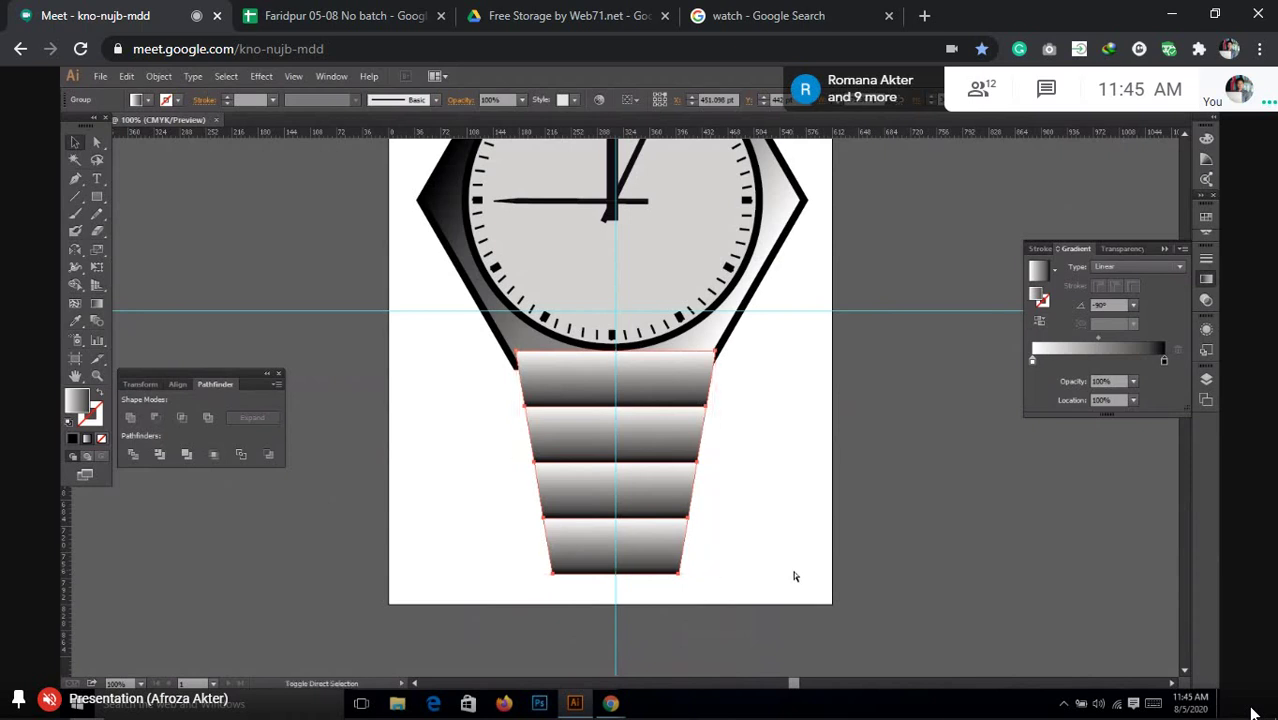
key("v")
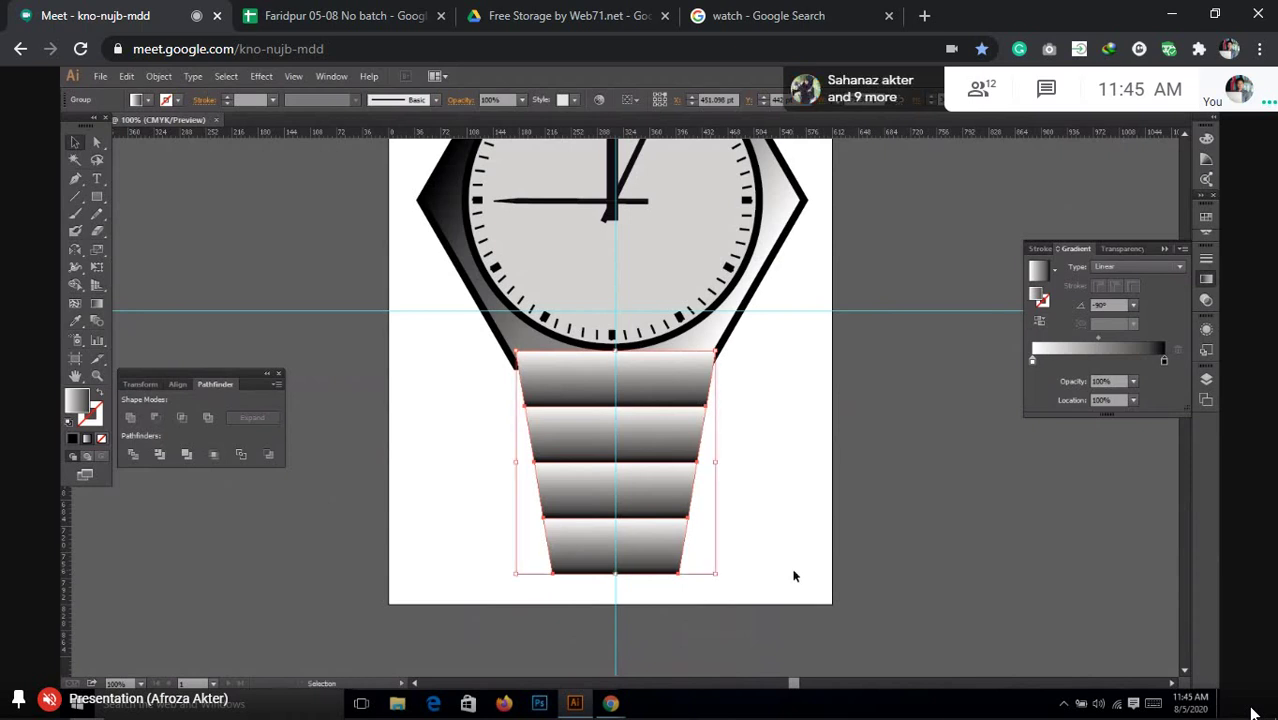
key("ctrl+shift+b")
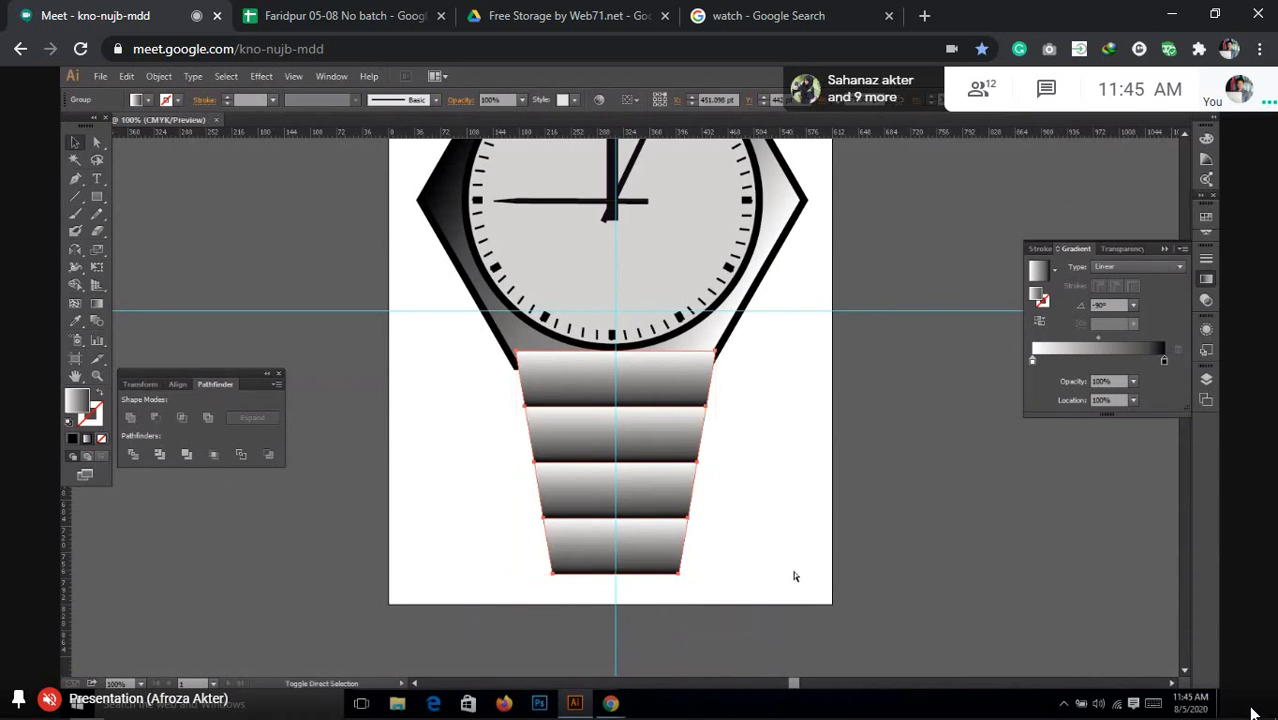
key("ctrl+shift+b")
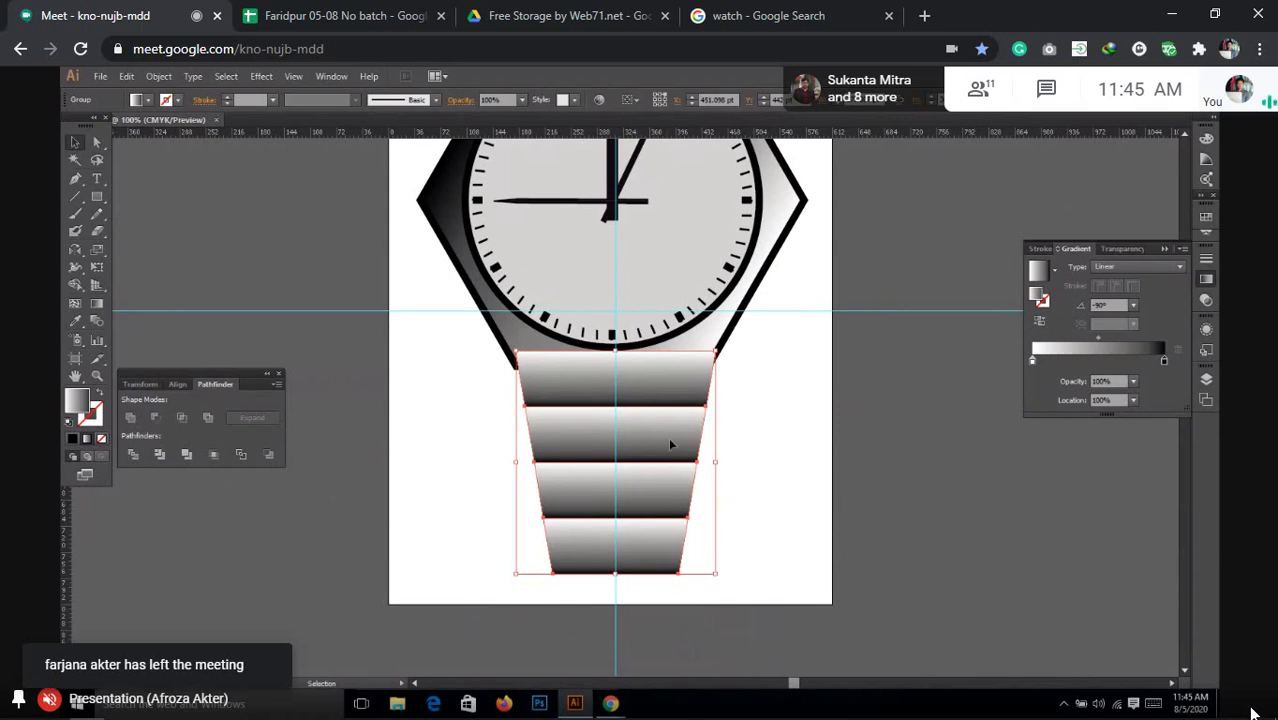
Repeat Arrange > Send to Back on the selected strap group to place it behind the watch case.
right_click(665, 396)
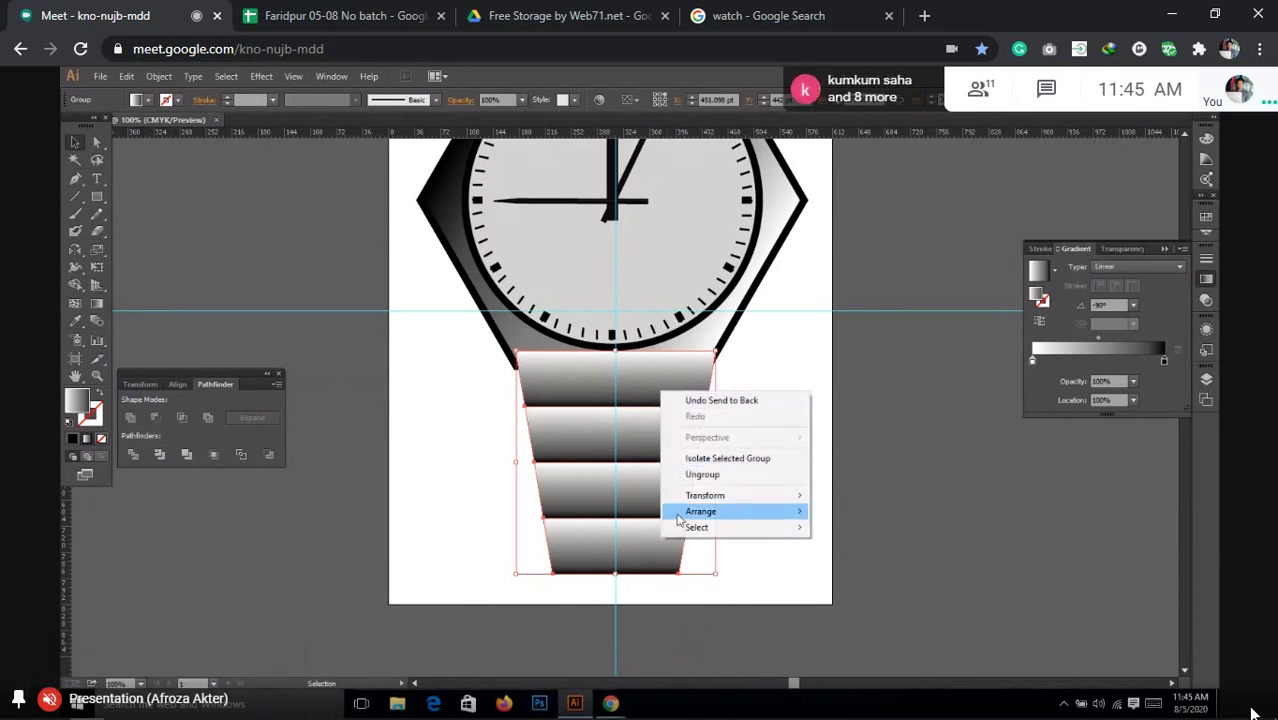
mouse_move(681, 517)
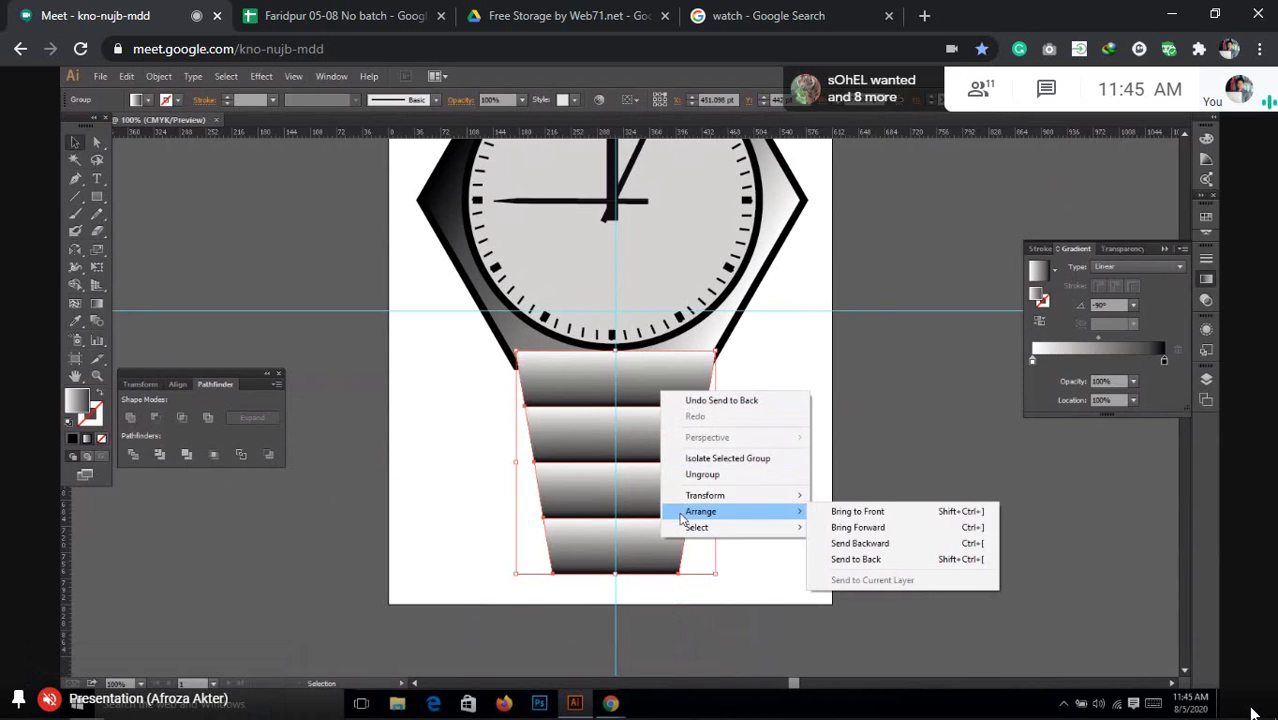
left_click(857, 562)
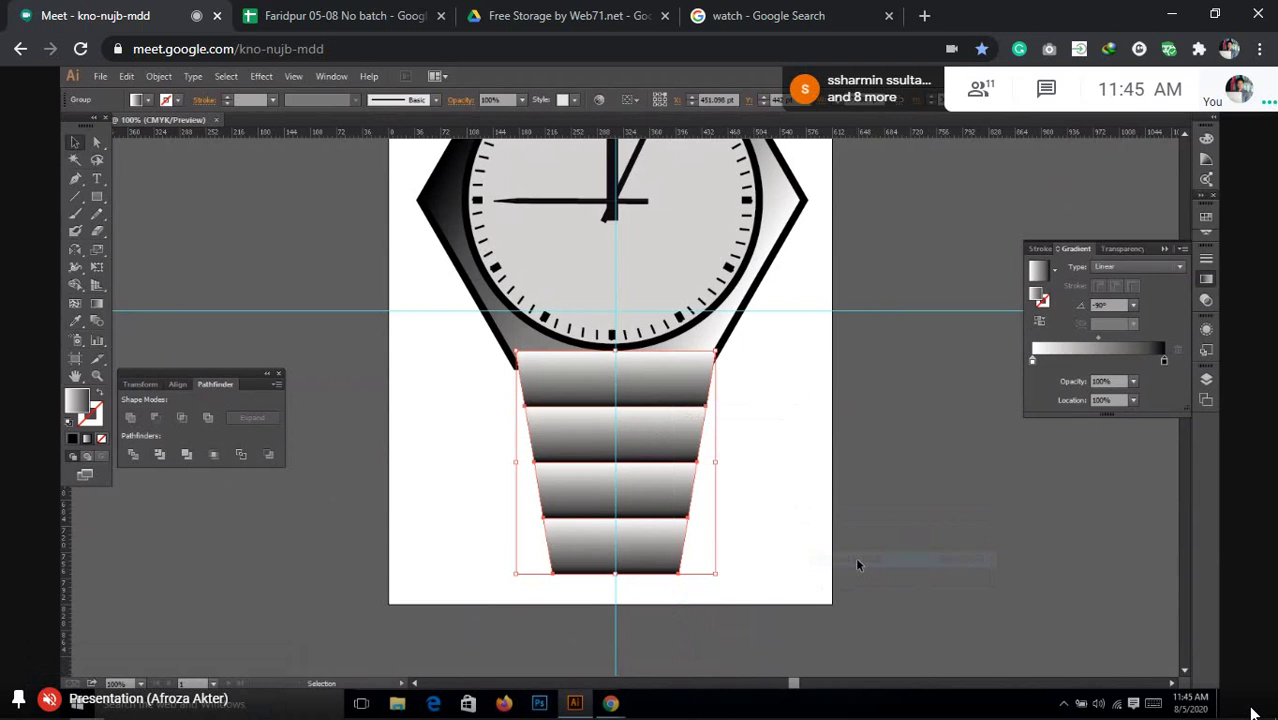
right_click(627, 461)
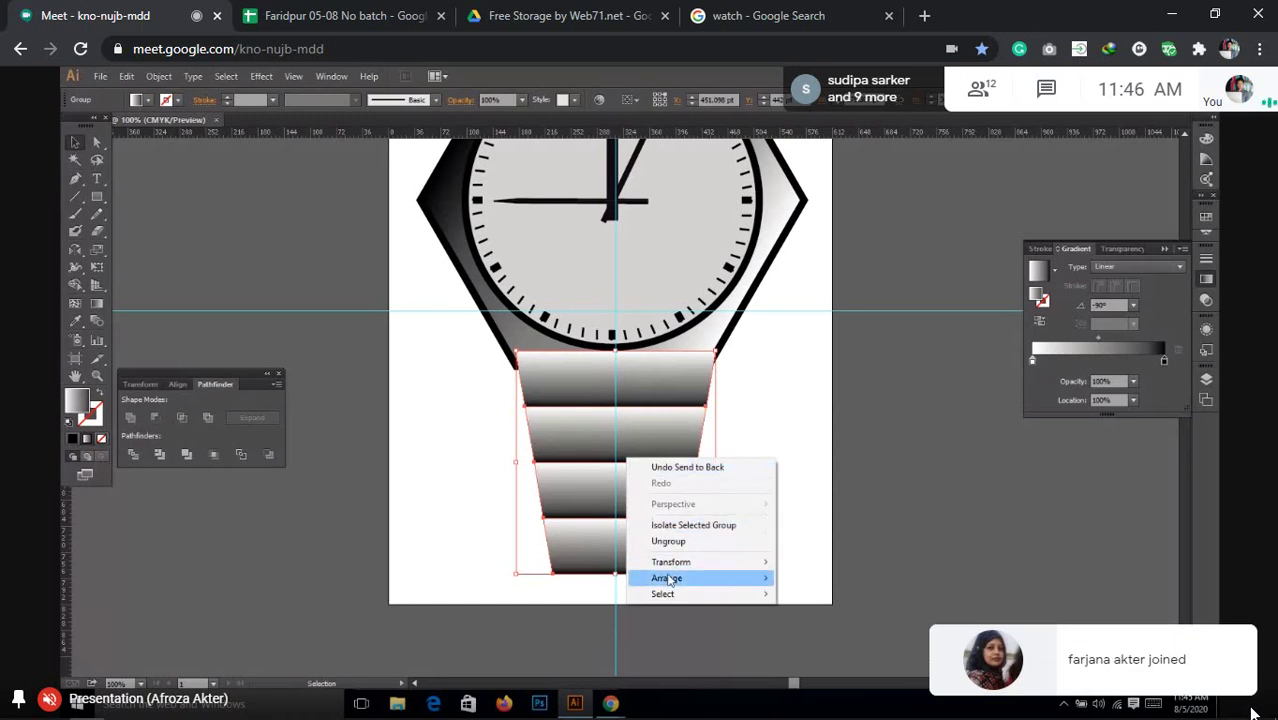
mouse_move(672, 580)
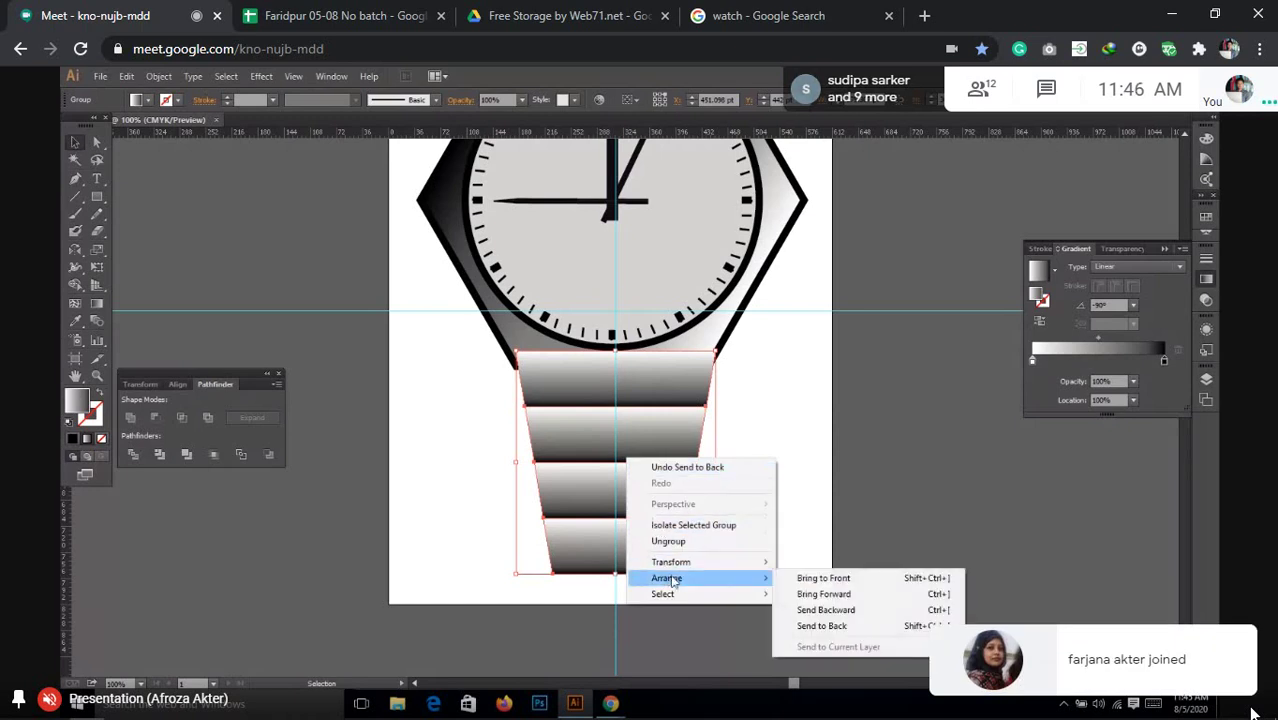
left_click(821, 626)
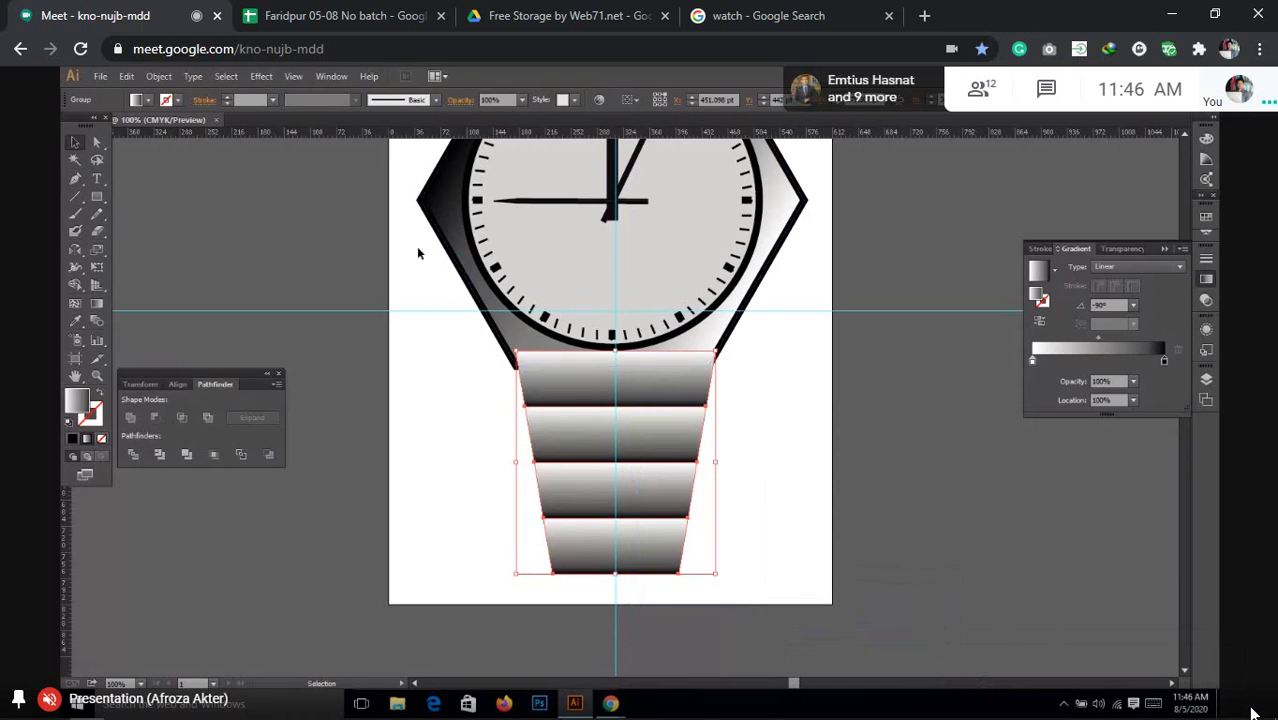
Try to bring the watch case, dial and hands to the front of the strap, and undo the reordering.
scroll(417, 257, "up", 2)
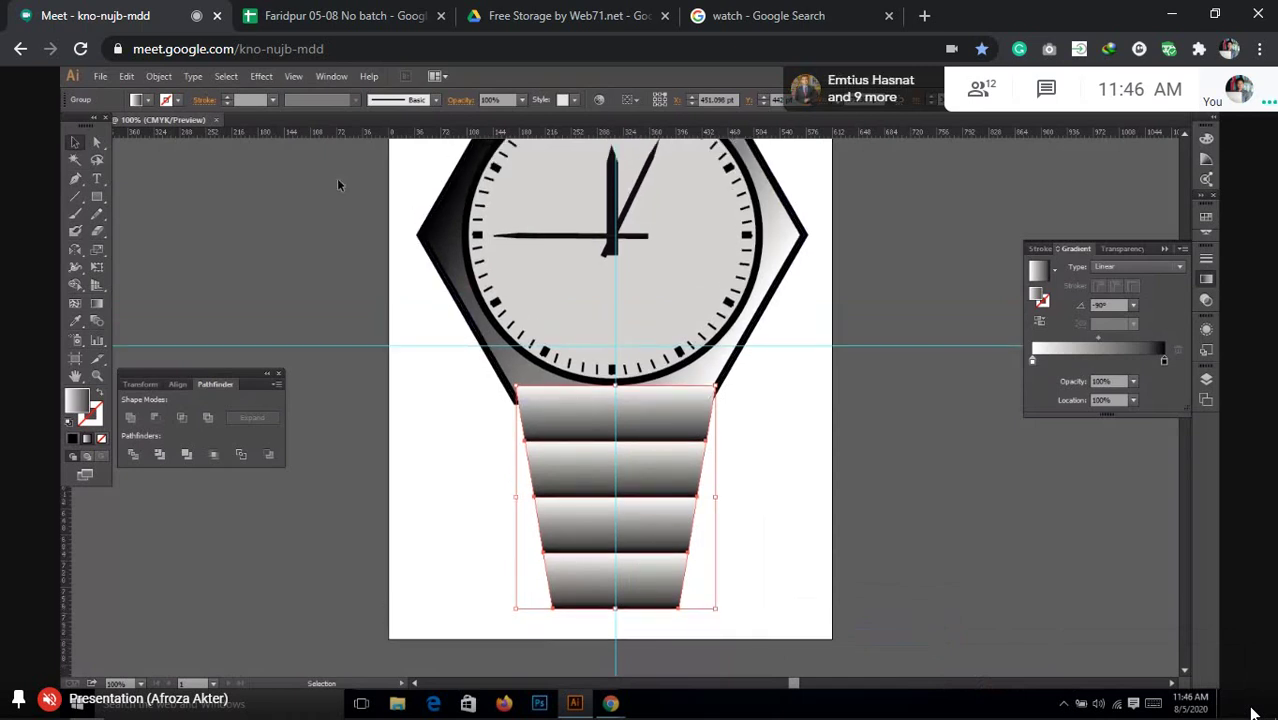
left_click(193, 76)
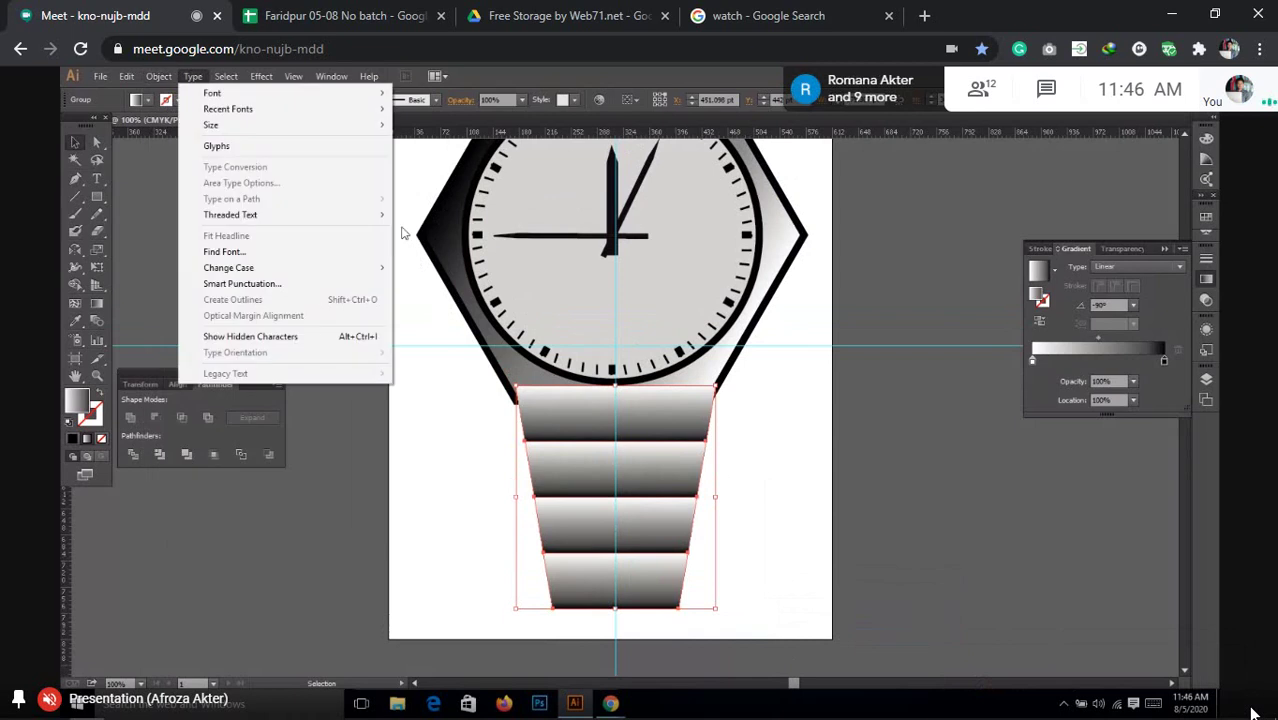
left_click(471, 362)
left_click(158, 76)
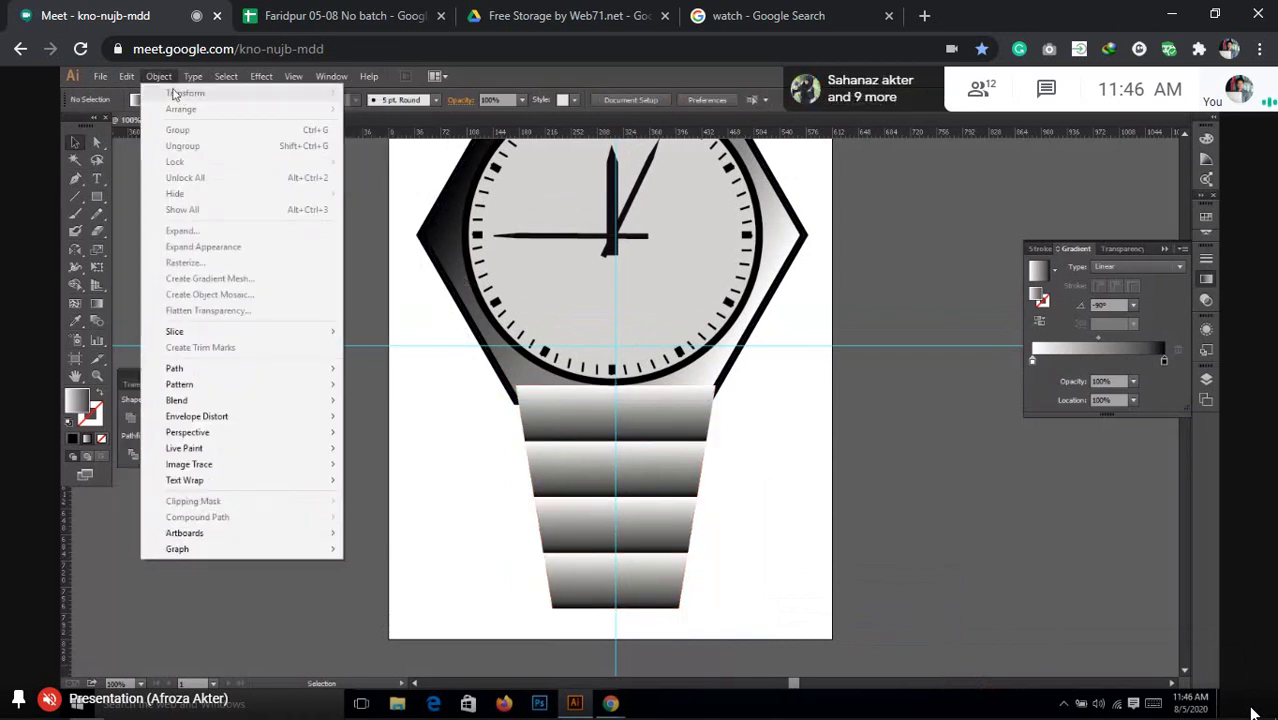
left_click(383, 236)
left_click_drag(411, 169, 785, 313)
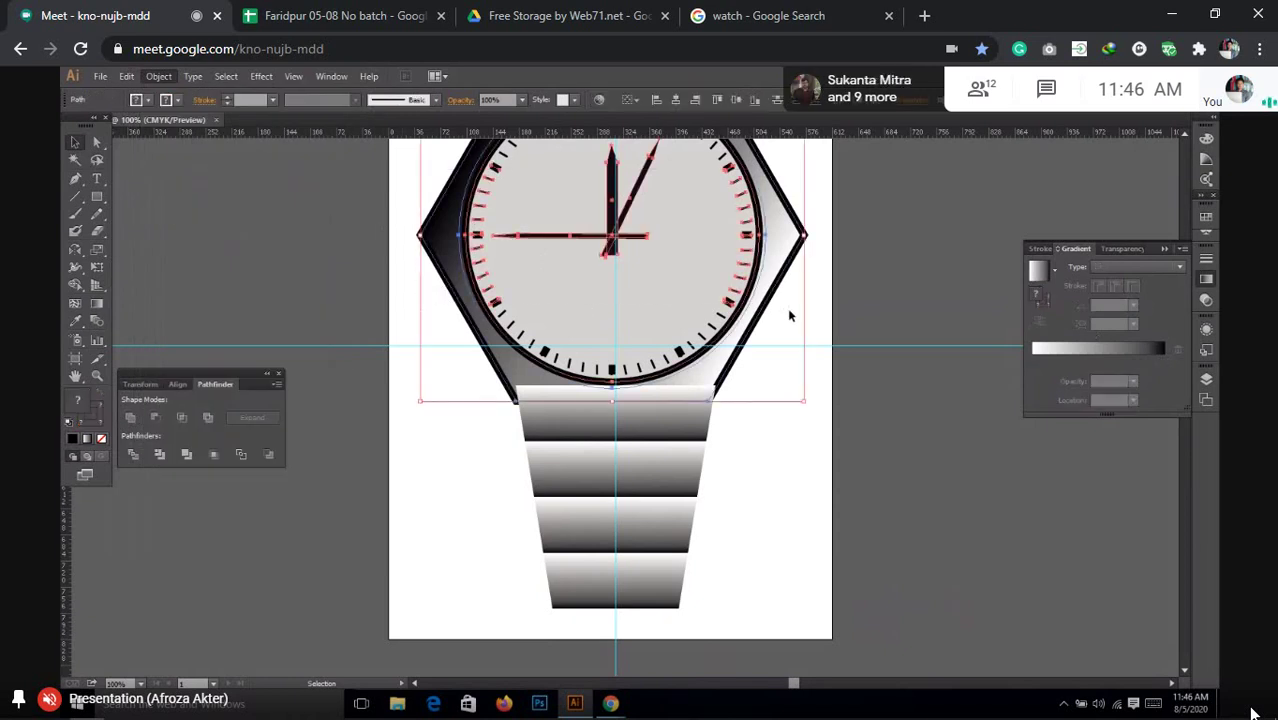
right_click(761, 347)
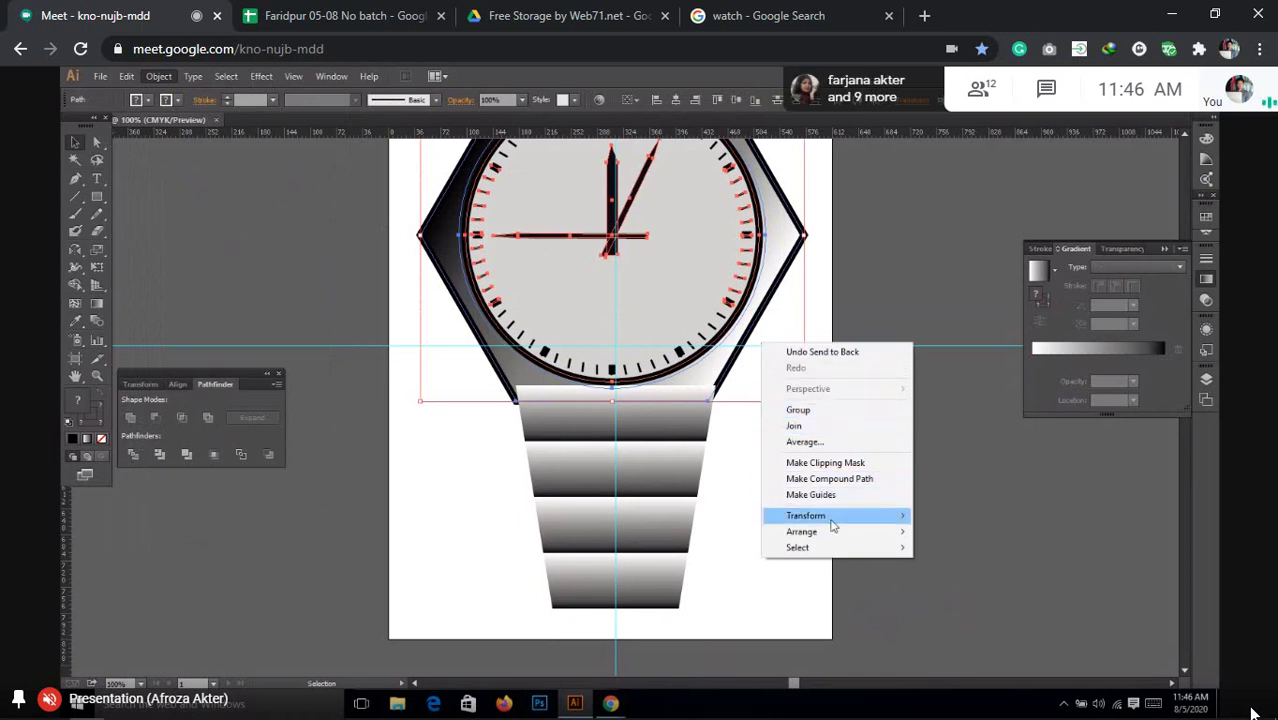
mouse_move(834, 533)
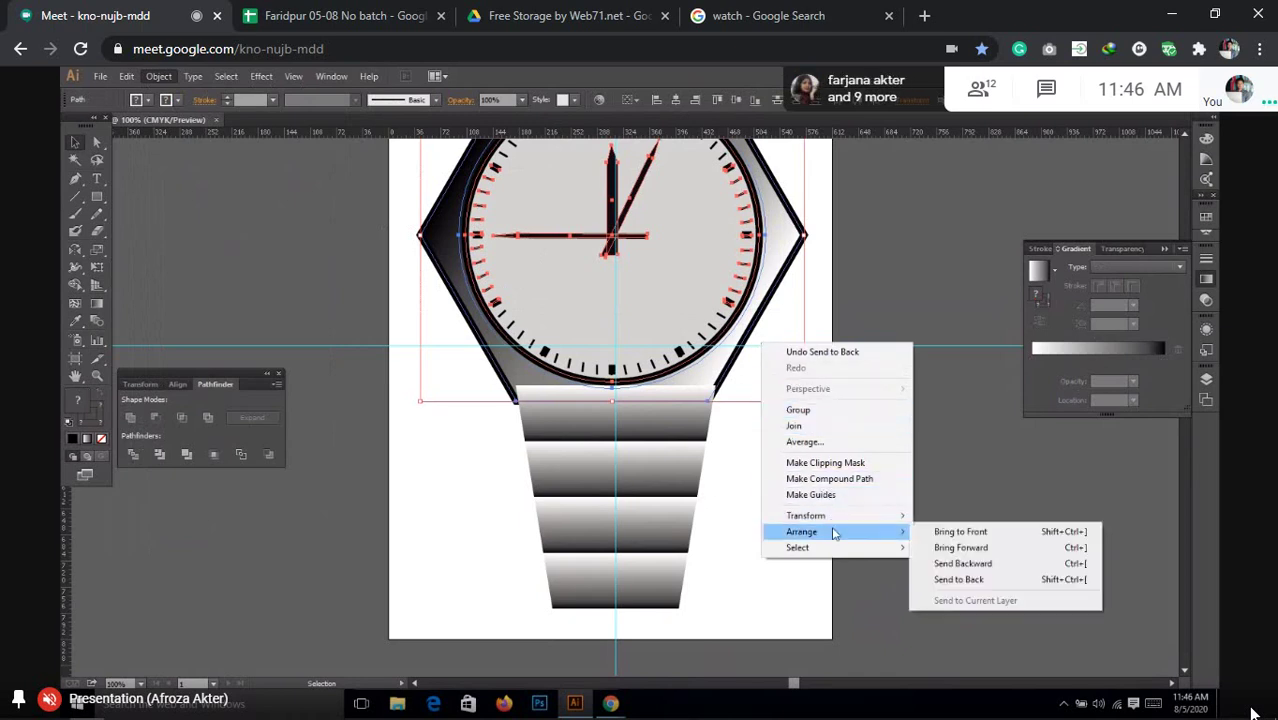
left_click(943, 537)
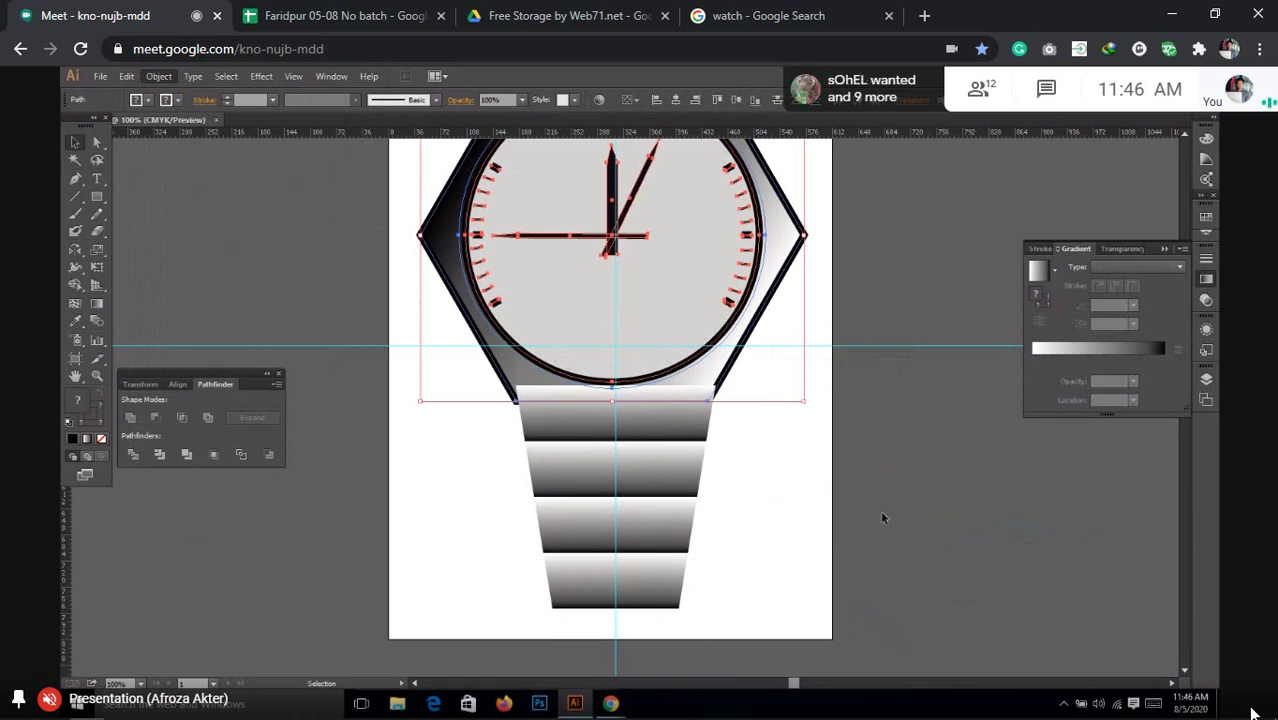
key("ctrl+[")
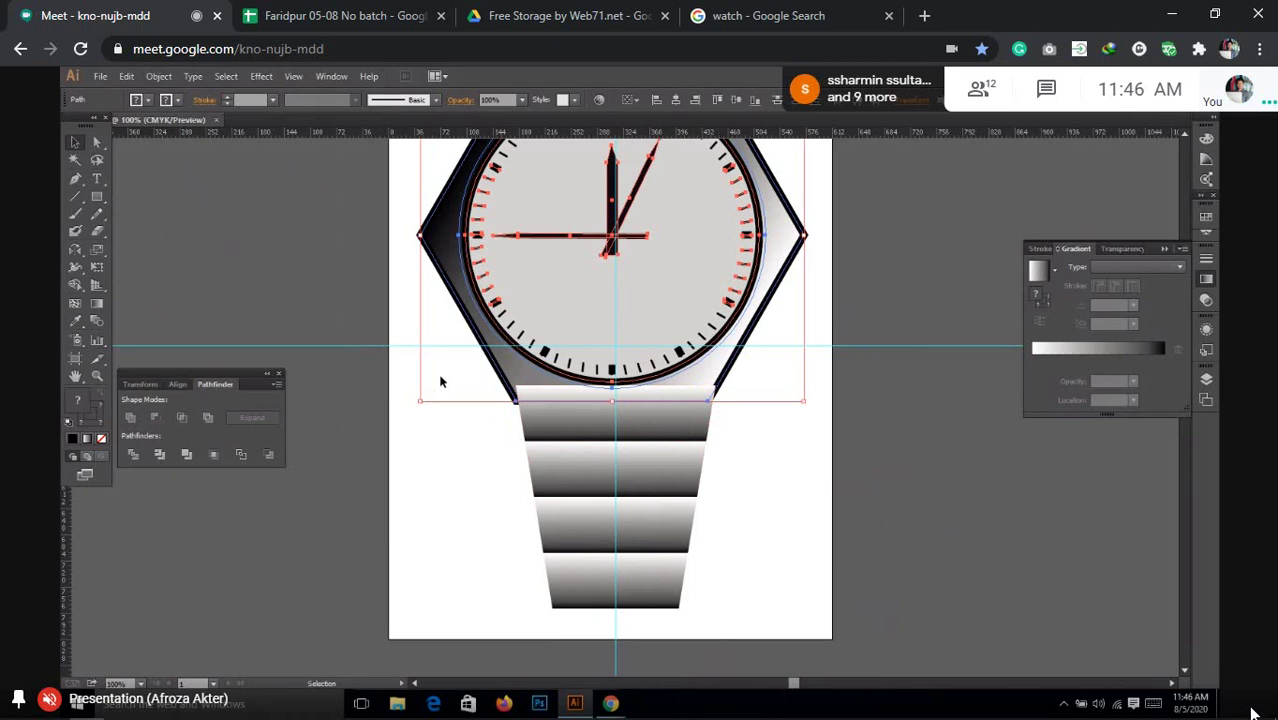
key("ctrl+alt")
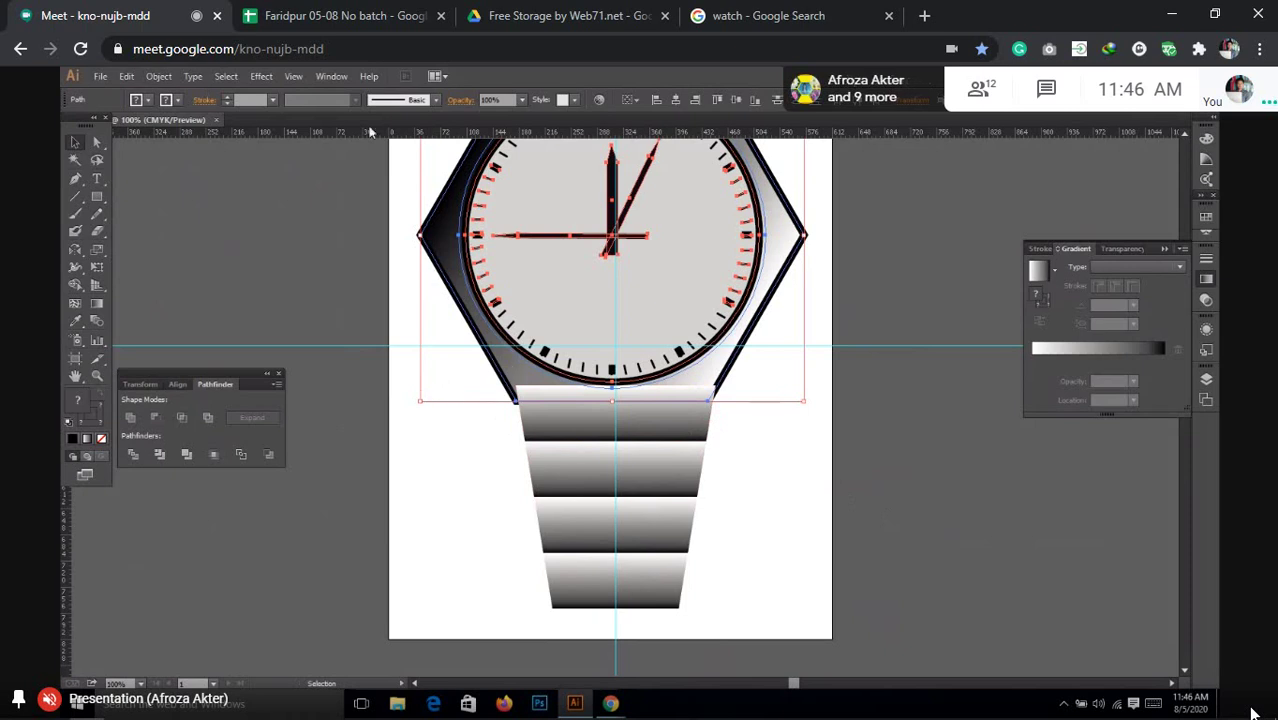
left_click(414, 194)
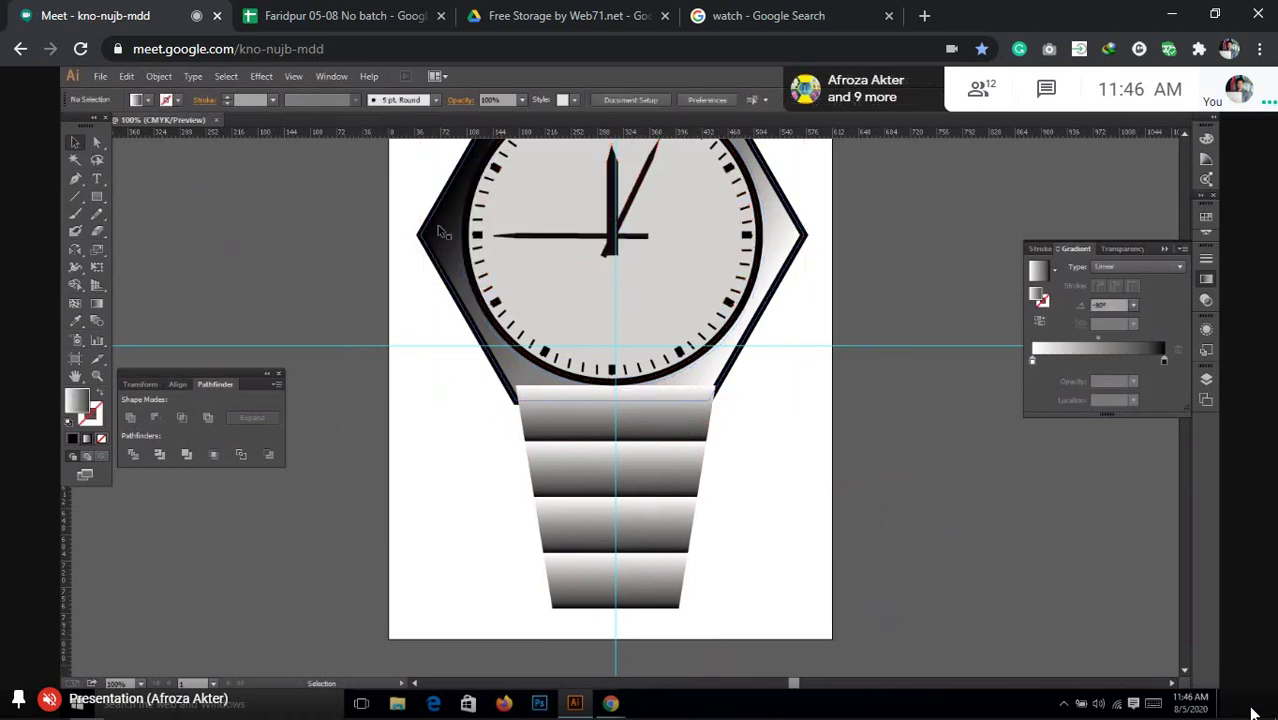
left_click_drag(429, 187, 790, 298)
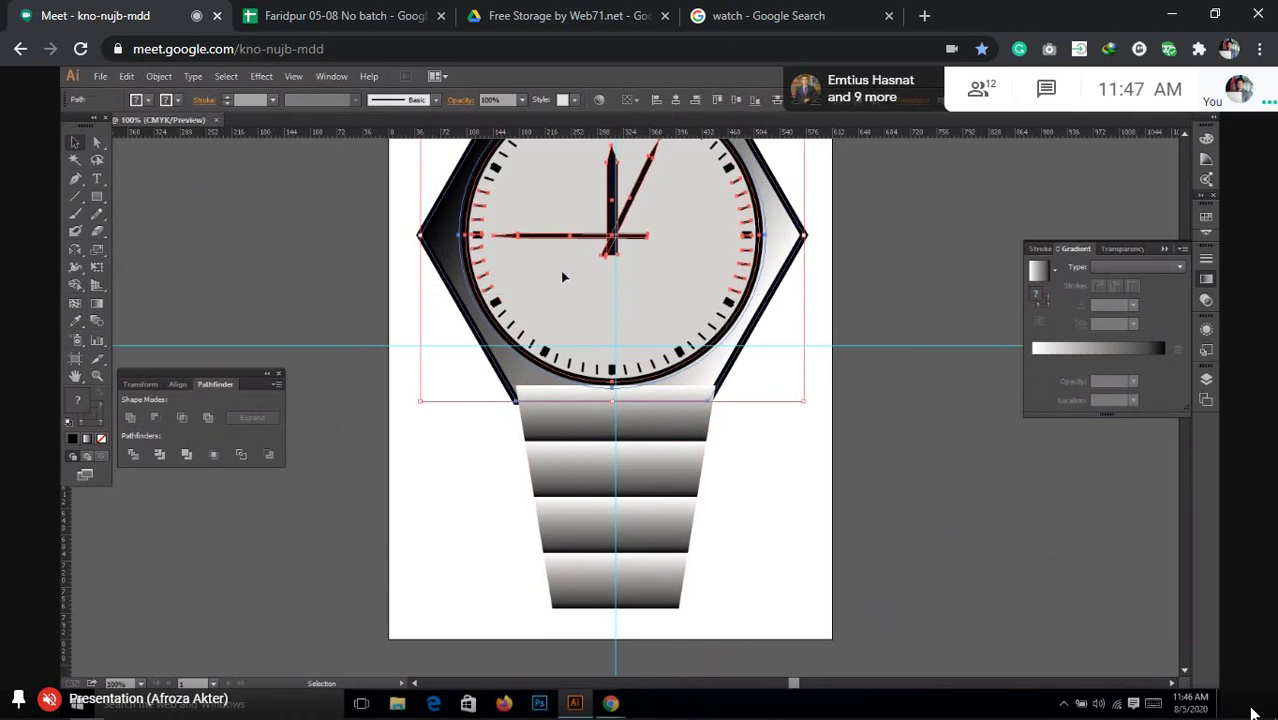
scroll(560, 270, "up", 3)
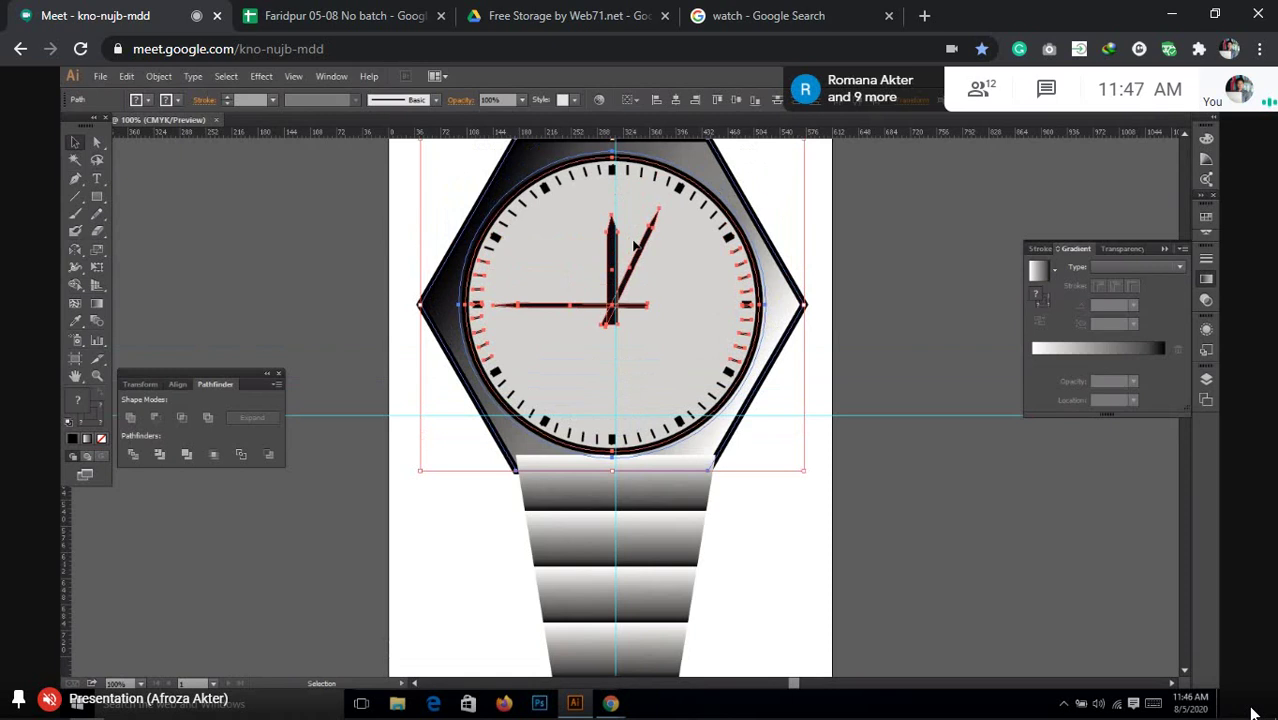
scroll(489, 307, "down", 1)
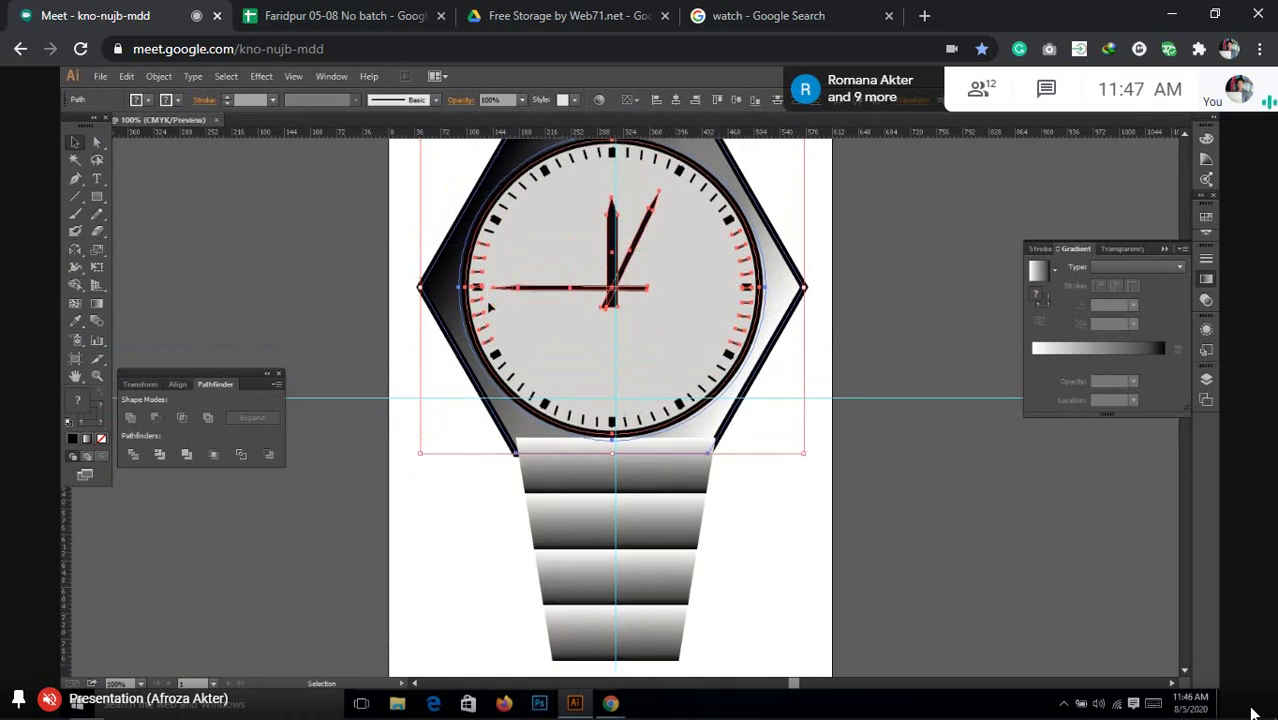
scroll(488, 302, "down", 1)
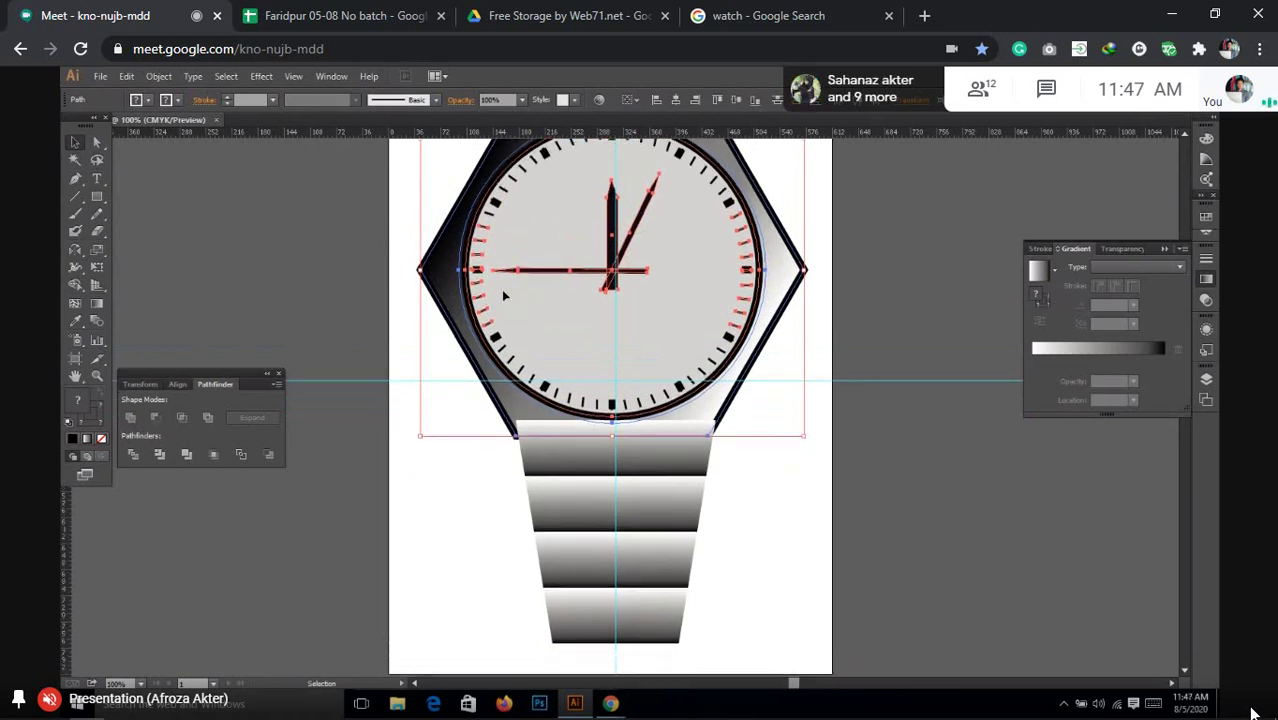
left_click(396, 459)
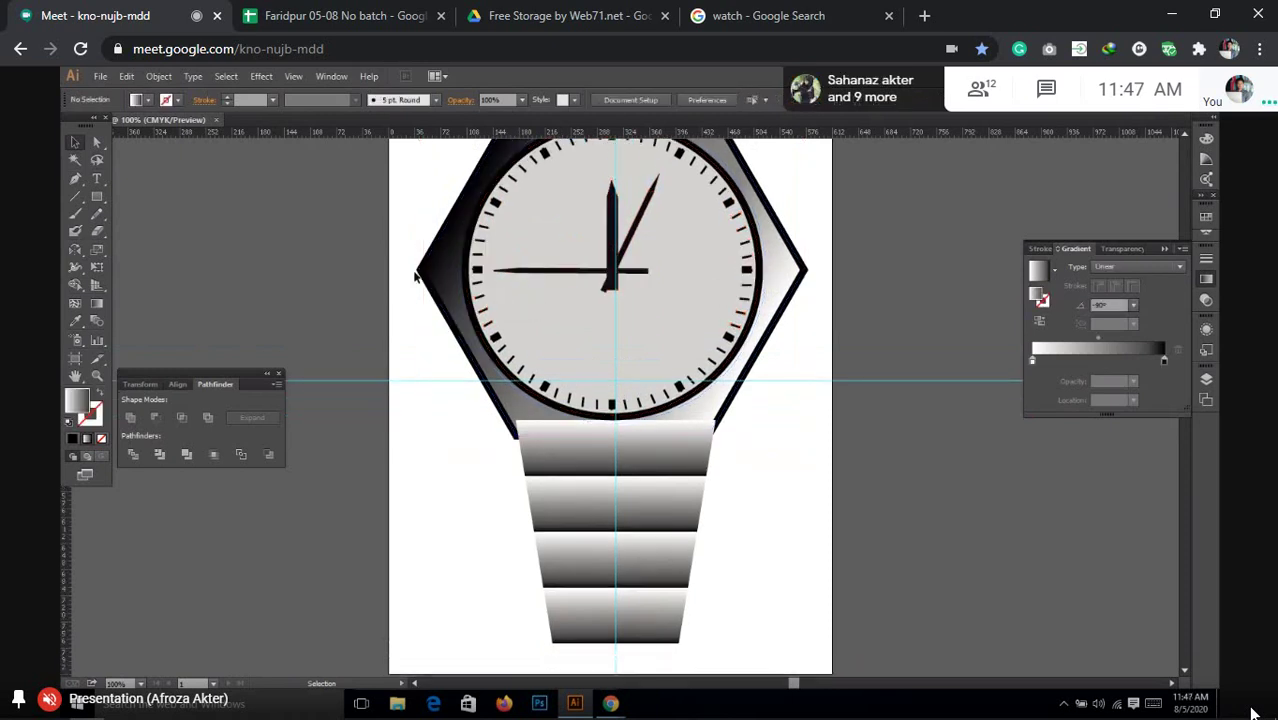
Select the watch case, dial and hands together, apply Bring to Front to them, and deselect.
left_click_drag(445, 149, 769, 400)
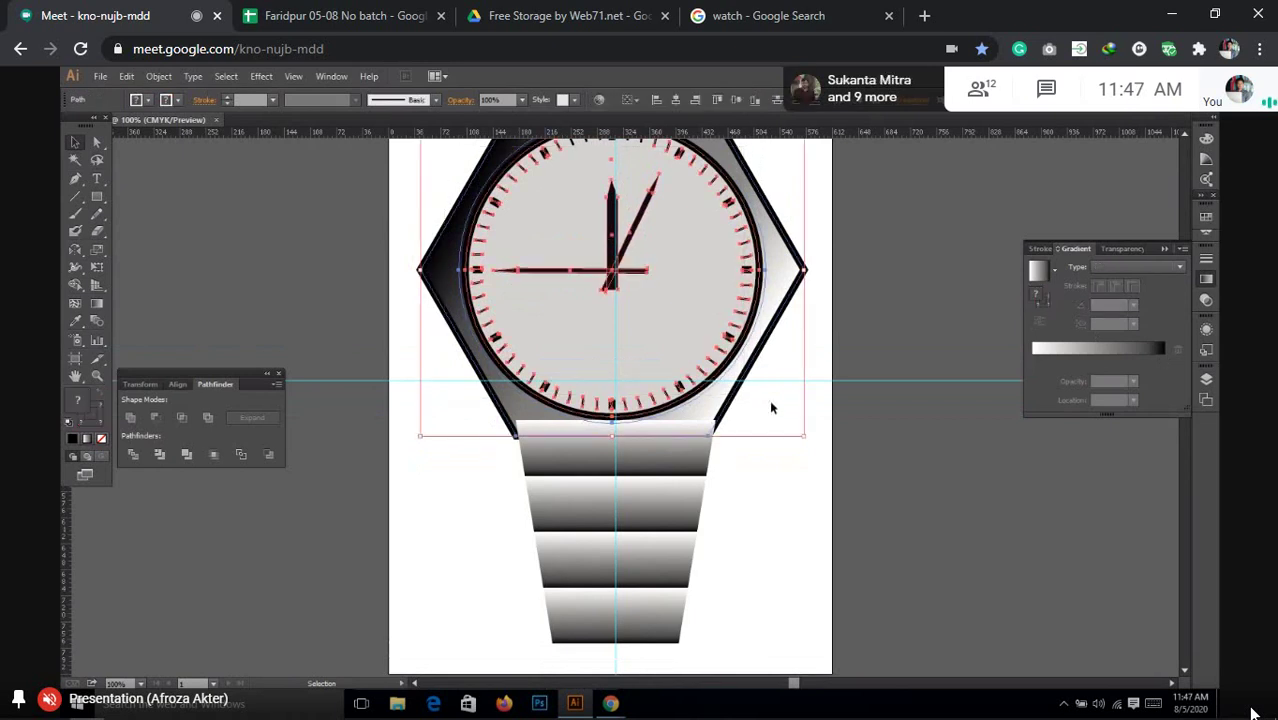
scroll(769, 400, "up", 1)
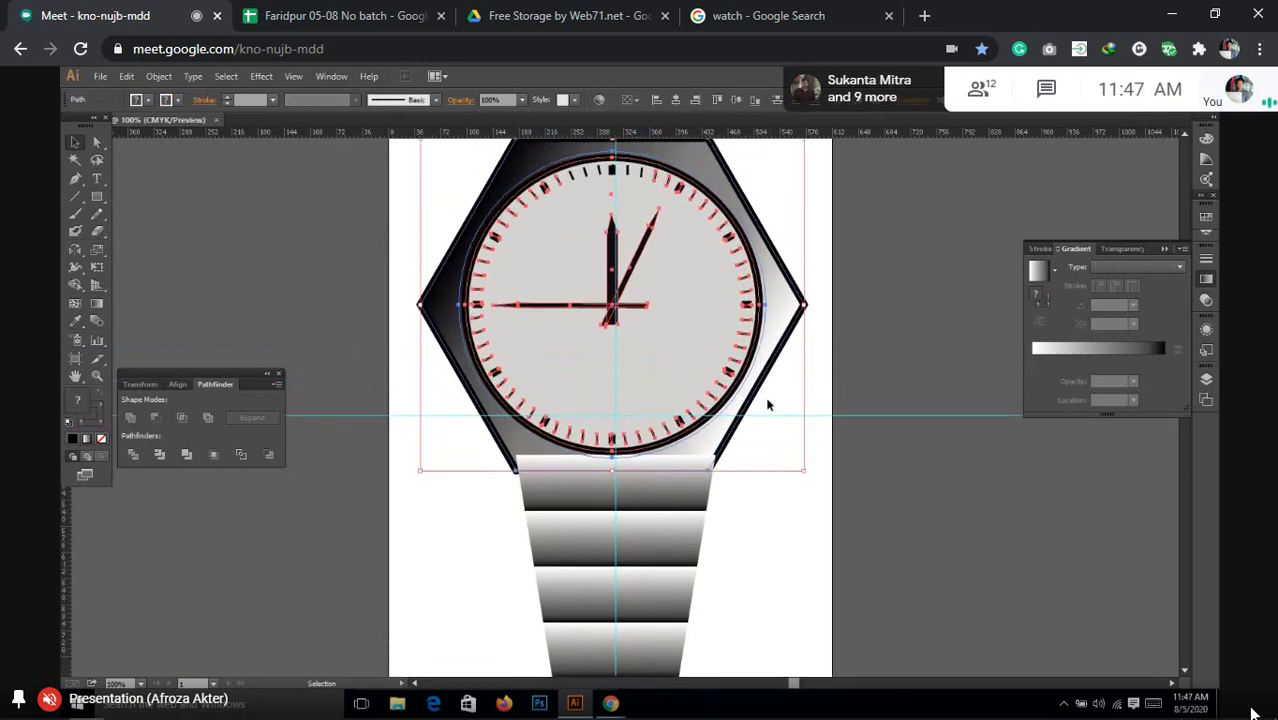
left_click(360, 300)
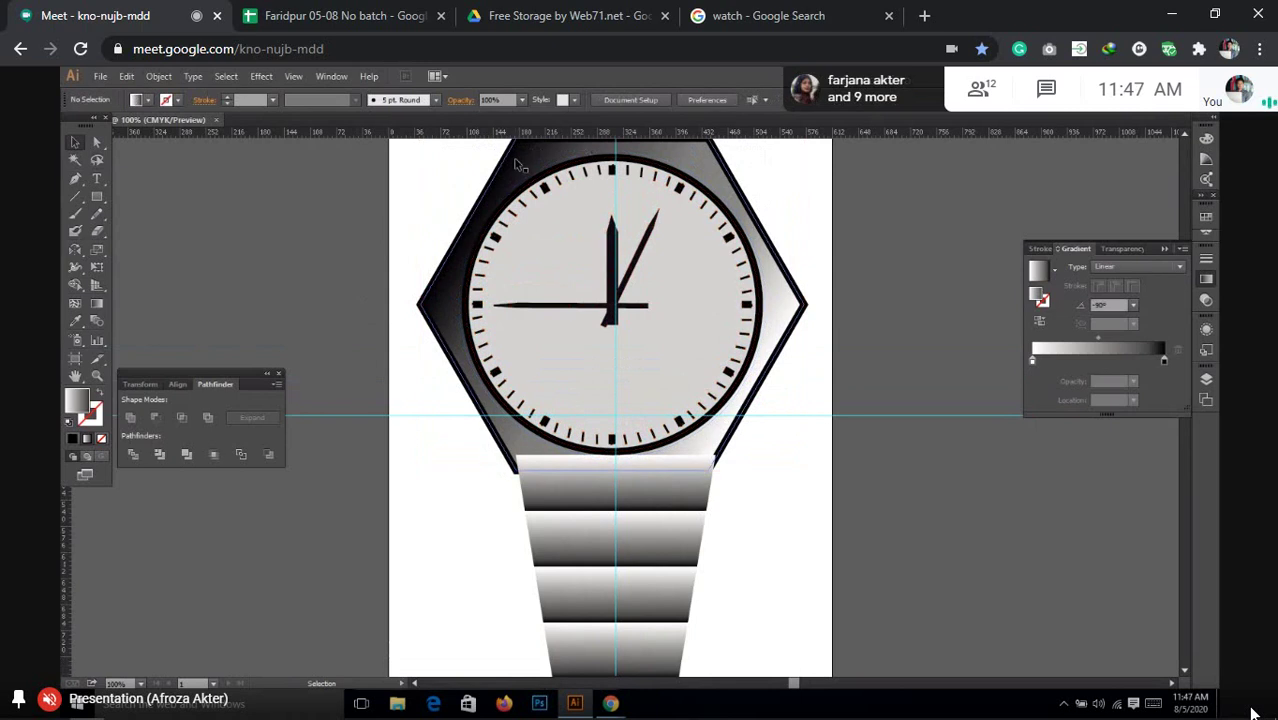
left_click_drag(454, 170, 778, 446)
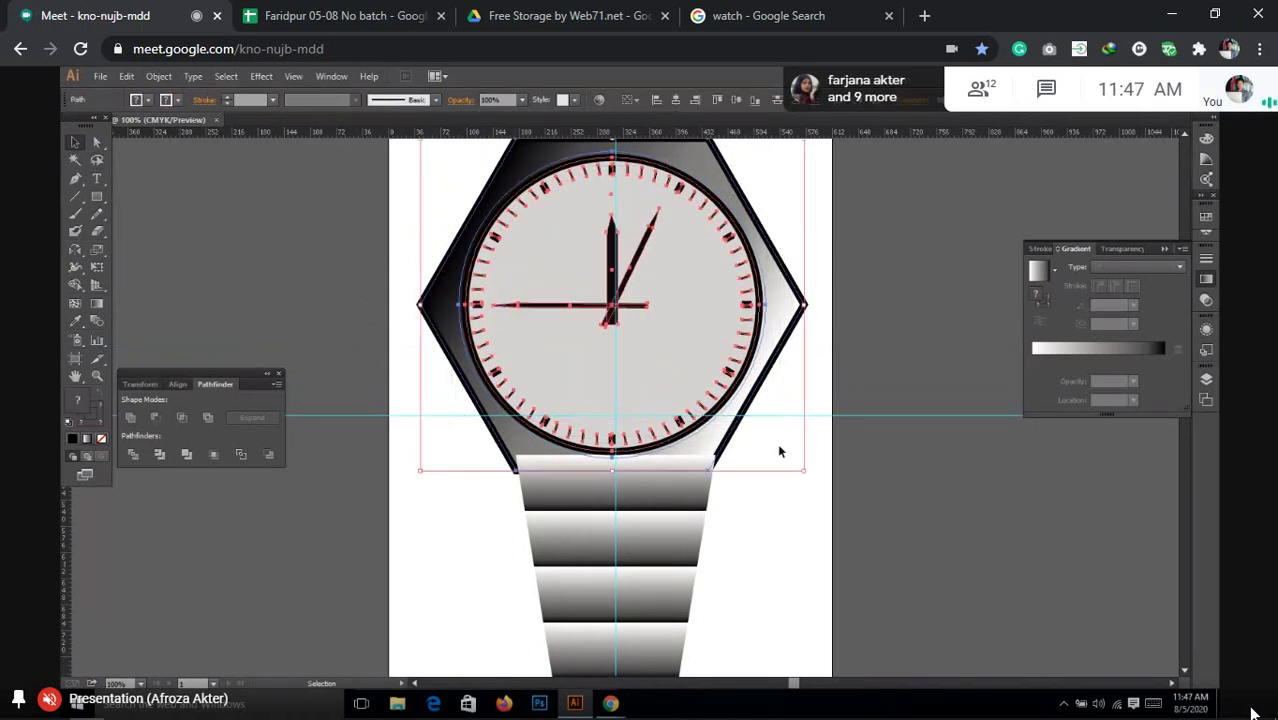
right_click(655, 267)
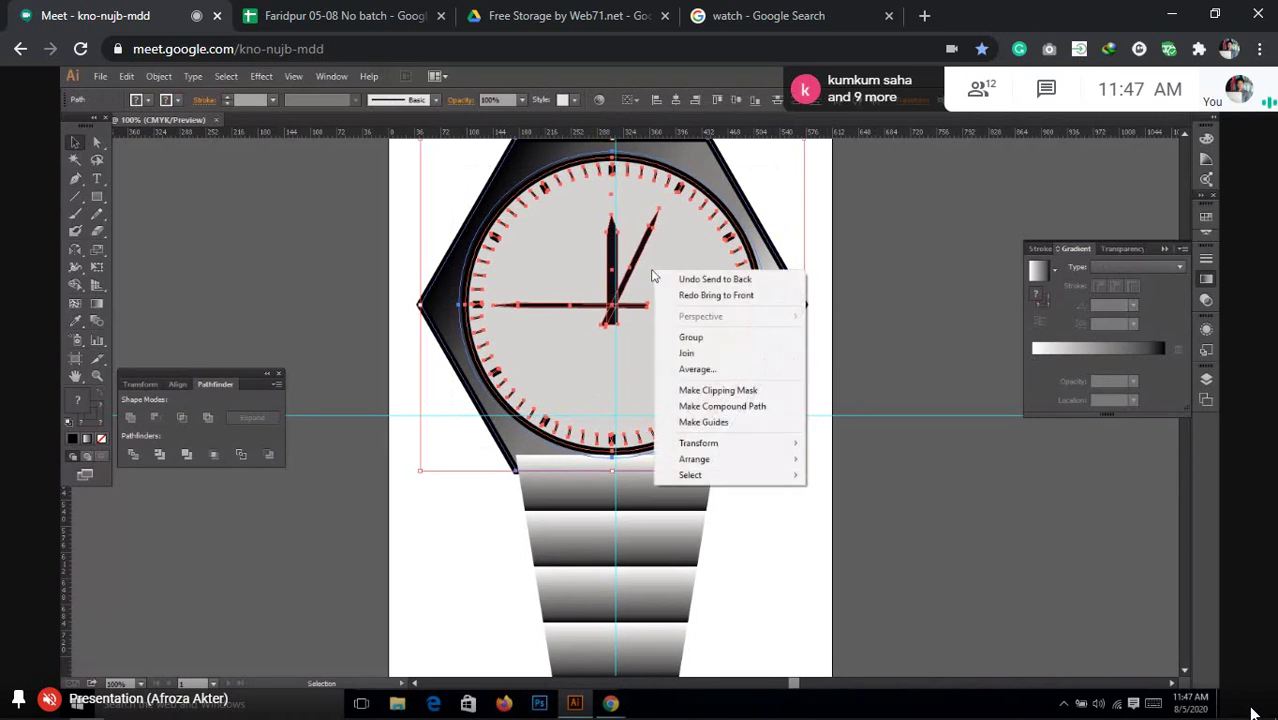
mouse_move(709, 466)
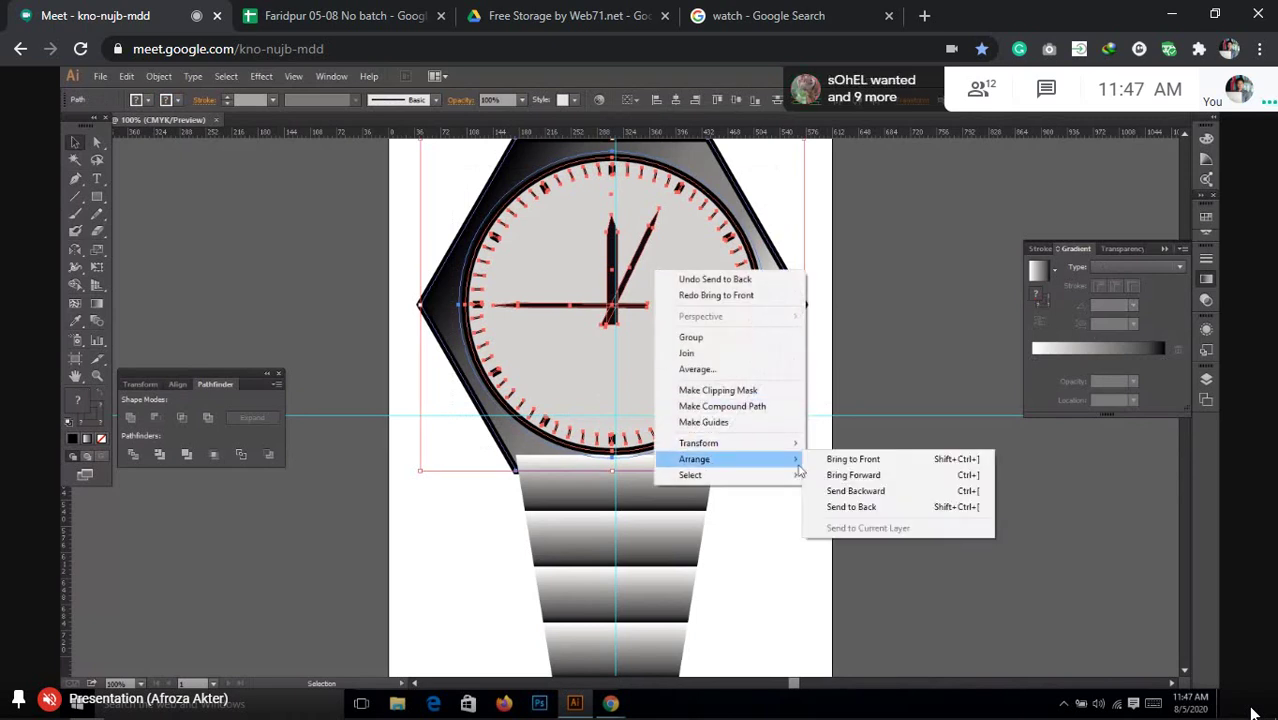
left_click(838, 464)
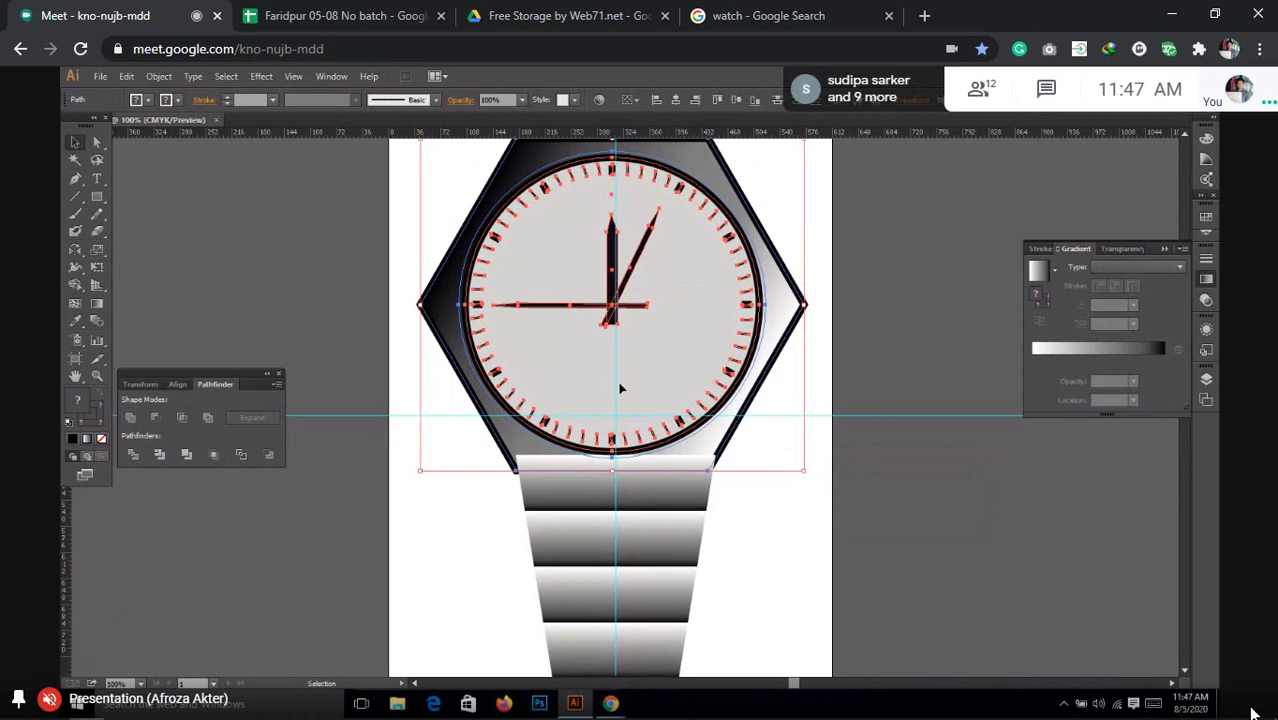
left_click(424, 497)
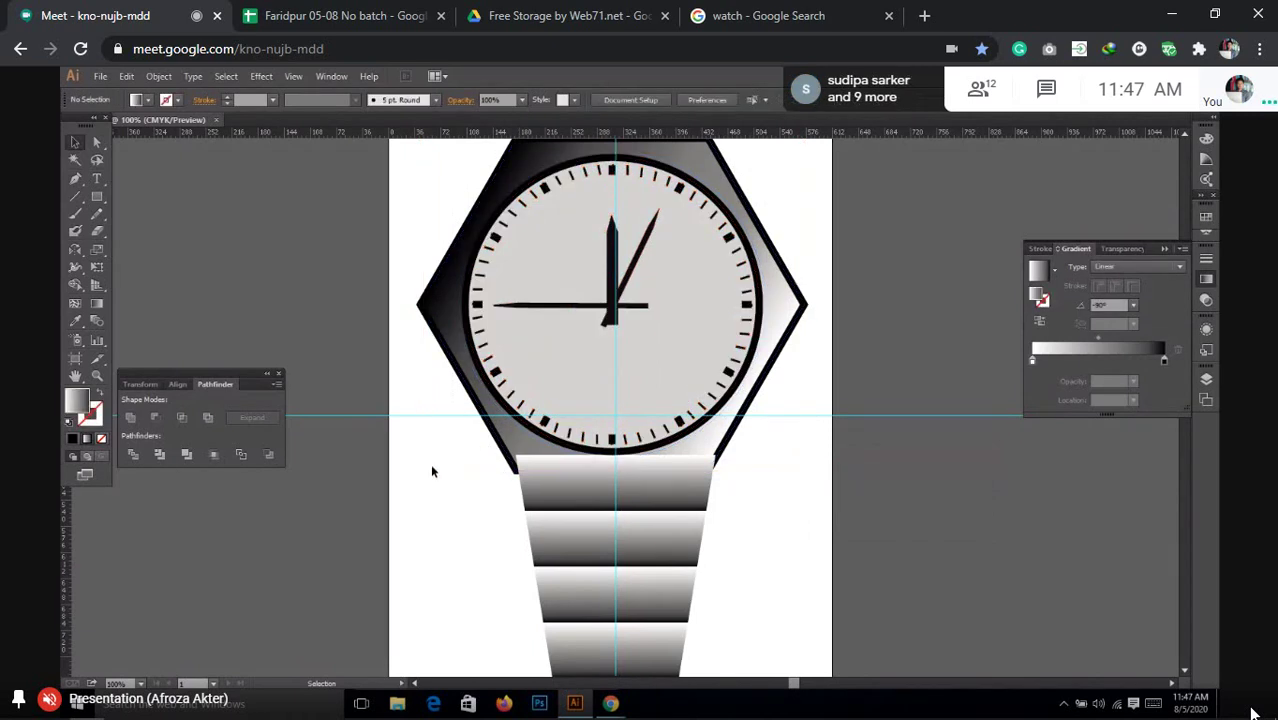
Select the strap group and locate its entry among the contents of Layer 2.
left_click_drag(502, 503, 502, 421)
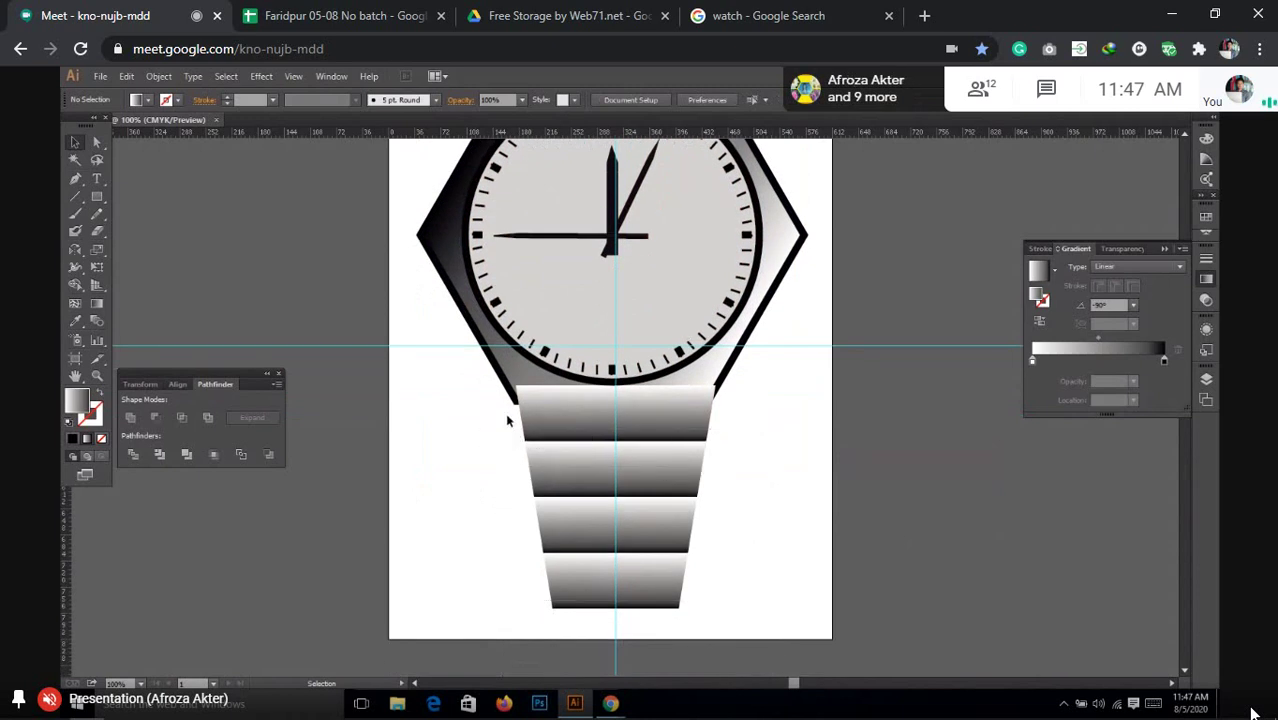
left_click(540, 432)
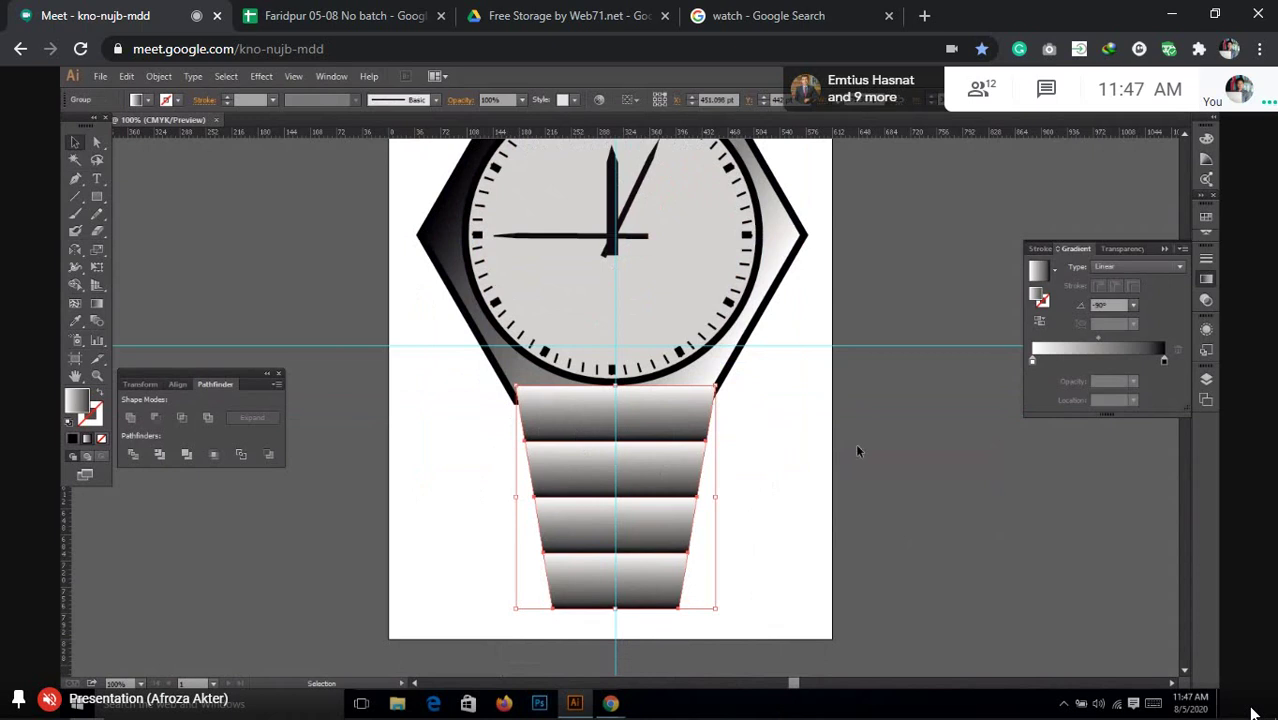
left_click(1206, 379)
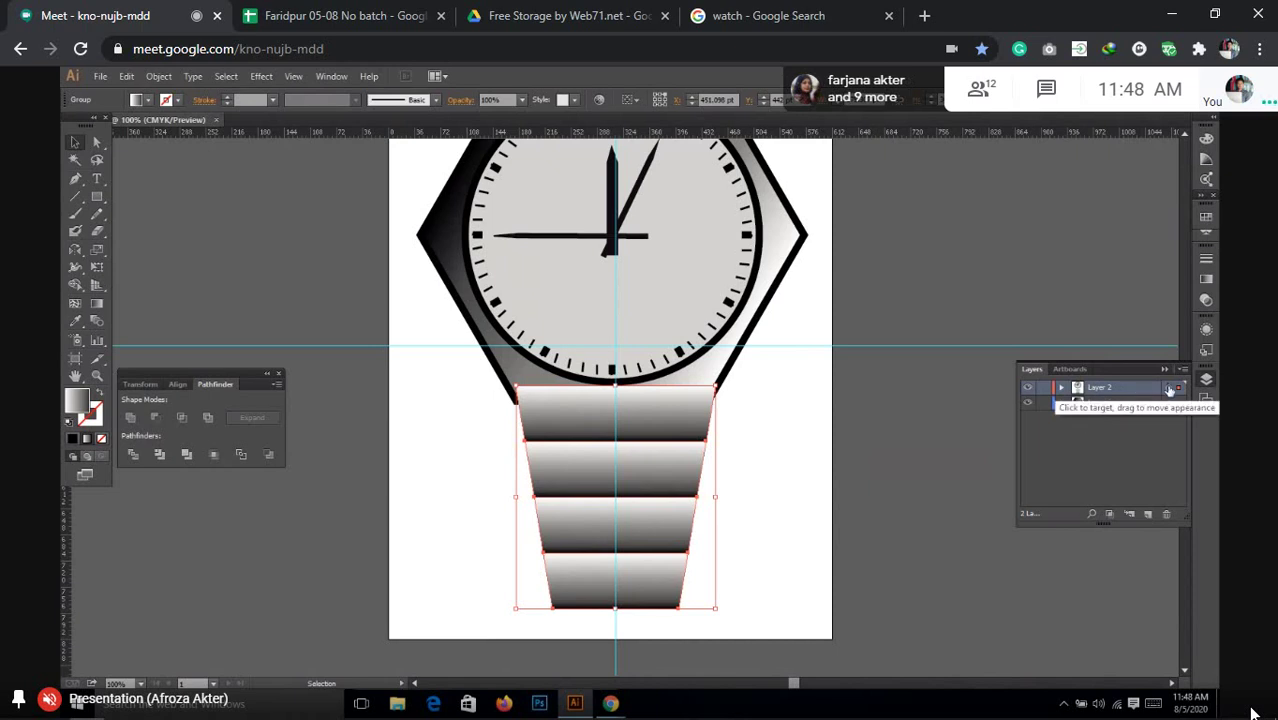
left_click(1062, 388)
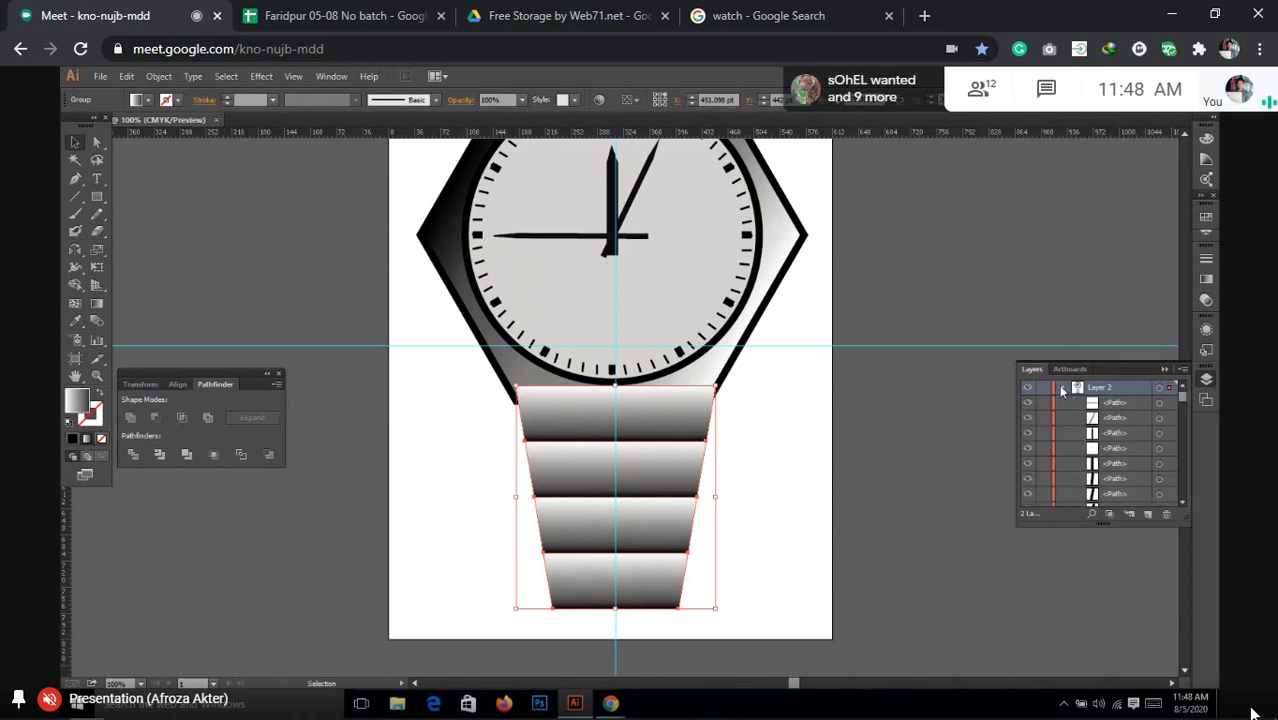
scroll(1060, 438, "down", 2)
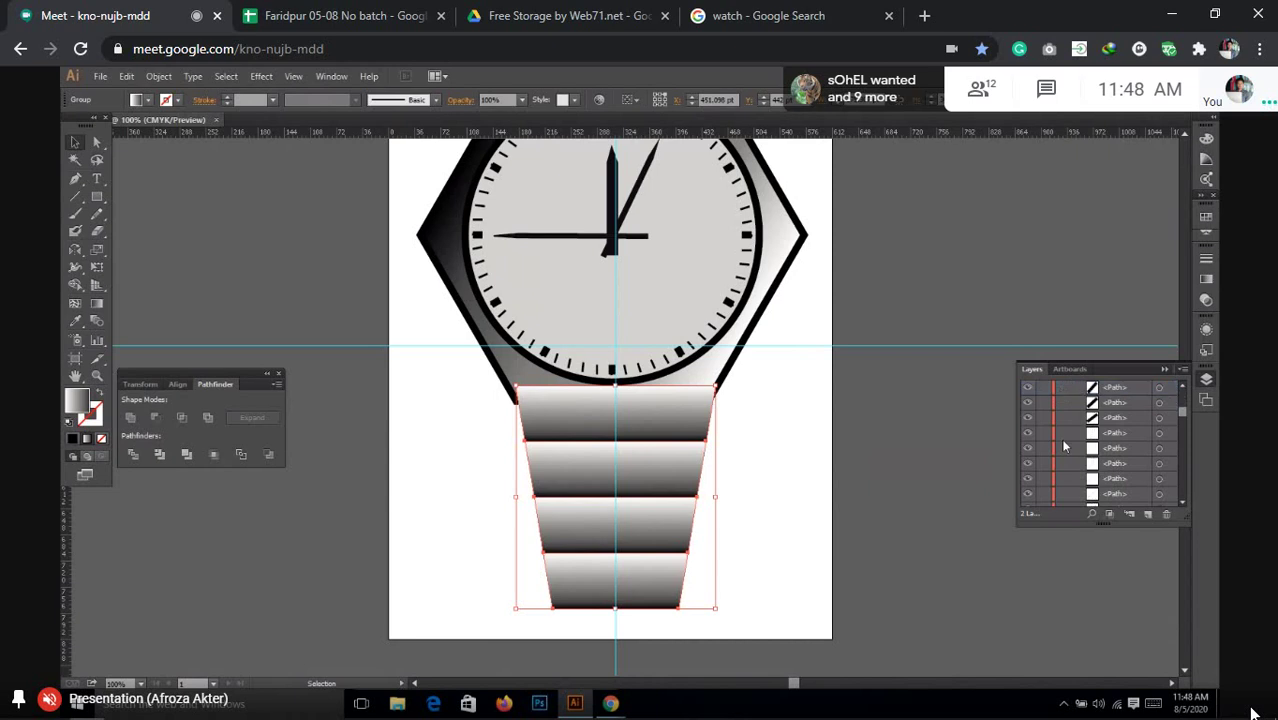
scroll(1063, 445, "down", 3)
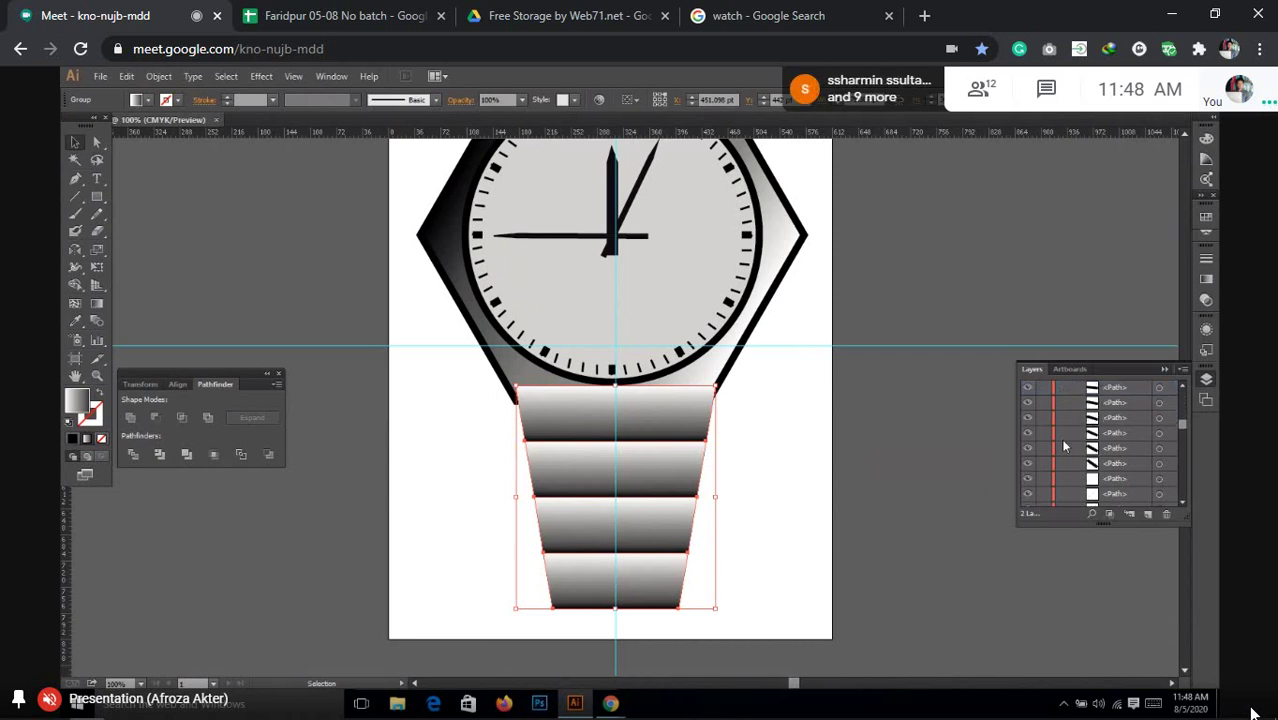
scroll(1063, 445, "down", 3)
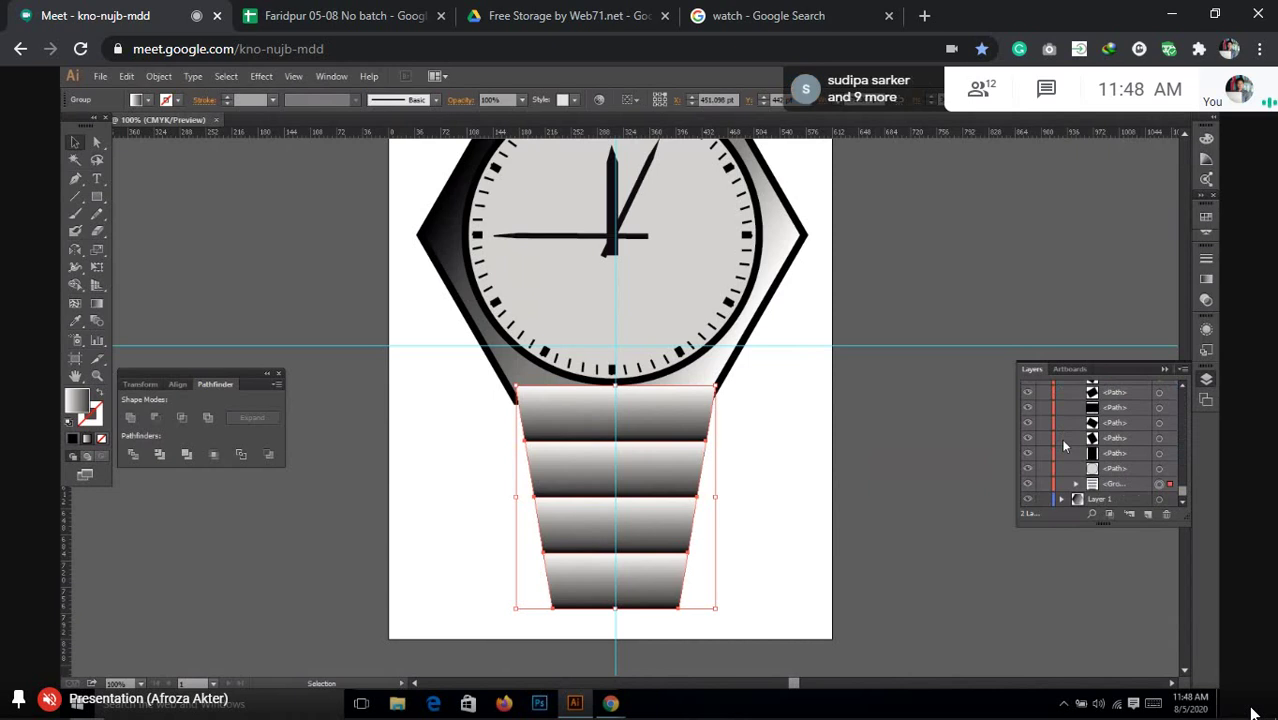
Expand Layer 1 and move the strap group from Layer 2 into it, between the two guides and beneath the watch case paths.
left_click(1062, 500)
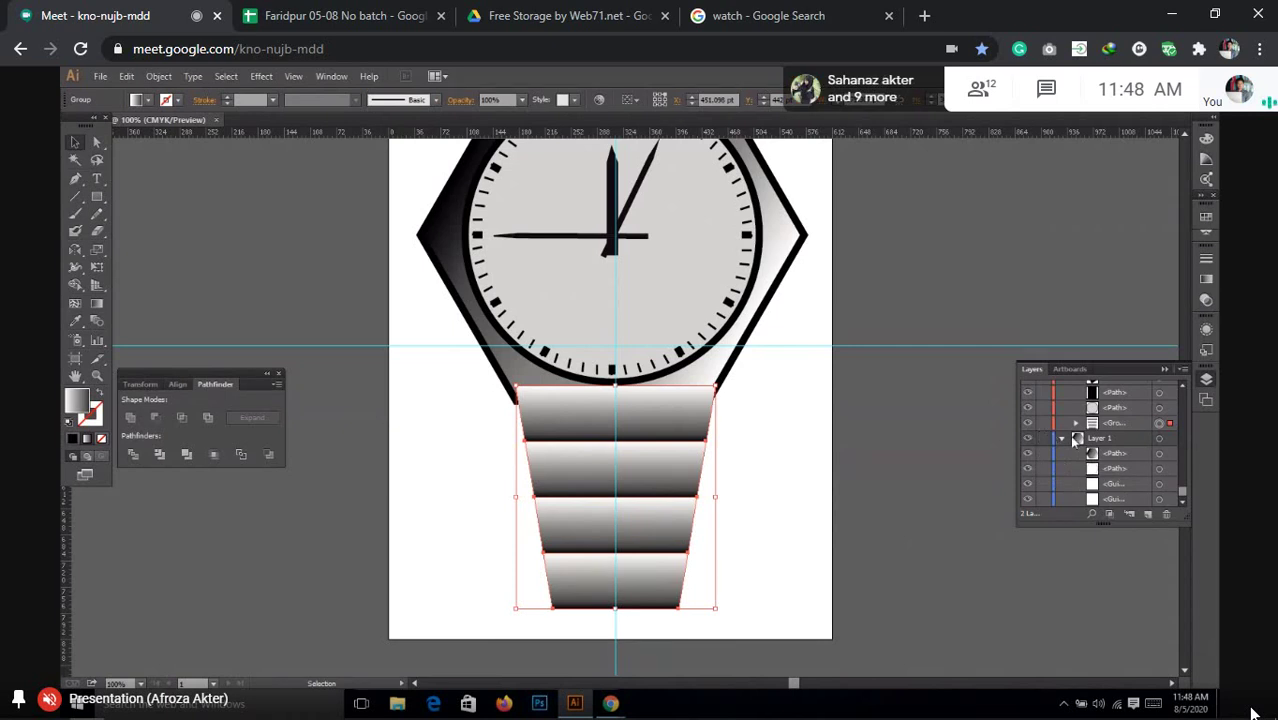
left_click(1076, 423)
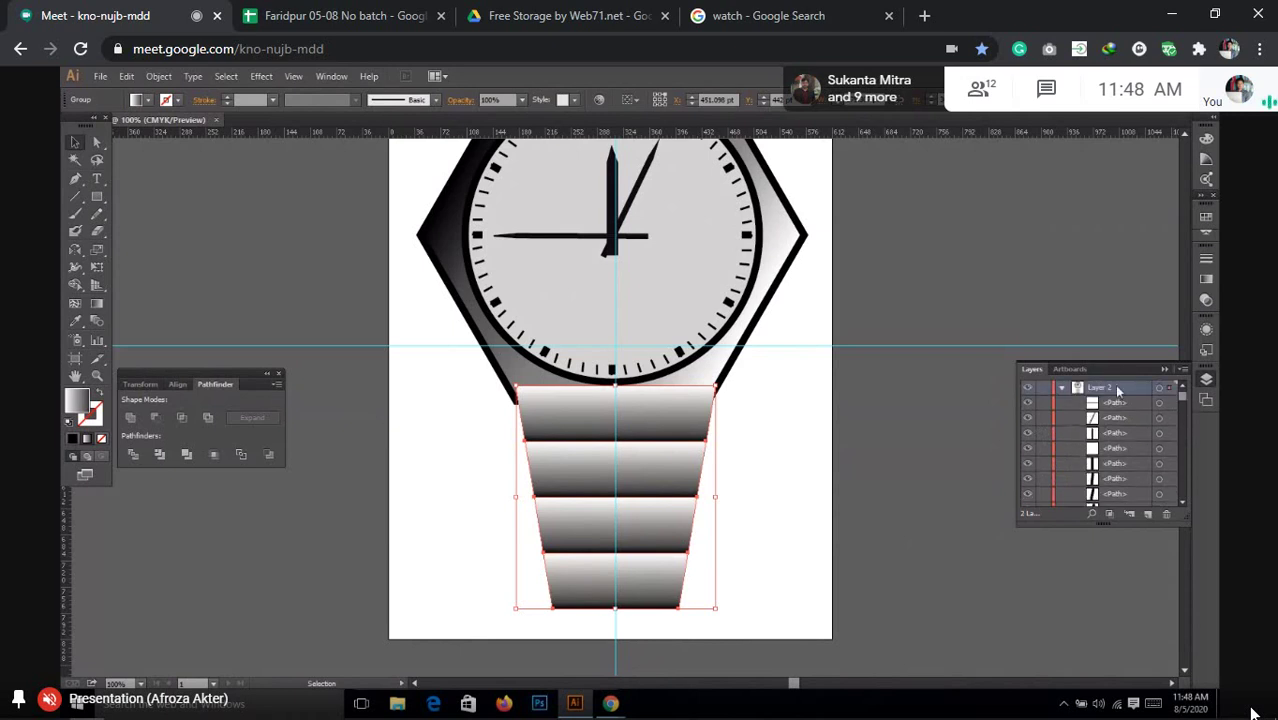
scroll(1090, 436, "down", 1)
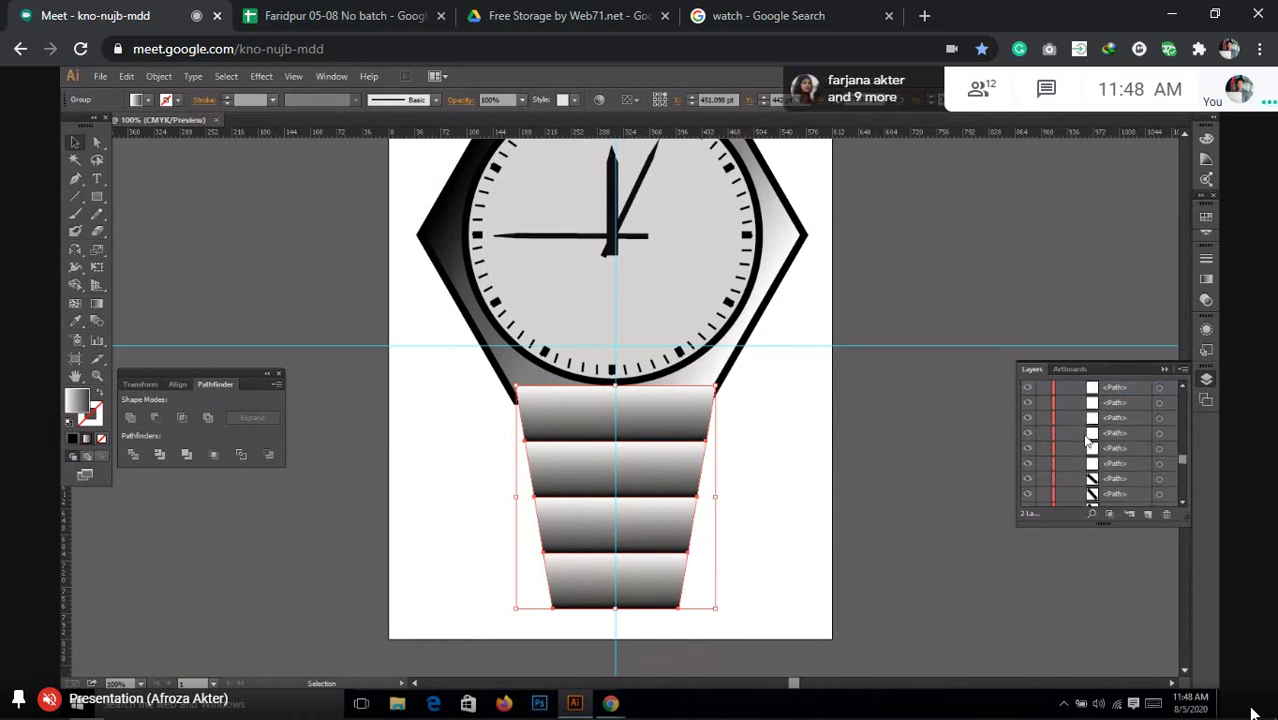
scroll(1088, 433, "down", 5)
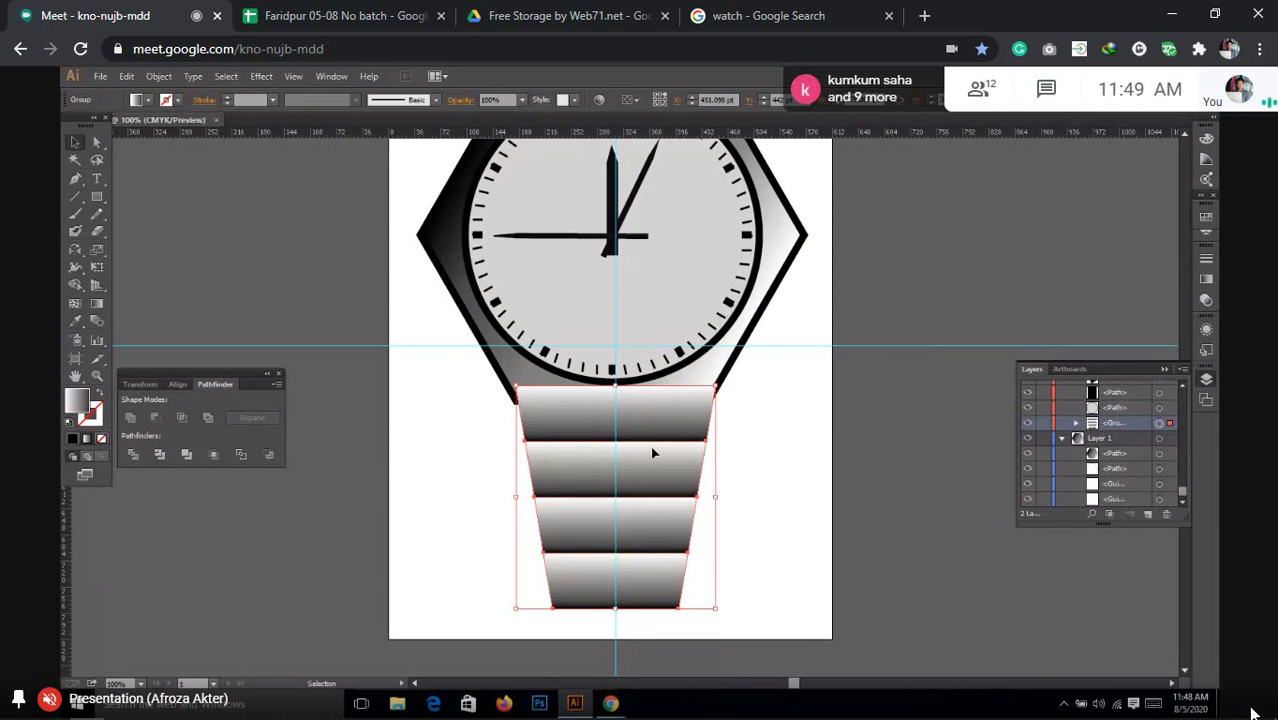
left_click_drag(1113, 424, 1108, 465)
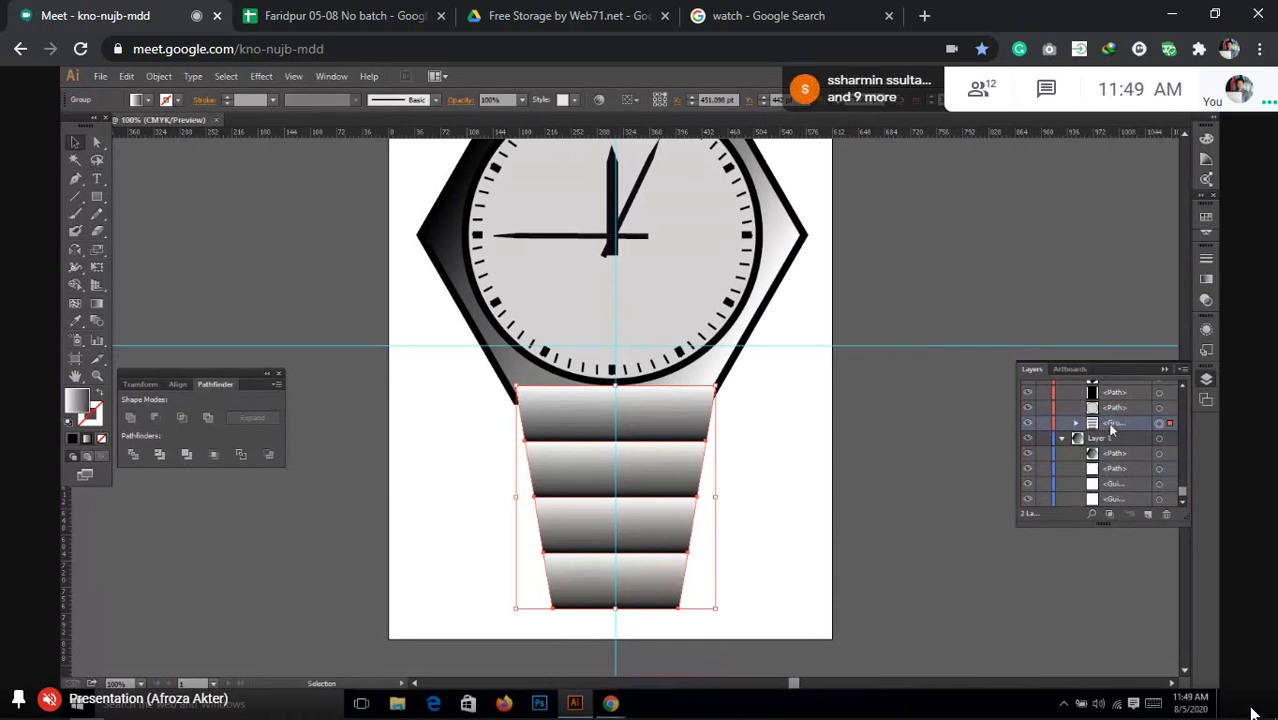
left_click_drag(1108, 432, 1117, 491)
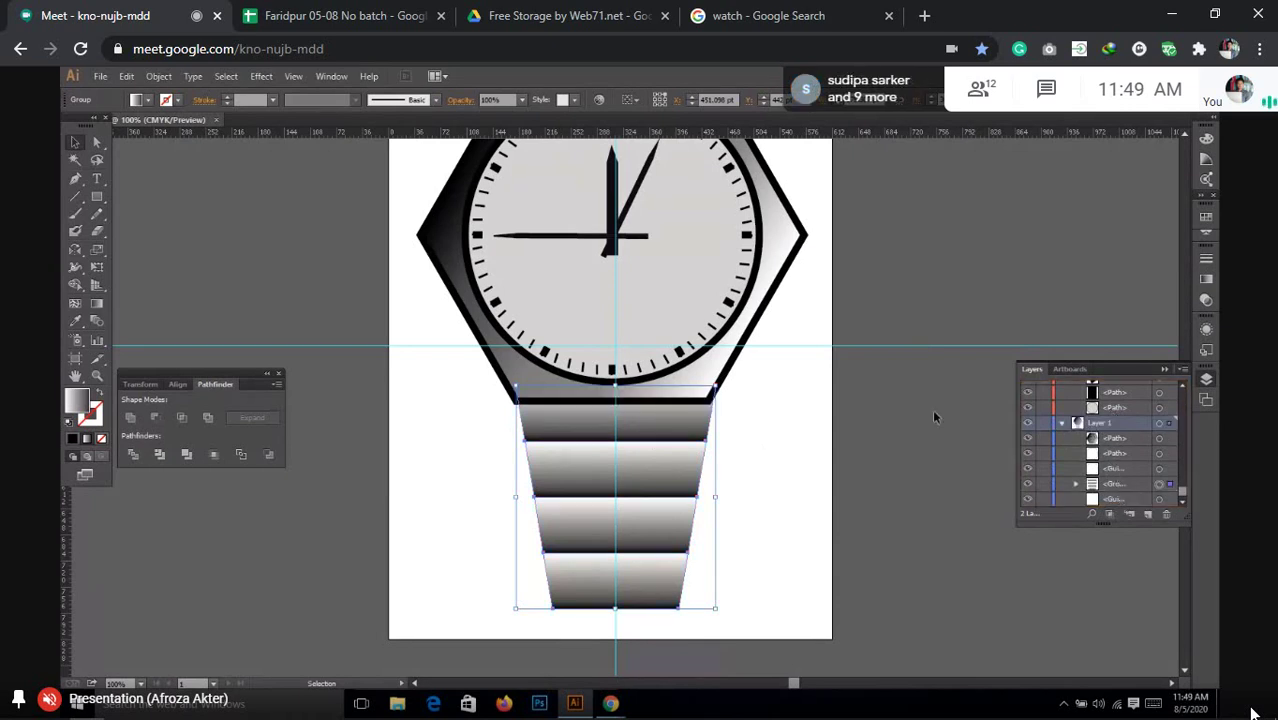
Try to move the strap group below the last guide in Layer 1, and deselect the artwork.
left_click(1110, 488)
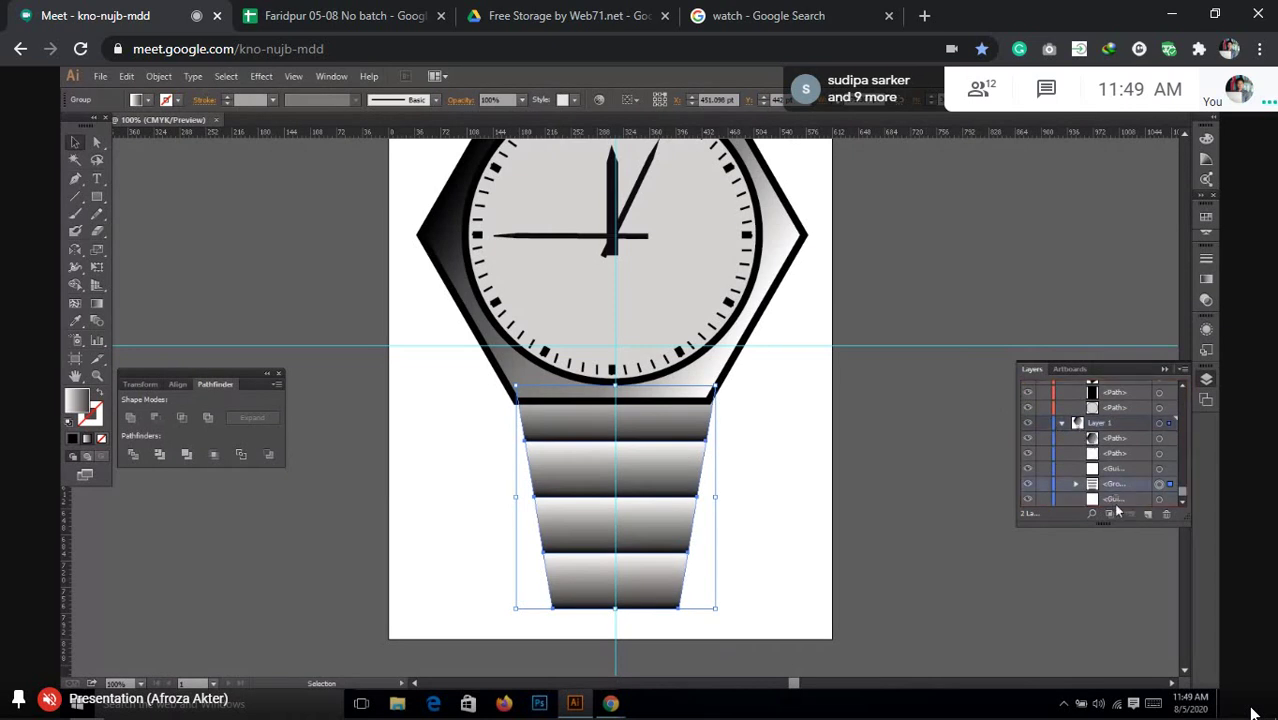
mouse_move(1113, 483)
left_mouse_down()
mouse_move(1091, 484)
mouse_move(1098, 495)
left_mouse_up()
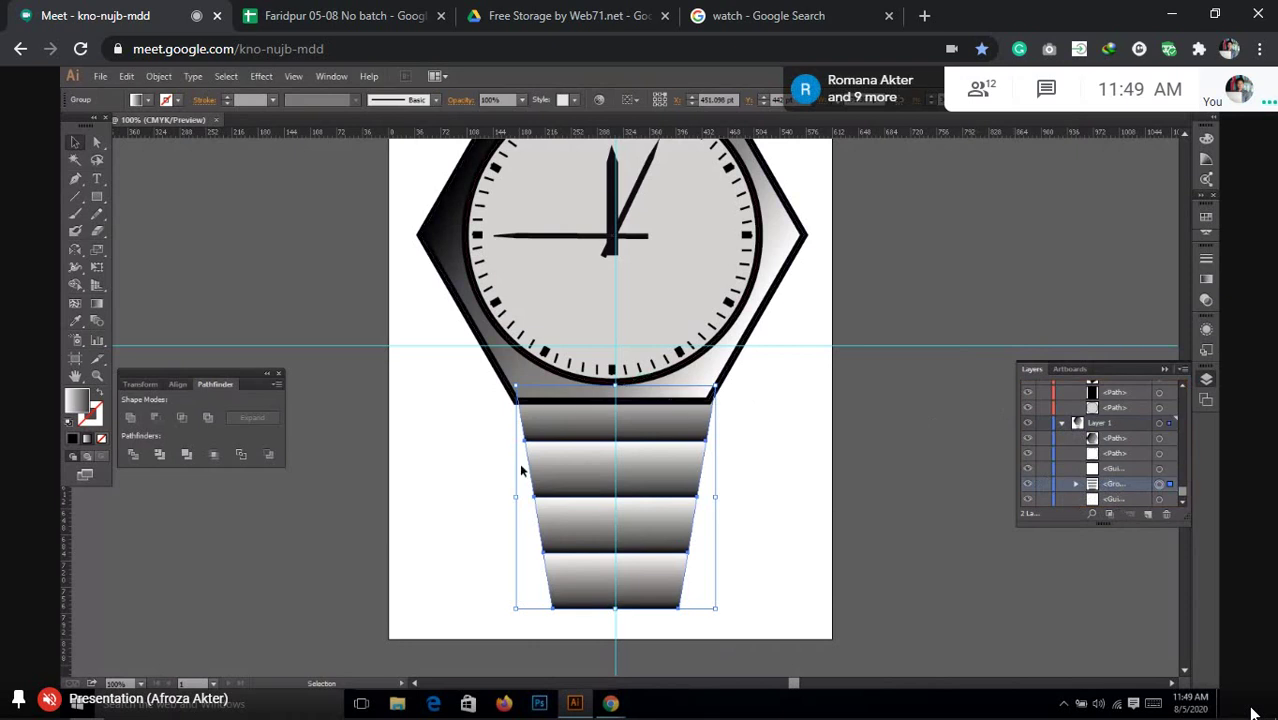
left_click(1092, 500)
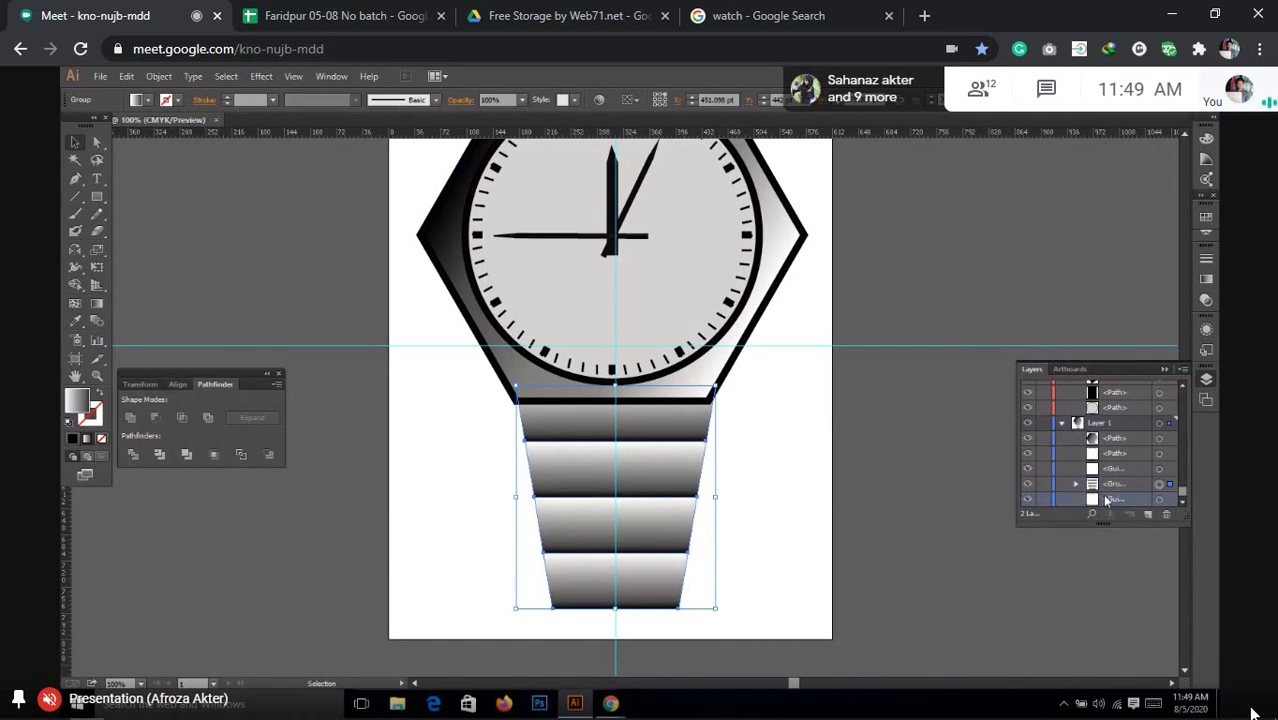
left_click(1160, 502)
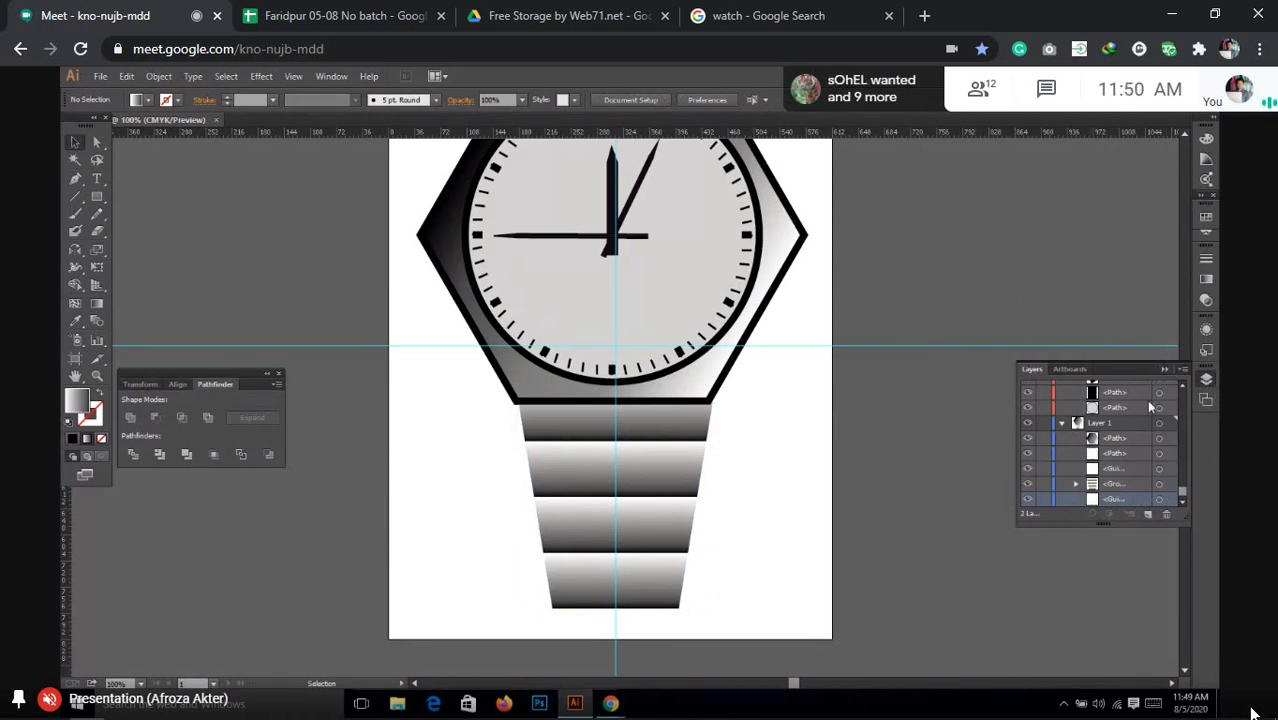
Look through the layer contents and target Layer 1 to select all its artwork, including the case and strap.
scroll(1098, 422, "up", 8)
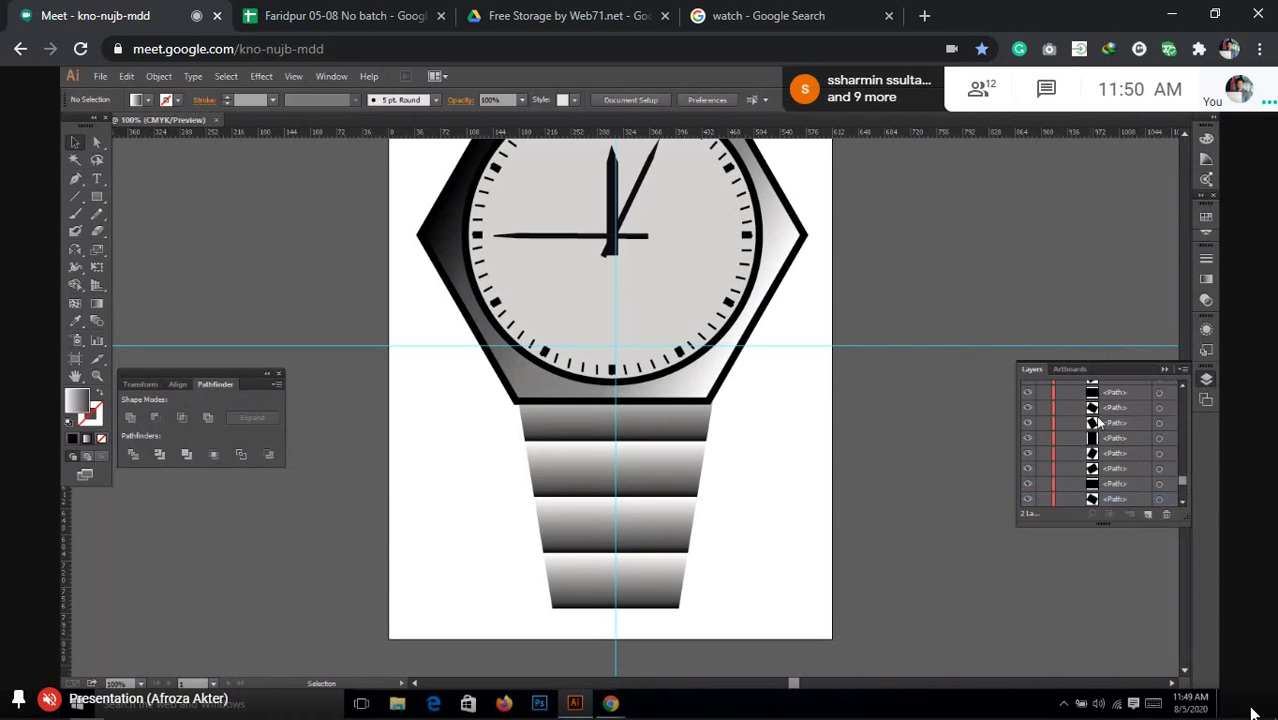
scroll(1098, 422, "down", 5)
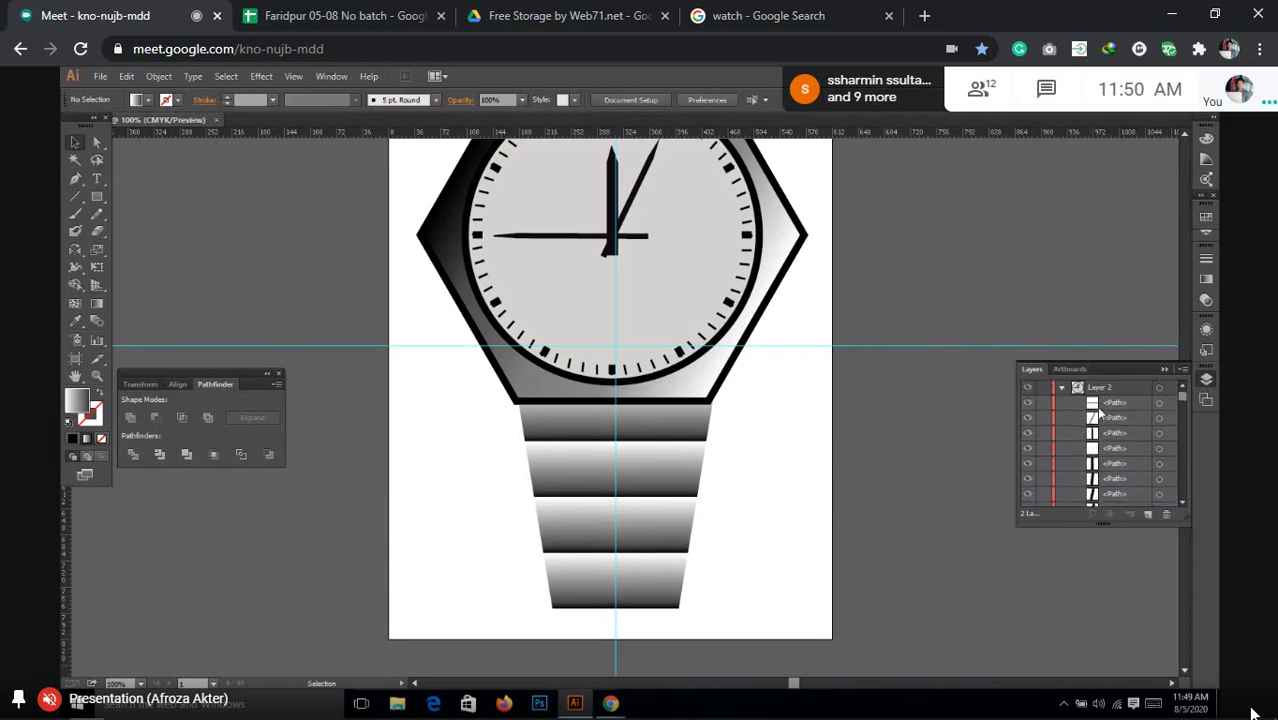
scroll(1098, 425, "down", 8)
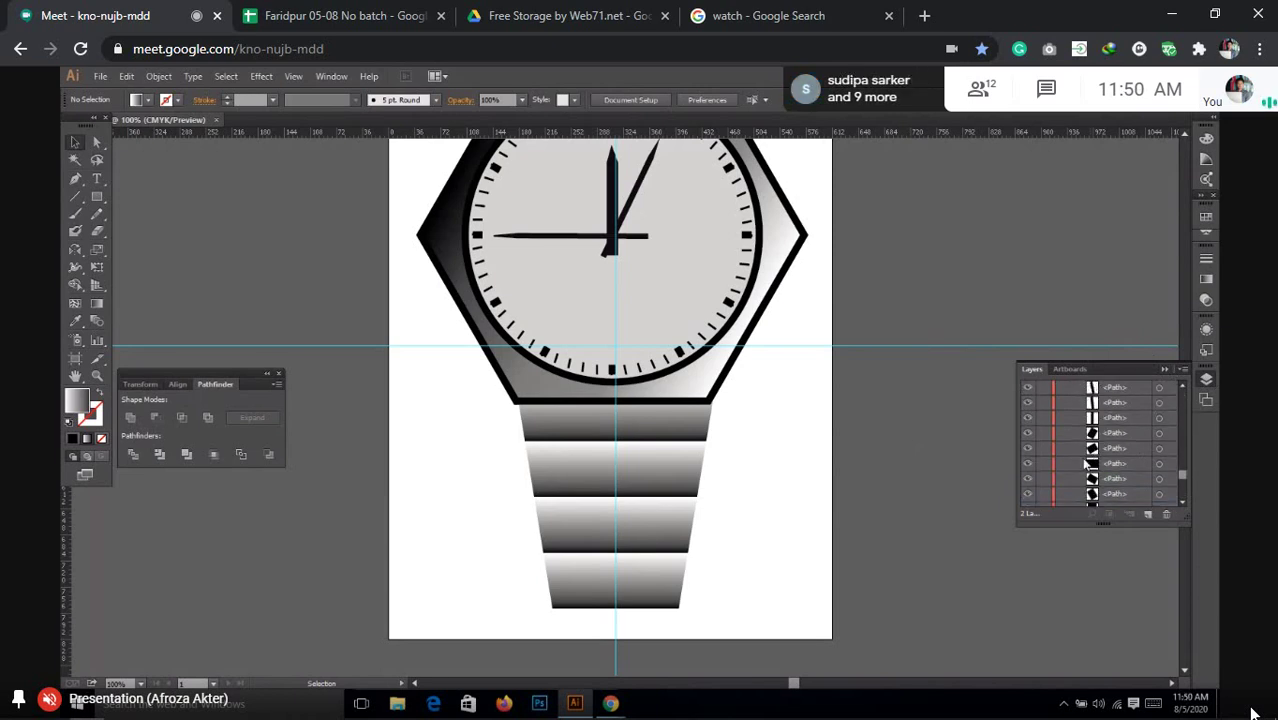
left_click(1090, 424)
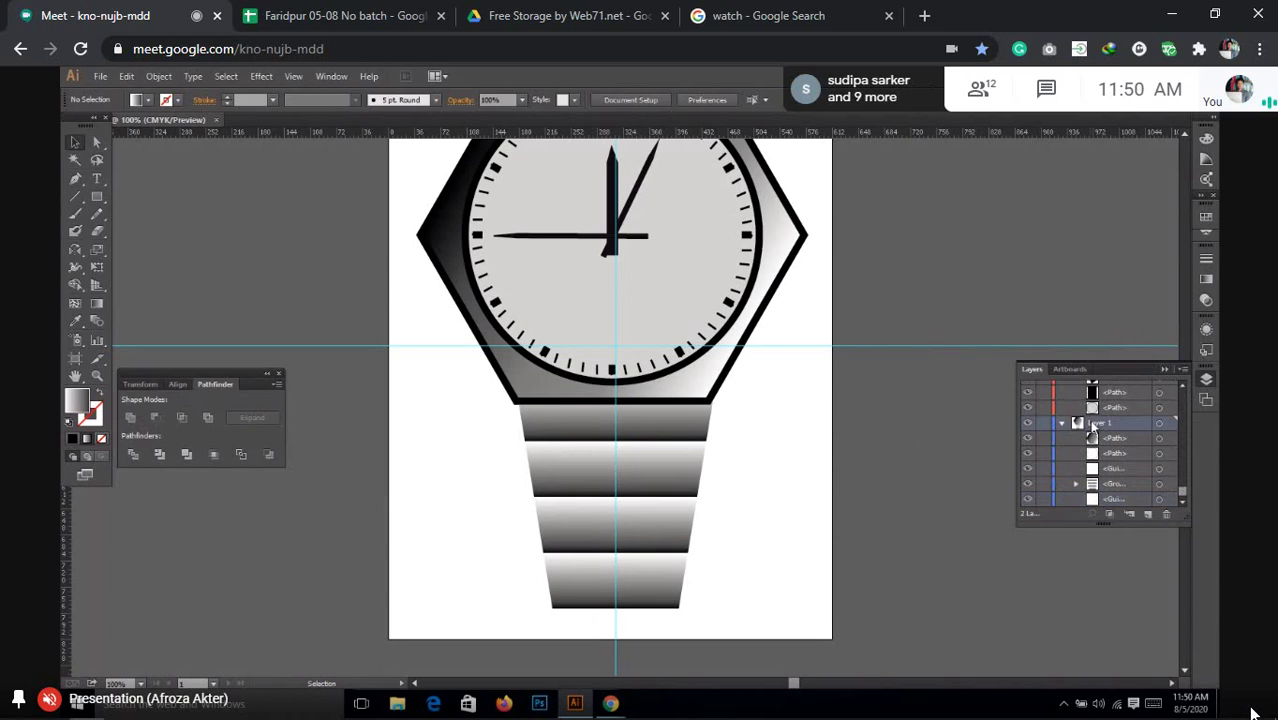
left_click(1160, 427)
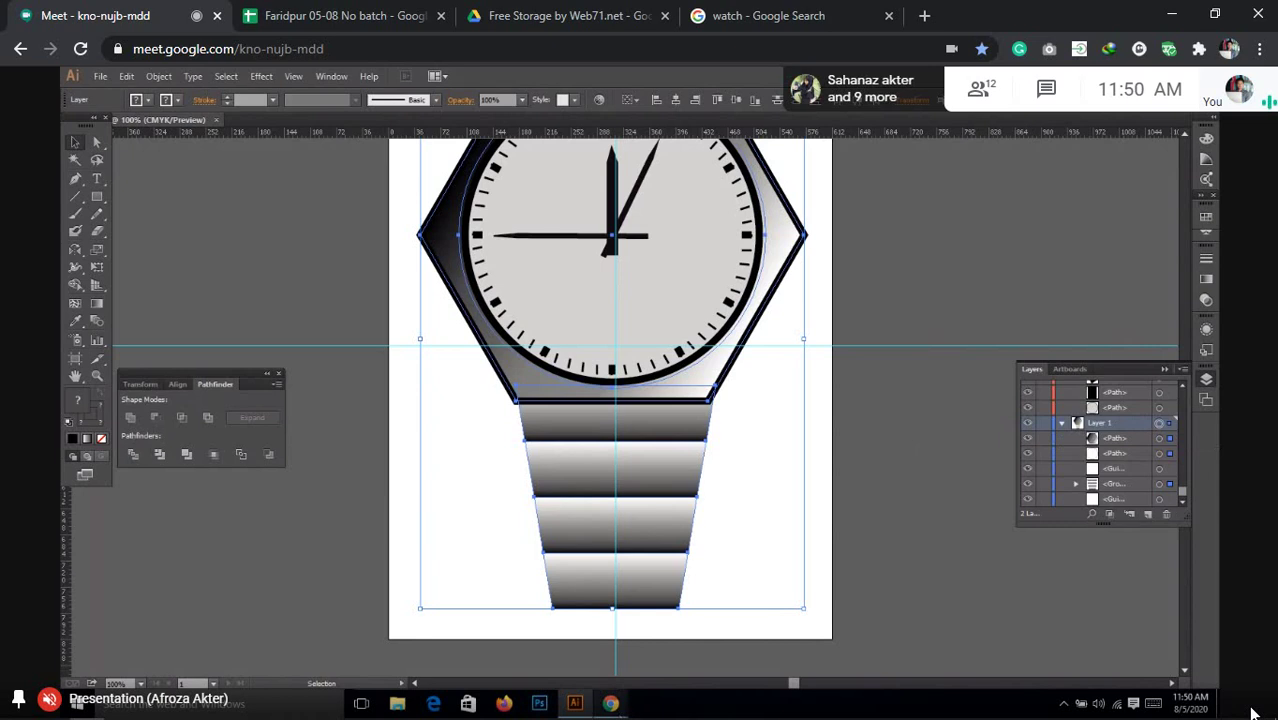
Switch to the Google Meet window to check the call, and return to Illustrator.
mouse_move(610, 703)
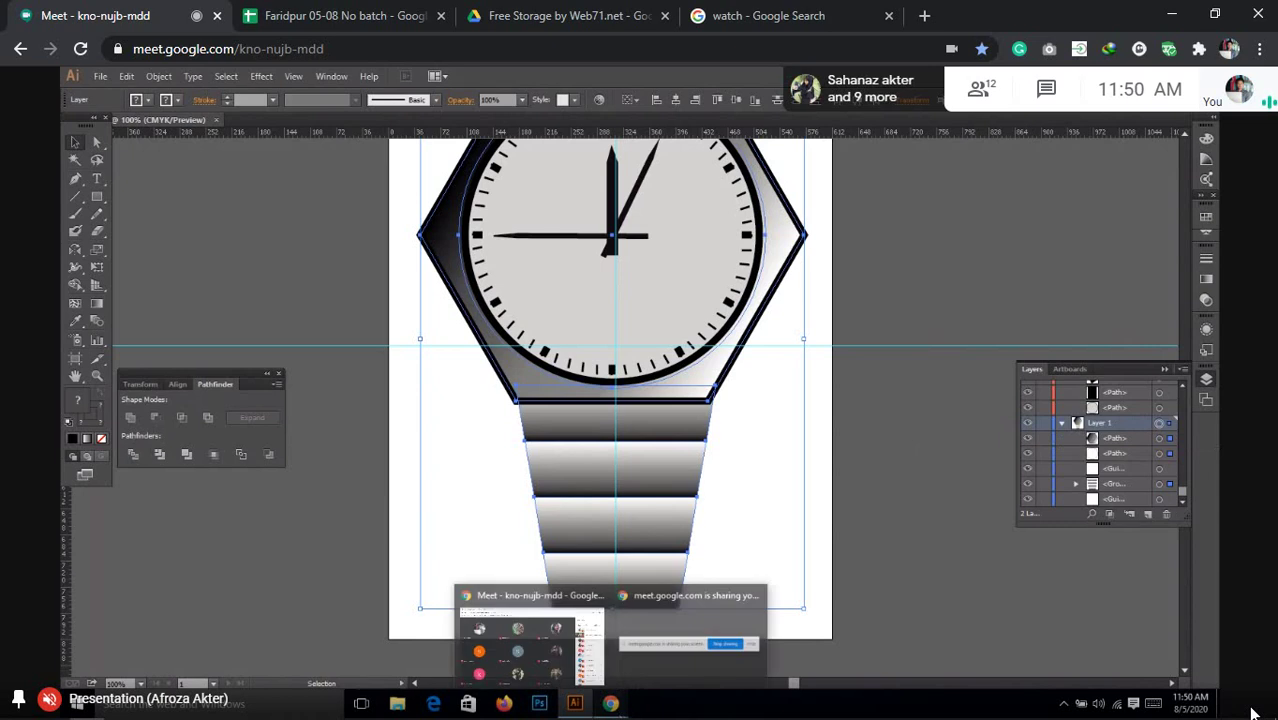
left_click(567, 670)
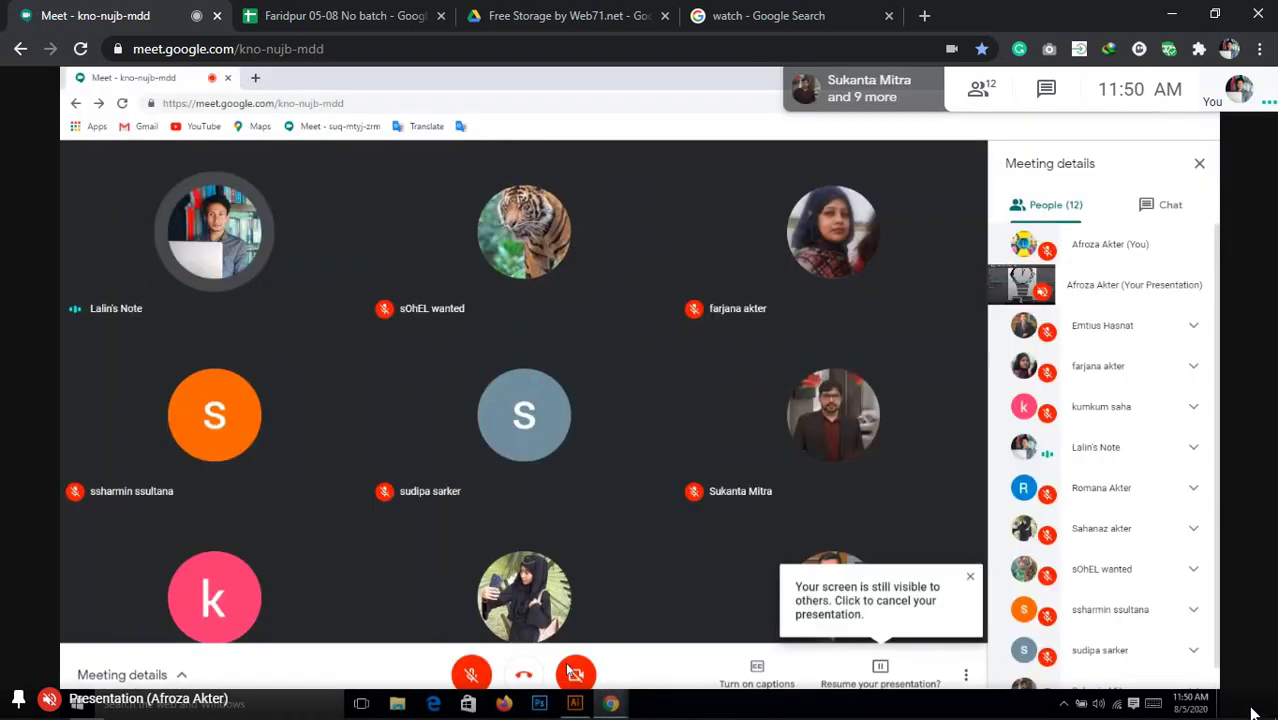
left_click(575, 703)
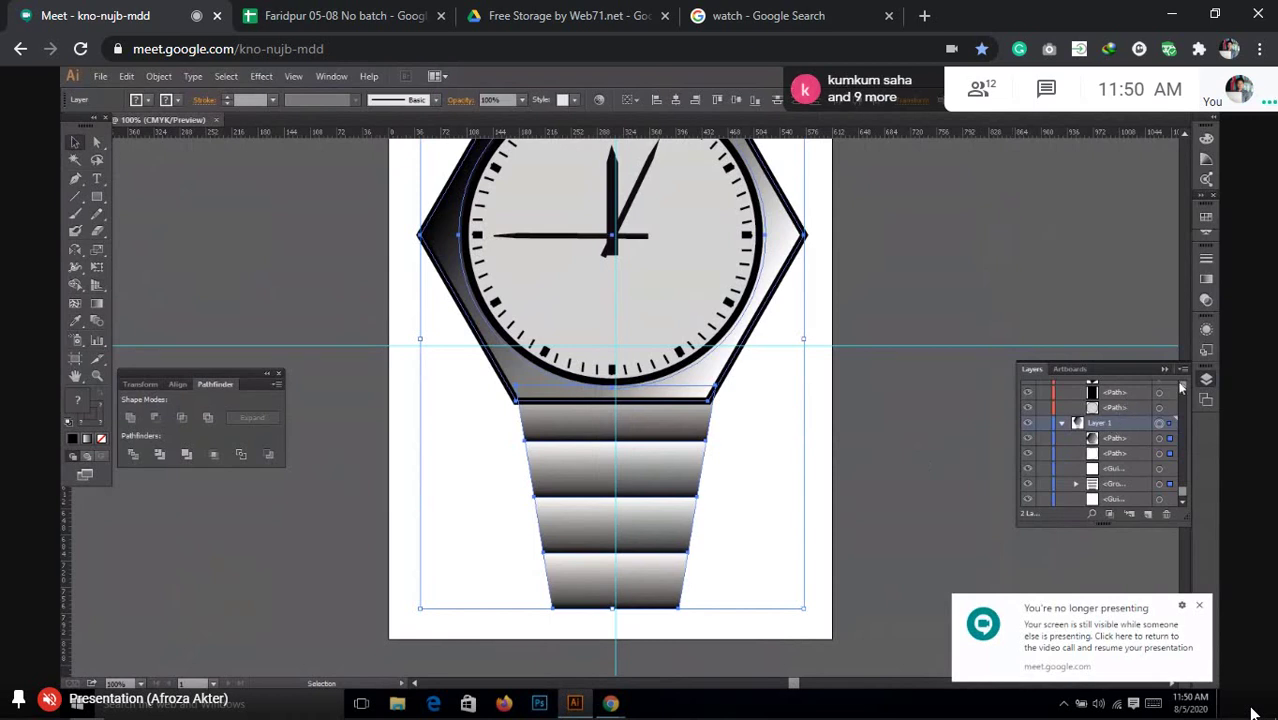
Ungroup the strap segments within the selected Layer 1 artwork and switch to the Google Meet window.
key("ctrl+shift+g")
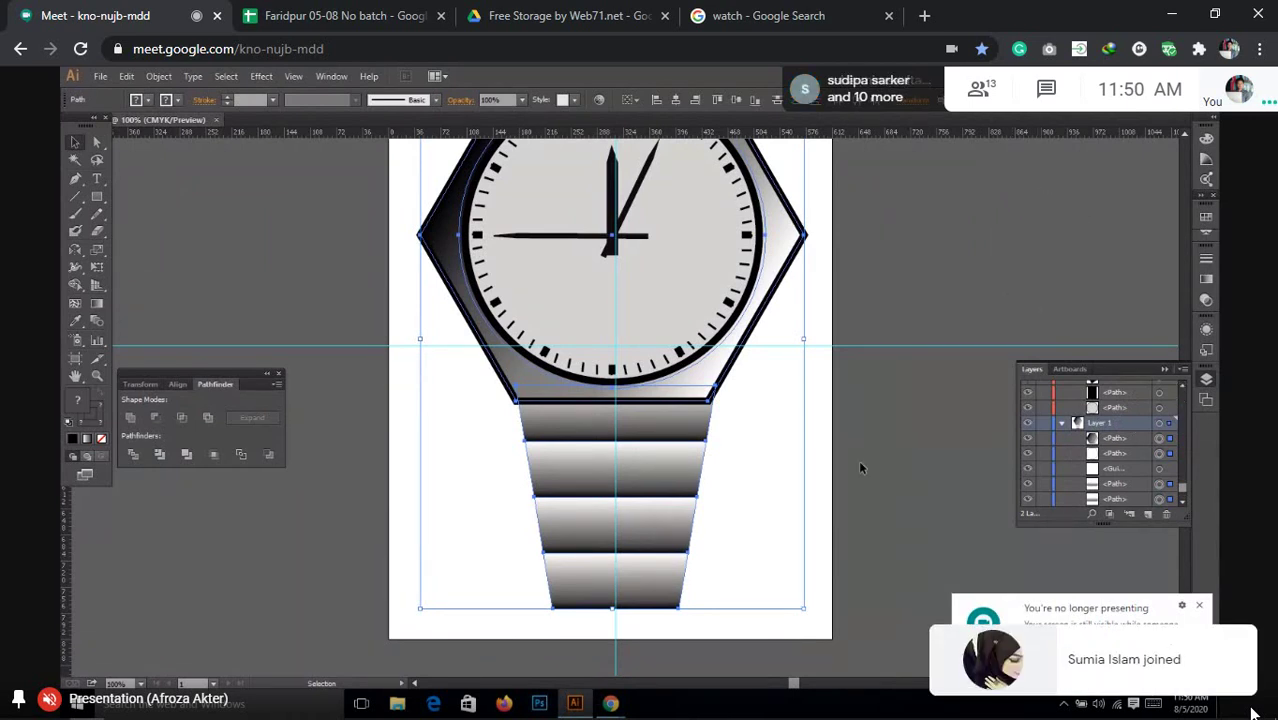
mouse_move(610, 703)
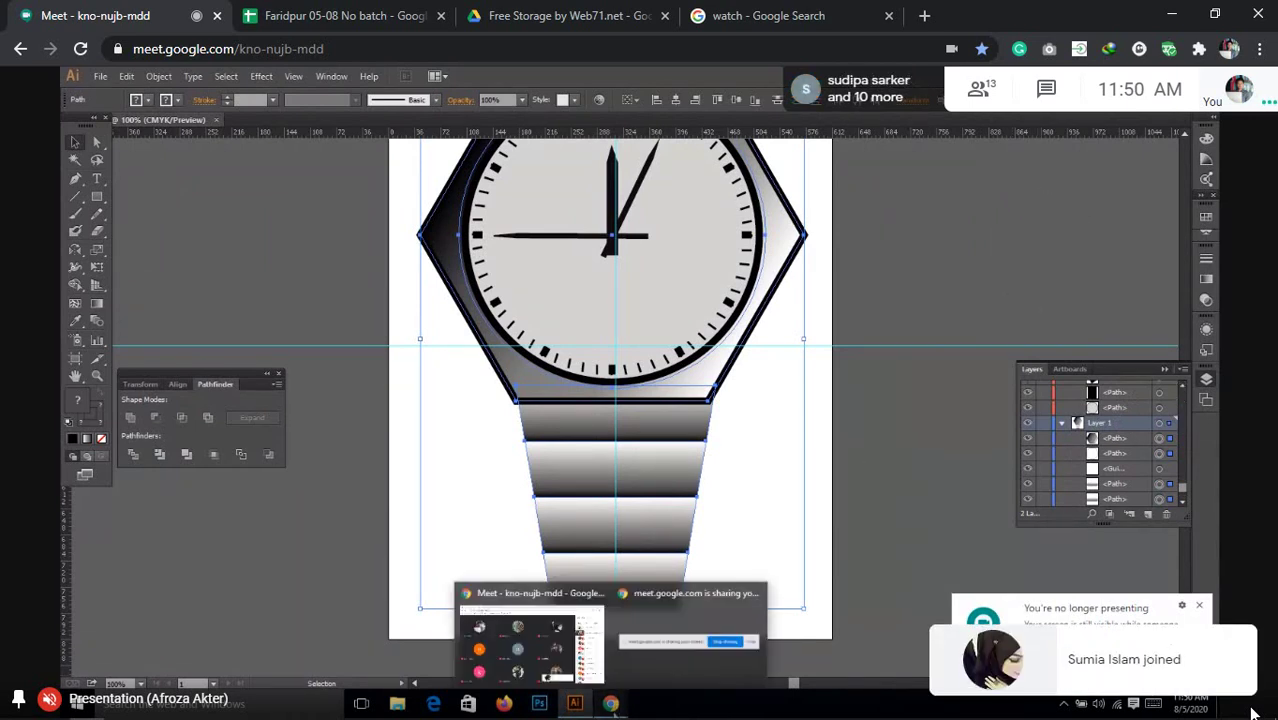
left_click(543, 682)
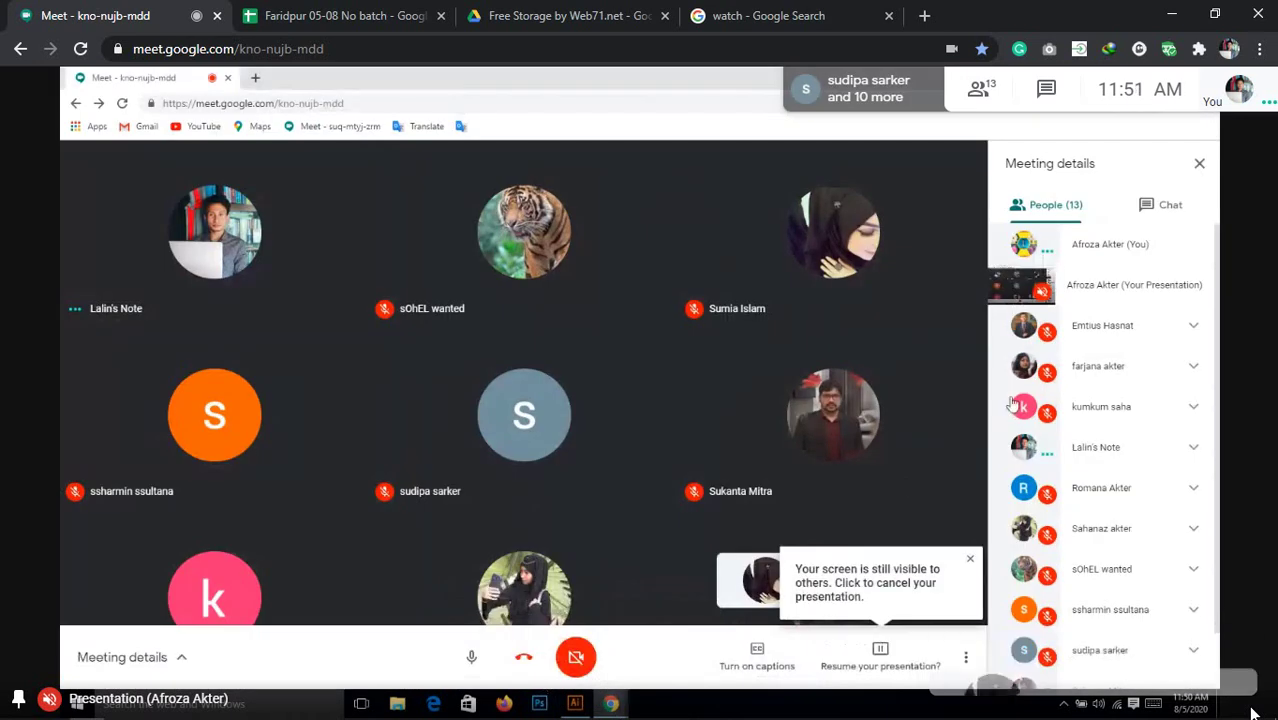
left_click(1043, 288)
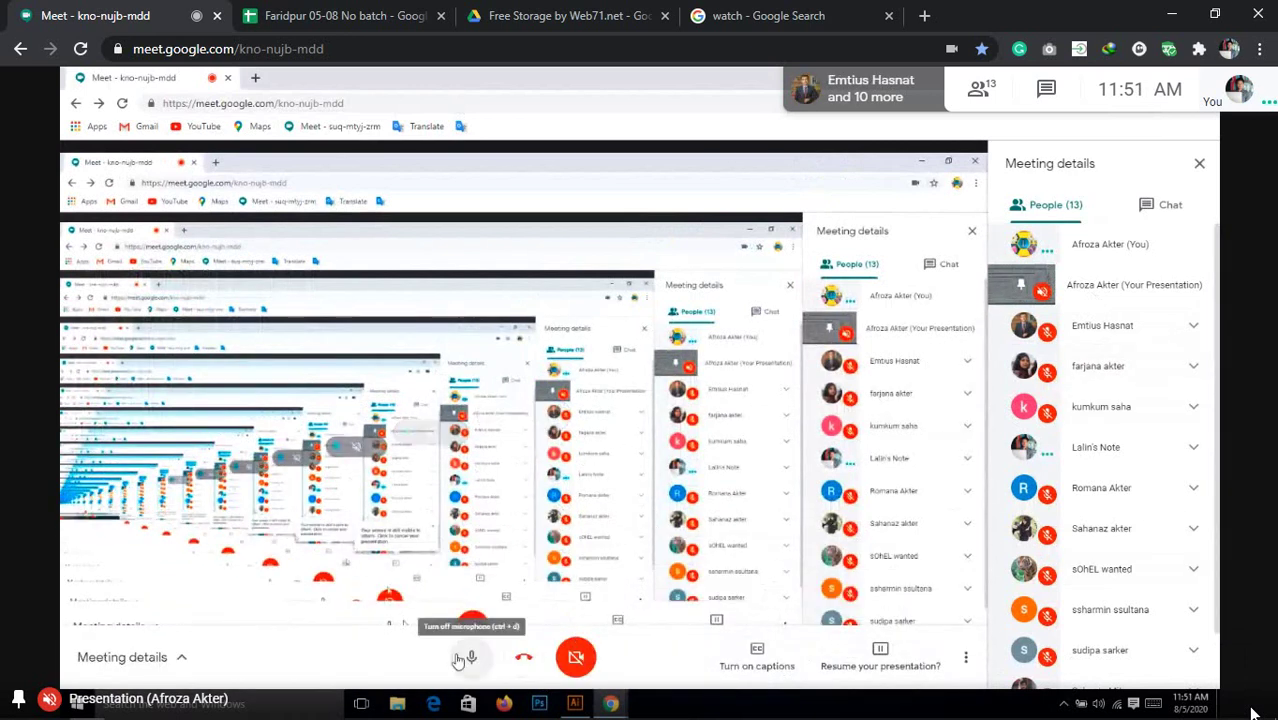
left_click(471, 657)
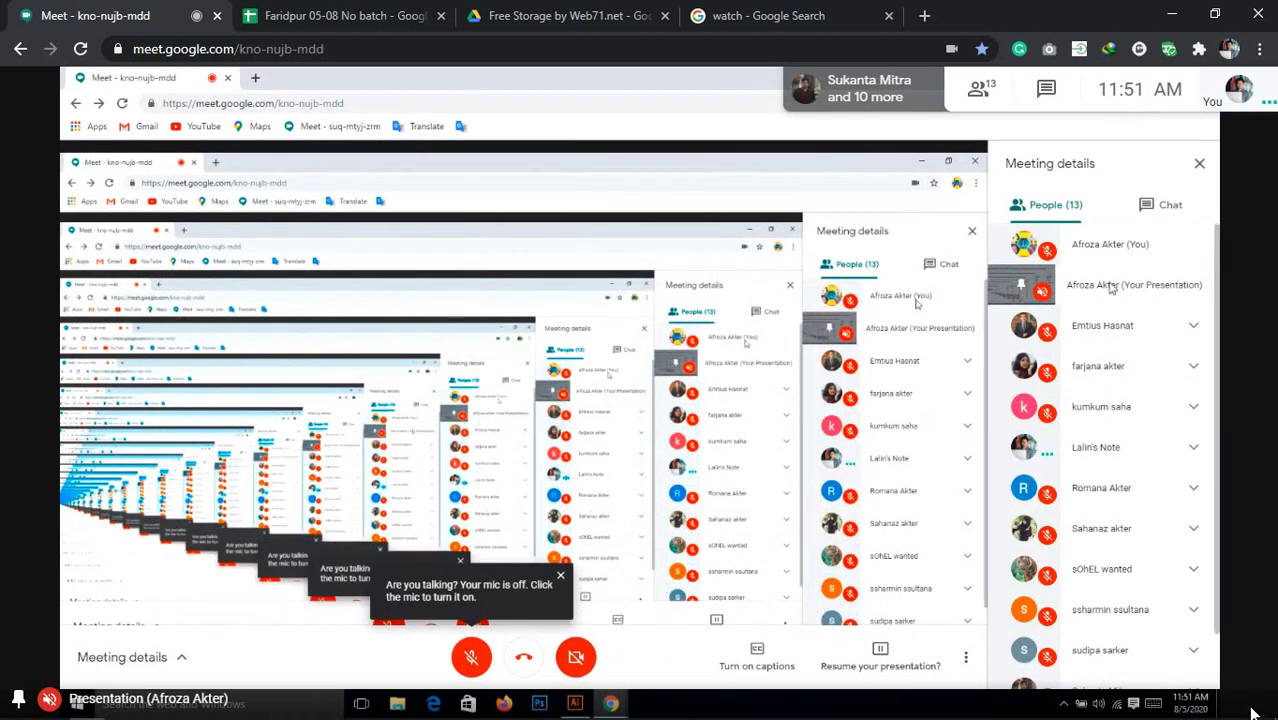
left_click(1020, 290)
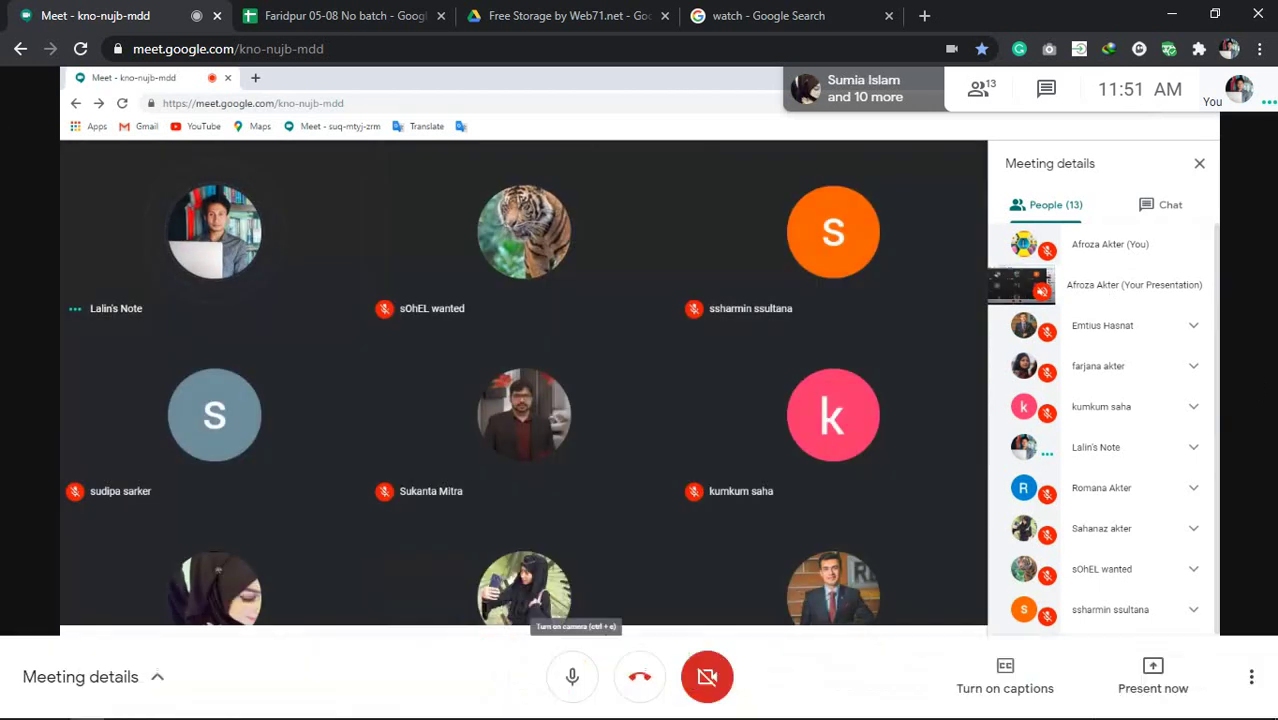
right_click(1008, 516)
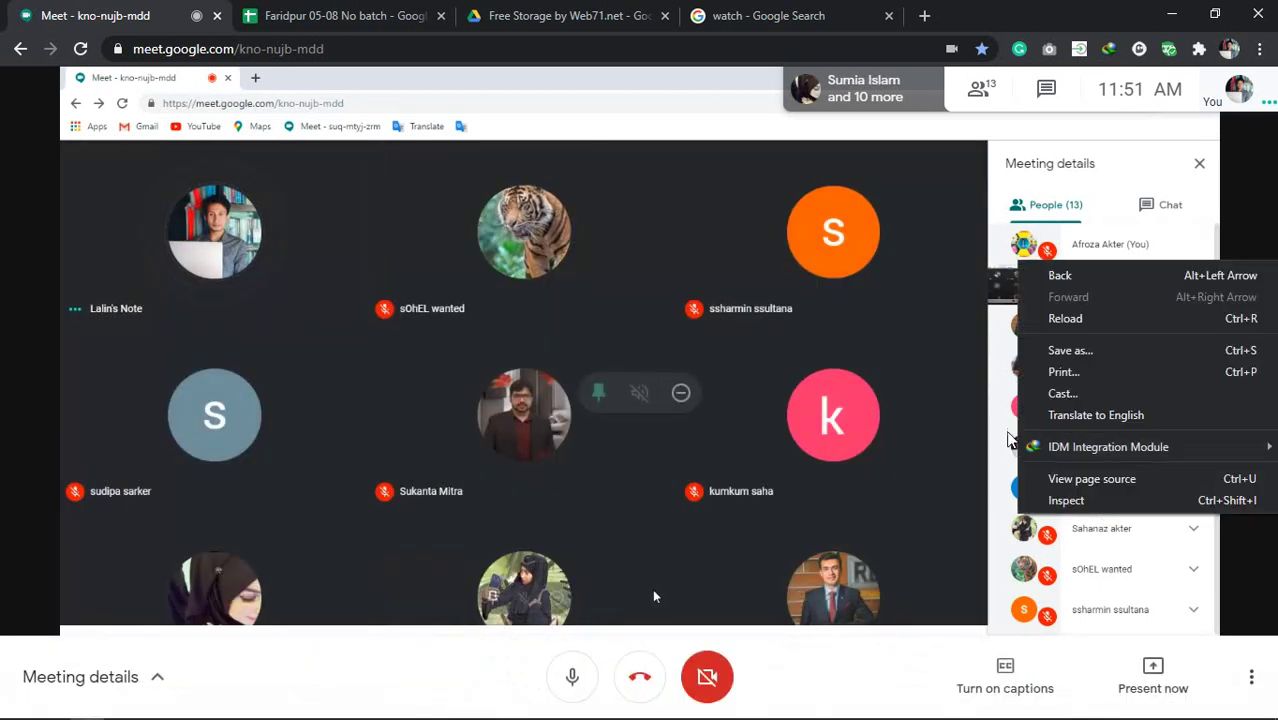
left_click(1035, 130)
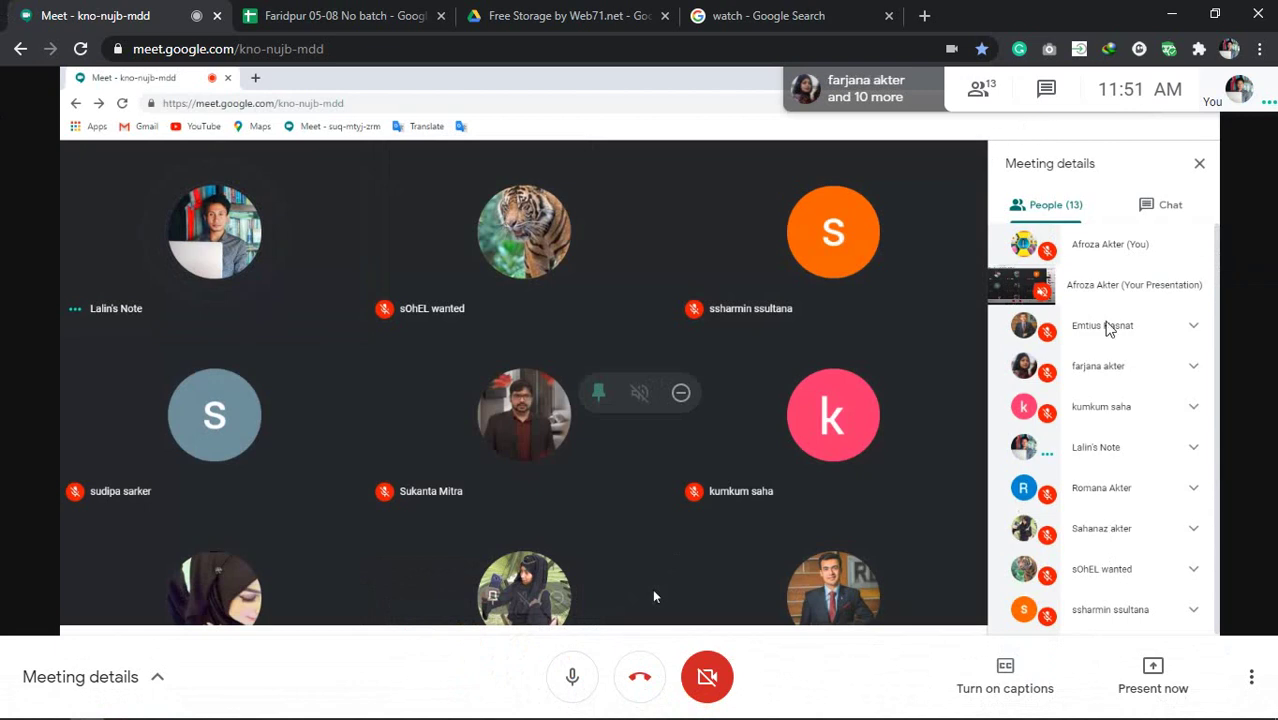
Look through the call's participant list to see who is present, and close it.
left_click(978, 90)
scroll(1147, 425, "down", 2)
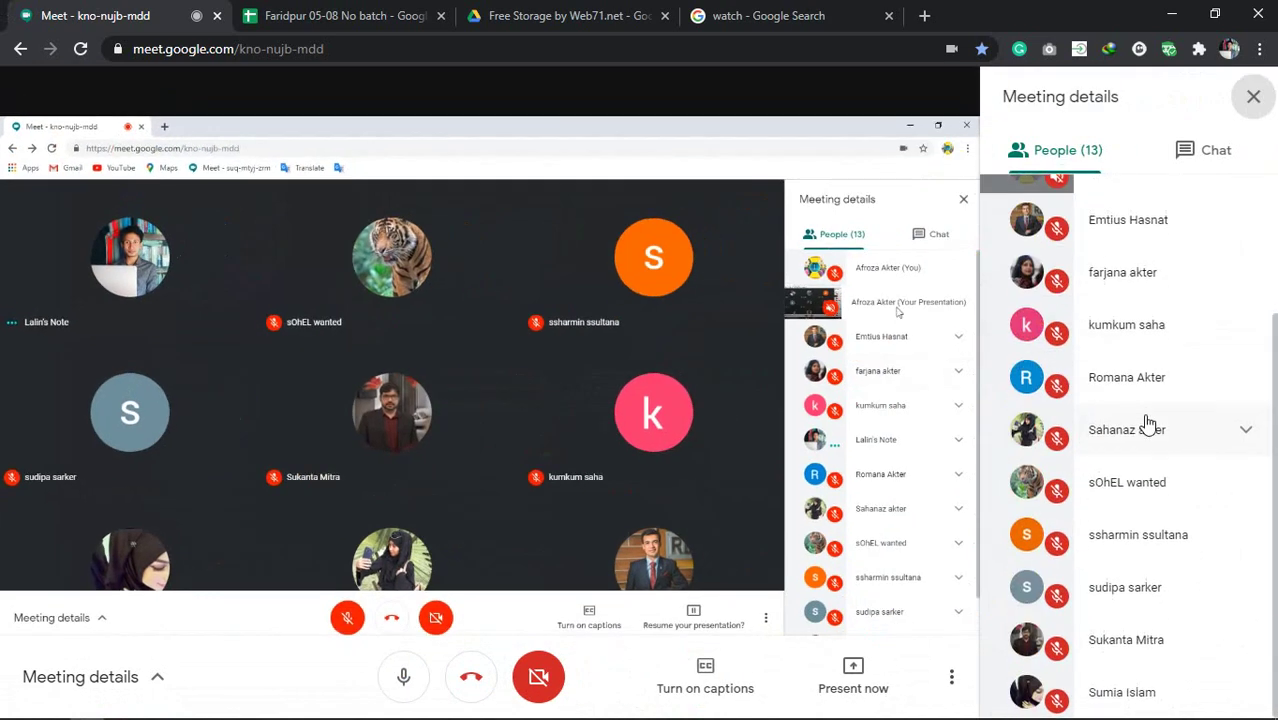
scroll(1141, 451, "up", 2)
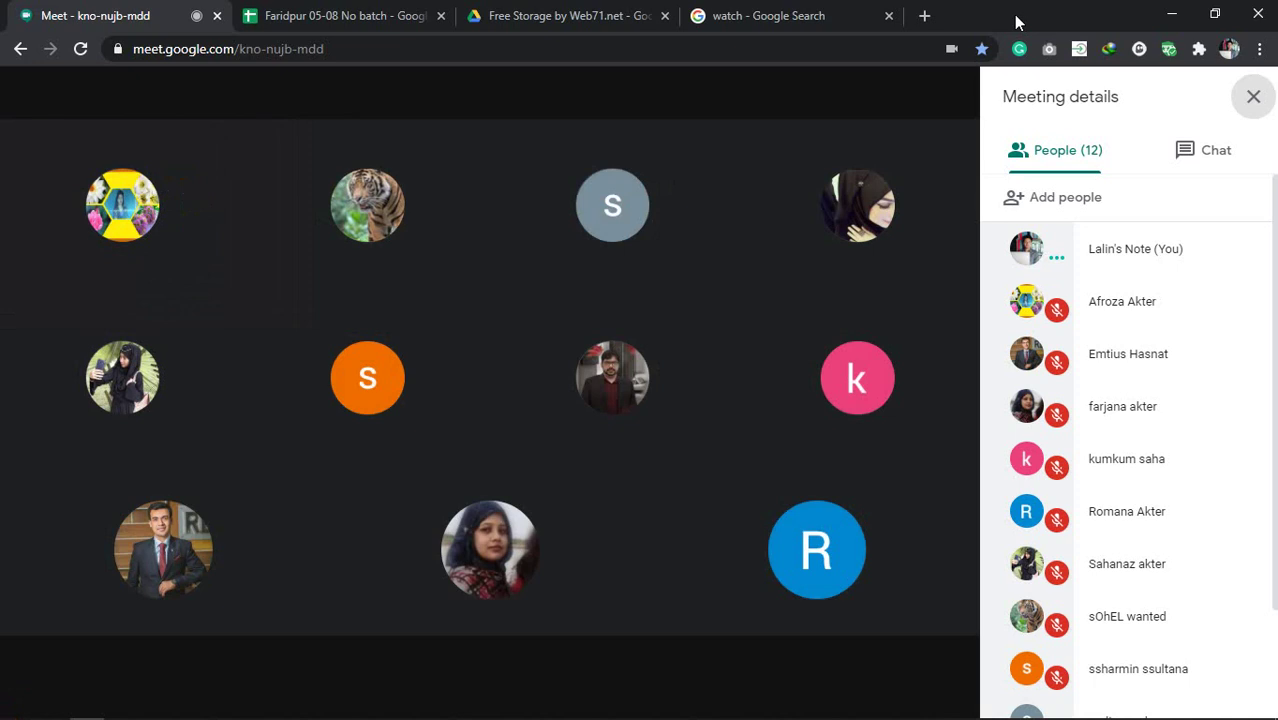
left_click(1253, 96)
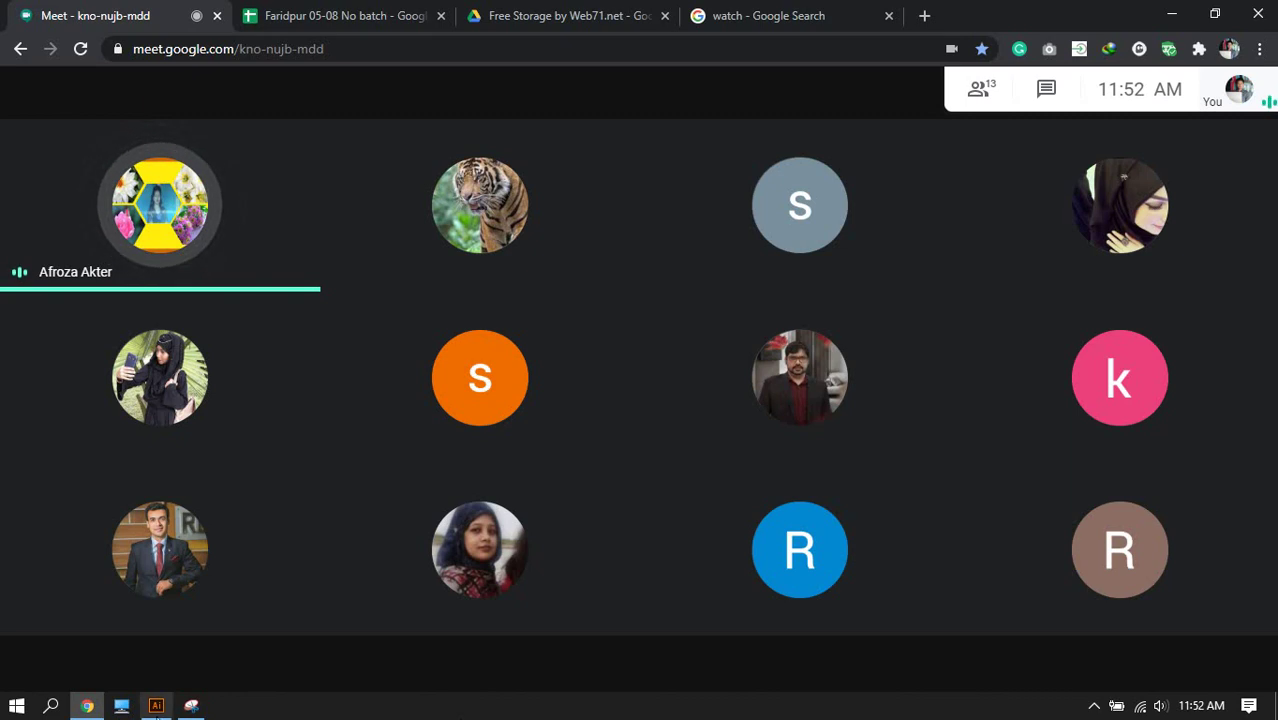
Switch to Illustrator and close the floating shape tools palette over the watch artwork.
left_click(156, 706)
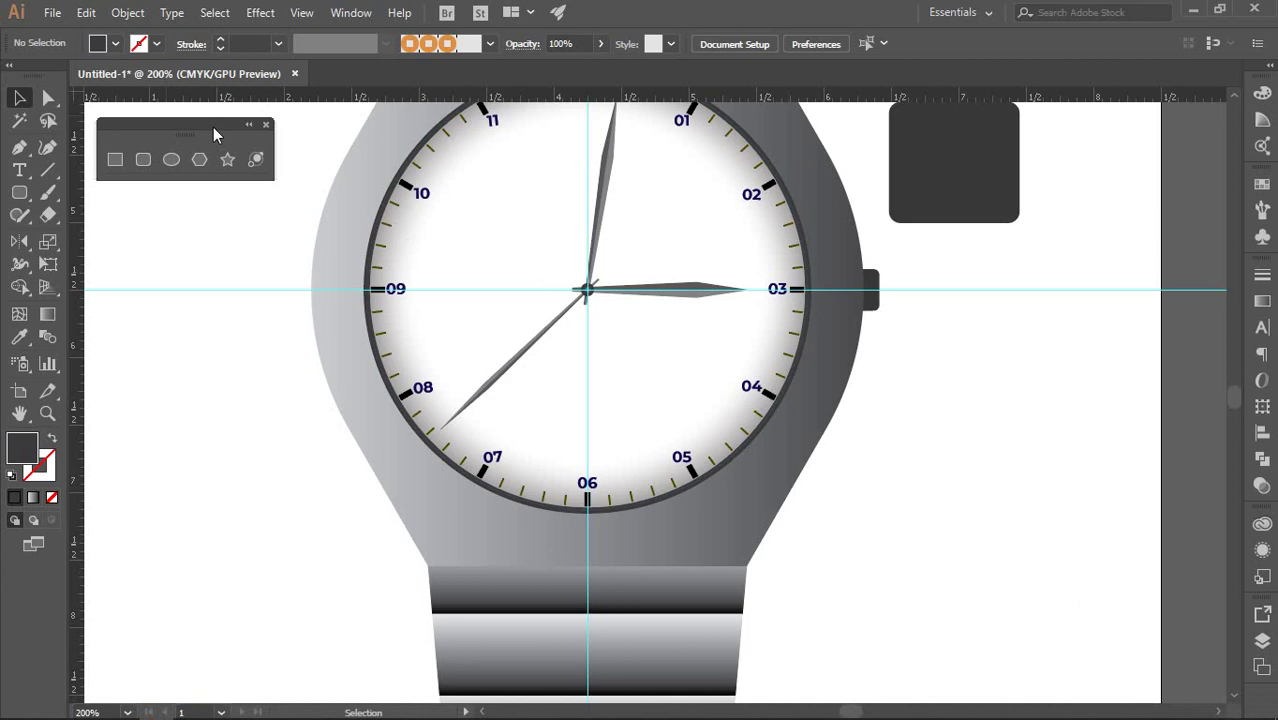
left_click_drag(205, 122, 211, 141)
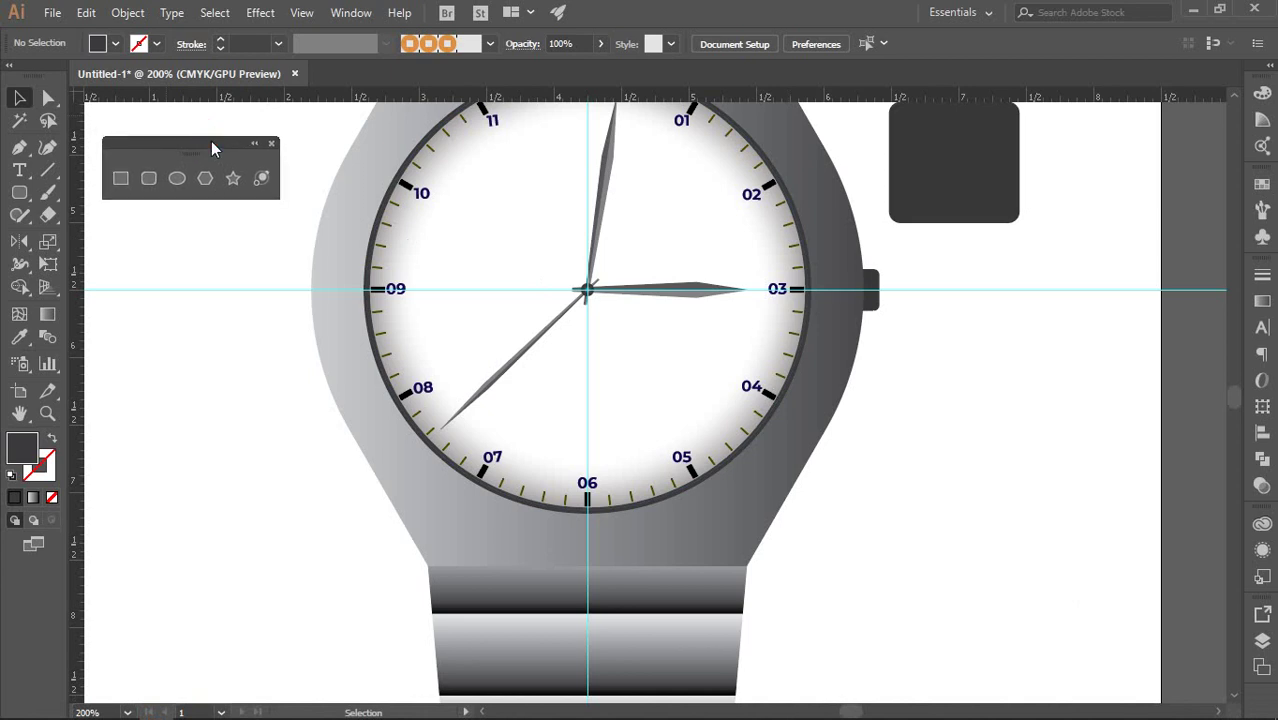
left_click(272, 145)
Delete the dark rounded square beside the watch.
scroll(228, 222, "up", 2)
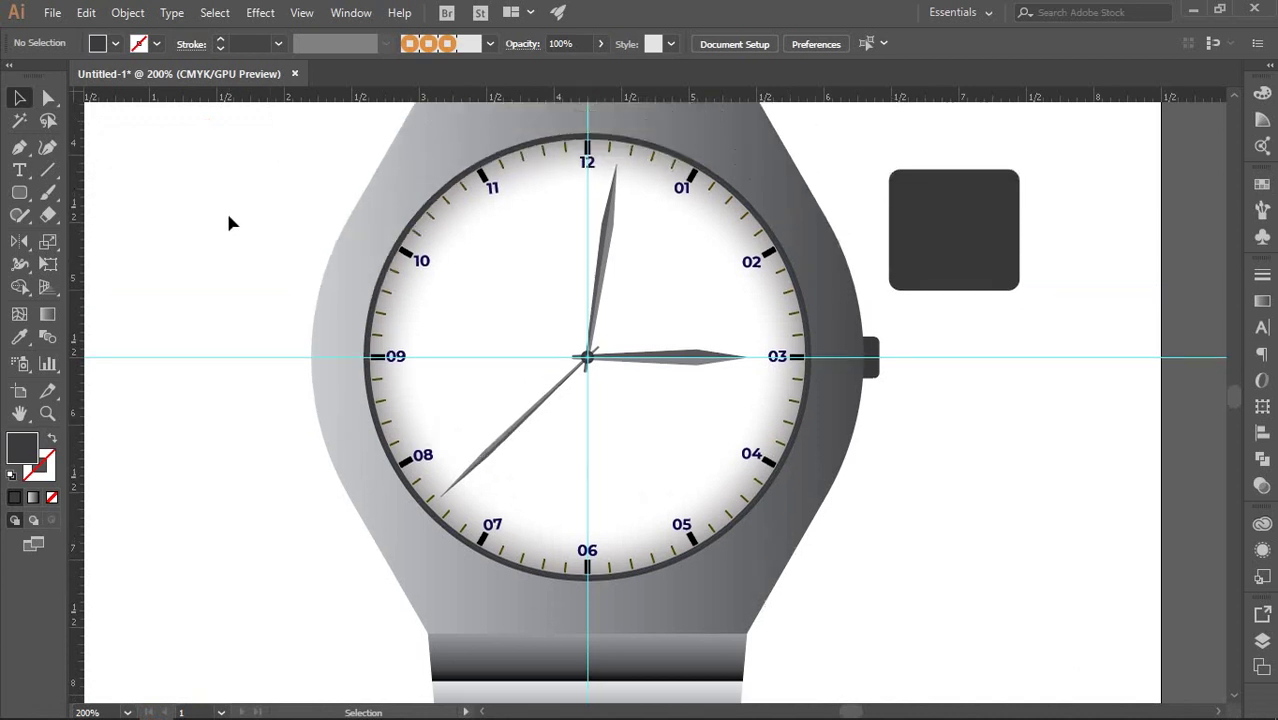
scroll(228, 222, "down", 1)
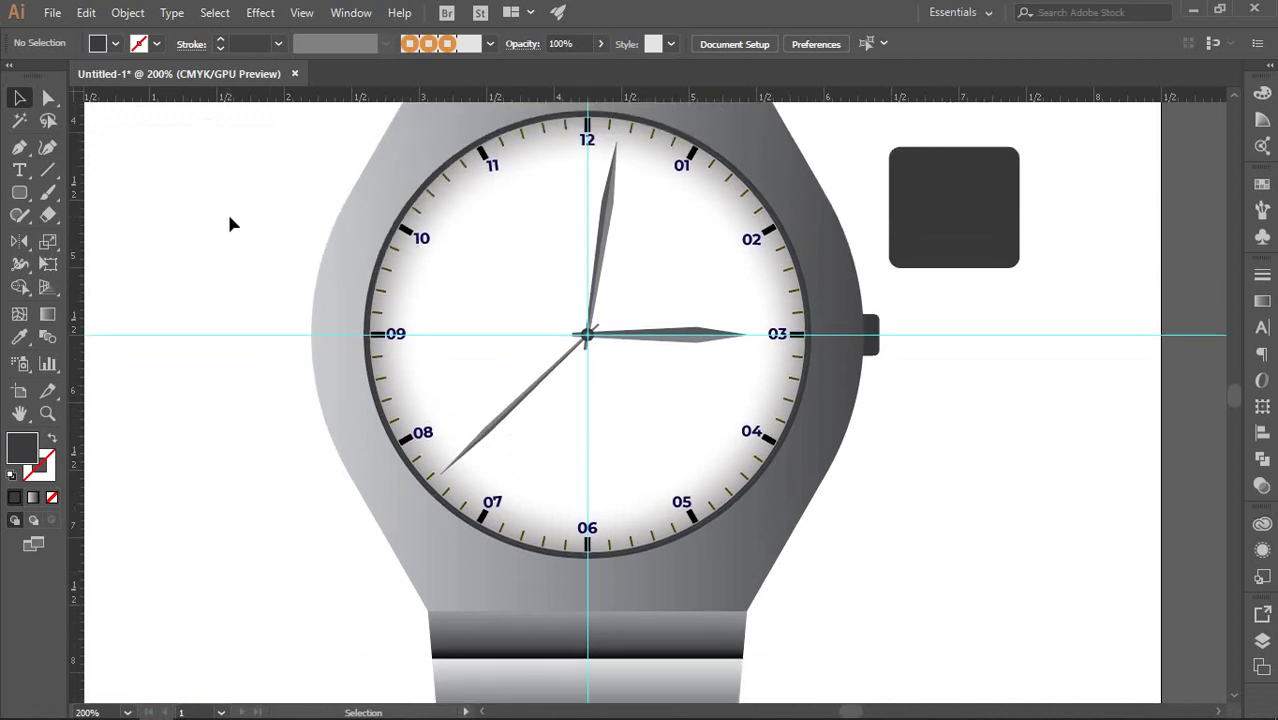
left_click(951, 207)
key("Delete")
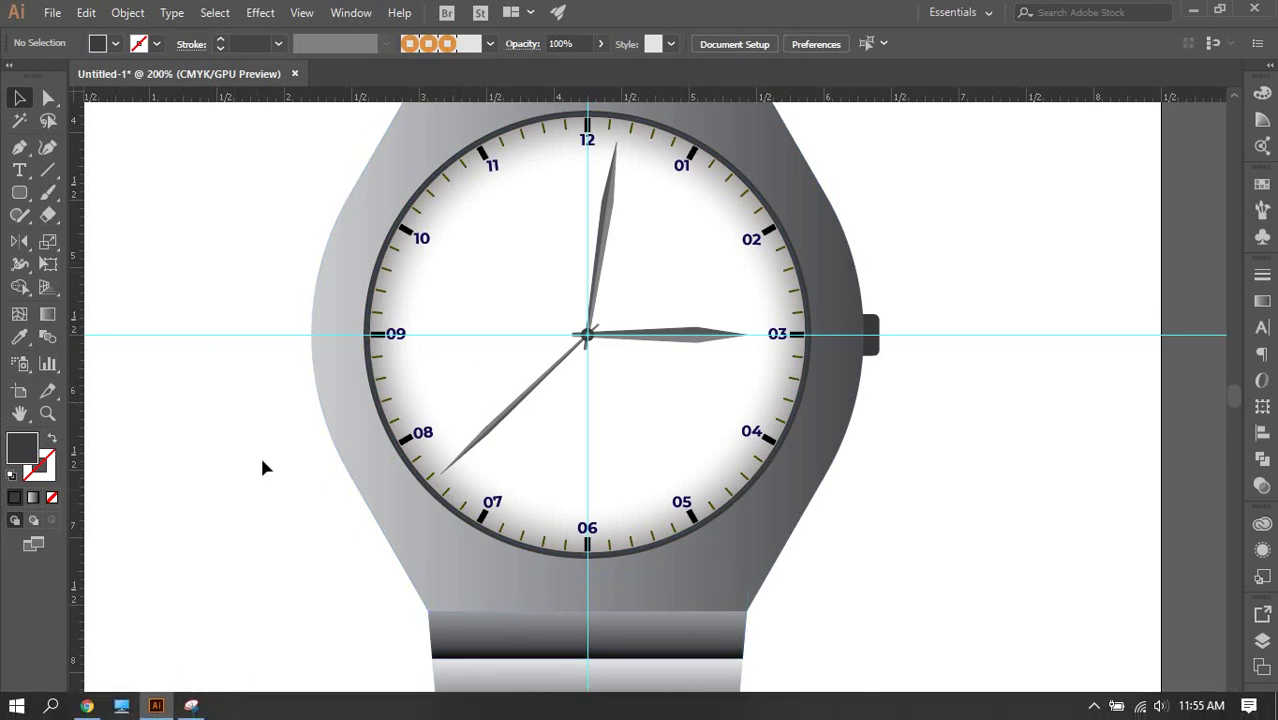
scroll(320, 358, "down", 2)
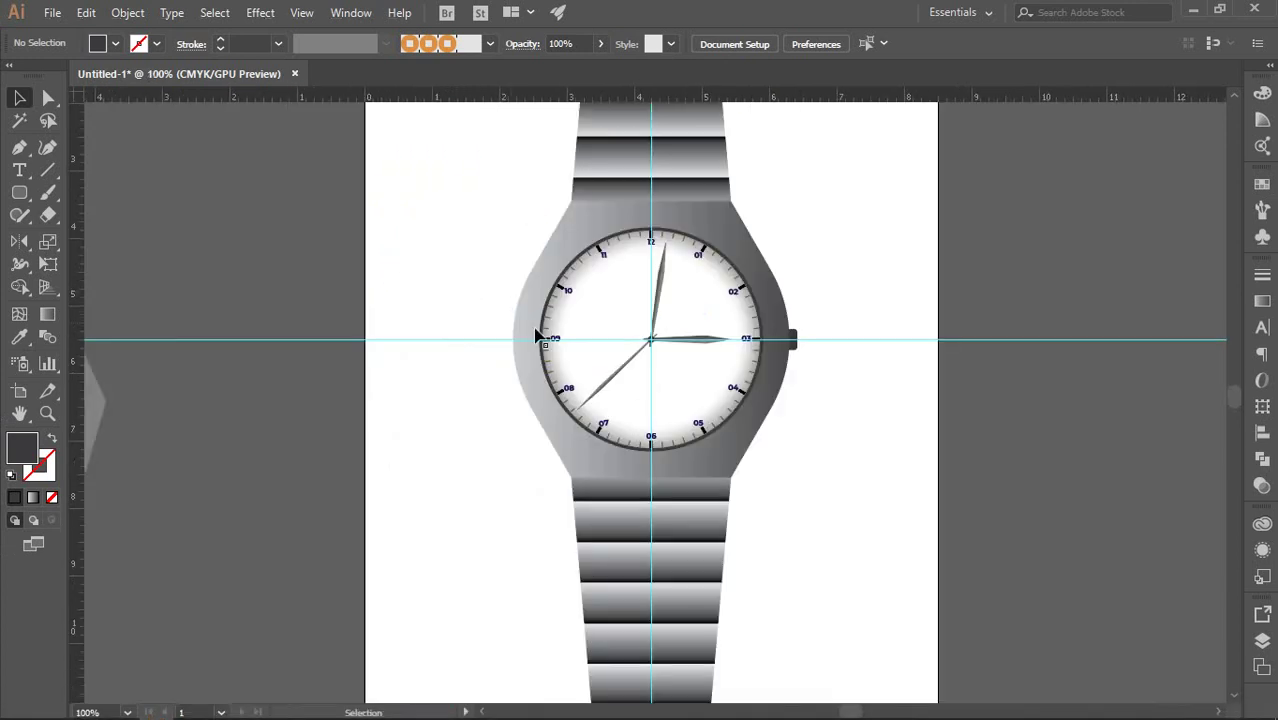
scroll(537, 337, "down", 3)
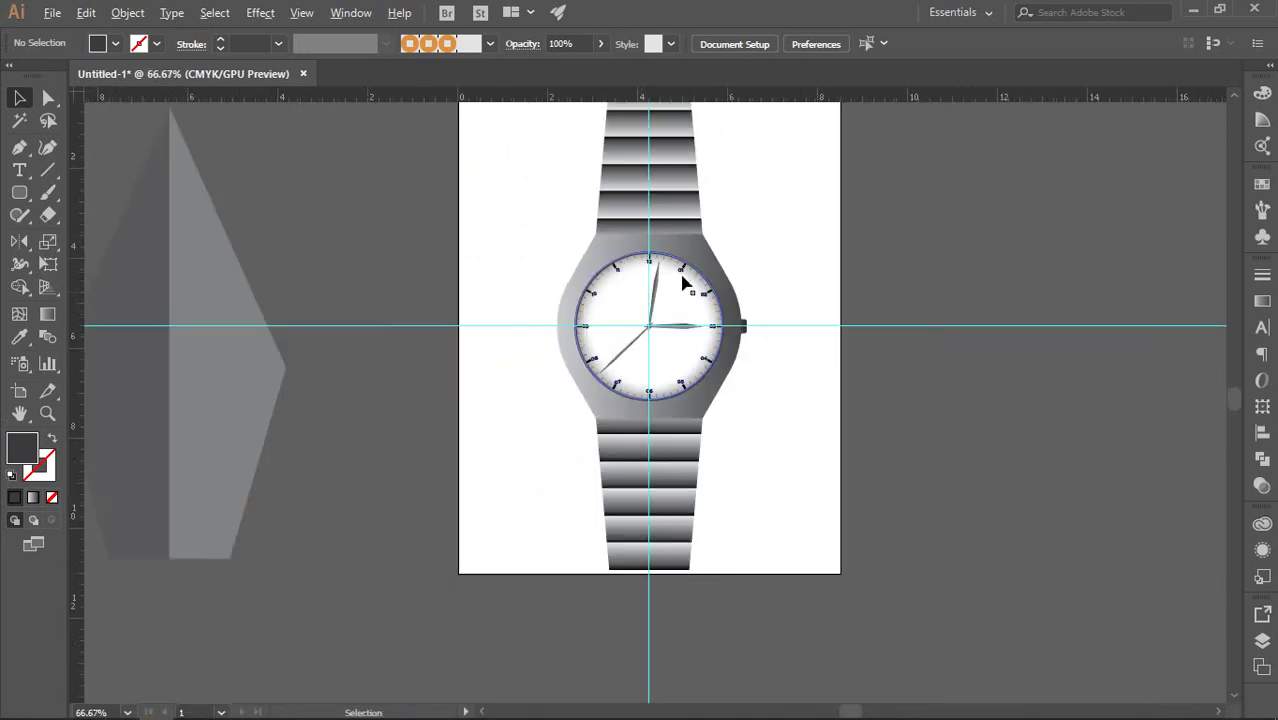
scroll(571, 243, "up", 1)
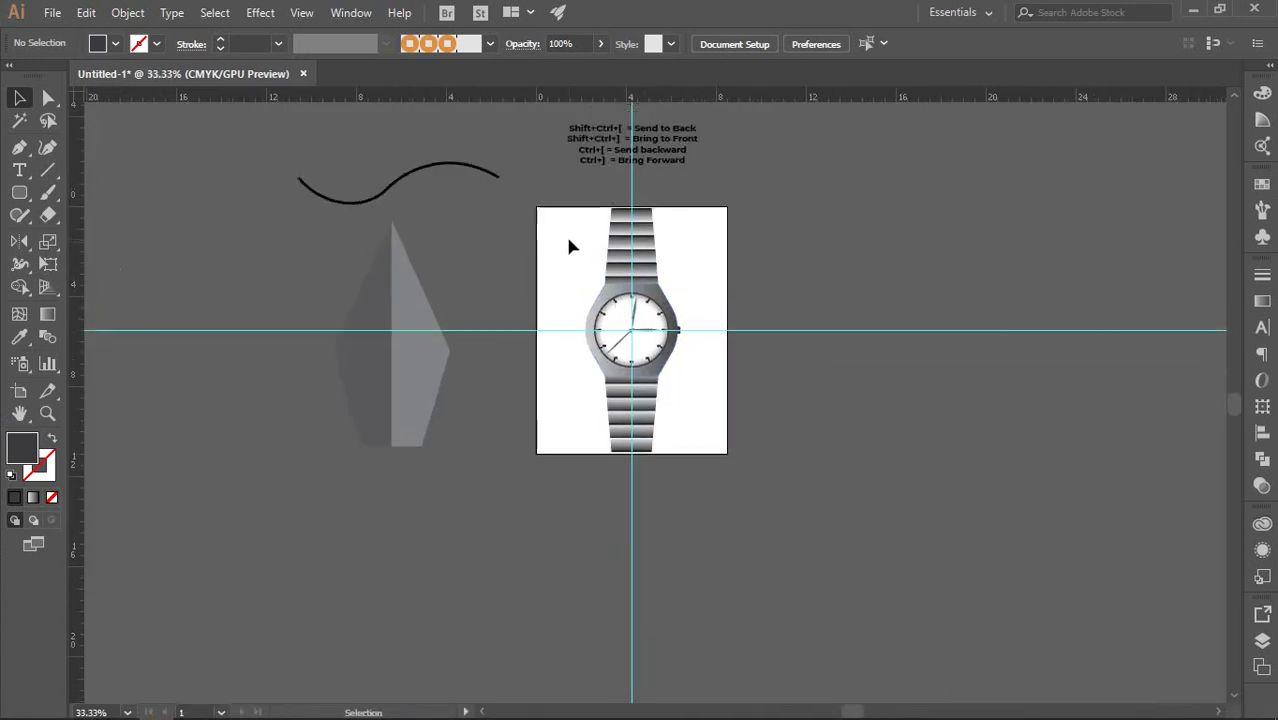
scroll(700, 268, "right", 3)
scroll(632, 245, "up", 3)
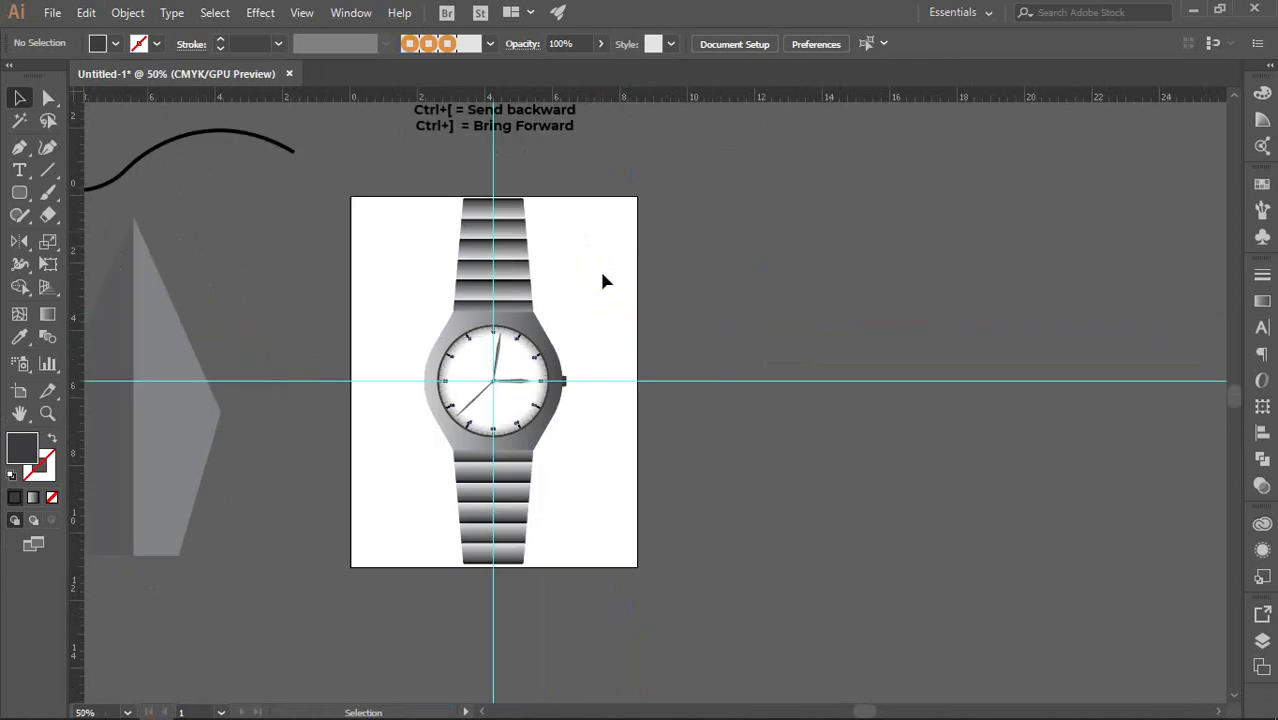
scroll(727, 290, "up", 1)
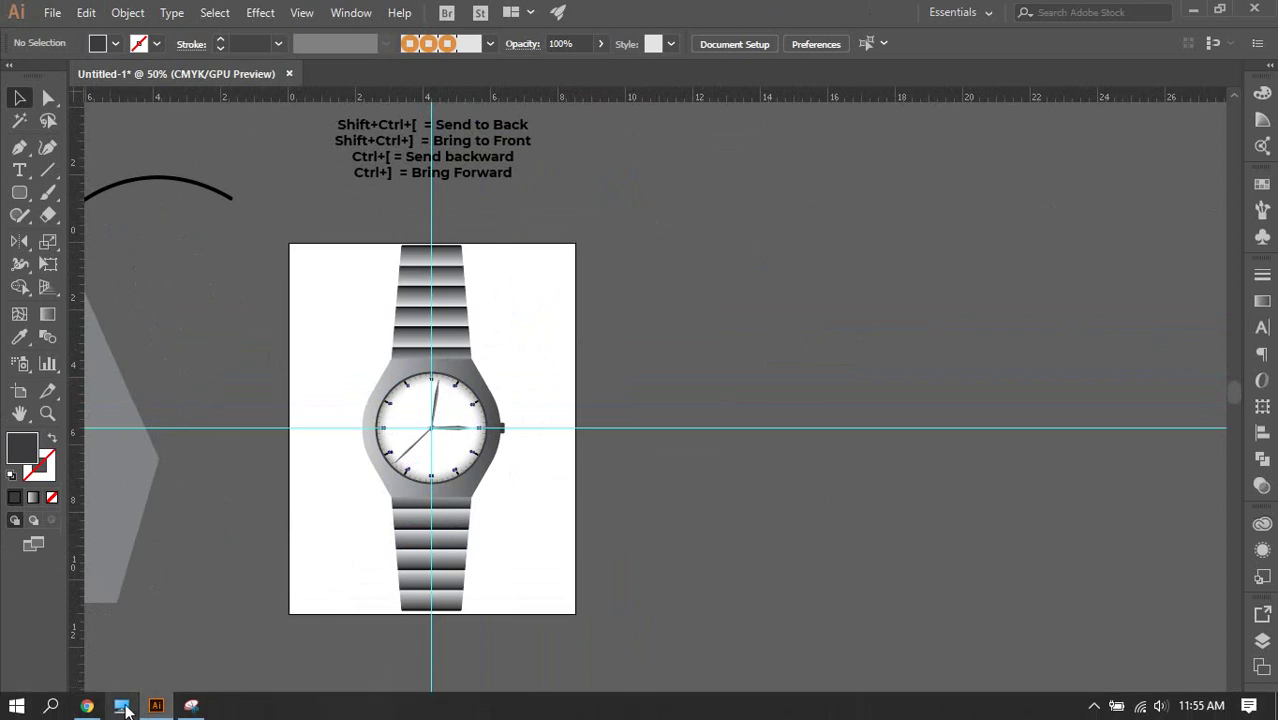
left_click(88, 707)
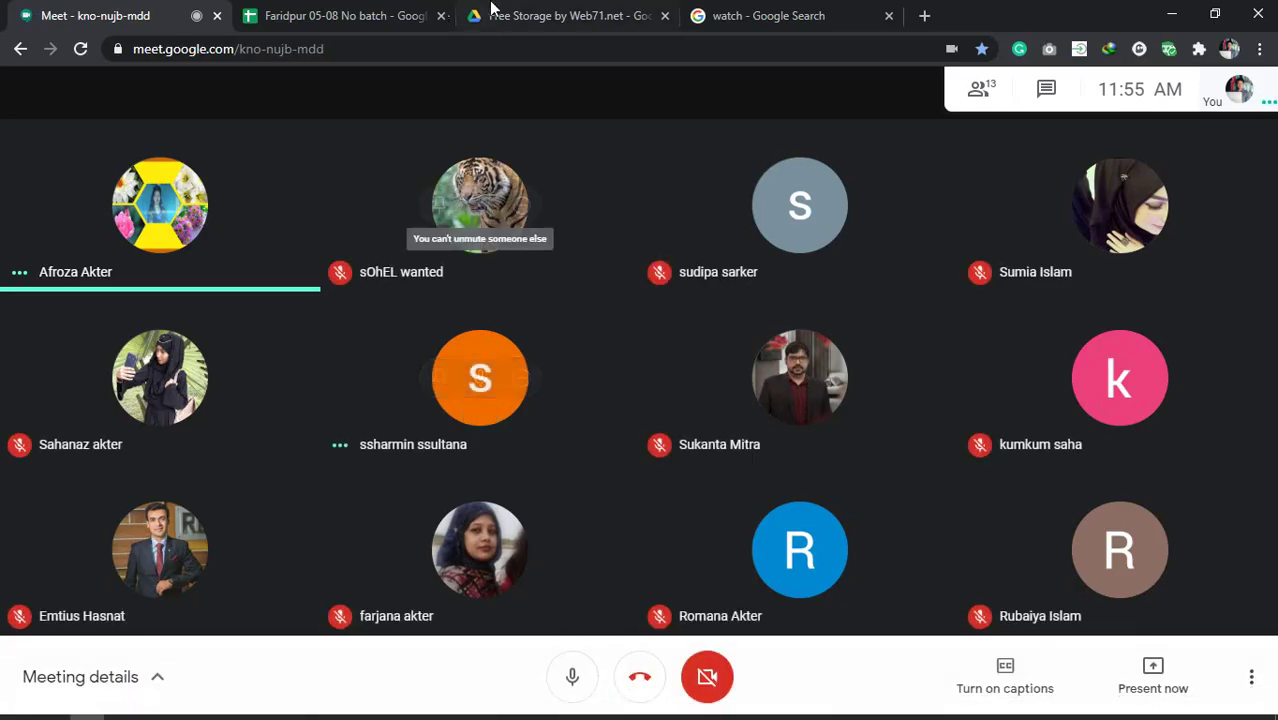
mouse_move(237, 514)
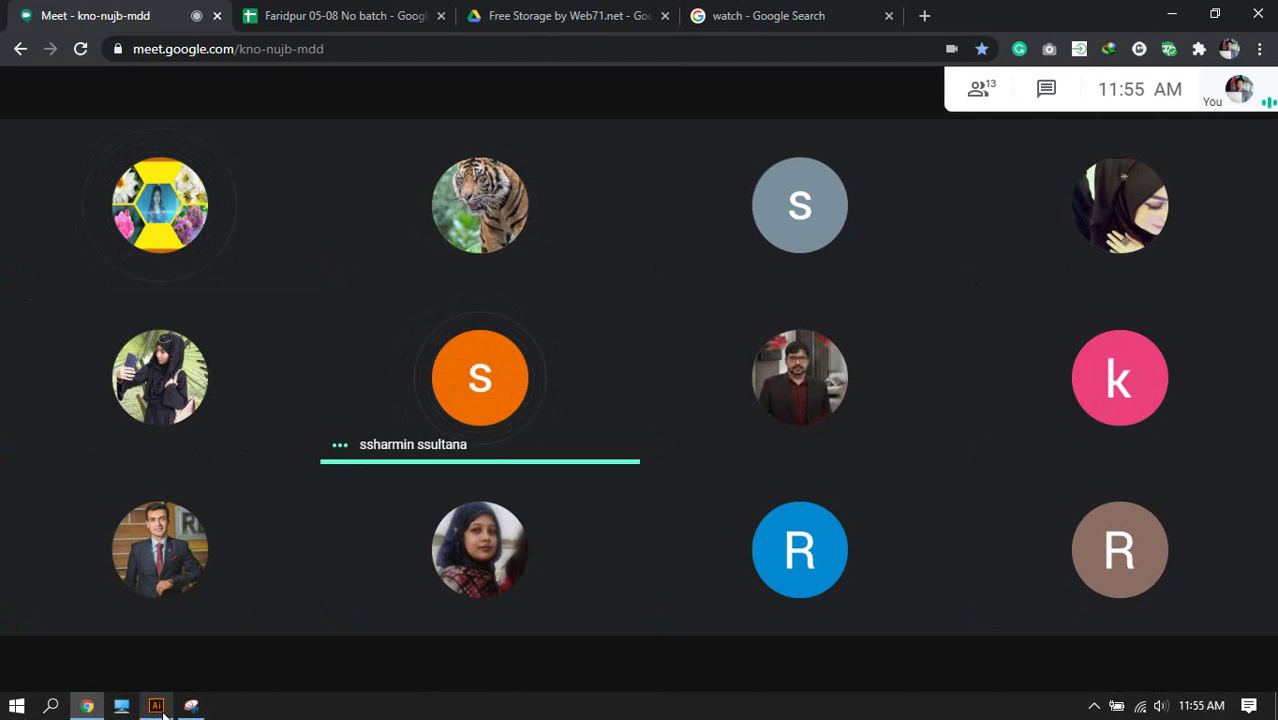
left_click(157, 707)
left_click_drag(339, 426, 495, 349)
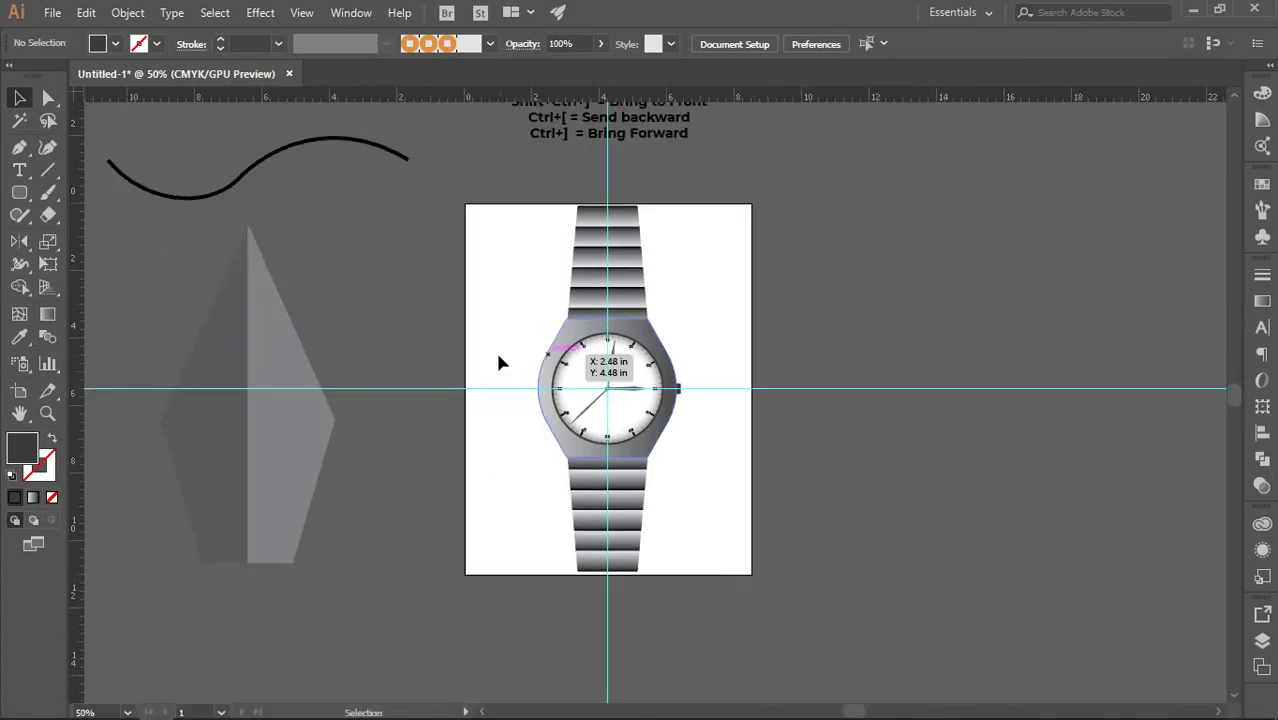
left_click_drag(211, 180, 155, 133)
mouse_move(86, 708)
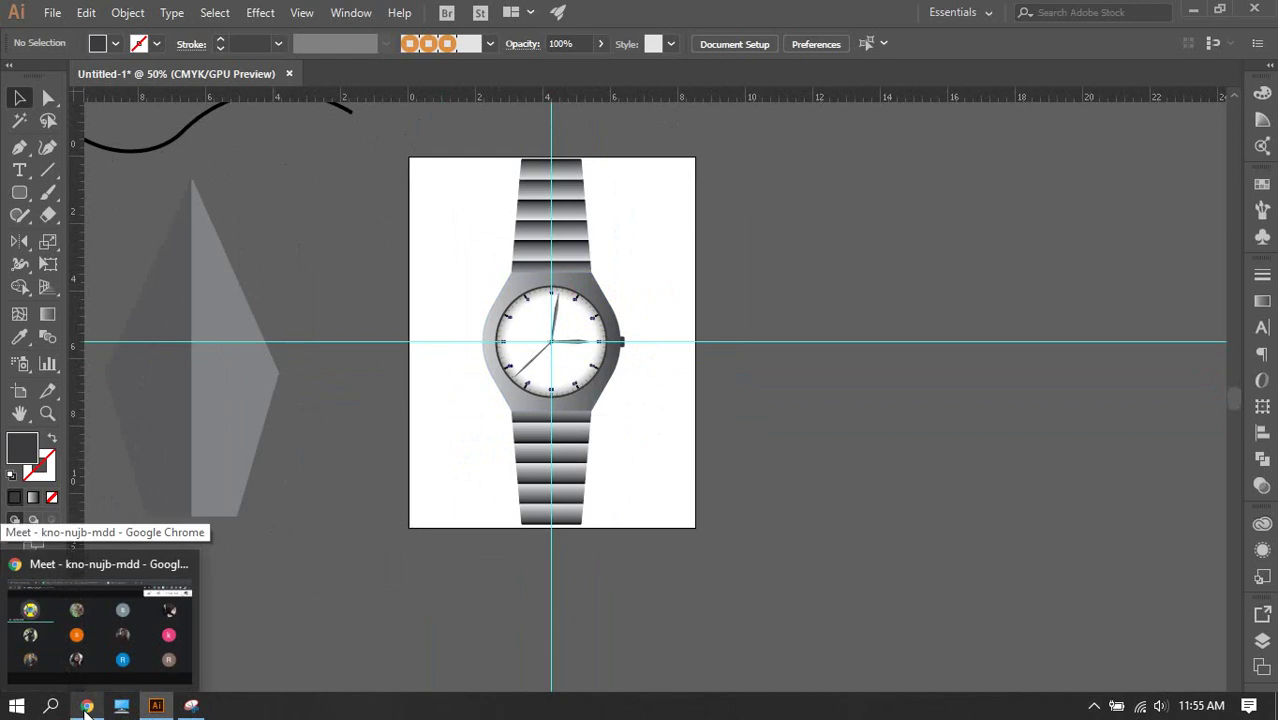
Switch to the Google Meet window in Chrome, restore it to a smaller size and minimize Illustrator to expose the desktop.
left_click(86, 708)
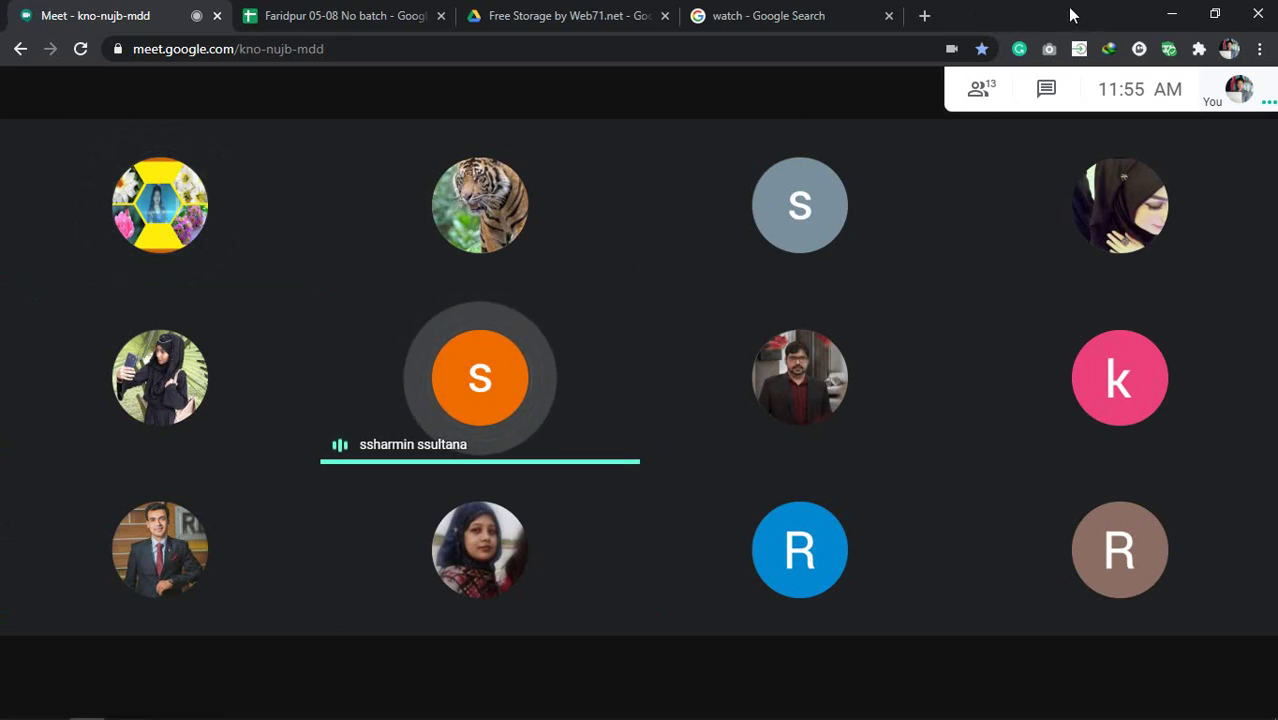
left_click(1214, 14)
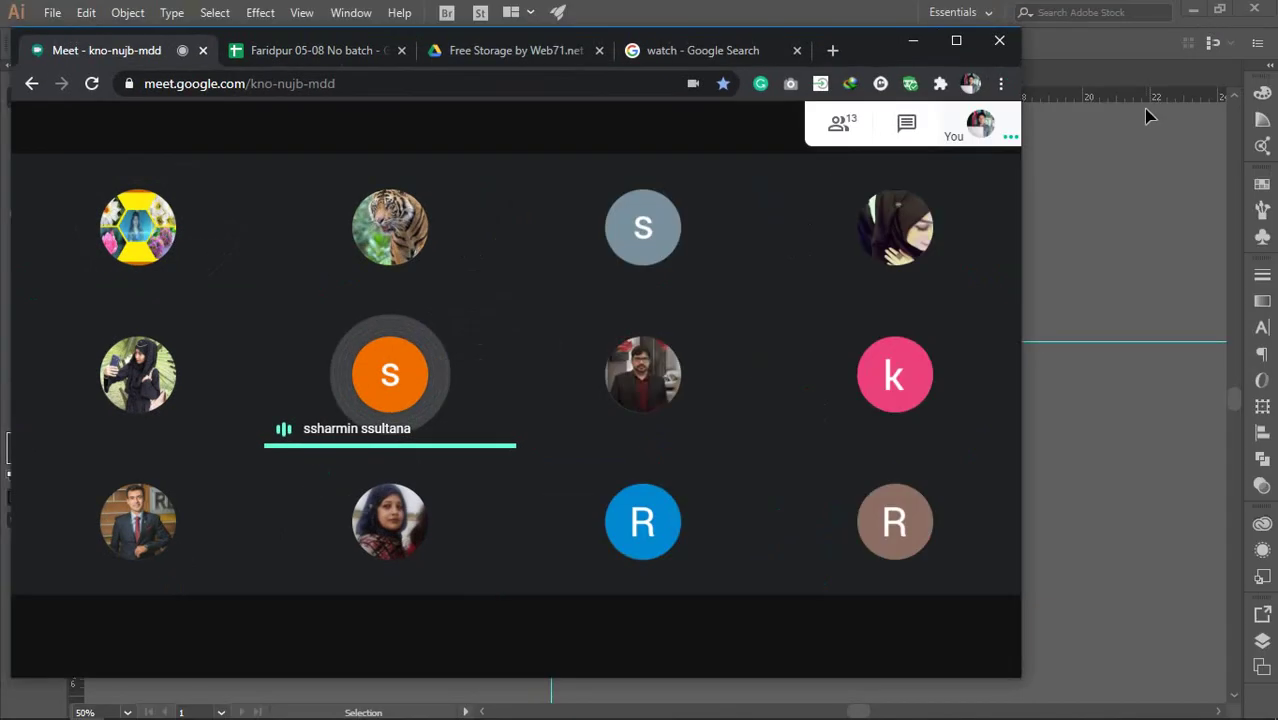
left_click(1194, 13)
right_click(1101, 98)
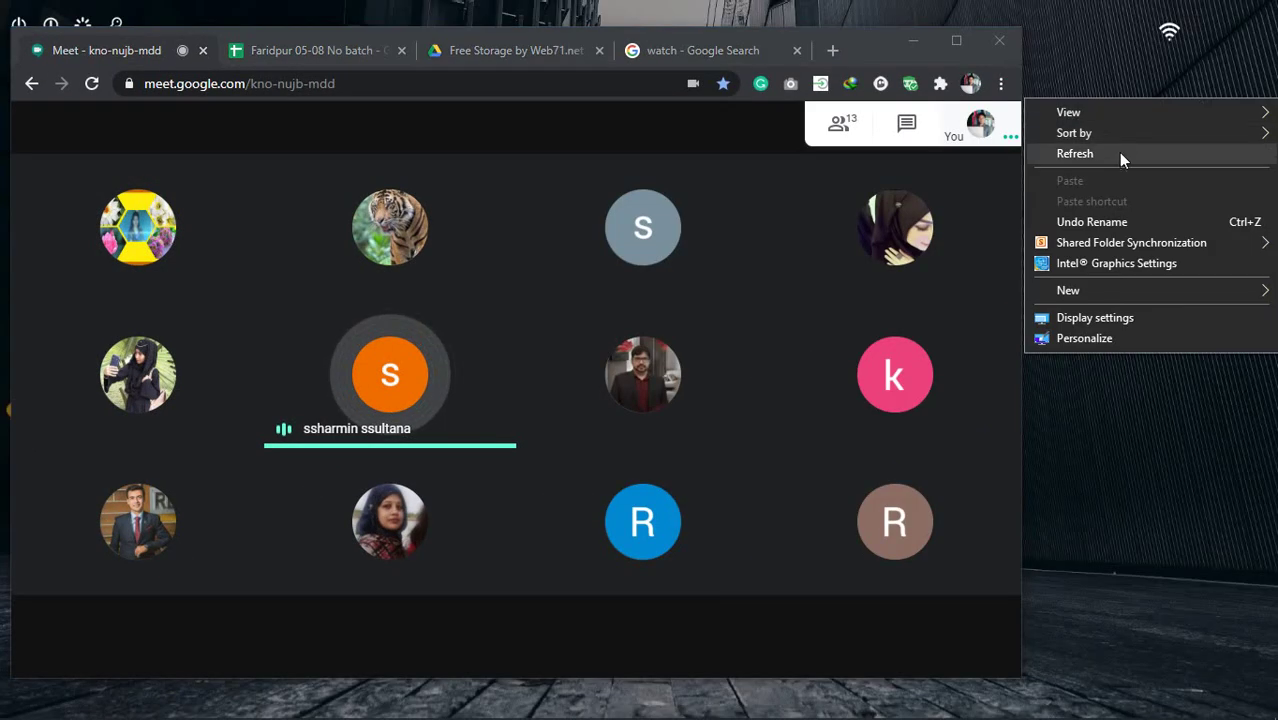
left_click(1080, 141)
right_click(1088, 70)
left_click(1083, 127)
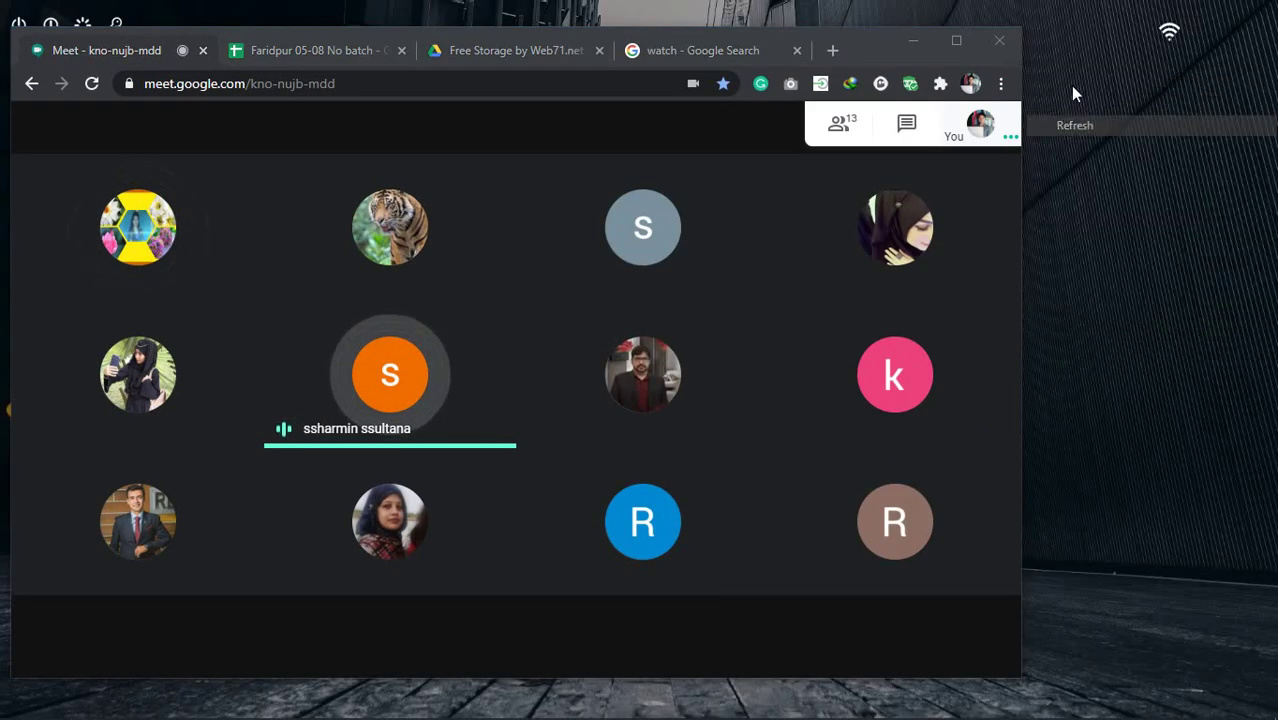
right_click(1070, 86)
left_click(1080, 141)
right_click(1078, 96)
left_click(1084, 146)
right_click(1085, 101)
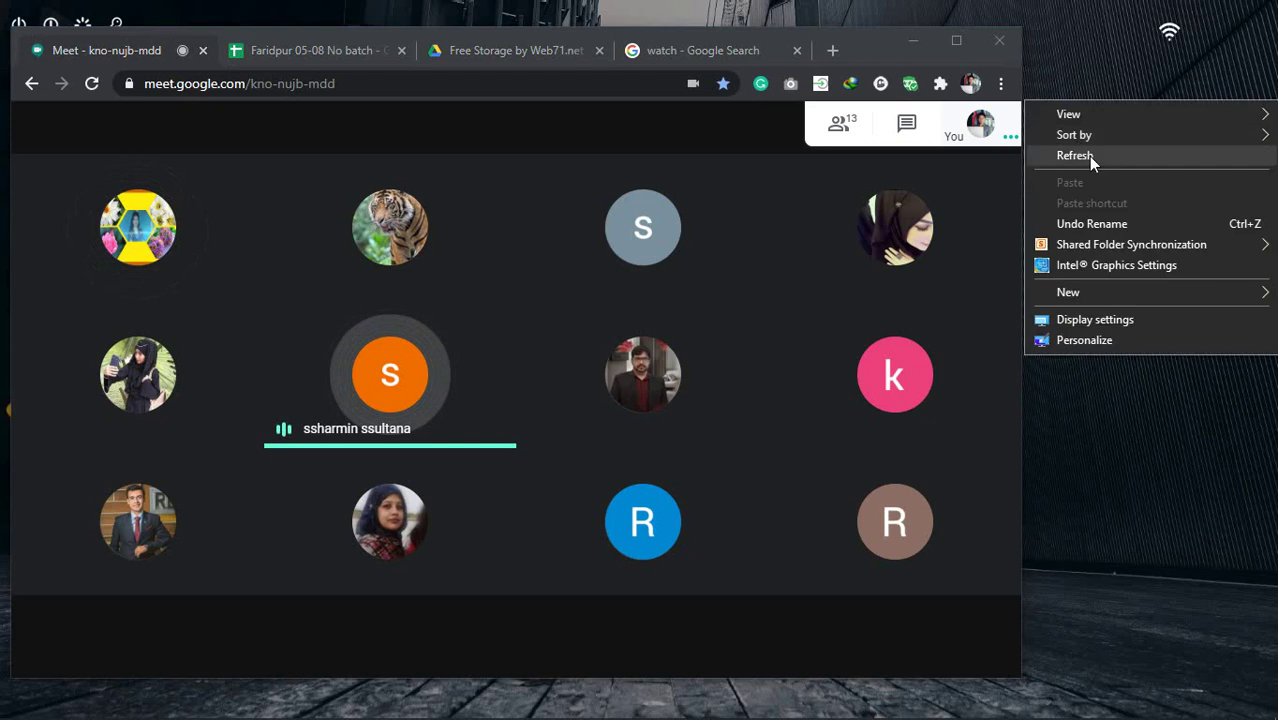
right_click(1060, 80)
left_click(1076, 130)
right_click(1078, 224)
left_click(1082, 276)
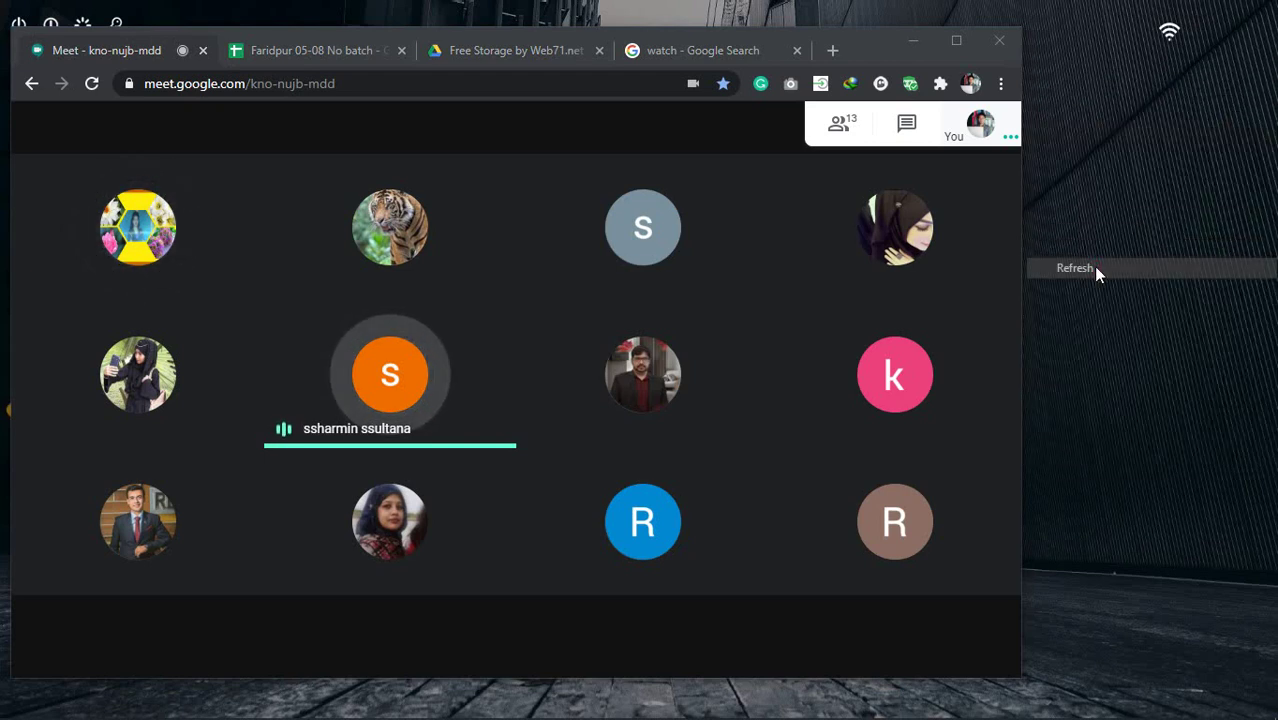
right_click(1080, 224)
left_click(1077, 280)
right_click(1055, 242)
left_click(1080, 289)
right_click(1068, 256)
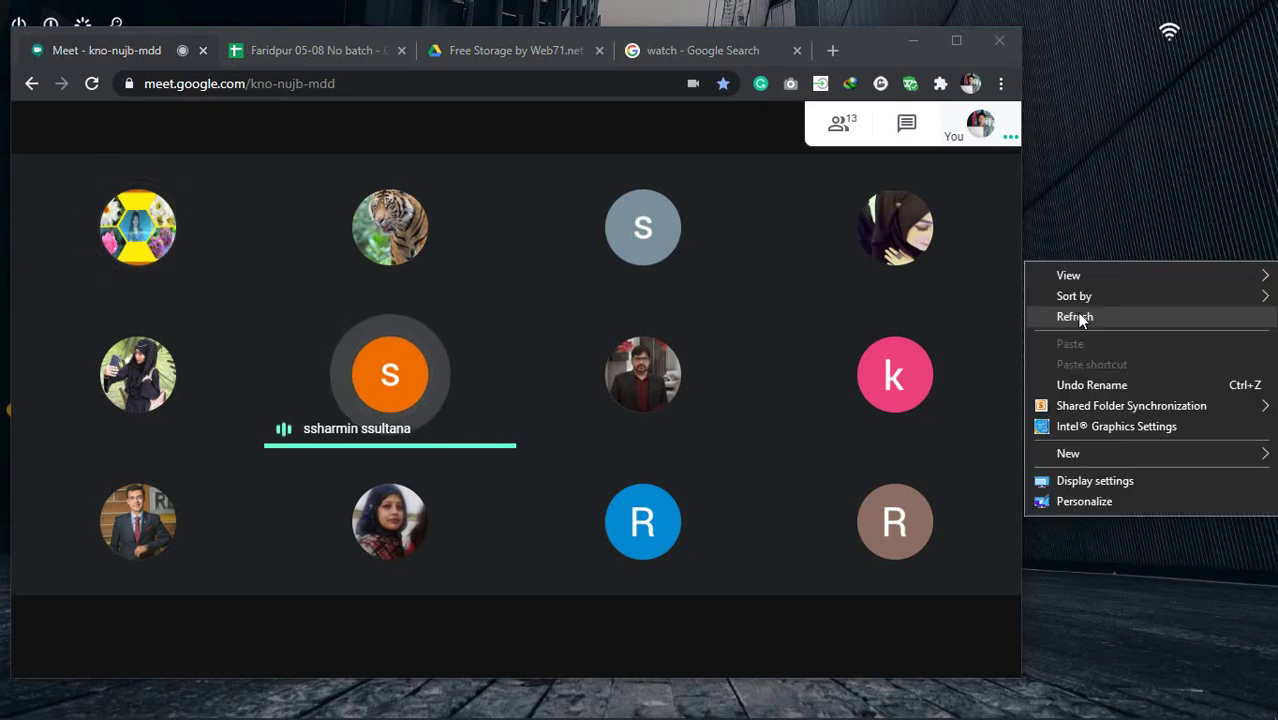
left_click(1084, 318)
right_click(1063, 265)
left_click(1082, 324)
right_click(1078, 276)
left_click(1080, 326)
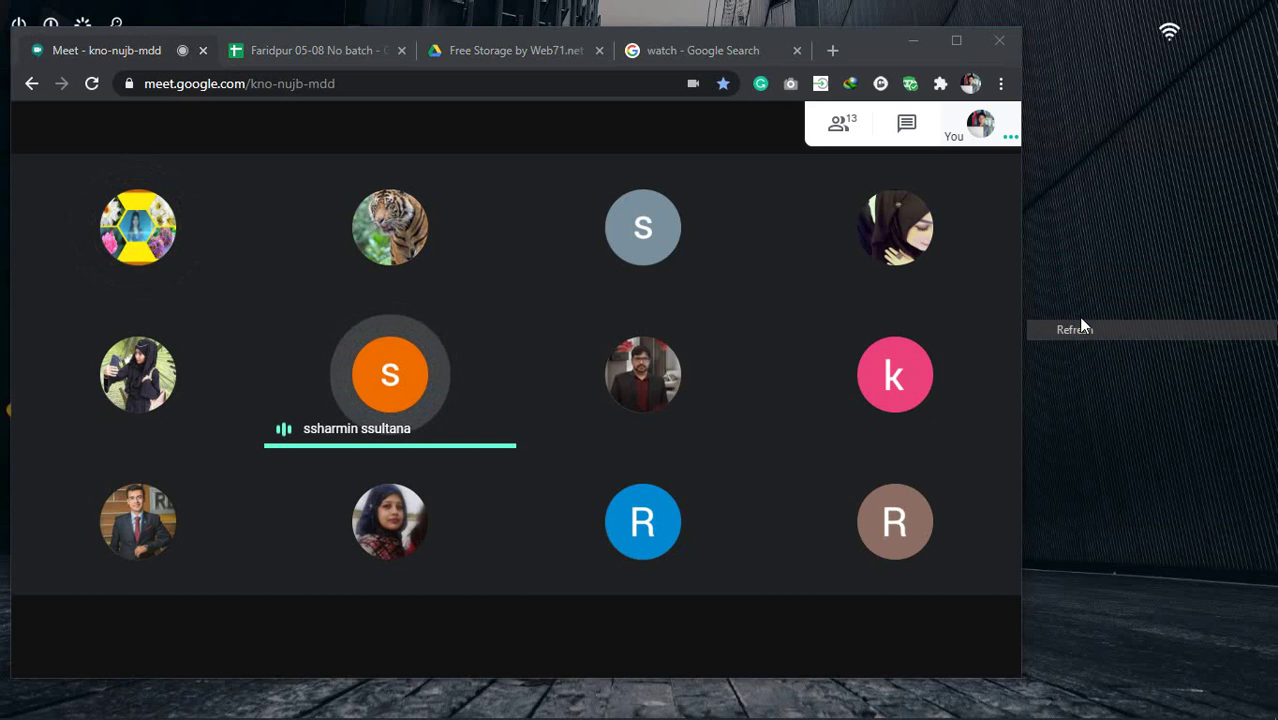
right_click(1080, 284)
left_click(1086, 337)
right_click(1061, 282)
left_click(1084, 336)
right_click(1068, 280)
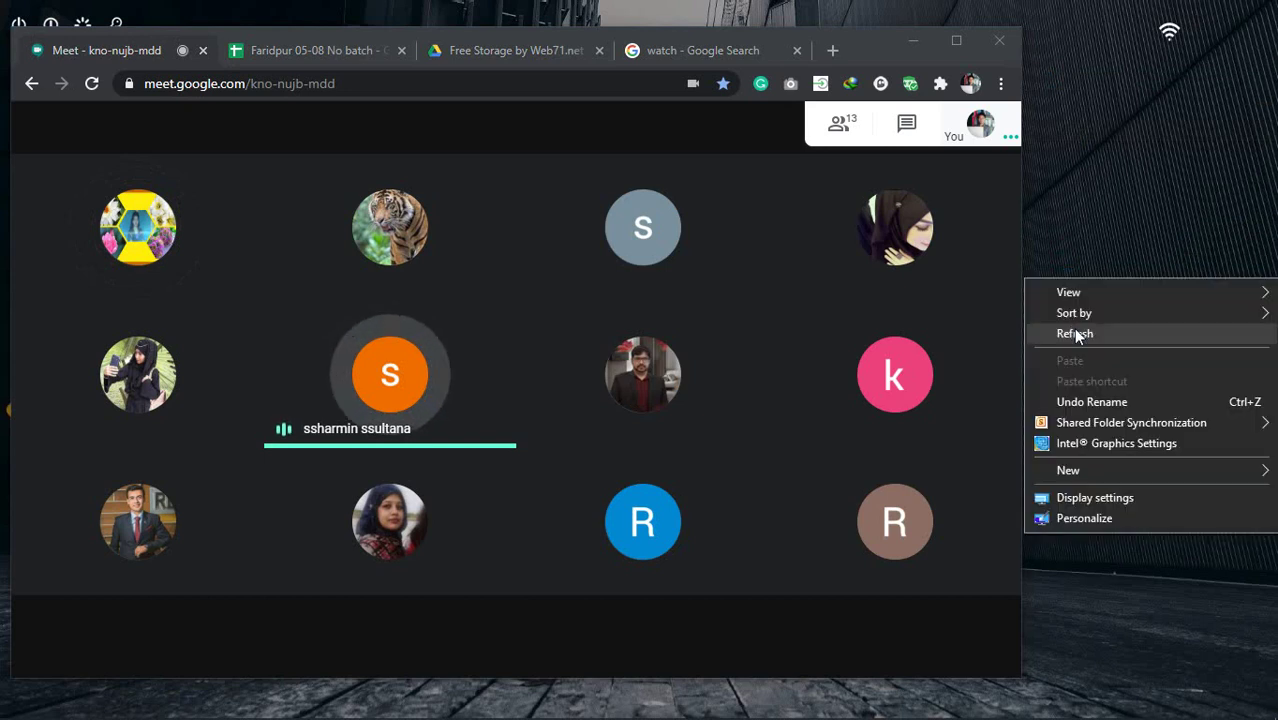
left_click(1084, 336)
right_click(1063, 262)
left_click(1084, 320)
right_click(1062, 256)
left_click(1084, 320)
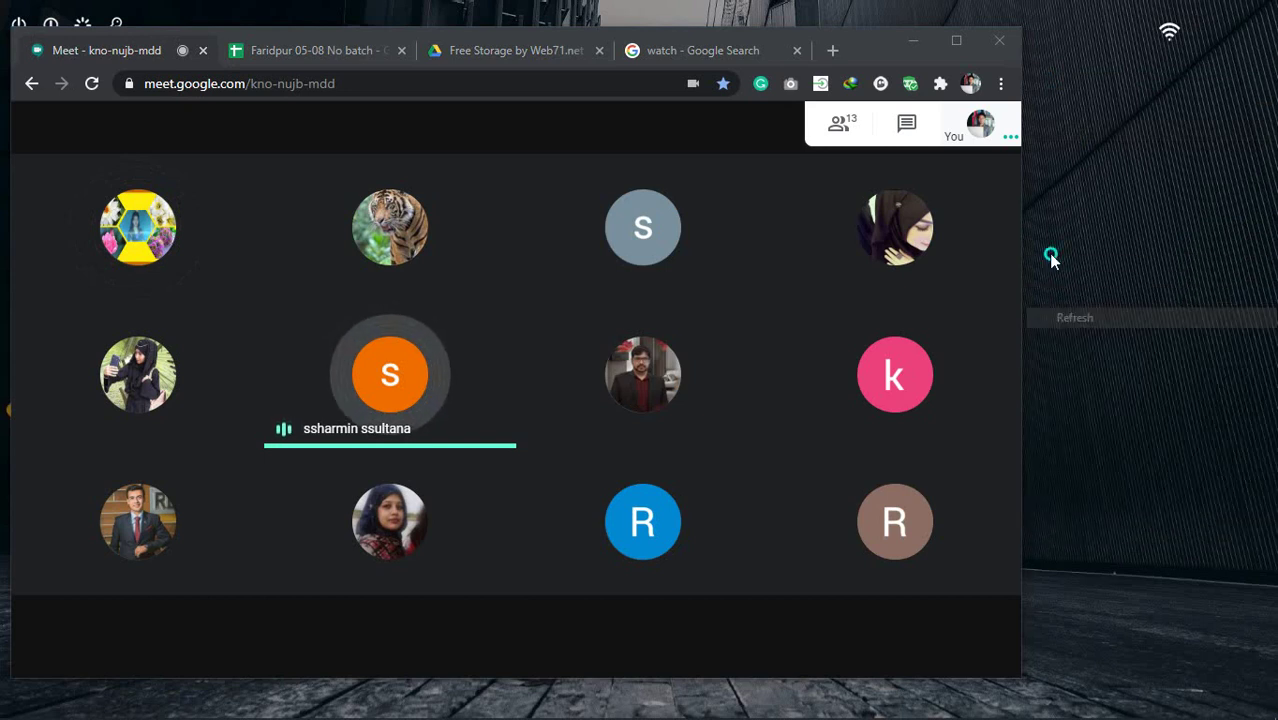
right_click(1050, 251)
left_click(1073, 311)
Maximize the Google Meet window, switch briefly to the watch artwork in Illustrator and return to the call.
left_click(956, 40)
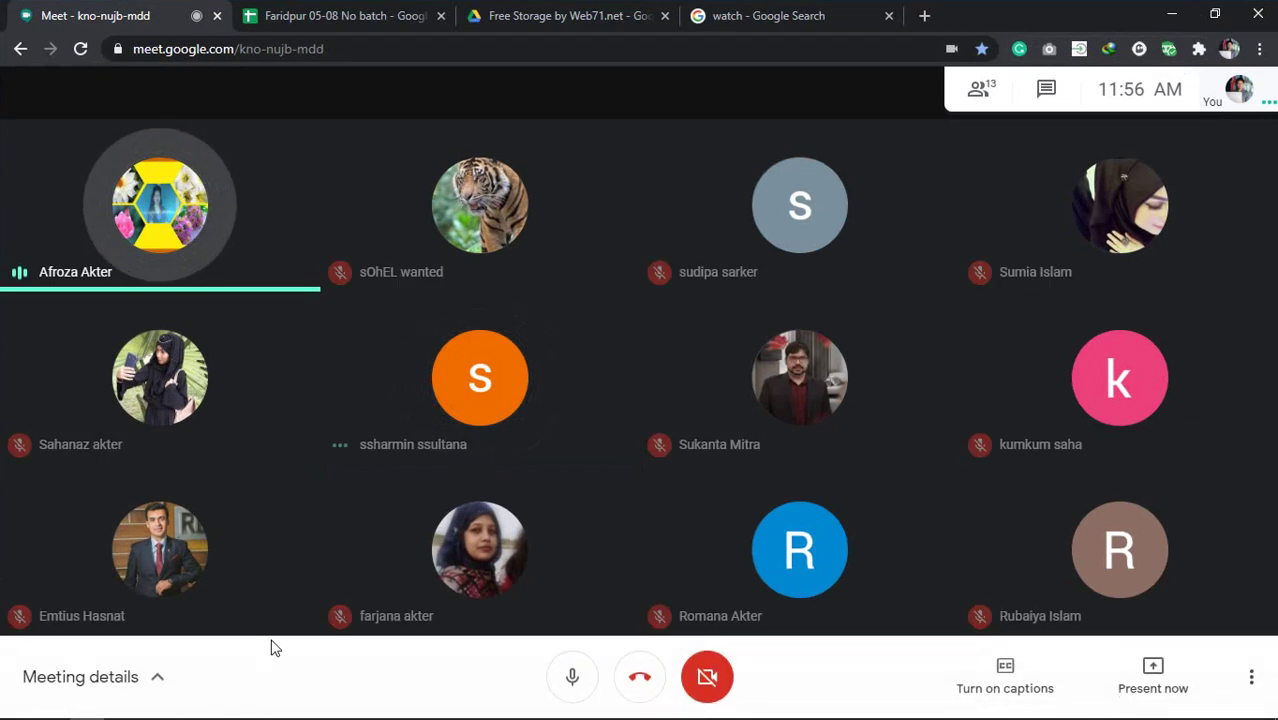
mouse_move(280, 706)
left_click(168, 710)
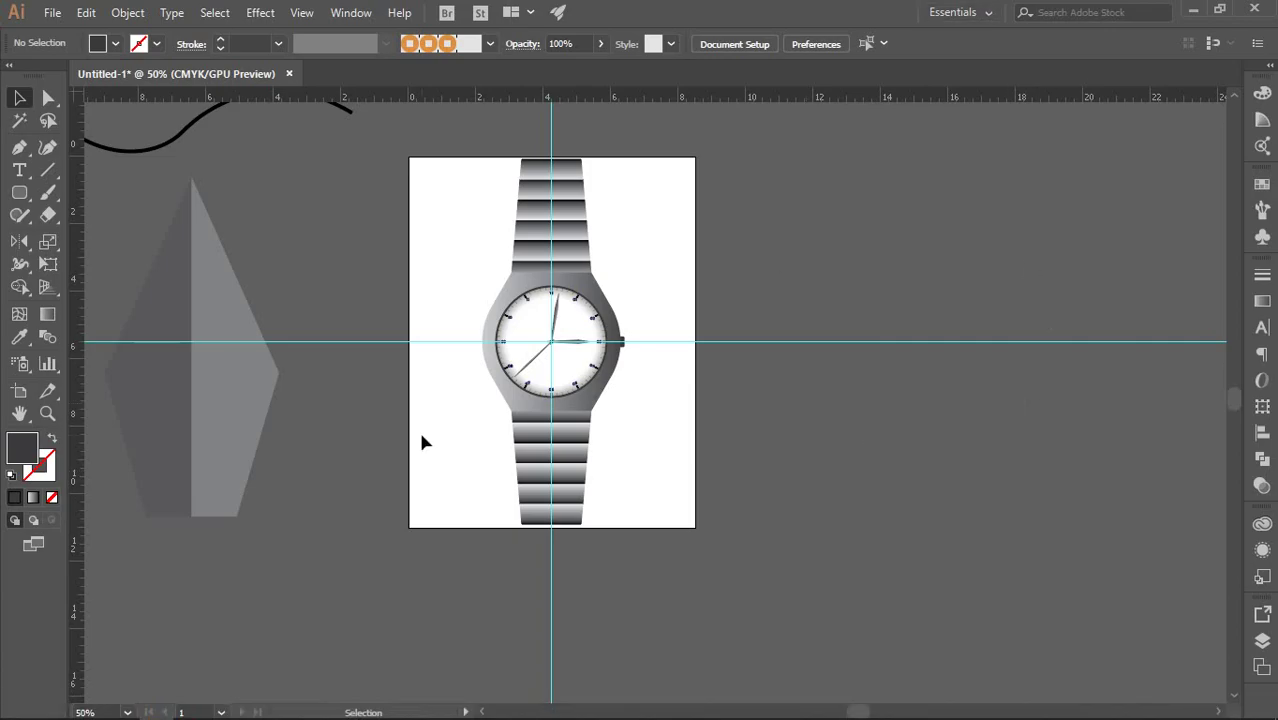
left_click(88, 706)
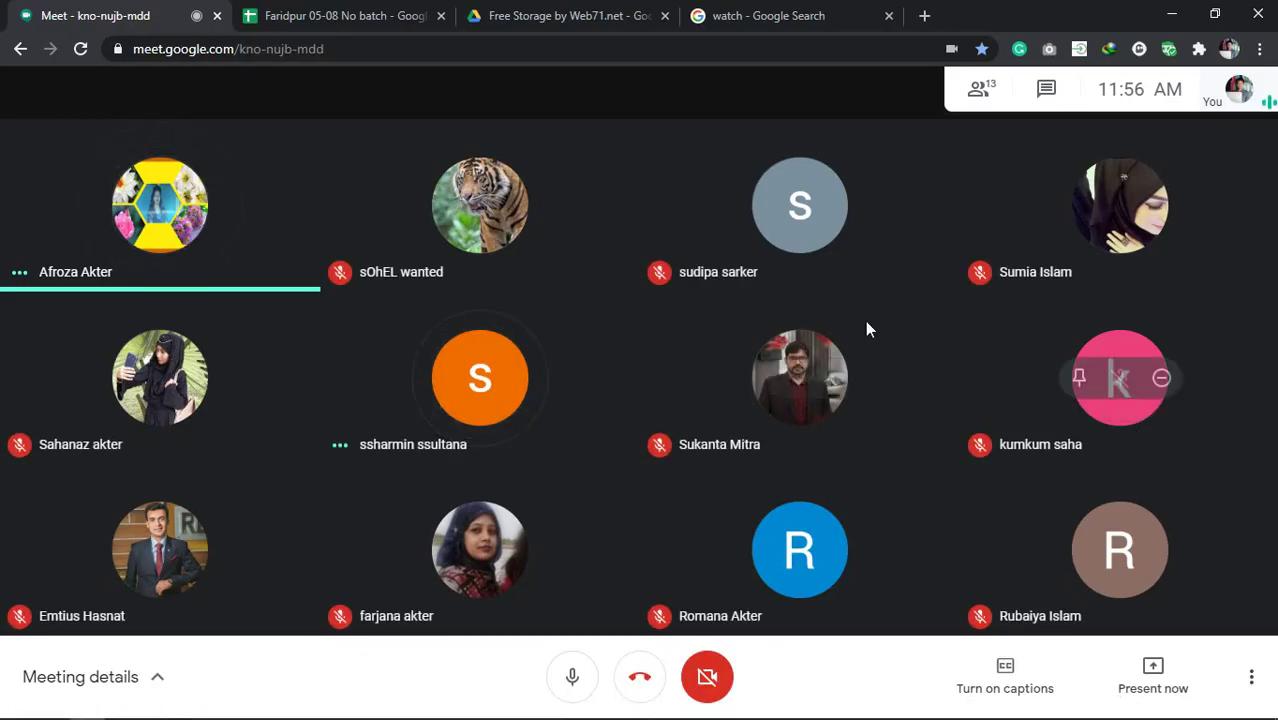
Check who is in the call in the participant list, then close the list.
mouse_move(1160, 568)
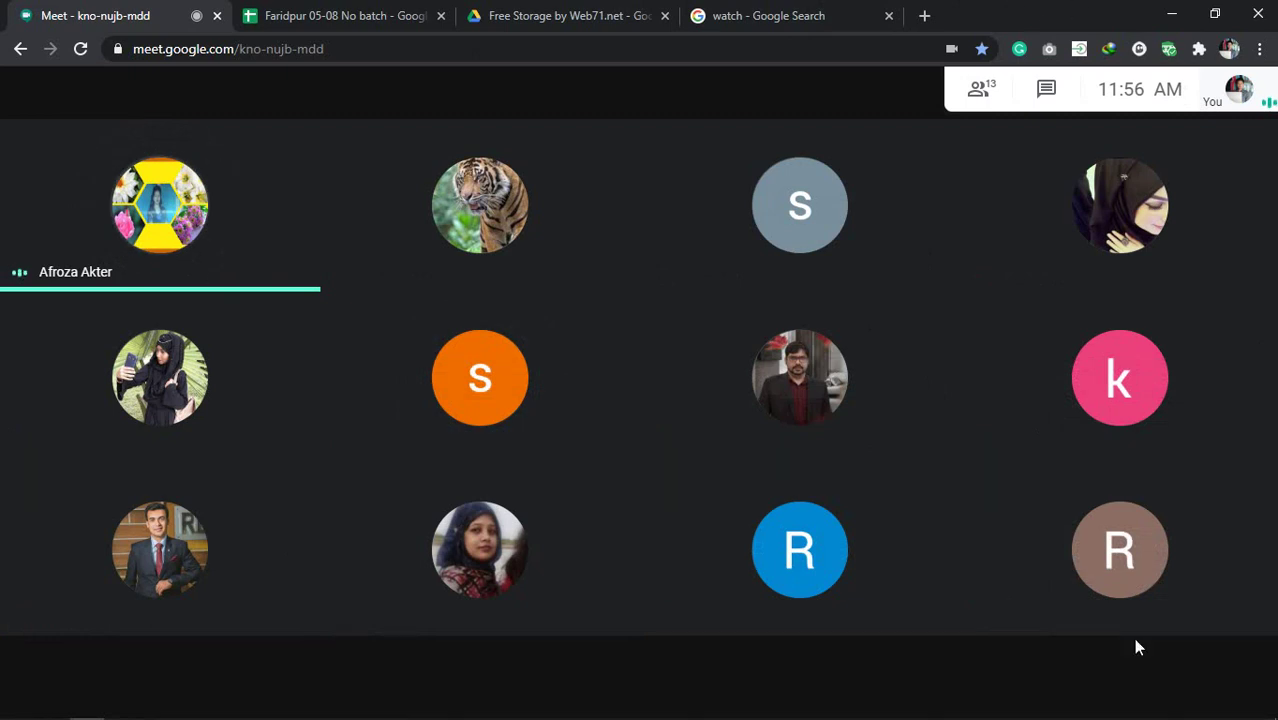
mouse_move(1092, 472)
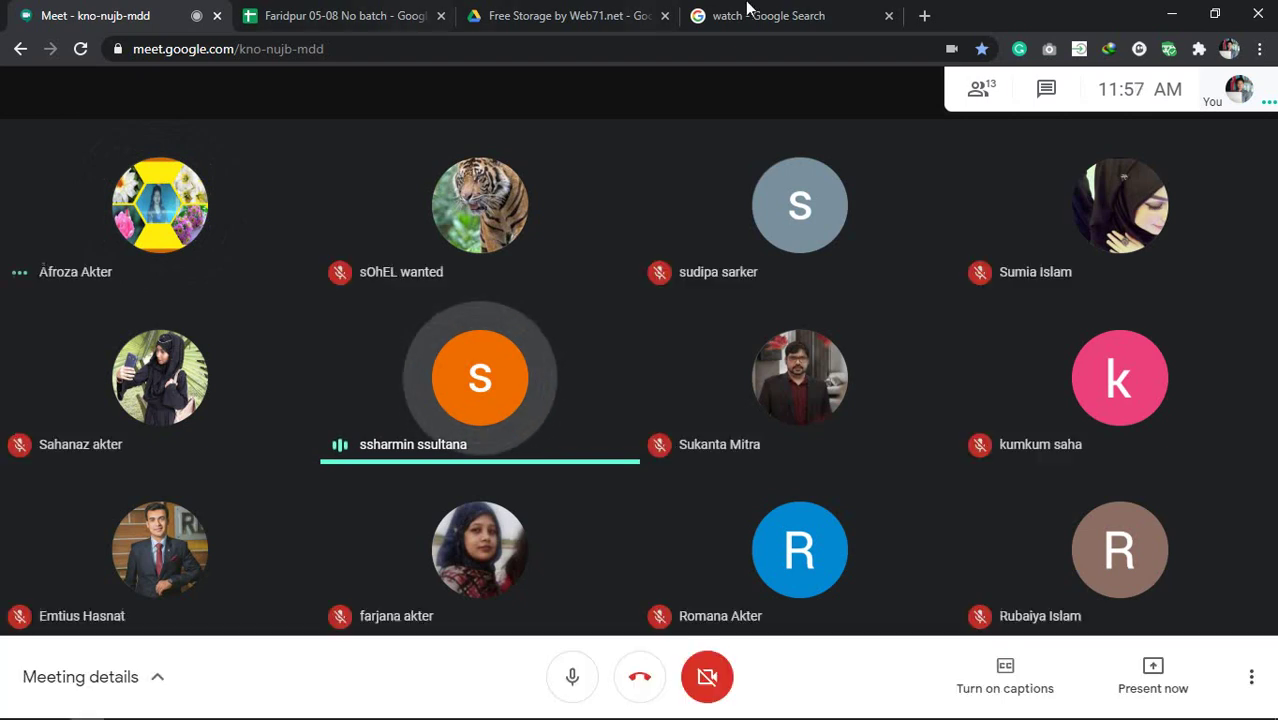
left_click(985, 93)
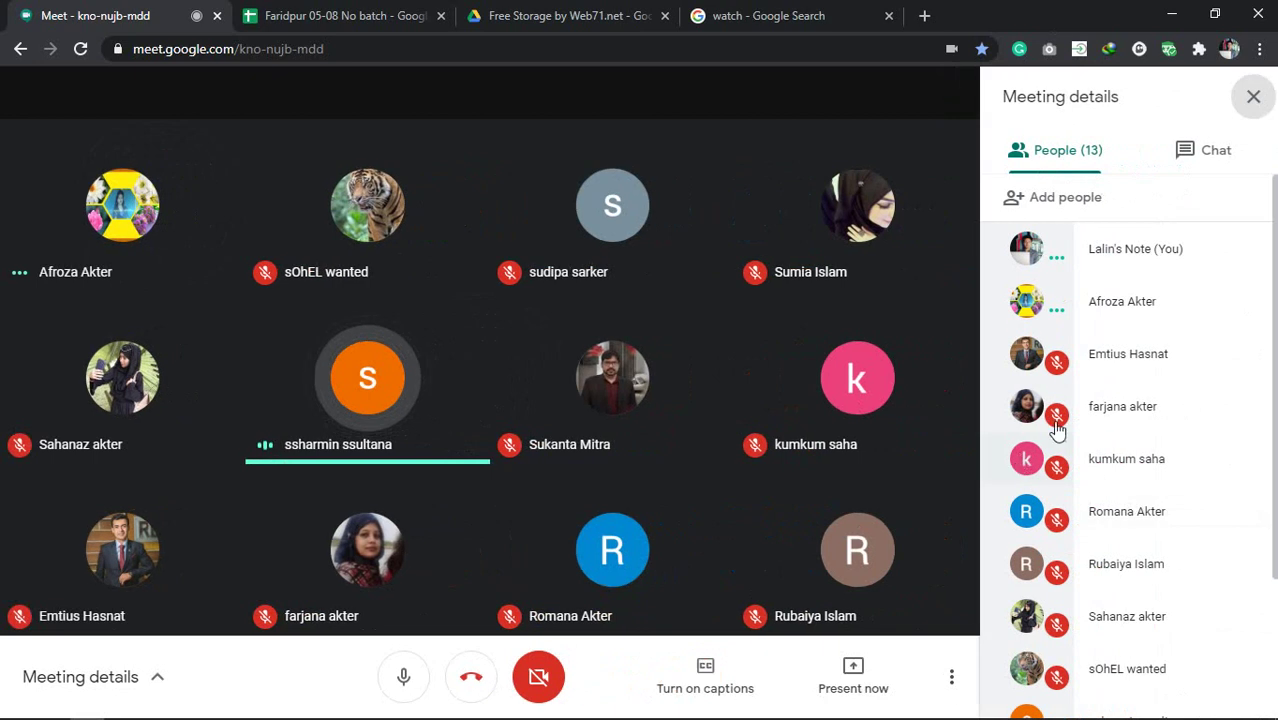
scroll(1110, 440, "down", 3)
scroll(1148, 465, "up", 3)
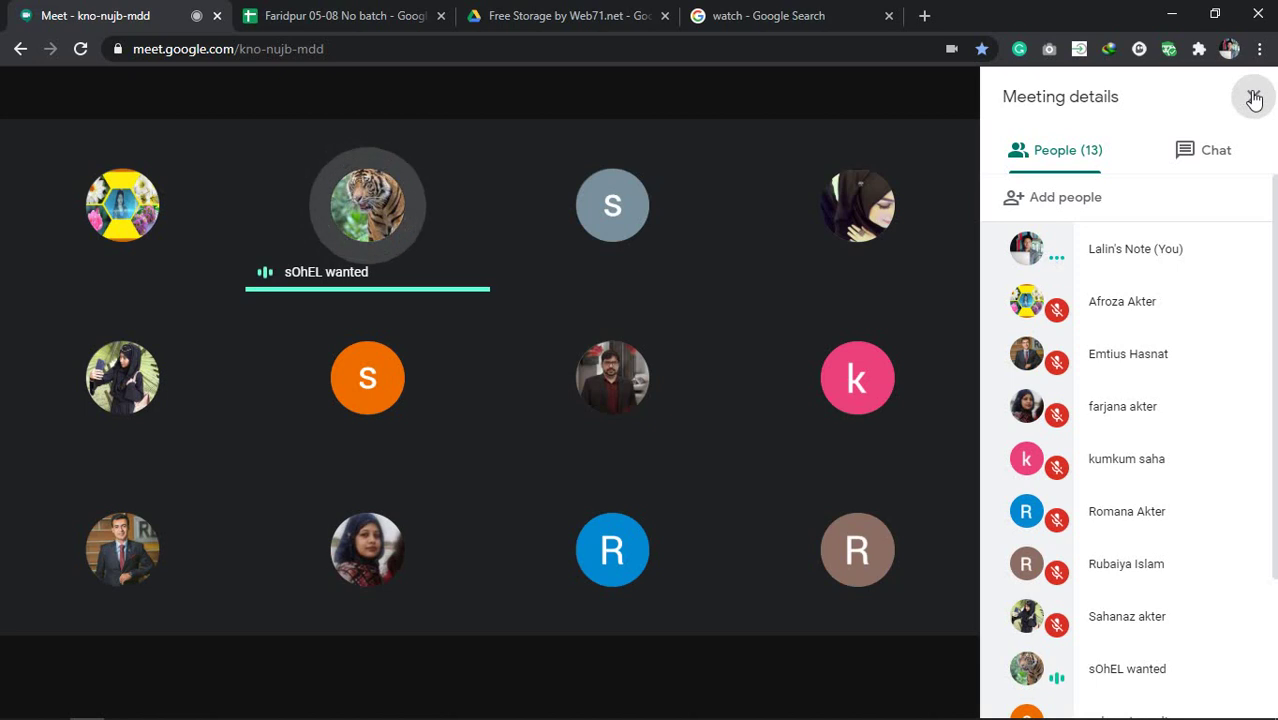
left_click(1253, 98)
Examine the participant's shared Illustrator screen showing the circle on its artboard.
mouse_move(850, 268)
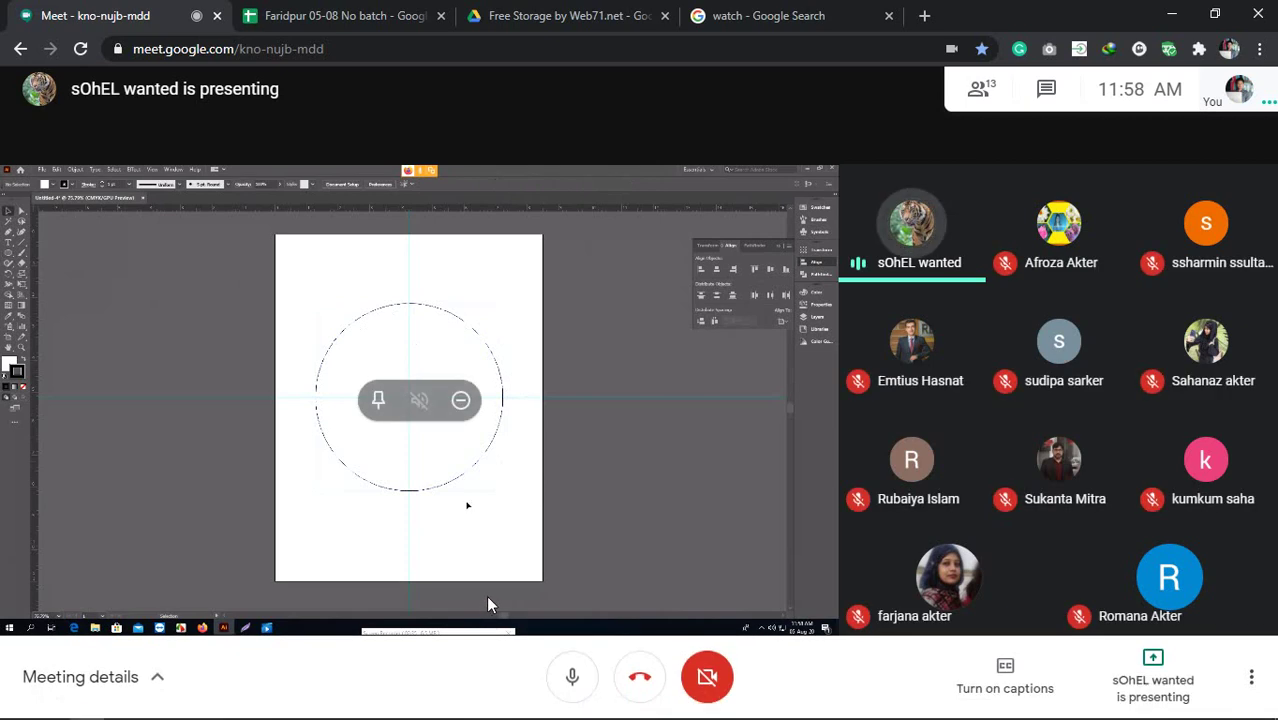
mouse_move(370, 554)
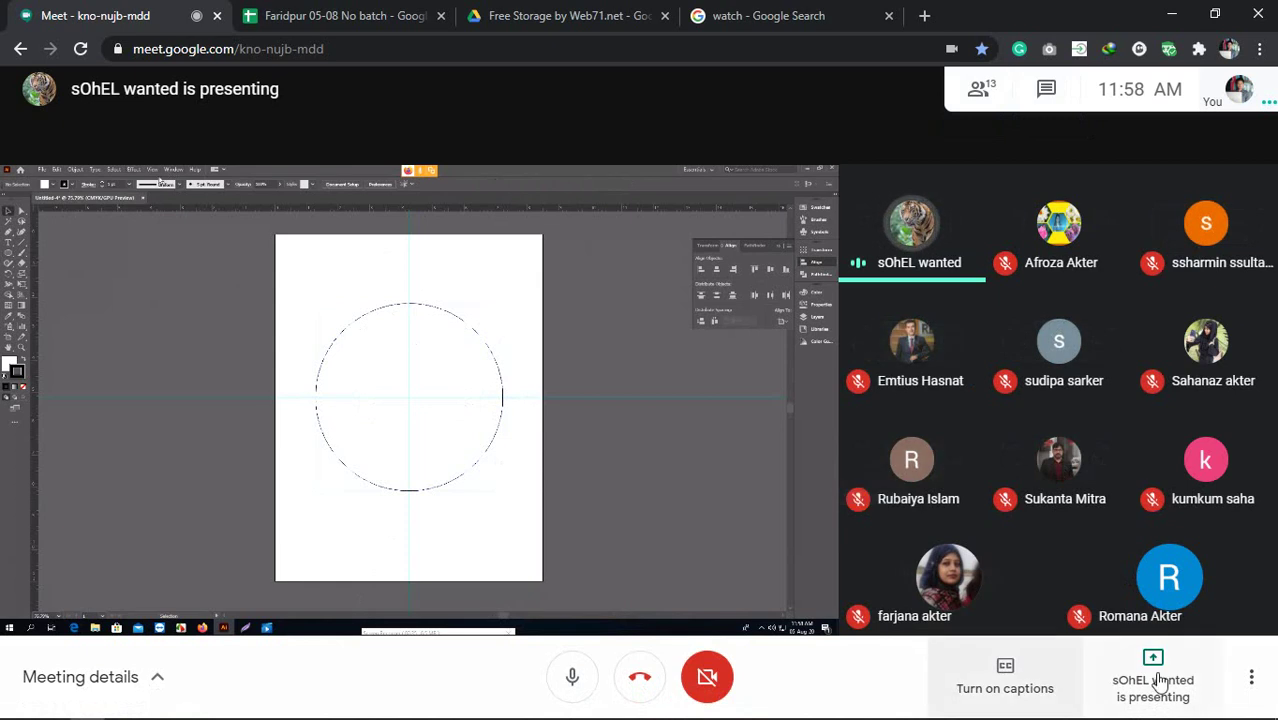
left_click(1255, 677)
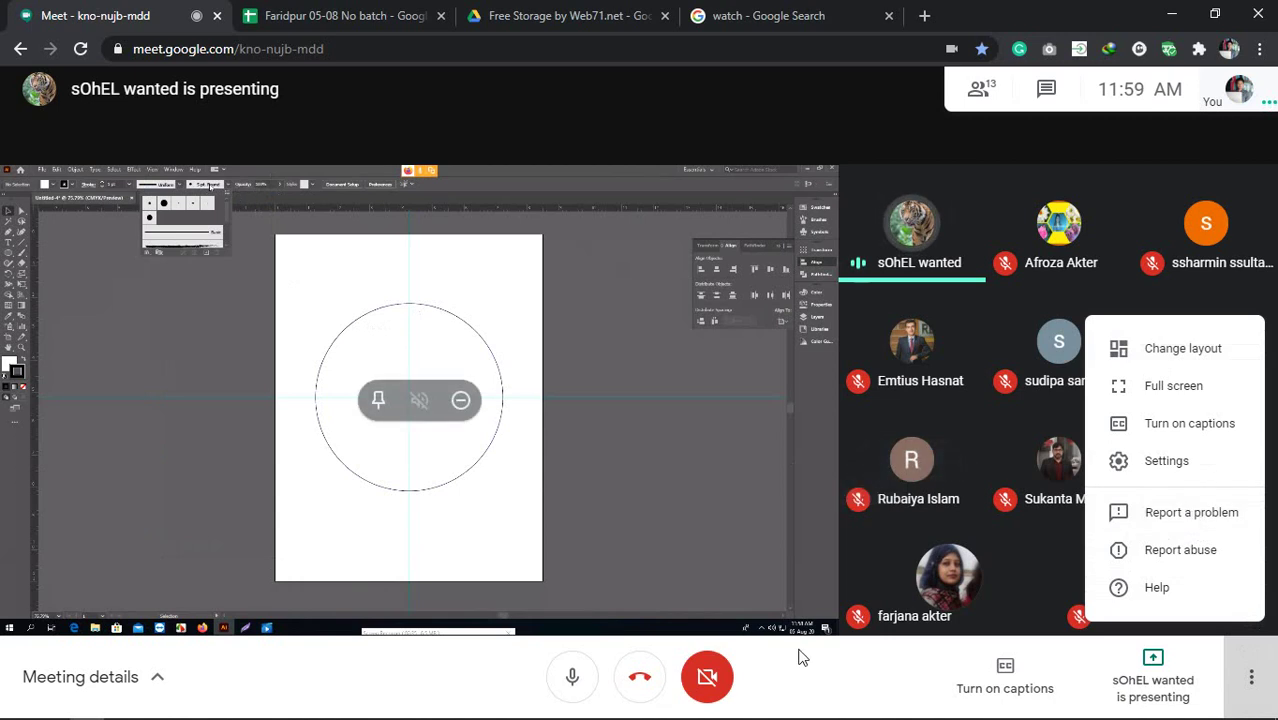
left_click(850, 693)
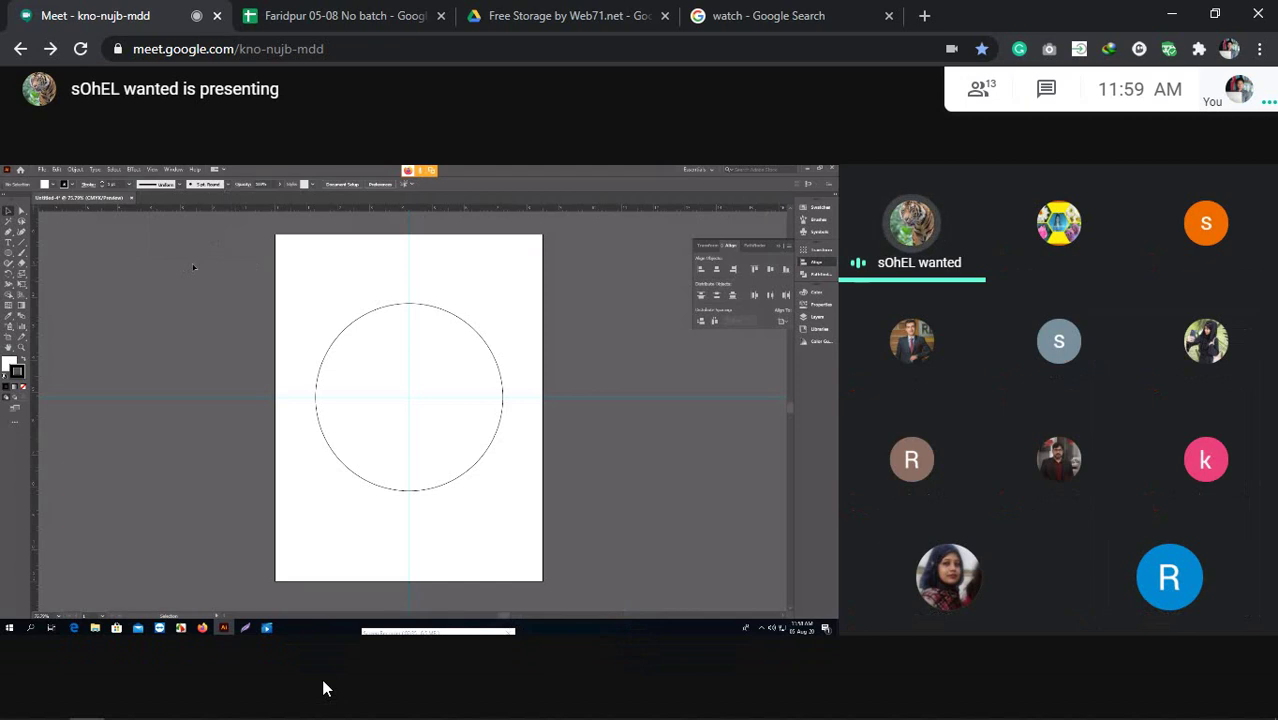
mouse_move(245, 406)
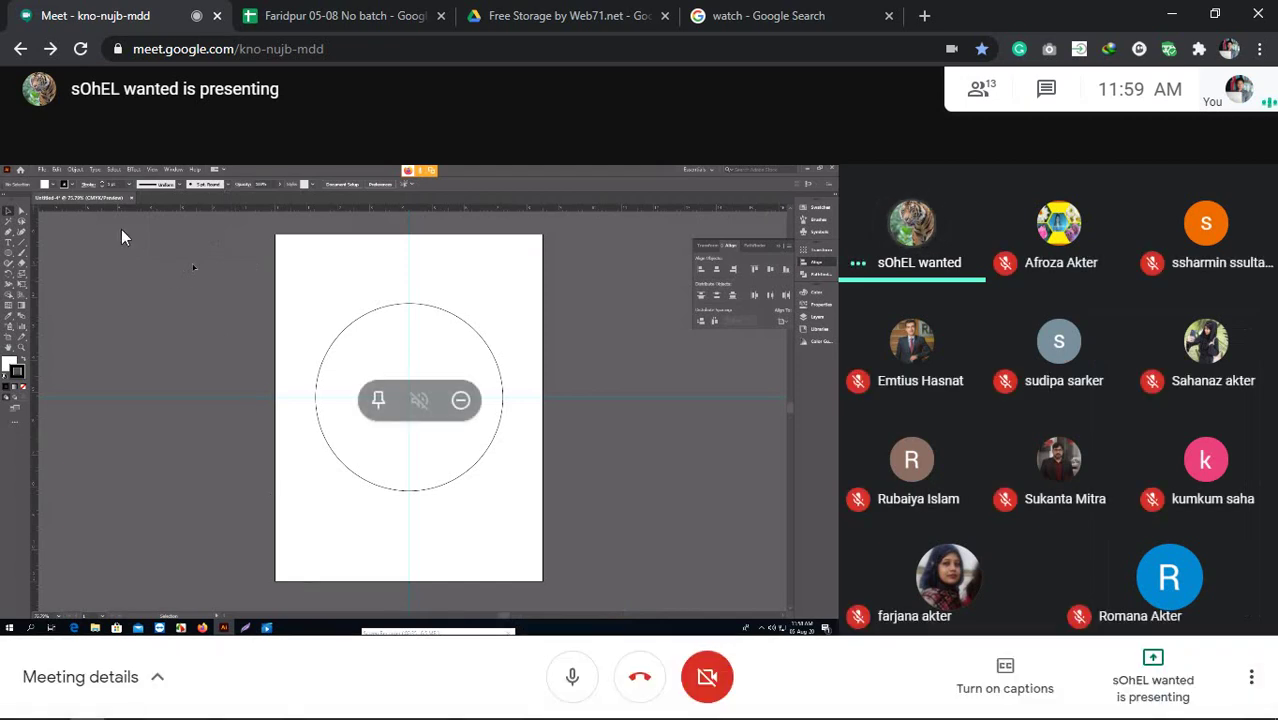
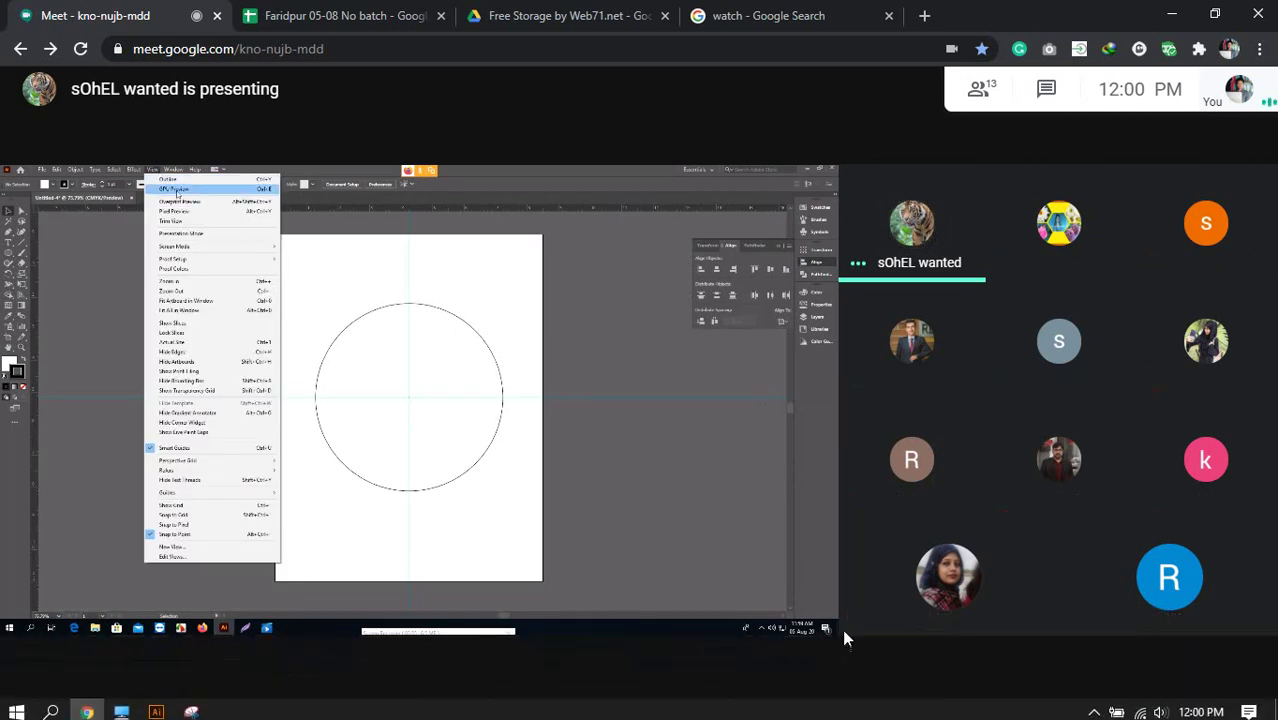
mouse_move(742, 568)
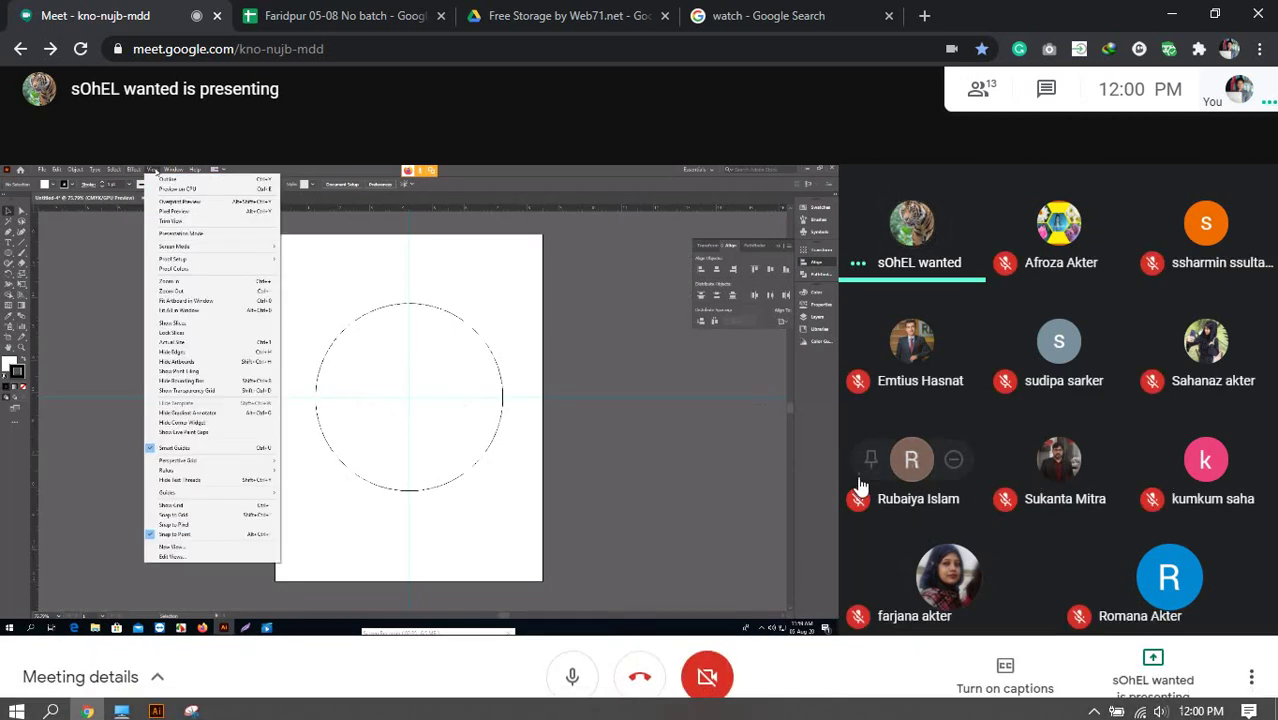
mouse_move(1099, 458)
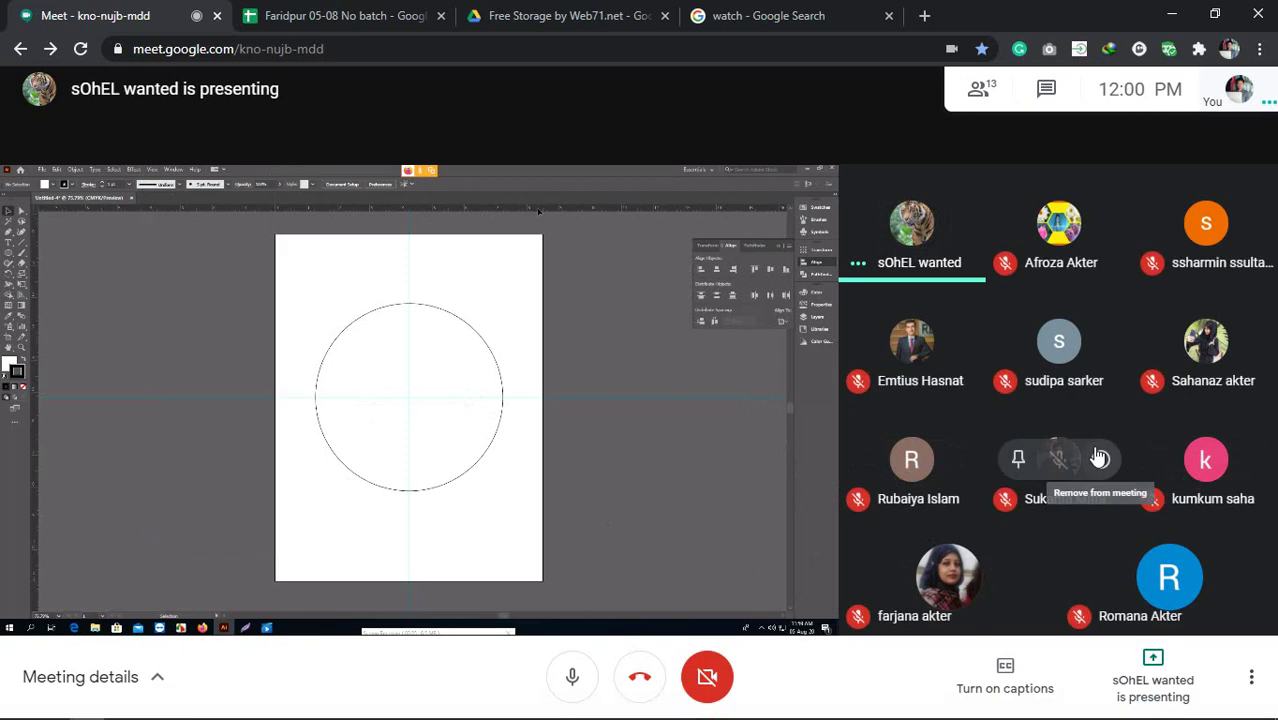
mouse_move(601, 455)
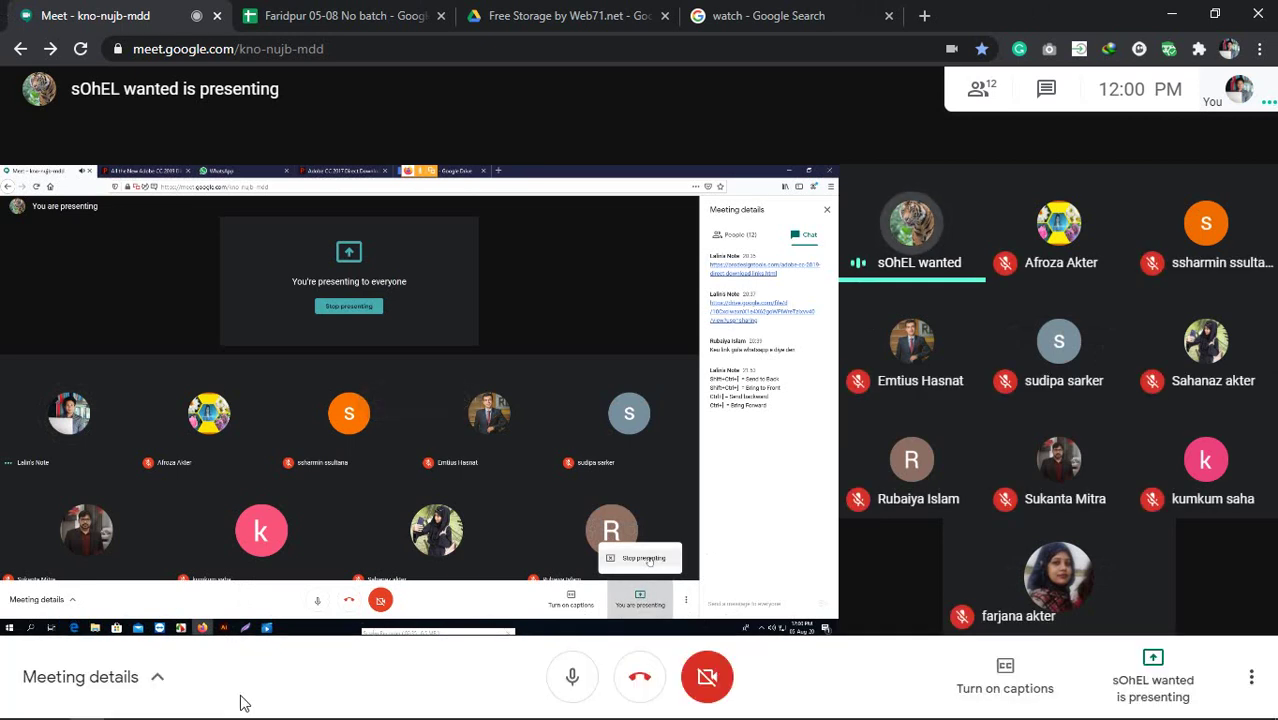
Present the entire screen to the call and switch to the watch artwork in Illustrator.
mouse_move(191, 705)
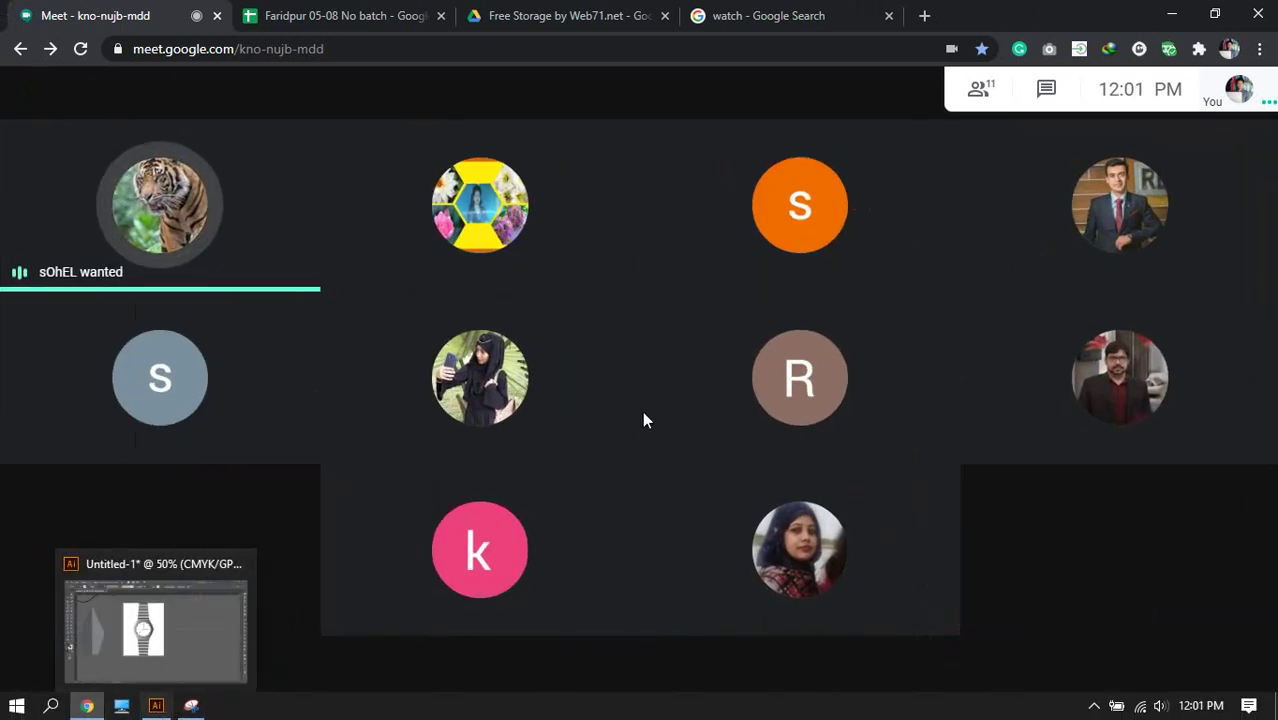
left_click(1152, 672)
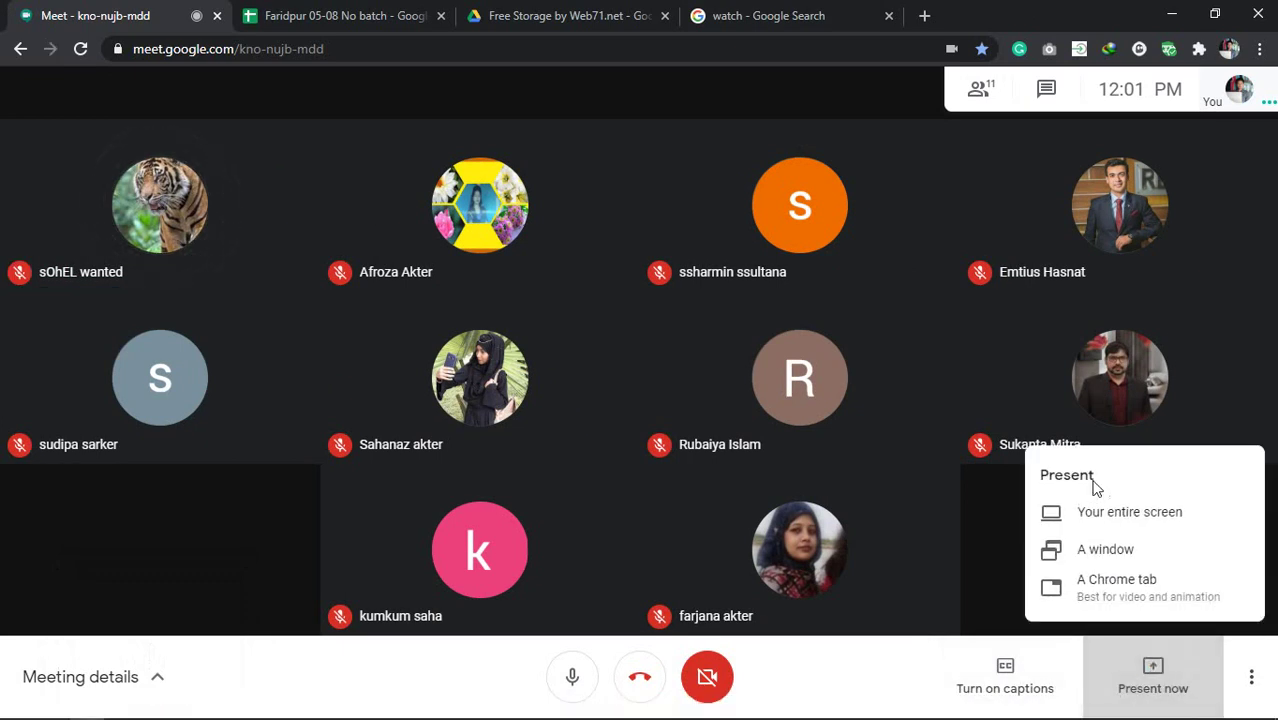
left_click(1098, 518)
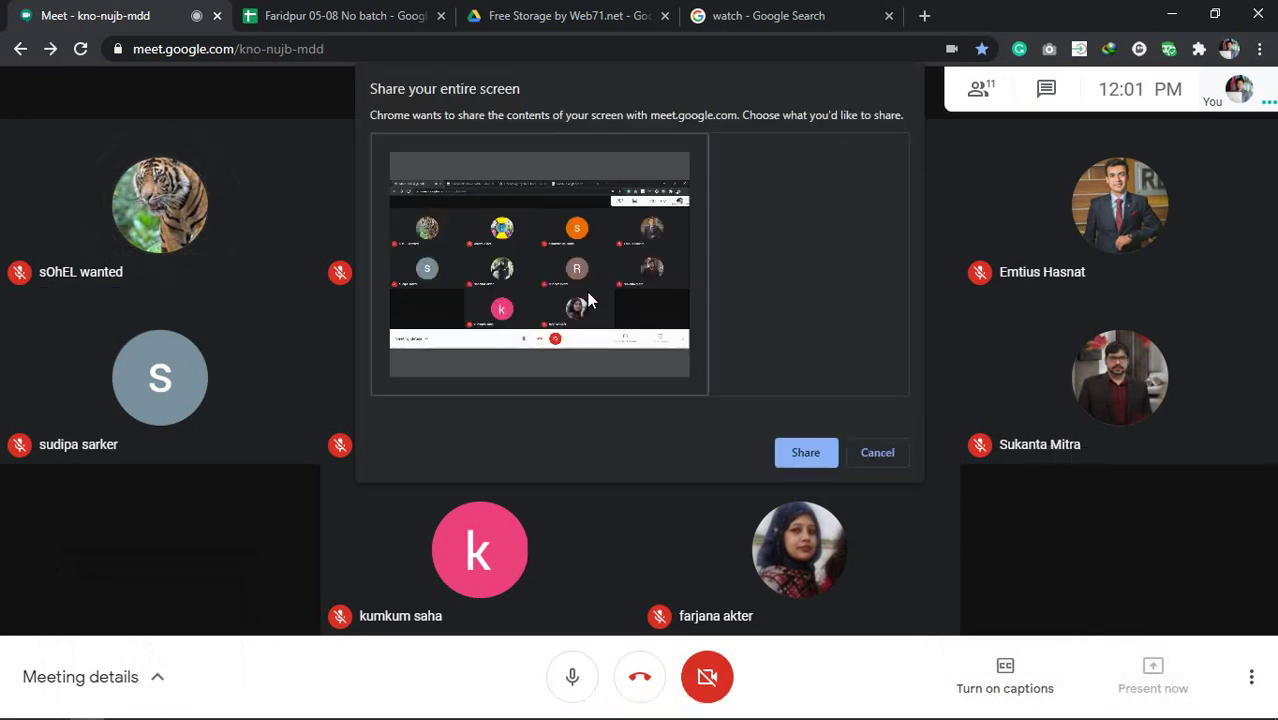
left_click(806, 452)
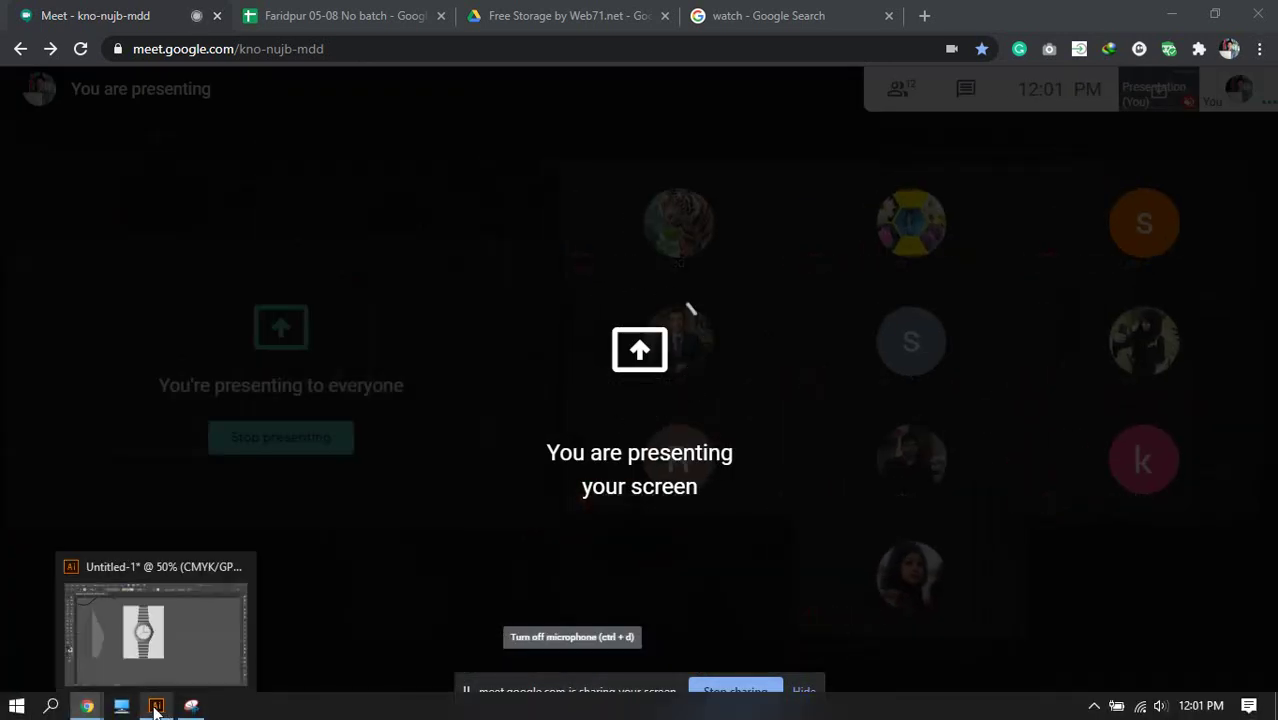
left_click(155, 708)
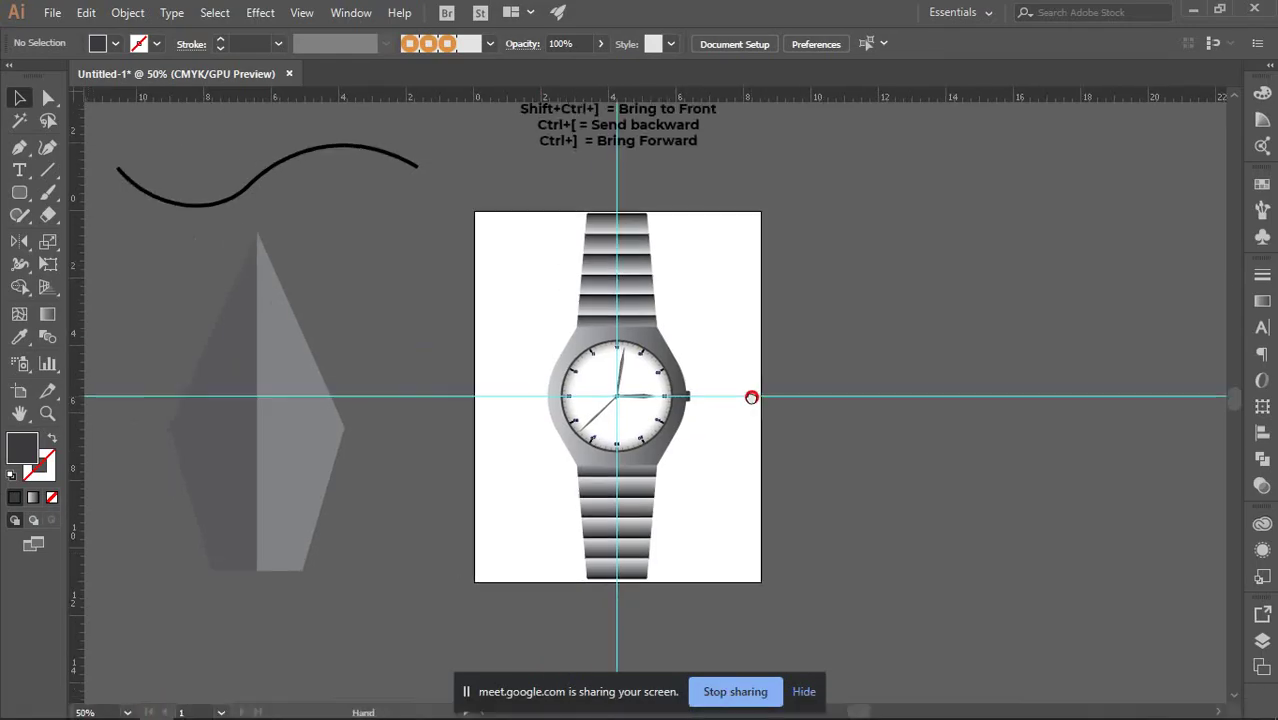
Move the text block of arrange shortcuts from above the artboard to the empty canvas on its right and deselect it.
left_click_drag(751, 398, 780, 416)
scroll(727, 333, "up", 1)
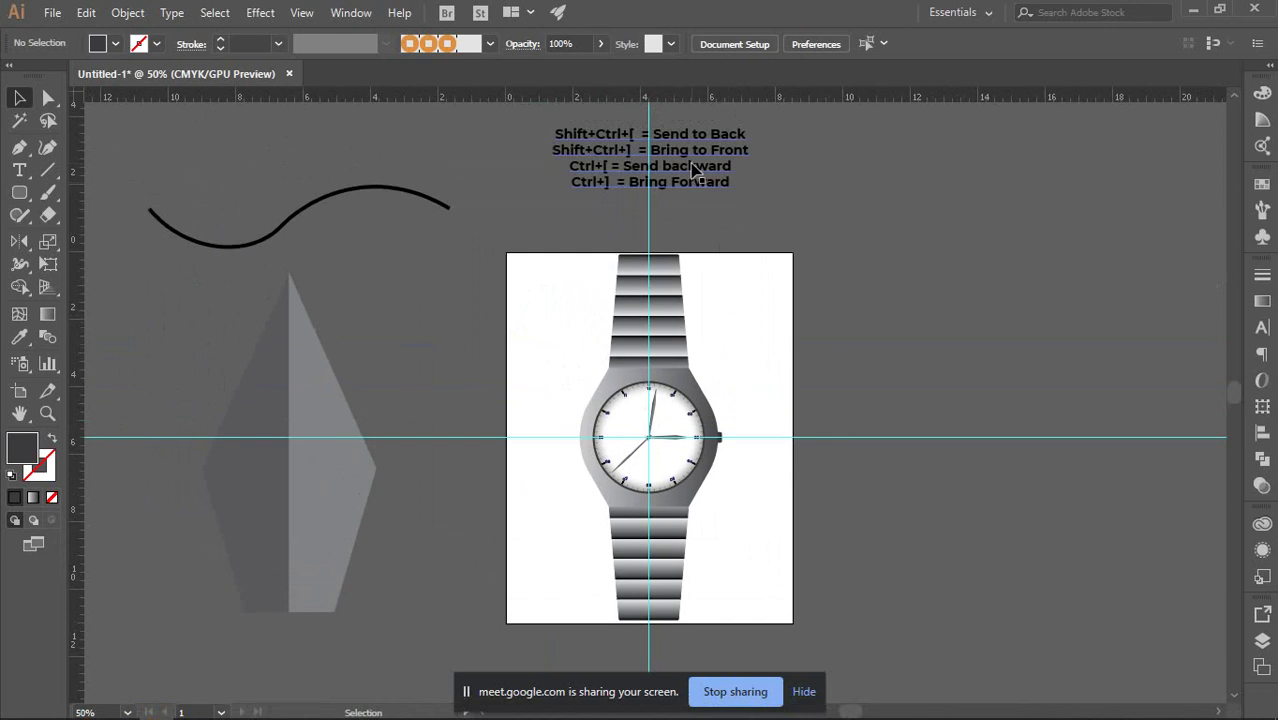
left_click_drag(701, 168, 921, 260)
left_click(928, 324)
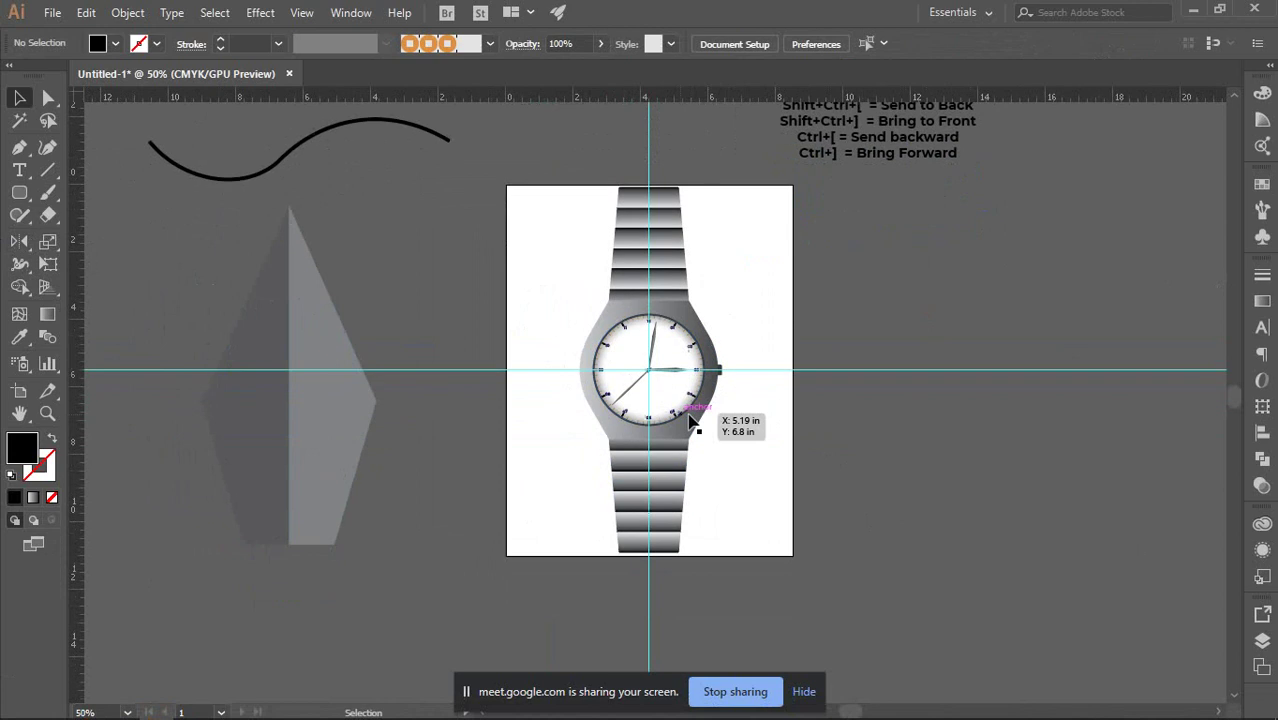
Move the whole watch off the artboard to the empty canvas on its right and hide the guides.
key("ctrl+=")
scroll(738, 367, "up", 4)
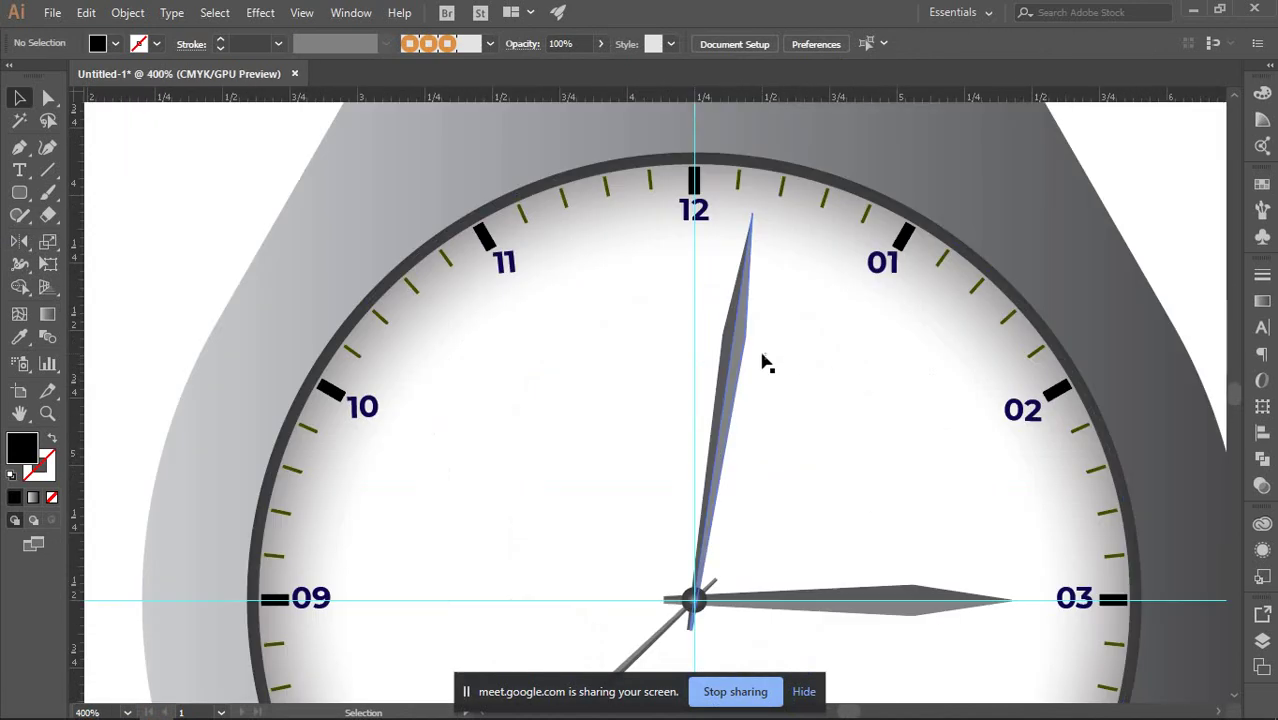
scroll(764, 359, "down", 7)
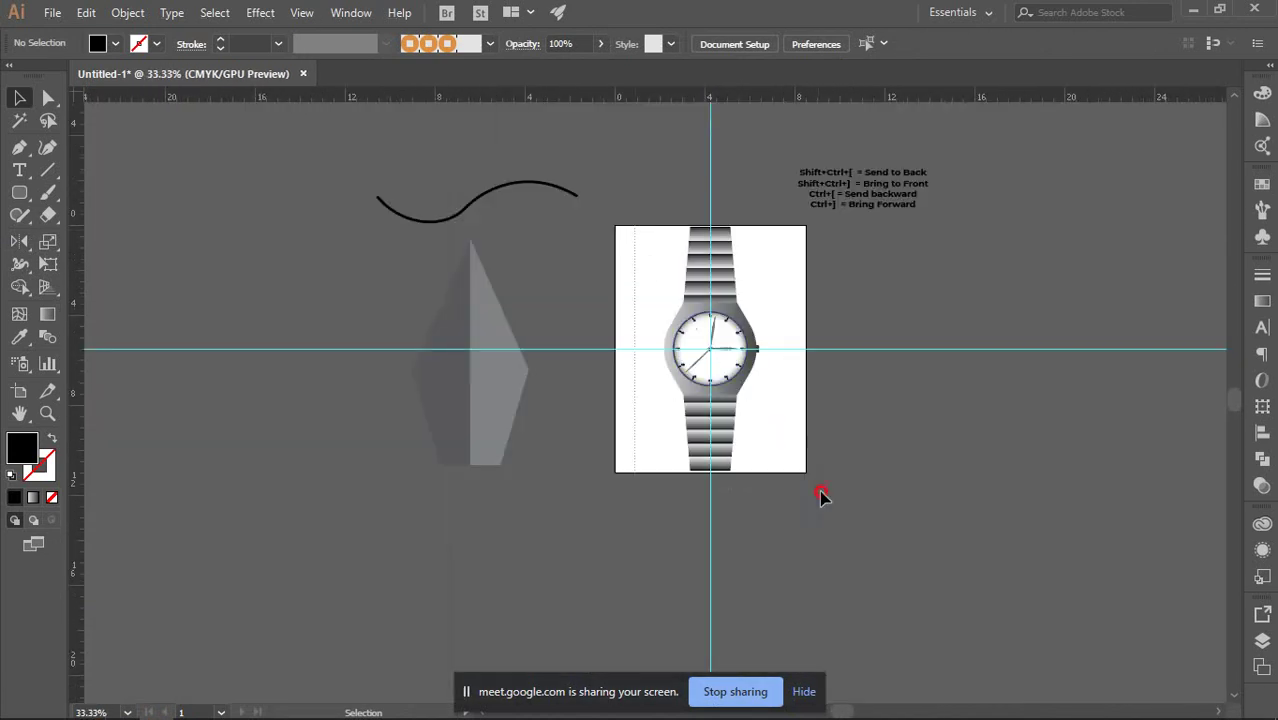
left_click(700, 352)
left_click_drag(700, 352, 948, 420)
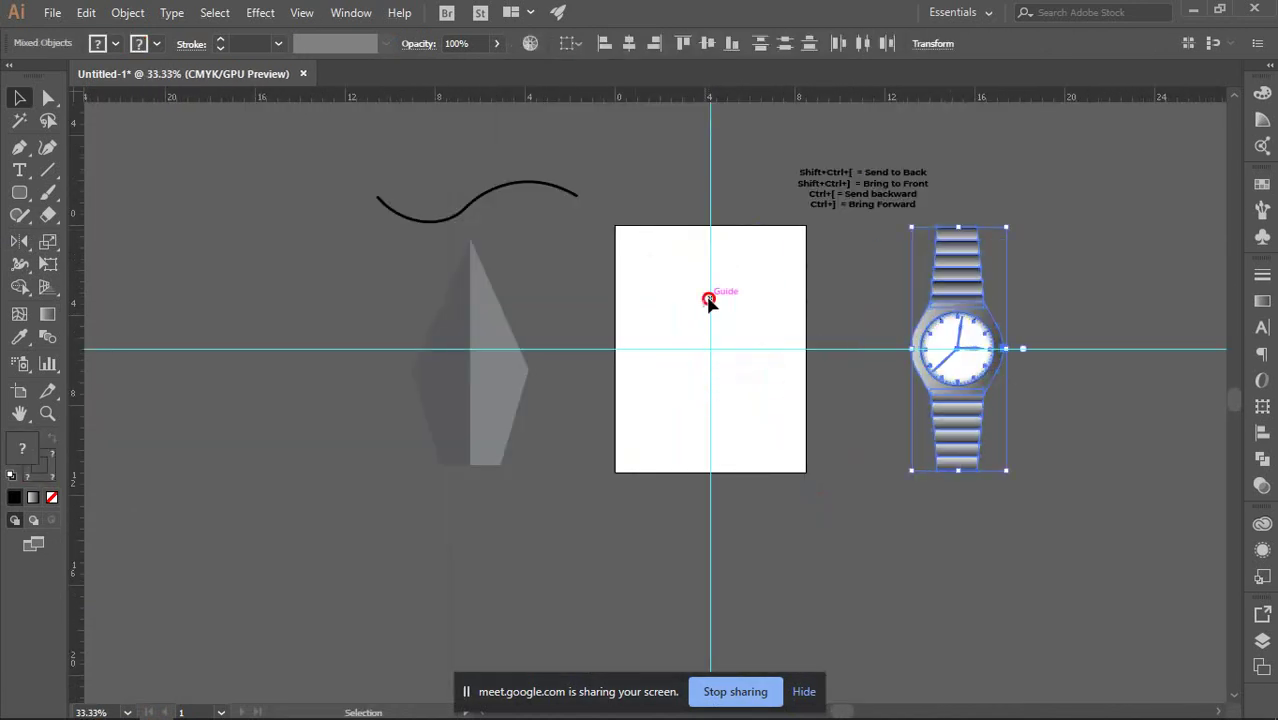
right_click(710, 298)
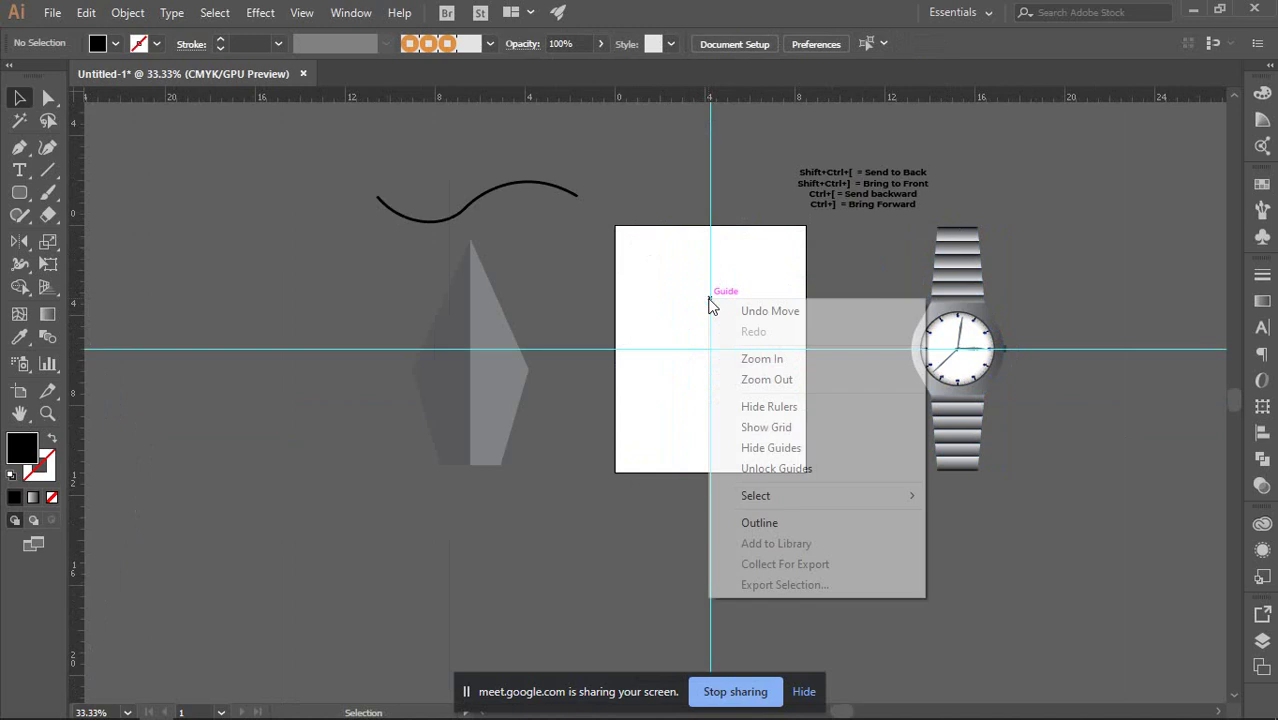
left_click(755, 449)
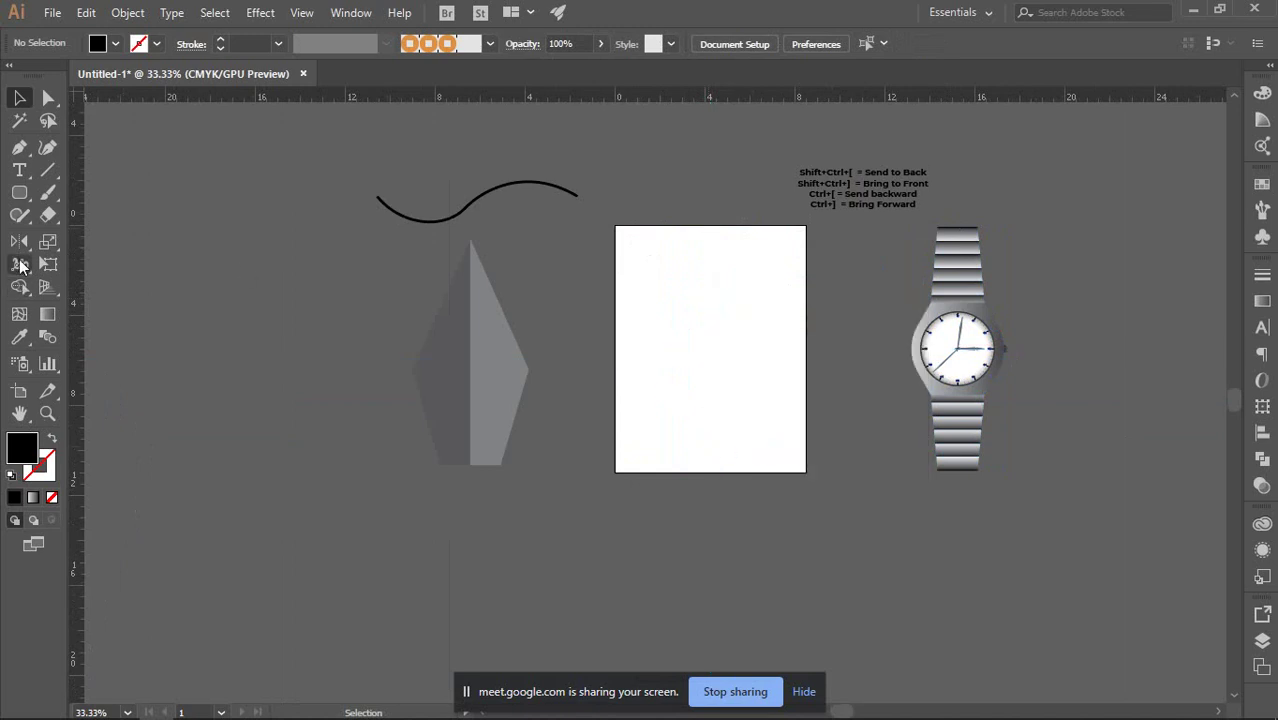
Look through the shape, paintbrush and eraser tool groups, then return to the Selection tool.
left_click(19, 196)
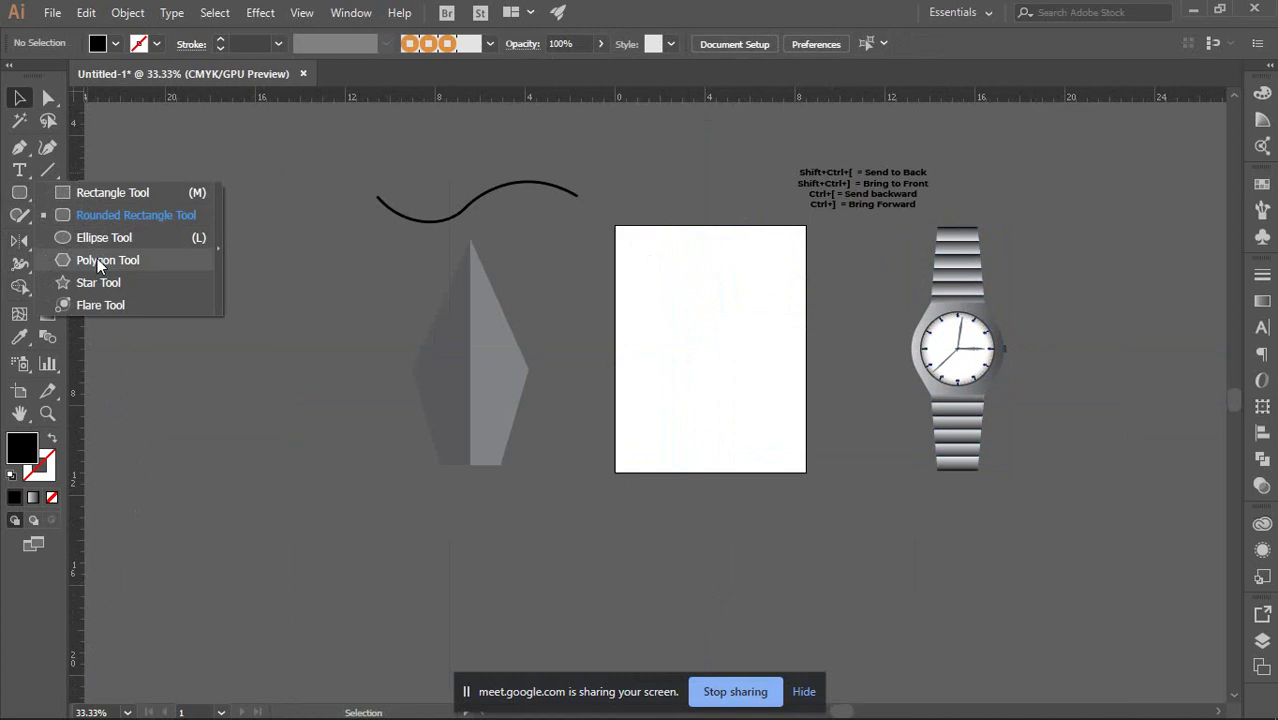
left_click(44, 198)
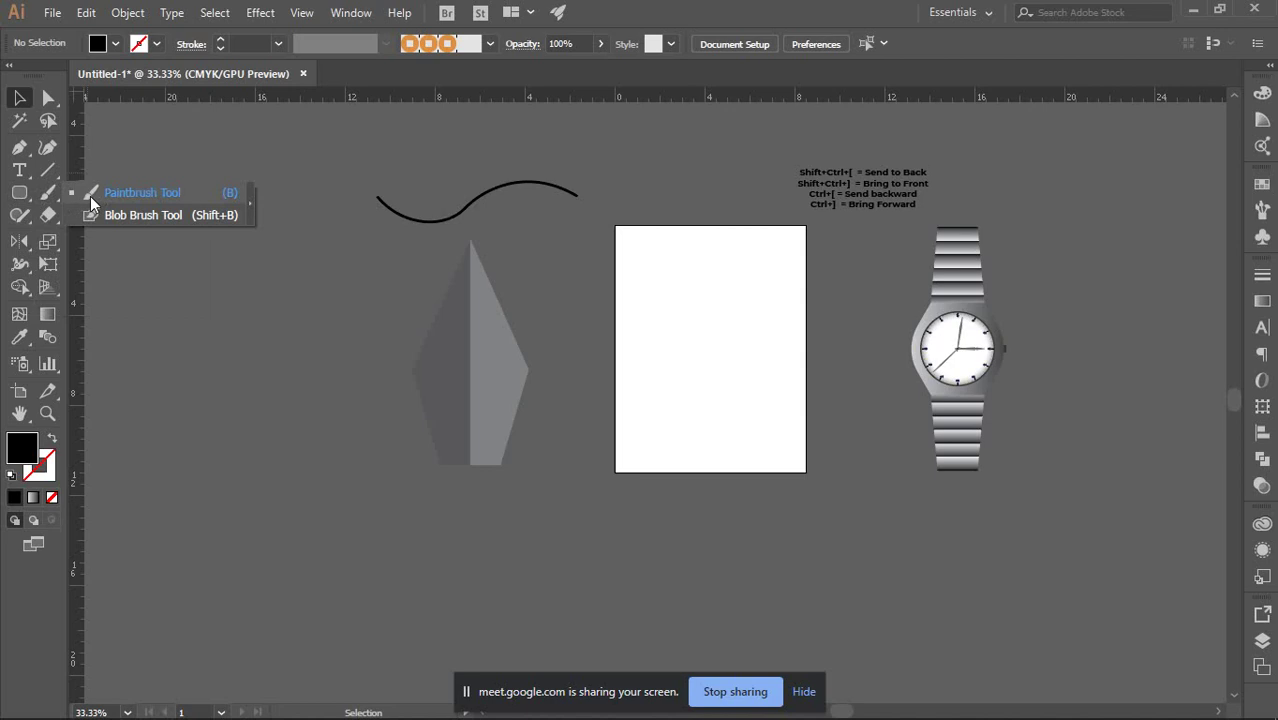
left_click(92, 194)
left_click(19, 215)
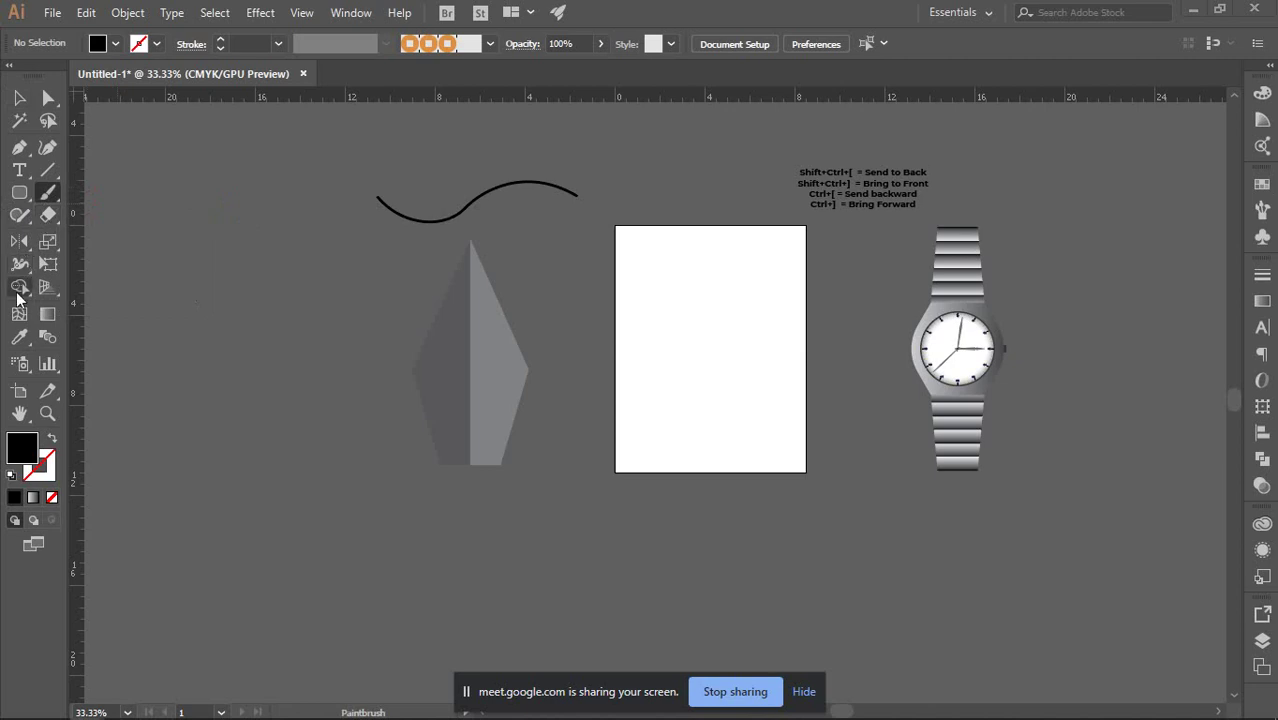
left_click(48, 215)
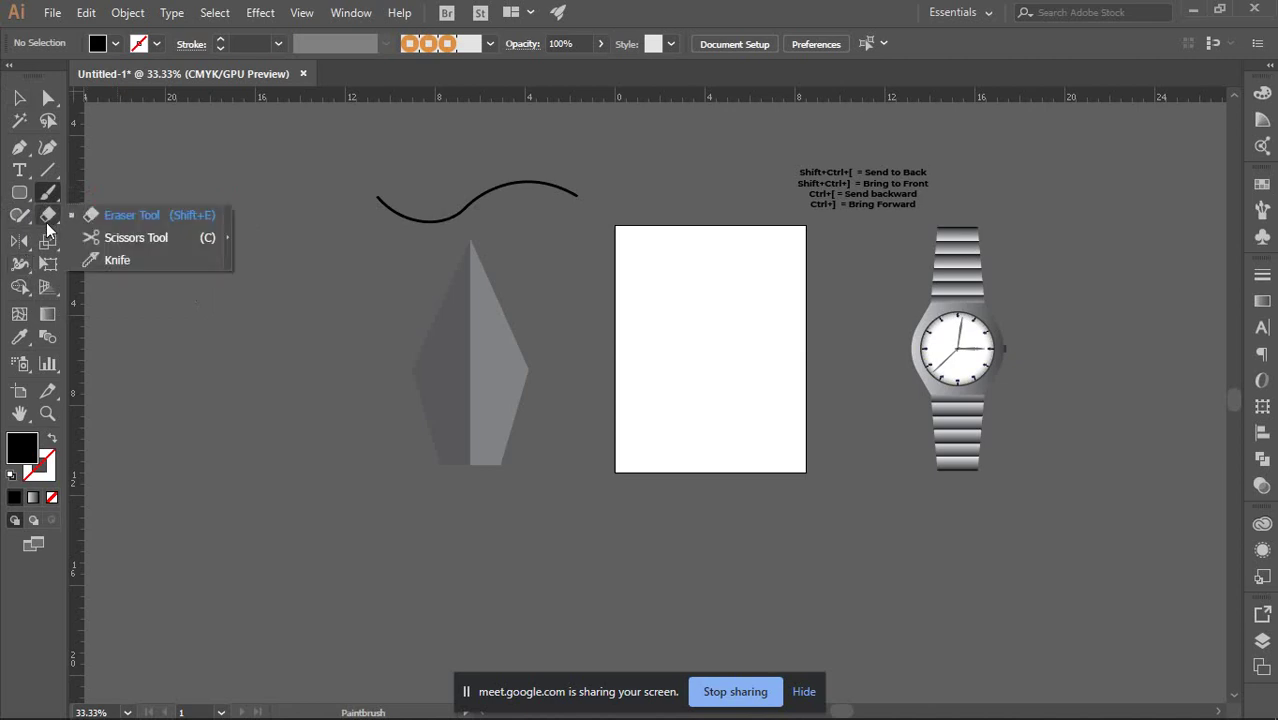
left_click(100, 220)
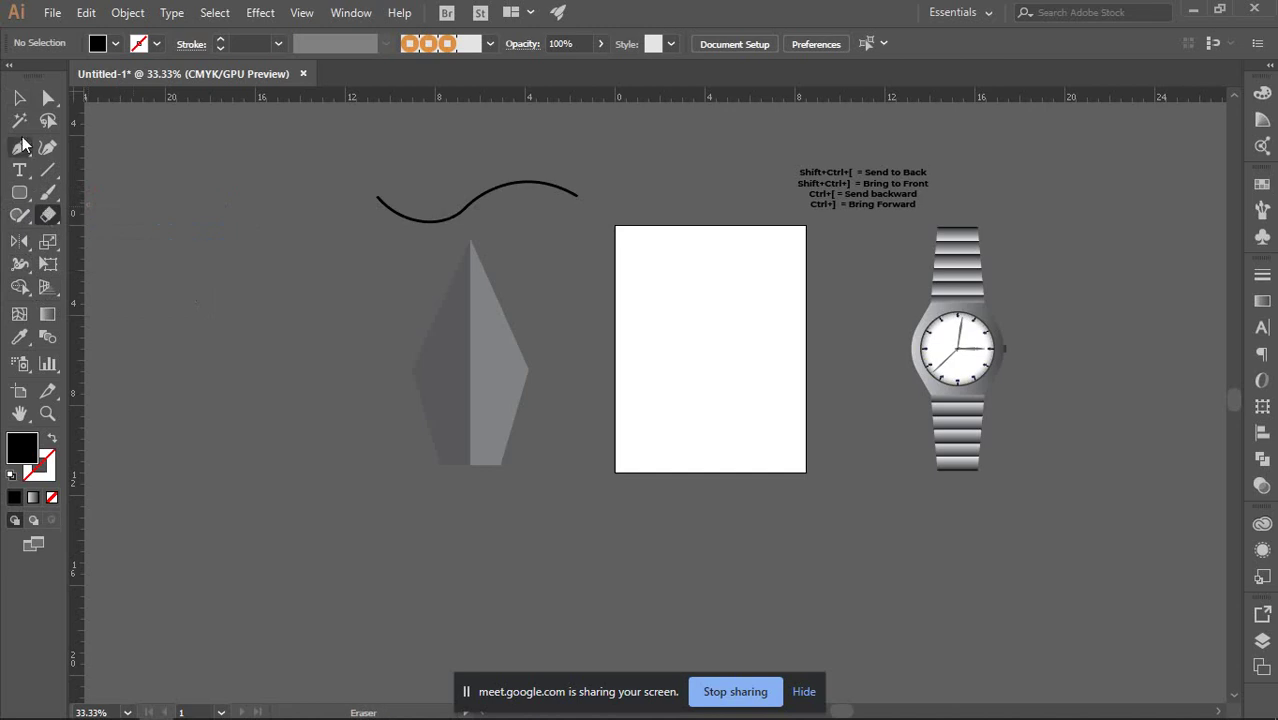
left_click(48, 215)
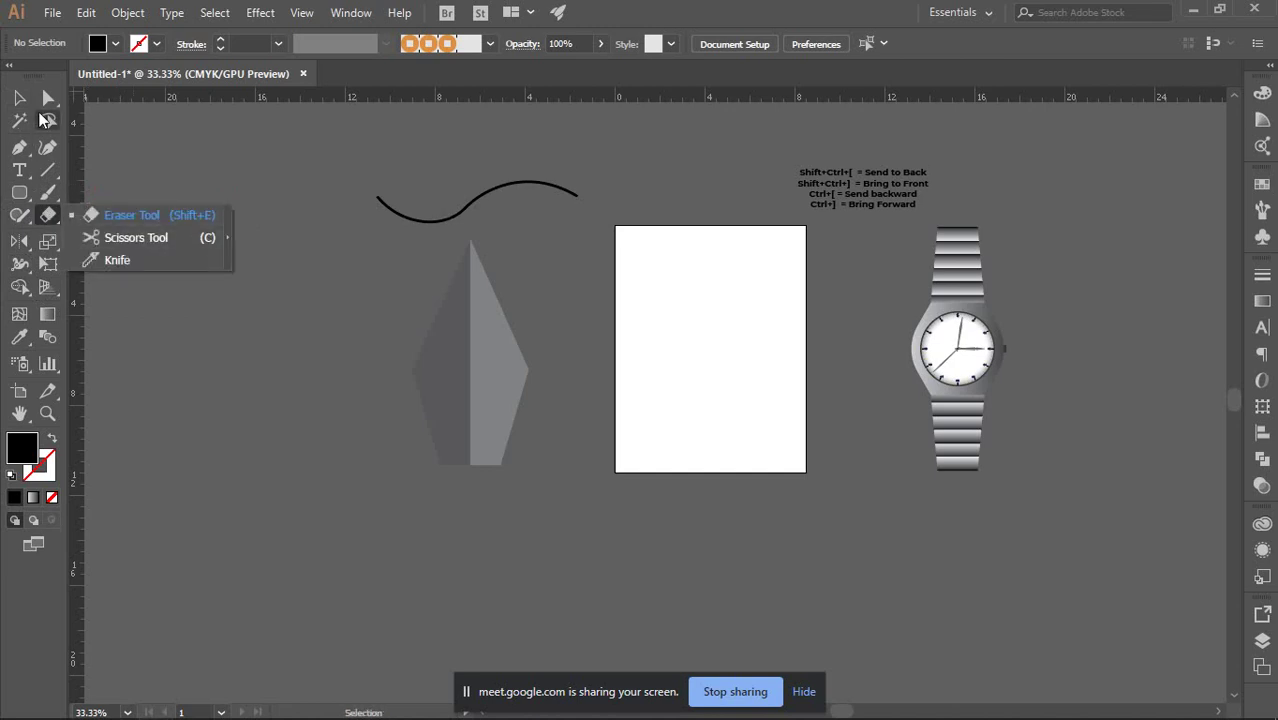
scroll(573, 234, "up", 1)
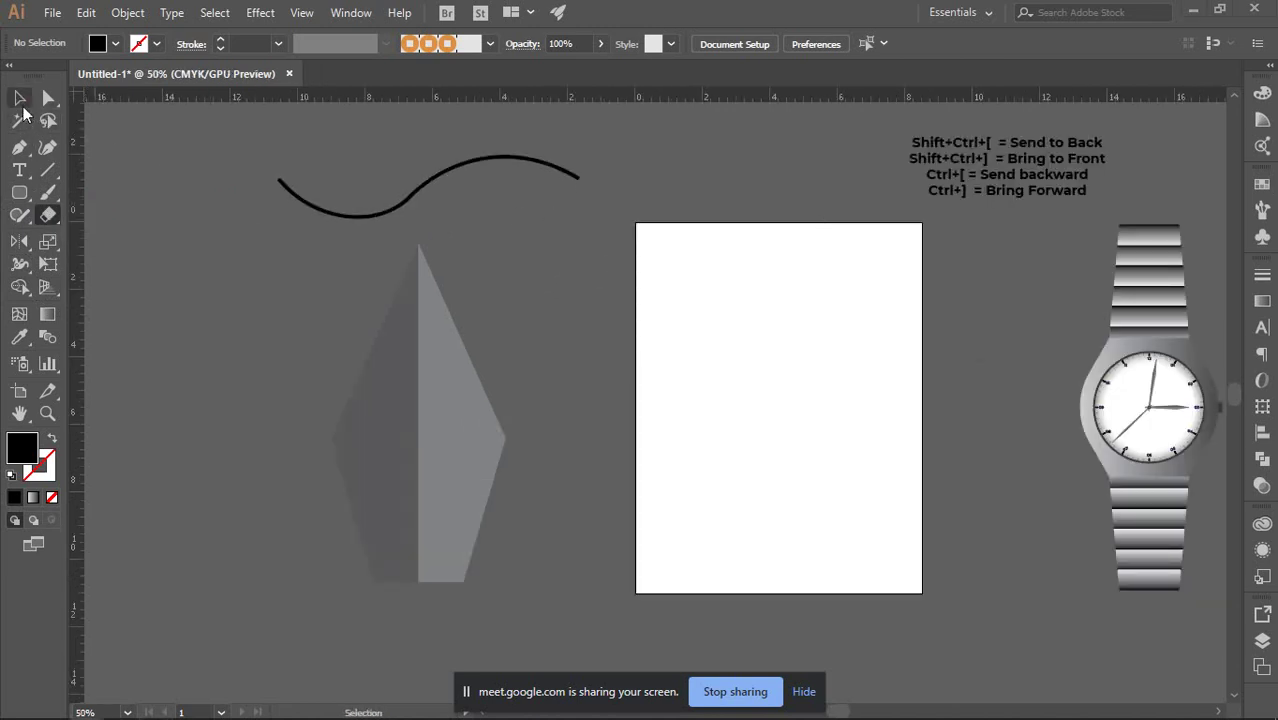
left_click(20, 100)
Draw a black-filled square without a stroke on the empty artboard using the Rectangle tool.
scroll(450, 285, "right", 5)
scroll(428, 294, "up", 3)
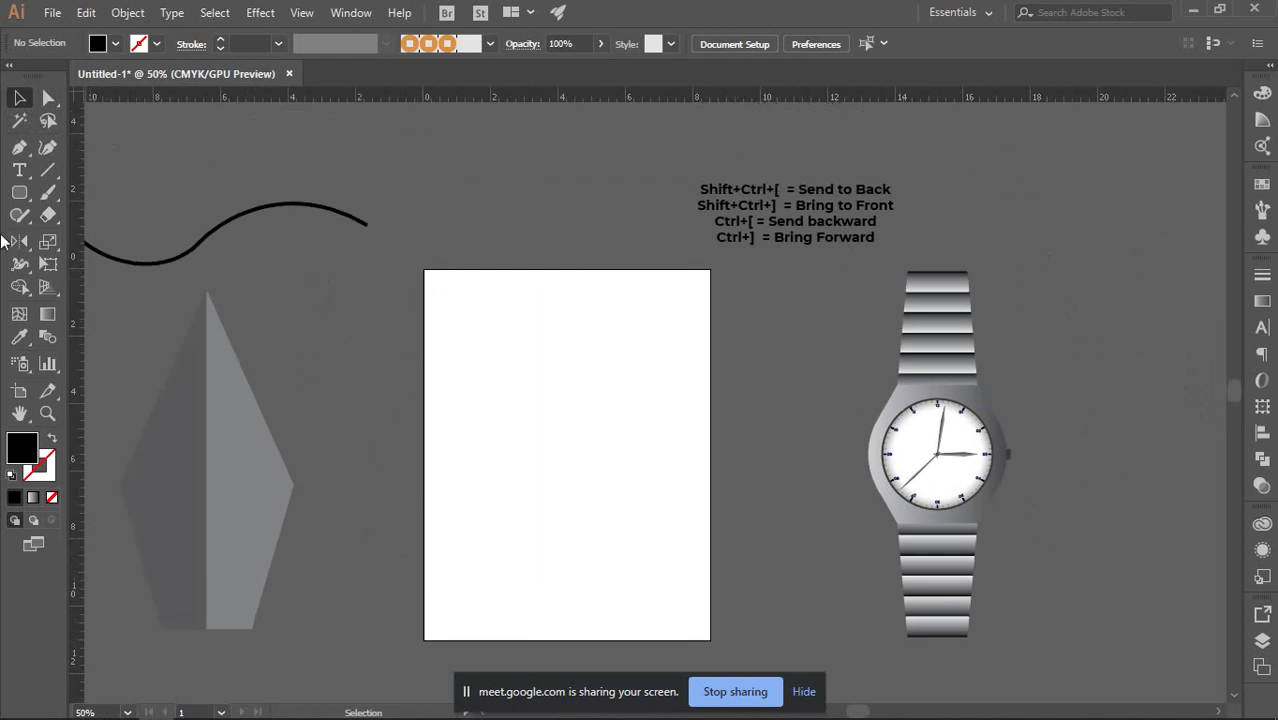
left_click_drag(20, 192, 100, 193)
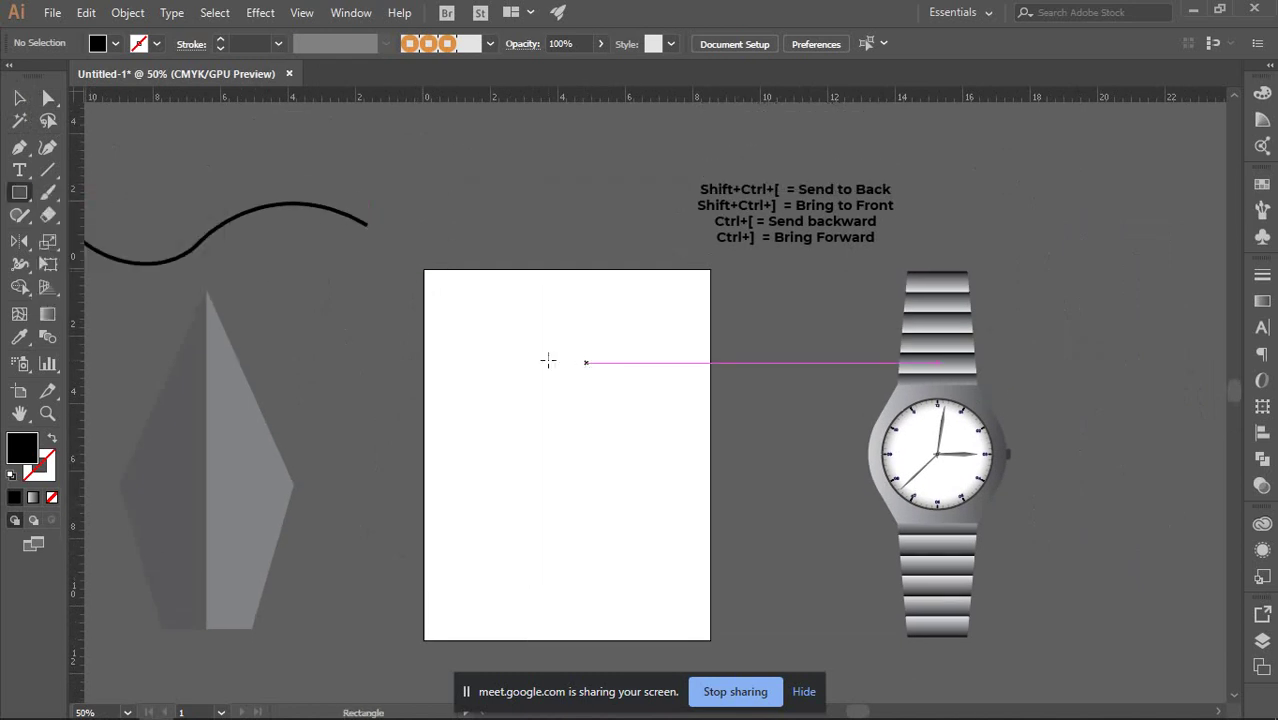
left_click_drag(456, 349, 664, 555)
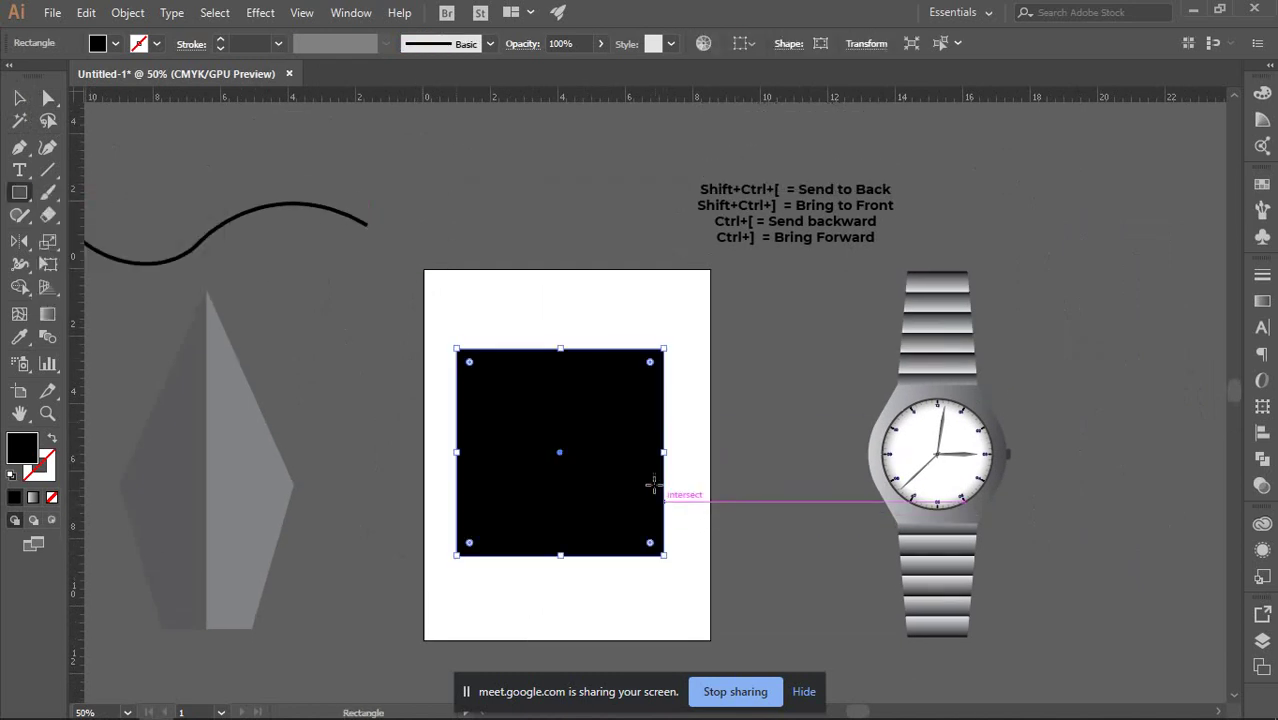
Swap the square's fill and stroke so it has a 1 pt black outline without fill, and deselect it.
scroll(652, 484, "down", 2)
key("ctrl+plus")
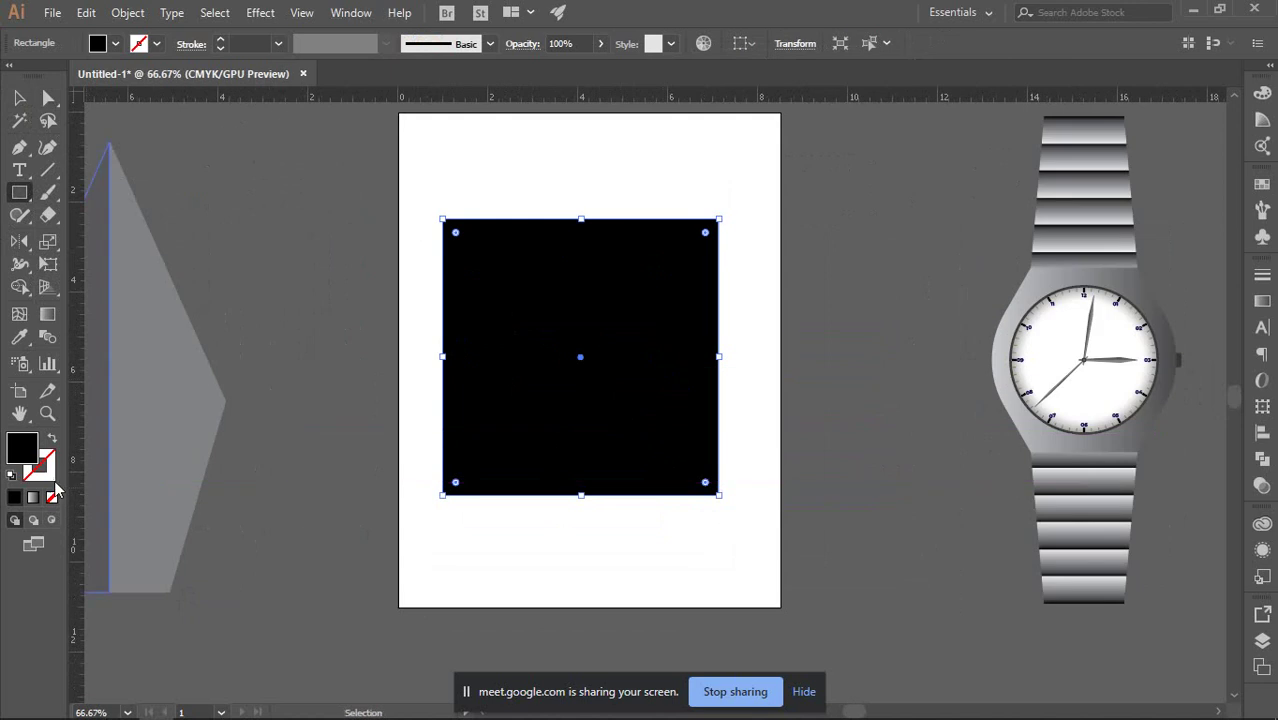
left_click(54, 440)
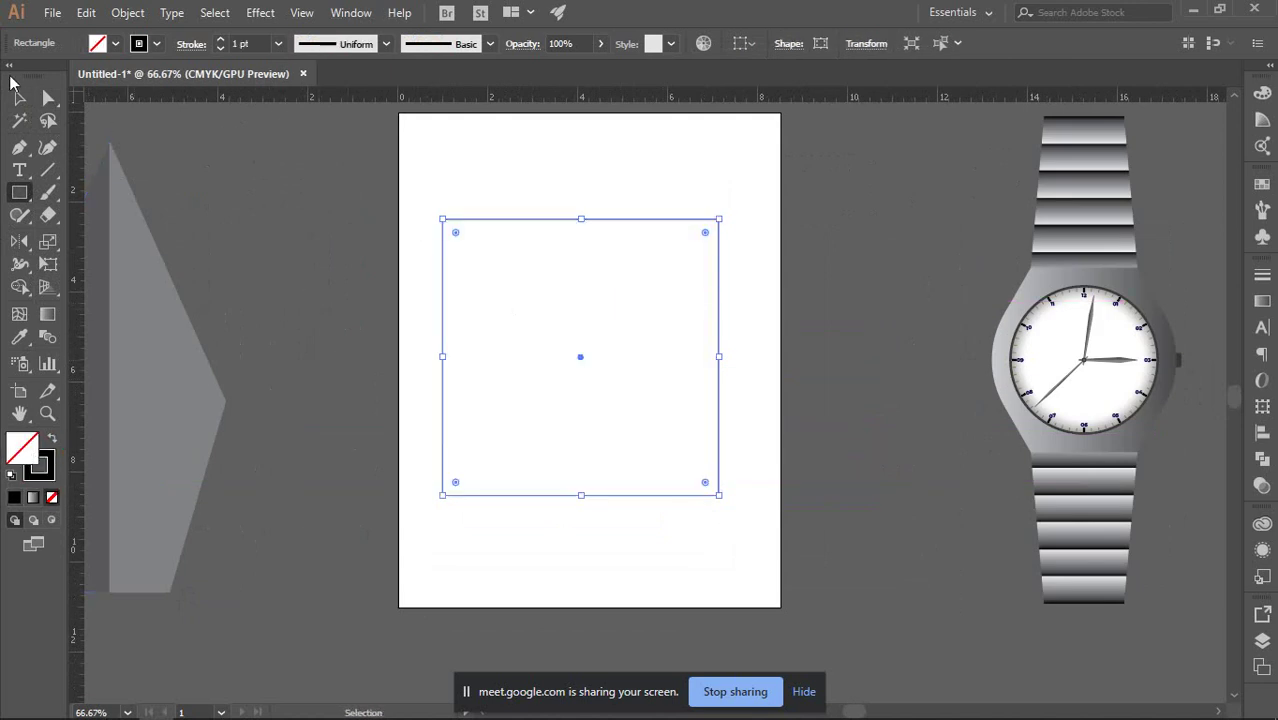
left_click(20, 98)
left_click(322, 262)
key("ctrl+plus")
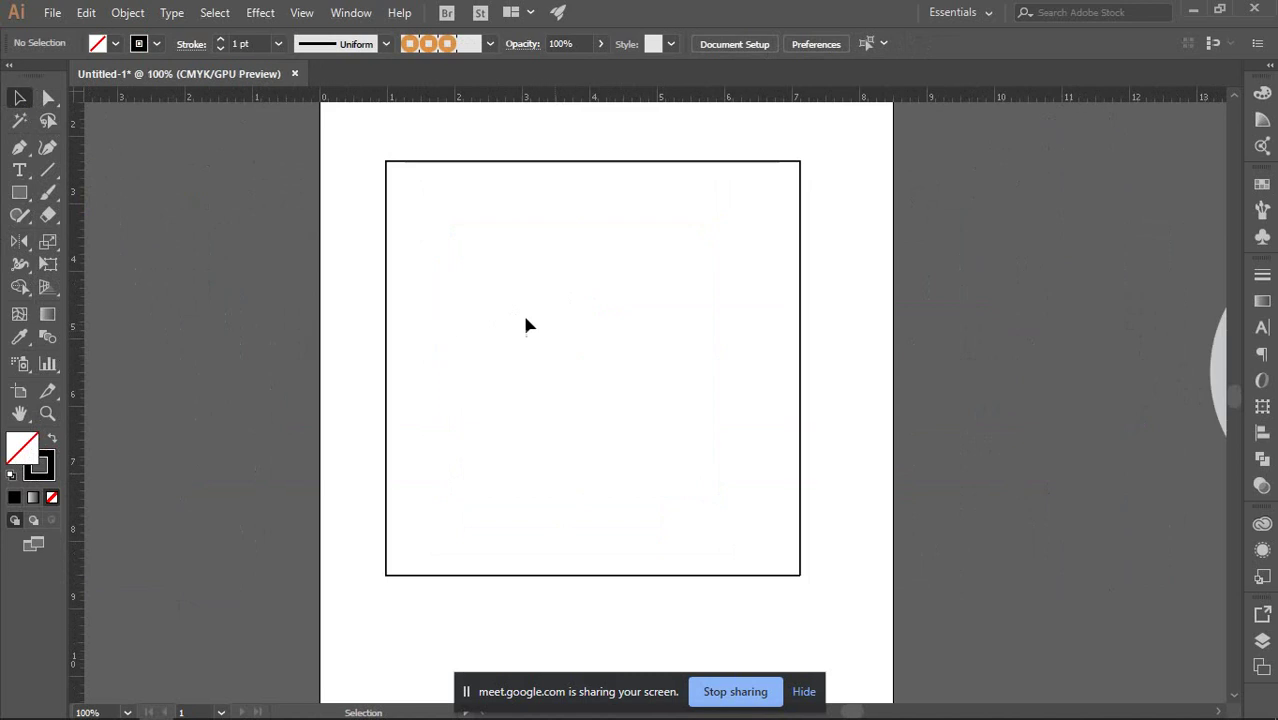
Cut the square's left edge with the Scissors tool at about Y 4.58 in and Y 5.83 in.
scroll(517, 342, "left", 2)
left_click_drag(47, 215, 87, 240)
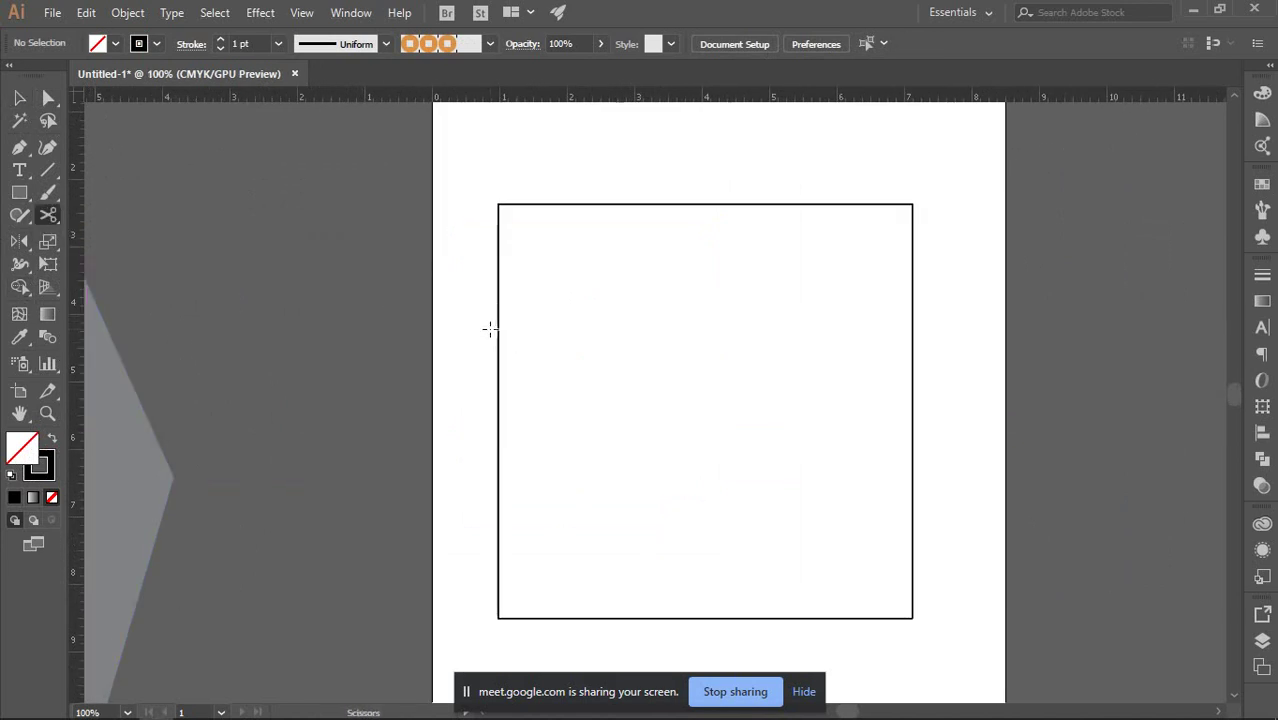
left_click(19, 100)
left_click(554, 201)
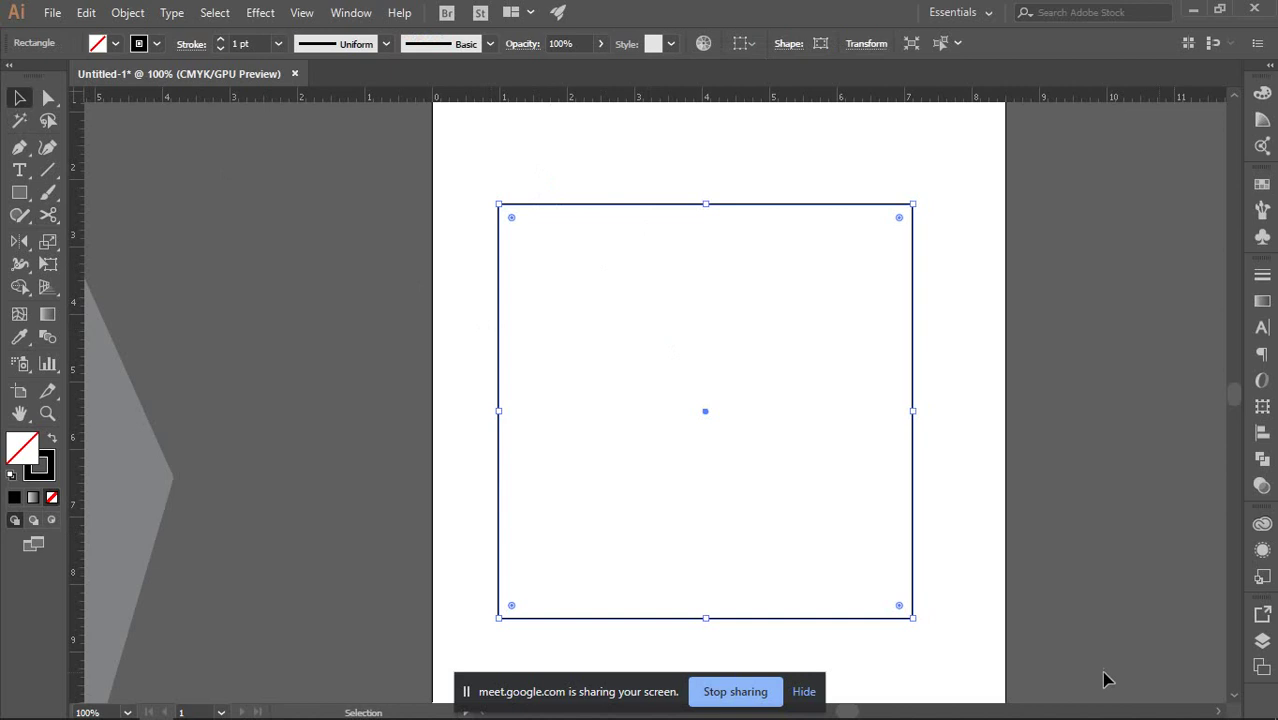
left_click(48, 215)
scroll(505, 362, "up", 3)
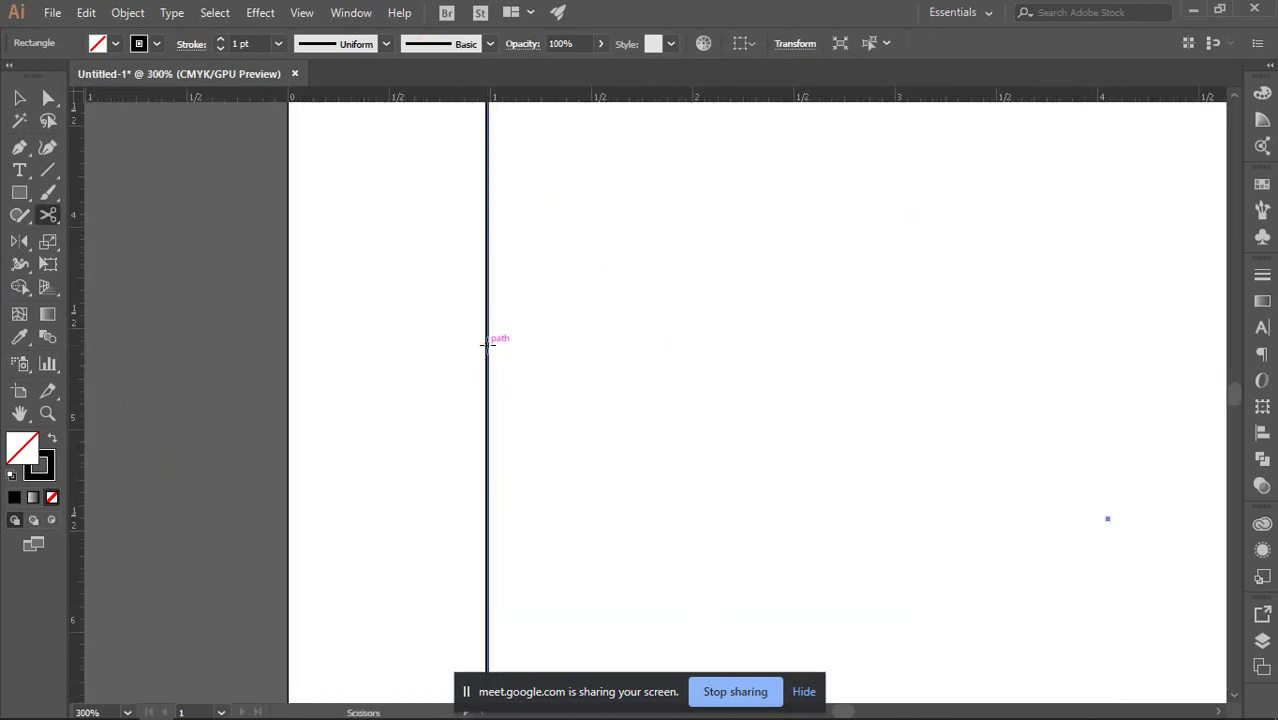
left_click(487, 344)
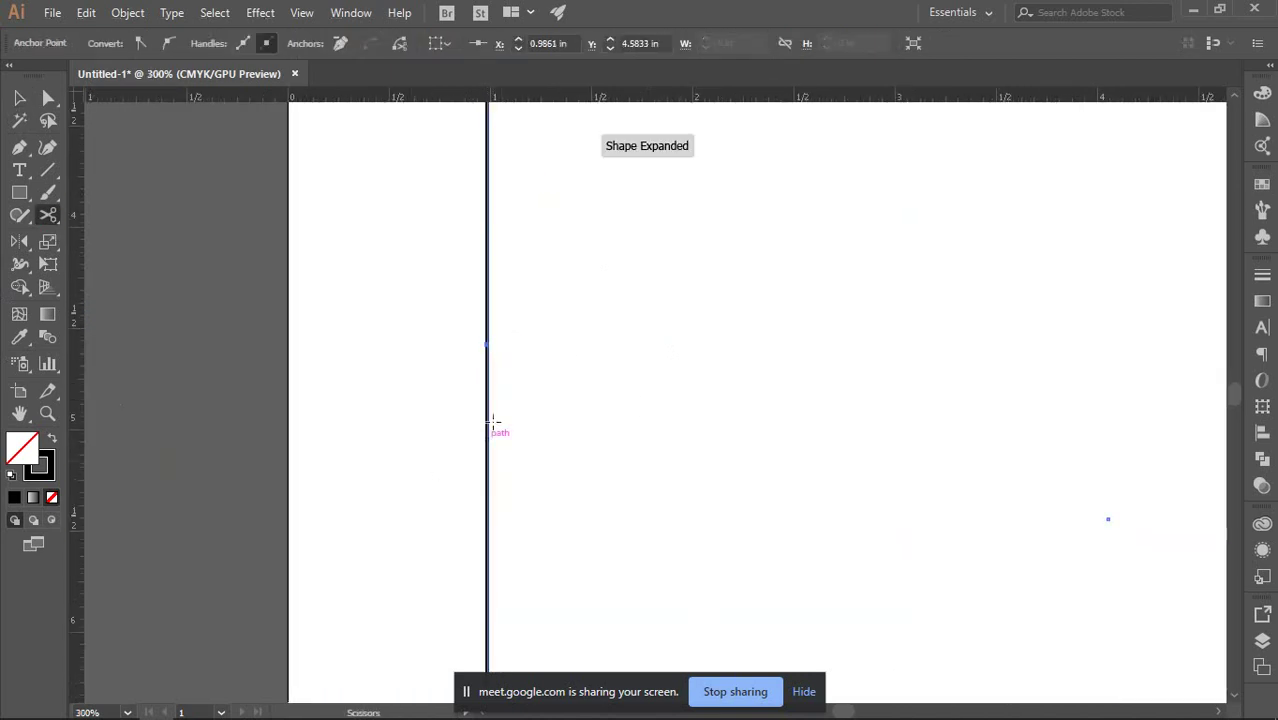
scroll(493, 421, "down", 2)
scroll(487, 369, "down", 1)
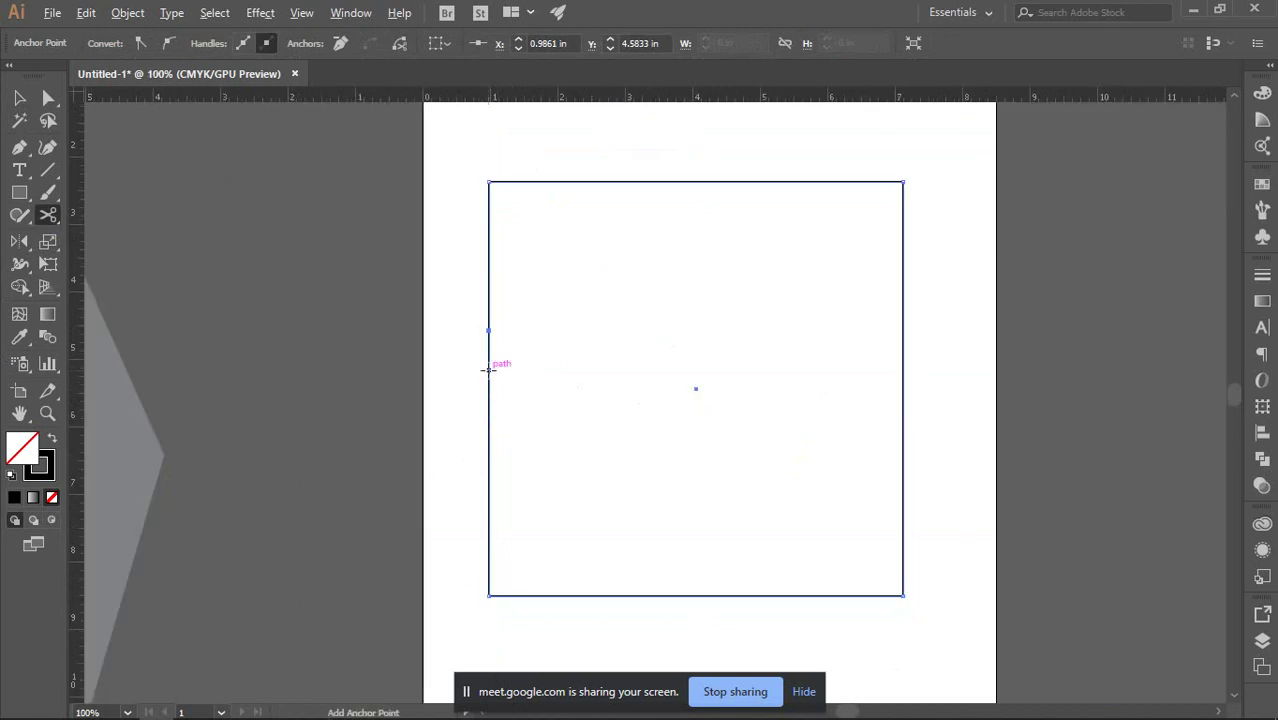
scroll(492, 421, "up", 3)
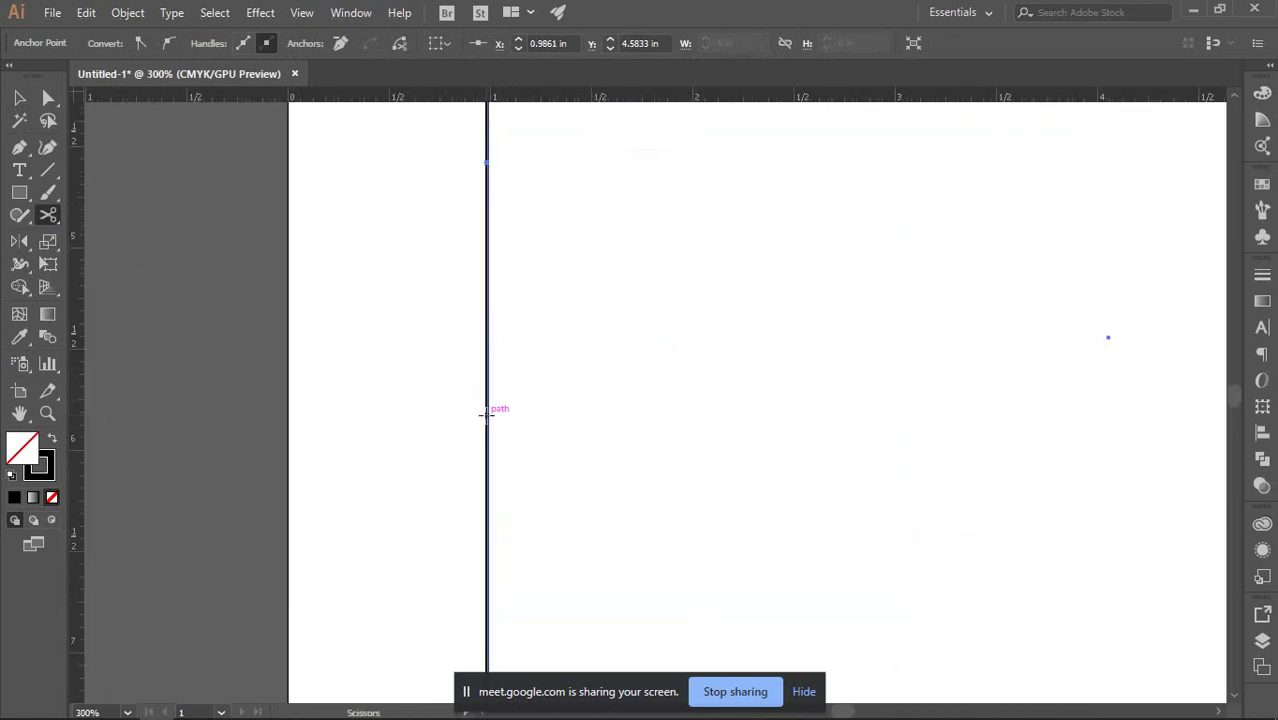
left_click(487, 414)
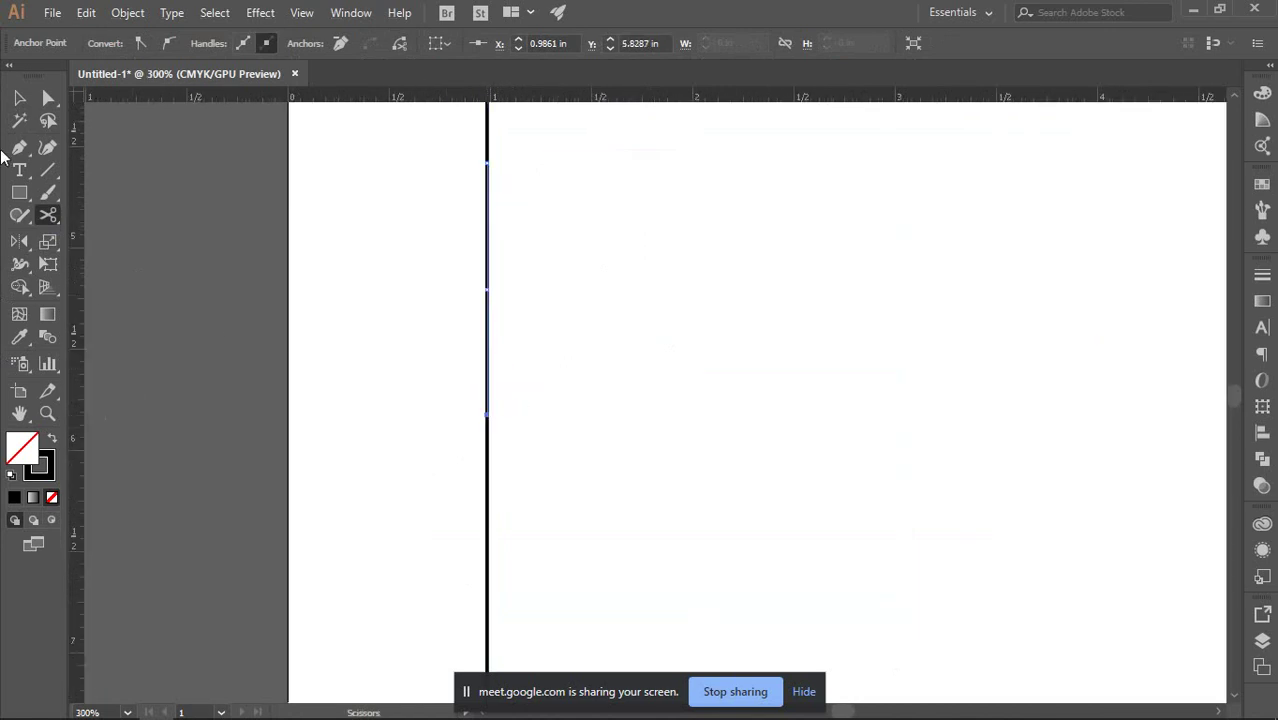
Move the cut segment of the square's left edge off the artboard and delete it.
key("v")
left_click(489, 270)
scroll(490, 272, "down", 2)
scroll(490, 272, "down", 1)
left_click_drag(489, 276, 309, 276)
left_click(390, 445)
scroll(480, 425, "up", 3)
scroll(480, 425, "left", 3)
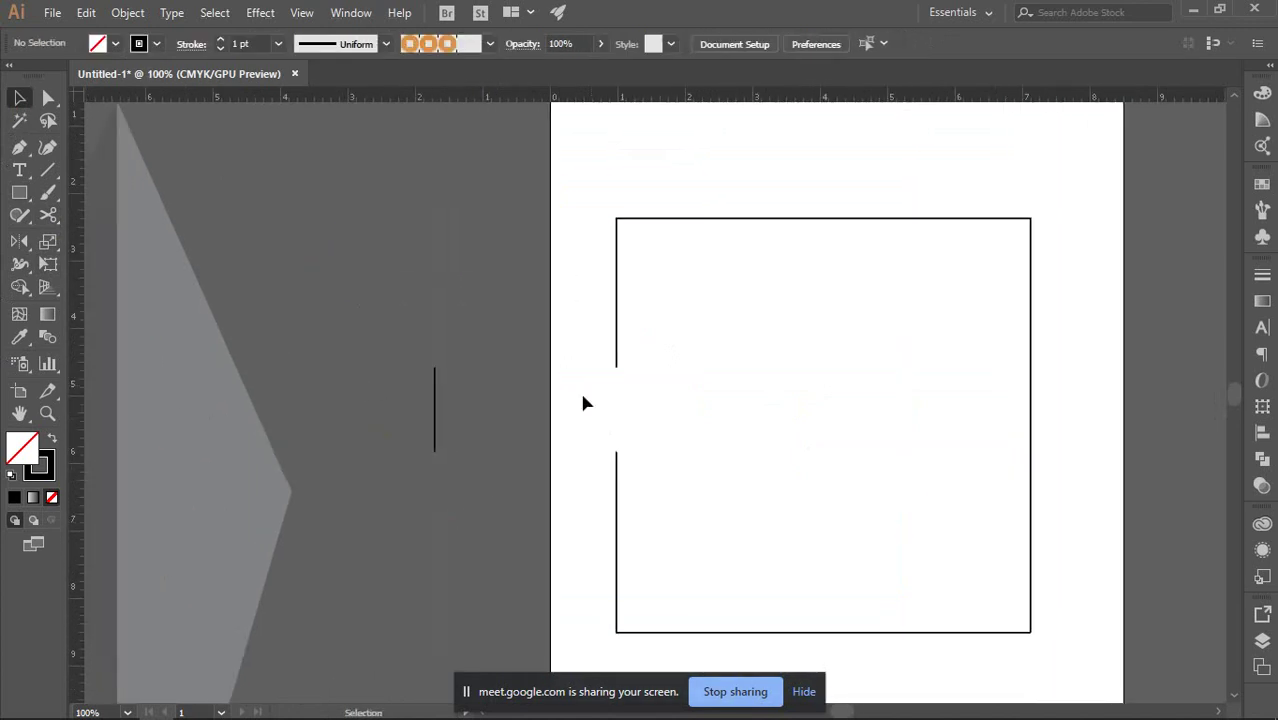
left_click_drag(362, 367, 472, 492)
key("Delete")
Cut the square's top edge at about X 3.85 in with the Scissors tool and delete the upper-left corner piece.
scroll(475, 455, "down", 1)
scroll(468, 431, "down", 1)
left_click(516, 318)
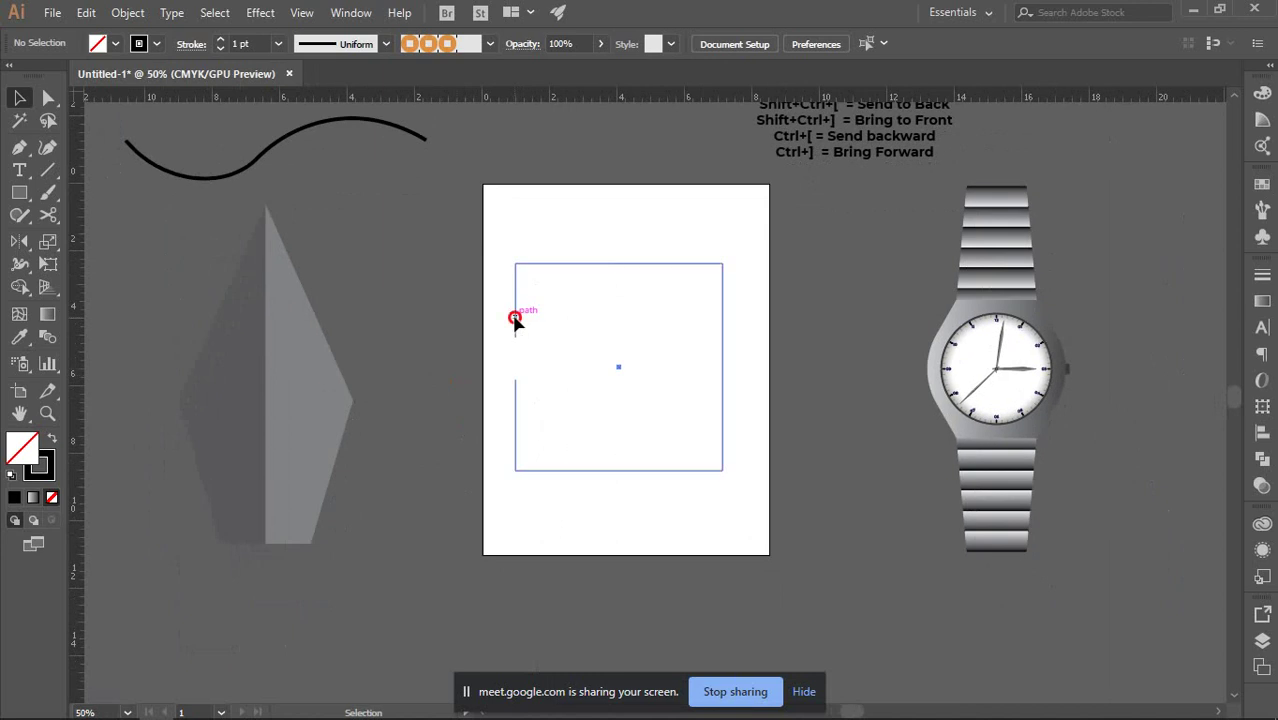
left_click(508, 325)
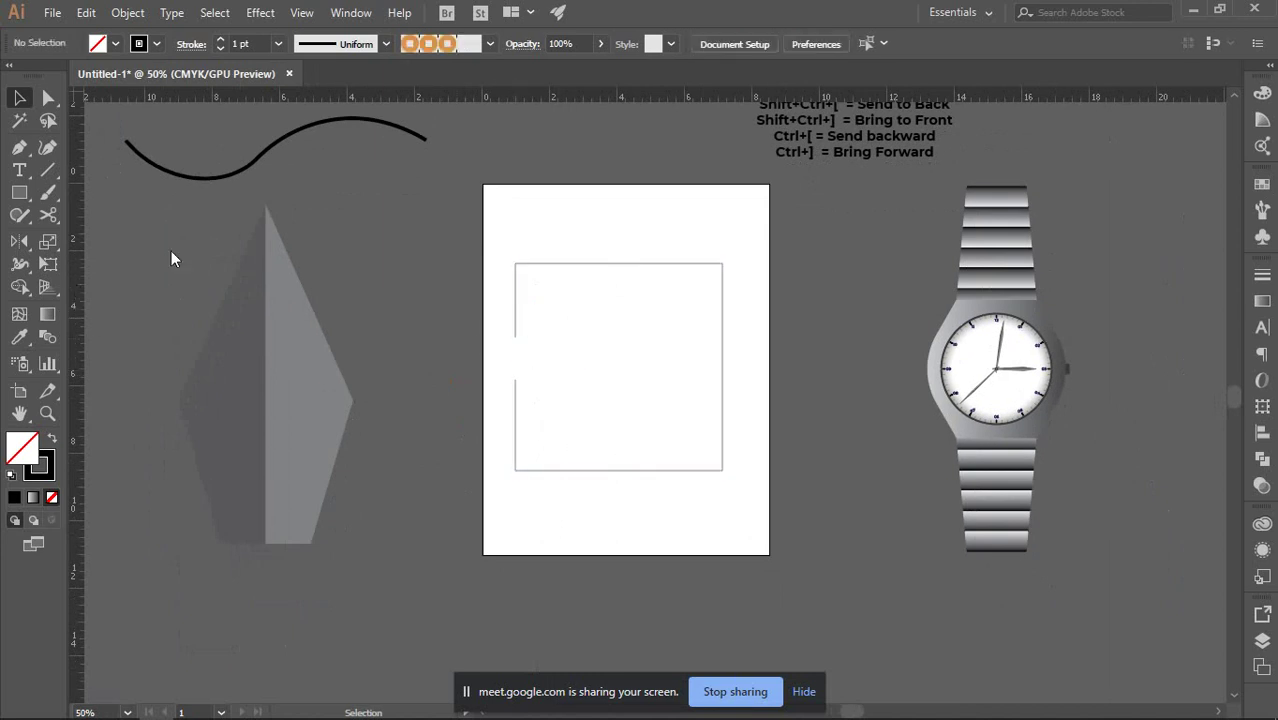
left_click(48, 216)
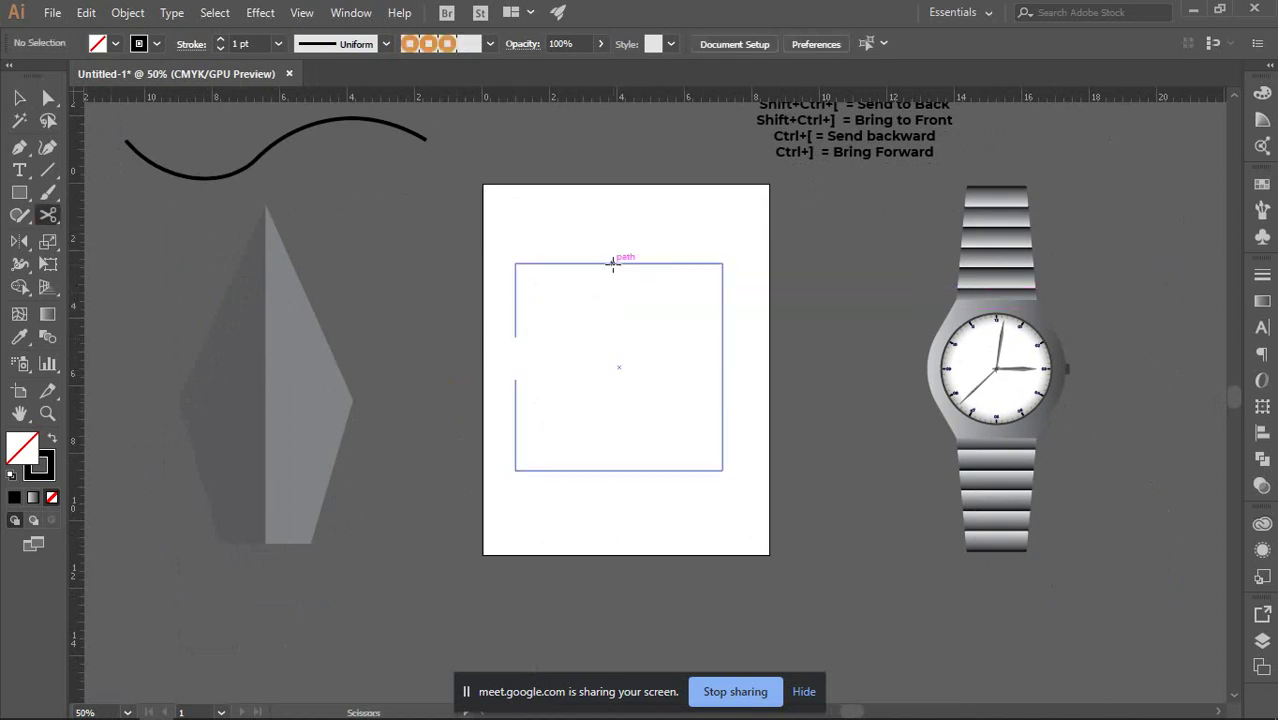
left_click(611, 263)
left_click(18, 97)
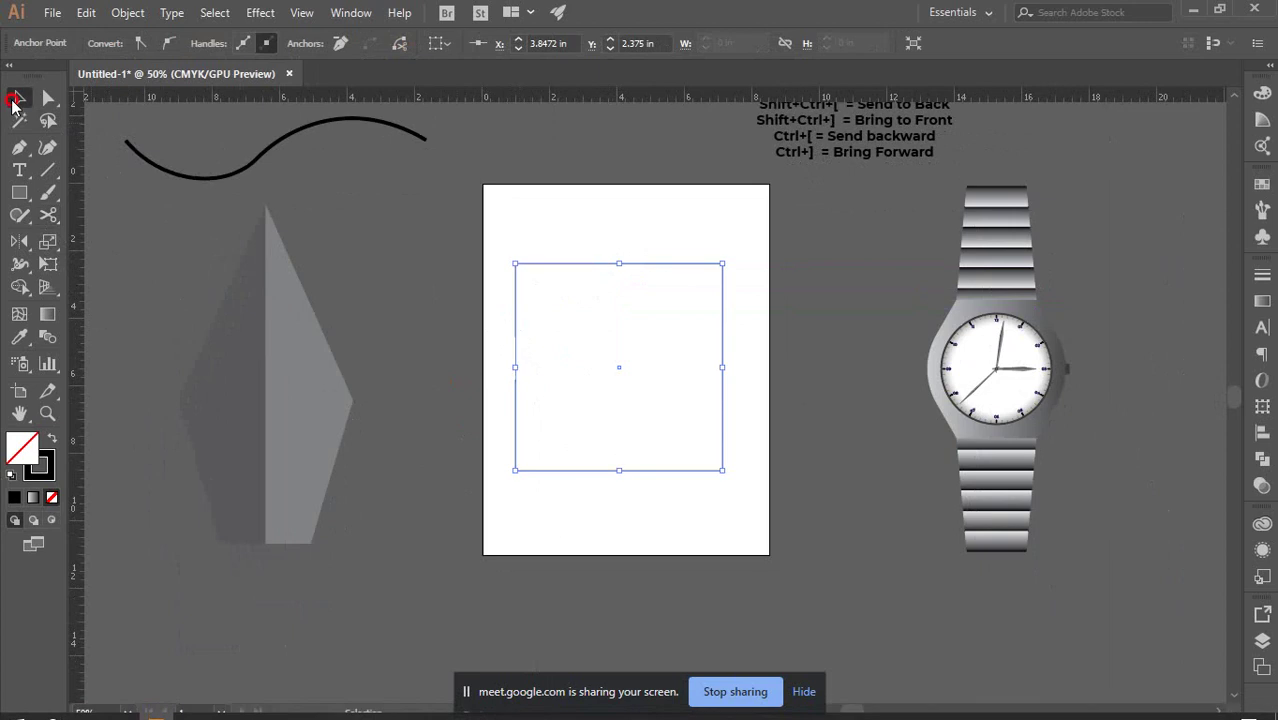
left_click(450, 340)
left_click_drag(570, 268, 422, 235)
key("Delete")
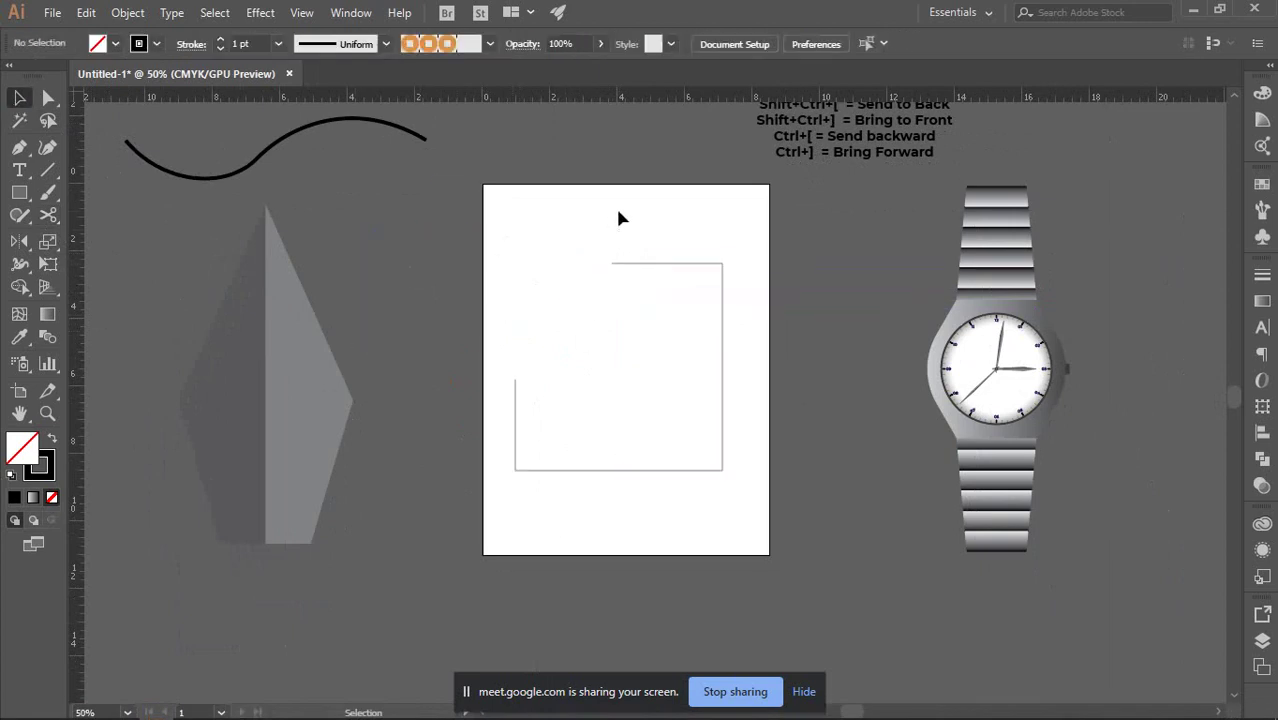
Swap fill and stroke on the remaining open path to give it a black fill without a stroke.
left_click_drag(619, 214, 750, 443)
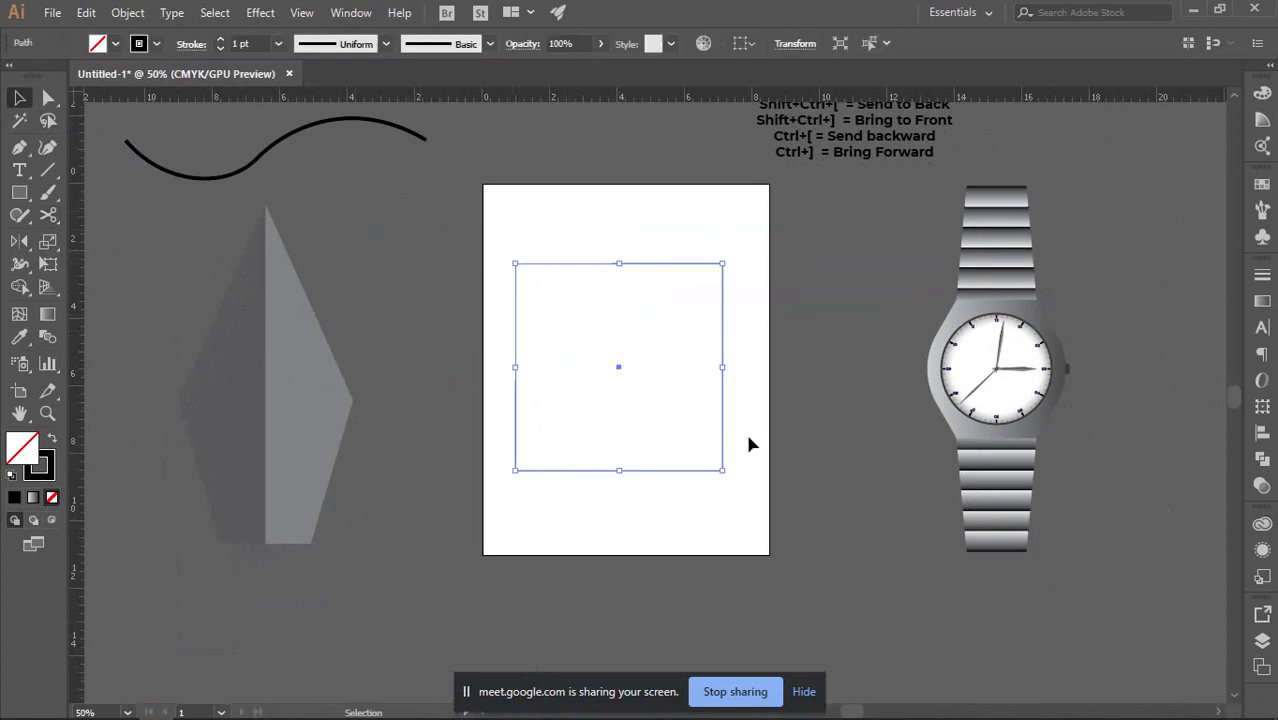
left_click(53, 444)
left_click(815, 368)
left_click(630, 322)
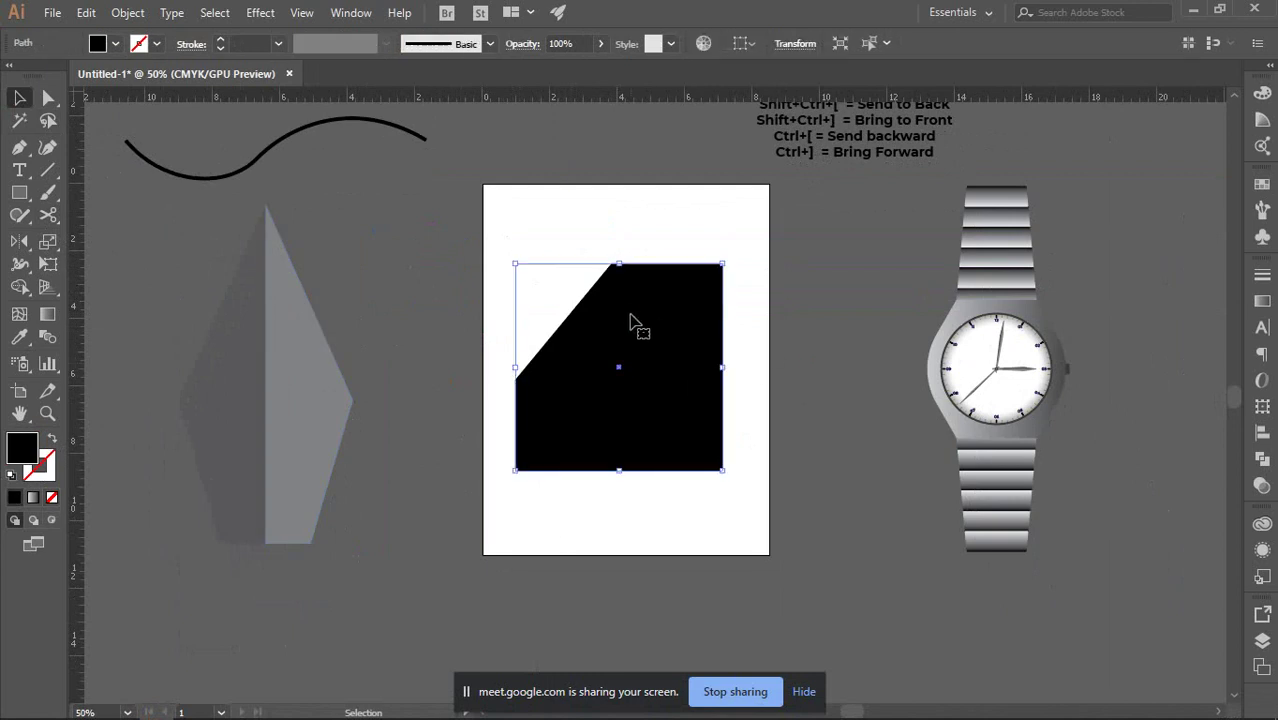
Examine the open diagonal side of the black shape and its two end anchor points.
scroll(620, 318, "up", 3)
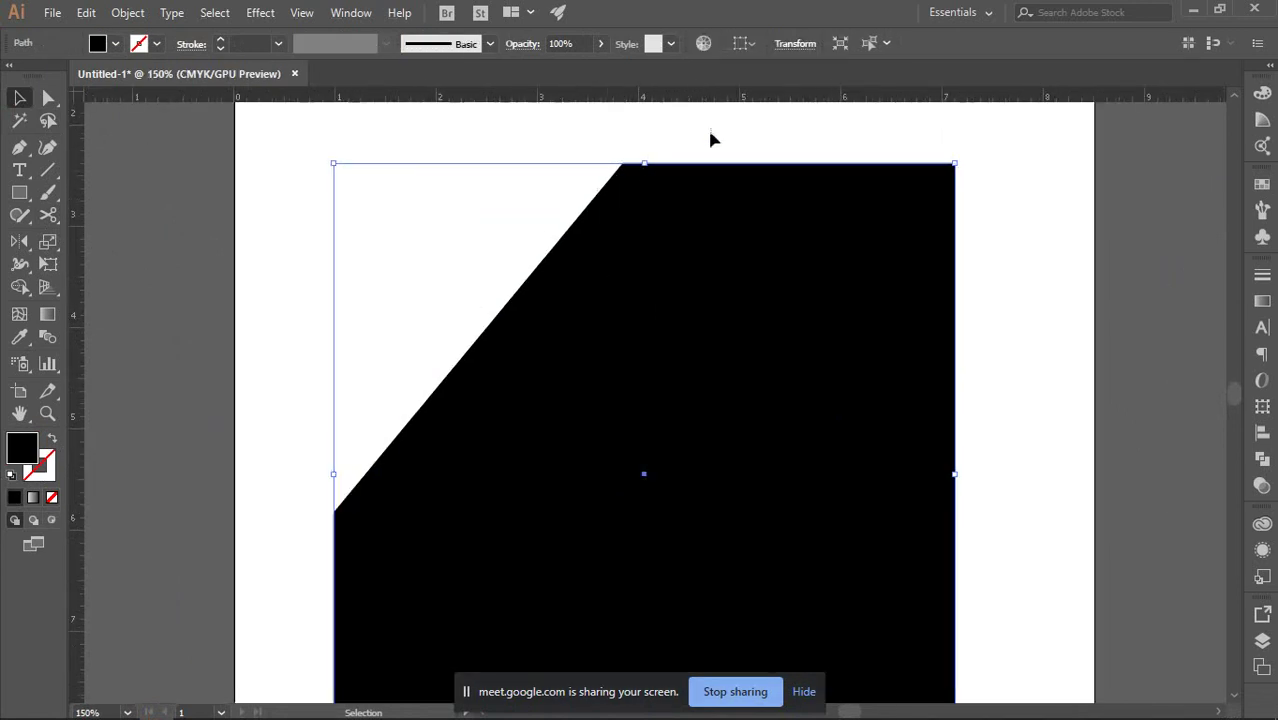
left_click(486, 205)
left_click(720, 220)
left_click(49, 101)
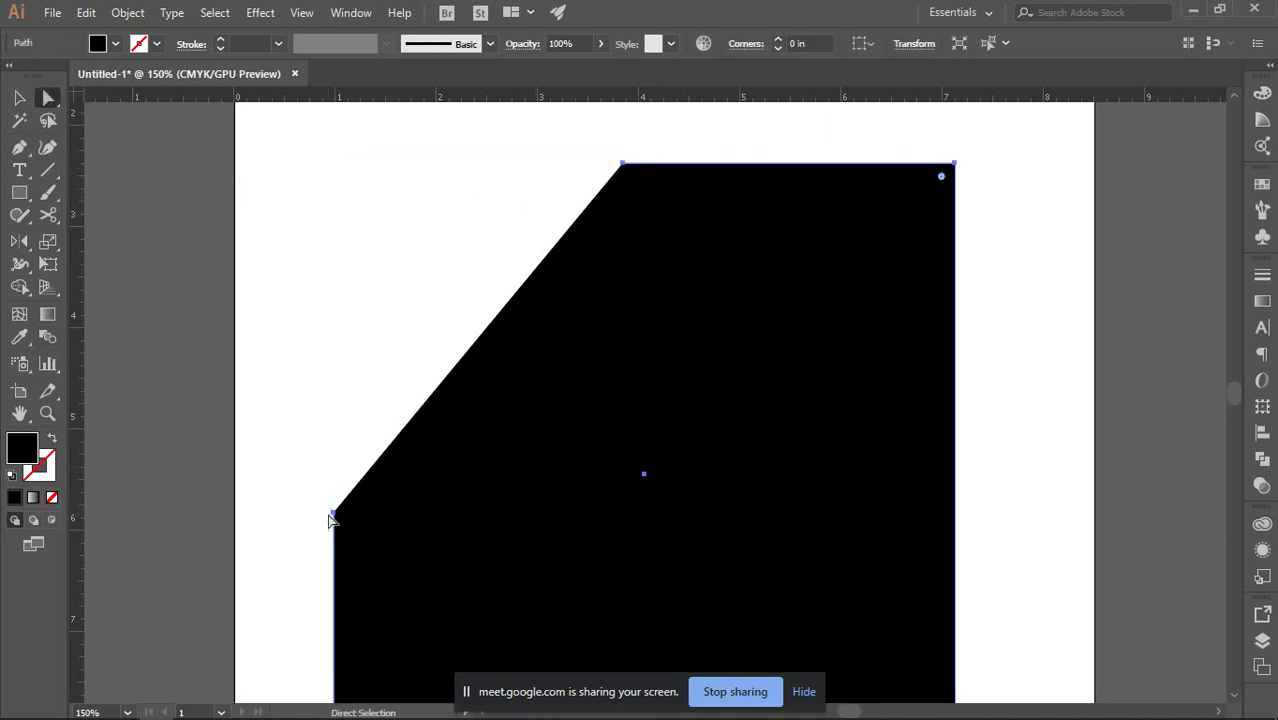
scroll(331, 519, "down", 3)
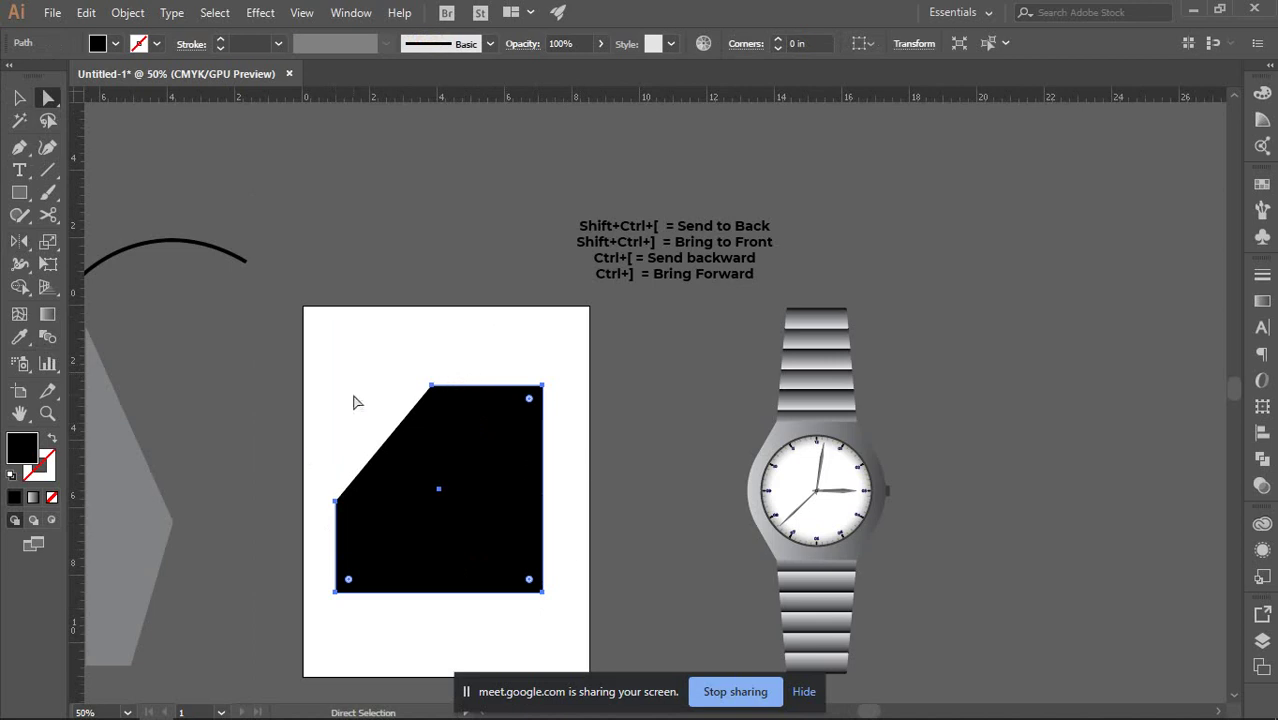
scroll(408, 422, "up", 2)
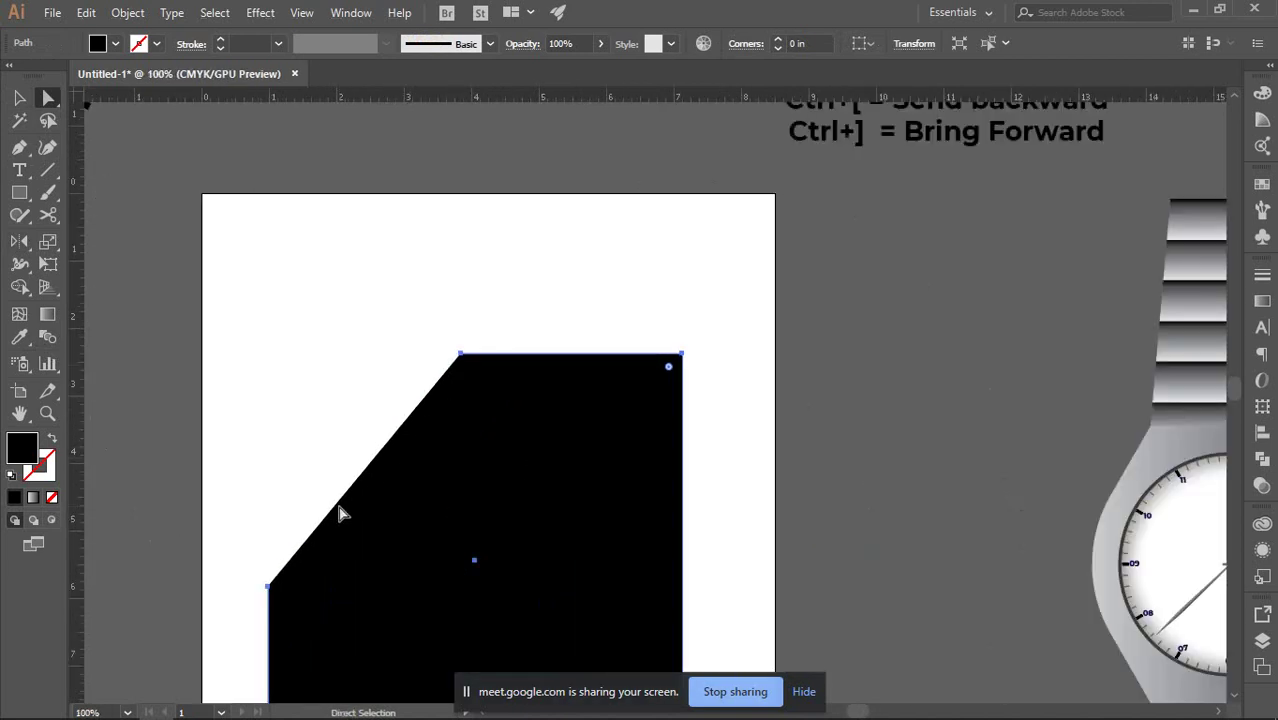
left_click_drag(328, 445, 490, 360)
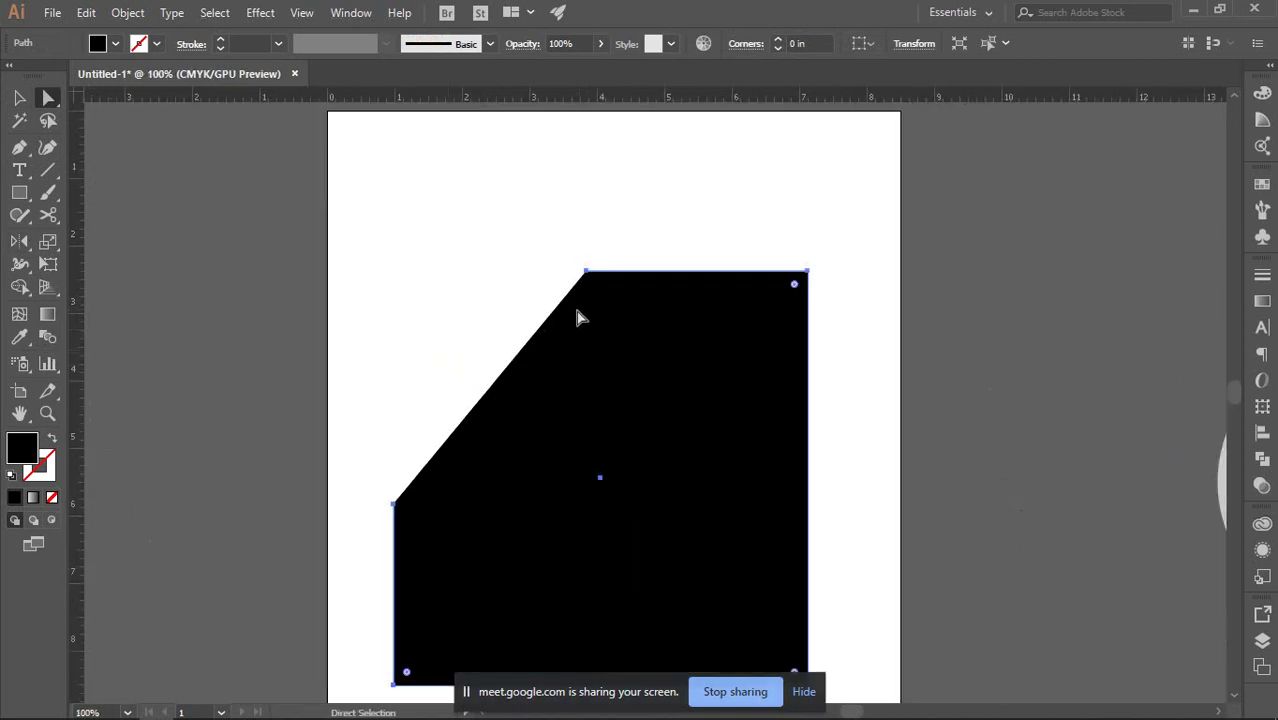
left_click(479, 271)
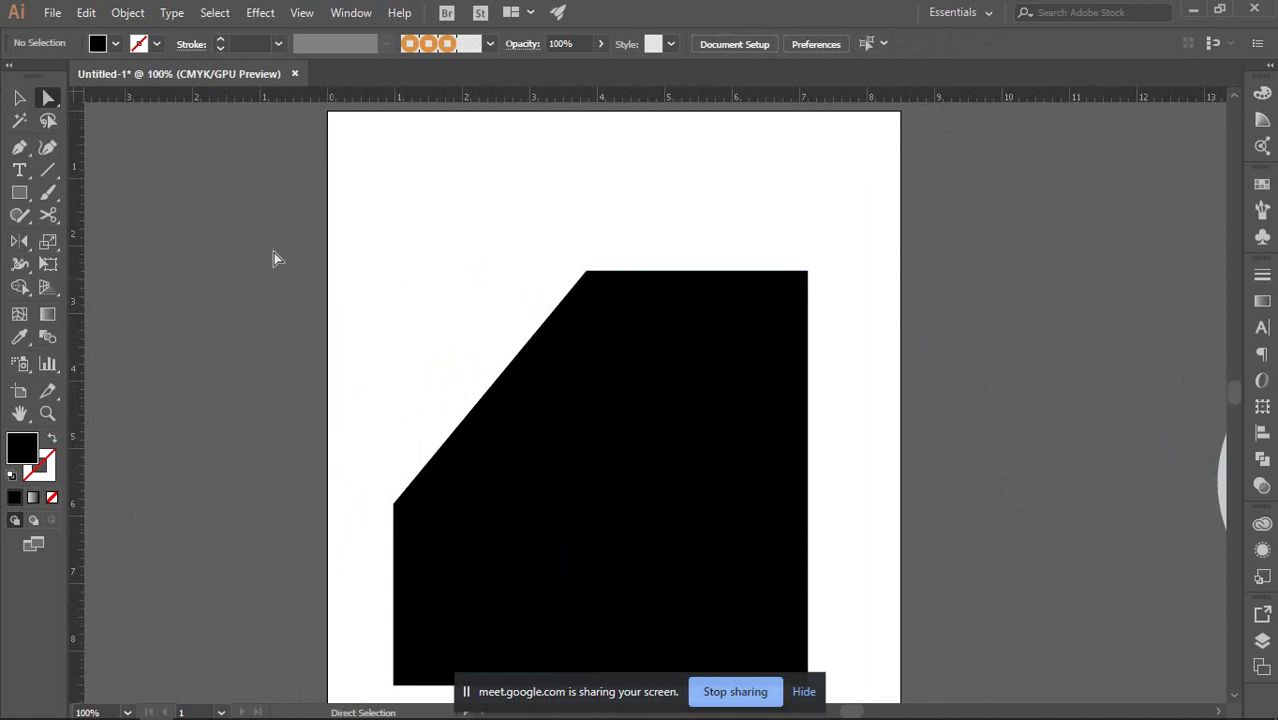
left_click(20, 97)
Draw an open four-point black shape across the artboard's left edge, beside the diagonal side, using the Pen tool.
scroll(455, 395, "down", 2)
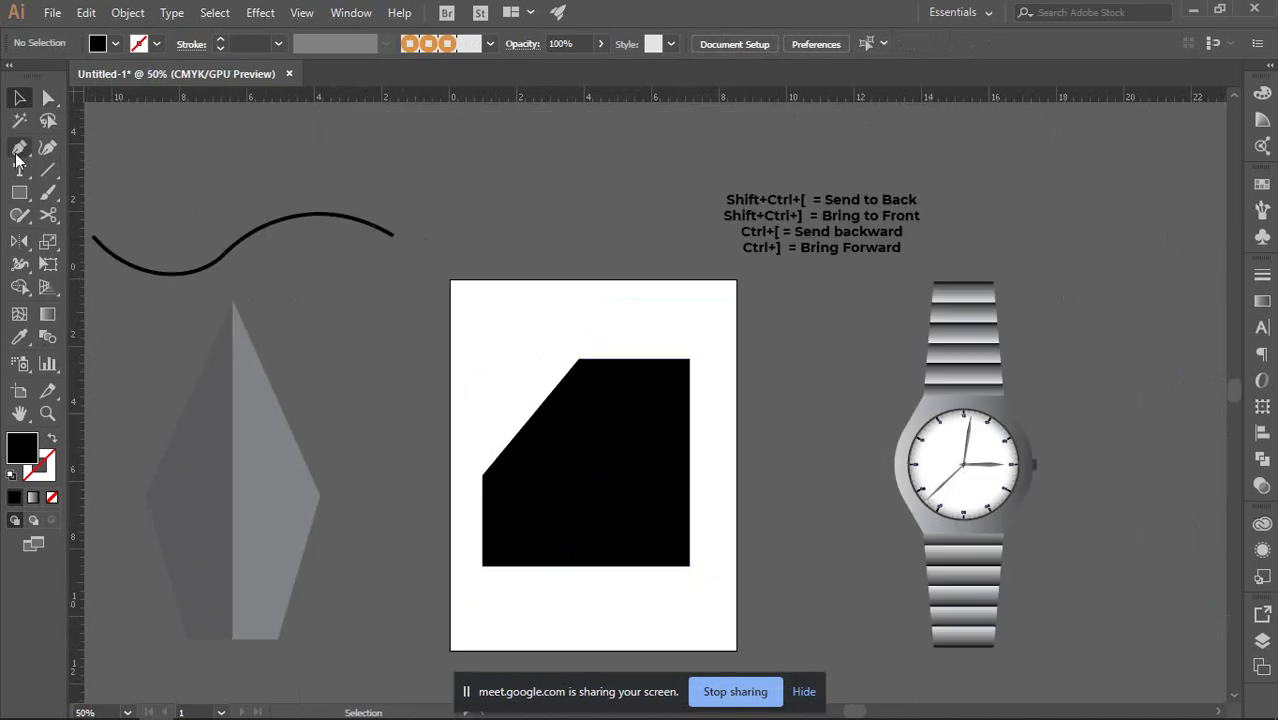
left_click(18, 150)
left_click(510, 348)
left_click(403, 348)
left_click(413, 474)
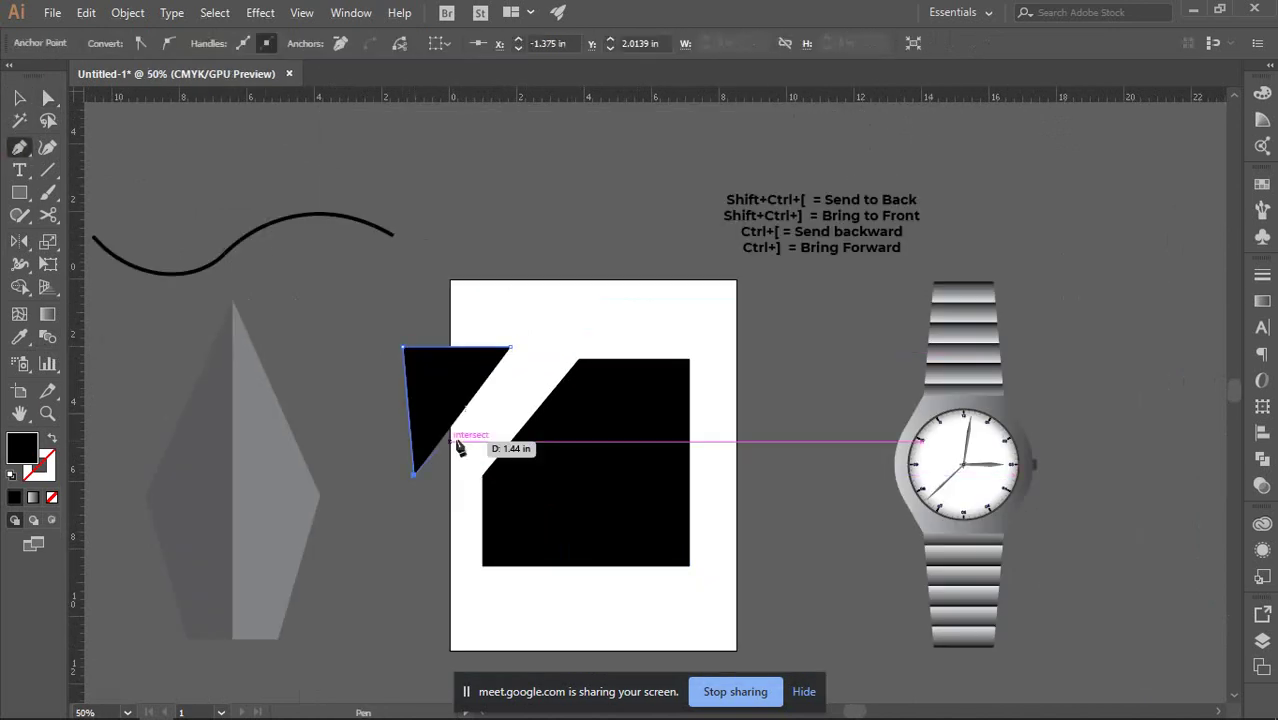
left_click(479, 427)
left_click(20, 97)
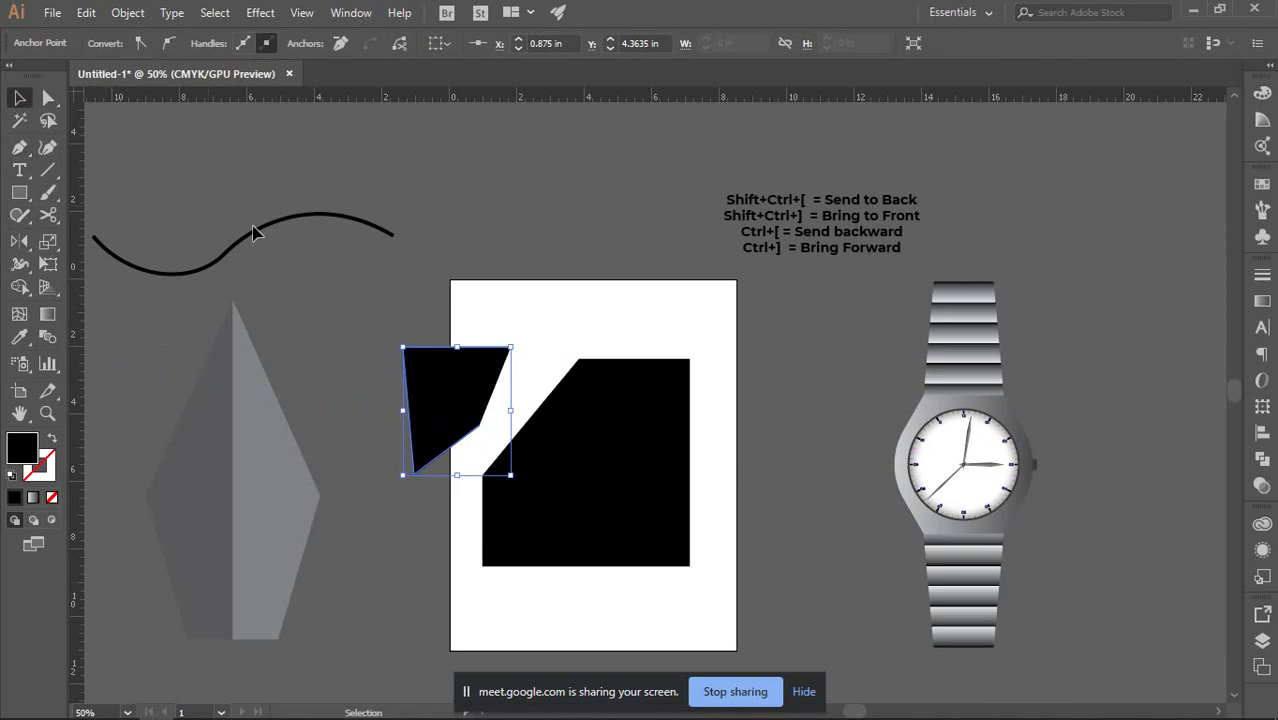
left_click(556, 365)
Select both open black shapes and join them into one path.
scroll(543, 388, "up", 2)
left_click_drag(202, 249, 813, 590)
key("a")
key("ctrl+j")
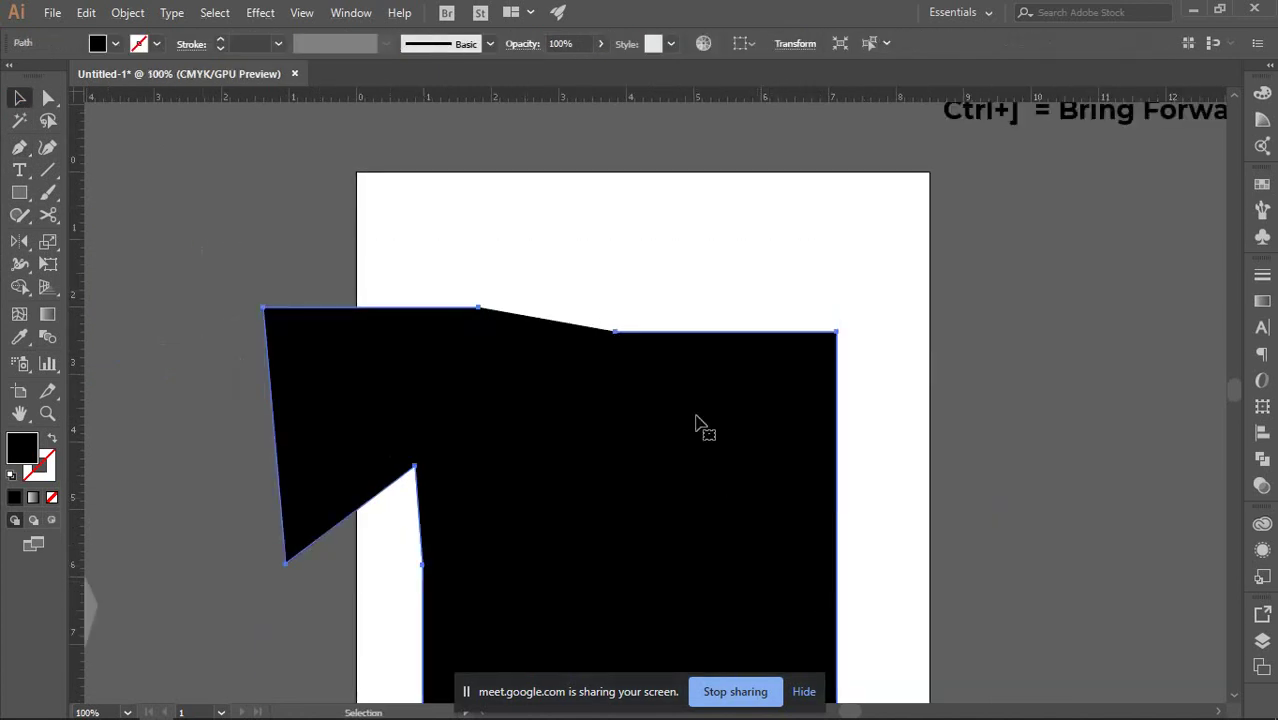
key("v")
left_click(593, 320)
left_click(672, 505)
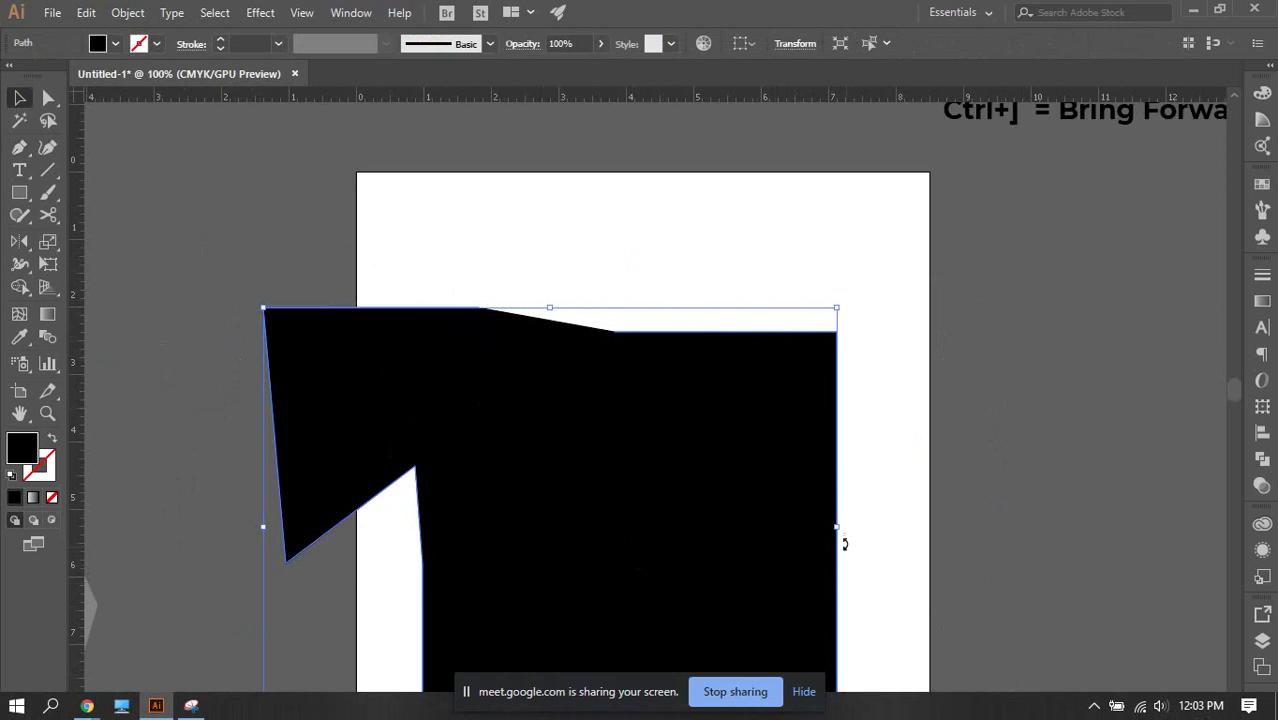
Move the joined shape's top middle anchor point to about X 2.45 in, Y 1.41 in, and add the neighbouring anchor to the selection.
key("a")
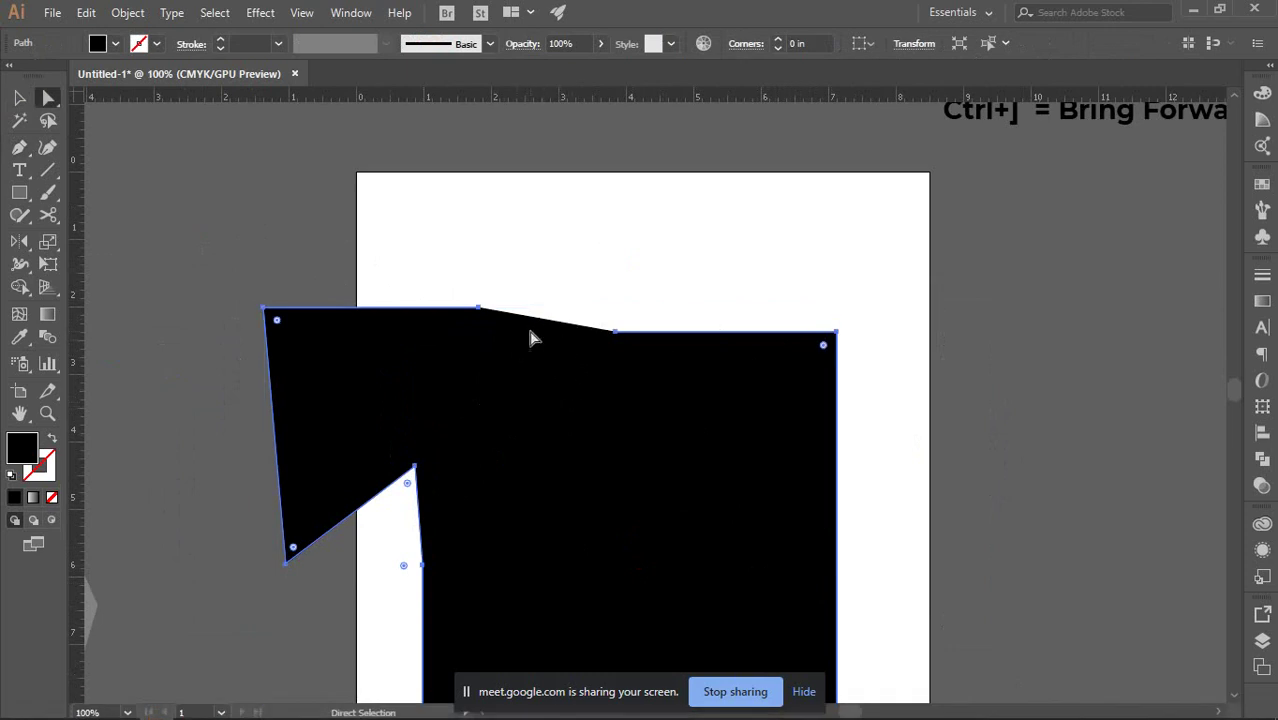
scroll(555, 333, "up", 1)
left_click(478, 308)
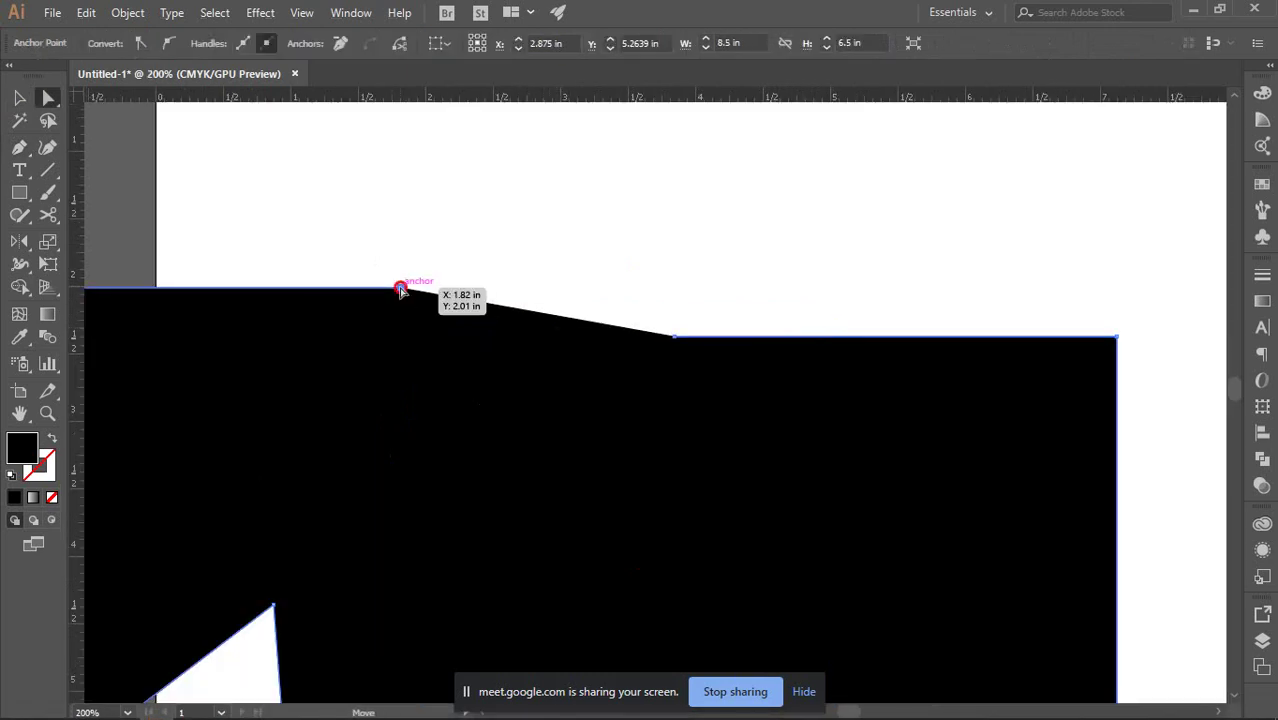
left_click_drag(400, 290, 486, 207)
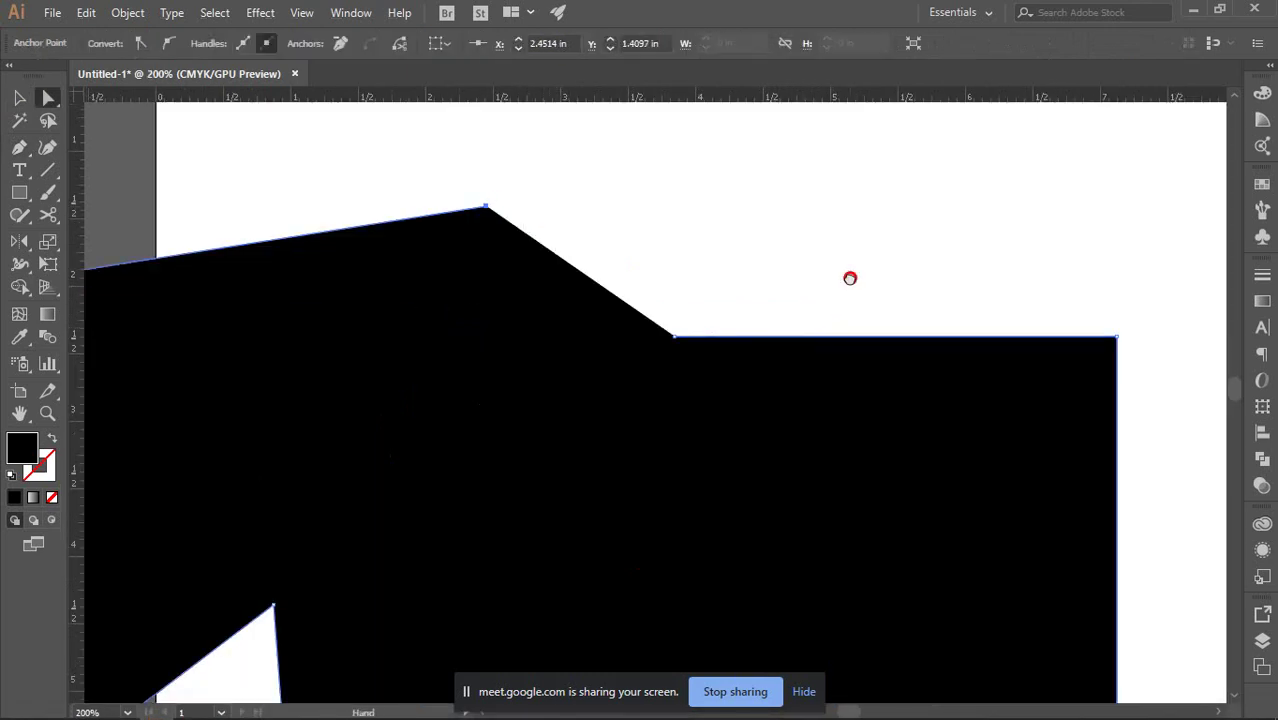
left_click_drag(850, 278, 832, 299)
left_click(655, 360, "ctrl")
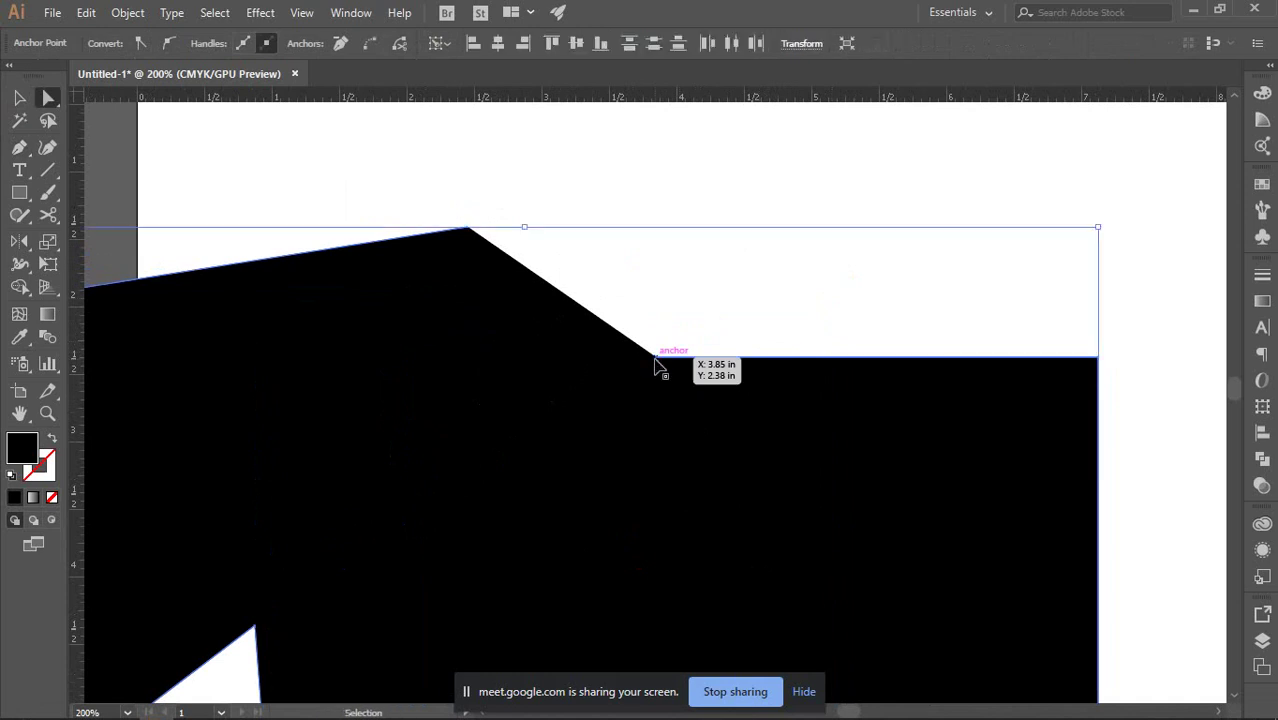
left_click(793, 333)
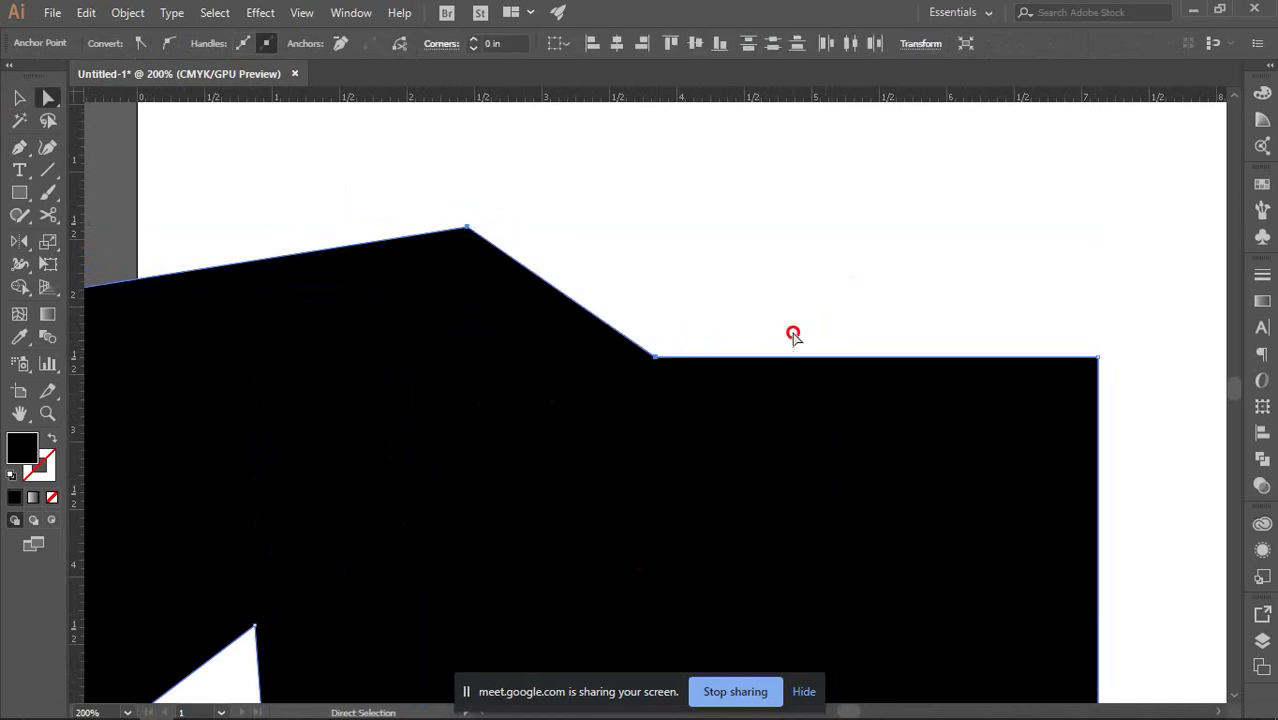
Undo the anchor point move and the joining of the two black shapes.
left_click(693, 379)
key("ctrl+minus")
key("ctrl+minus")
key("ctrl+minus")
key("v")
key("ctrl+bracketleft")
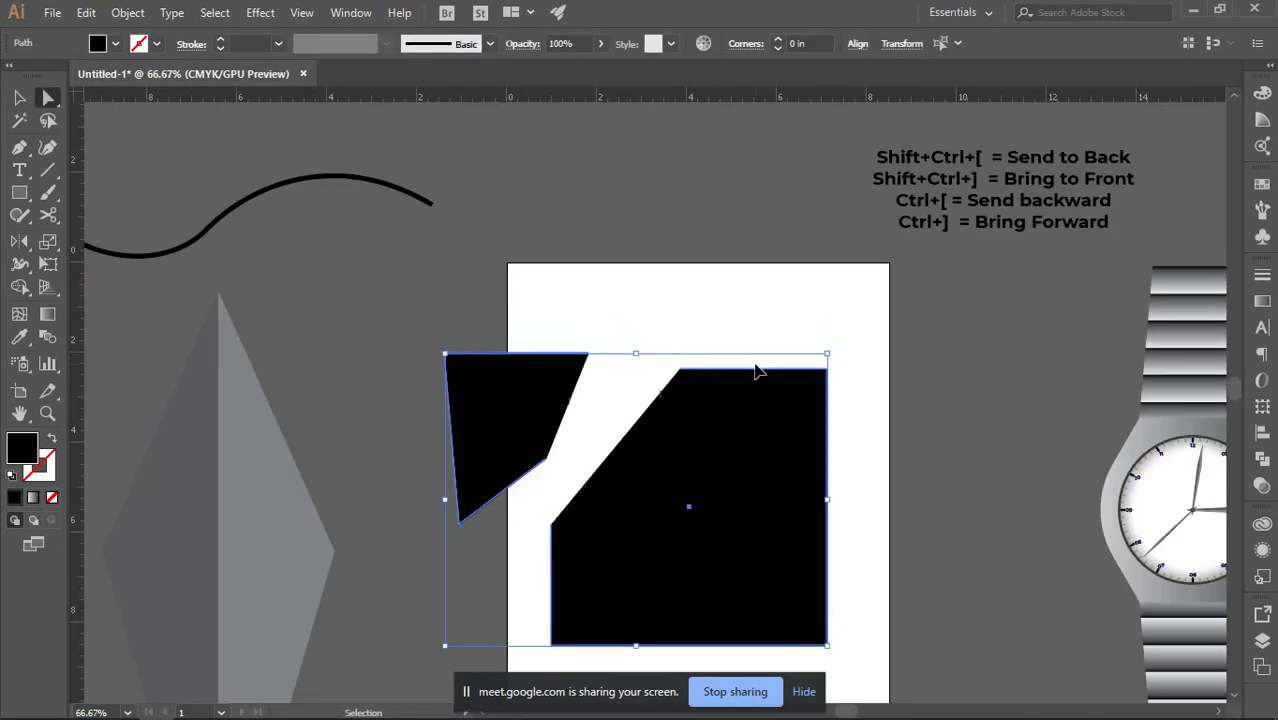
Enlarge the Eraser tool's brush and erase the diagonal left side and top edge of the black shape on the artboard.
key("a")
left_click(925, 468)
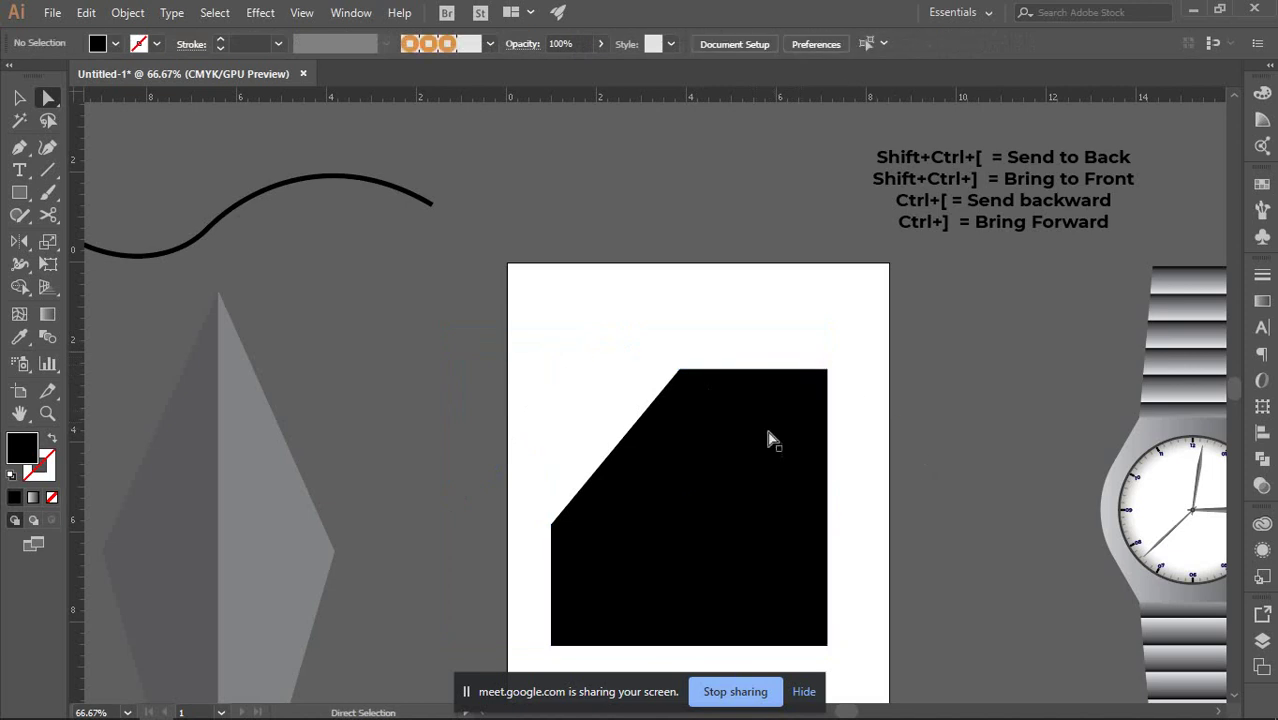
scroll(726, 378, "down", 2)
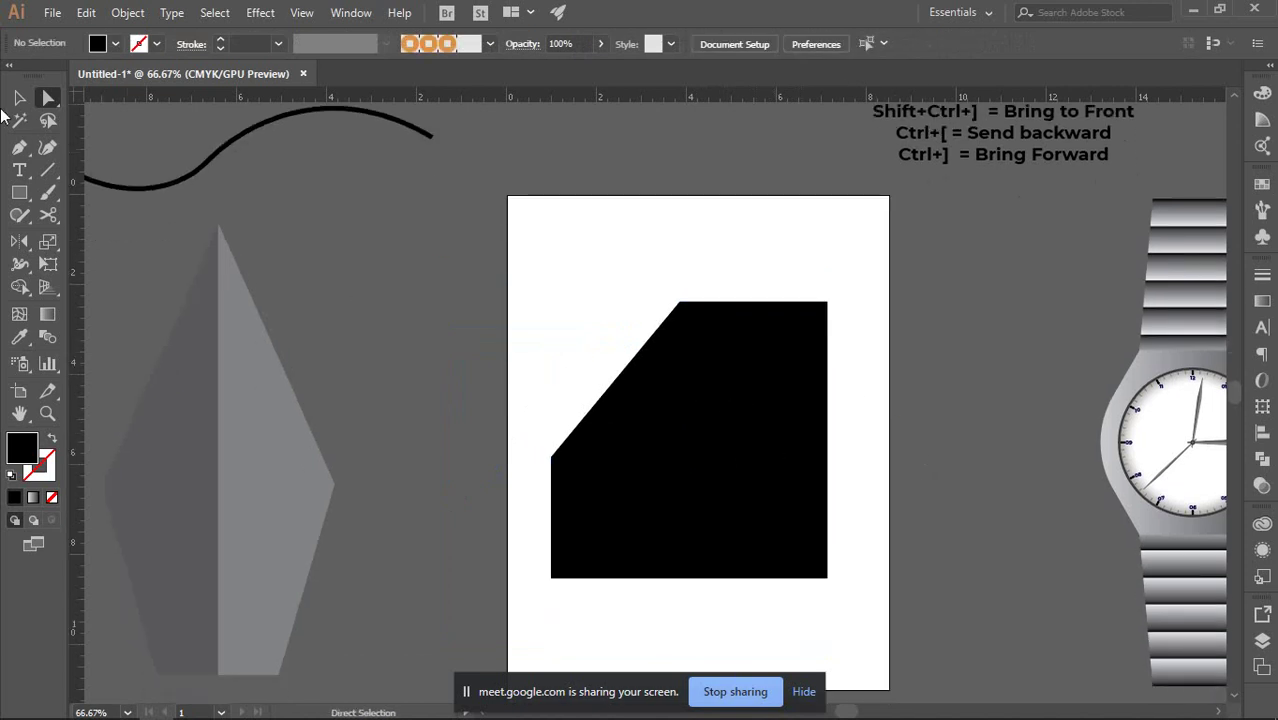
left_click(19, 97)
left_click(765, 482)
left_click(52, 217)
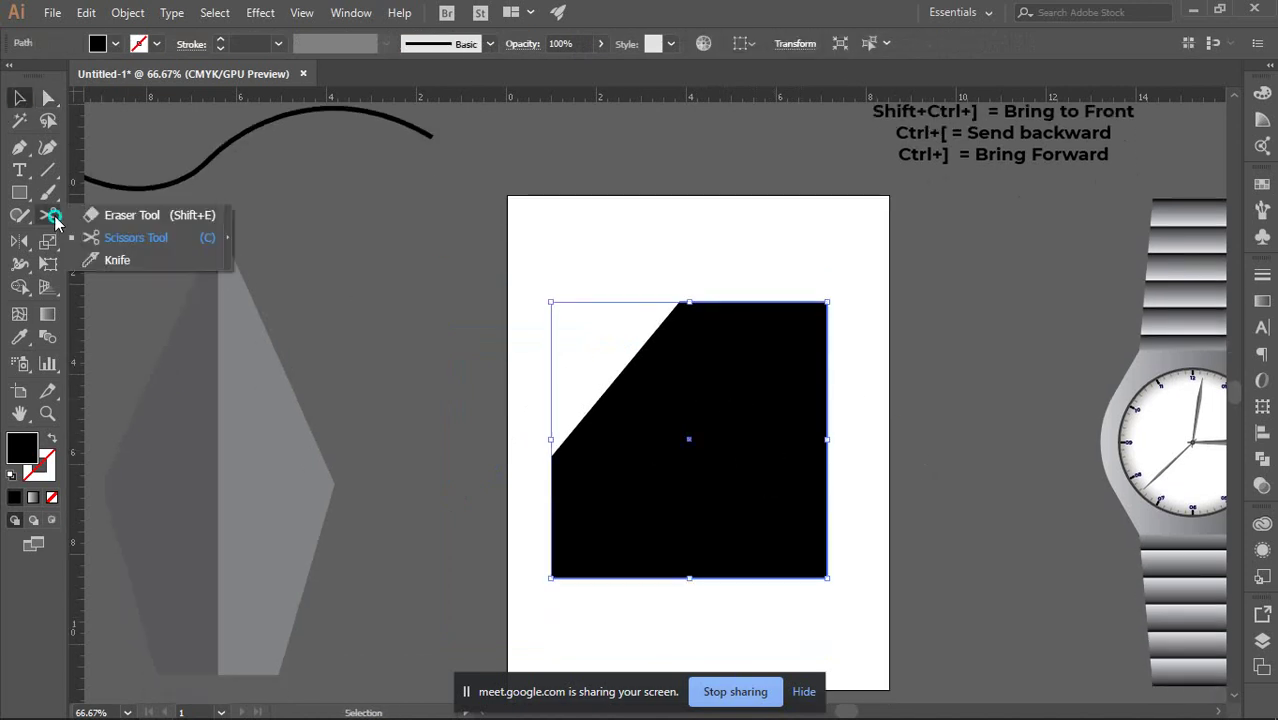
left_click(100, 215)
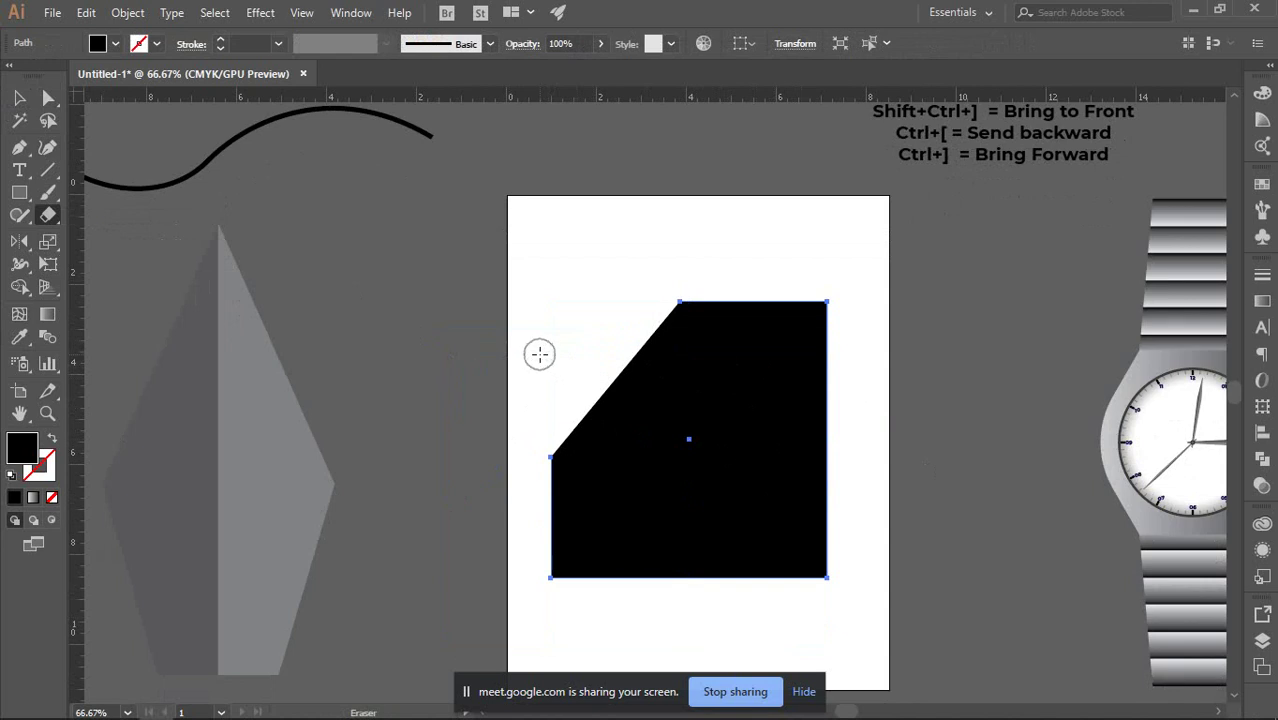
key("bracketright")
key("bracketright")
mouse_move(702, 289)
left_mouse_down()
mouse_move(585, 437)
mouse_move(529, 532)
mouse_move(526, 488)
mouse_move(552, 561)
mouse_move(593, 445)
mouse_move(548, 430)
mouse_move(531, 610)
mouse_move(640, 518)
mouse_move(656, 440)
mouse_move(640, 480)
mouse_move(640, 404)
mouse_move(574, 464)
mouse_move(616, 486)
mouse_move(615, 557)
mouse_move(664, 395)
mouse_move(643, 418)
mouse_move(646, 382)
mouse_move(742, 311)
mouse_move(706, 306)
mouse_move(822, 290)
mouse_move(876, 305)
left_mouse_up()
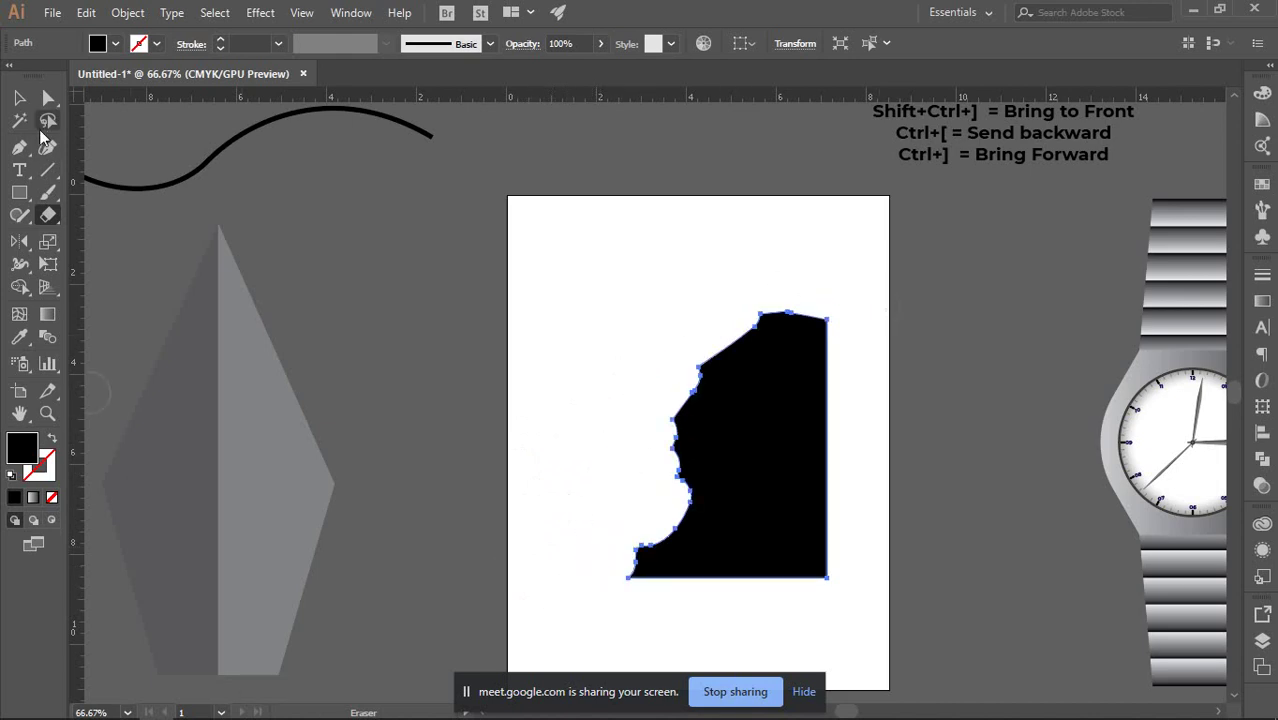
left_click(19, 97)
left_click(574, 375)
scroll(548, 451, "down", 1)
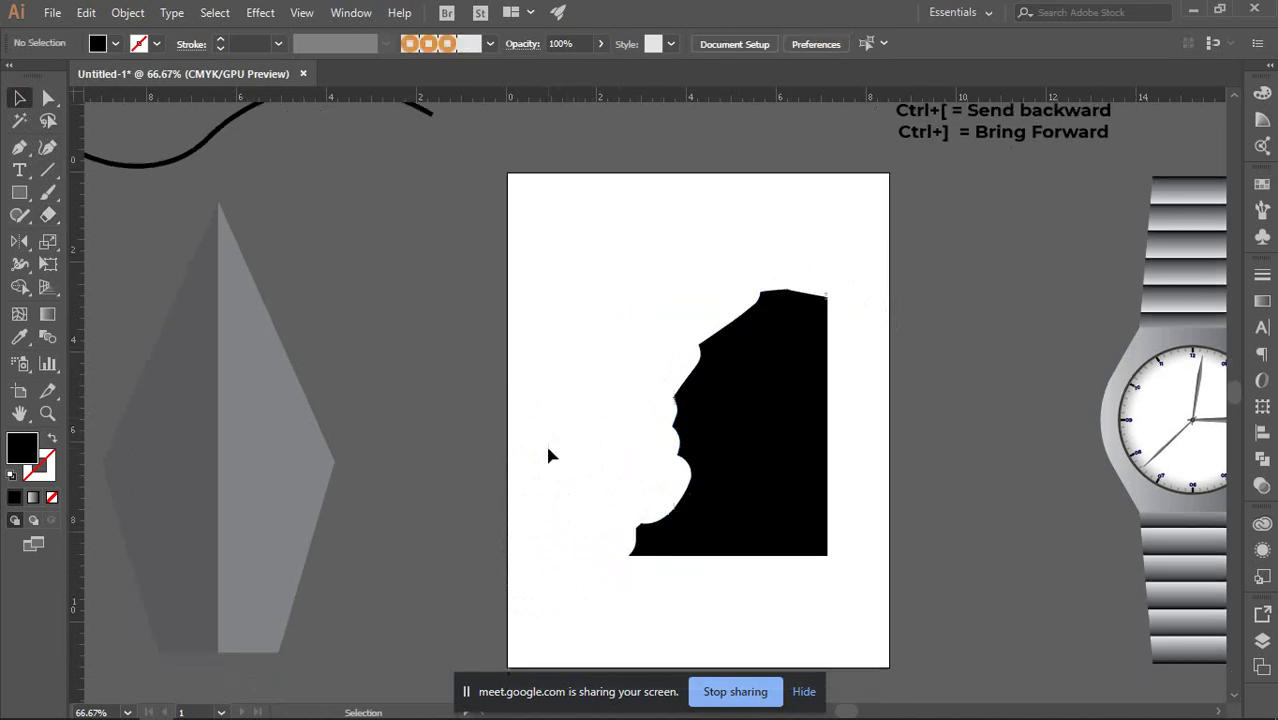
Try erasing a vertical strip through the middle of the wristwatch with the Eraser tool, and undo it.
scroll(548, 451, "down", 2)
left_click_drag(715, 452, 539, 400)
key("shift+e")
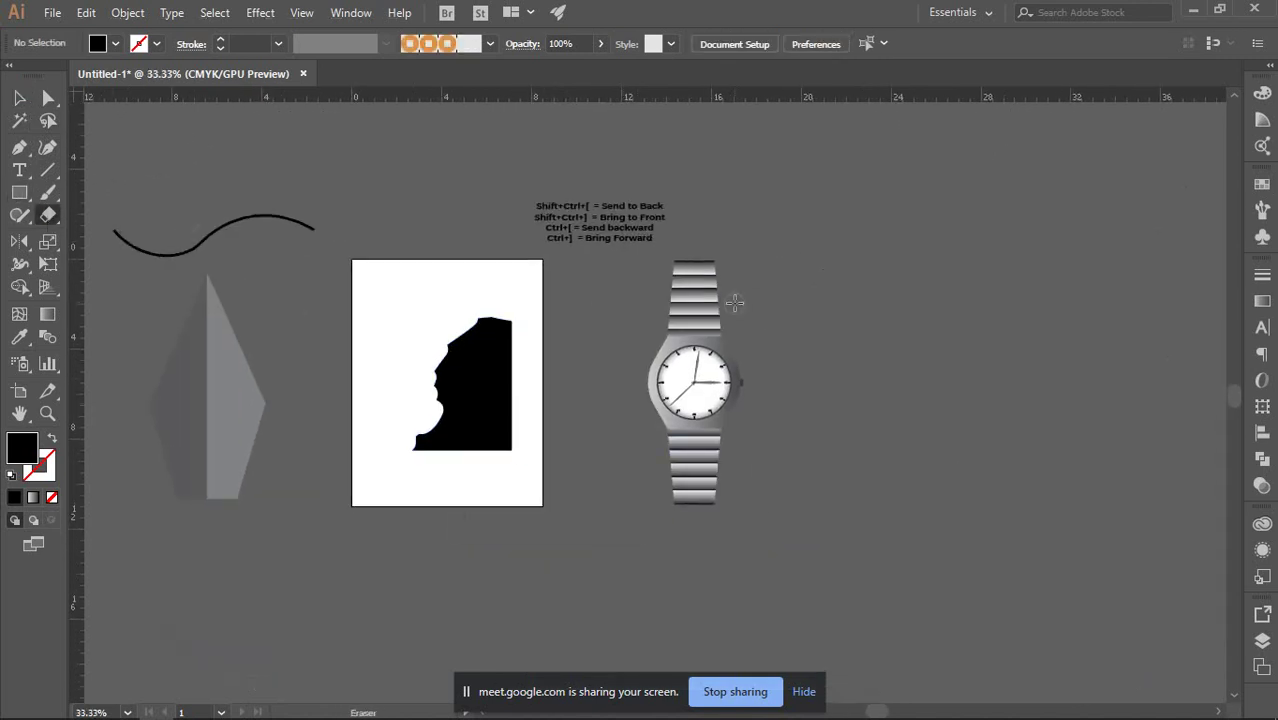
left_click_drag(690, 248, 696, 581)
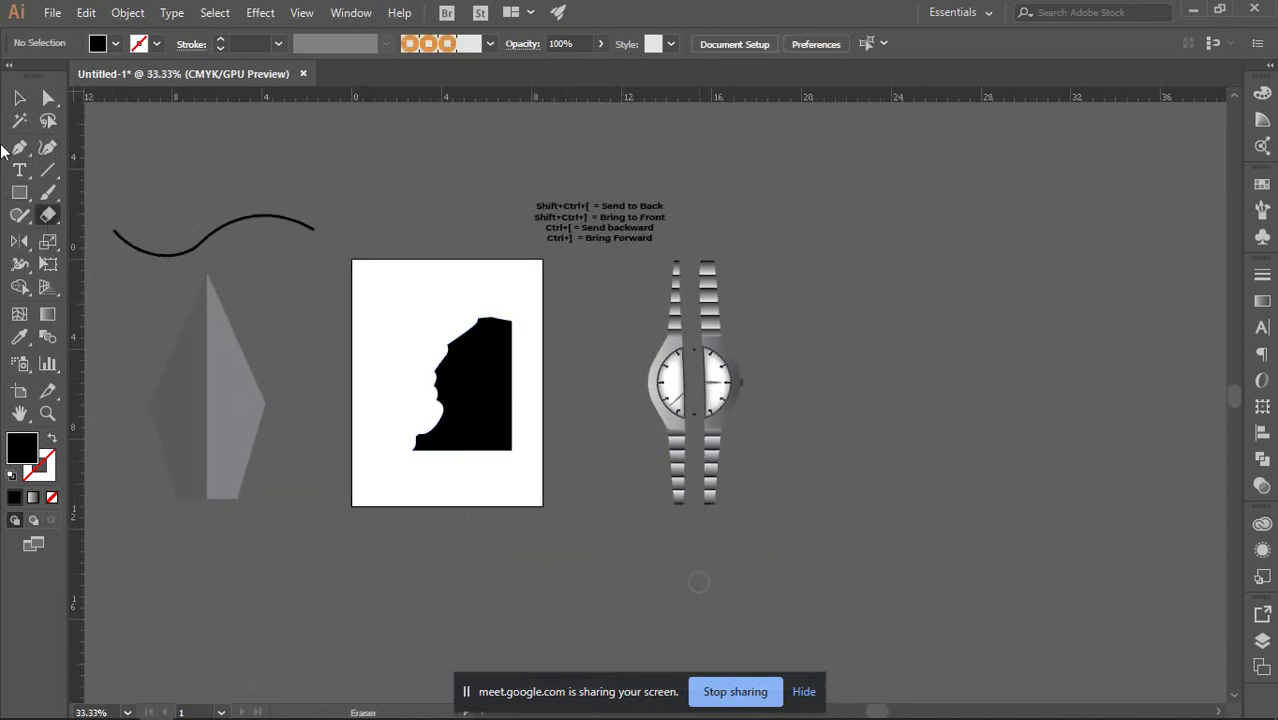
left_click(19, 99)
scroll(707, 385, "up", 4)
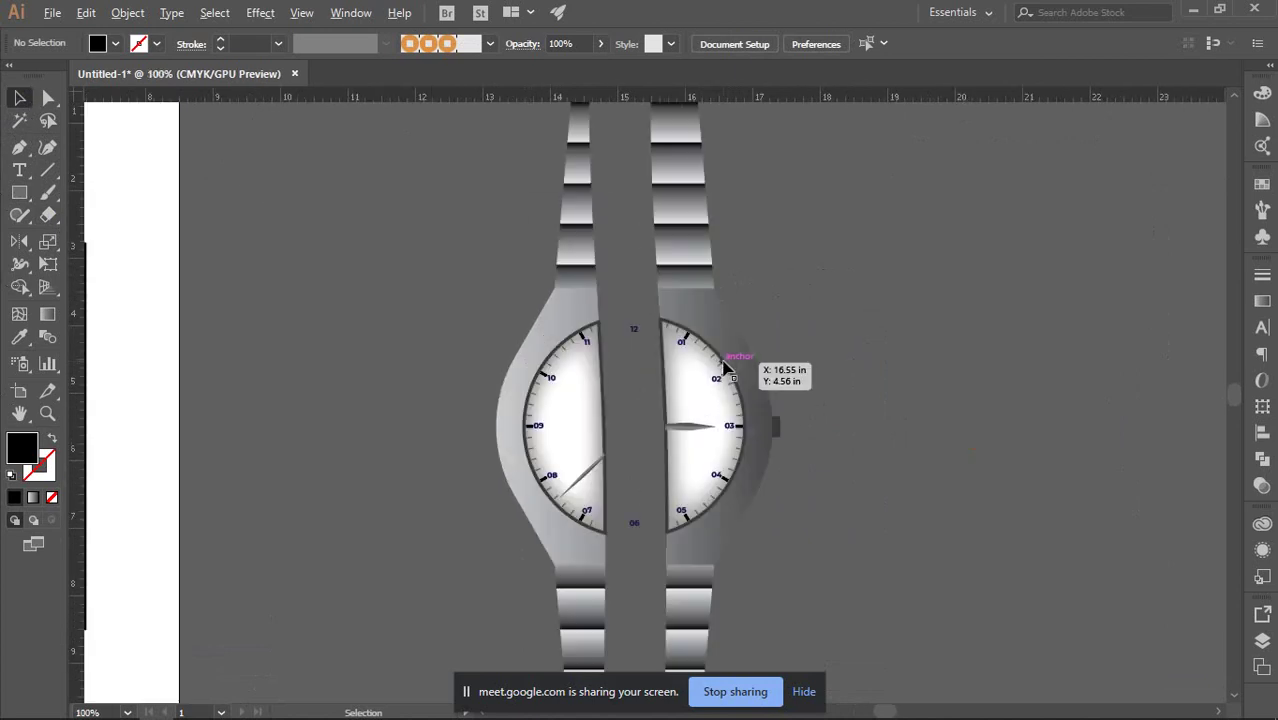
scroll(730, 372, "down", 4)
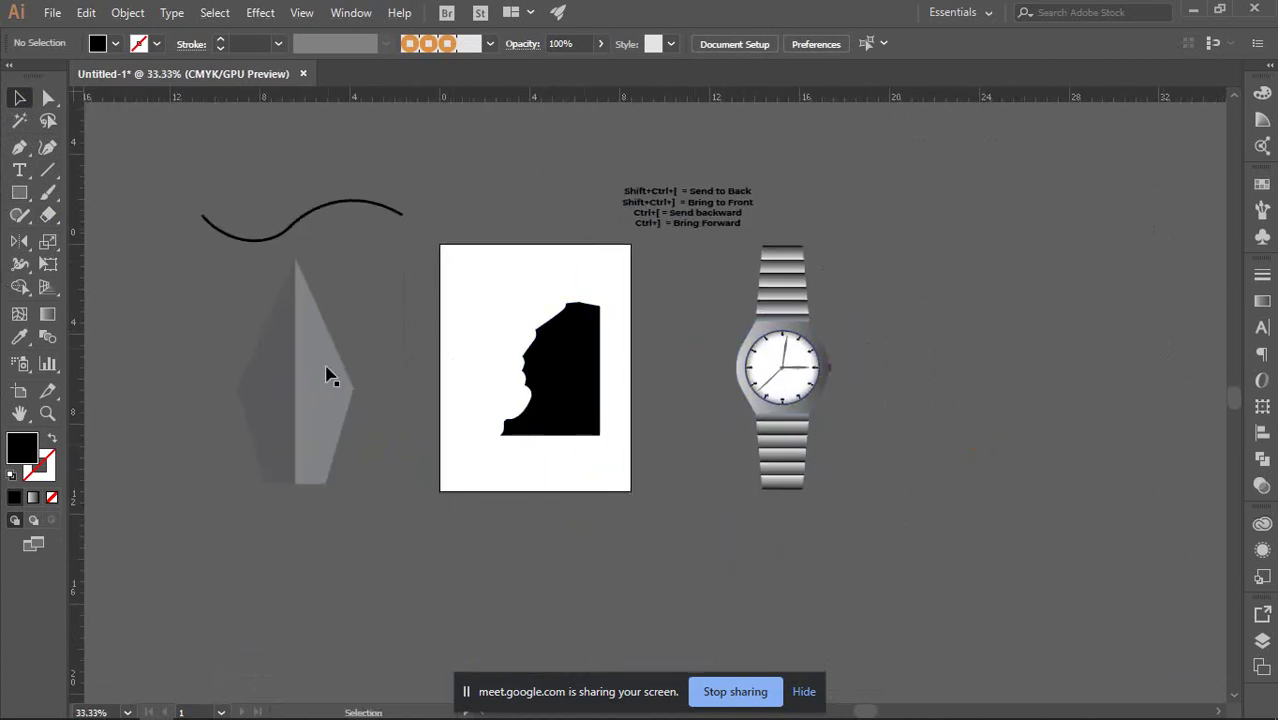
Select only the grey kite's lighter half, try erasing across the wristwatch and the black shape, and deselect.
left_click(310, 376)
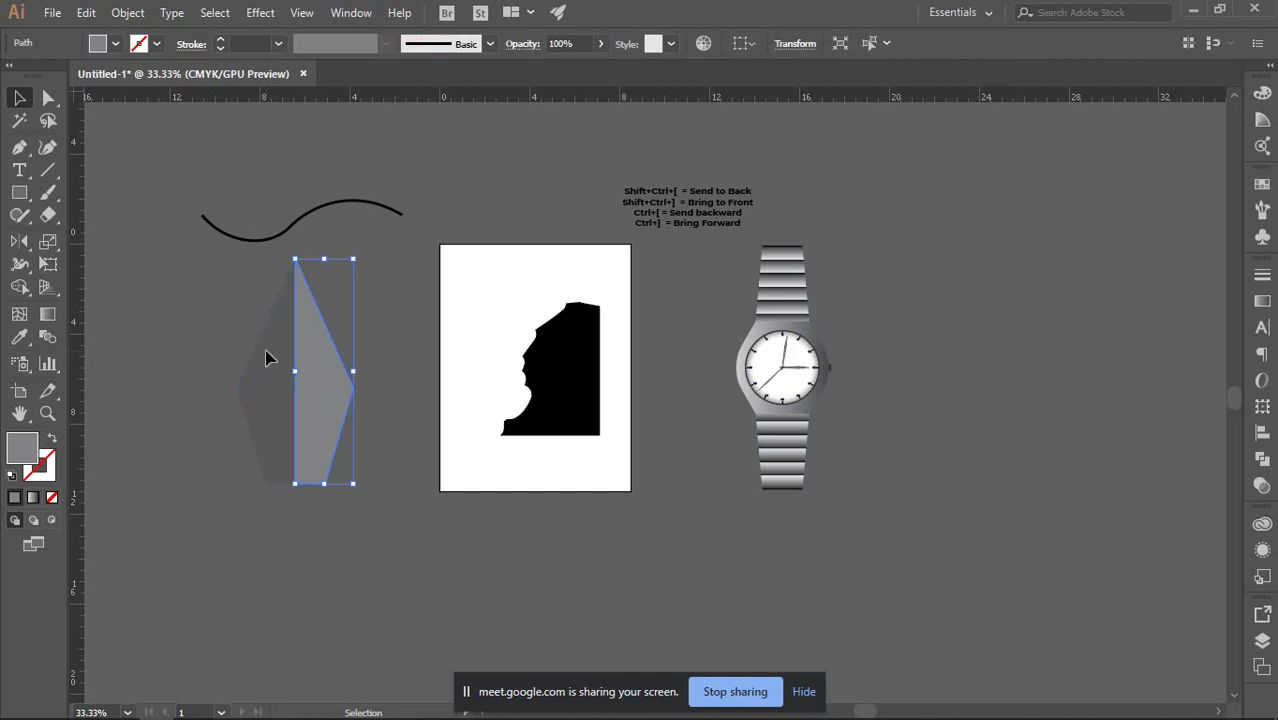
left_click(48, 214)
left_click_drag(778, 224, 778, 584)
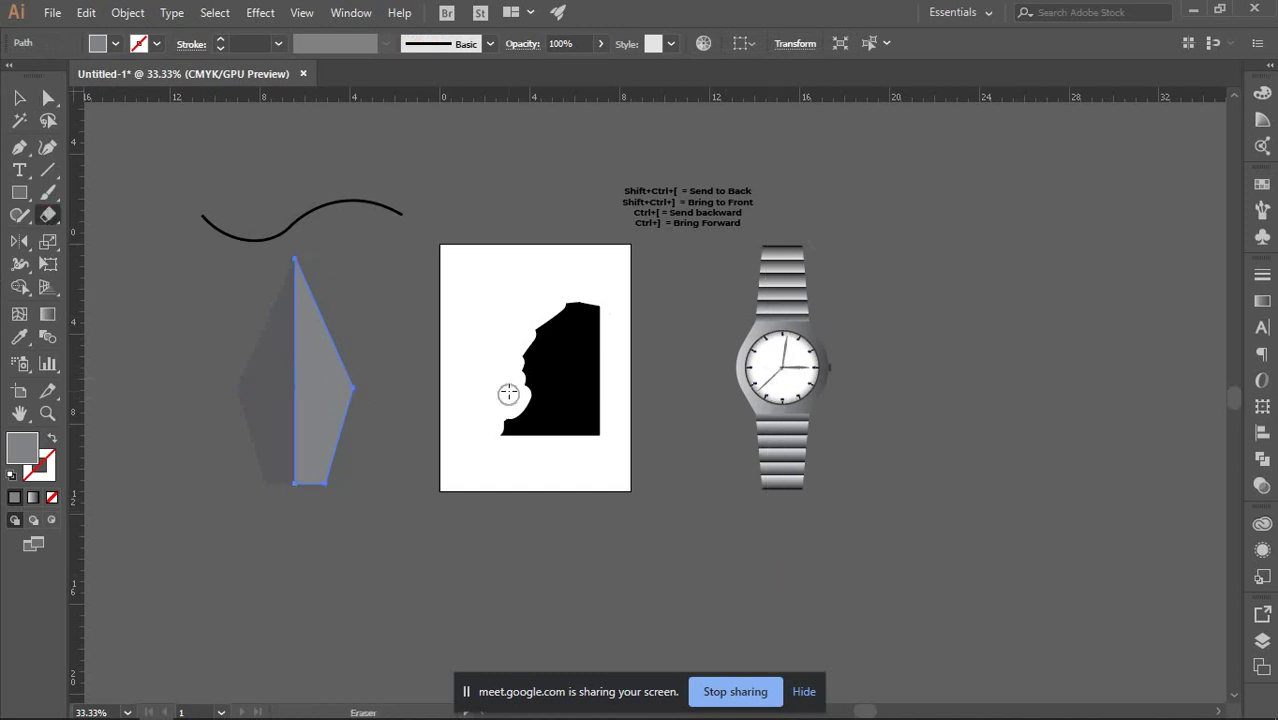
left_click_drag(508, 394, 630, 515)
scroll(305, 354, "up", 1)
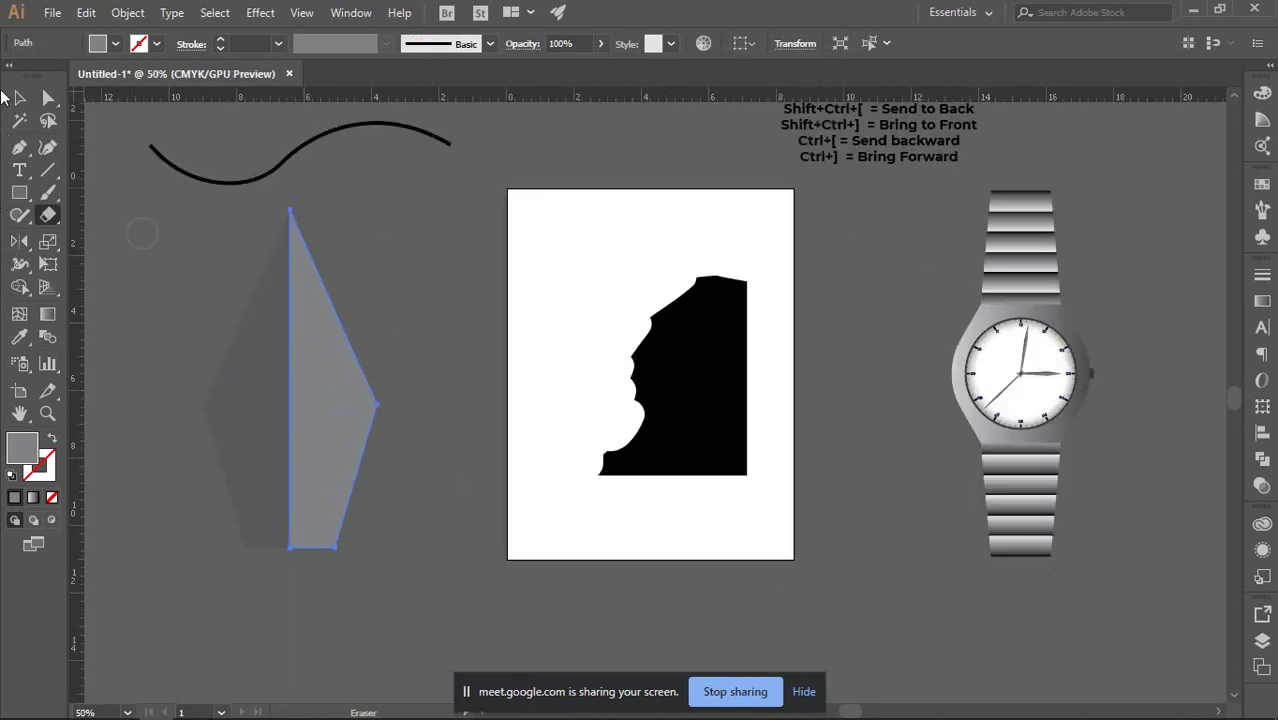
left_click(19, 97)
left_click(422, 300)
Tear off the Scale, Shear and Reshape tool group as a floating panel and place it just above the curved line's left end.
scroll(422, 300, "down", 2)
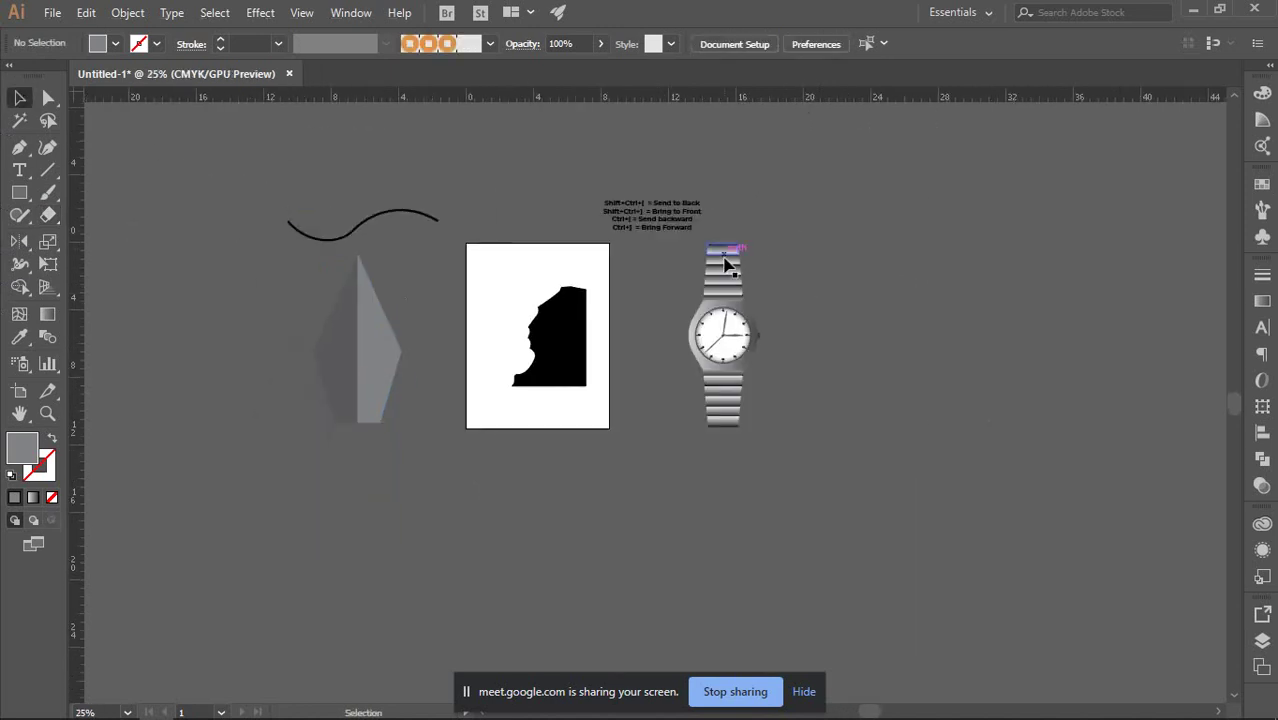
scroll(579, 371, "down", 1)
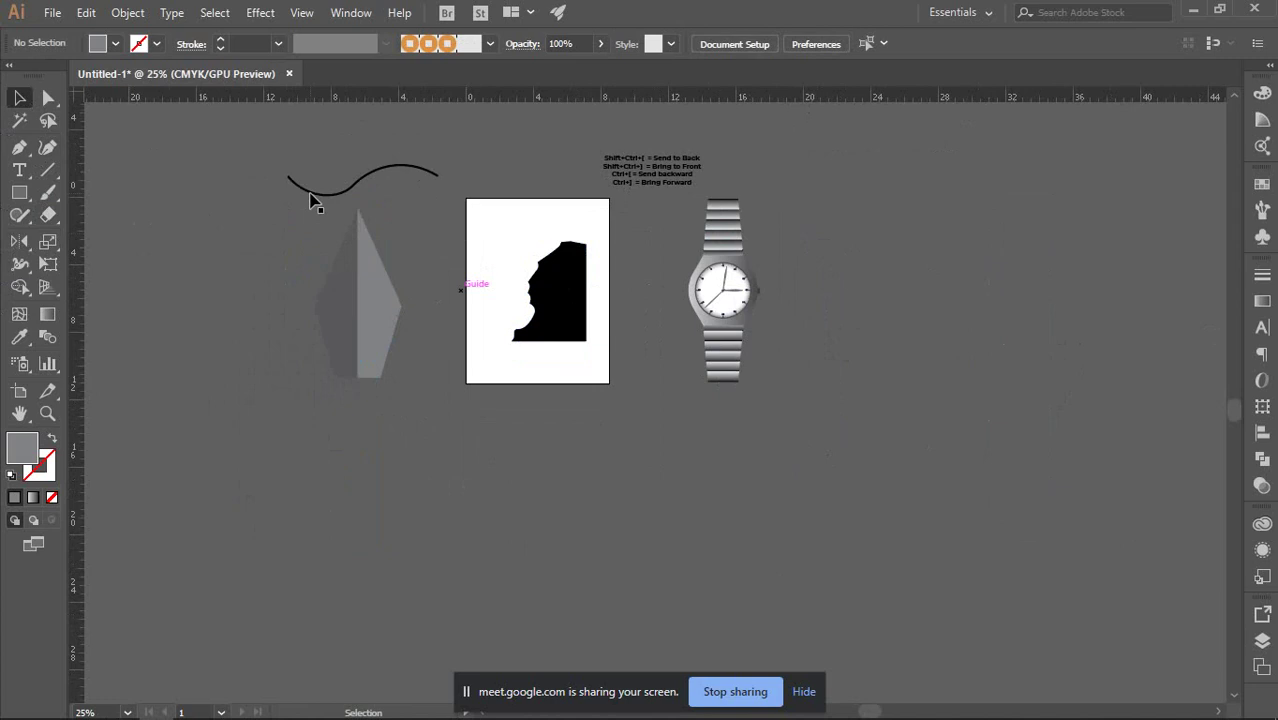
scroll(313, 205, "up", 1)
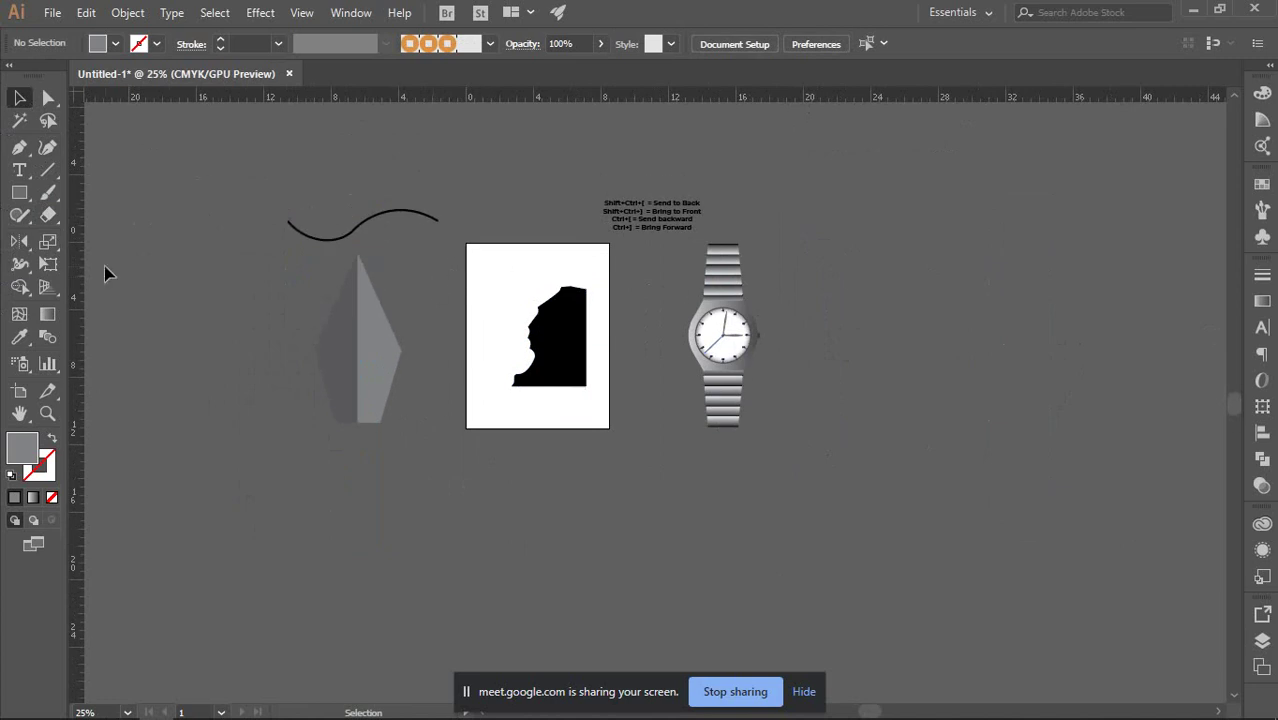
left_click_drag(19, 241, 111, 277)
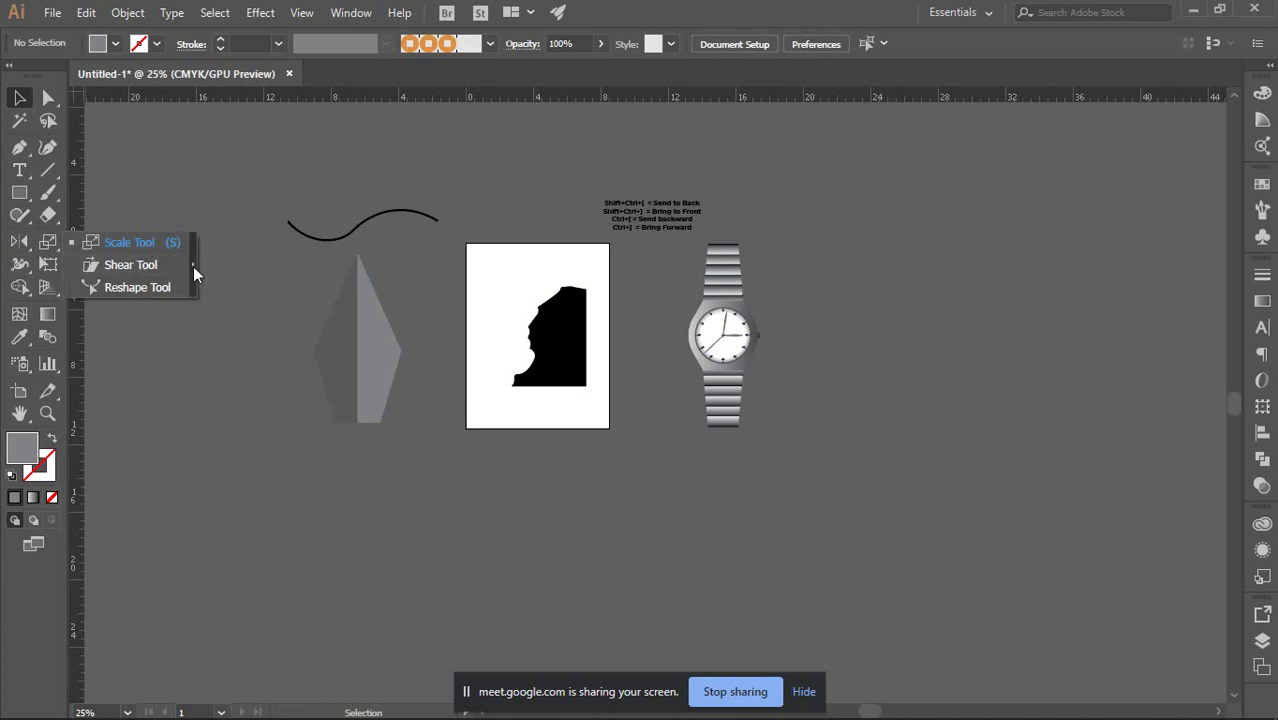
mouse_move(193, 266)
left_mouse_down()
mouse_move(109, 242)
mouse_move(194, 270)
left_mouse_up()
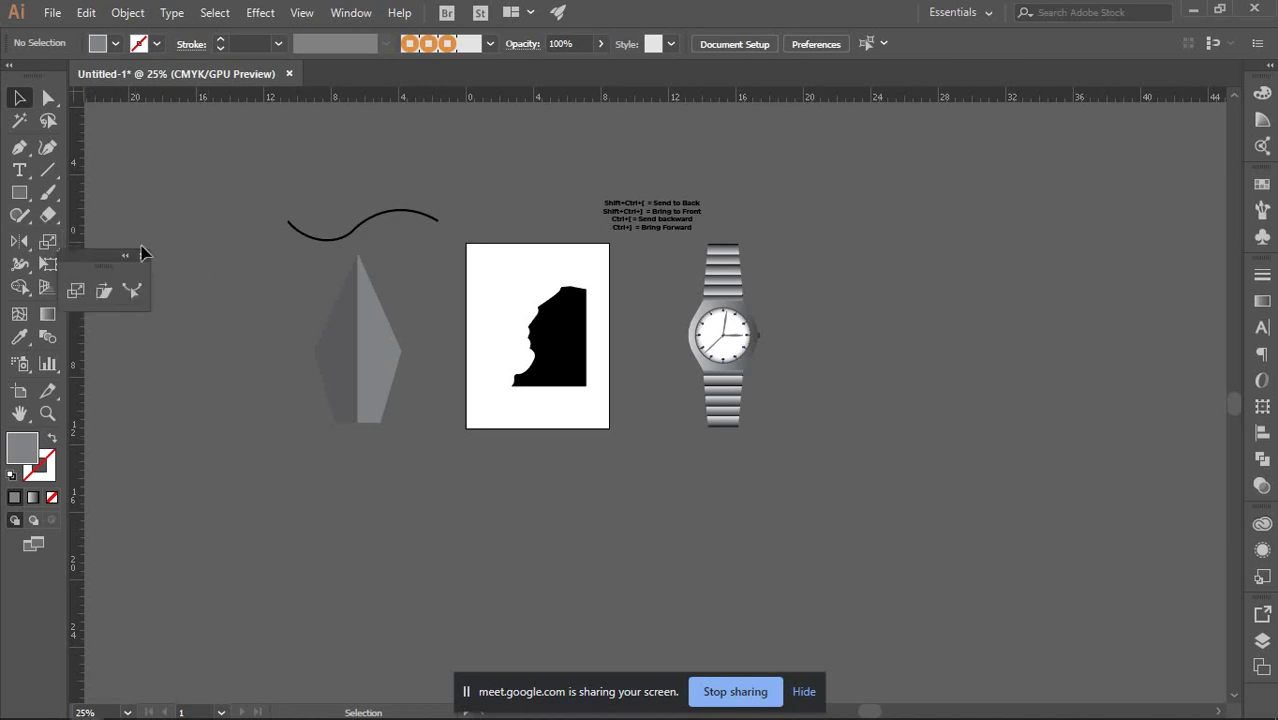
left_click_drag(103, 256, 206, 174)
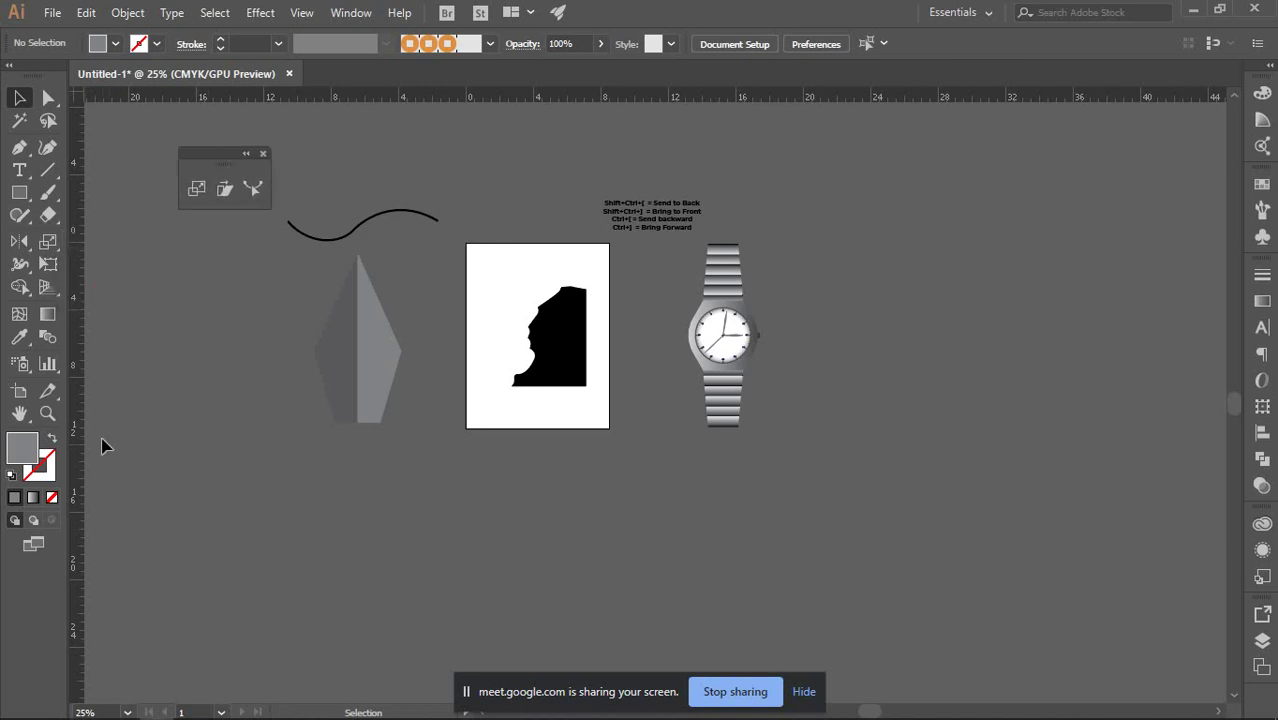
left_click(196, 189)
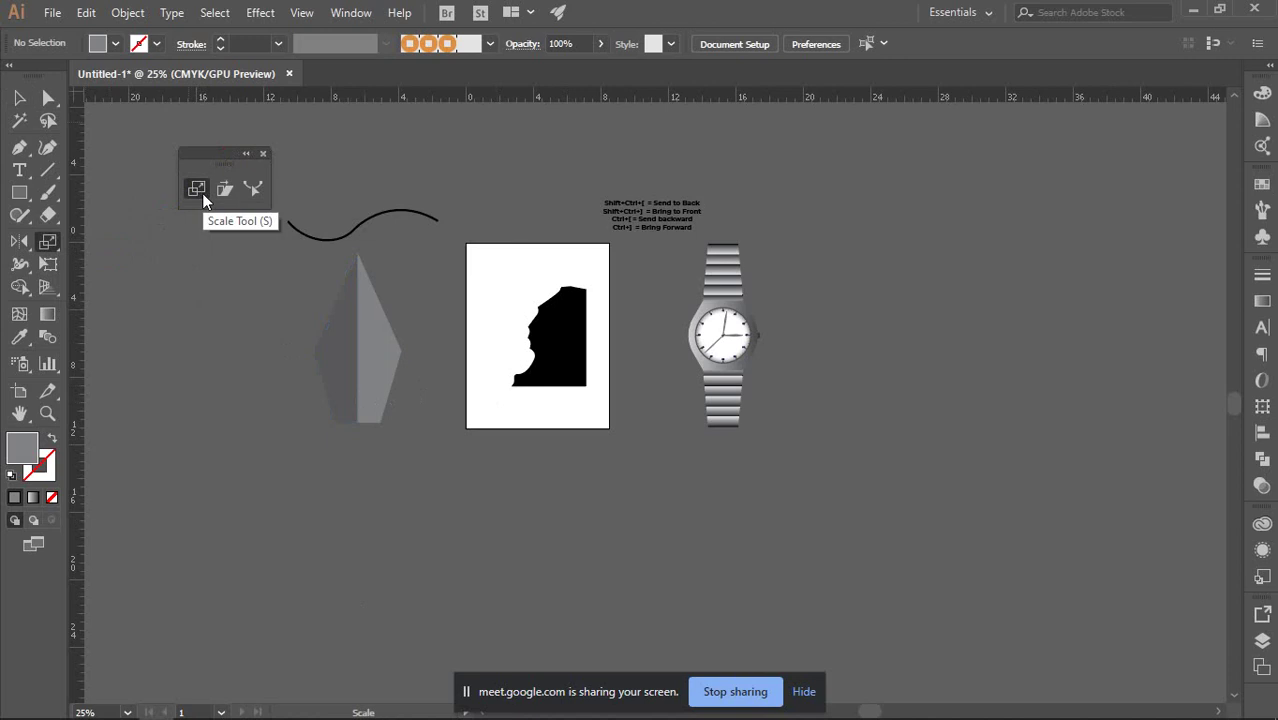
left_click(18, 96)
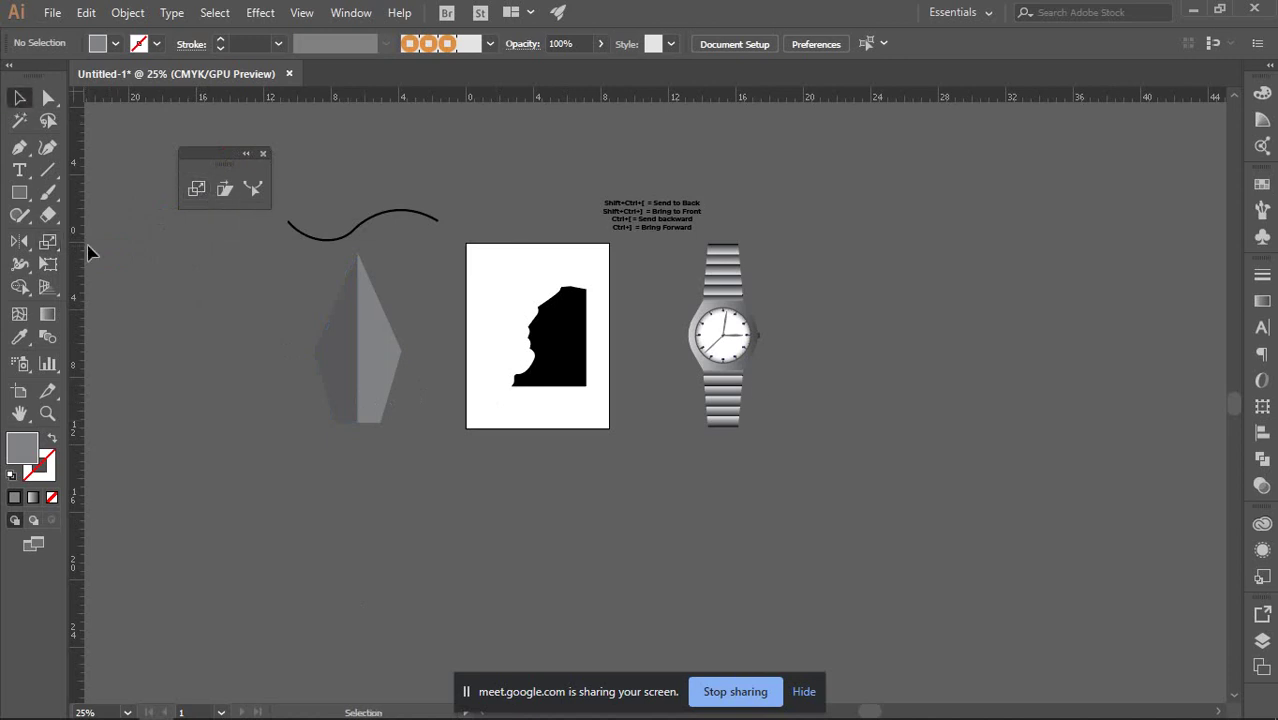
Delete the partly erased black shape from the artboard.
left_click(19, 192)
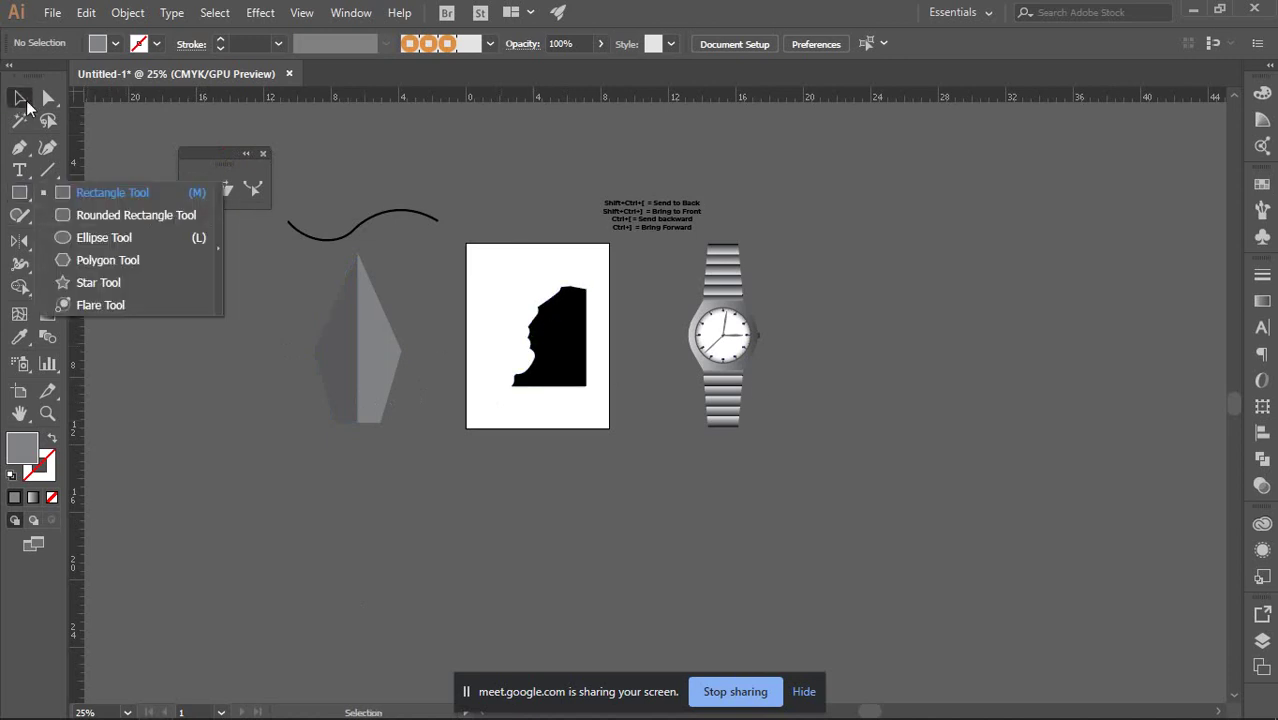
left_click(22, 98)
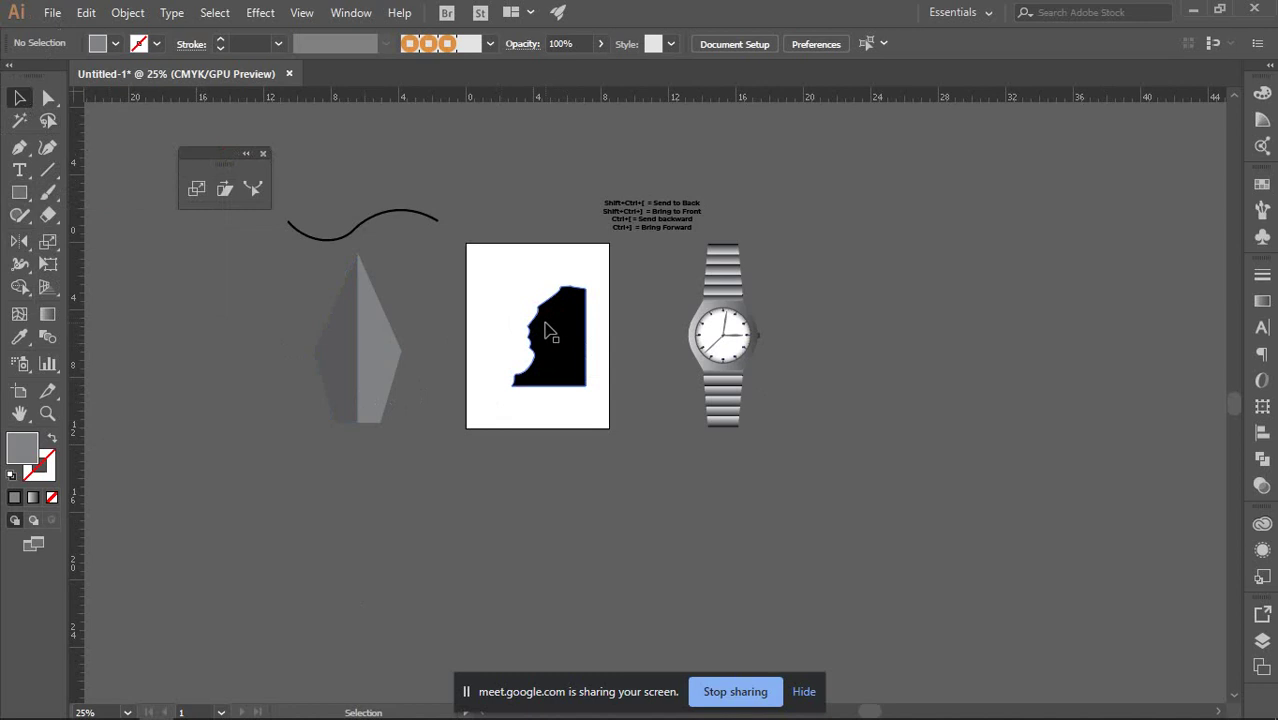
key("m")
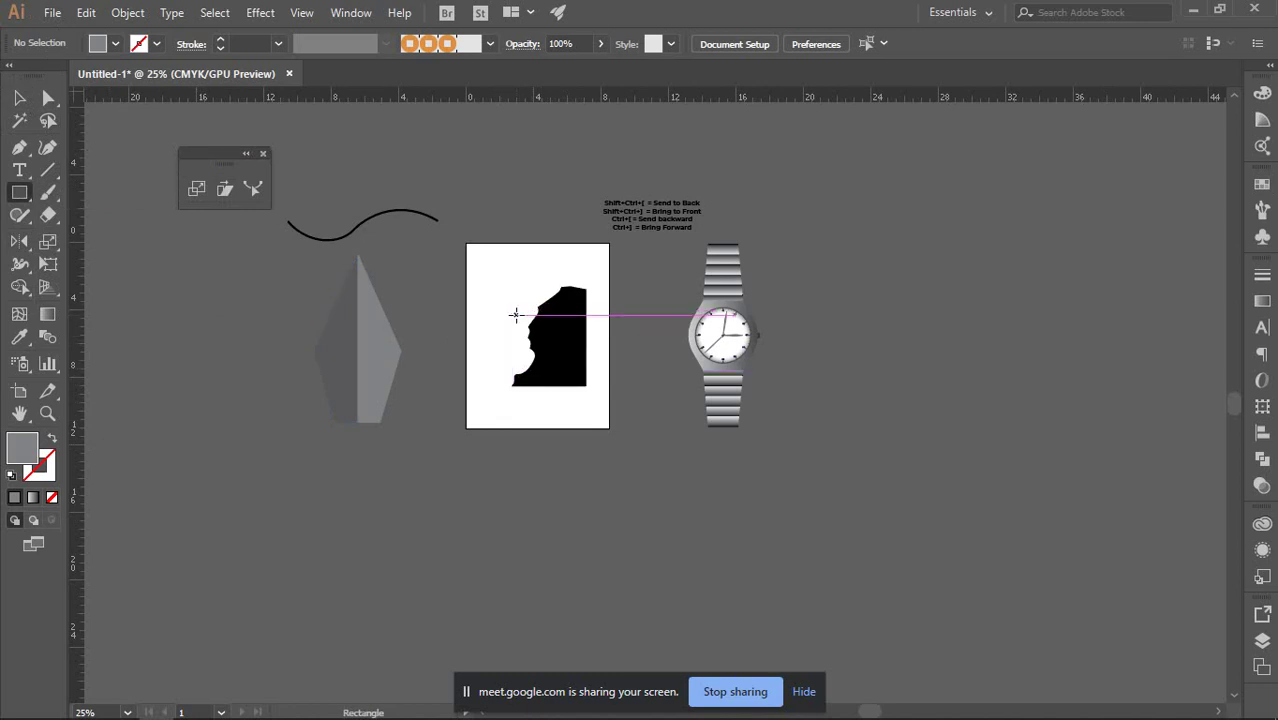
key("v")
left_click(551, 333)
key("Delete")
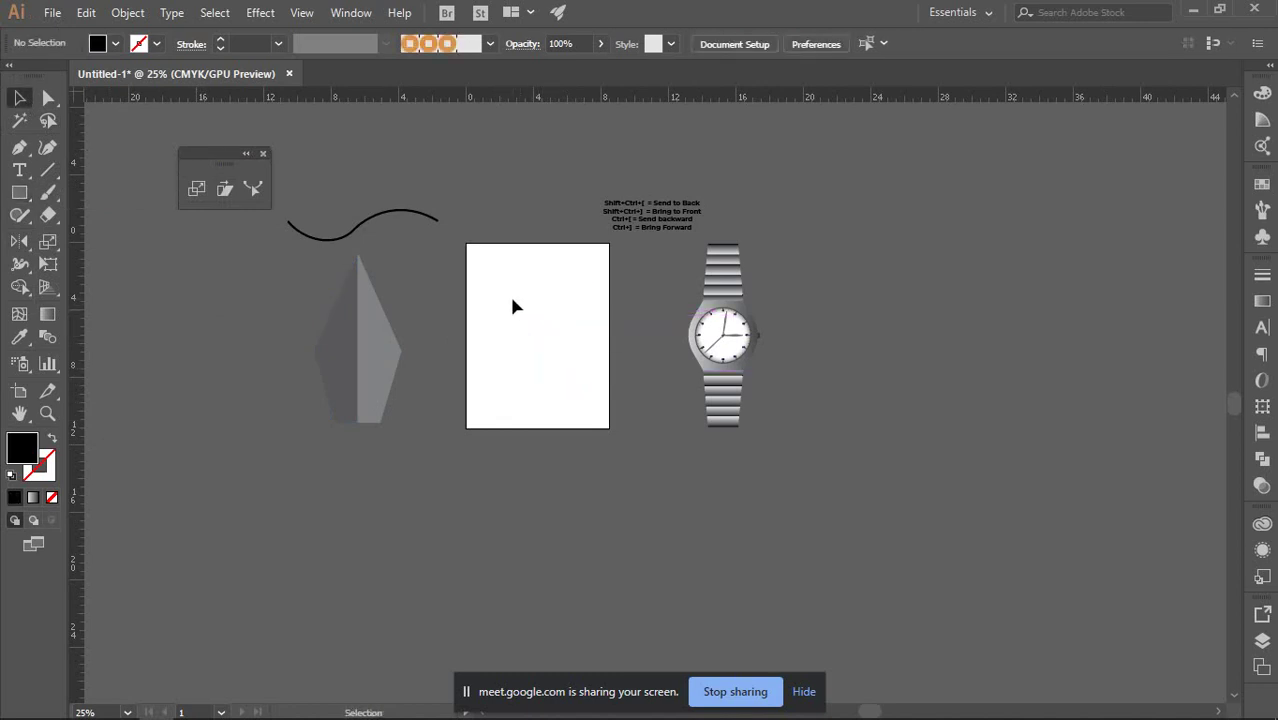
Draw a black rectangle about 4.6 in wide and 3.5 in high in the upper half of the artboard.
key("m")
left_click_drag(498, 285, 577, 343)
left_click(20, 100)
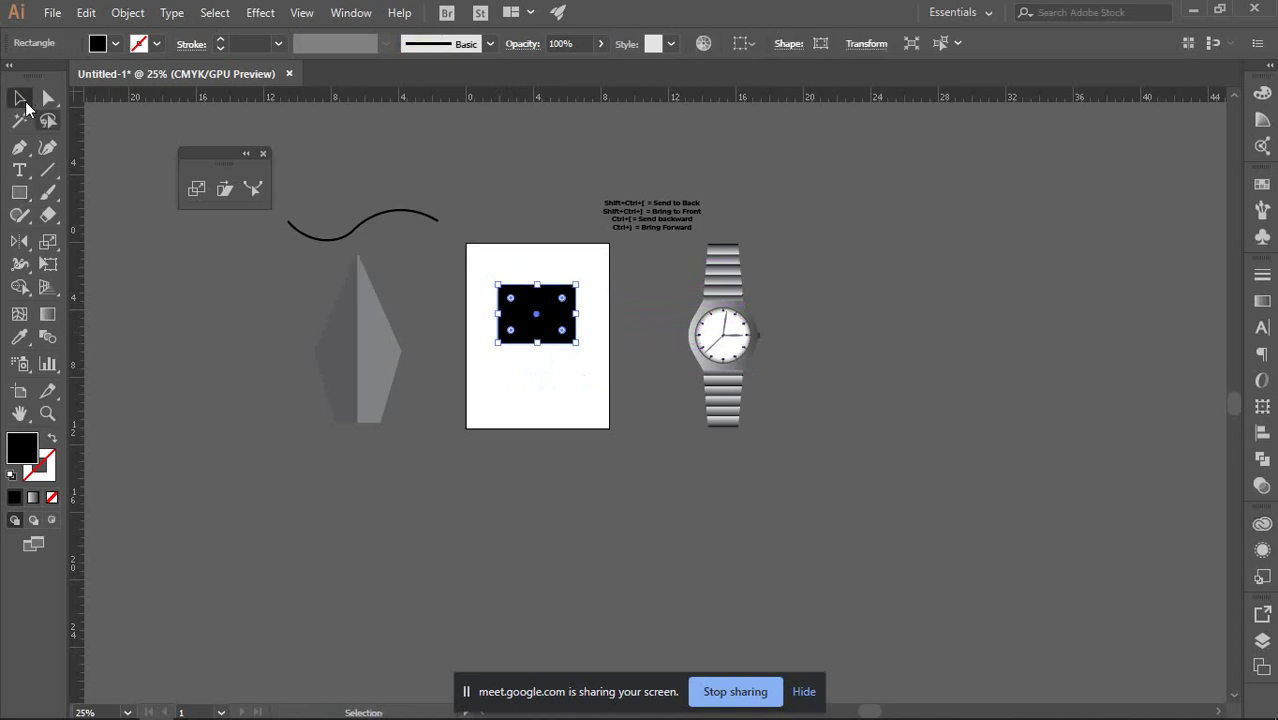
key("ctrl+equal")
key("ctrl+equal")
scroll(473, 428, "left", 1)
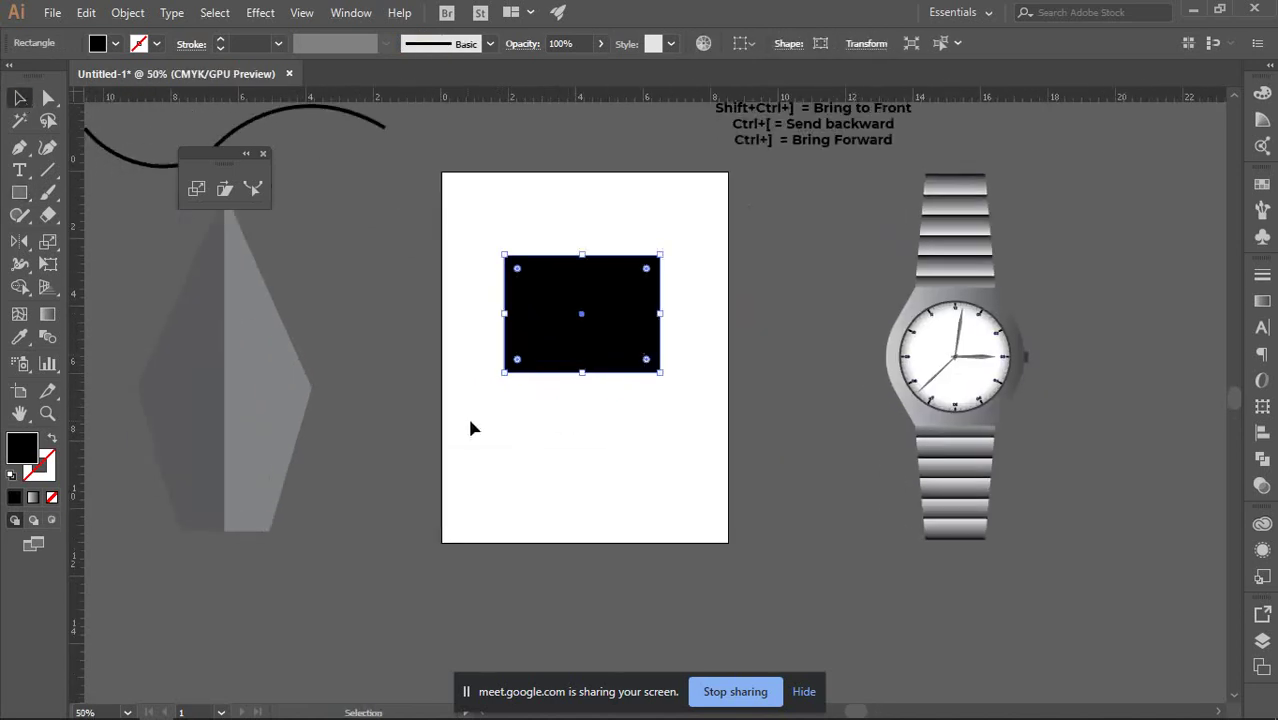
Apply the default white fill and 1 pt black stroke to the rectangle and deselect it.
key("d")
left_click(604, 410)
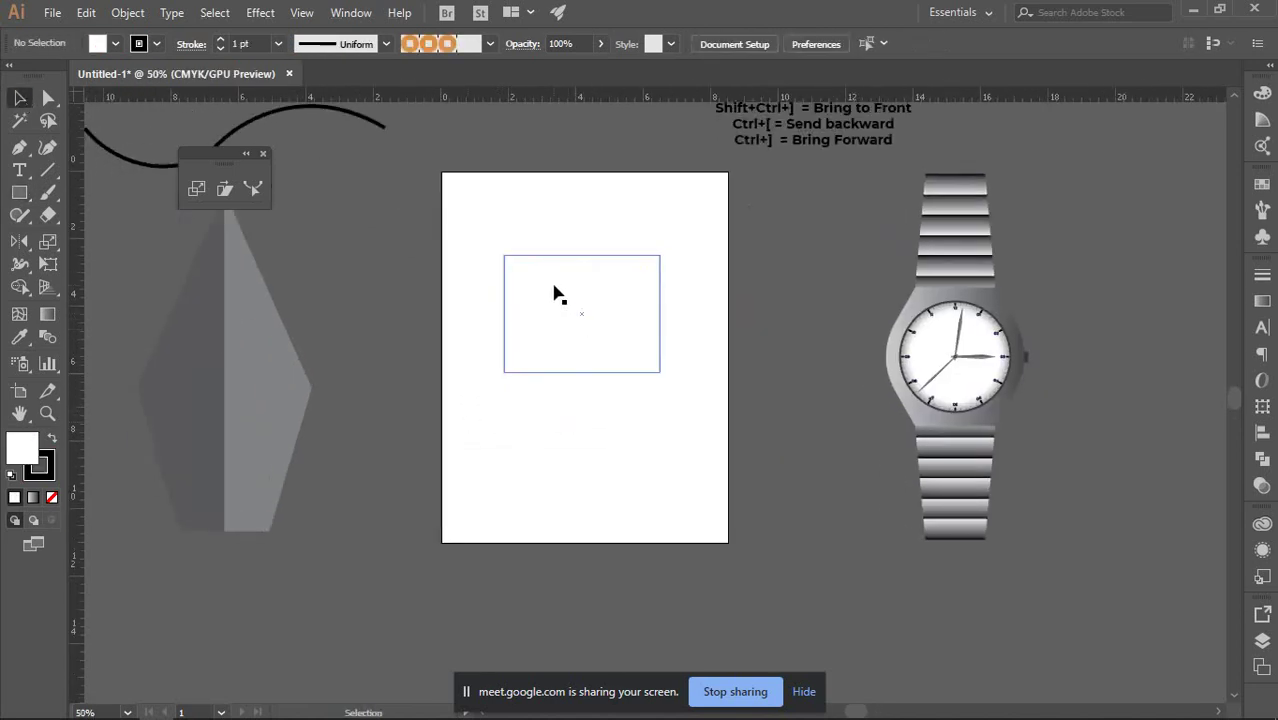
scroll(557, 268, "up", 2)
Fill the rectangle with light blue by setting cyan to 34%, and deselect it.
left_click(503, 322)
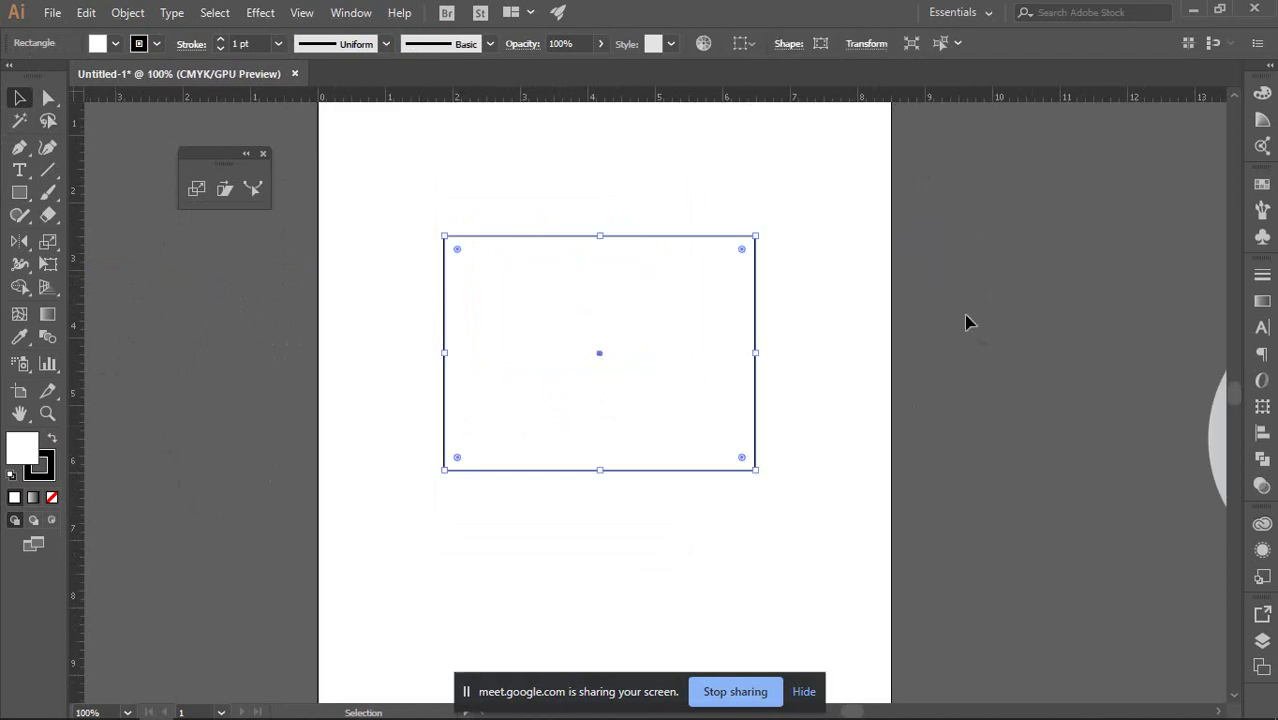
left_click(1262, 92)
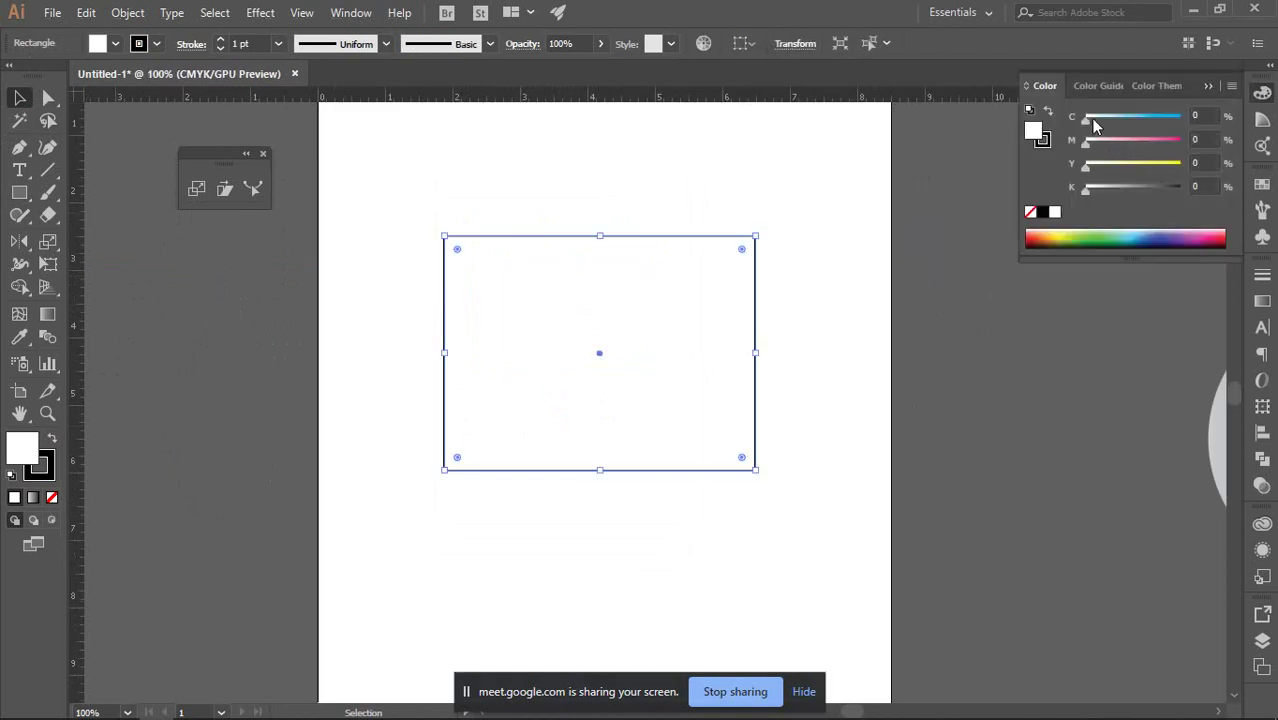
left_click_drag(1093, 118, 1118, 118)
left_click(842, 227)
left_click_drag(803, 268, 791, 280)
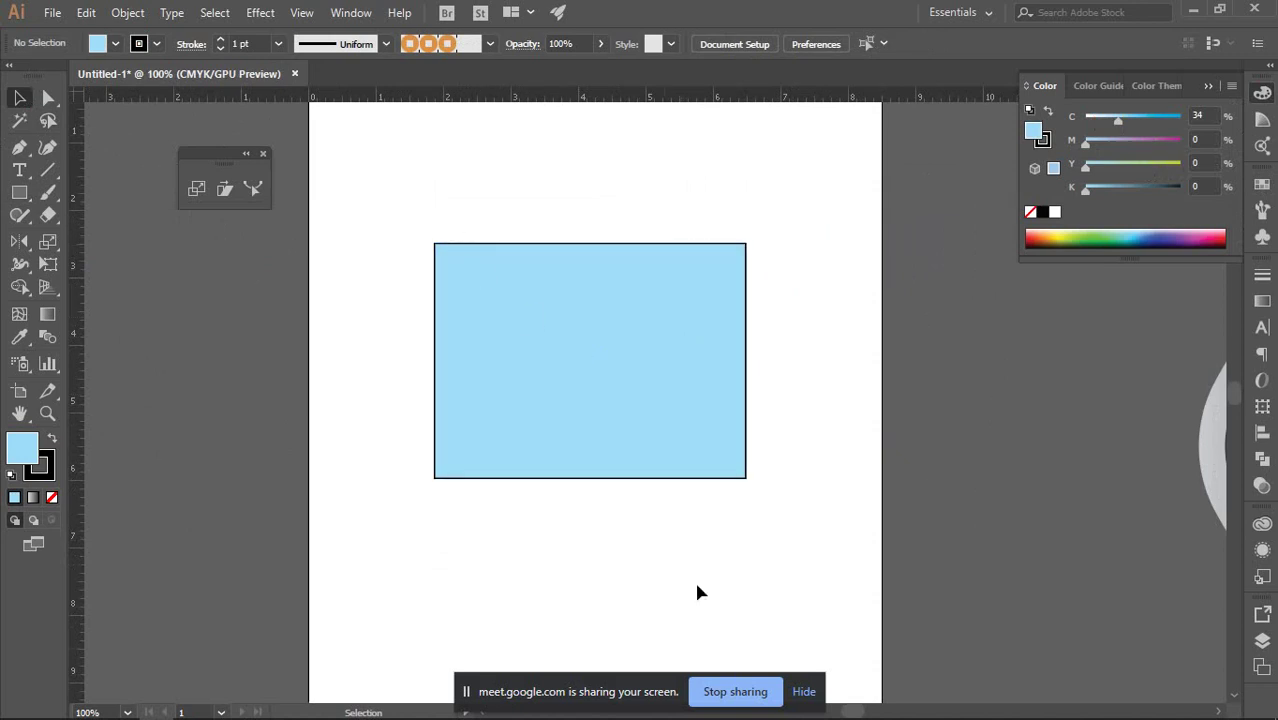
Enlarge the light blue rectangle from its centre with the Scale tool to about 5.5 in wide and 4.6 in high, and deselect it.
left_click(541, 374)
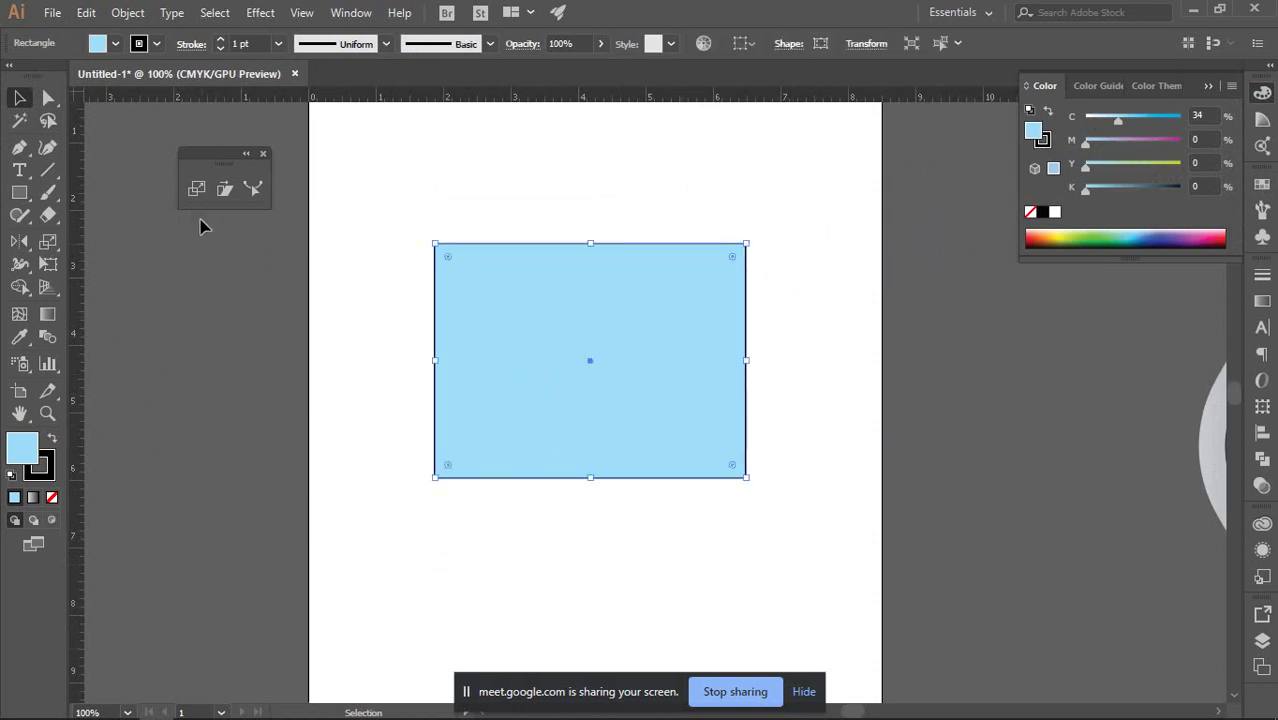
left_click(195, 190)
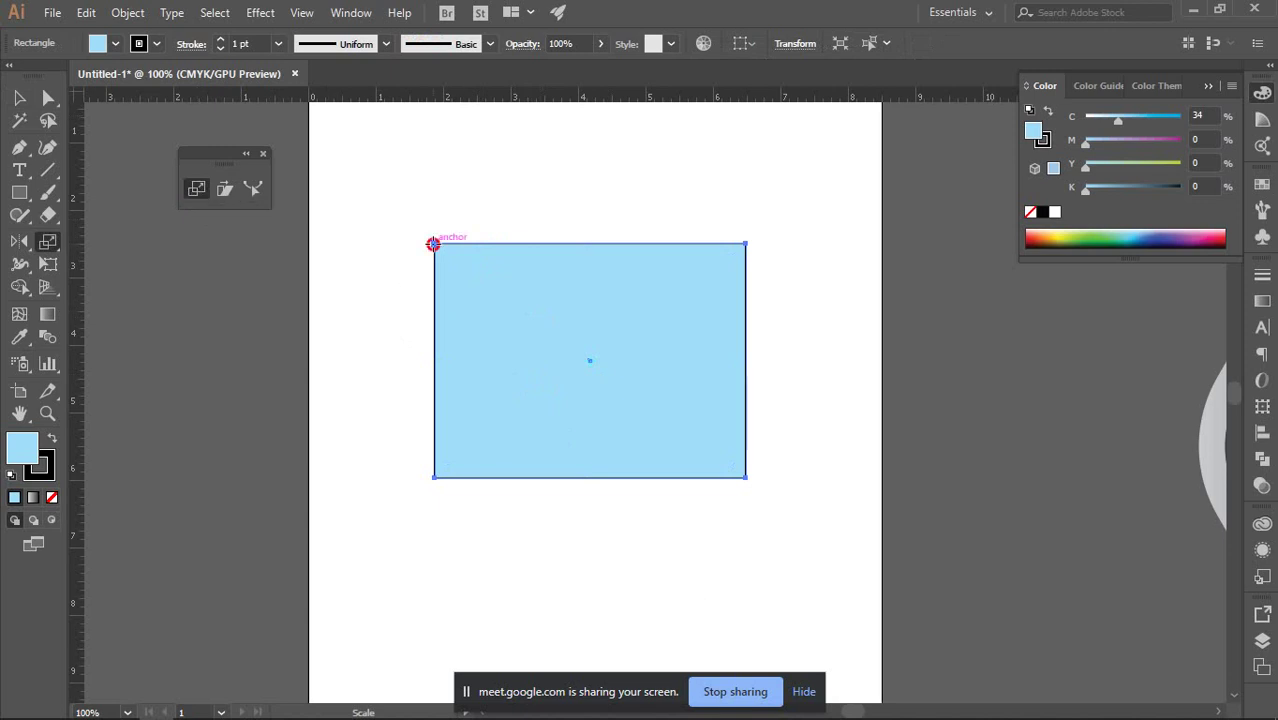
left_click_drag(433, 244, 408, 205)
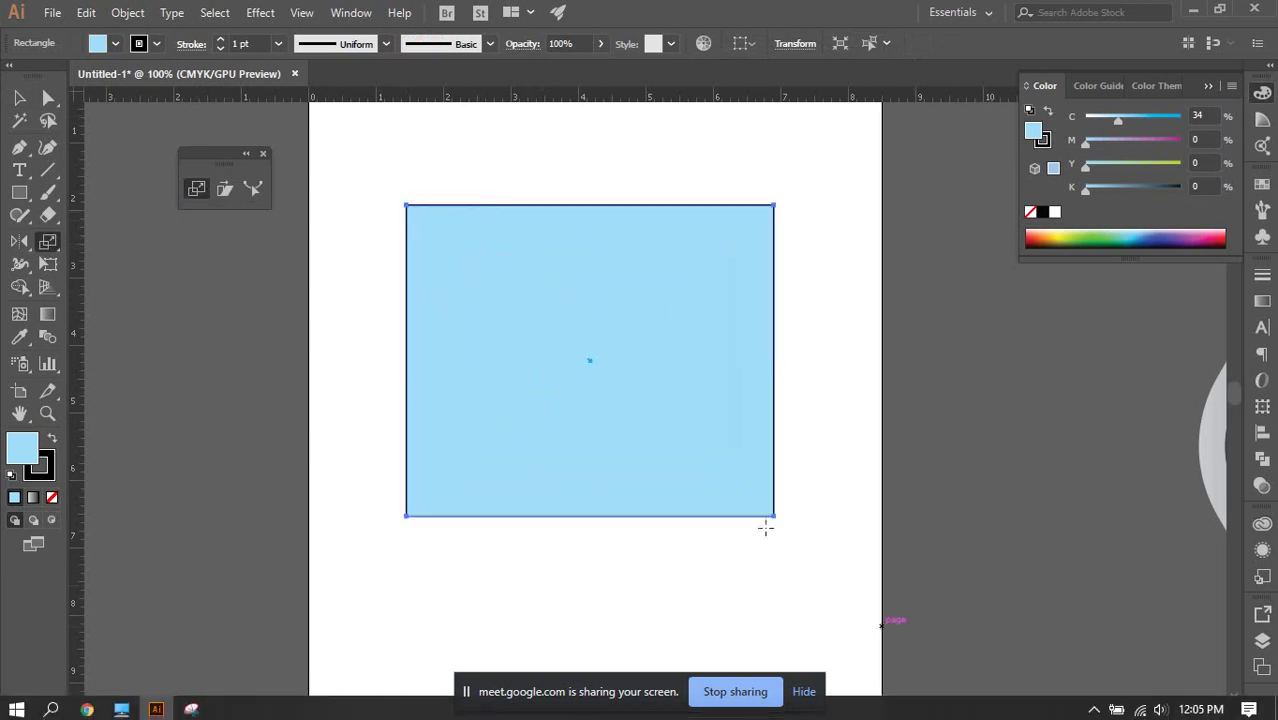
left_click(20, 98)
left_click(451, 193)
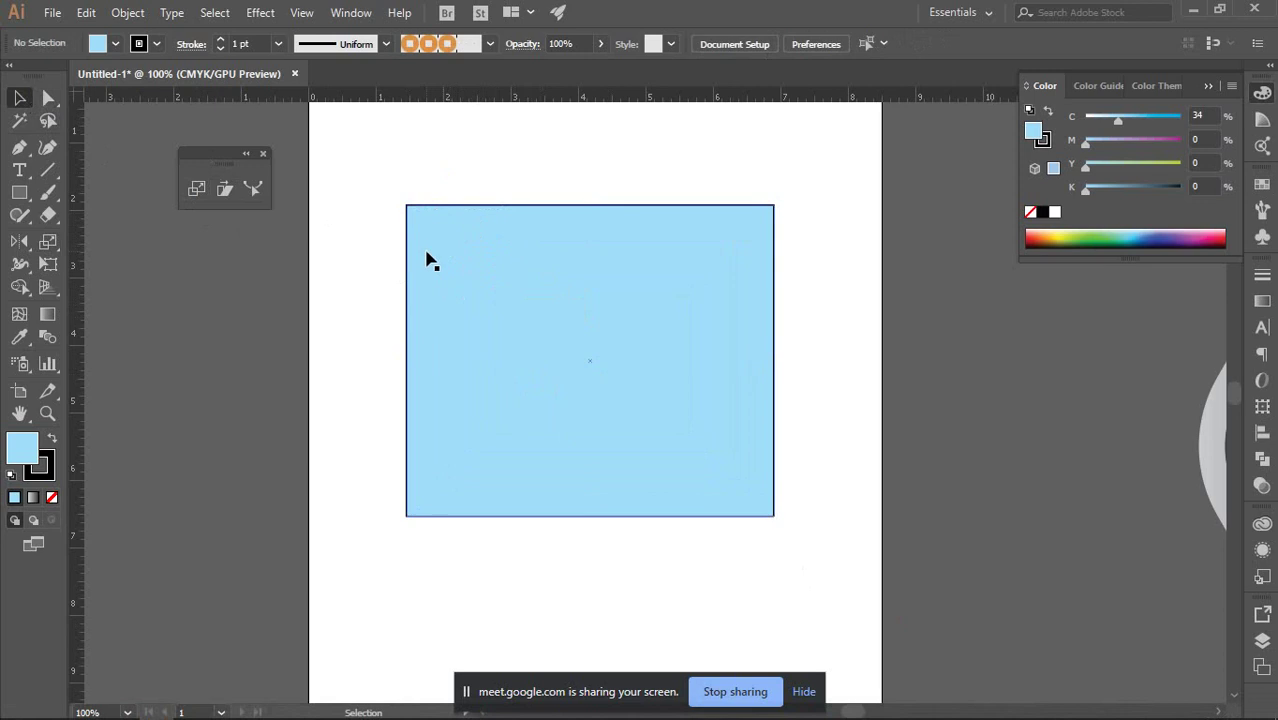
Try resizing the light blue rectangle from its upper-left corner with the Selection tool, undoing each change.
left_click(414, 225)
left_click_drag(408, 205, 458, 249)
key("ctrl+z")
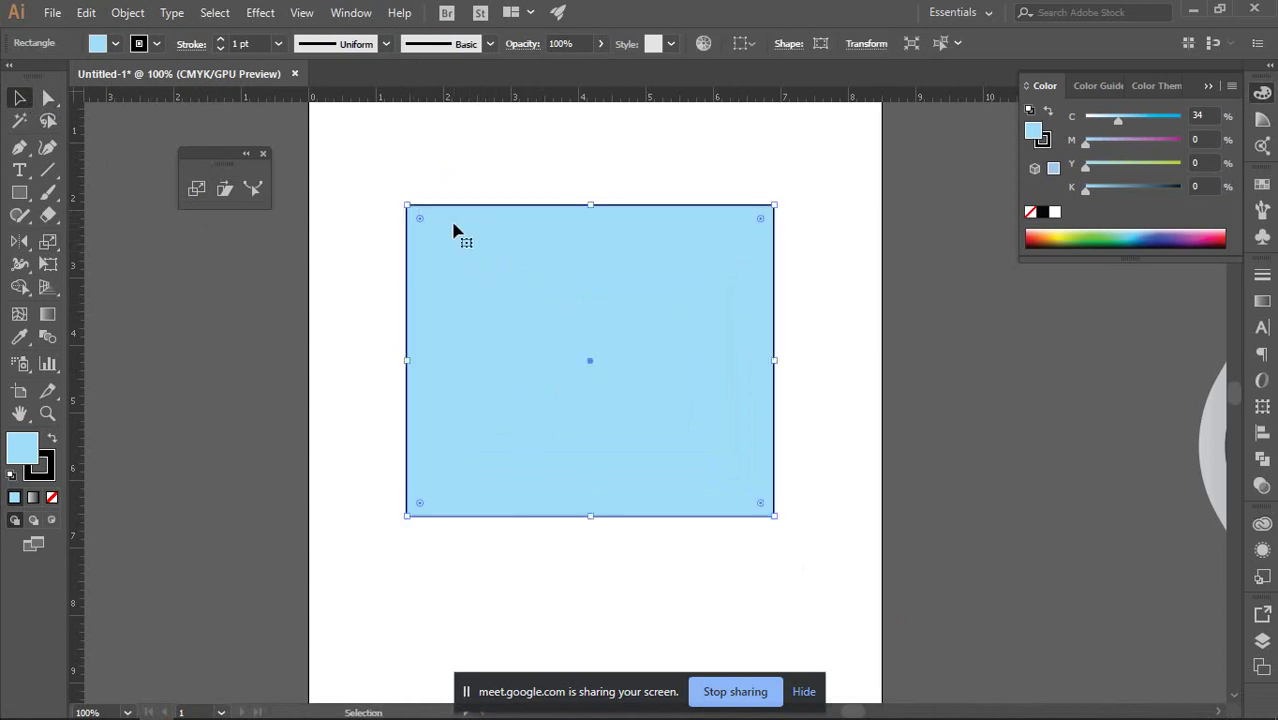
left_click_drag(407, 205, 407, 329)
key("ctrl+z")
key("ctrl+z")
left_click_drag(409, 207, 516, 297)
key("ctrl+z")
Enlarge the light blue rectangle from its centre with the Scale tool to about 5.9 in wide and 5.2 in high.
left_click(195, 189)
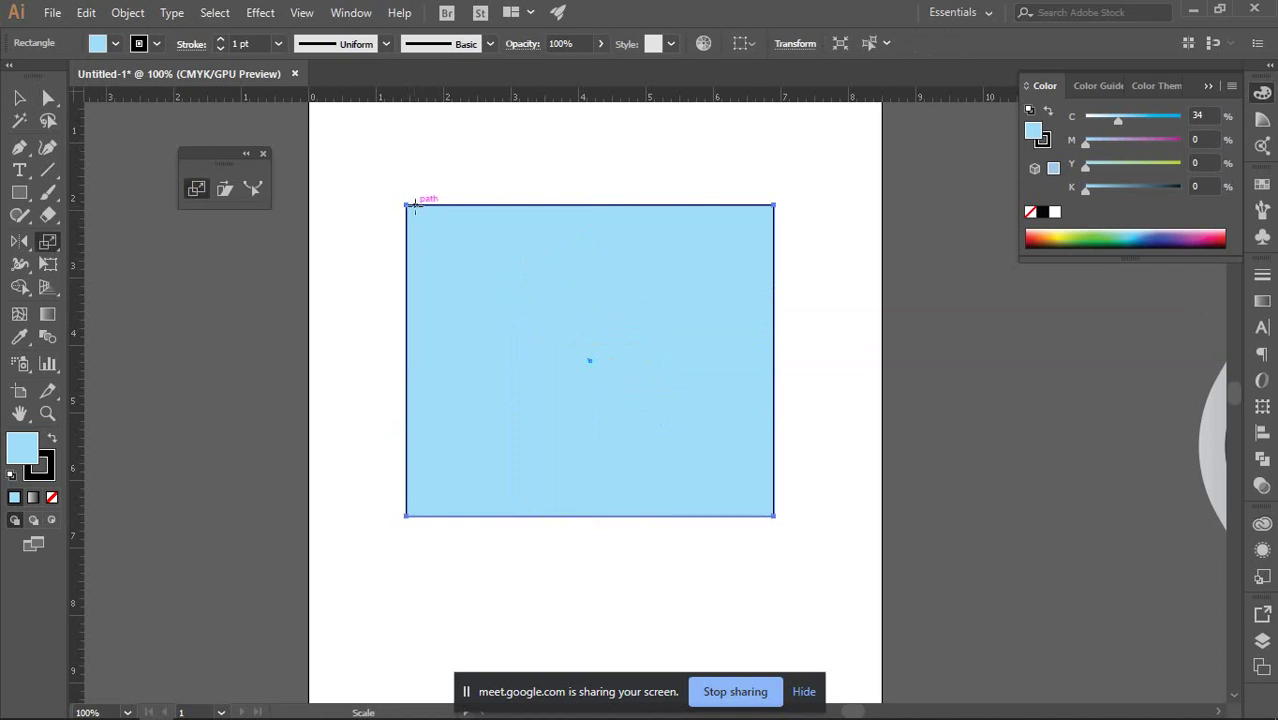
left_click_drag(409, 206, 391, 184)
Try shrinking the rectangle towards its centre from its lower-left corner and left edge with the Scale tool, undoing each change.
left_click_drag(392, 536, 535, 396)
key("ctrl+z")
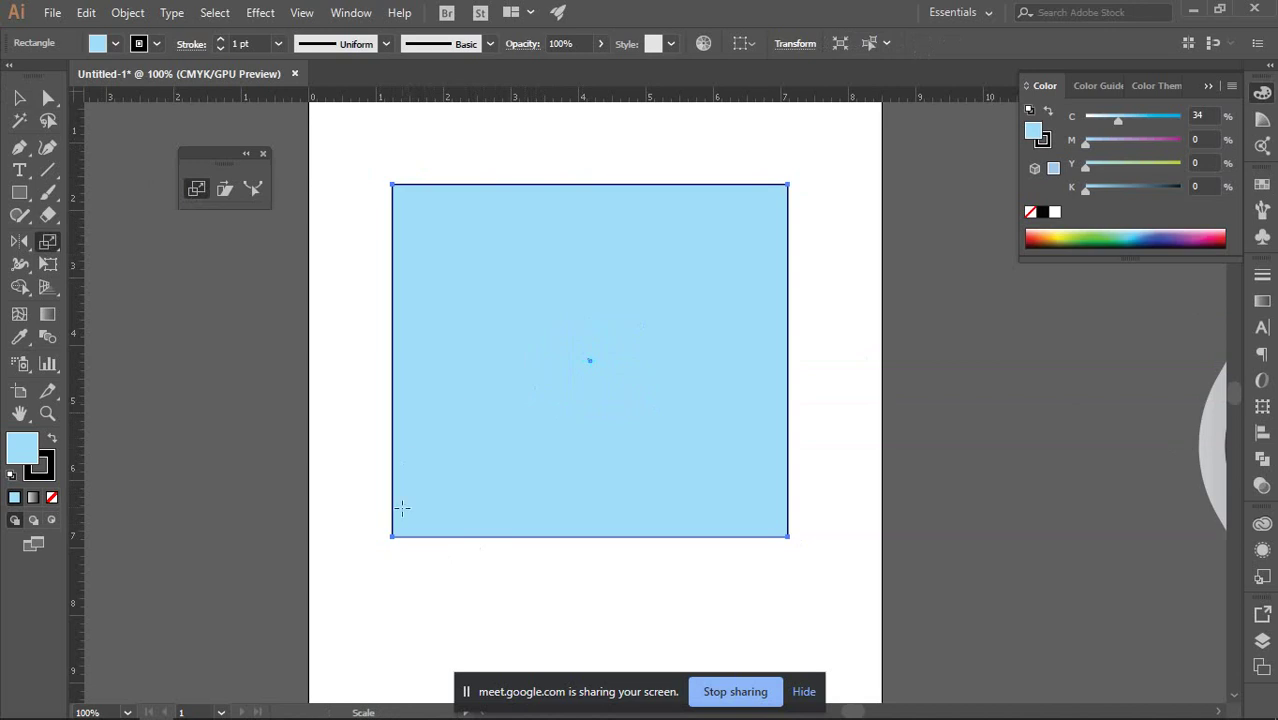
left_click_drag(391, 536, 375, 400)
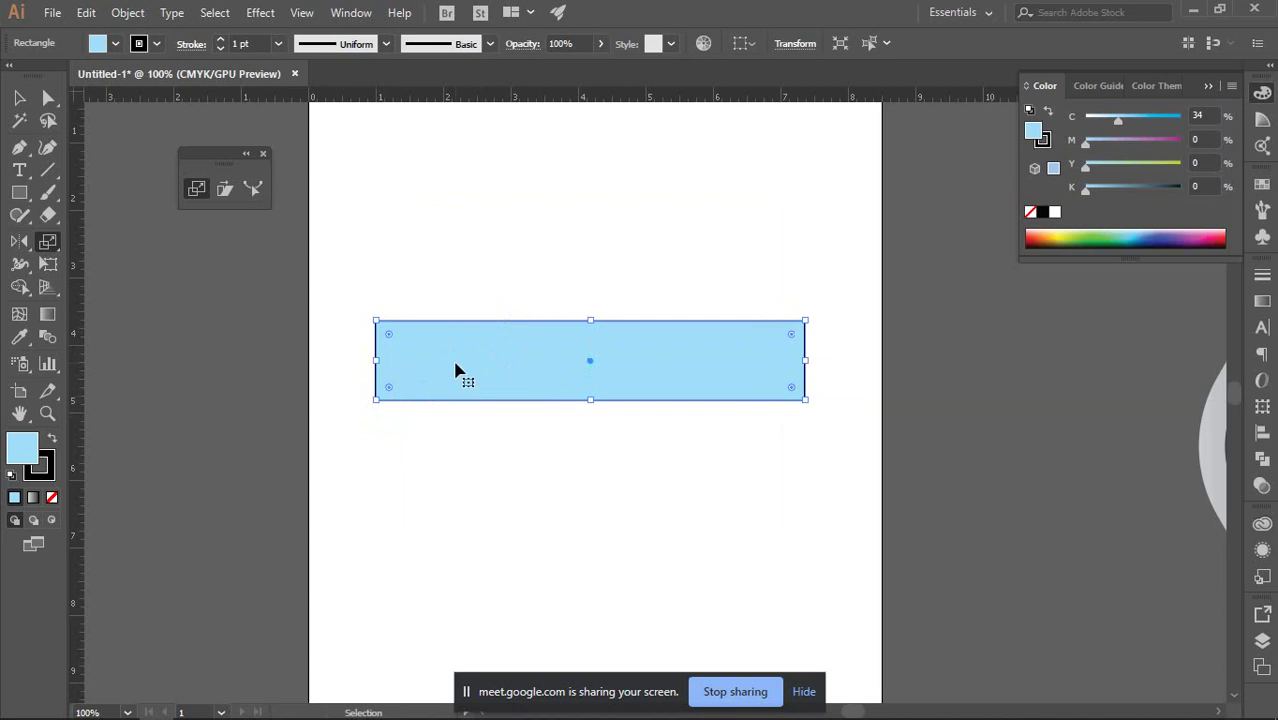
key("ctrl+z")
left_click_drag(391, 346, 551, 336)
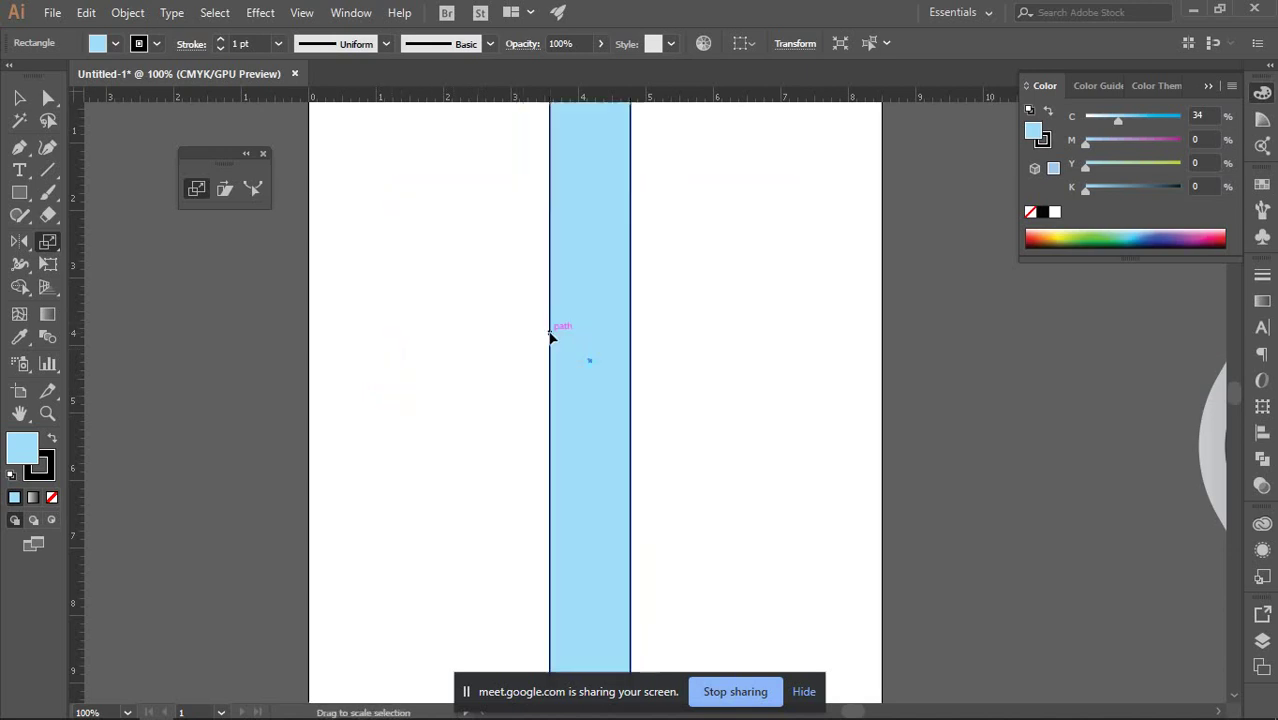
key("ctrl+z")
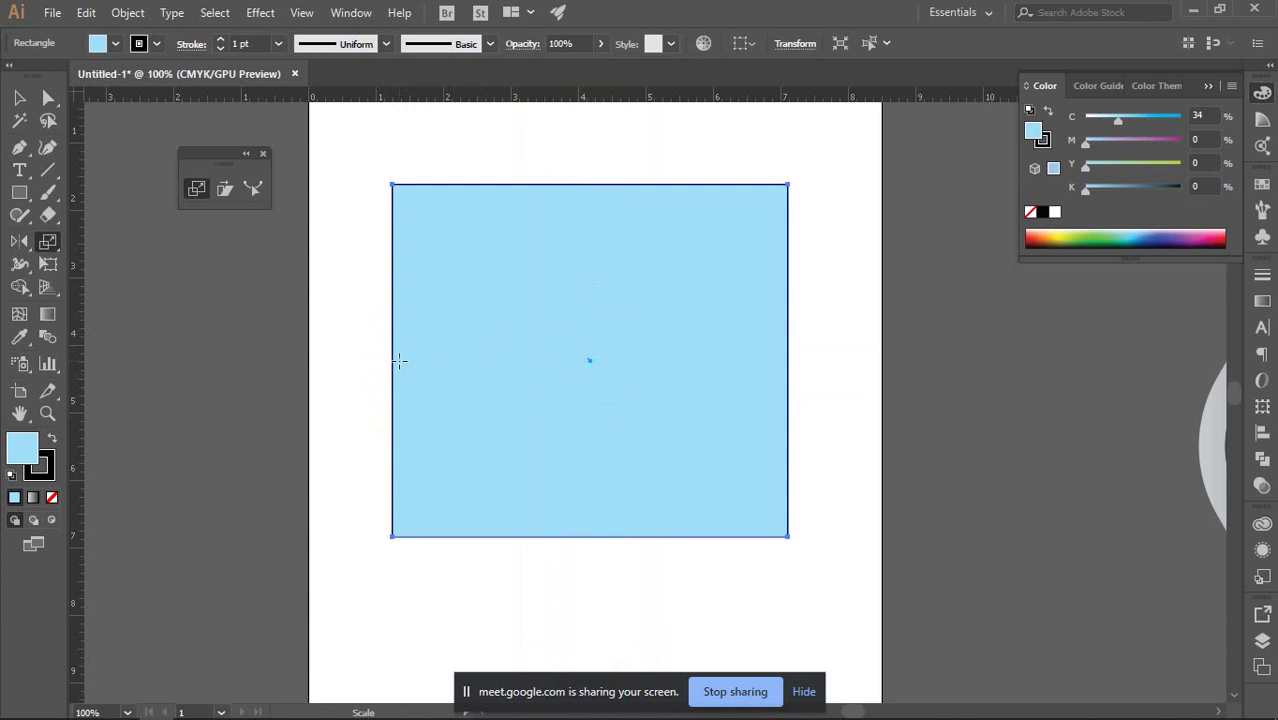
Try stretching the rectangle vertically from its left edge with the Scale tool, undo the change, and deselect the rectangle.
mouse_move(388, 357)
left_mouse_down()
mouse_move(459, 357)
mouse_move(397, 334)
left_mouse_up()
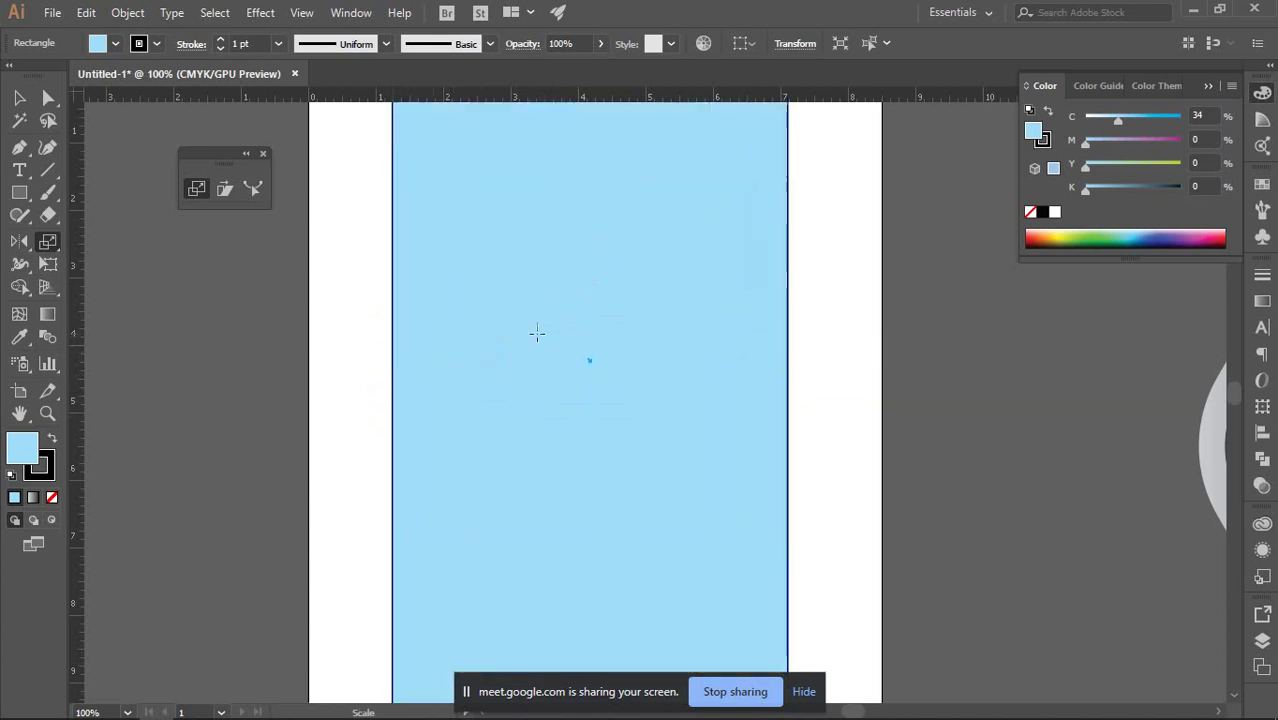
scroll(460, 358, "down", 3)
key("ctrl+z")
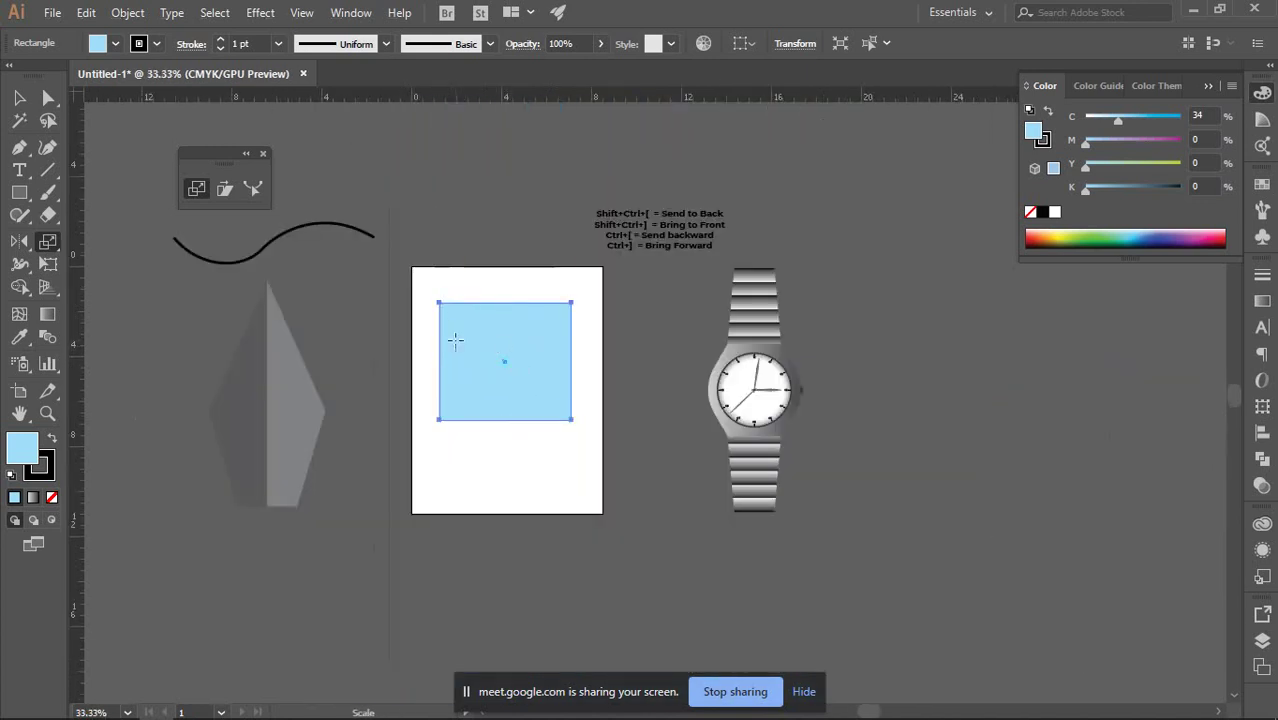
scroll(447, 340, "up", 2)
left_click_drag(432, 264, 505, 320)
key("ctrl+1")
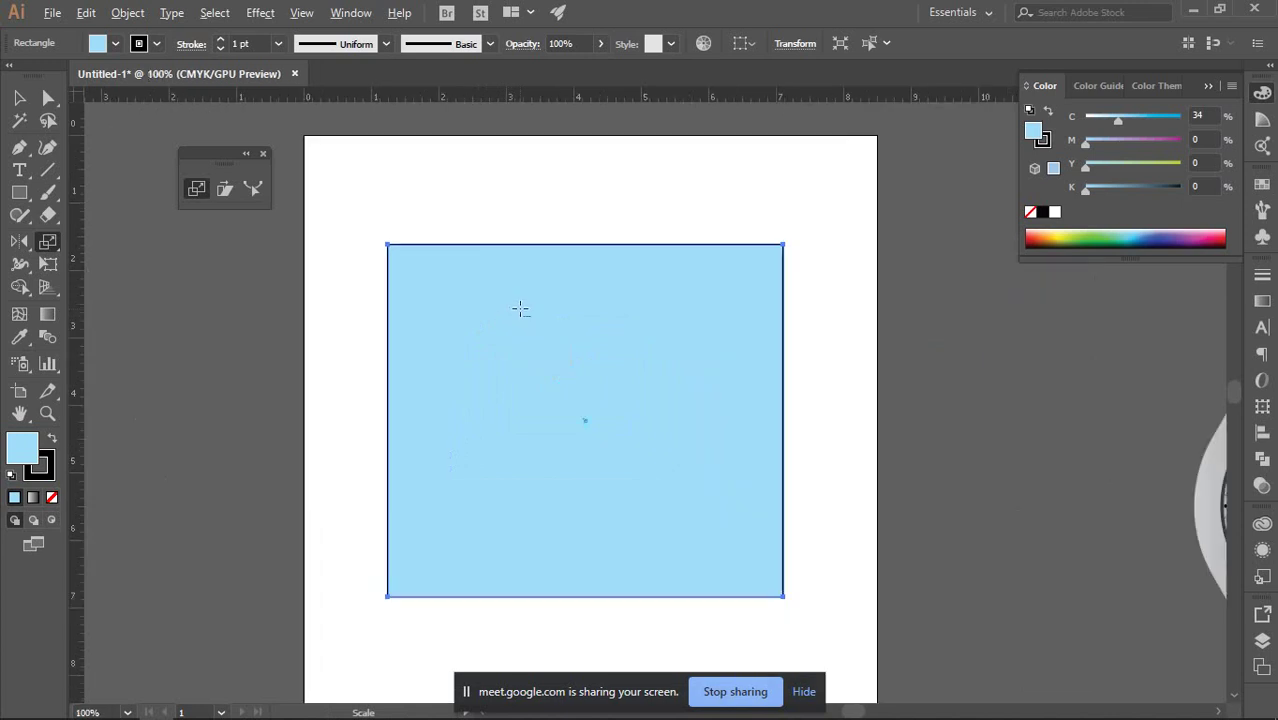
key("v")
left_click(930, 478)
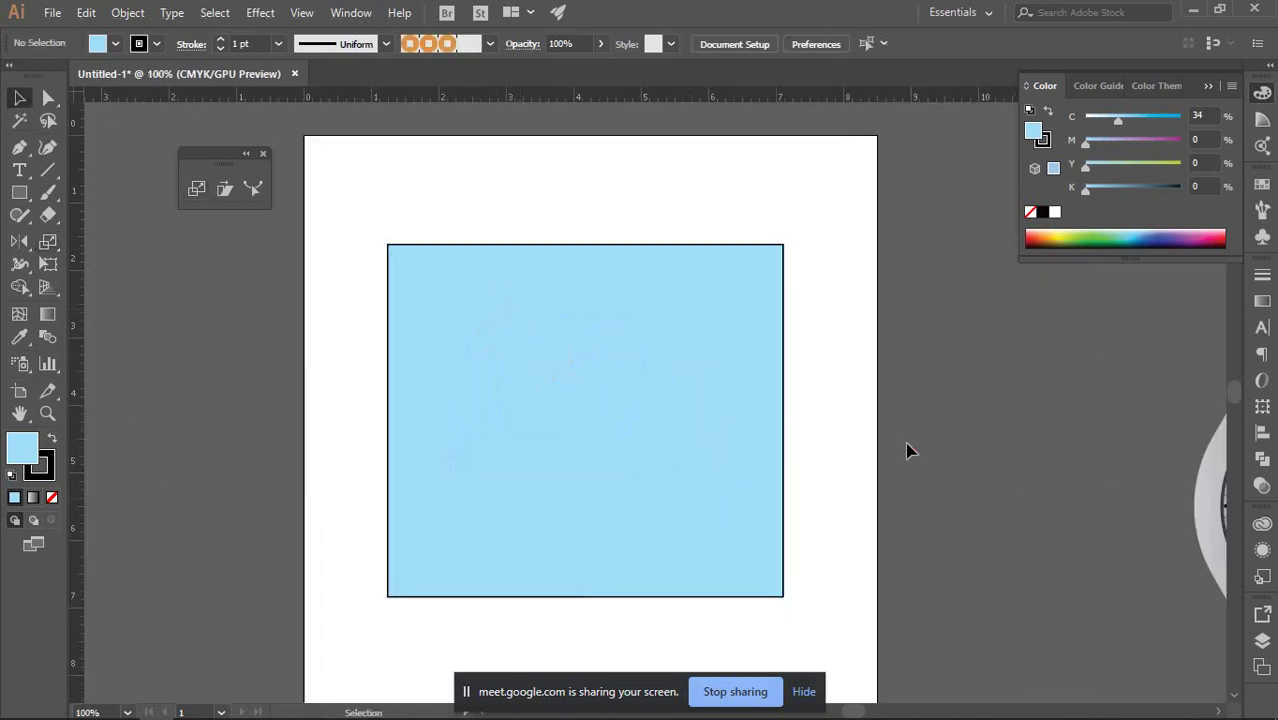
Move the floating Scale tools group farther away from the rectangle, and leave the rectangle deselected.
scroll(907, 448, "down", 2)
scroll(865, 414, "right", 5)
left_click_drag(648, 352, 993, 411)
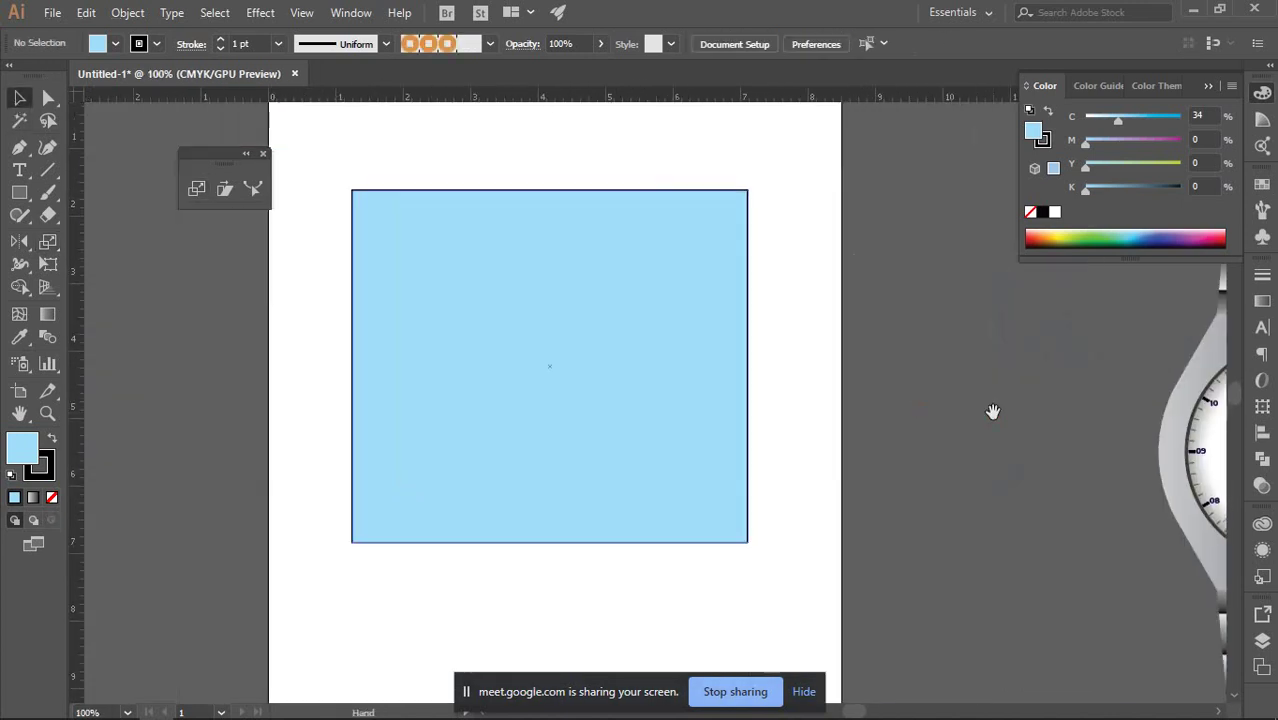
left_click_drag(208, 155, 166, 143)
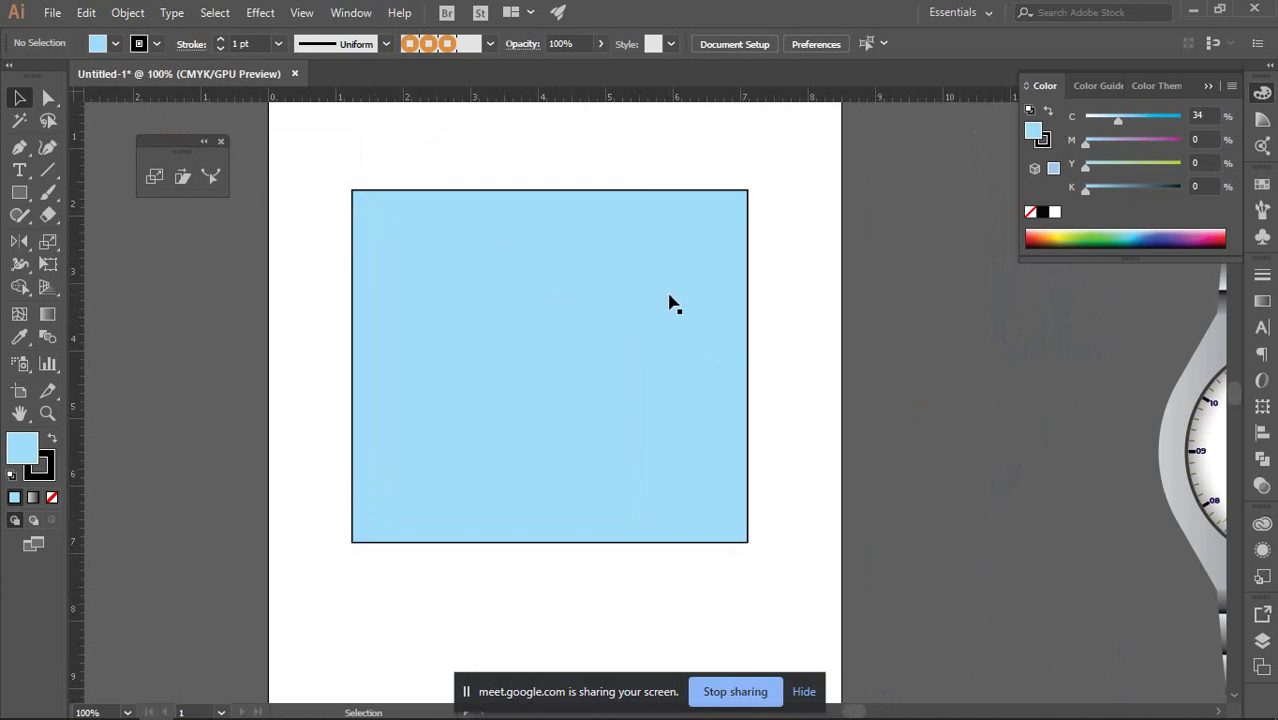
left_click(353, 192)
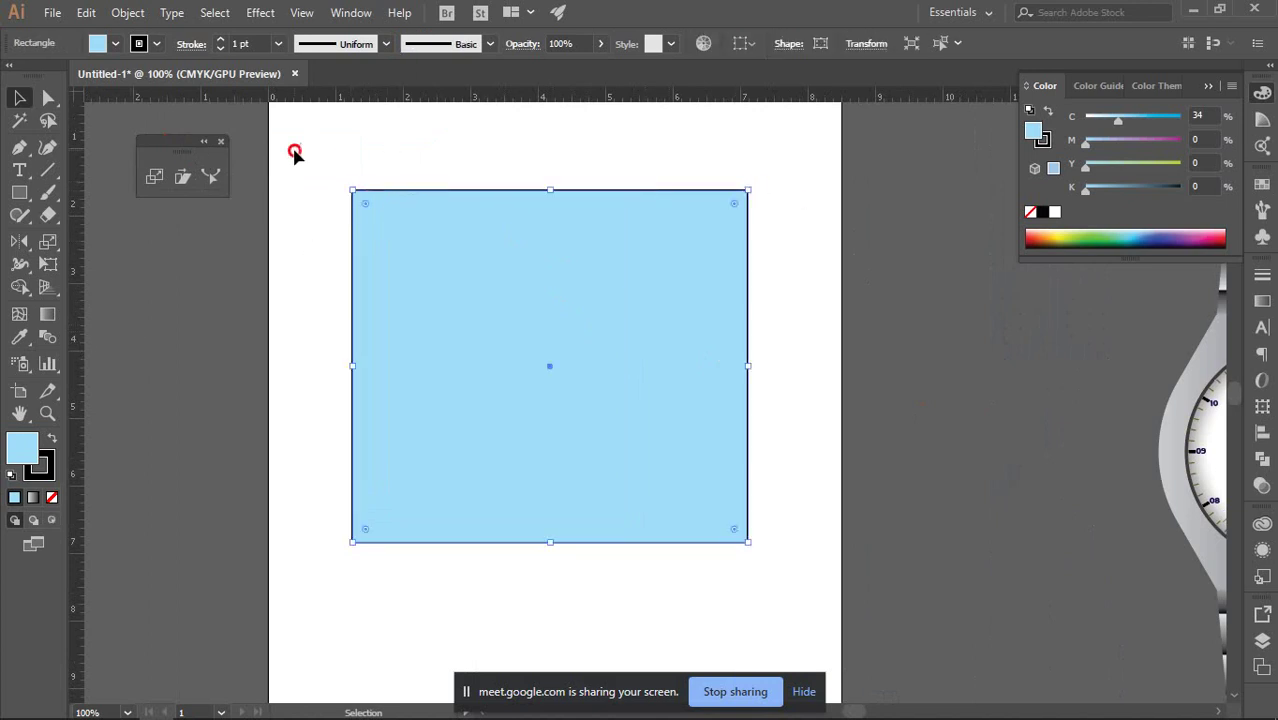
left_click(294, 152)
left_click(531, 203)
left_click(996, 448)
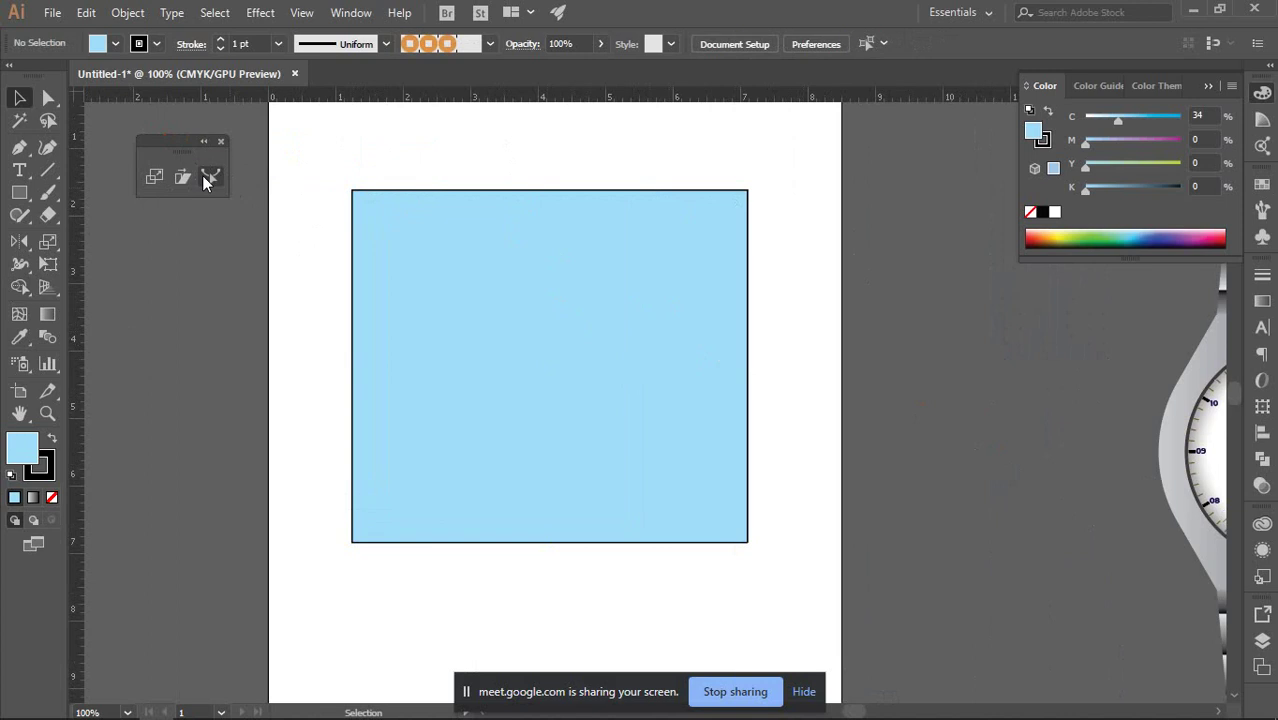
Try widening and narrowing only the rectangle's top edge by scaling its two upper anchor points, undo the changes, and deselect.
left_click(48, 97)
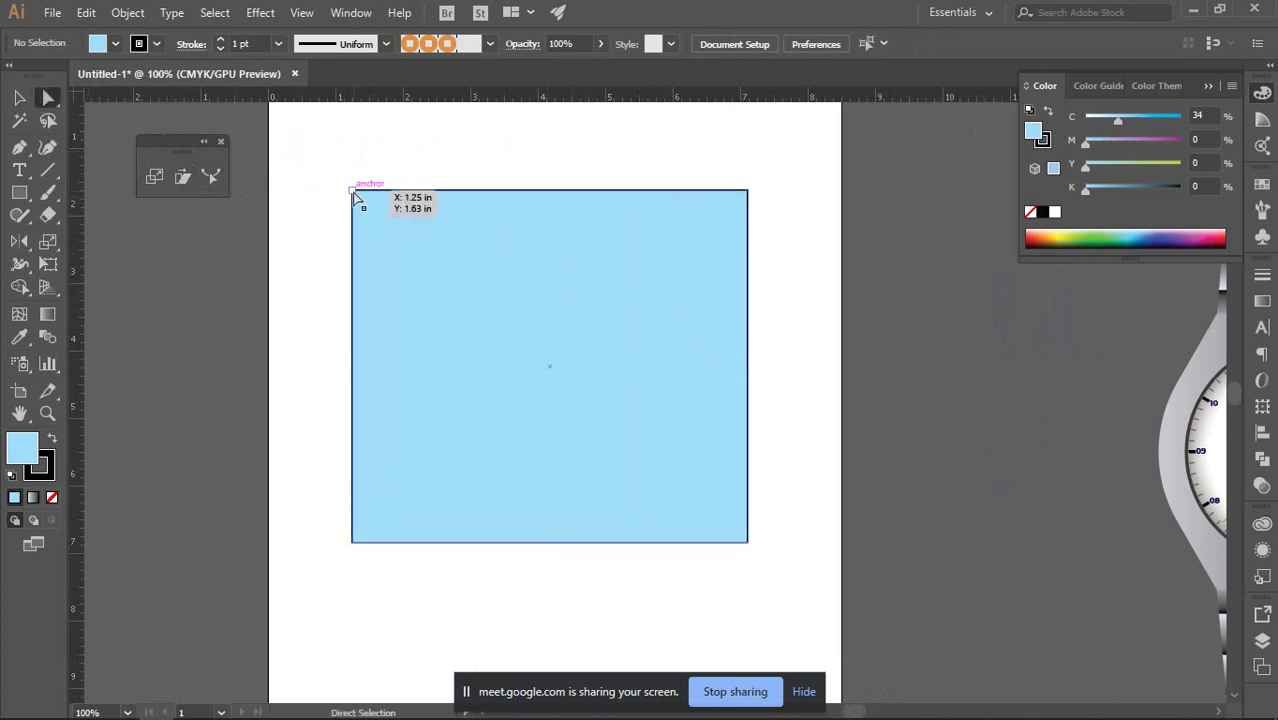
left_click(353, 191)
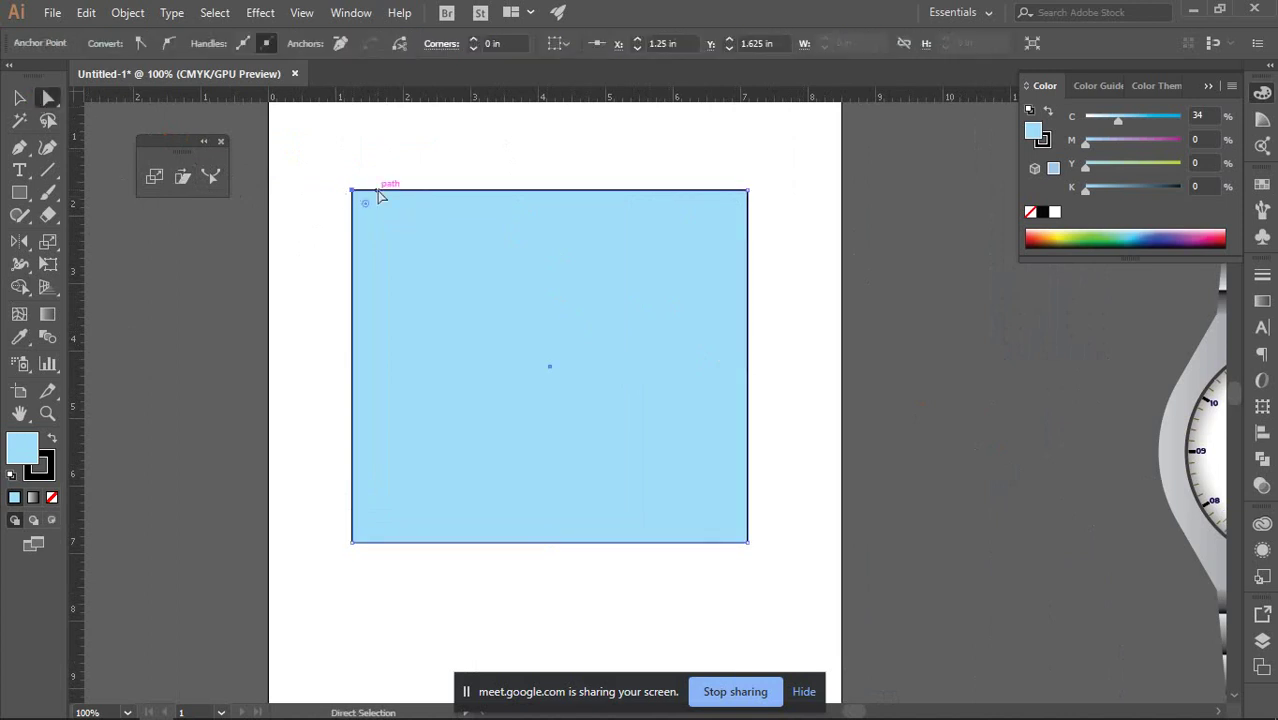
left_click(745, 190, "shift")
left_click(385, 177)
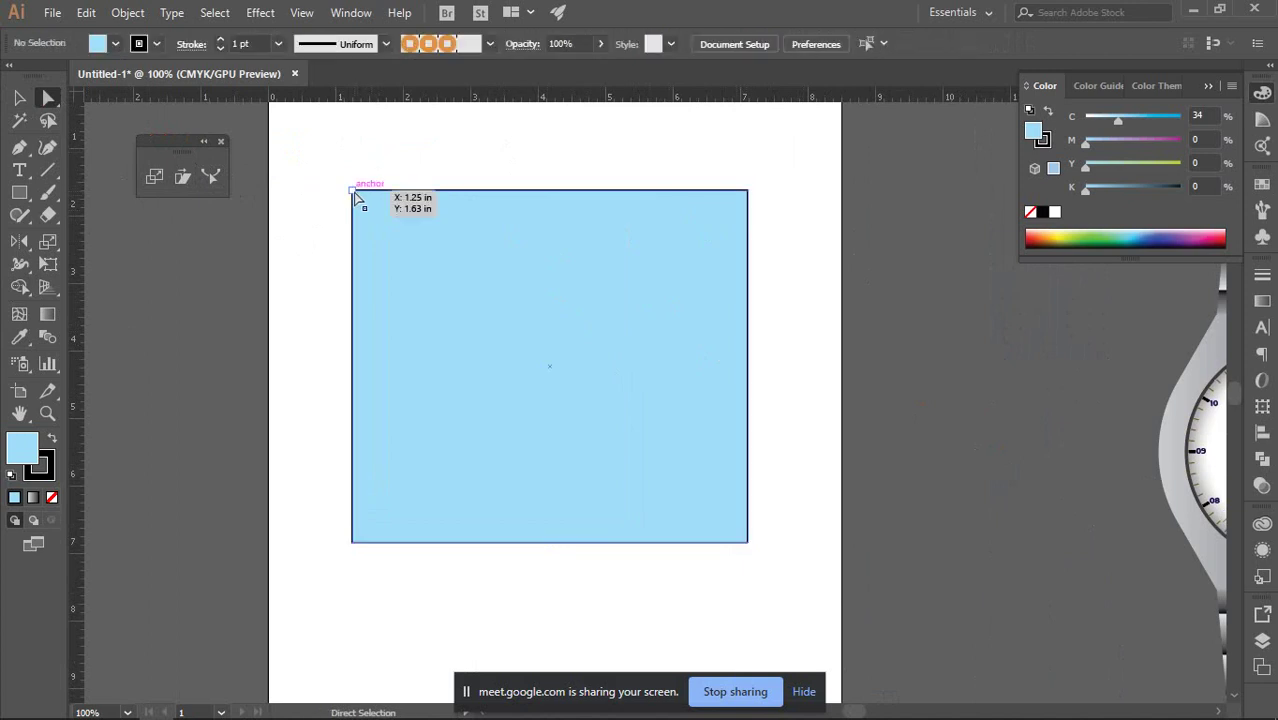
left_click(353, 191)
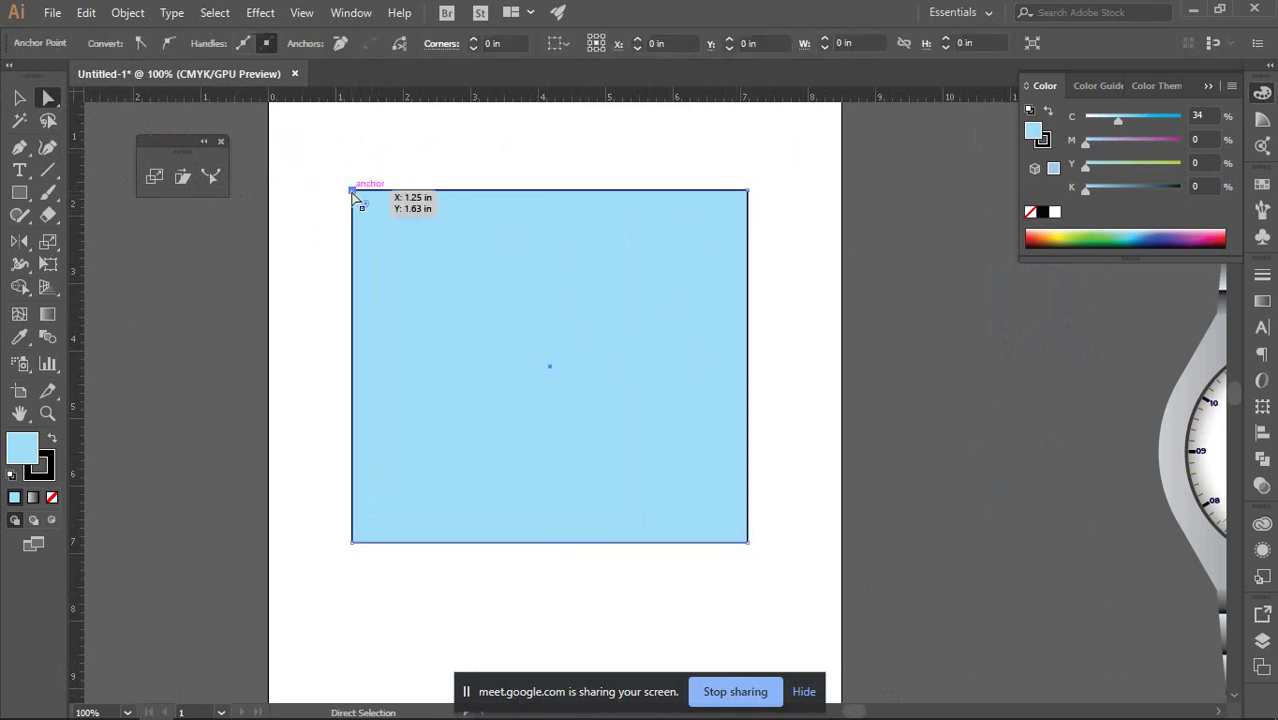
left_click(749, 191, "shift")
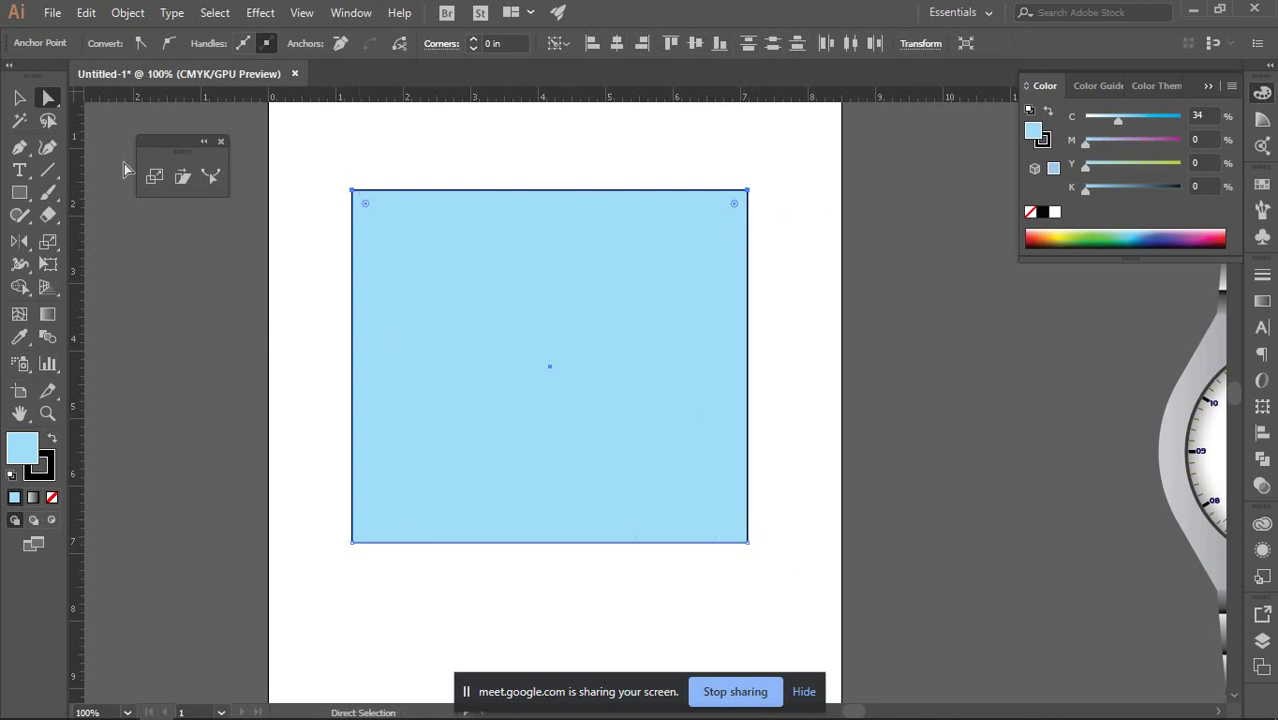
left_click(153, 177)
left_click_drag(351, 189, 173, 188)
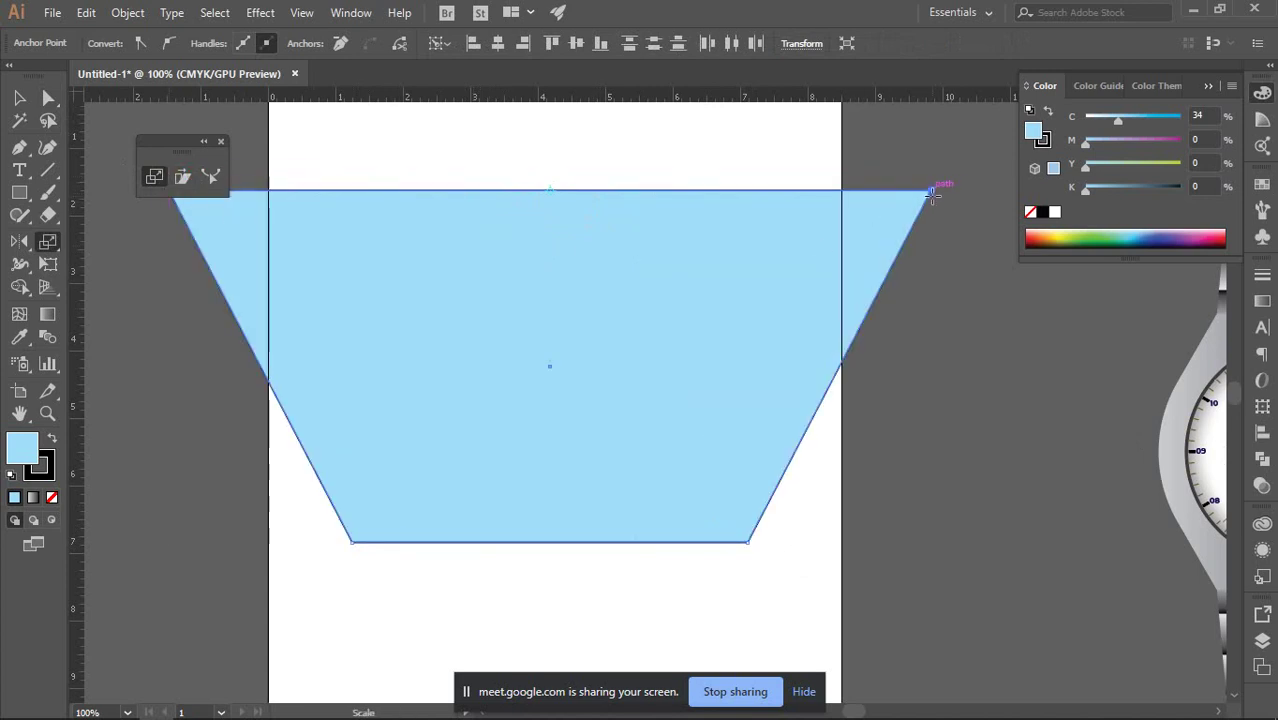
left_click_drag(930, 190, 622, 192)
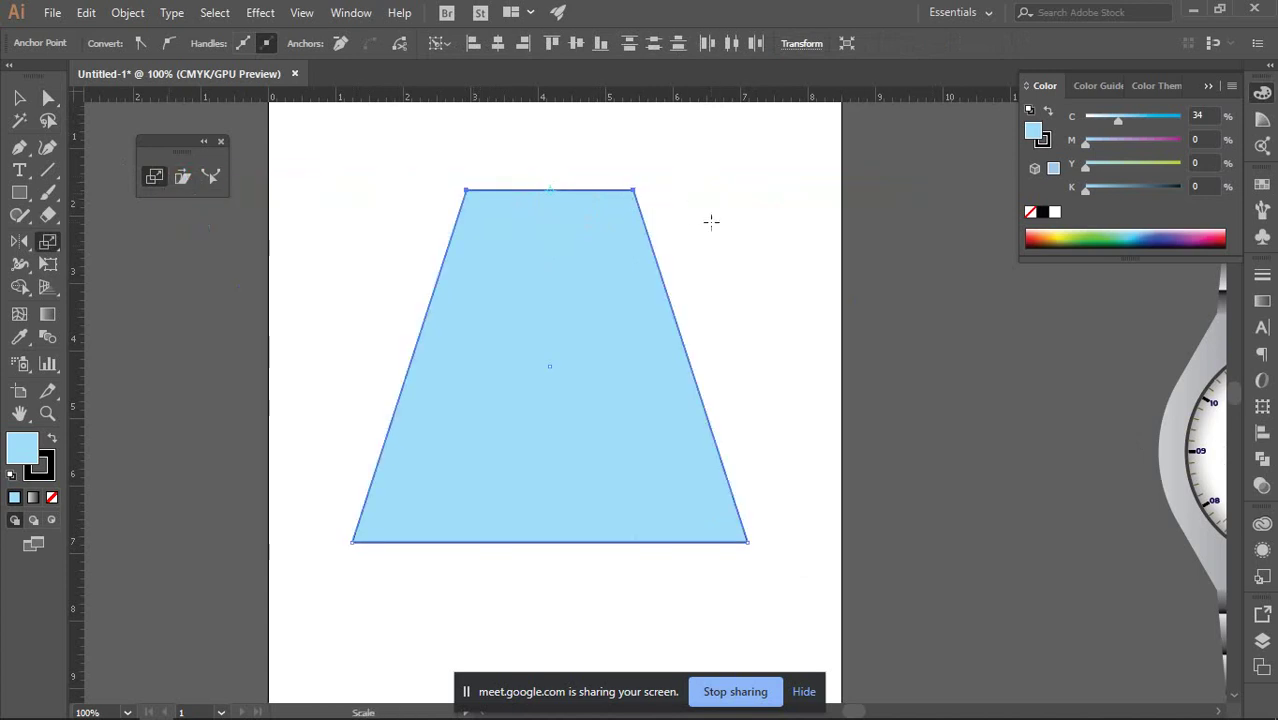
key("ctrl+z")
key("ctrl+shift+z")
key("ctrl+z")
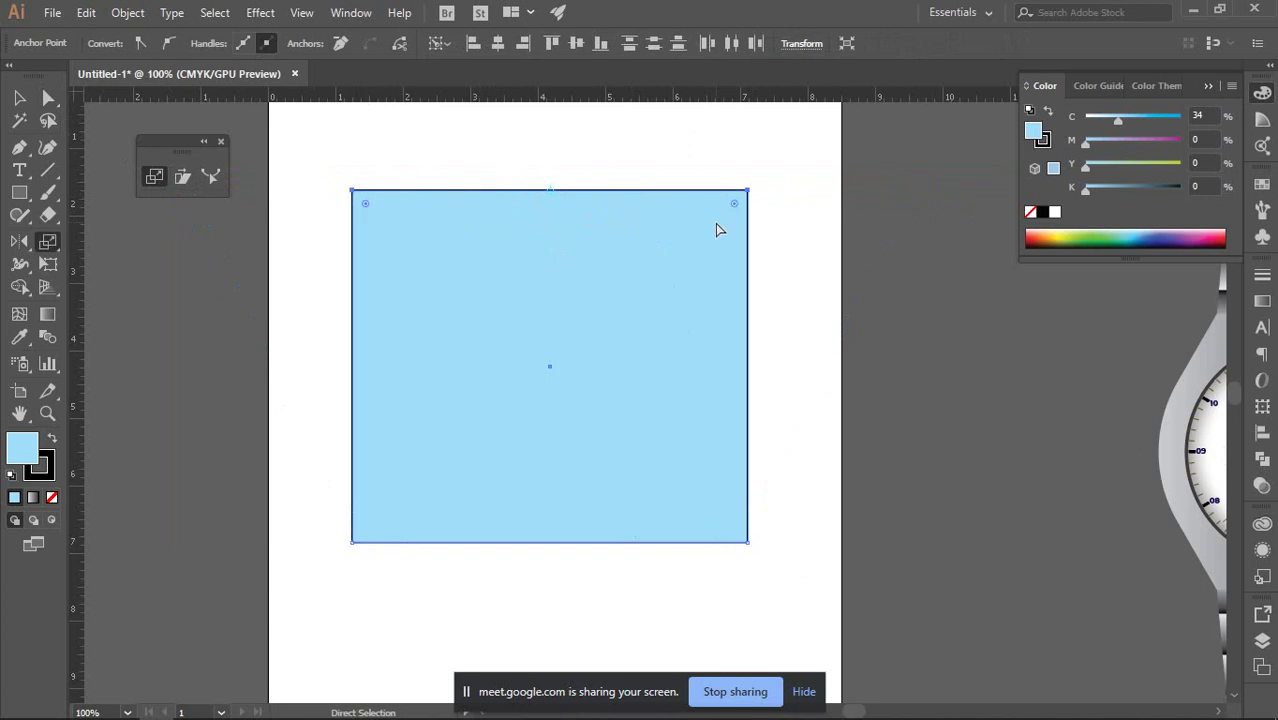
key("v")
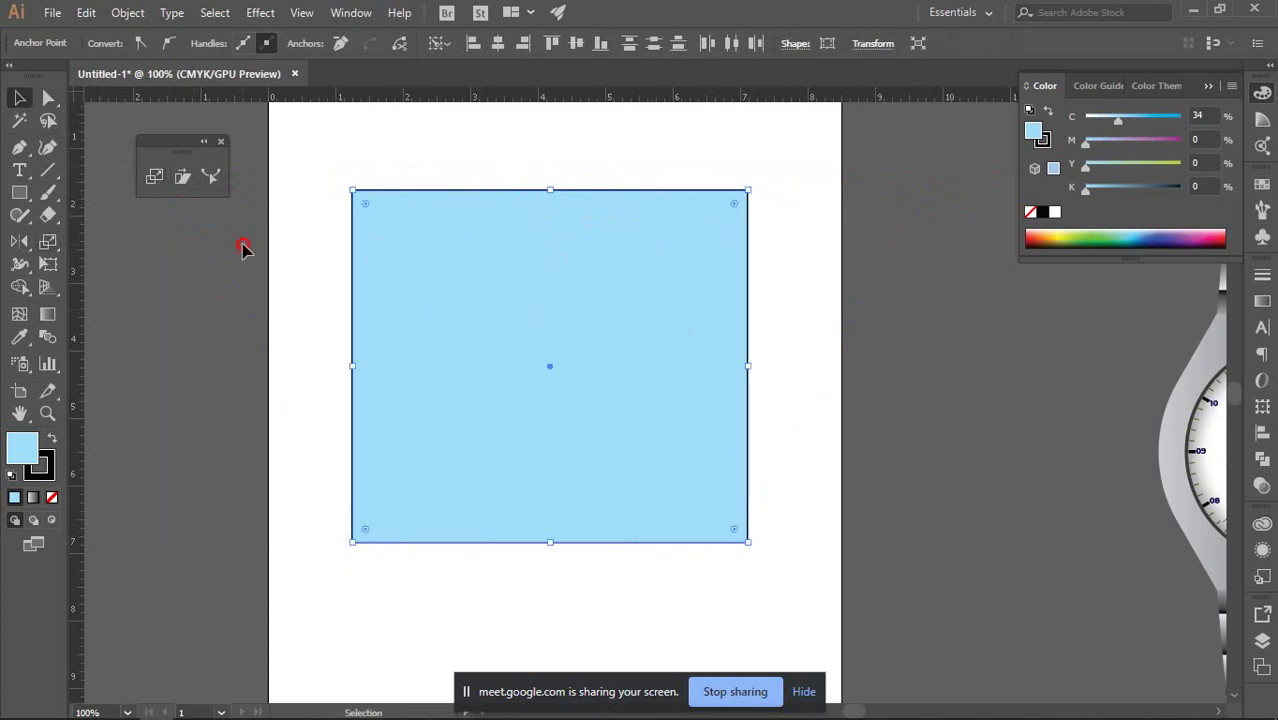
left_click(243, 249)
Set the light blue rectangle's width and height to 1 in each, and deselect it.
left_click(482, 262)
key("ctrl+minus")
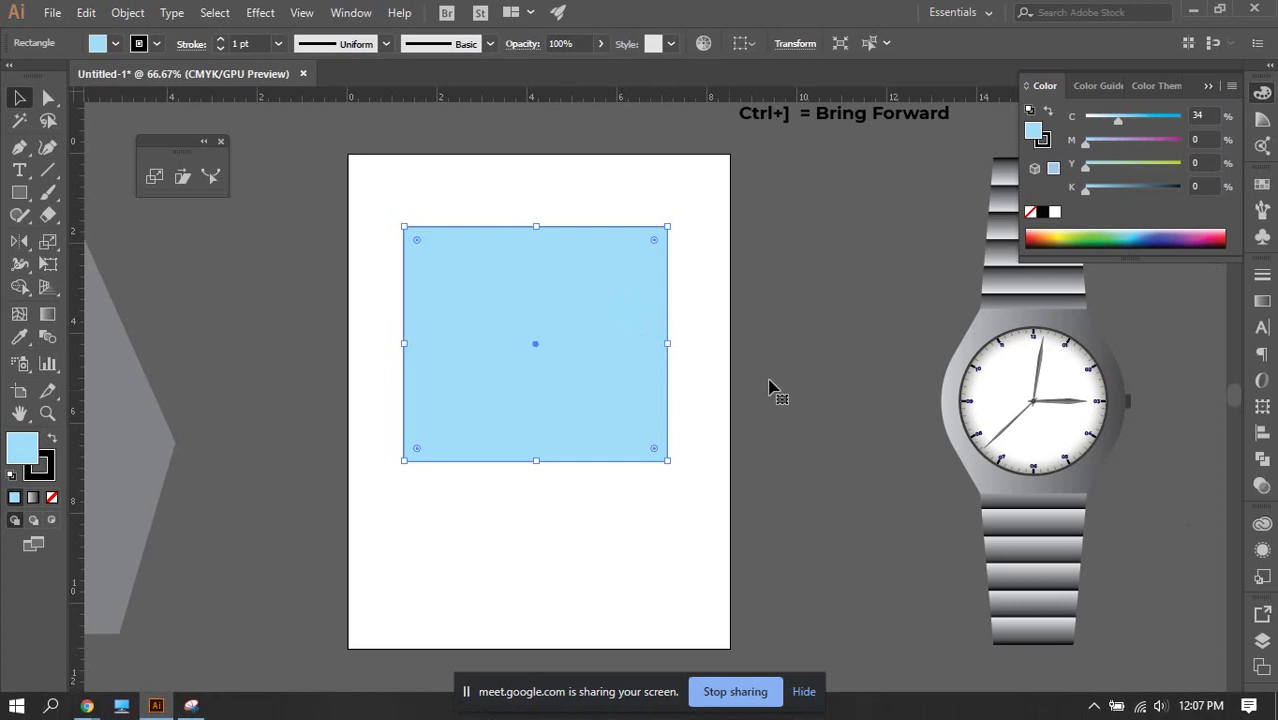
left_click(796, 44)
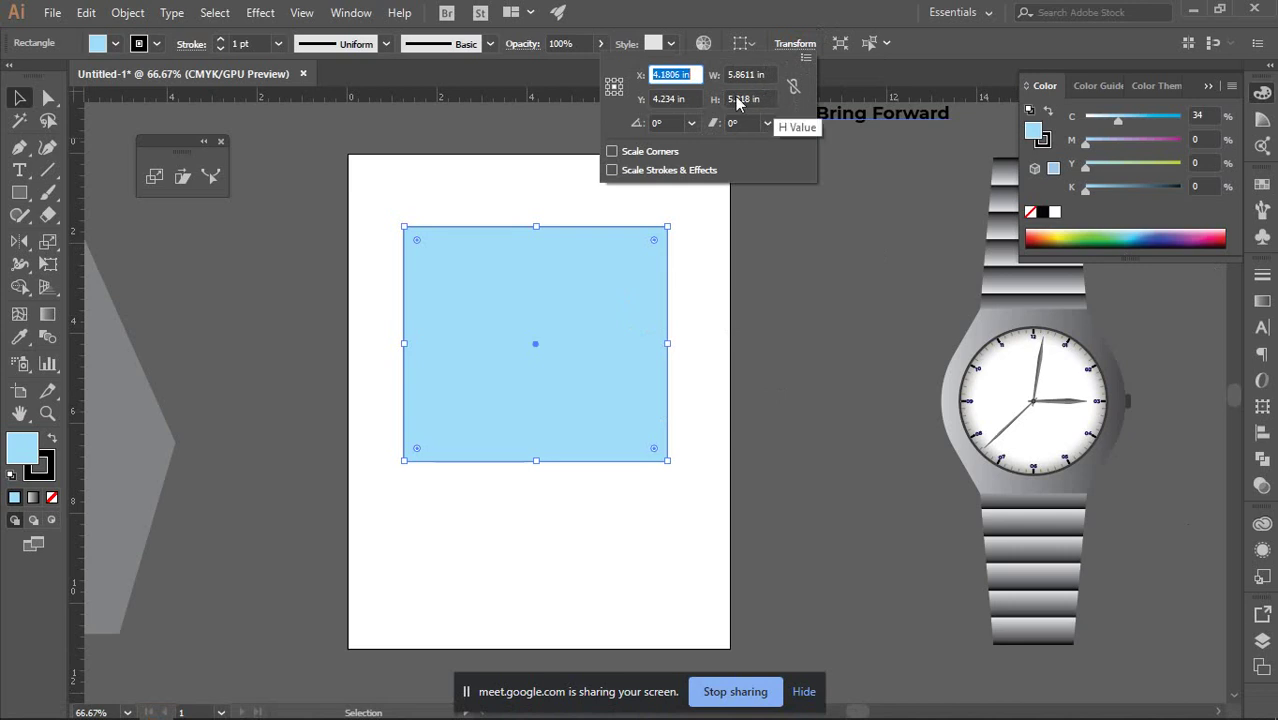
left_click(696, 284)
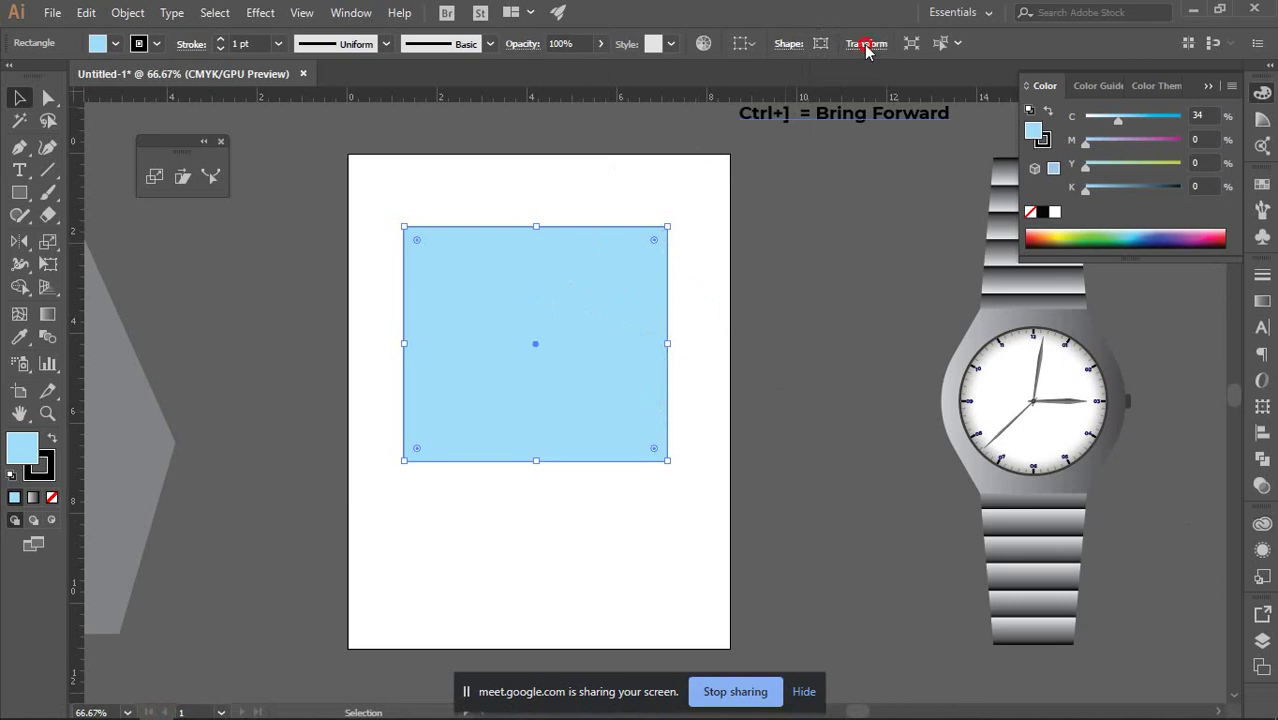
left_click(866, 44)
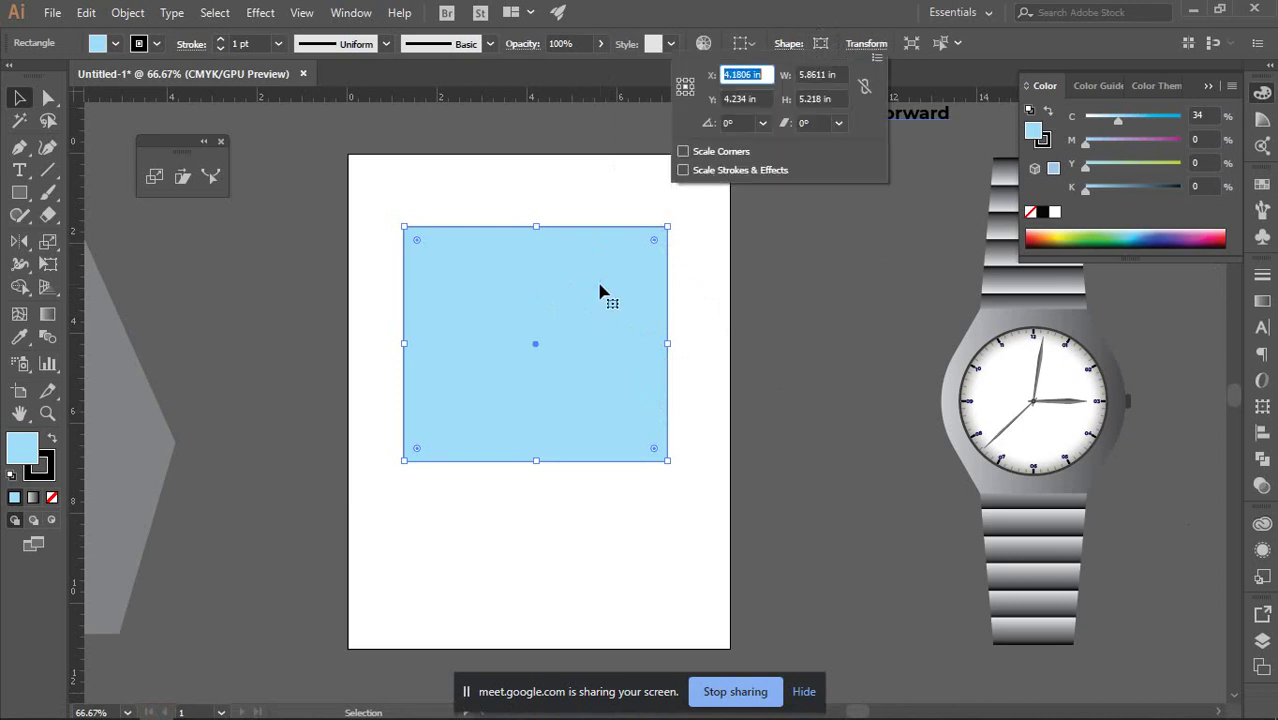
left_click(843, 75)
type("1")
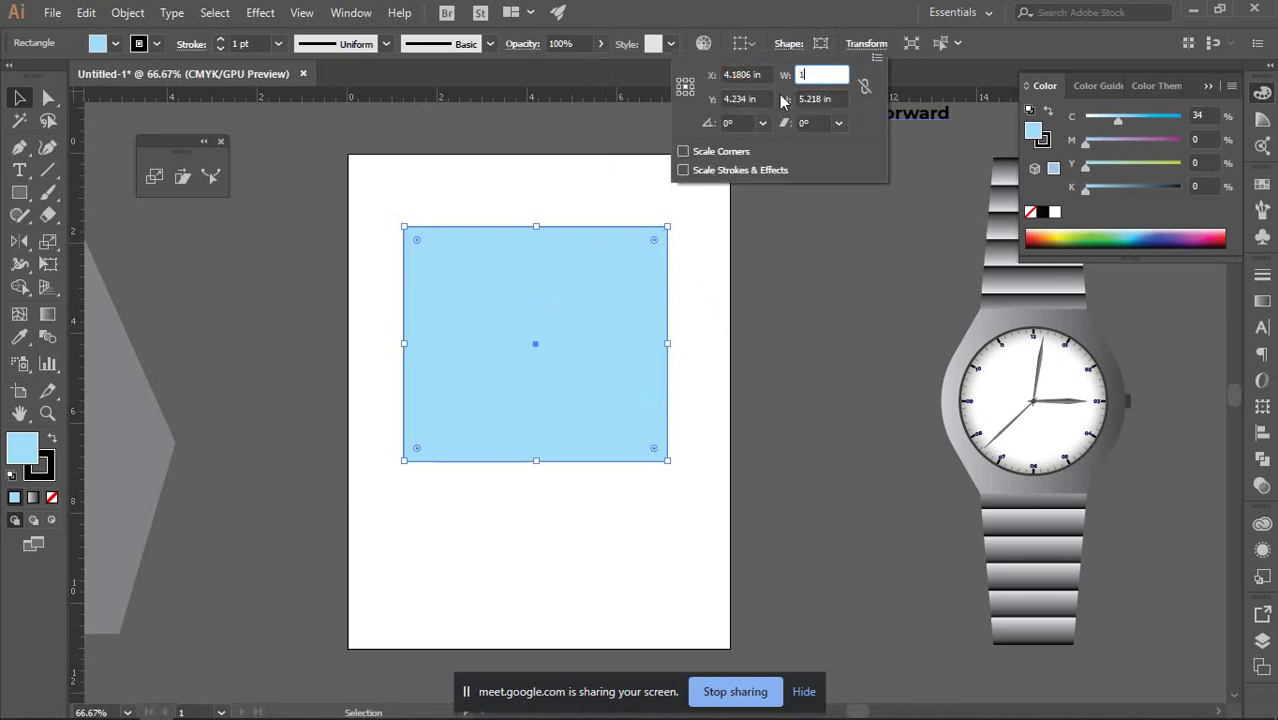
left_click(837, 99)
type("1")
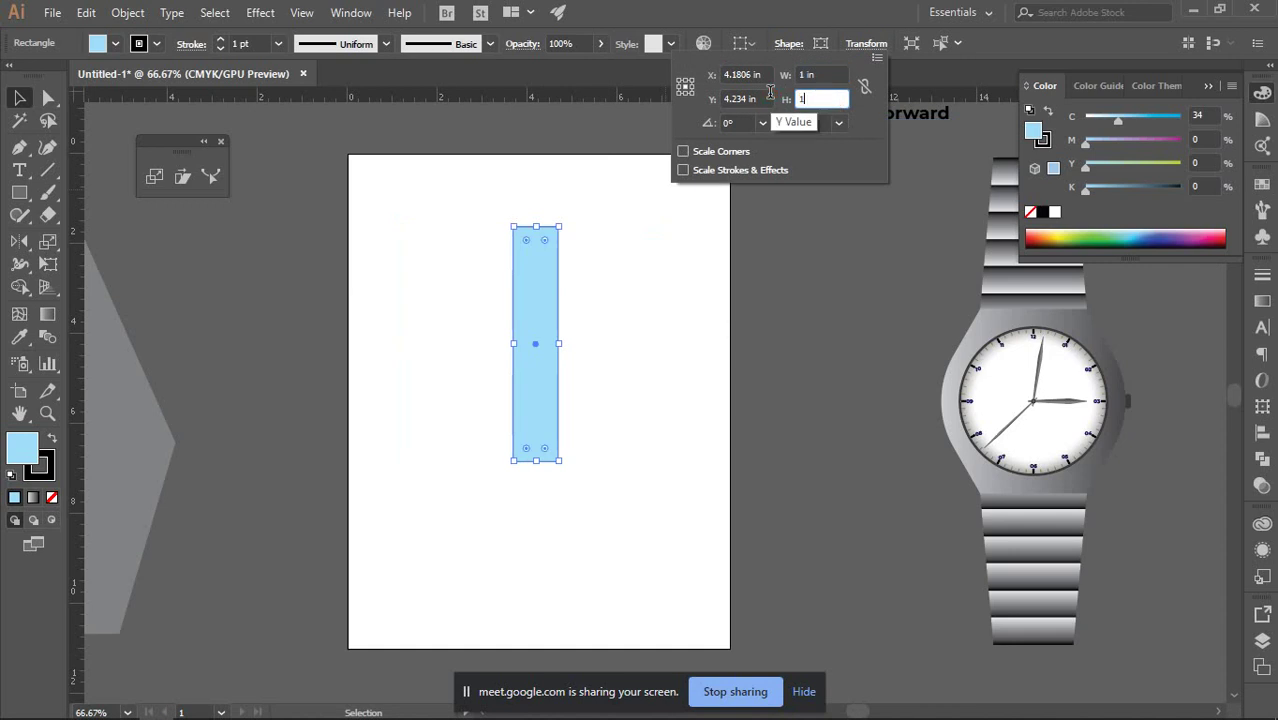
key("Return")
left_click(653, 293)
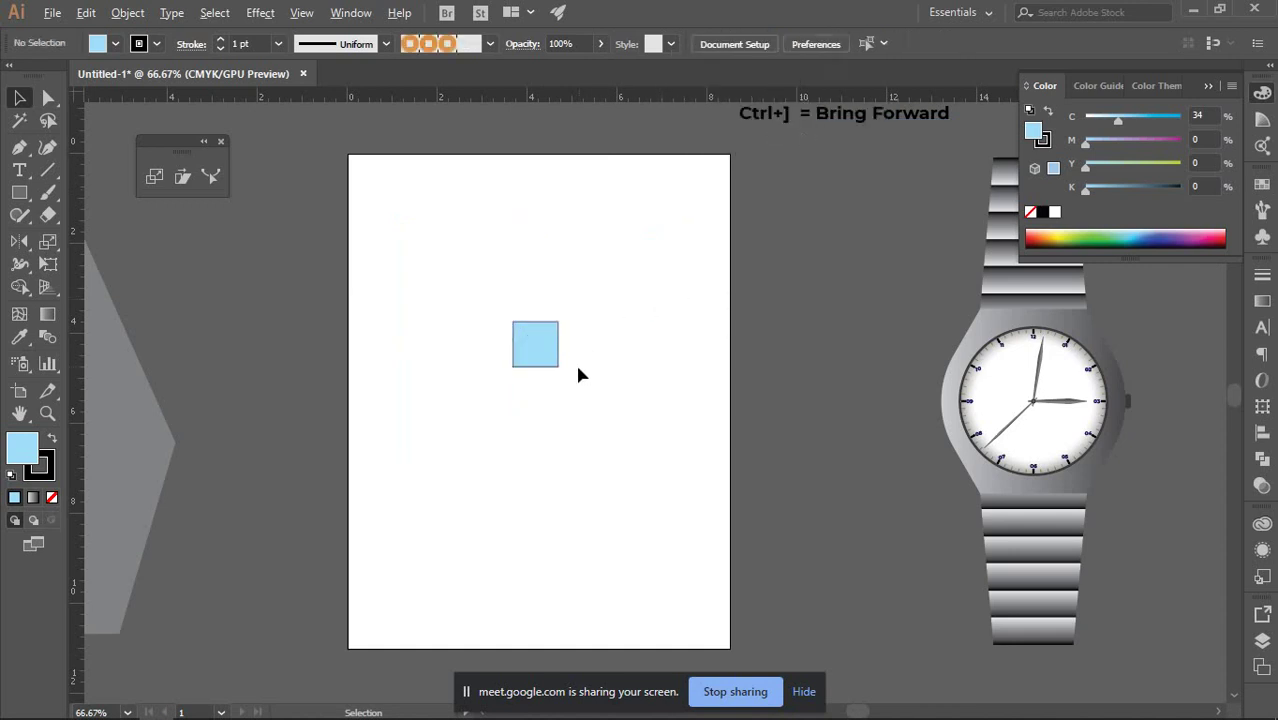
Move the light blue square to about 1.5 in from the artboard's left edge and 2.2 in from its top, and deselect it.
scroll(578, 364, "up", 2)
left_click(568, 331)
left_click(670, 320)
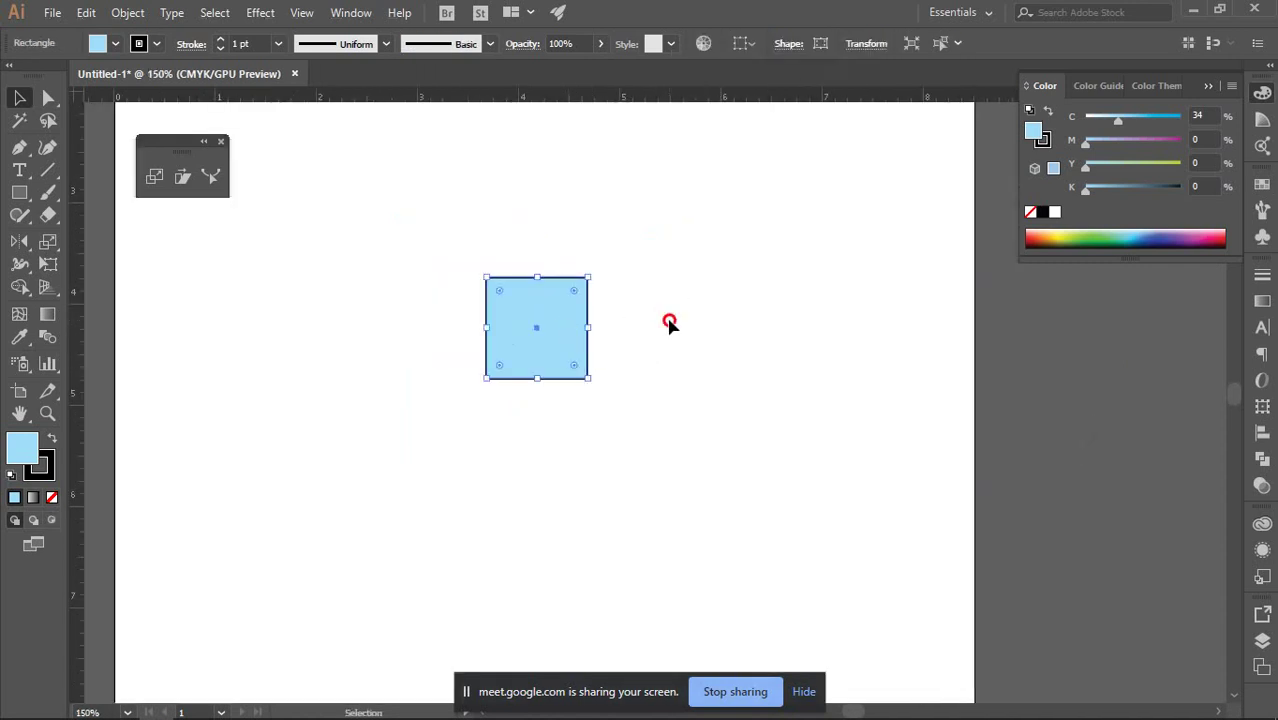
left_click_drag(563, 317, 290, 285)
scroll(411, 260, "left", 3)
scroll(411, 260, "up", 1)
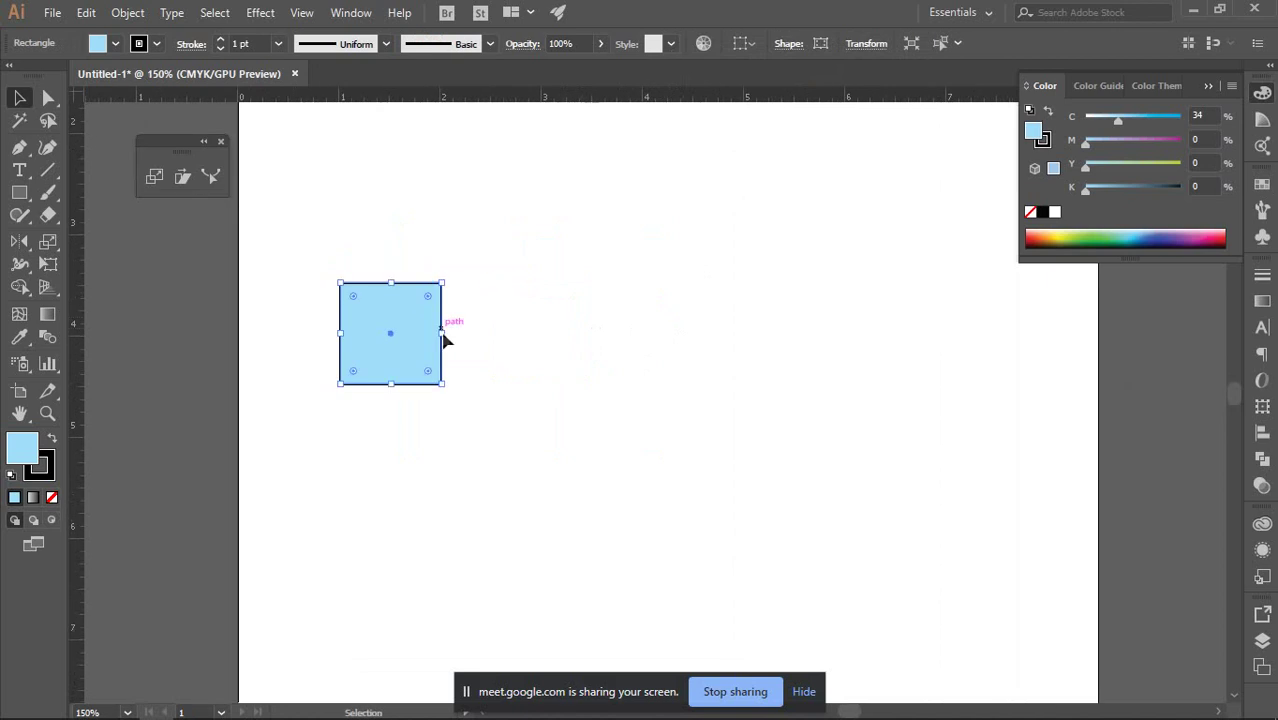
left_click(541, 328)
left_click_drag(398, 330, 447, 193)
scroll(660, 310, "up", 2)
left_click(643, 320)
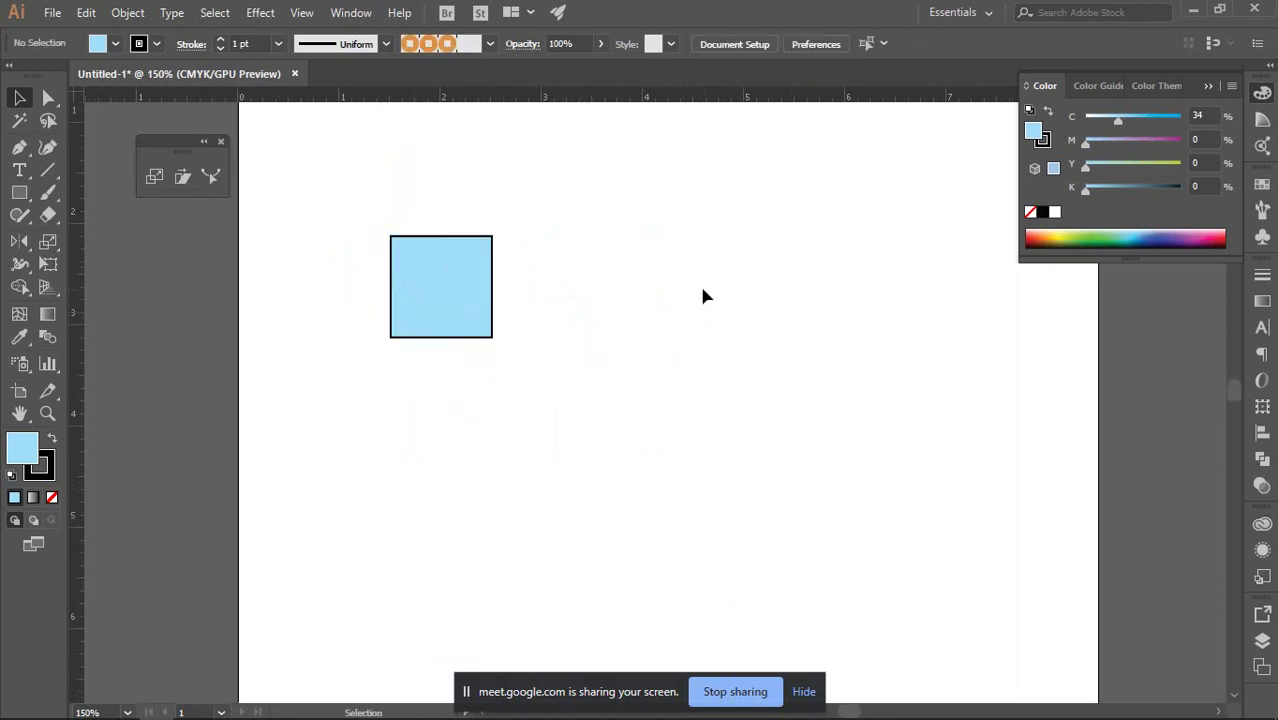
Make a copy of the light blue square scaled uniformly to 50% about its center, and deselect it.
scroll(650, 285, "right", 3)
left_click_drag(302, 190, 490, 372)
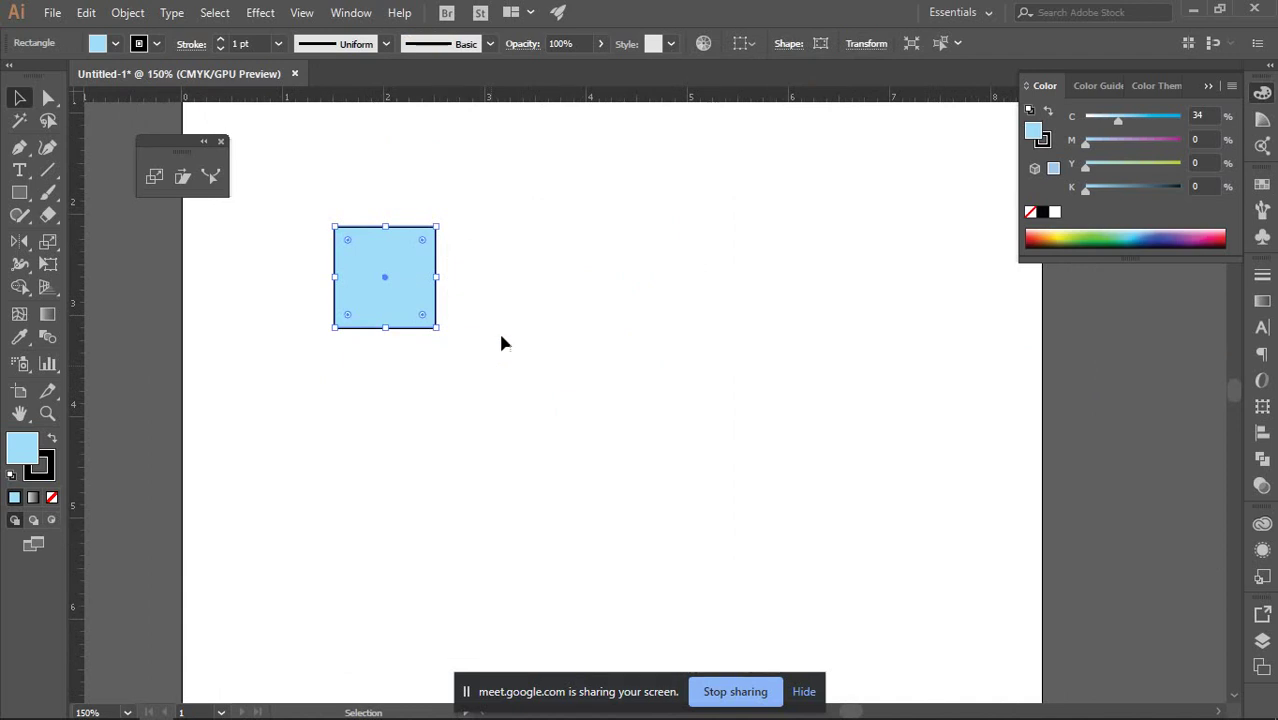
left_click(153, 178)
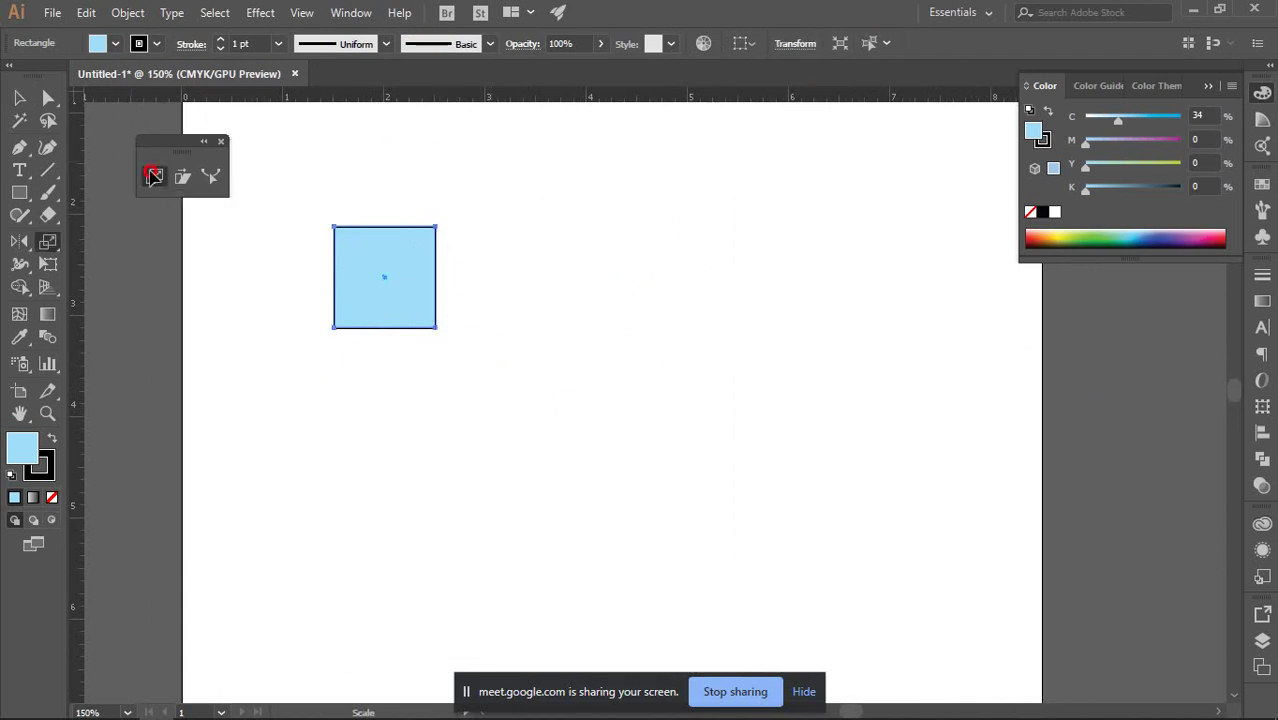
left_click_drag(589, 171, 703, 142)
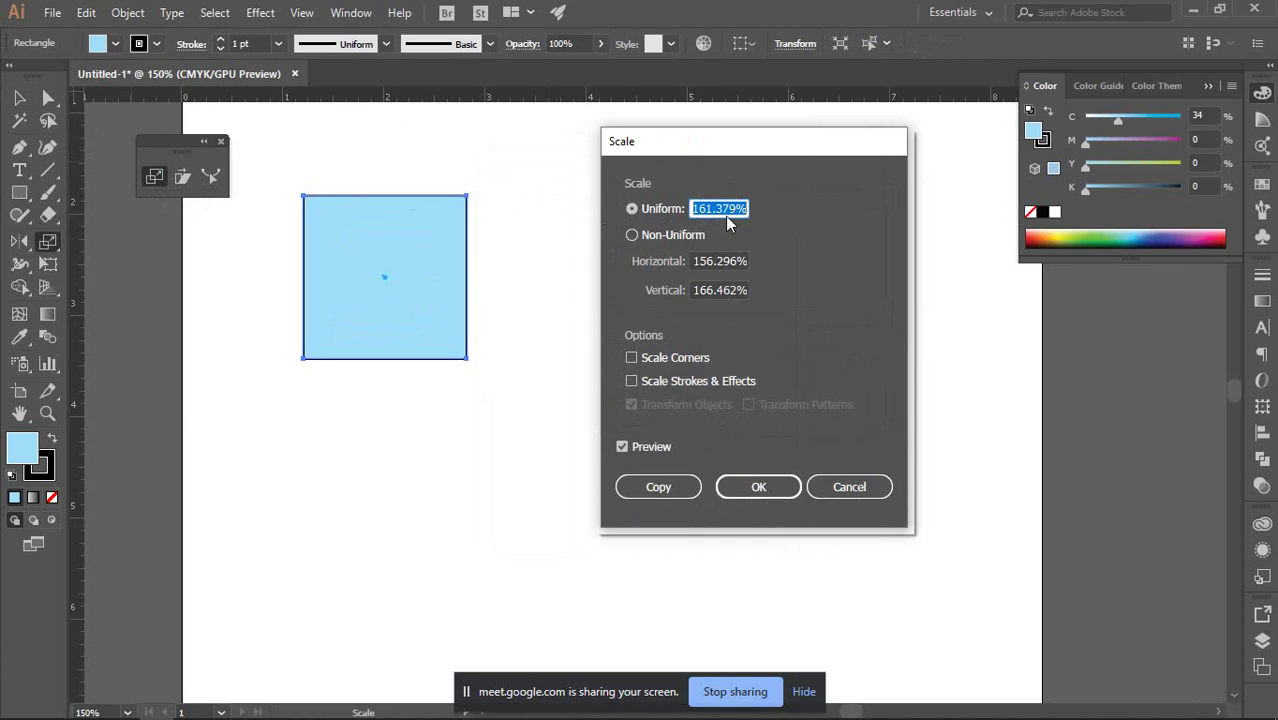
type("50")
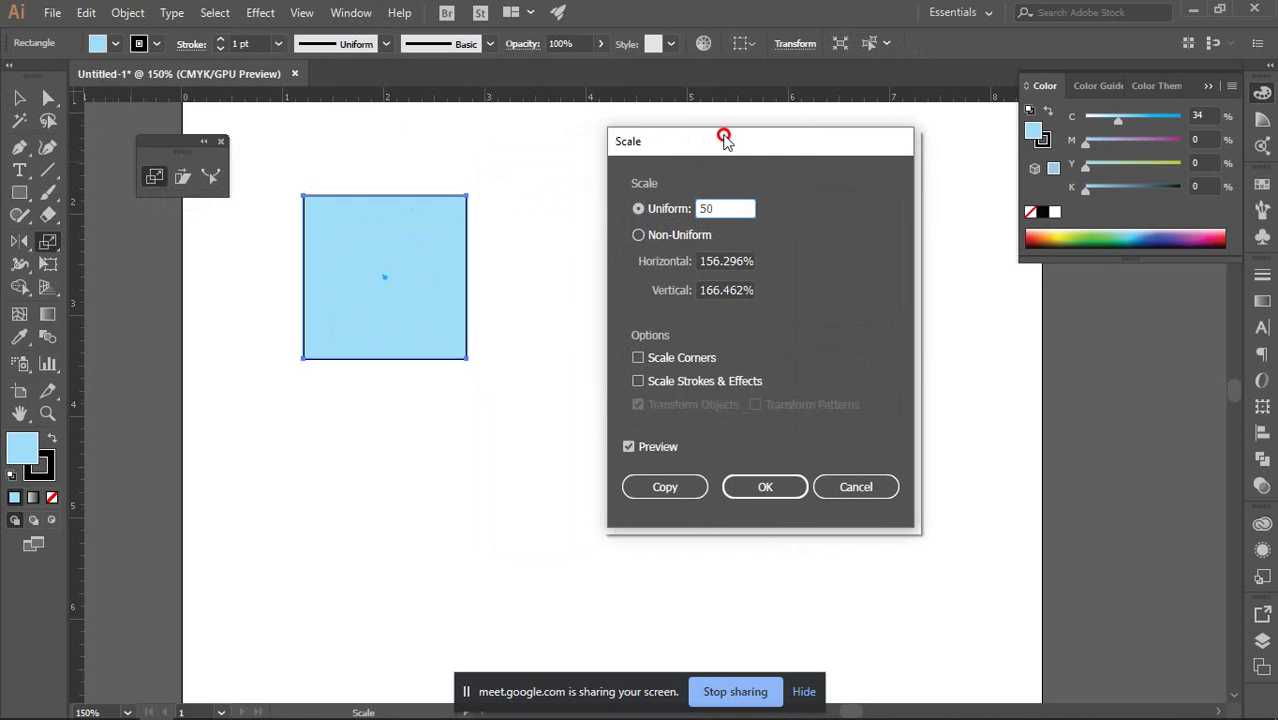
left_click_drag(722, 134, 752, 132)
key("Tab")
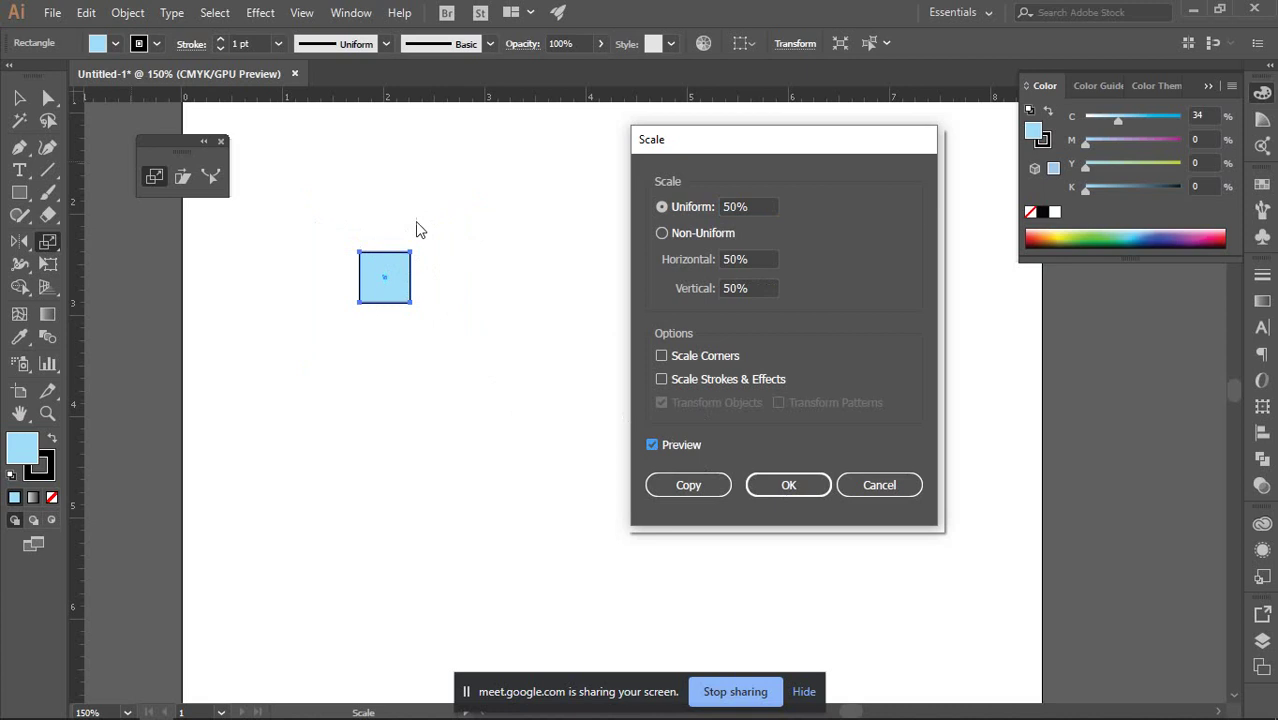
left_click(684, 487)
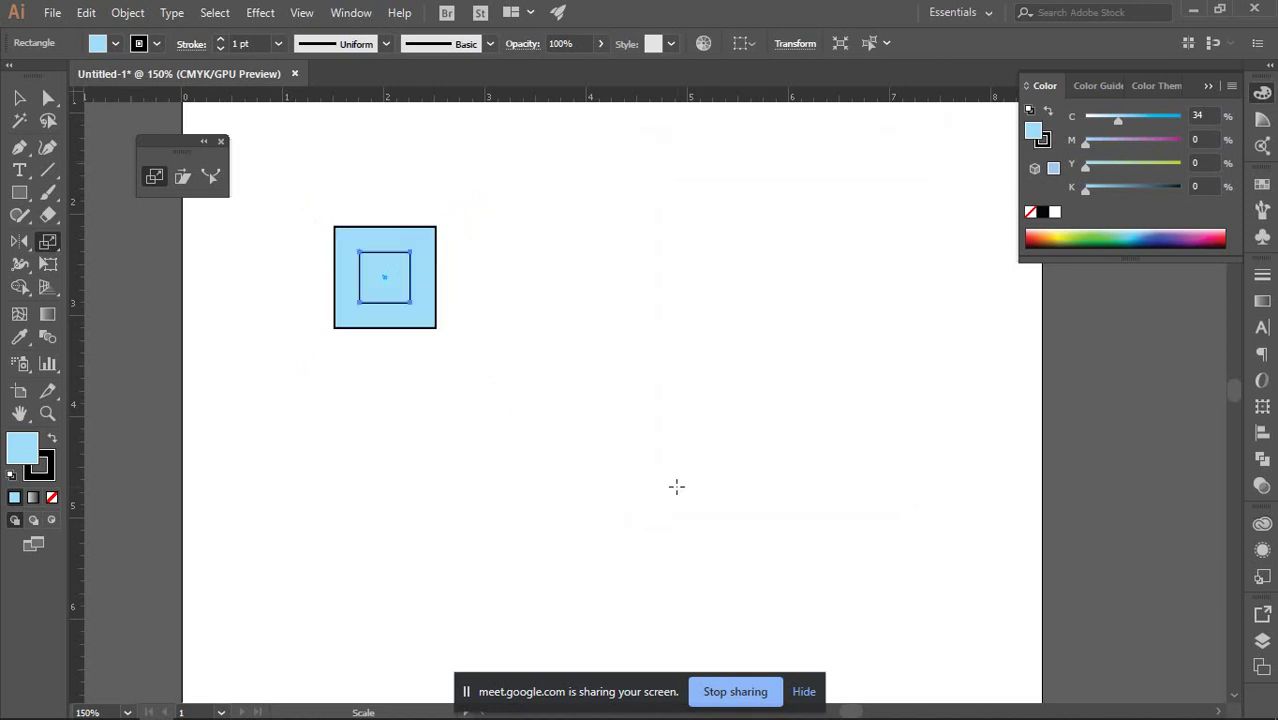
left_click(19, 98)
left_click(320, 379)
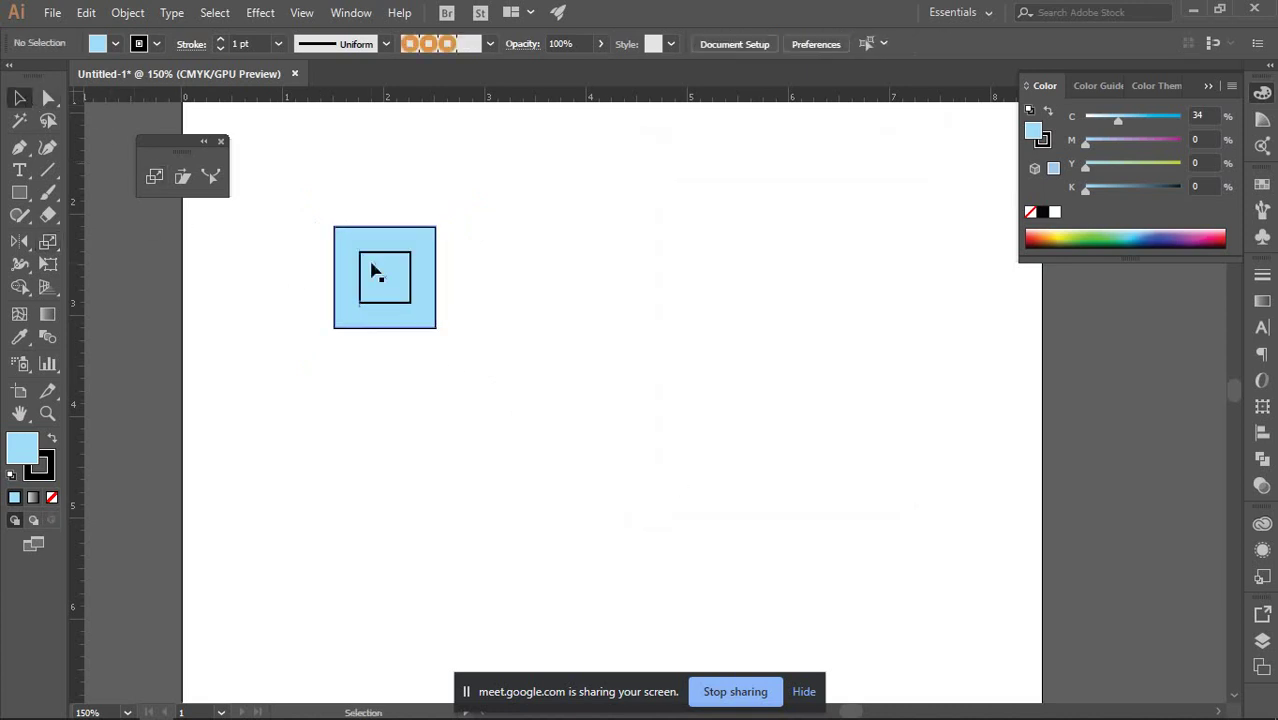
Separate the squares: small copy near the artboard's left edge about 4.3 in down, large square above it about 1.15 in down; deselect.
left_click_drag(372, 272, 576, 277)
left_click(566, 306)
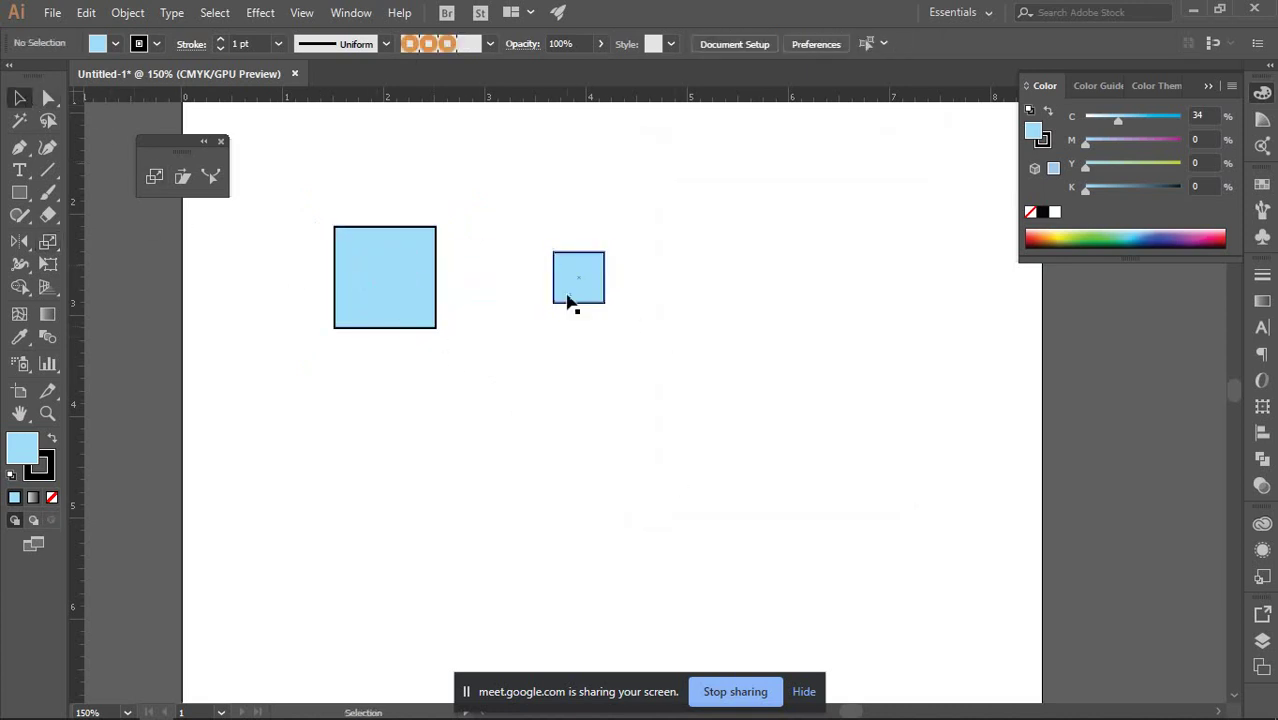
left_click_drag(517, 203, 659, 320)
left_click(660, 322)
left_click_drag(581, 288, 295, 468)
left_click_drag(403, 284, 319, 172)
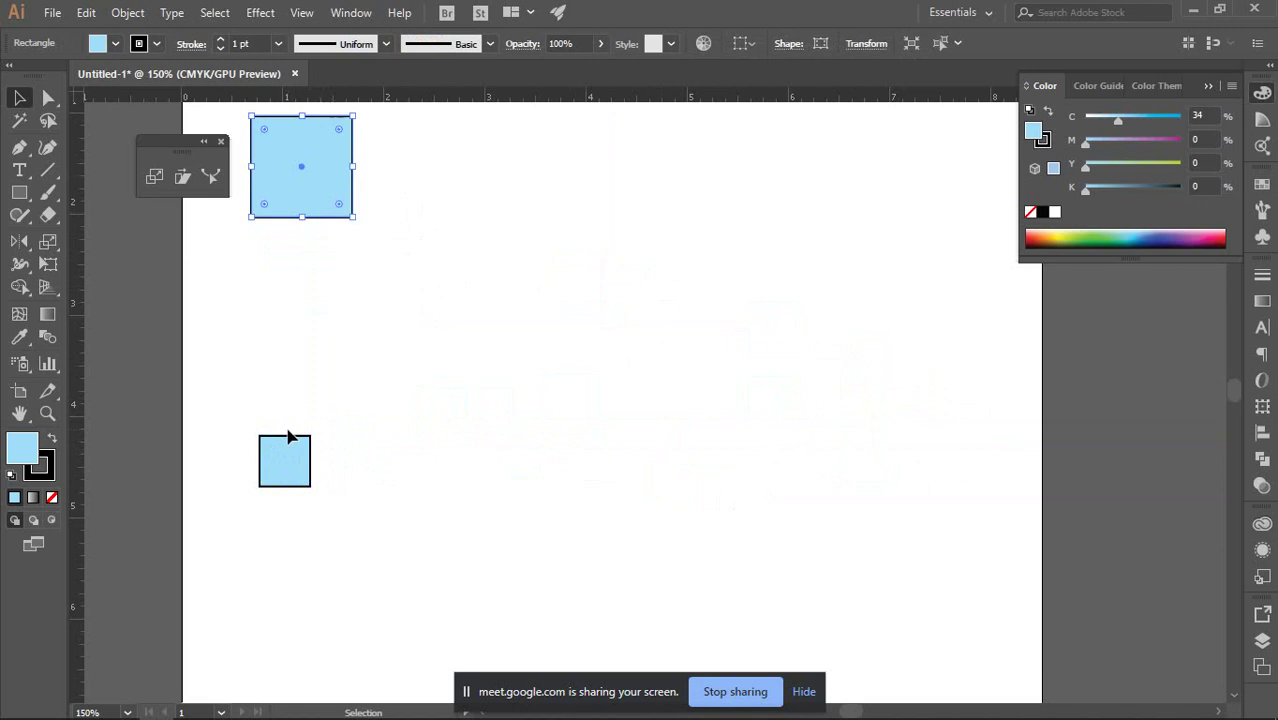
left_click(450, 412)
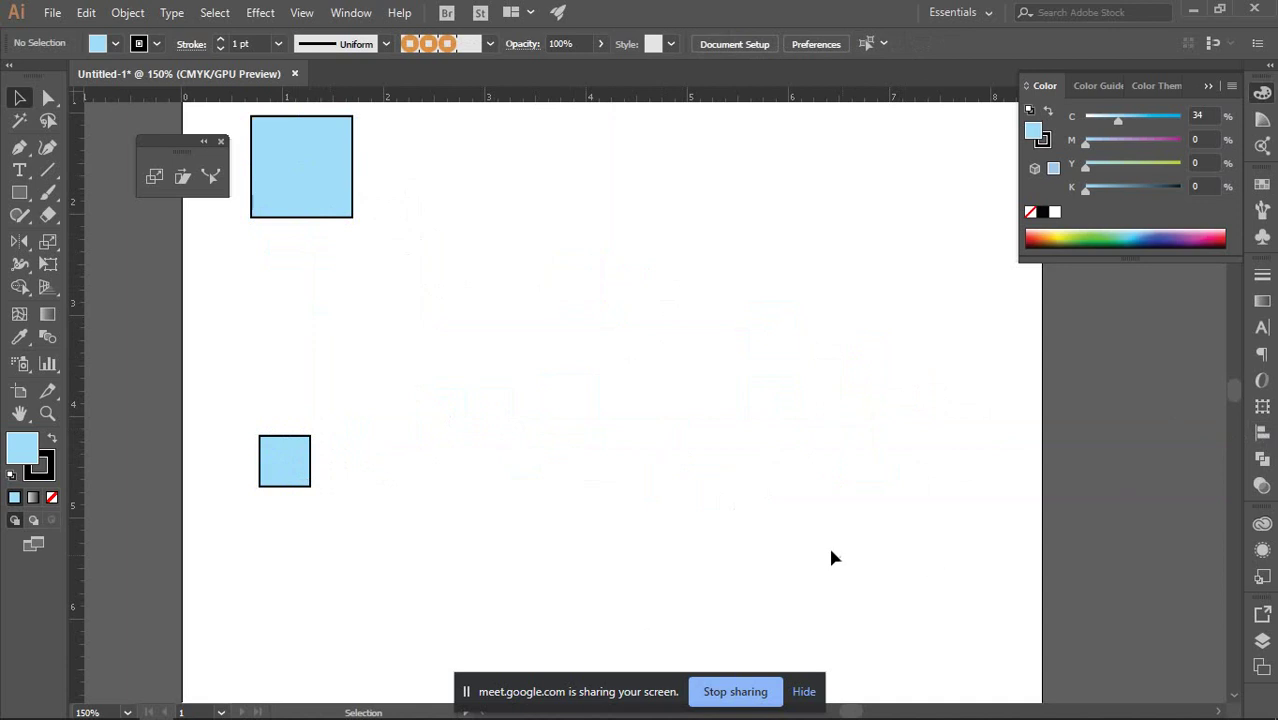
Delete both the large light blue square and its small copy.
left_click(312, 185)
key("Delete")
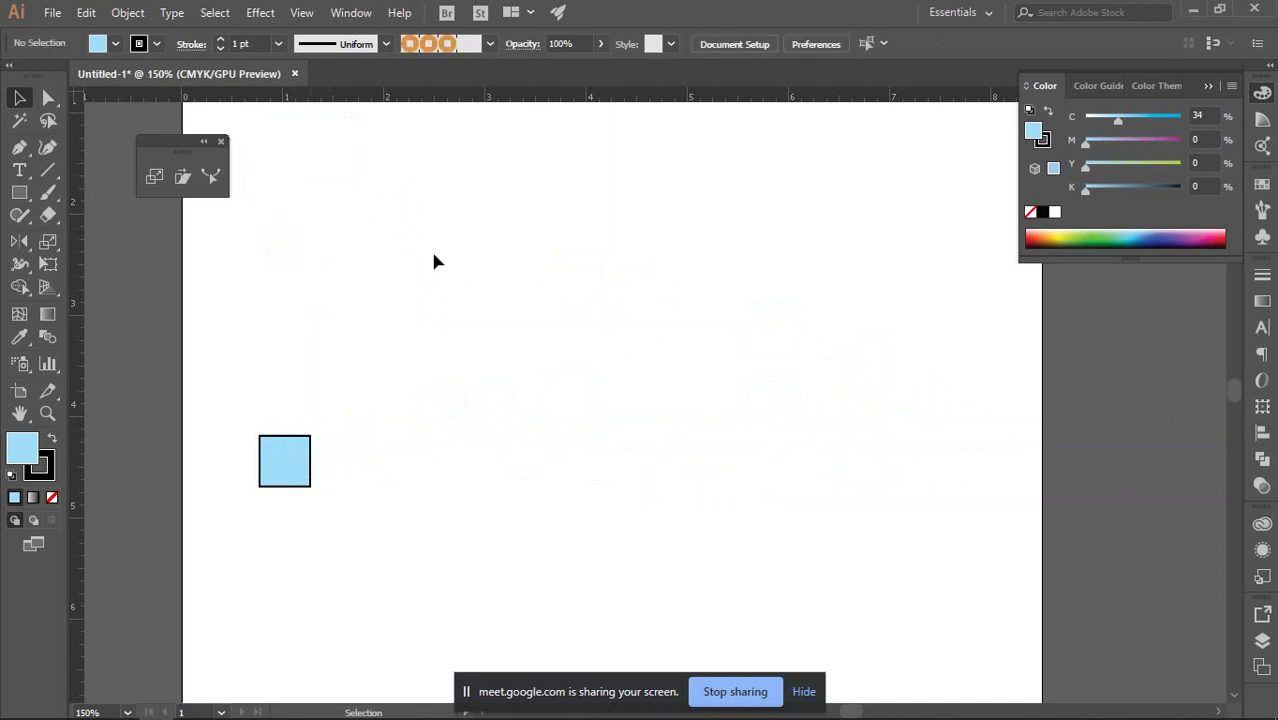
left_click_drag(299, 469, 306, 352)
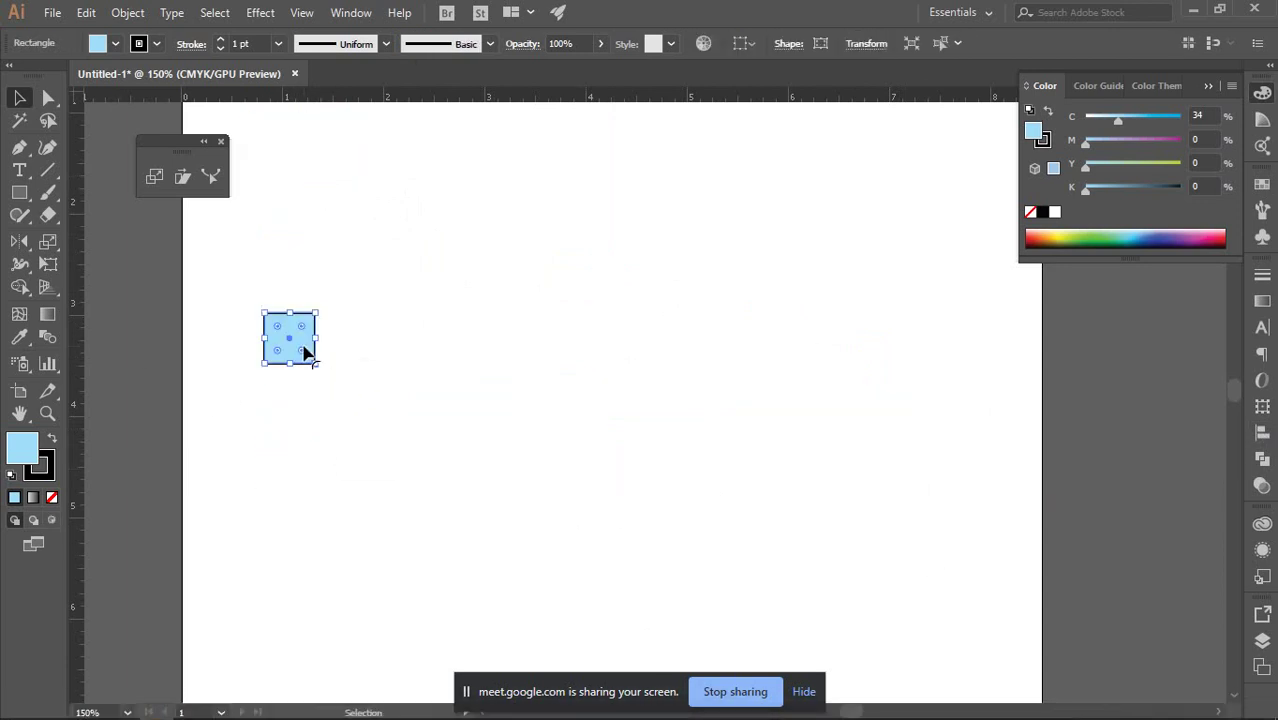
key("Delete")
Draw a light blue square about 0.5 in wide and high near the artboard's left side, and deselect it.
left_click(19, 192)
left_click_drag(294, 305, 345, 355)
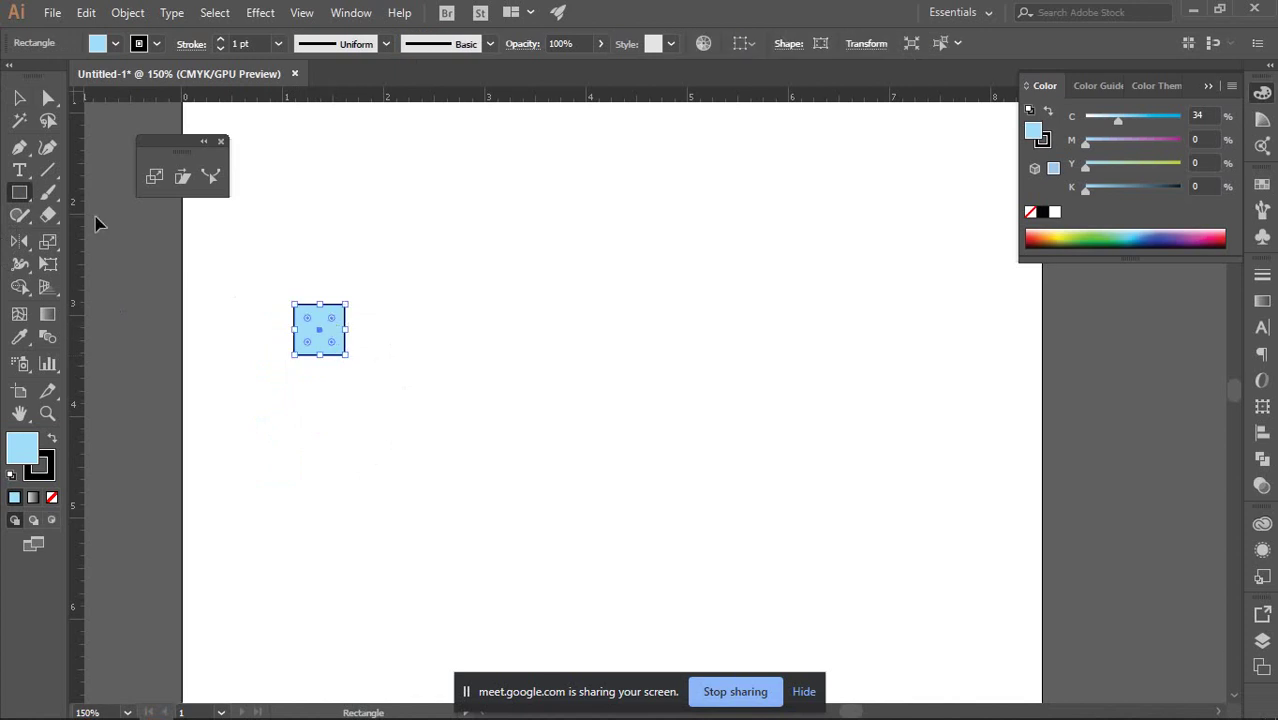
left_click(19, 97)
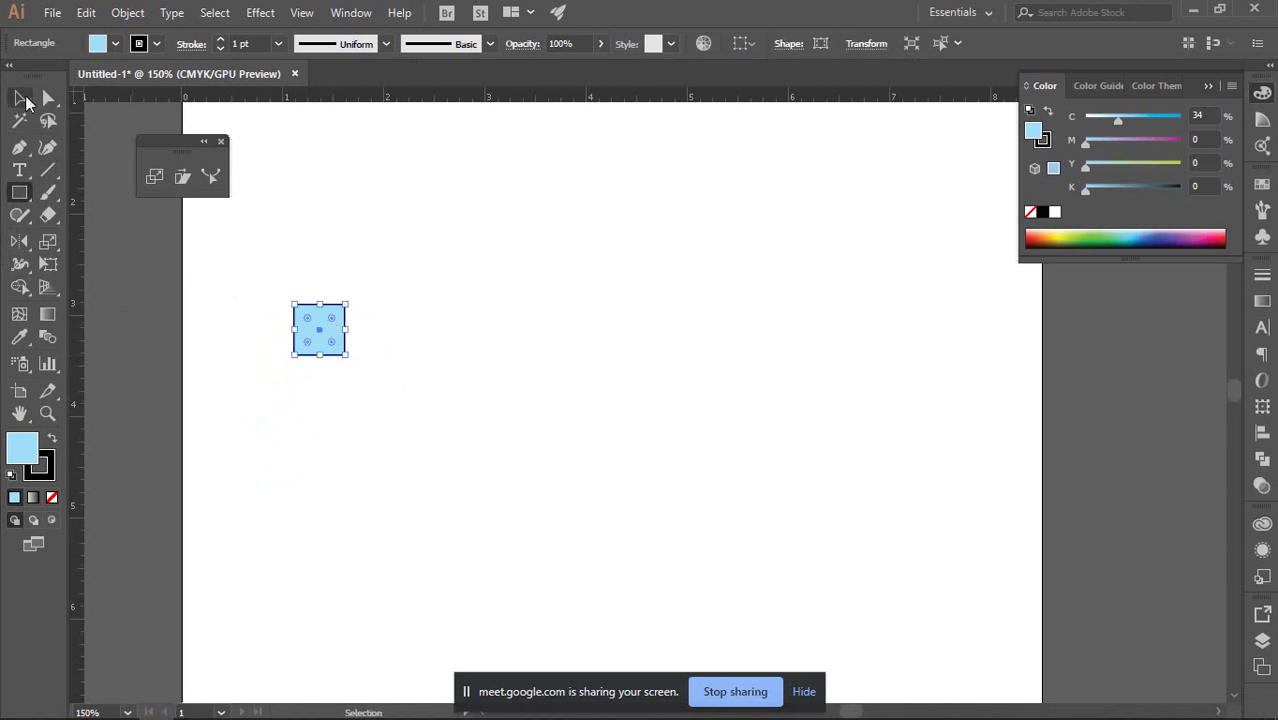
left_click(869, 47)
left_click(702, 283)
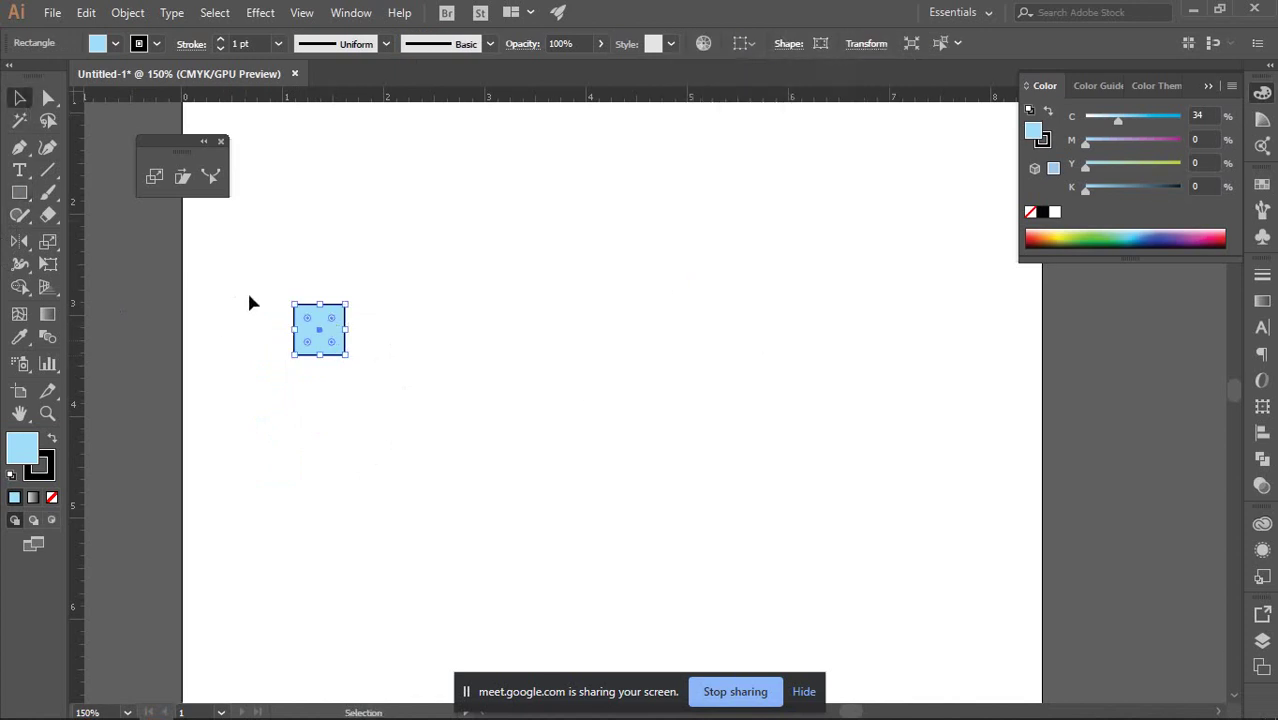
left_click_drag(257, 268, 384, 367)
scroll(317, 318, "up", 2)
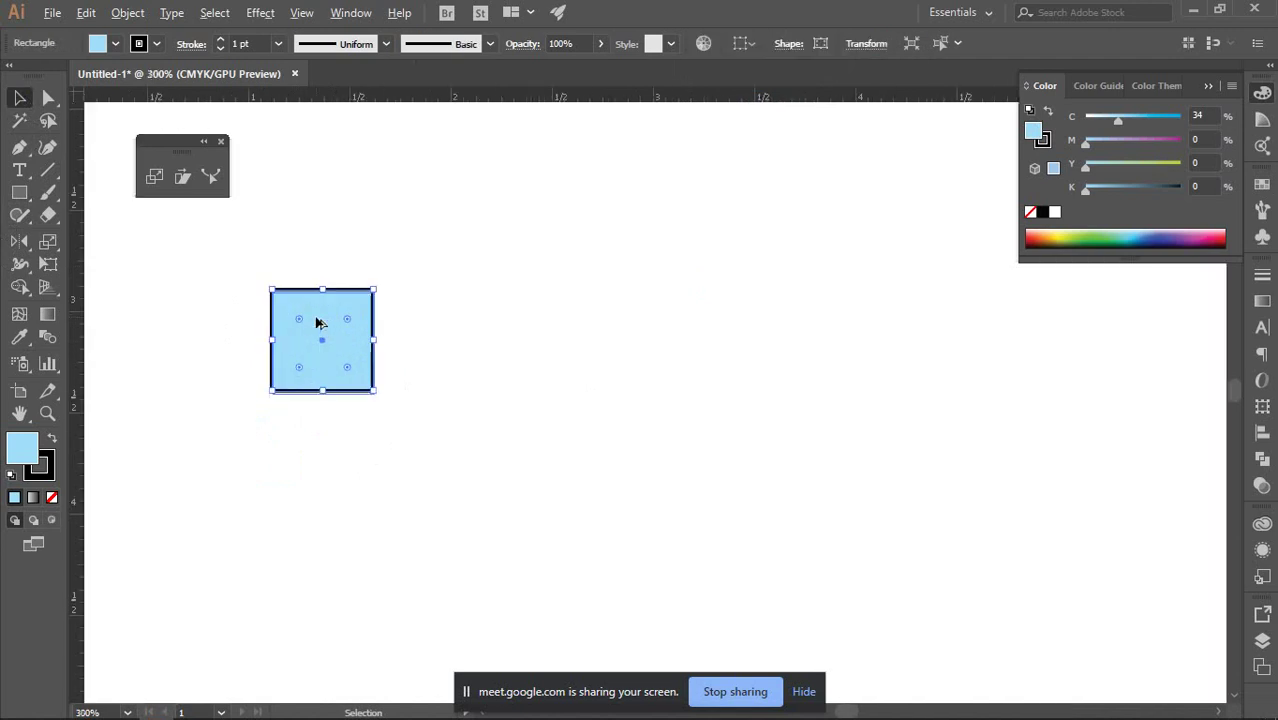
left_click(425, 318)
left_click_drag(485, 342, 385, 368)
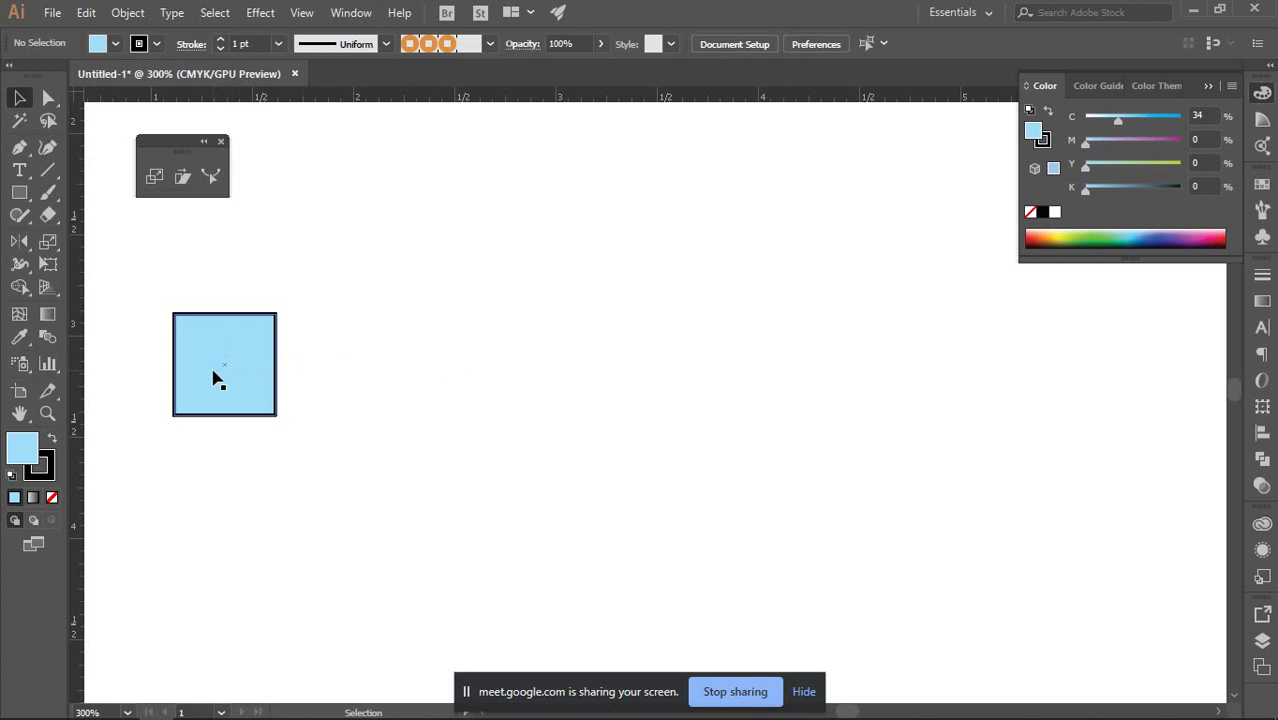
Duplicate the square horizontally, placing the copy about 1.05 in to the right of the original.
left_click_drag(212, 372, 428, 375)
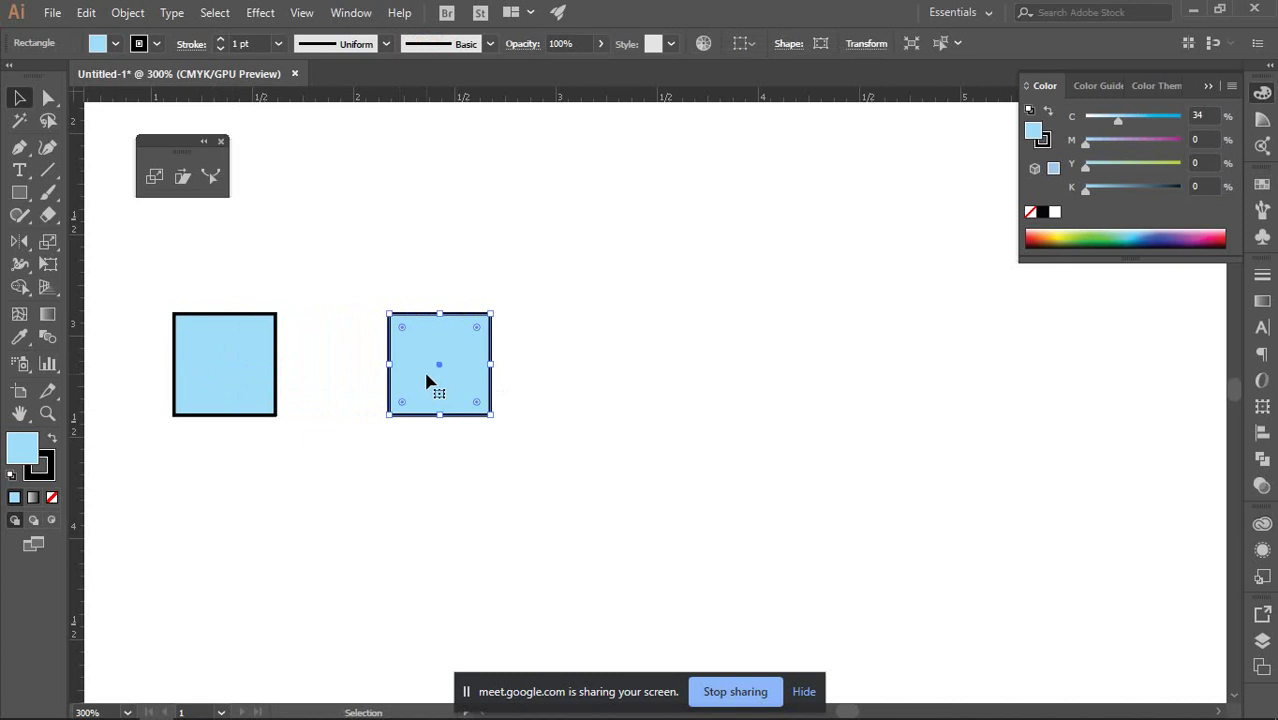
left_click(607, 395)
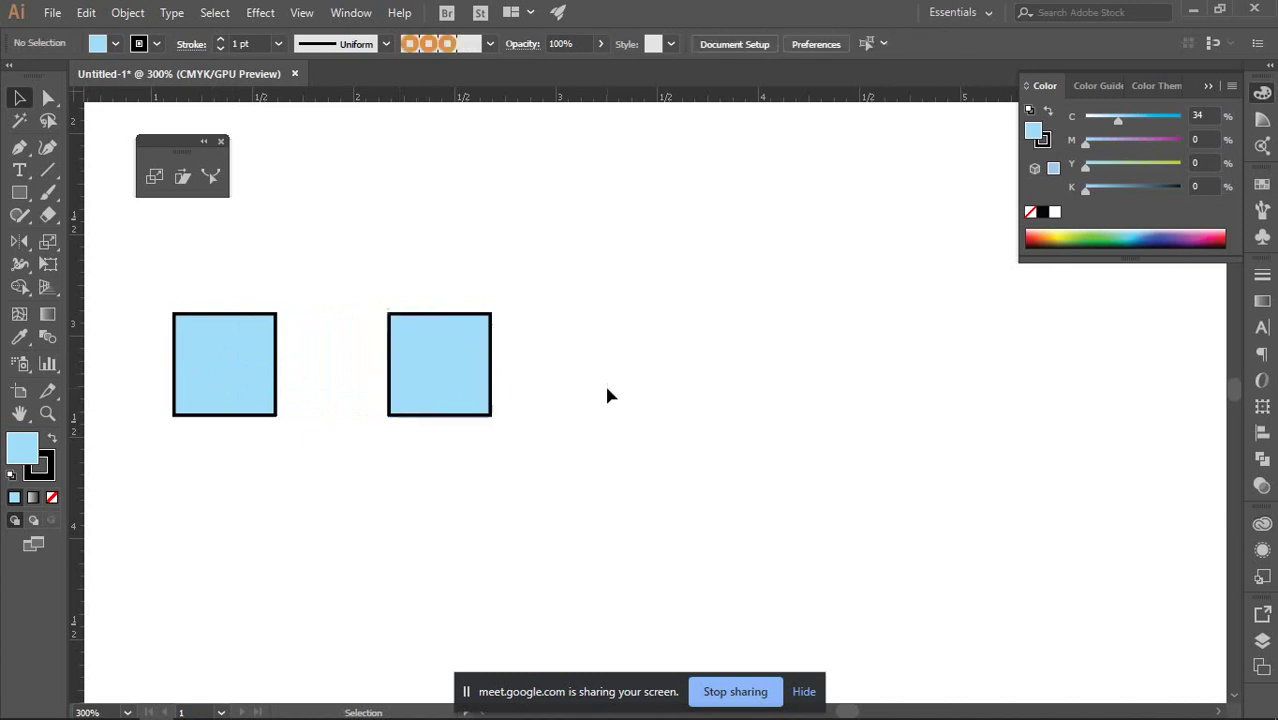
left_click(421, 362)
left_click(566, 355)
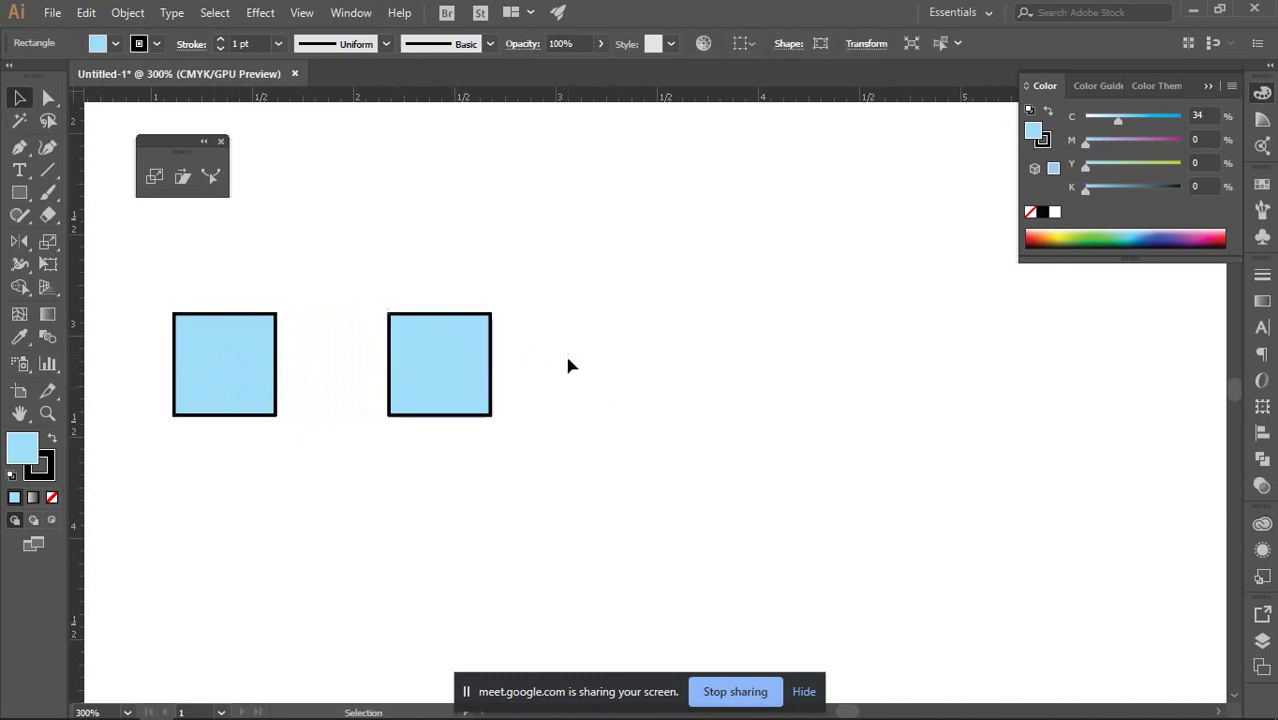
left_click(462, 348)
left_click(250, 396)
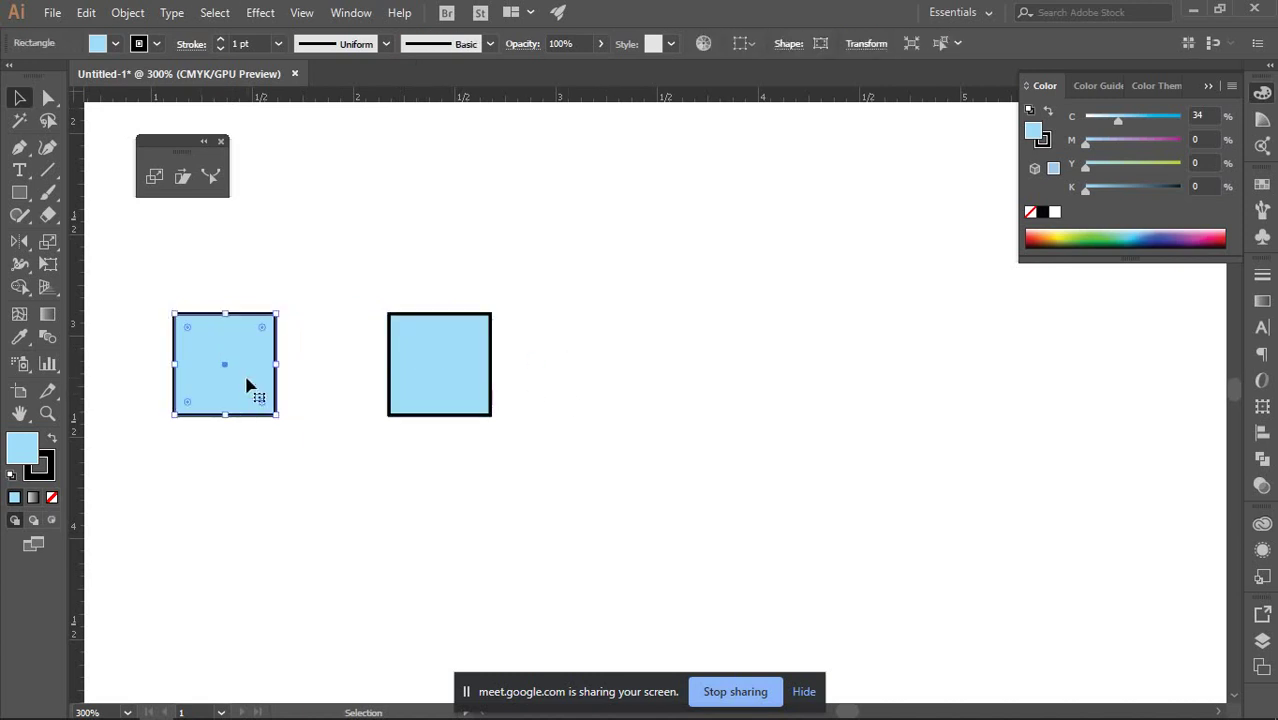
Scale the right-hand square uniformly to 110%, and deselect it.
left_click(424, 350)
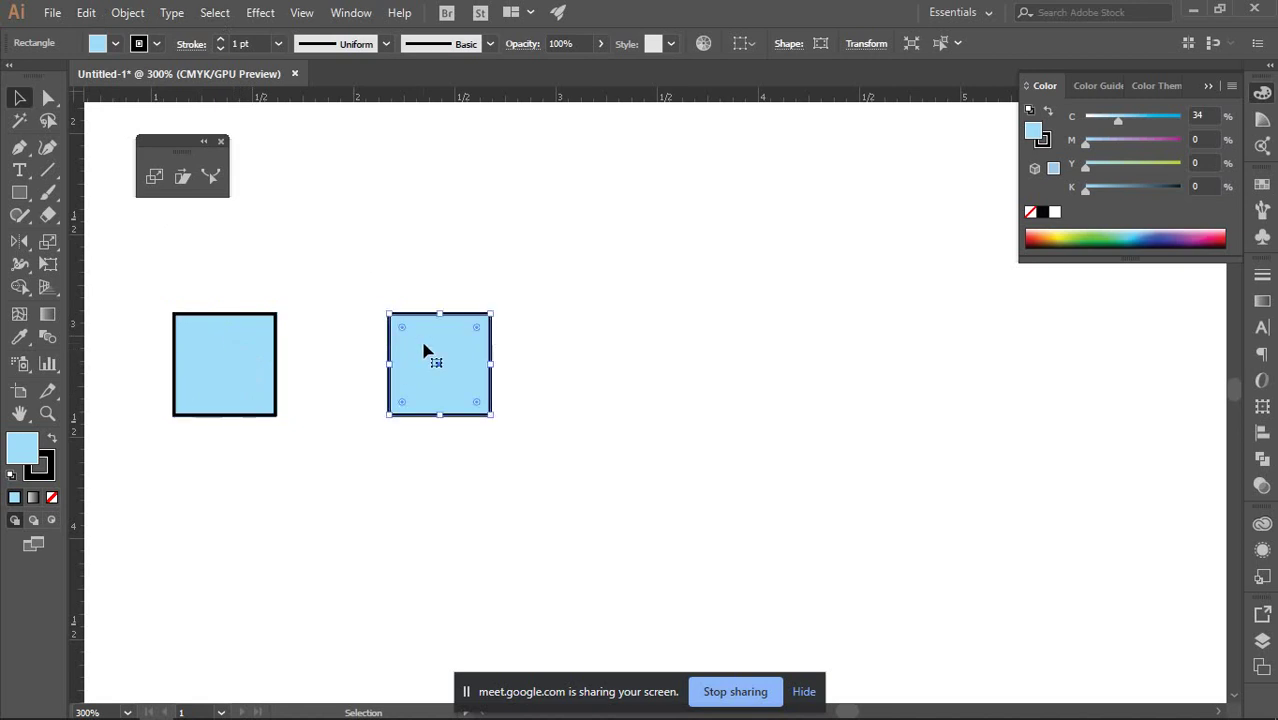
left_click(154, 178)
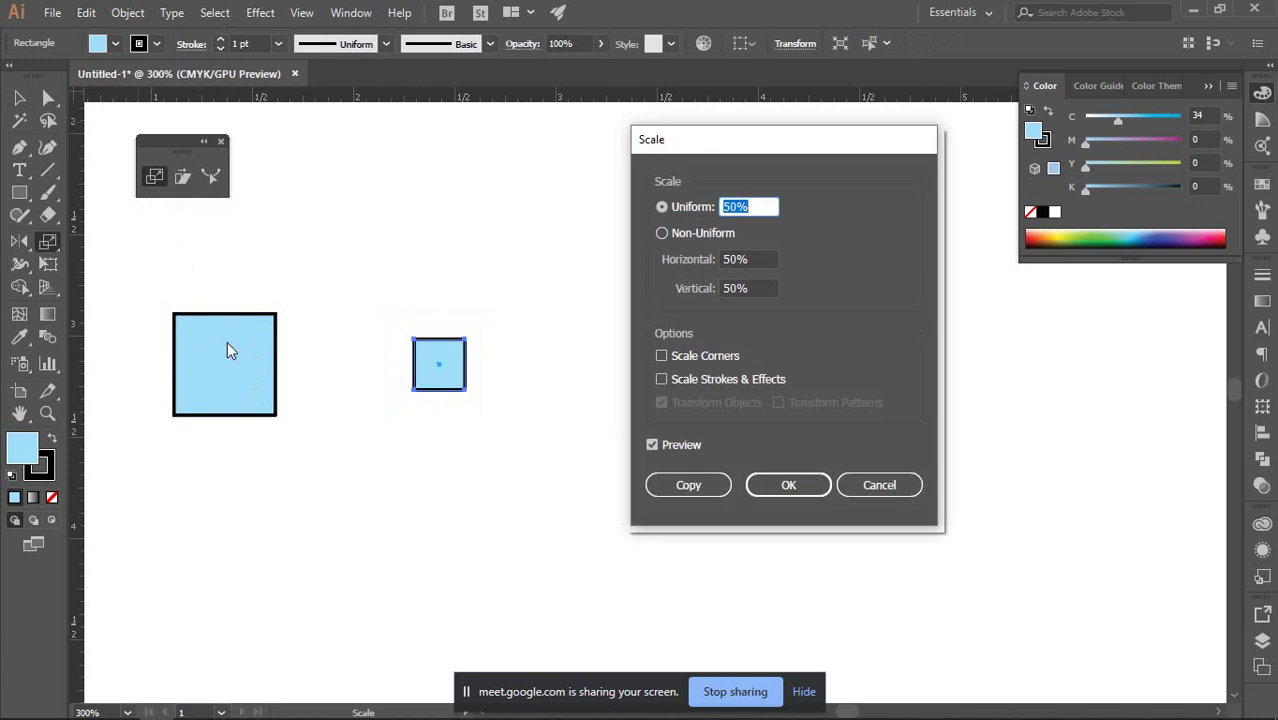
type("110")
left_click(652, 445)
left_click(652, 445)
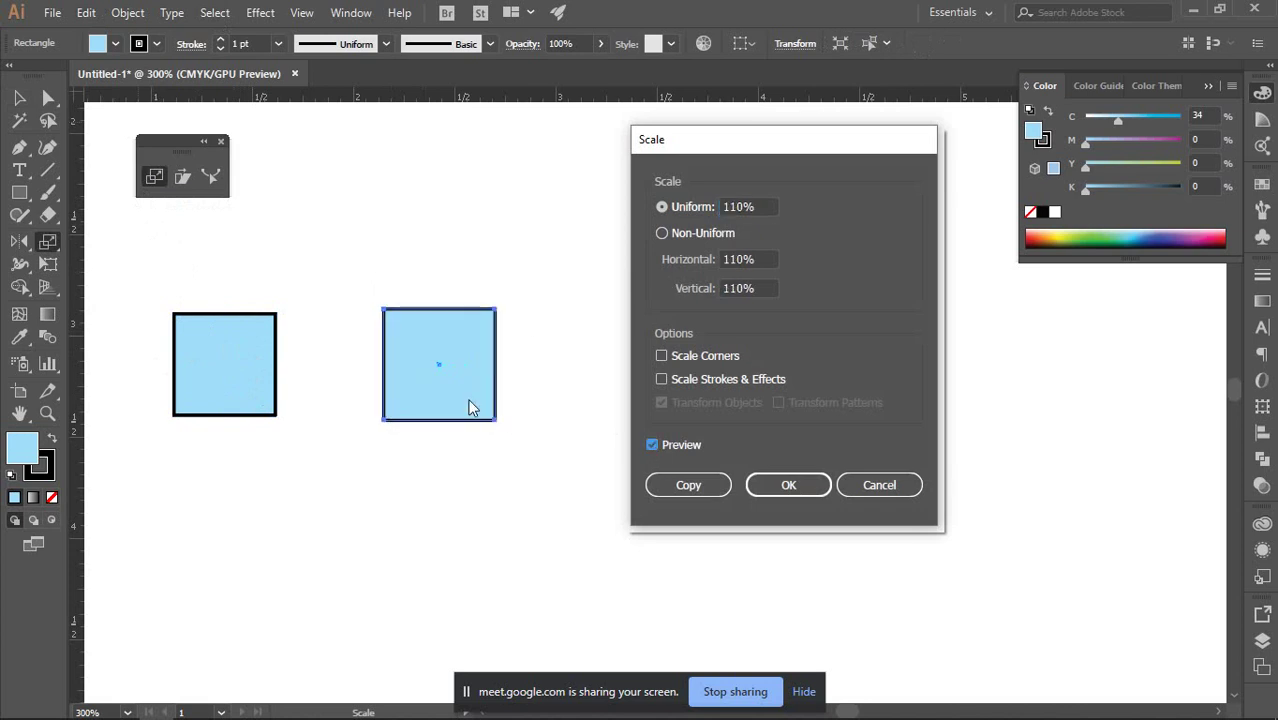
left_click(789, 486)
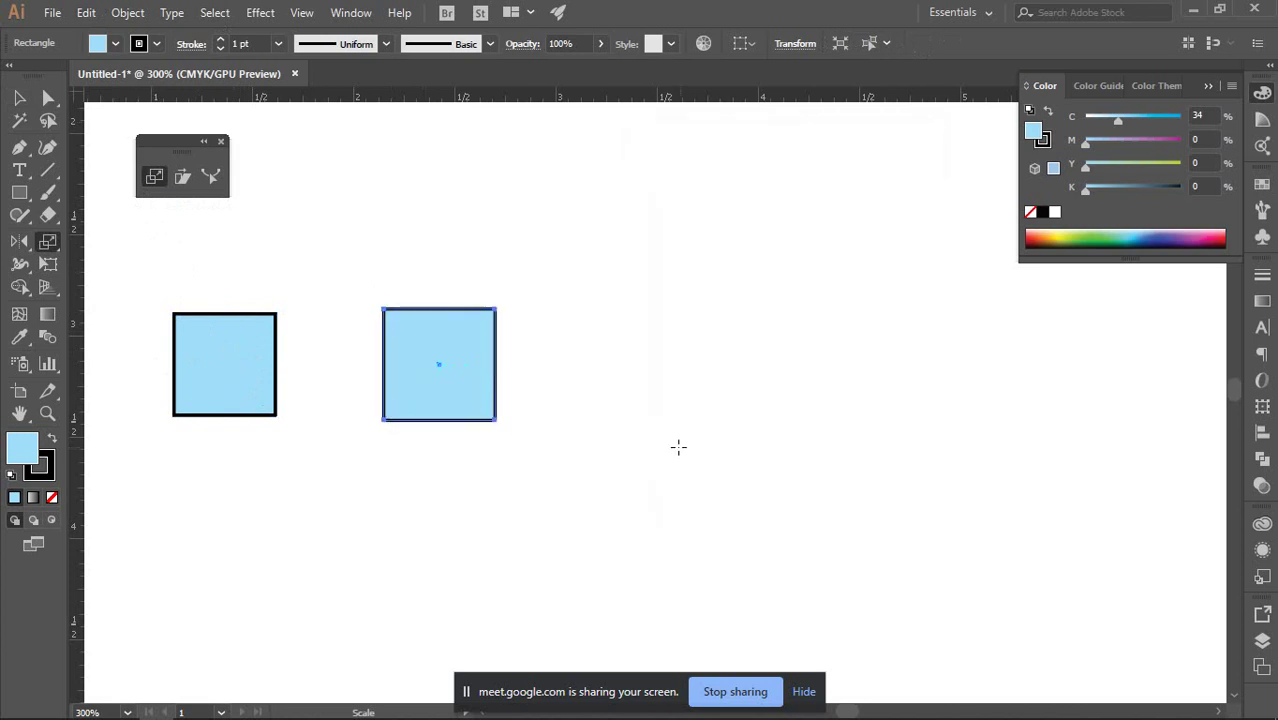
key("v")
key("ctrl+shift+a")
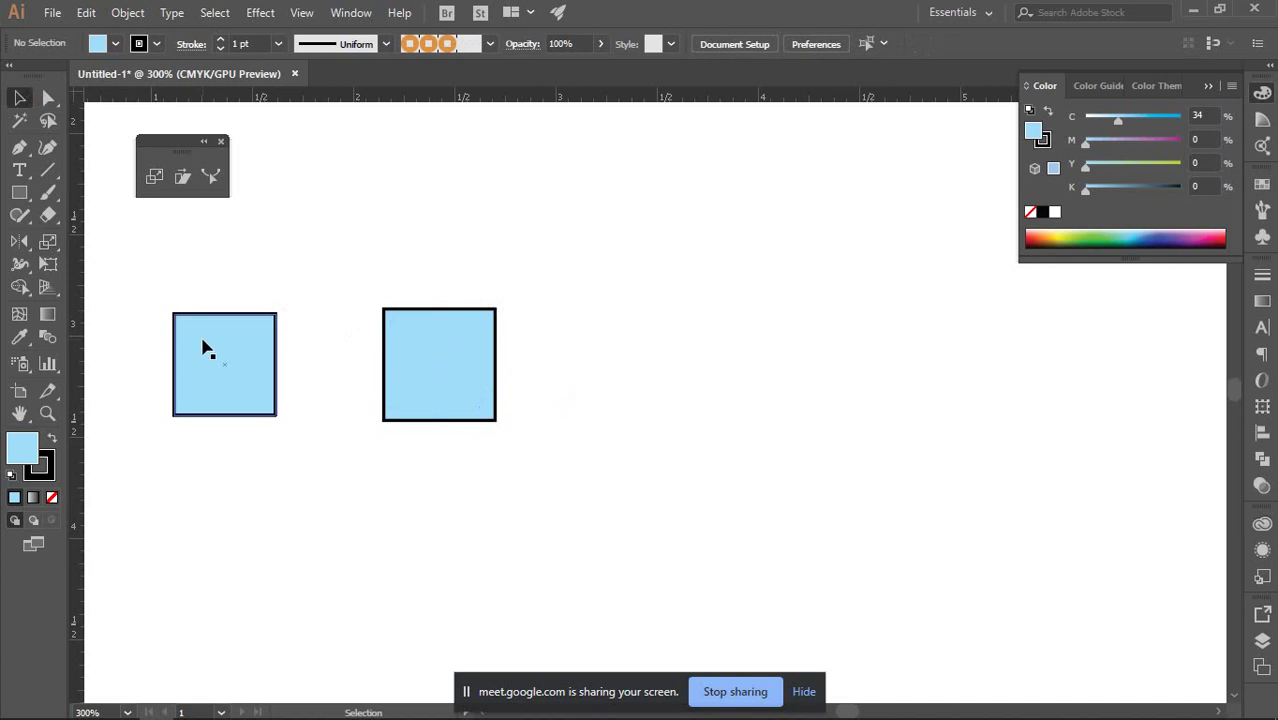
Move the enlarged square horizontally toward the original, leaving only a narrow gap between them, and deselect it.
mouse_move(450, 355)
left_mouse_down()
mouse_move(349, 354)
mouse_move(399, 336)
mouse_move(428, 356)
left_mouse_up()
left_click(462, 386)
scroll(310, 360, "up", 2)
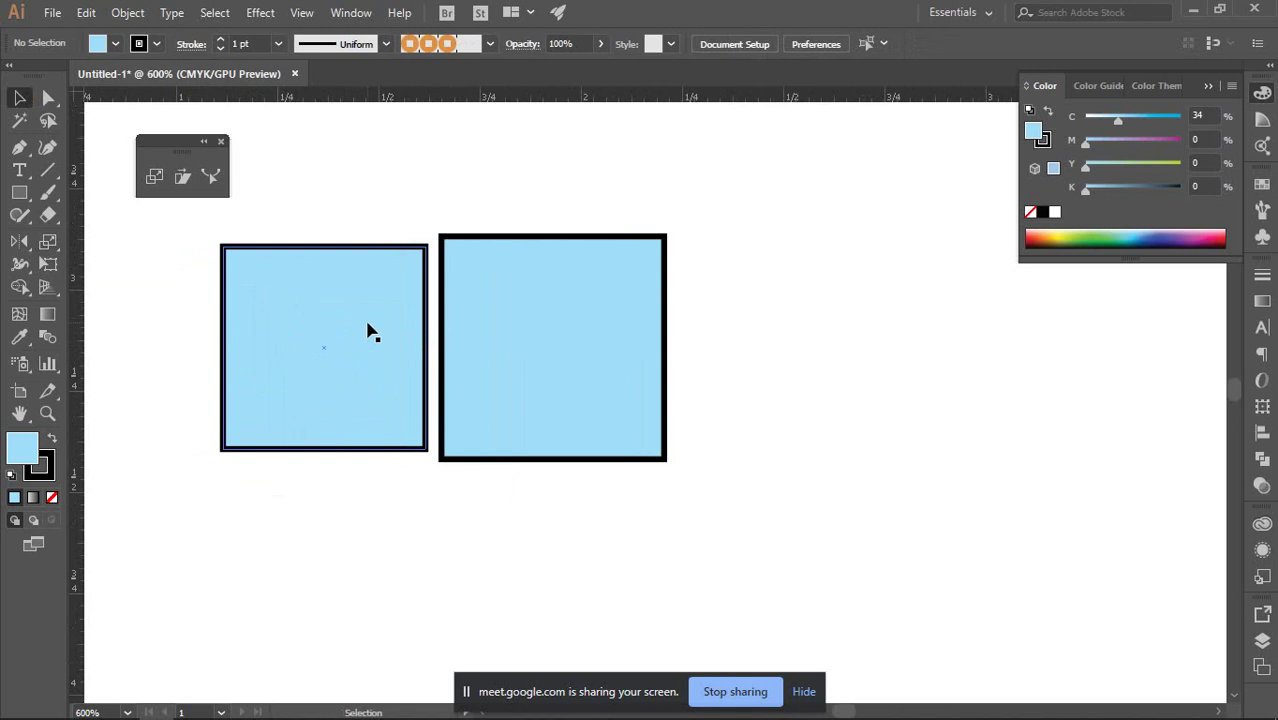
left_click_drag(753, 325, 688, 363)
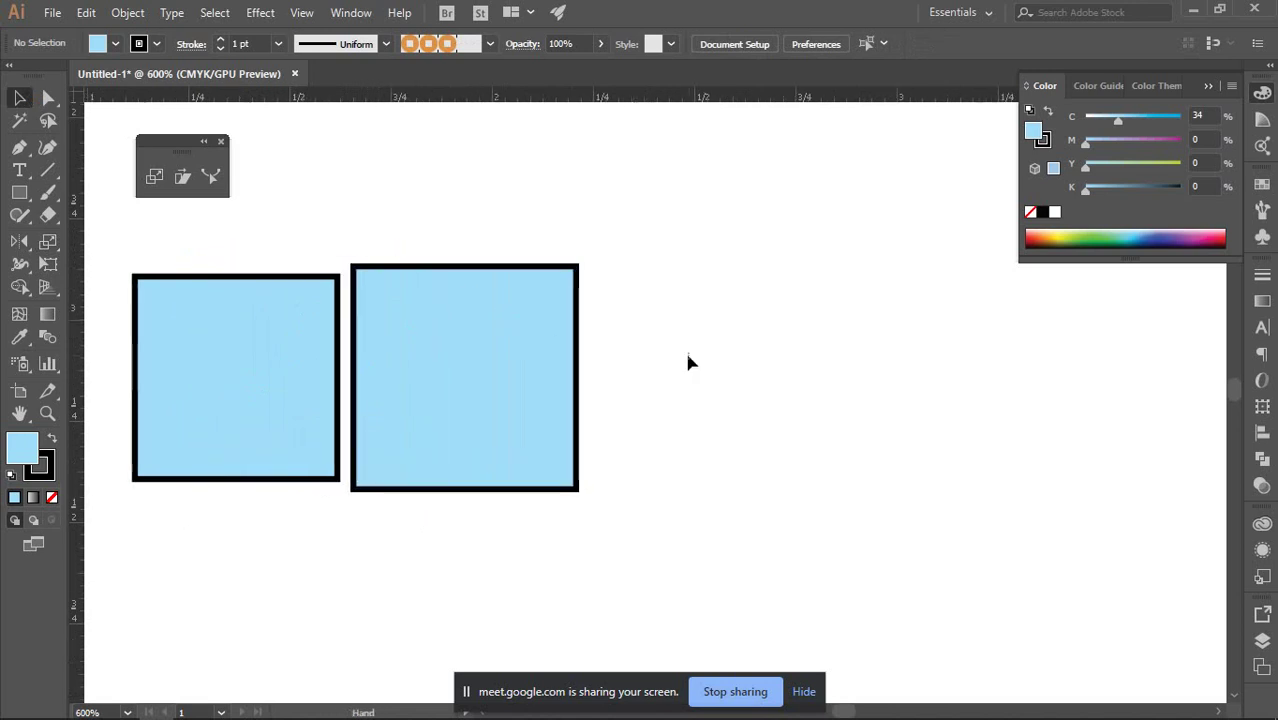
Duplicate the smallest square about 1.2 in to the right, and make a copy of the duplicate scaled uniformly to 120%.
left_click_drag(246, 365, 731, 364)
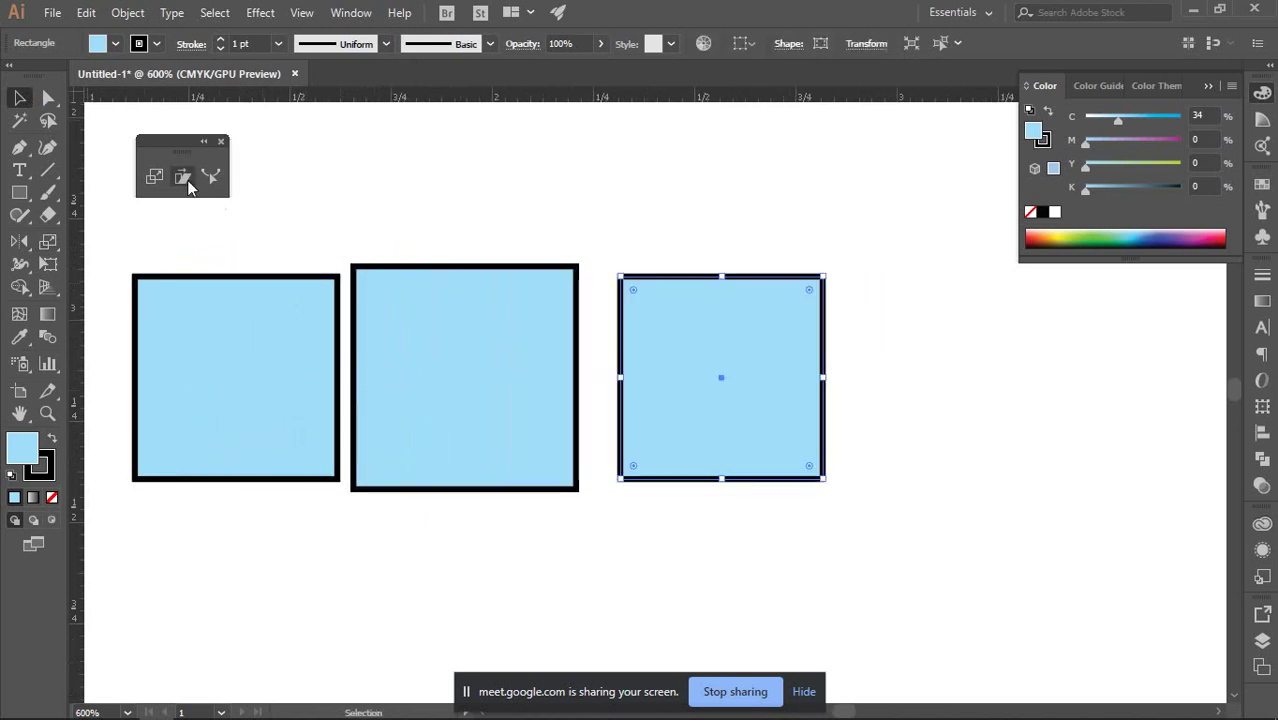
double_click(154, 176)
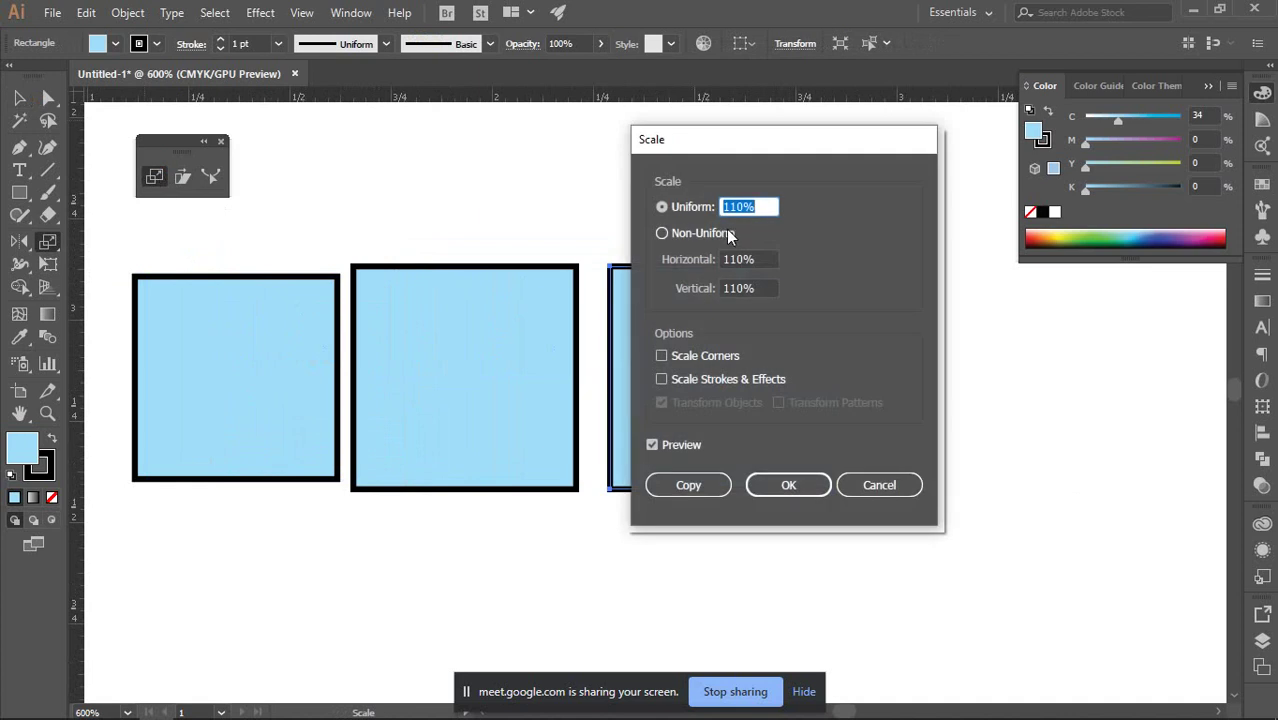
type("120")
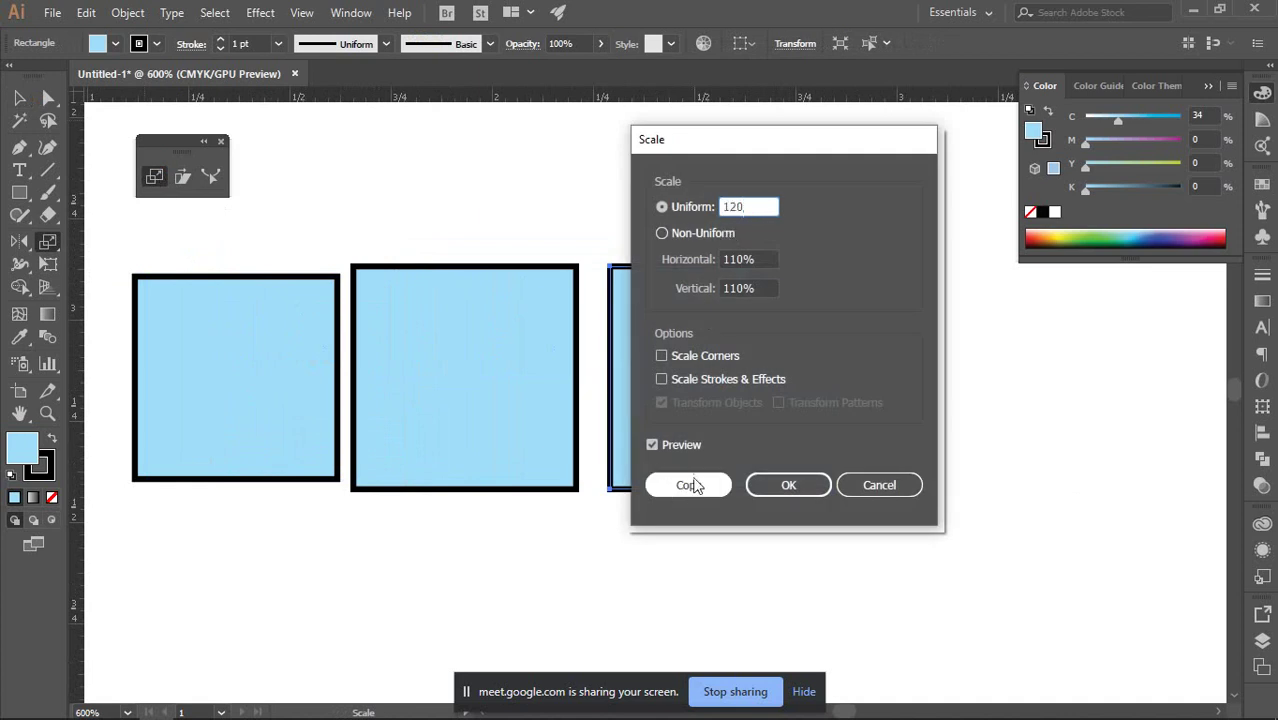
left_click(690, 485)
left_click(19, 97)
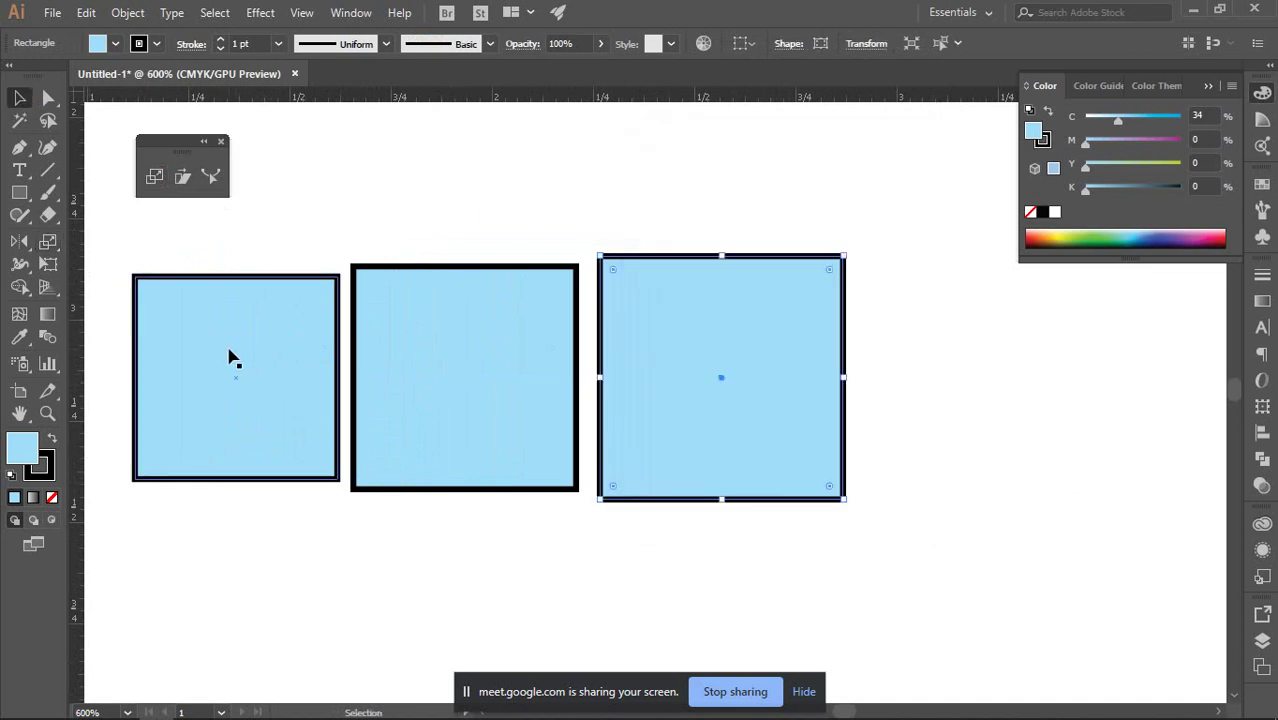
Select the original, 110% and 120% squares in turn to compare their sizes.
left_click(229, 357)
left_click(723, 368)
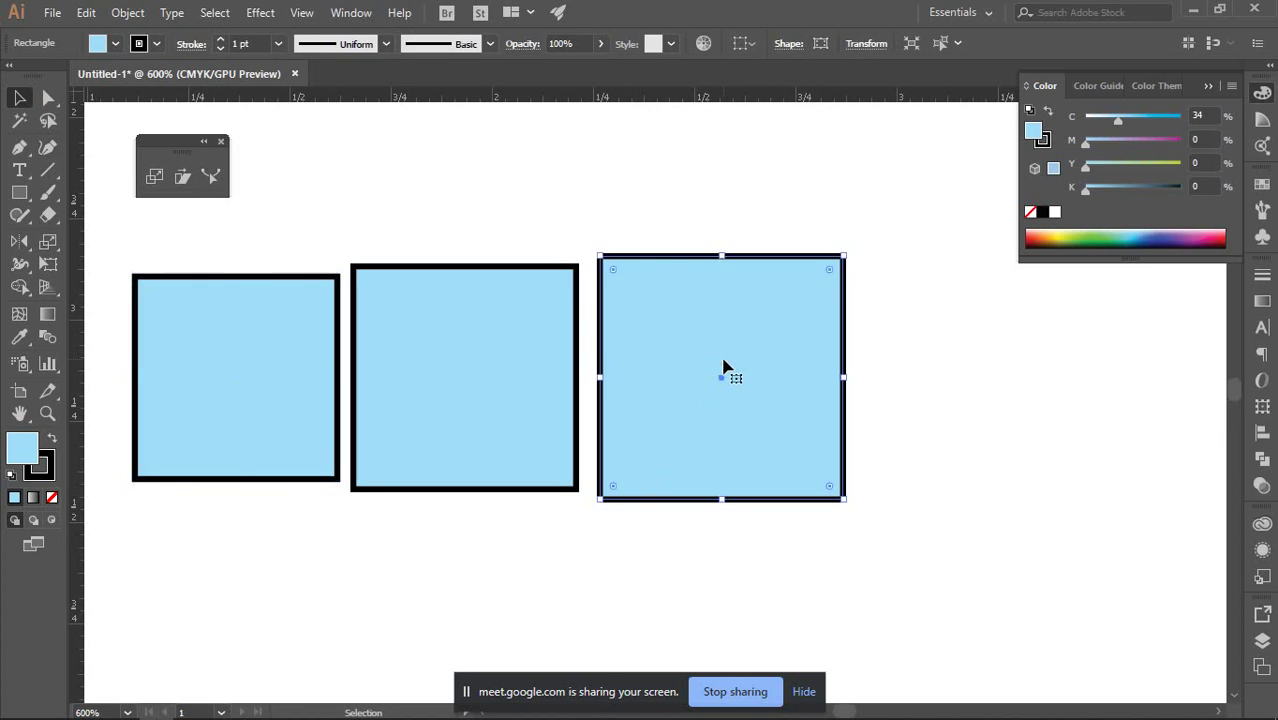
left_click(400, 325)
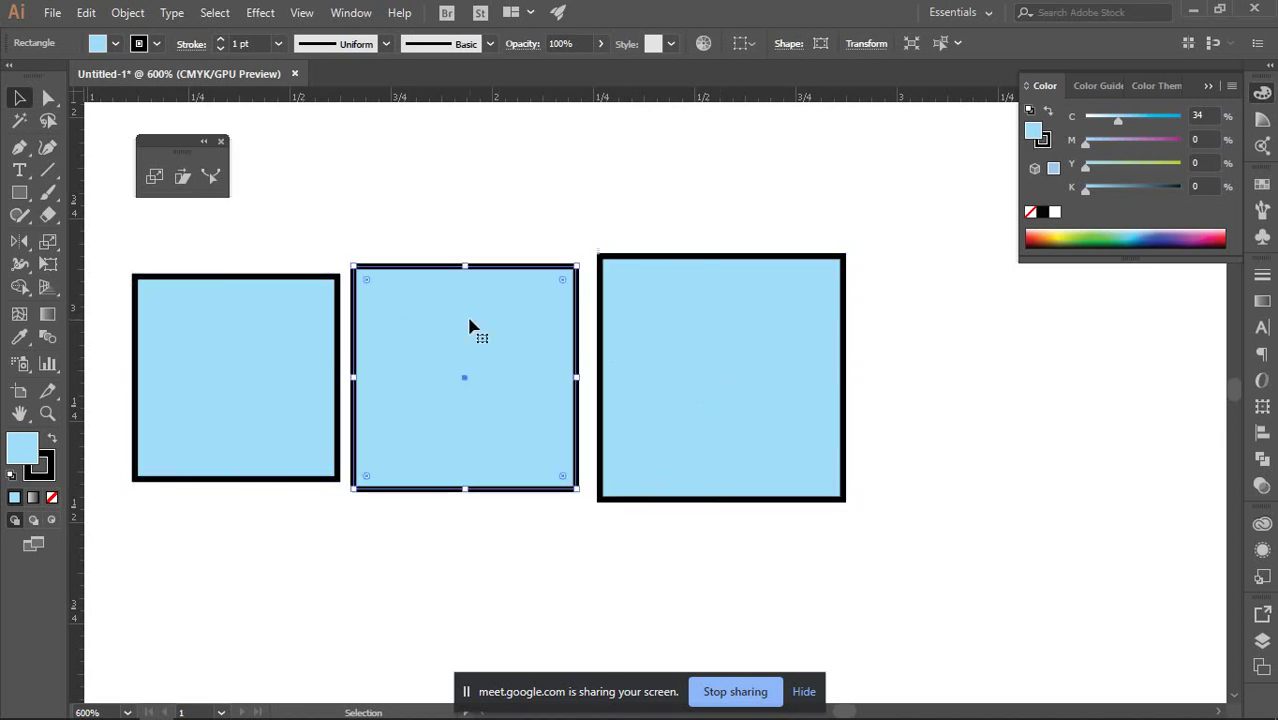
left_click(725, 326)
left_click(522, 316)
left_click(733, 345)
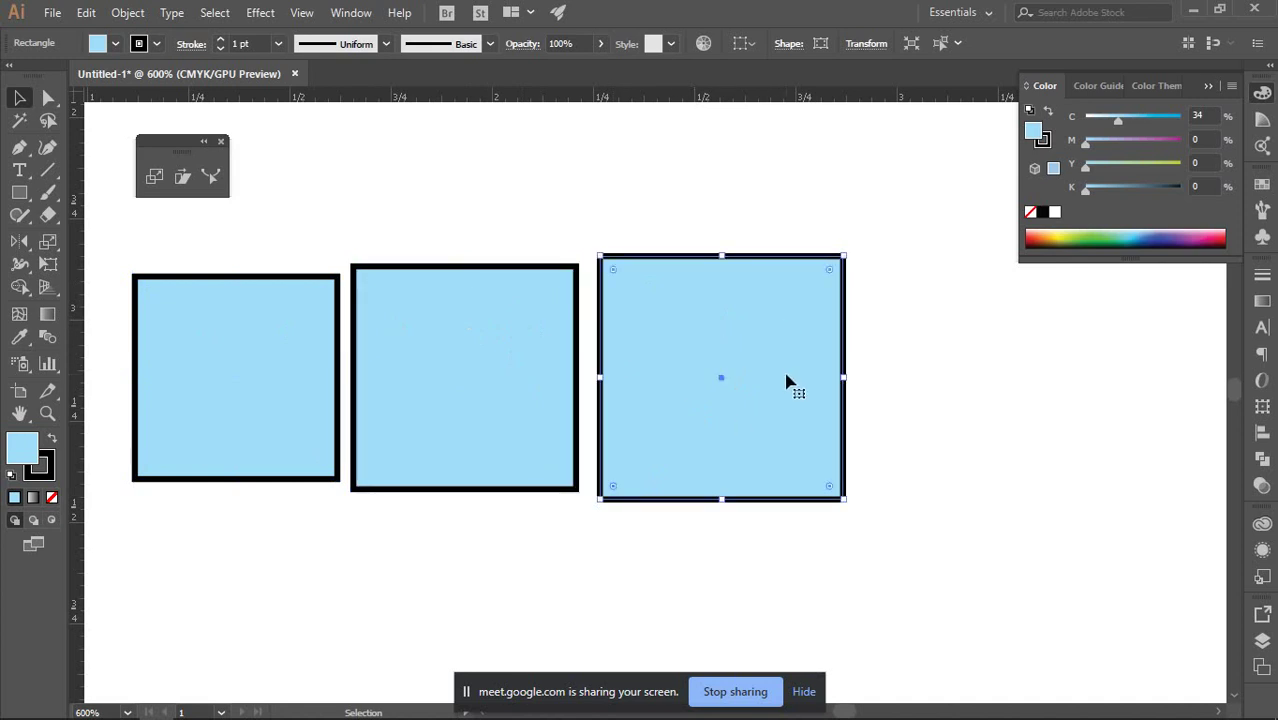
Make a copy of the 120% square scaled uniformly to 120%, move the copy horizontally clear of it to the right, and deselect it.
key("space")
left_click_drag(924, 371, 892, 386)
left_click(152, 177)
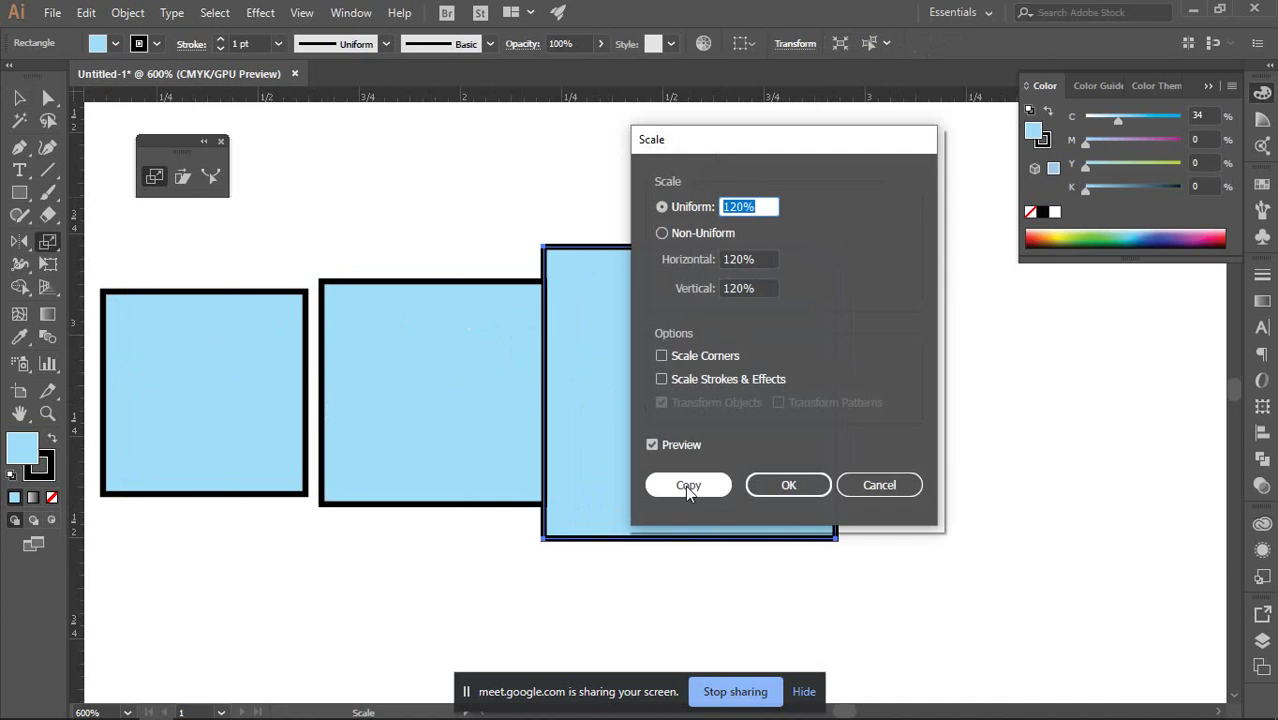
left_click(686, 486)
key("v")
left_click_drag(995, 472, 810, 434)
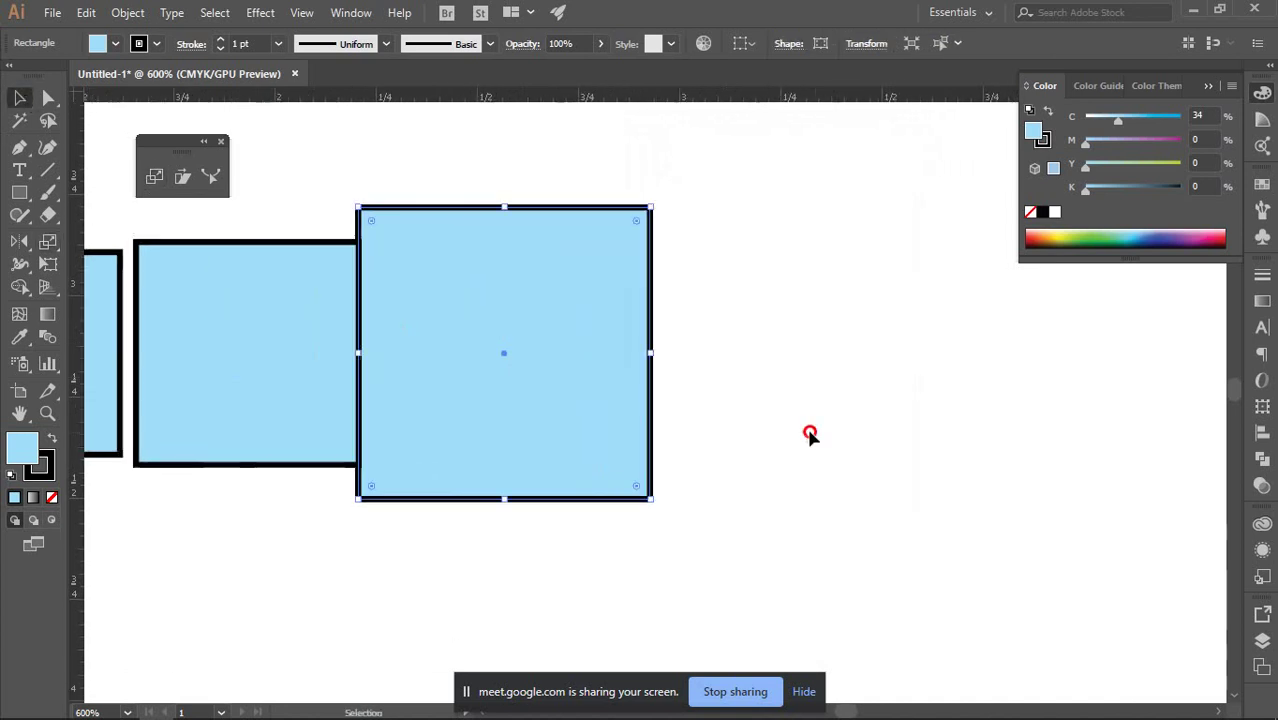
left_click_drag(565, 390, 885, 390)
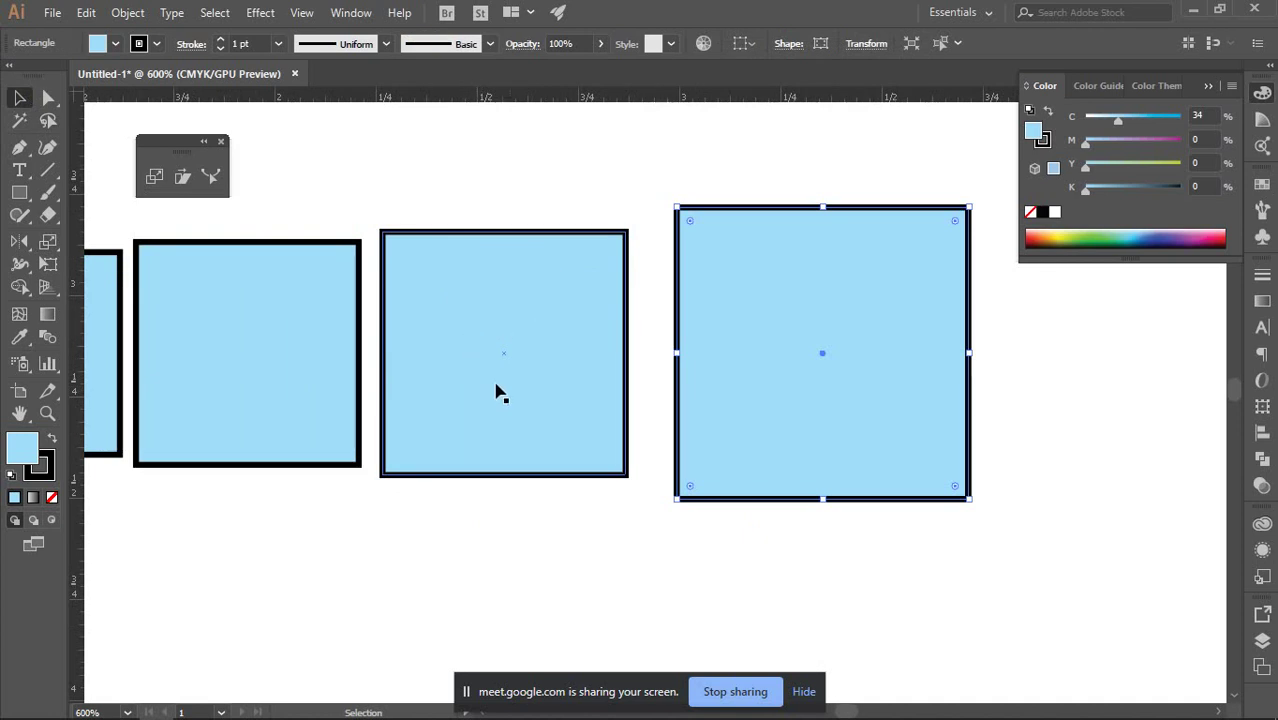
left_click(494, 548)
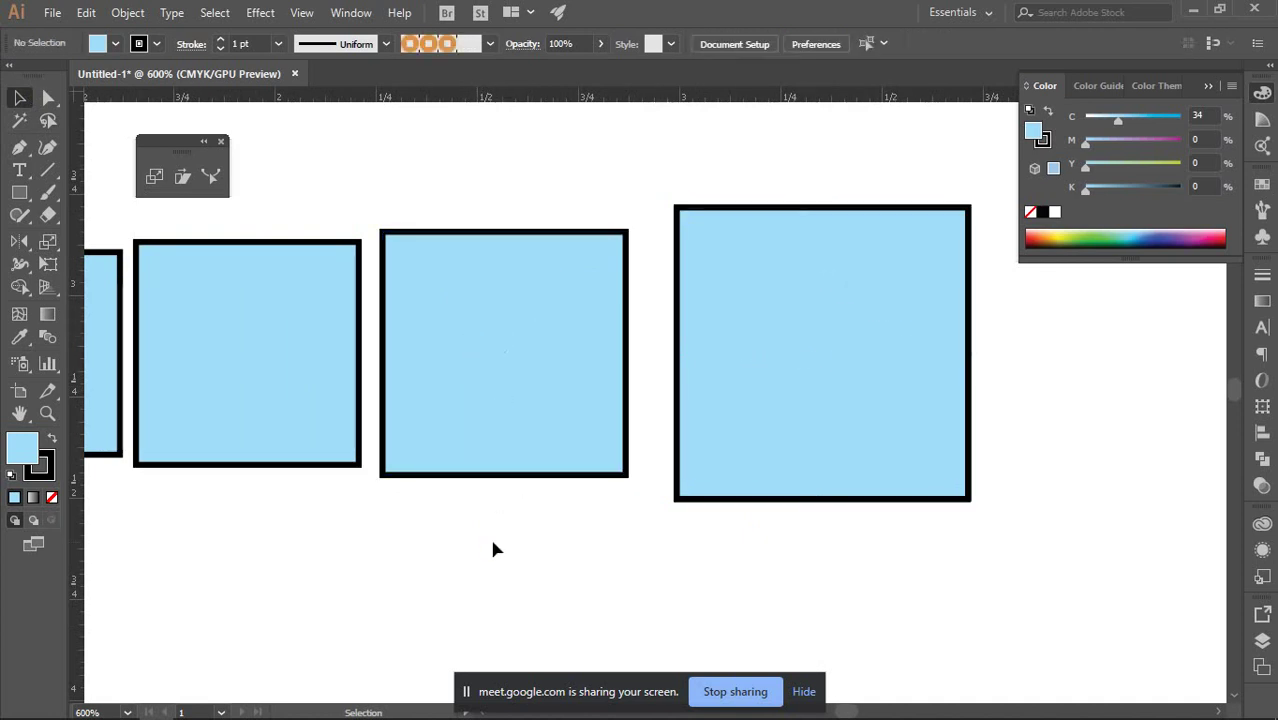
Move the largest square horizontally toward its neighbour, leaving only a narrow gap between them, and deselect it.
scroll(493, 548, "down", 2)
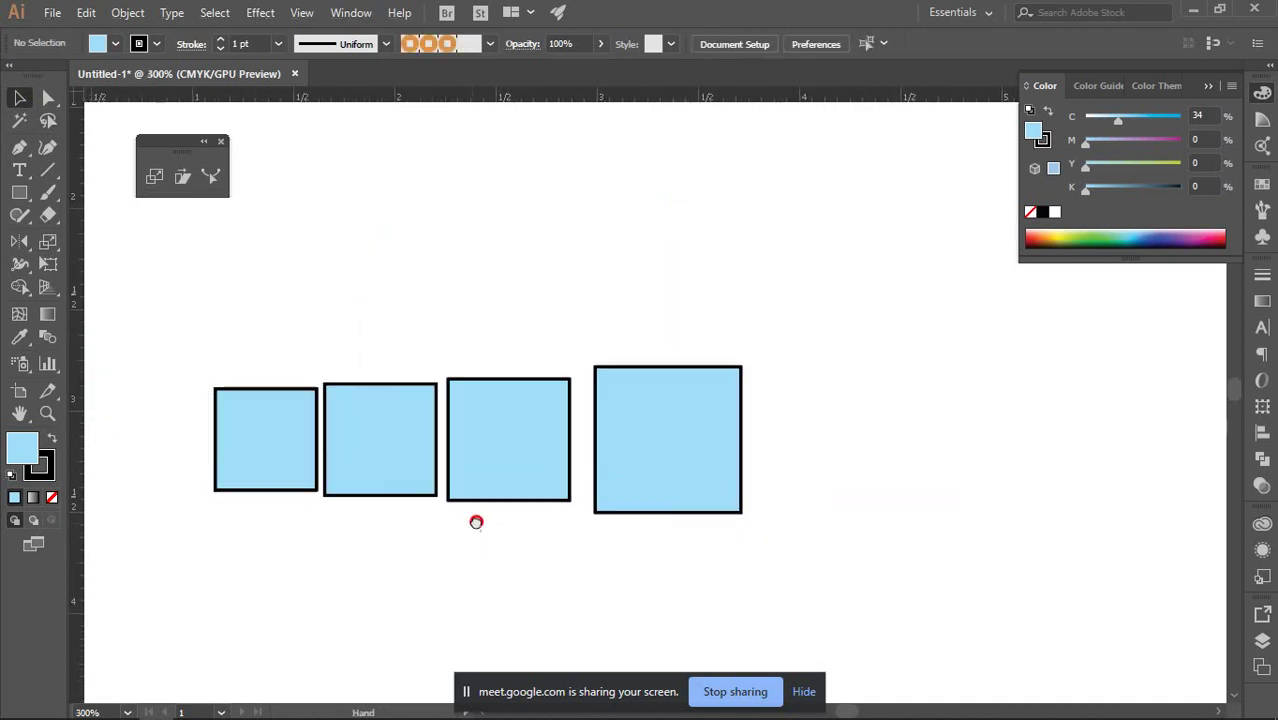
left_click_drag(758, 349, 739, 347)
left_click(964, 386)
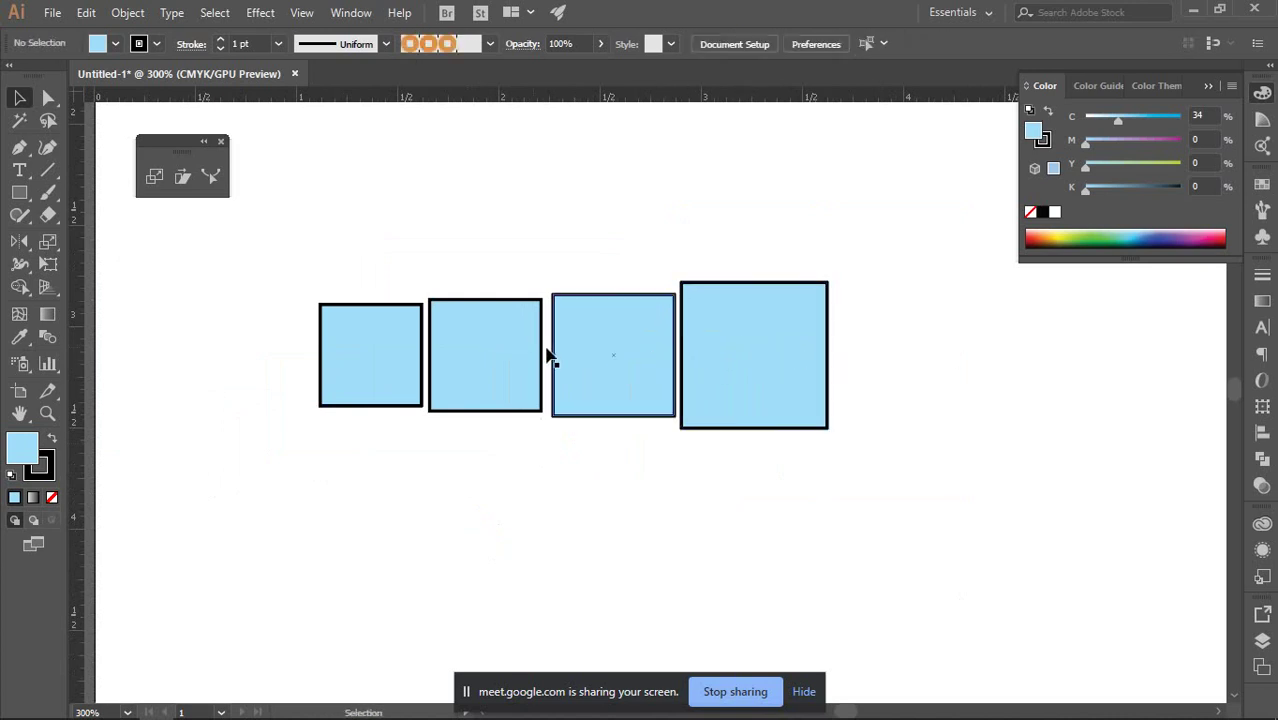
Select all four squares to examine how their sizes increase along the row, and deselect them.
left_click_drag(263, 251, 860, 440)
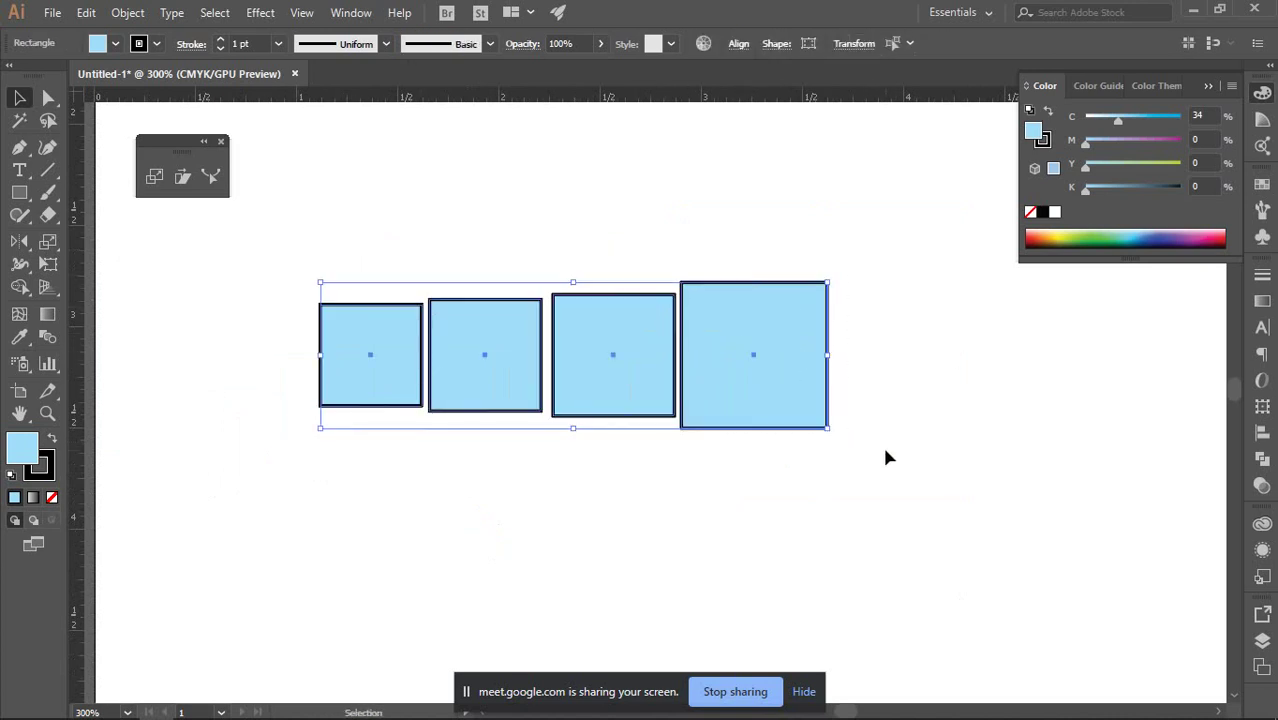
scroll(860, 430, "up", 1)
left_click_drag(765, 425, 810, 428)
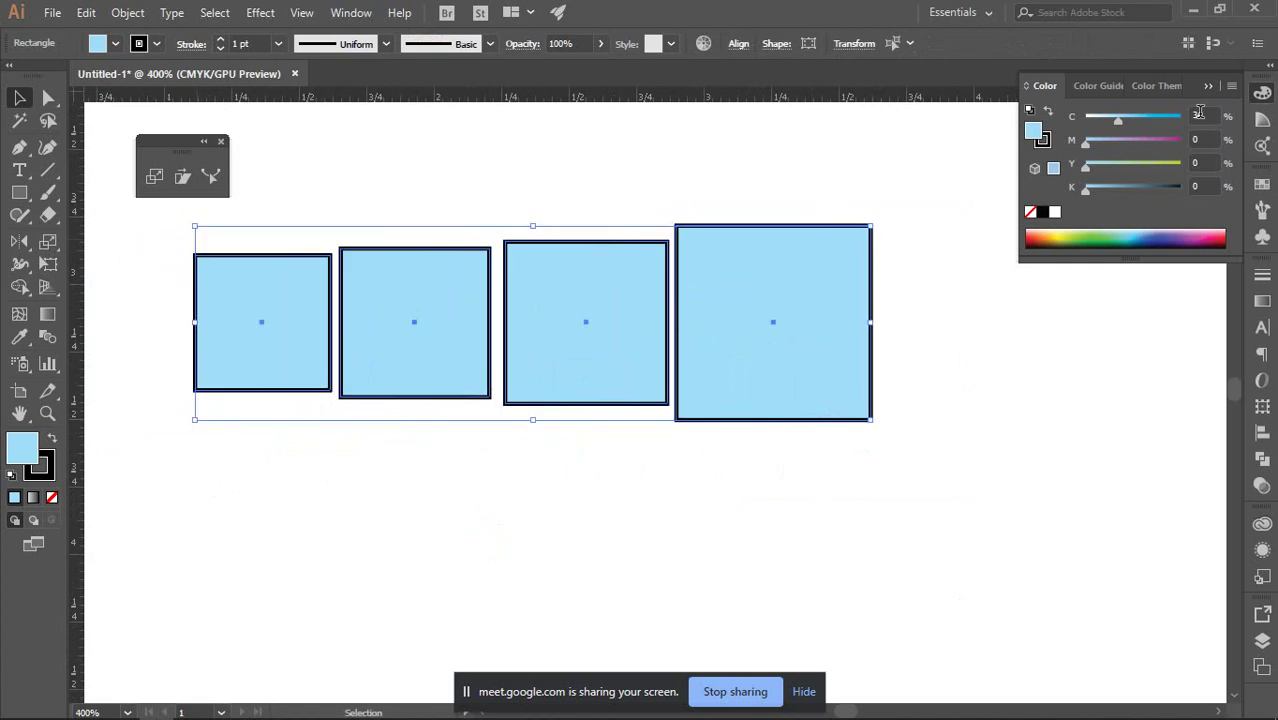
left_click(933, 305)
scroll(932, 306, "down", 2)
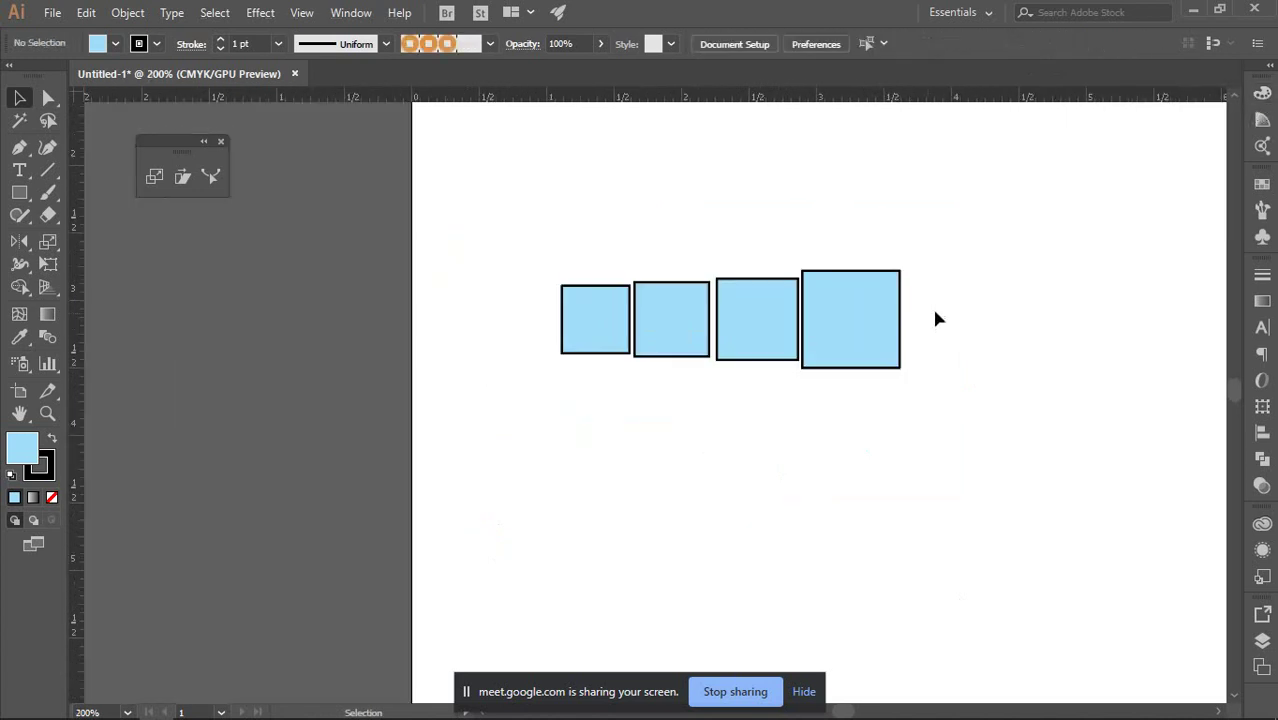
left_click_drag(932, 306, 836, 272)
scroll(829, 282, "down", 2)
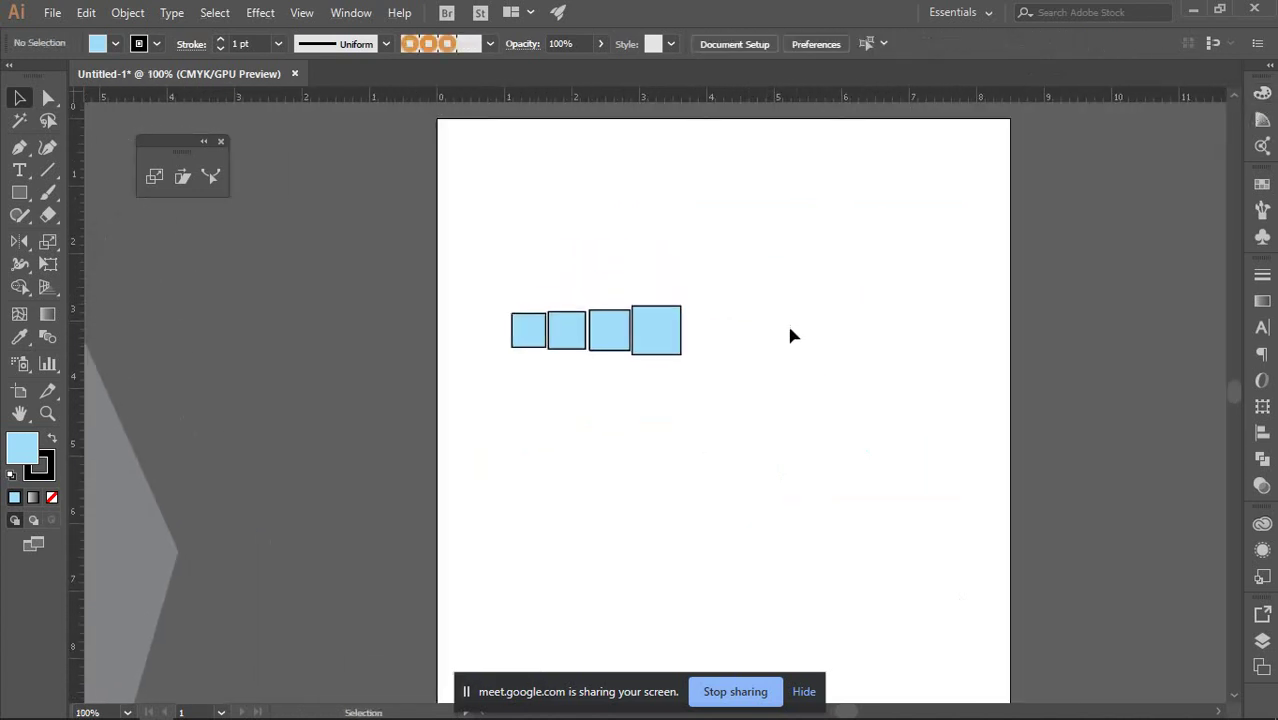
scroll(579, 345, "up", 1)
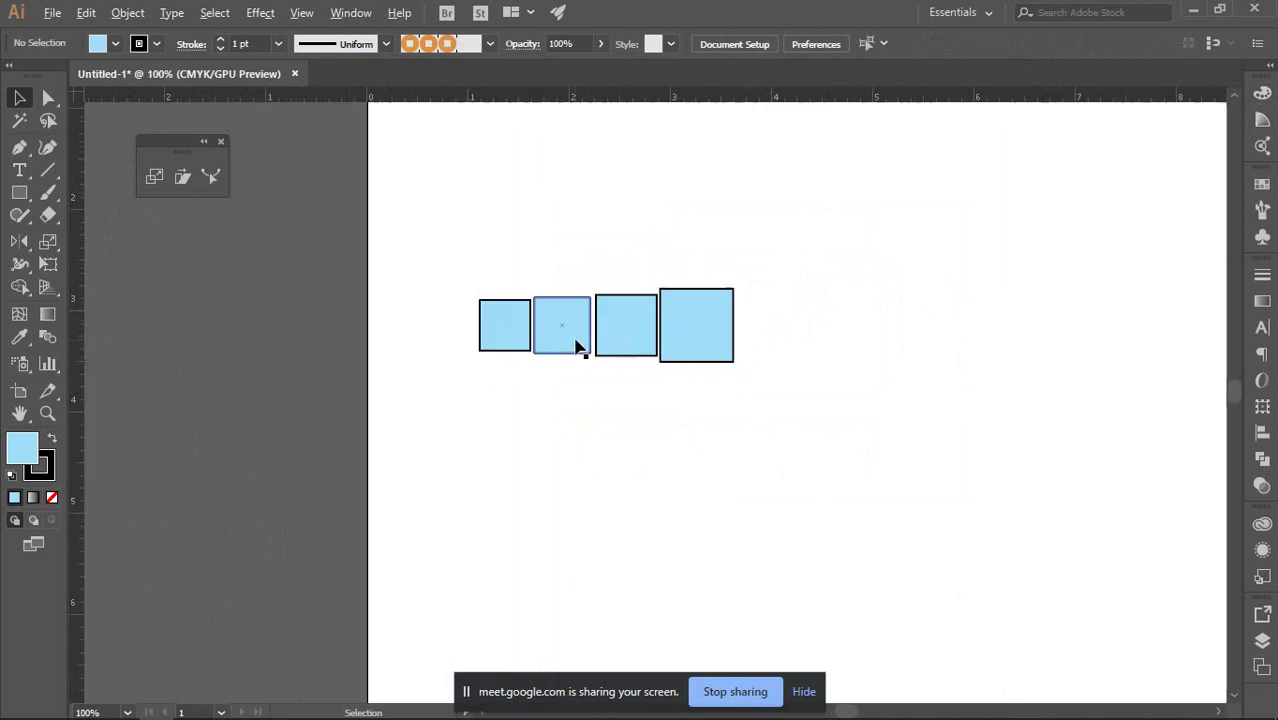
scroll(682, 364, "up", 1)
scroll(683, 367, "up", 1)
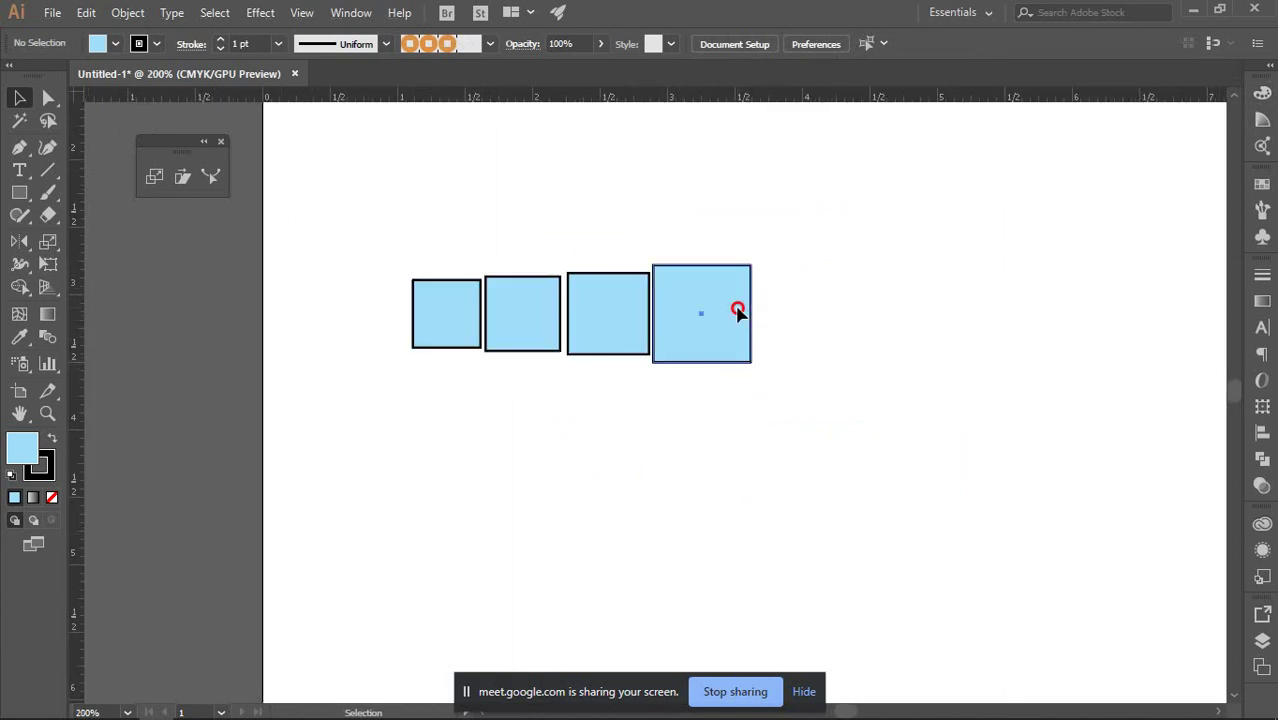
Move the largest square slightly to the right, and align all four squares along their bottom edges.
left_click_drag(740, 310, 752, 312)
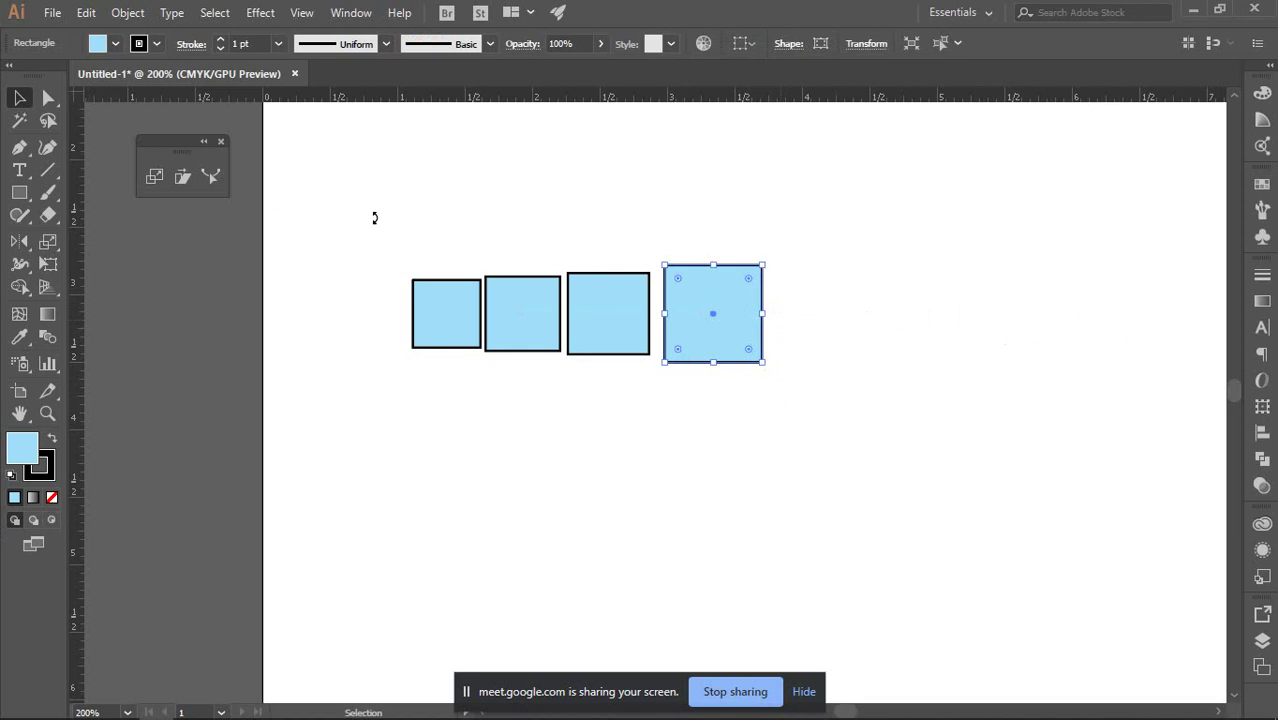
left_click_drag(477, 220, 898, 474)
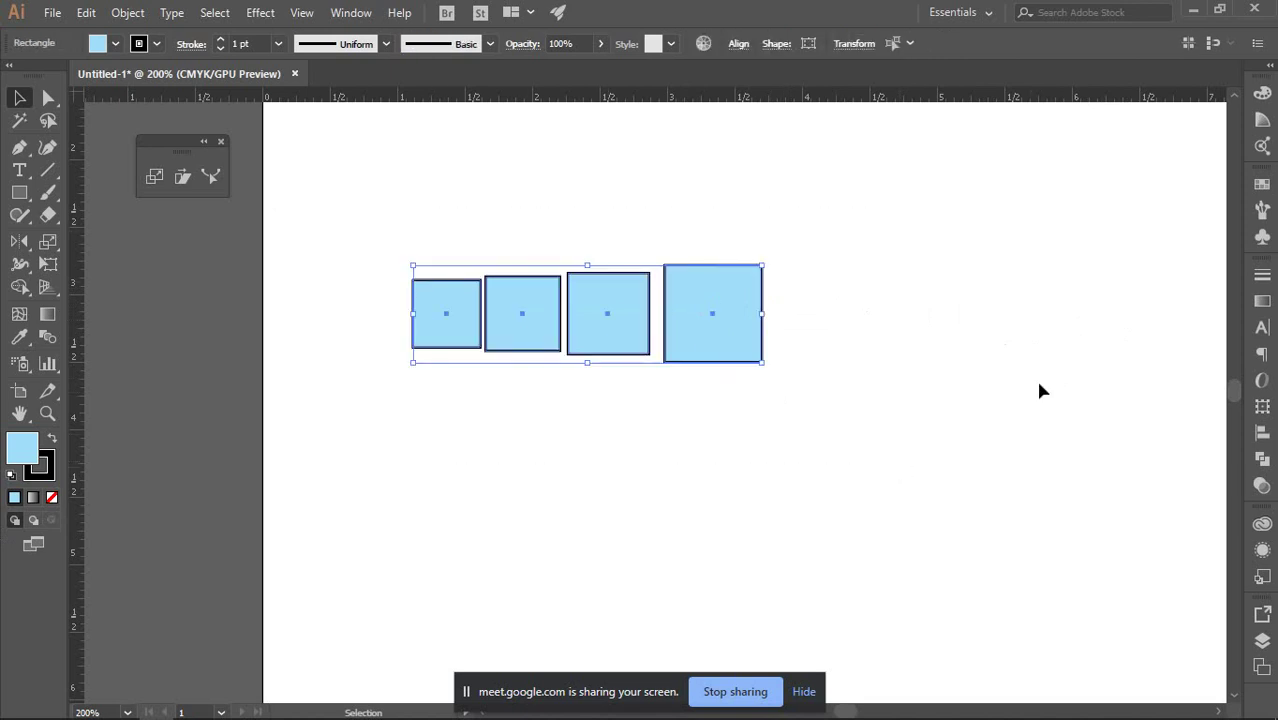
left_click(1262, 432)
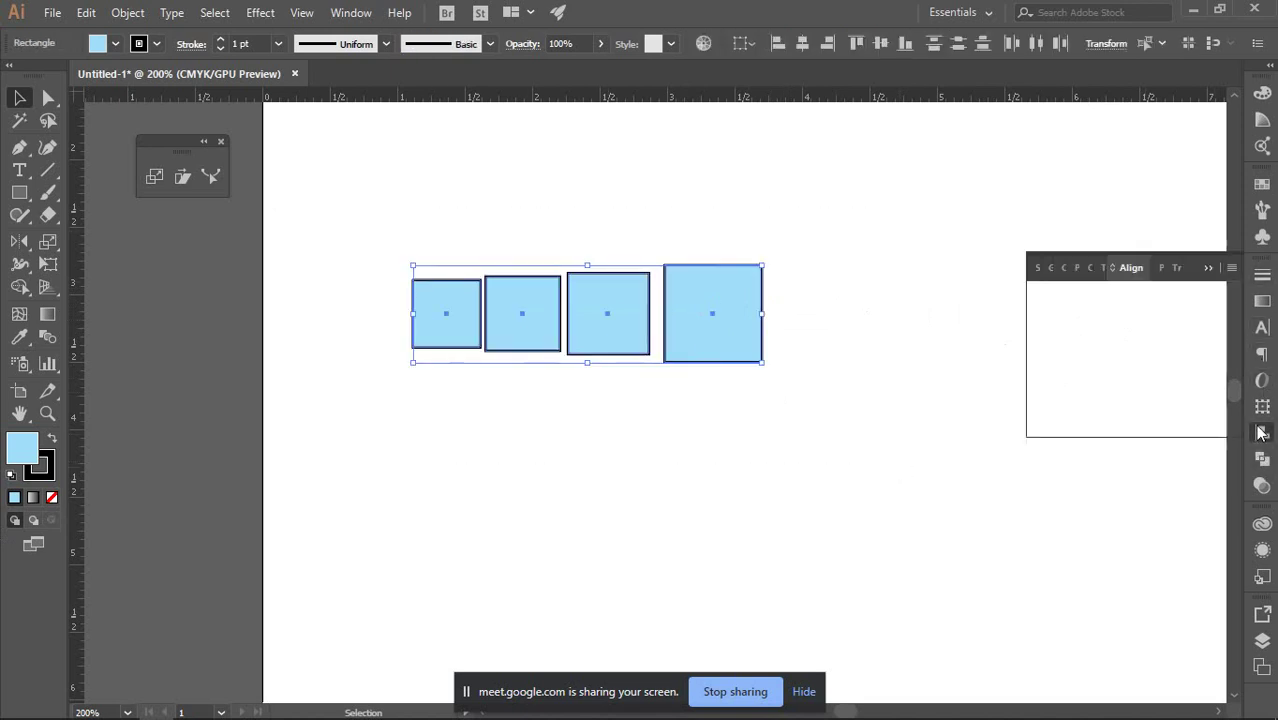
left_click(1217, 316)
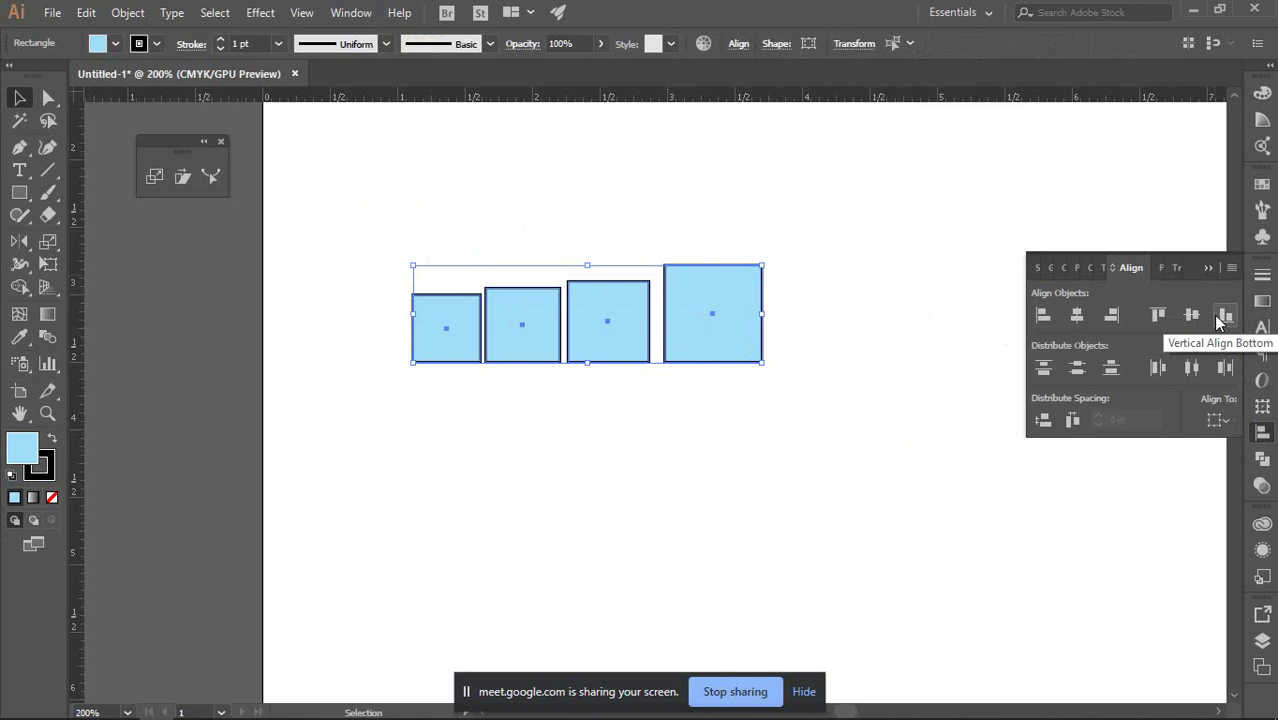
left_click(928, 358)
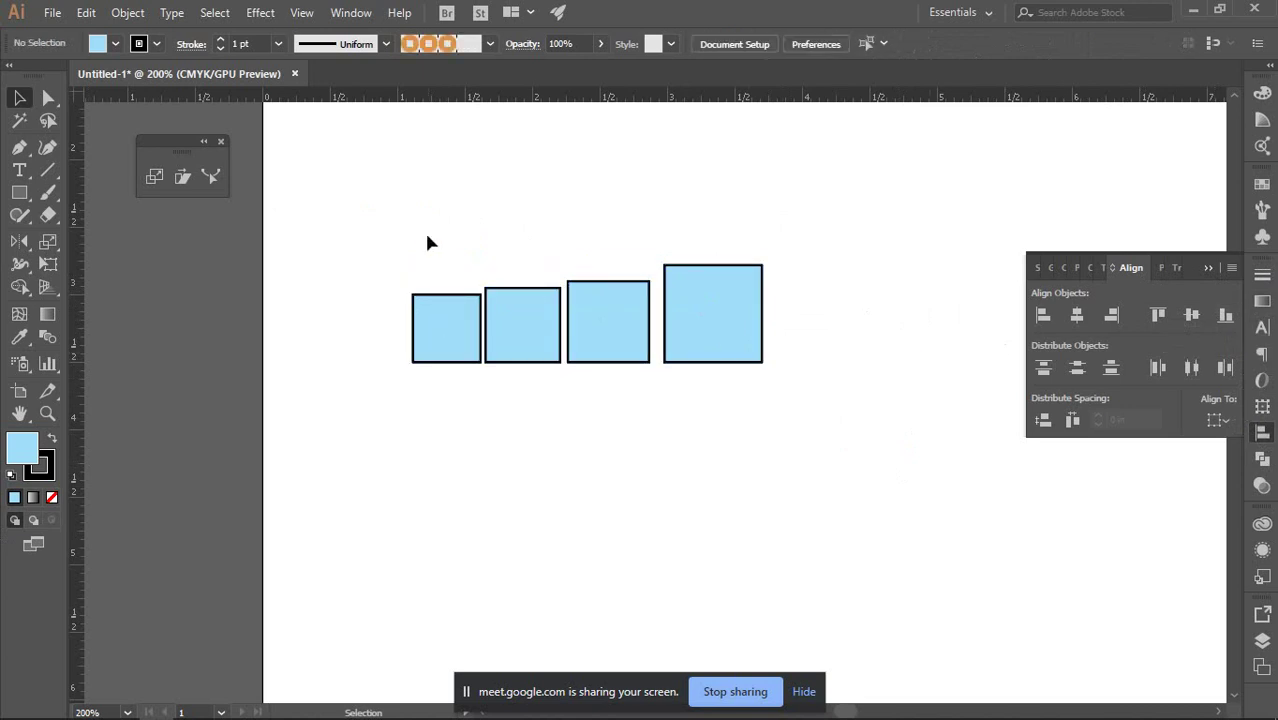
Distribute the four squares horizontally by their centers, by their right edges and finally by their left edges, and deselect them.
left_click_drag(426, 236, 815, 445)
left_click(1196, 368)
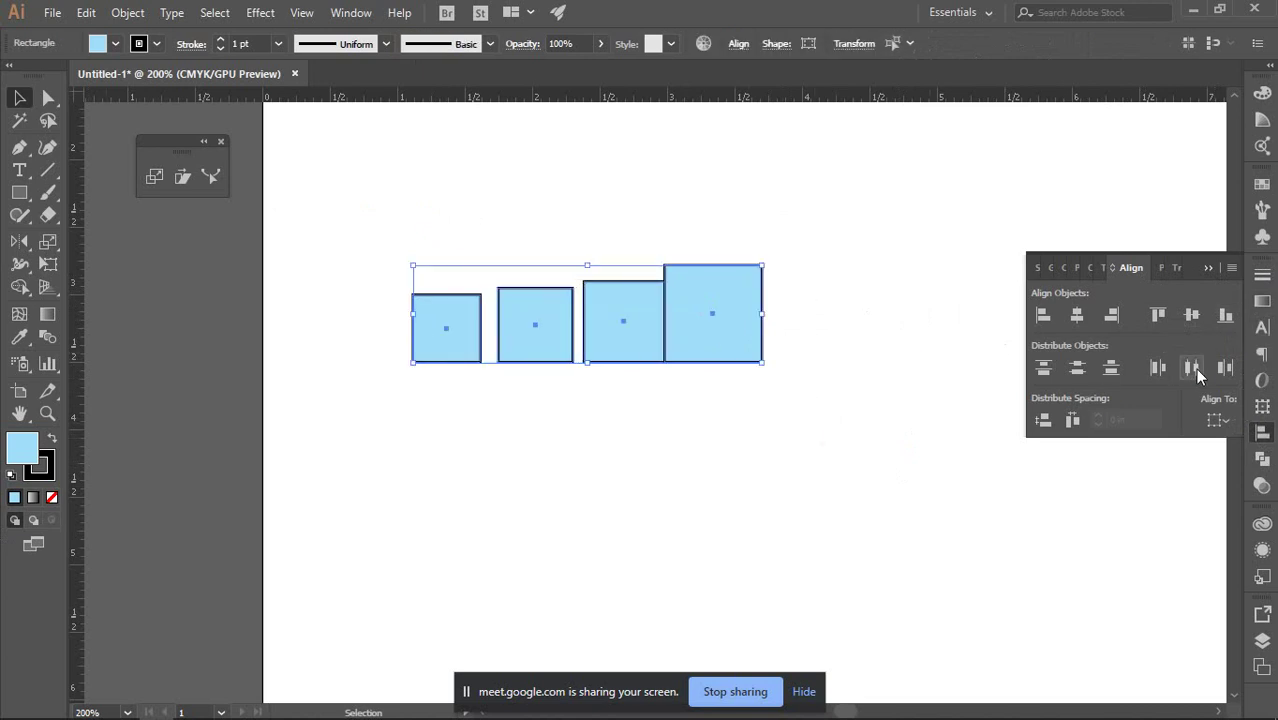
left_click(952, 425)
left_click_drag(390, 262, 861, 470)
left_click(1226, 368)
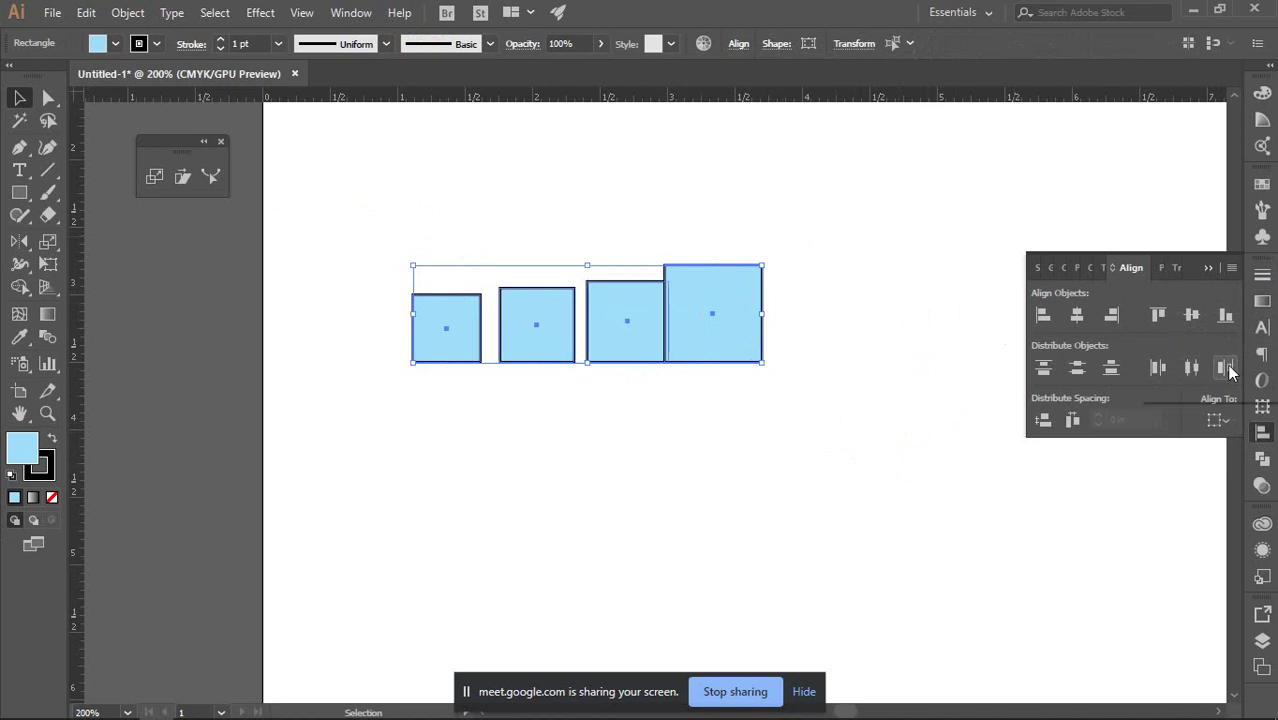
left_click(1158, 368)
left_click(830, 442)
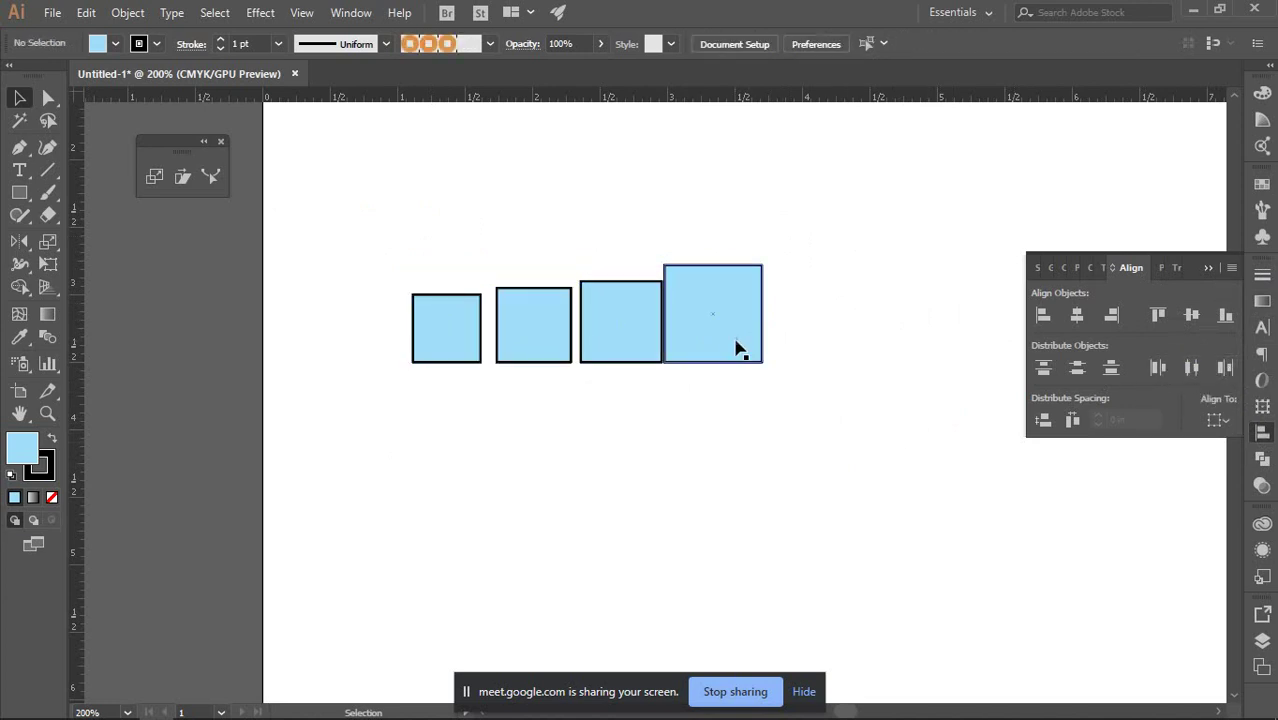
Even out the gaps in the row by moving the largest and the smallest square slightly to the right.
left_click_drag(736, 348, 750, 348)
left_click(830, 426)
scroll(665, 331, "up", 1)
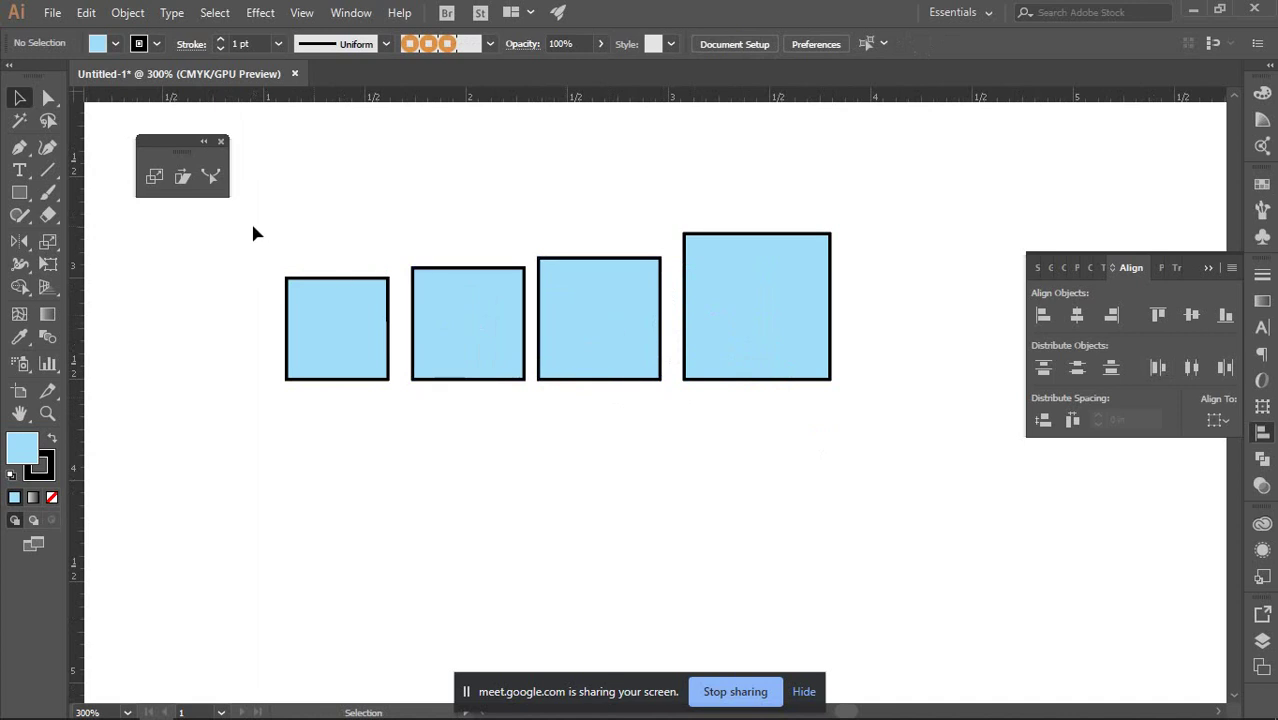
left_click(494, 322)
left_click(820, 343)
left_click(345, 322)
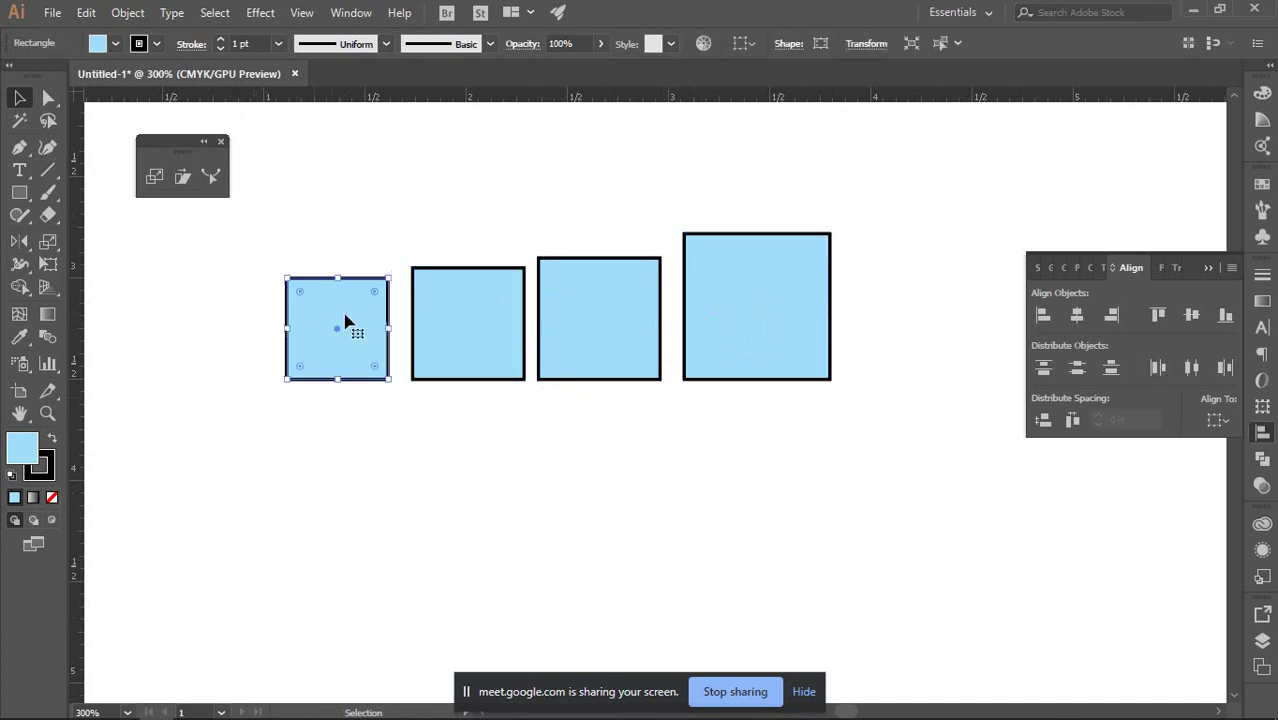
left_click(725, 459)
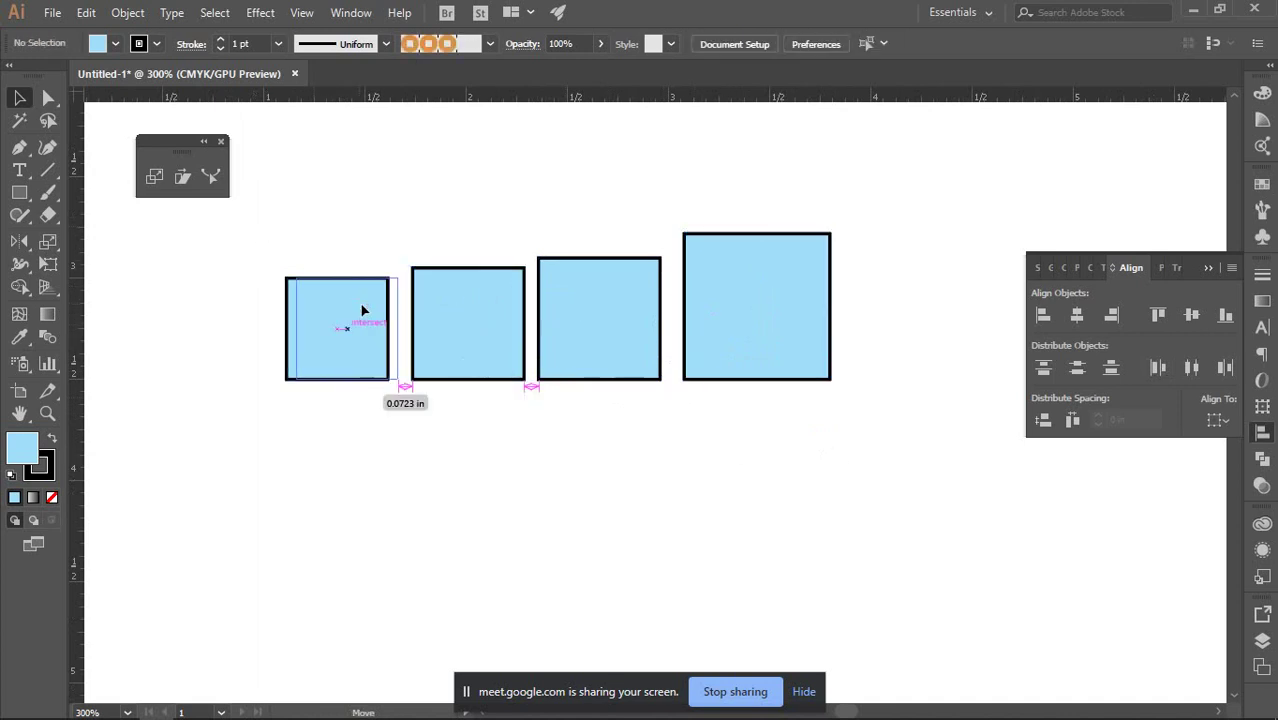
scroll(365, 338, "up", 2)
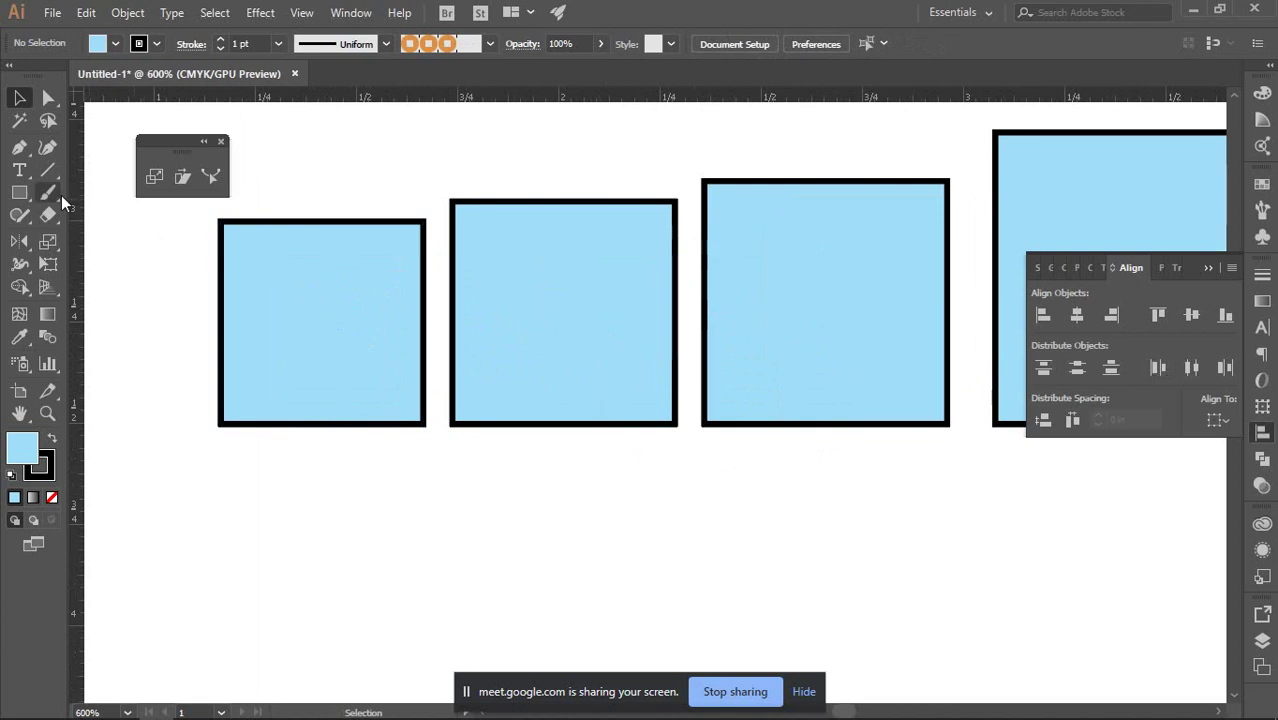
left_click(20, 192)
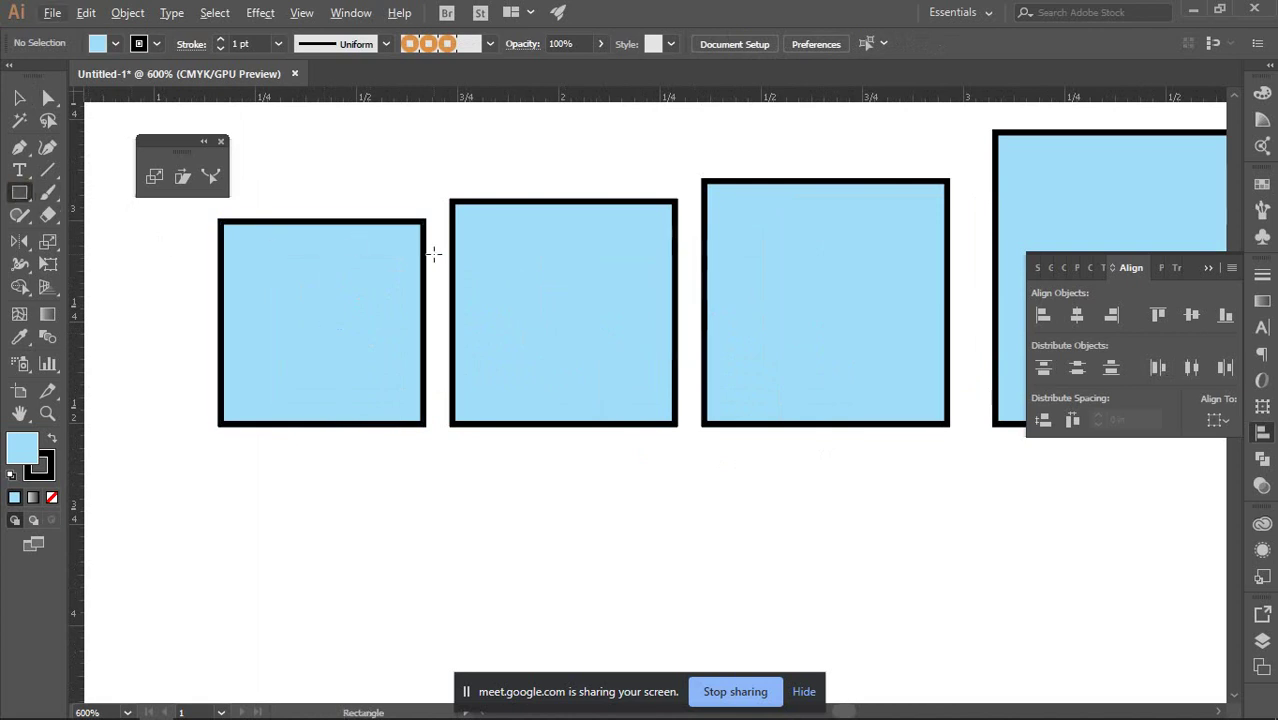
scroll(434, 251, "down", 2)
left_click(20, 97)
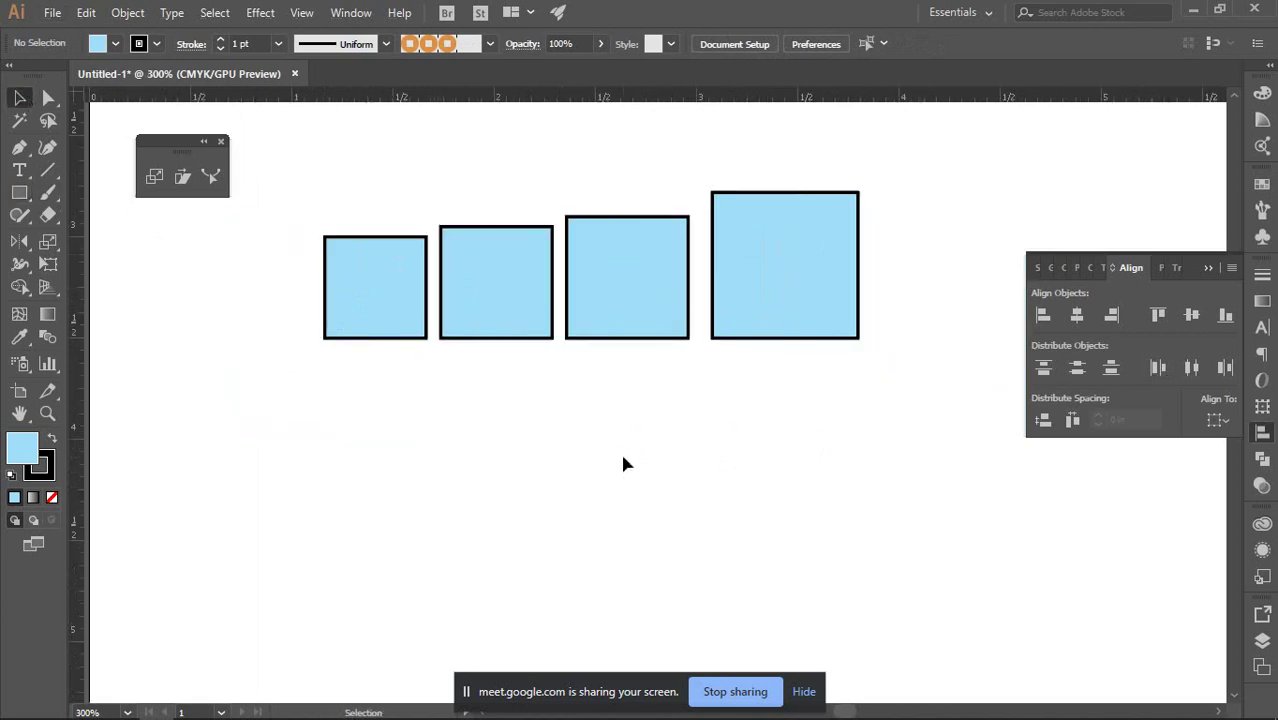
left_click(615, 340)
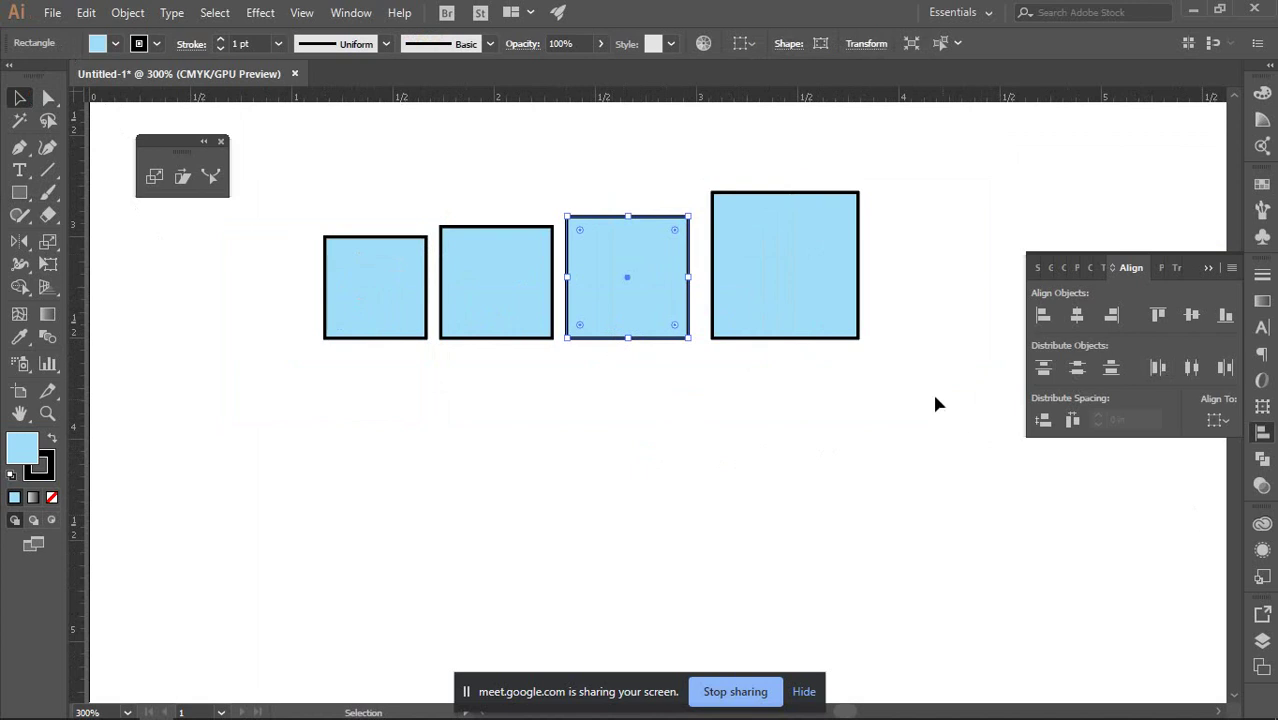
left_click(857, 385)
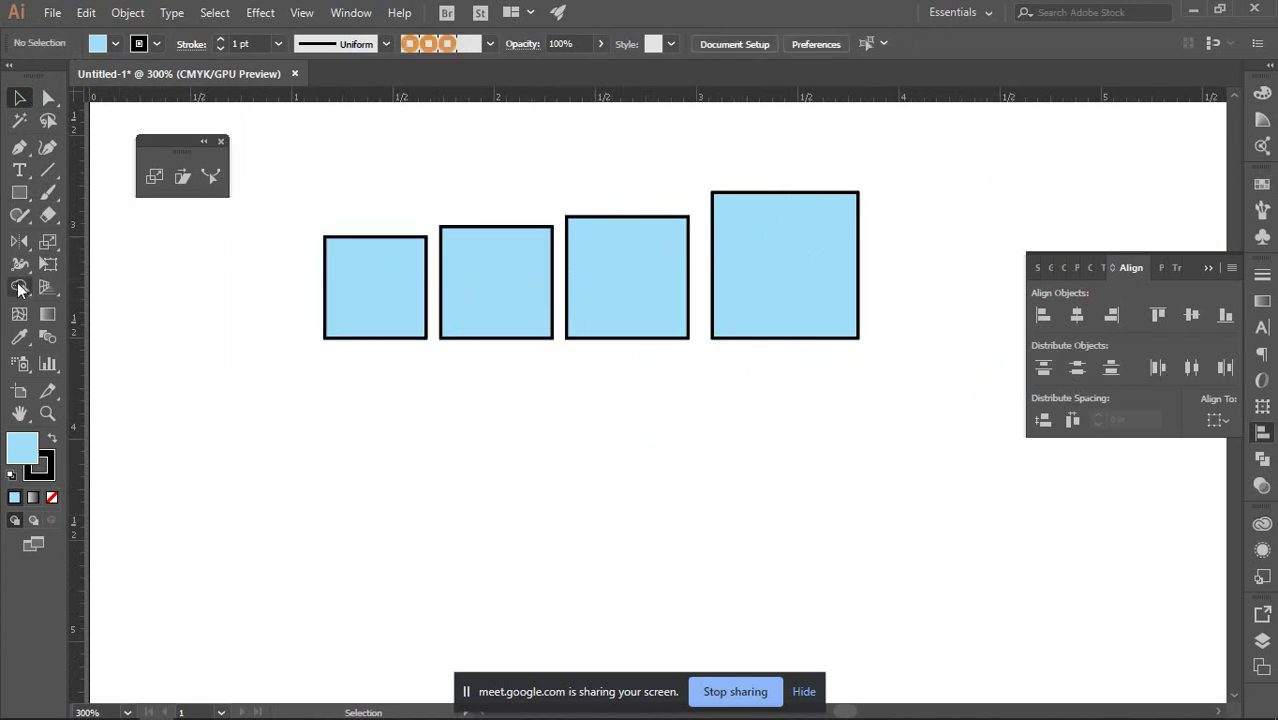
left_click_drag(333, 158, 838, 378)
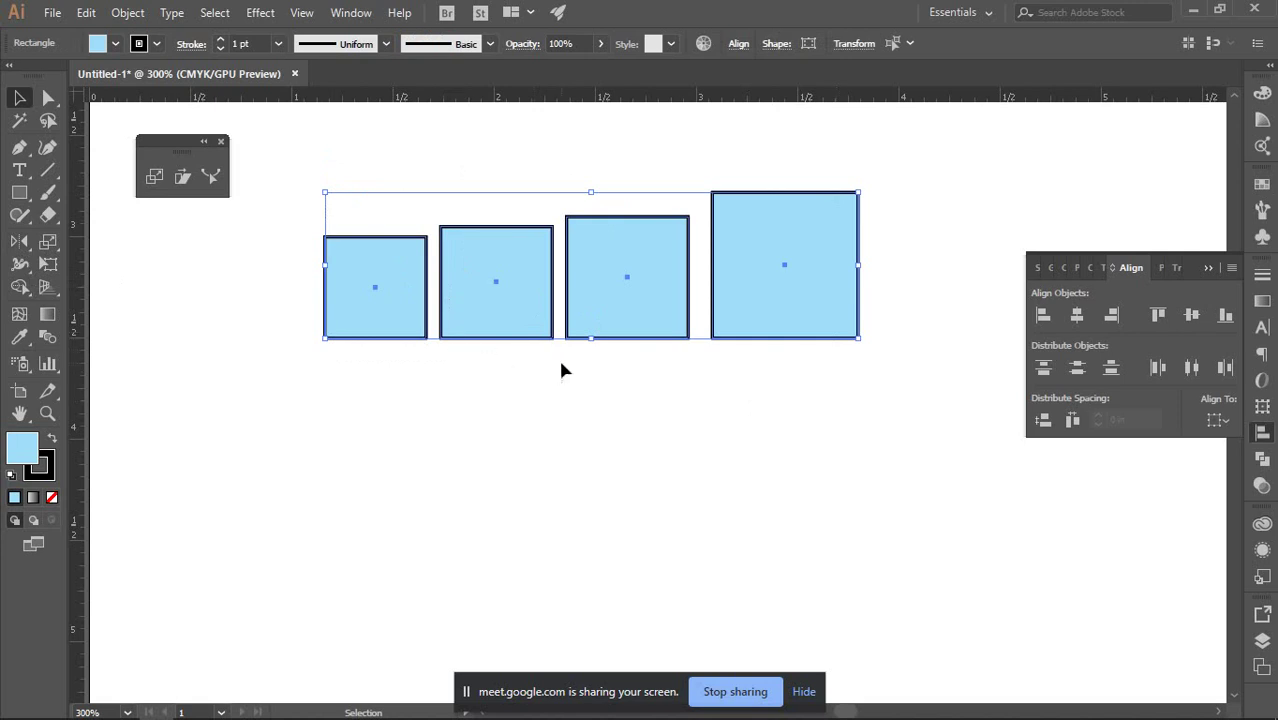
left_click(478, 380)
left_click(385, 288)
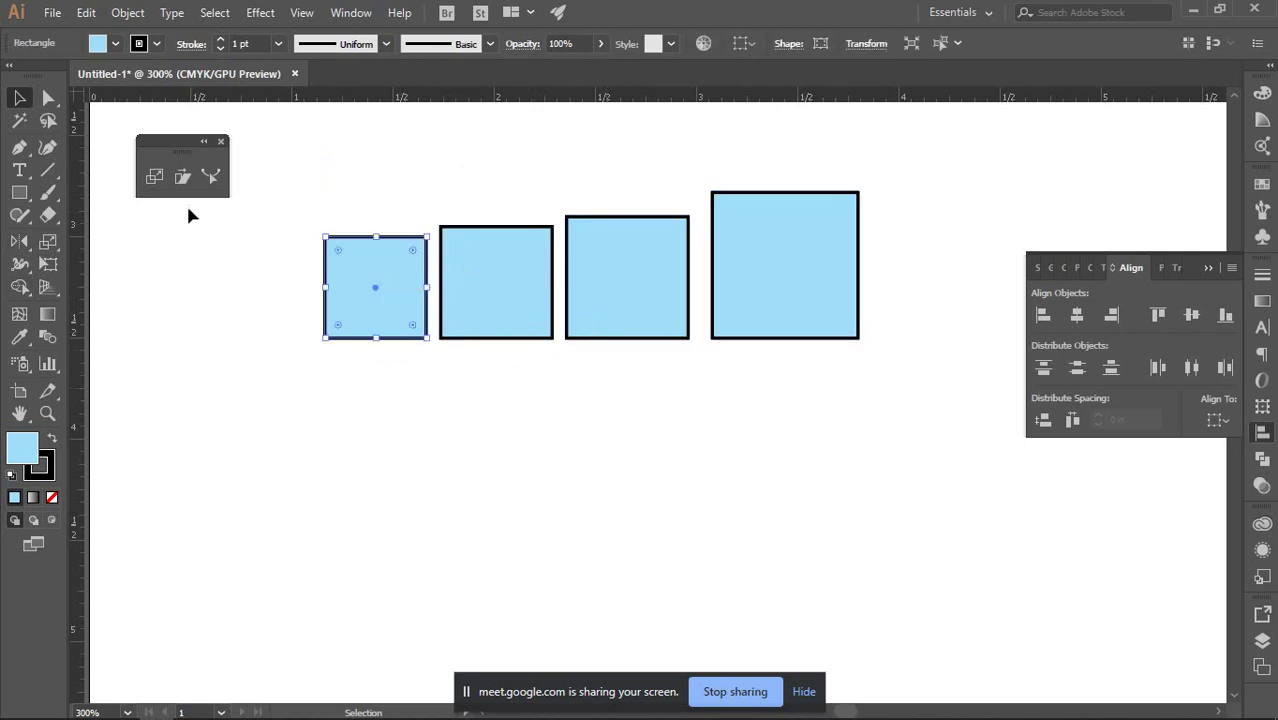
left_click(492, 411)
Move the smallest square about 0.88 in down below the row, and stretch its bottom edge downward into a tall rectangle.
left_click_drag(308, 200, 380, 467)
left_click(470, 394)
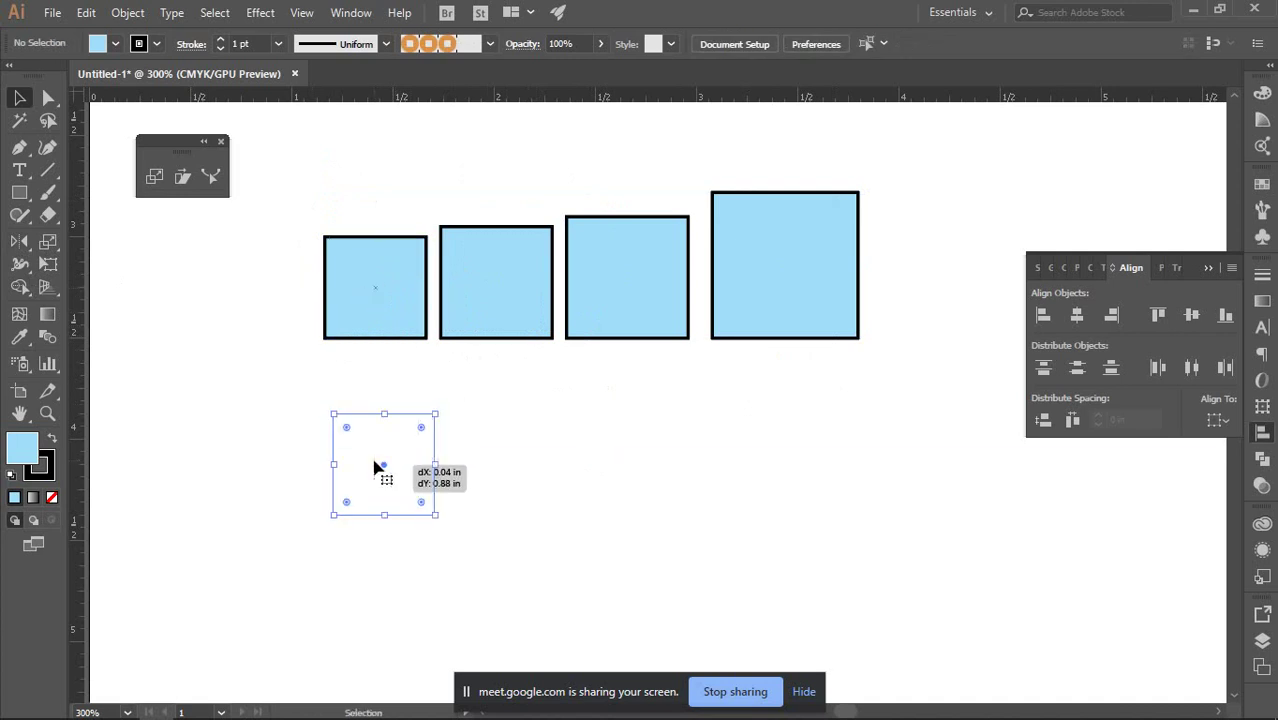
left_click_drag(385, 521, 384, 672)
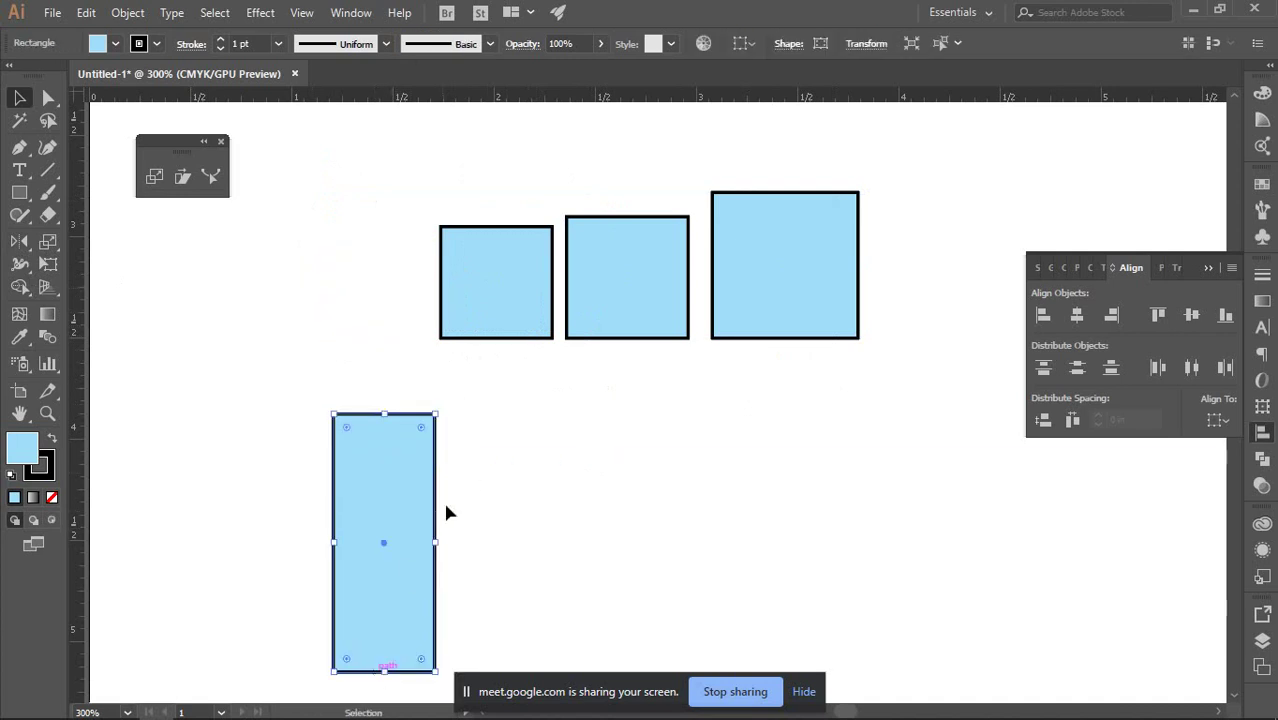
left_click(446, 511)
left_click(381, 412)
left_click(197, 405)
Scale the tall rectangle's two top anchor points outward, undo that, and scale them inward to taper it into a narrow-topped trapezoid.
left_click(48, 97)
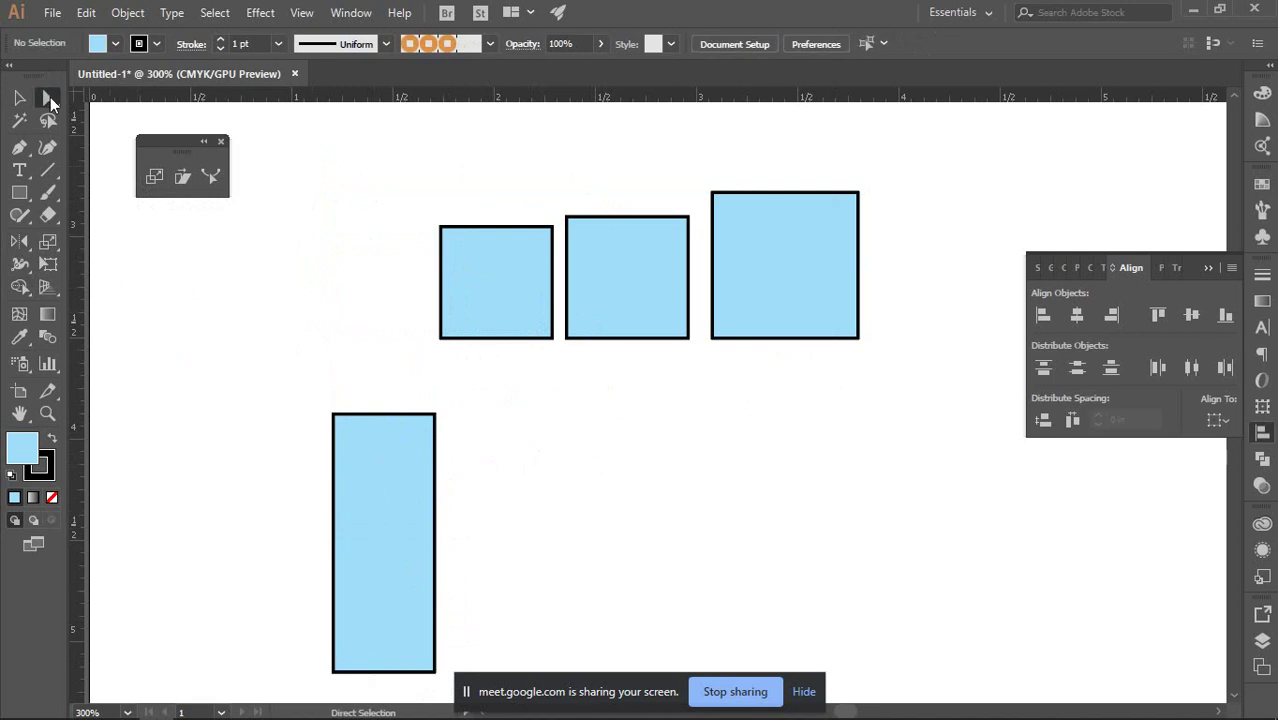
left_click(333, 414)
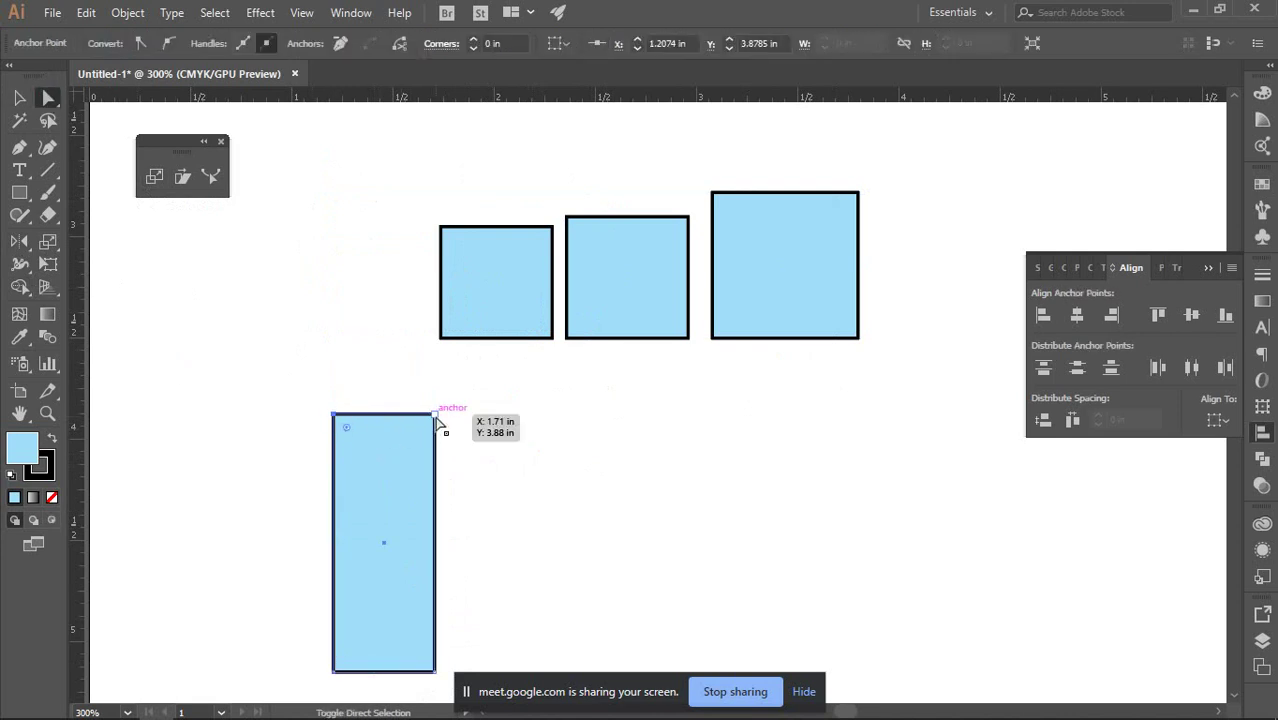
left_click(434, 414, "shift")
key("ctrl+=")
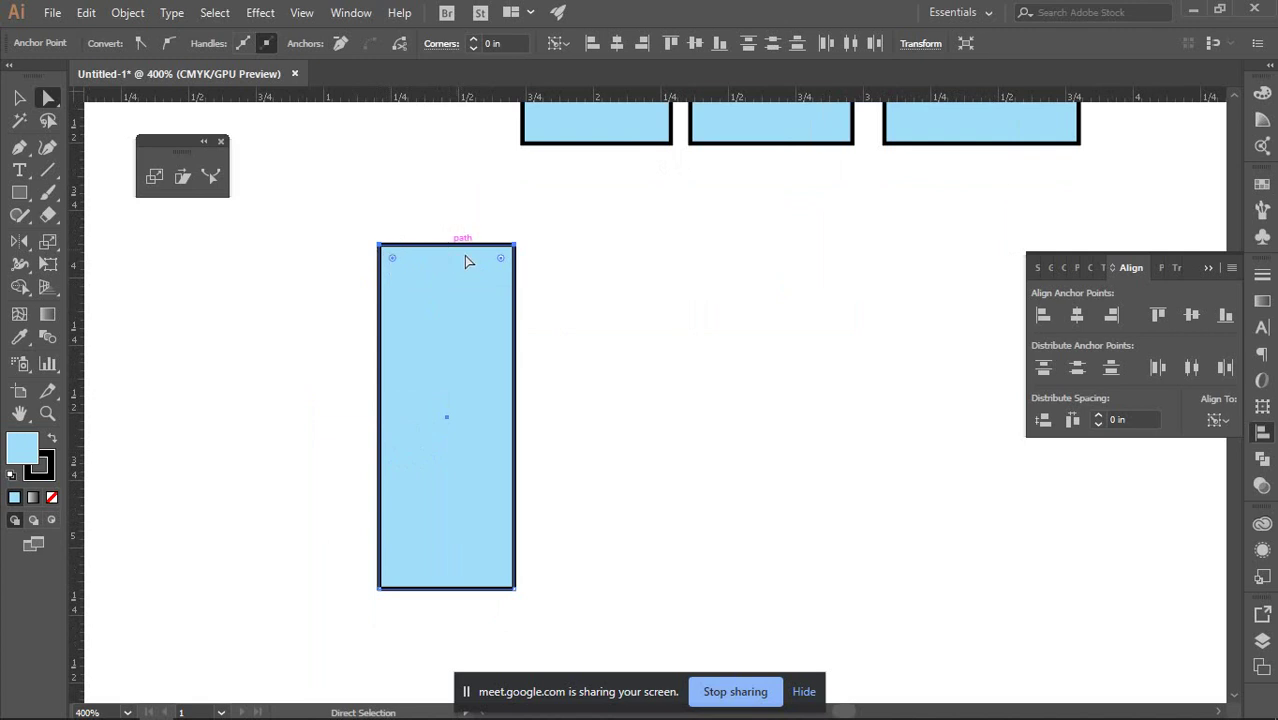
left_click(154, 176)
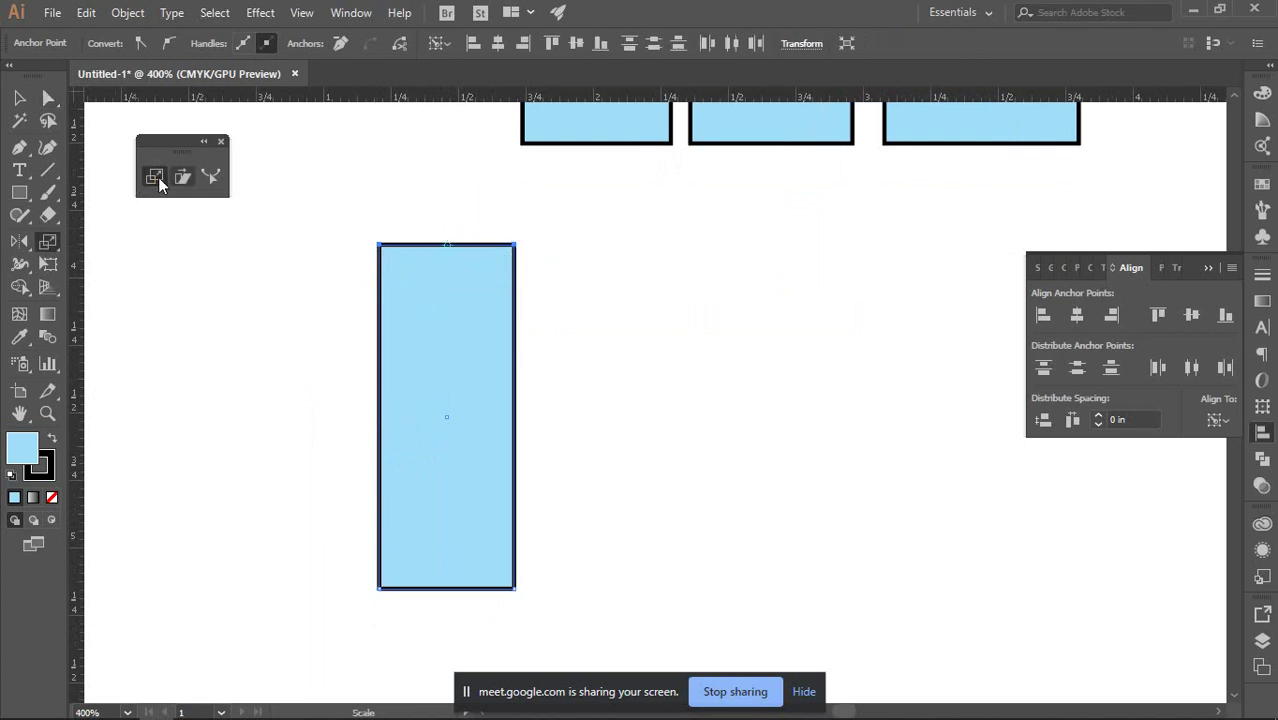
left_click_drag(377, 244, 214, 245)
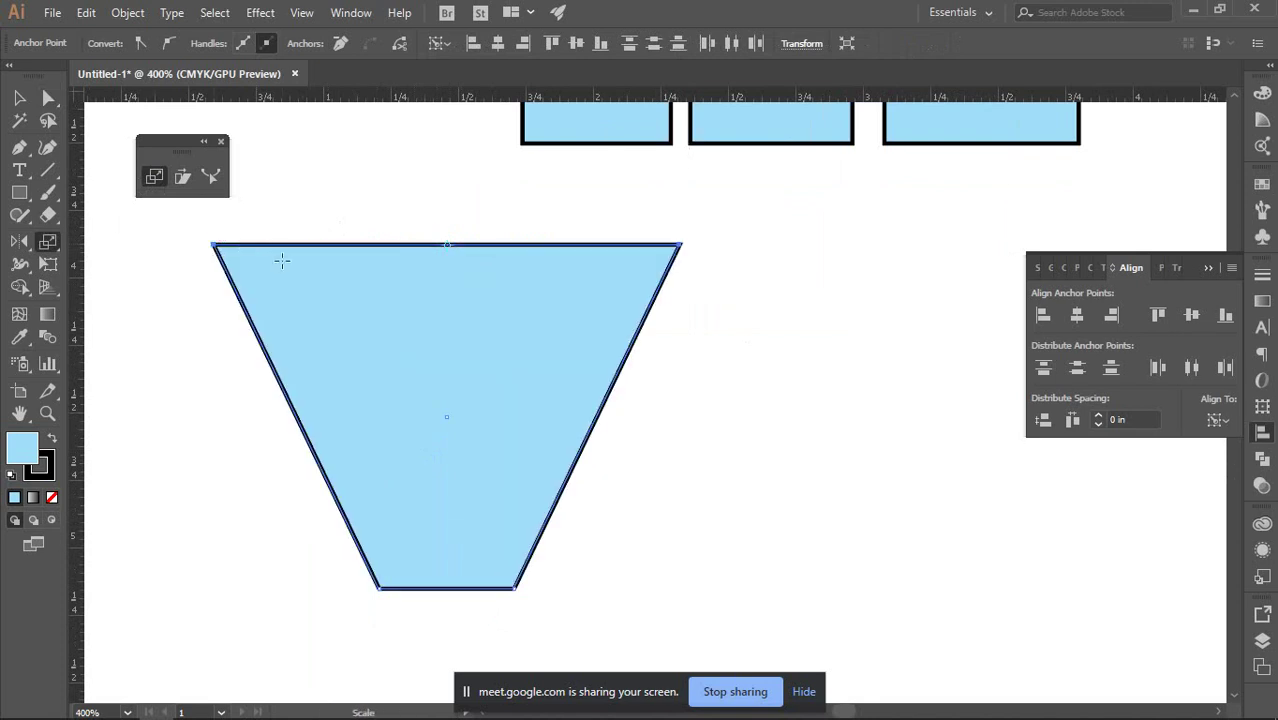
key("ctrl+z")
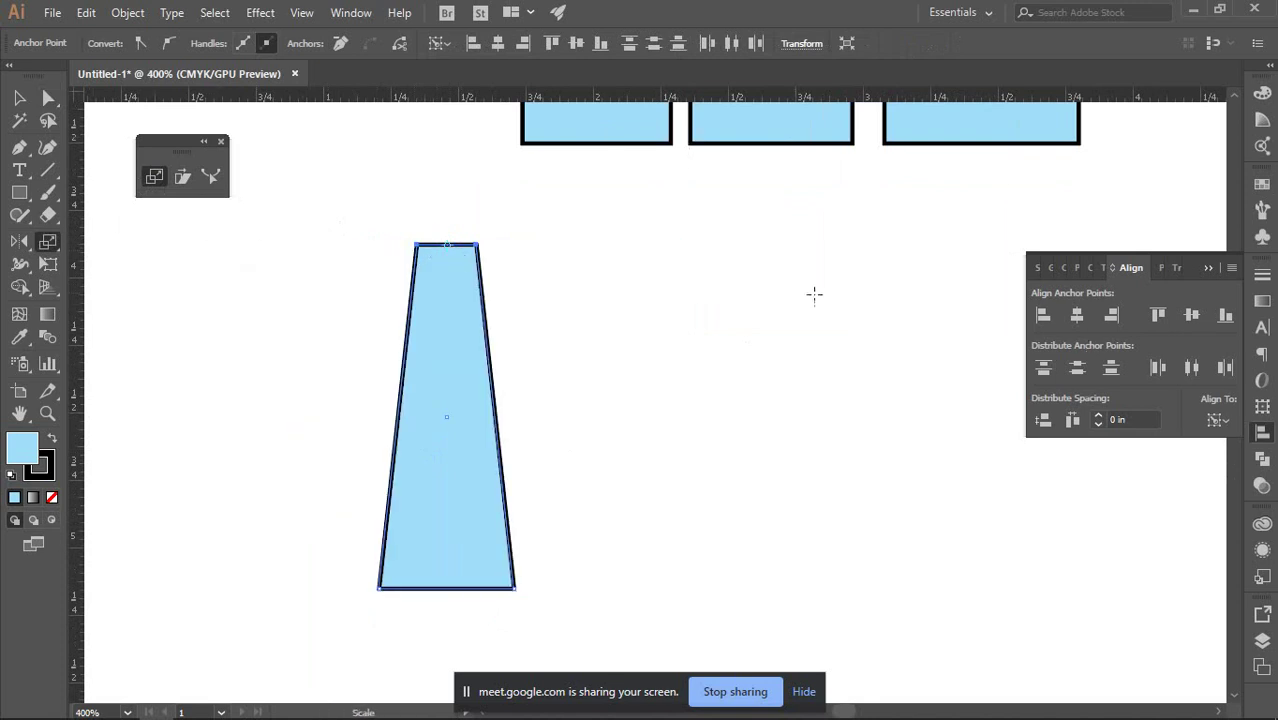
Scale the trapezoid's two top anchor points together into a single tip, forming a triangle, and deselect it.
left_click_drag(415, 244, 447, 248)
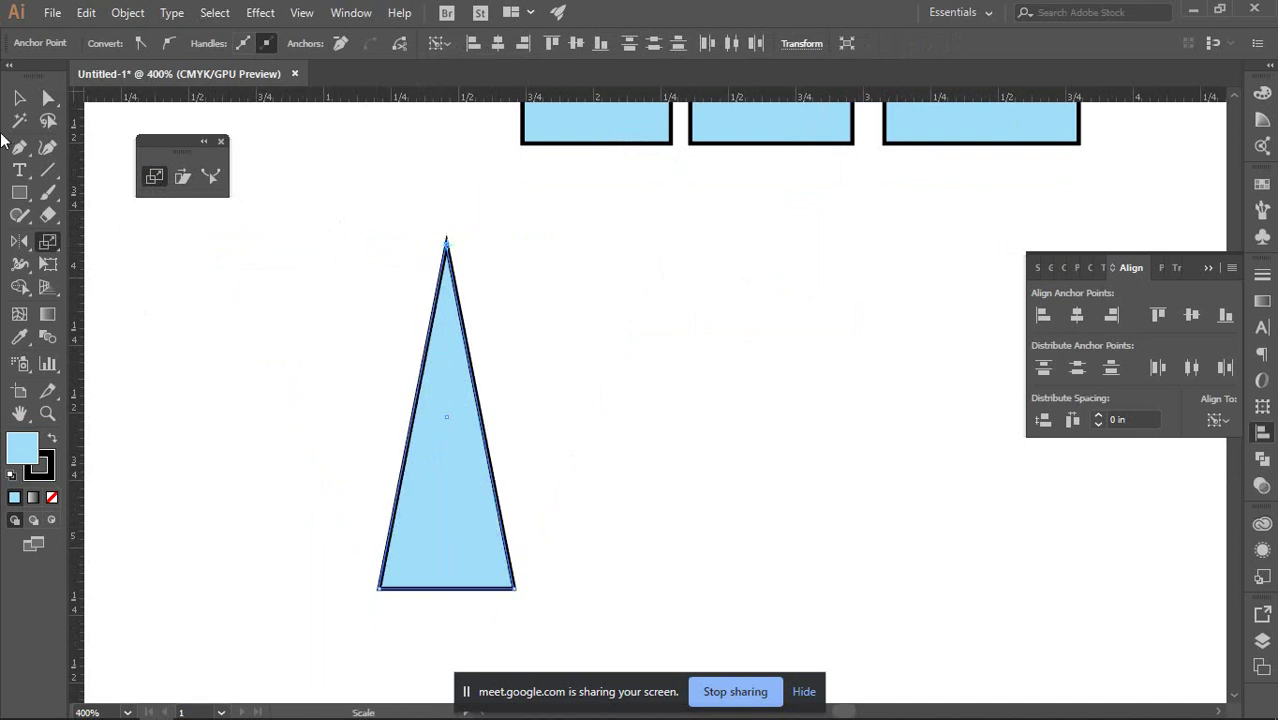
left_click(19, 97)
left_click(716, 364)
scroll(456, 256, "up", 3)
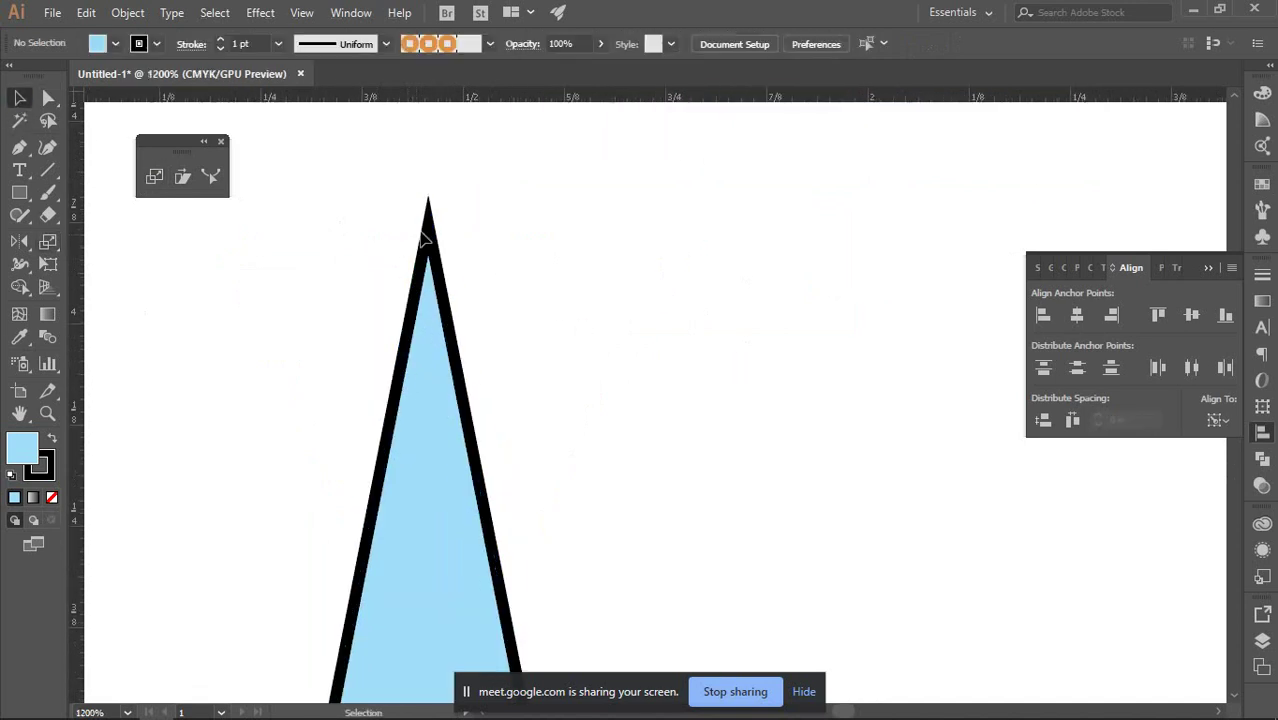
Pull one of the two overlapping anchor points at the triangle's tip away to the right, undo the move and deselect the shape.
left_click(428, 232)
key("a")
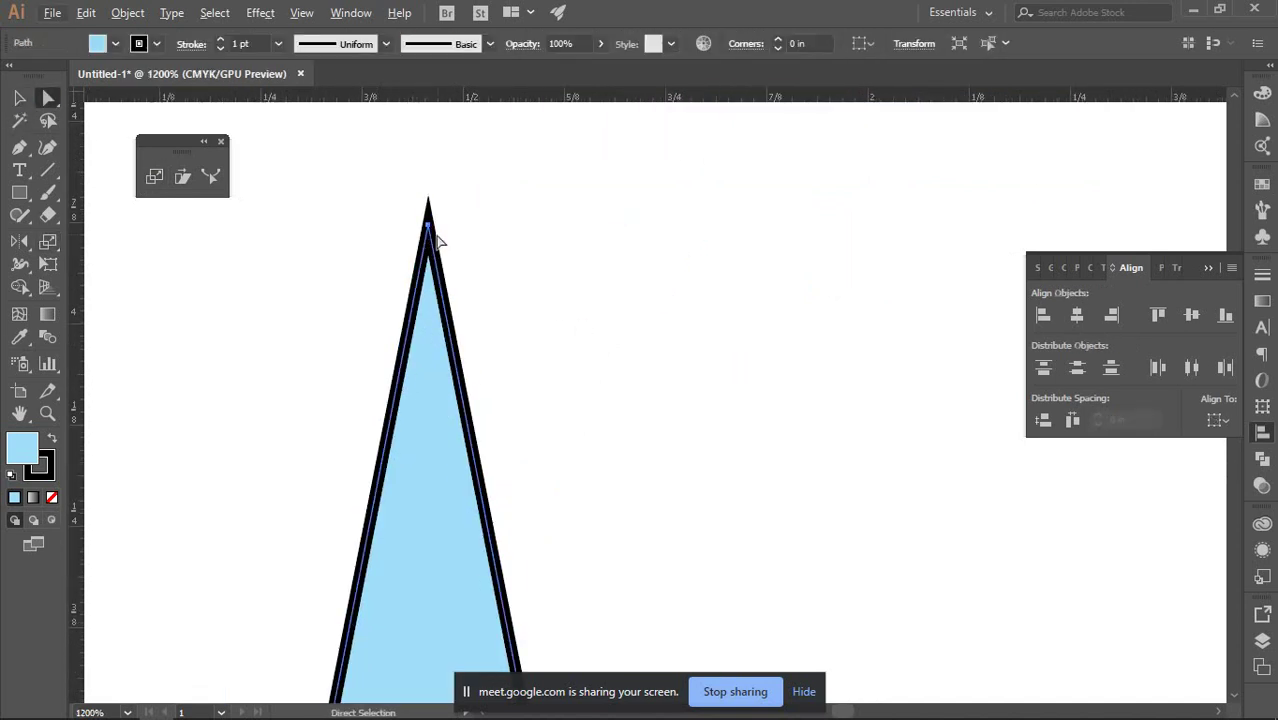
left_click_drag(429, 226, 551, 250)
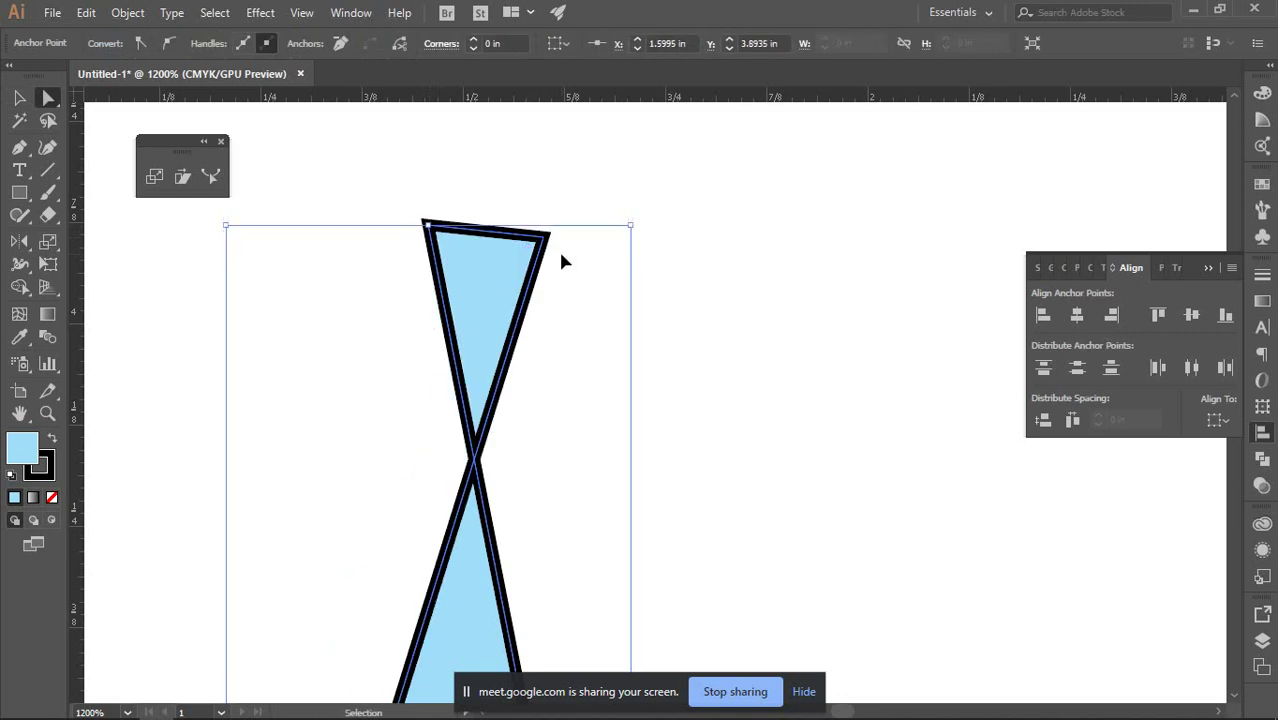
key("ctrl+z")
left_click(542, 257)
scroll(532, 274, "down", 3)
scroll(531, 274, "down", 2)
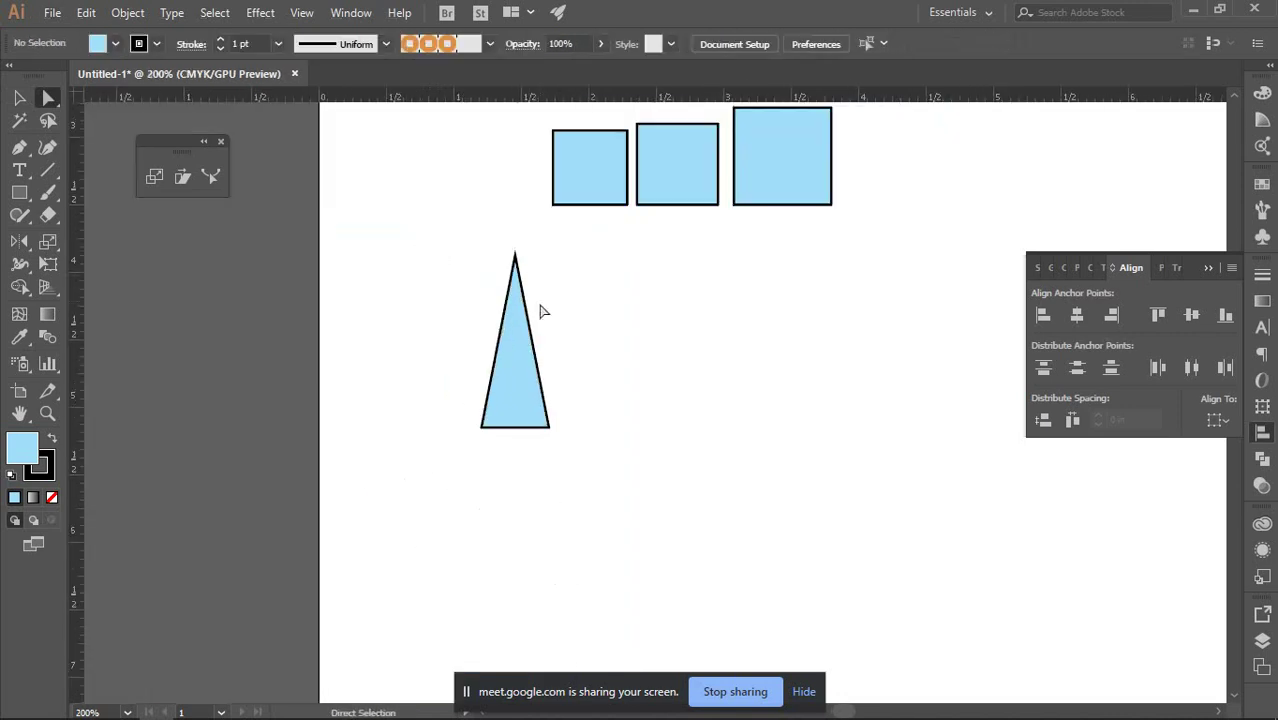
Undo the scaling that closed the triangle's tip, and deselect the shape.
scroll(540, 312, "up", 2)
left_click_drag(503, 191, 505, 201)
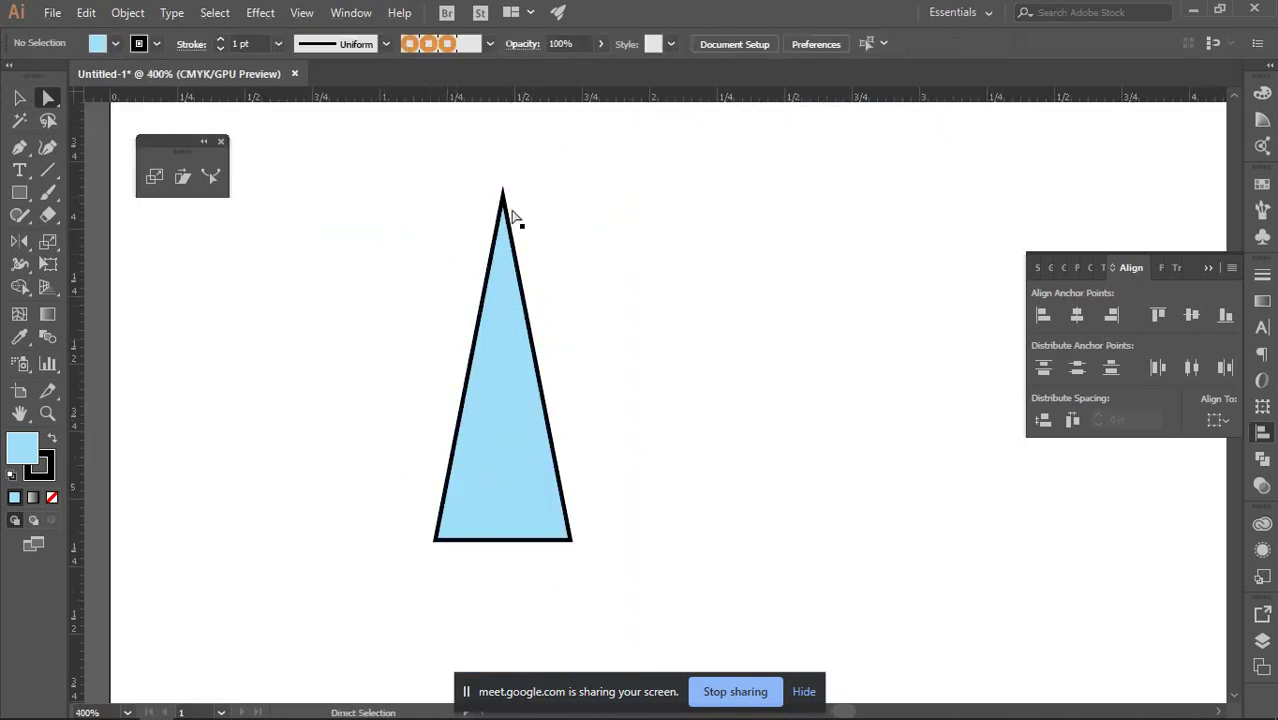
key("ctrl+z")
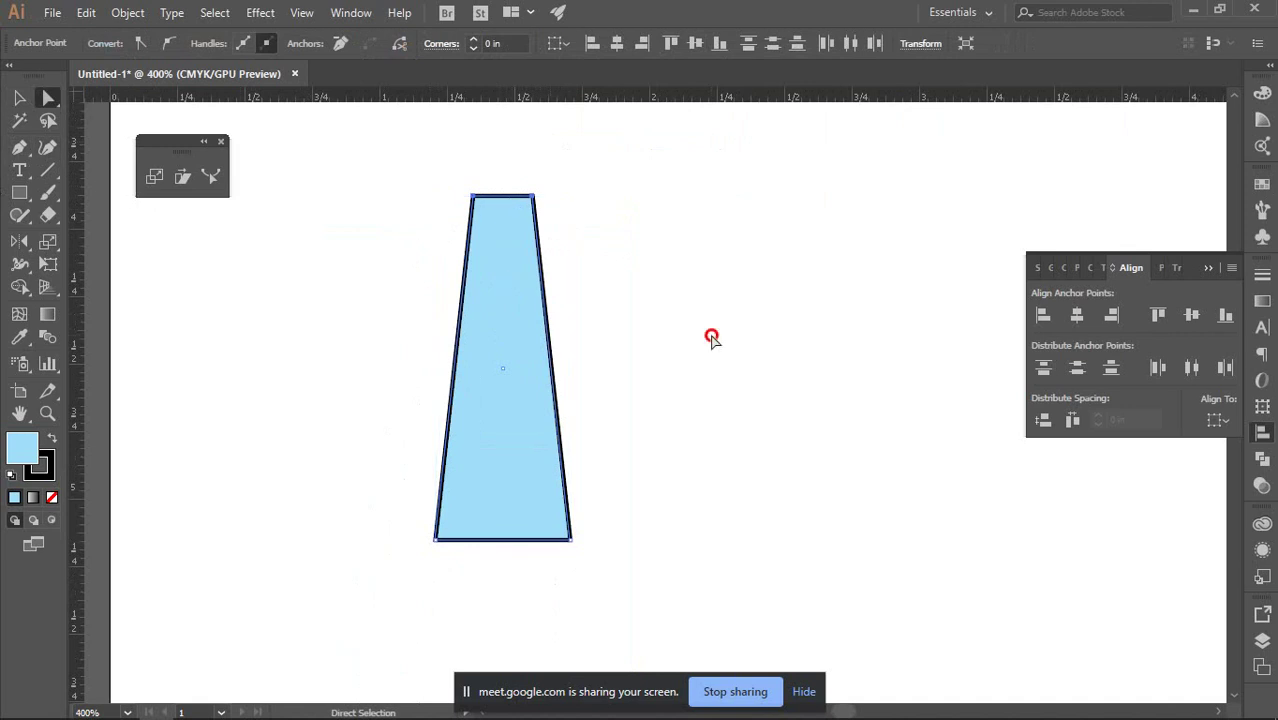
left_click(713, 336)
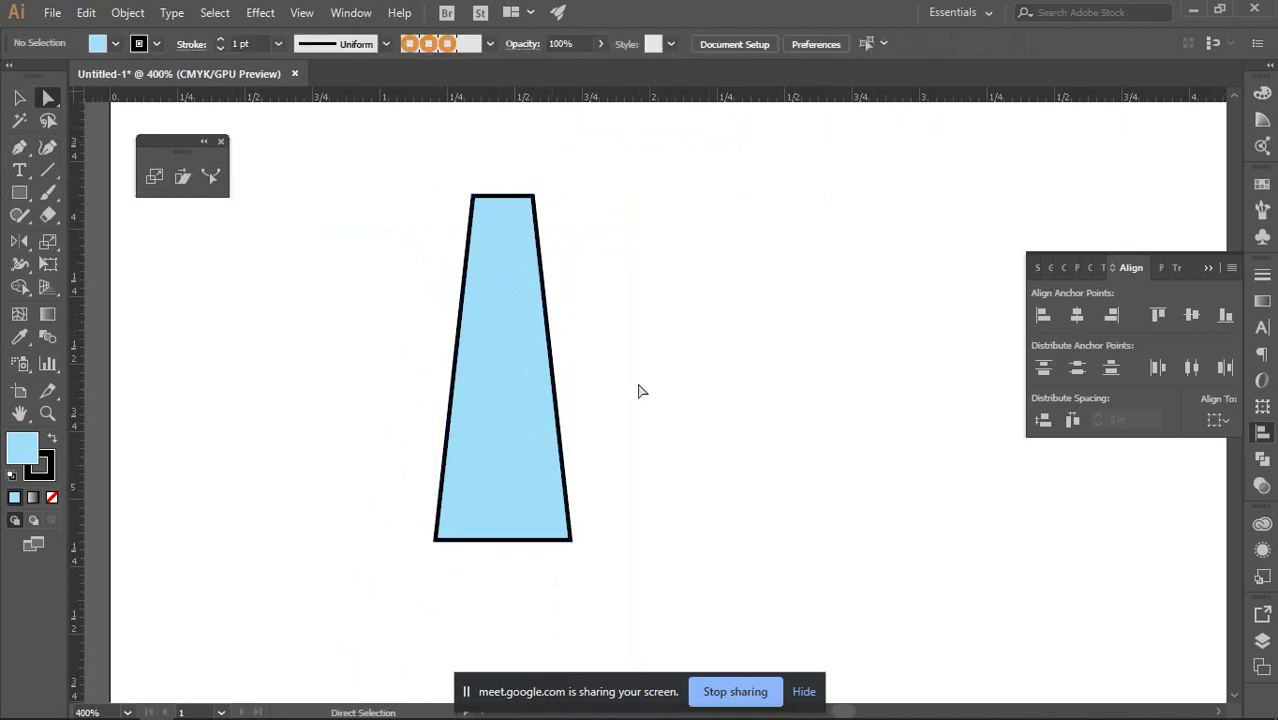
Duplicate the smallest square of the row into the empty area to the right of the trapezoid.
scroll(642, 391, "up", 3)
scroll(613, 387, "down", 2)
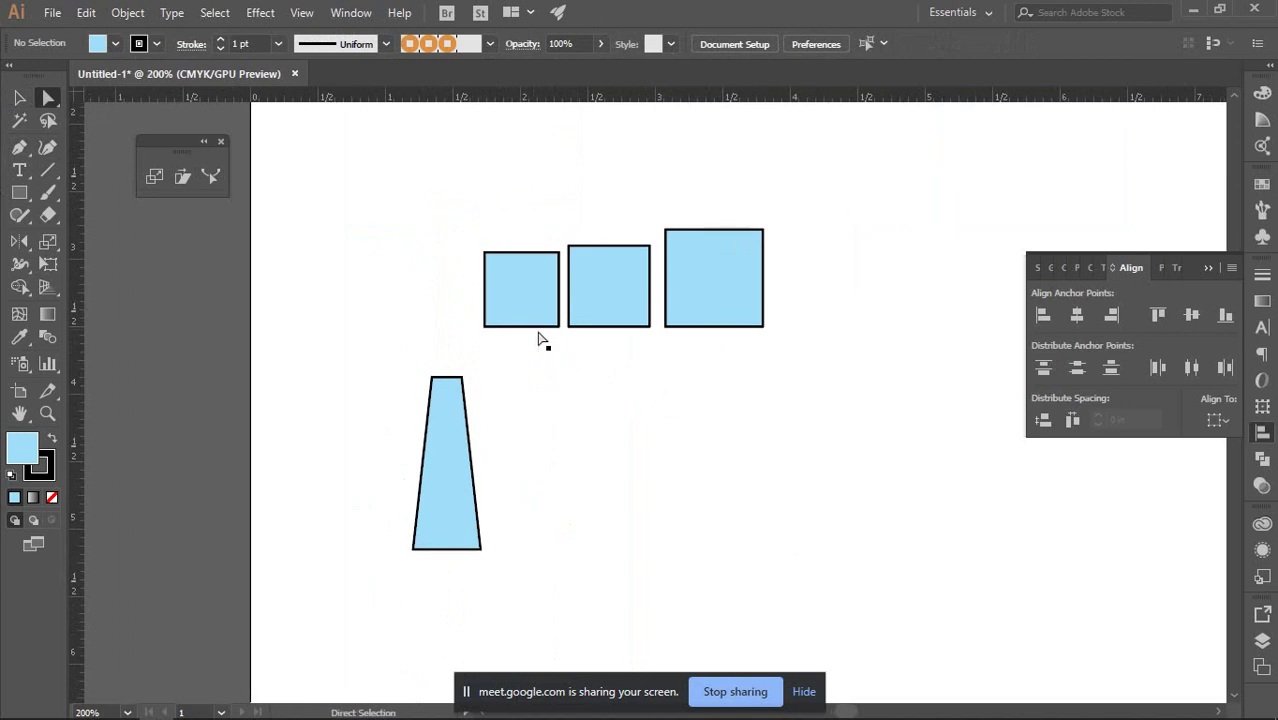
key("m")
mouse_move(545, 337)
left_mouse_down()
mouse_move(602, 405)
mouse_move(777, 500)
left_mouse_up()
left_click_drag(926, 512, 685, 309)
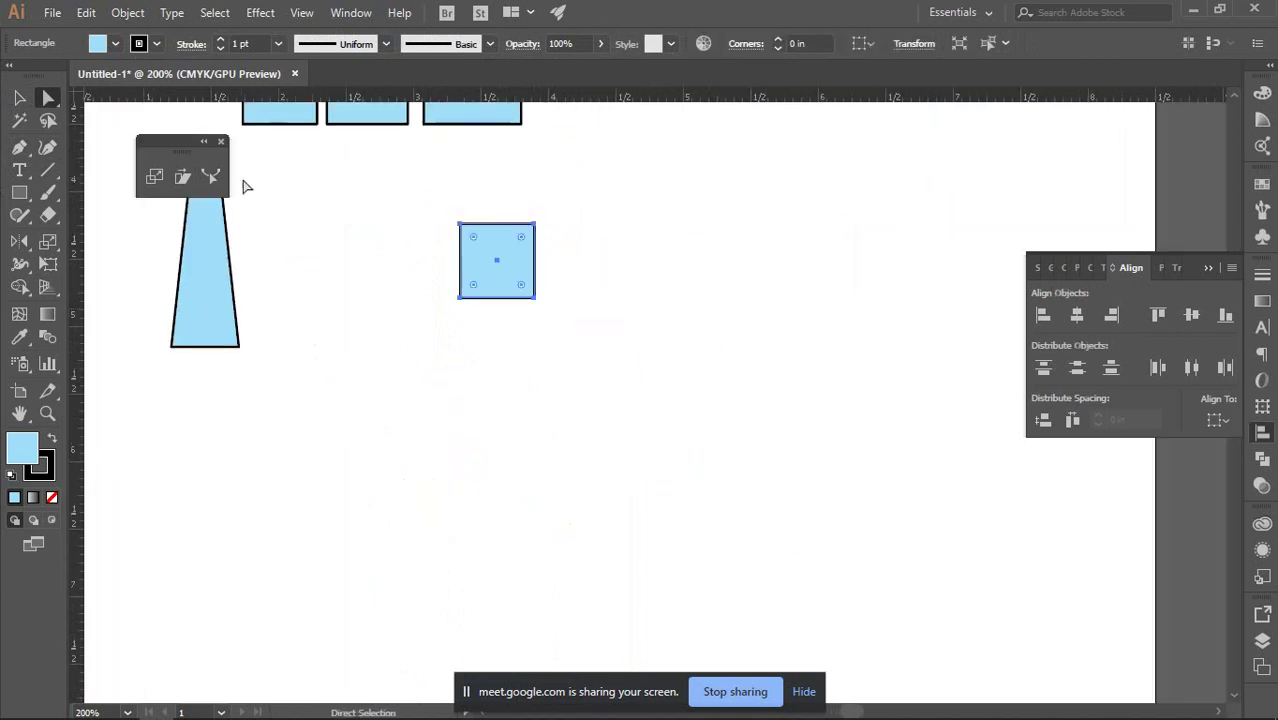
Shear the duplicated square freehand with the Shear tool, first horizontally and then diagonally, into a long, narrow parallelogram.
left_click(183, 177)
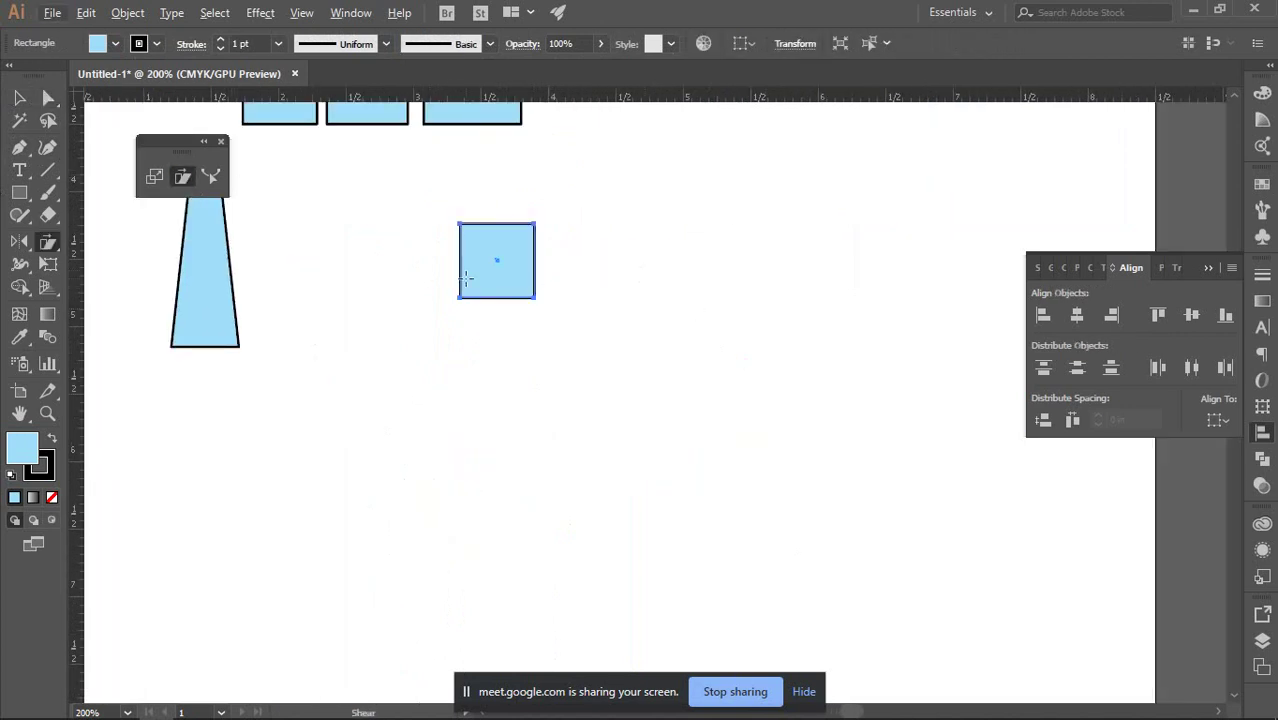
left_click_drag(459, 295, 417, 297)
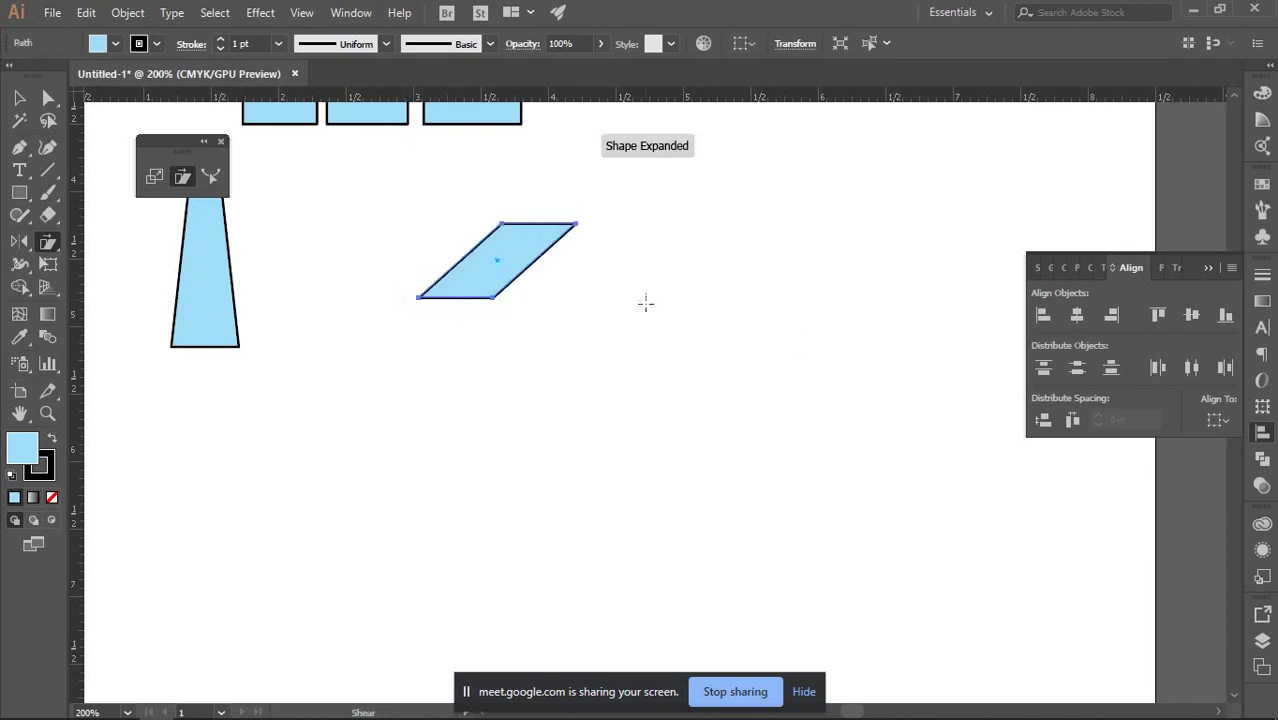
scroll(475, 263, "up", 1)
left_click_drag(504, 313, 585, 189)
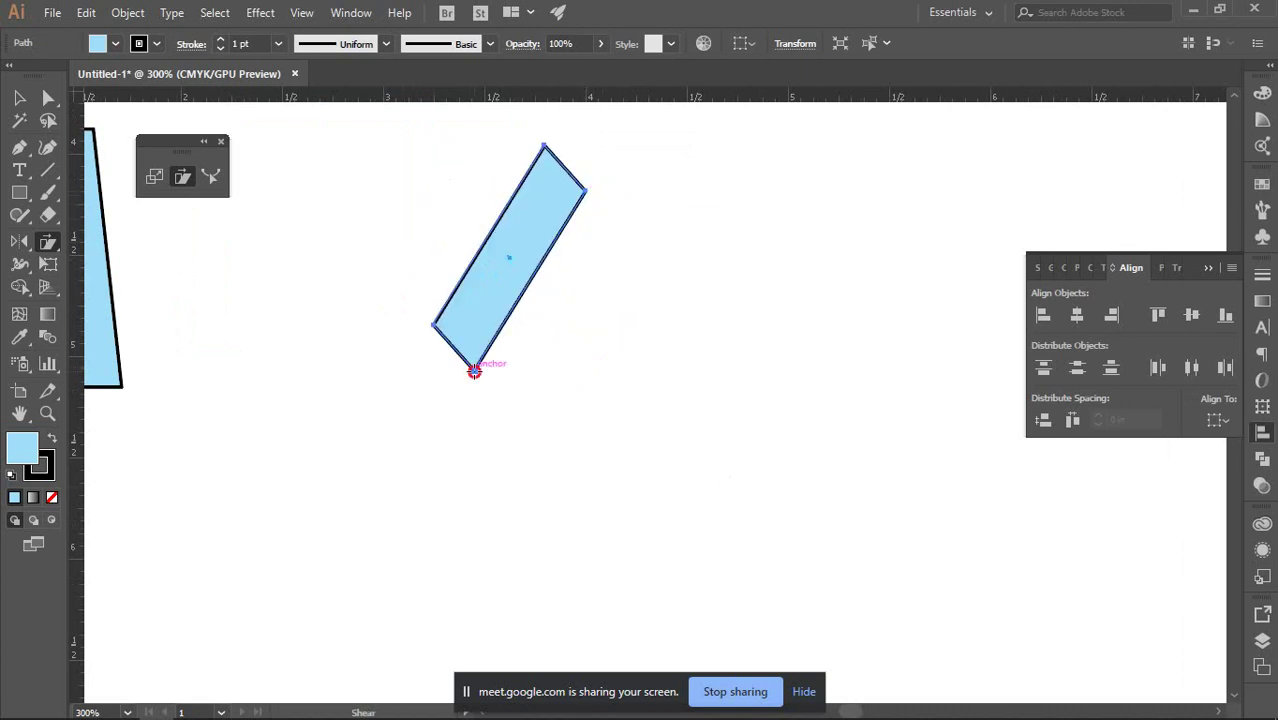
left_click_drag(474, 370, 604, 418)
scroll(254, 242, "up", 1)
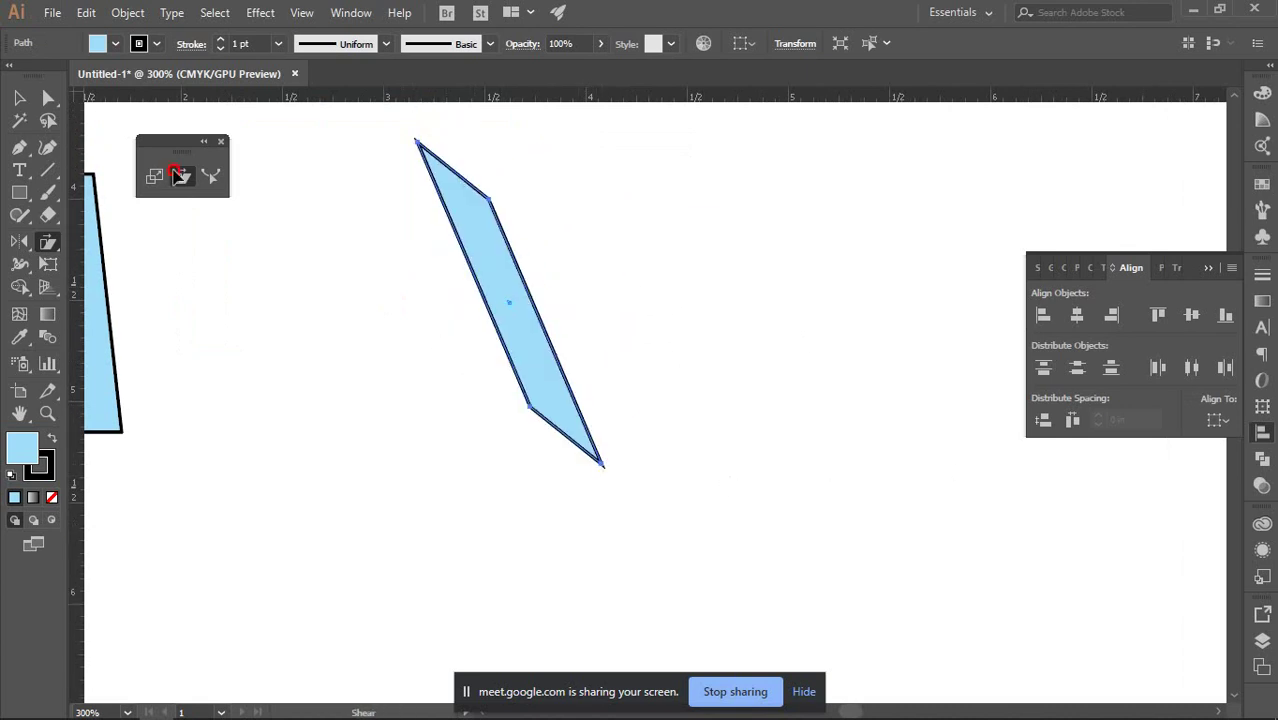
Preview a 169° shear along the vertical and horizontal axes without applying it, and delete the sheared shape.
double_click(180, 176)
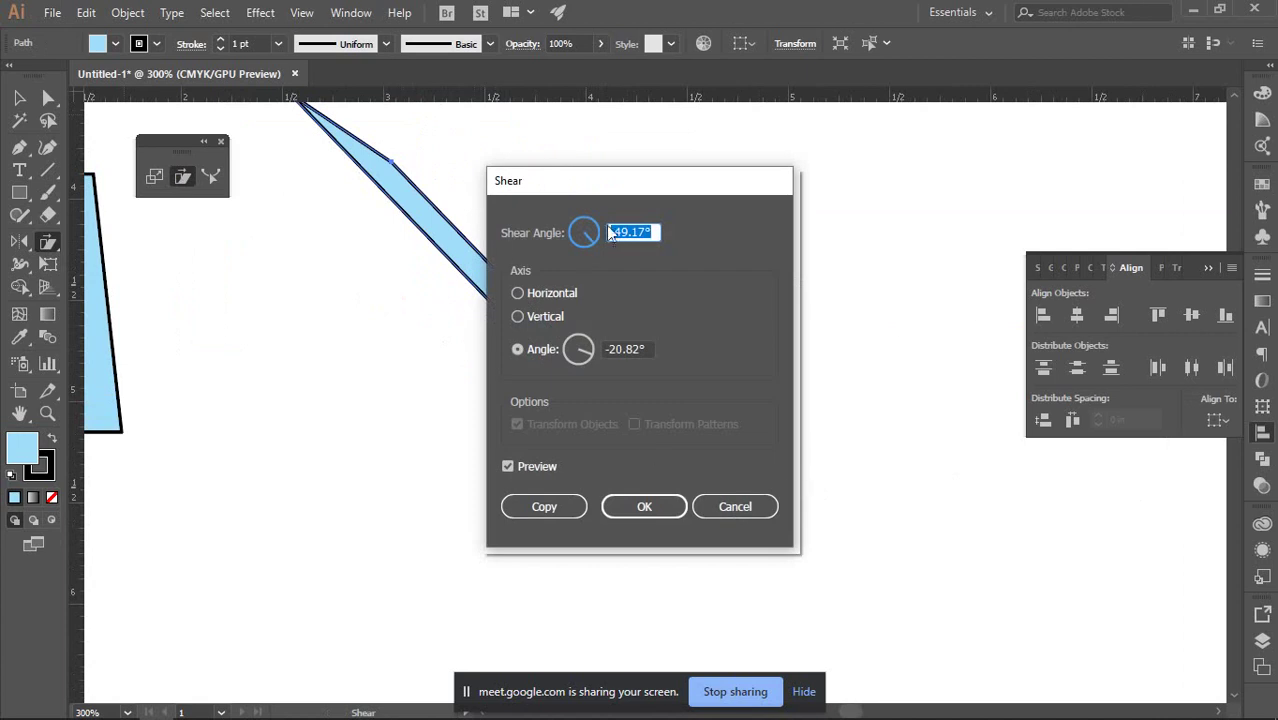
left_click_drag(584, 248, 571, 235)
left_click_drag(592, 182, 810, 131)
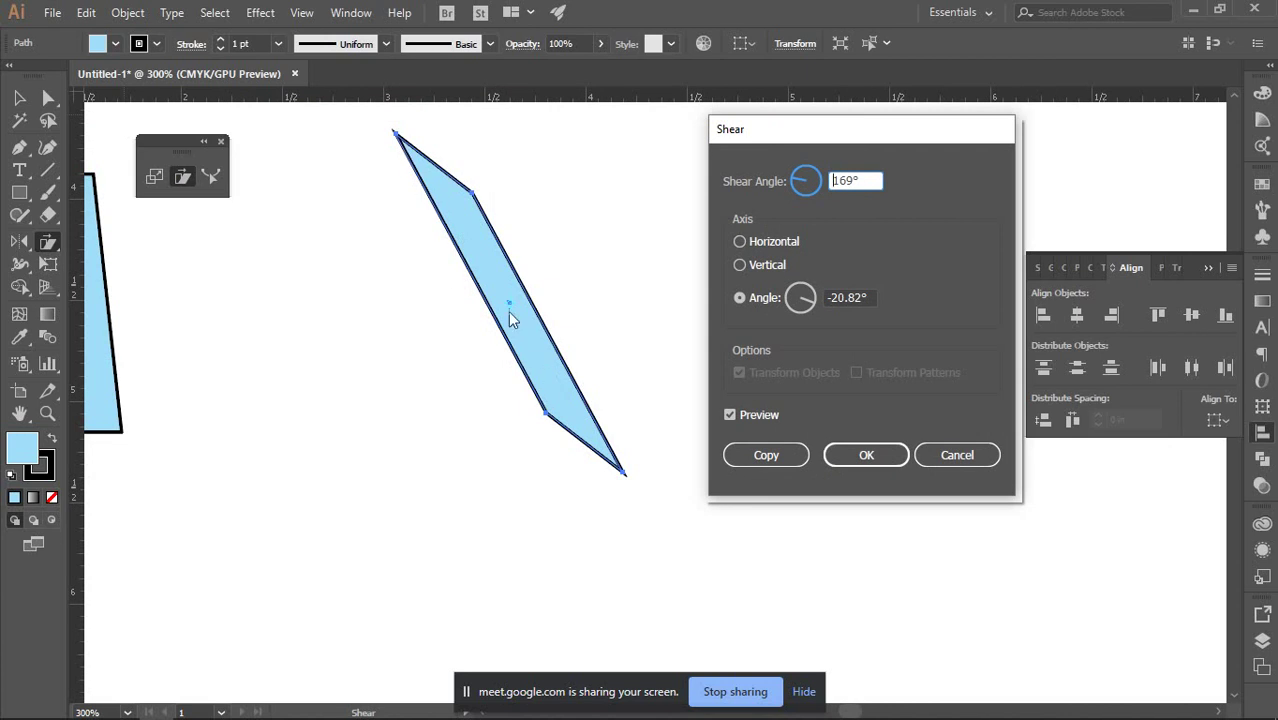
left_click(740, 264)
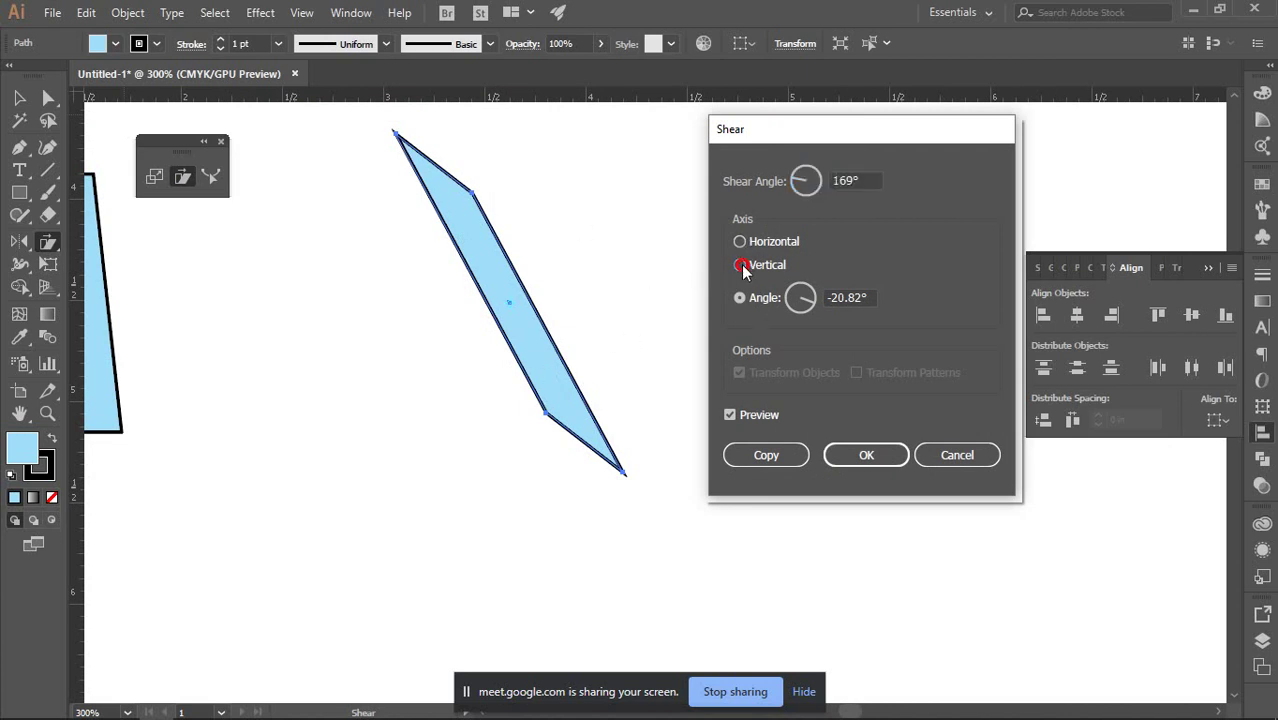
left_click(738, 243)
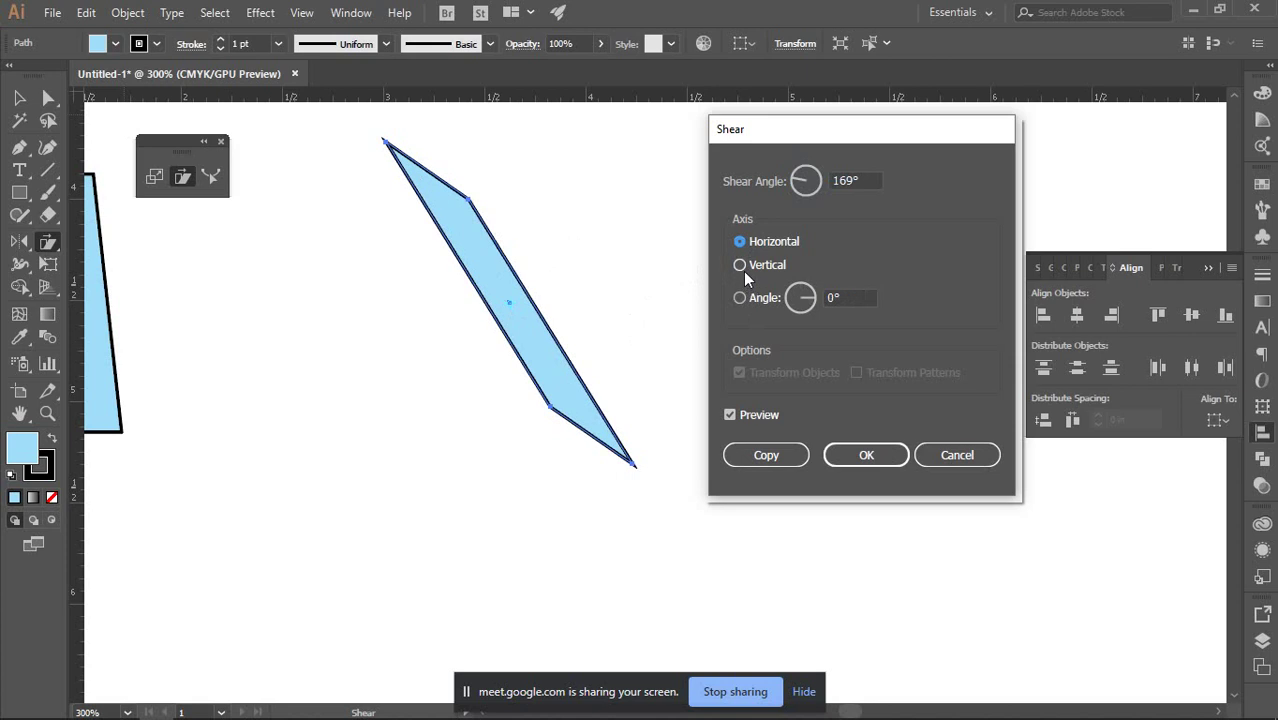
left_click(957, 460)
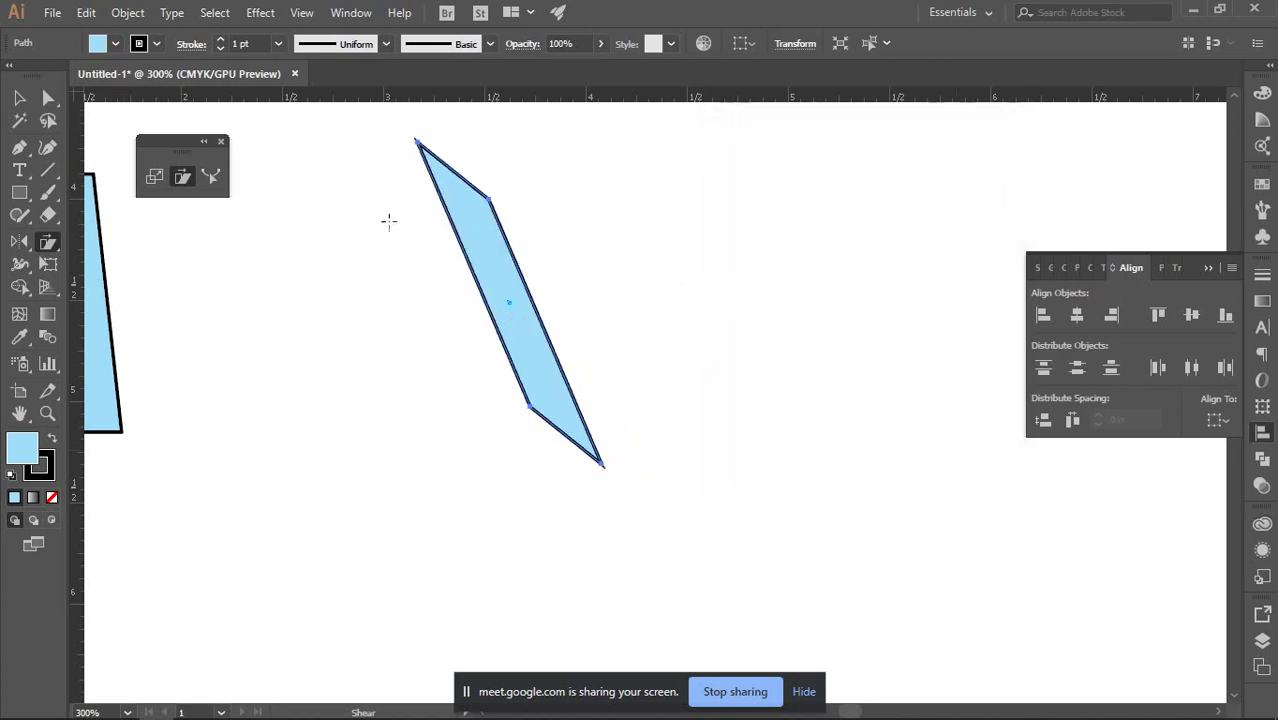
key("v")
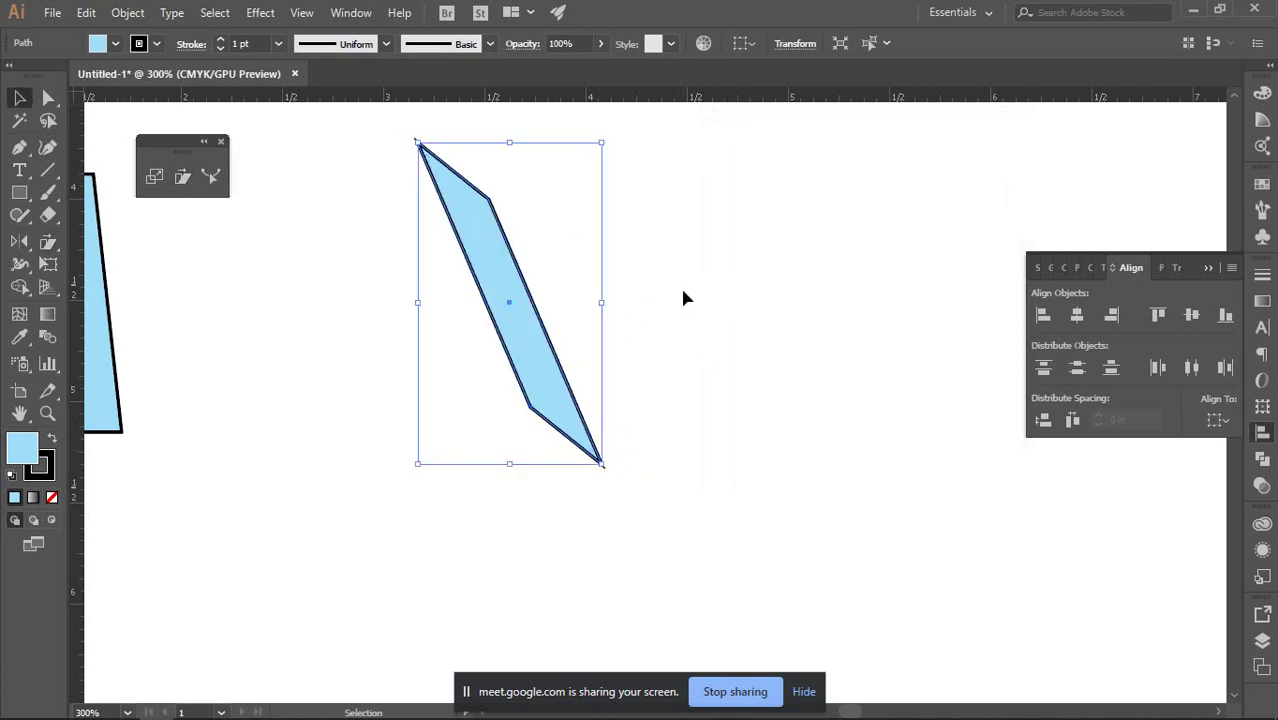
key("Delete")
left_click(210, 177)
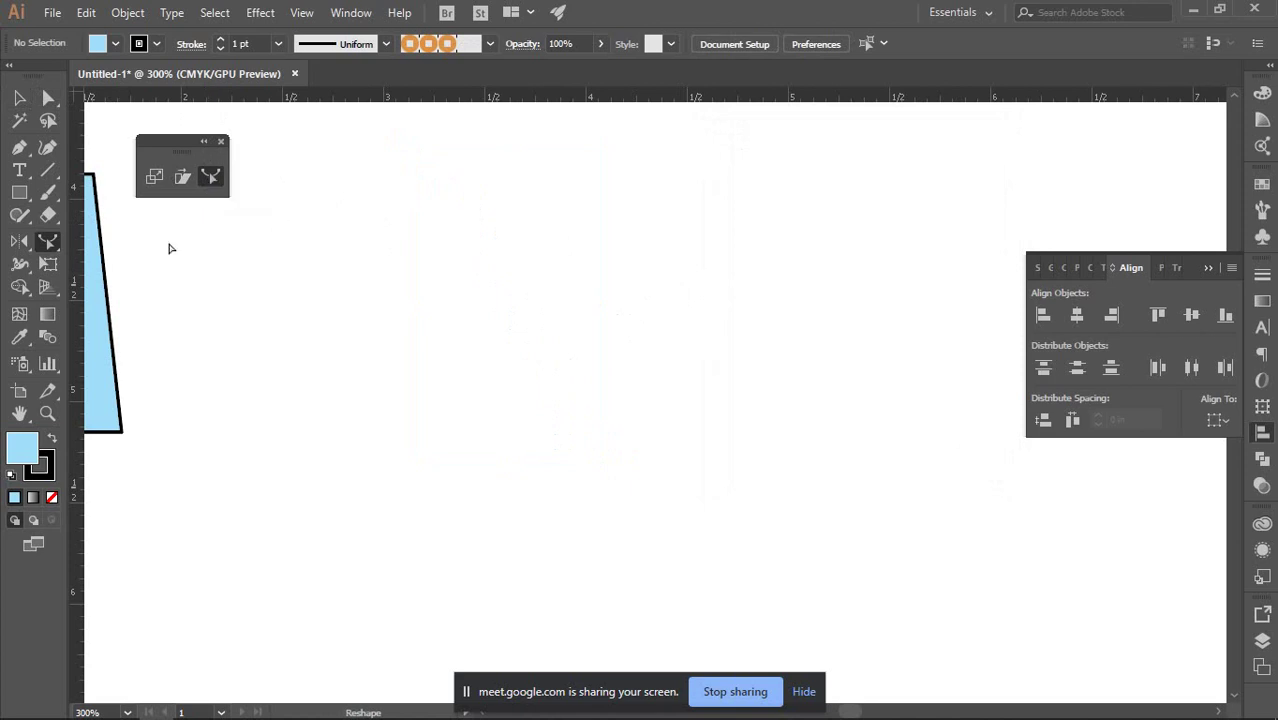
left_click_drag(266, 293, 378, 388)
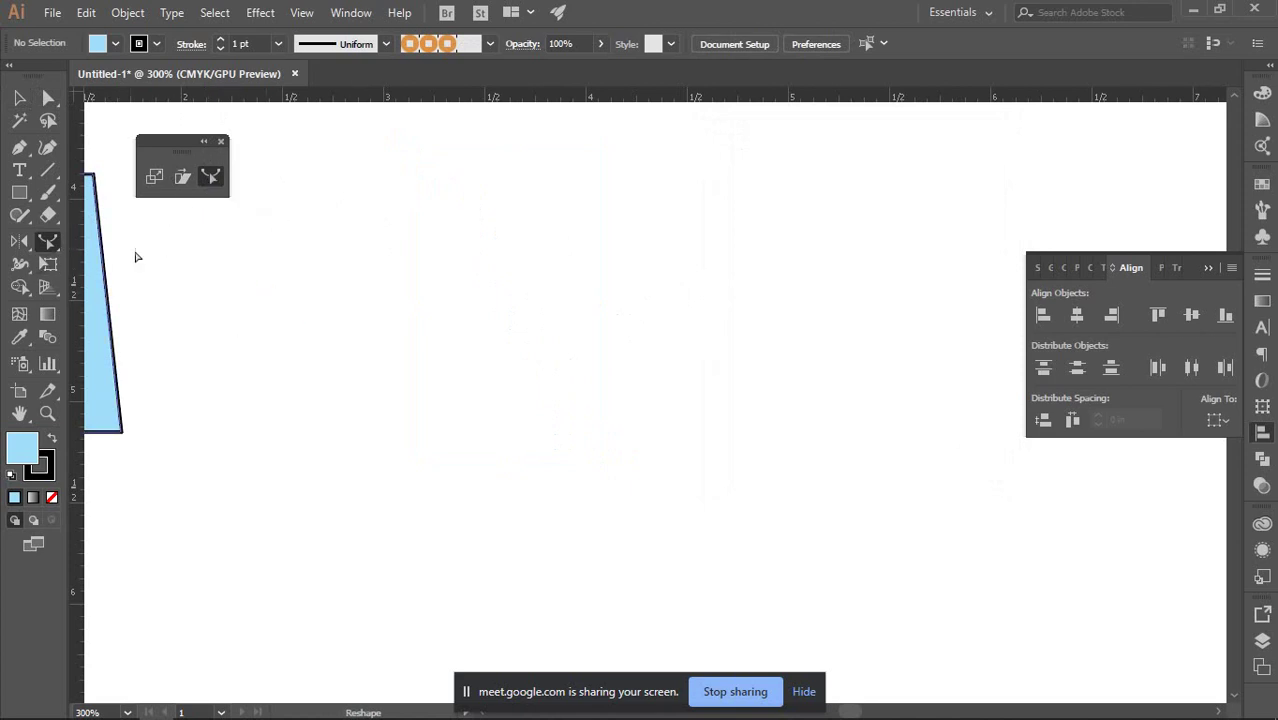
left_click_drag(157, 254, 334, 276)
scroll(250, 262, "down", 2)
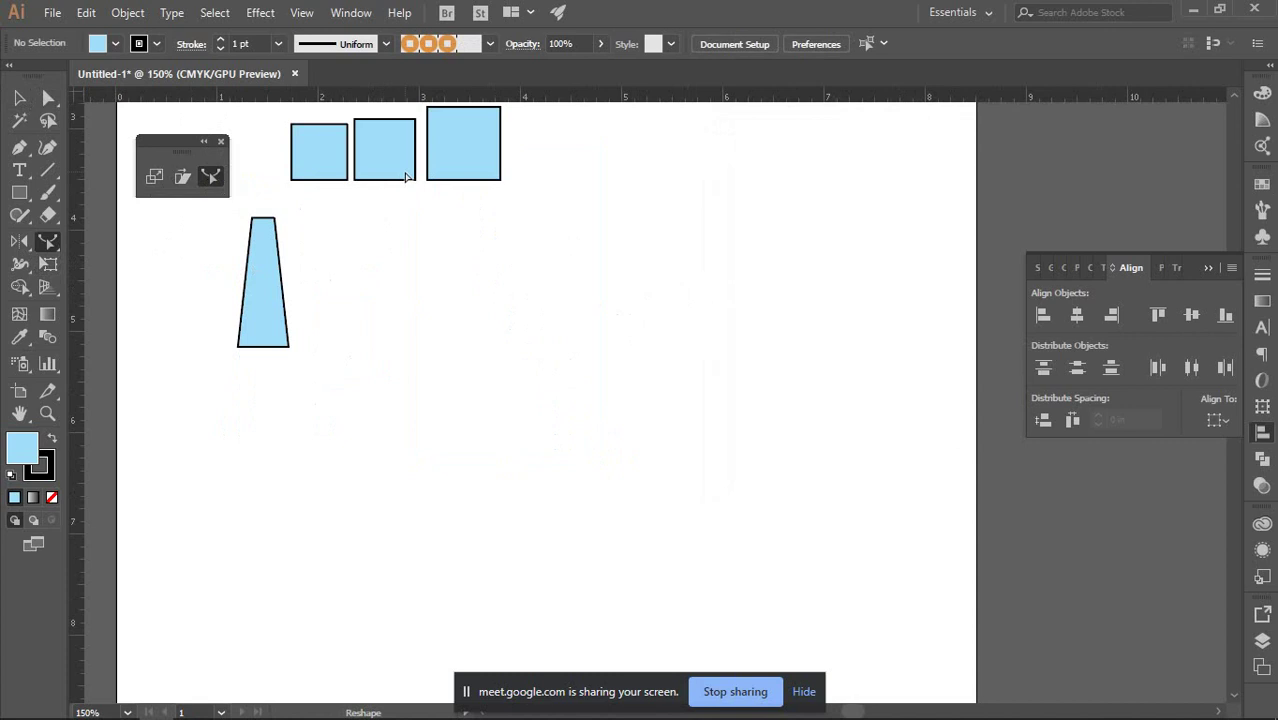
Duplicate the largest square of the row into the empty space just below it.
left_click(19, 97)
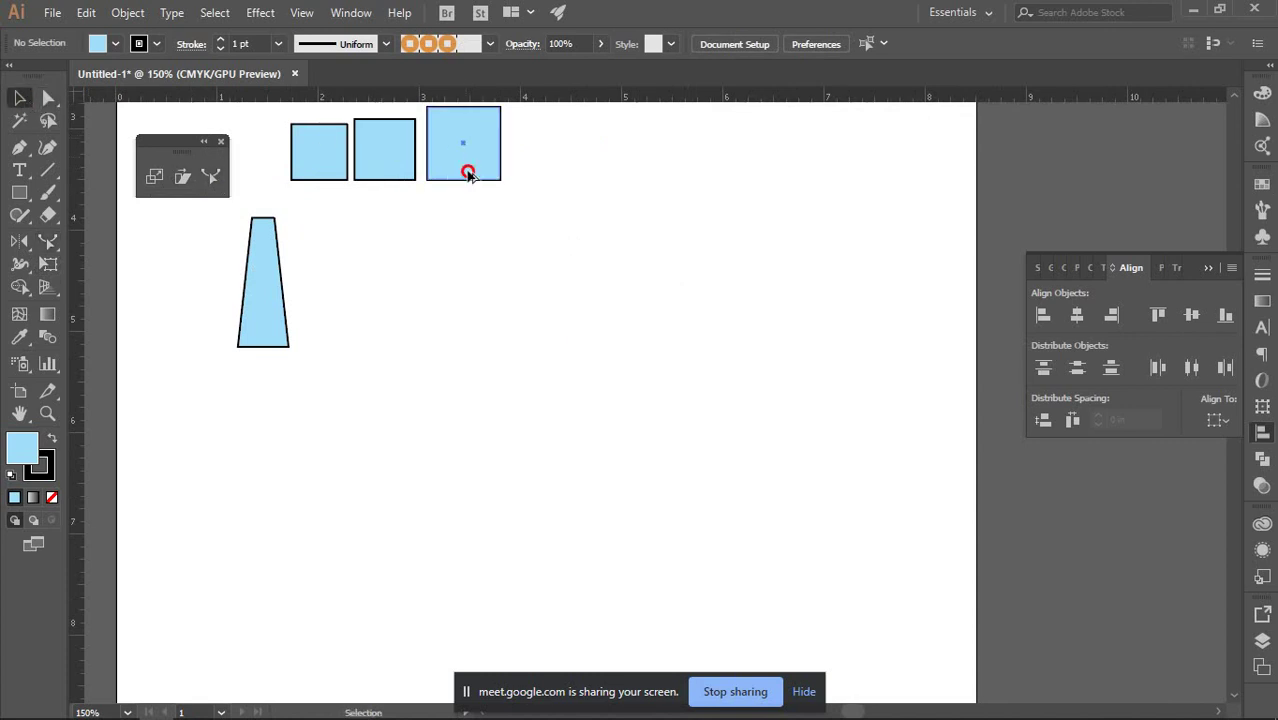
left_click_drag(465, 168, 470, 367)
left_click(470, 367)
left_click(437, 251)
Try to reshape the duplicated square by pulling its upper-left corner point up and to the left with the Reshape tool.
key("shift+r")
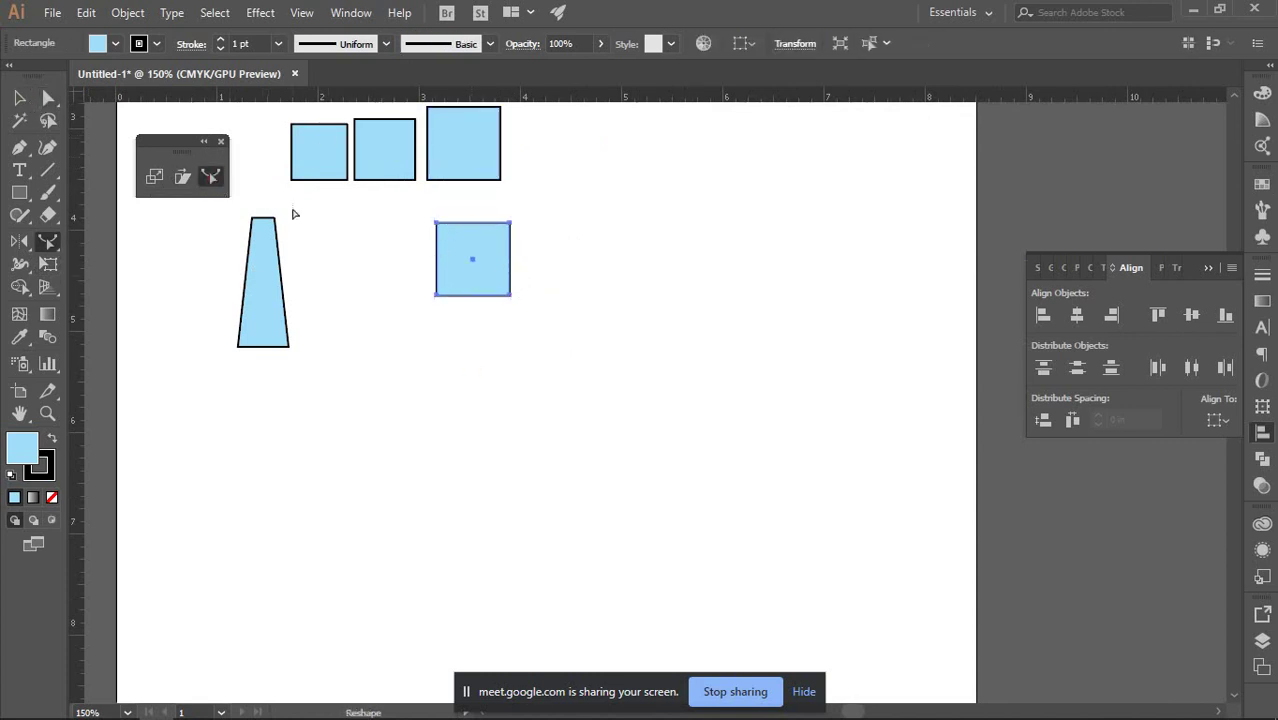
key("ctrl+plus")
mouse_move(419, 219)
left_mouse_down()
mouse_move(455, 272)
mouse_move(407, 217)
left_mouse_up()
scroll(408, 220, "up", 2)
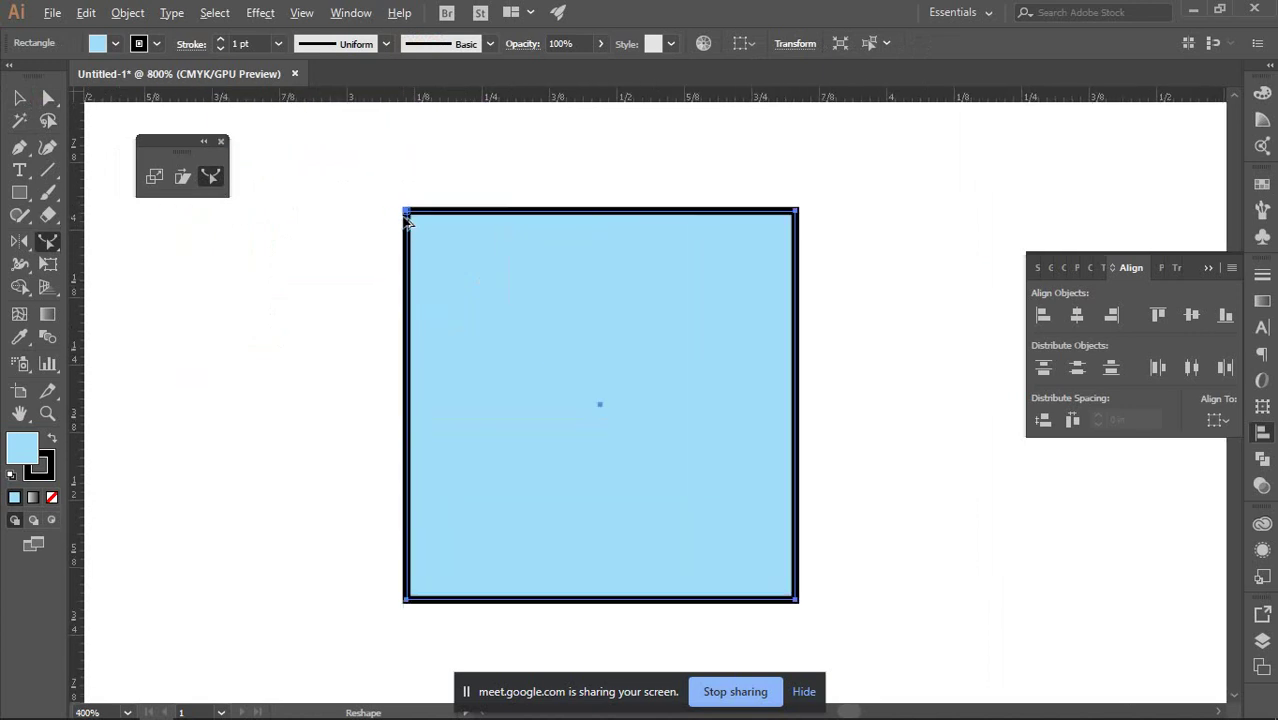
left_click(407, 213)
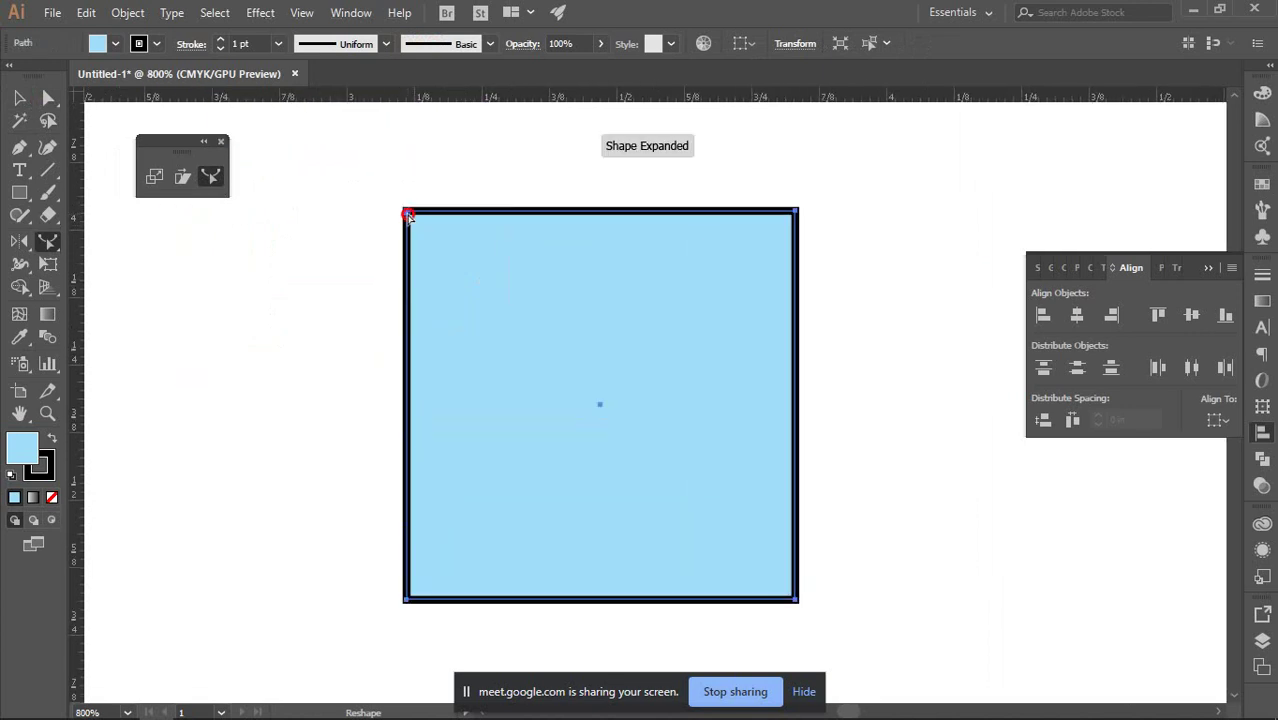
left_click_drag(405, 216, 312, 184)
right_click(371, 230)
key("Escape")
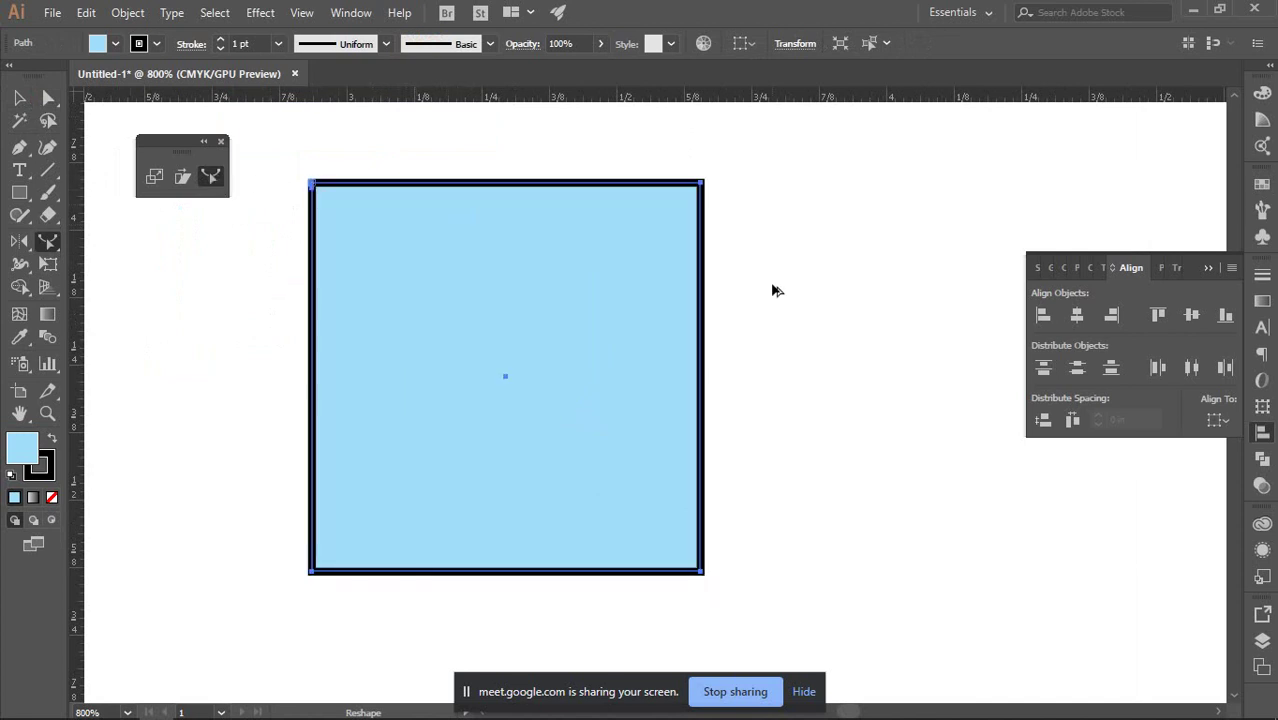
scroll(667, 296, "down", 2)
left_click(19, 97)
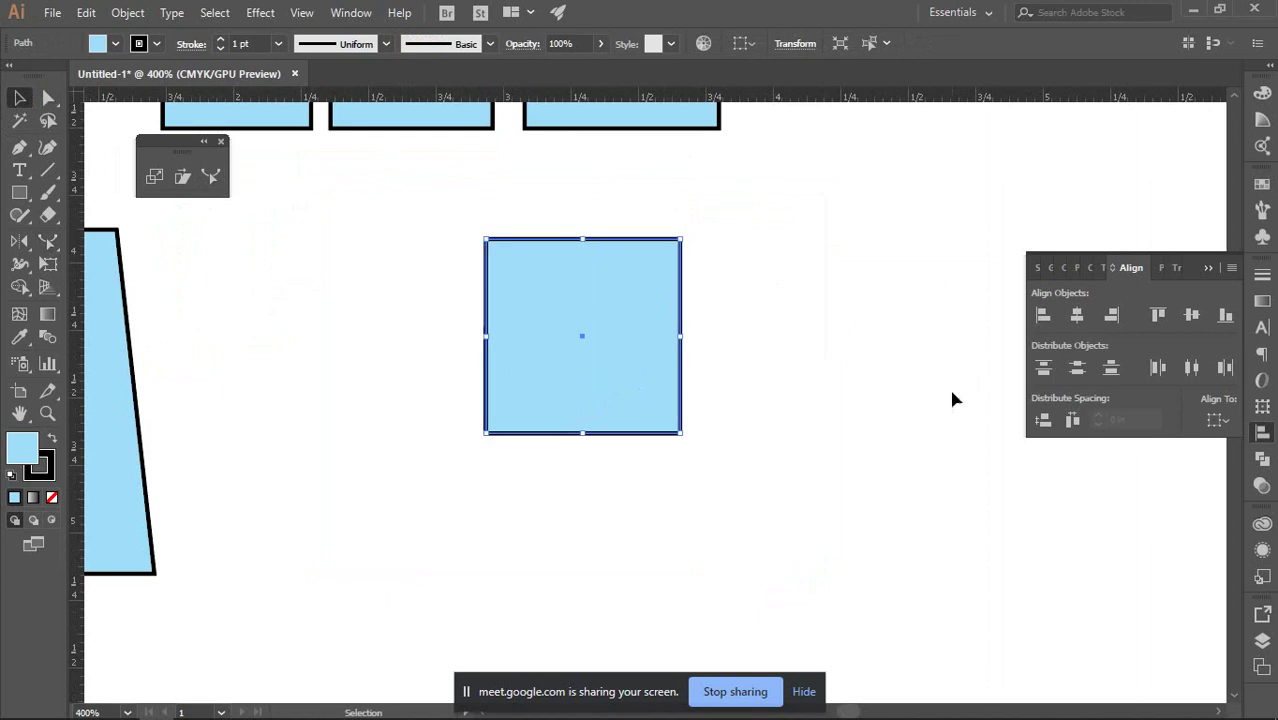
Use the Reshape tool to add three anchor points along the lower part of the duplicated square's left edge.
left_click(912, 386)
left_click(585, 293)
left_click(211, 178)
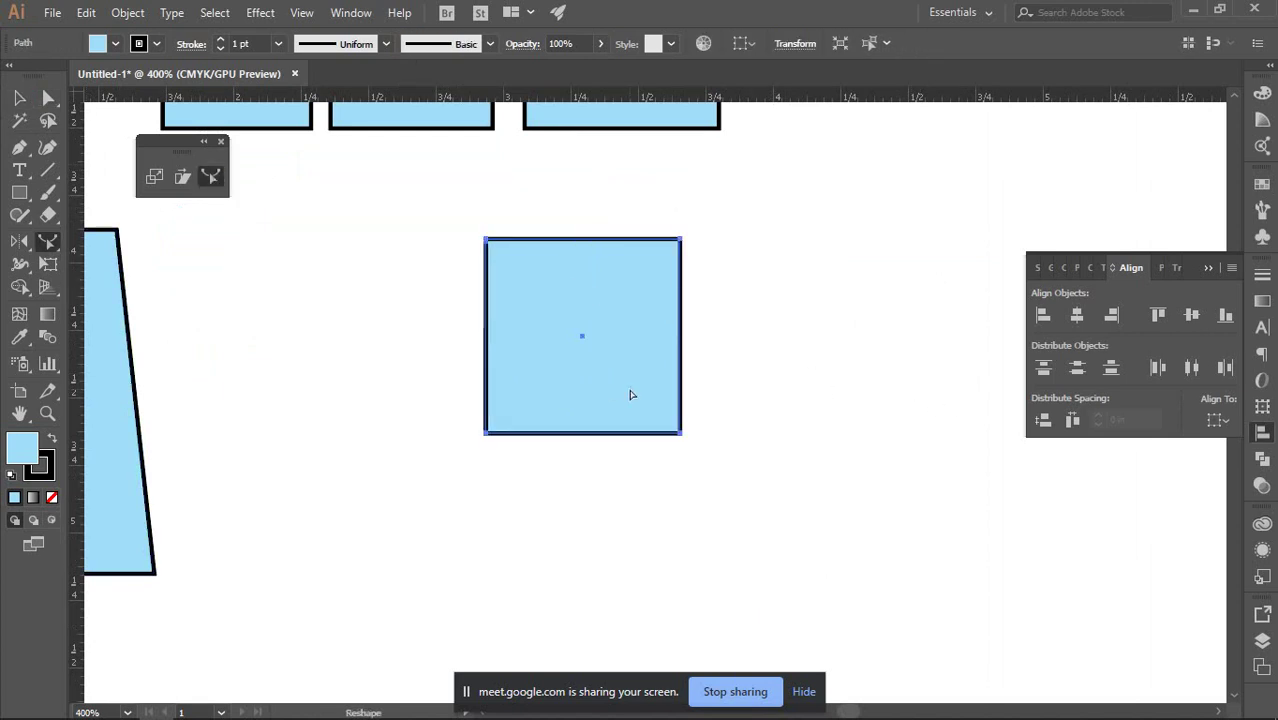
left_click_drag(600, 350, 646, 396)
left_click_drag(487, 422, 524, 387)
scroll(503, 382, "up", 3)
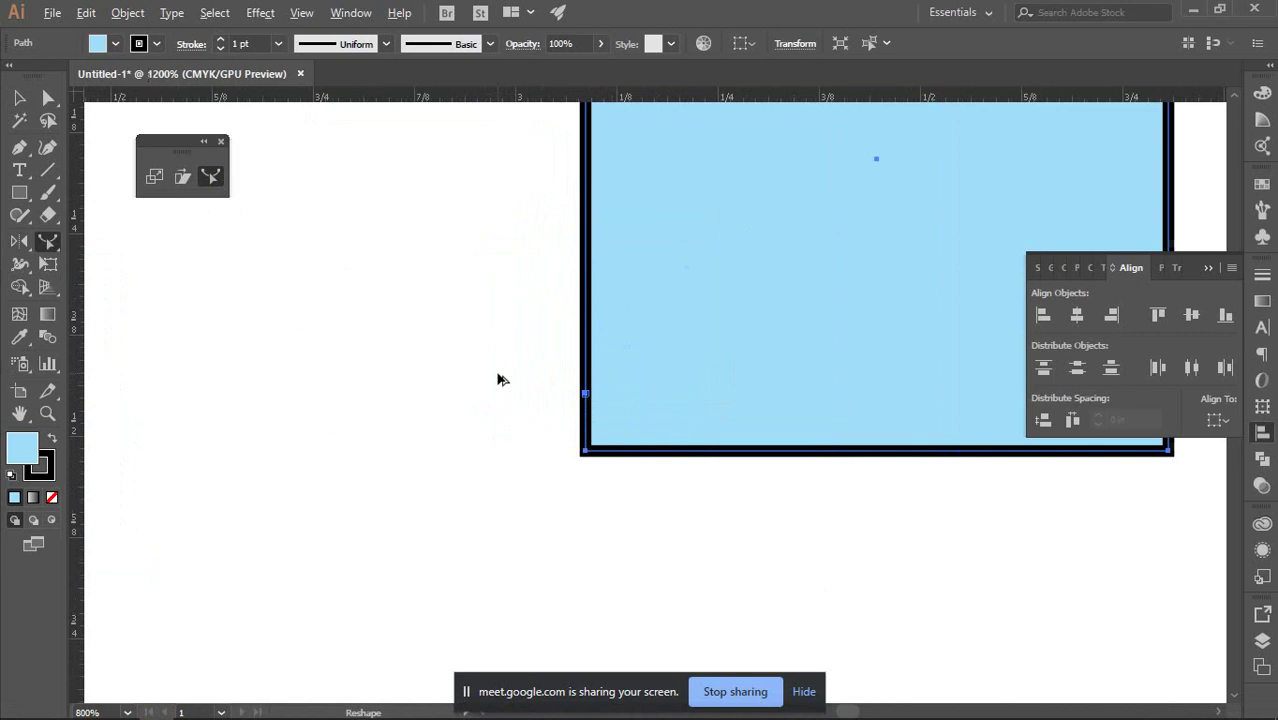
left_click_drag(587, 397, 590, 387)
left_click_drag(590, 452, 493, 440)
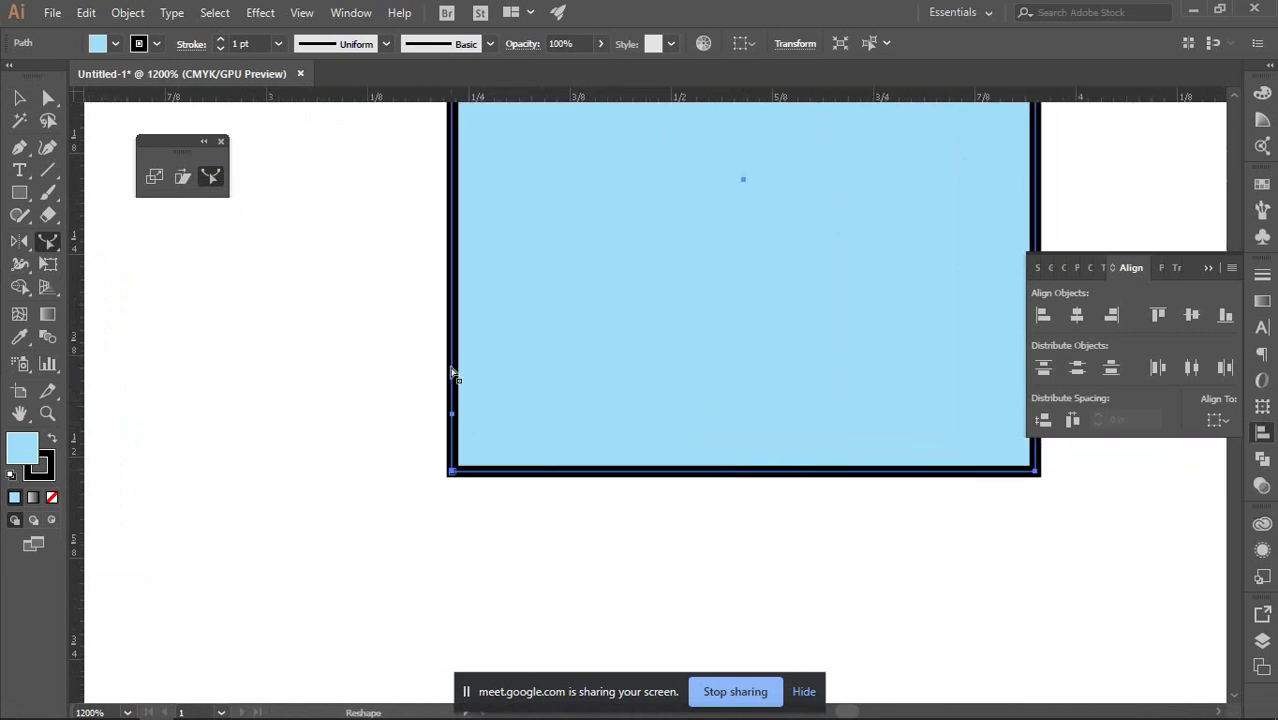
left_click_drag(453, 347, 495, 373)
scroll(531, 410, "right", 3)
scroll(460, 400, "up", 2)
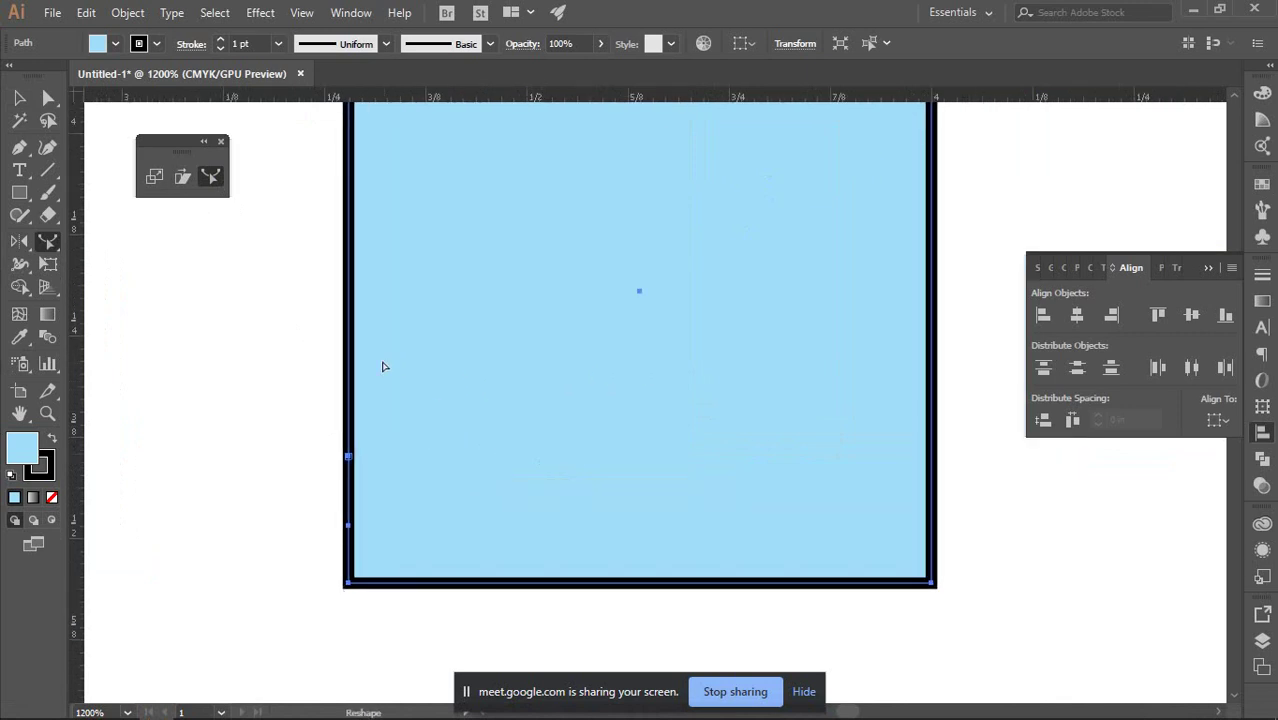
left_click_drag(353, 330, 399, 352)
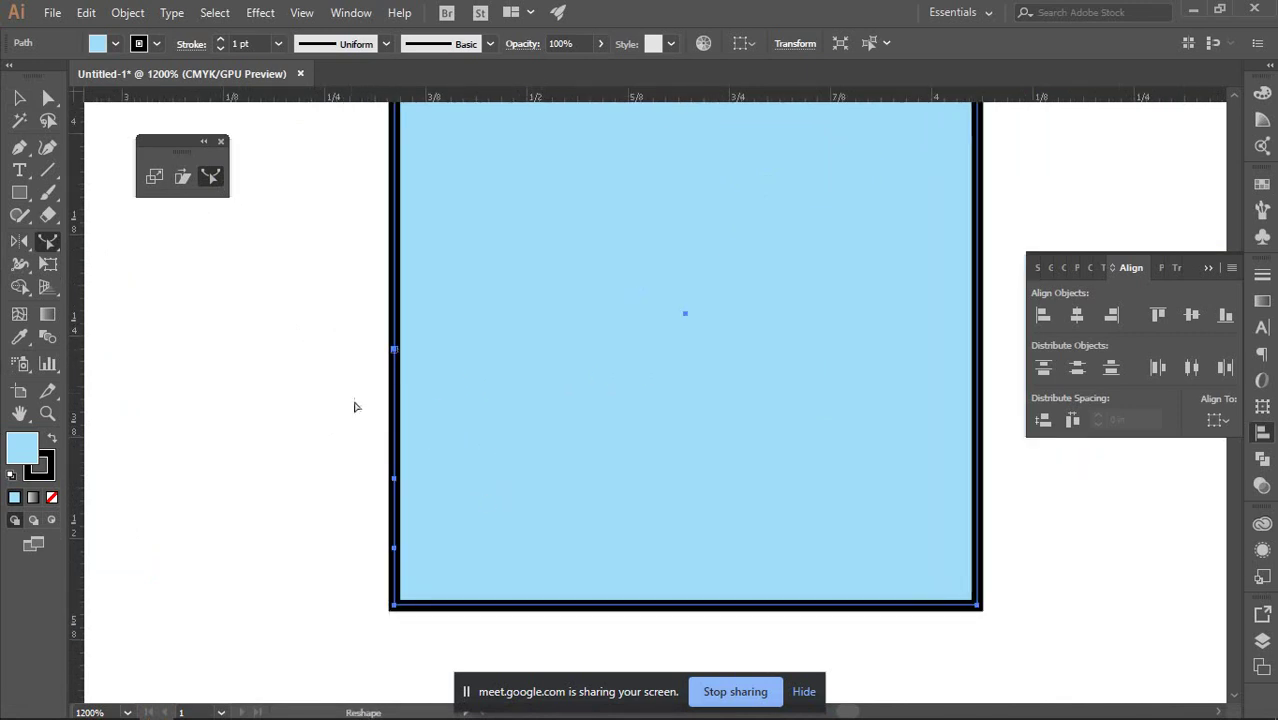
Pull the three added left-edge anchor points outward individually with the Direct Selection tool to make a wavy side.
left_click(48, 97)
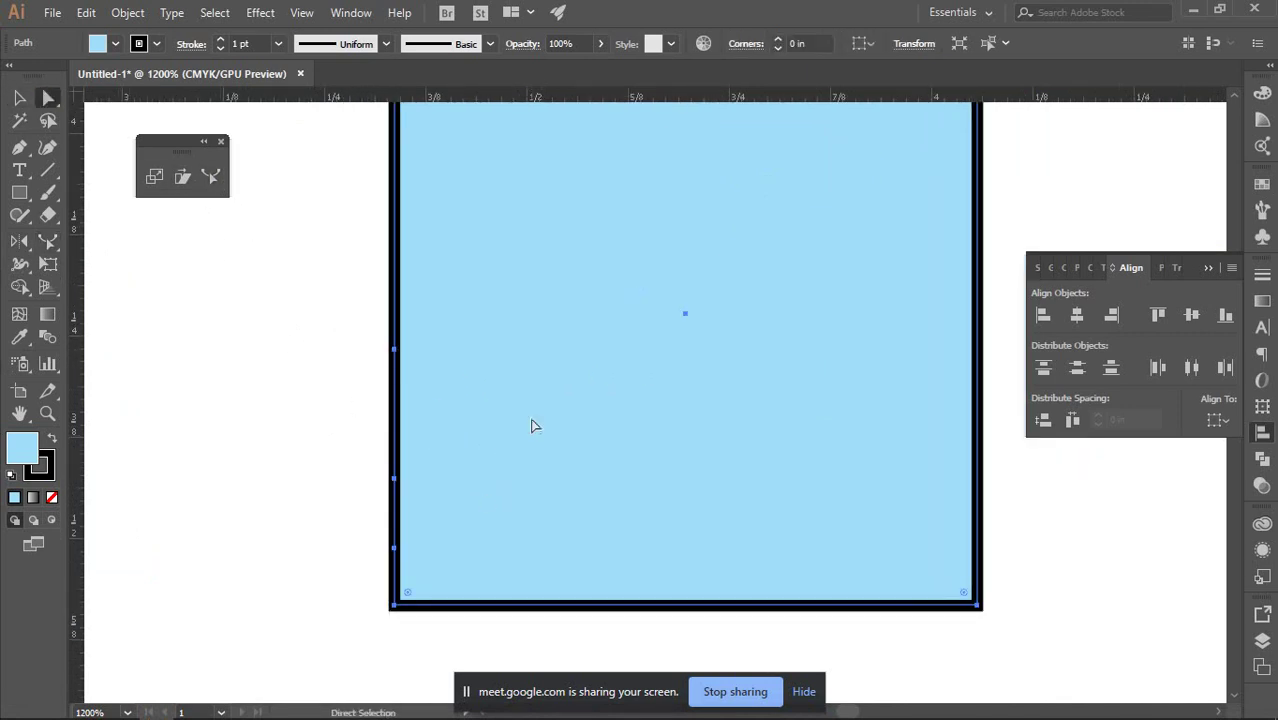
left_click(308, 314)
left_click(396, 352)
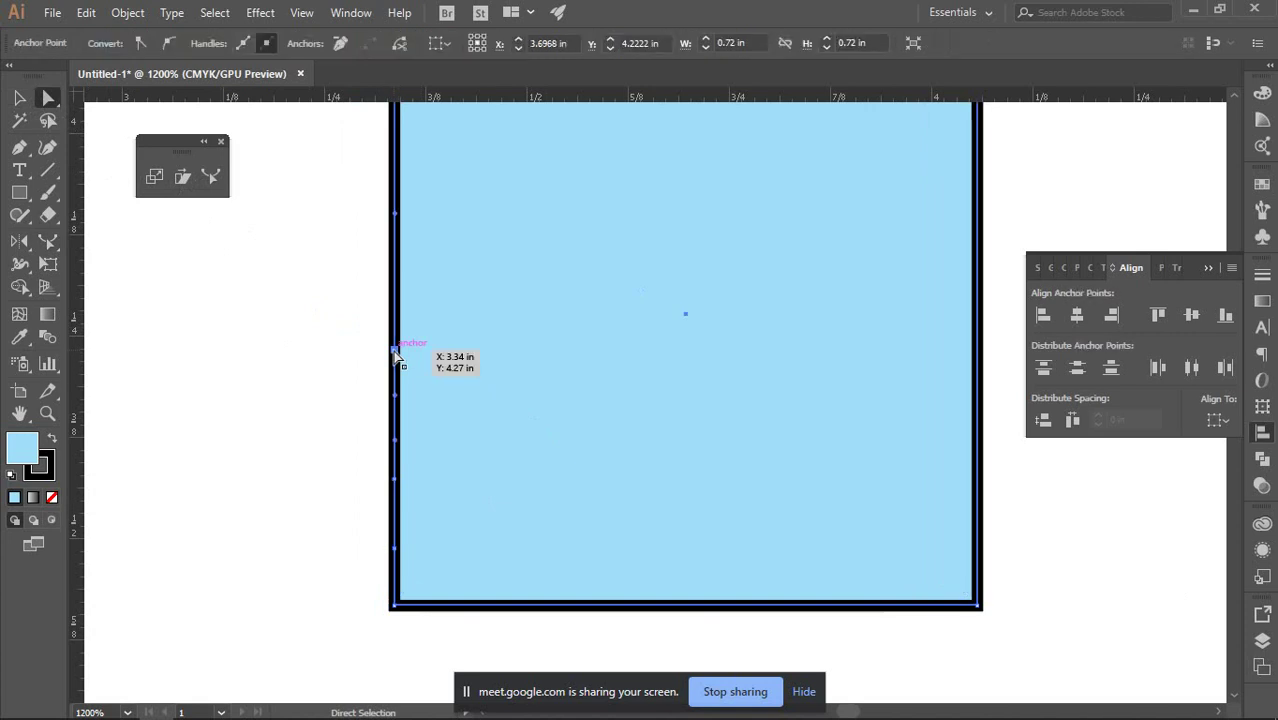
left_click_drag(396, 352, 320, 345)
left_click_drag(397, 480, 283, 468)
left_click_drag(397, 555, 284, 572)
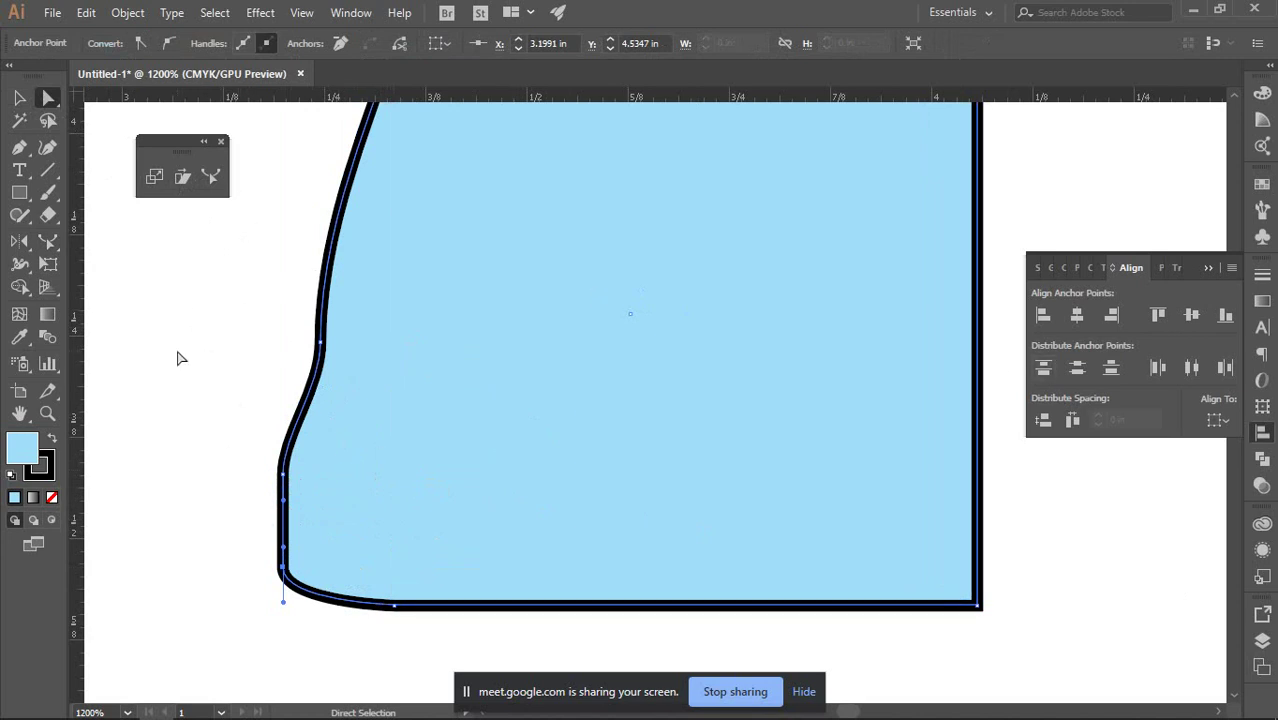
Undo the outward anchor-point moves and the most recent Reshape edits on the duplicated square.
key("ctrl+z")
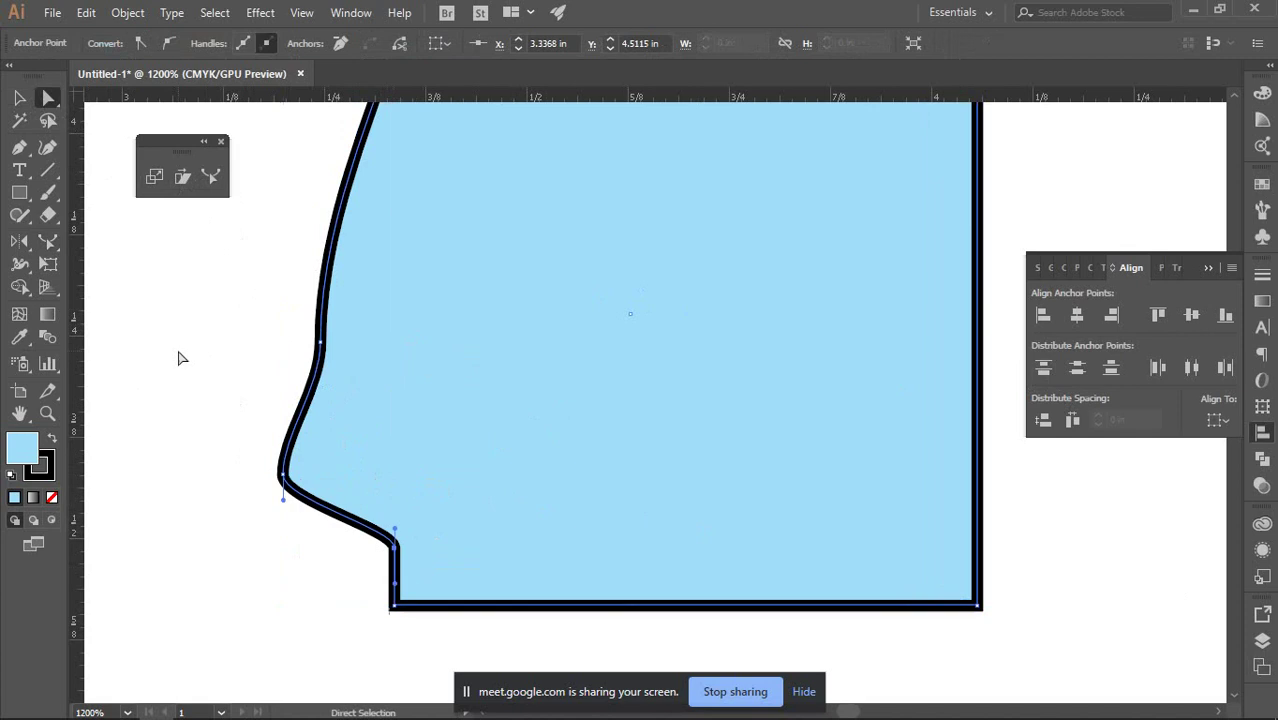
key("ctrl+z")
key("ctrl+z")
key("ctrl+z")
key("ctrl+z")
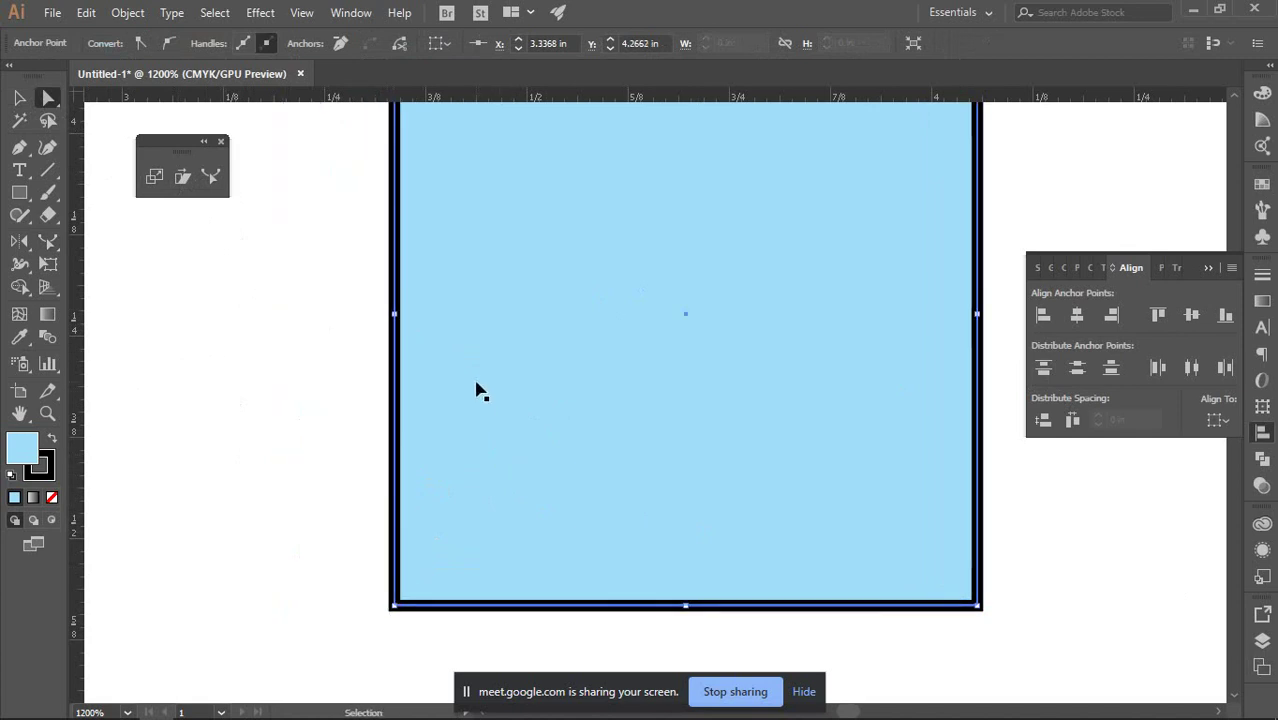
key("ctrl+z")
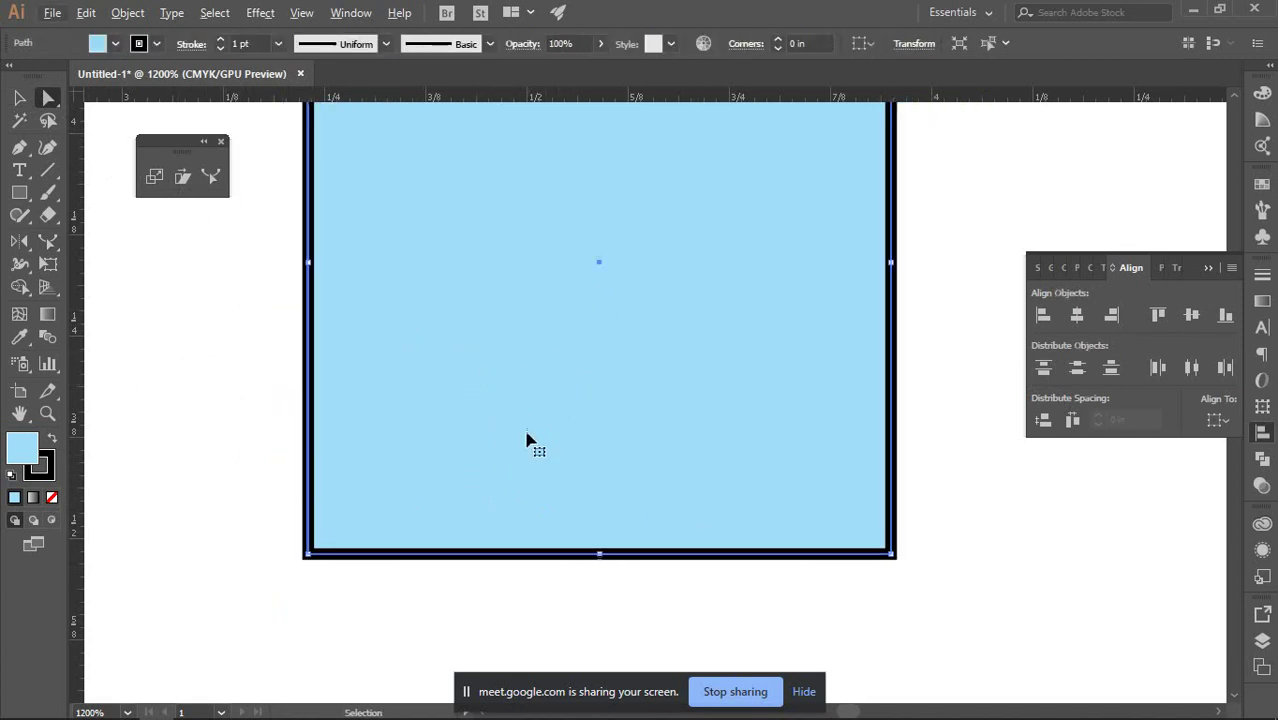
key("ctrl+z")
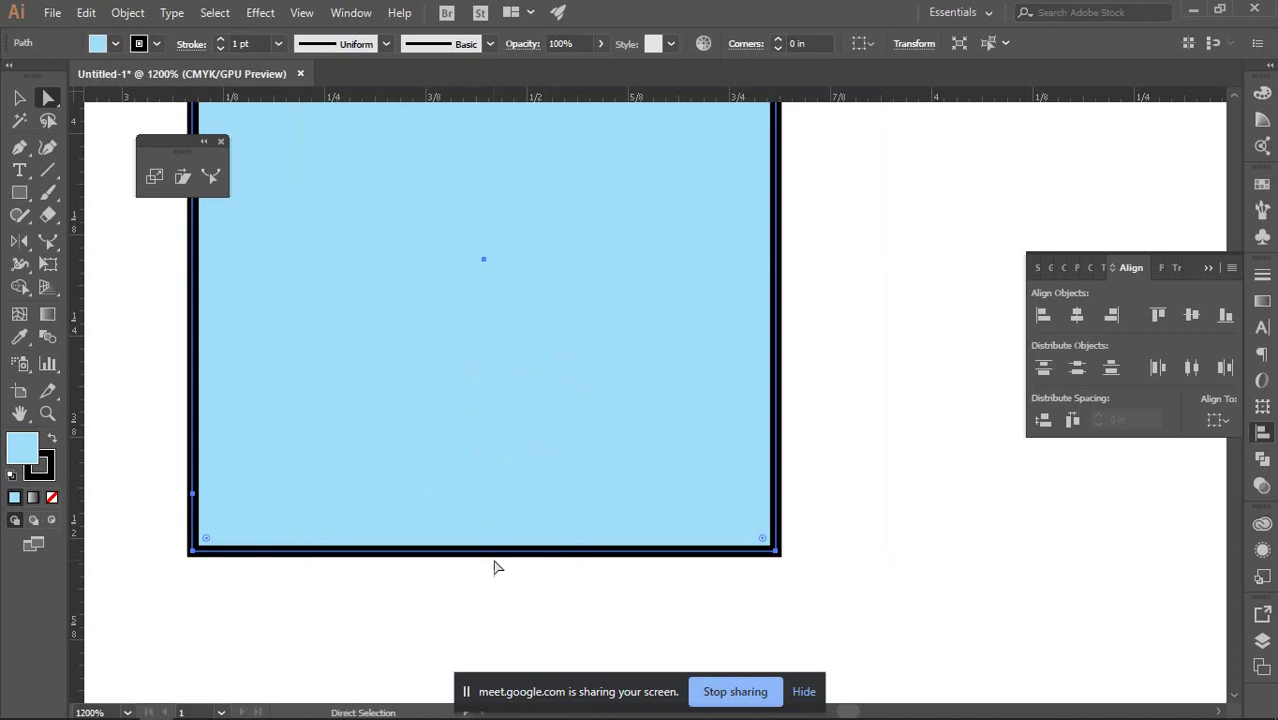
Delete the duplicated square used for the Reshape demonstration.
scroll(665, 465, "down", 2)
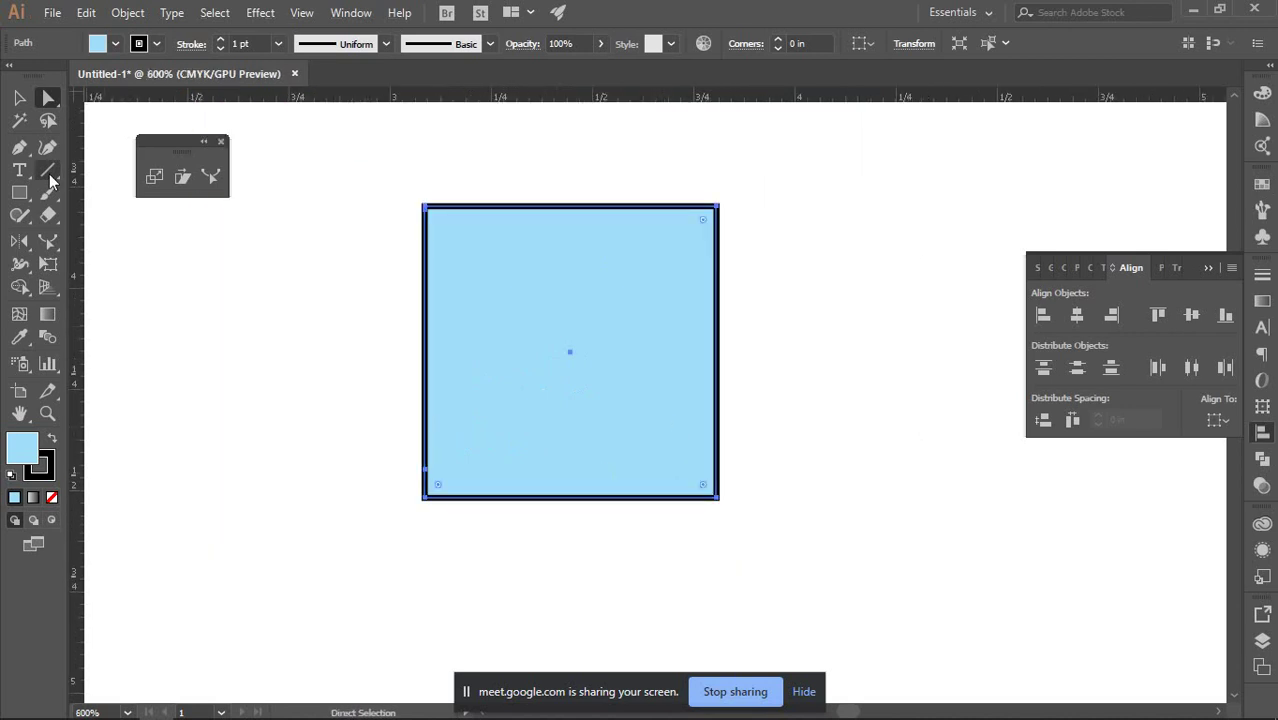
left_click(24, 154)
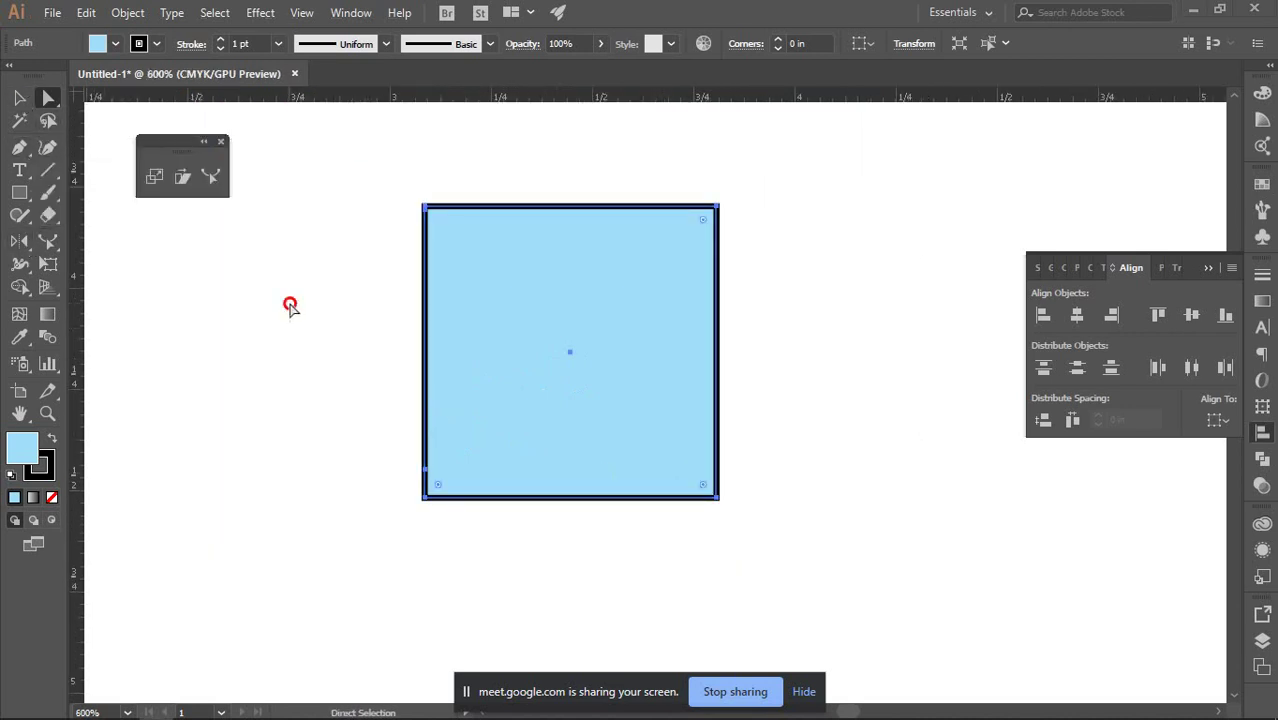
key("Delete")
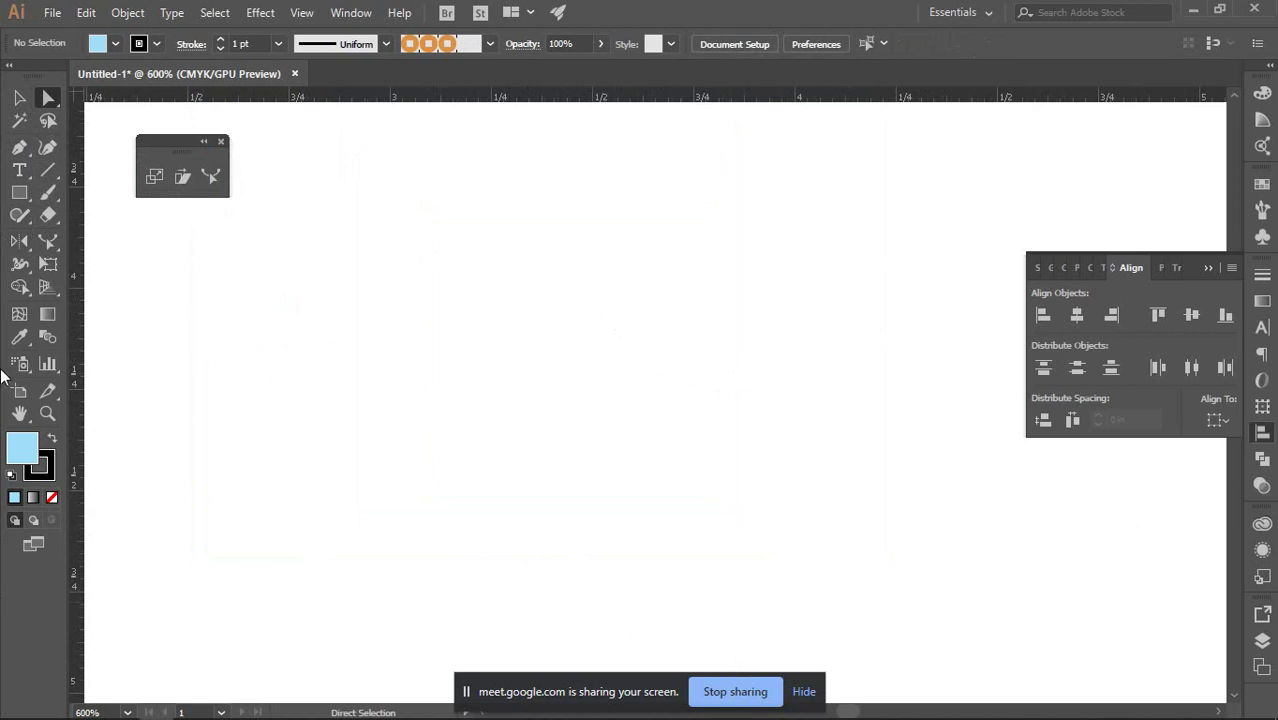
left_click(18, 264)
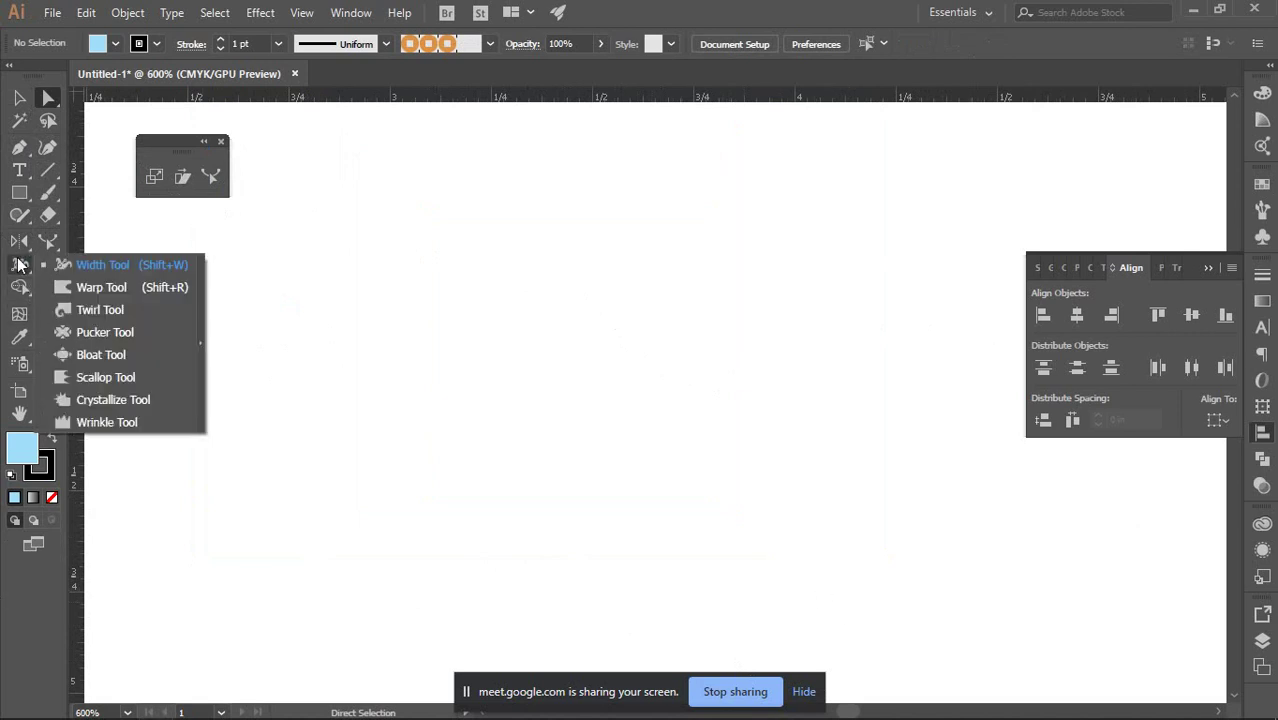
key("Escape")
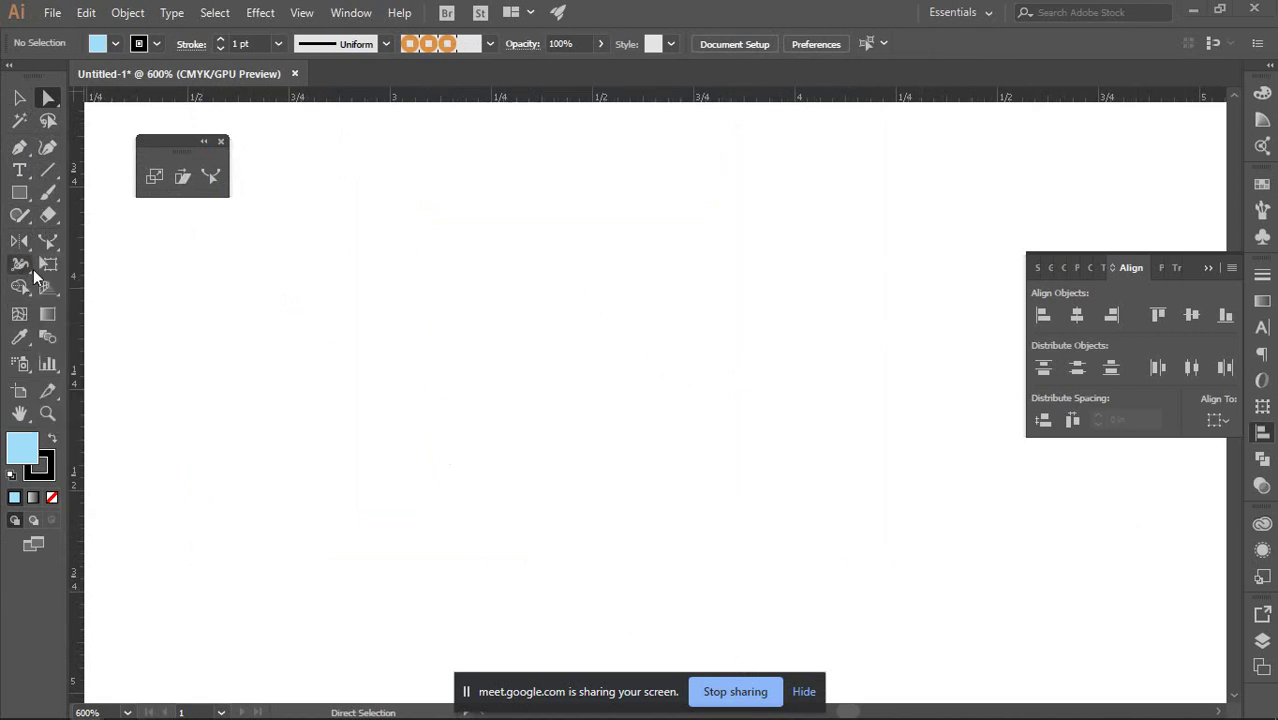
left_click(33, 269)
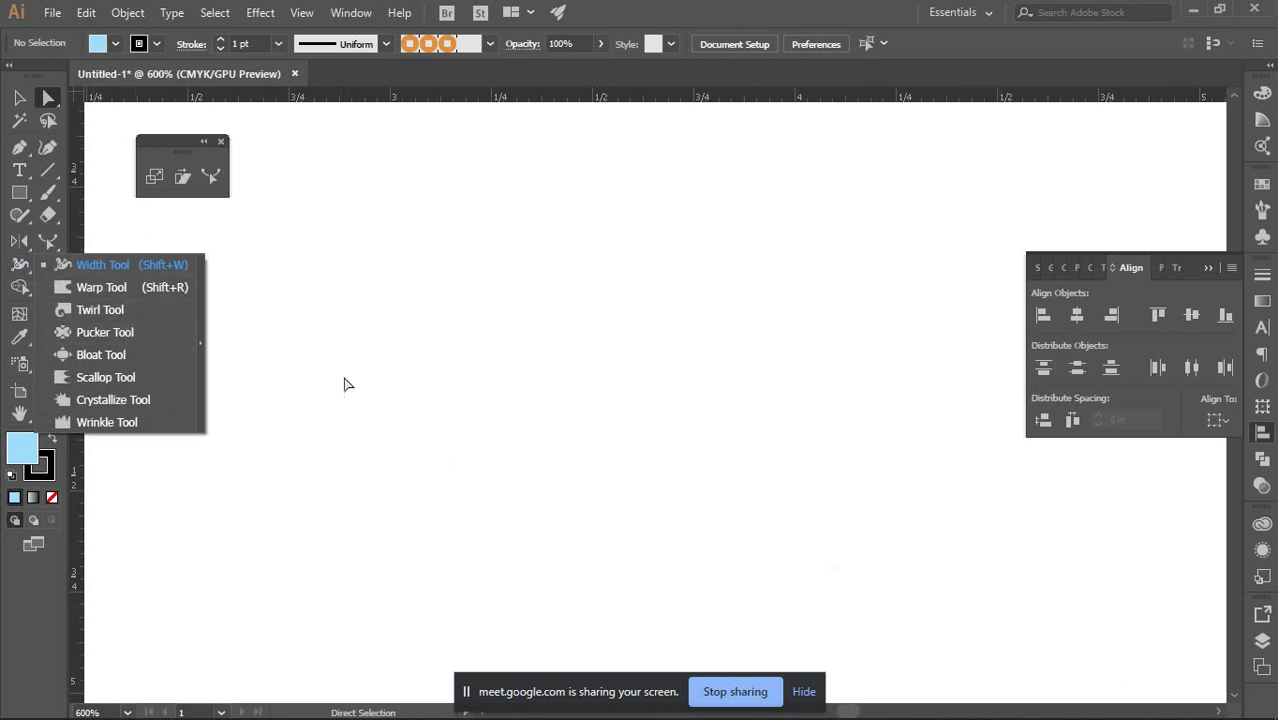
key("ctrl+minus")
key("ctrl+minus")
key("ctrl+minus")
key("ctrl+minus")
key("m")
mouse_move(421, 372)
left_mouse_down()
mouse_move(448, 414)
mouse_move(496, 445)
left_mouse_up()
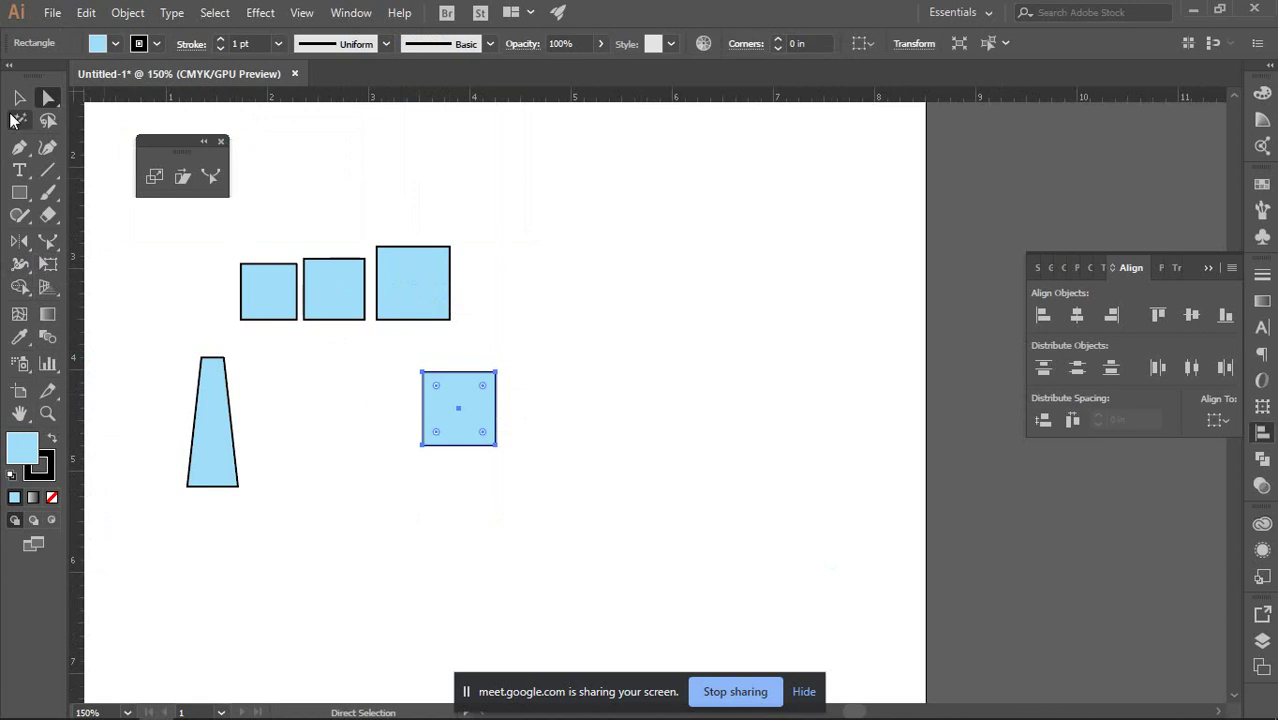
key("ctrl+z")
Duplicate the largest square of the row into the empty space below and to its right.
left_click(15, 104)
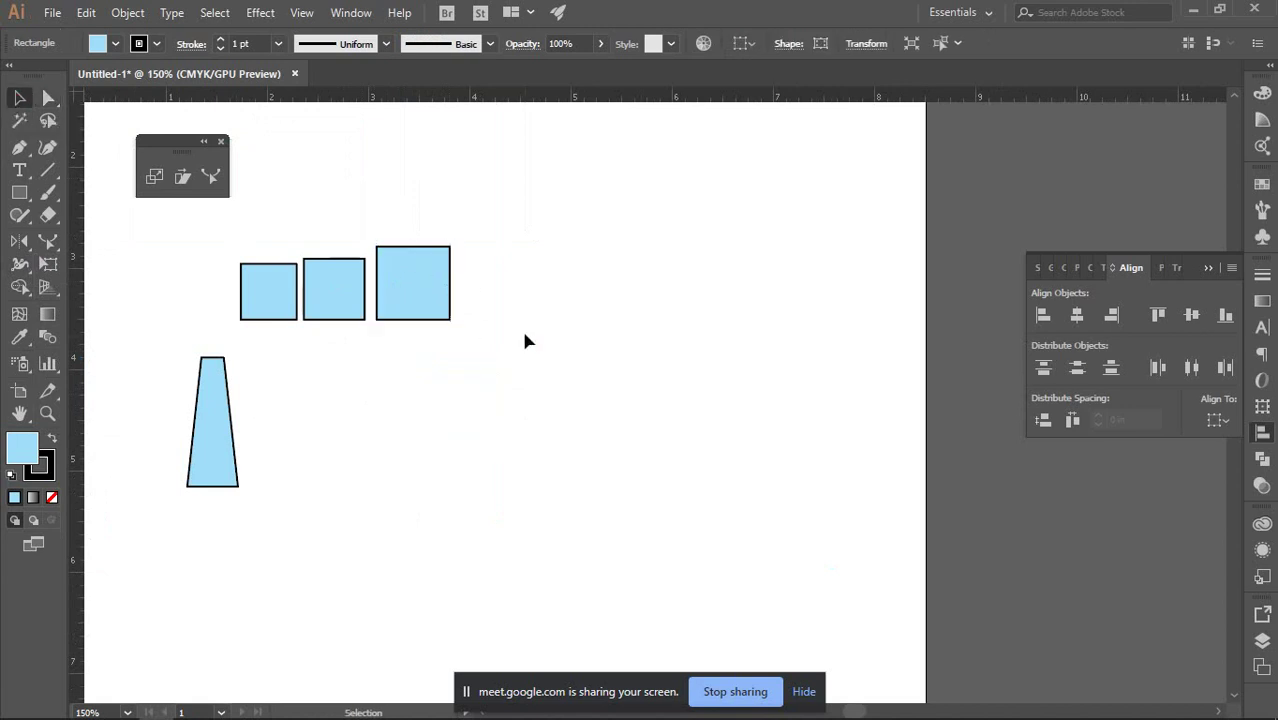
left_click_drag(413, 280, 518, 423)
scroll(528, 347, "down", 3)
scroll(528, 347, "up", 2)
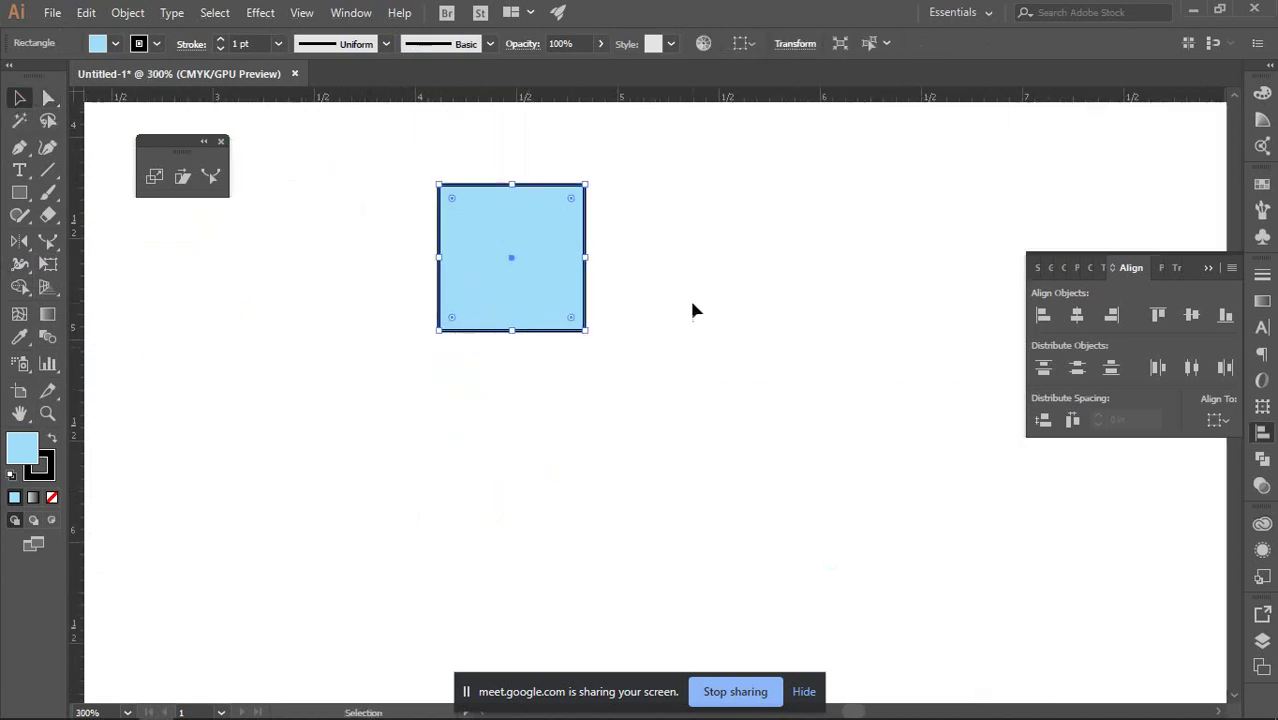
scroll(665, 374, "up", 2)
scroll(585, 366, "up", 1)
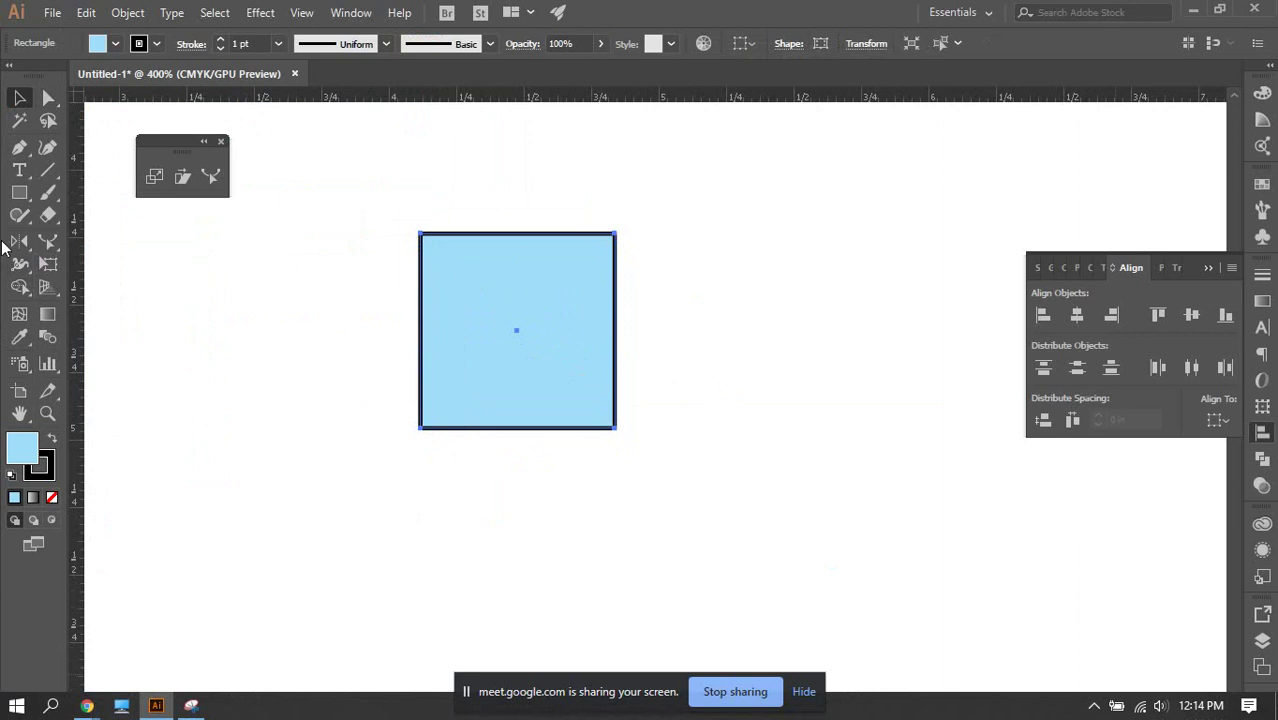
Try widening the stroke at the new square's upper-left corner with the Width tool, undo it, and deselect the square.
left_click(22, 266)
left_click(100, 265)
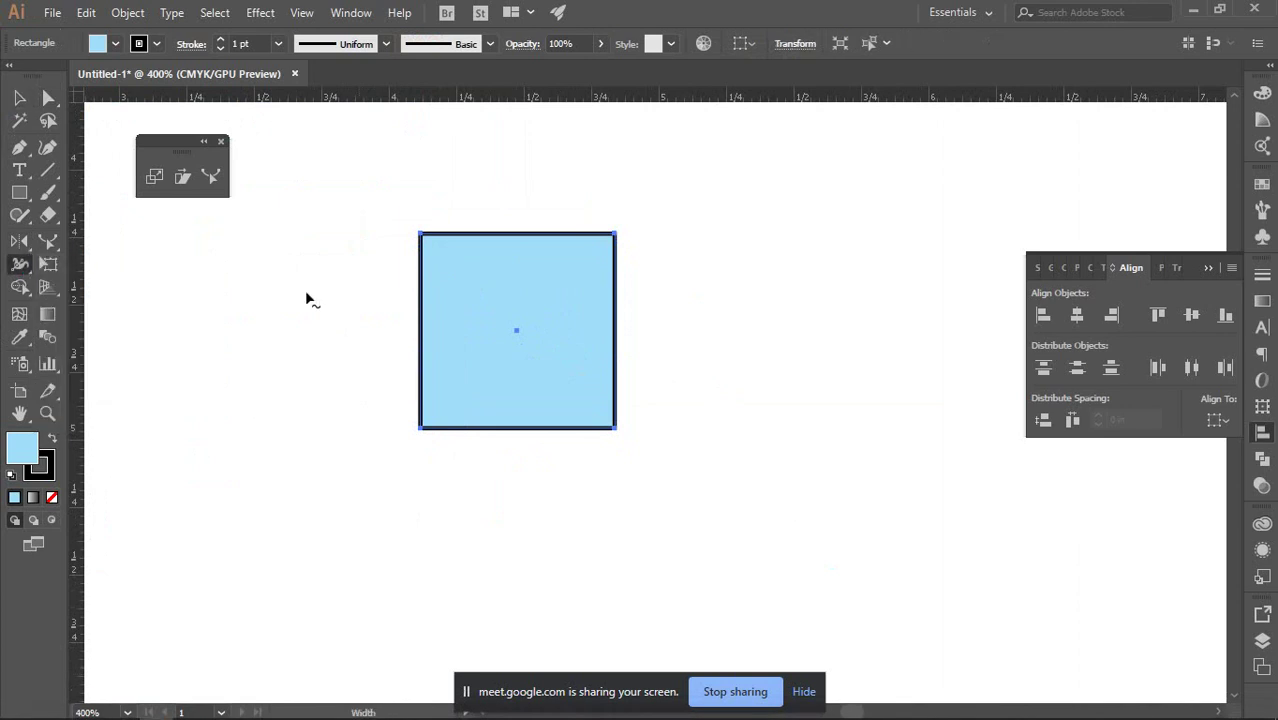
left_click_drag(420, 234, 446, 260)
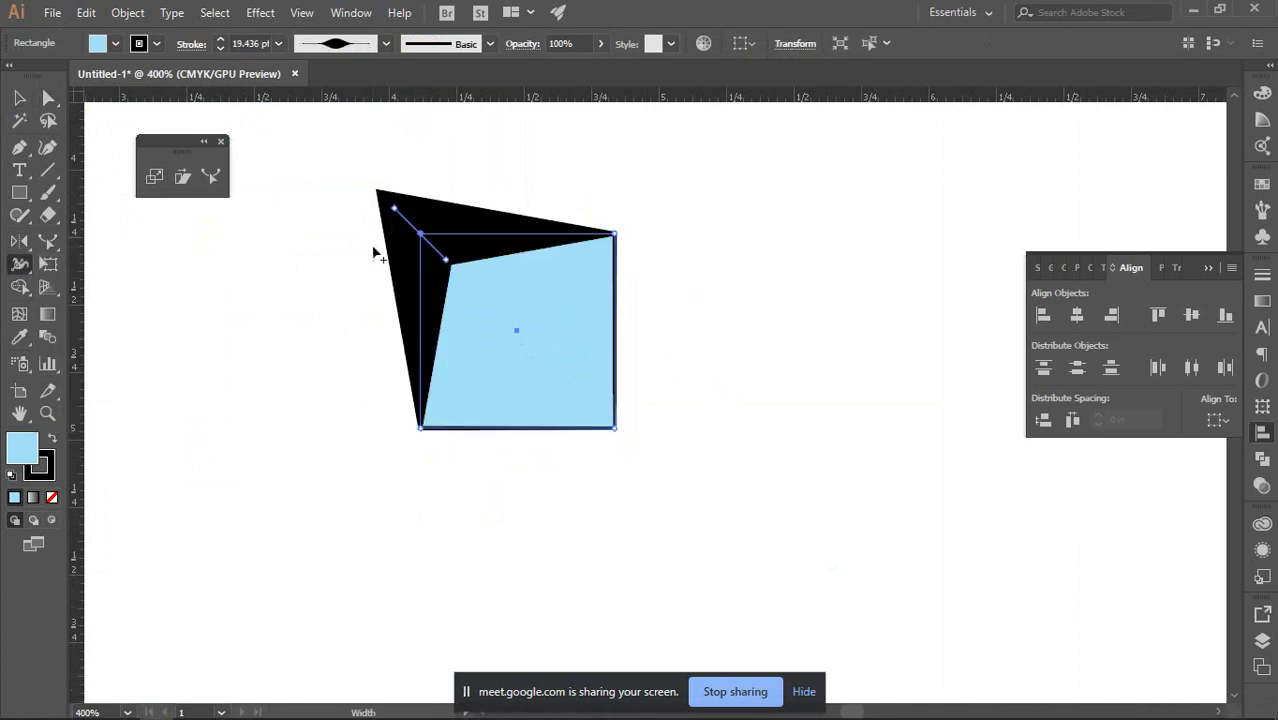
key("ctrl+z")
left_click(19, 97)
left_click(212, 296)
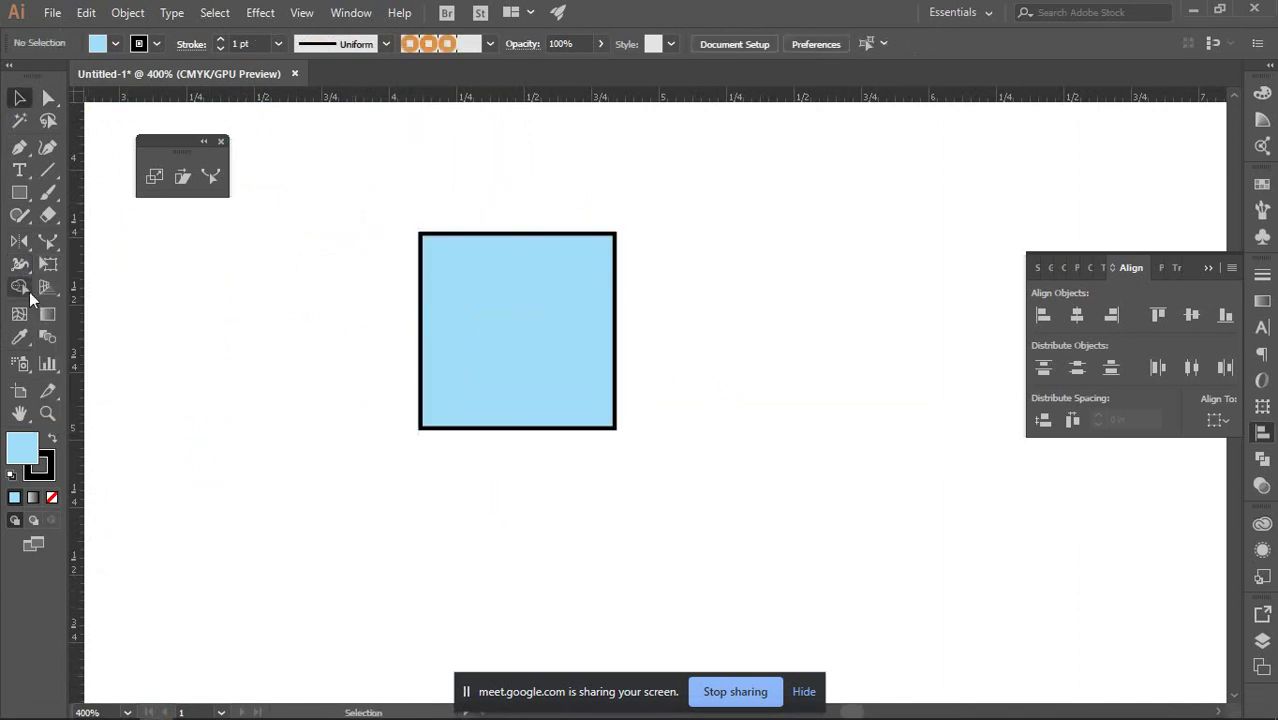
Draw a straight horizontal line about 1.3 in long with the Pen tool in the empty area above and right of the new square.
left_click(19, 147)
scroll(563, 482, "up", 3)
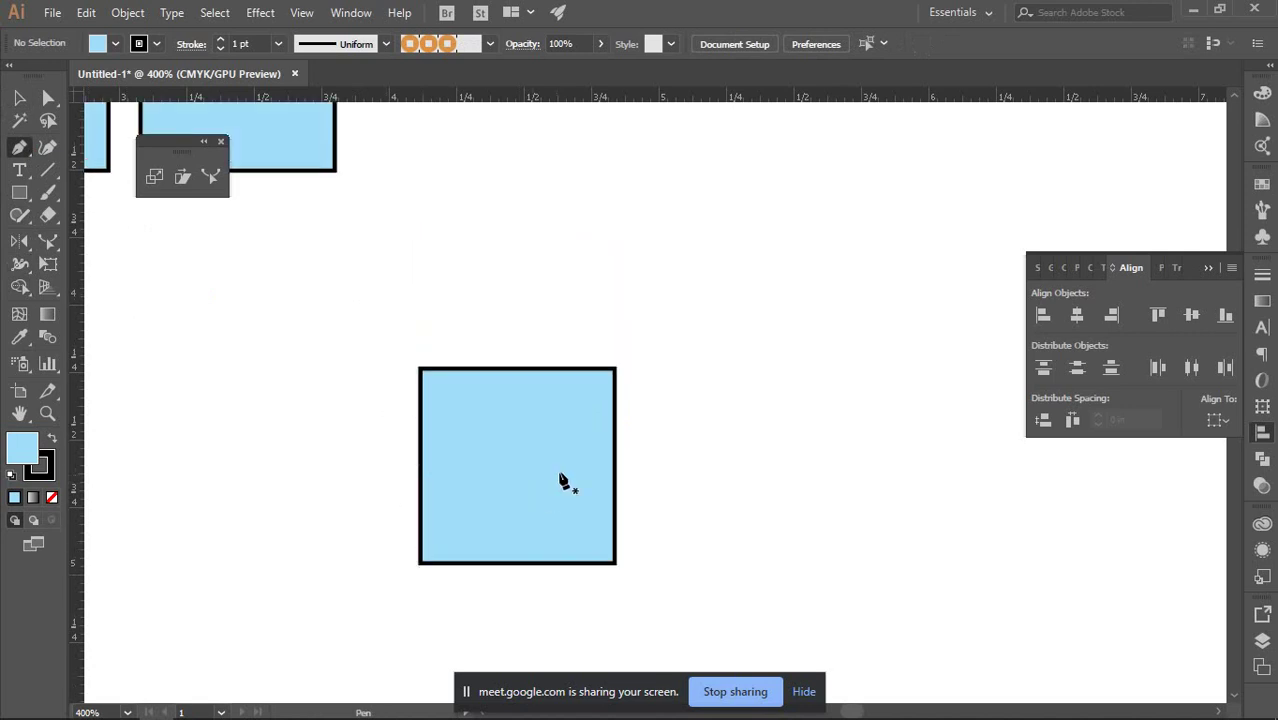
scroll(563, 482, "up", 3)
left_click_drag(533, 351, 486, 289)
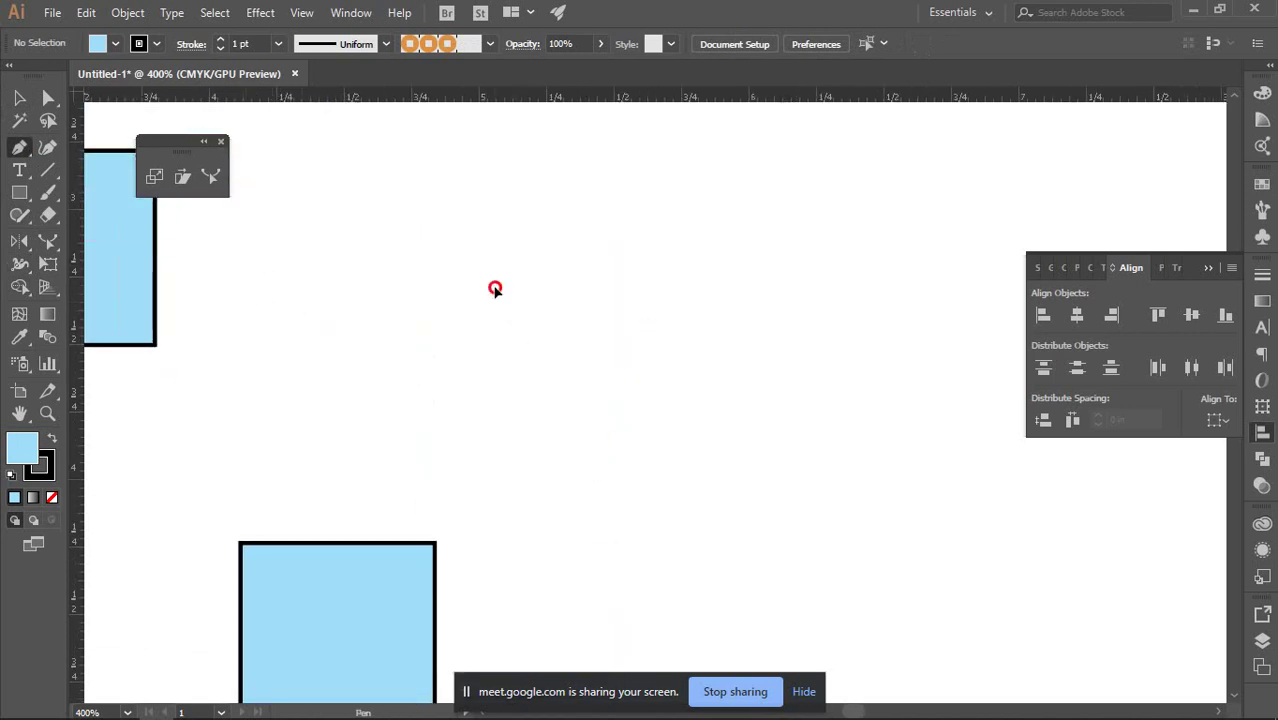
left_click(495, 288)
left_click(856, 287)
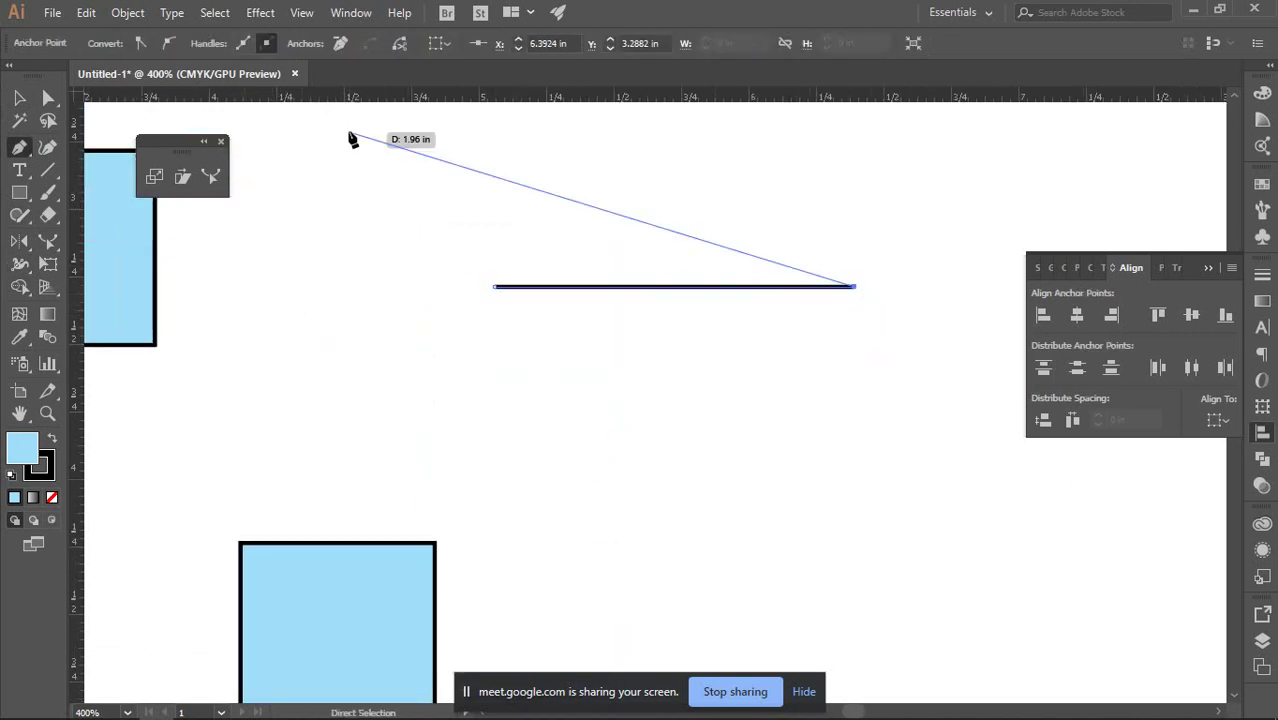
key("v")
left_click(679, 310)
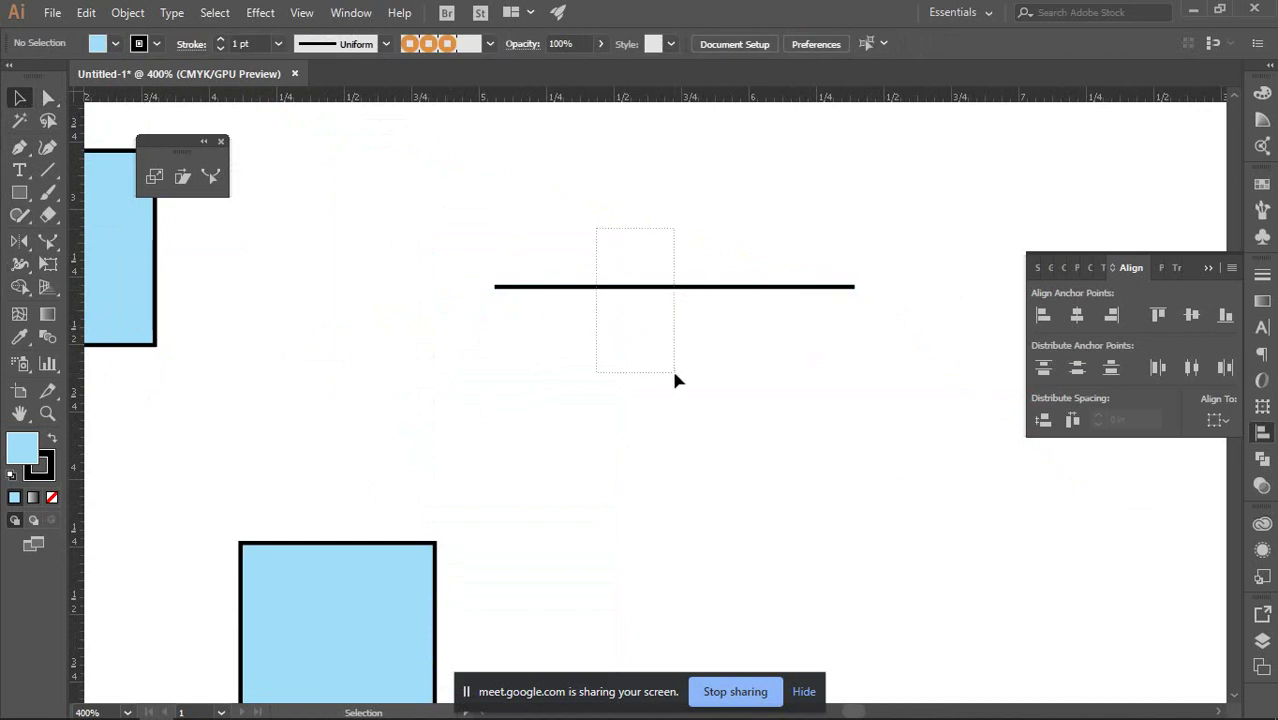
Set the horizontal line's stroke weight to 8 pt and deselect it.
left_click_drag(675, 380, 676, 381)
left_click(220, 40)
left_click(220, 40)
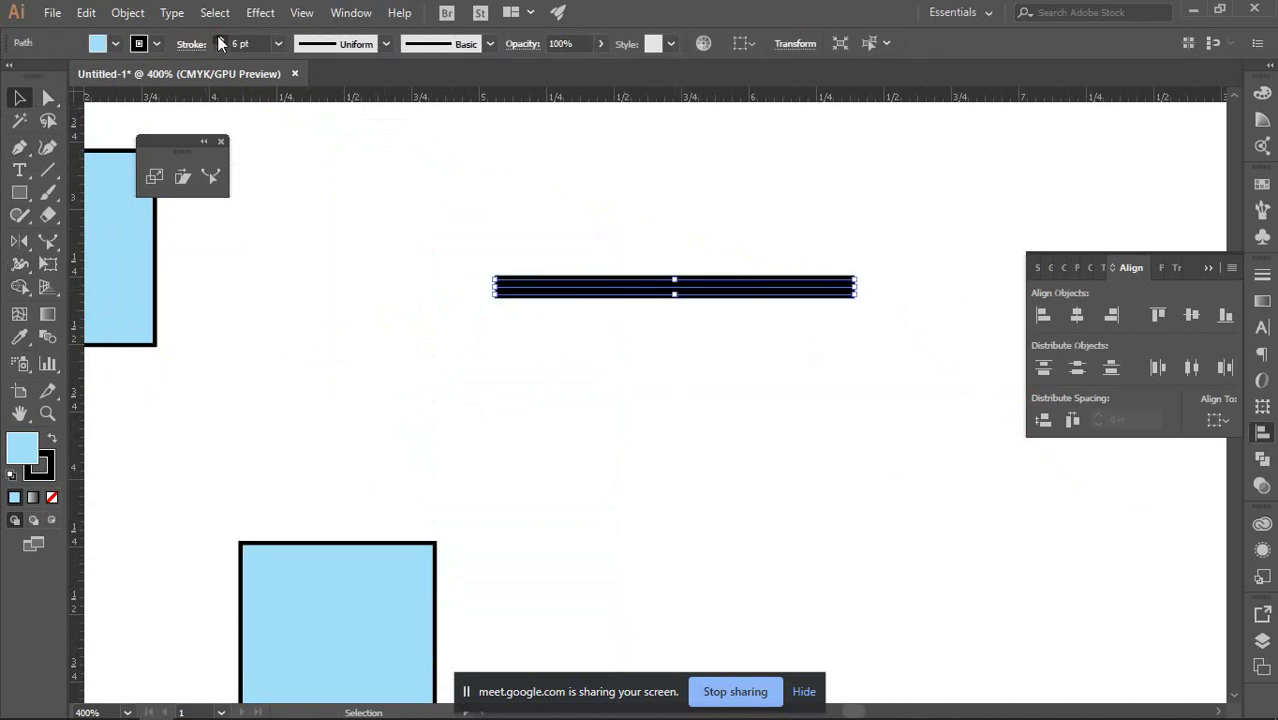
left_click(220, 40)
left_click(794, 424)
Select the thickened line and collapse the Align panel covering part of the canvas.
scroll(631, 287, "up", 1)
left_click_drag(522, 200, 656, 479)
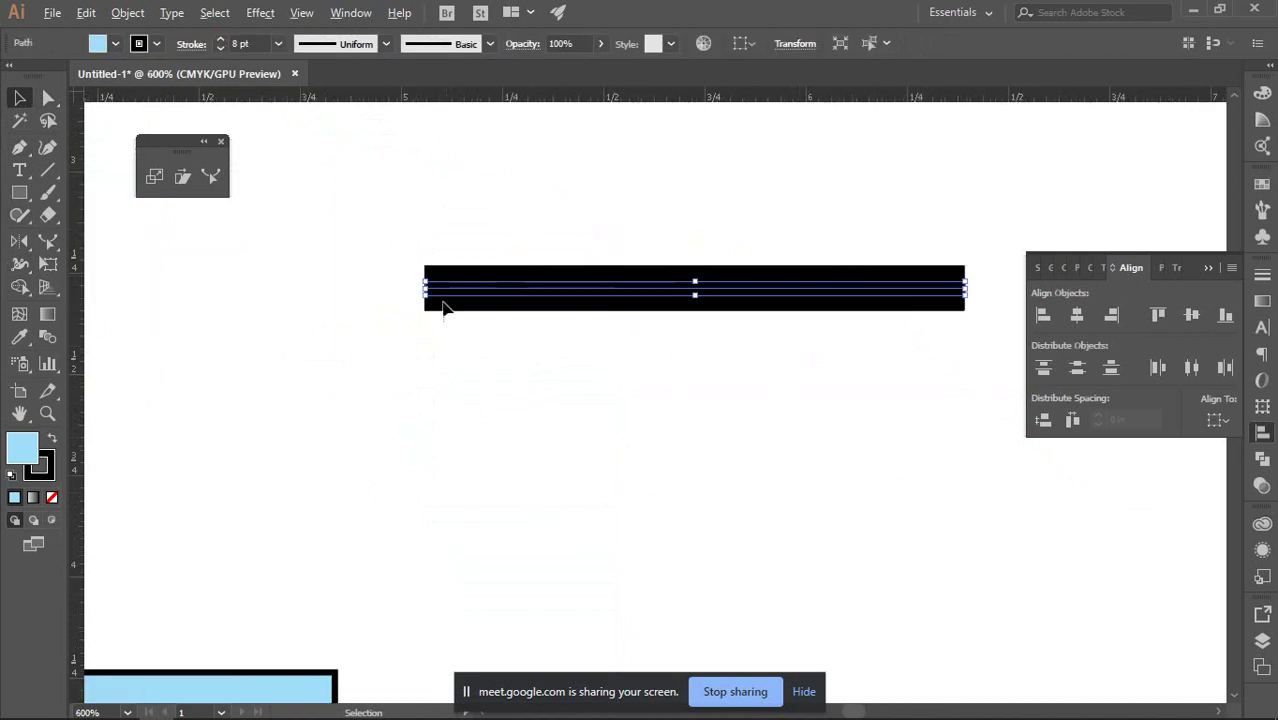
scroll(442, 302, "up", 3)
scroll(606, 302, "right", 3)
scroll(606, 302, "up", 1)
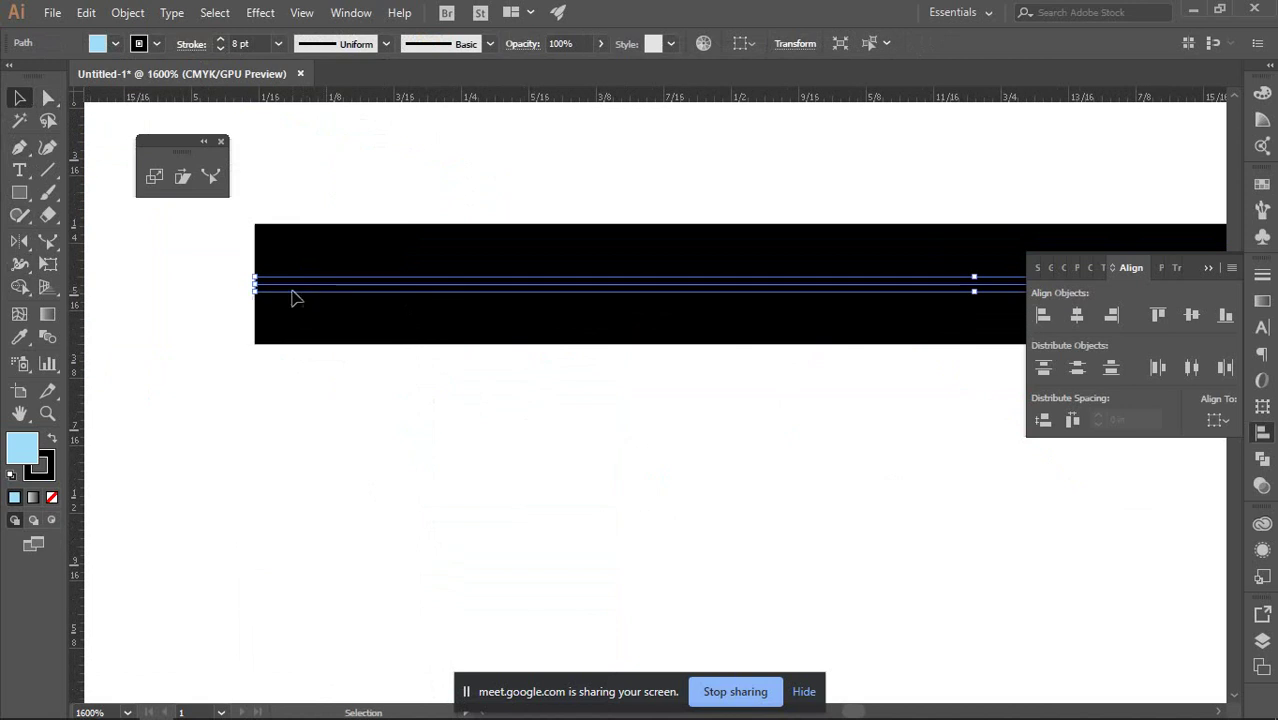
left_click(1263, 430)
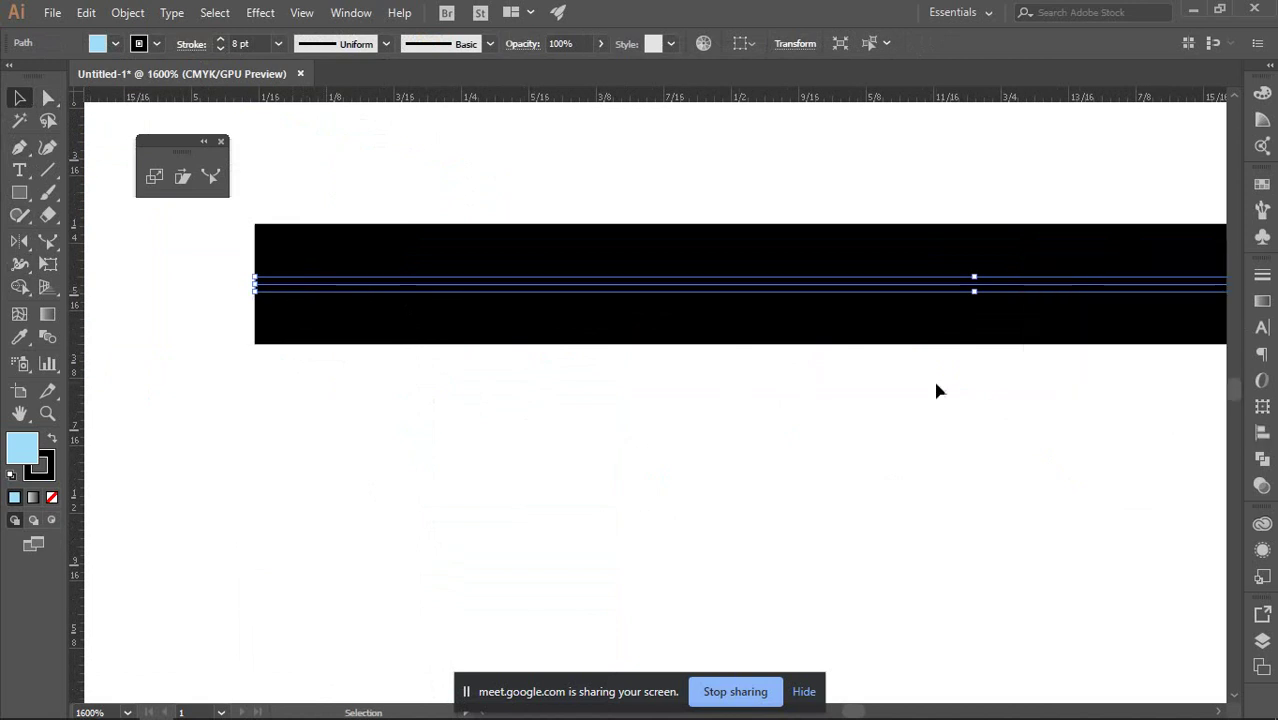
key("space")
left_click_drag(936, 388, 710, 405)
scroll(870, 405, "down", 1)
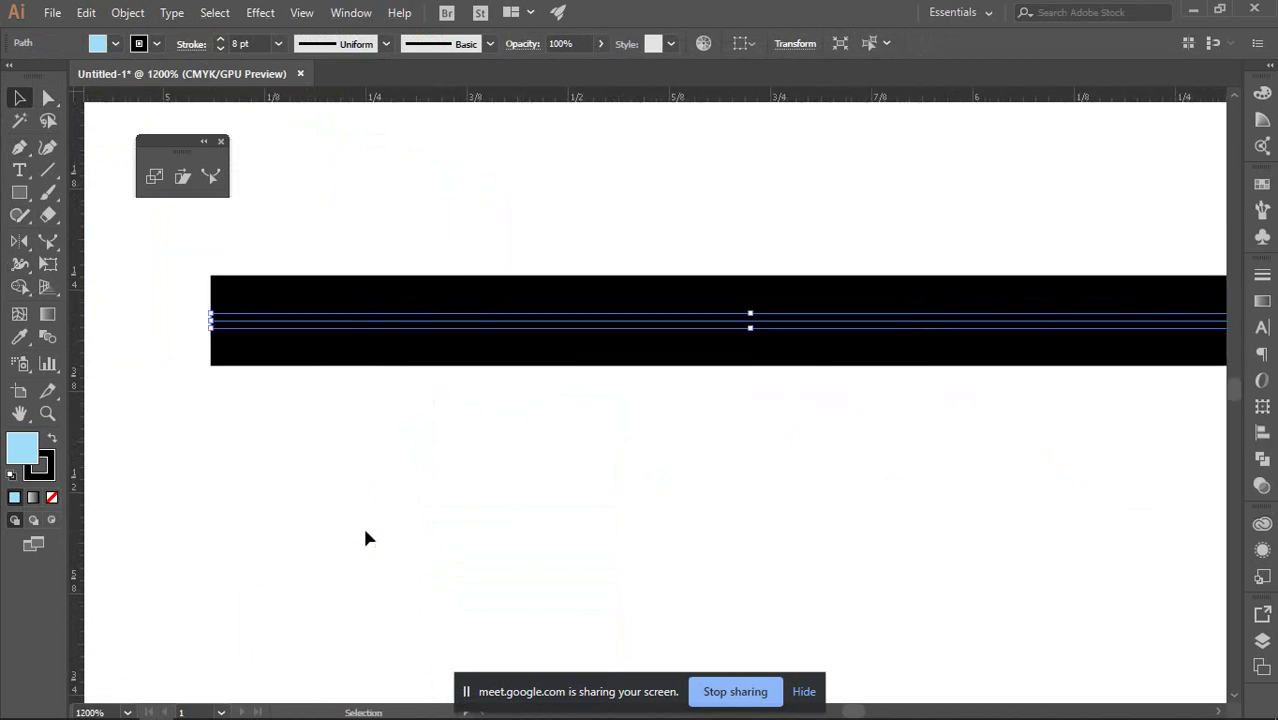
scroll(485, 499, "down", 1)
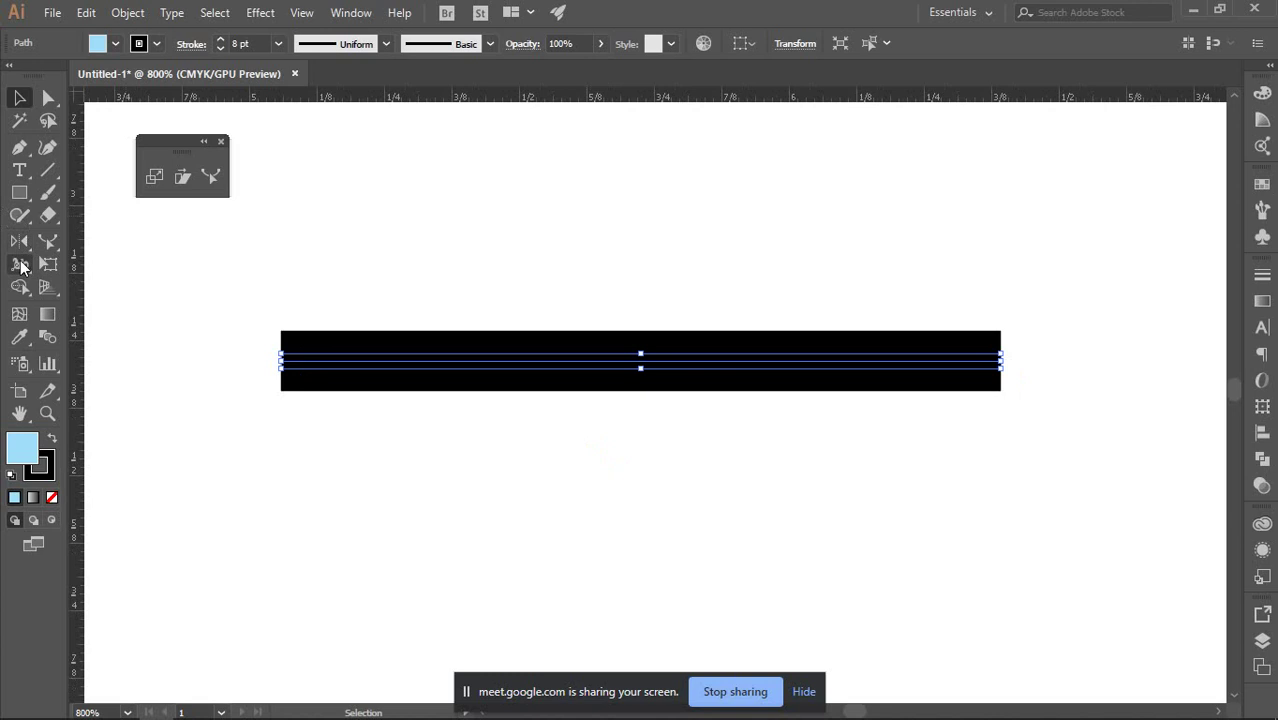
Widen the line's left end to 39.25 pt with the Width tool so that the line tapers toward its right end.
left_click_drag(21, 266, 75, 263)
scroll(280, 395, "up", 2)
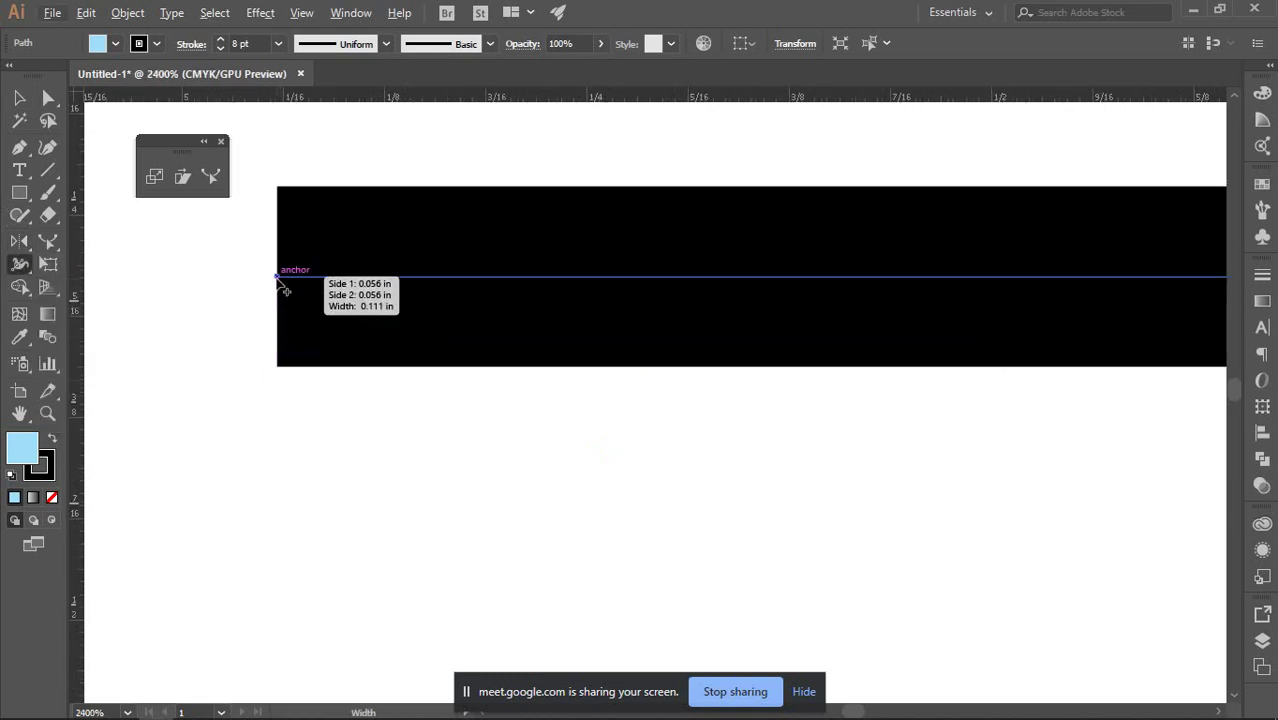
left_click_drag(279, 280, 279, 390)
scroll(279, 390, "down", 1)
scroll(342, 348, "down", 2)
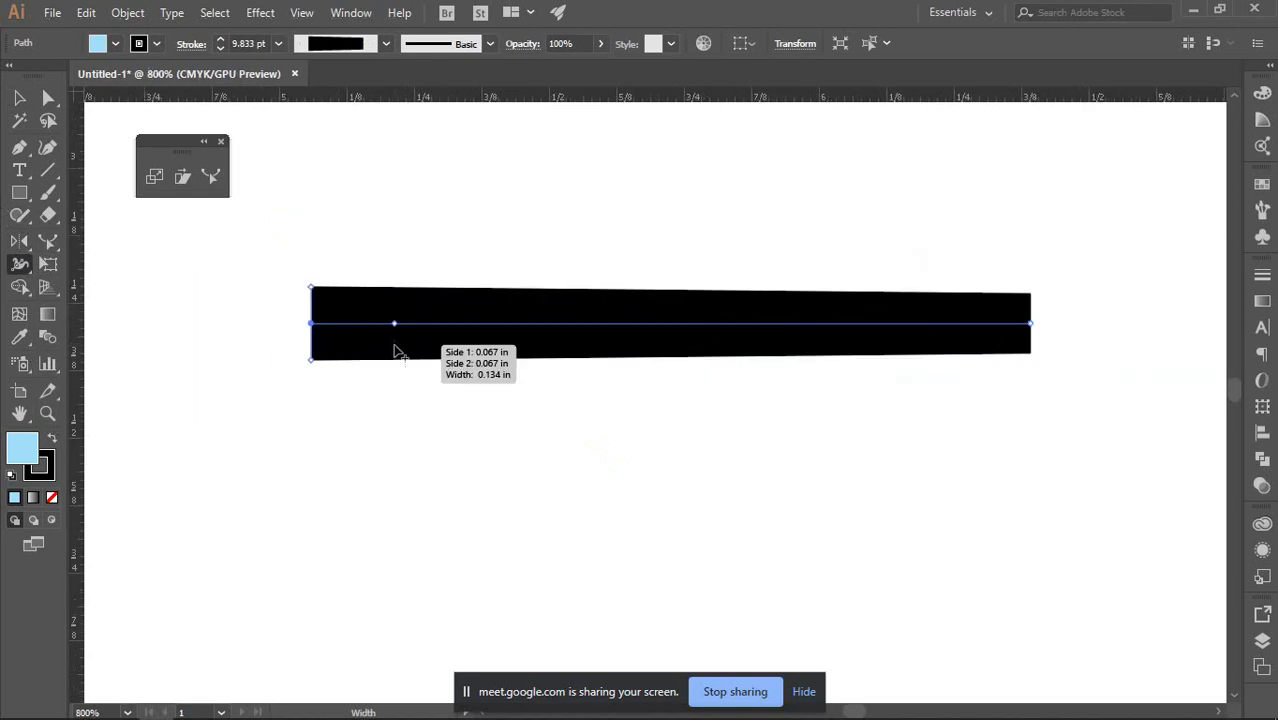
mouse_move(313, 361)
left_mouse_down()
mouse_move(314, 474)
mouse_move(325, 467)
left_mouse_up()
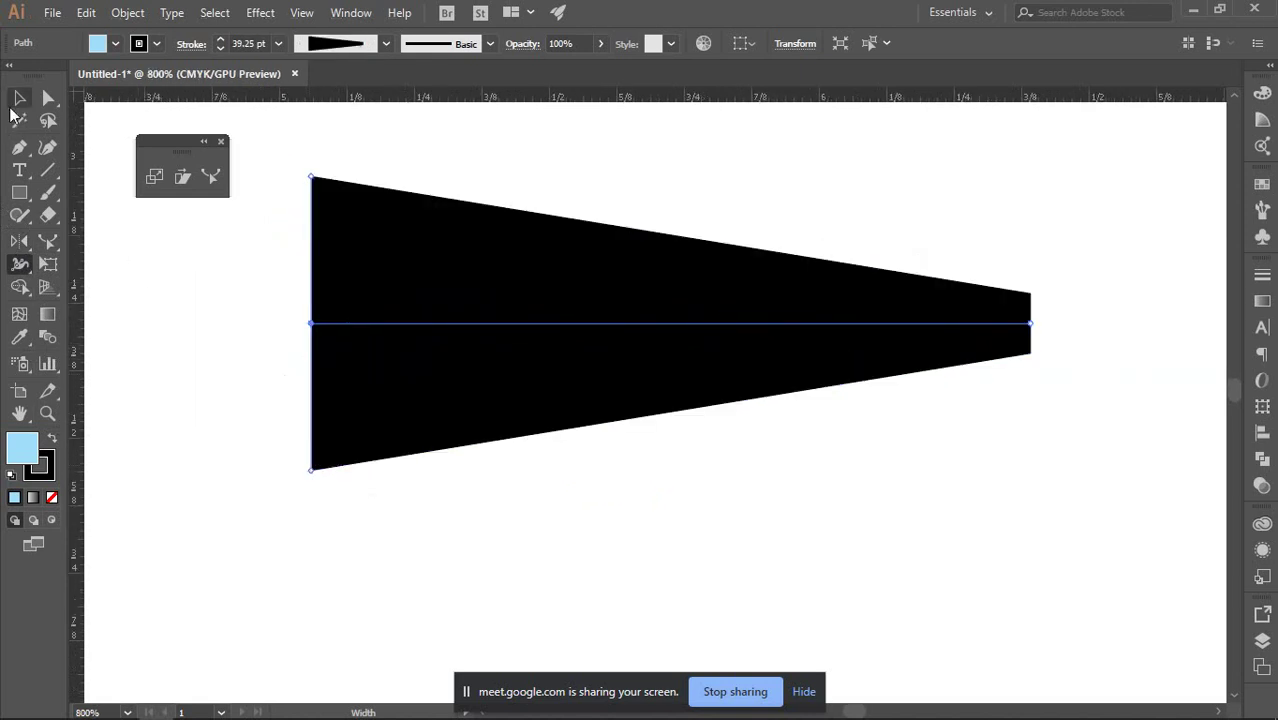
Undo the last two edits that widened one end of the long black line.
left_click(19, 98)
left_click(203, 322)
left_click(391, 414)
left_click(285, 490)
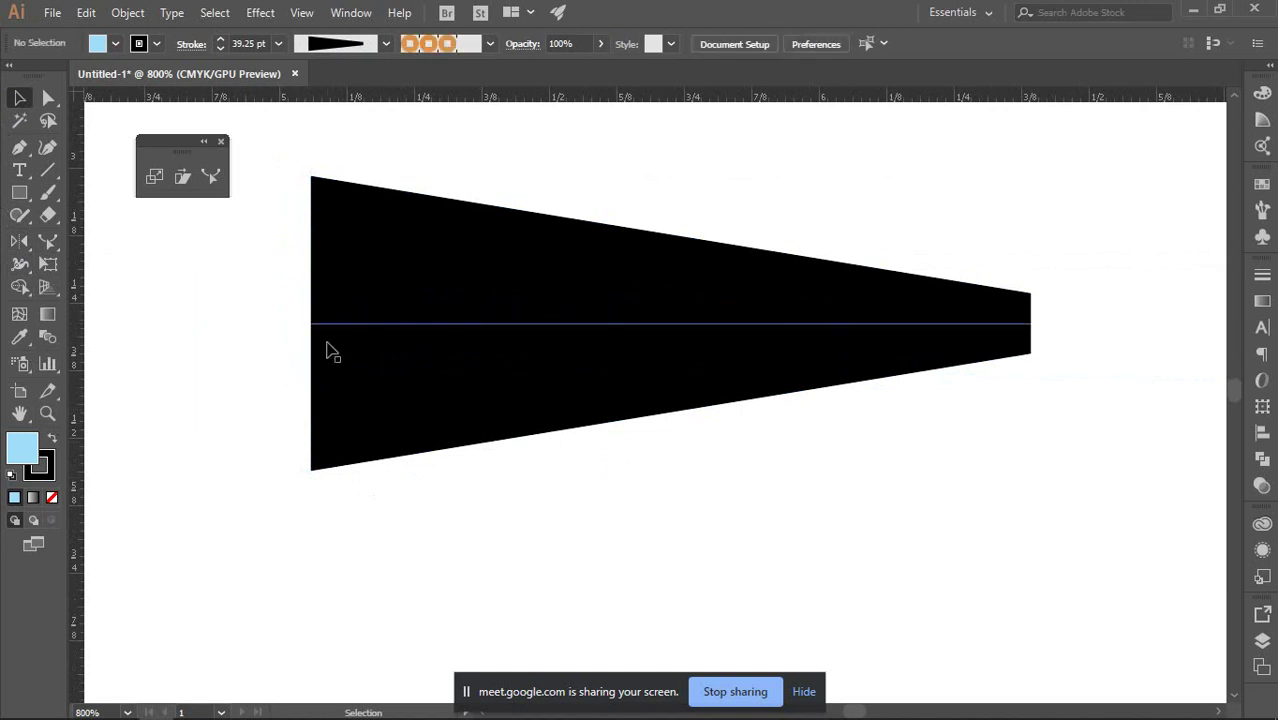
left_click(334, 330)
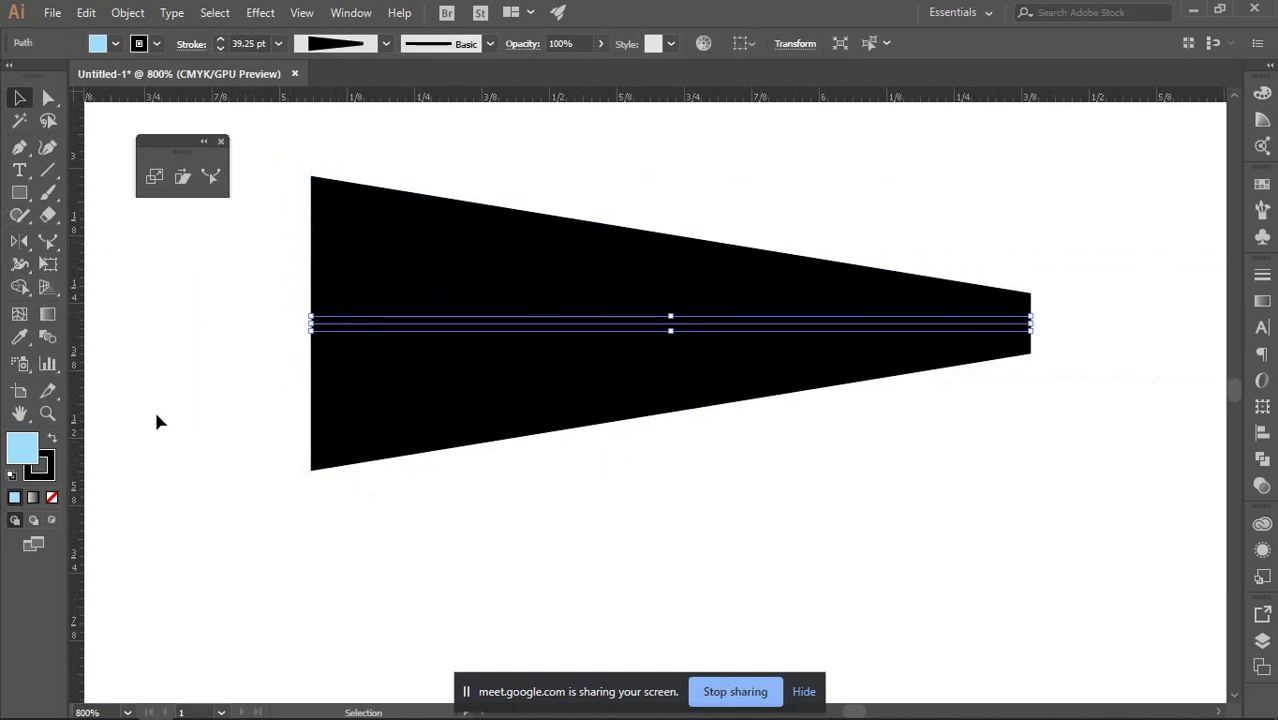
key("ctrl+z")
key("ctrl+z")
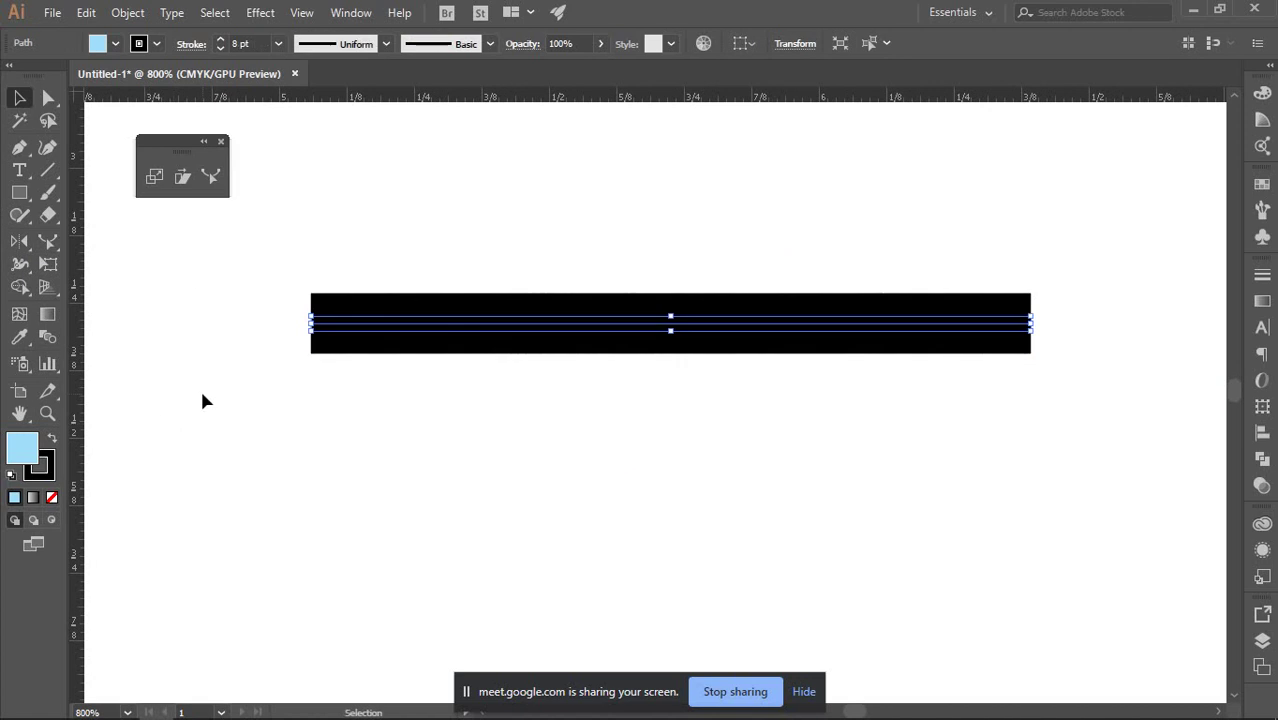
left_click(202, 395)
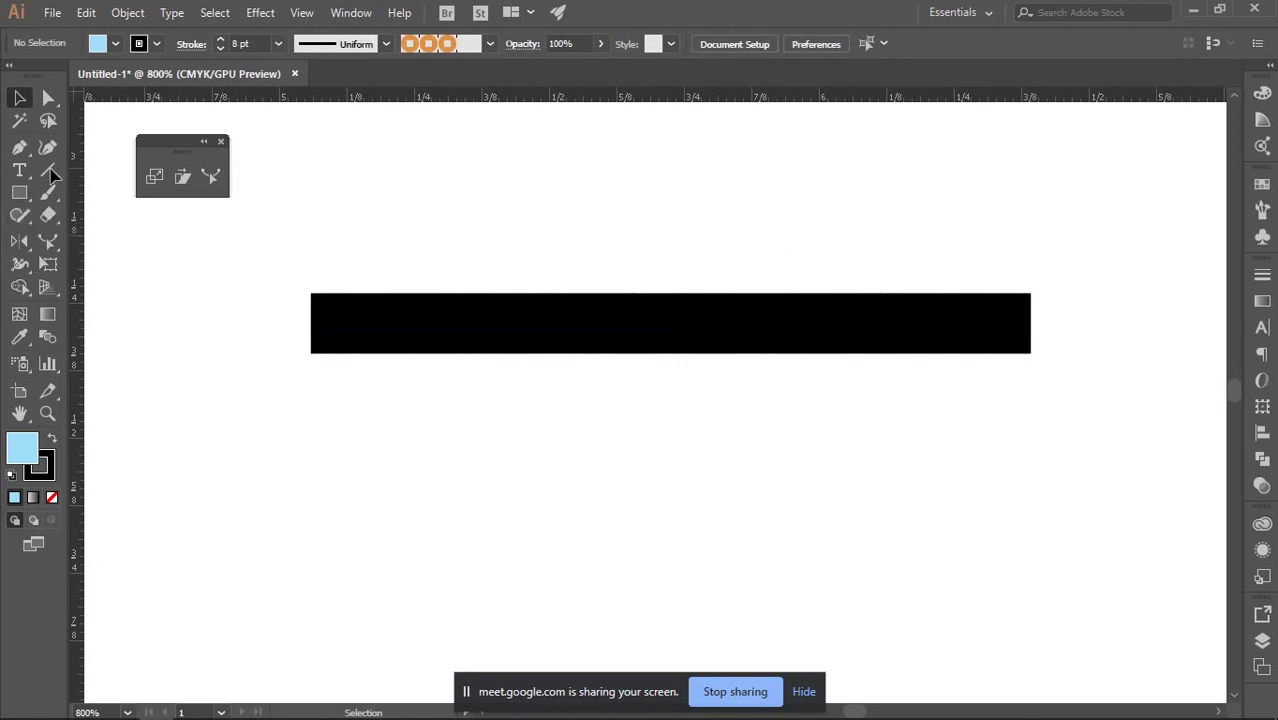
Draw a short horizontal line with the Pen tool above the long black line, aligned with its left end.
left_click(19, 147)
left_click(310, 193)
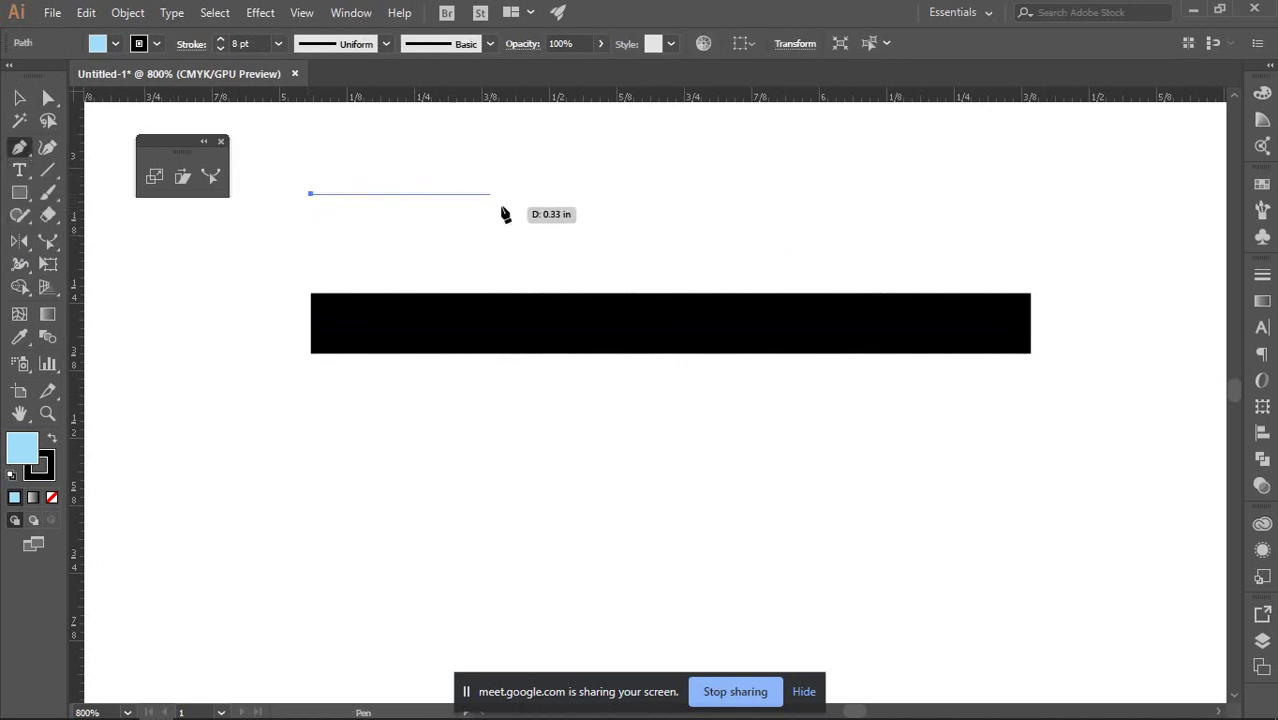
key("v")
left_click(551, 186)
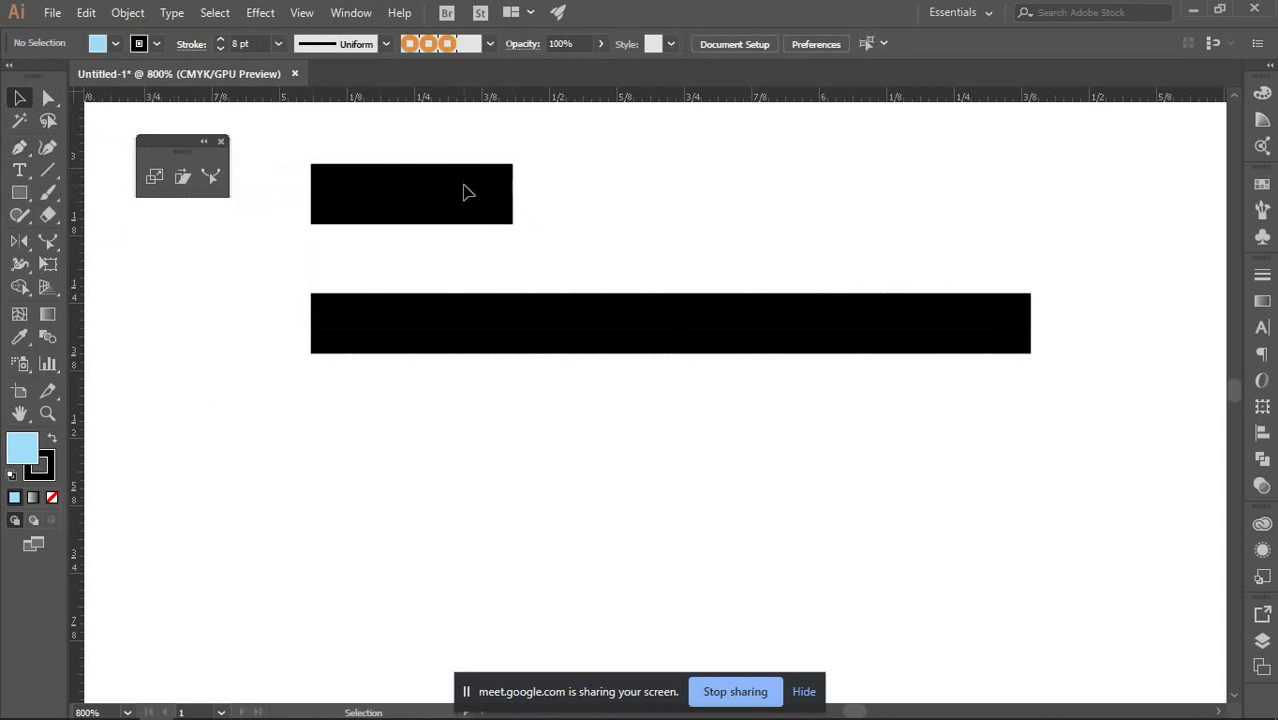
Apply the lens-shaped variable width profile to the short line's stroke.
left_click(383, 179)
key("h")
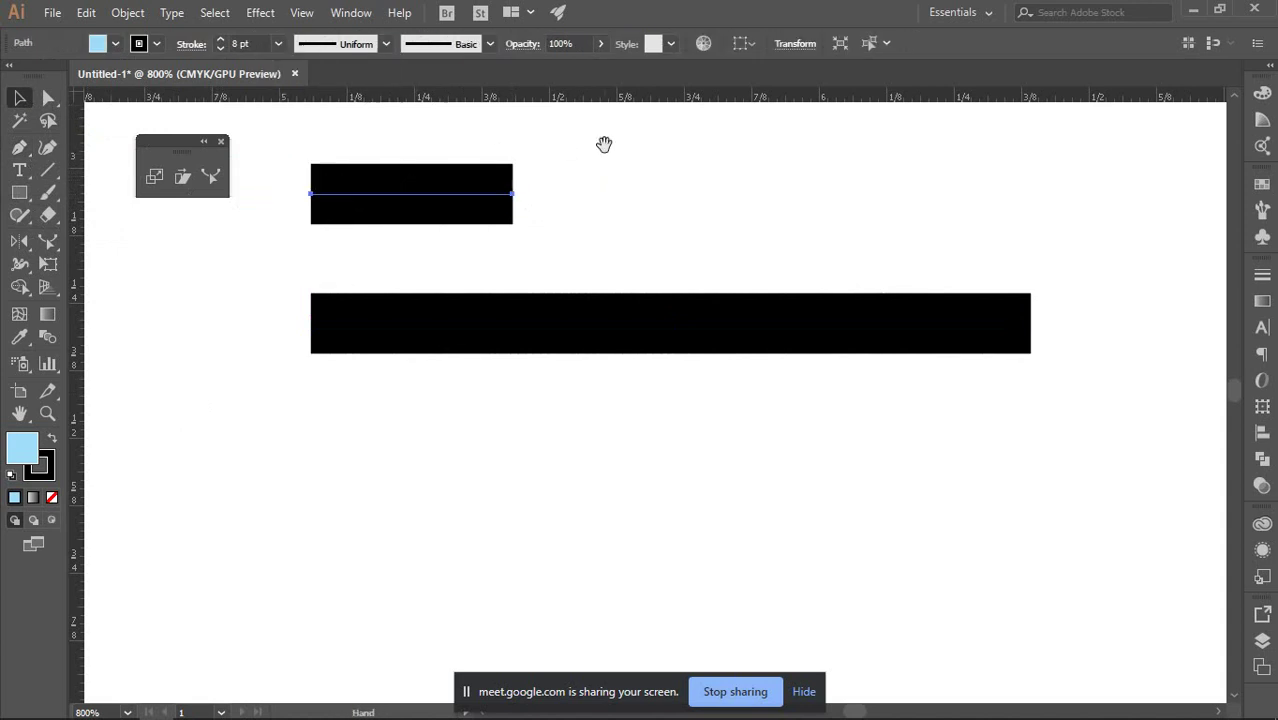
left_click_drag(600, 140, 648, 273)
left_click(384, 44)
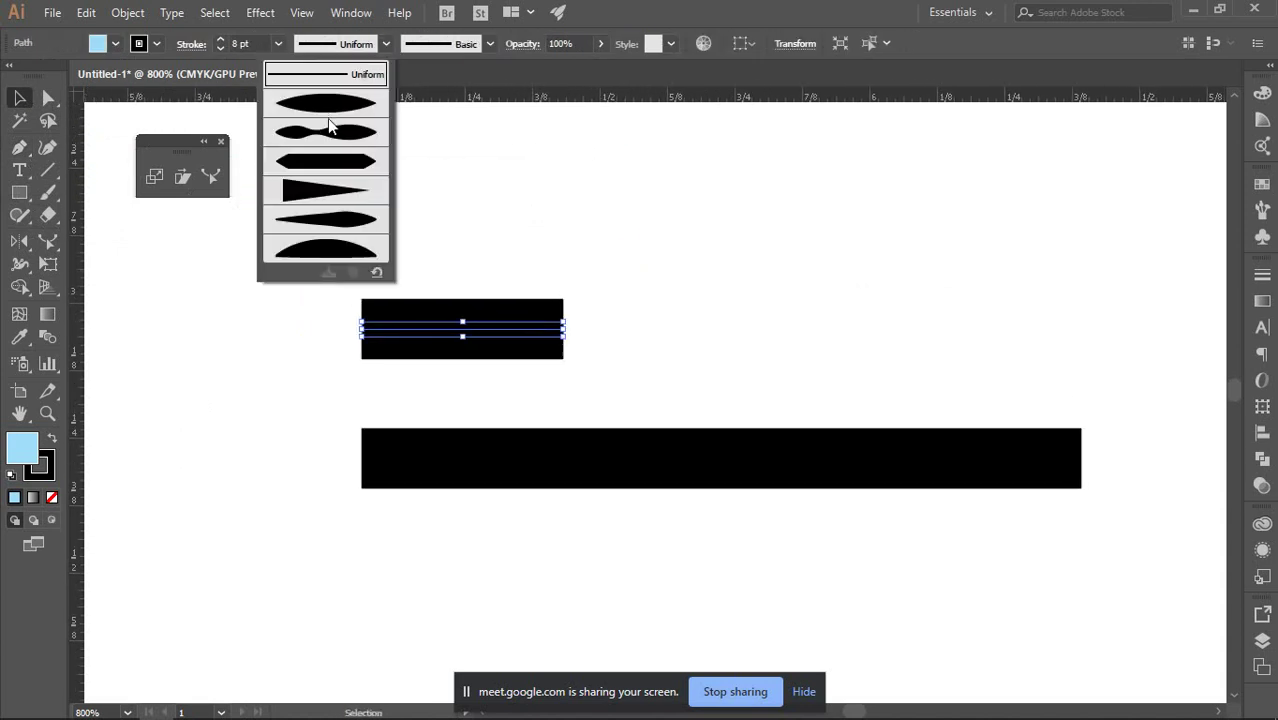
left_click(327, 118)
left_click(384, 44)
left_click(330, 102)
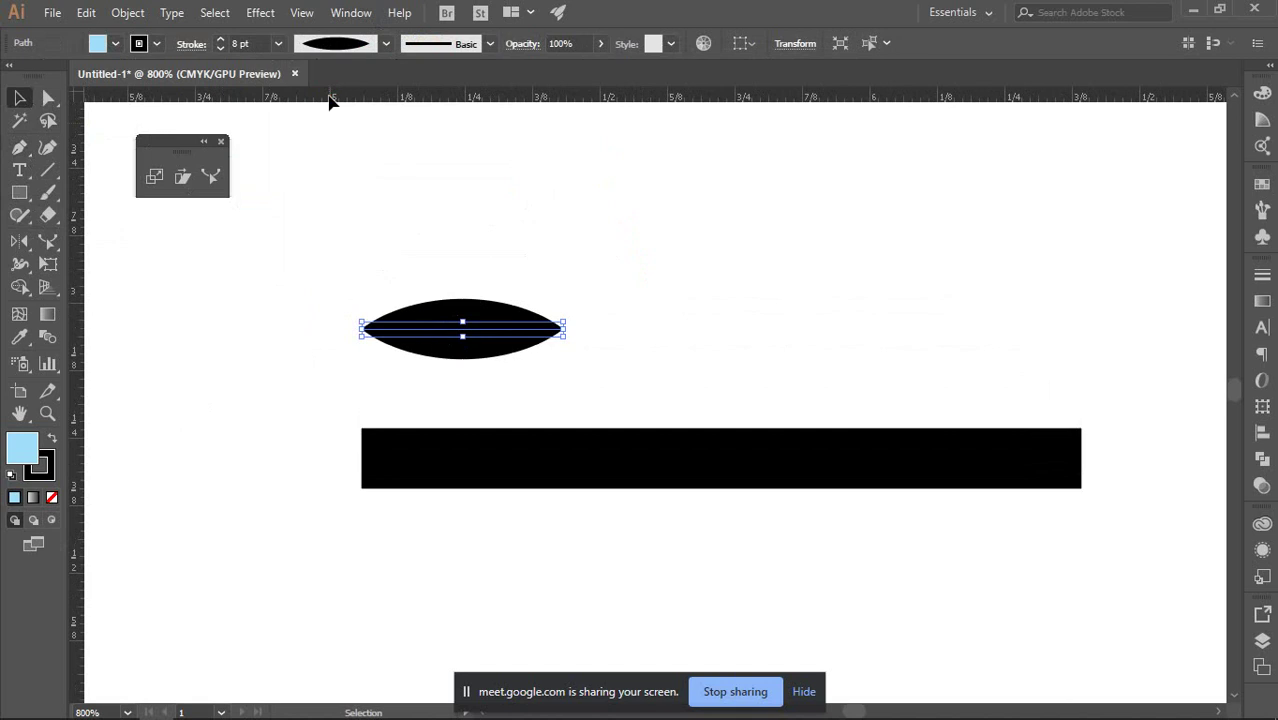
Try the width profile with angular tapered ends on the short line, and set the profile back to Uniform.
left_click(384, 46)
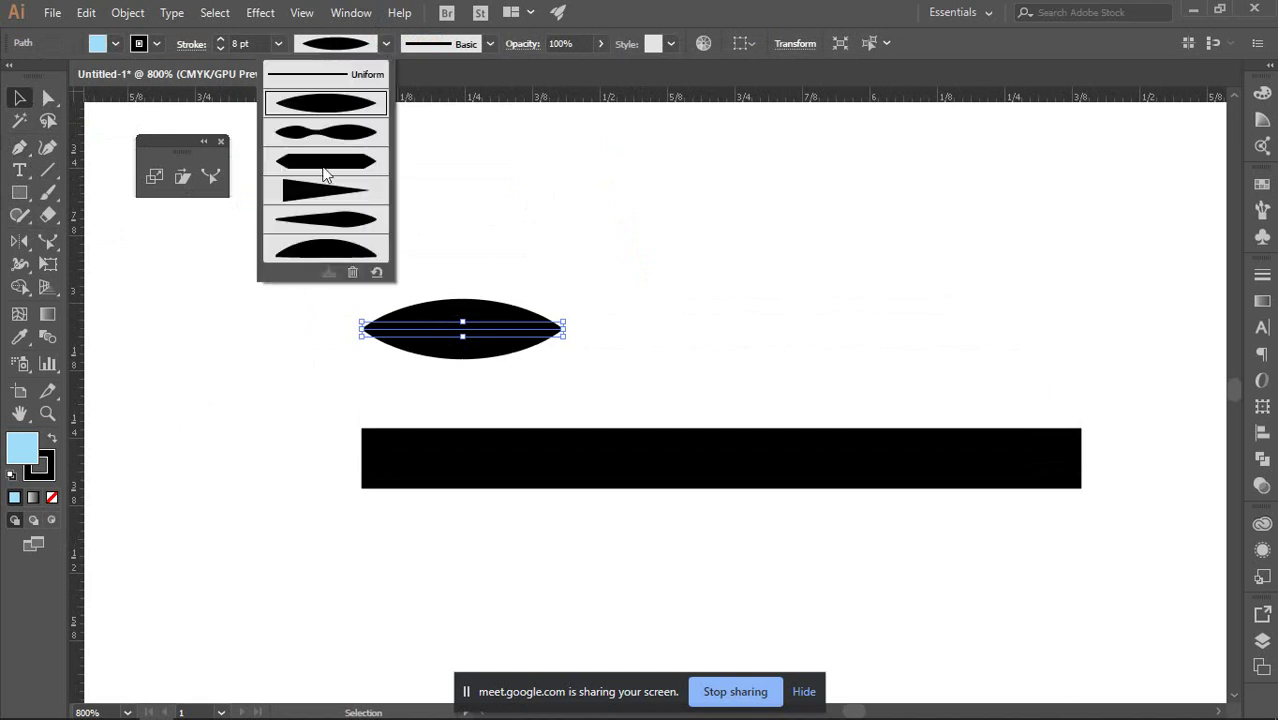
left_click(325, 161)
left_click(384, 44)
left_click(330, 82)
left_click(610, 258)
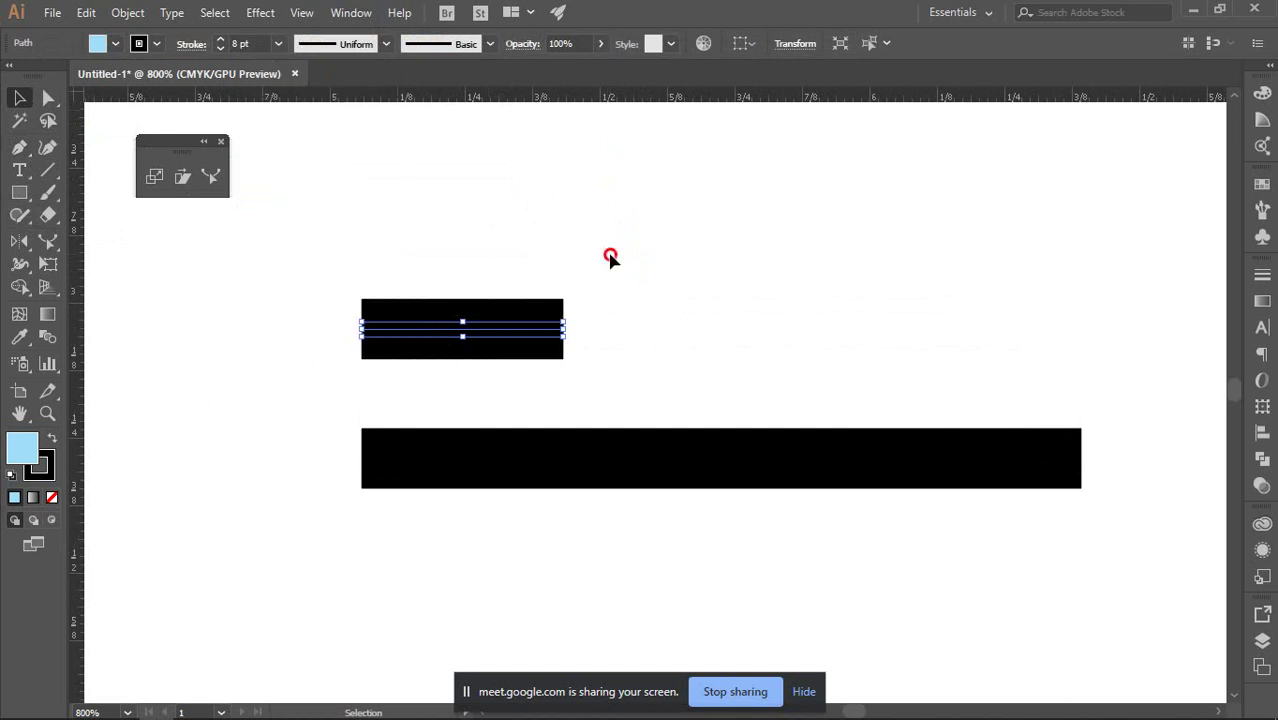
Widen the left end of the long line's stroke to about 25 pt with the Width tool.
left_click_drag(365, 414, 422, 472)
left_click_drag(243, 389, 305, 251)
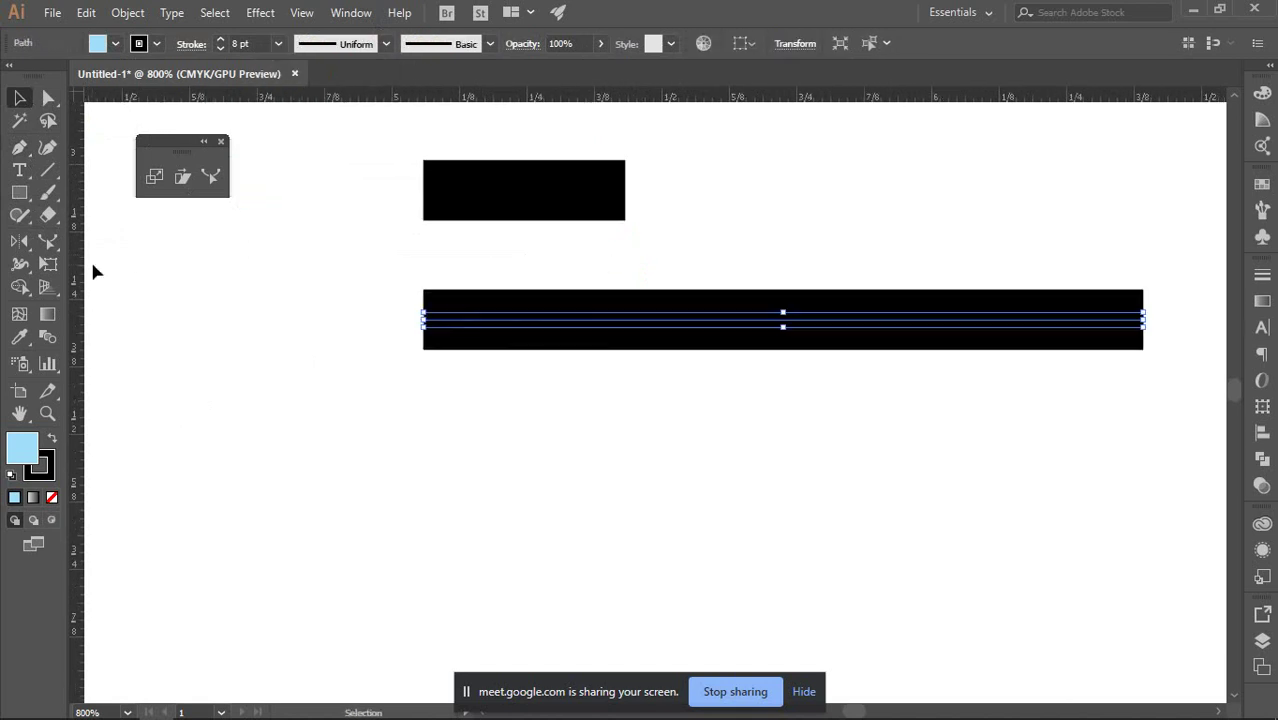
left_click(20, 263)
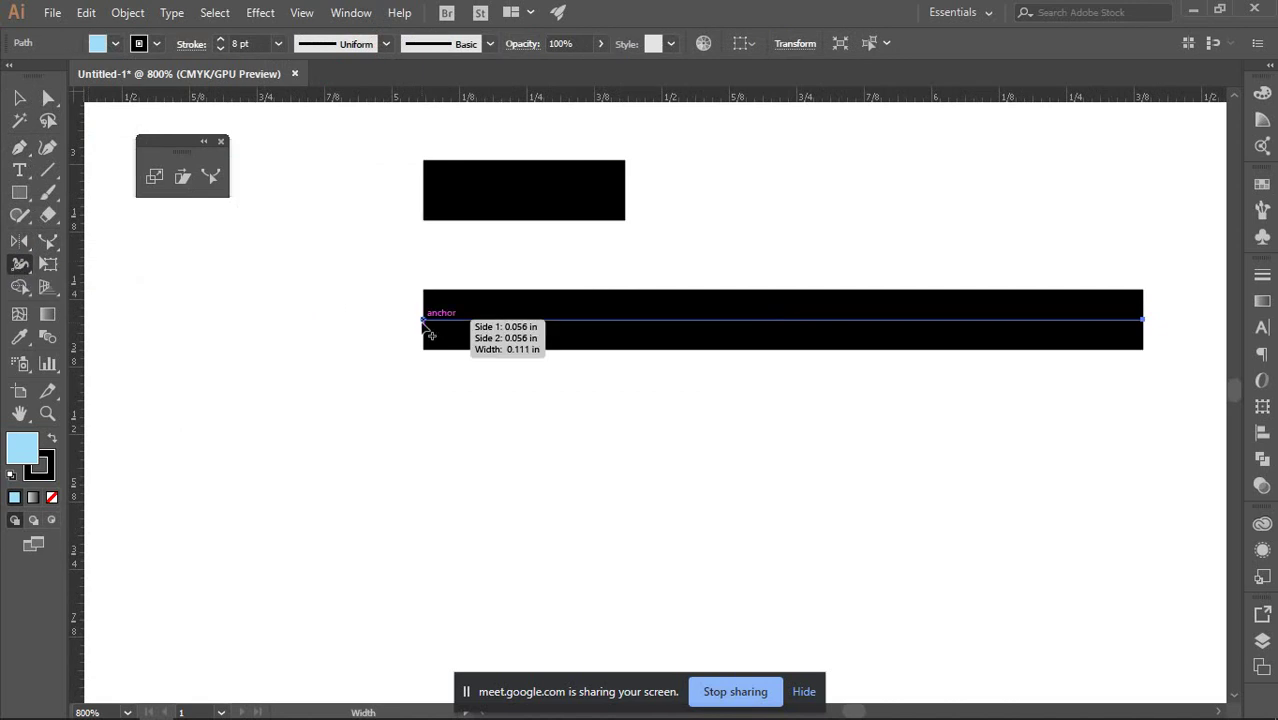
left_click_drag(423, 320, 414, 417)
Try narrowing the long line's right end to a point with the Width tool, and undo the change.
left_click_drag(693, 359, 591, 372)
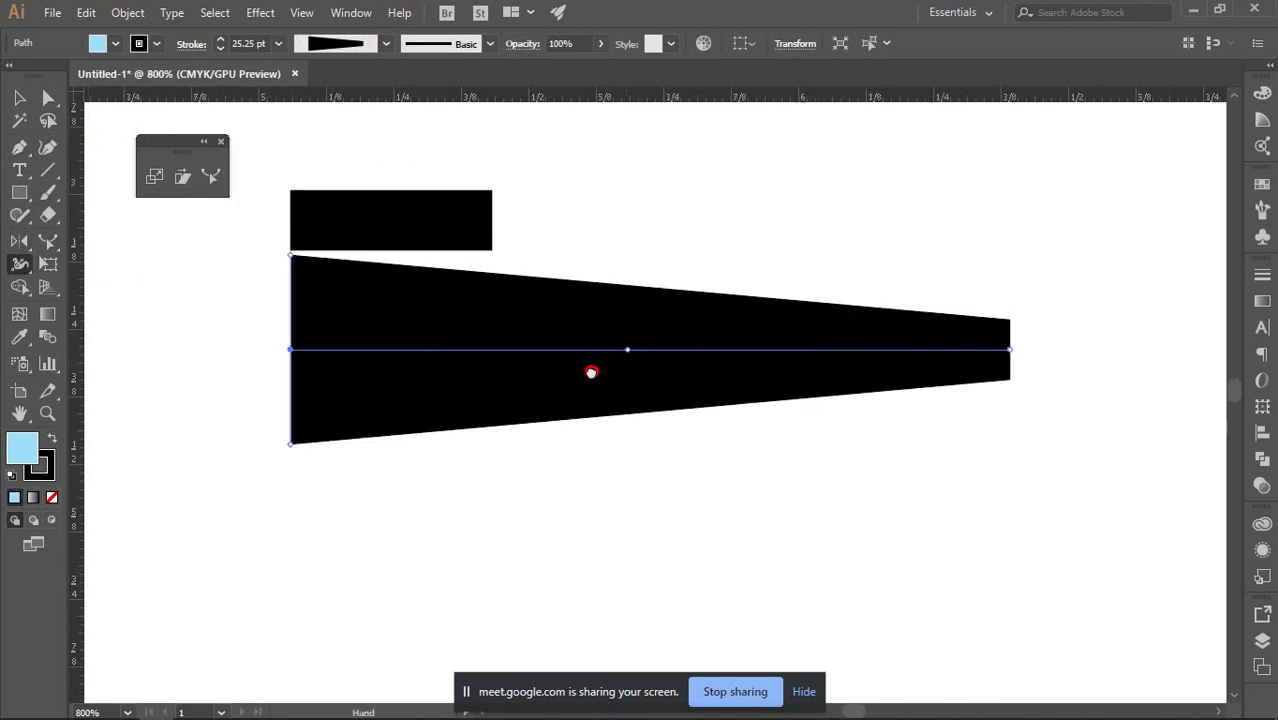
scroll(941, 388, "up", 1)
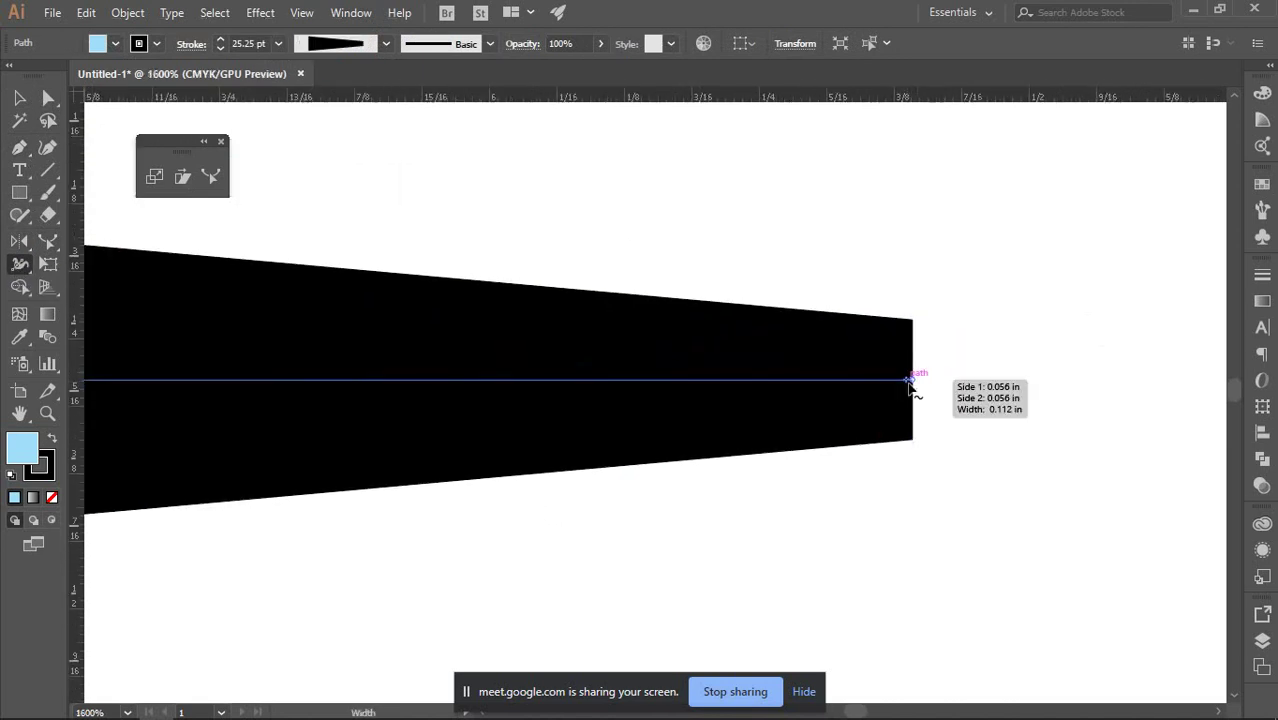
left_click_drag(915, 442, 914, 382)
scroll(887, 322, "down", 3)
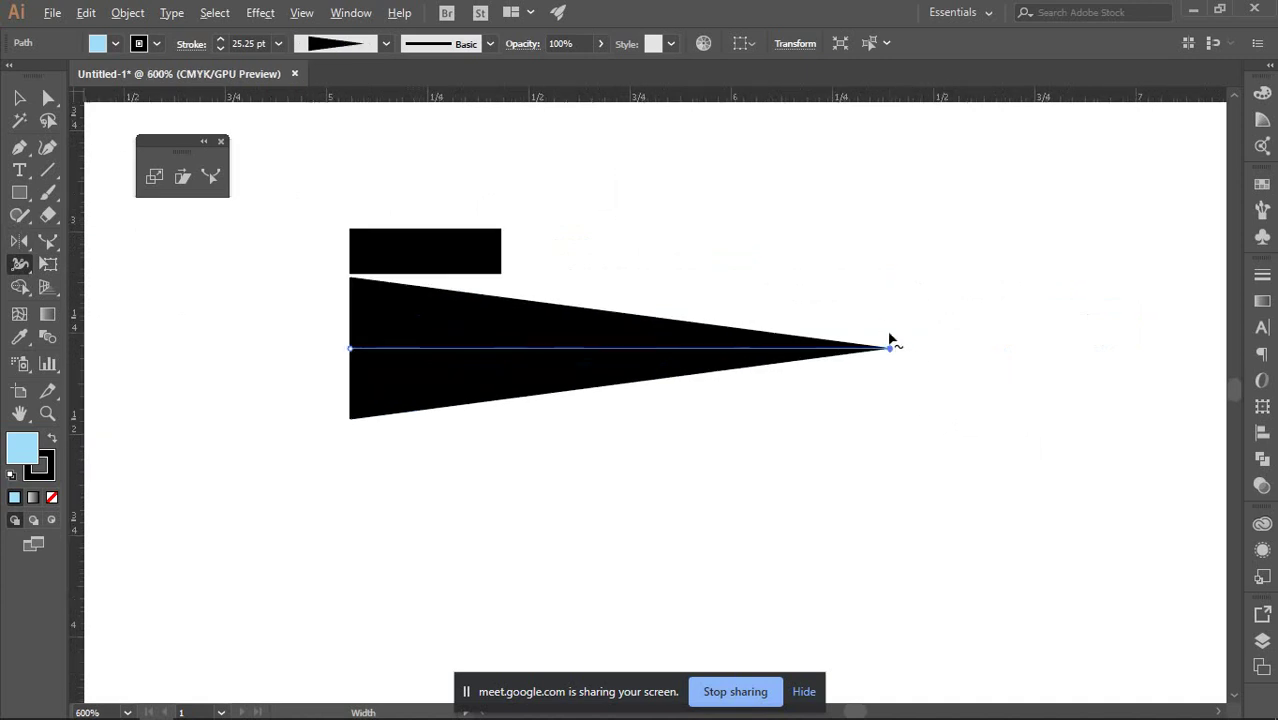
key("ctrl+z")
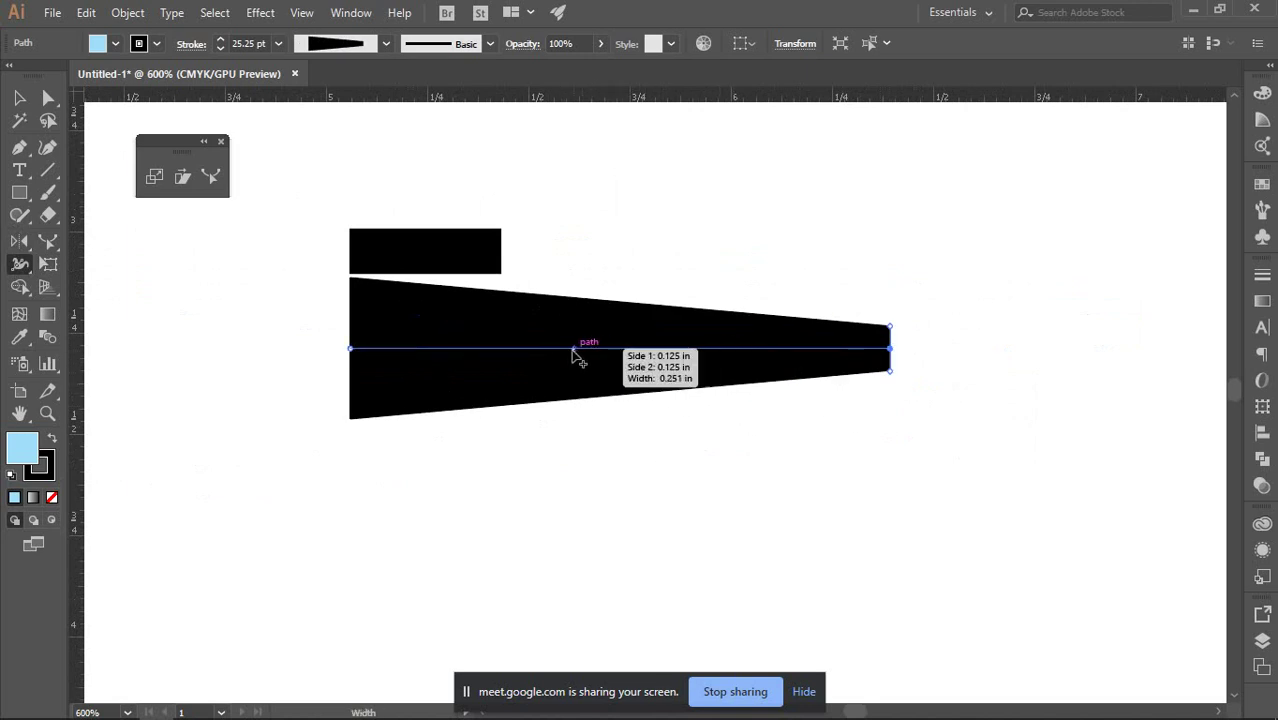
Widen the long line's stroke at three interior points to about 44, 55 and 57 pt.
left_click_drag(540, 352, 536, 477)
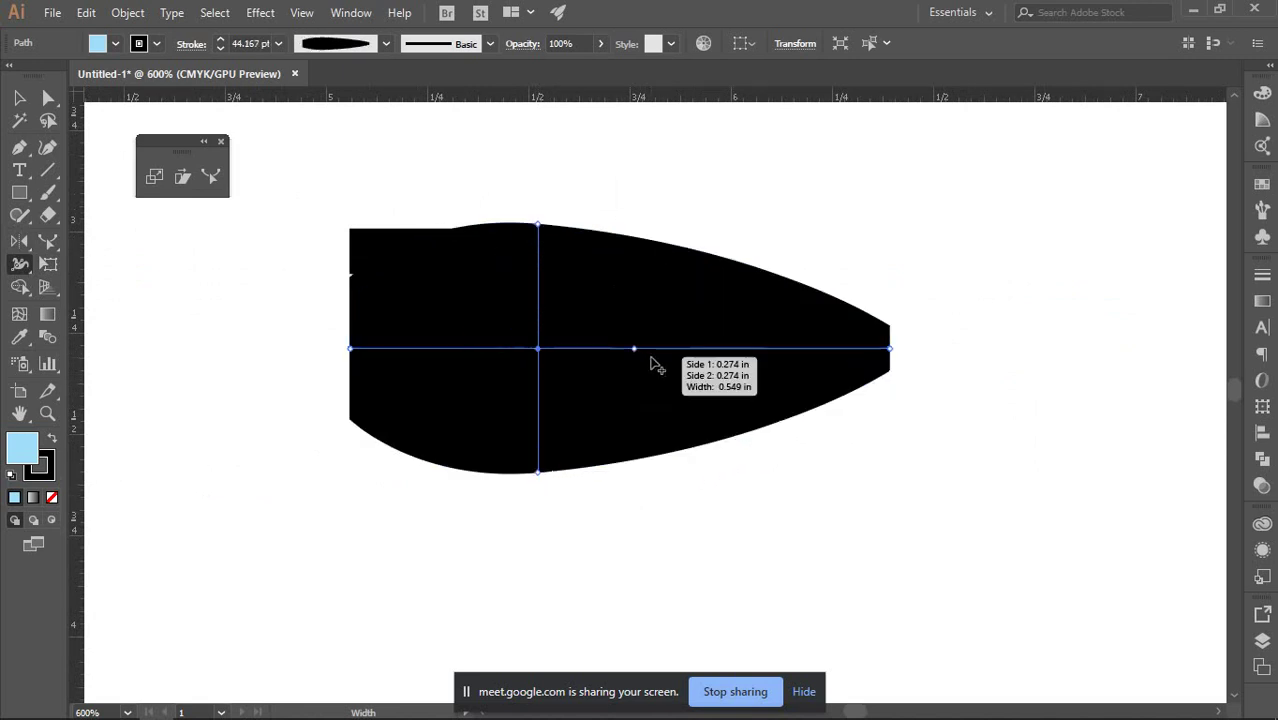
left_click_drag(705, 357, 716, 505)
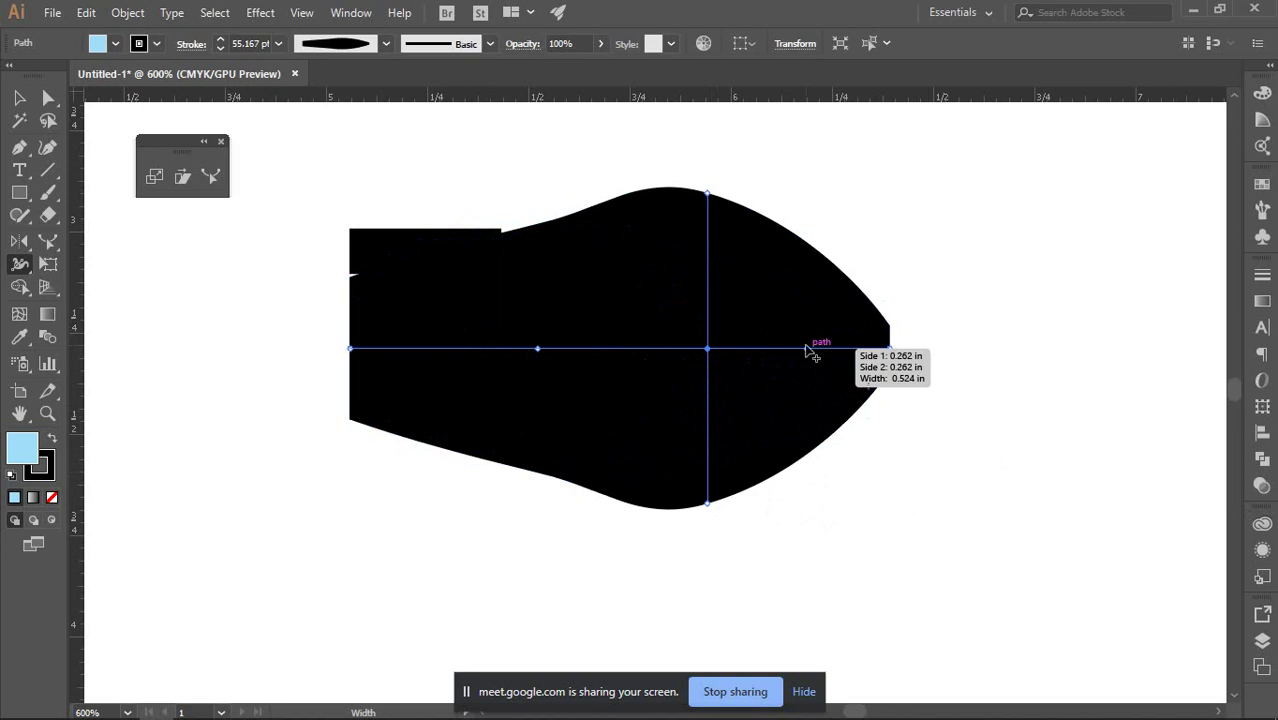
left_click_drag(478, 350, 480, 507)
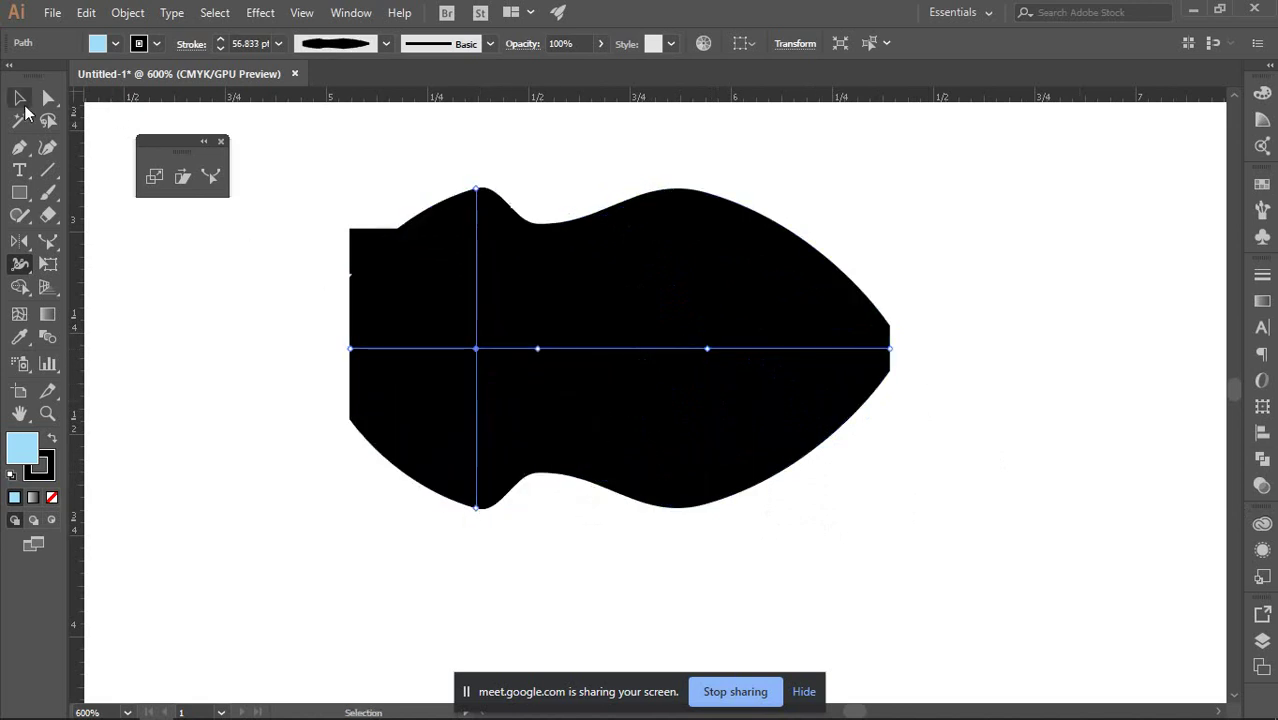
Move the shaped long line to the right, into the empty area clear of the short bar.
left_click(21, 100)
left_click(188, 277)
left_click(710, 343)
left_click_drag(710, 343, 969, 356)
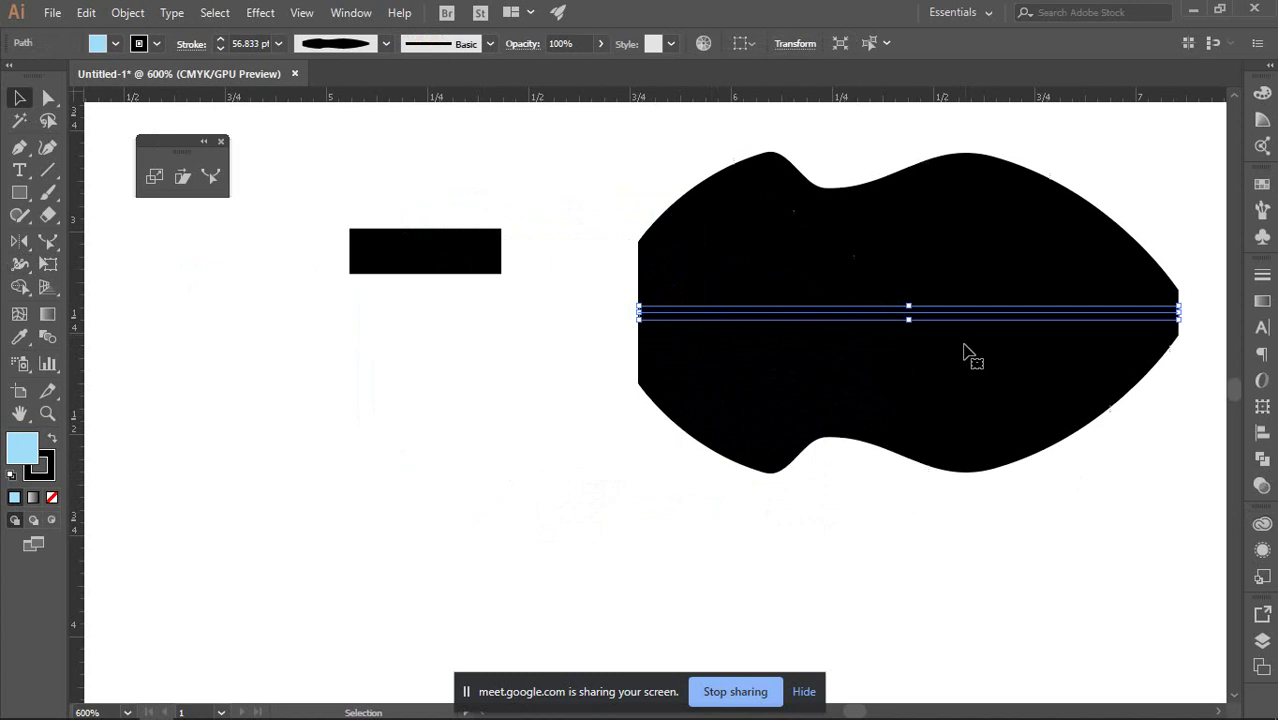
left_click_drag(693, 322, 476, 351)
scroll(476, 351, "down", 3)
left_click(619, 287)
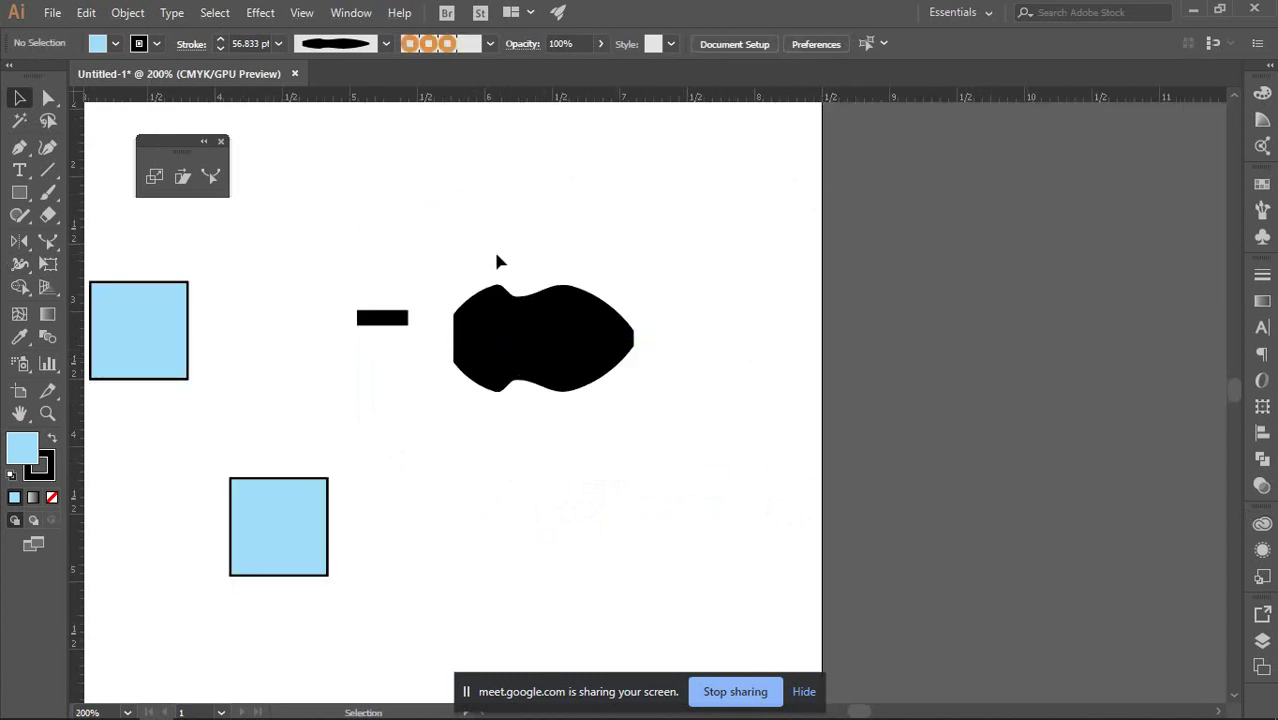
Narrow the shaped line with the Width tool at its right end, at a point just before that end, and at its waist.
left_click(530, 310)
left_click(622, 416)
left_click_drag(582, 430, 582, 430)
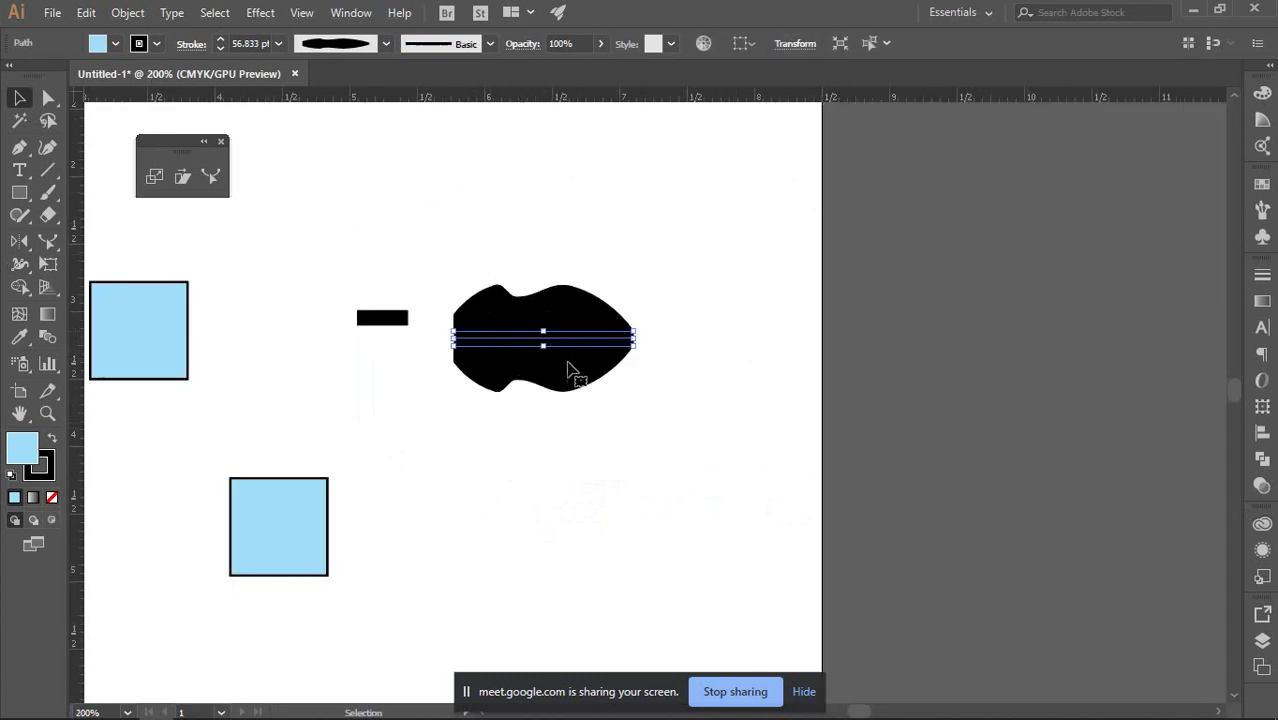
left_click(571, 371)
left_click(585, 313)
left_click(19, 264)
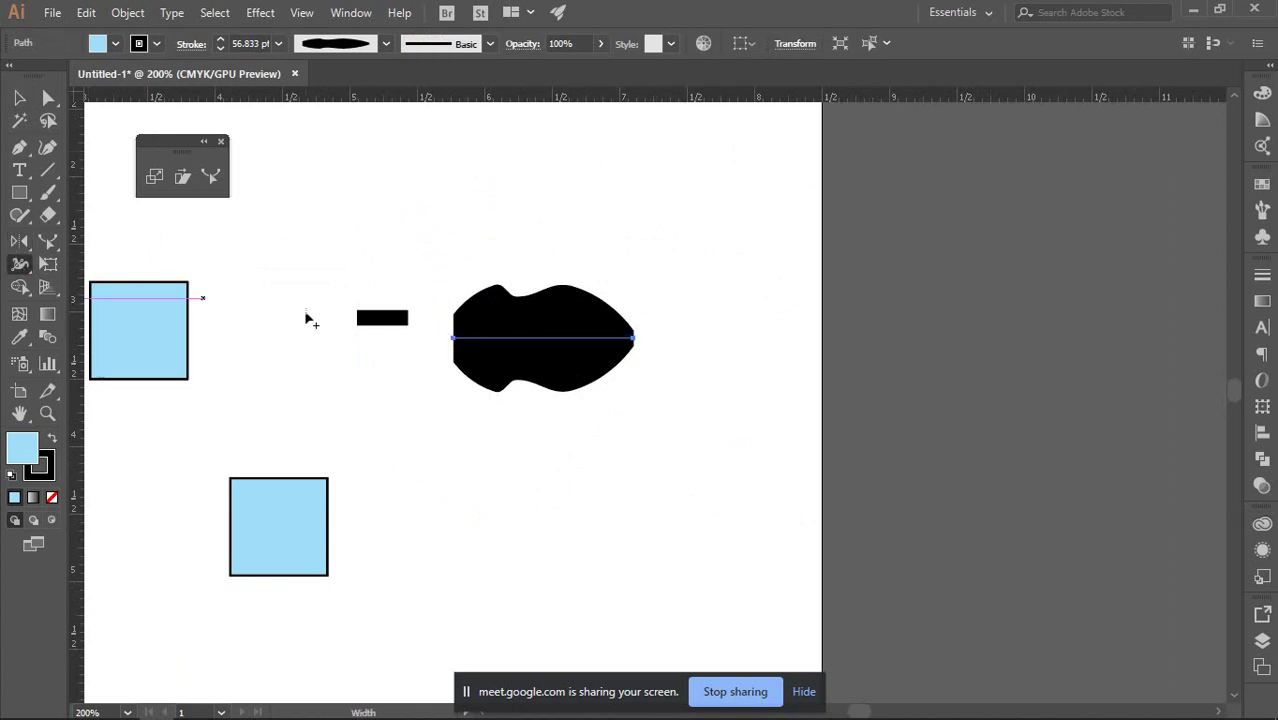
scroll(548, 300, "up", 1)
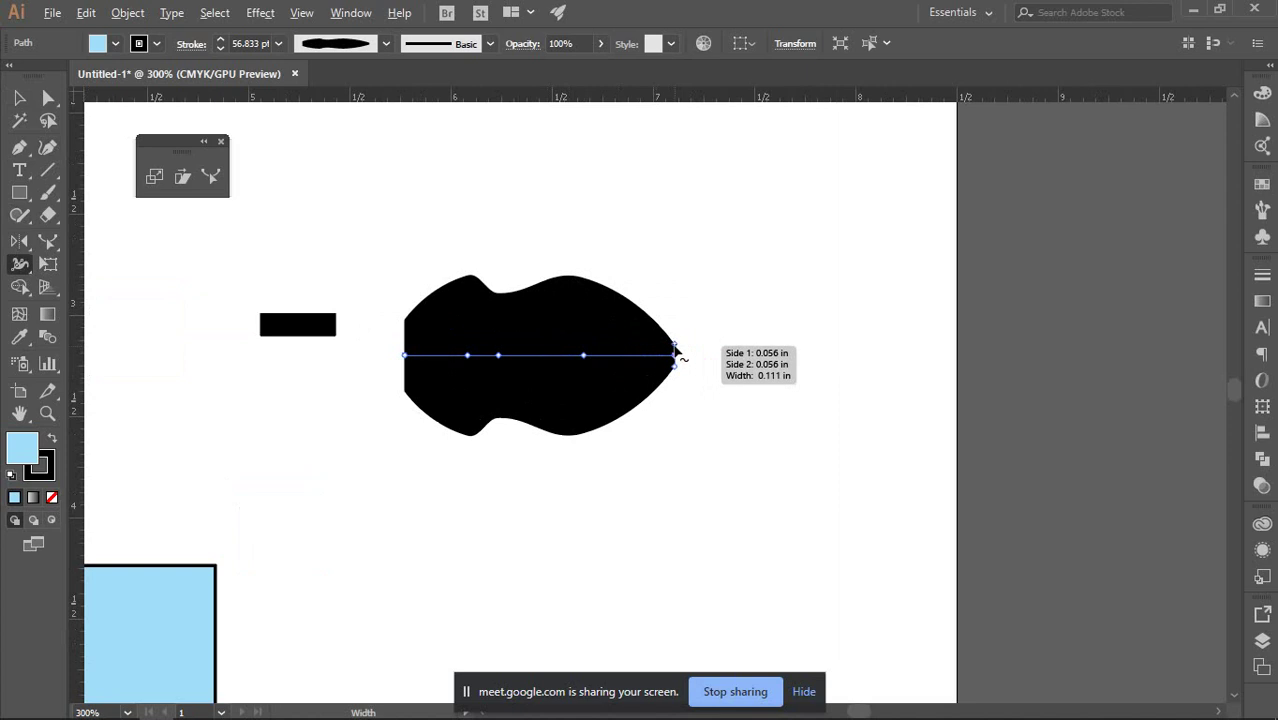
scroll(676, 355, "up", 3)
left_click_drag(678, 355, 675, 363)
left_click_drag(456, 176, 453, 362)
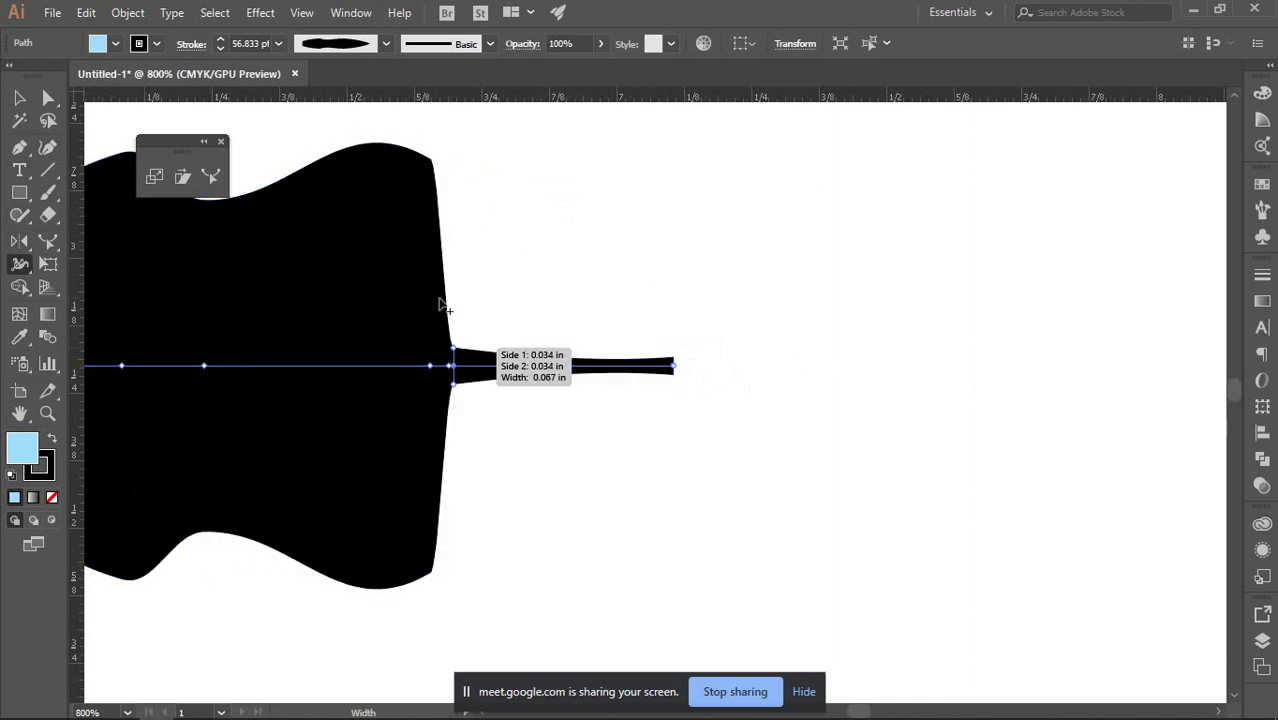
left_click_drag(256, 203, 277, 318)
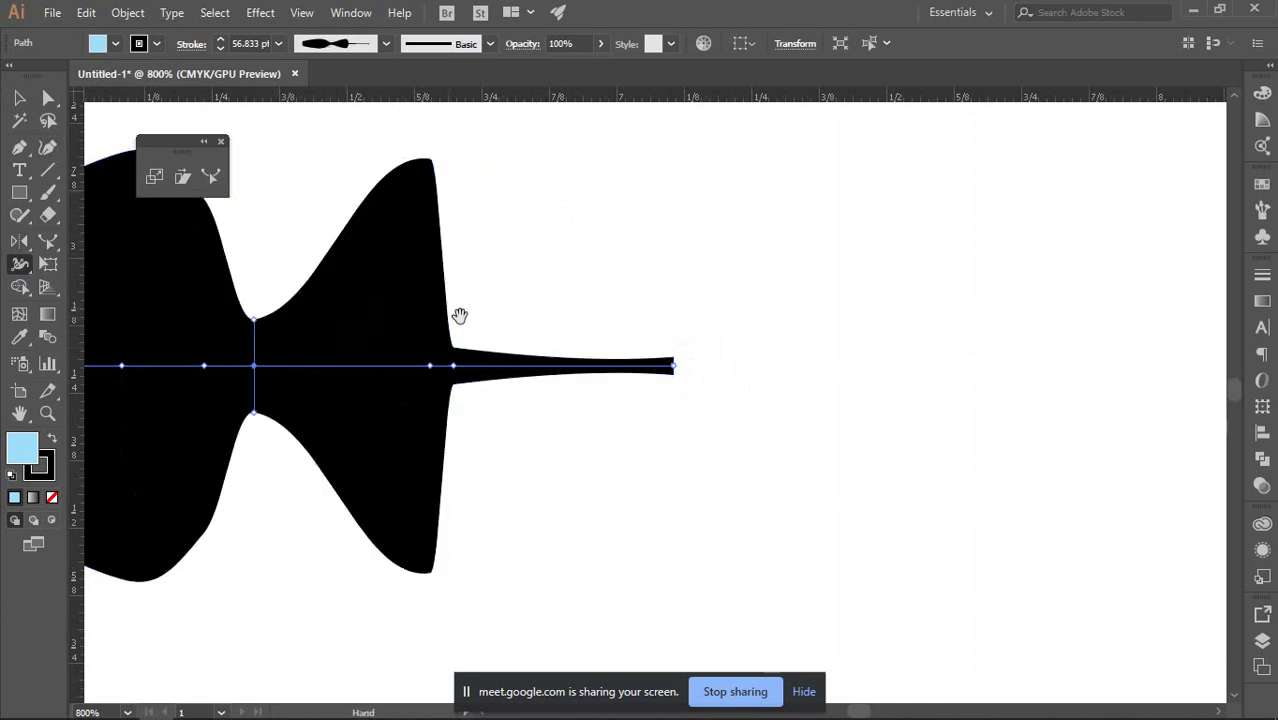
Delete the shaped variable-width line beside the short bar.
left_click_drag(459, 314, 1013, 243)
left_click(18, 97)
left_click(378, 451)
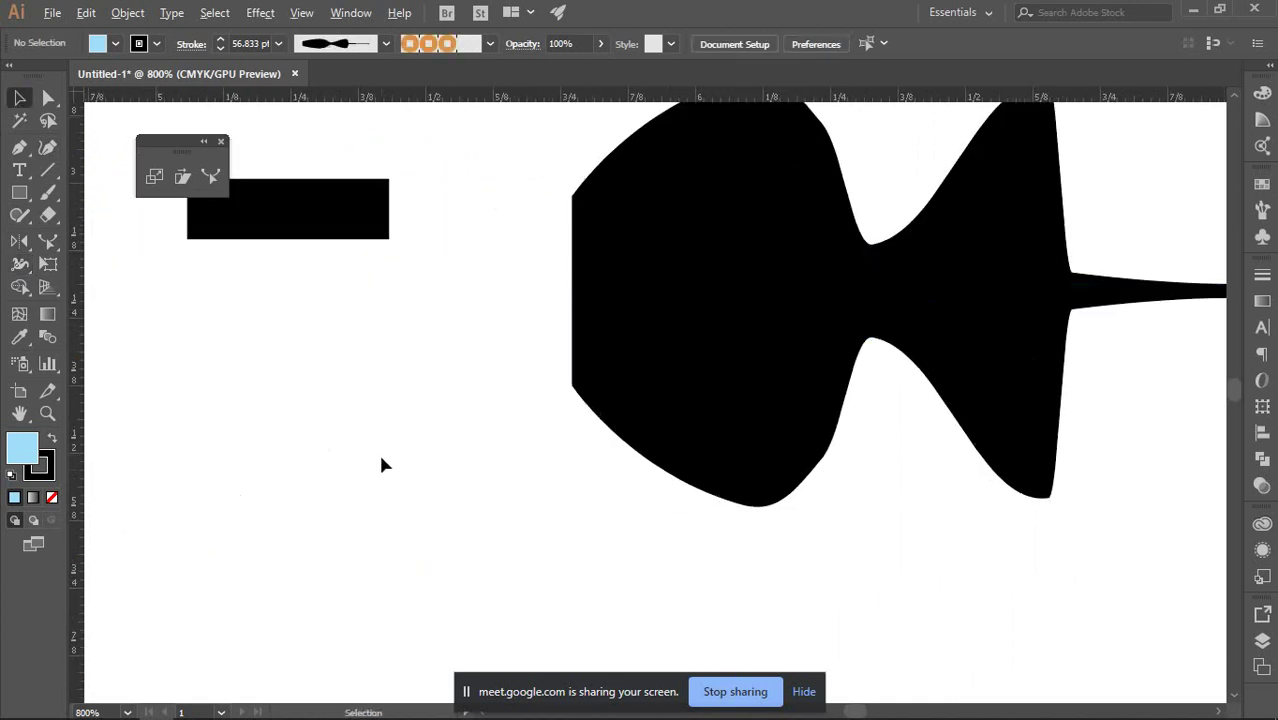
scroll(378, 449, "down", 2)
scroll(828, 448, "down", 1)
scroll(817, 378, "down", 1)
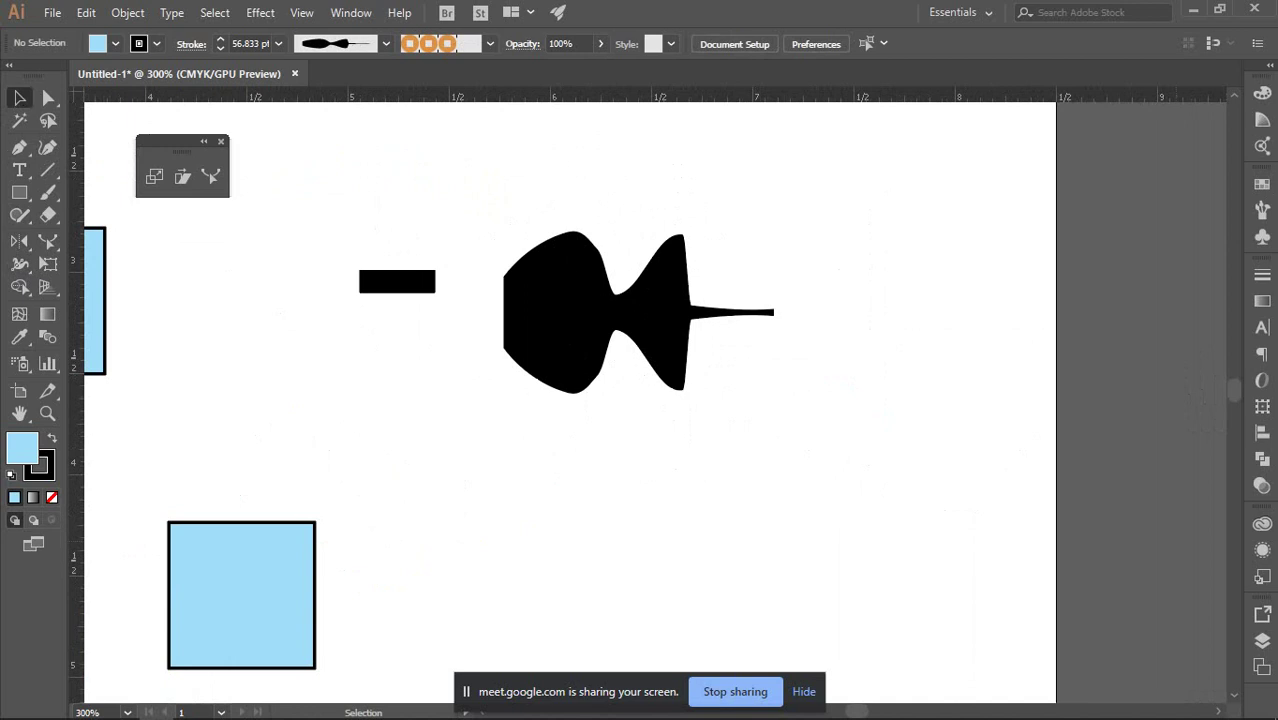
left_click(576, 346)
key("Delete")
scroll(563, 373, "down", 1)
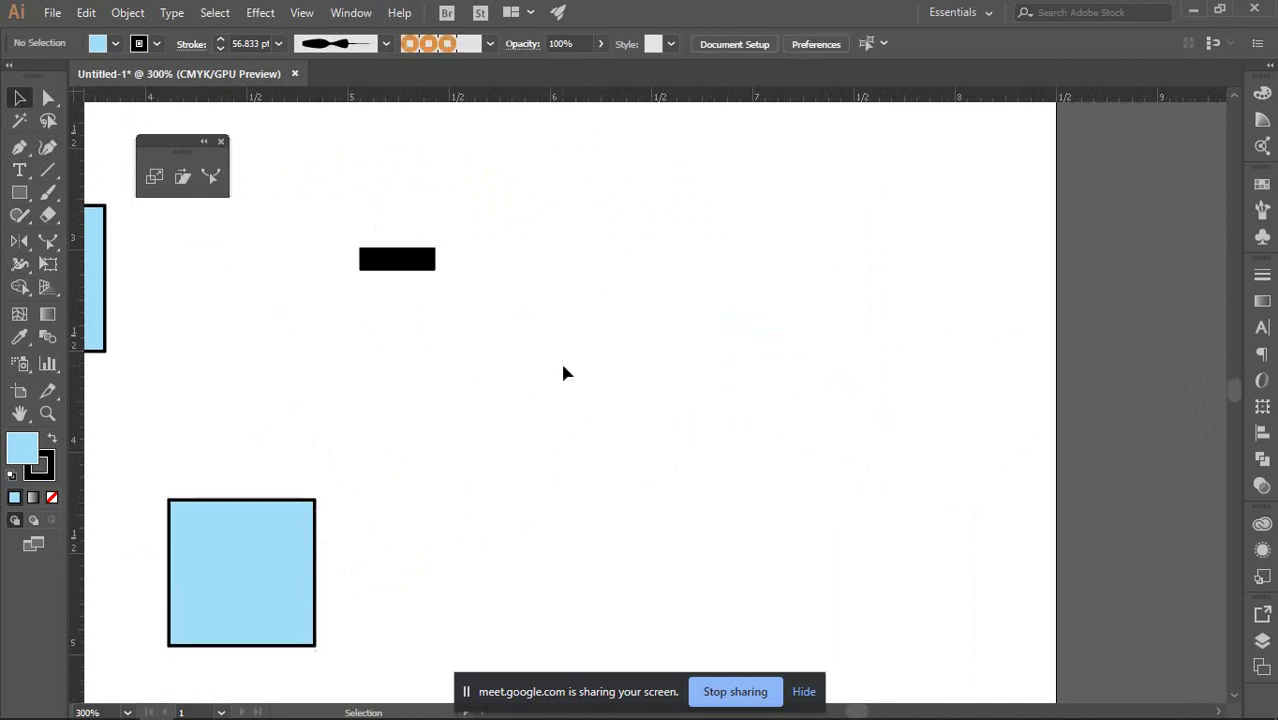
Choose the Warp tool from the Width tool's group, and move the lower blue square up and right beneath the short bar.
left_click_drag(563, 373, 746, 272)
left_click(17, 266)
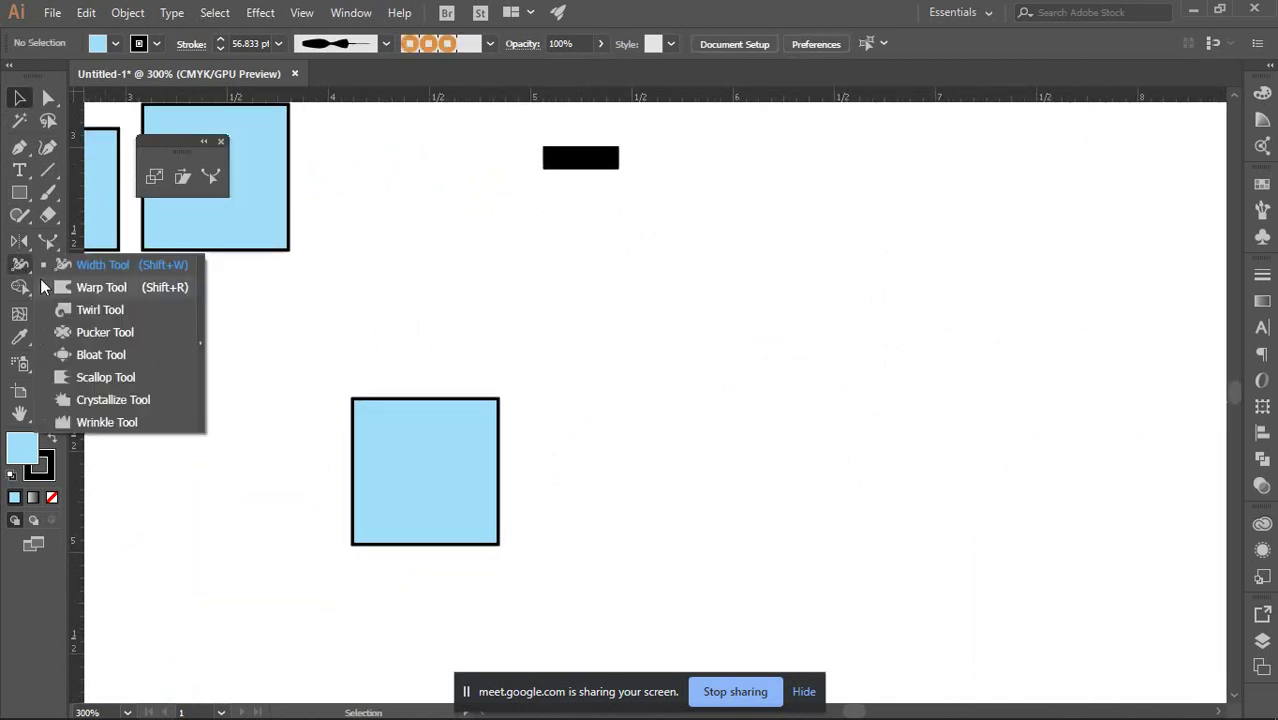
left_click(97, 290)
left_click(23, 97)
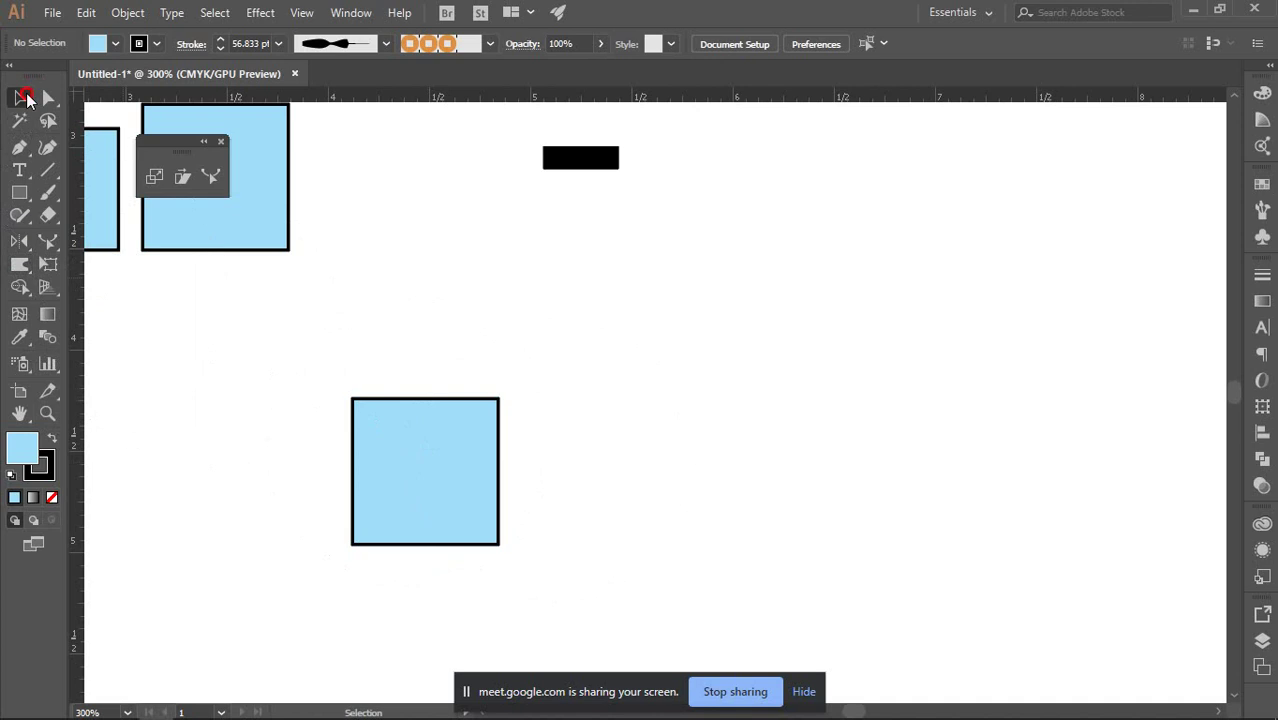
left_click_drag(473, 453, 607, 417)
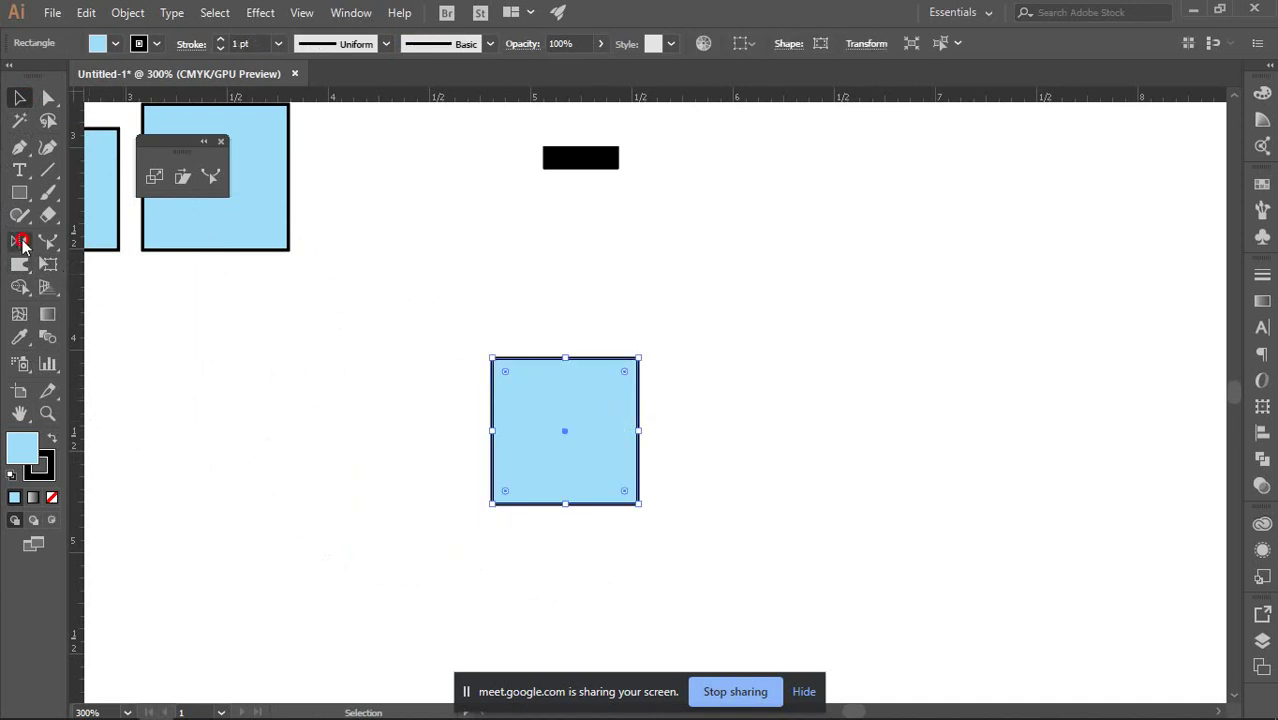
Try the Warp tool on the square's upper-right corner, and undo the distortion.
left_click(21, 242)
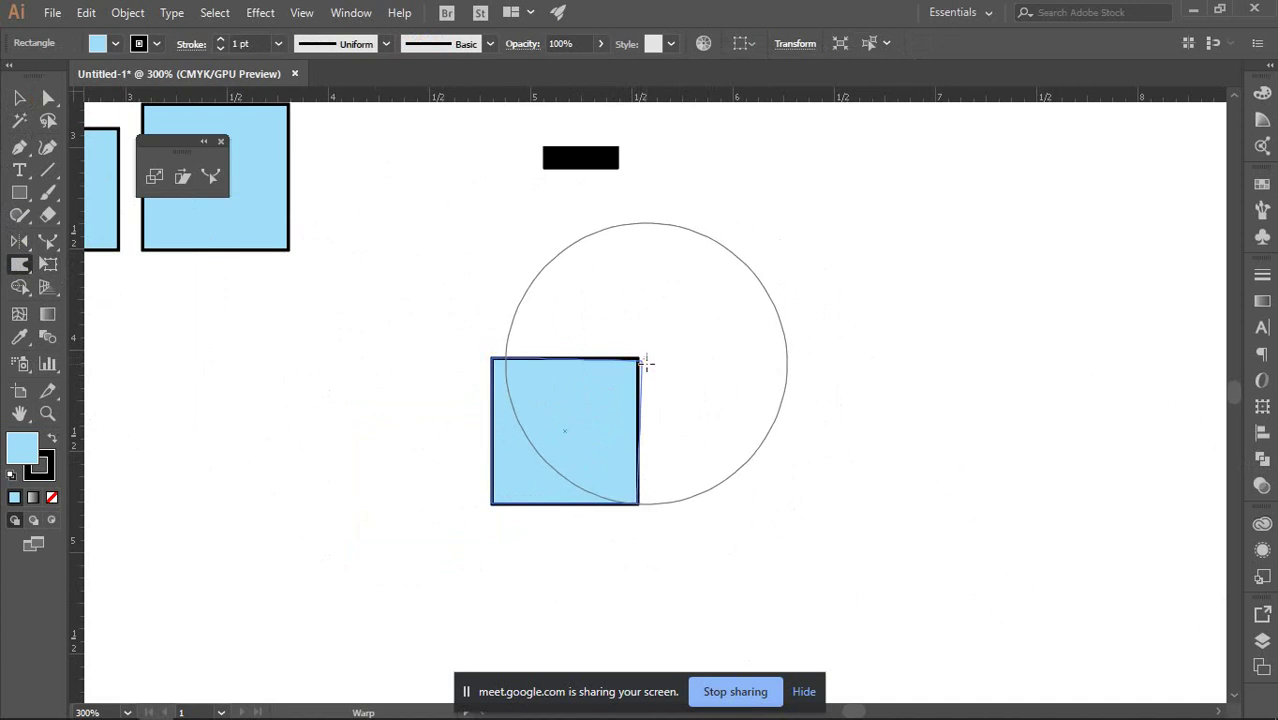
left_click_drag(645, 362, 640, 364)
key("ctrl+z")
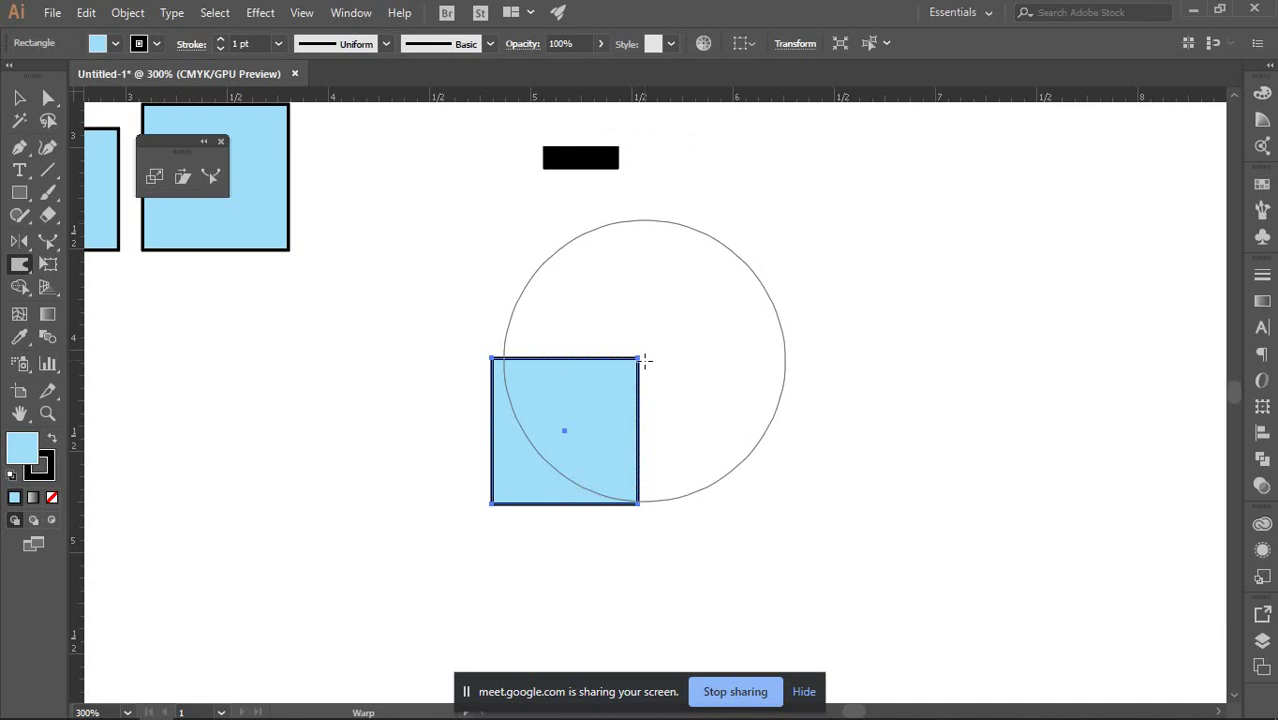
Enlarge the small square beneath the short bar to about 3.3 inches wide, and move it down and left on the artboard.
scroll(645, 362, "down", 5)
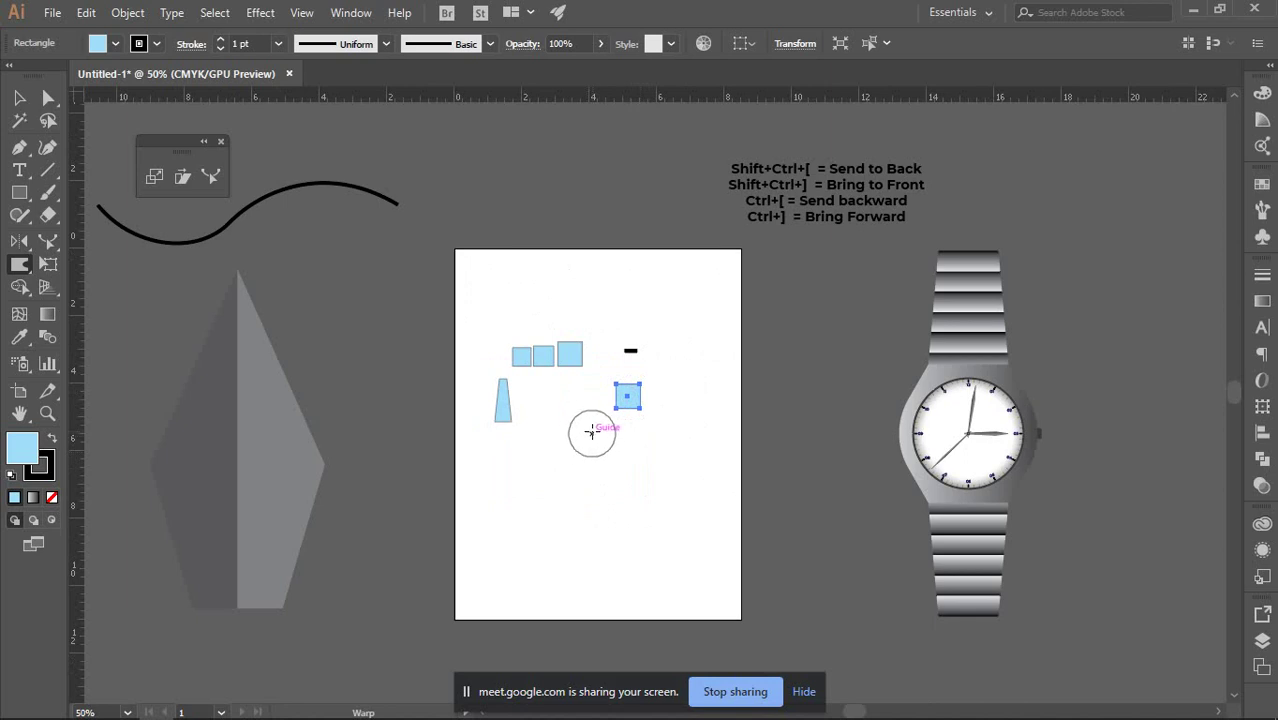
left_click(19, 99)
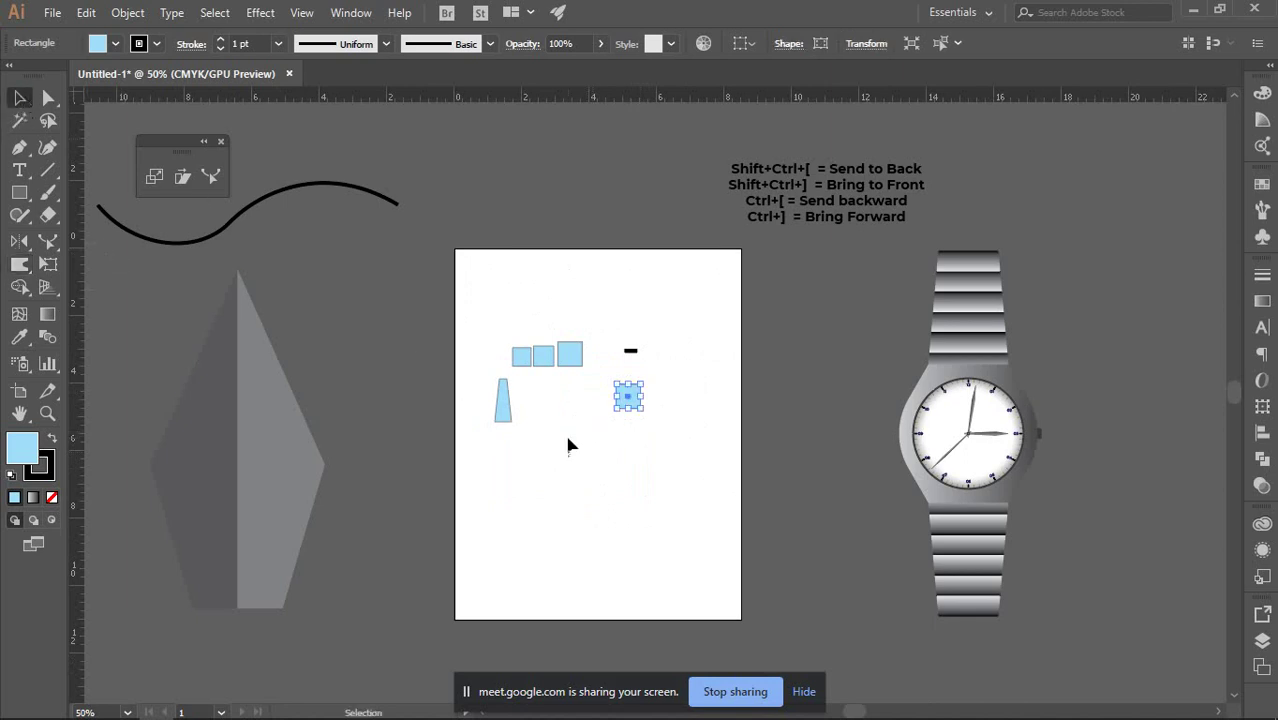
left_click(633, 485)
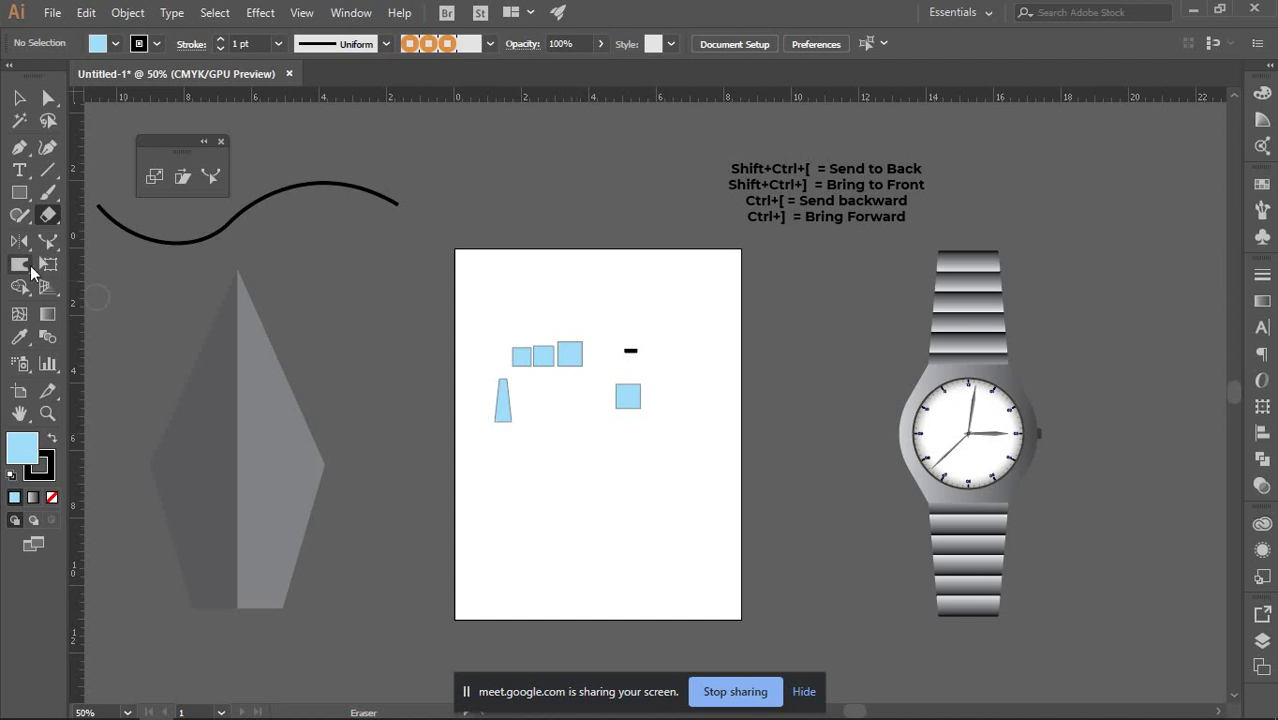
left_click(640, 397)
left_click_drag(640, 409, 730, 497)
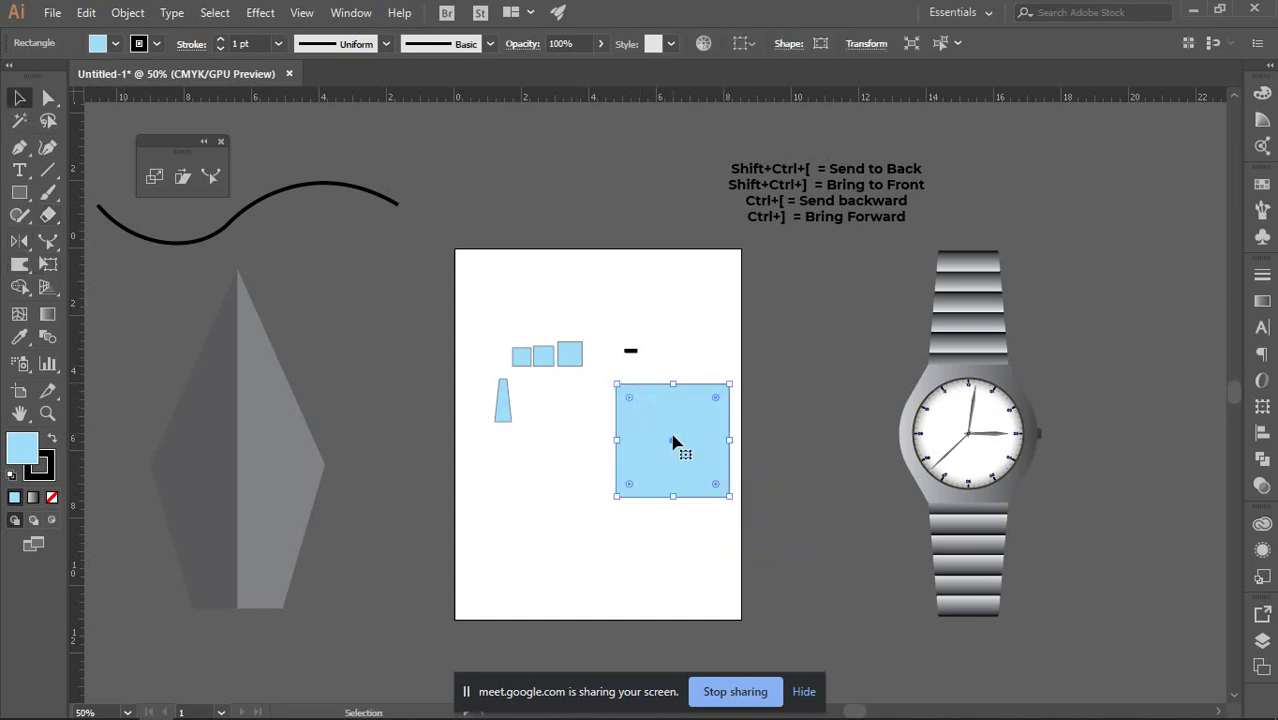
left_click_drag(672, 440, 628, 496)
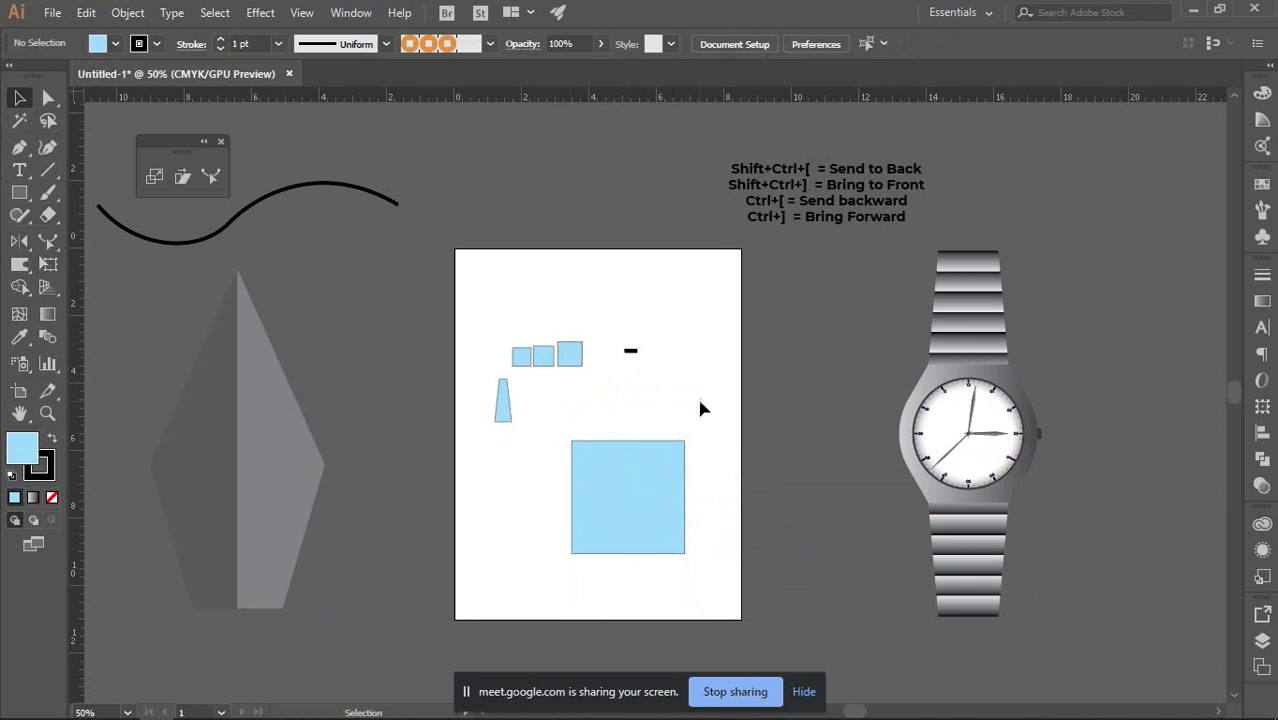
Try the Warp tool on the enlarged square's upper-right corner, pulling outward, upward and inward, and undo each distortion.
left_click(19, 264)
scroll(685, 534, "up", 3)
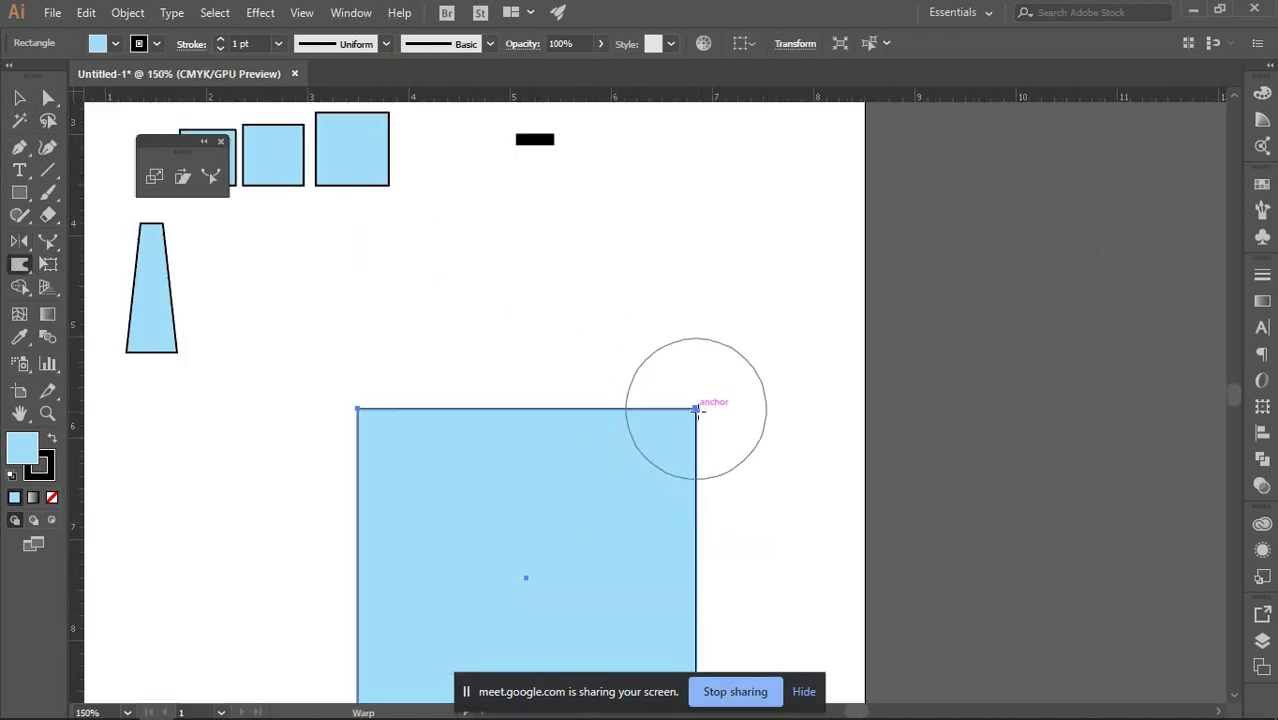
mouse_move(696, 408)
left_mouse_down()
mouse_move(694, 428)
mouse_move(795, 452)
left_mouse_up()
key("ctrl+z")
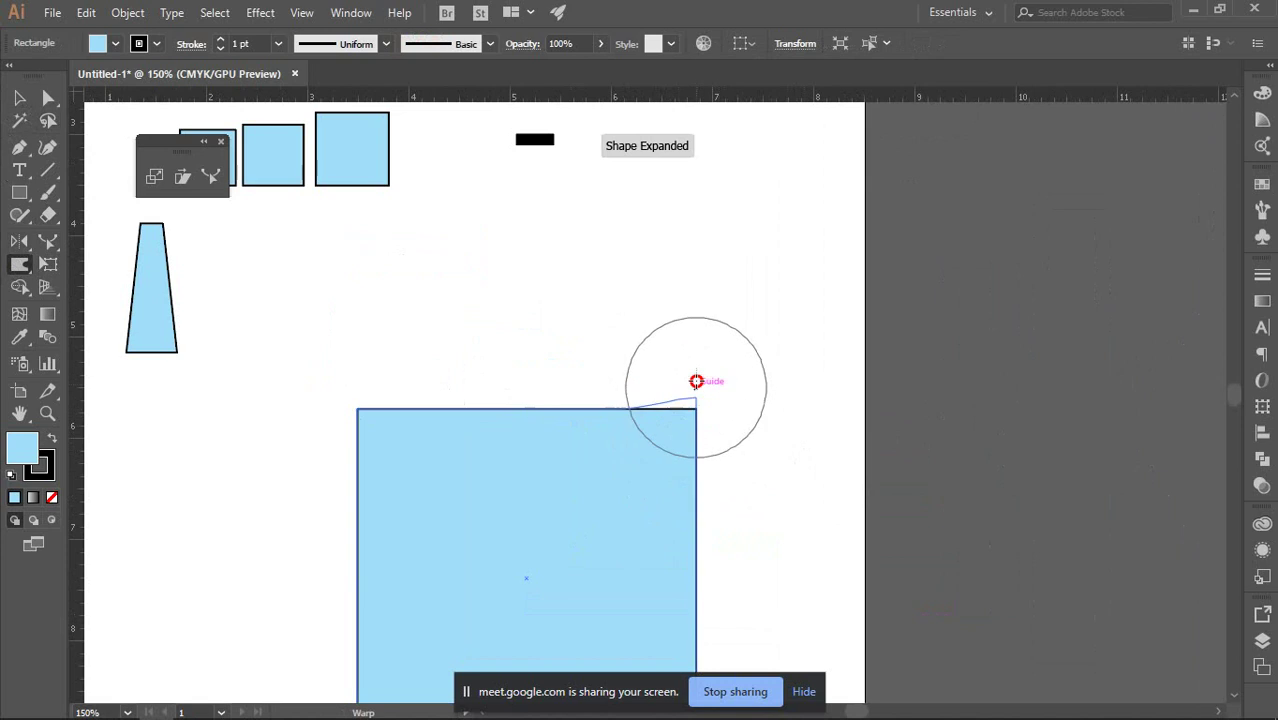
left_click_drag(697, 409, 714, 314)
key("ctrl+z")
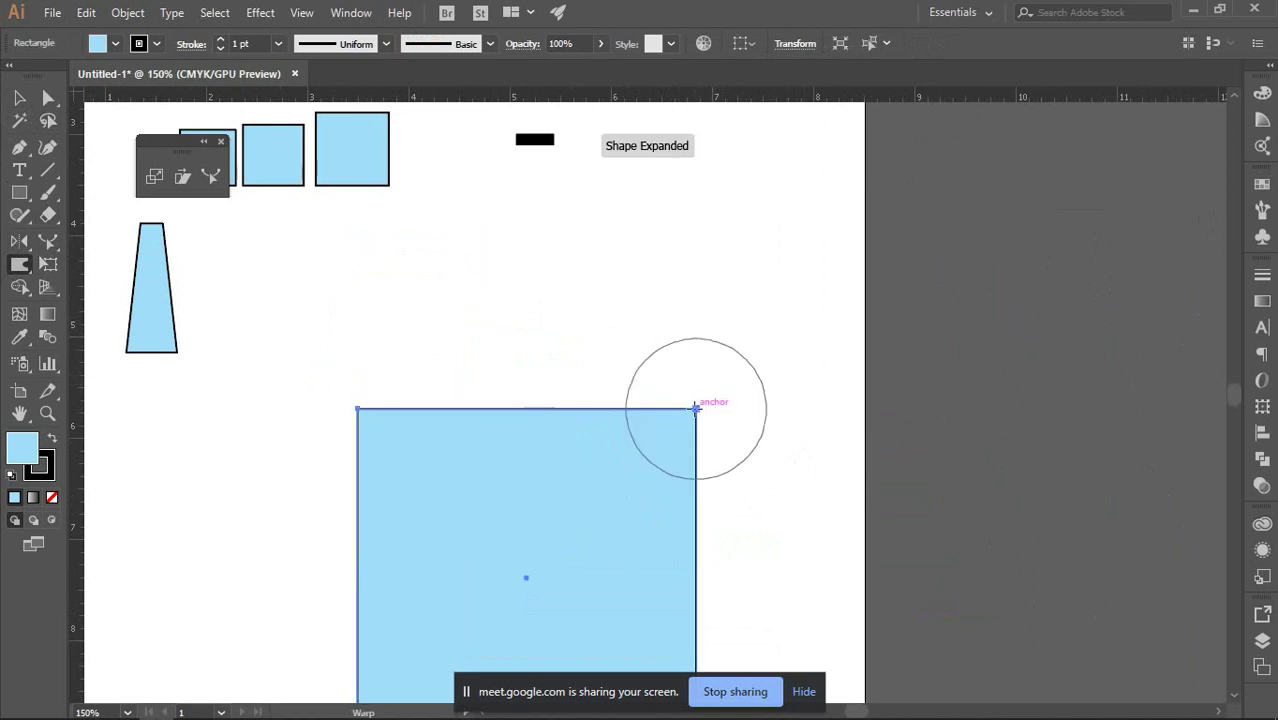
left_click_drag(697, 408, 511, 536)
key("ctrl+z")
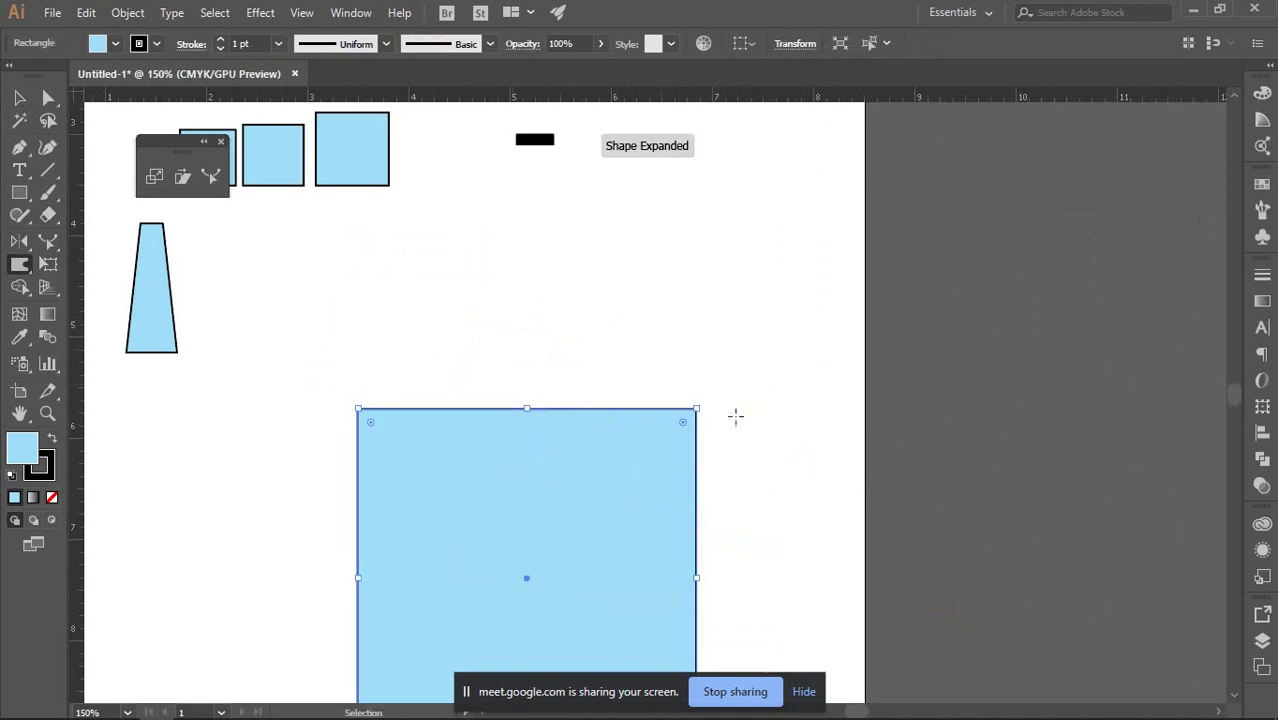
Try warping the large square's upper-left corner and the middle of its top edge inward, and undo both distortions.
scroll(736, 414, "down", 3)
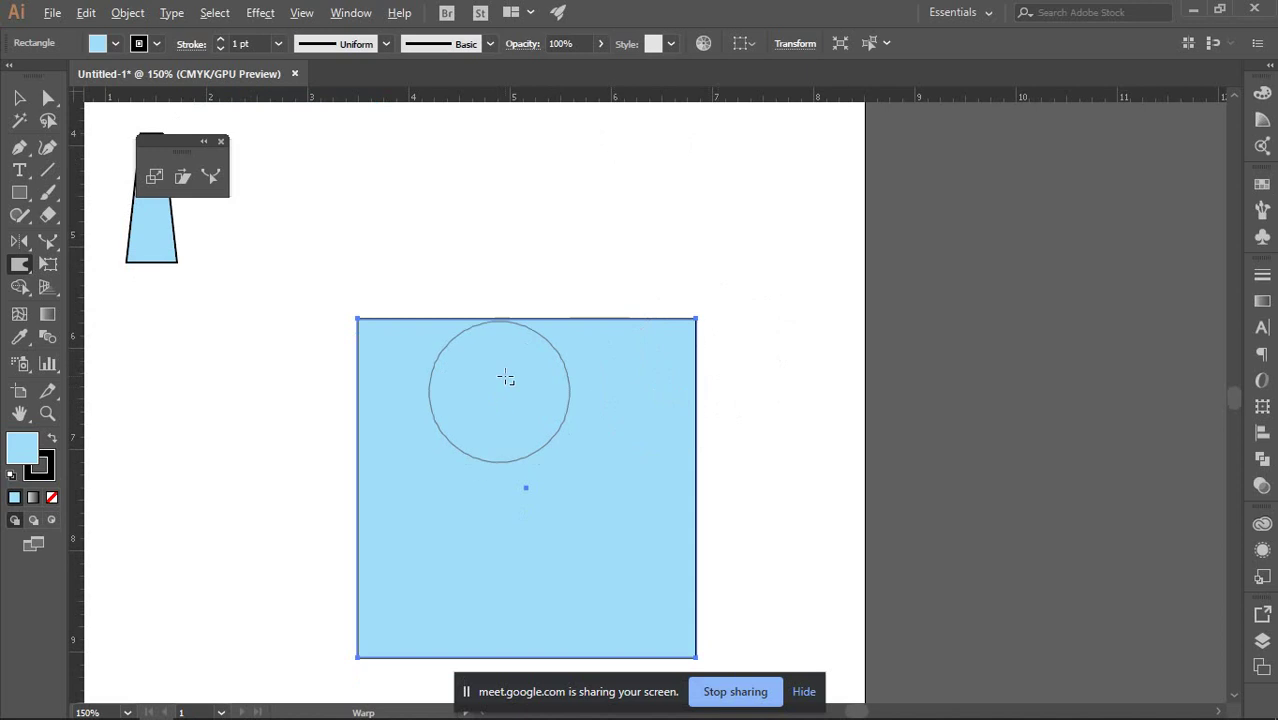
scroll(510, 345, "down", 1)
scroll(520, 330, "down", 2)
scroll(495, 380, "up", 1)
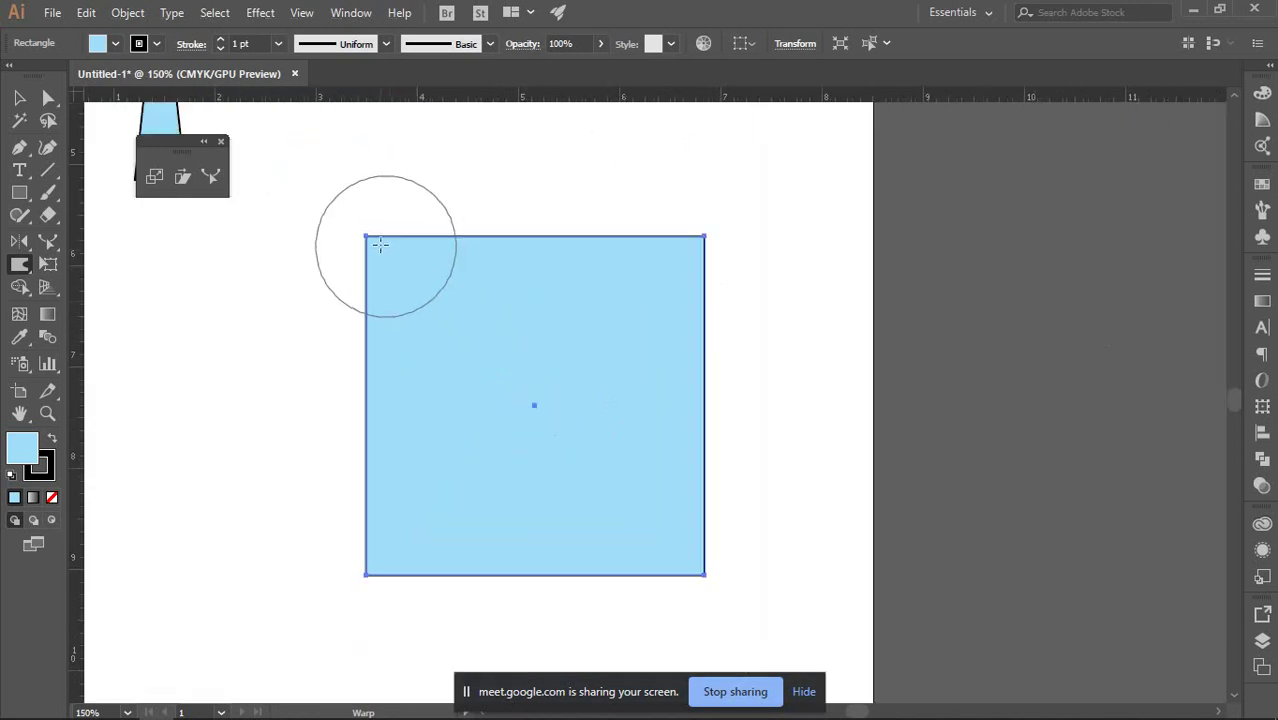
mouse_move(367, 234)
left_mouse_down()
mouse_move(386, 299)
mouse_move(421, 340)
mouse_move(502, 390)
left_mouse_up()
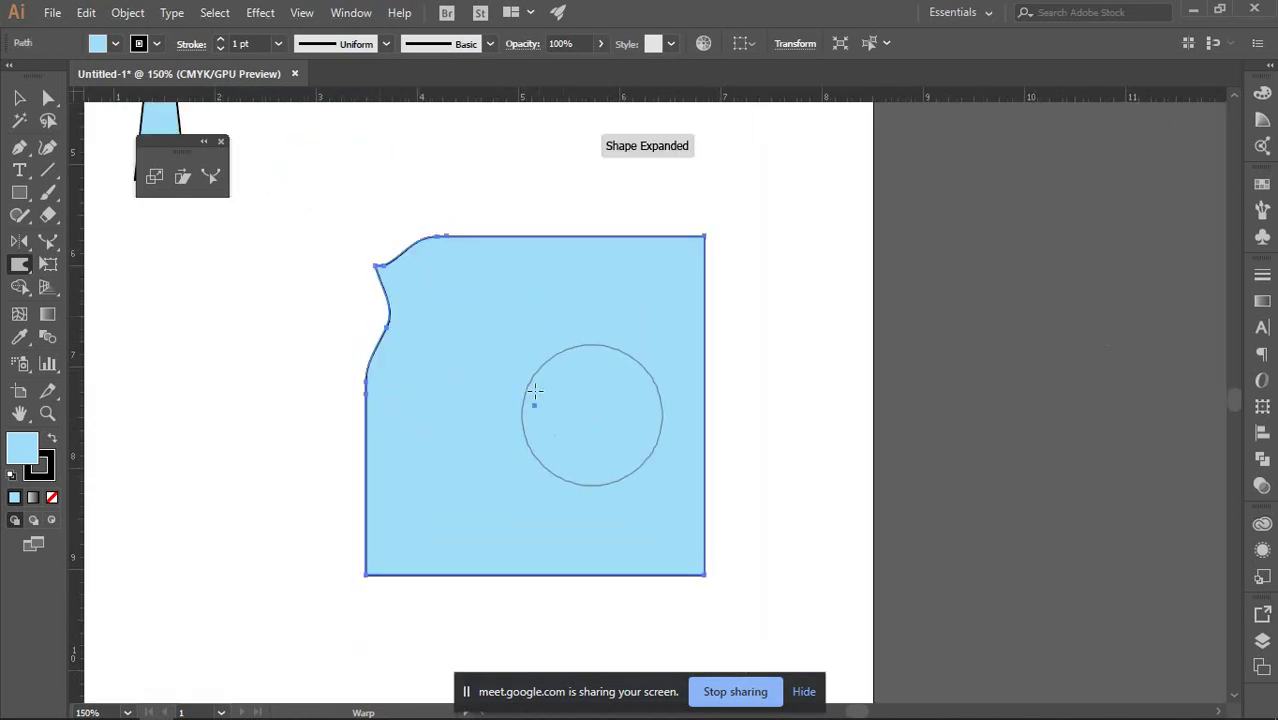
left_click_drag(531, 228, 528, 320)
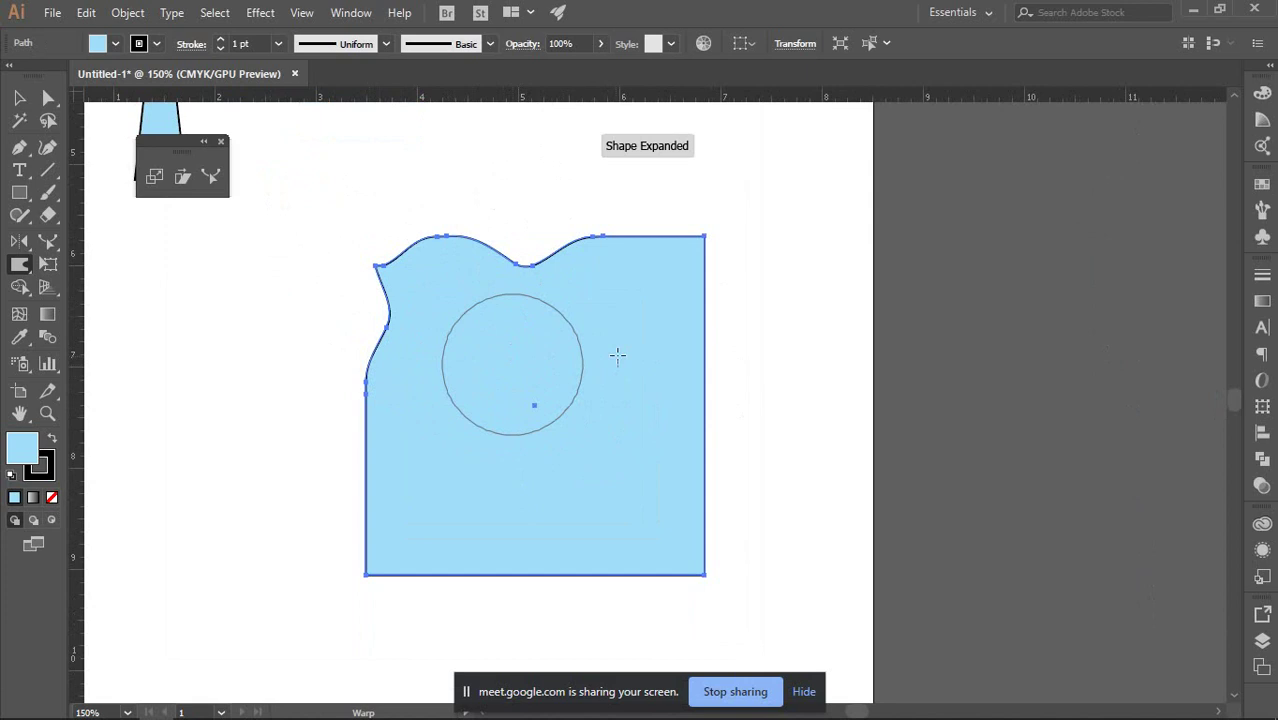
key("ctrl+z")
key("ctrl+z")
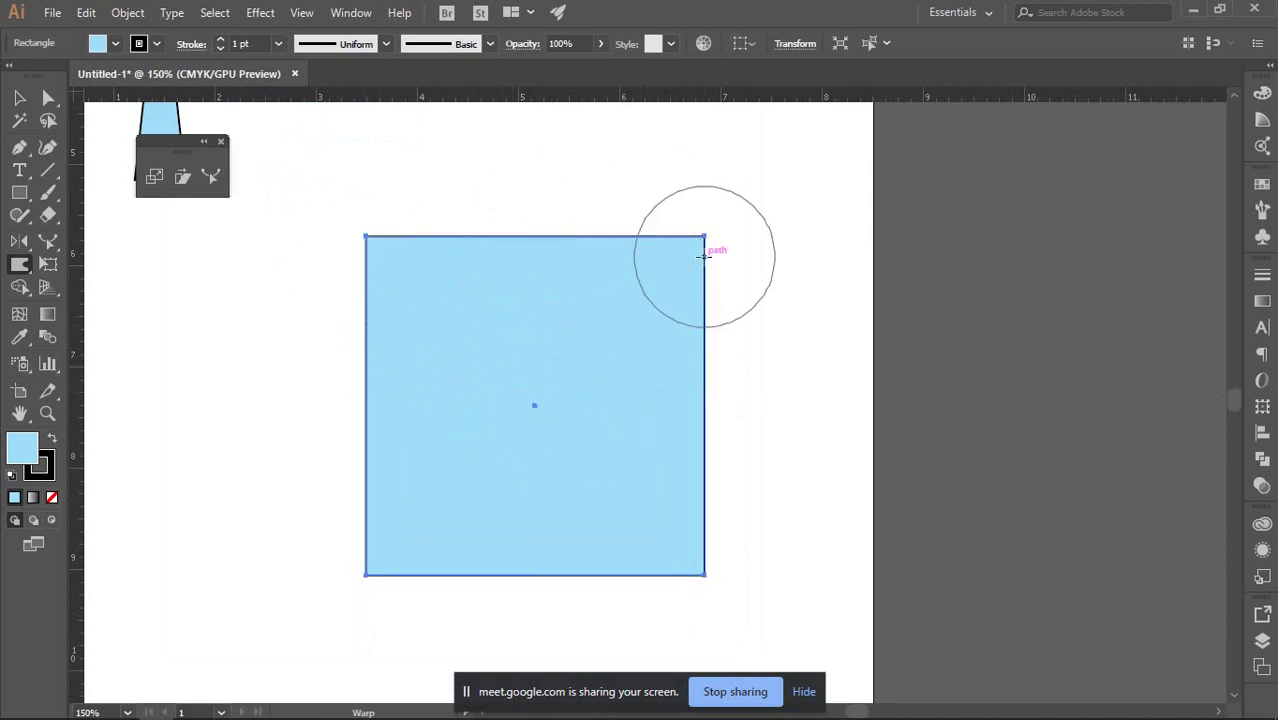
Try warping the large square's upper-right and lower-right corners toward its centre, undoing each distortion.
left_click_drag(705, 238, 542, 371)
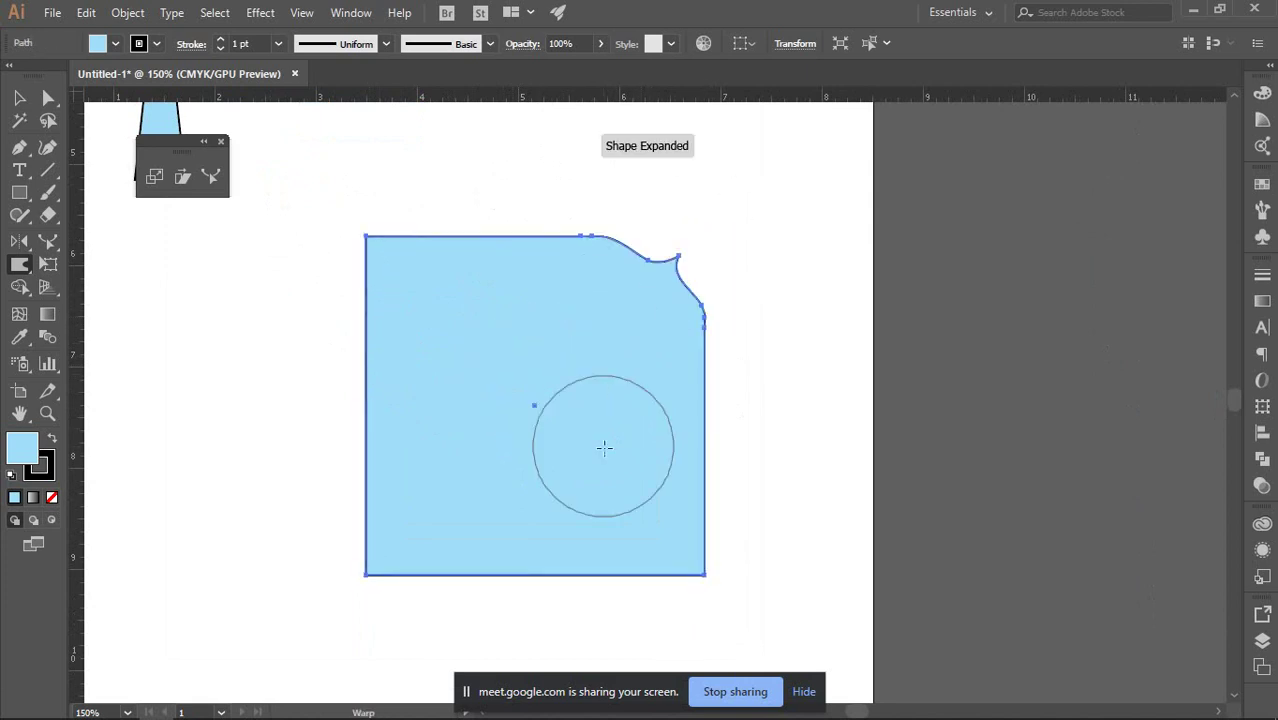
key("ctrl+z")
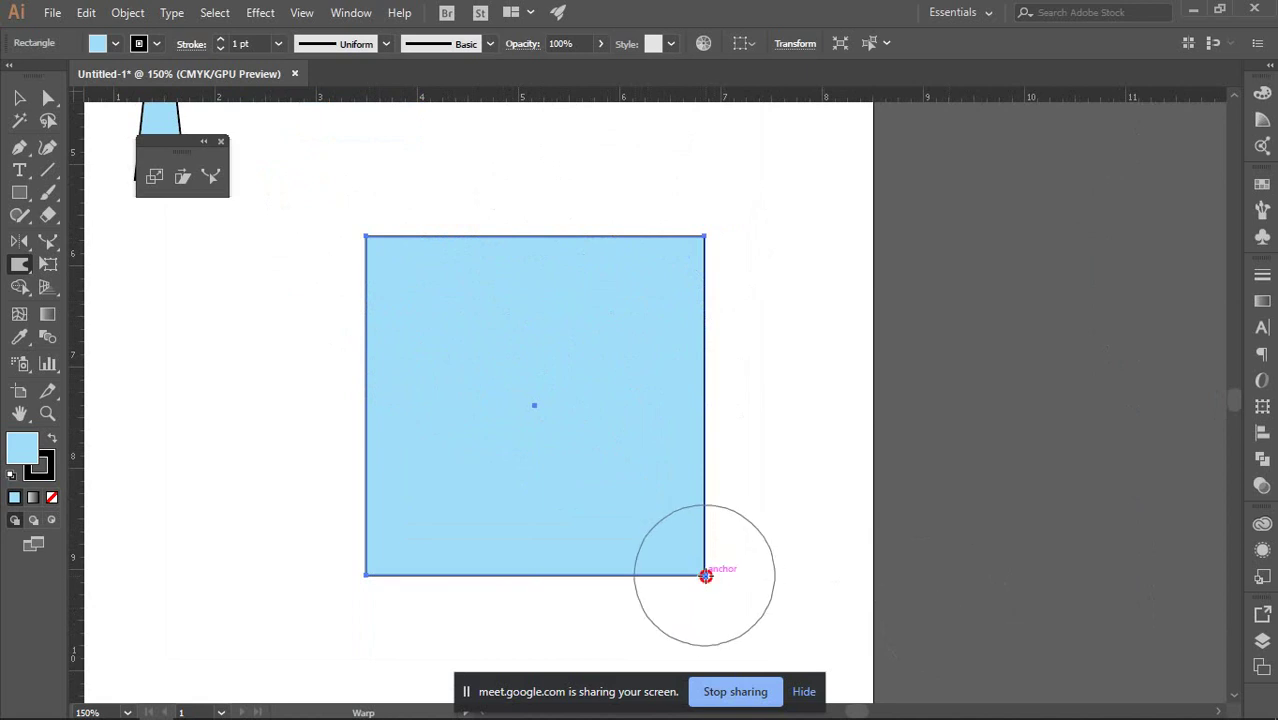
mouse_move(705, 574)
left_mouse_down()
mouse_move(752, 604)
mouse_move(827, 603)
mouse_move(843, 589)
mouse_move(692, 568)
mouse_move(655, 545)
mouse_move(560, 425)
left_mouse_up()
key("ctrl+z")
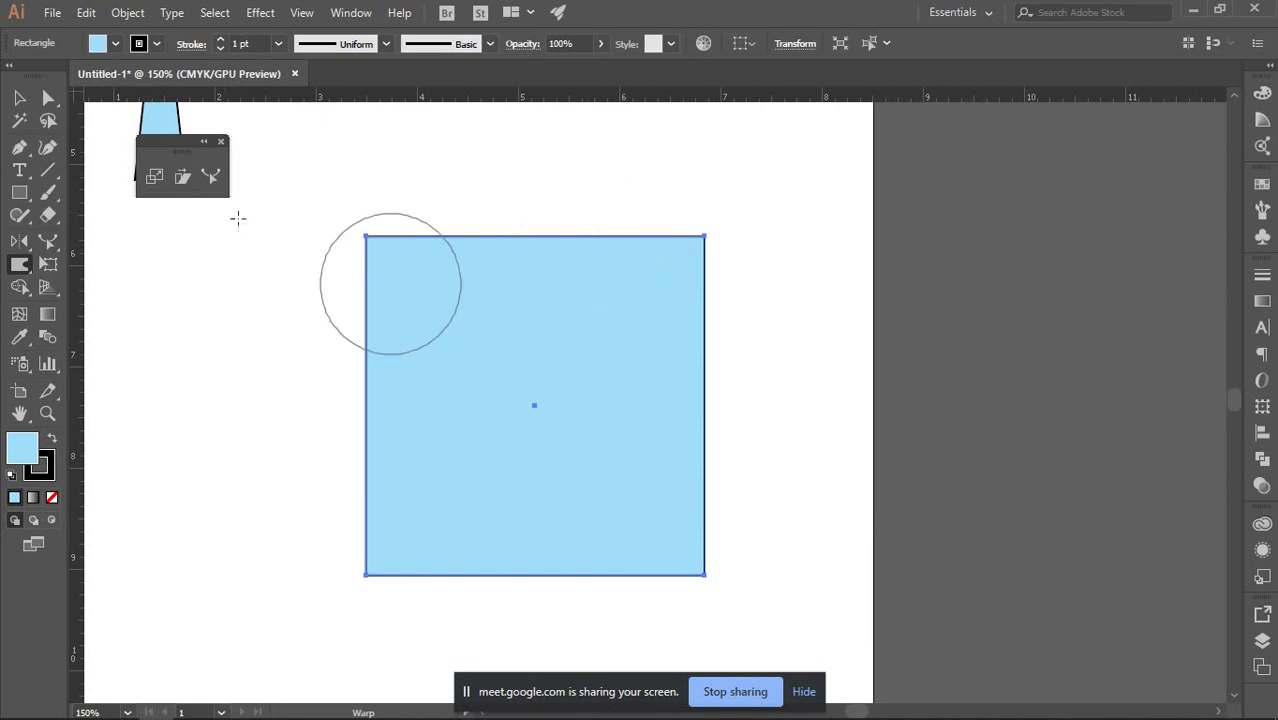
Try warping the large square's upper-left corner slightly outward, down and left, and undo the distortion.
key("v")
left_click(24, 98)
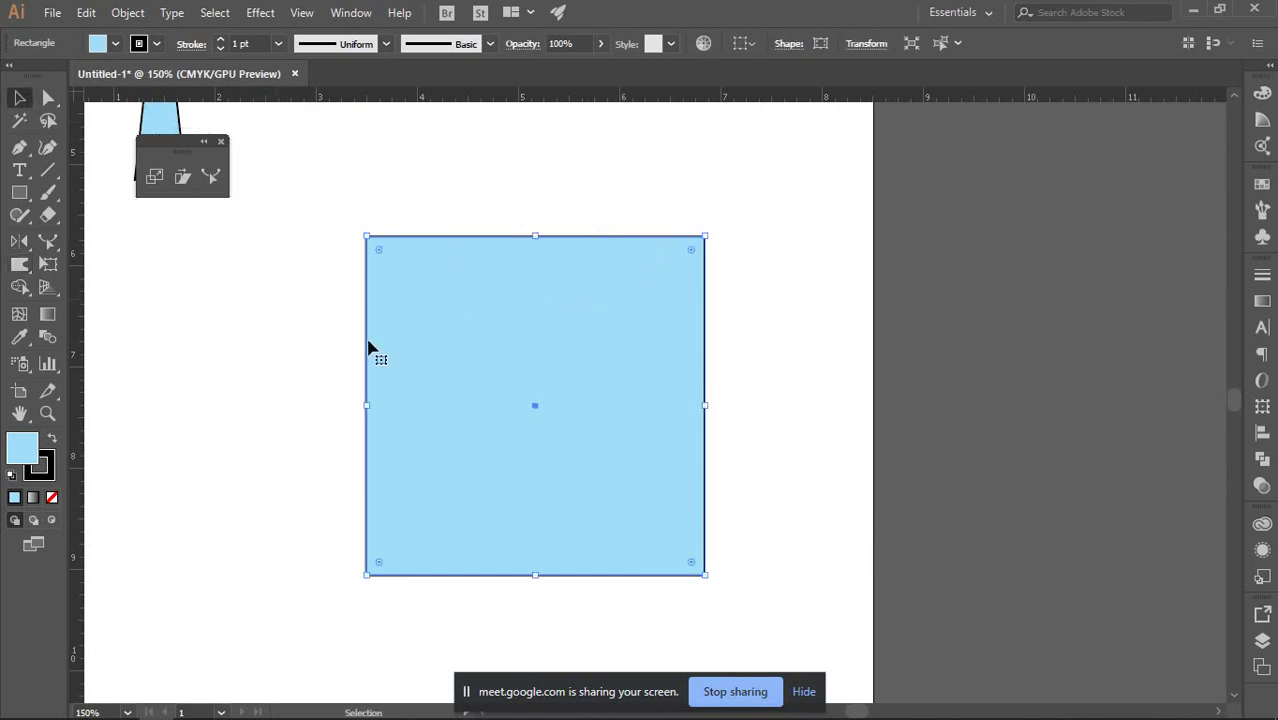
left_click(15, 265)
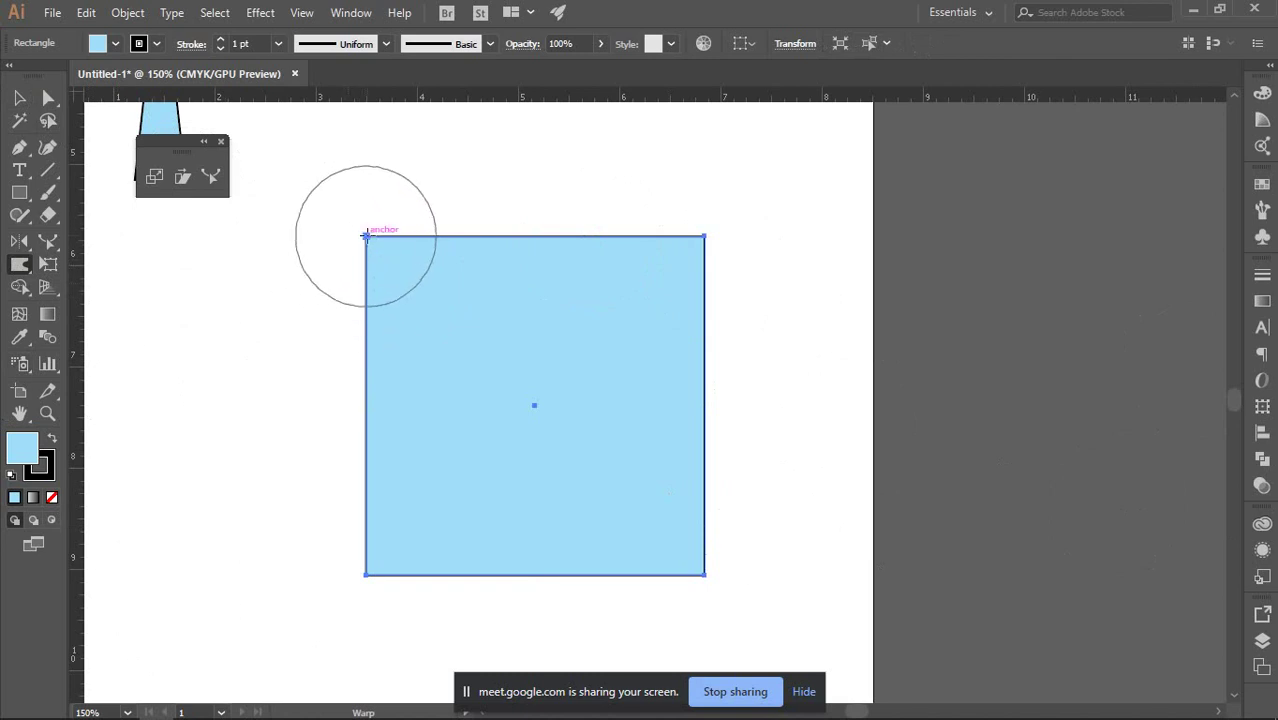
left_click_drag(364, 238, 338, 262)
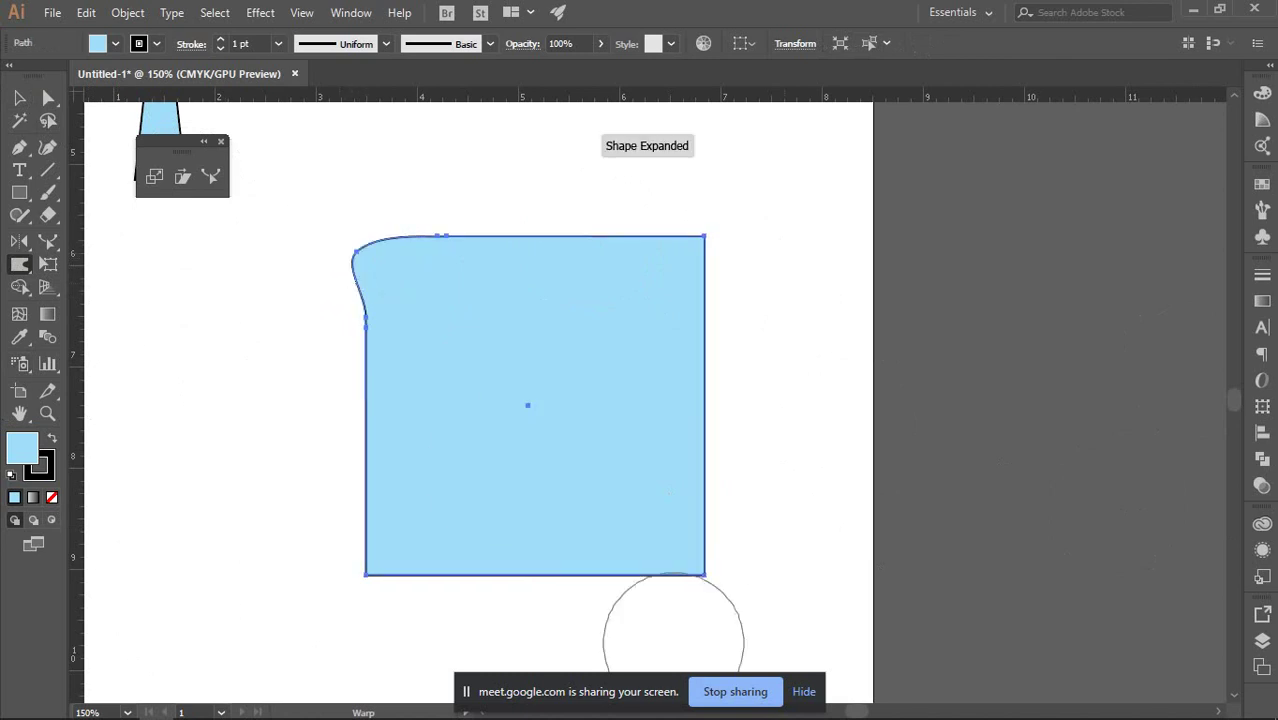
key("ctrl+z")
Reselect the large square, try denting its left and top edges inward with the Warp tool, and undo each dent.
left_click(19, 97)
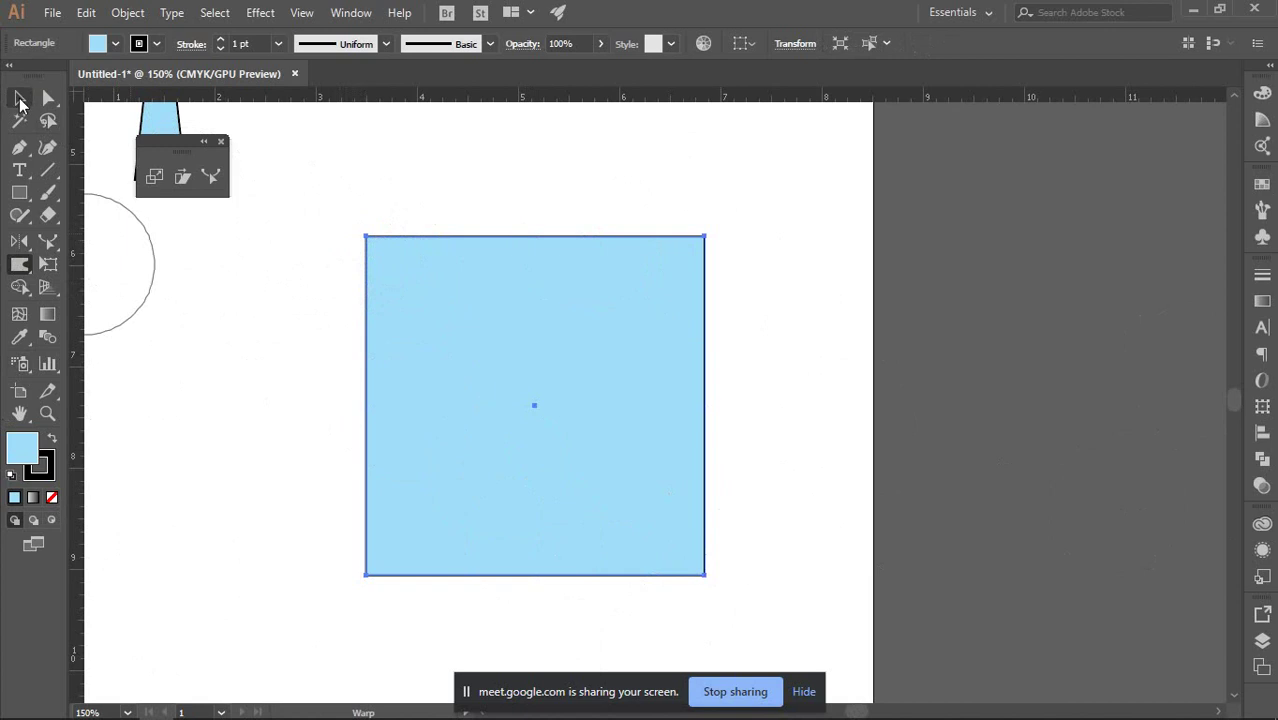
left_click(314, 270)
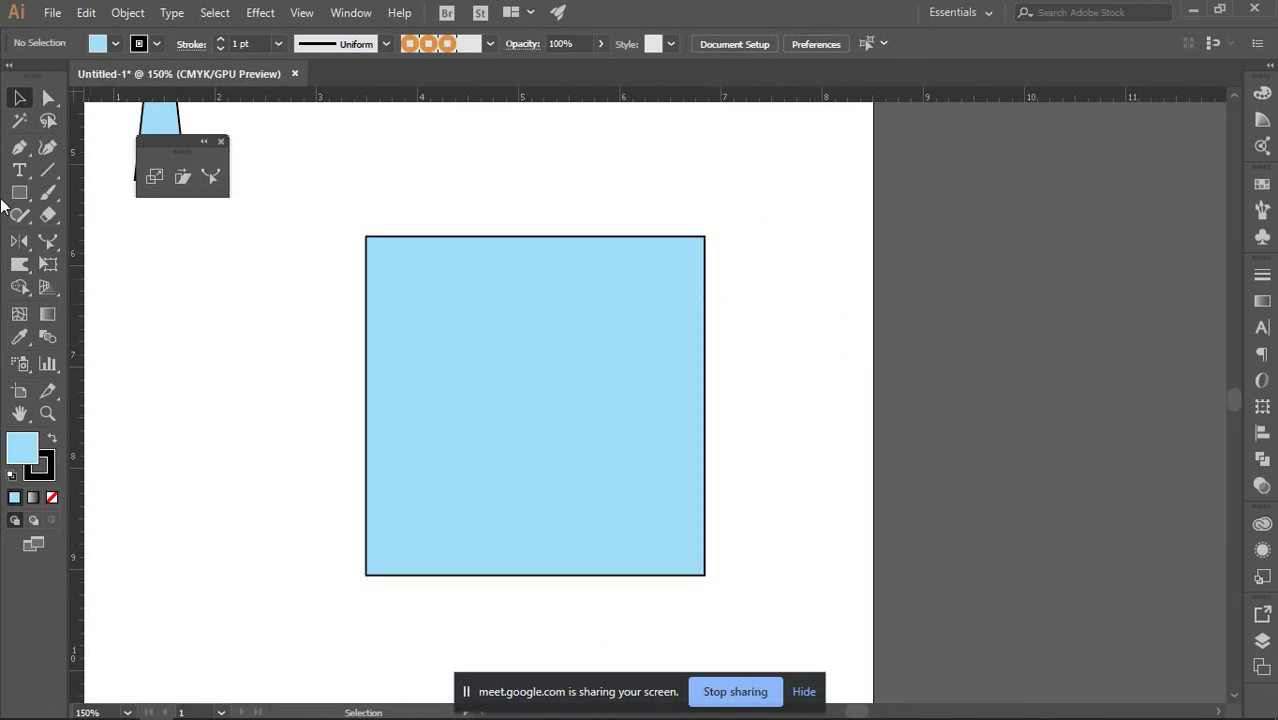
left_click(21, 268)
left_click(19, 97)
left_click(418, 318)
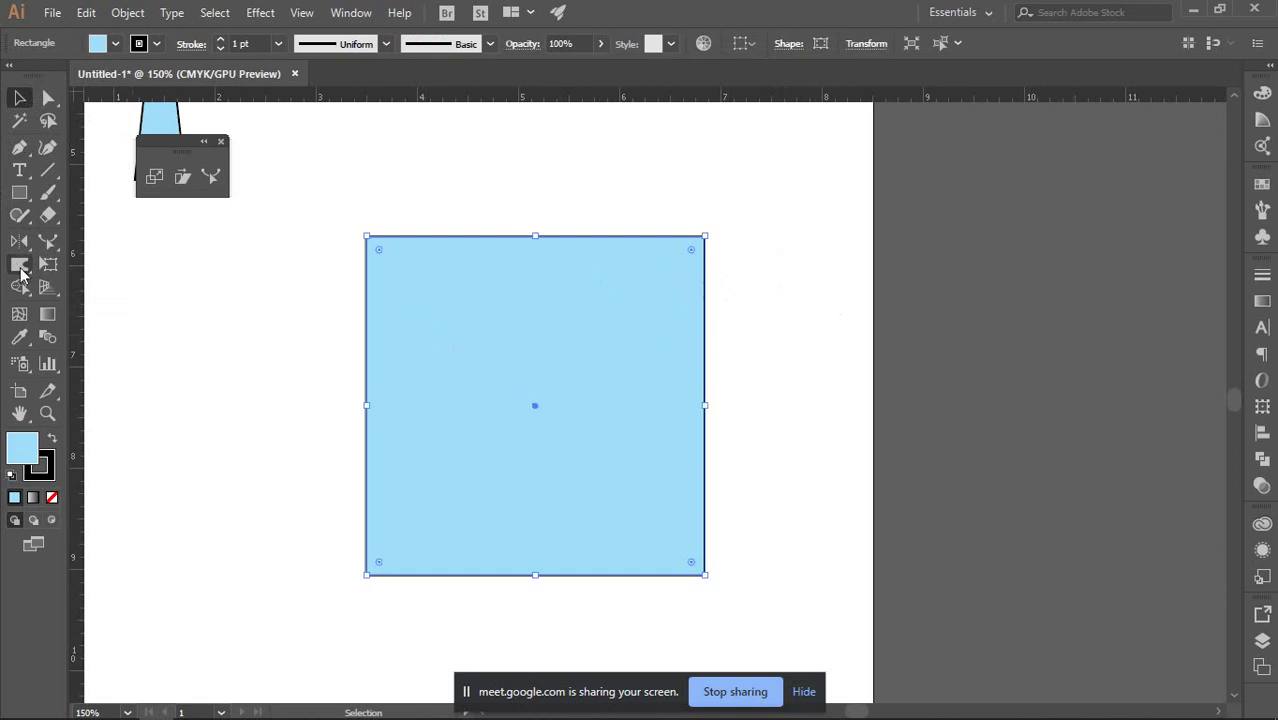
left_click(21, 268)
left_click_drag(368, 391, 440, 399)
key("ctrl+z")
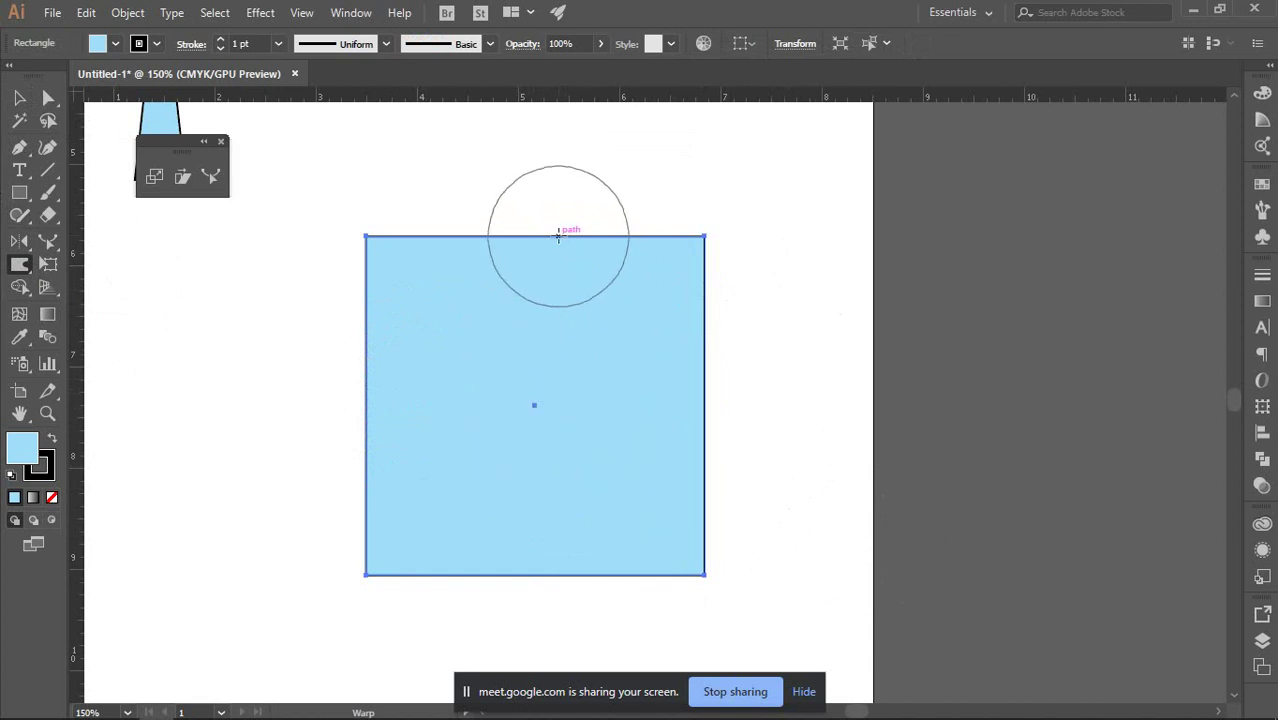
left_click_drag(558, 235, 556, 285)
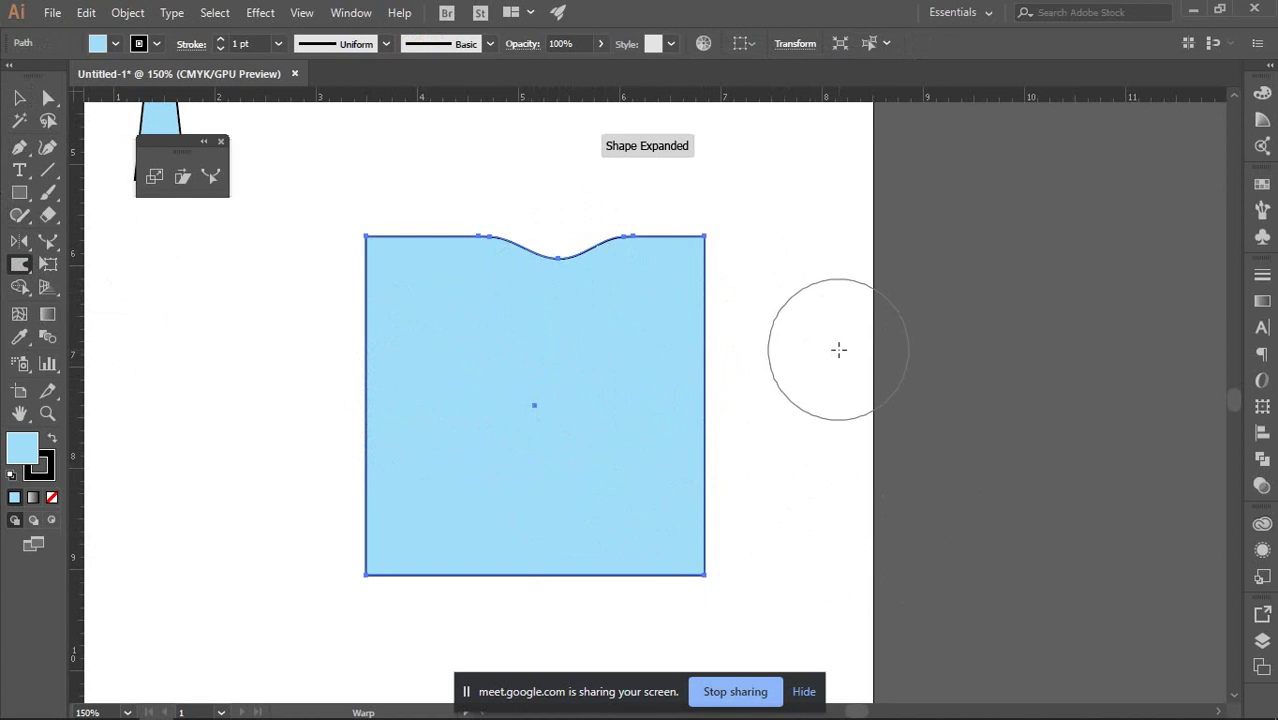
key("ctrl+z")
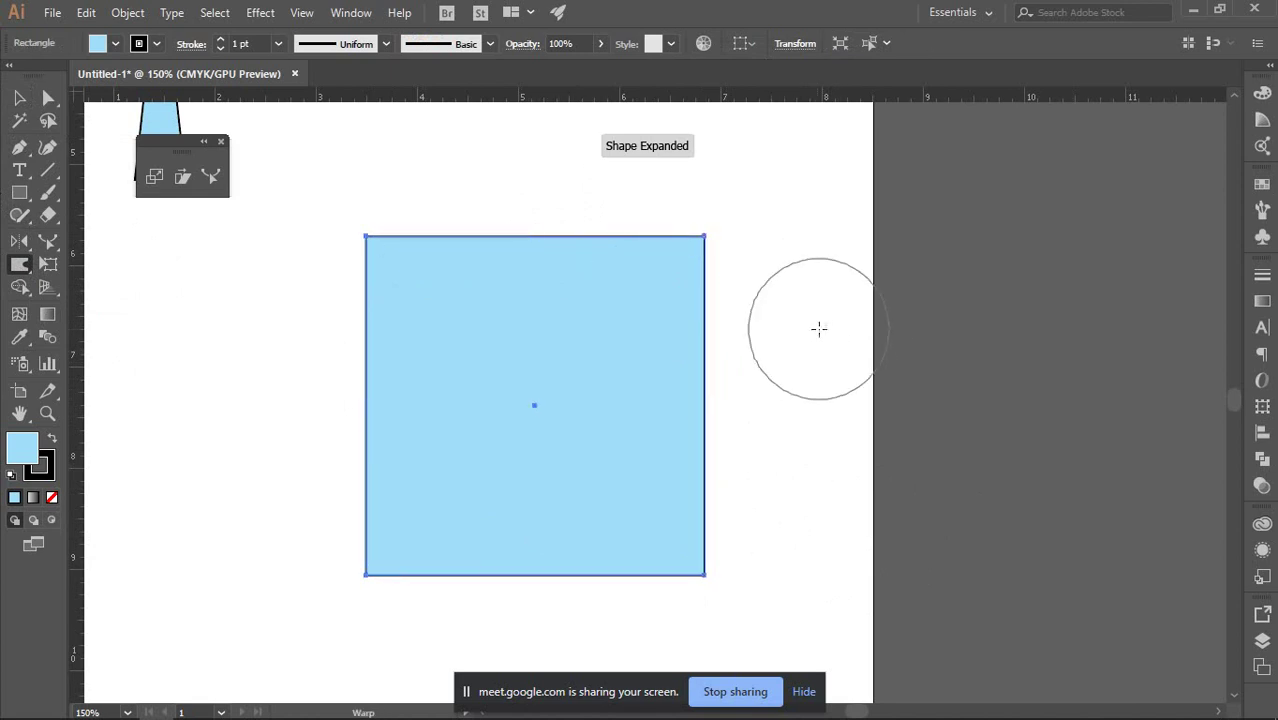
Switch to the Twirl tool, try twirling the large square's upper-left and upper-right corners, and undo both twirls.
left_click(24, 266)
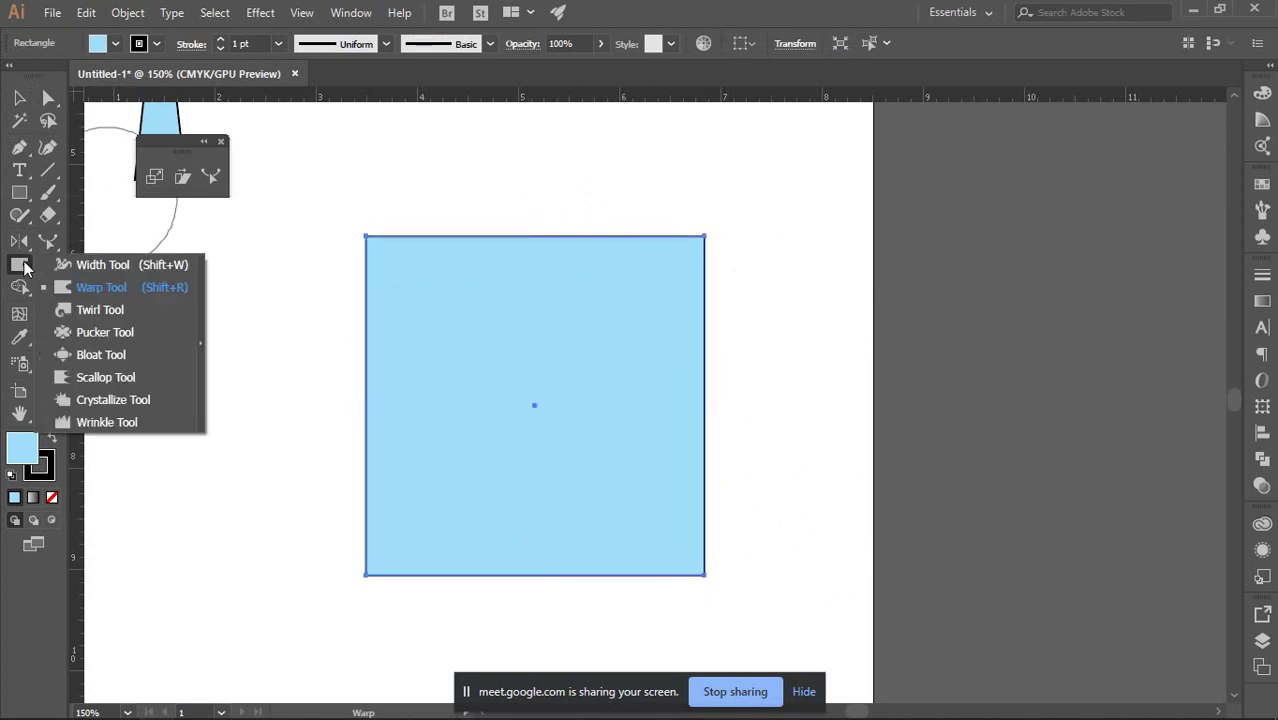
left_click(98, 310)
left_click_drag(368, 237, 368, 236)
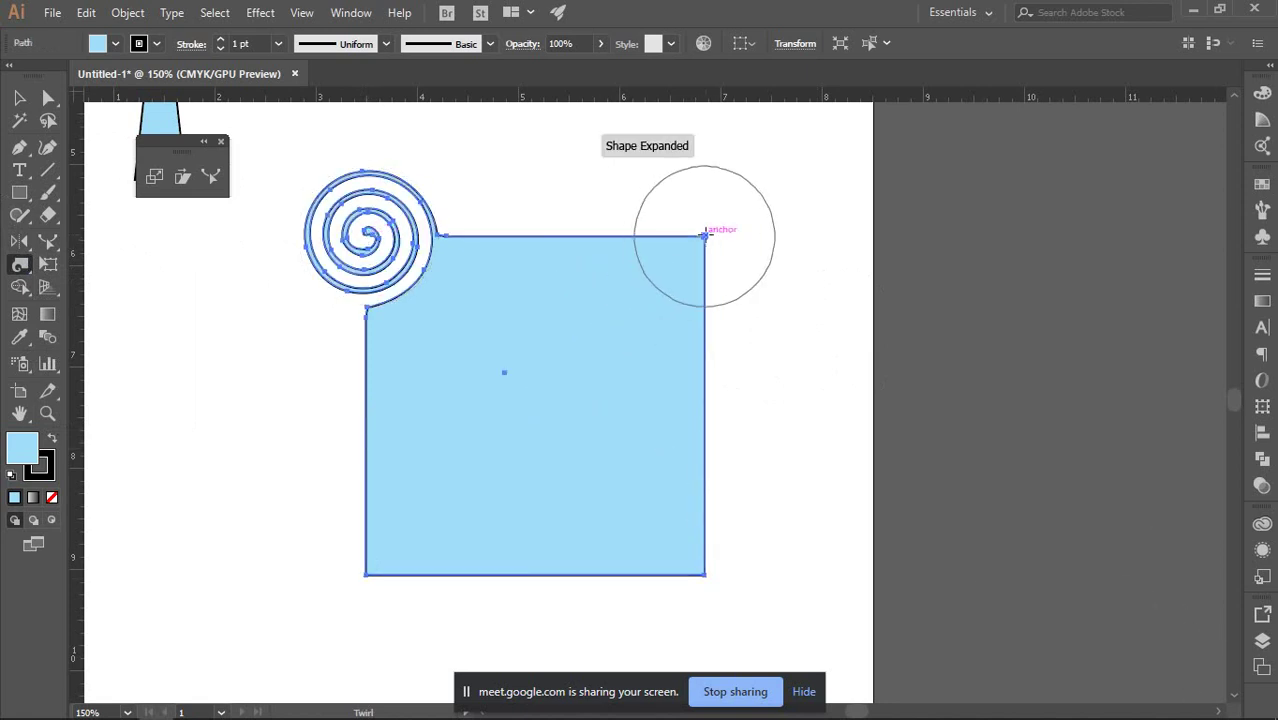
left_click_drag(705, 236, 681, 276)
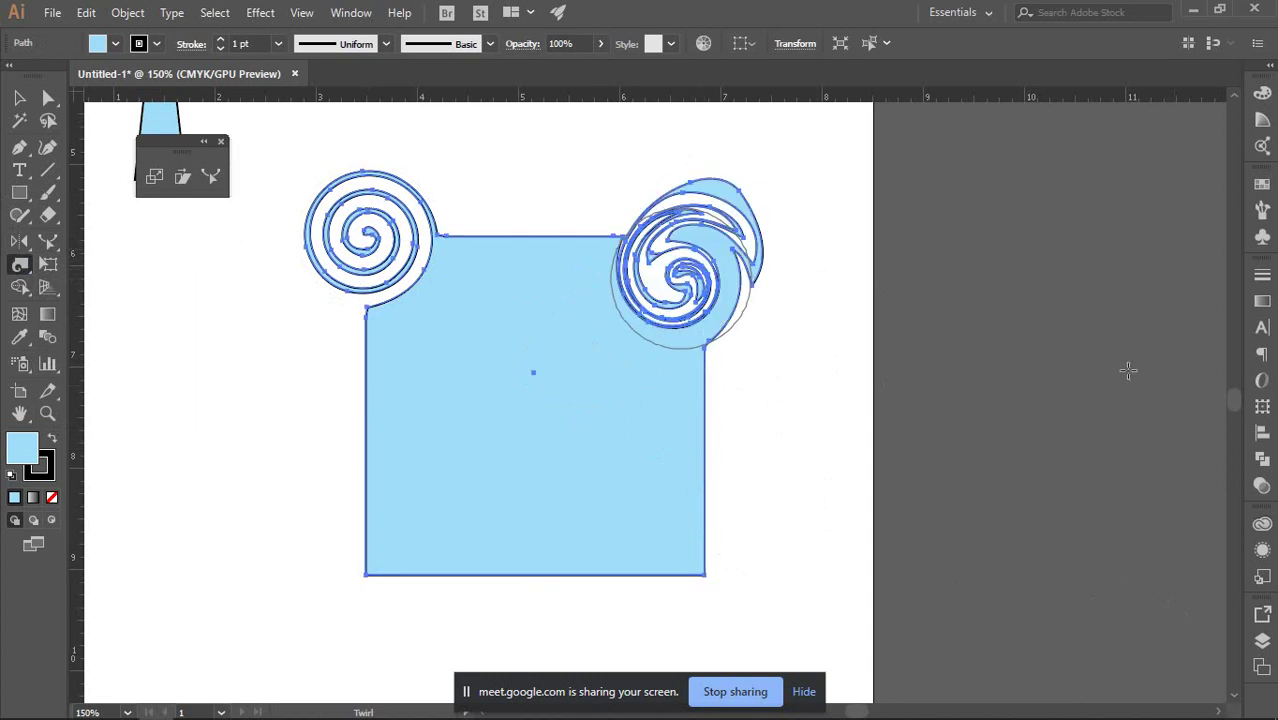
key("ctrl+z")
key("ctrl+z")
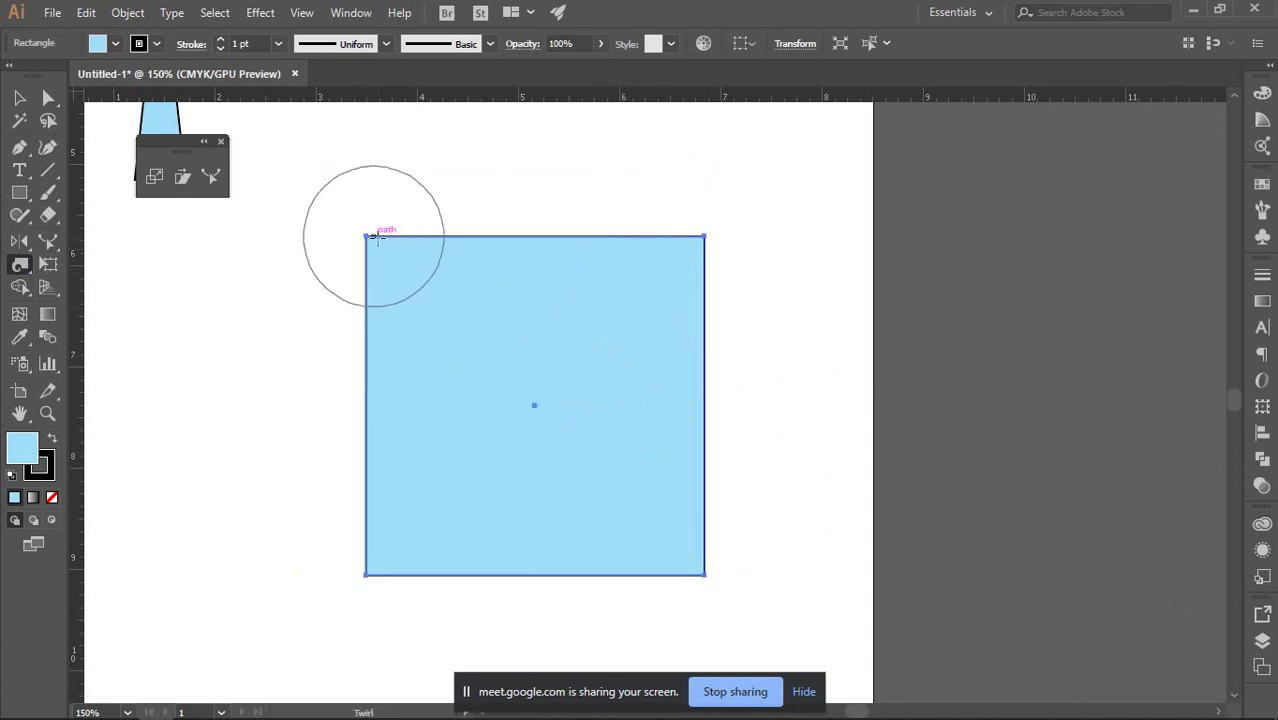
Try twirling the large square's upper-left corner along a path outward and down past its left edge, and undo the twirl.
mouse_move(365, 235)
left_mouse_down()
mouse_move(304, 306)
mouse_move(280, 352)
mouse_move(262, 440)
left_mouse_up()
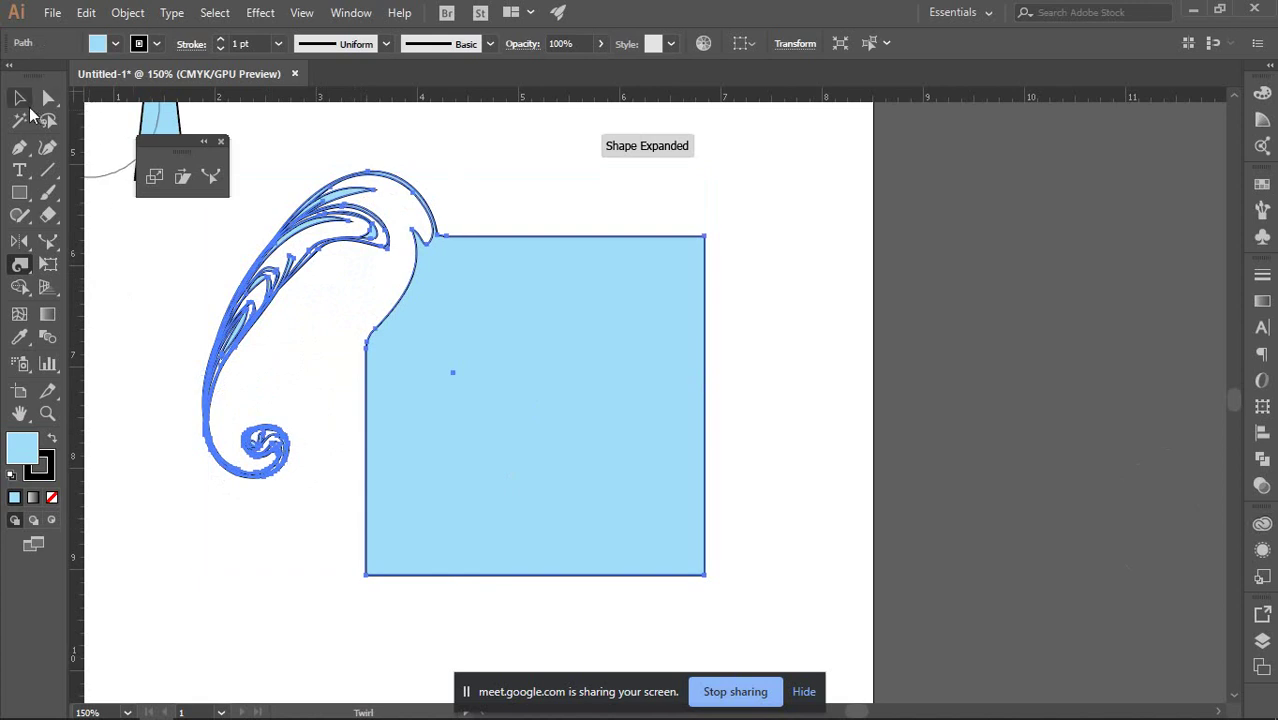
left_click(19, 98)
left_click(755, 343)
key("ctrl+z")
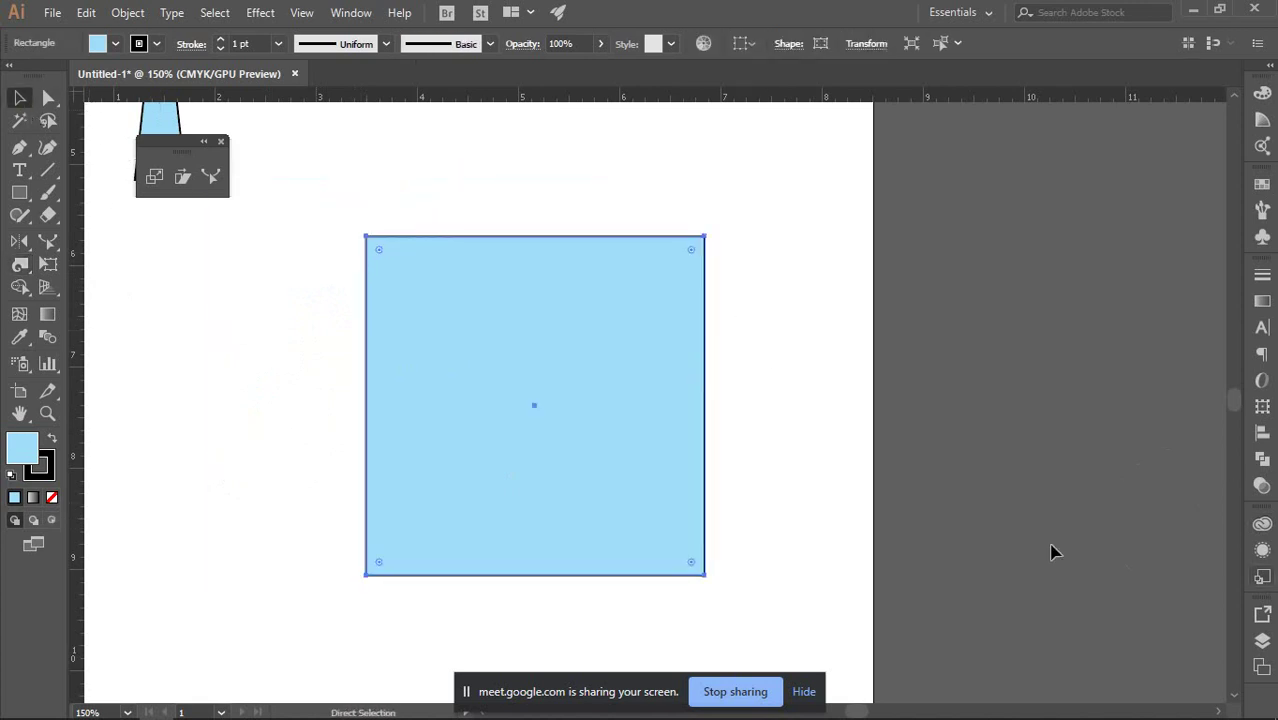
Undo an accidental resize of the square, try the Twirl tool from its upper-left corner inward, and undo that distortion.
left_click(19, 262)
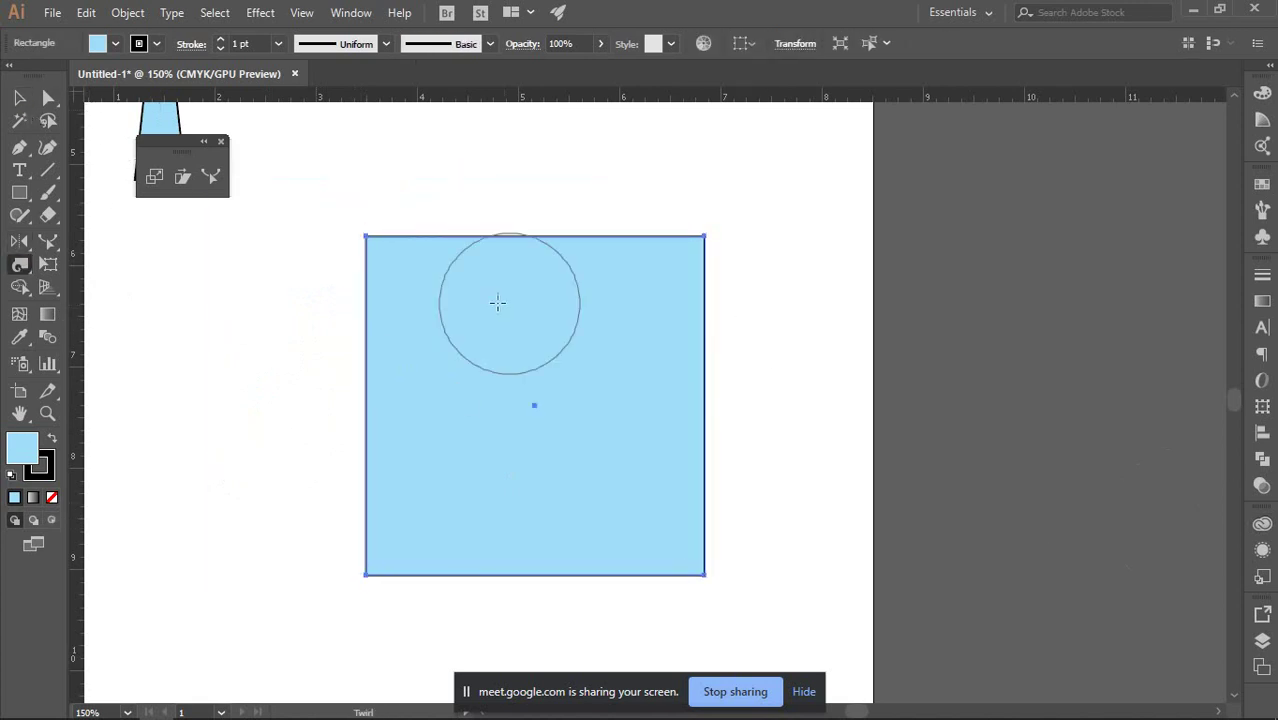
left_click_drag(705, 575, 531, 185)
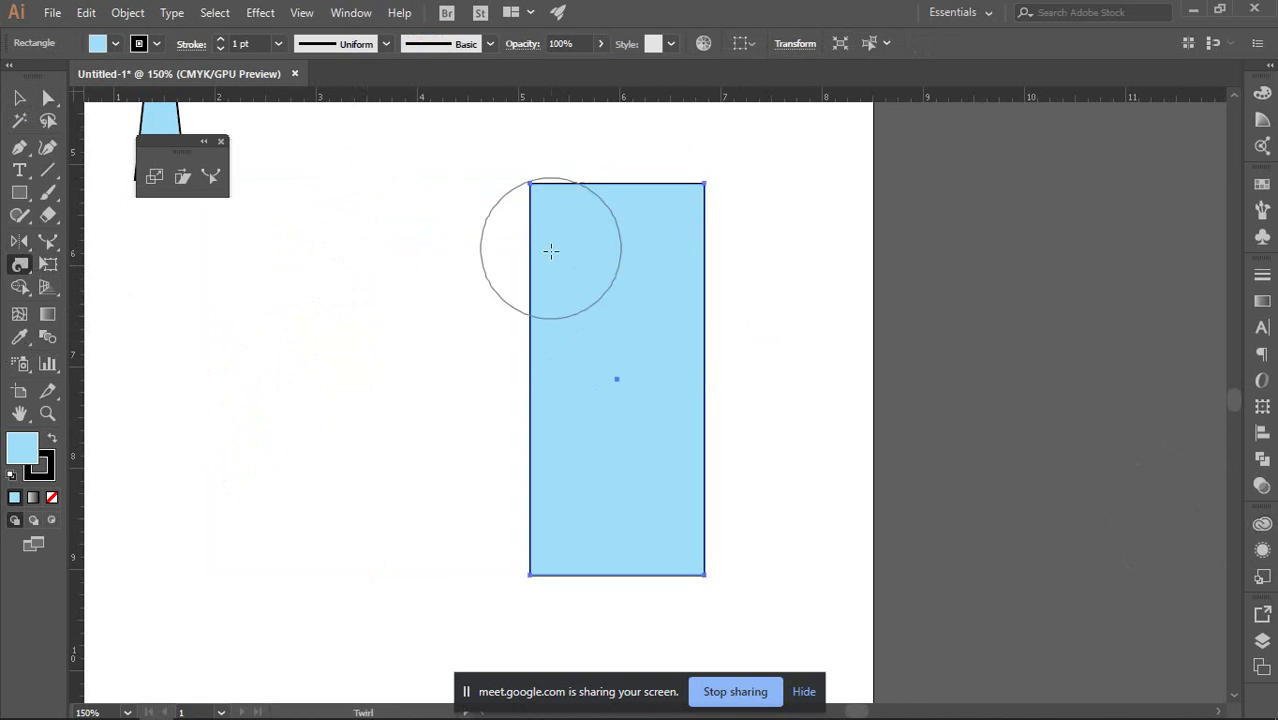
key("ctrl+z")
left_click_drag(366, 236, 431, 329)
key("ctrl+z")
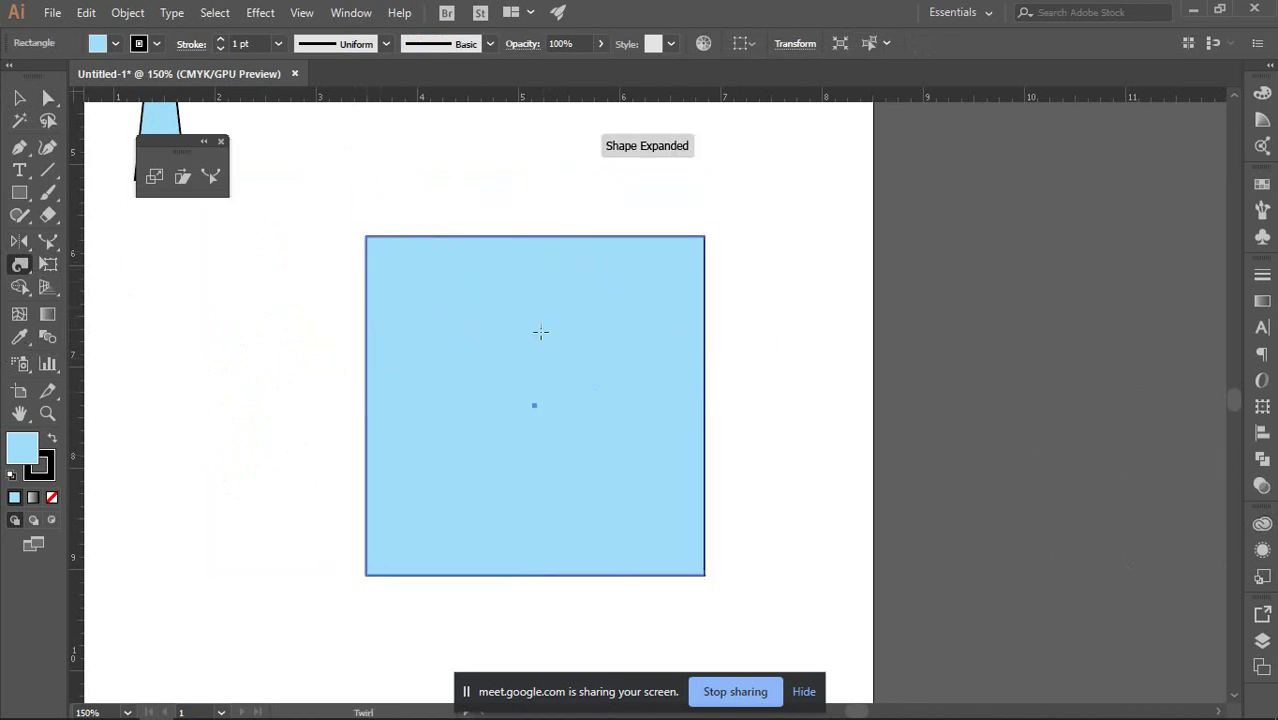
Try twirling the large square's upper-left corner in place three times with the Twirl tool, undoing each twirl.
left_click_drag(366, 236, 366, 236)
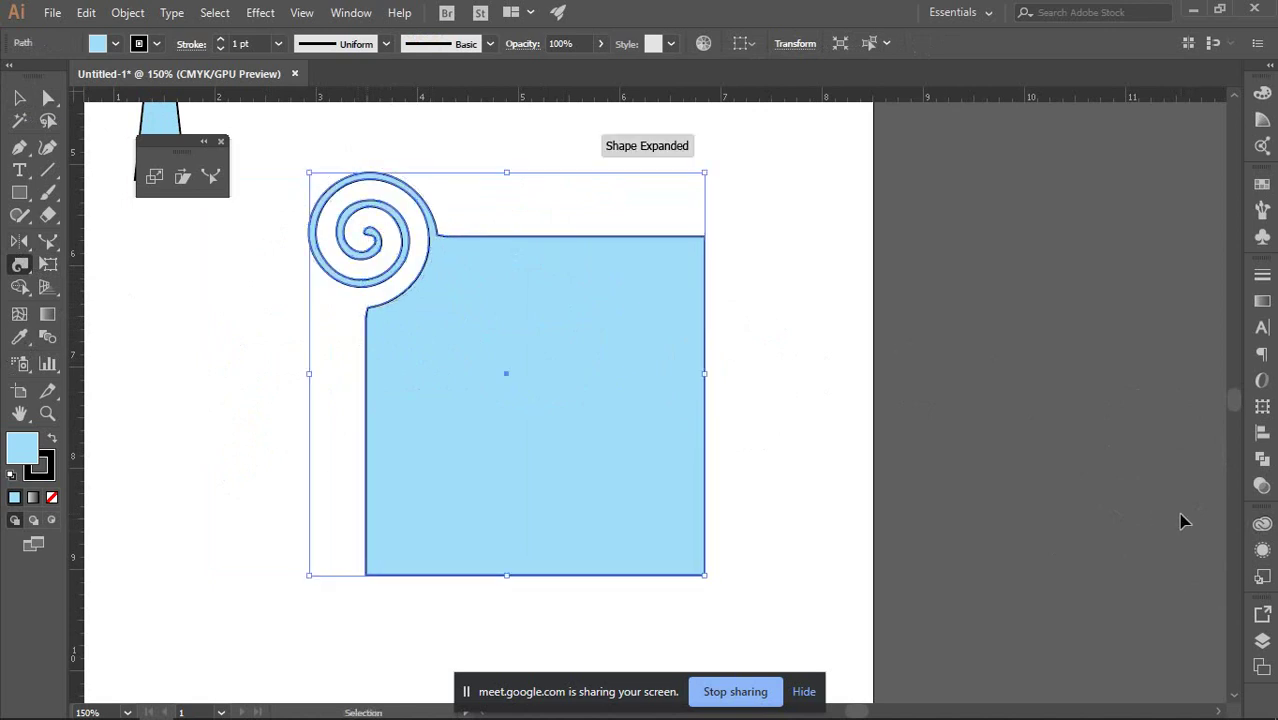
key("ctrl+z")
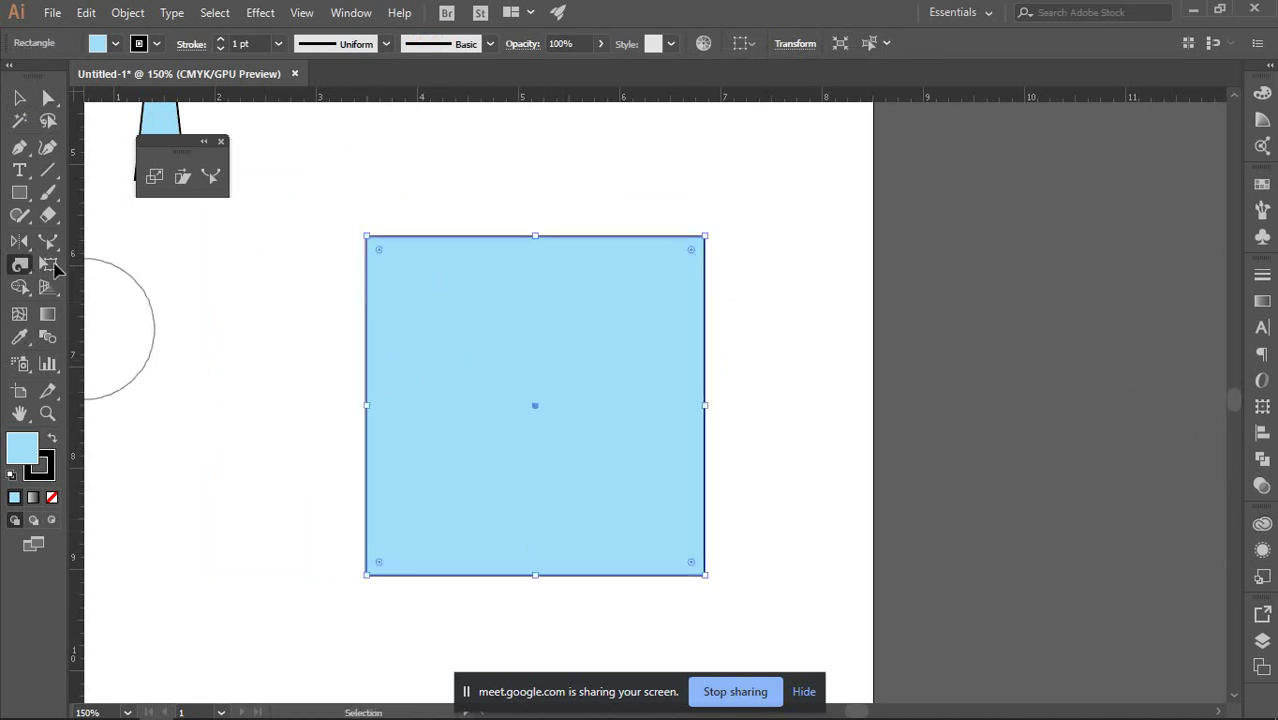
left_click(29, 264)
left_click_drag(366, 238, 366, 238)
key("ctrl+z")
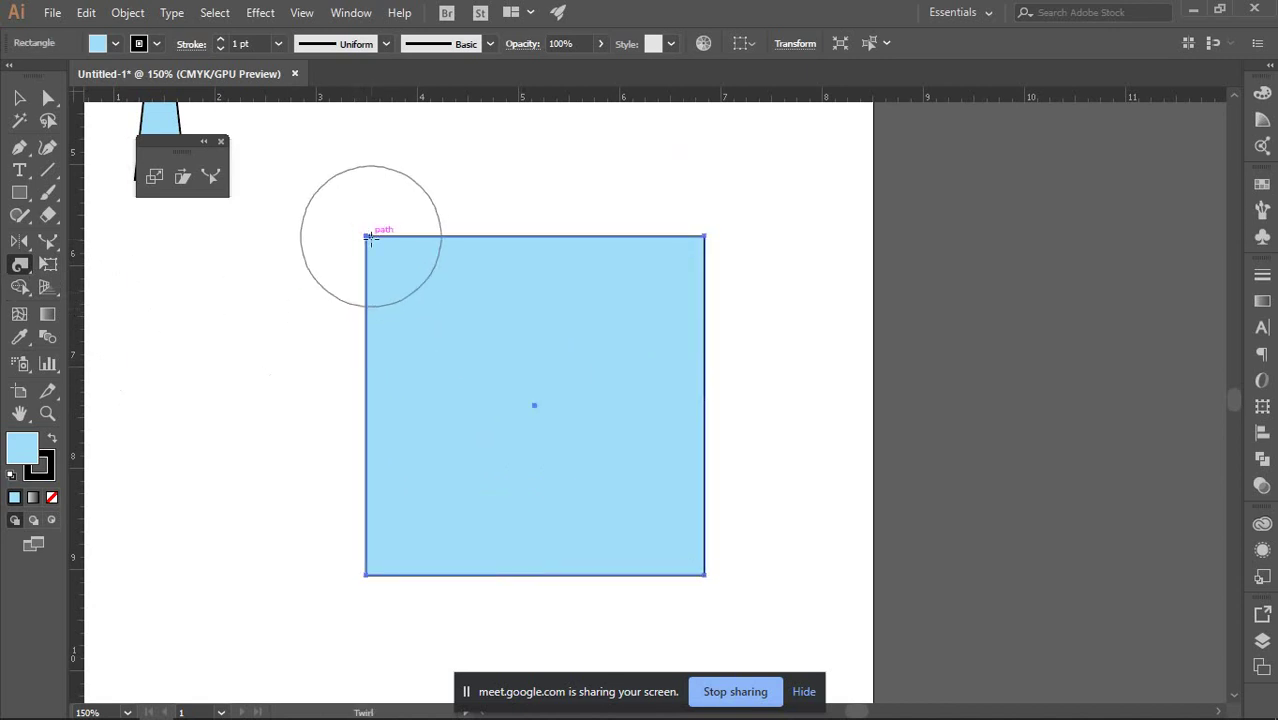
left_click_drag(367, 237, 368, 236)
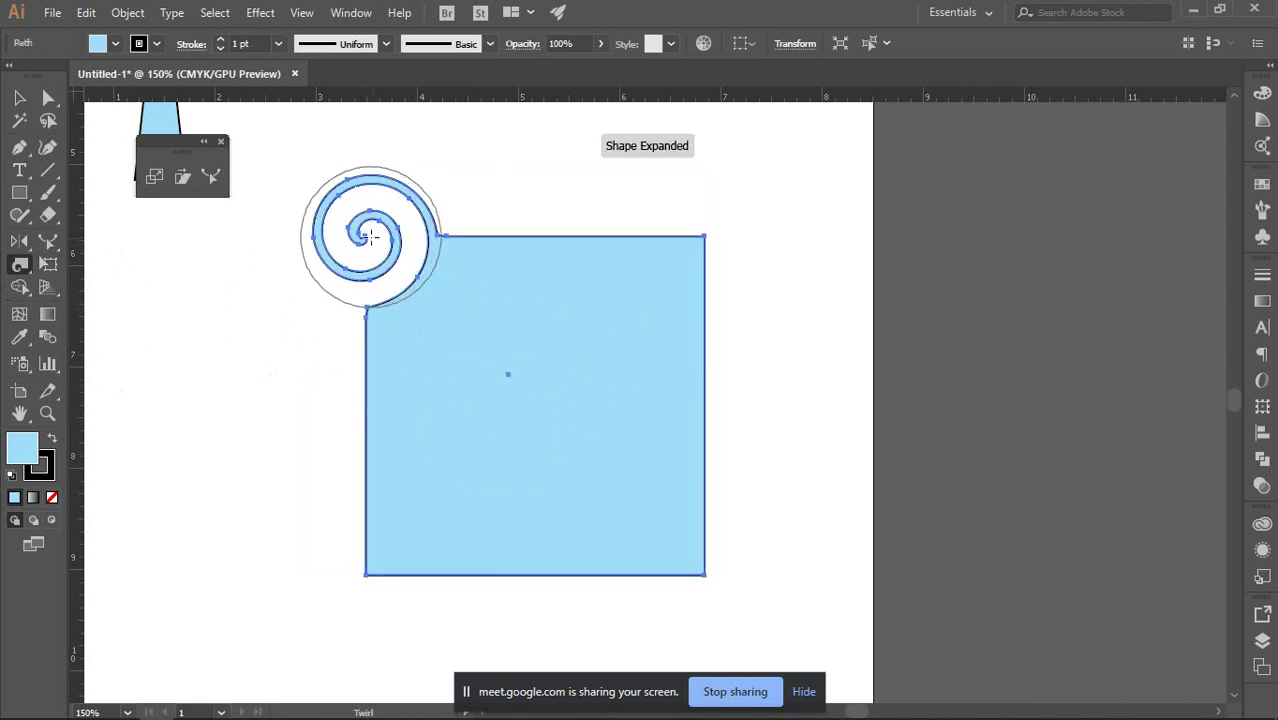
key("ctrl+z")
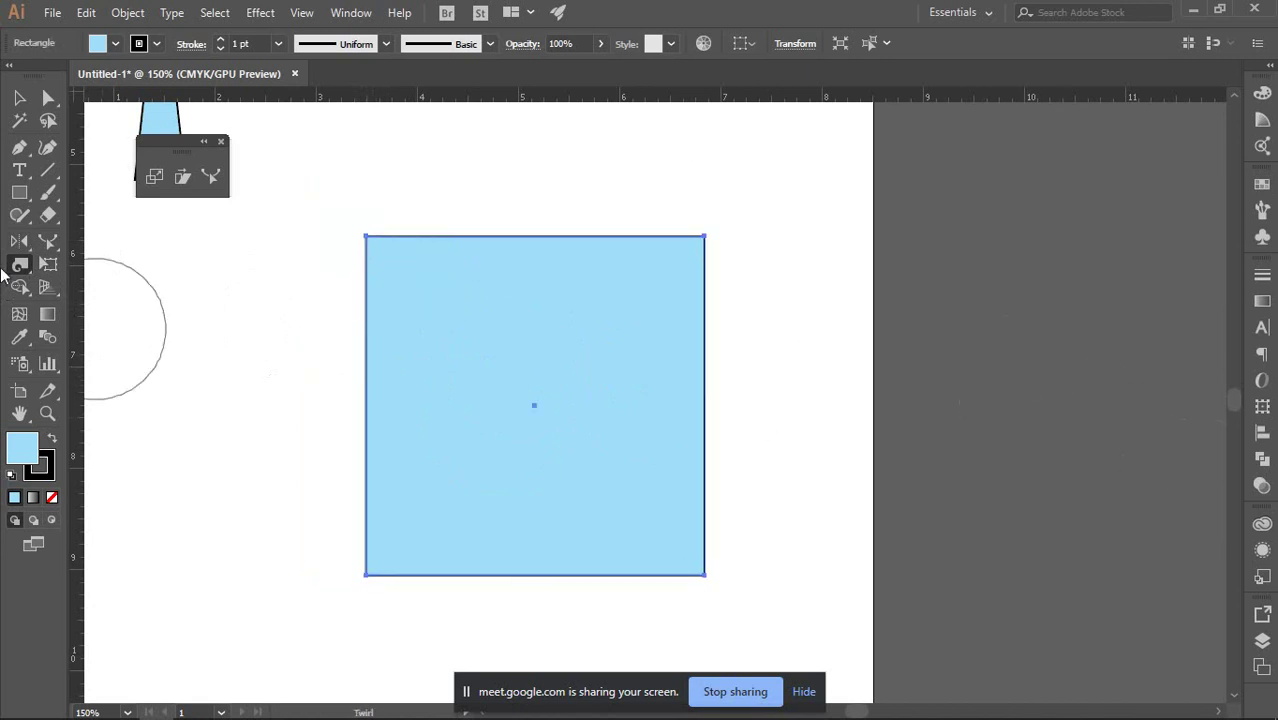
Switch to the Pucker tool, try puckering the square's upper-left corner inward, and undo it.
left_click(14, 266)
left_click(77, 339)
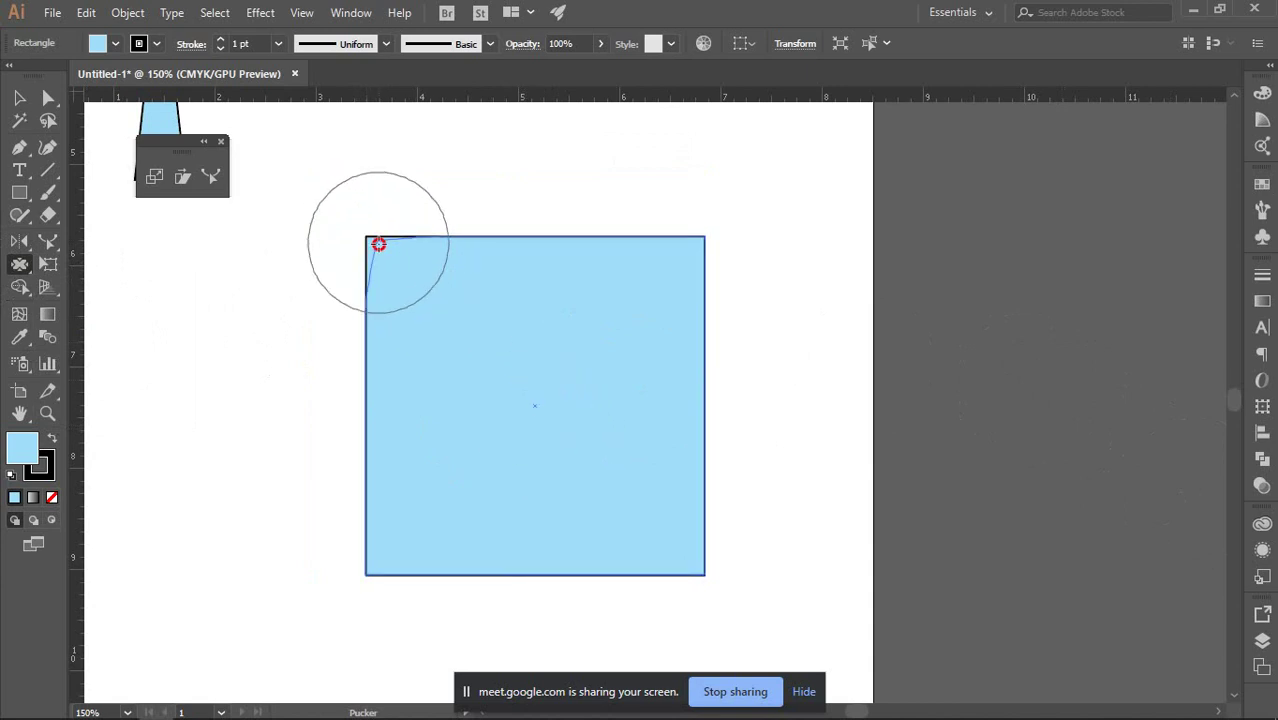
left_click_drag(379, 242, 412, 282)
key("ctrl+z")
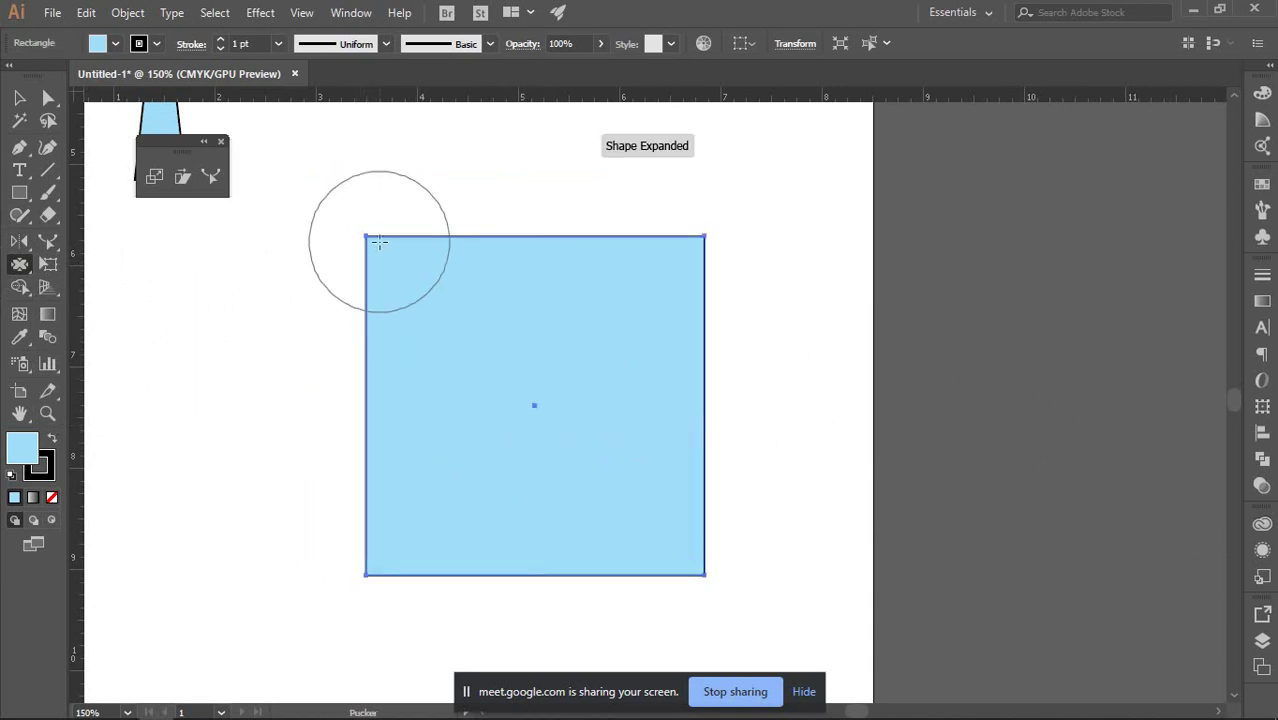
Try puckering all four corners of the large square, pulling the left ones outward and the right ones inward, and undo everything.
left_click_drag(366, 230, 410, 196)
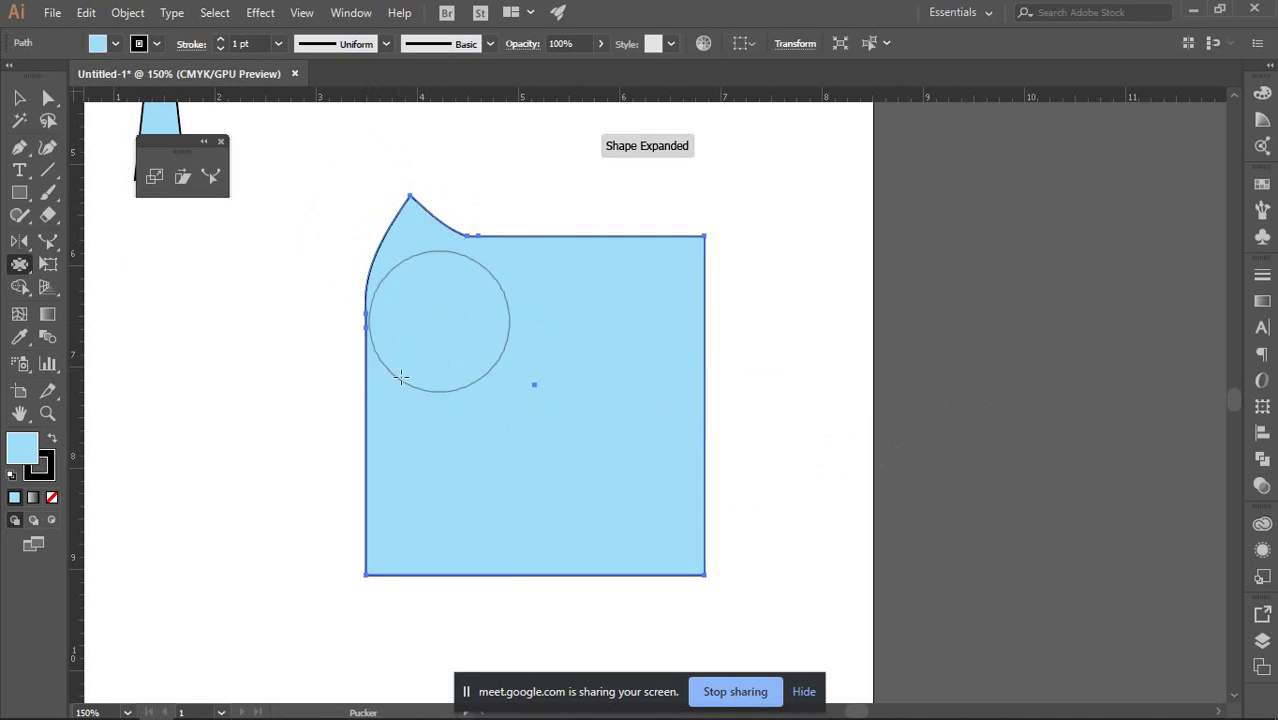
left_click_drag(366, 577, 314, 525)
left_click_drag(706, 575, 656, 536)
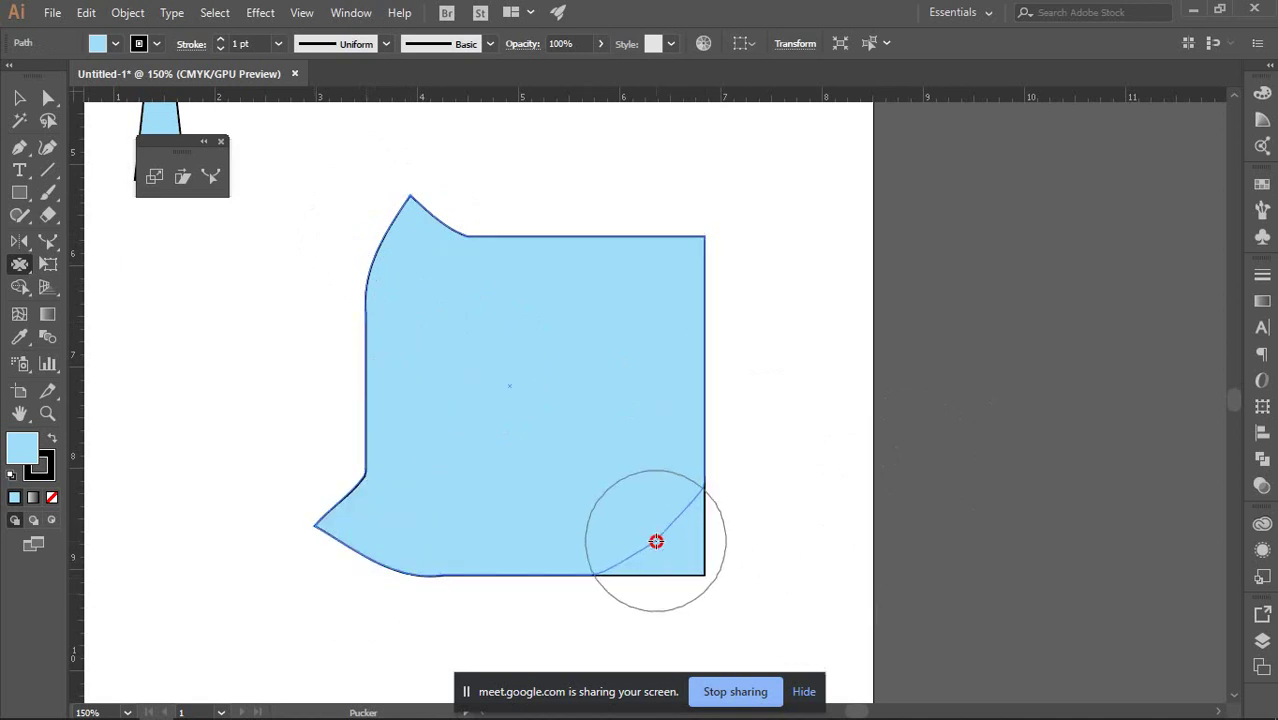
left_click_drag(705, 235, 630, 302)
key("ctrl")
key("ctrl+z")
key("ctrl+z")
key("ctrl+z")
key("ctrl+z")
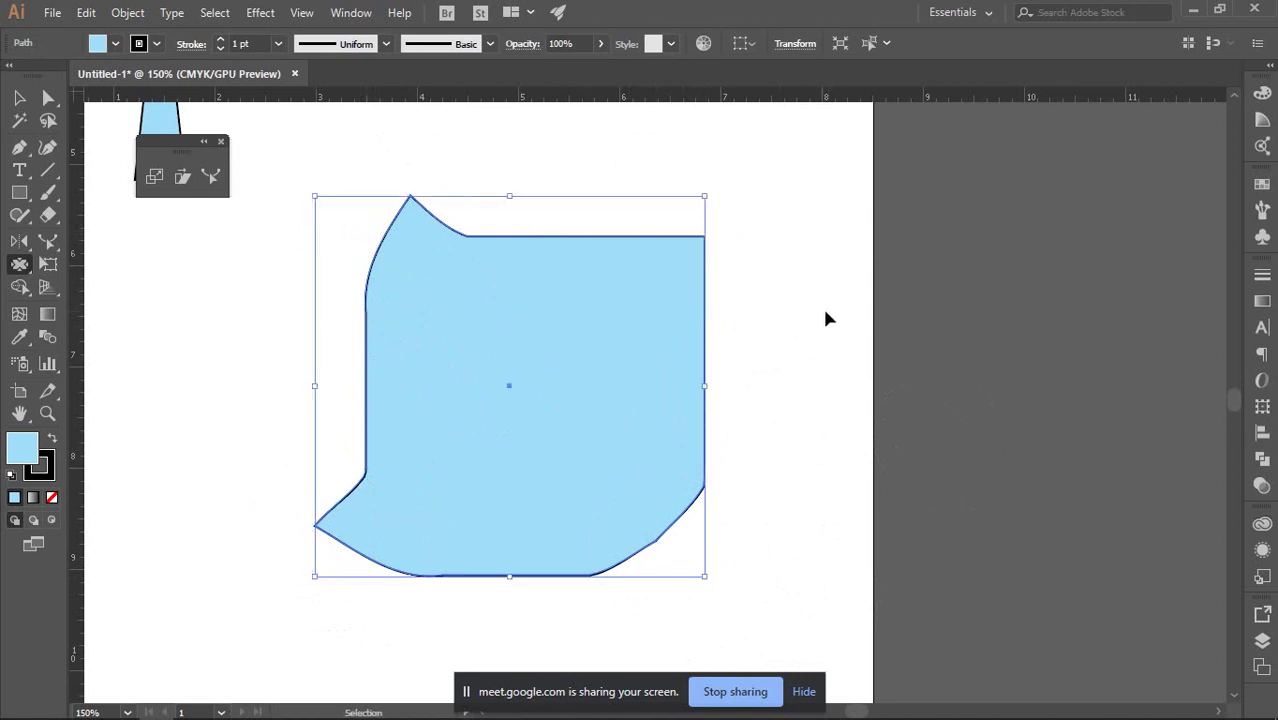
key("ctrl")
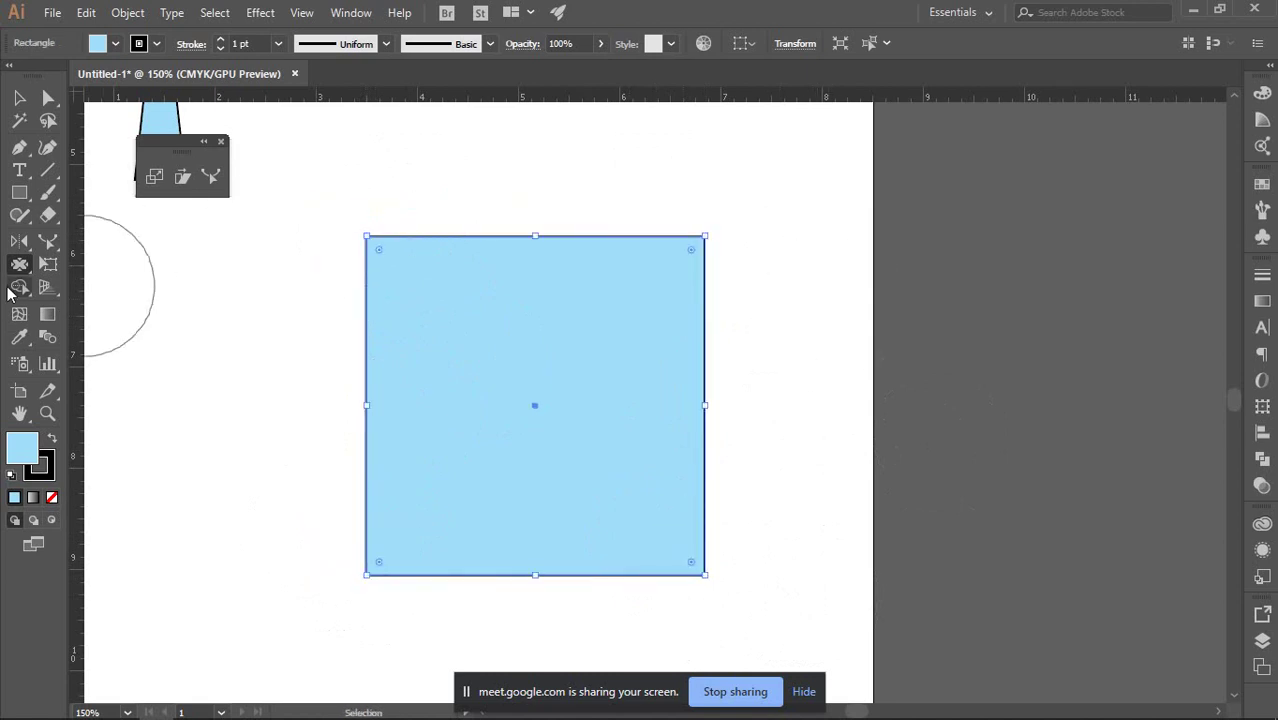
Switch to the Bloat tool, try bloating the square's upper-left and upper-right corners, and undo each distortion.
left_click(23, 266)
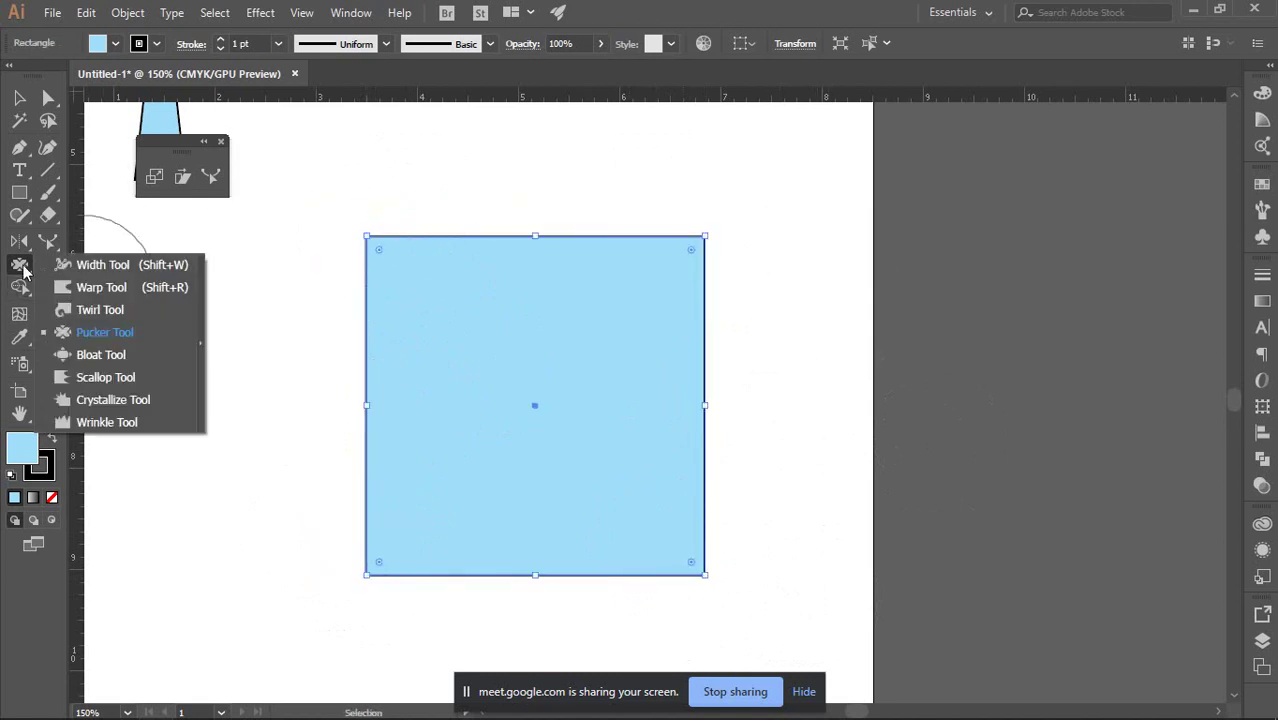
left_click(140, 355)
left_click_drag(365, 236, 365, 242)
key("ctrl+z")
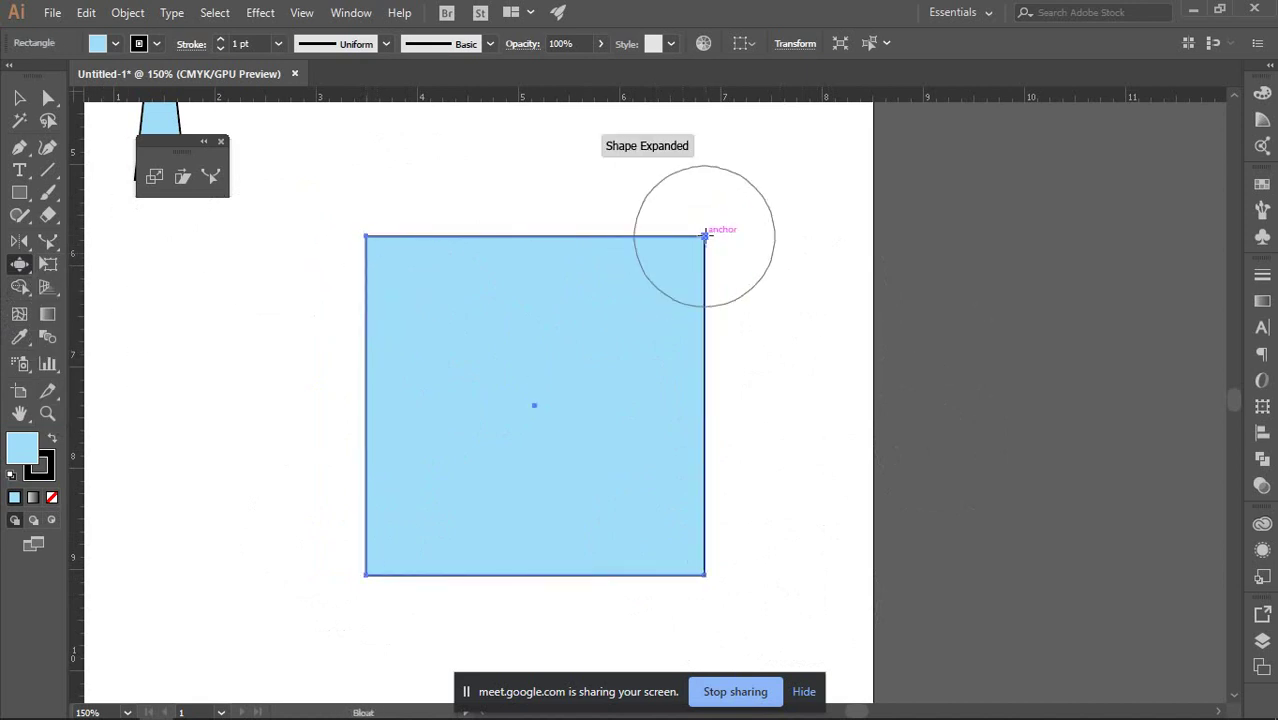
left_click_drag(700, 247, 736, 221)
key("ctrl+z")
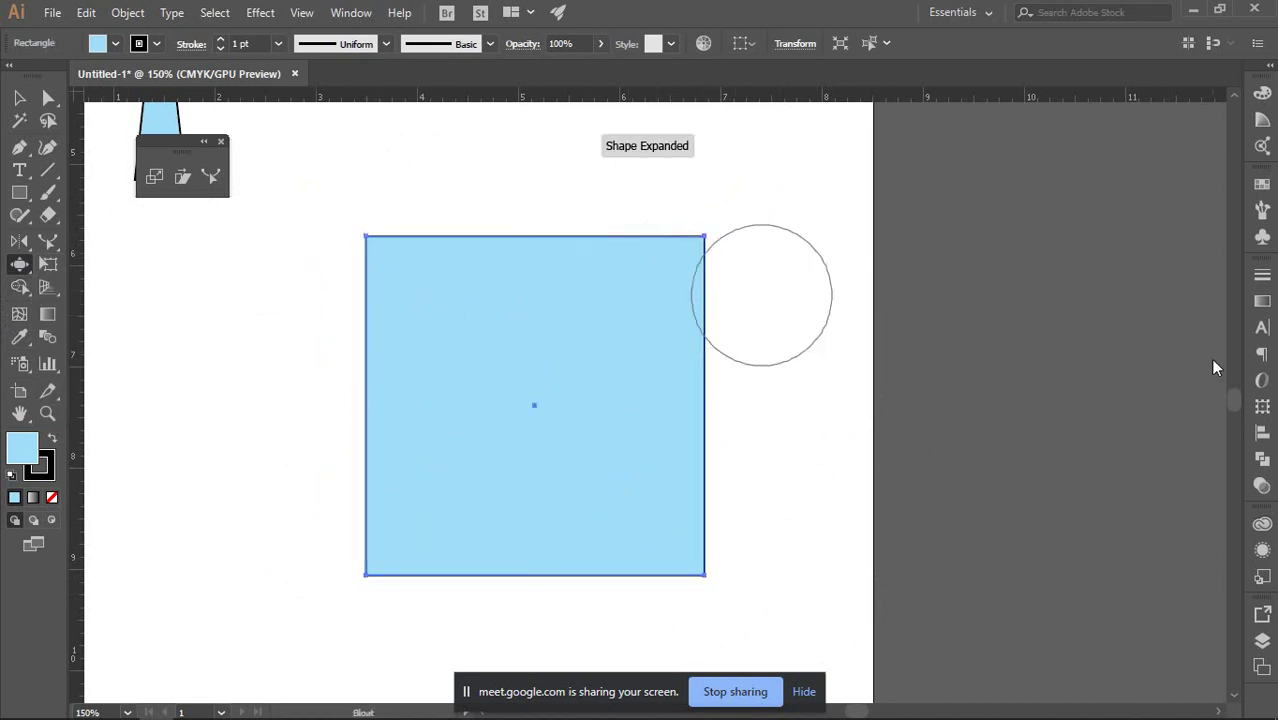
key("ctrl")
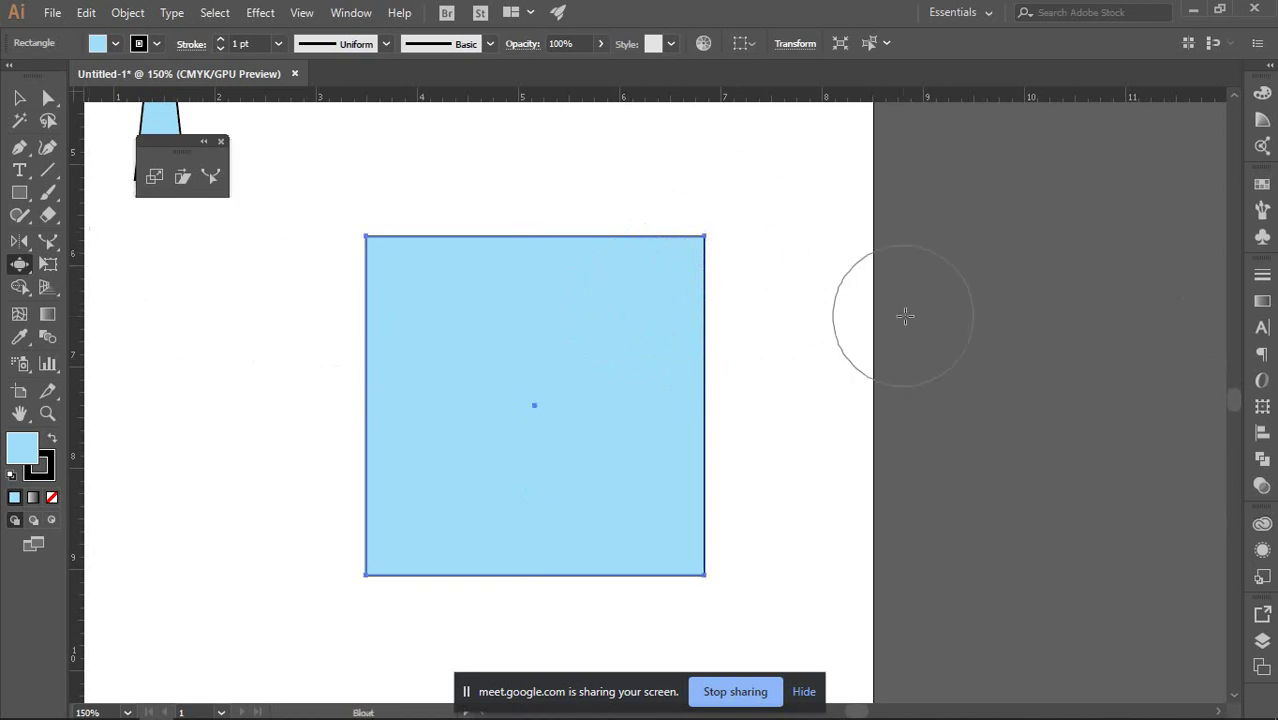
Try a Detail of 6 in the Bloat tool options and cancel the change.
left_click(20, 264)
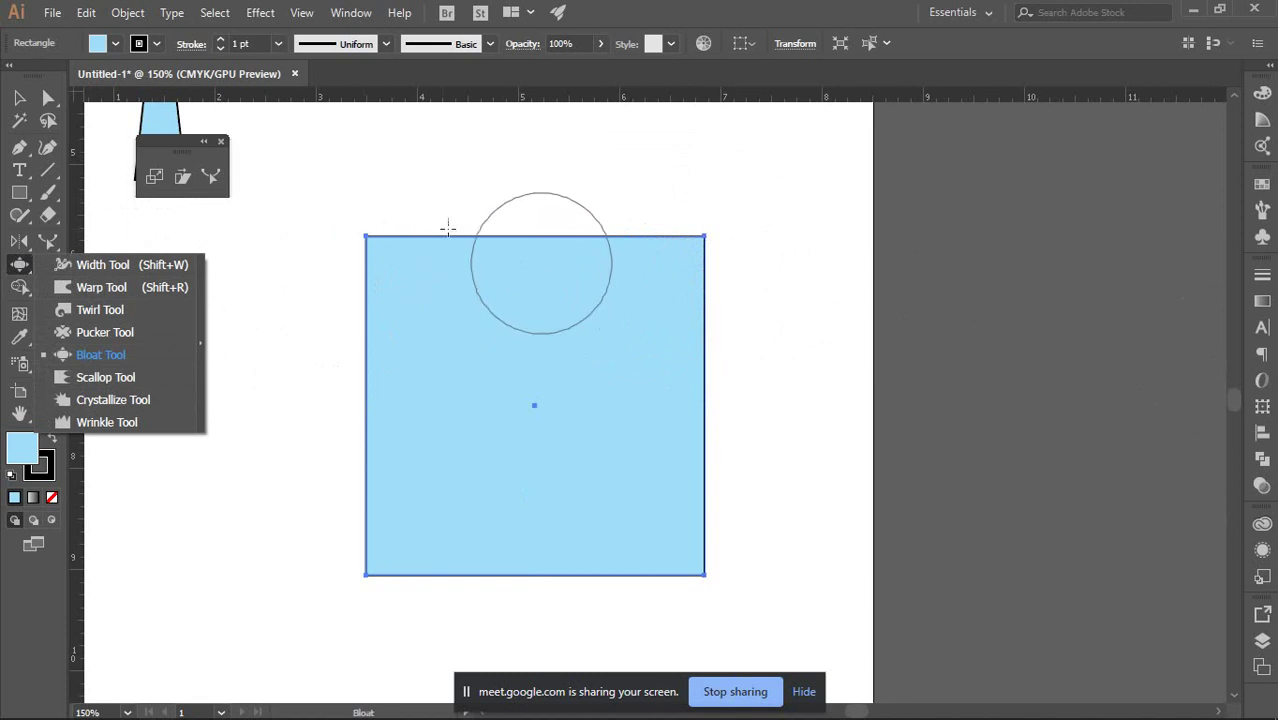
double_click(19, 265)
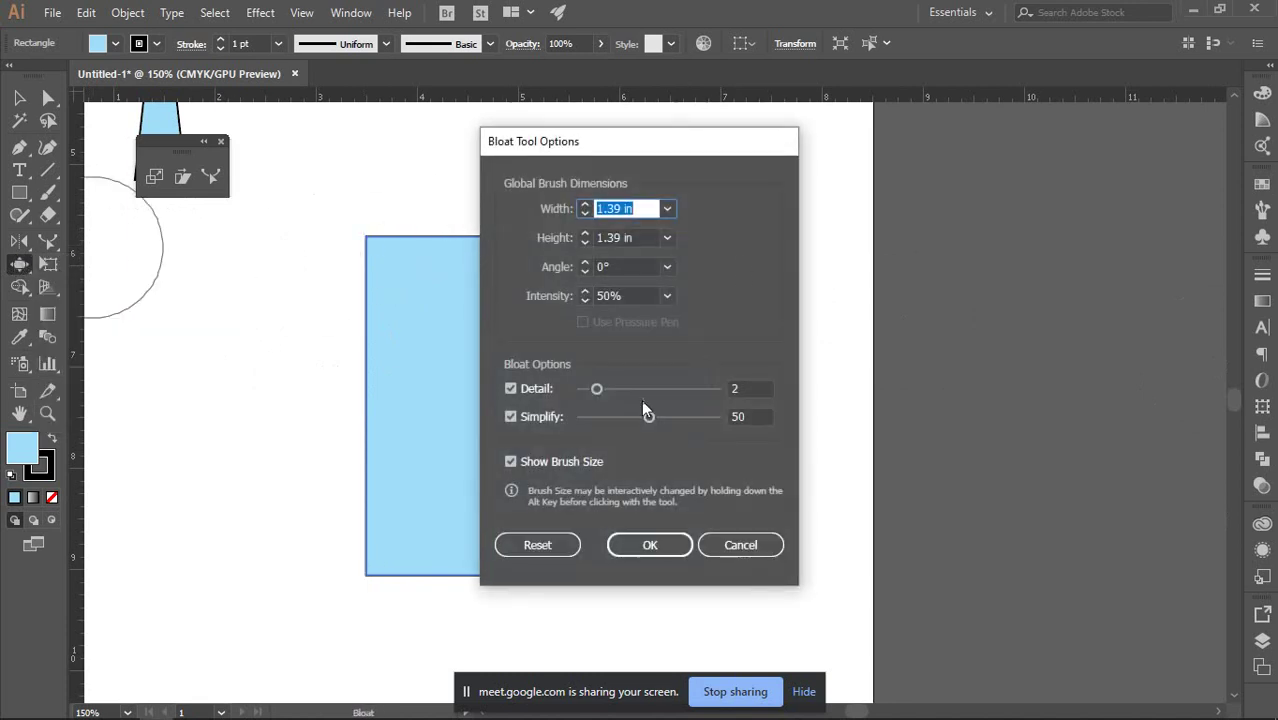
left_click_drag(597, 389, 656, 389)
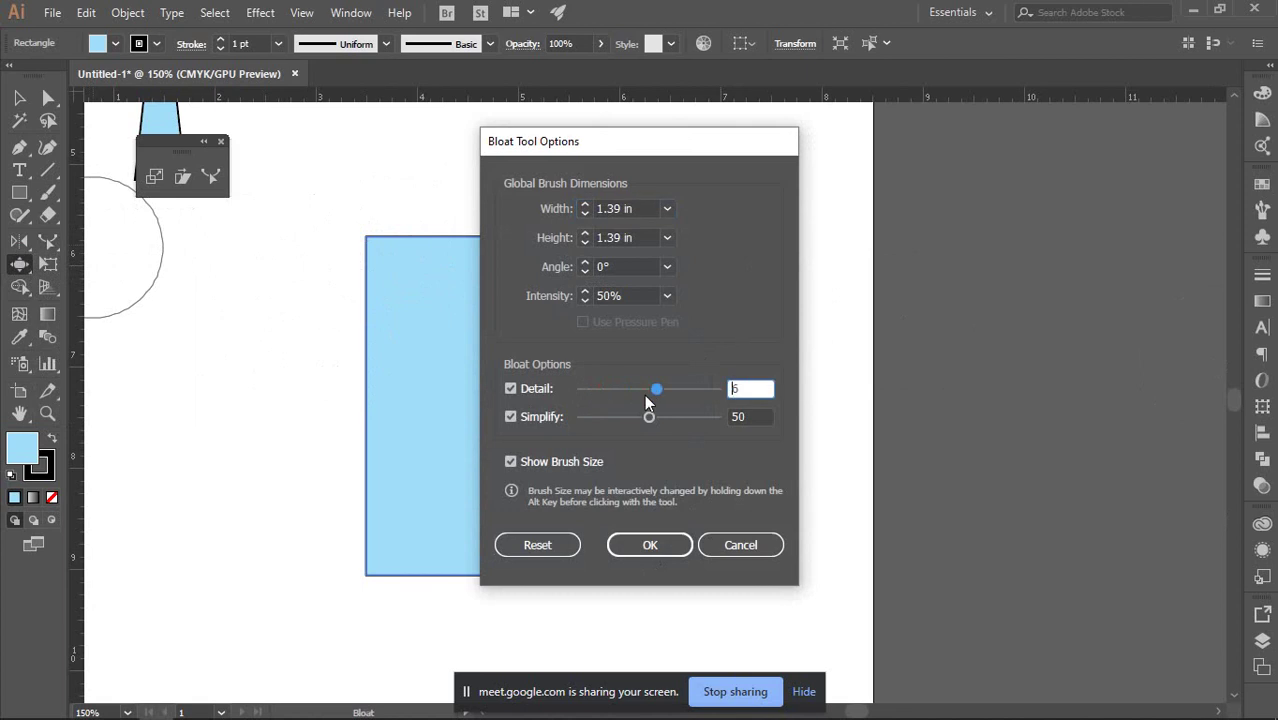
left_click(770, 546)
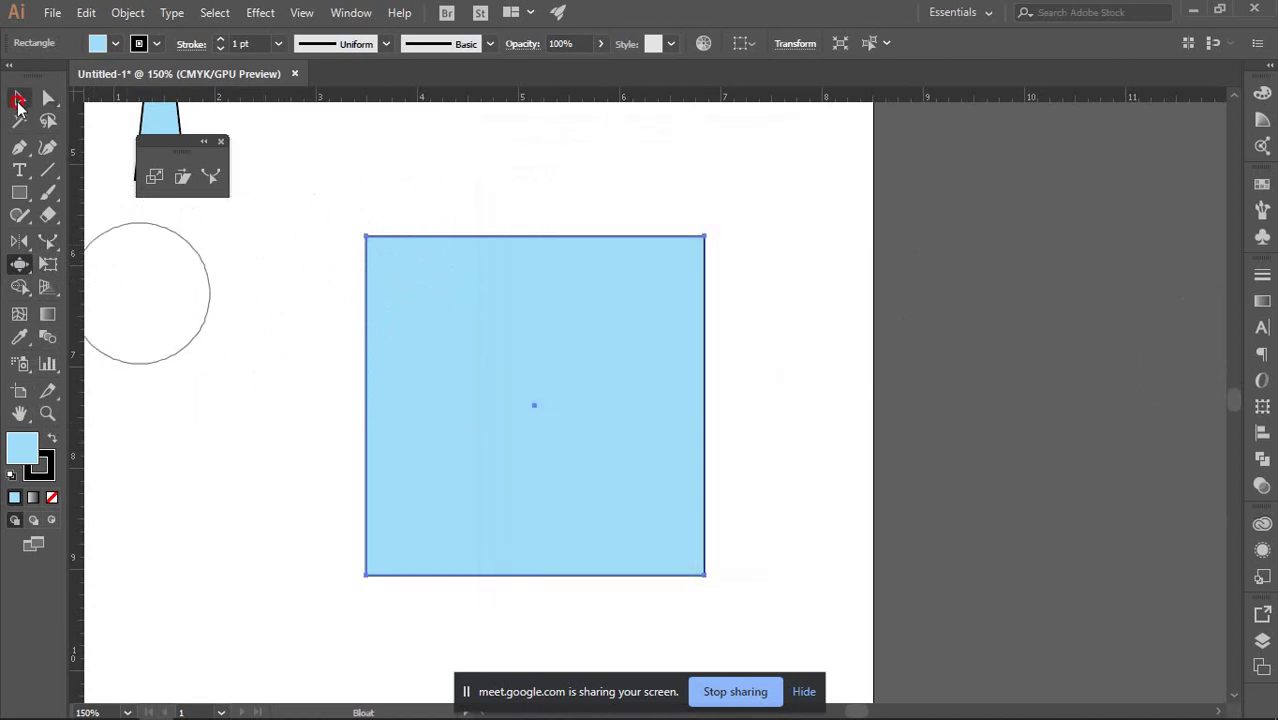
Reselect the large square, then raise Detail and set Simplify to 19 in the Pucker tool options.
left_click(18, 98)
left_click(230, 339)
left_click(417, 332)
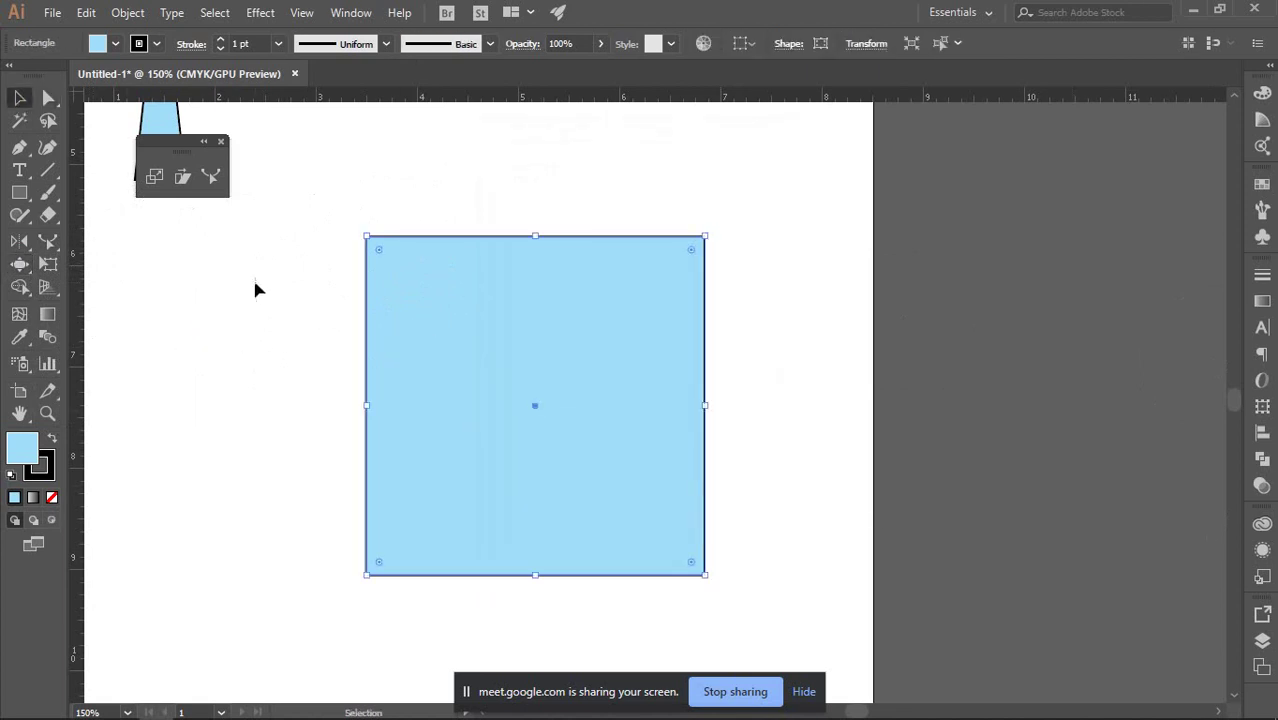
left_click(20, 264)
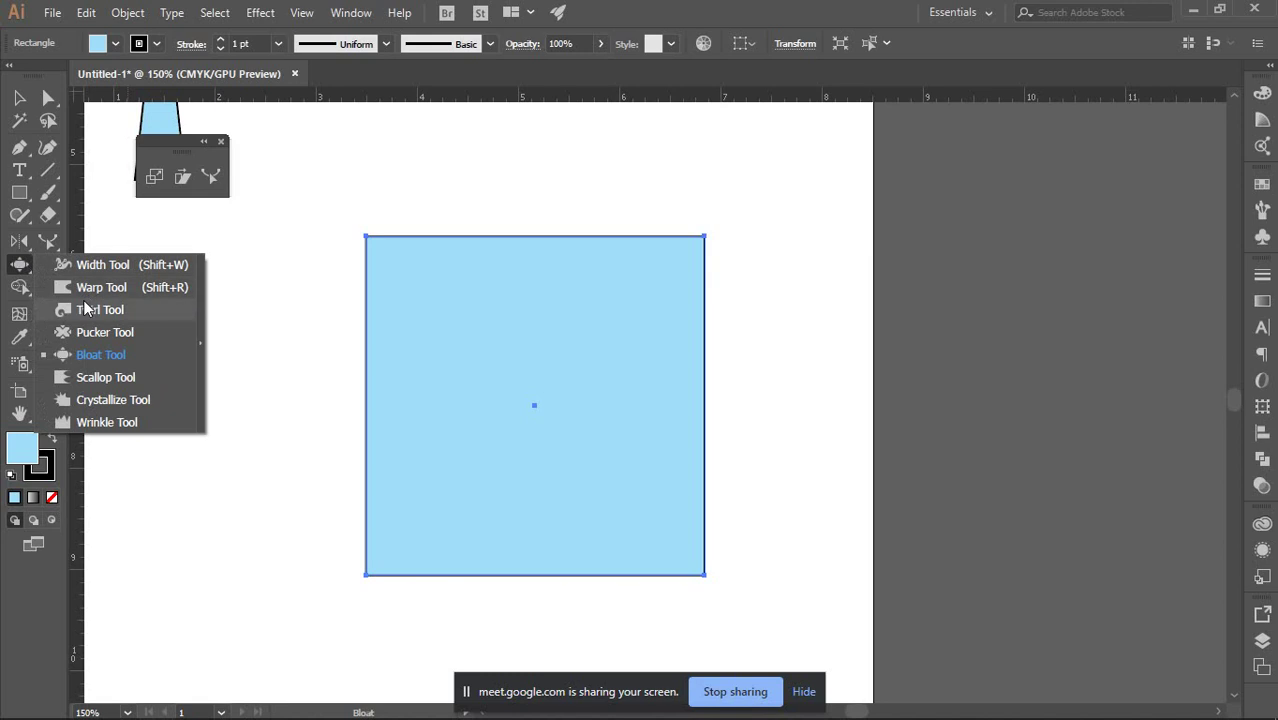
left_click(75, 331)
double_click(20, 266)
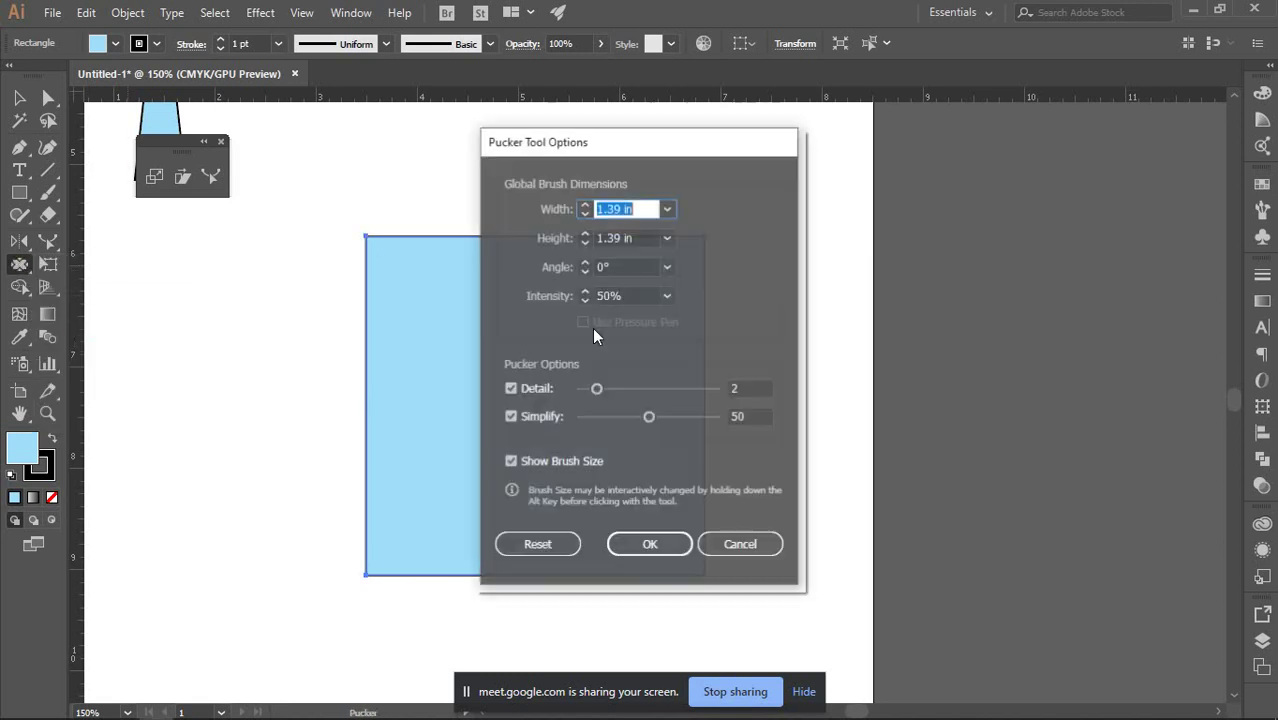
mouse_move(603, 150)
left_mouse_down()
mouse_move(866, 203)
mouse_move(874, 141)
left_mouse_up()
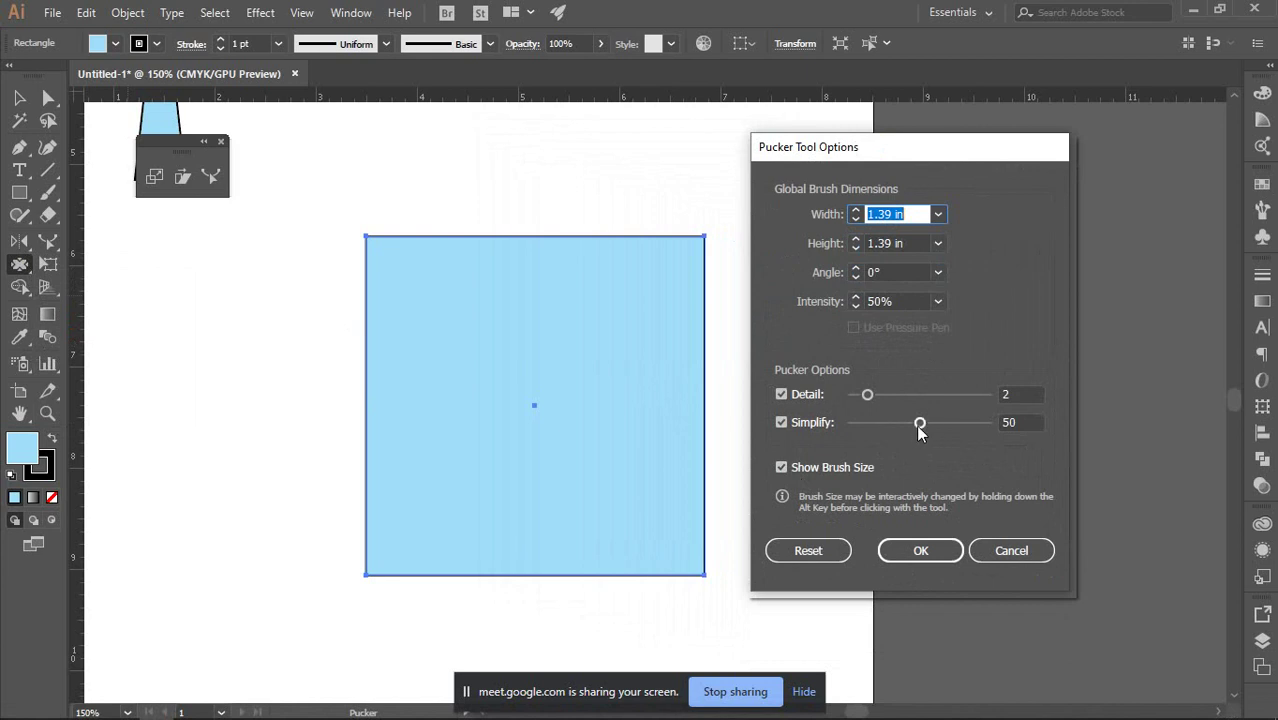
mouse_move(919, 422)
left_mouse_down()
mouse_move(905, 423)
mouse_move(917, 397)
left_mouse_up()
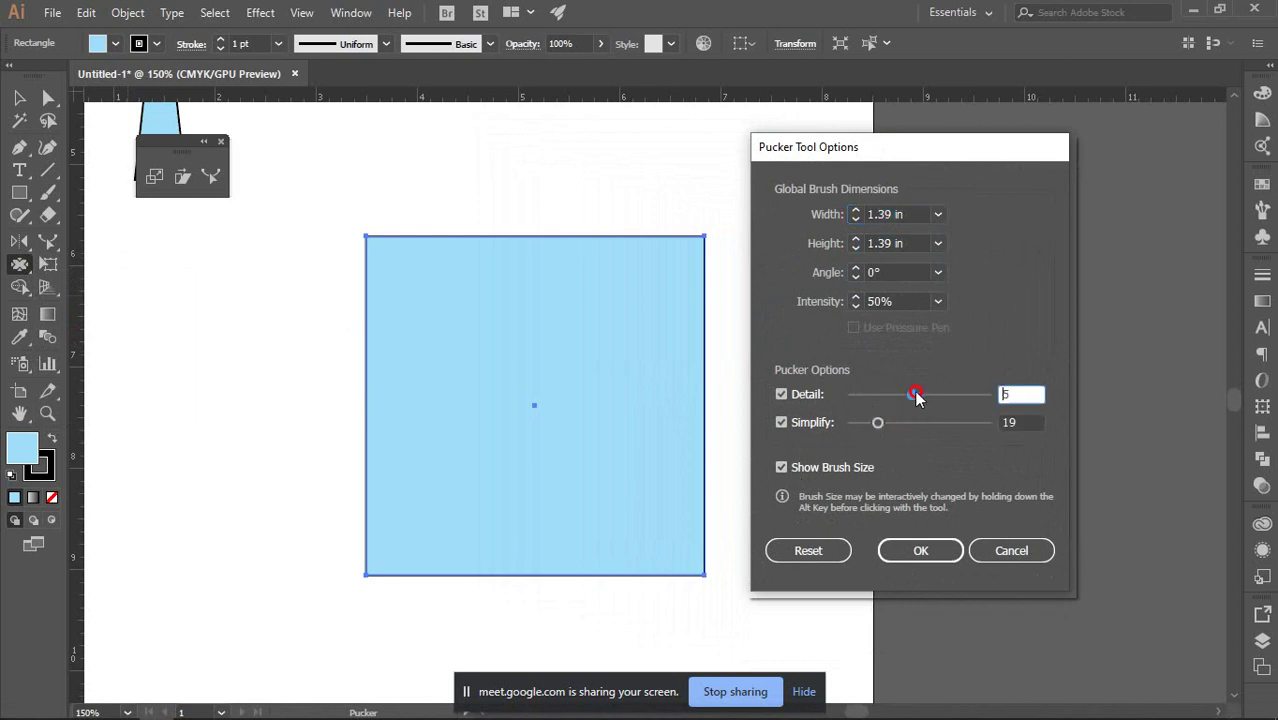
left_click(893, 551)
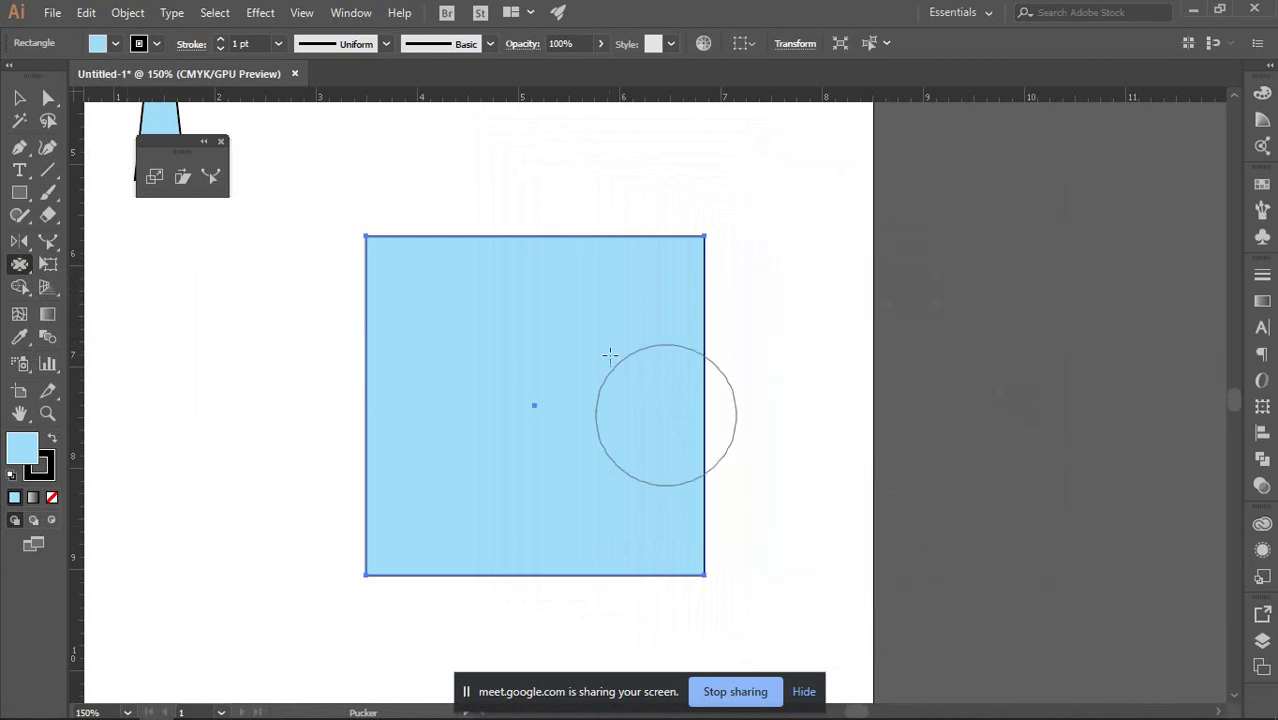
Reselect the large square and try scalloping its four corners inward with the Scallop tool.
left_click(20, 98)
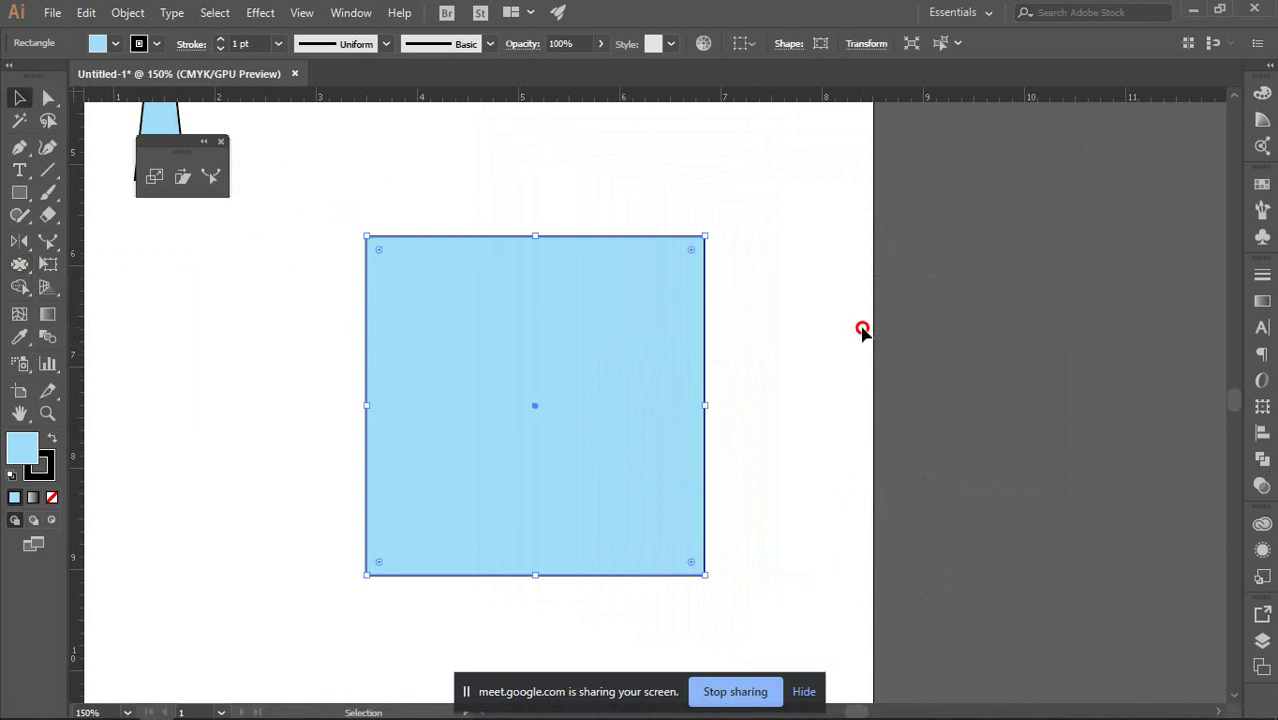
left_click(862, 330)
left_click(587, 326)
left_click(21, 267)
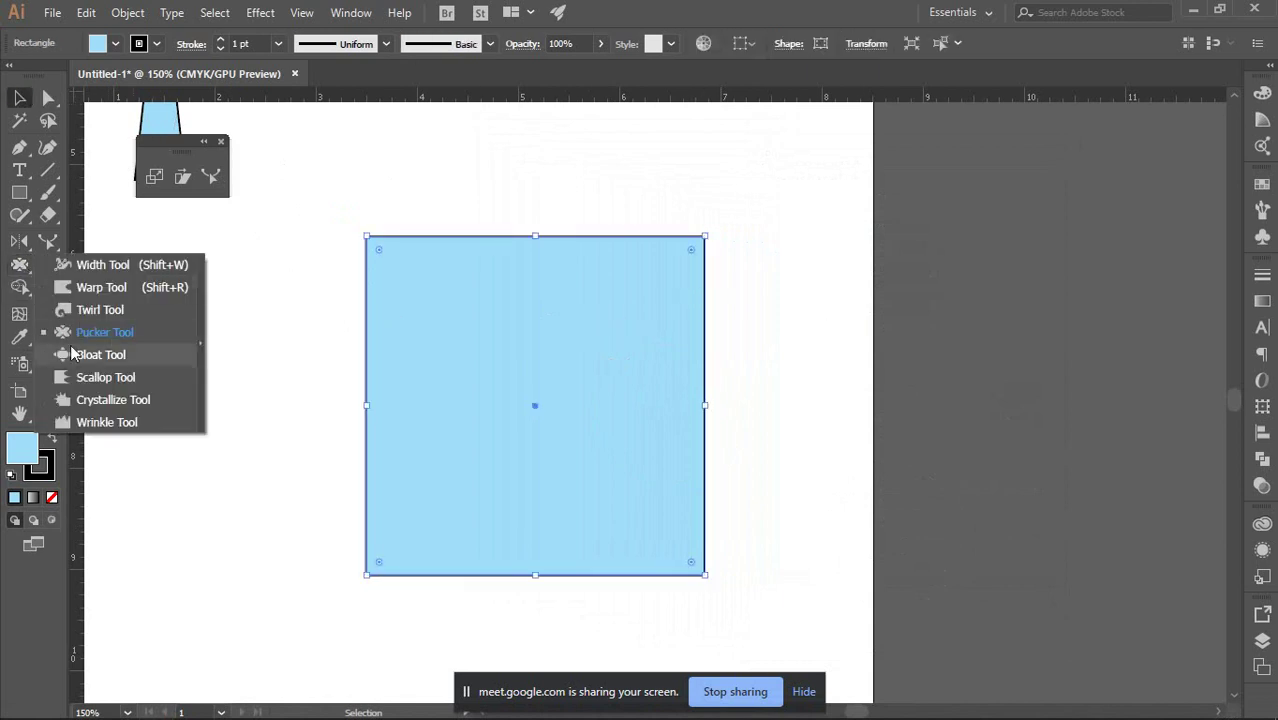
left_click(119, 383)
left_click_drag(374, 234, 406, 287)
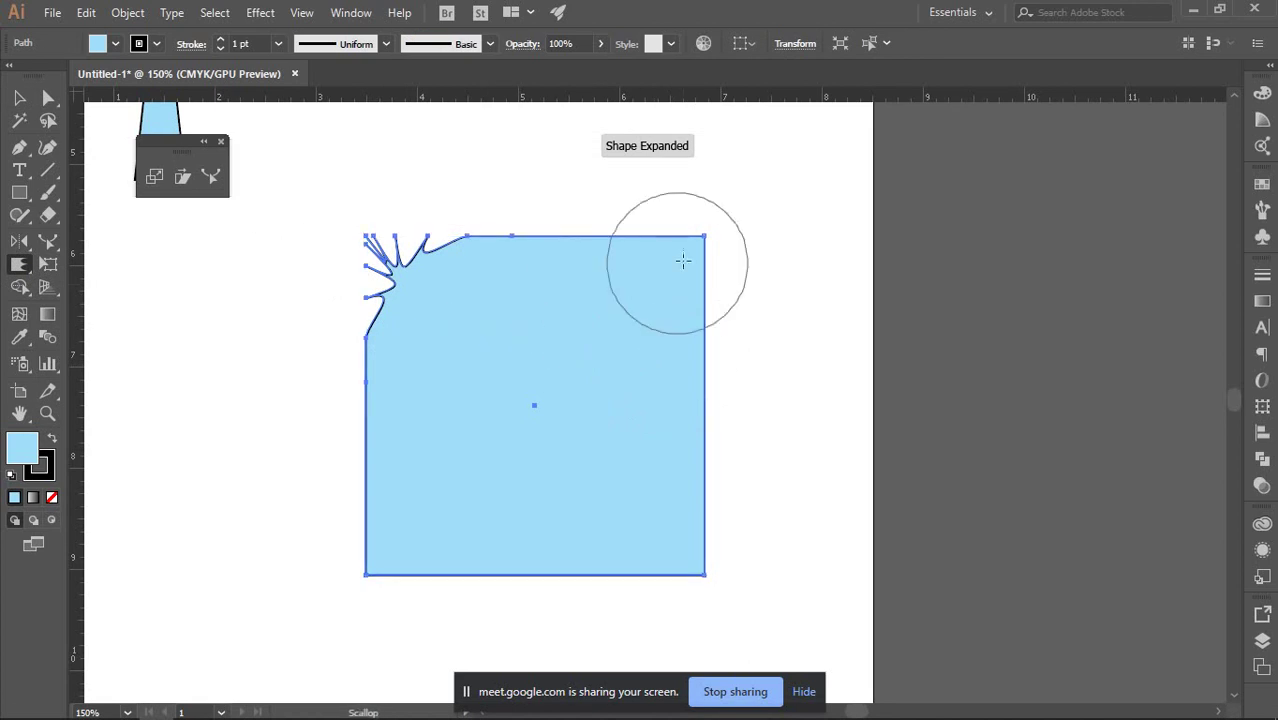
left_click_drag(705, 237, 625, 329)
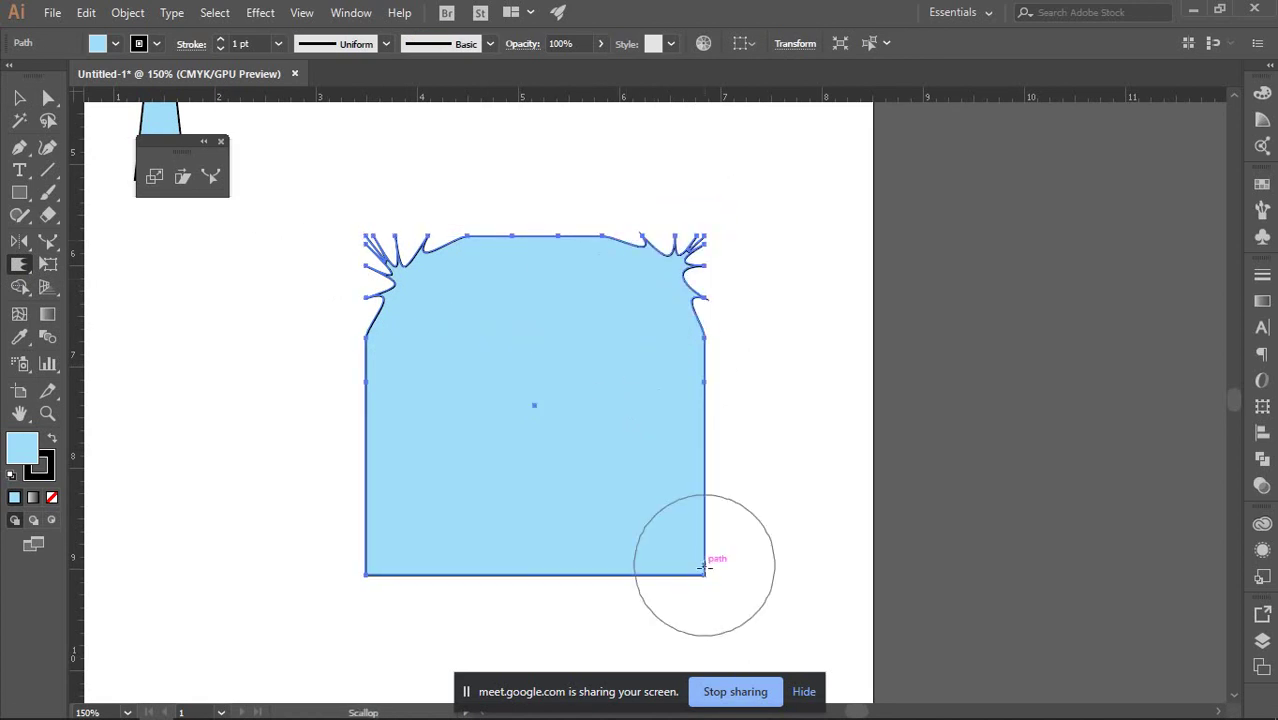
left_click_drag(705, 570, 705, 570)
mouse_move(372, 586)
left_mouse_down()
mouse_move(449, 468)
mouse_move(575, 340)
left_mouse_up()
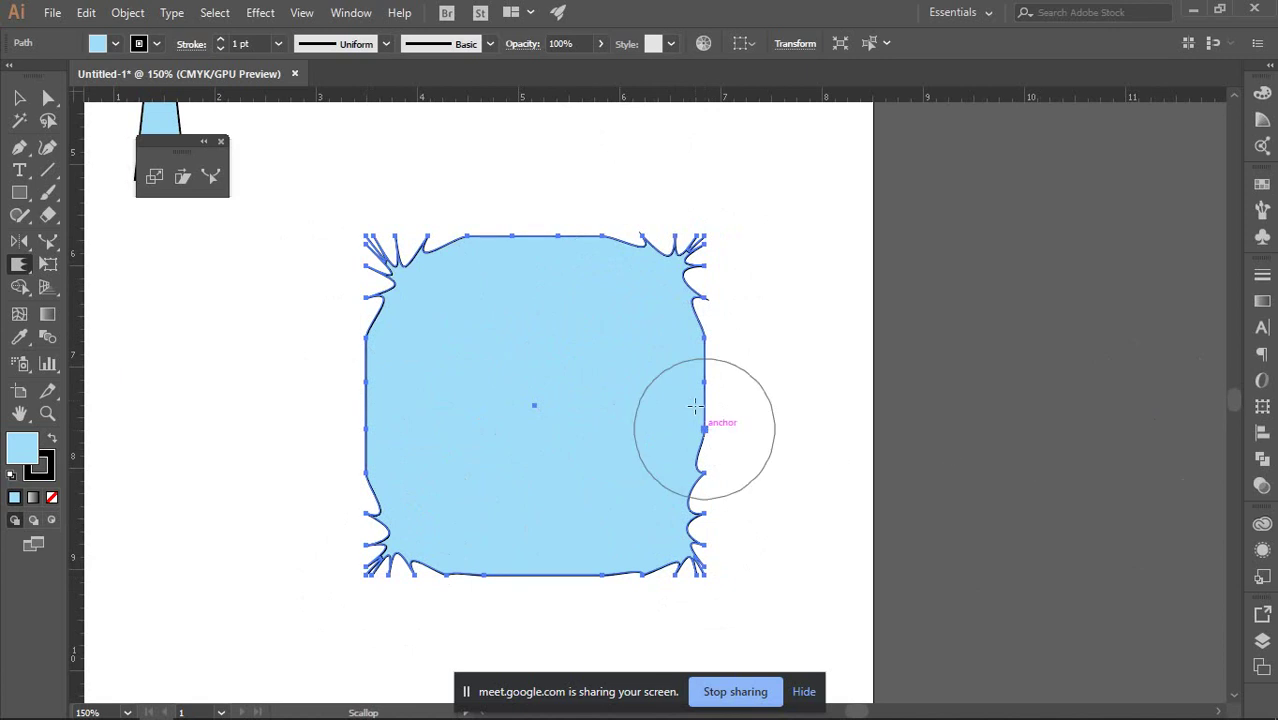
left_click_drag(668, 277, 662, 294)
Undo all the scallop distortions on the large square.
key("v")
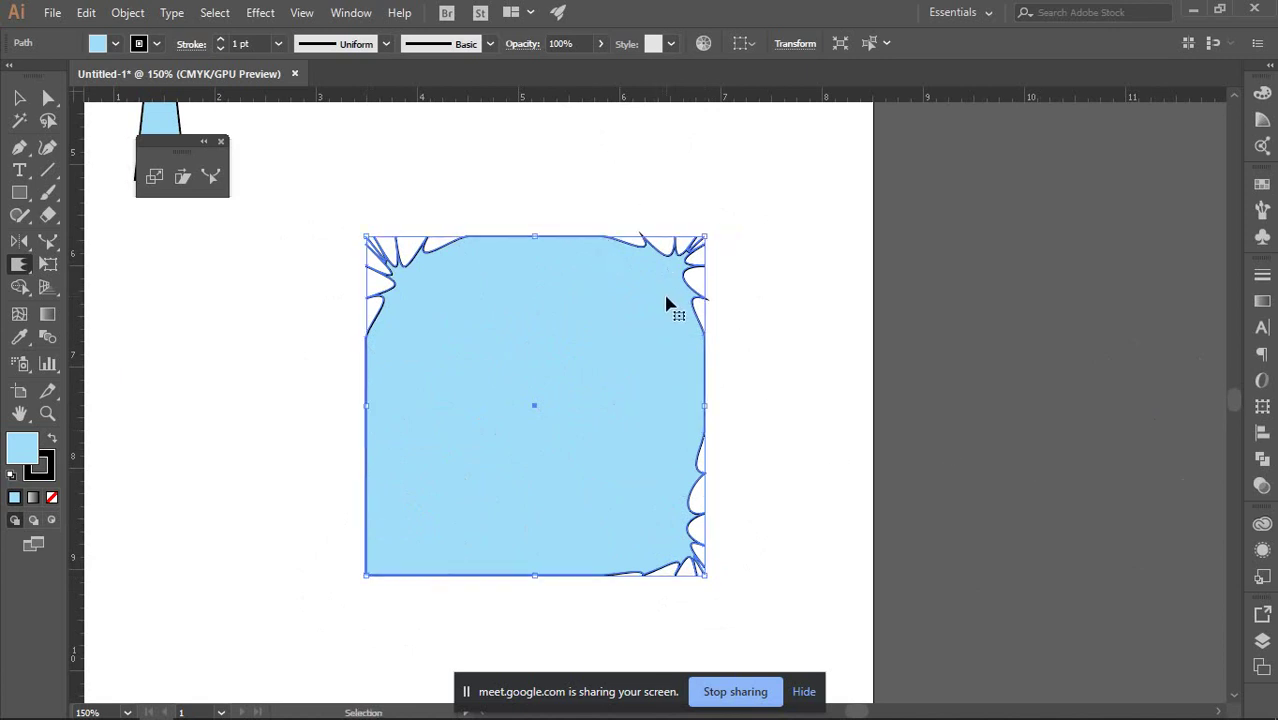
key("ctrl+z")
key("ctrl+z")
key("ctrl+z")
key("ctrl+z")
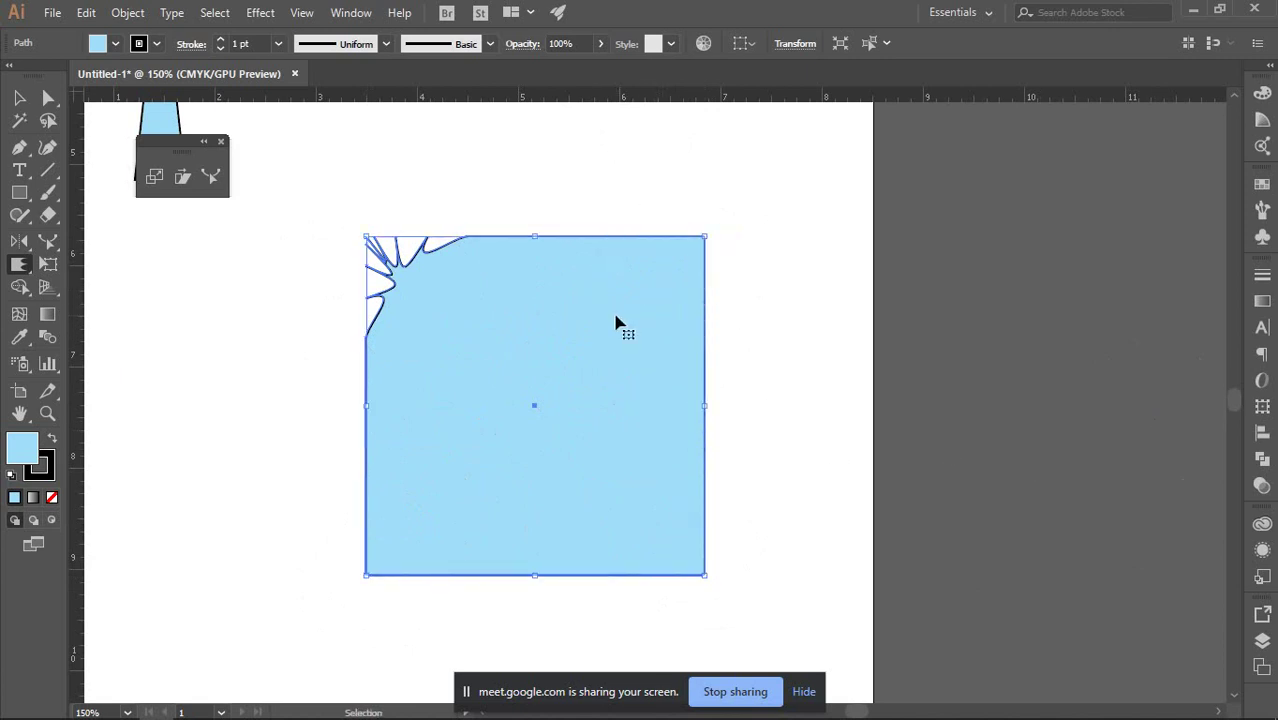
Move the floating panel of Scale, Shear and Reshape tools below the small tapered shape and return to the Selection tool.
mouse_move(28, 268)
left_mouse_down()
mouse_move(70, 332)
mouse_move(85, 428)
mouse_move(235, 330)
left_mouse_up()
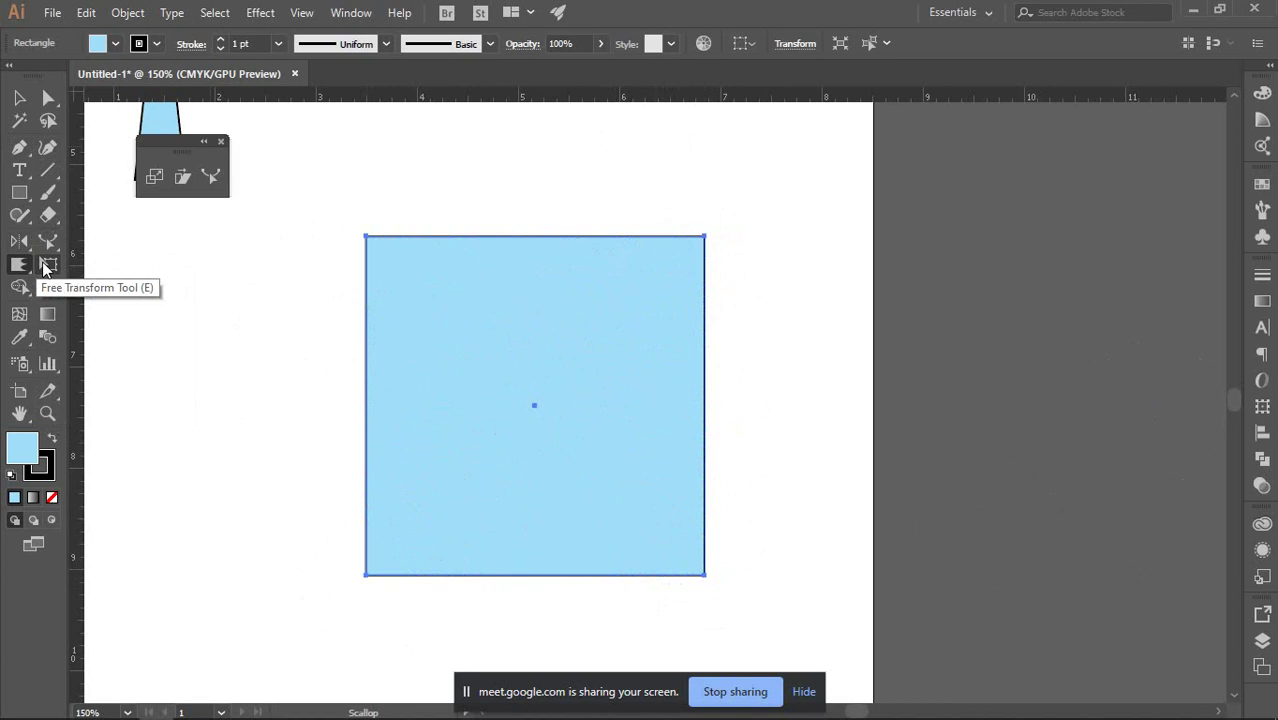
left_click(44, 266)
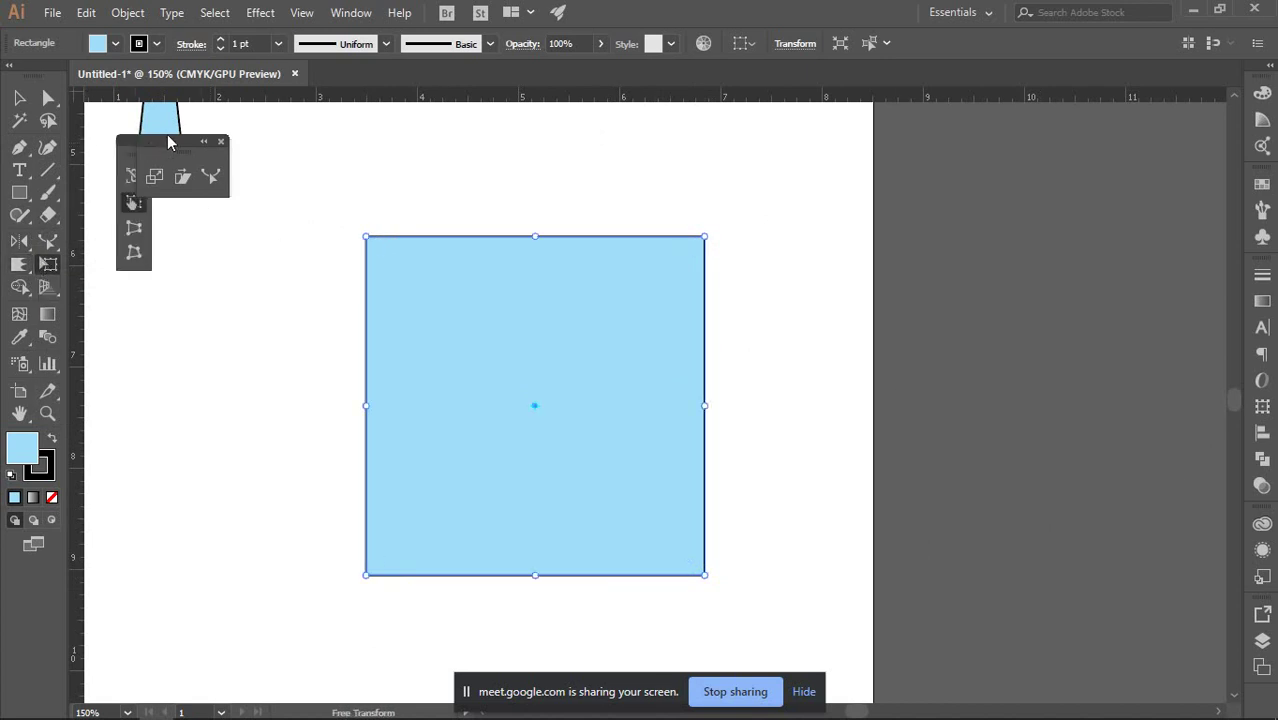
left_click_drag(167, 134, 143, 290)
left_click(20, 98)
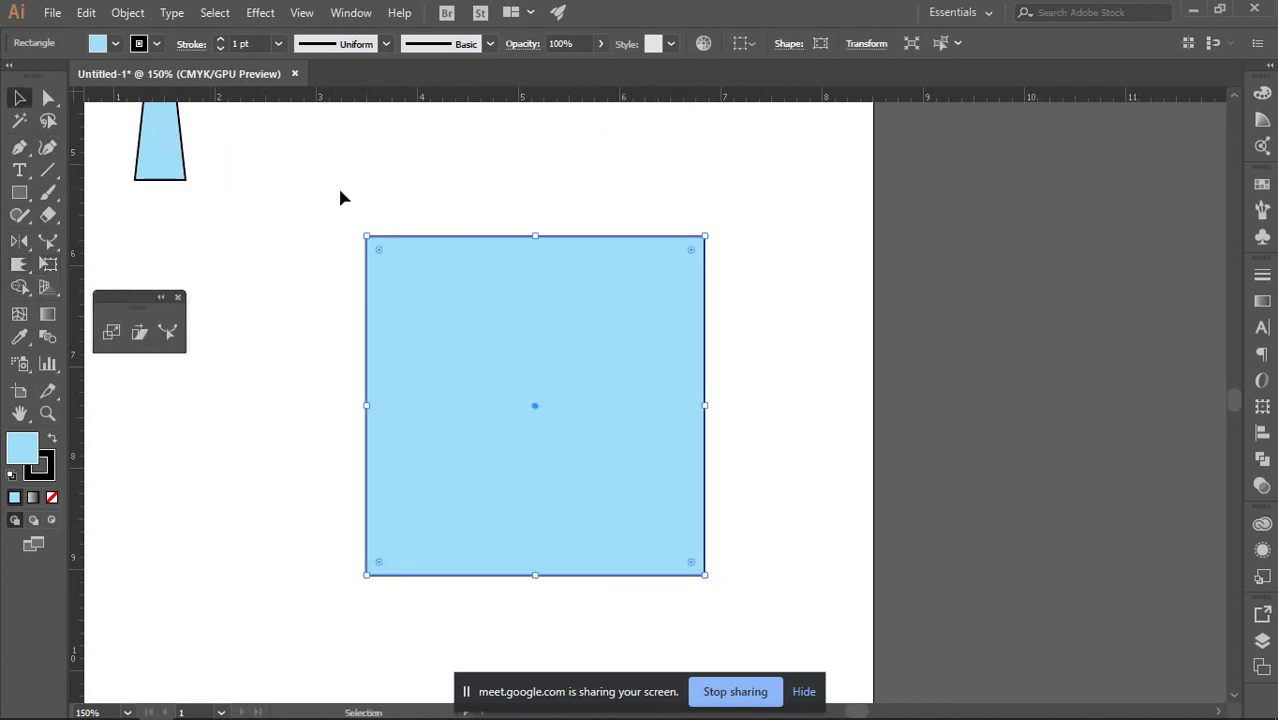
Close the floating tool panel and resize the large square proportionally from its upper-left corner using Free Transform with Constrain on.
left_click(177, 298)
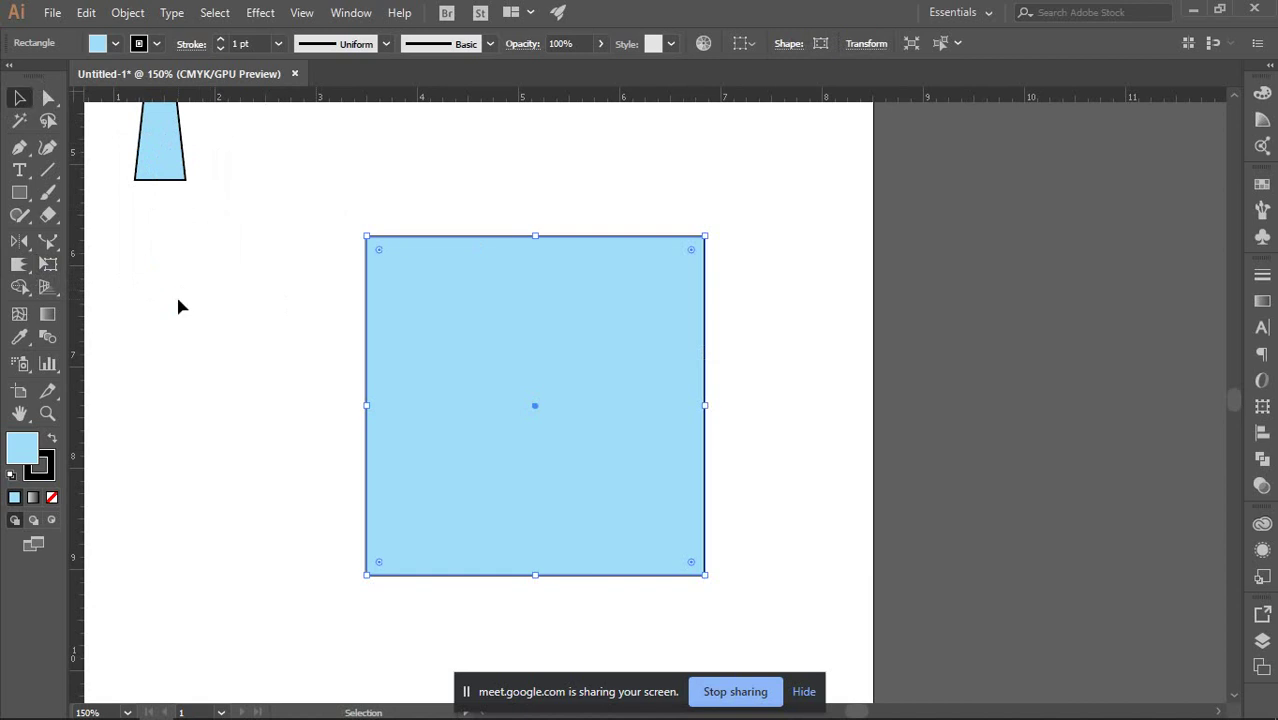
left_click(50, 272)
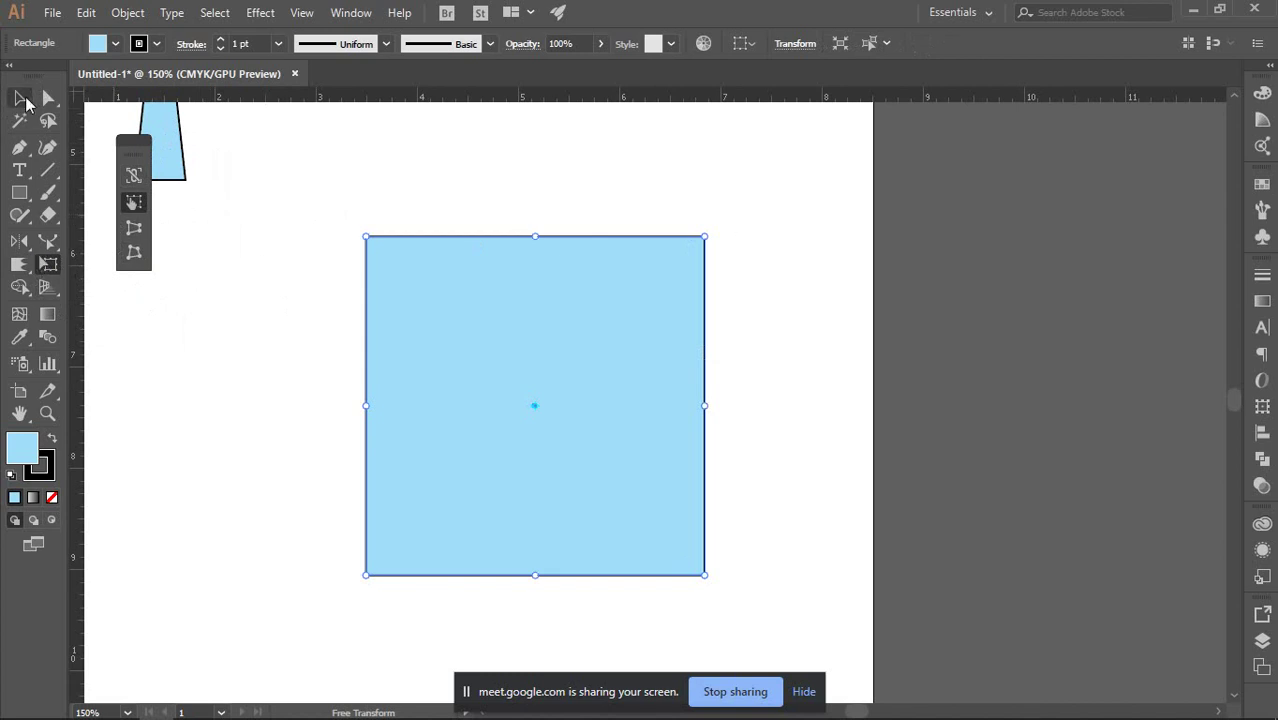
left_click(25, 99)
left_click(46, 268)
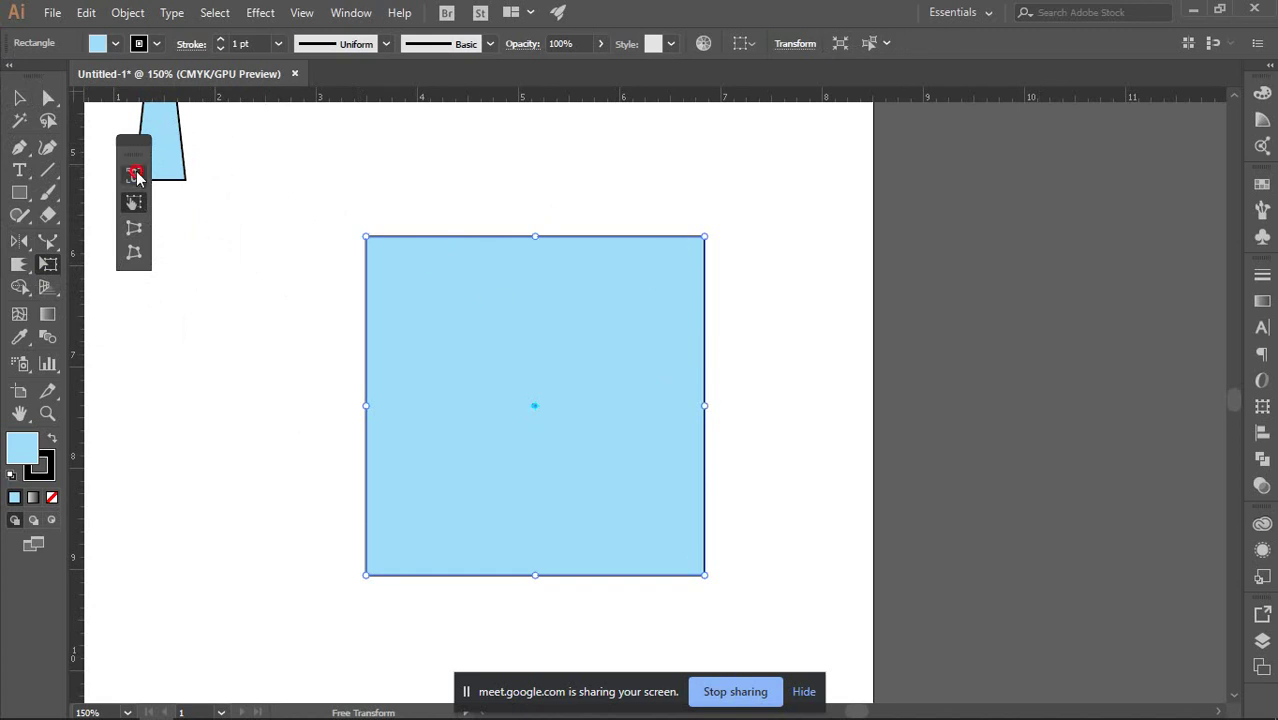
left_click_drag(366, 238, 319, 199)
left_click_drag(607, 172, 346, 292)
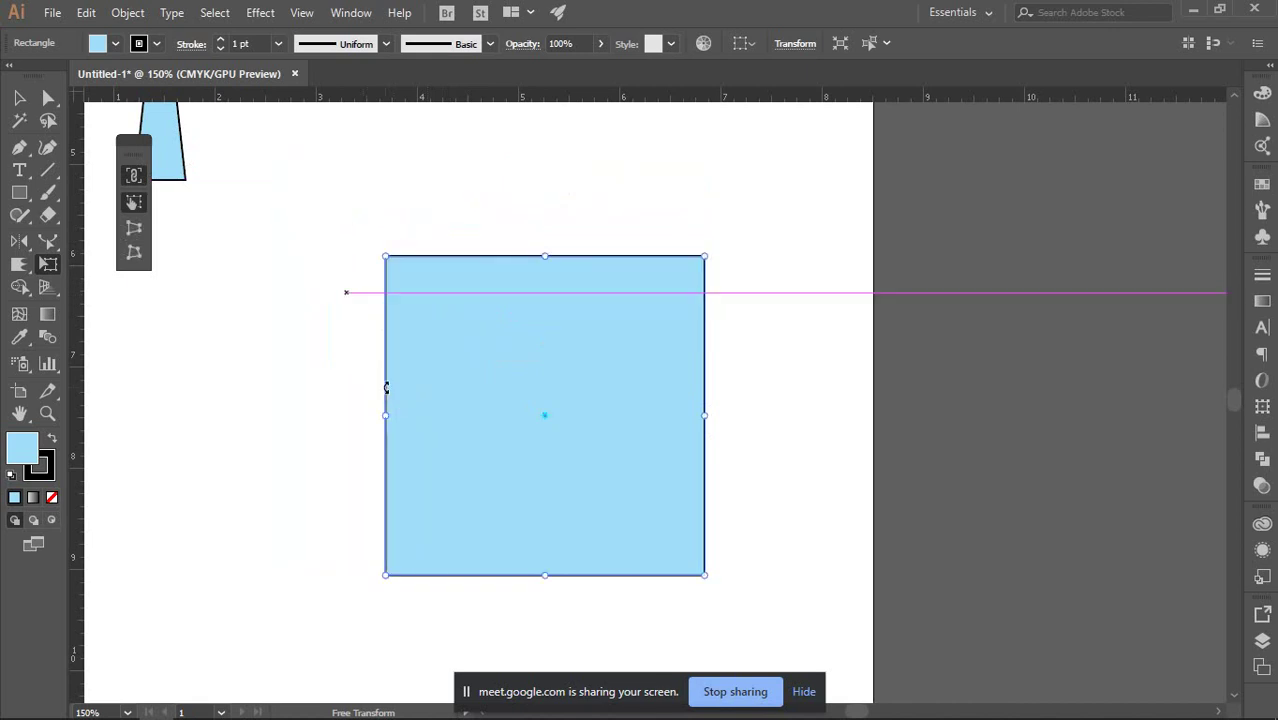
Stretch the square's left side outward into a wide rectangle, then shrink it proportionally from its upper-left corner with Free Transform.
left_click_drag(385, 415, 305, 408)
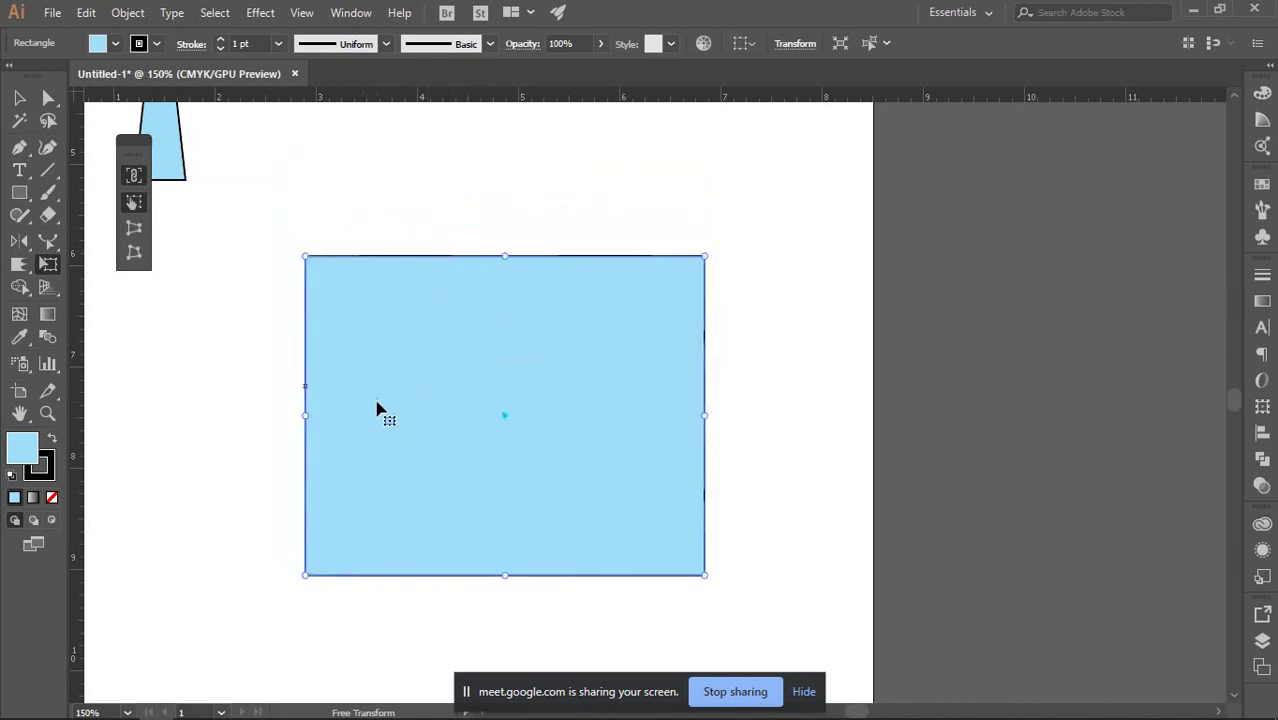
left_click_drag(307, 258, 329, 275)
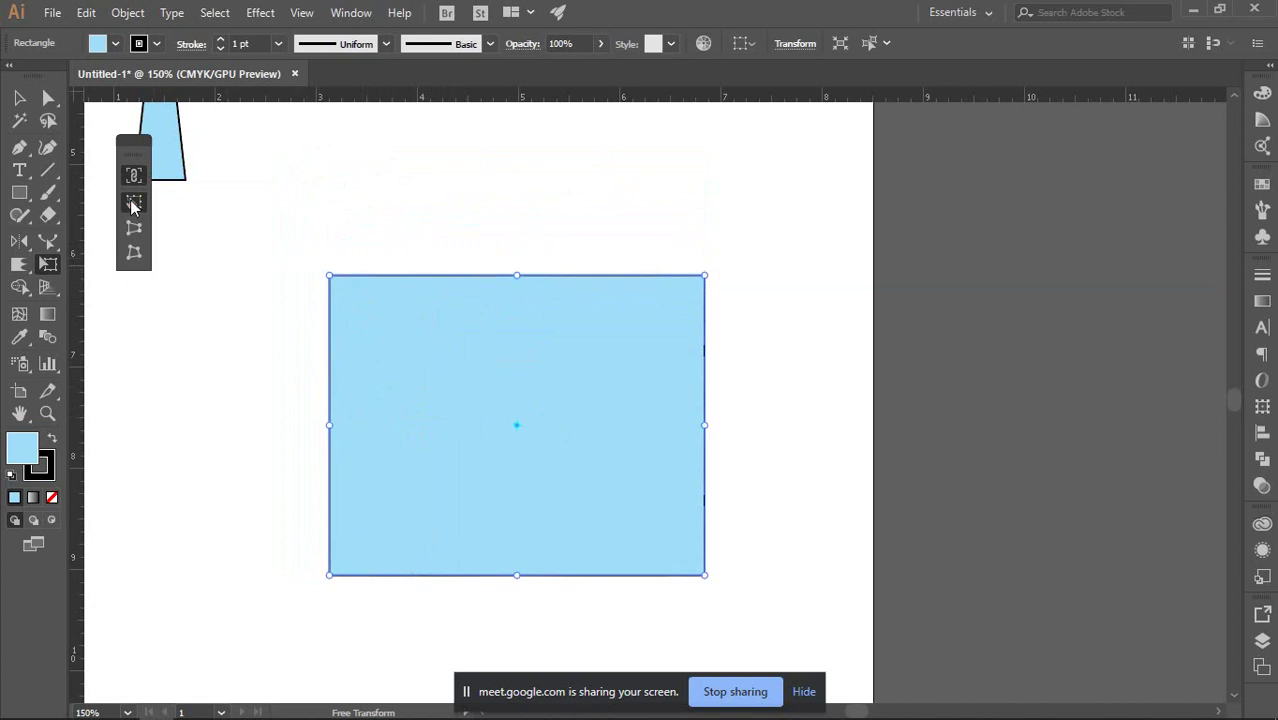
left_click_drag(332, 281, 403, 337)
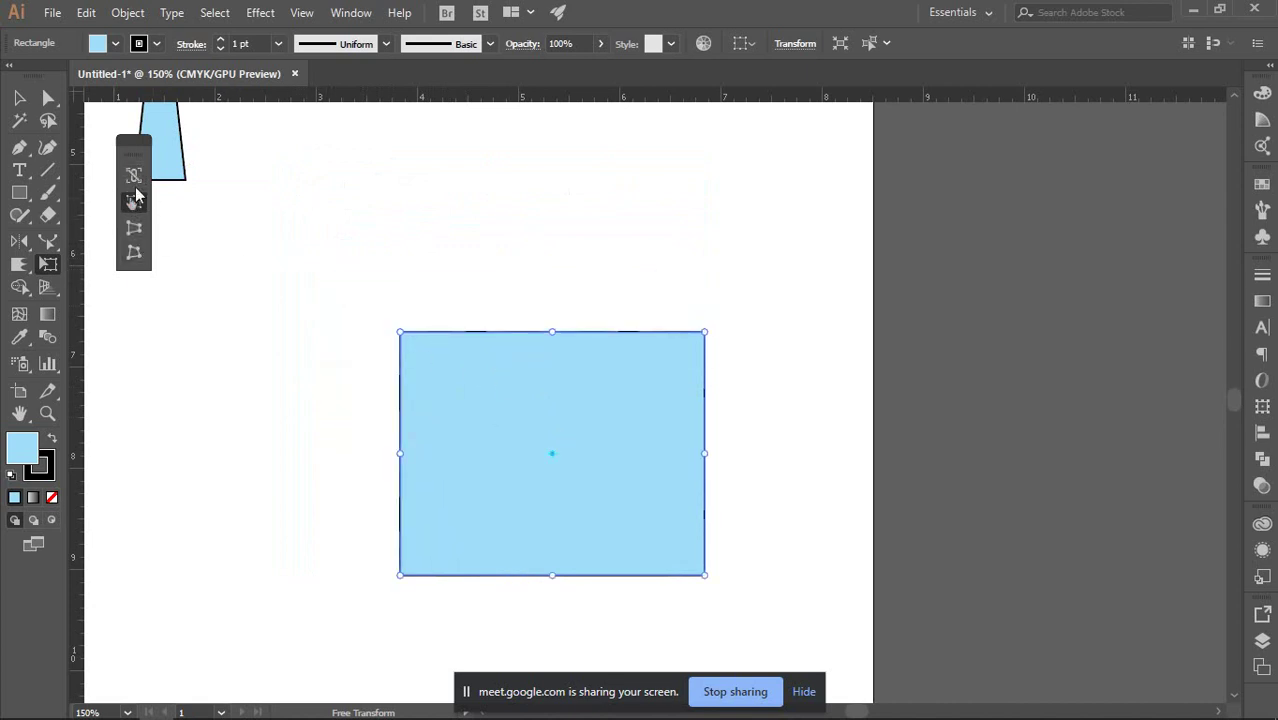
Try narrowing the rectangle's left side with Perspective Distort, then undo the distortion.
left_click(135, 230)
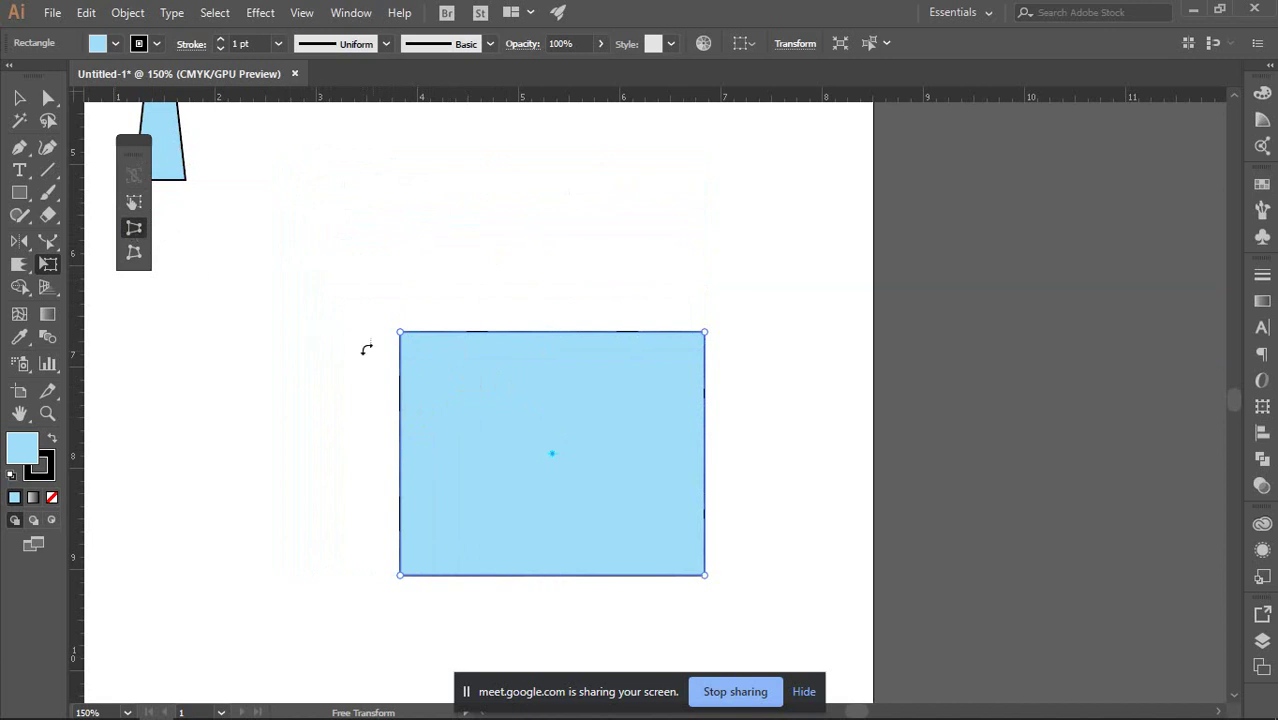
left_click_drag(401, 333, 400, 370)
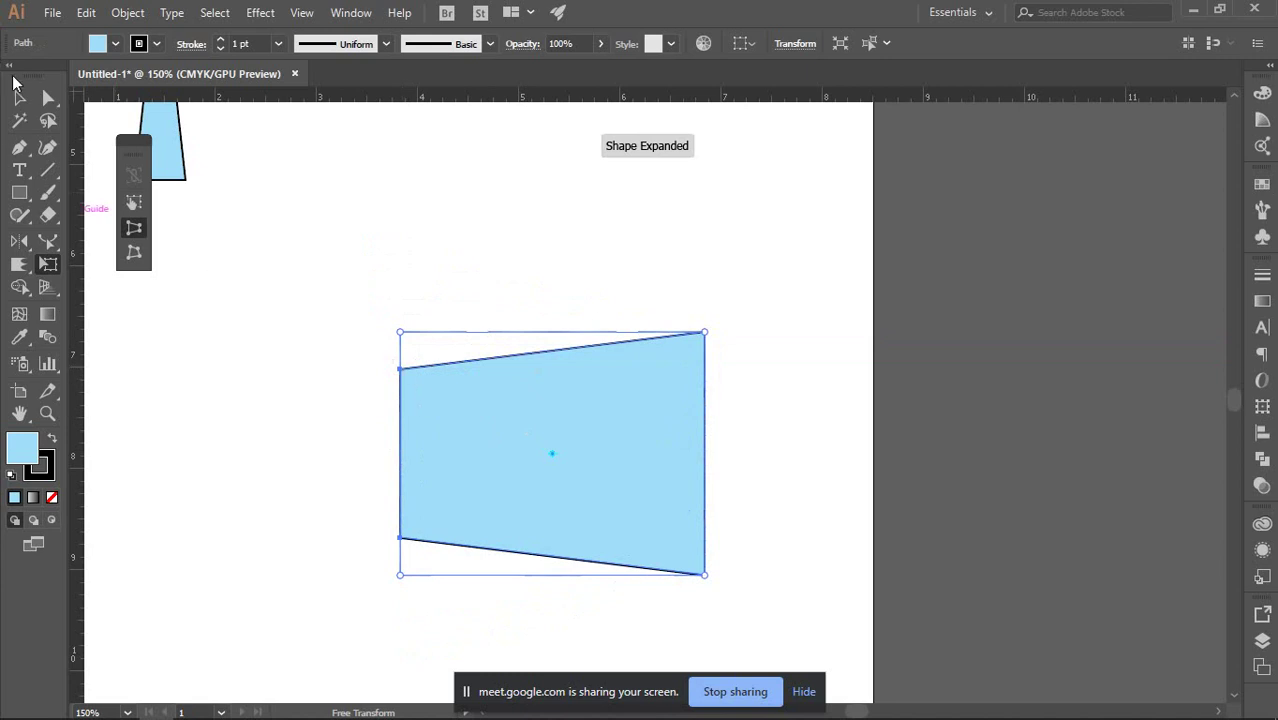
left_click(19, 97)
left_click(510, 250)
key("ctrl+z")
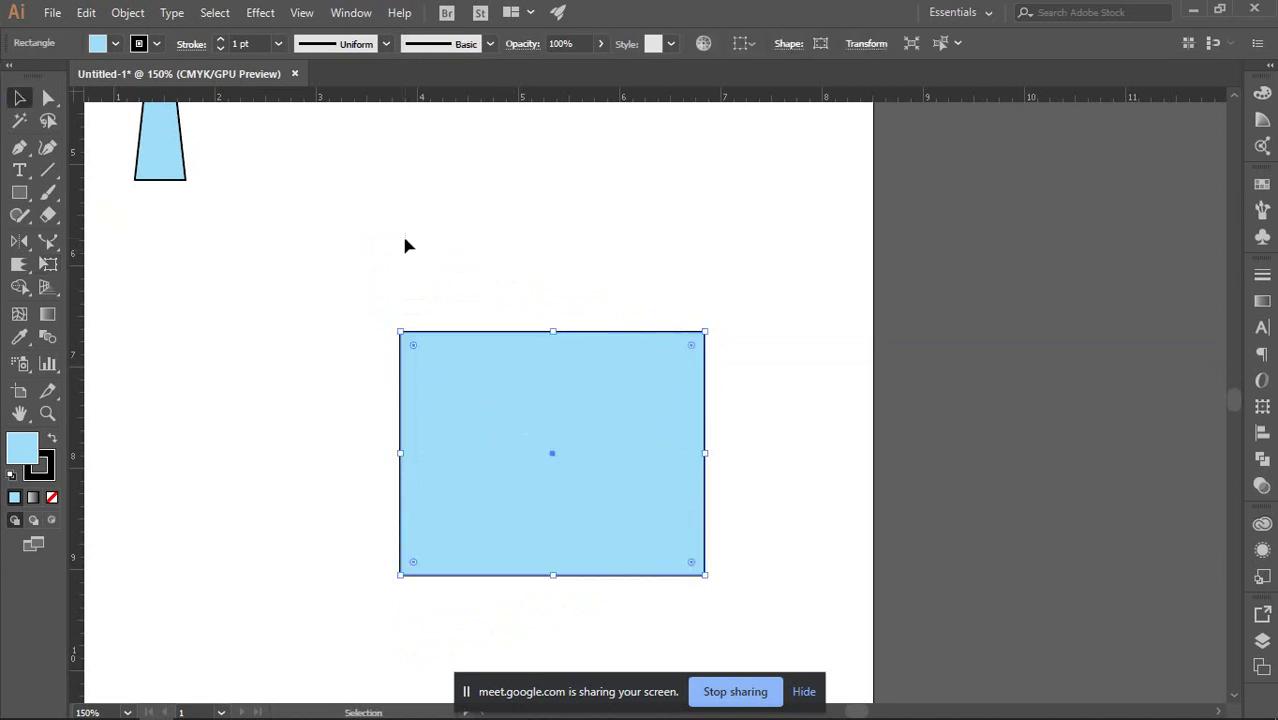
Select the rectangle's two top anchor points, try scaling them with the Scale tool, and undo the scaling.
left_click(571, 291)
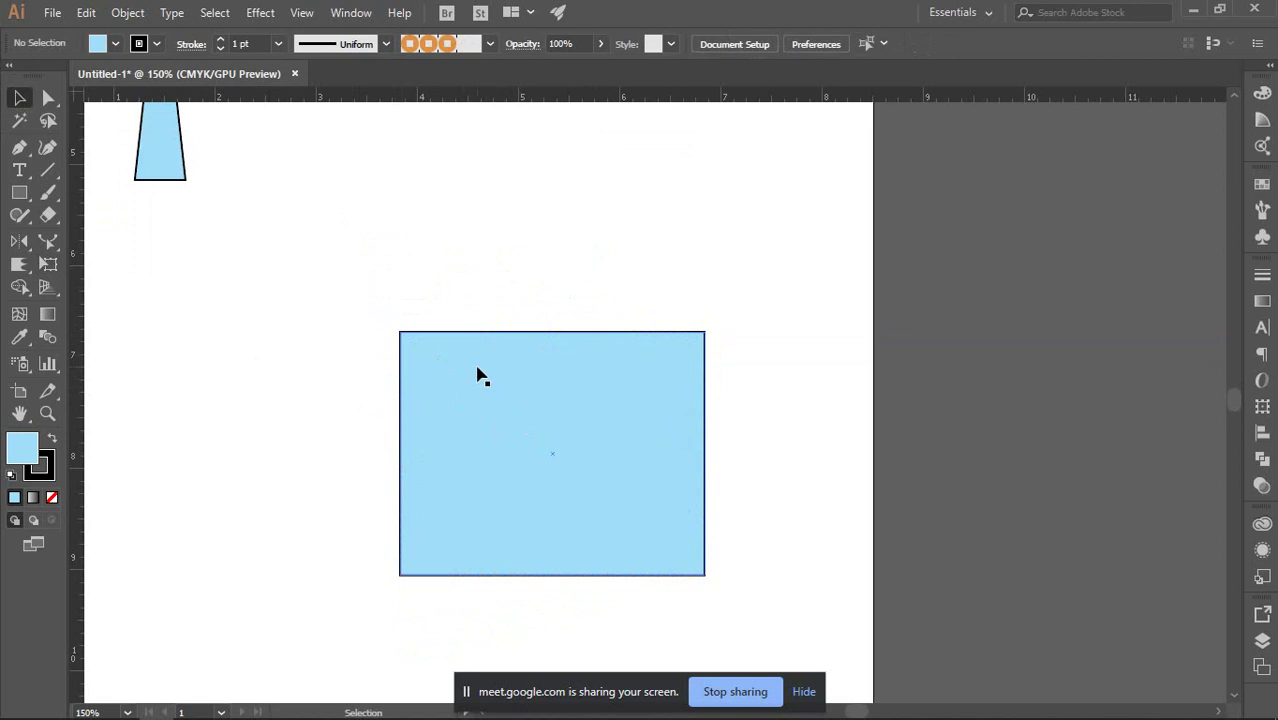
left_click(484, 414)
left_click(304, 250)
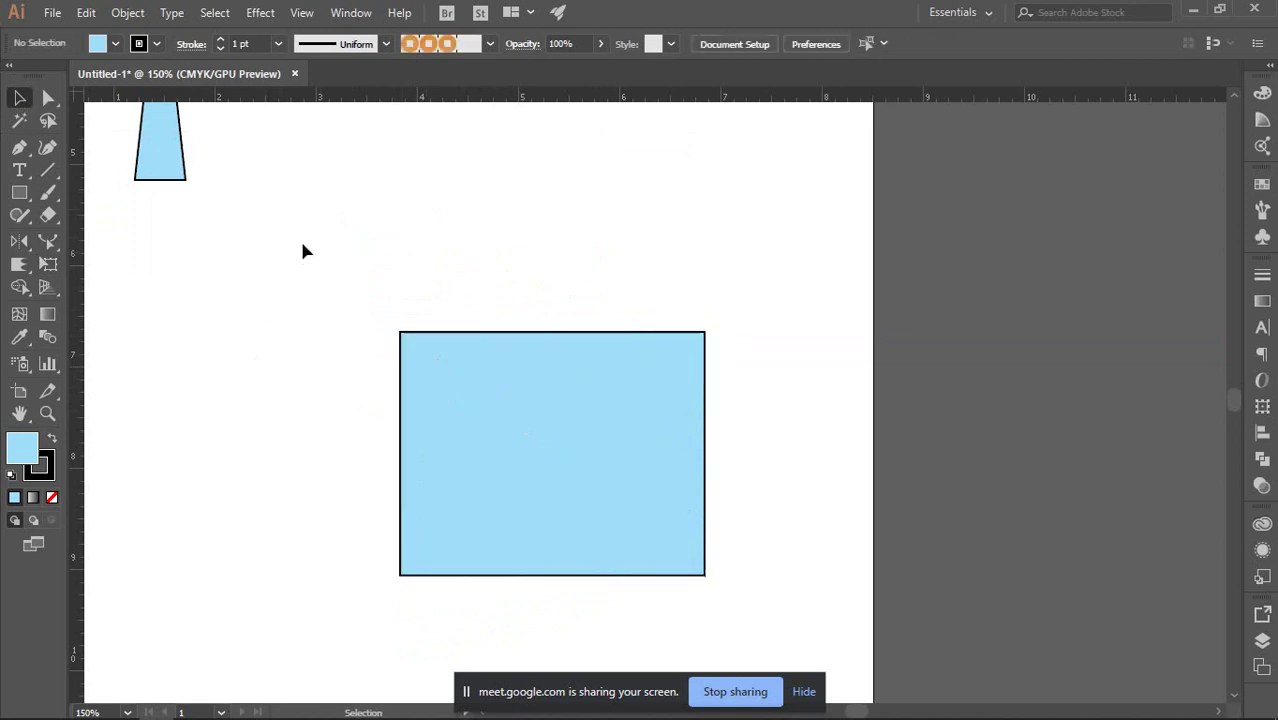
left_click_drag(380, 310, 727, 340)
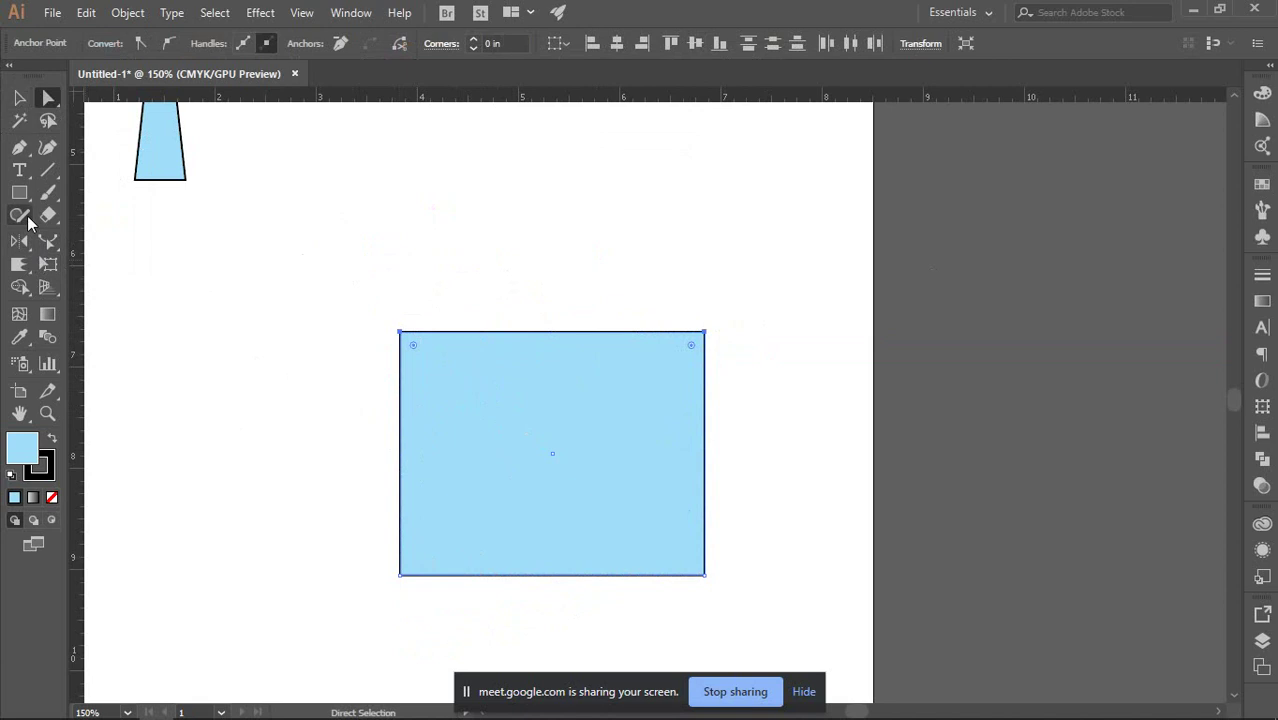
left_click_drag(48, 241, 105, 237)
left_click_drag(400, 331, 548, 345)
key("ctrl+z")
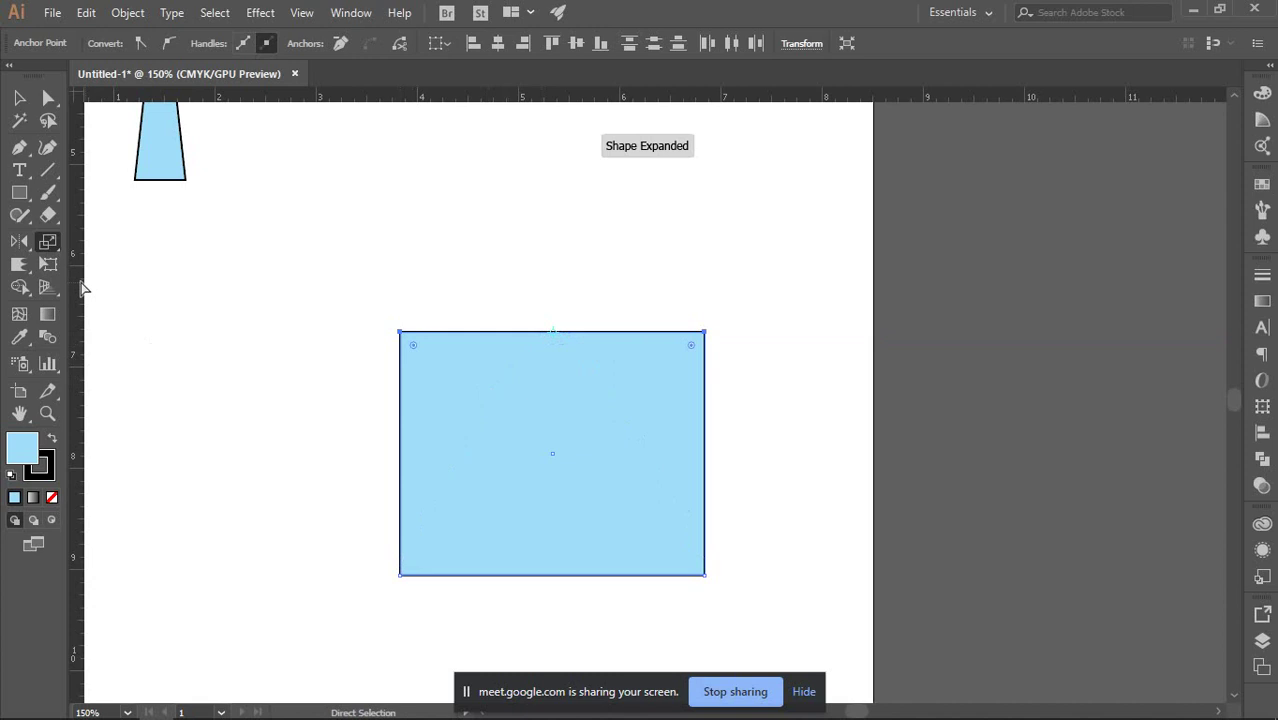
key("v")
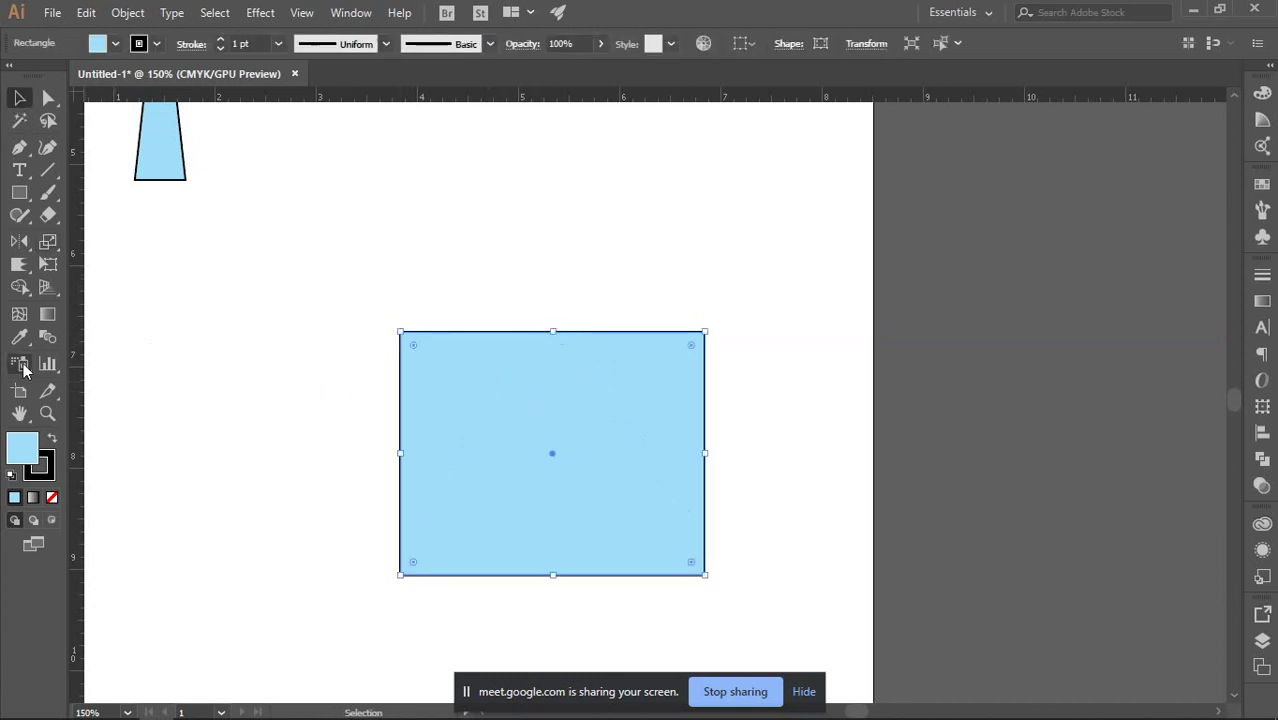
Taper the rectangle's top edge symmetrically inward with Free Transform's Perspective Distort and try to narrow it further.
left_click(45, 267)
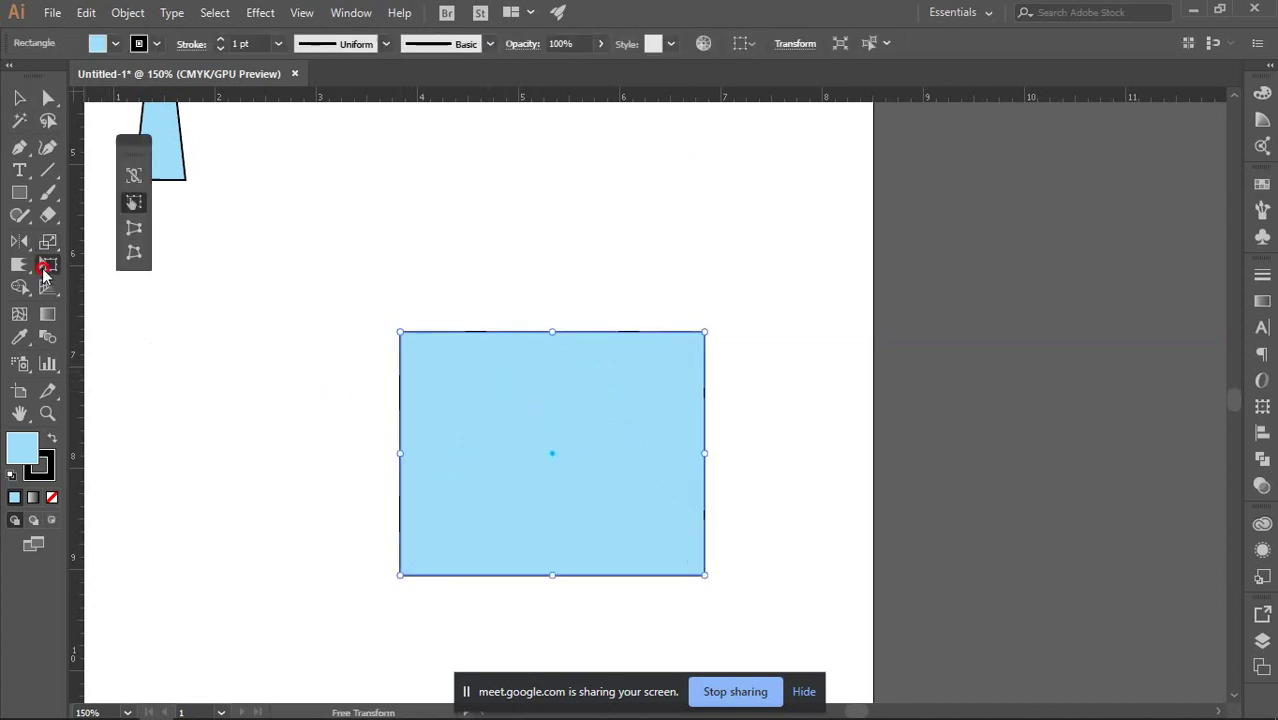
left_click(134, 228)
left_click_drag(401, 333, 475, 333)
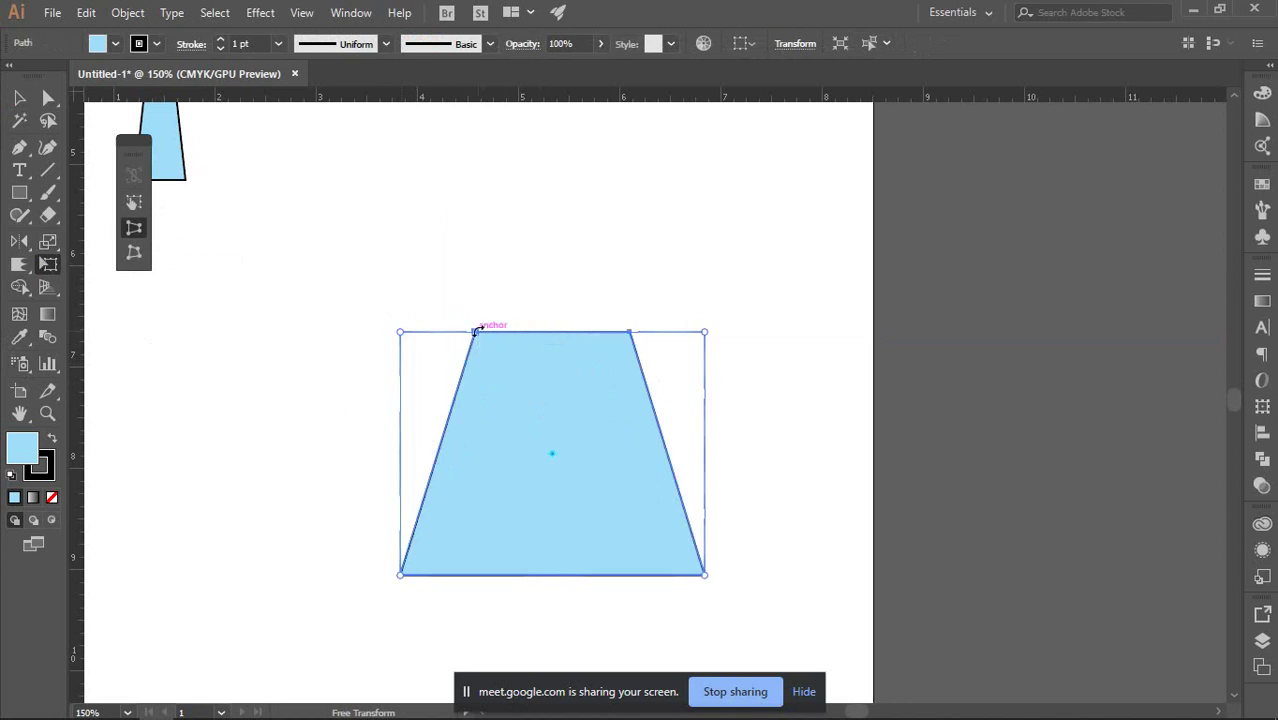
left_click_drag(477, 340, 548, 340)
Undo the tapered shape's move to the right and its perspective distortions.
key("v")
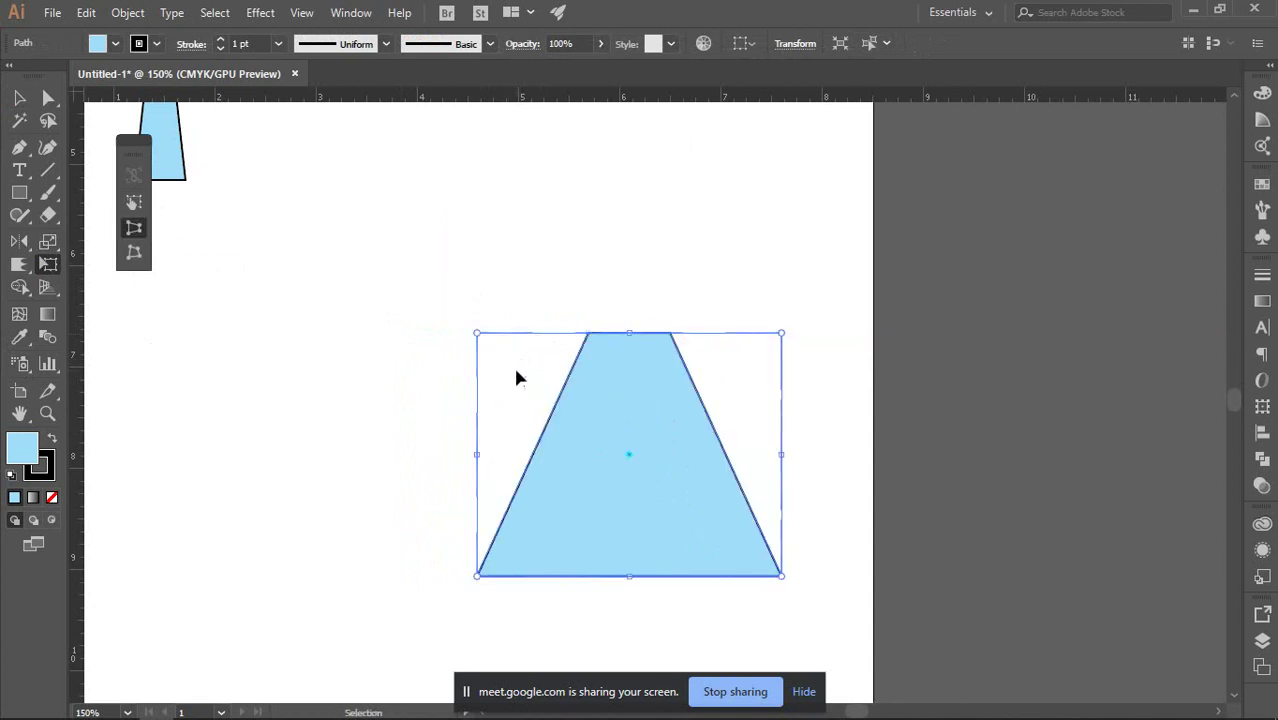
key("shift+Left")
key("shift+Left")
key("shift+Left")
key("shift+Left")
key("shift+Left")
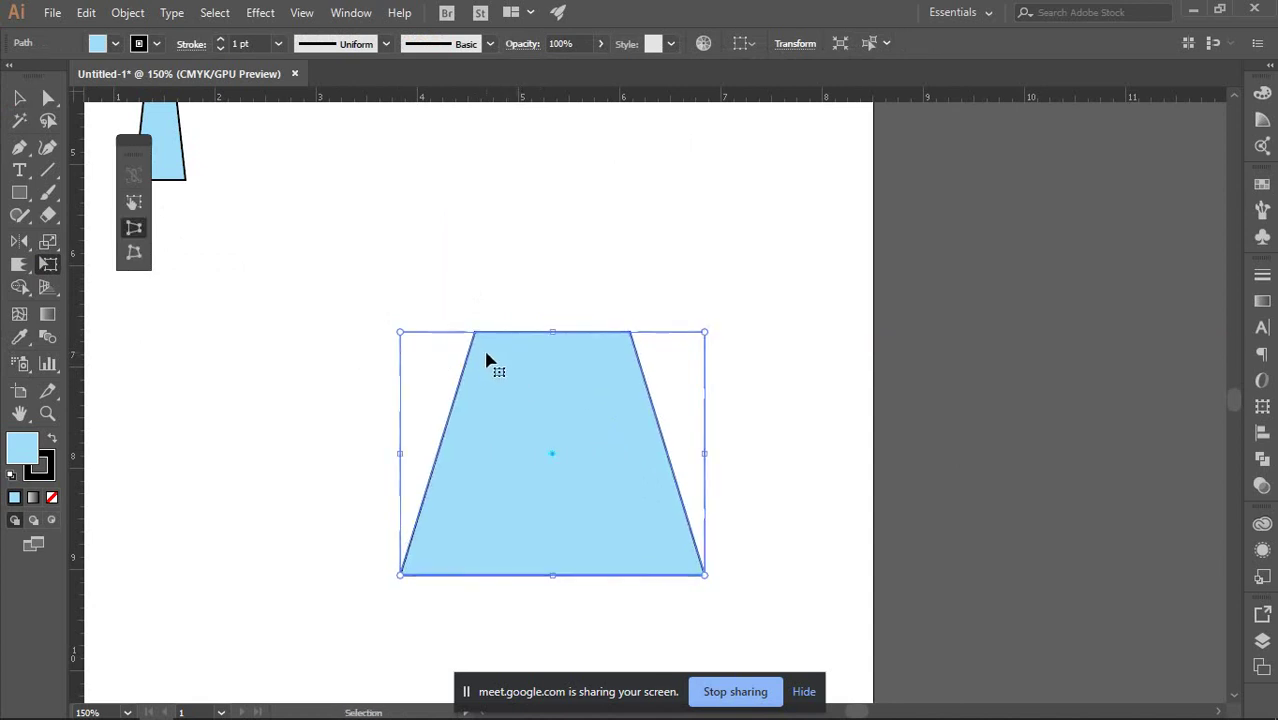
key("ctrl+z")
Try narrowing the rectangle's top edge almost to a point in two Perspective Distort passes, then undo both.
key("e")
left_click_drag(401, 333, 508, 345)
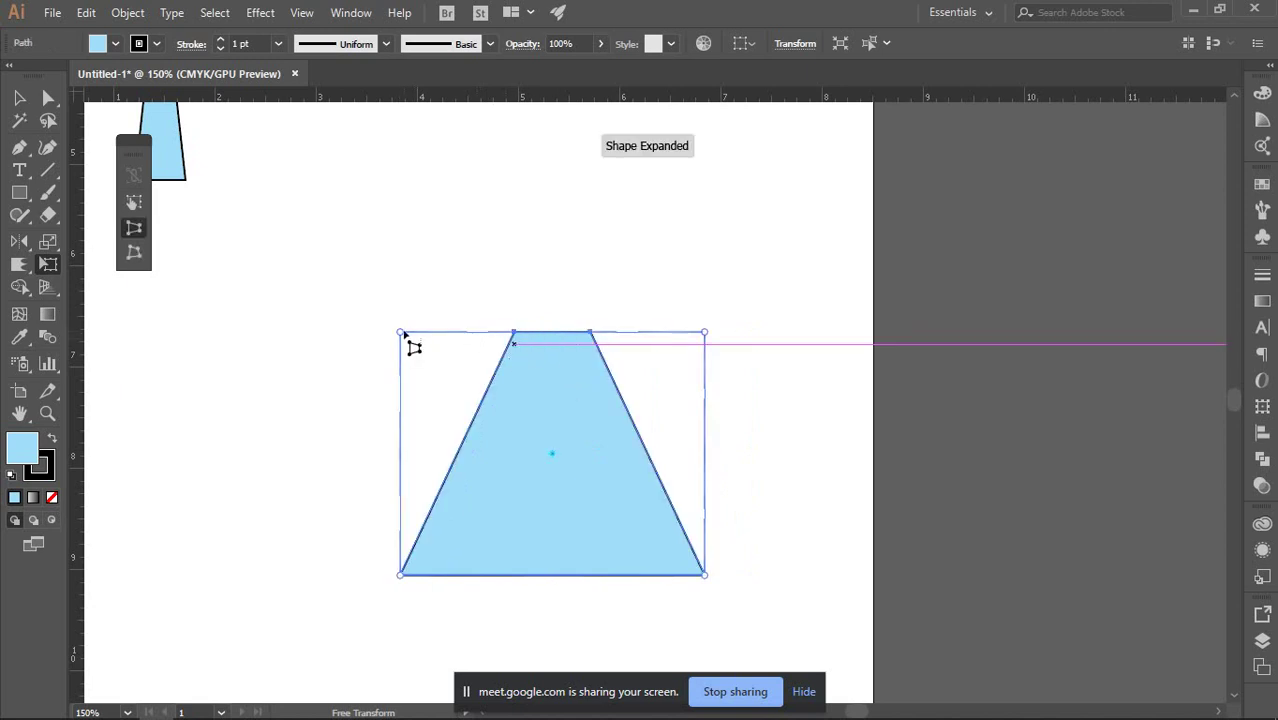
left_click_drag(405, 337, 482, 350)
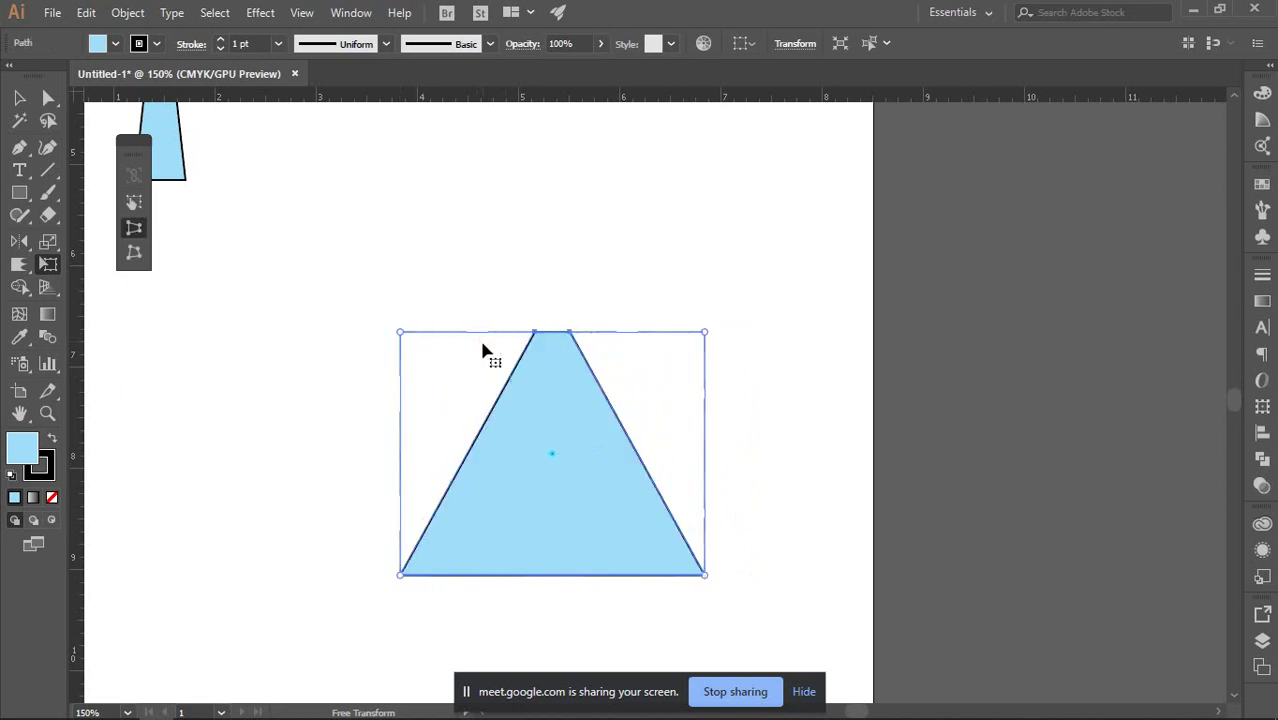
key("ctrl+z")
key("ctrl+z")
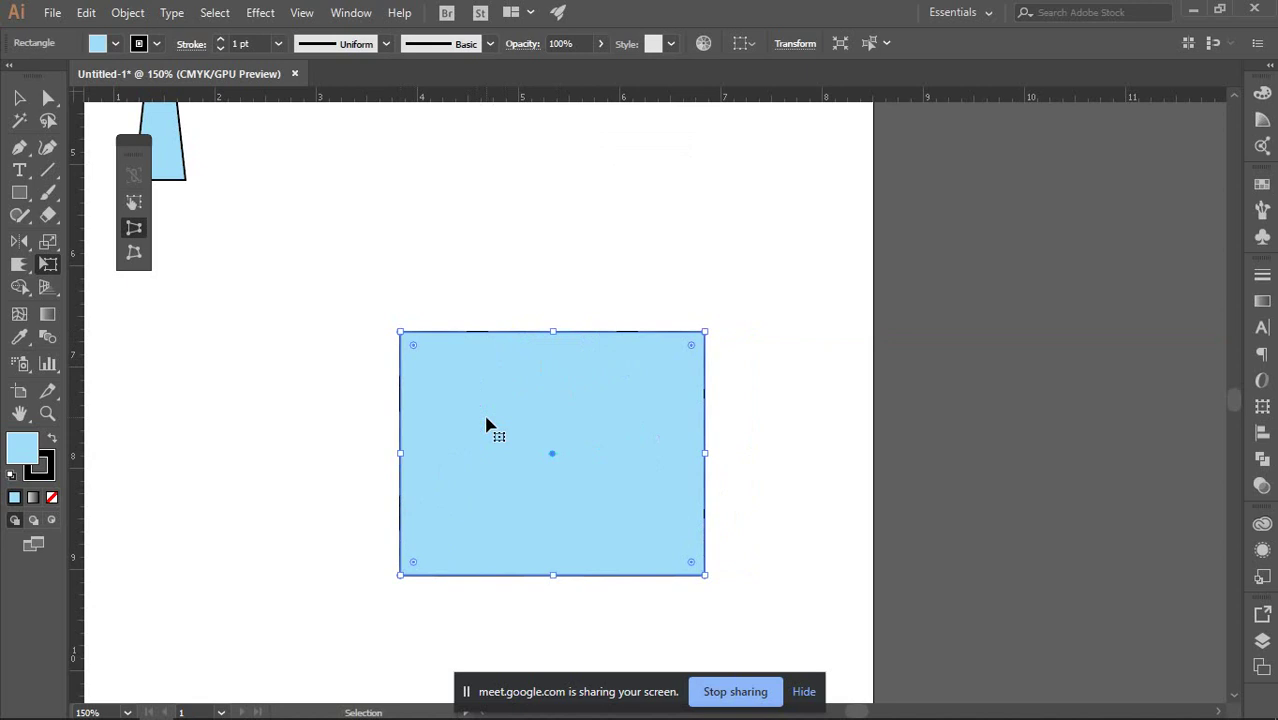
Try pulling the rectangle's left corners independently with Free Distort, moving the upper one outward, then undo the changes.
left_click(134, 252)
left_click_drag(402, 335, 331, 238)
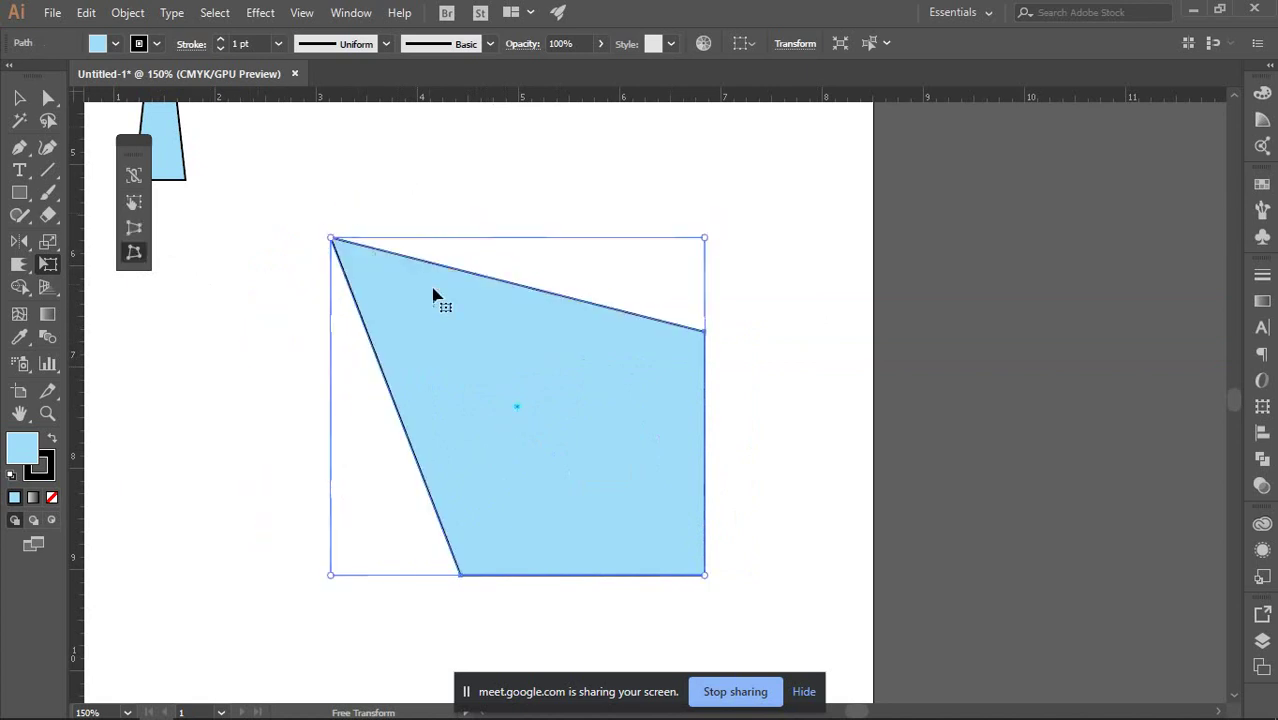
key("ctrl+z")
key("ctrl+z")
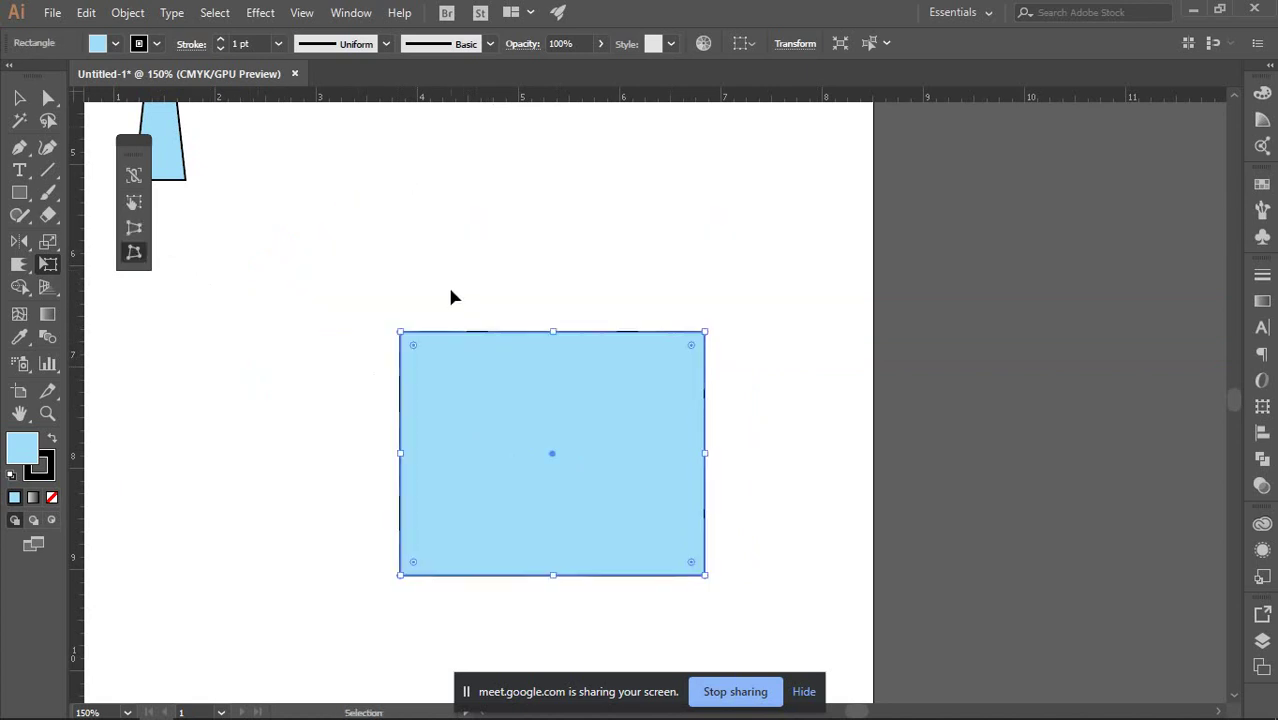
Try tapering the rectangle into a trapezoid with Perspective Distort, undo the taper and deselect the rectangle.
left_click(135, 256)
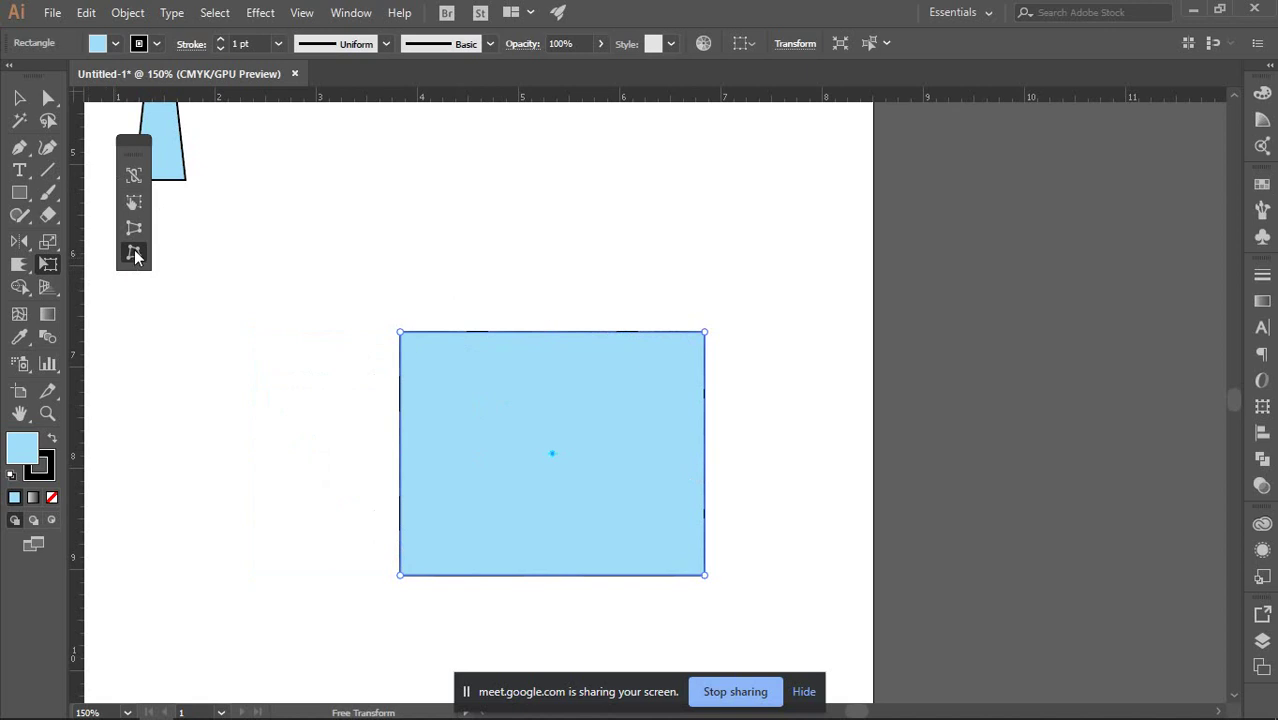
left_click(134, 228)
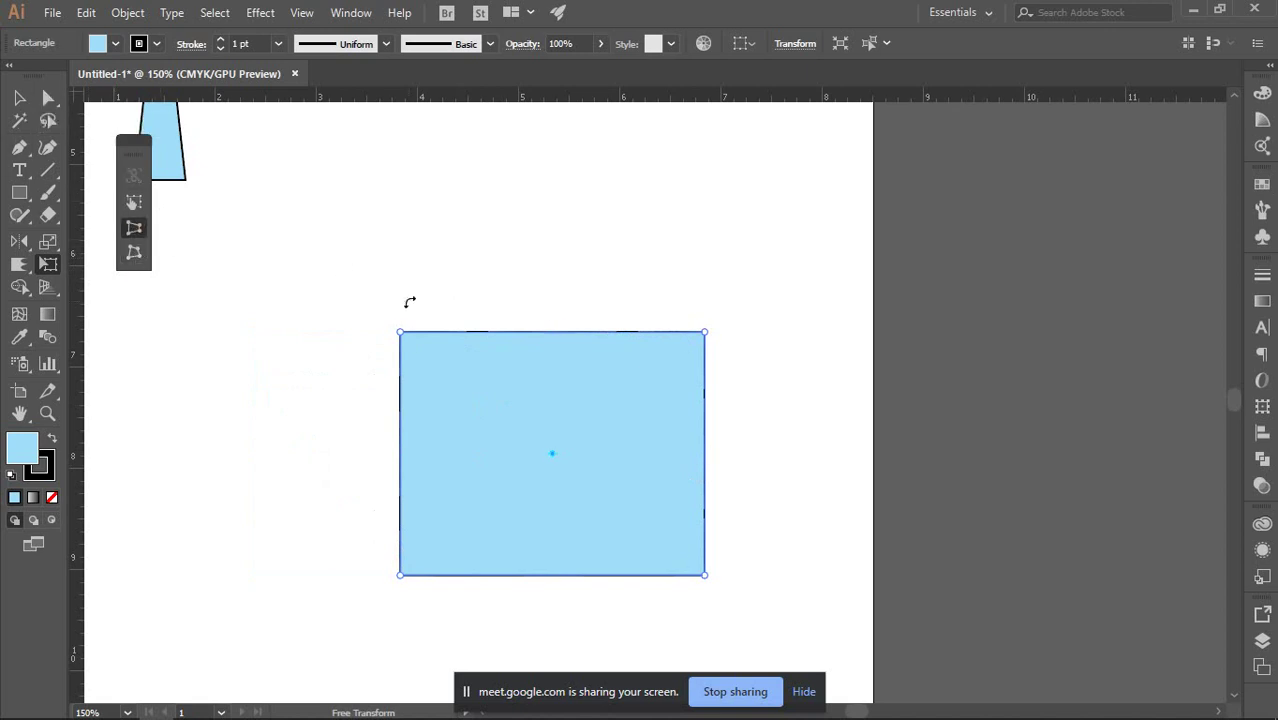
left_click_drag(400, 333, 510, 332)
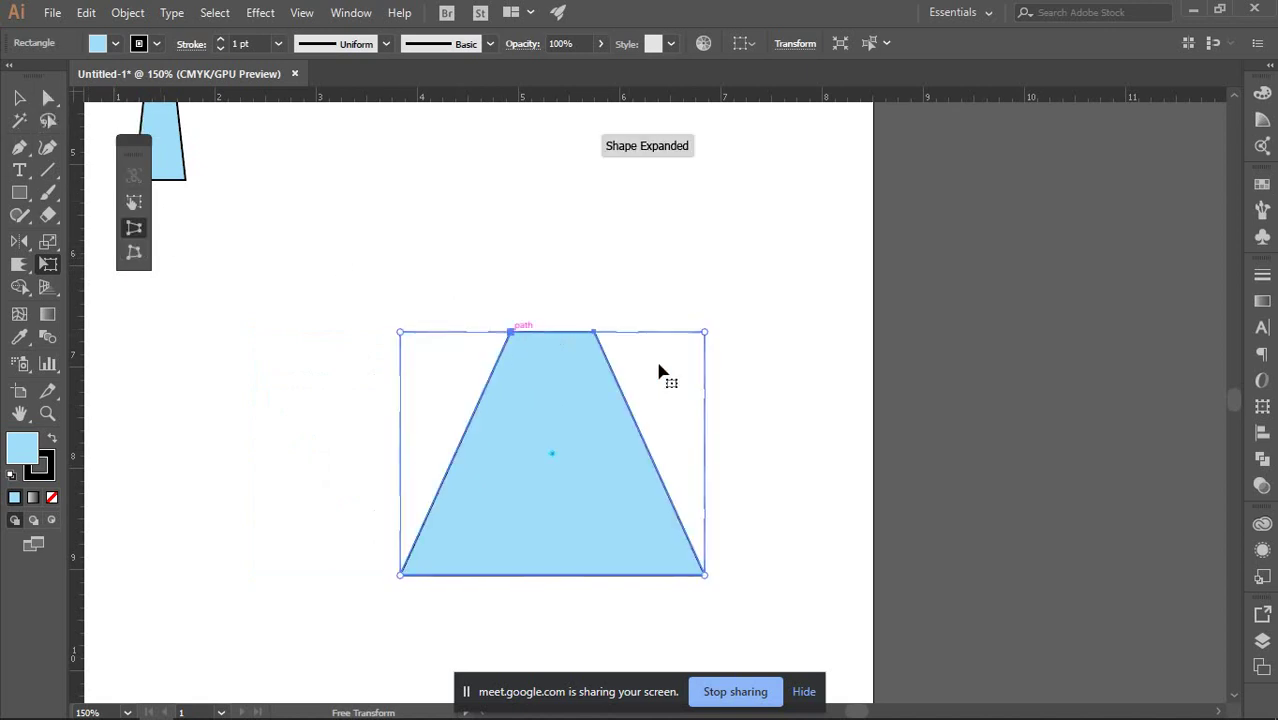
key("ctrl+z")
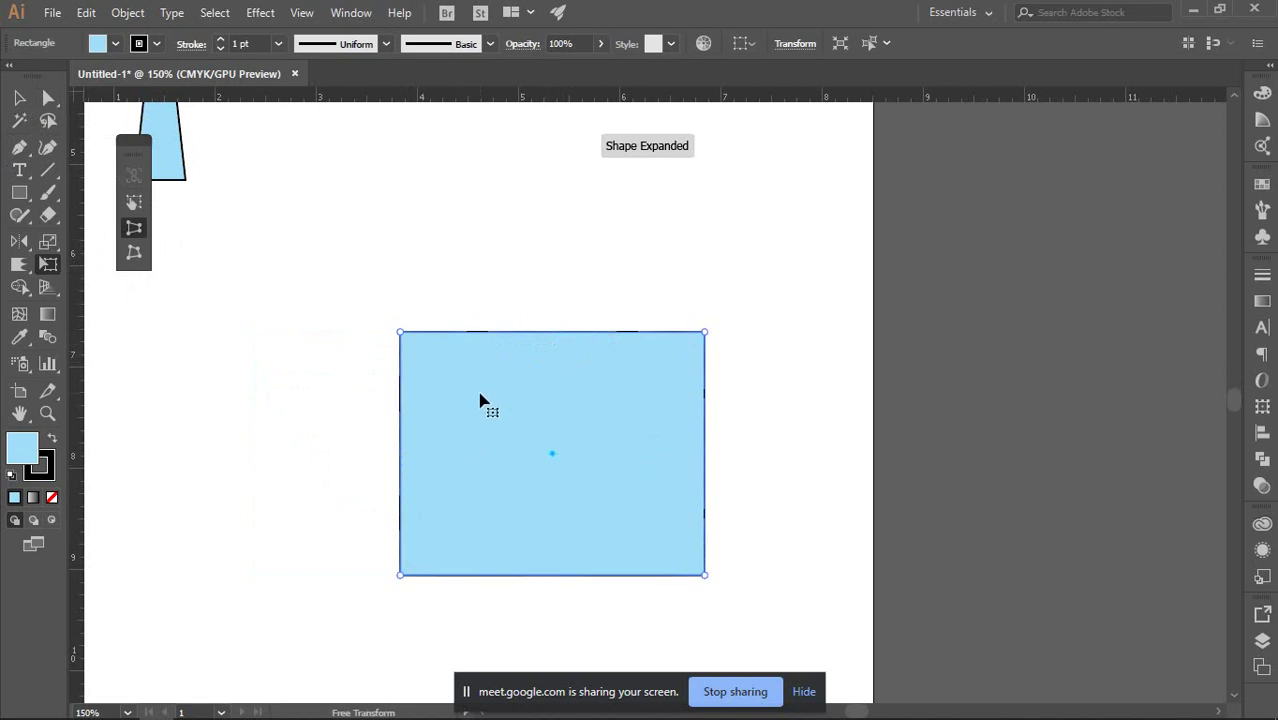
key("v")
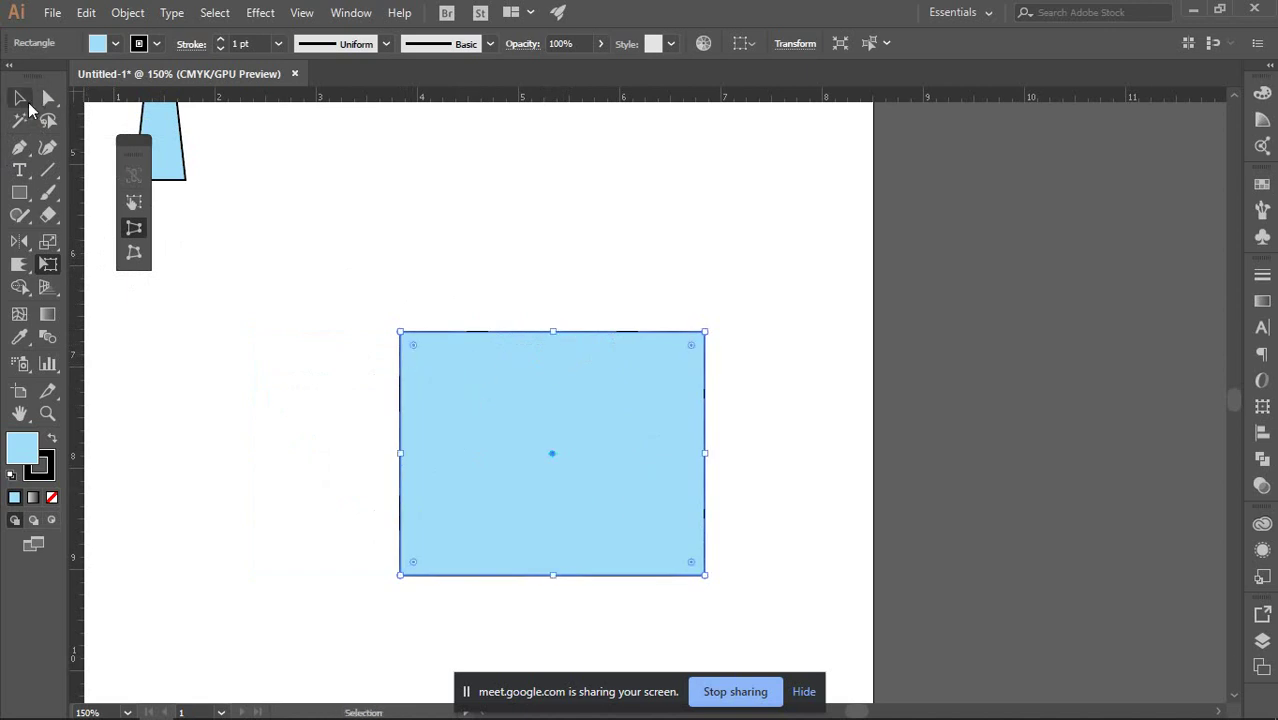
left_click(300, 271)
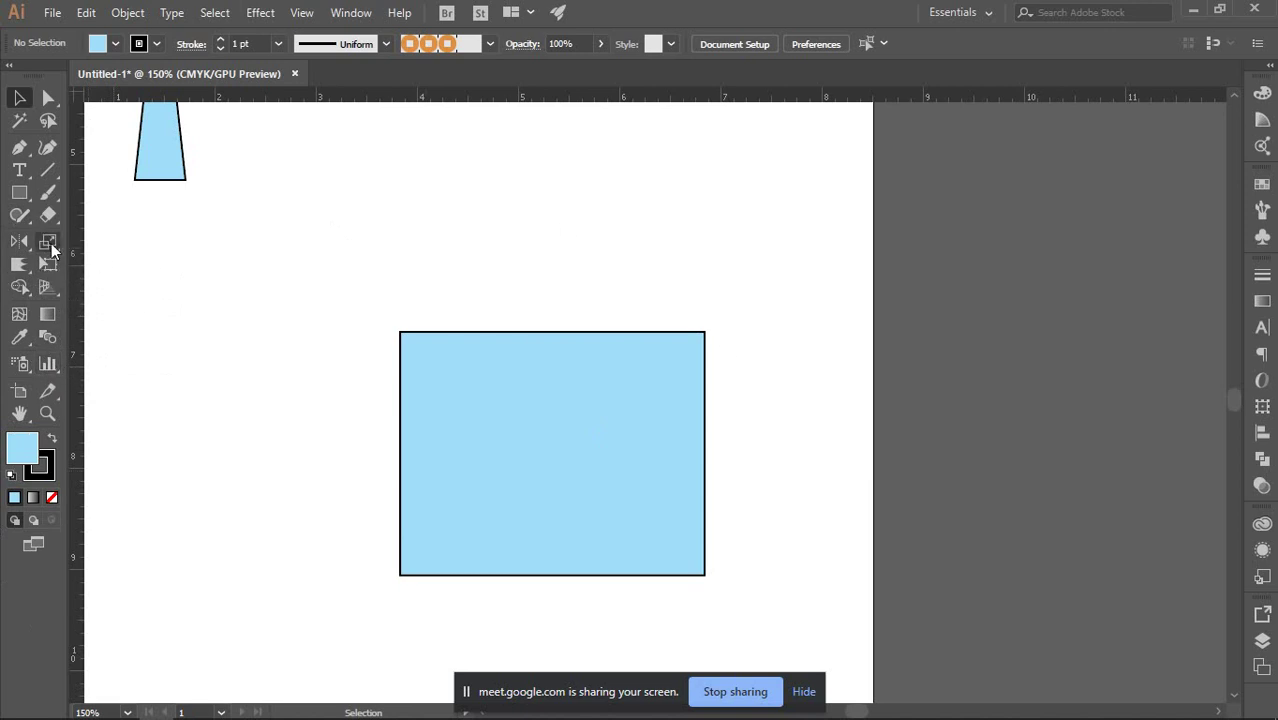
Reselect the rectangle, try tapering its top edge nearly to a point with Perspective Distort, and undo the taper.
left_click(502, 368)
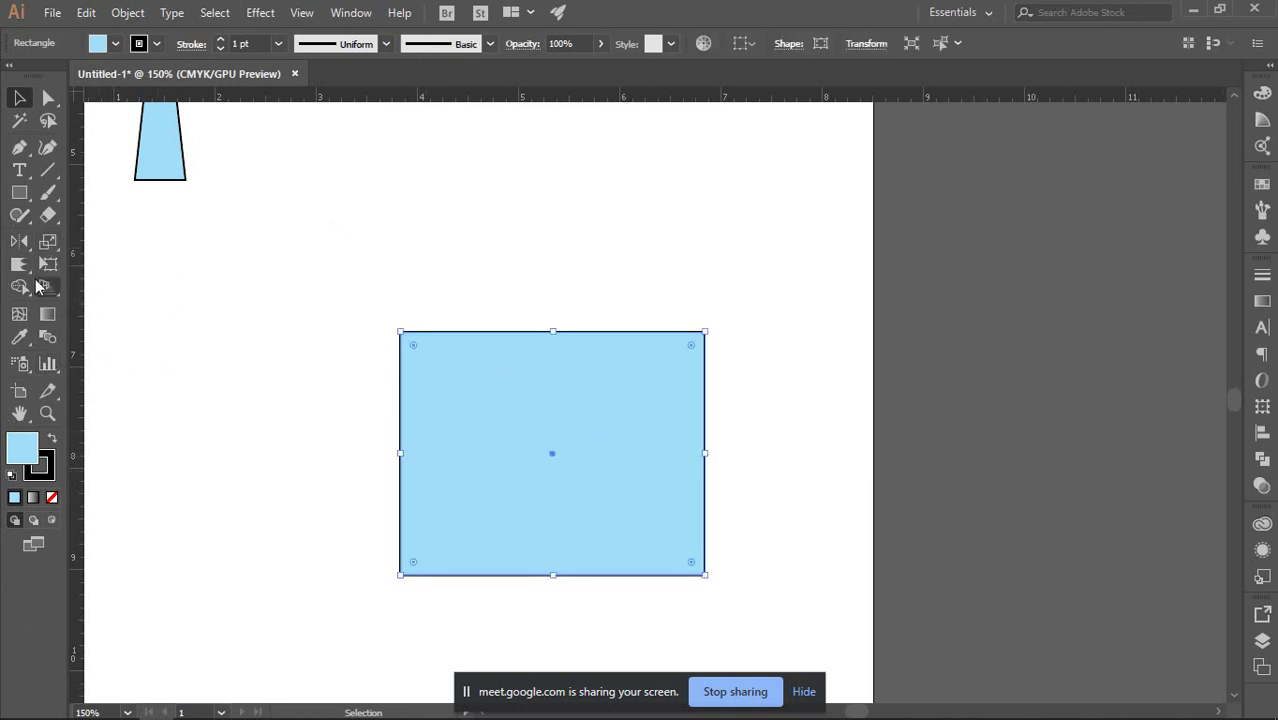
left_click(51, 265)
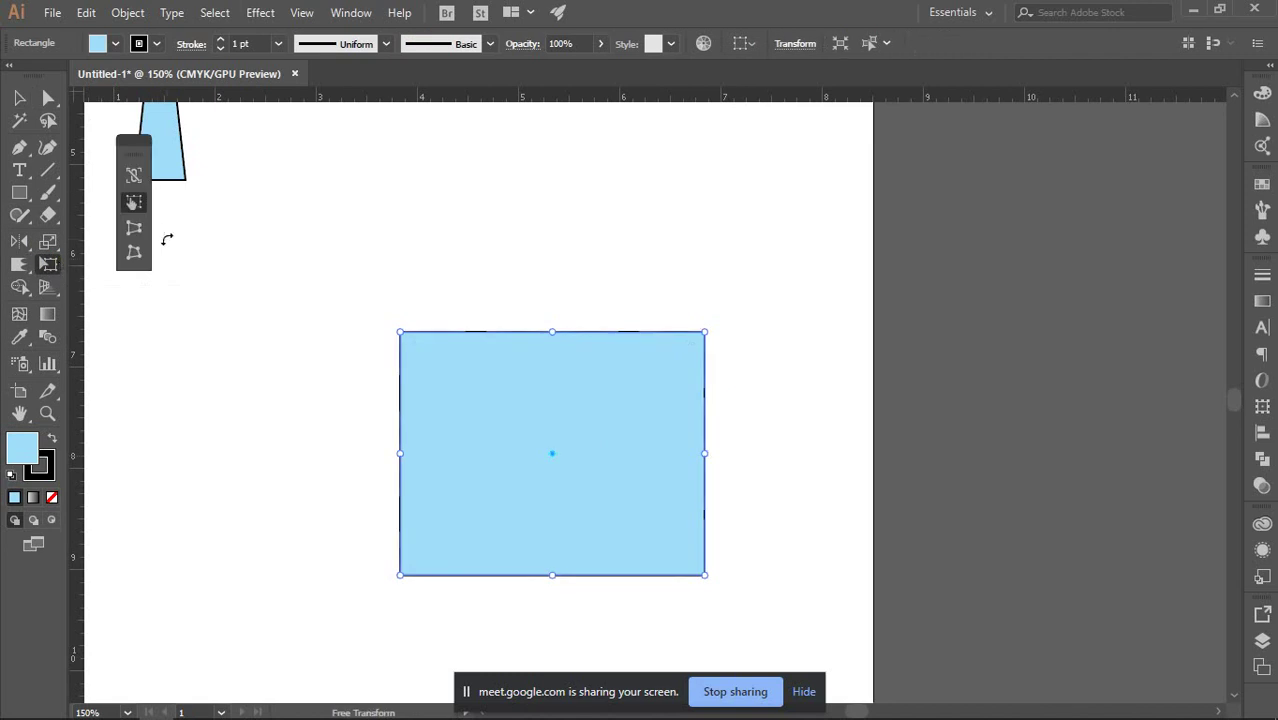
left_click(134, 228)
left_click_drag(403, 336, 543, 340)
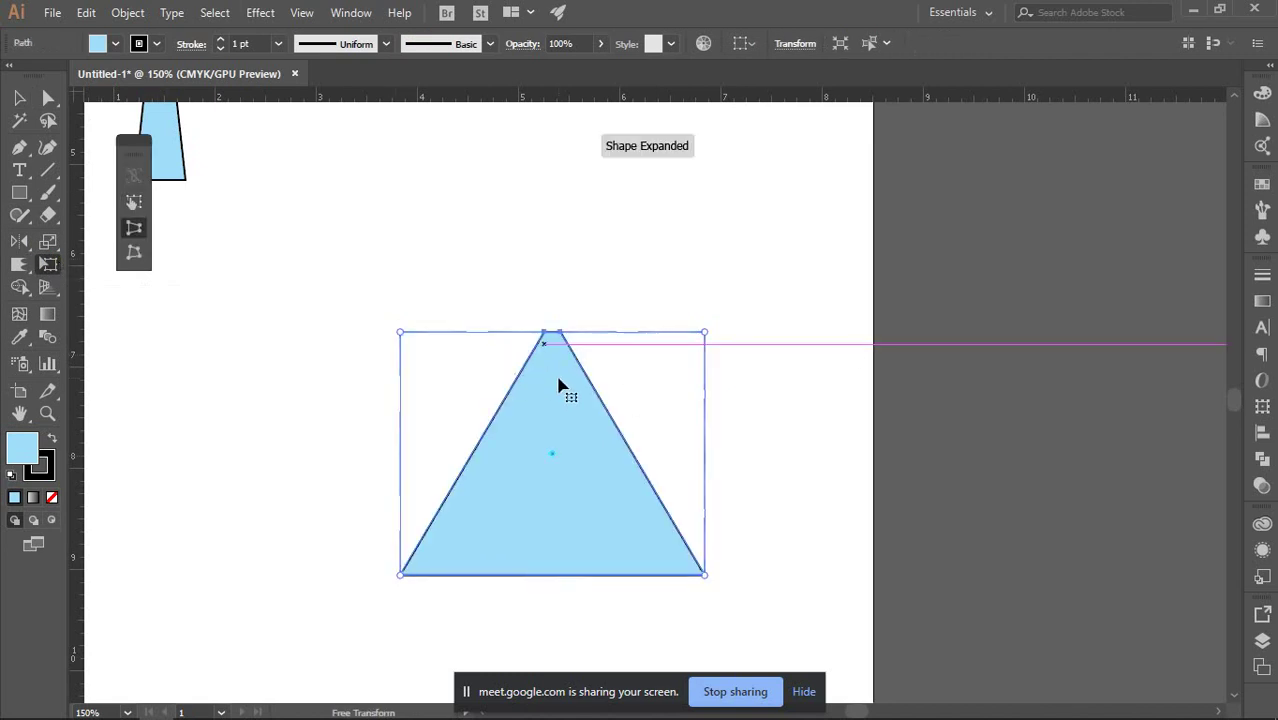
key("ctrl+z")
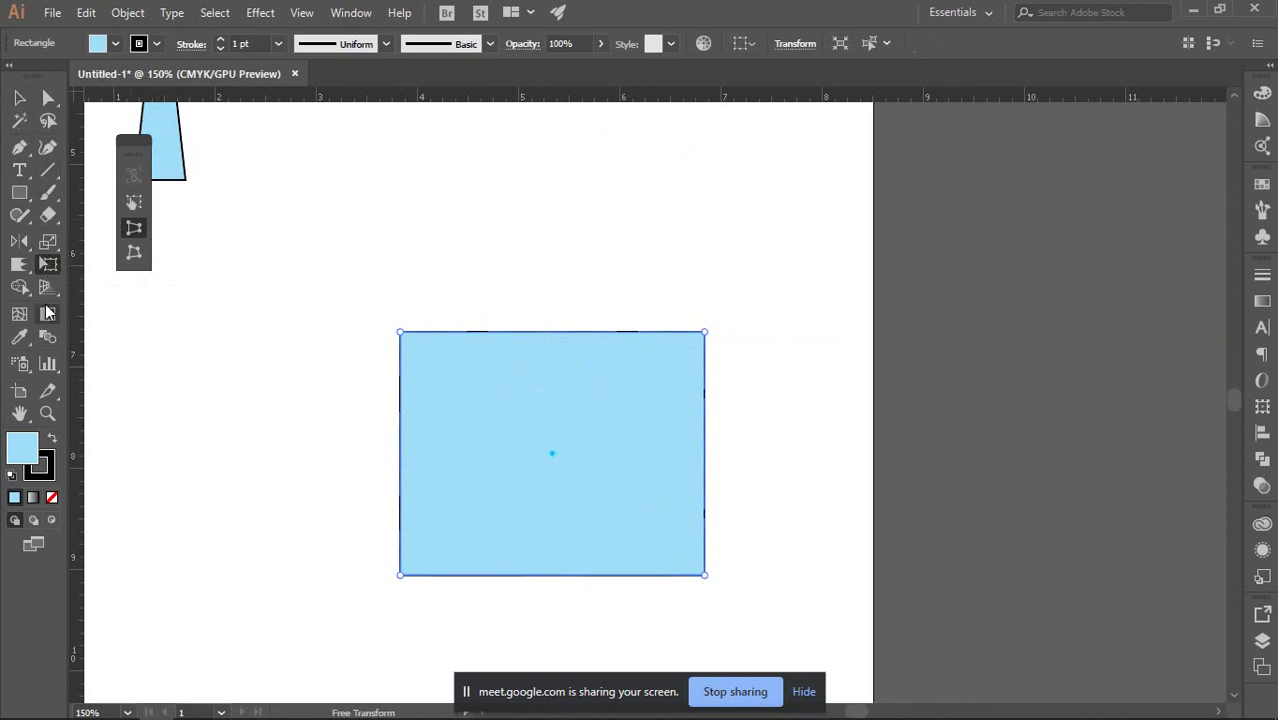
Show the Shape Builder tool group and deselect the large rectangle.
left_click(19, 287)
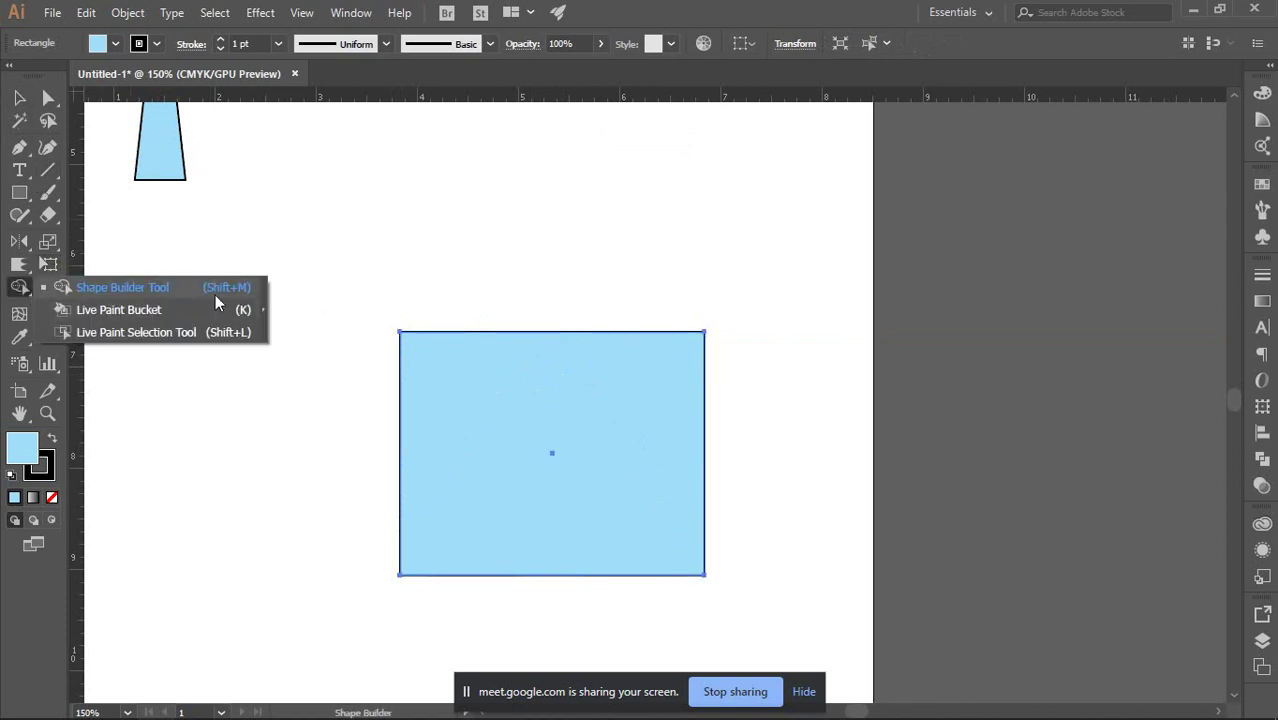
left_click(19, 97)
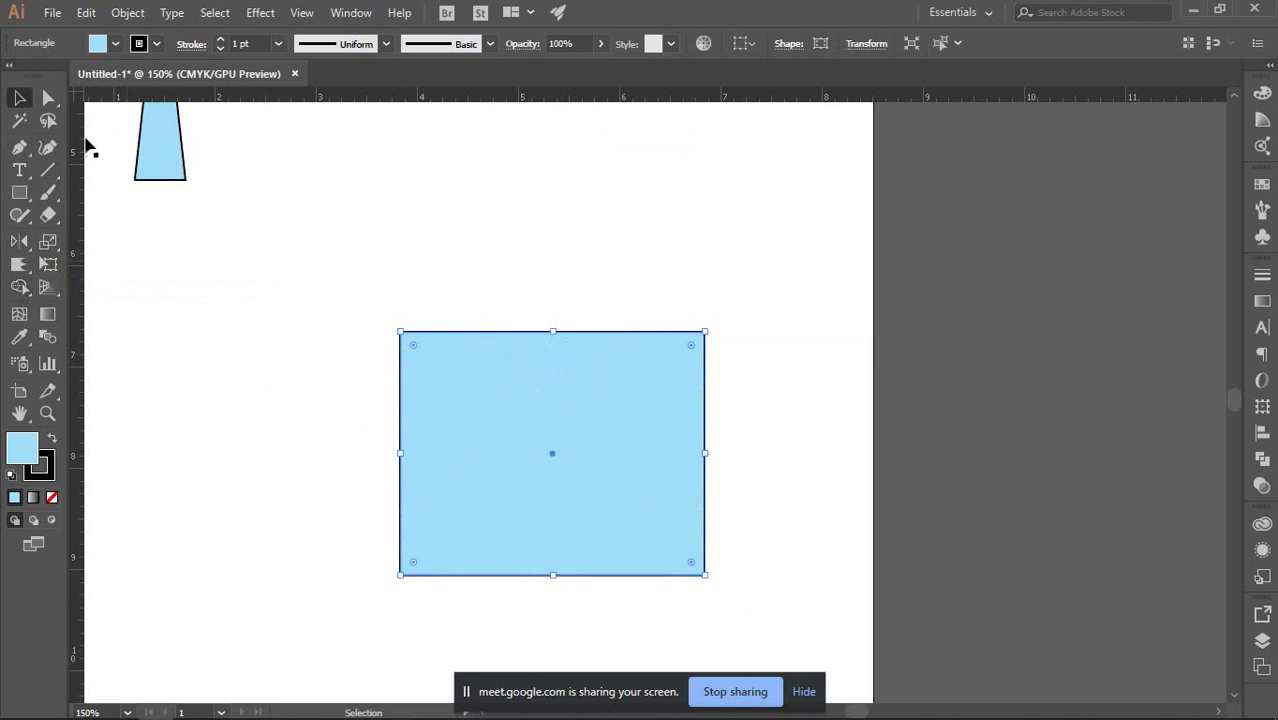
left_click(222, 262)
left_click(21, 289)
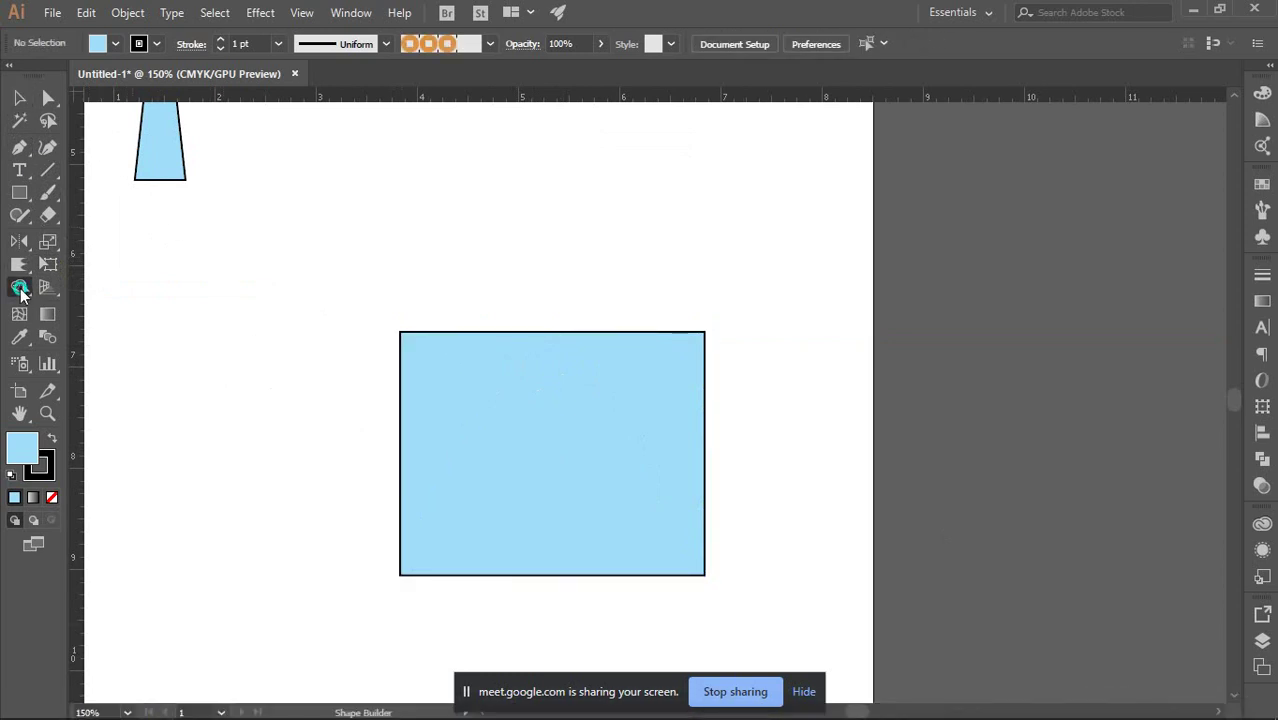
left_click(21, 289)
Delete the large light-blue rectangle from the lower part of the artboard.
scroll(474, 359, "down", 4)
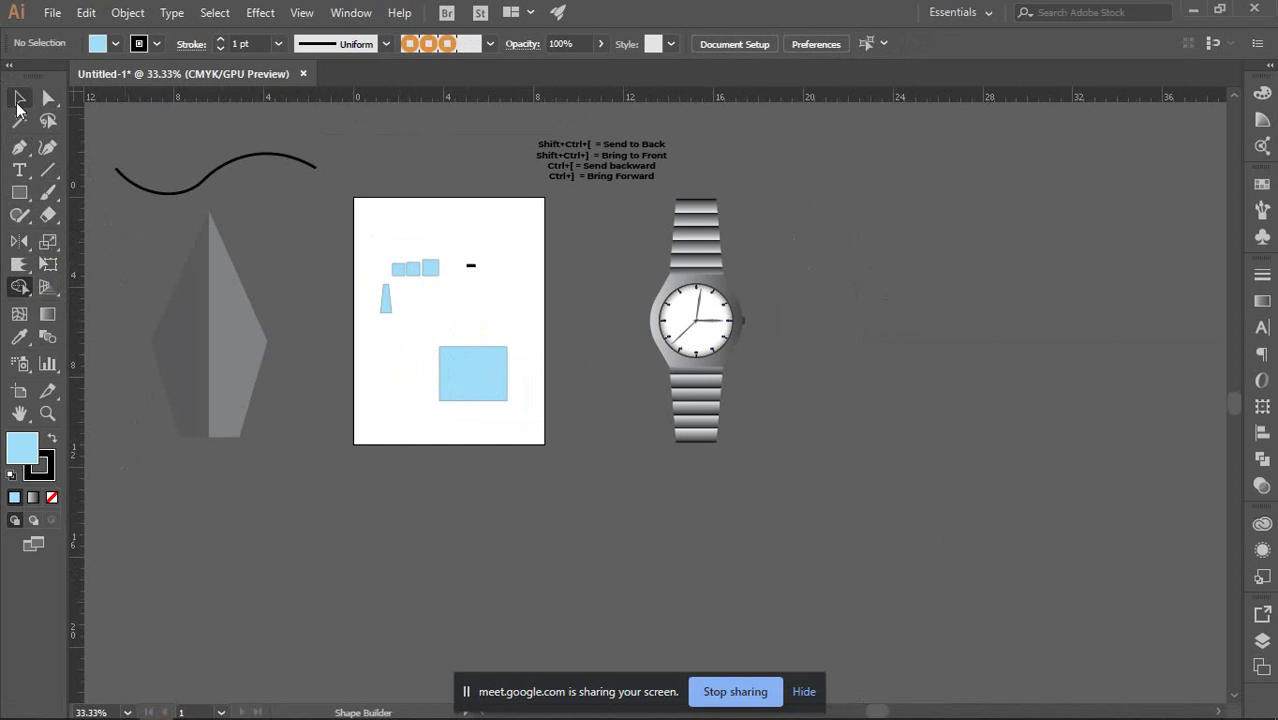
left_click(20, 97)
left_click_drag(428, 336, 558, 437)
key("Delete")
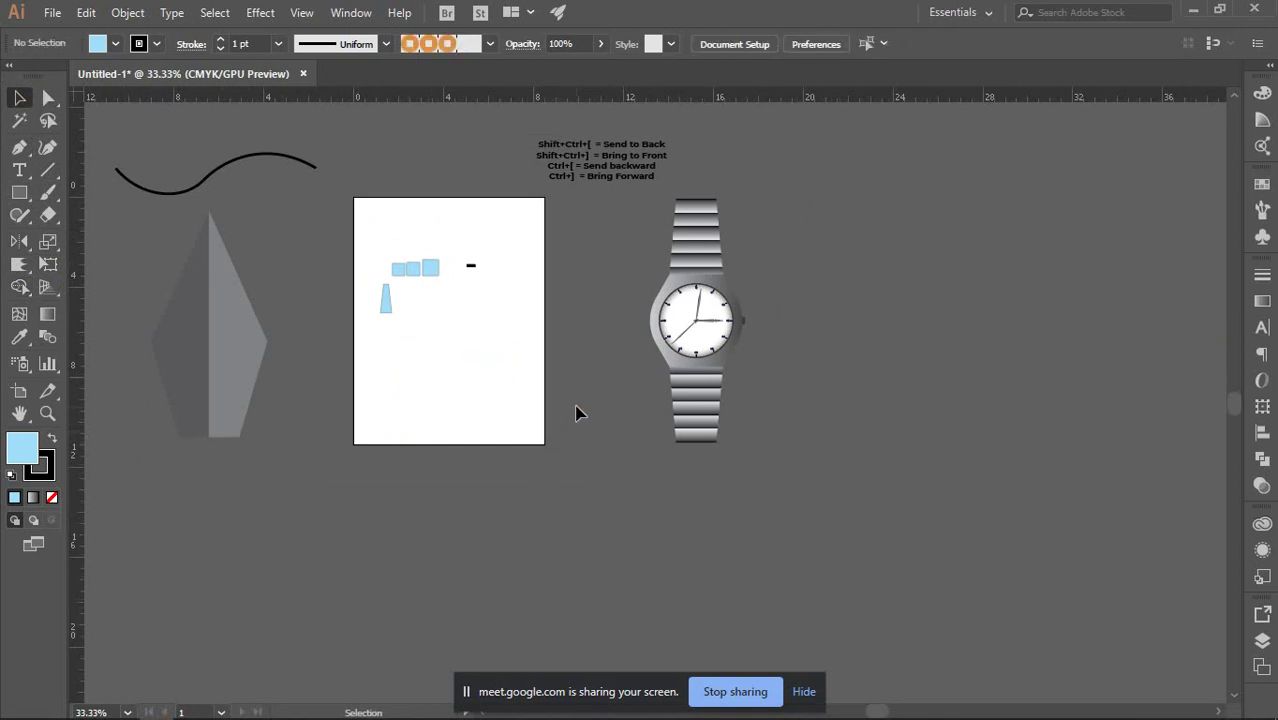
Draw an unfilled S-shaped Pen curve with a 1 pt black stroke, rising across the artboard past its right edge, and deselect it.
scroll(462, 337, "up", 3)
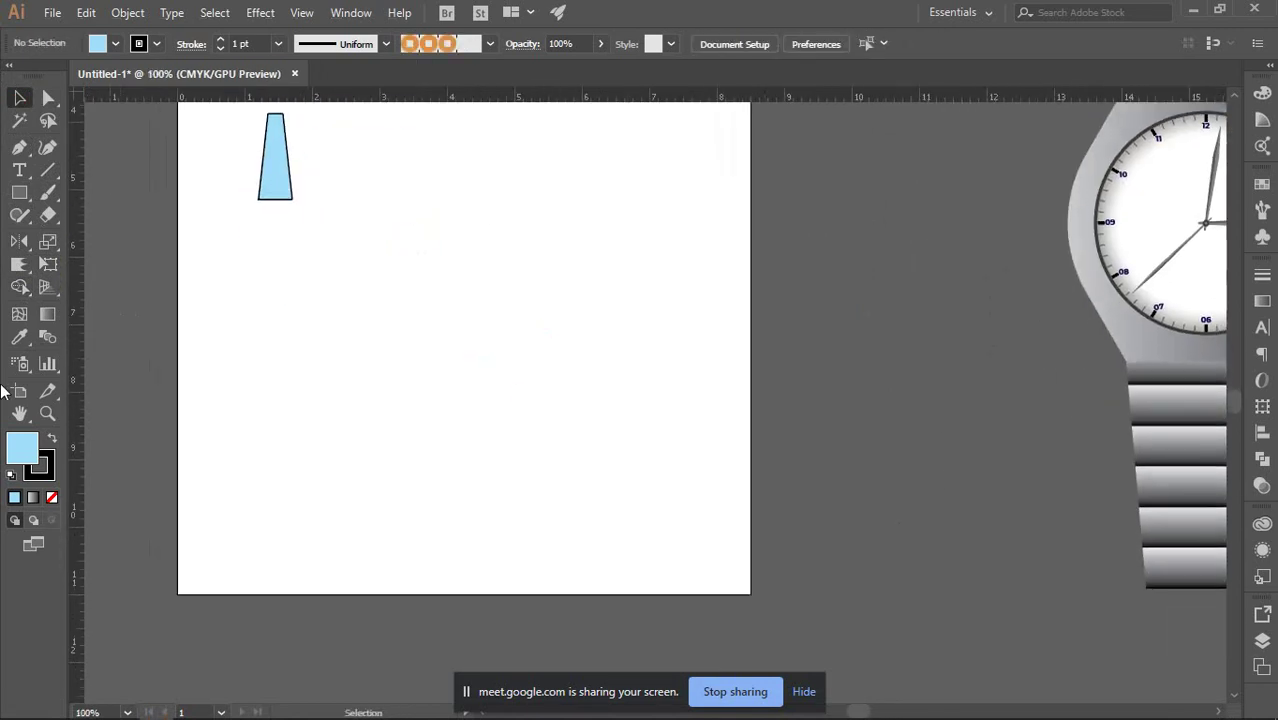
left_click(19, 147)
left_click(235, 373)
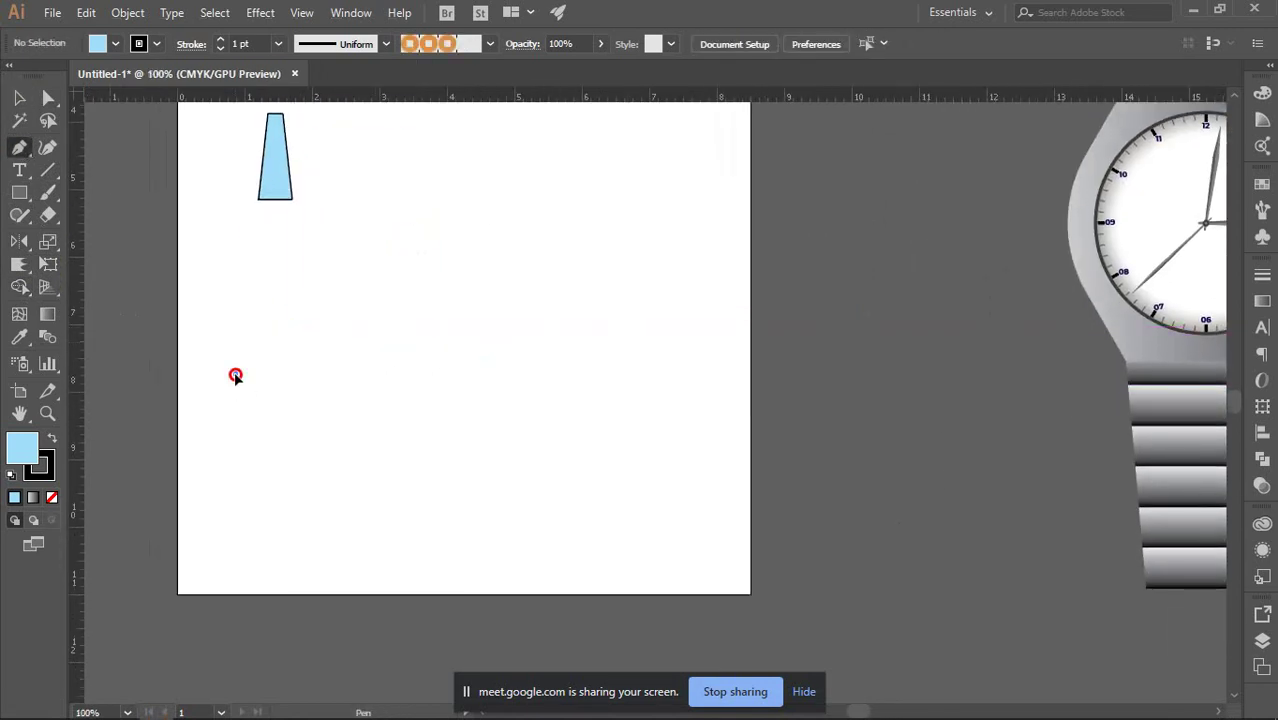
left_click(472, 257)
left_click_drag(582, 261, 804, 280)
key("ctrl+z")
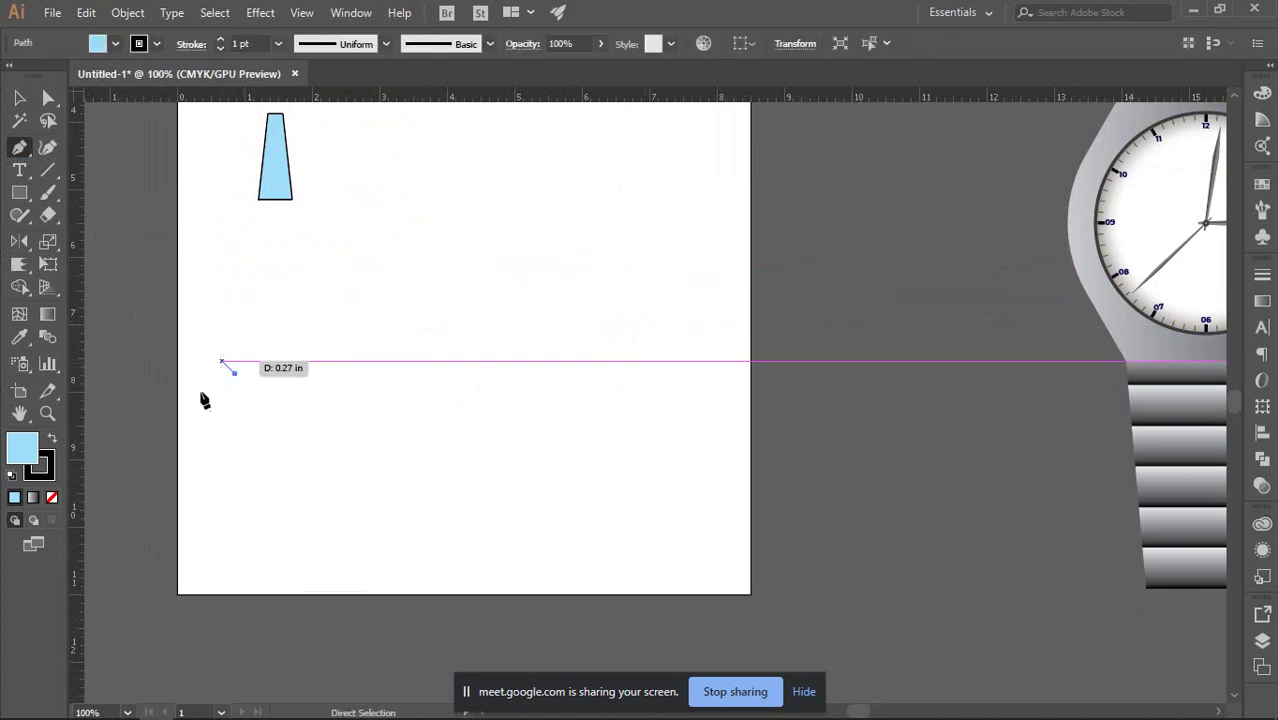
left_click(52, 497)
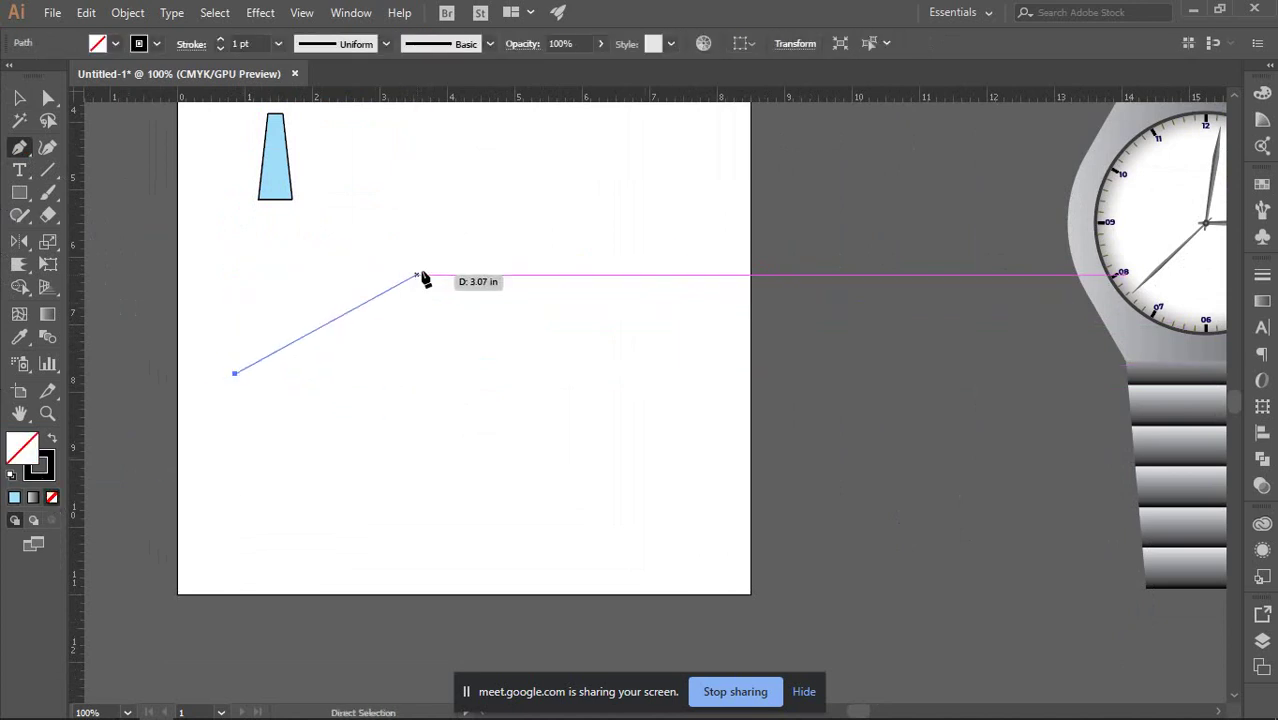
left_click_drag(472, 264, 600, 284)
left_click_drag(812, 156, 860, 146)
key("v")
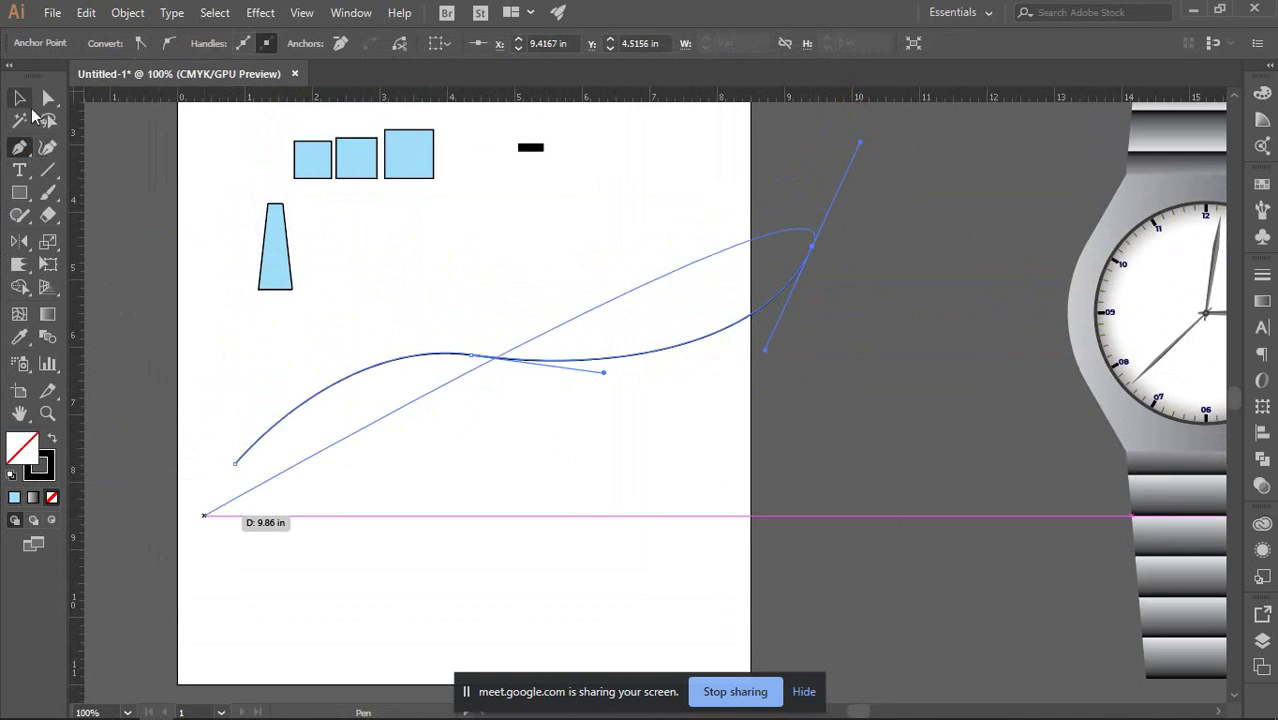
left_click(765, 557)
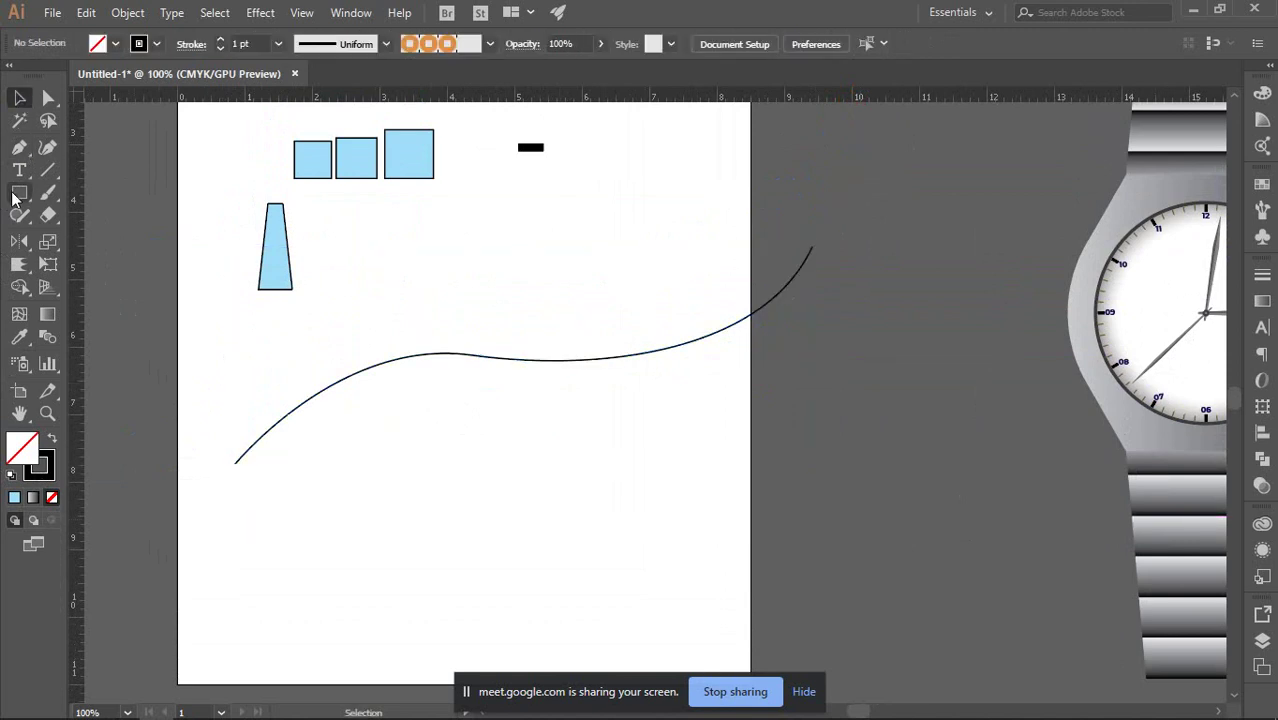
Draw two separate straight Pen lines crossing the left half of the curve and each other, then deselect them.
left_click(19, 147)
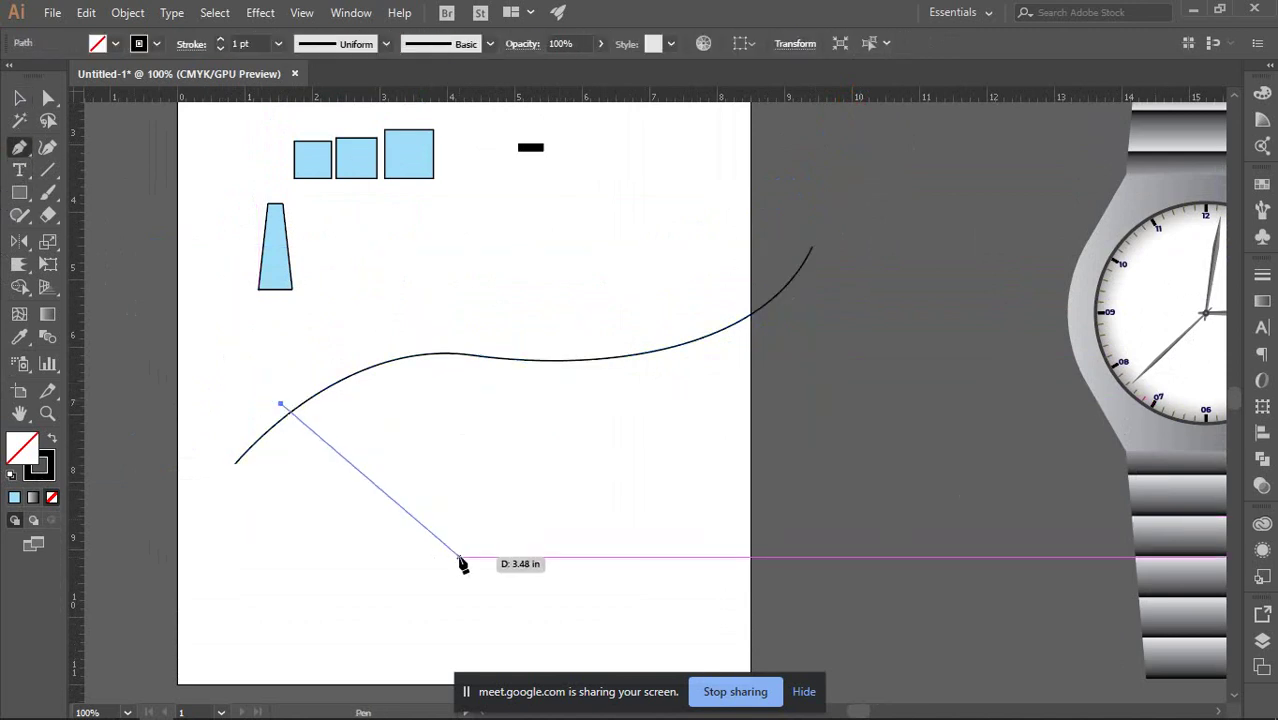
left_click(462, 557)
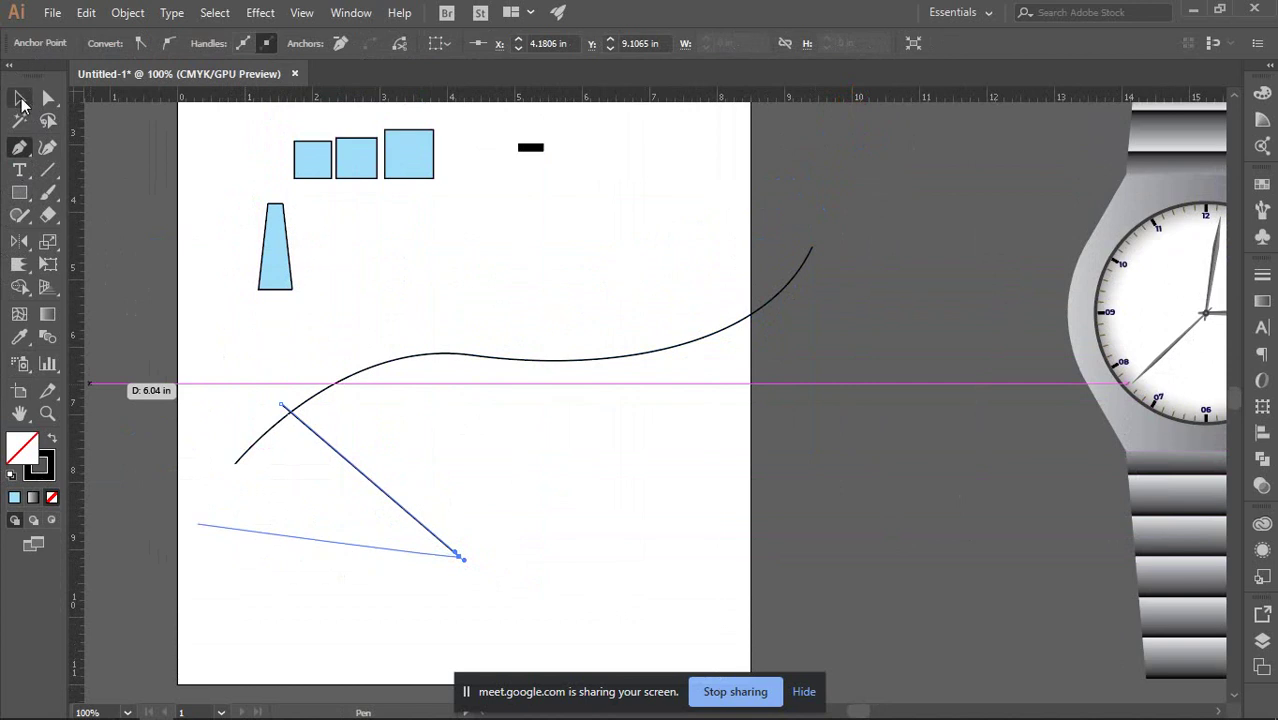
left_click(19, 97)
left_click(592, 444)
key("p")
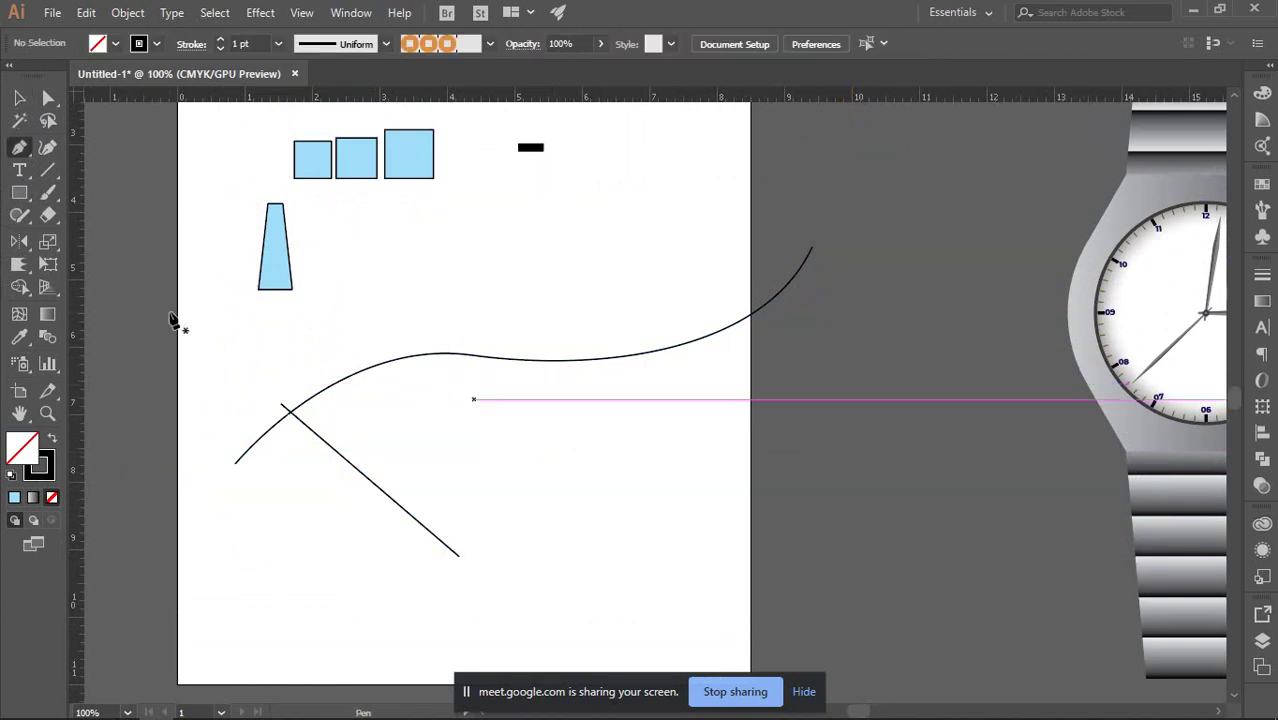
left_click(403, 597)
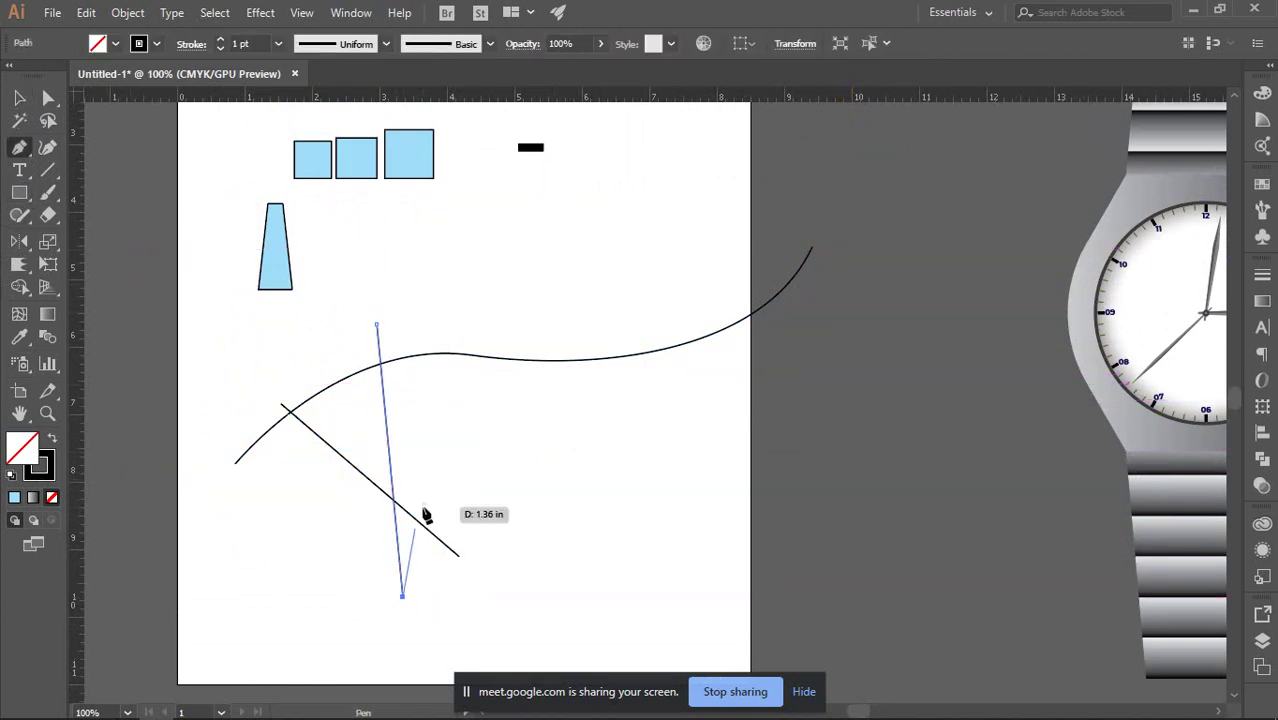
left_click(520, 443, "ctrl")
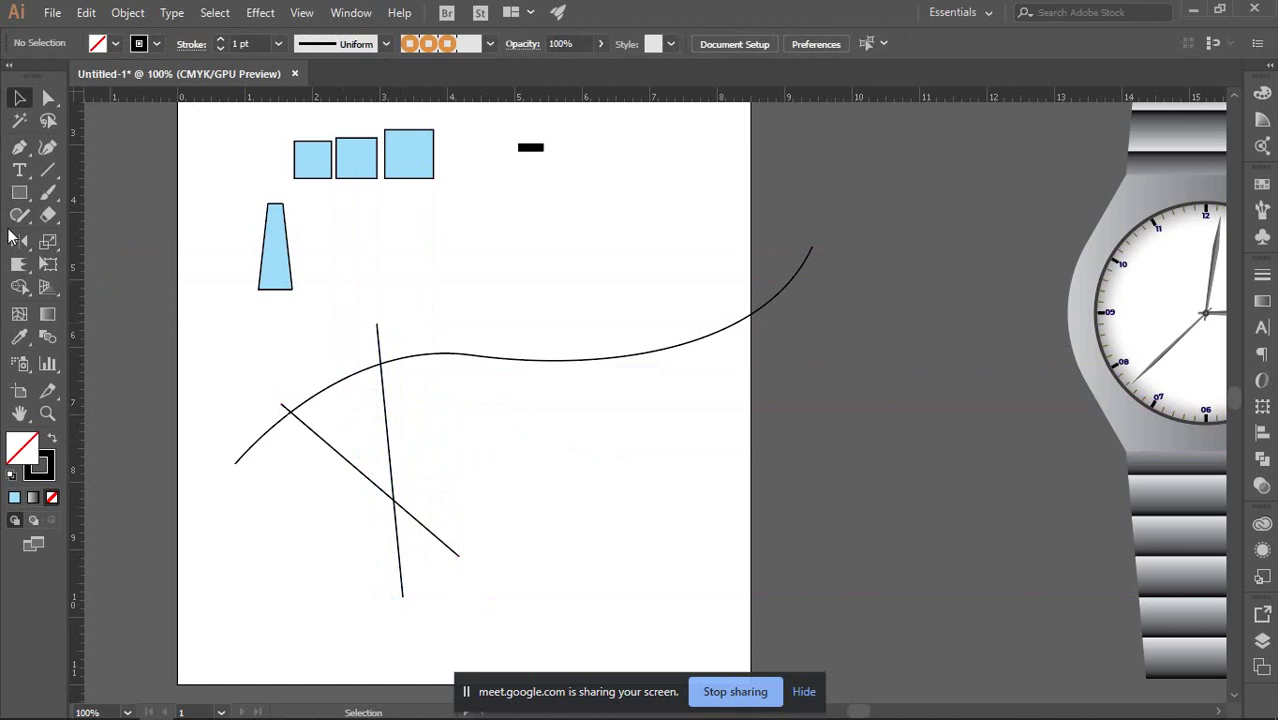
Draw six freehand Pencil lines crossing the curve and one another across the middle of the artboard, then deselect.
left_click(19, 214)
key("n")
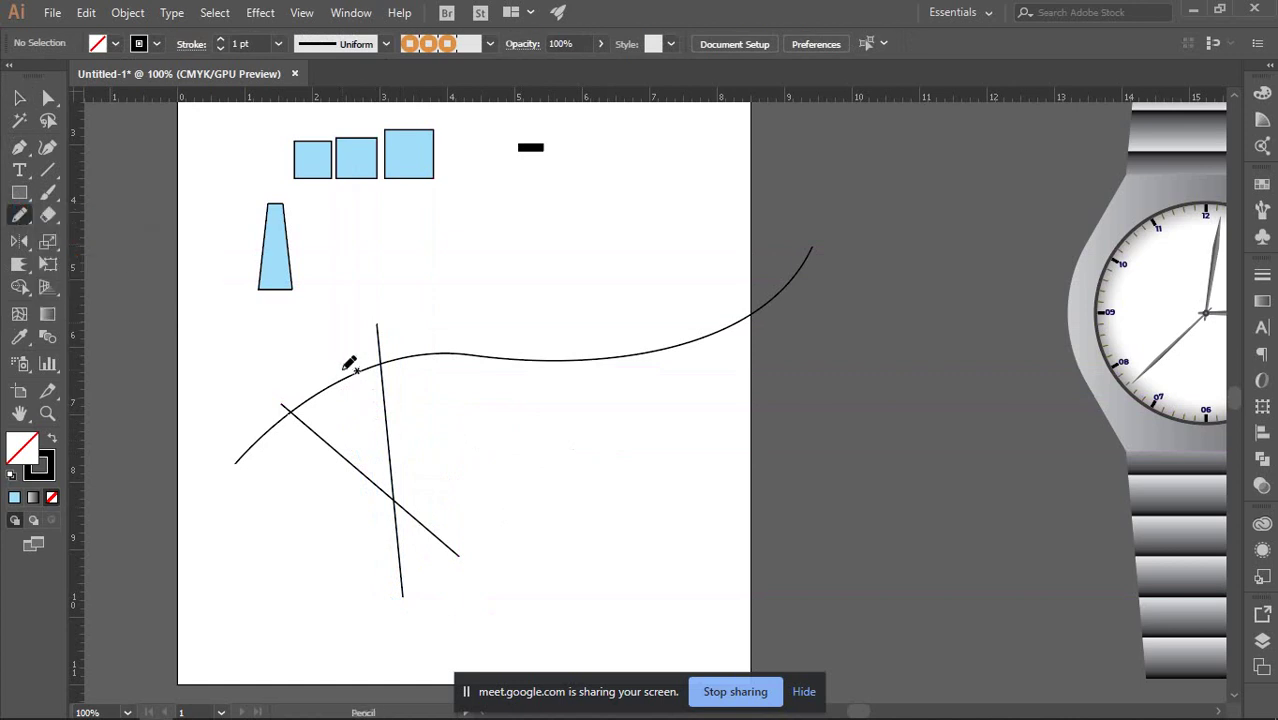
mouse_move(314, 350)
left_mouse_down()
mouse_move(534, 486)
mouse_move(570, 501)
left_mouse_up()
left_click_drag(441, 298, 513, 555)
mouse_move(416, 562)
left_mouse_down()
mouse_move(428, 528)
mouse_move(571, 407)
left_mouse_up()
left_click_drag(562, 300, 820, 505)
left_click_drag(710, 251, 614, 562)
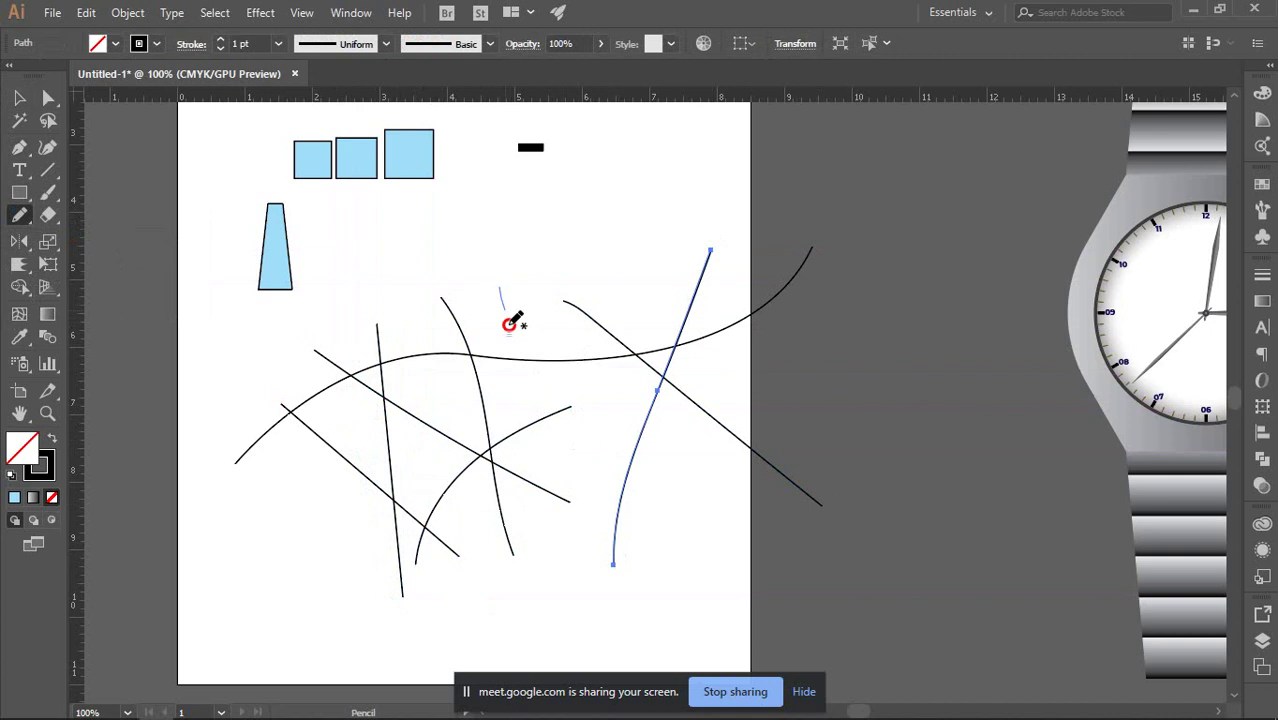
left_click_drag(500, 287, 564, 502)
left_click(17, 100)
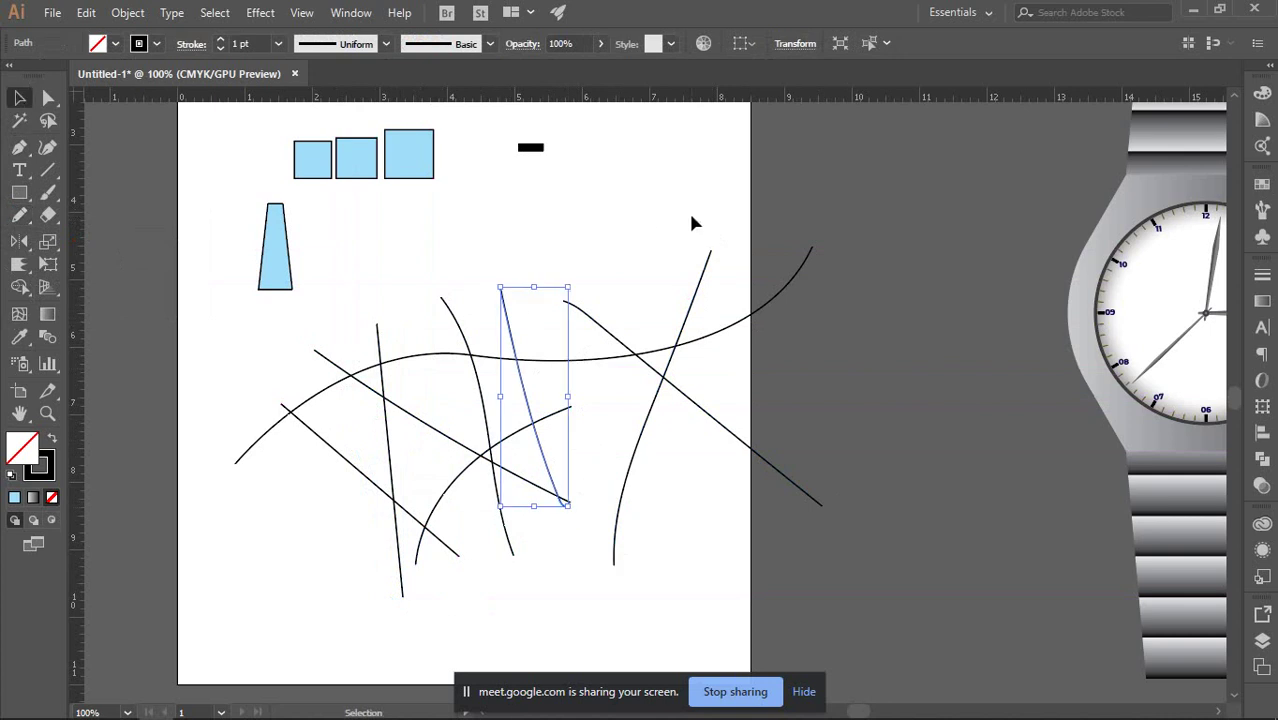
left_click(692, 222)
Add four more Pencil lines, three across the upper-left part of the tangle and one at its lower right, then deselect.
left_click(20, 215)
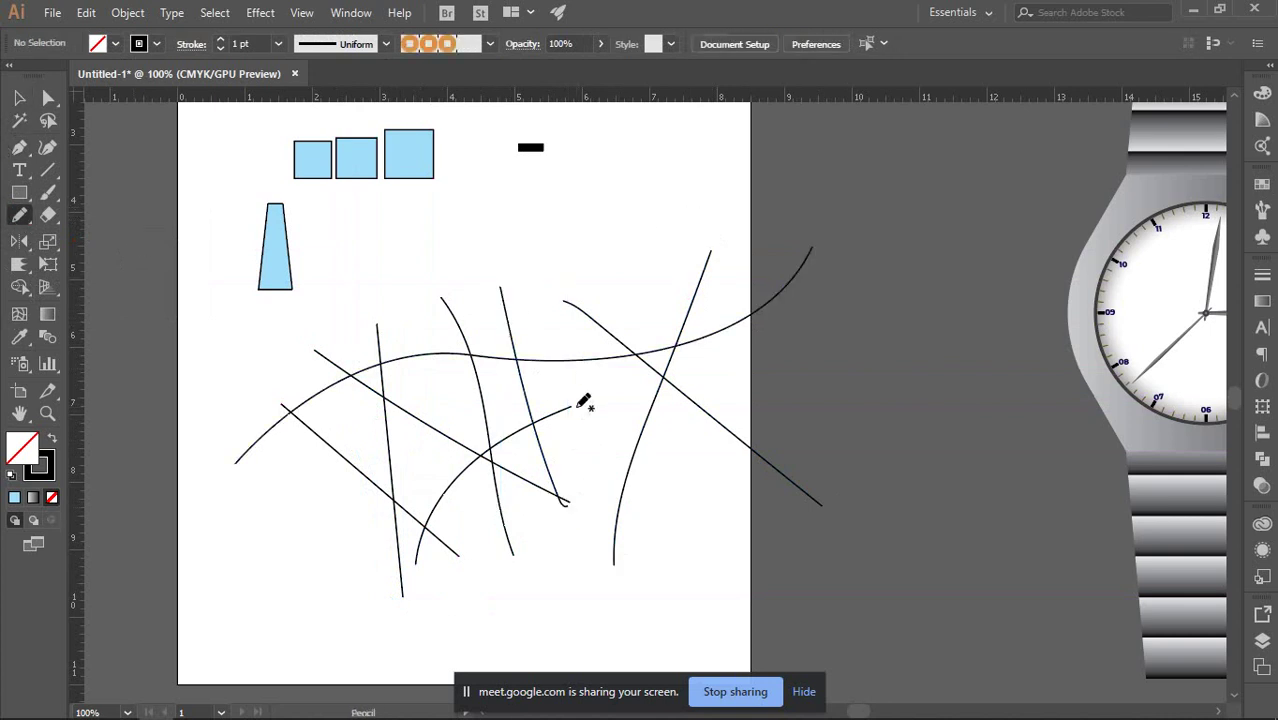
left_click_drag(523, 448, 771, 495)
mouse_move(264, 335)
left_mouse_down()
mouse_move(326, 318)
mouse_move(778, 275)
left_mouse_up()
left_click_drag(297, 388, 595, 276)
mouse_move(410, 285)
left_mouse_down()
mouse_move(385, 430)
mouse_move(345, 525)
left_mouse_up()
left_click(20, 100)
left_click(727, 209)
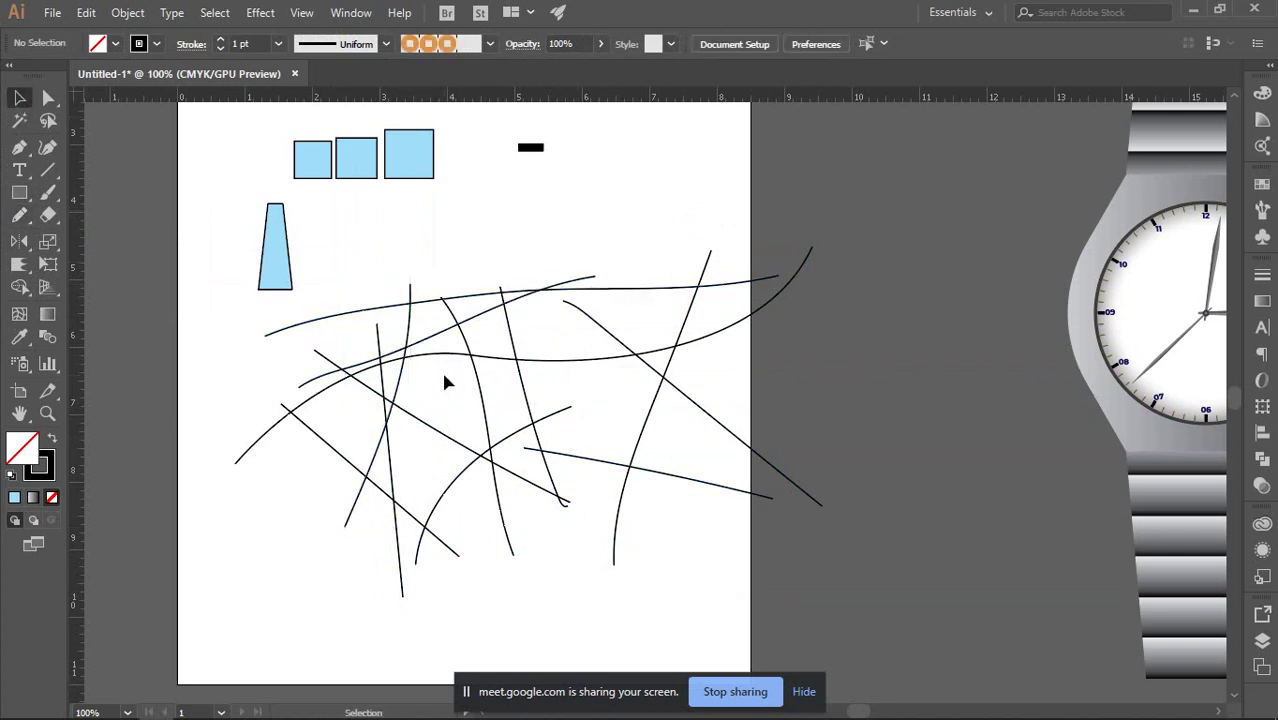
Try moving one of the upper curves, undo the move and select all the crossing lines together.
left_click_drag(434, 342, 519, 399)
key("ctrl+z")
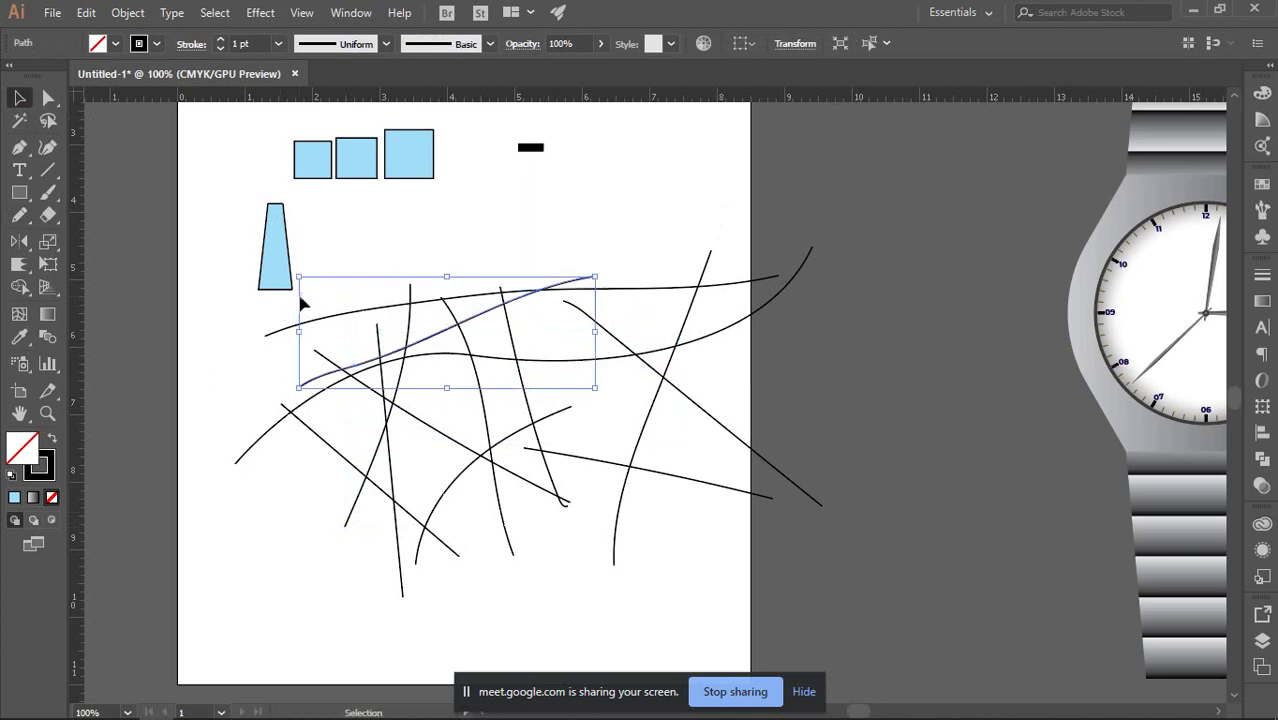
left_click_drag(333, 294, 857, 545)
key("ctrl+minus")
key("ctrl+minus")
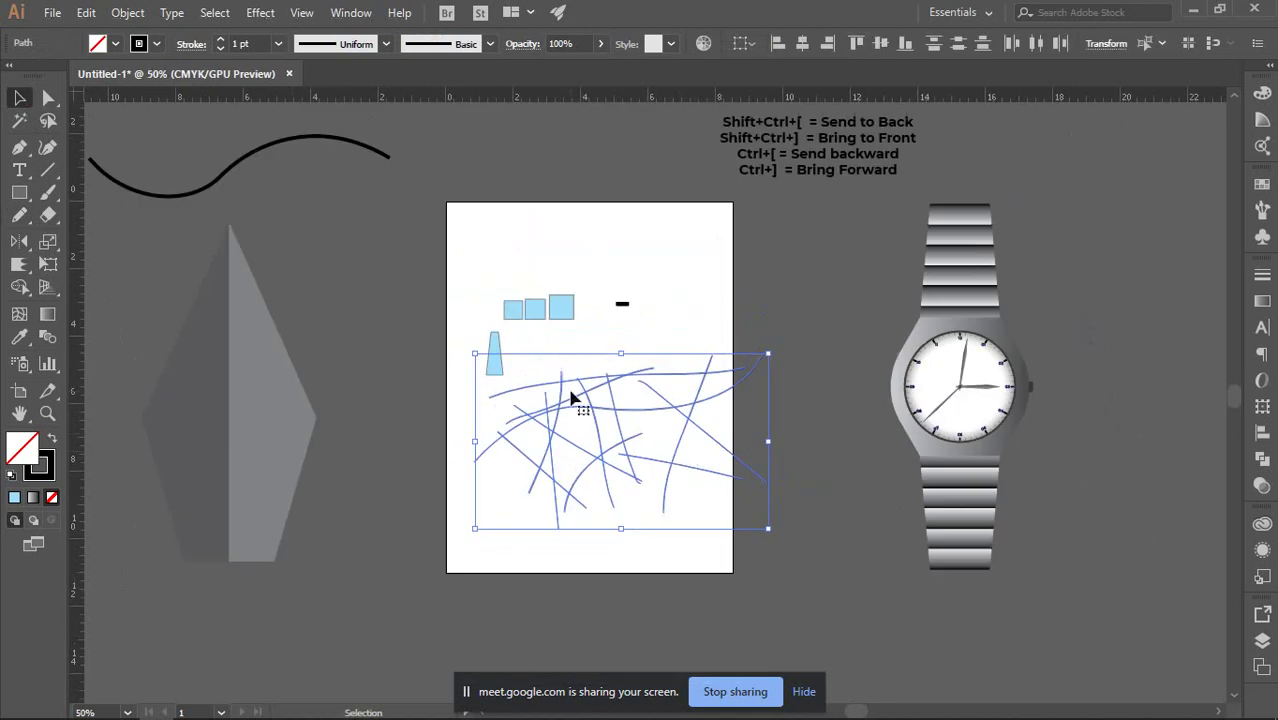
Move the blue squares, trapezoid and black bar off the artboard's left side, and shift all crossing lines to its upper half.
left_click_drag(459, 266, 624, 348)
left_click_drag(565, 309, 350, 240)
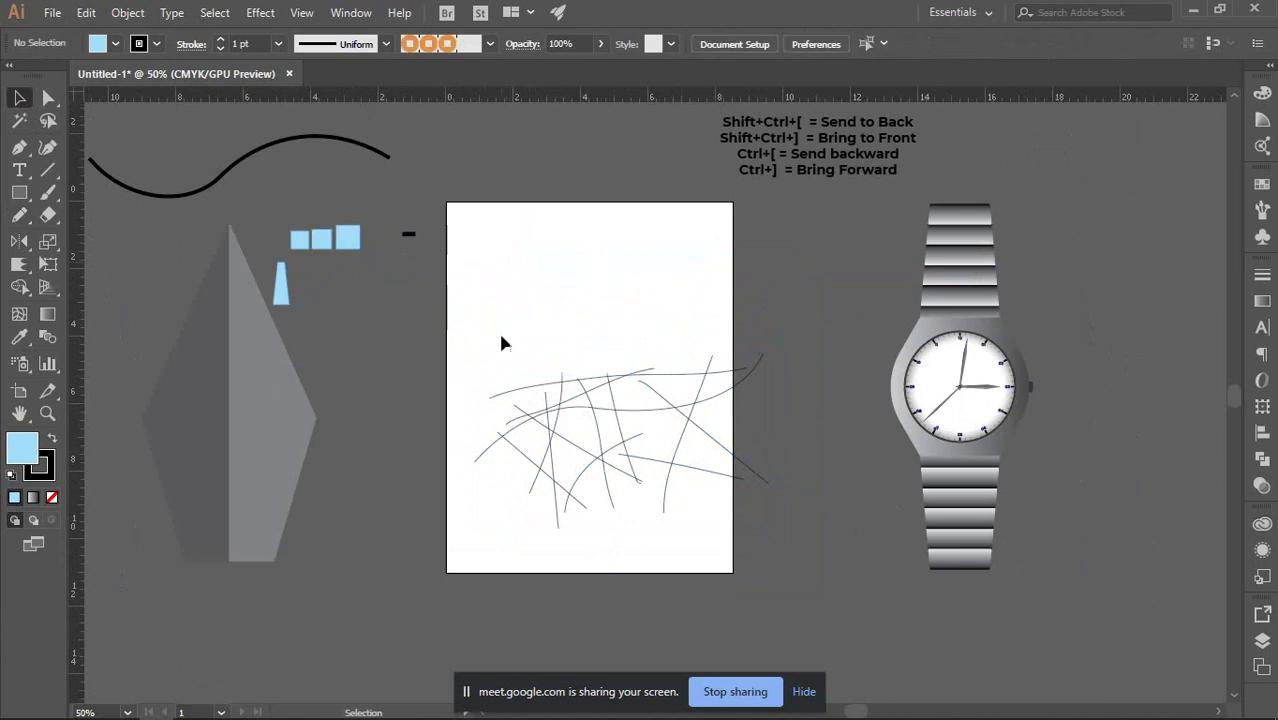
left_click_drag(453, 376, 726, 496)
left_click_drag(593, 408, 566, 277)
scroll(604, 282, "up", 1)
scroll(604, 282, "up", 2)
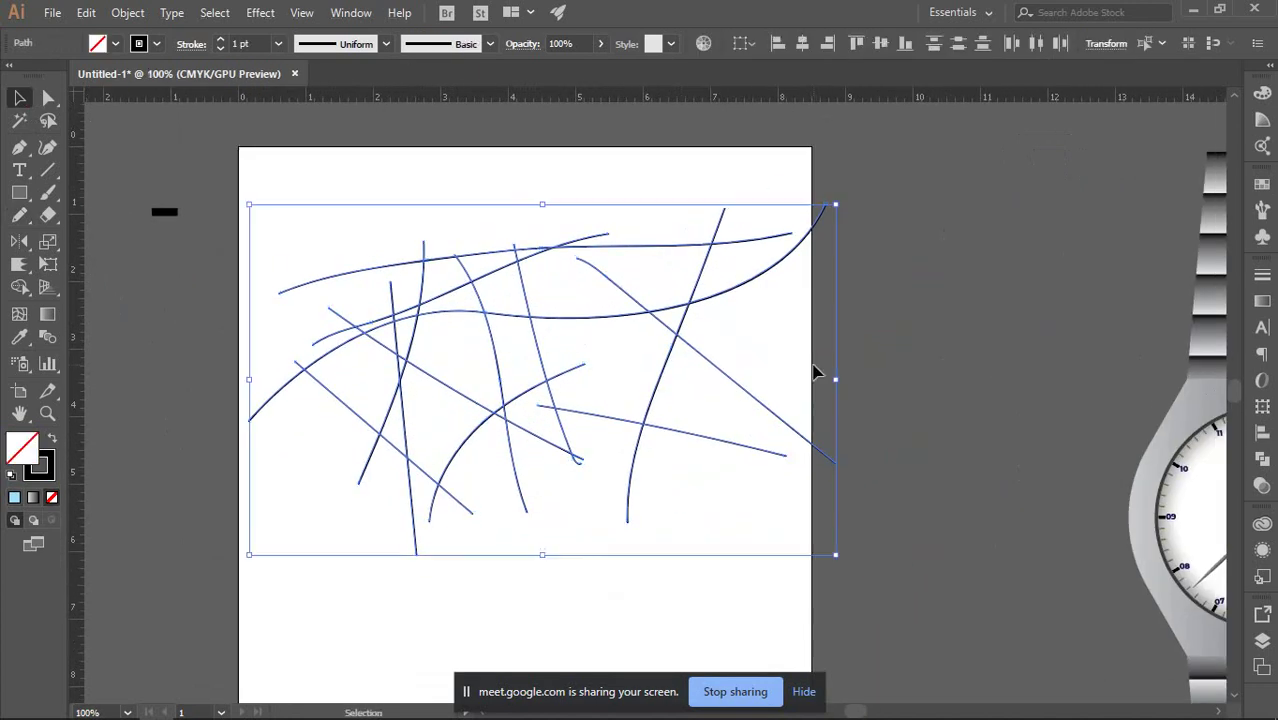
left_click(897, 334)
Examine the crossing lines up close by selecting individual paths and checking the areas enclosed between them.
left_click(508, 368)
left_click(314, 188)
mouse_move(290, 166)
left_mouse_down()
mouse_move(448, 317)
mouse_move(893, 530)
left_mouse_up()
left_click(296, 445)
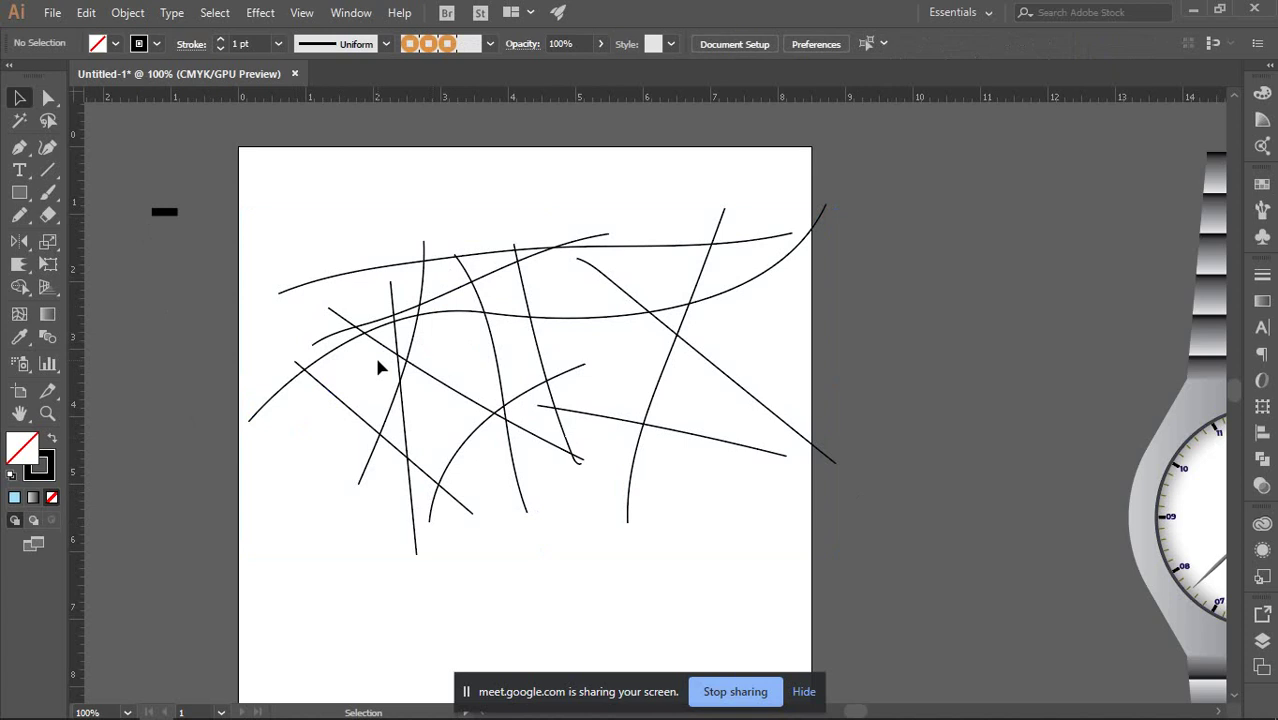
scroll(419, 312, "up", 3)
left_click(410, 317)
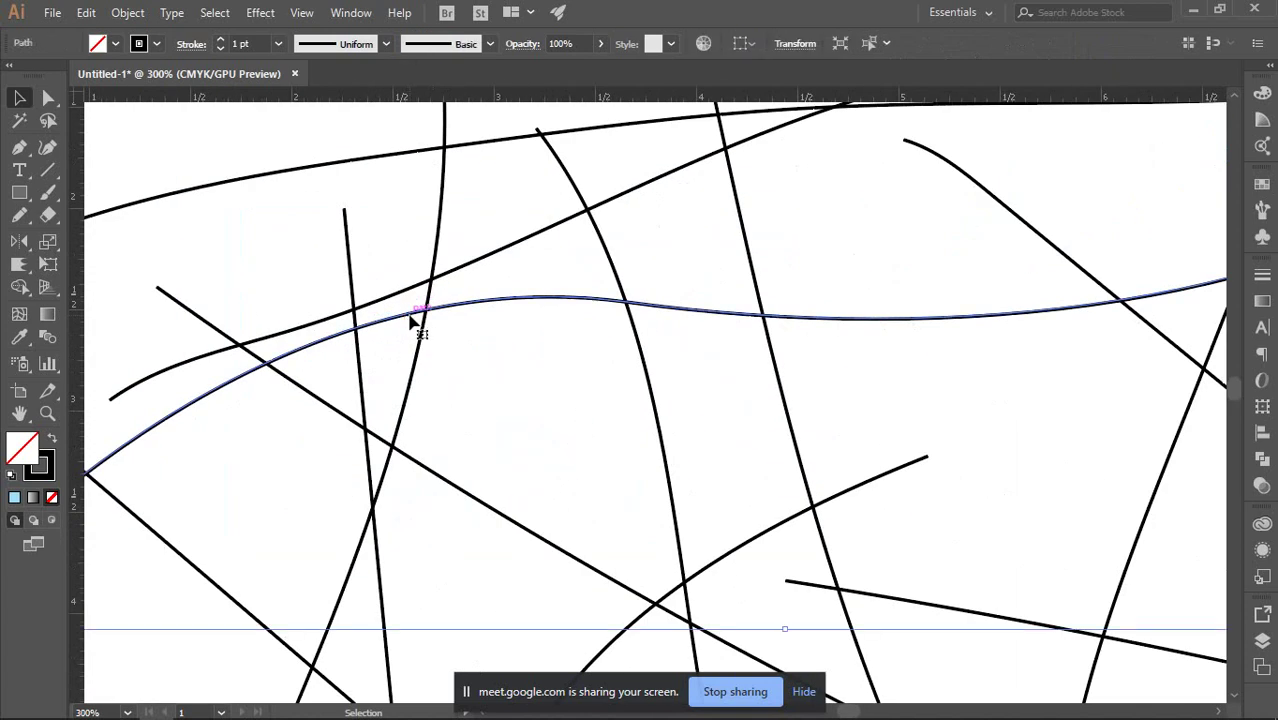
left_click(658, 388)
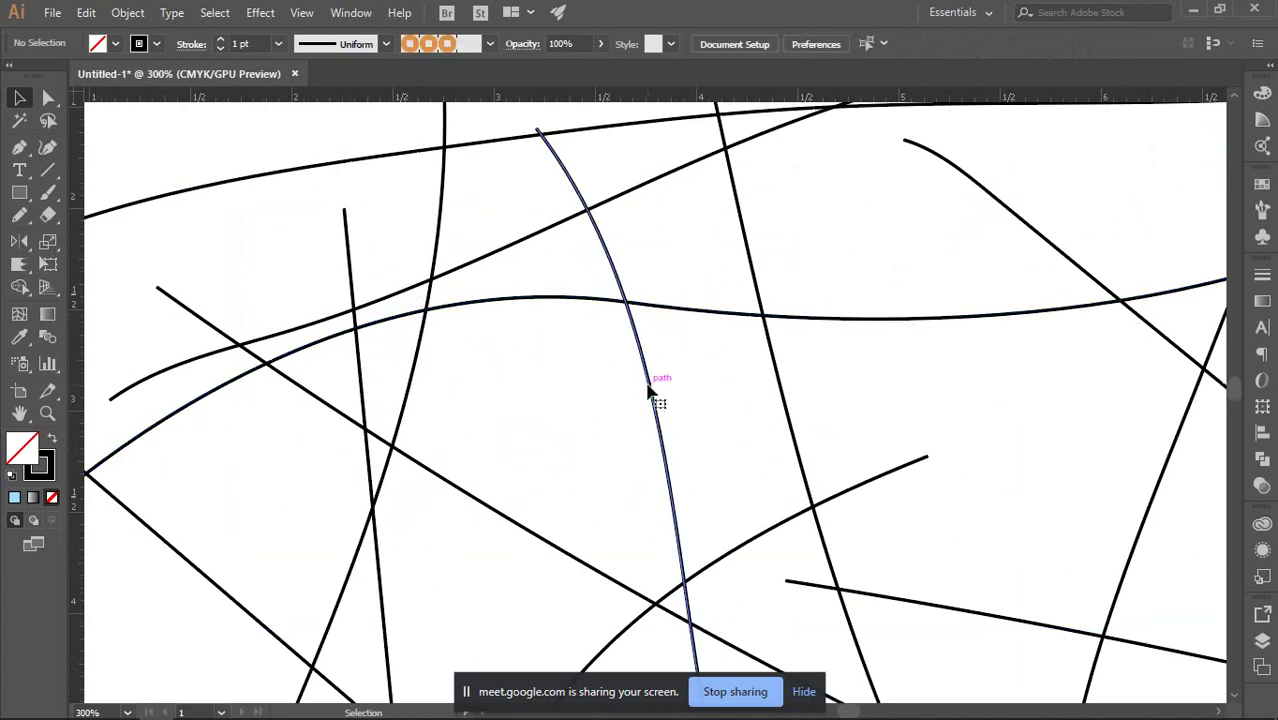
left_click(656, 400)
left_click(481, 507)
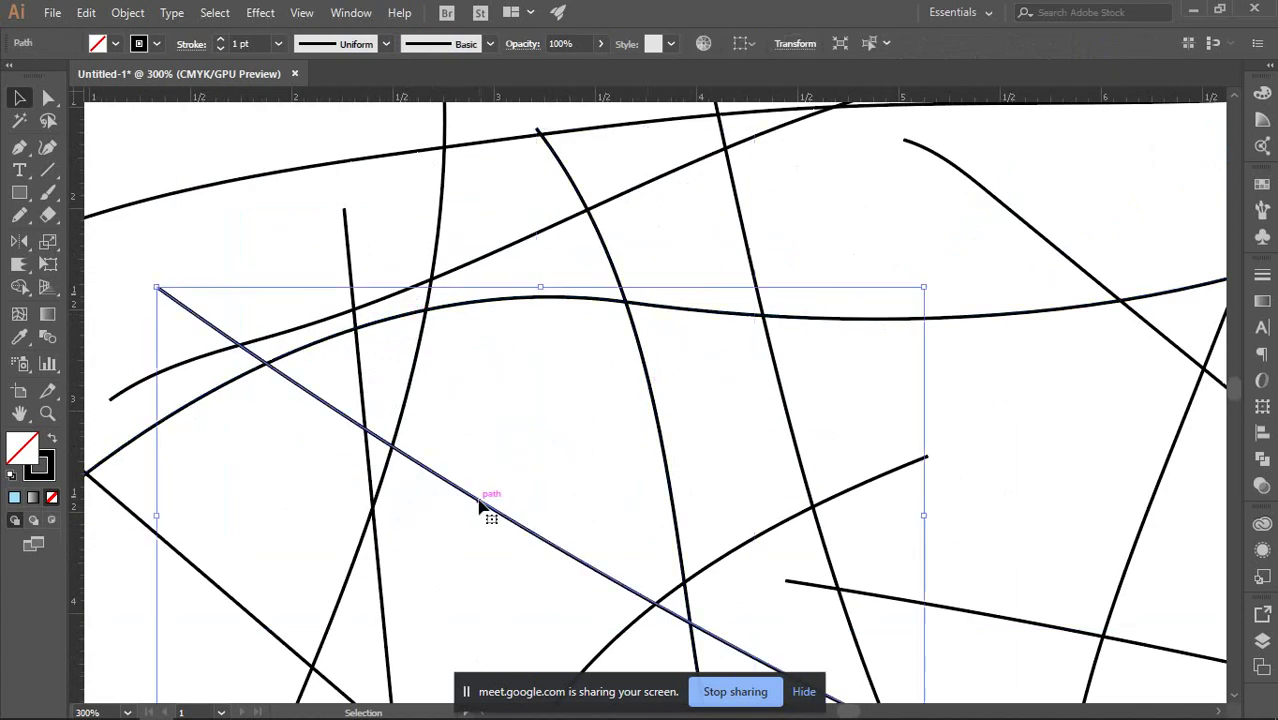
left_click(420, 376)
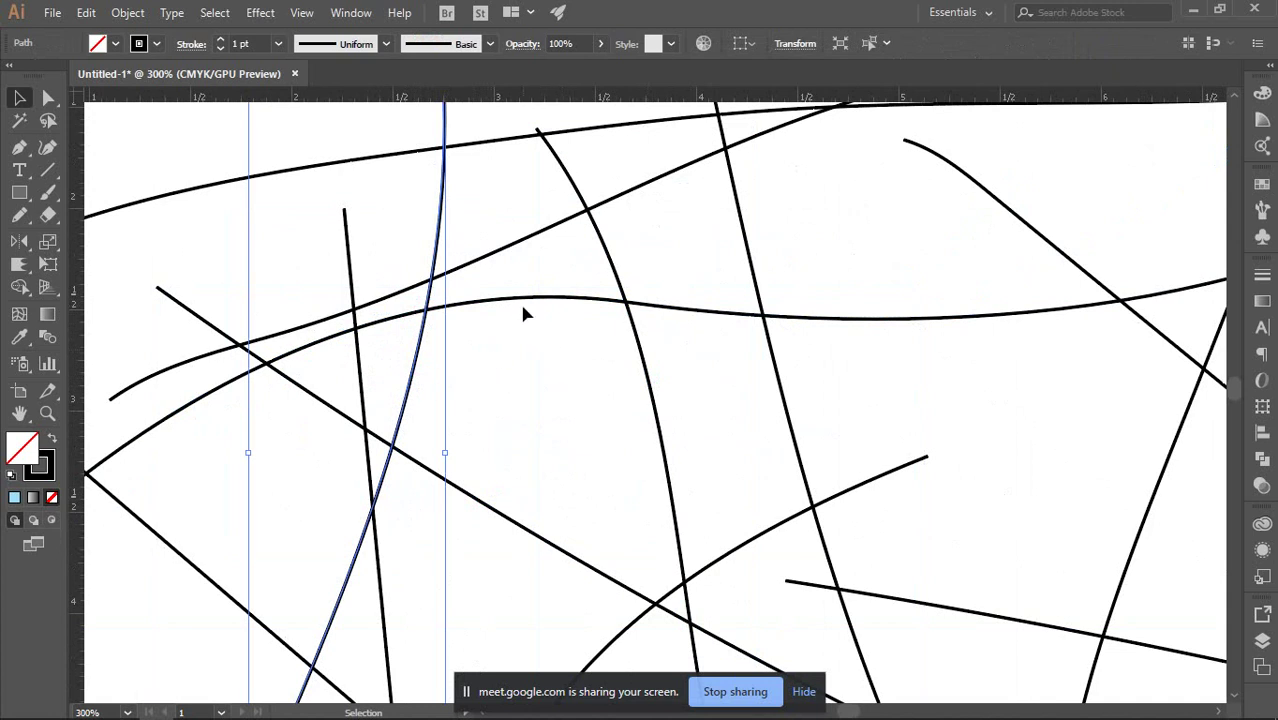
scroll(523, 355, "down", 1)
left_click(508, 345)
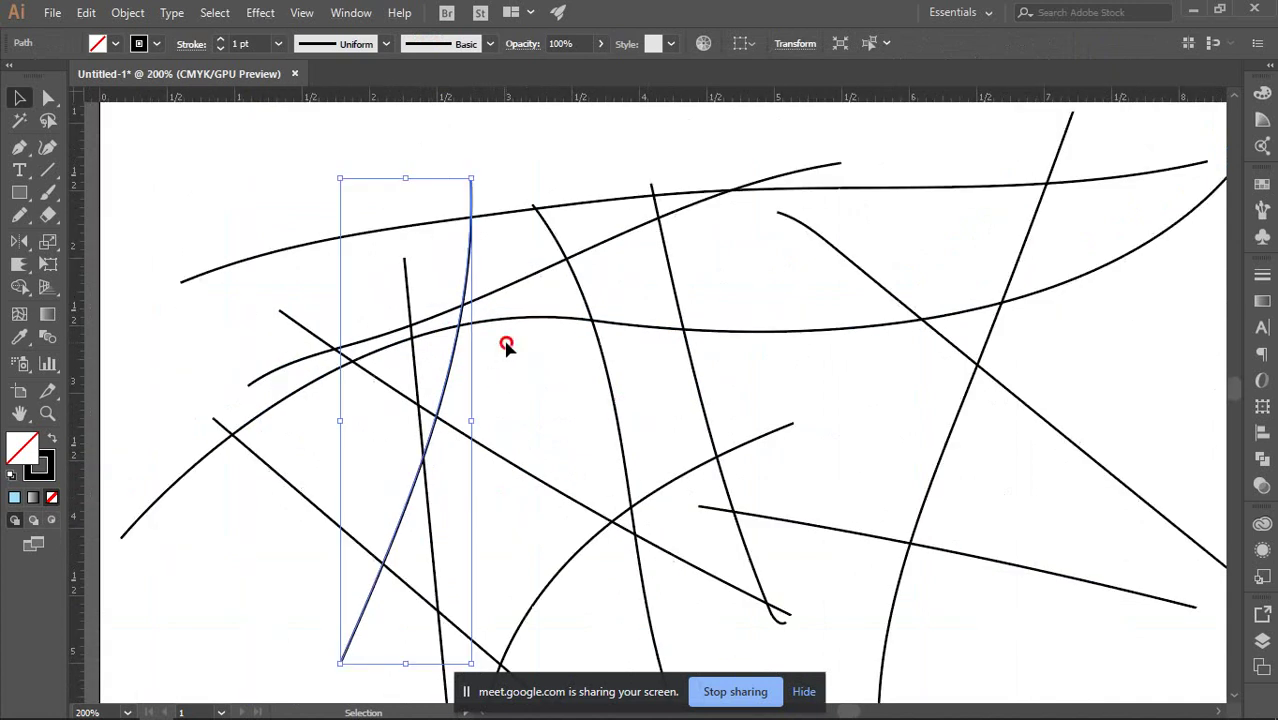
left_click_drag(486, 348, 525, 418)
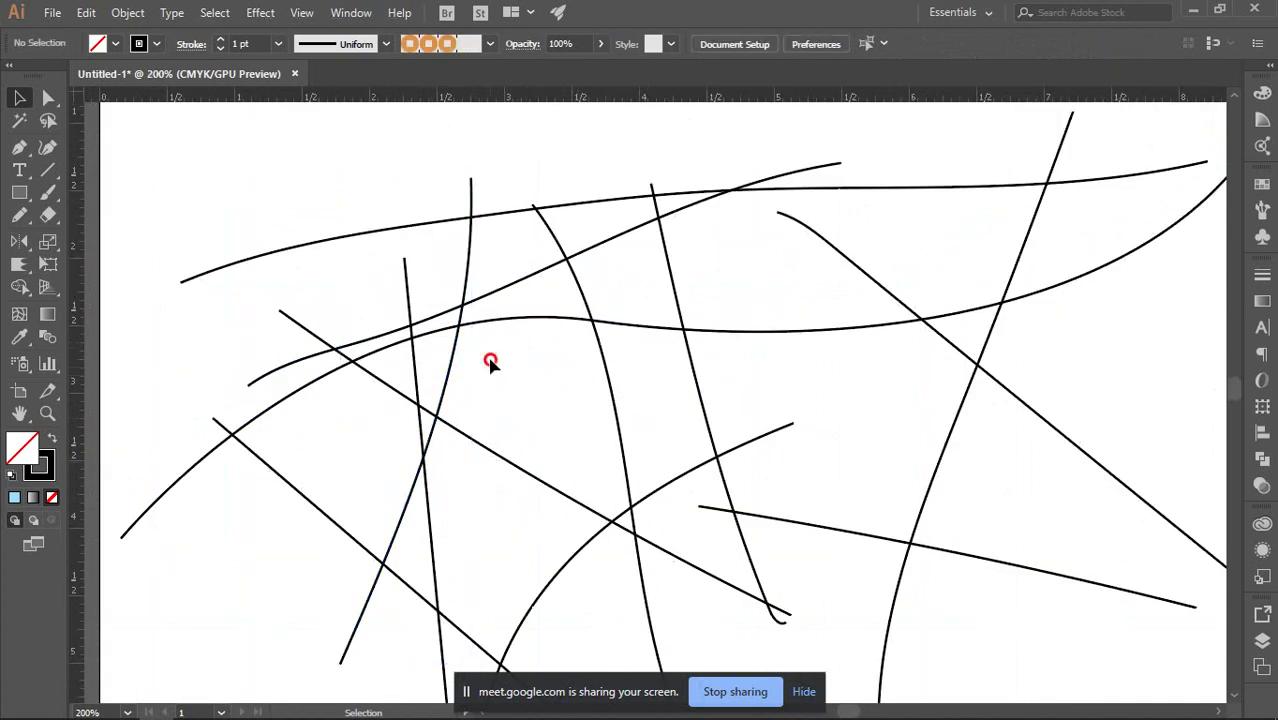
scroll(505, 331, "down", 1)
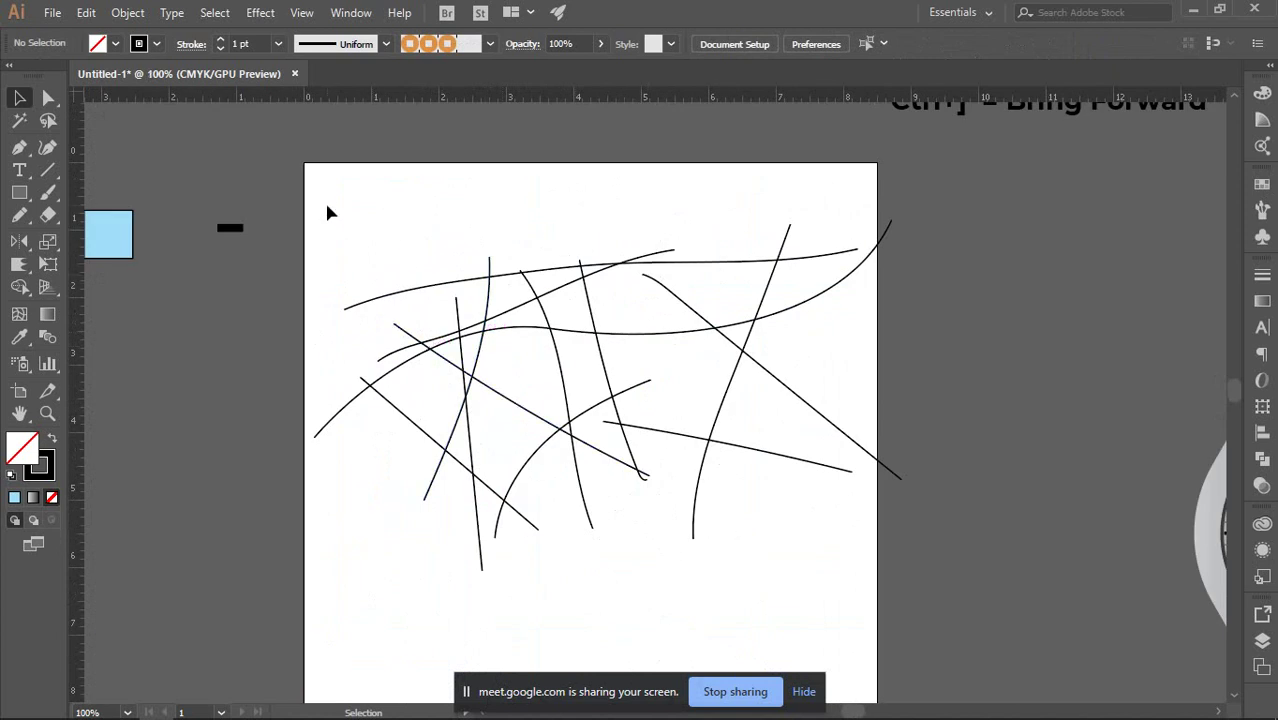
Select all the crossing lines for Shape Builder and set the fill to green (C 76.47, M 0, Y 100, K 0).
left_click_drag(328, 198, 859, 533)
left_click(18, 288)
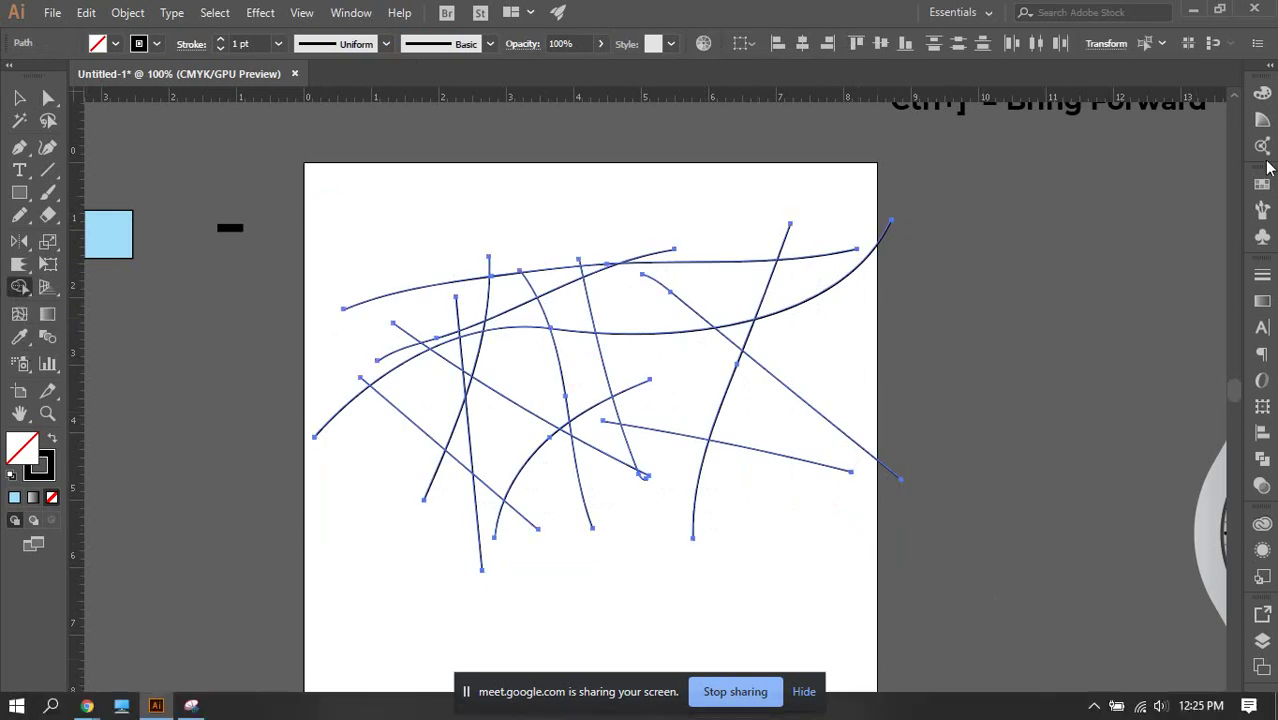
left_click(1262, 92)
left_click(1083, 238)
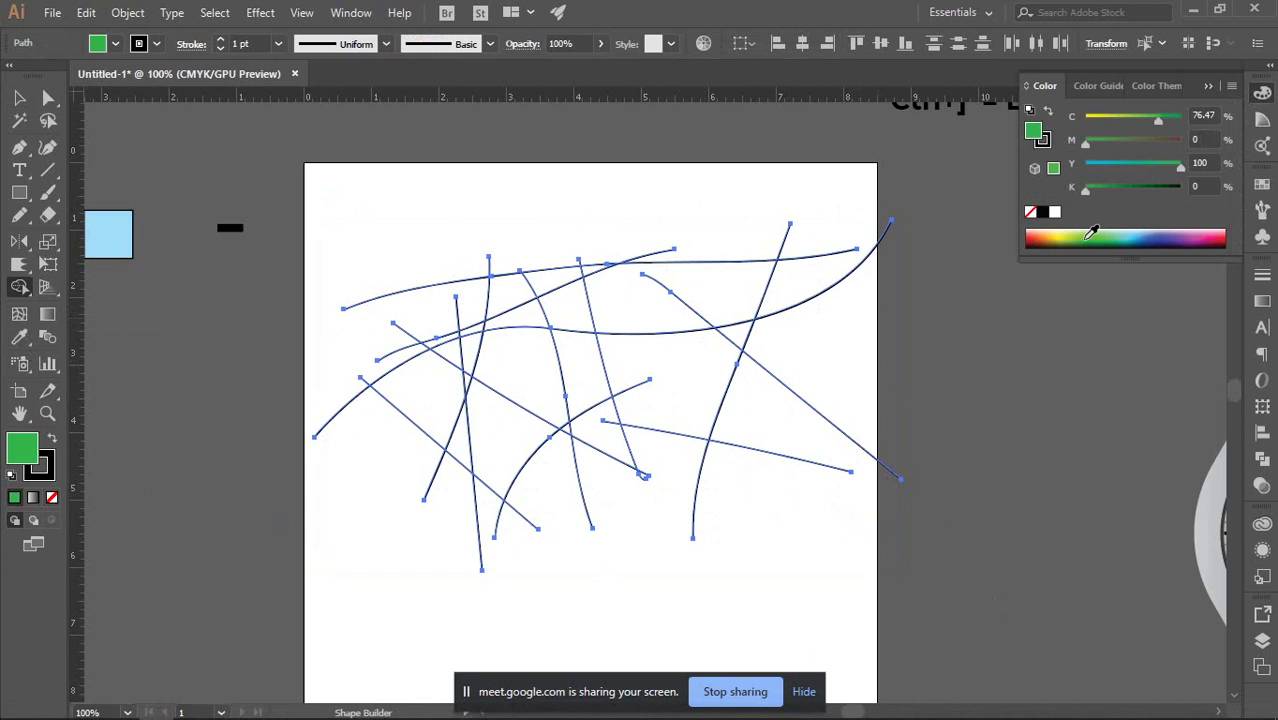
Use Shape Builder to fill the middle-left, upper and right-centre areas between the crossing lines with green.
left_click(1264, 95)
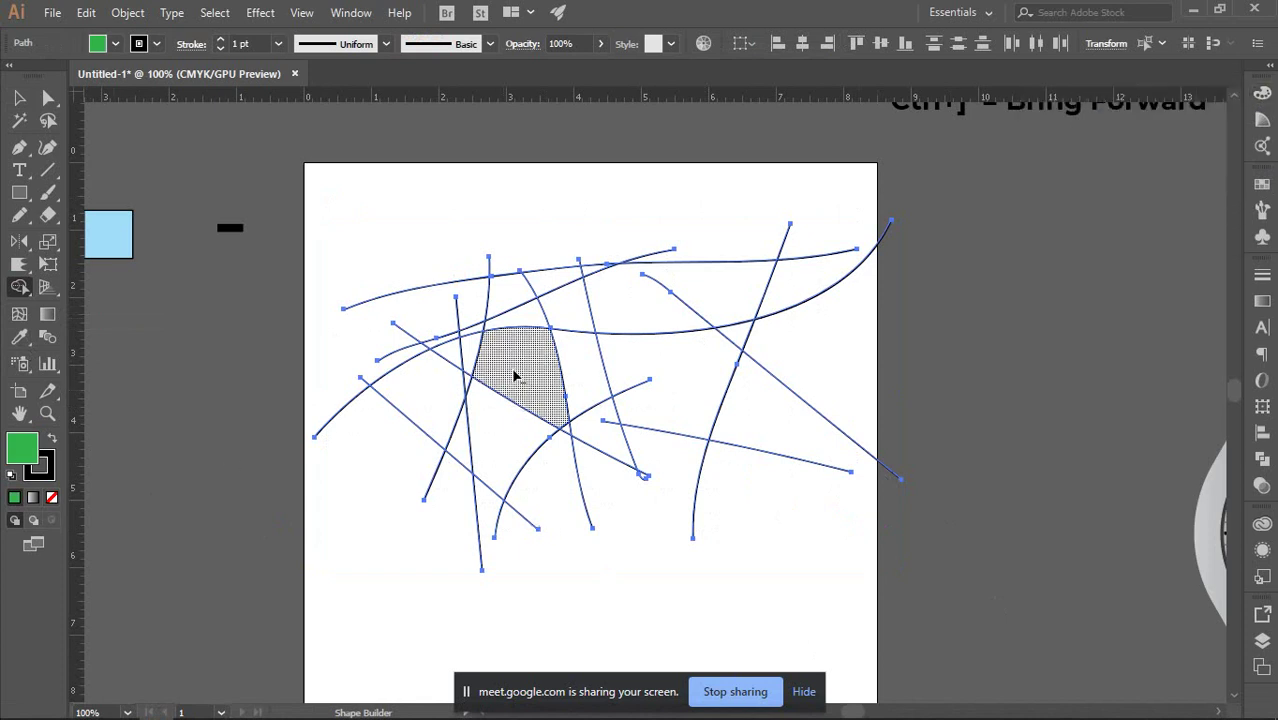
scroll(517, 370, "up", 2)
scroll(765, 255, "down", 2)
scroll(768, 263, "right", 3)
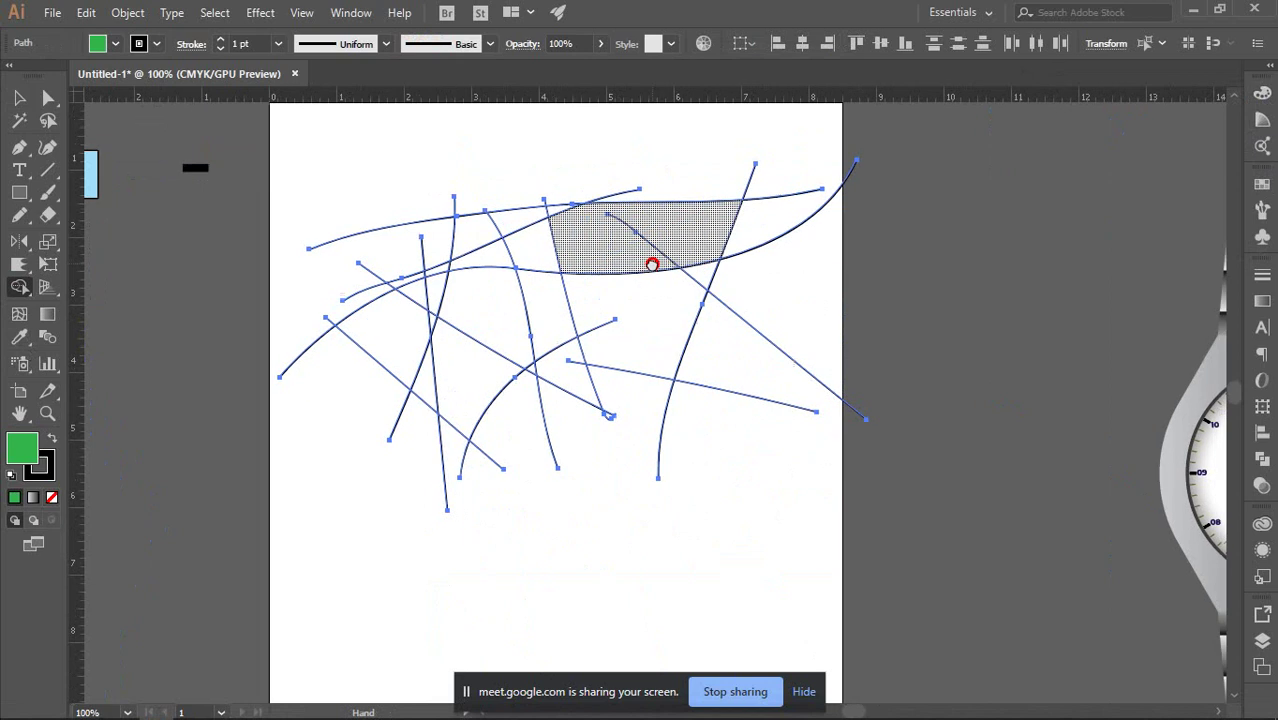
scroll(650, 263, "up", 1)
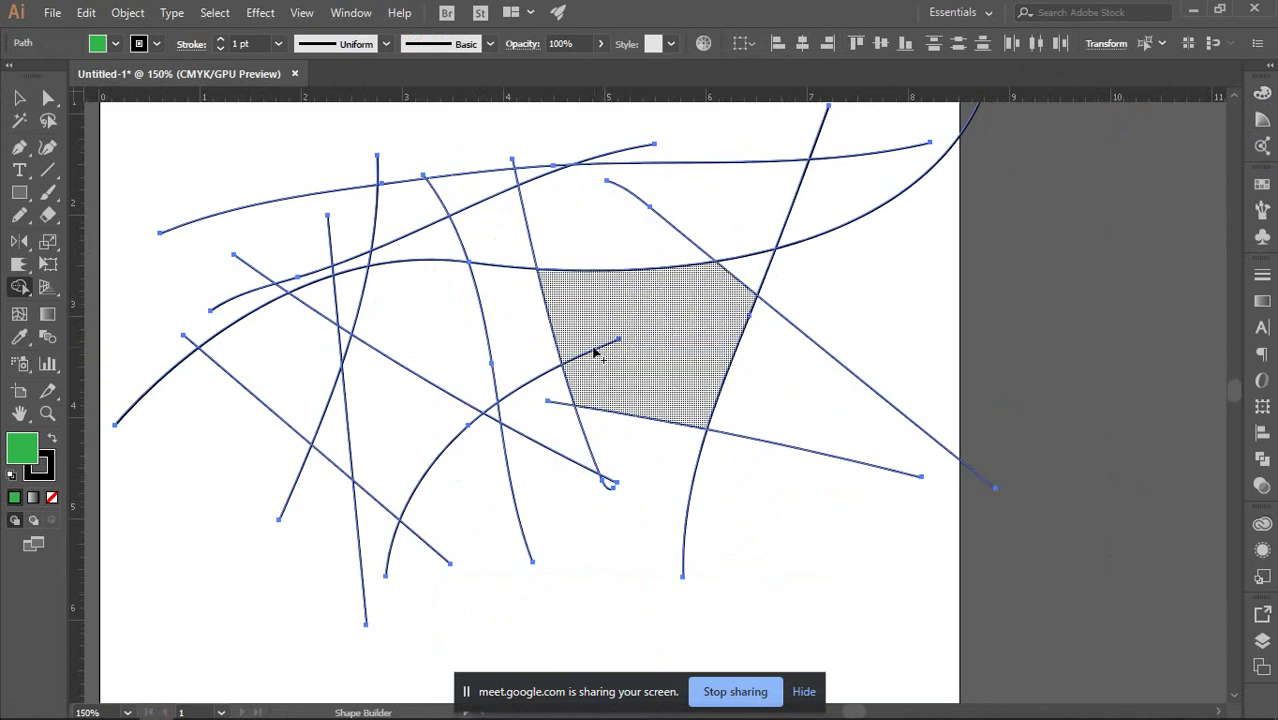
left_click(450, 318)
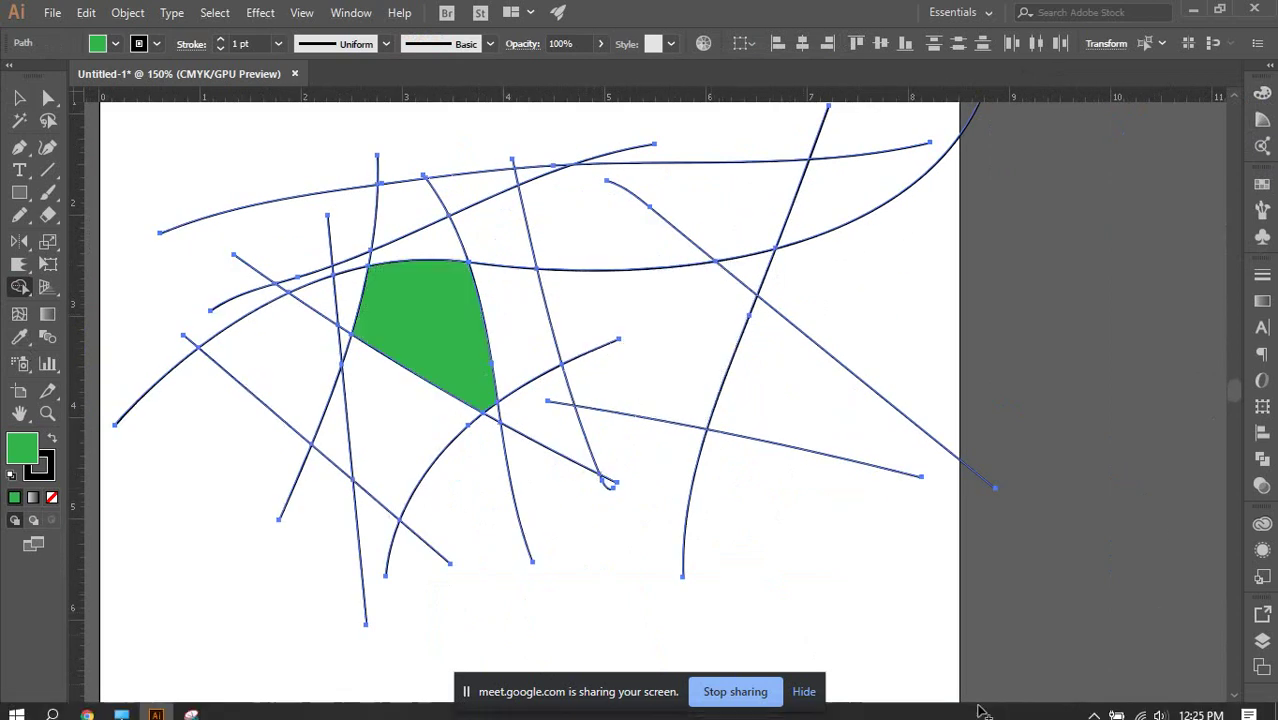
left_click(578, 191)
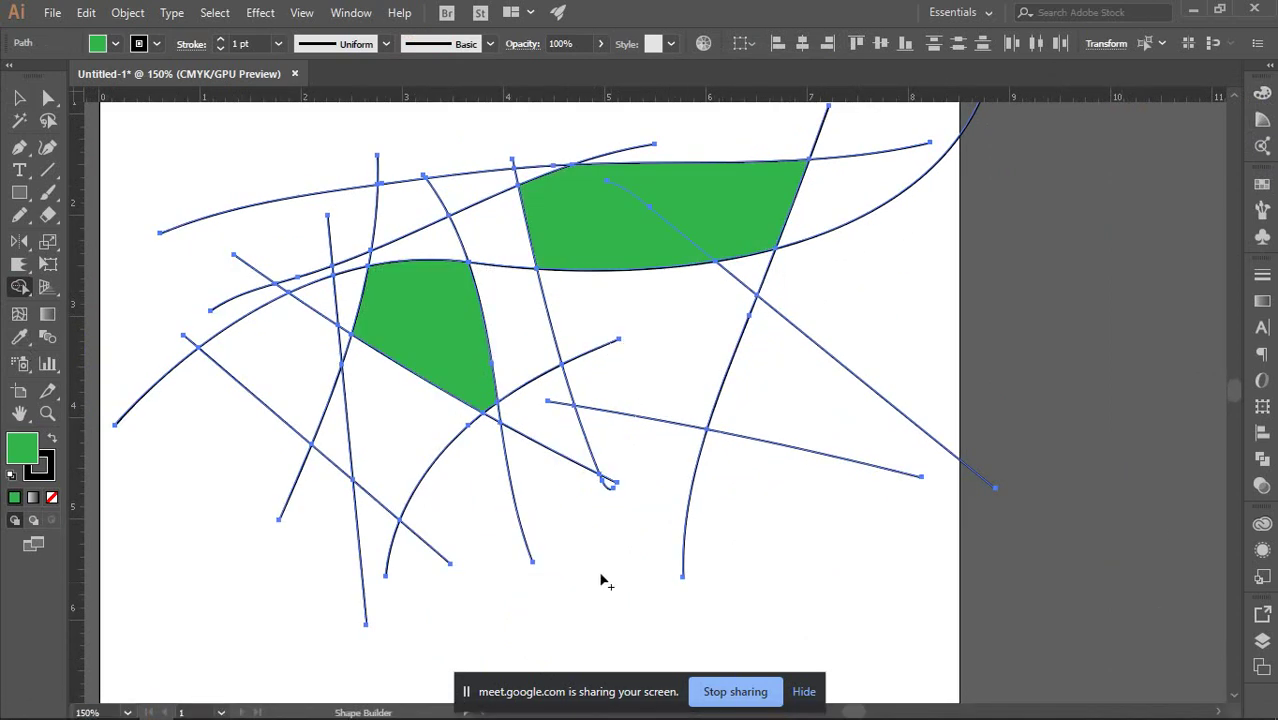
left_click(440, 247)
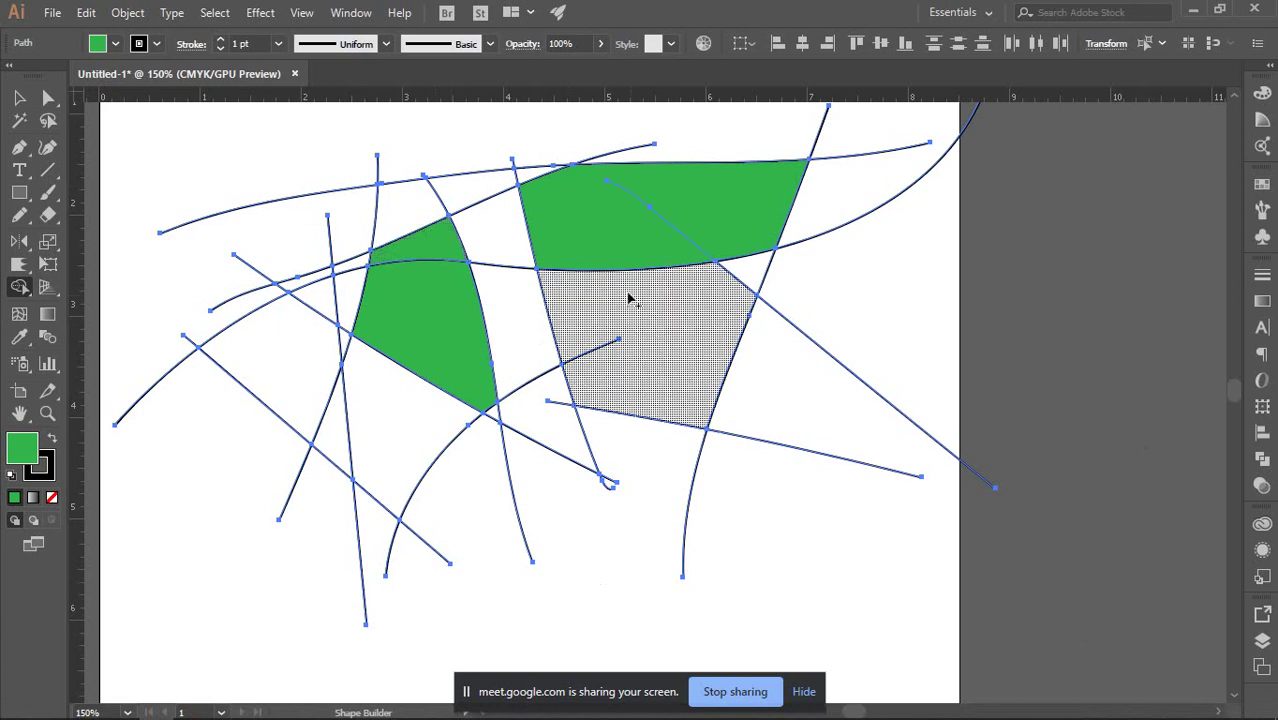
left_click(502, 223)
left_click(655, 375)
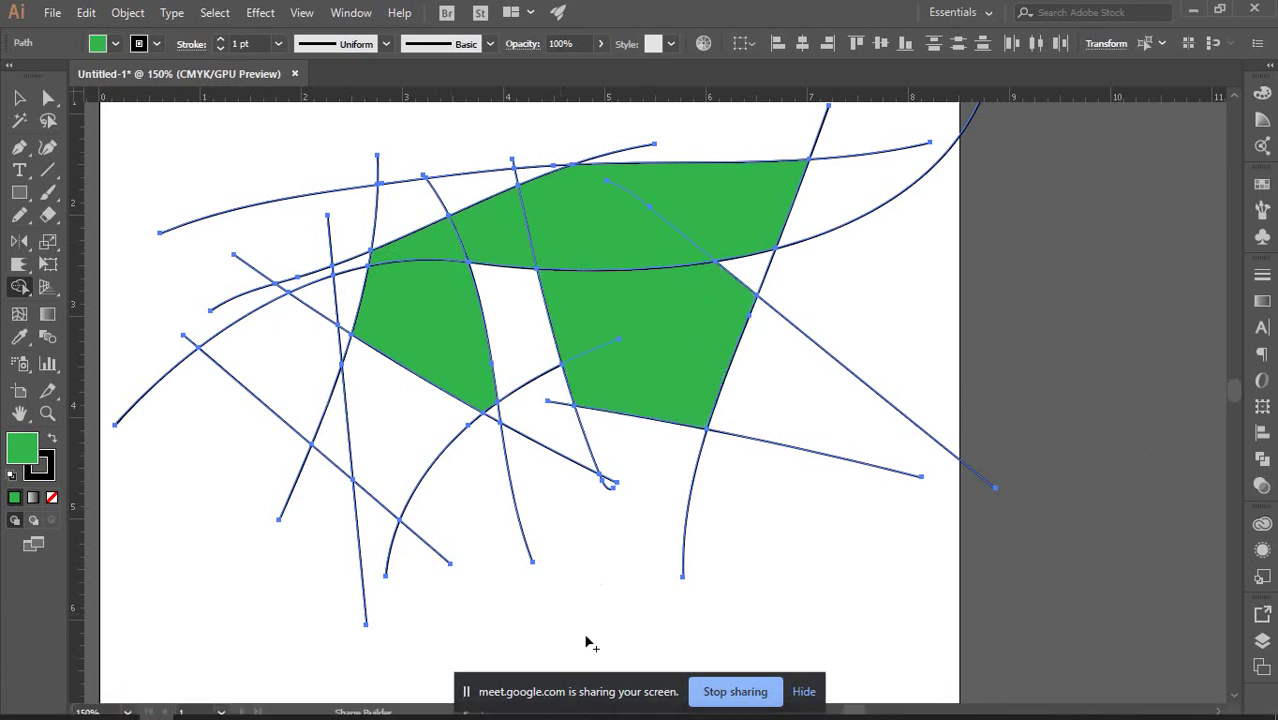
Fill the areas at the network's lower left, the pointed area at its lower centre and the small right-hand triangle with green.
left_click(385, 425)
left_click(328, 430)
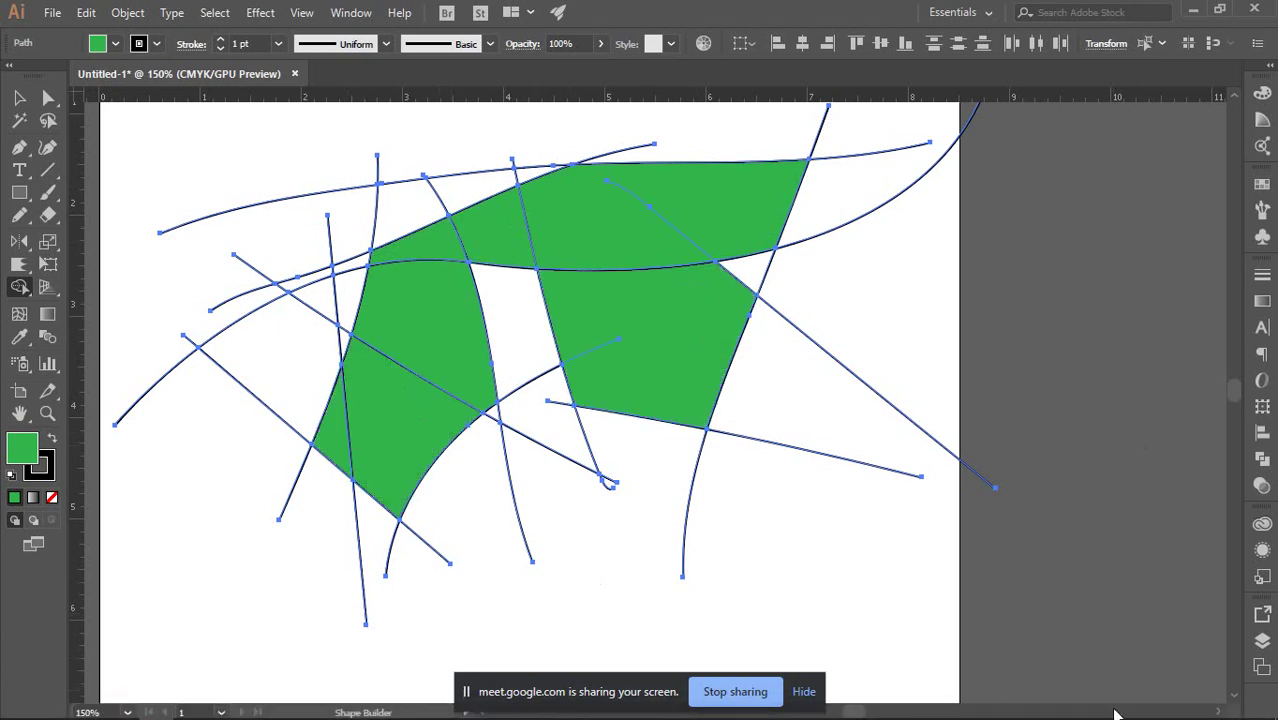
left_click(295, 343)
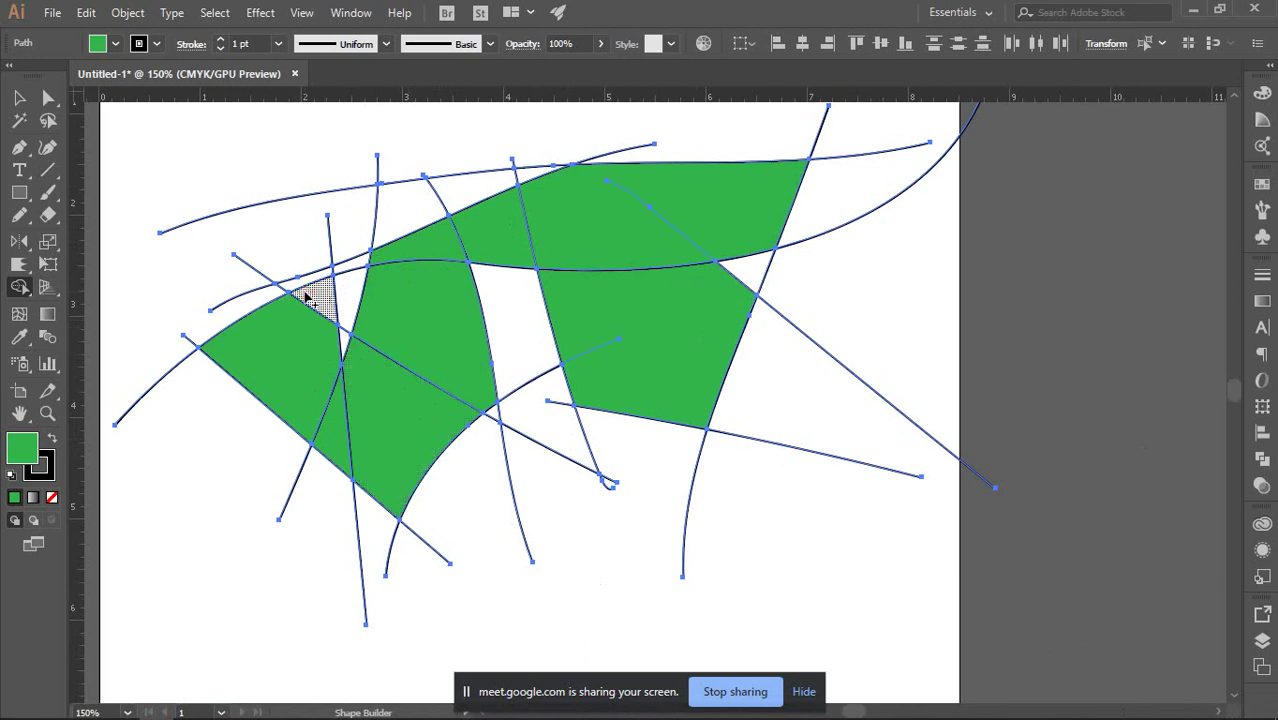
left_click(350, 290)
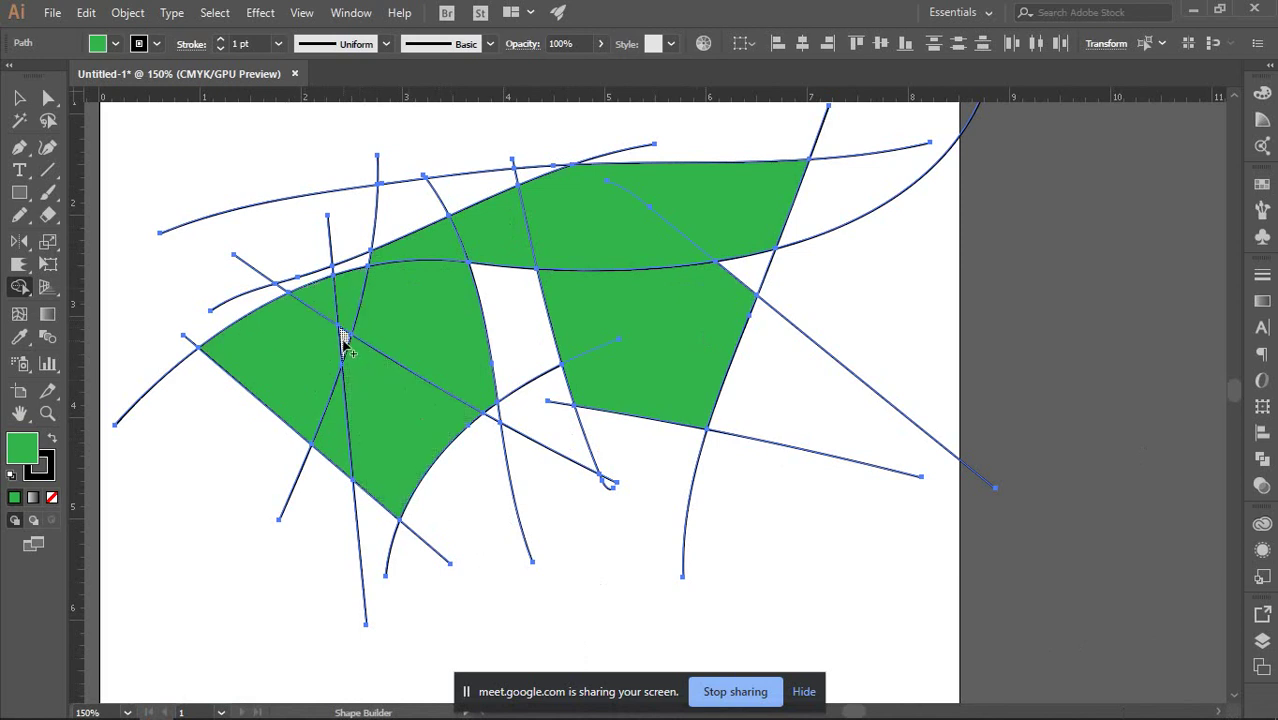
left_click(551, 420)
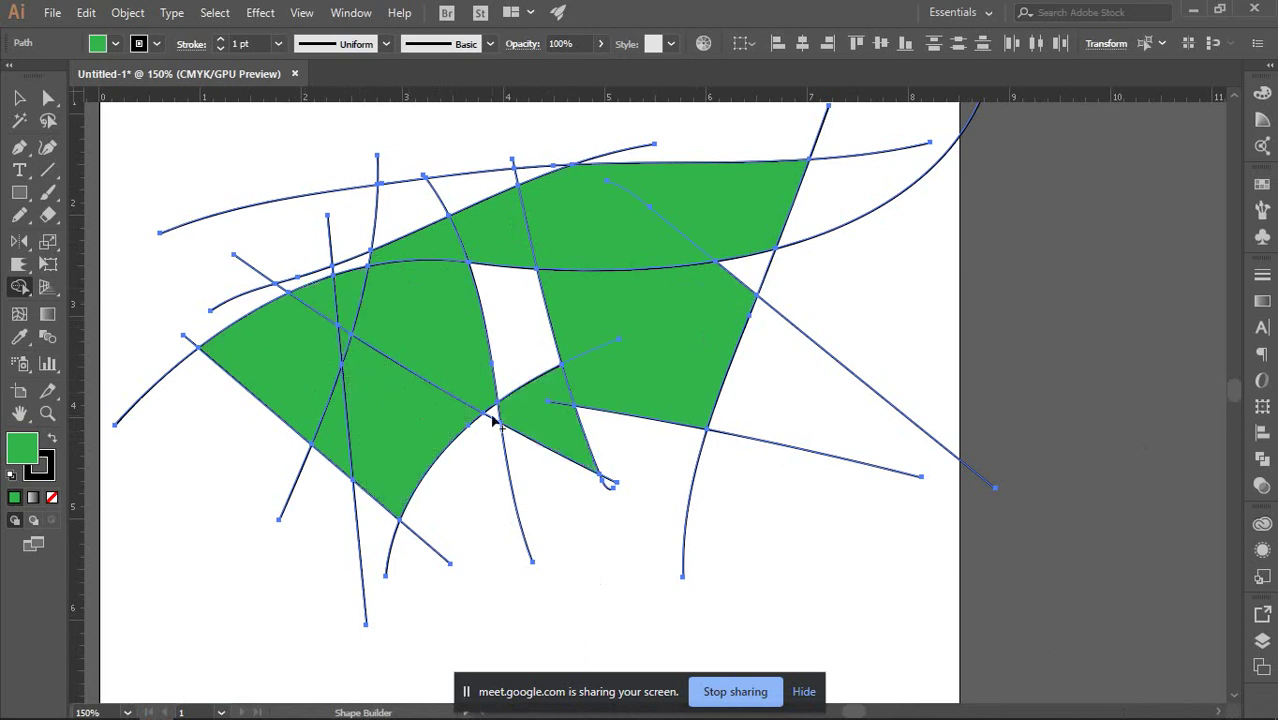
left_click(757, 275)
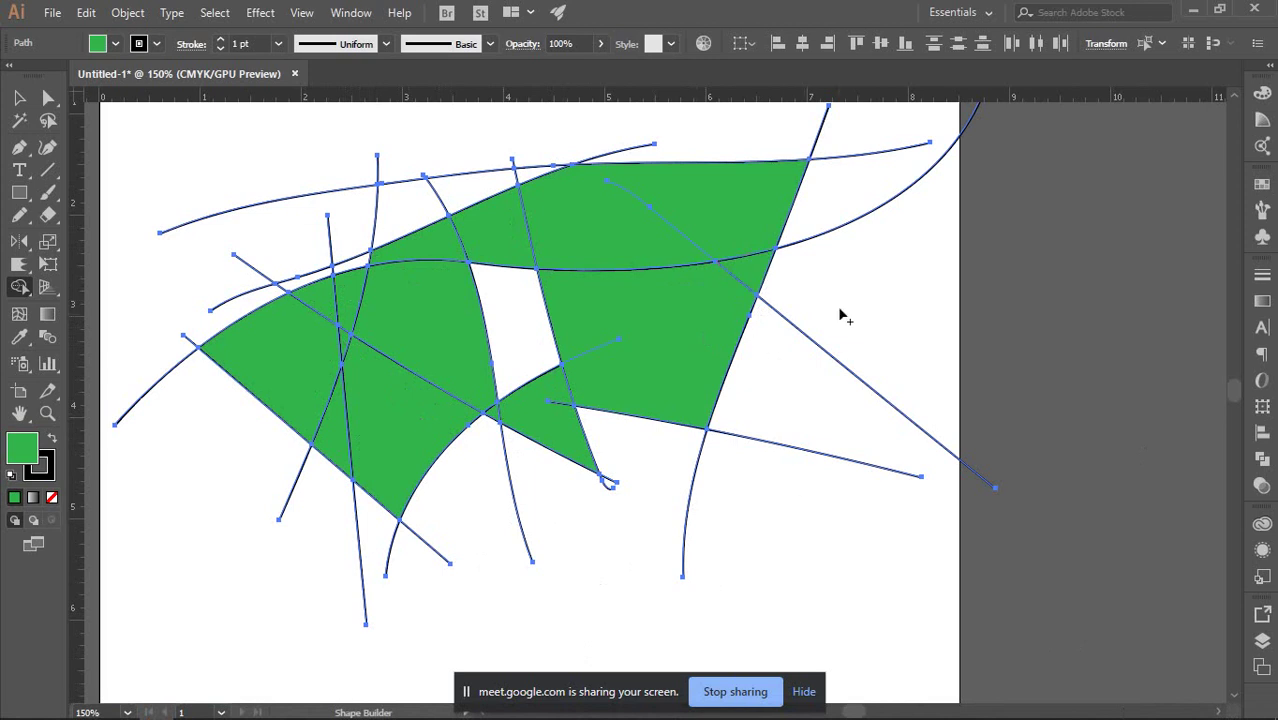
Fill the narrow areas under the top curve and the thin slivers at the network's left with green.
left_click(448, 194)
left_click(422, 200)
left_click(520, 200)
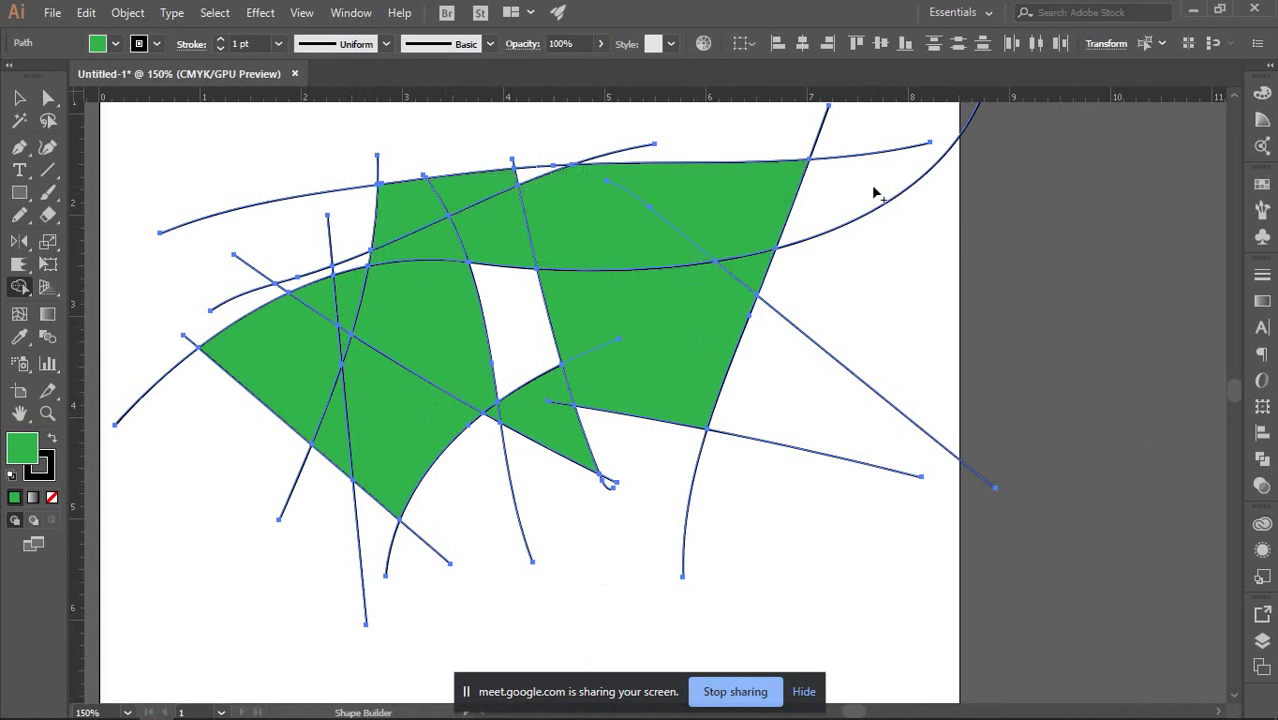
scroll(952, 226, "up", 3)
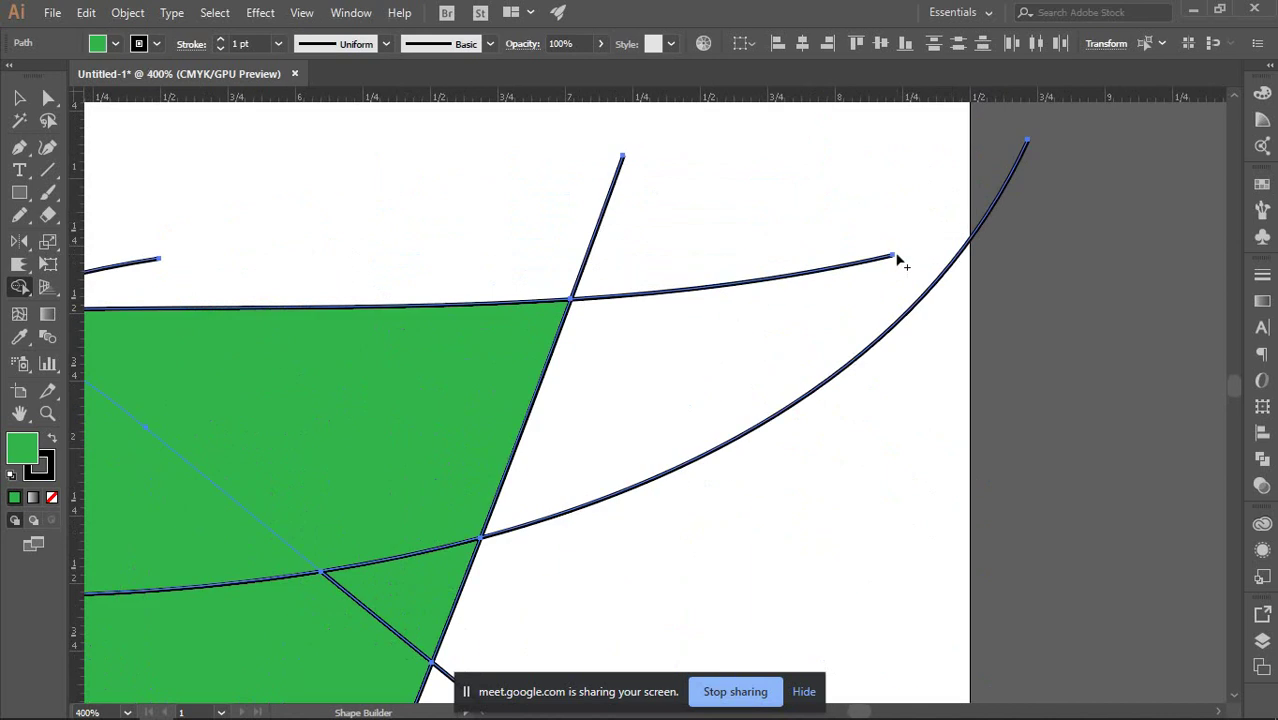
scroll(983, 260, "down", 3)
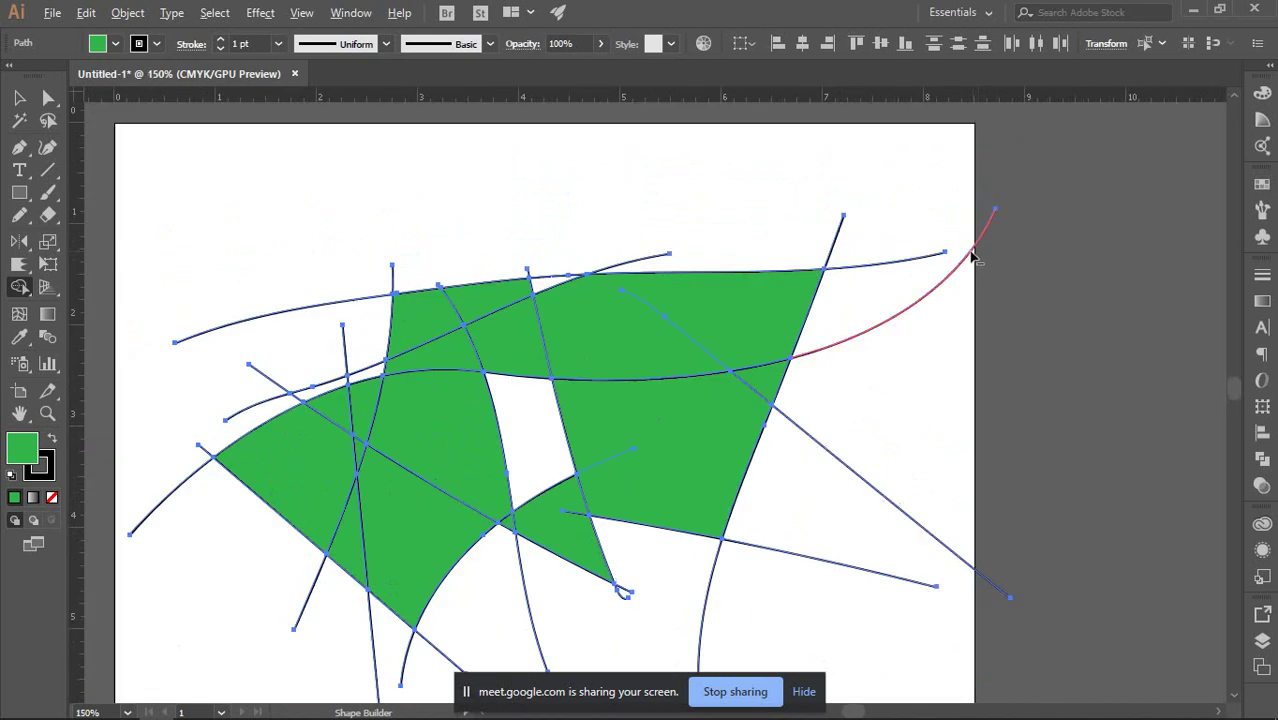
scroll(348, 371, "up", 3)
left_click(370, 376)
left_click(300, 405)
scroll(340, 402, "down", 3)
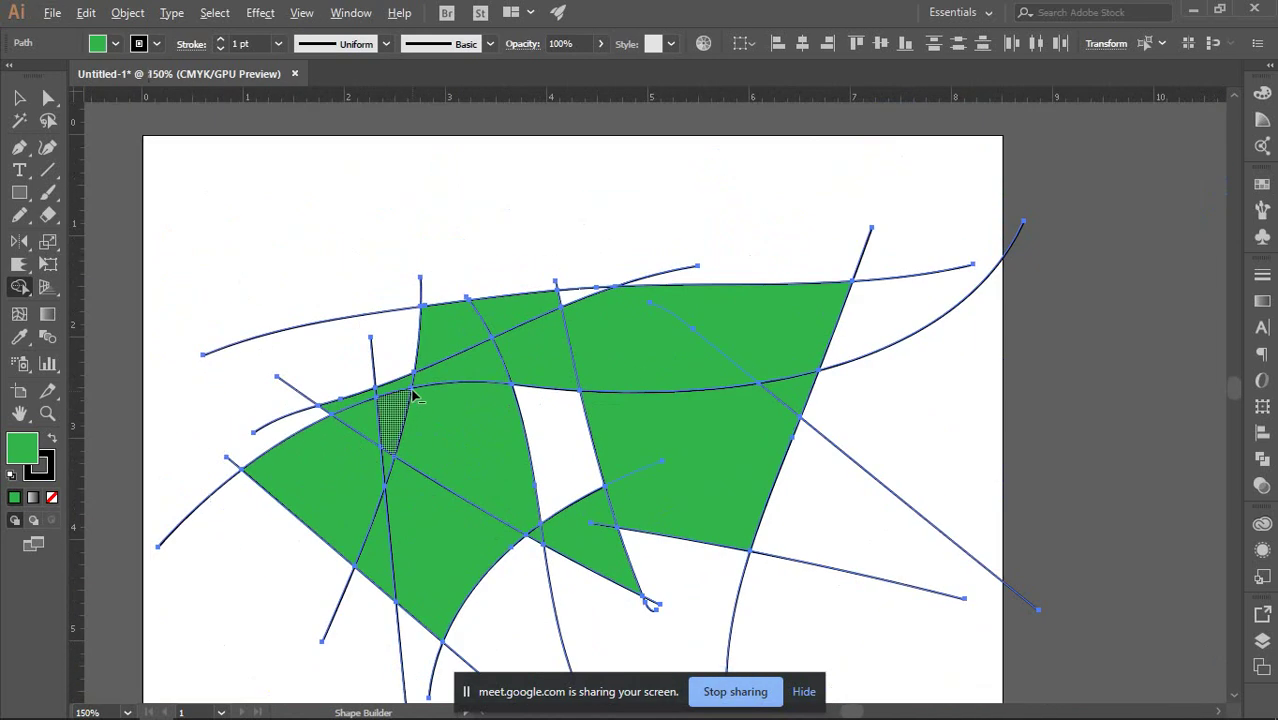
Fill the remaining white strip in the middle and the small gap beneath the top curve with green.
left_click_drag(408, 391, 516, 242)
scroll(787, 408, "up", 3)
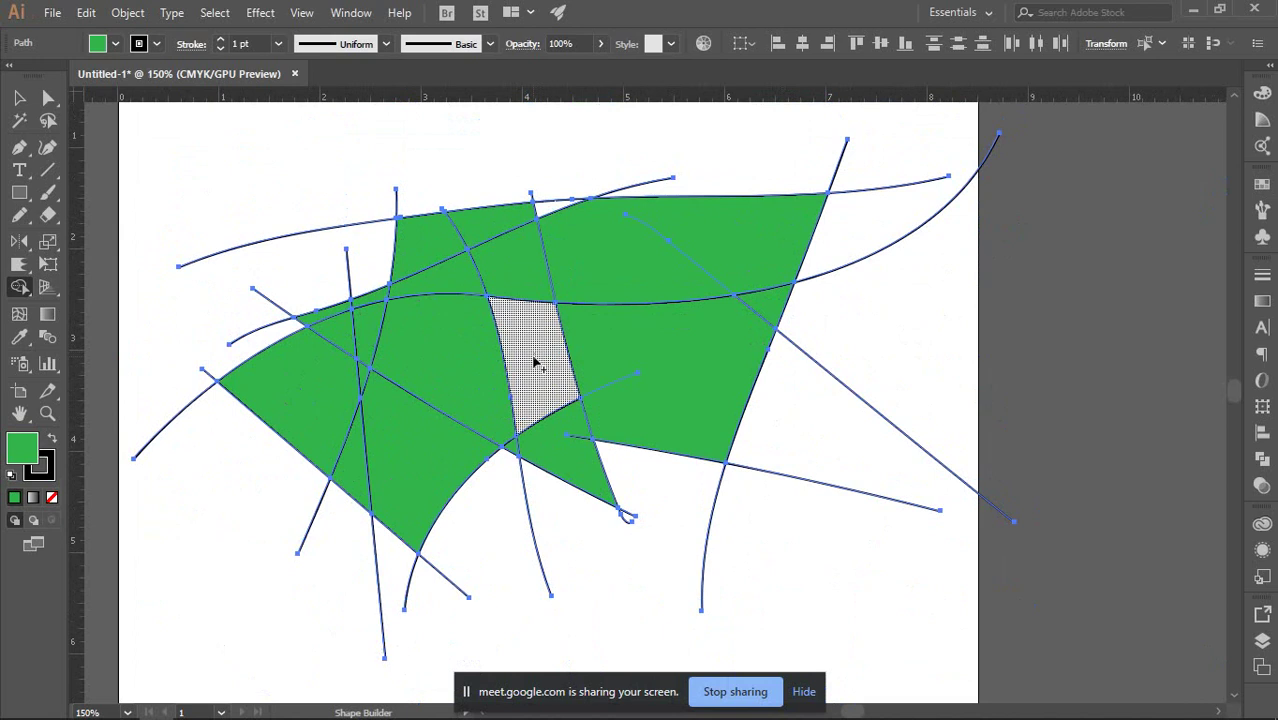
left_click(536, 359)
scroll(542, 191, "up", 3)
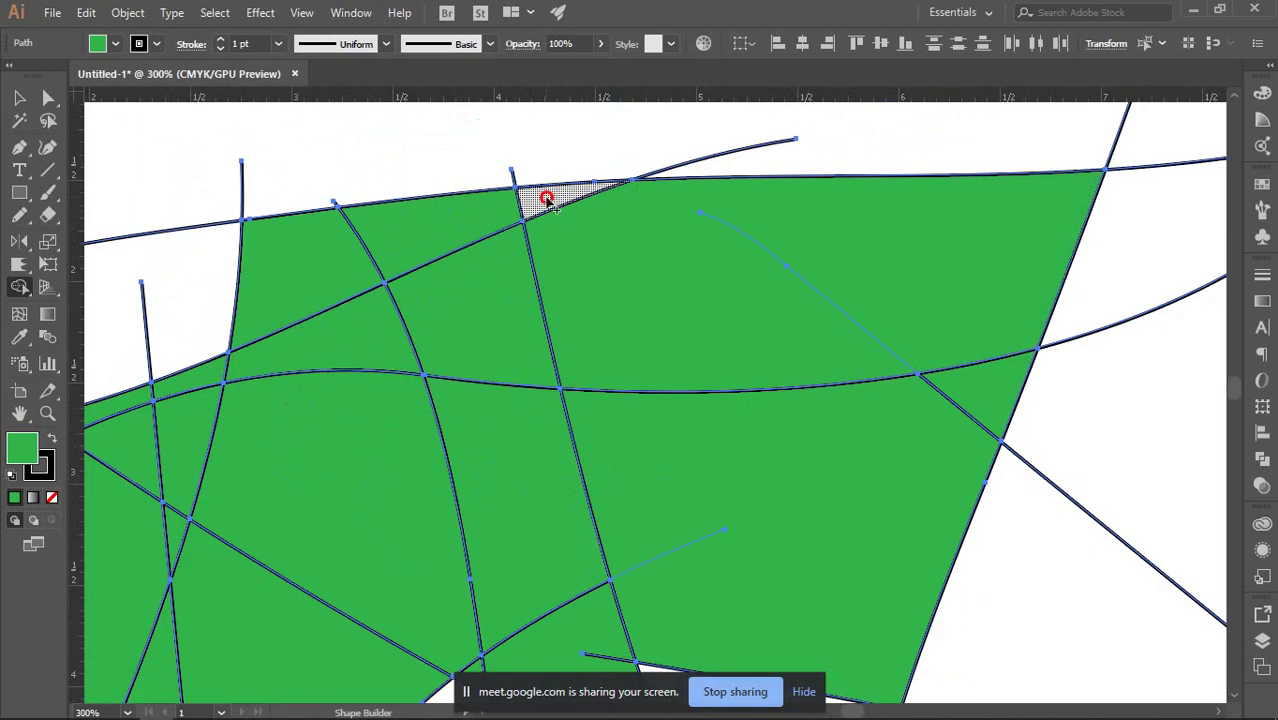
left_click(545, 199)
scroll(604, 242, "down", 3)
left_click(604, 242)
Deselect the network and move the large upper-right green piece down to the empty lower part of the artboard.
left_click(19, 98)
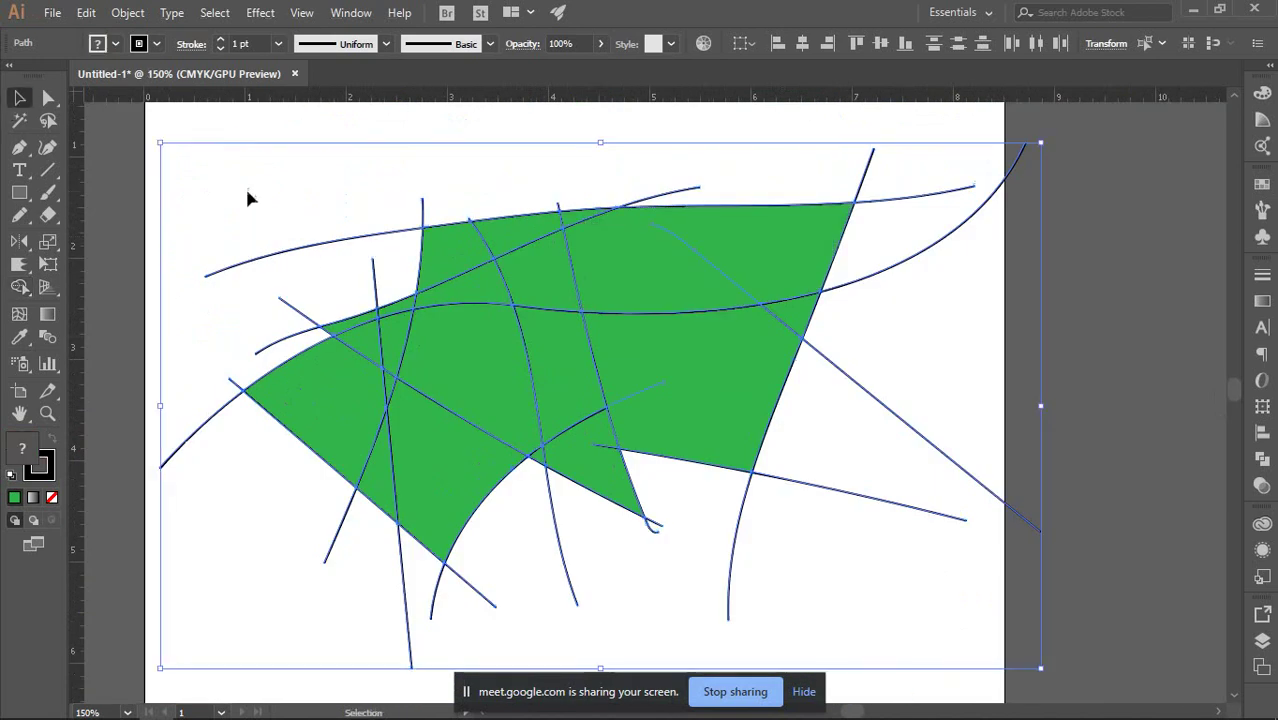
left_click(248, 200)
left_click(639, 308)
right_click(639, 308)
left_click(719, 465)
left_click(959, 354)
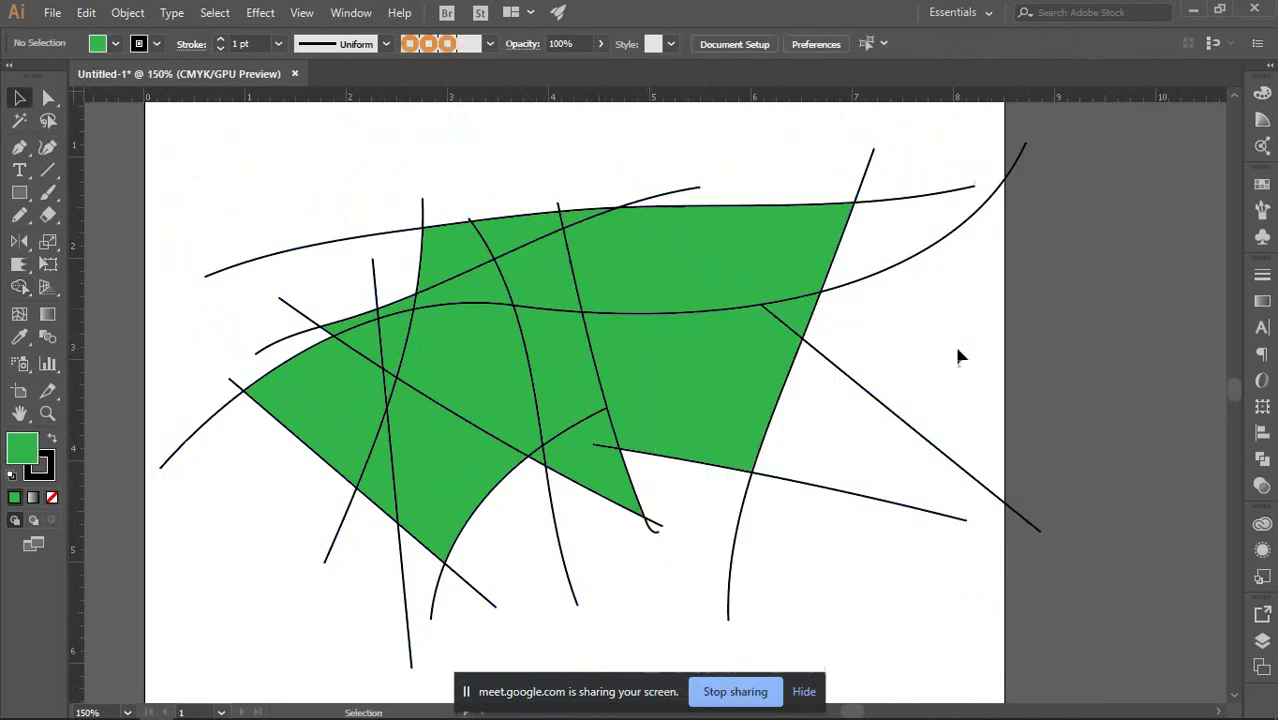
scroll(945, 350, "down", 3)
left_click_drag(816, 315, 816, 566)
left_click_drag(921, 471, 796, 434)
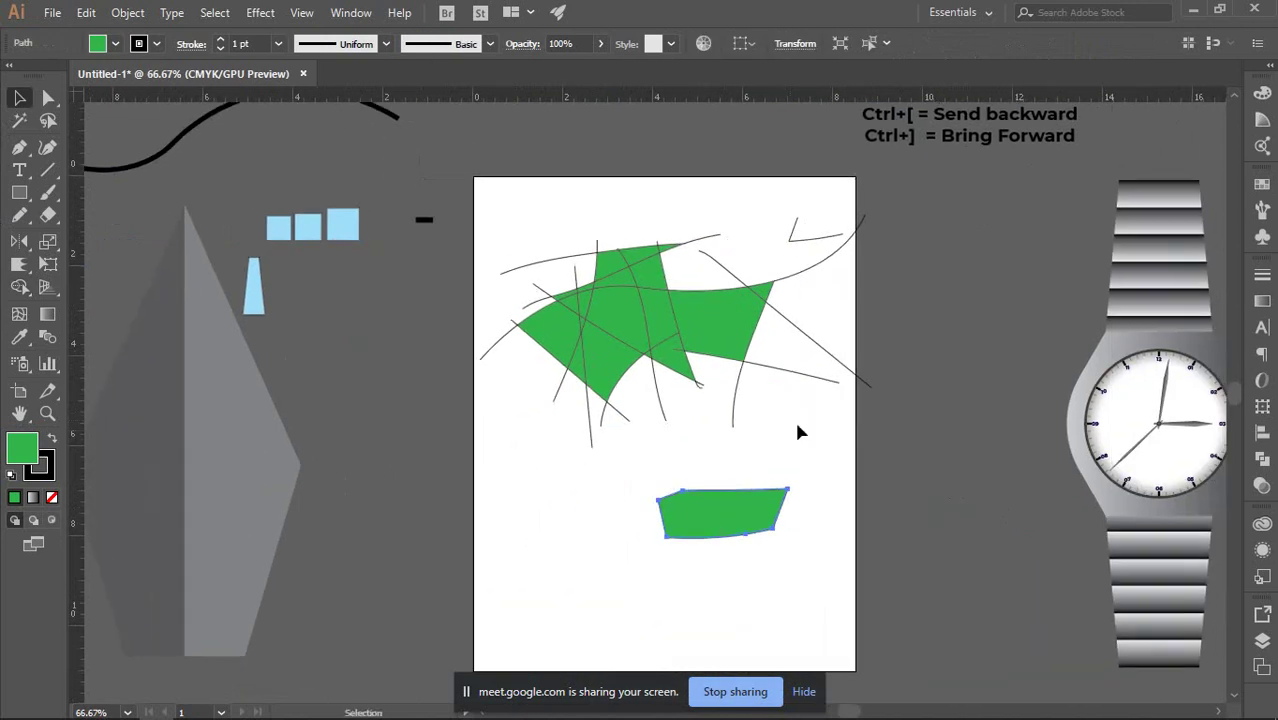
Pull the other green pieces out of the line network one by one and spread them over the artboard.
left_click_drag(726, 328, 831, 416)
left_click_drag(650, 318, 583, 576)
left_click_drag(616, 365, 599, 535)
left_click_drag(551, 338, 504, 498)
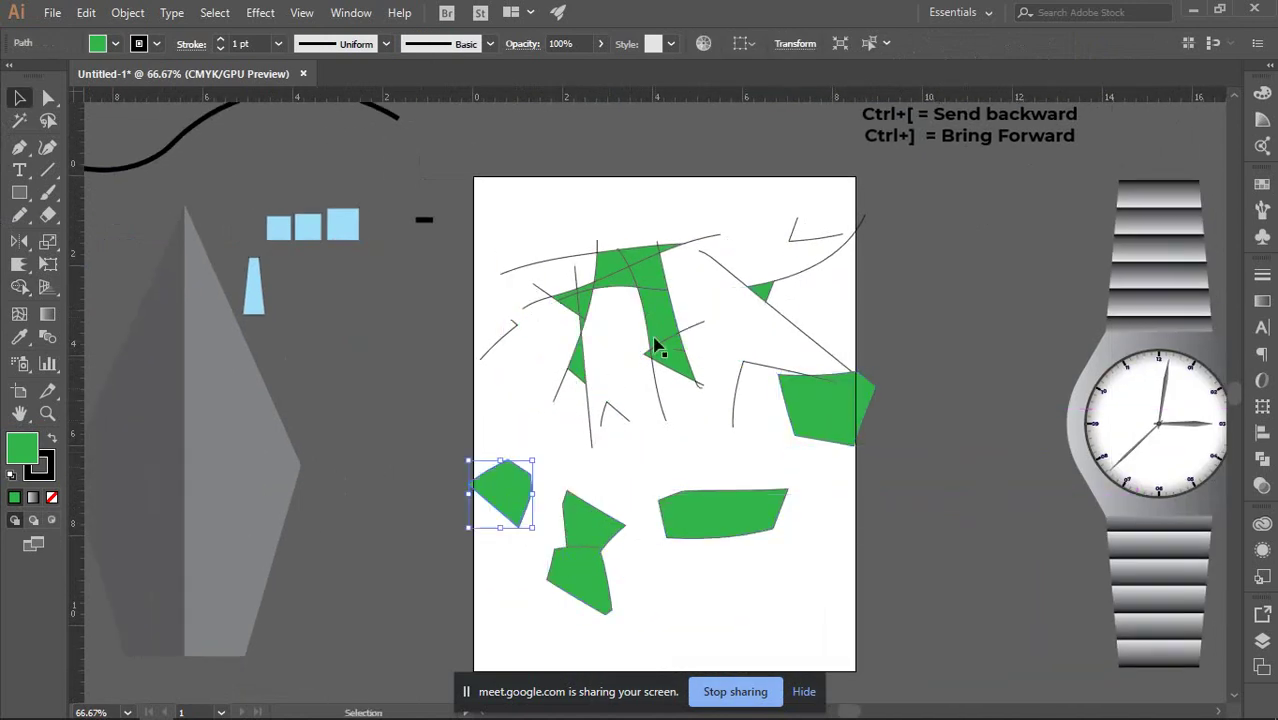
left_click_drag(653, 345, 701, 316)
left_click_drag(679, 363, 697, 480)
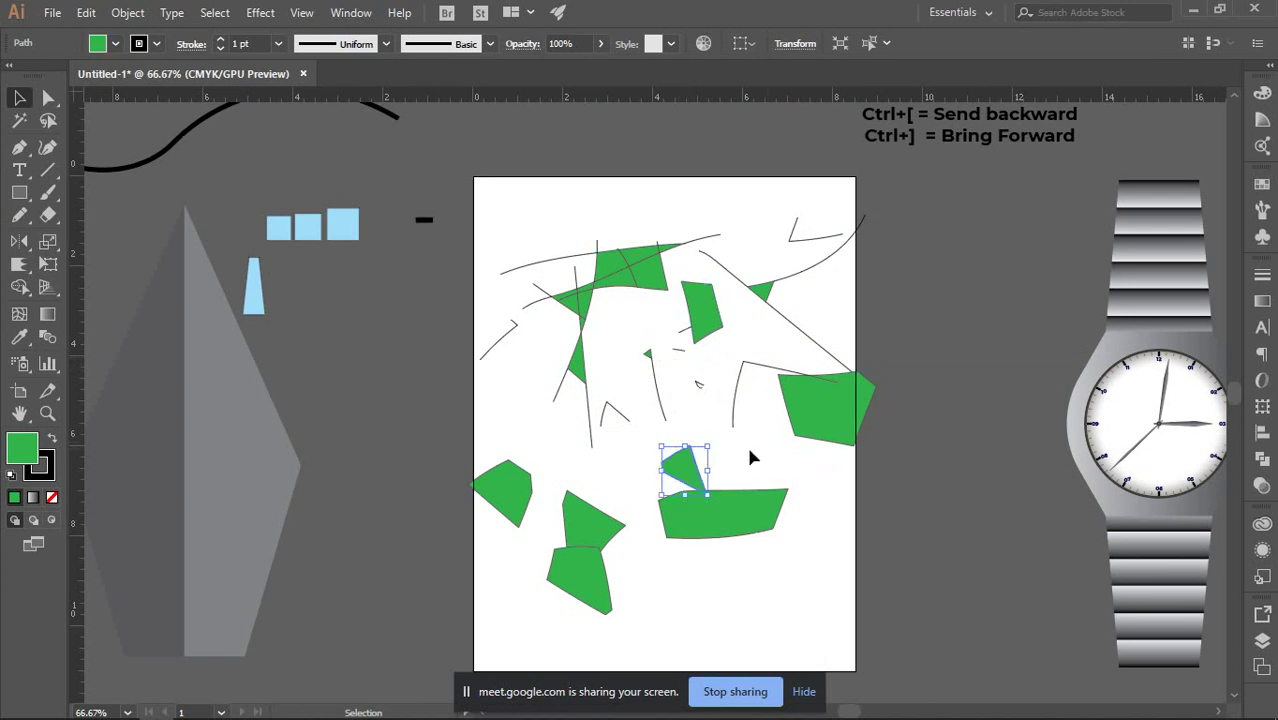
Undo the moves of the separated pieces and the green Shape Builder fills.
key("a")
key("ctrl+z")
key("ctrl+z")
key("ctrl+z")
key("ctrl+z")
key("ctrl+z")
key("ctrl+z")
key("ctrl+z")
key("ctrl+z")
key("ctrl+z")
key("ctrl+z")
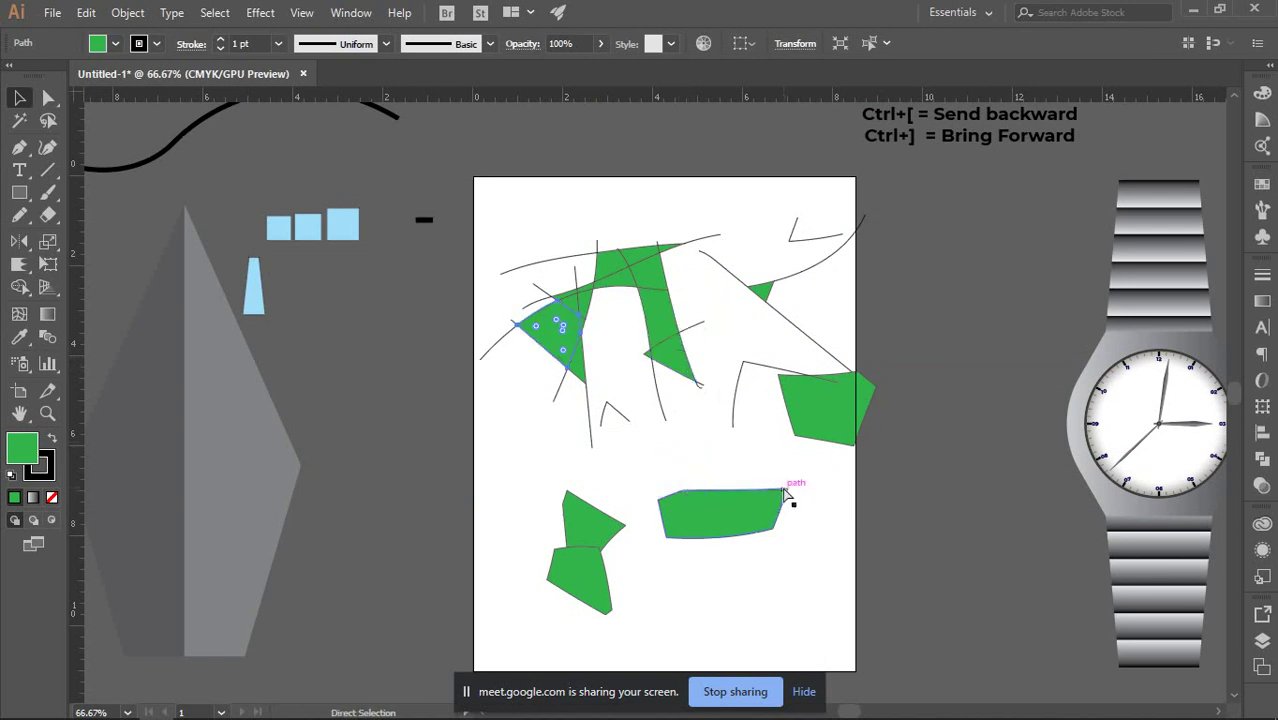
key("ctrl+z")
key("ctrl+z")
key("ctrl+z")
key("ctrl+z")
key("ctrl+z")
key("ctrl+z")
key("ctrl+z")
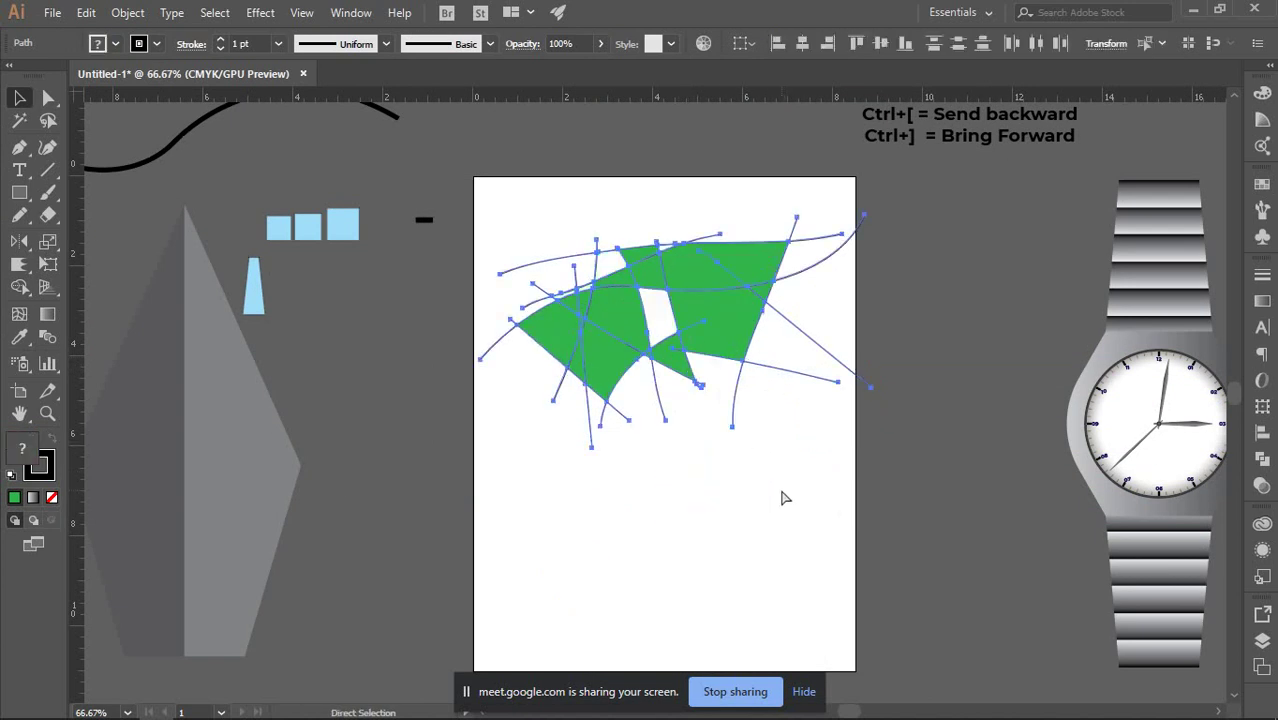
key("ctrl+z")
key("ctrl+z")
key("ctrl+z")
key("ctrl+z")
key("ctrl+z")
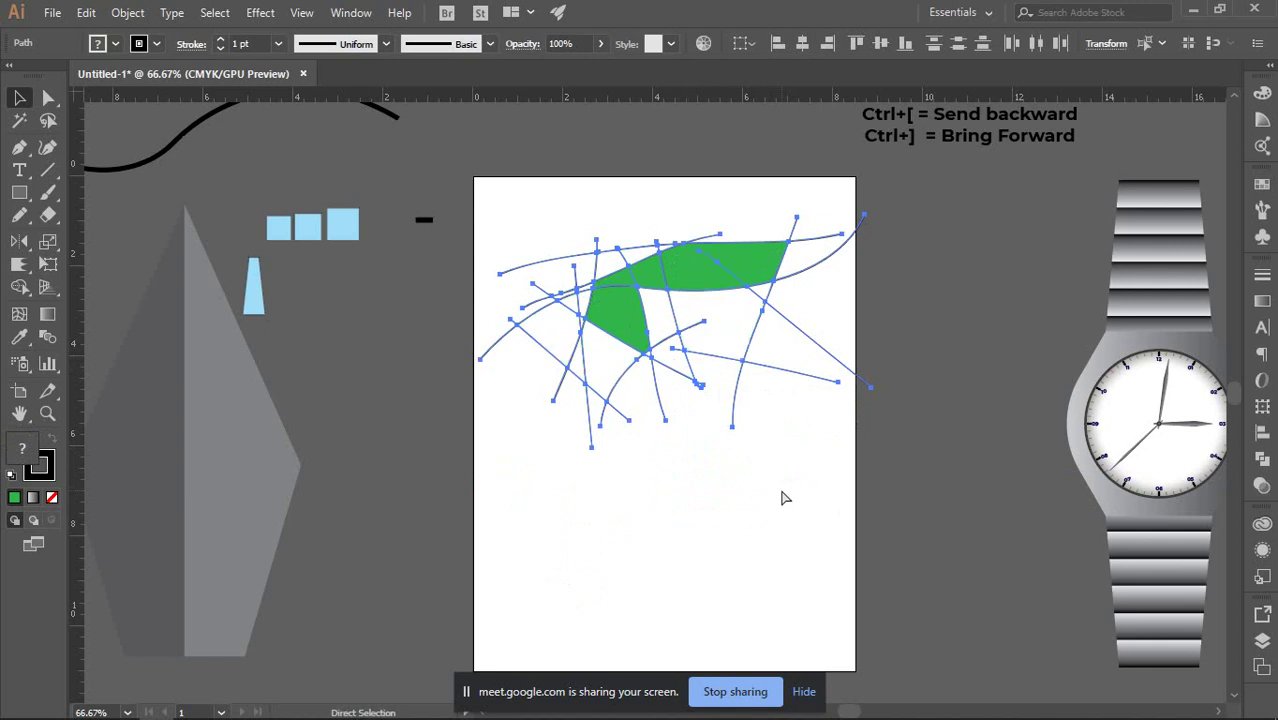
Remove all the crossing lines so that the artboard is empty for a new example.
key("v")
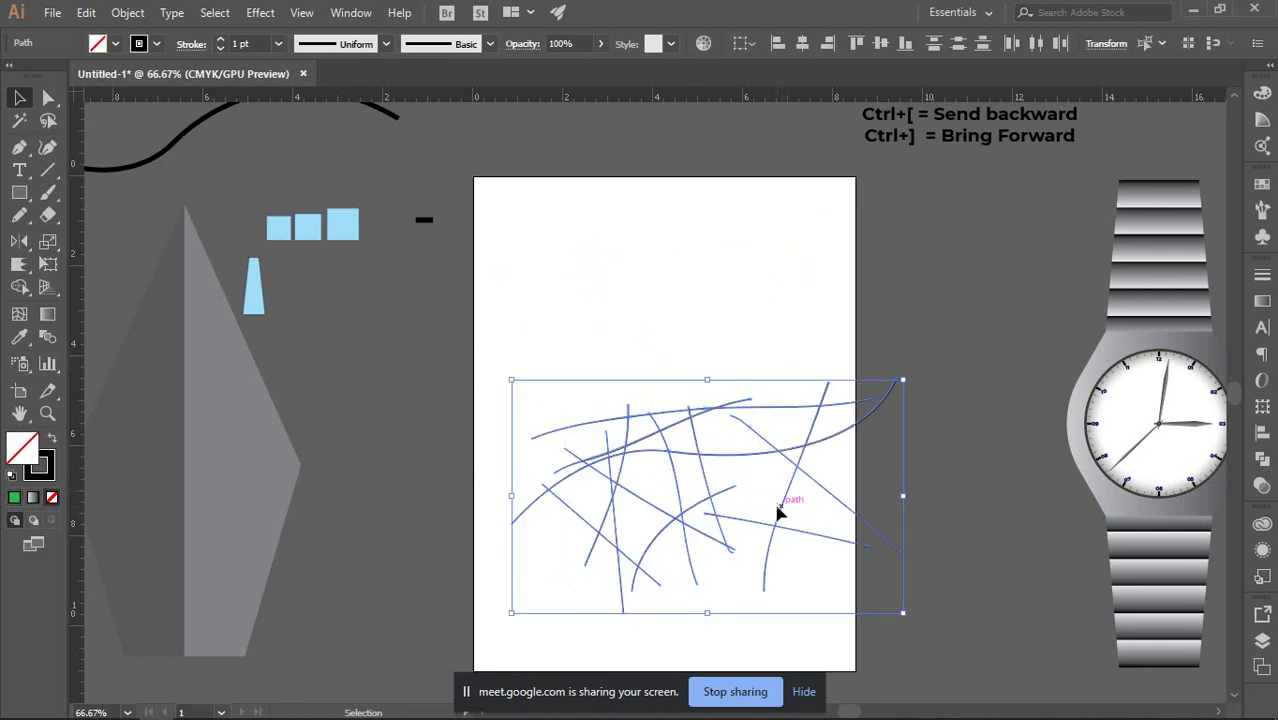
key("ctrl+z")
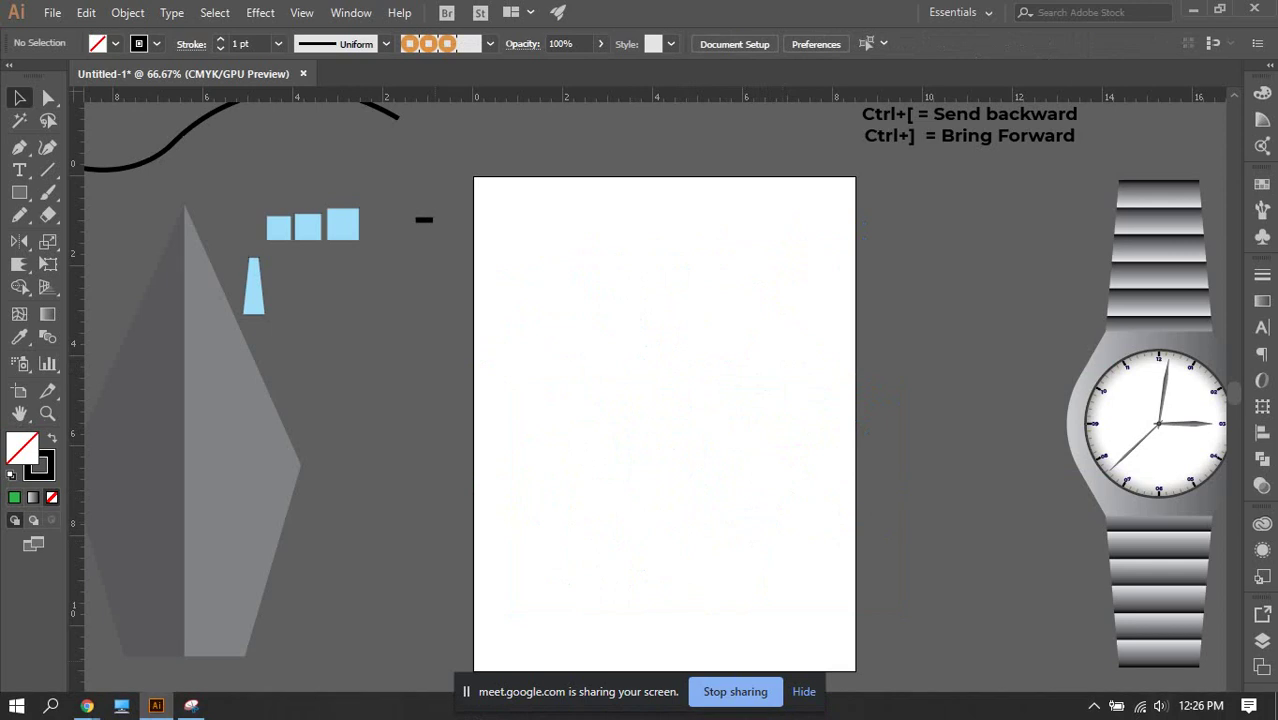
scroll(471, 305, "up", 1)
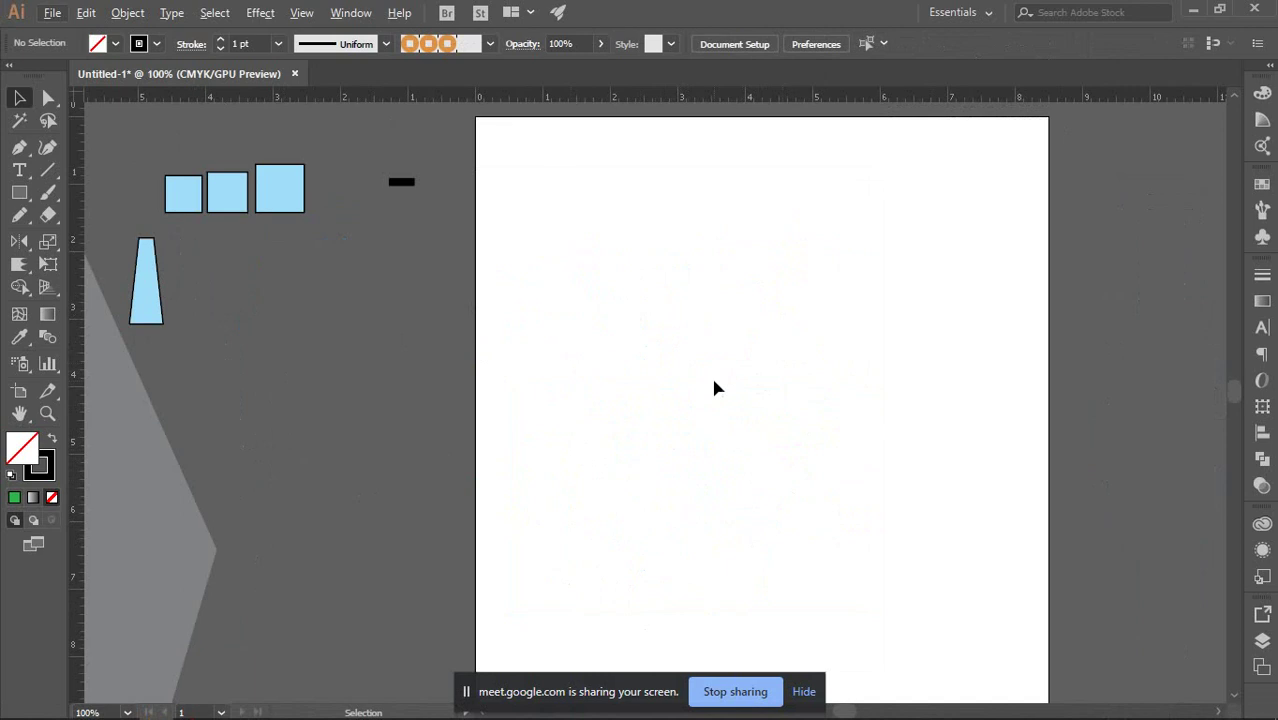
left_click_drag(825, 394, 739, 378)
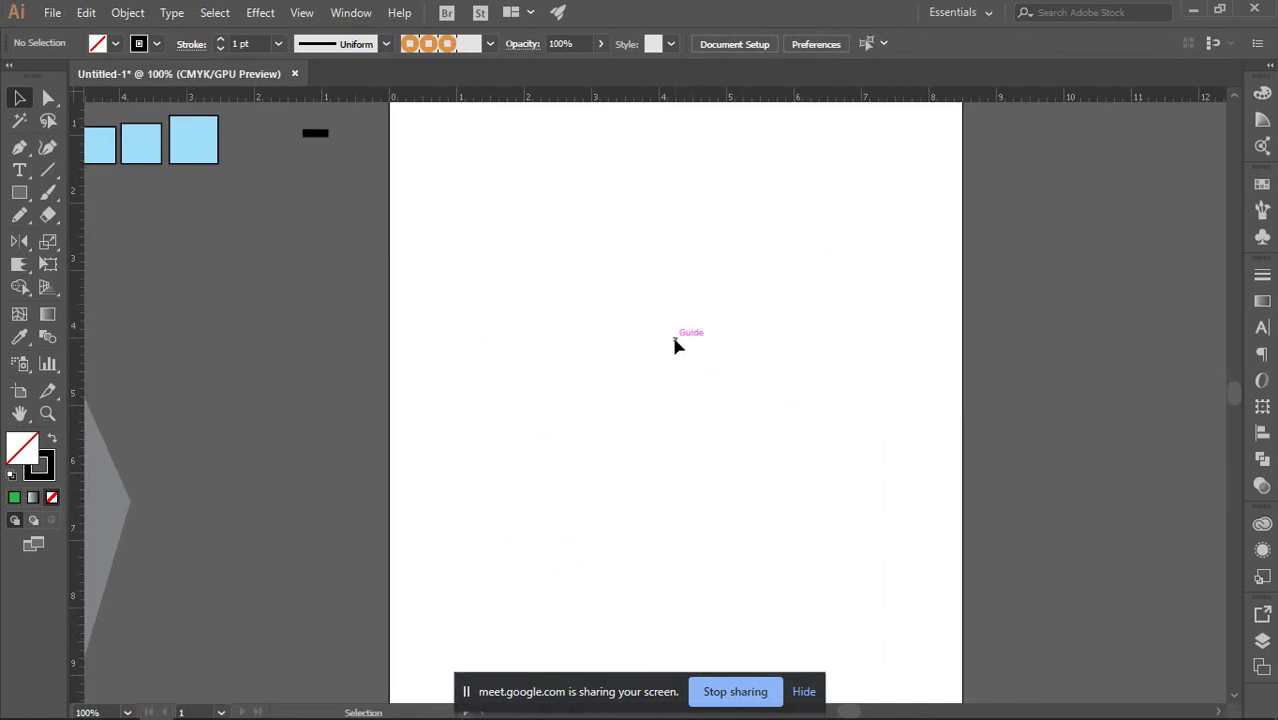
Draw three overlapping unfilled rectangles on the artboard: a large square, a wide horizontal one across it and a tall narrow one through its middle.
left_click(19, 289)
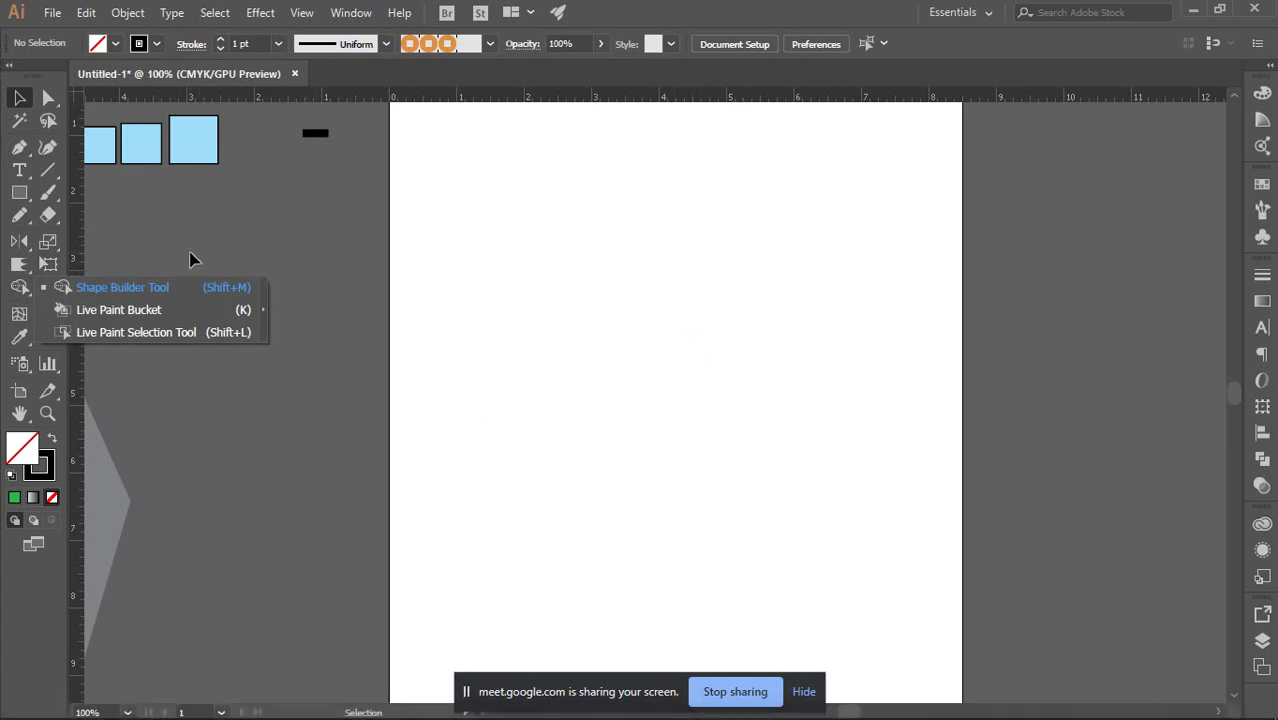
left_click(513, 228)
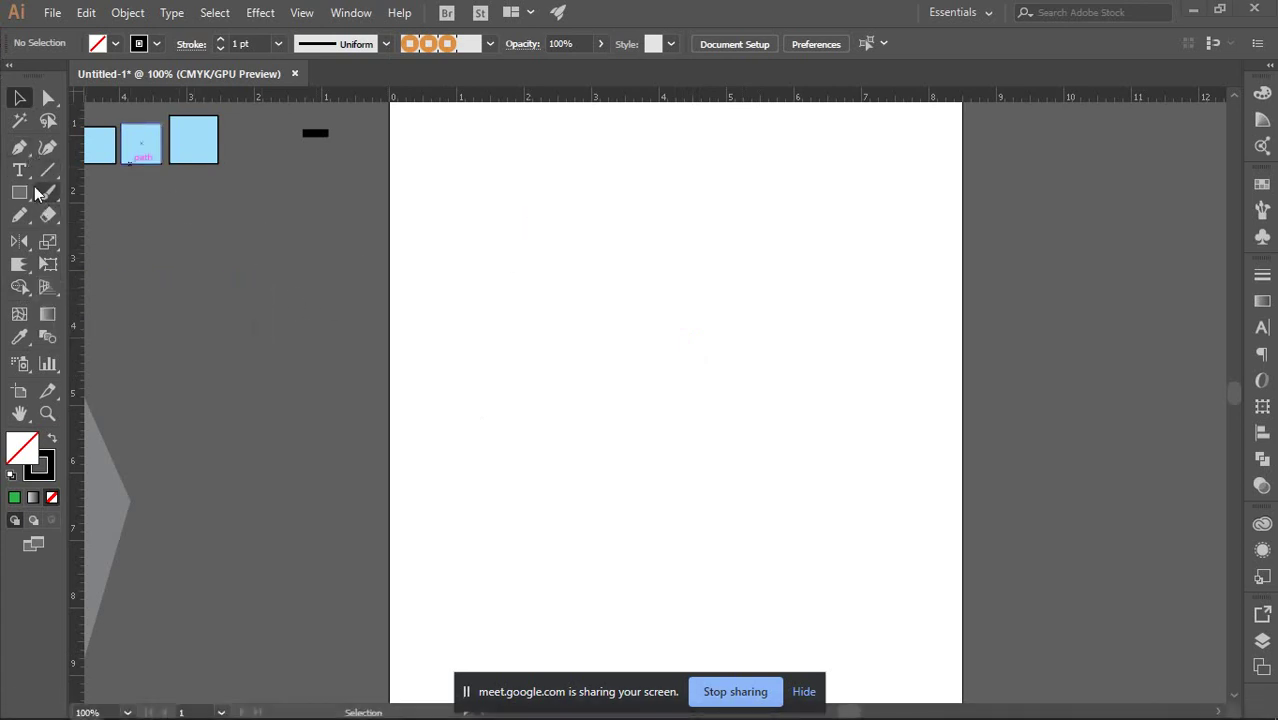
left_click(19, 192)
left_click_drag(502, 189, 871, 557)
left_click_drag(428, 265, 994, 420)
left_click_drag(644, 132, 746, 618)
left_click(20, 101)
left_click(20, 101)
left_click(254, 314)
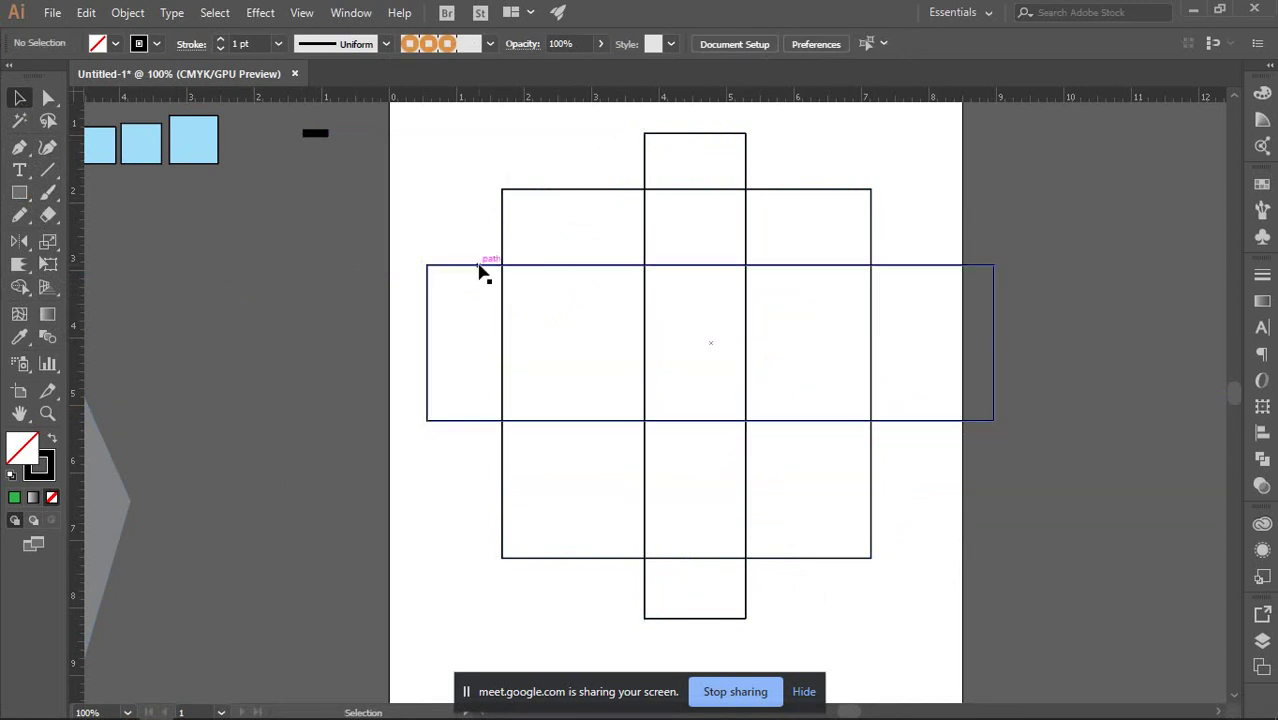
left_click(487, 266)
left_click(436, 208)
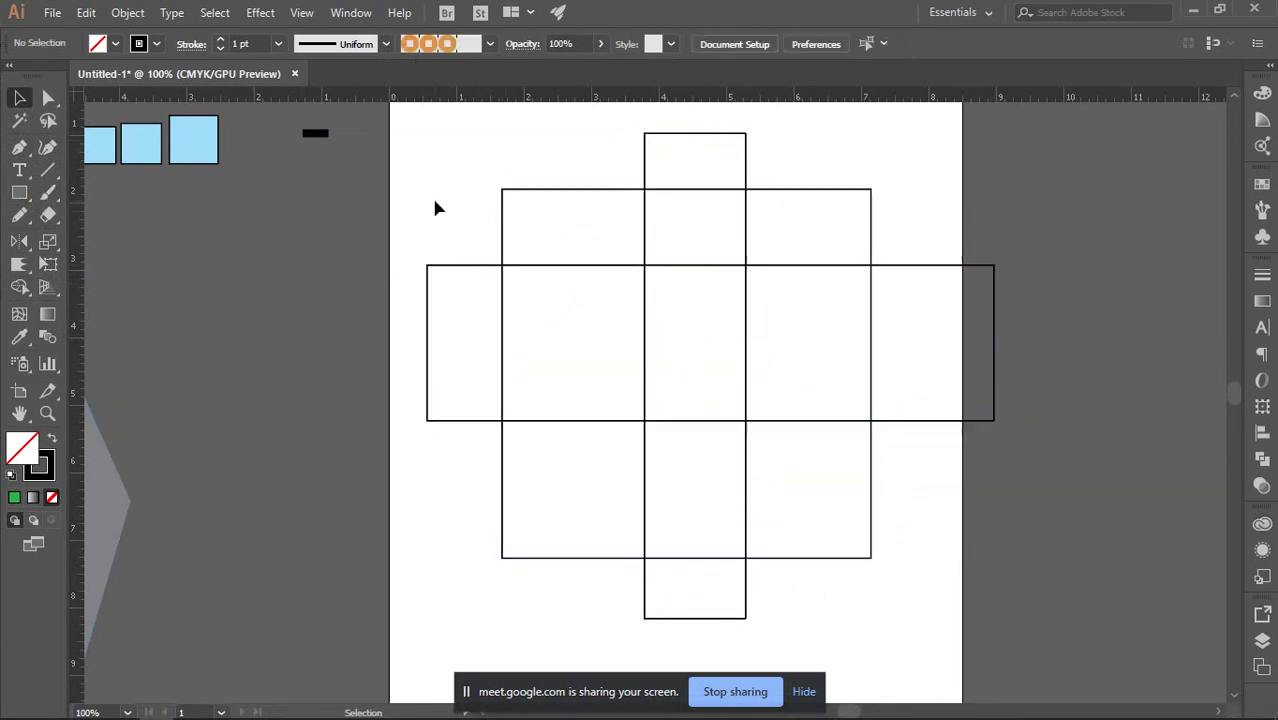
left_click(476, 266)
left_click(645, 166)
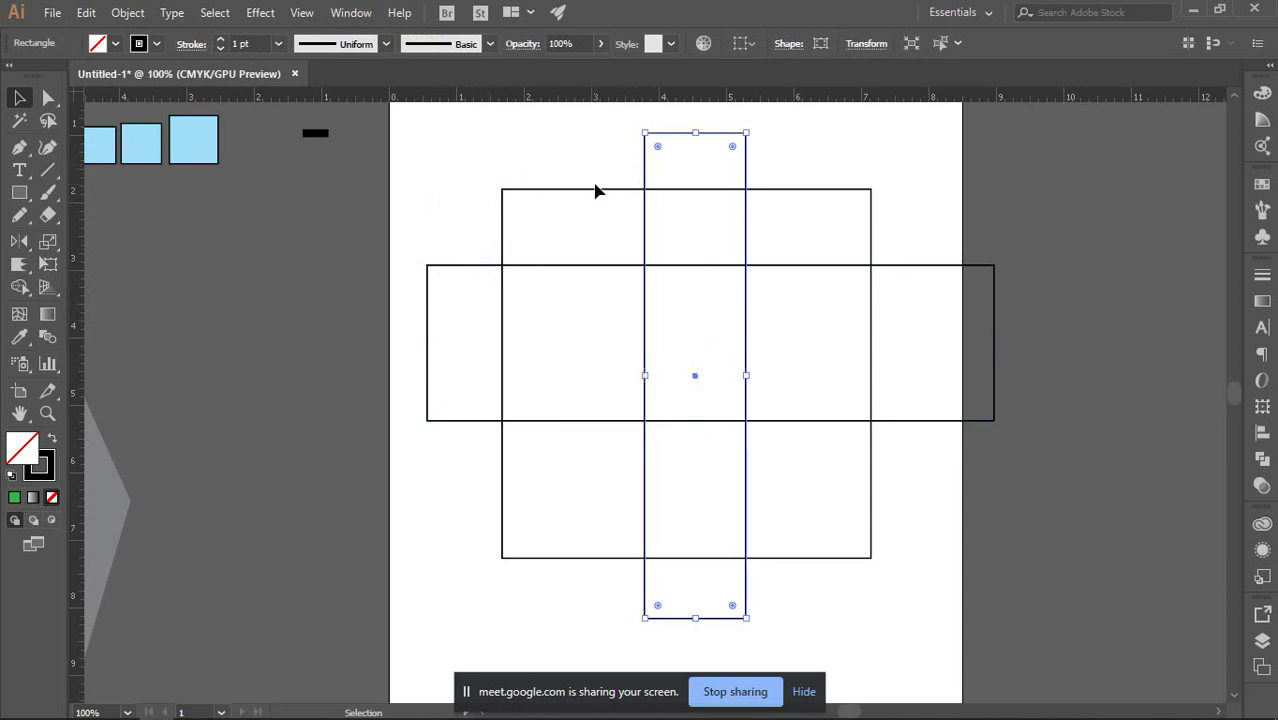
left_click(585, 189)
left_click(471, 160)
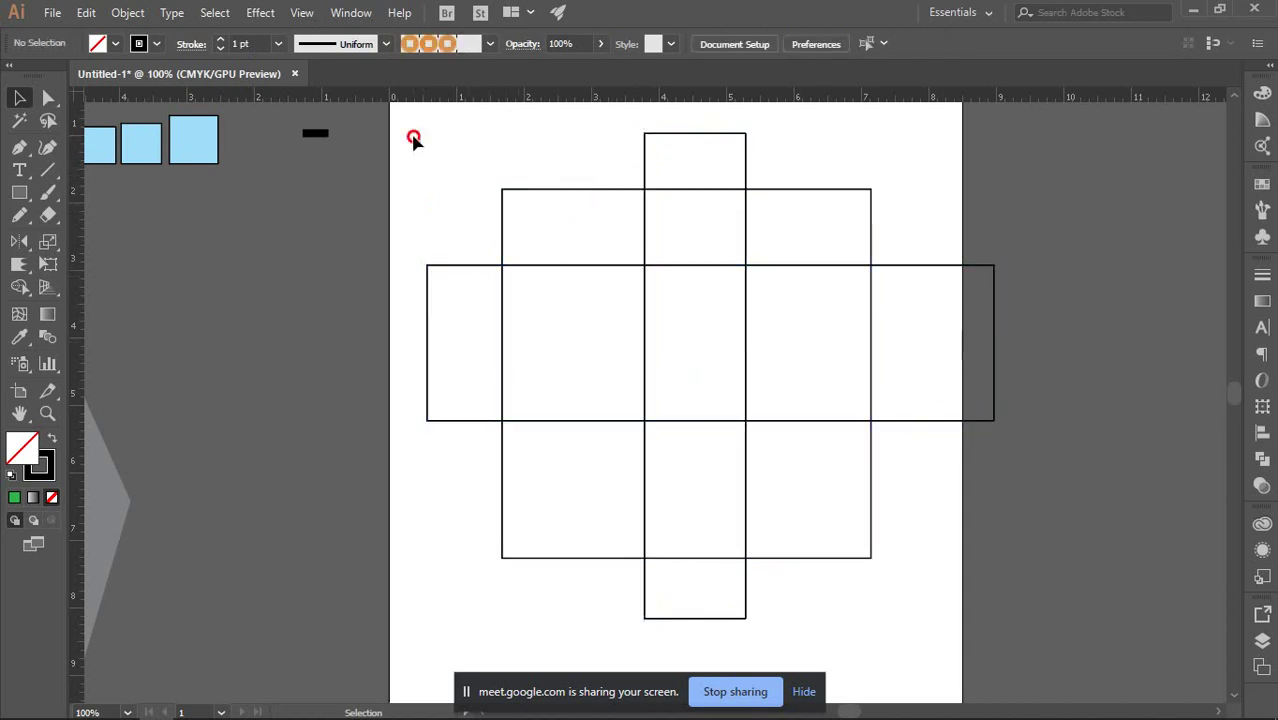
Move the three overlapping rectangles left together and scale them down proportionally so they fit within the artboard's width.
left_click_drag(414, 140, 899, 614)
left_click_drag(745, 397, 720, 392)
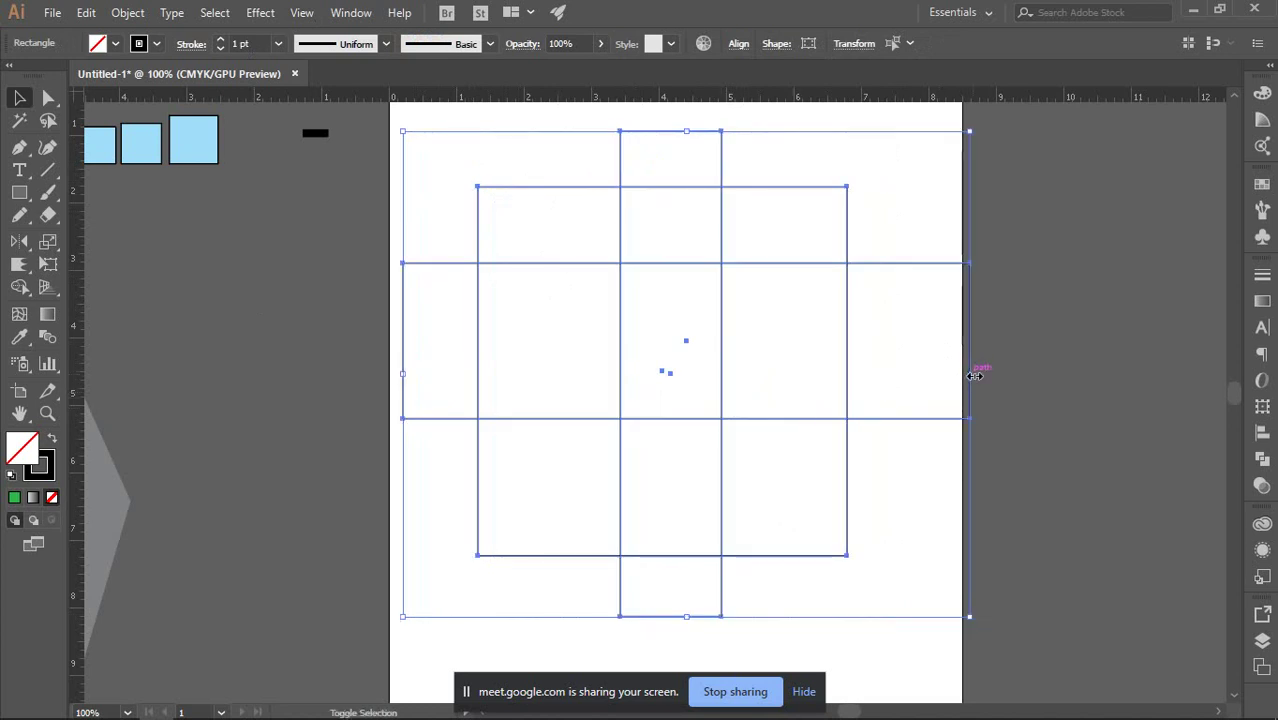
left_click_drag(975, 375, 950, 372)
left_click(849, 340)
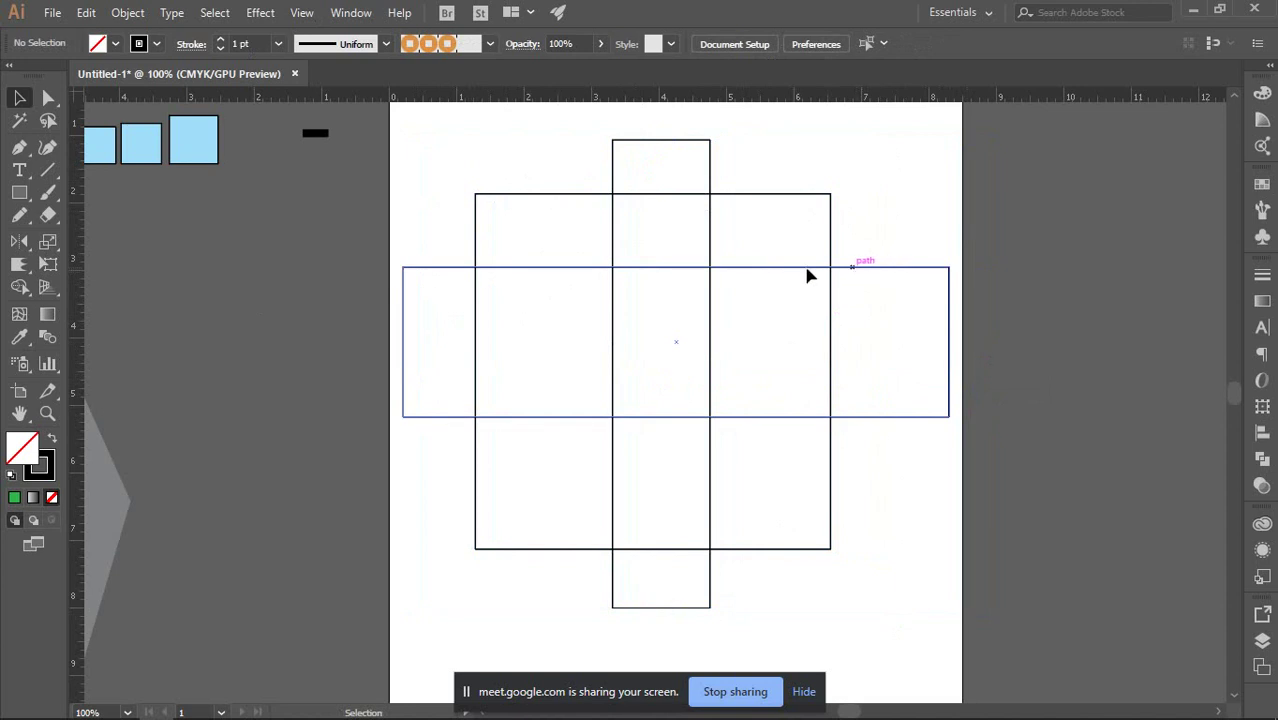
Select all three overlapping rectangles and remove their stroke.
left_click_drag(418, 118, 913, 551)
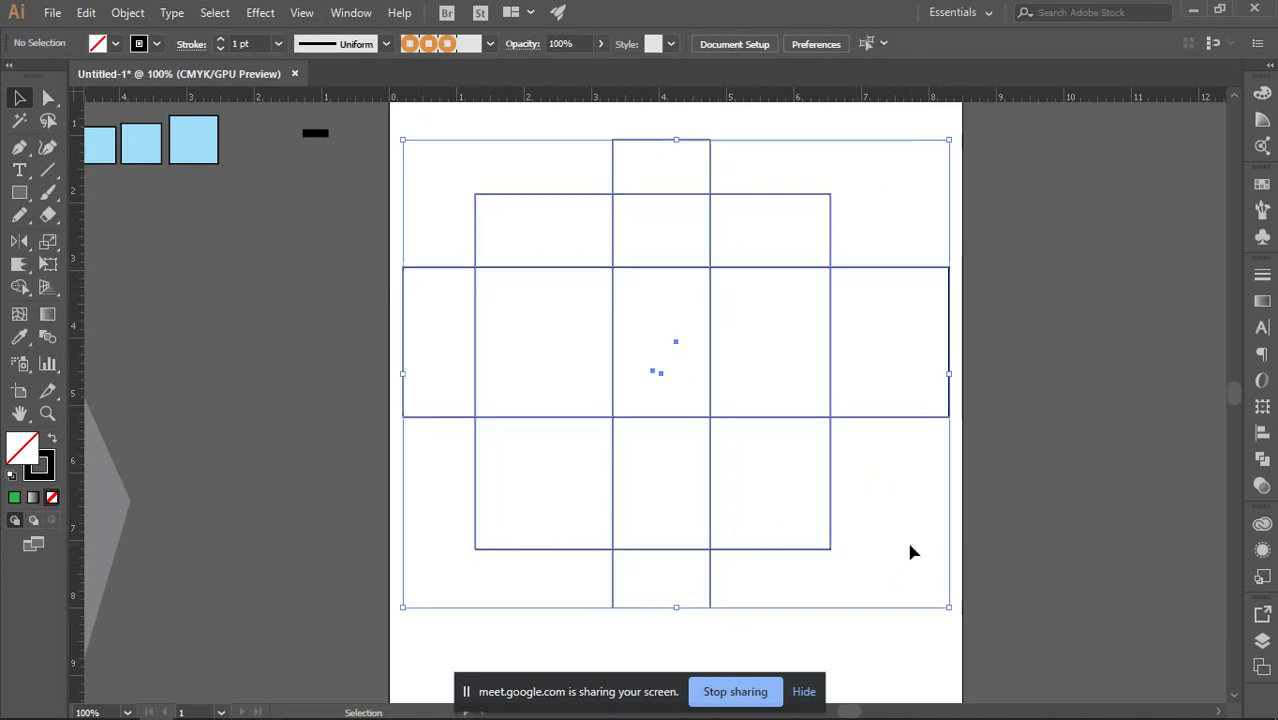
left_click(885, 204)
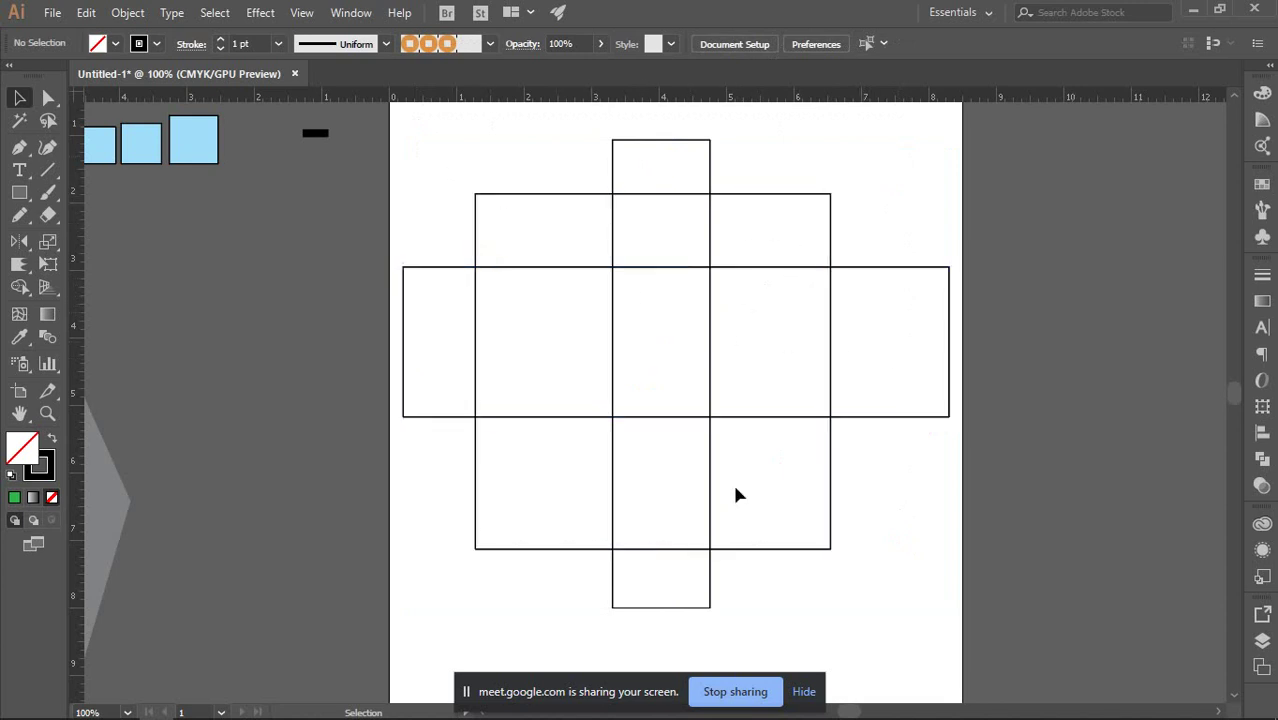
left_click_drag(427, 146, 973, 571)
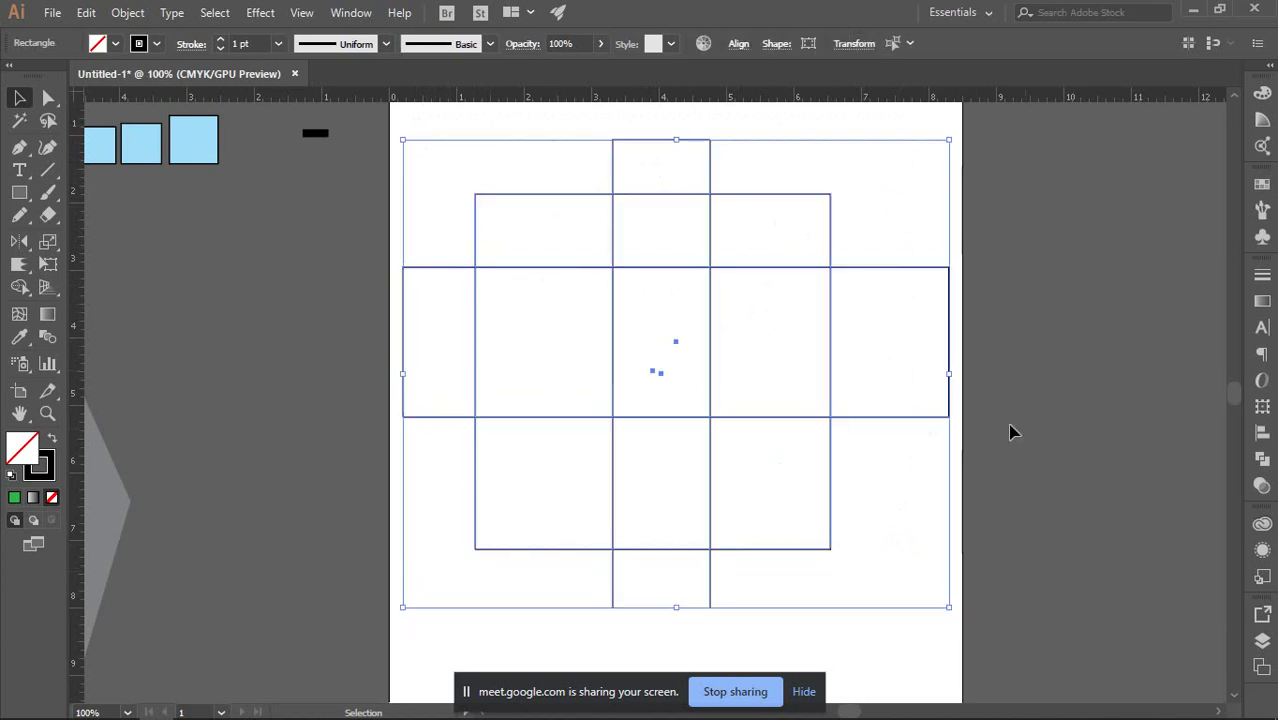
left_click(951, 198)
left_click_drag(413, 123, 1036, 583)
left_click(42, 465)
left_click(52, 497)
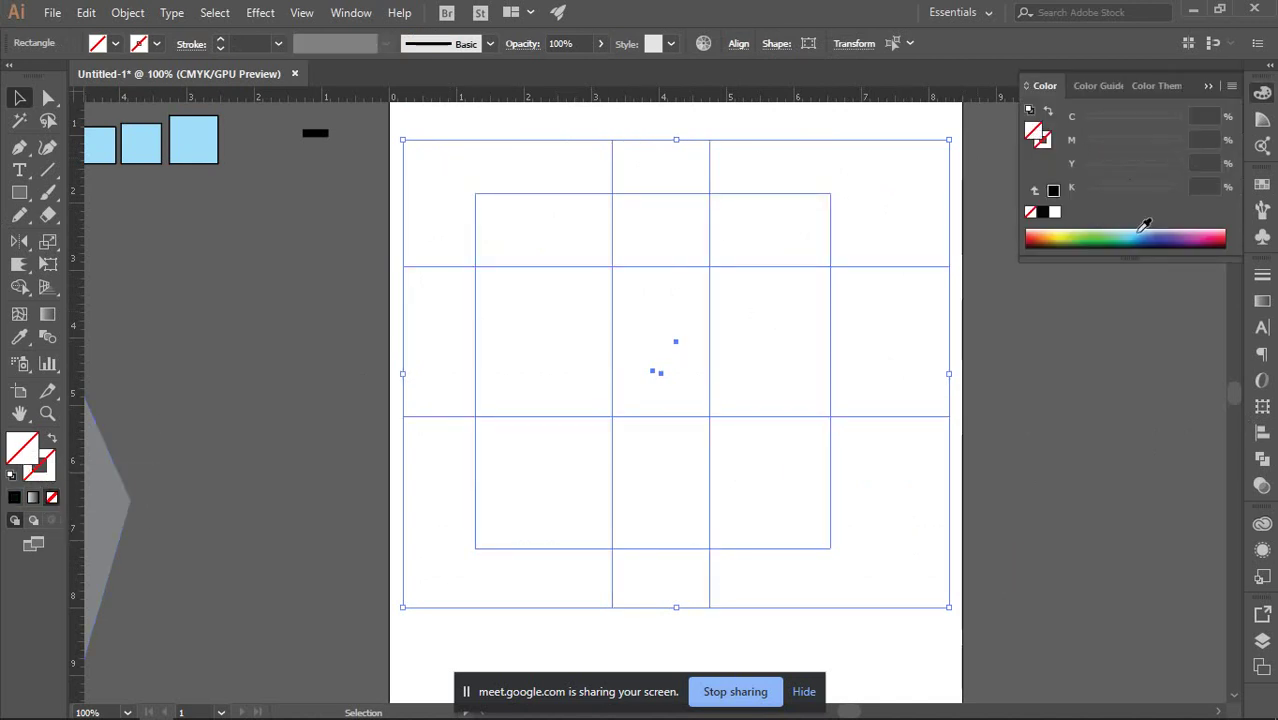
Fill the central overlap region with dark blue (C 100, M 100, Y 0, K 0) using the Shape Builder tool.
left_click(19, 287)
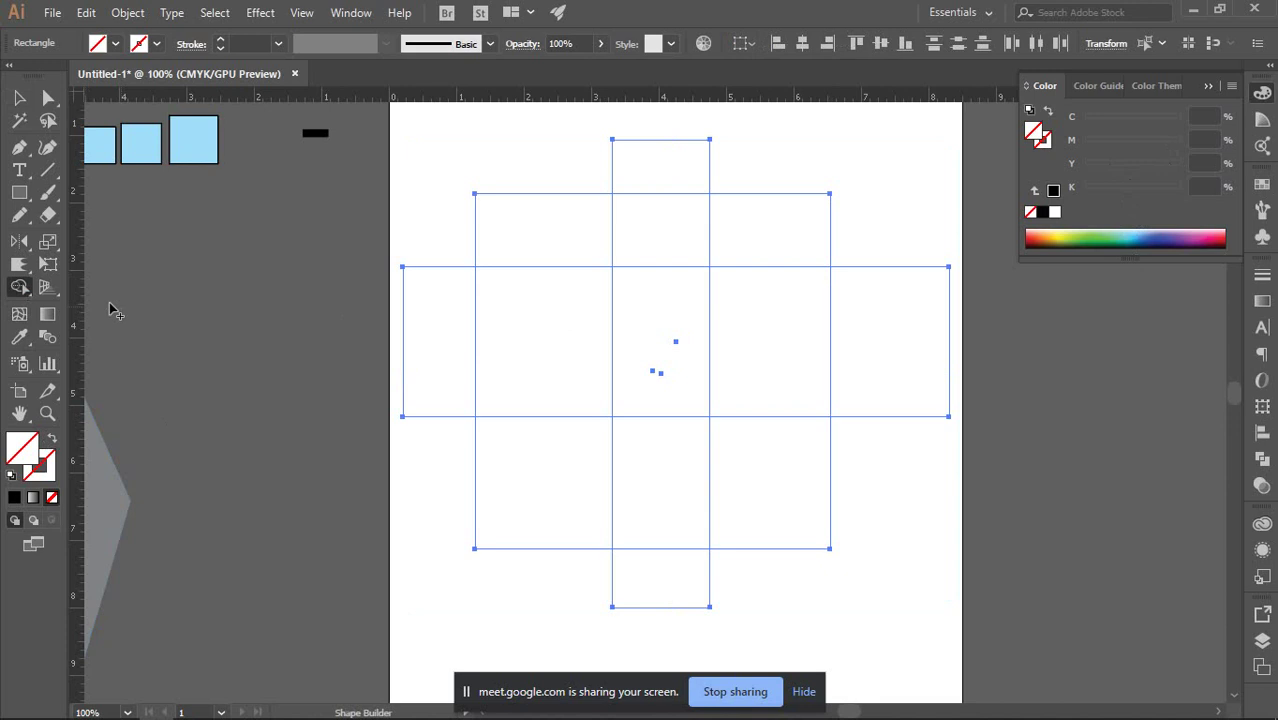
left_click(1165, 230)
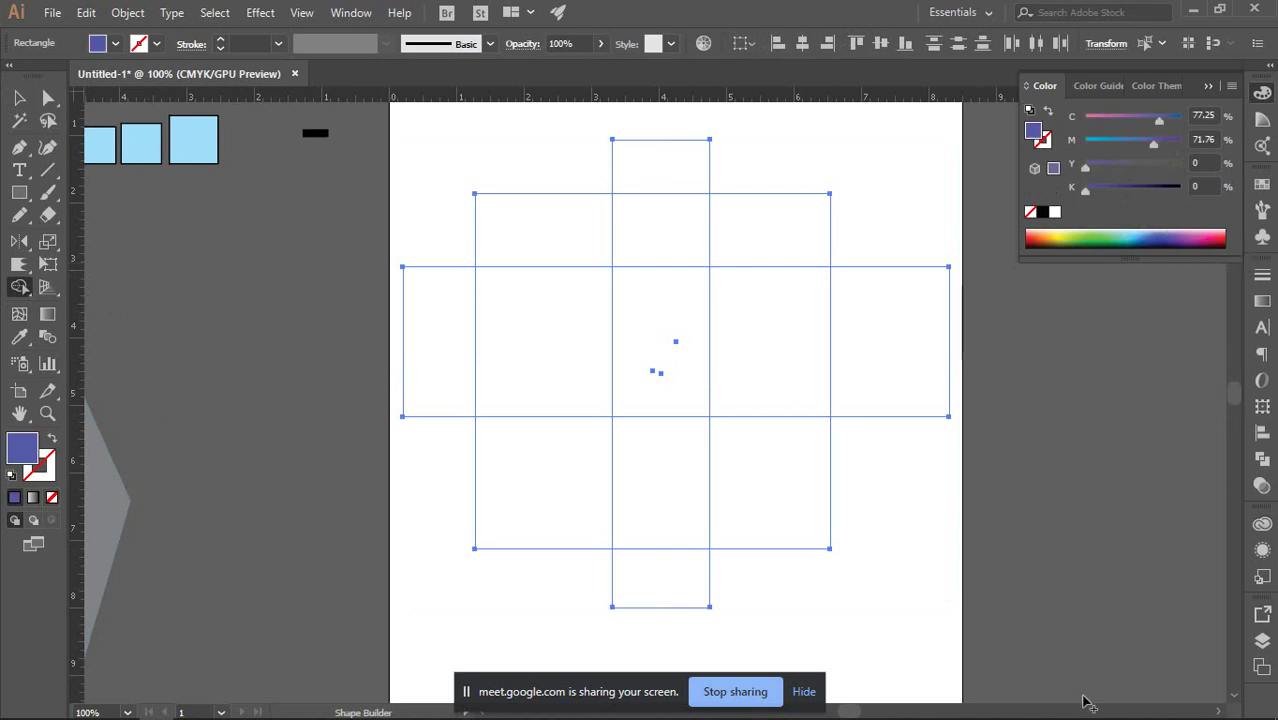
left_click_drag(1157, 121, 1185, 142)
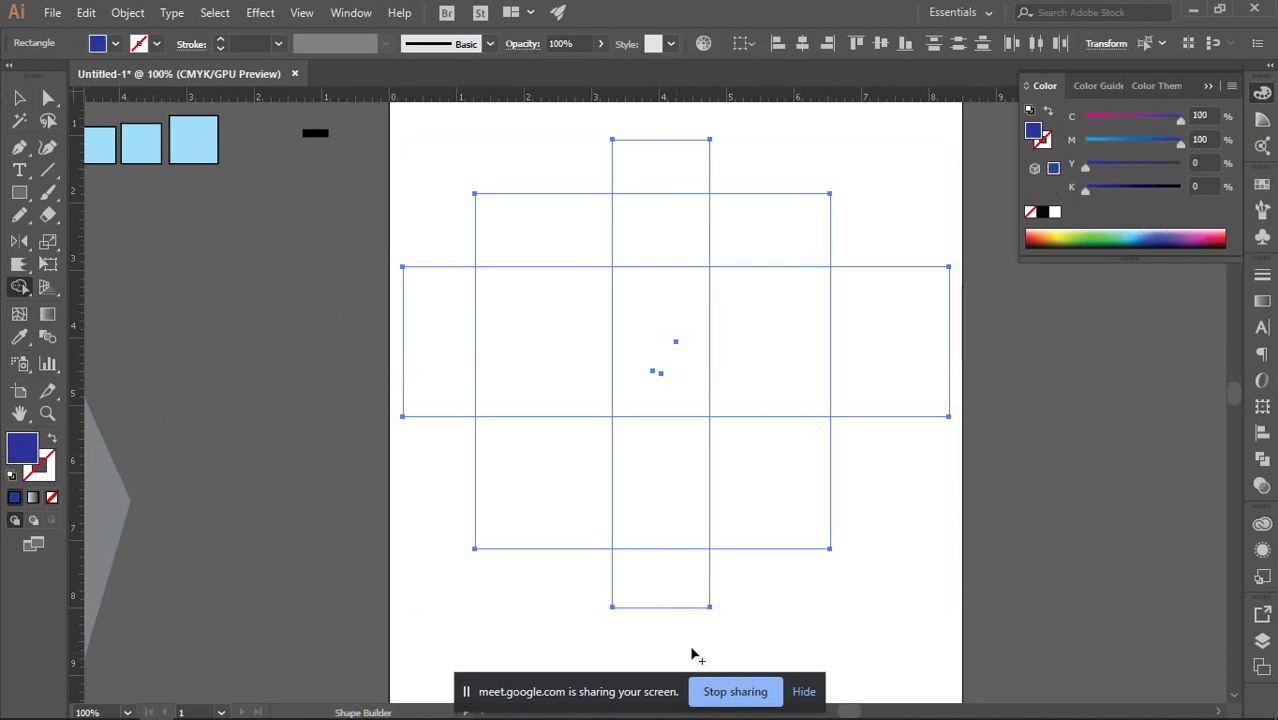
left_click(655, 335)
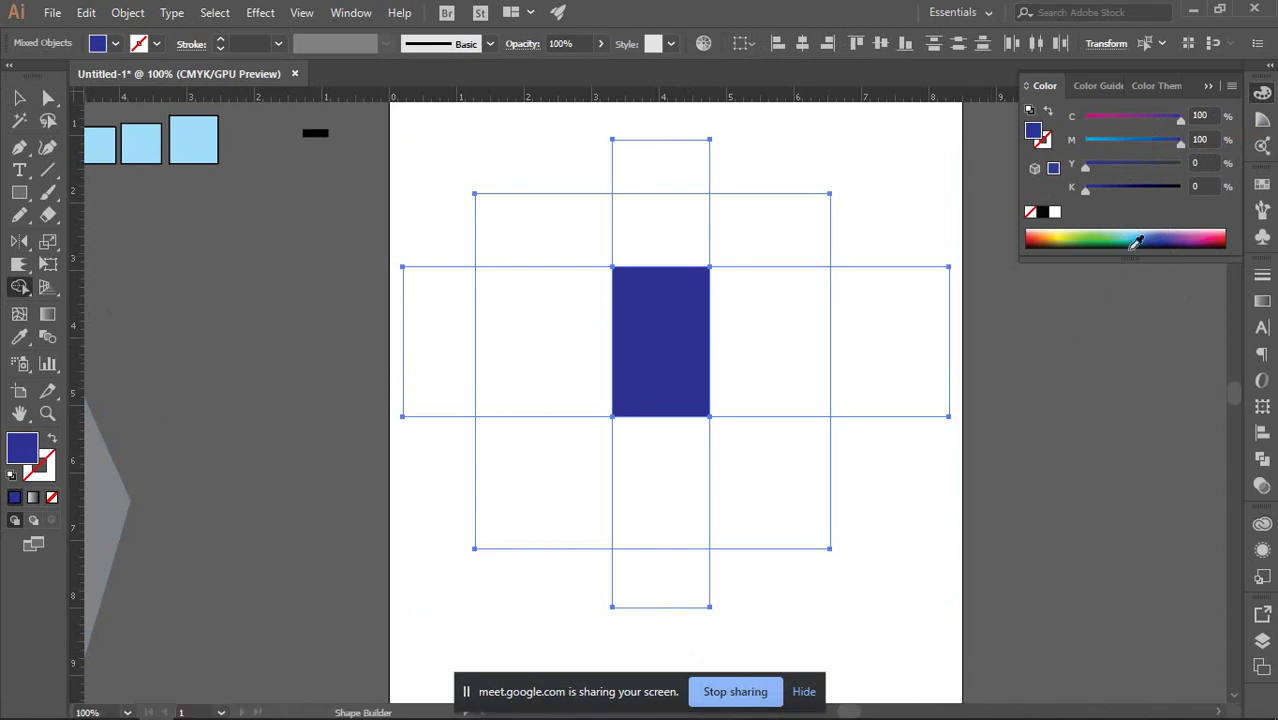
Fill the region right of the centre blue (C 100, M 37, Y 0) and the square's upper-right region green (C 100, M 37, Y 100).
left_click_drag(1180, 145, 1215, 177)
left_click(762, 340)
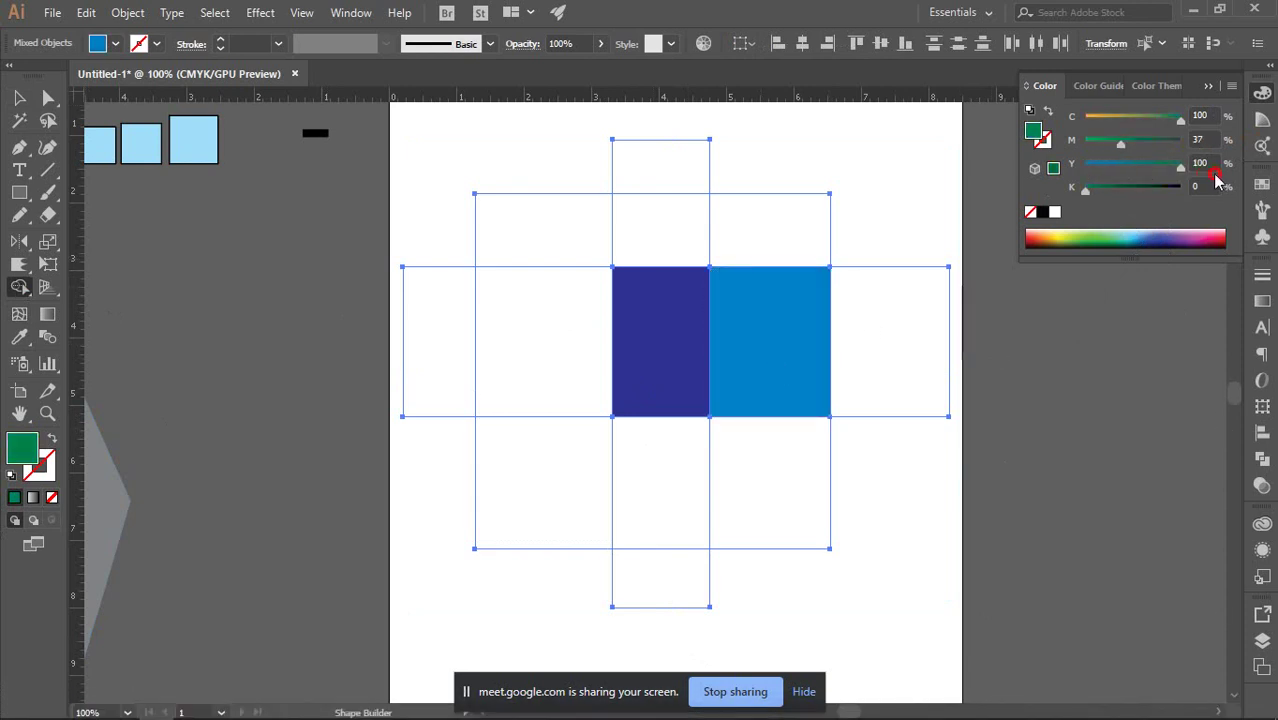
left_click(770, 228)
Fill the square's upper-left region olive (C 38, M 37, Y 100) and the region below it red (C 38, M 100, Y 100).
left_click_drag(1178, 117, 1121, 118)
left_click(604, 262)
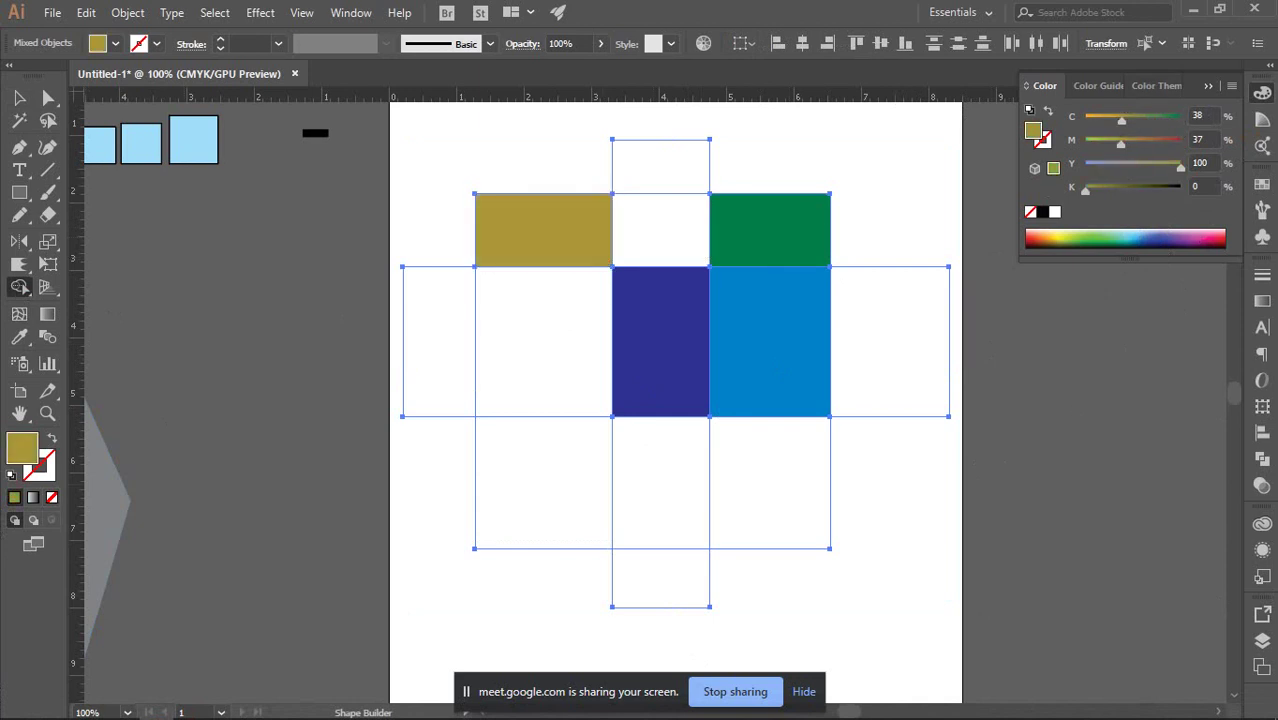
left_click_drag(1123, 144, 1115, 178)
left_click(531, 302)
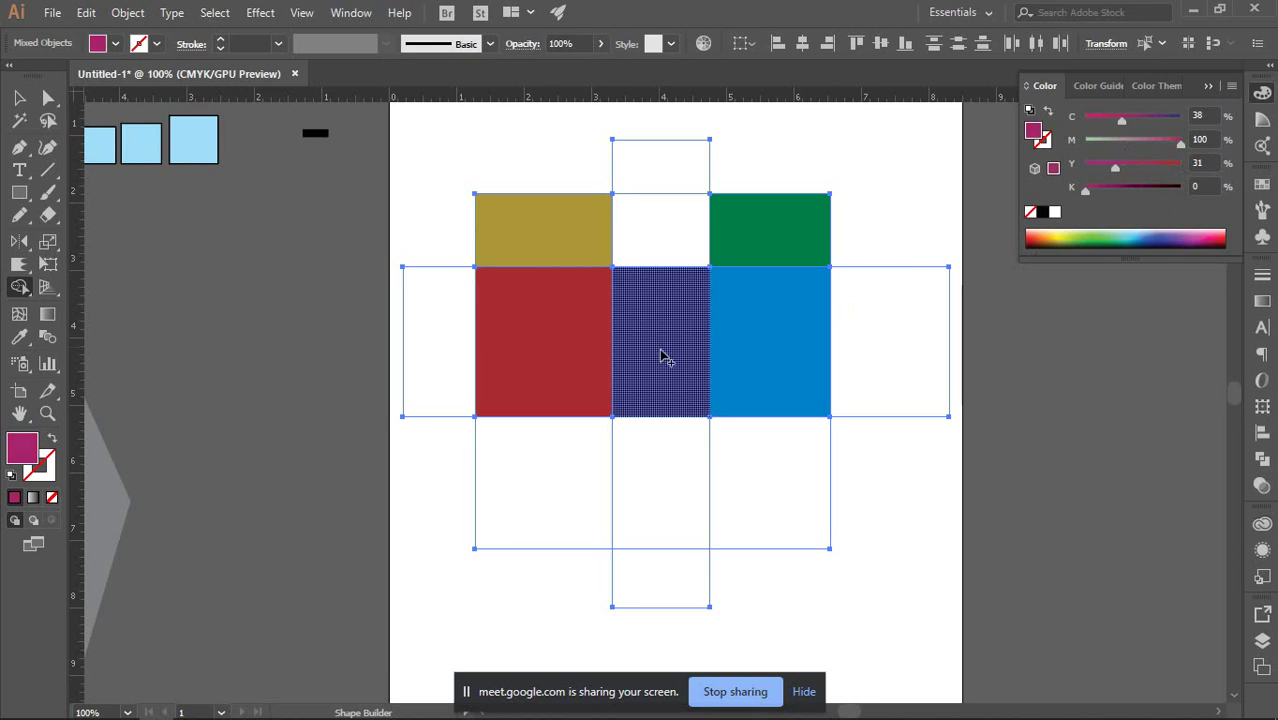
Fill the square's lower-left region plum (C 38, M 100, Y 31) and its lower-middle region pink (C 5, M 100, Y 31).
left_click(599, 491)
left_click_drag(1124, 118, 1181, 117)
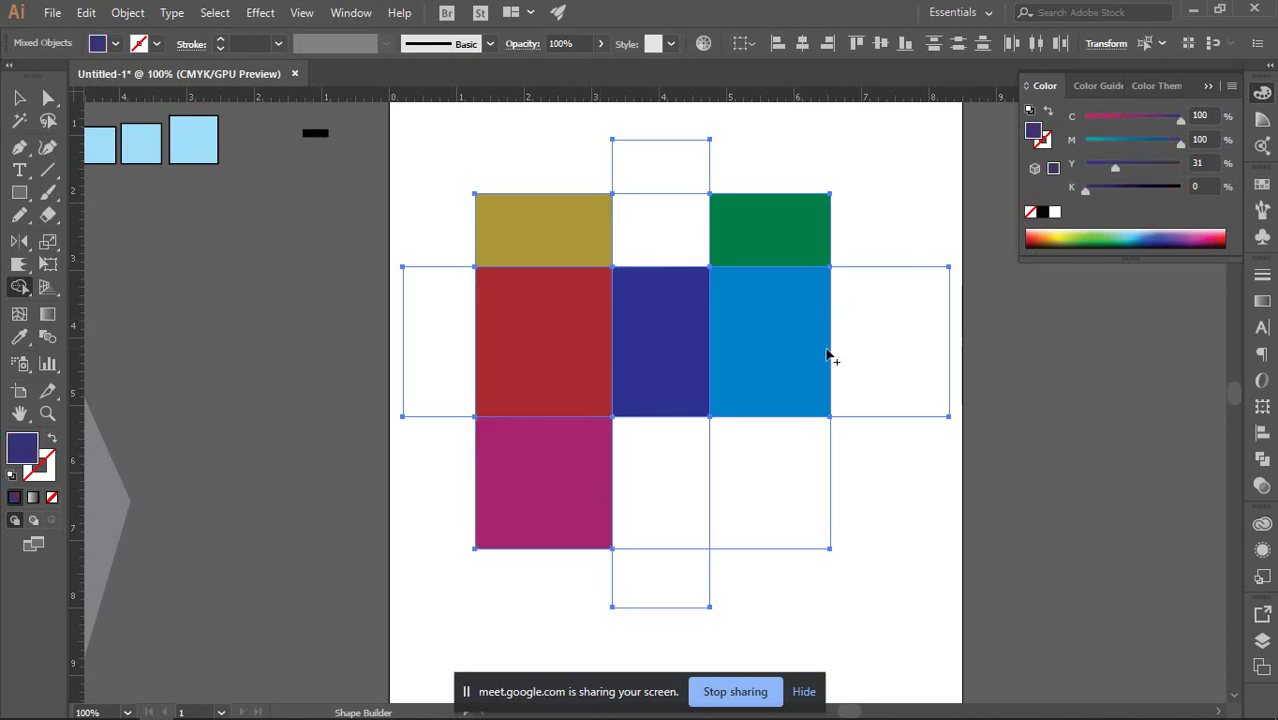
left_click(645, 488)
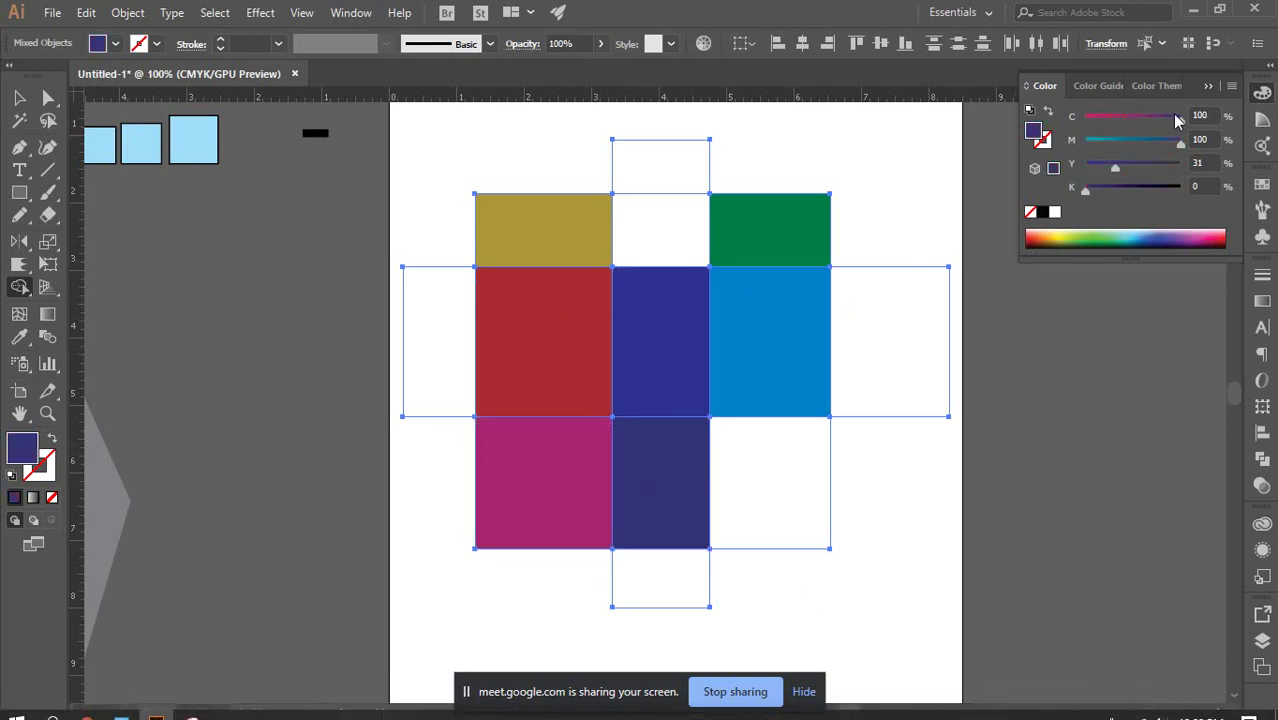
left_click_drag(1181, 117, 1090, 117)
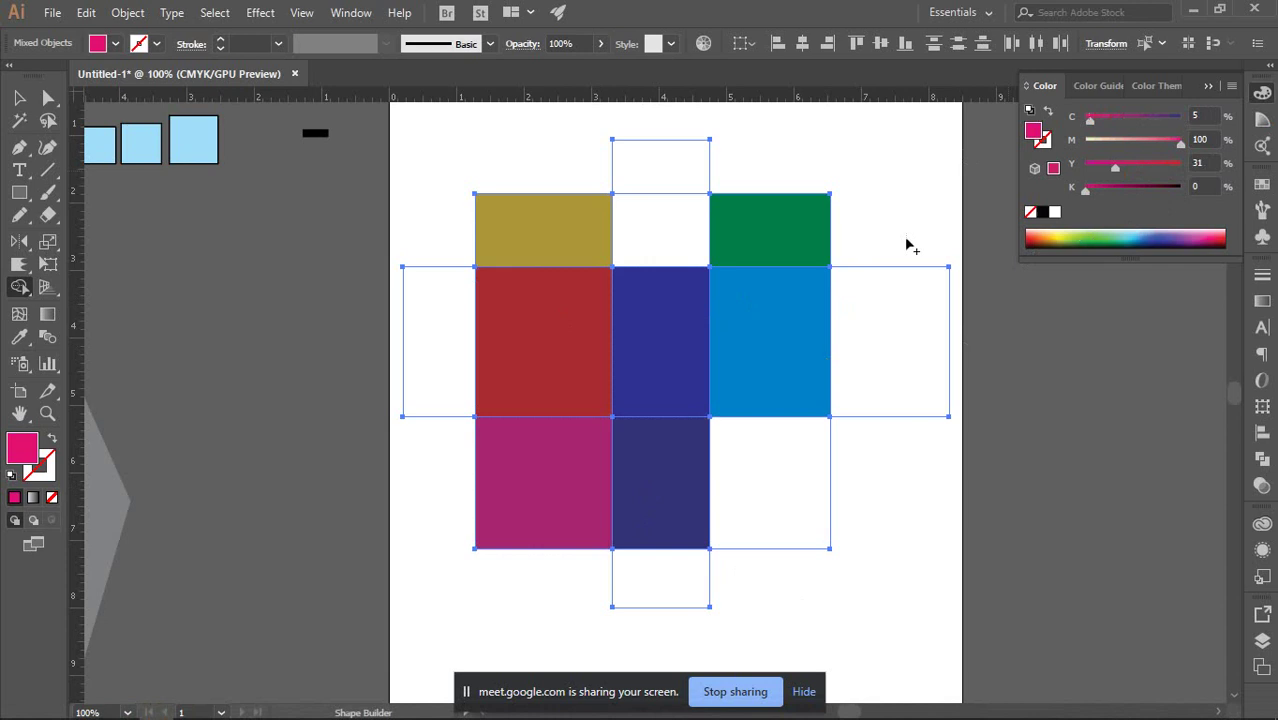
left_click(618, 518)
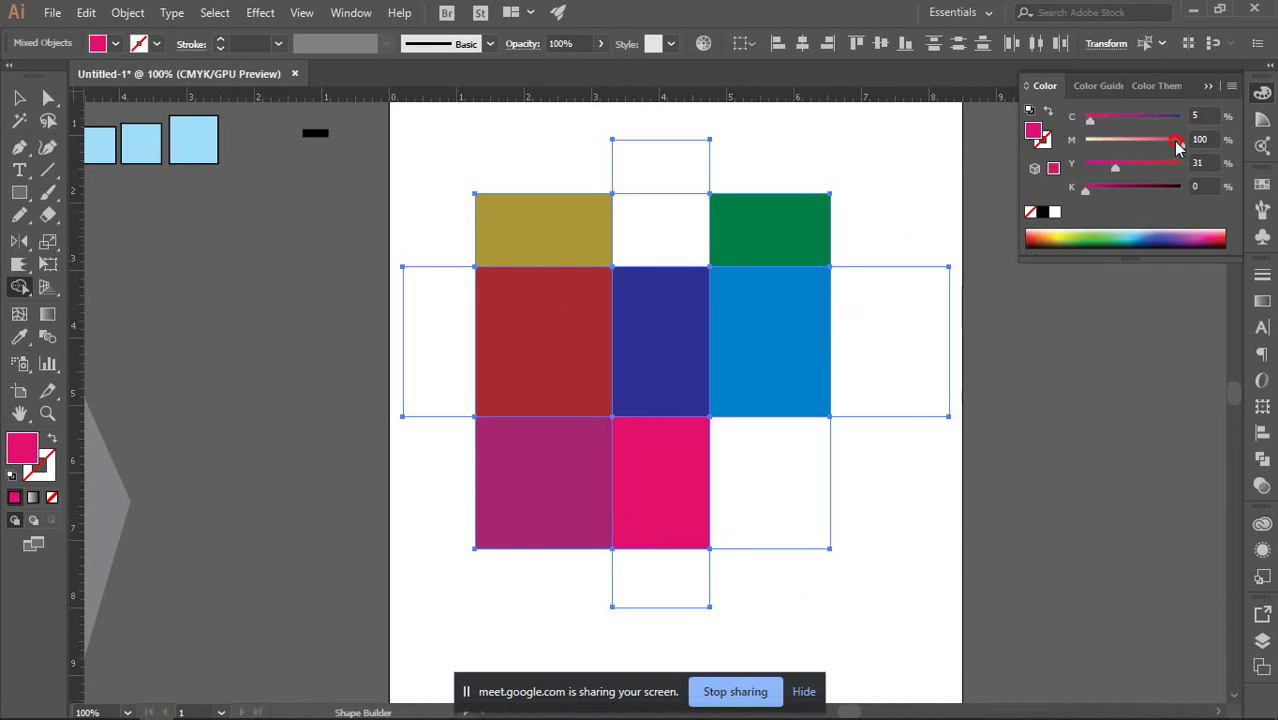
Fill the square's lower-right region with yellow (C 5, M 0, Y 100).
mouse_move(1177, 142)
left_mouse_down()
mouse_move(1086, 142)
mouse_move(1181, 165)
left_mouse_up()
left_click(770, 482)
left_click(770, 482)
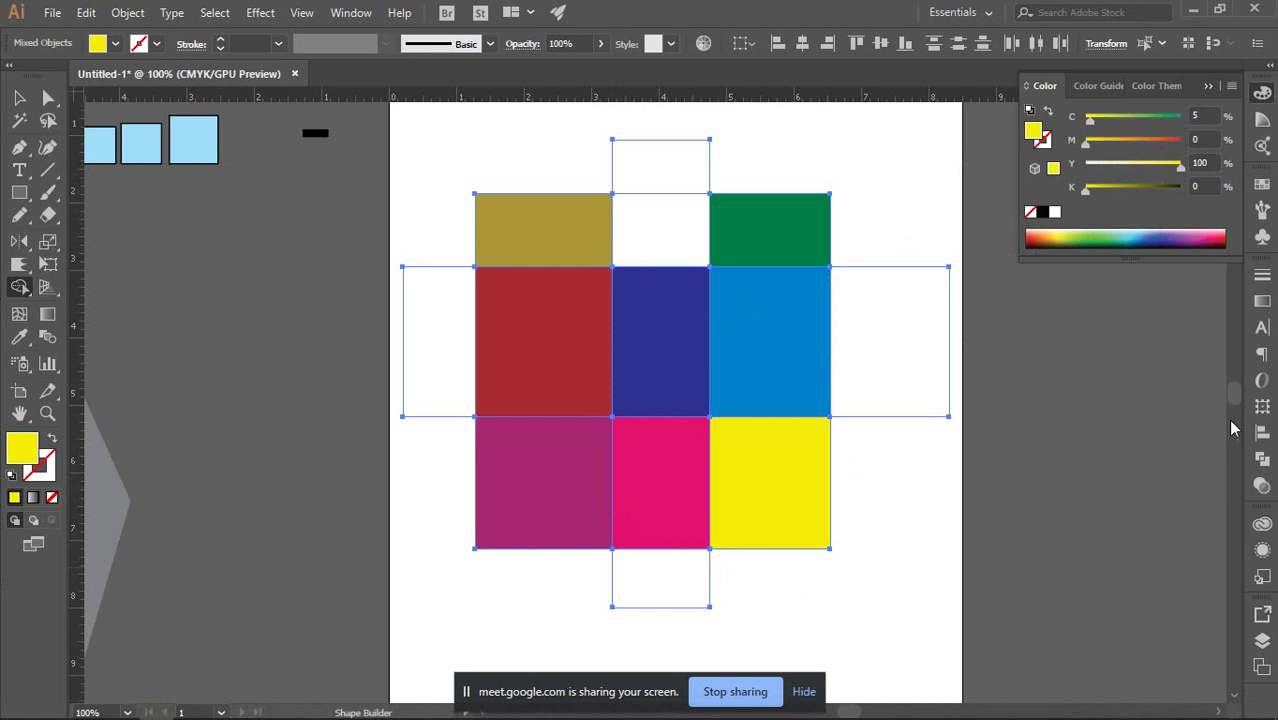
Fill the horizontal rectangle's right end teal (C 100, M 0, Y 44) and its left end cyan (C 100, M 0, Y 0).
left_click_drag(1090, 117, 1181, 117)
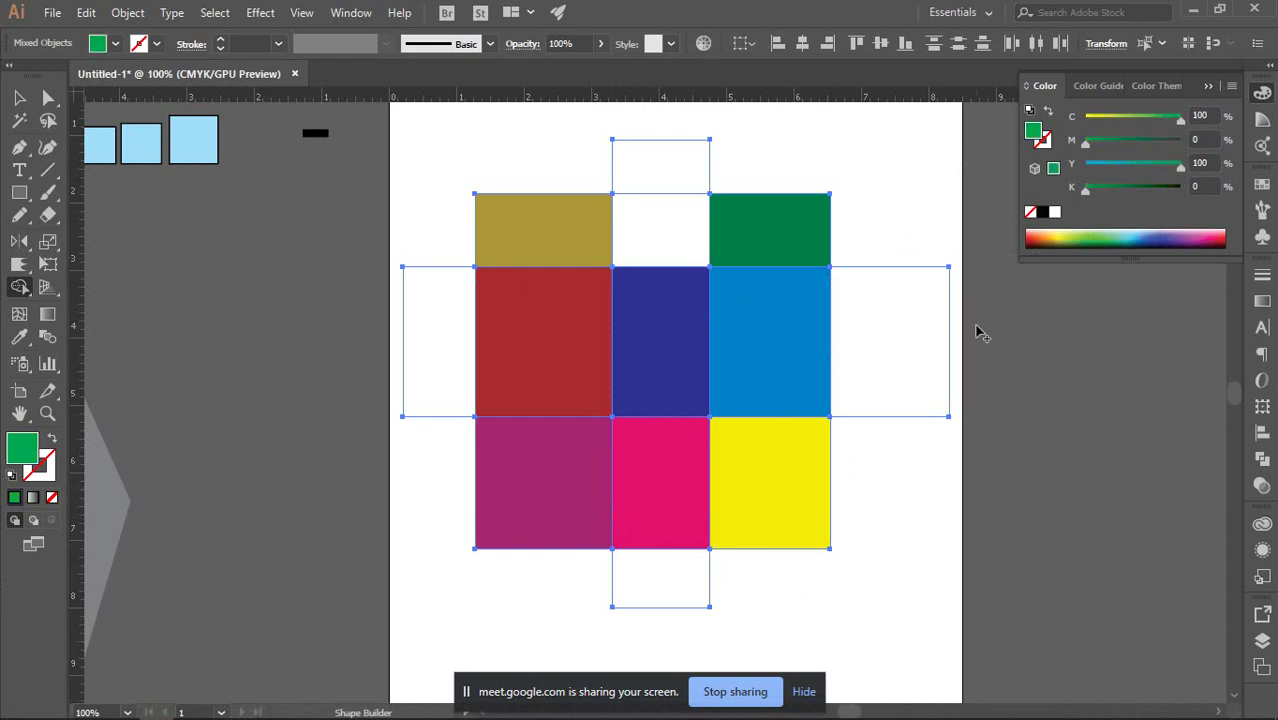
left_click(886, 344)
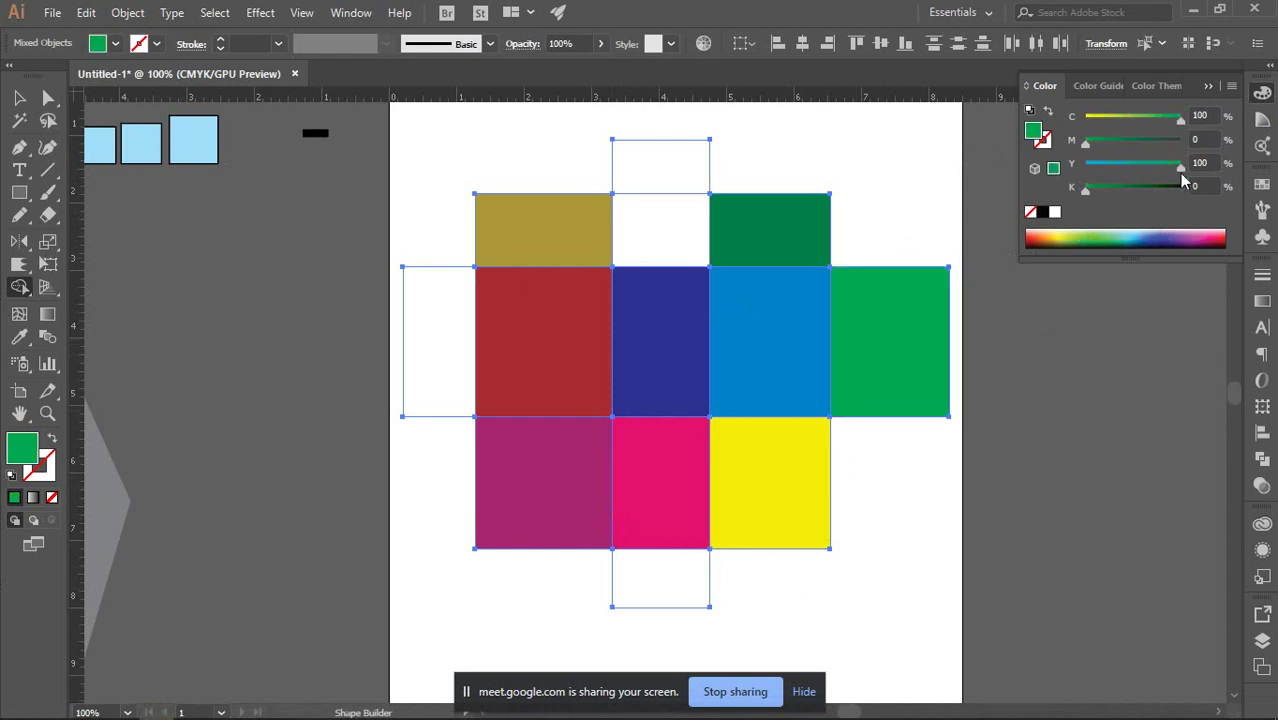
left_click_drag(1166, 170, 1127, 168)
left_click(870, 319)
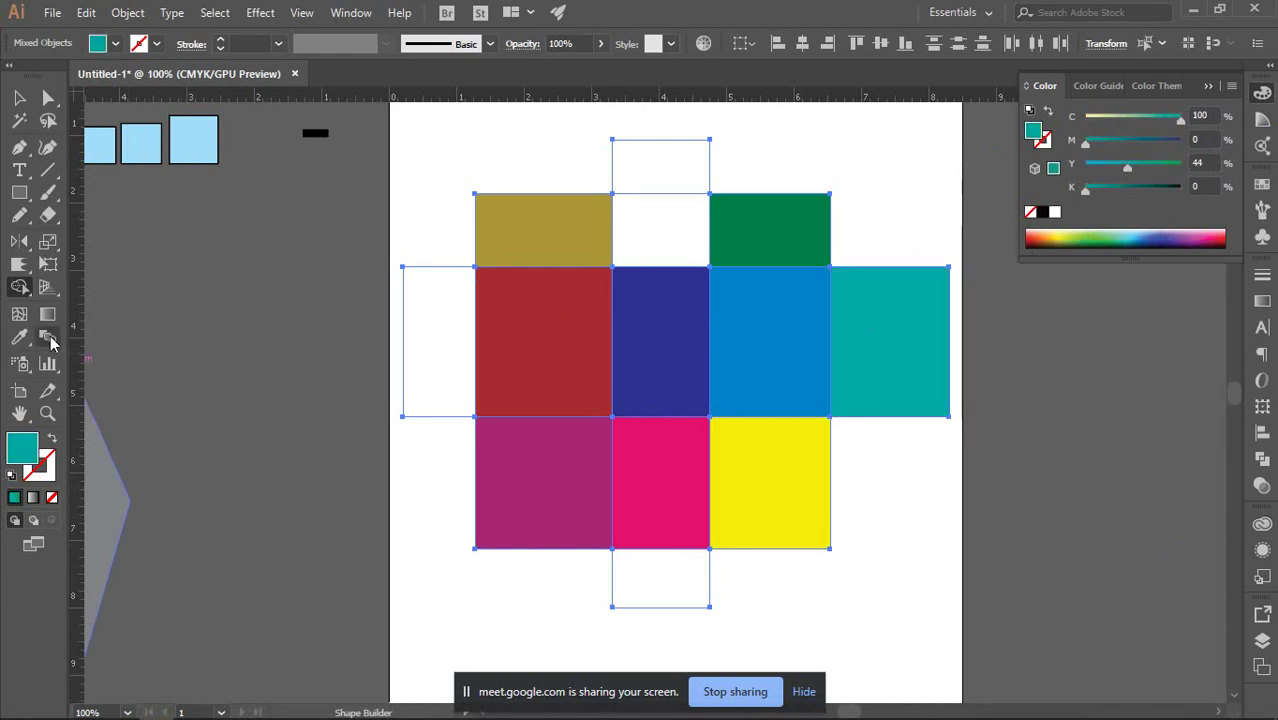
left_click_drag(1128, 168, 1086, 167)
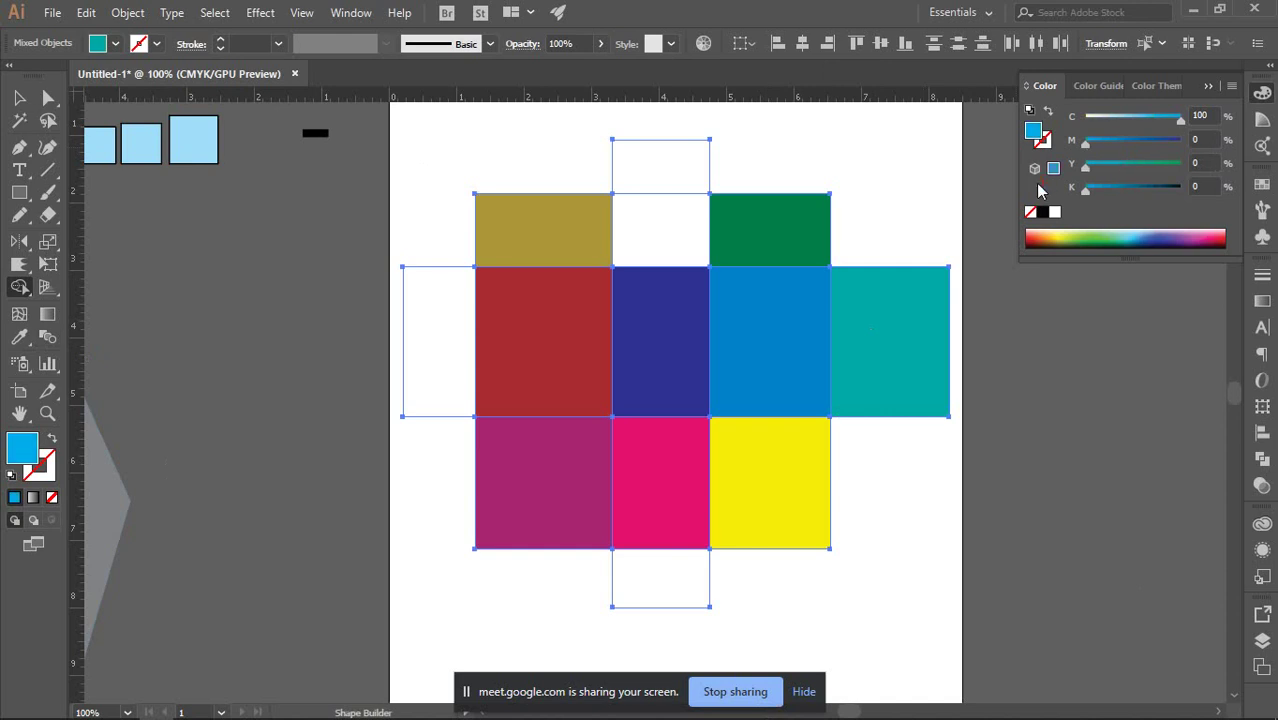
left_click(455, 319)
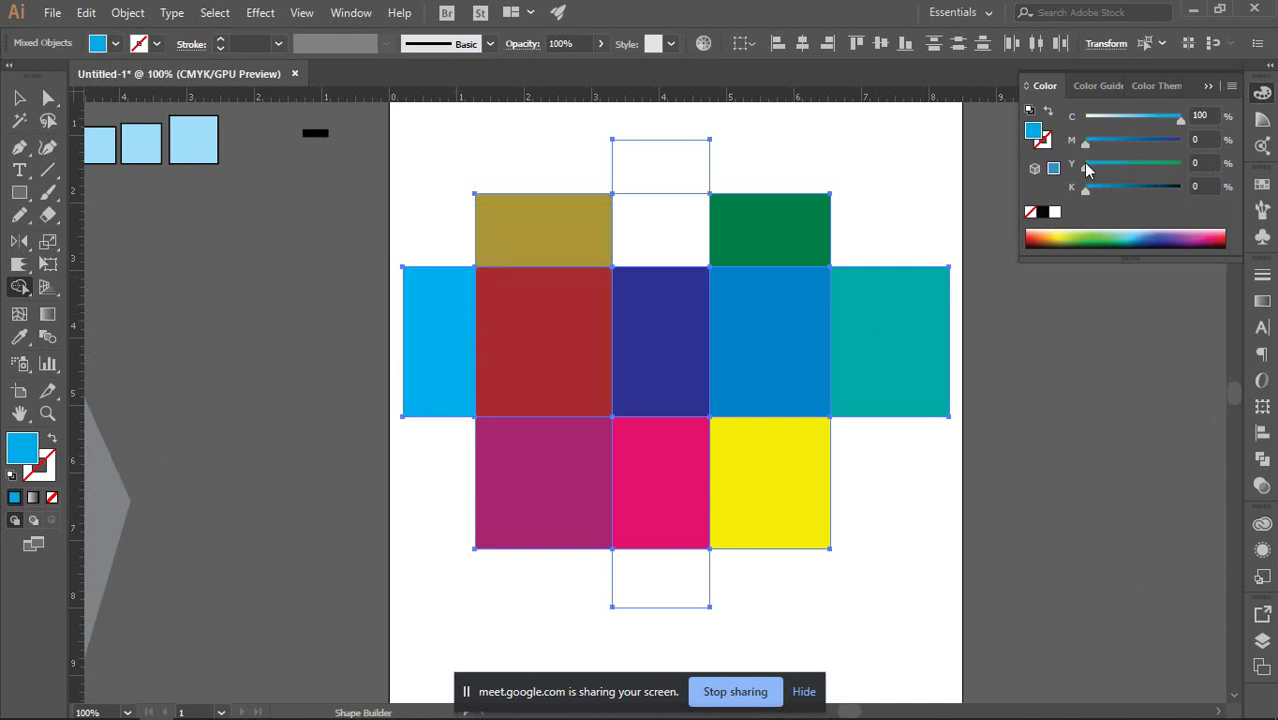
Fill the vertical rectangle's top end blue (C 100, M 54) and the region below it magenta (C 28.24, M 100, Y 13.33, K 0.39).
left_click_drag(1087, 142, 1140, 145)
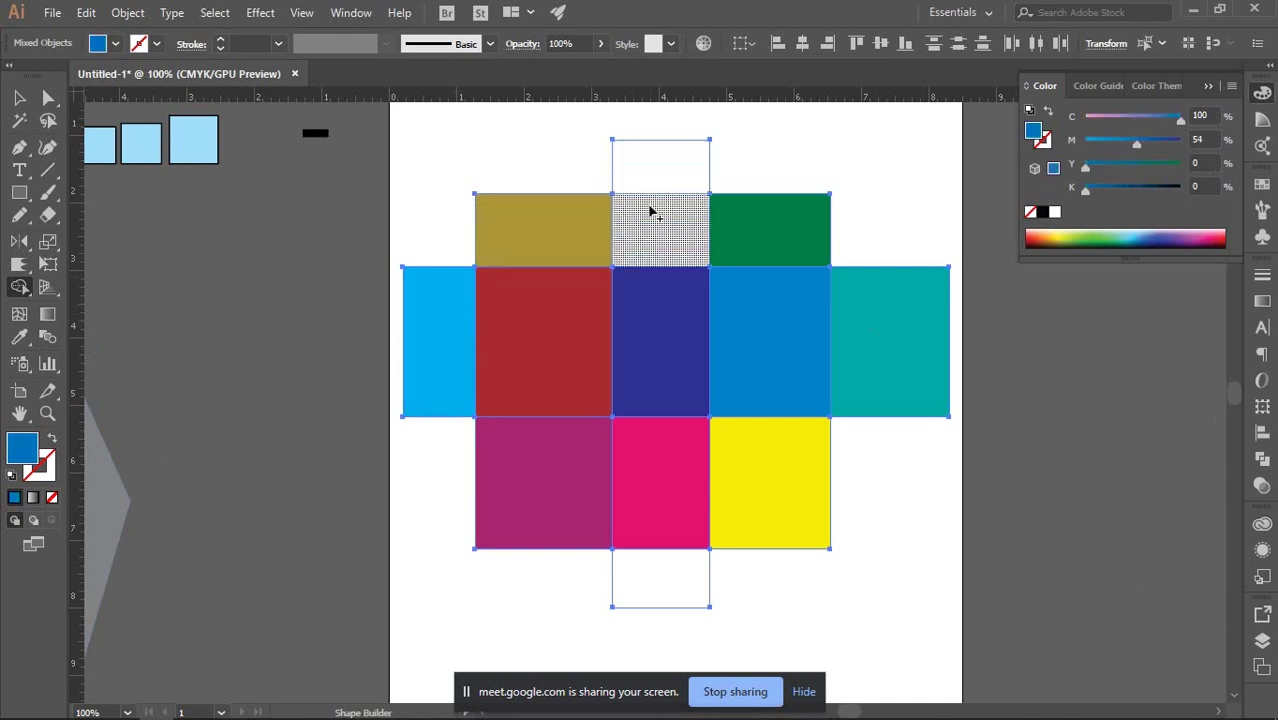
left_click(660, 165)
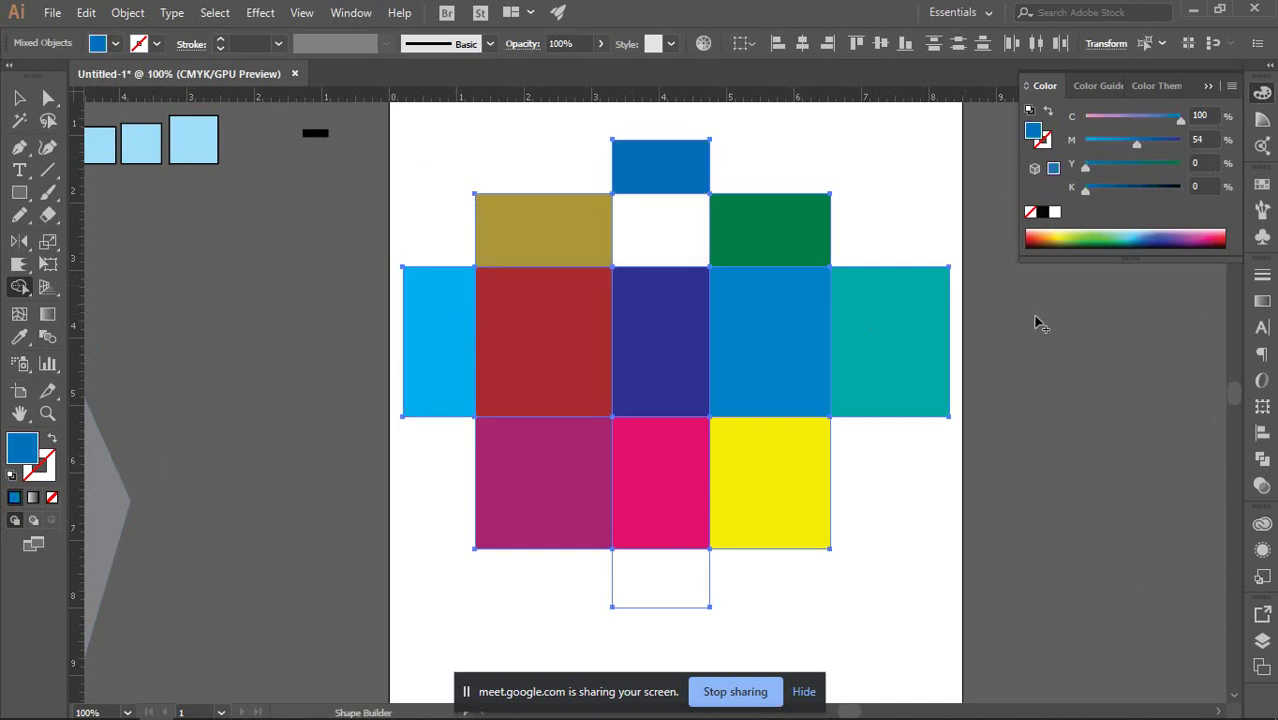
left_click(1200, 237)
left_click(622, 232)
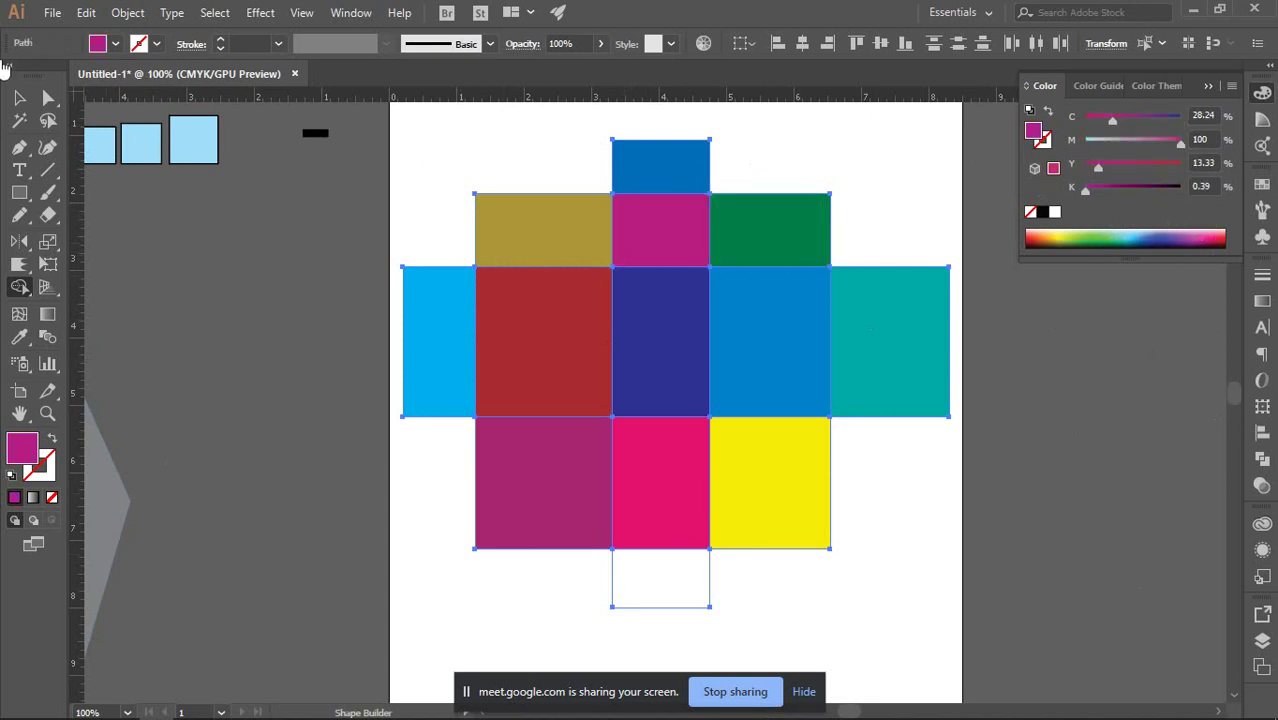
Pull the red piece out of the coloured block to the left of the artboard and undo the move.
left_click(19, 97)
left_click(385, 272)
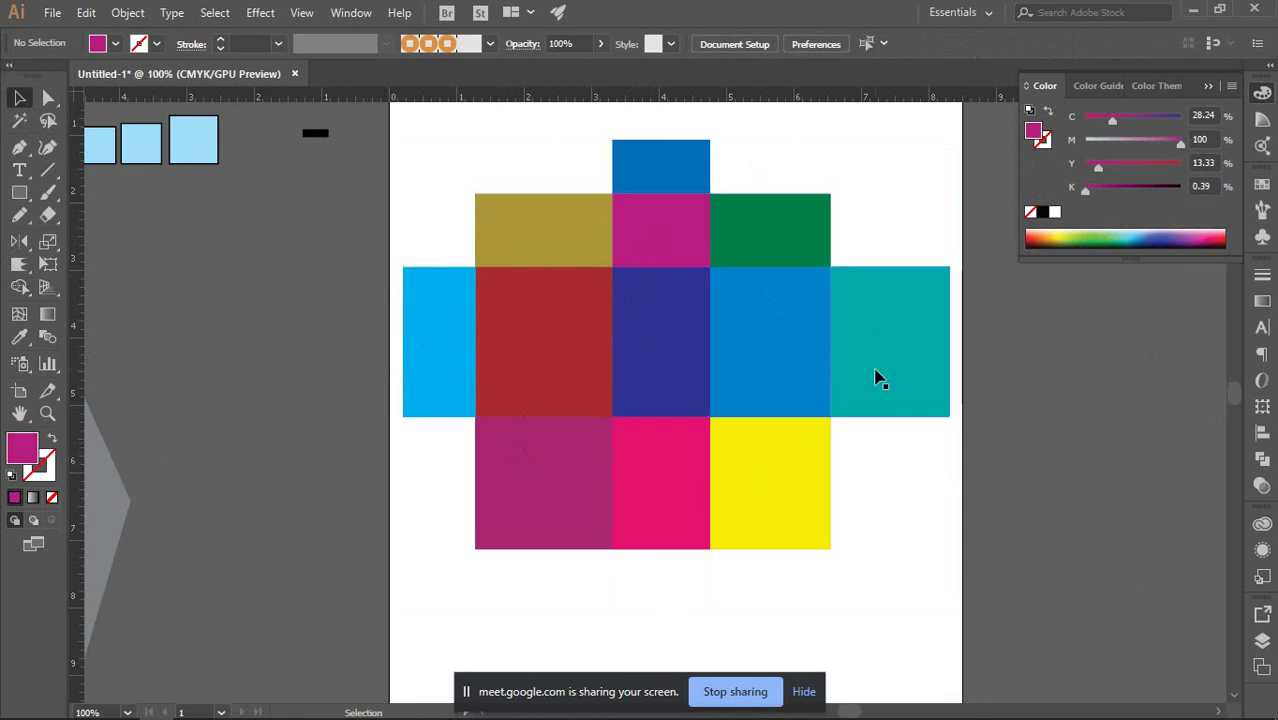
left_click_drag(538, 336, 212, 368)
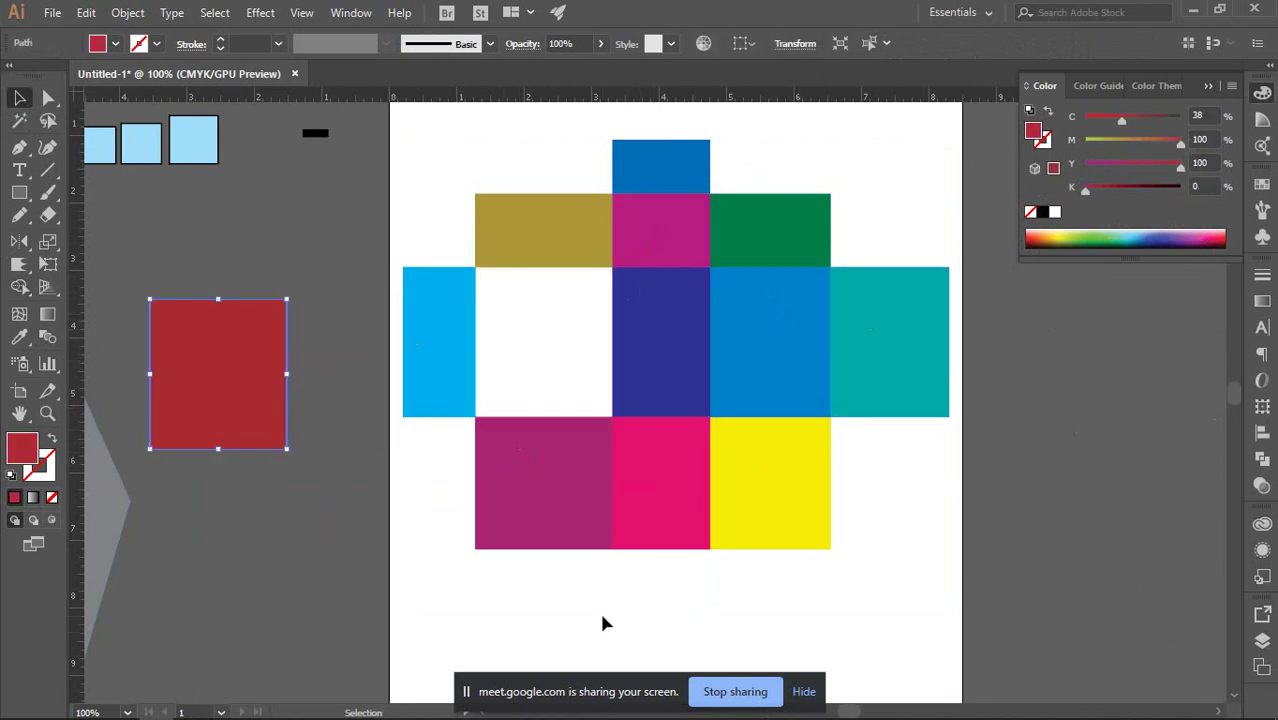
key("ctrl+z")
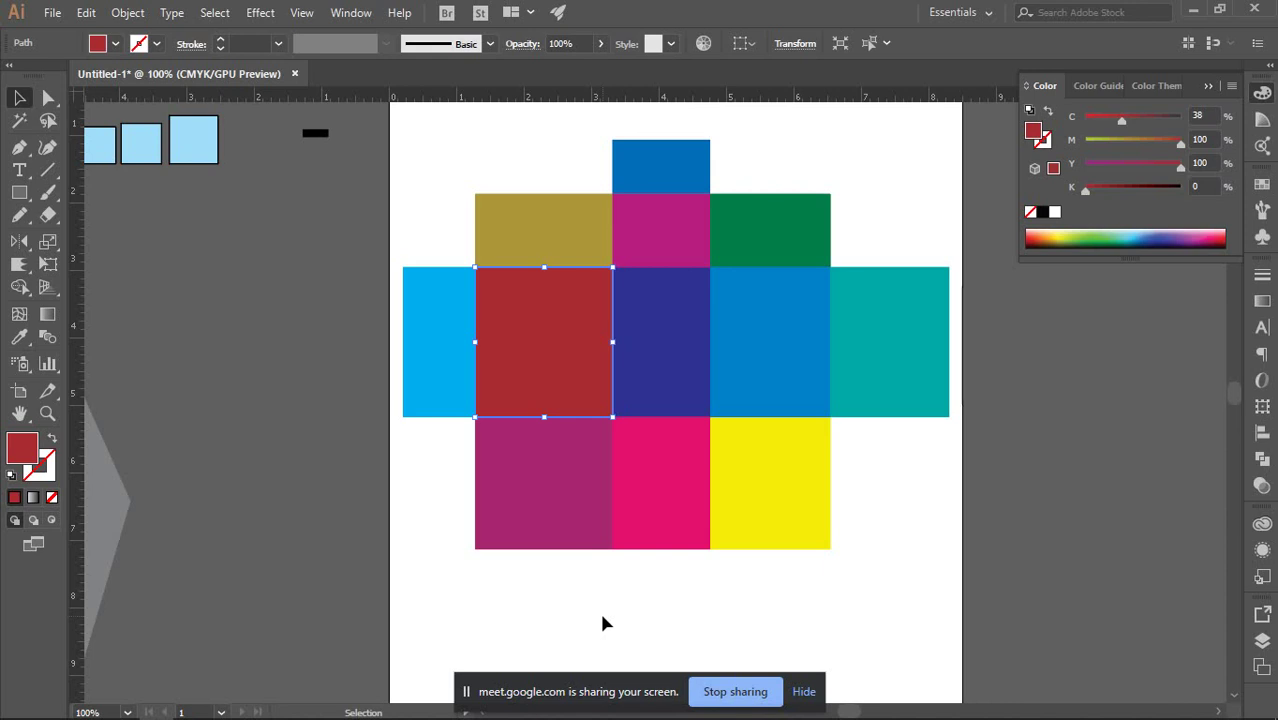
Activate the Perspective Grid Tool to display the two-point perspective grid over the coloured shapes.
left_click(21, 289)
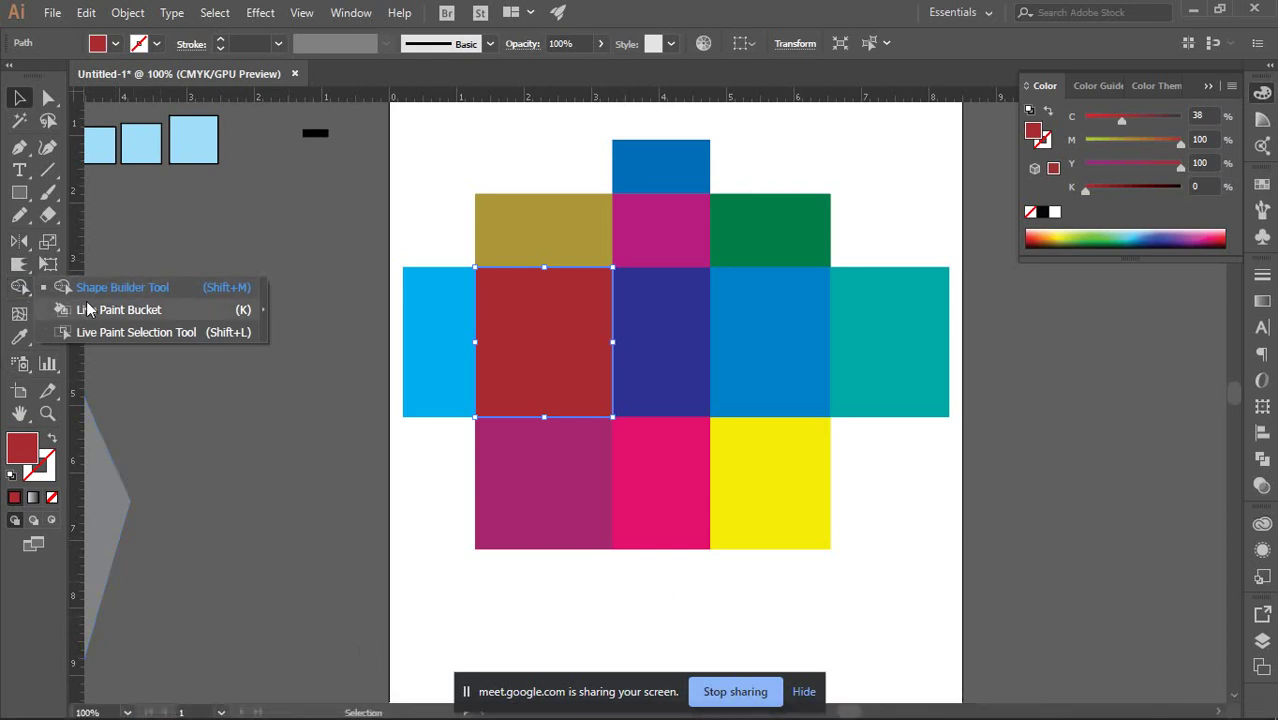
left_click(20, 292)
left_click(47, 290)
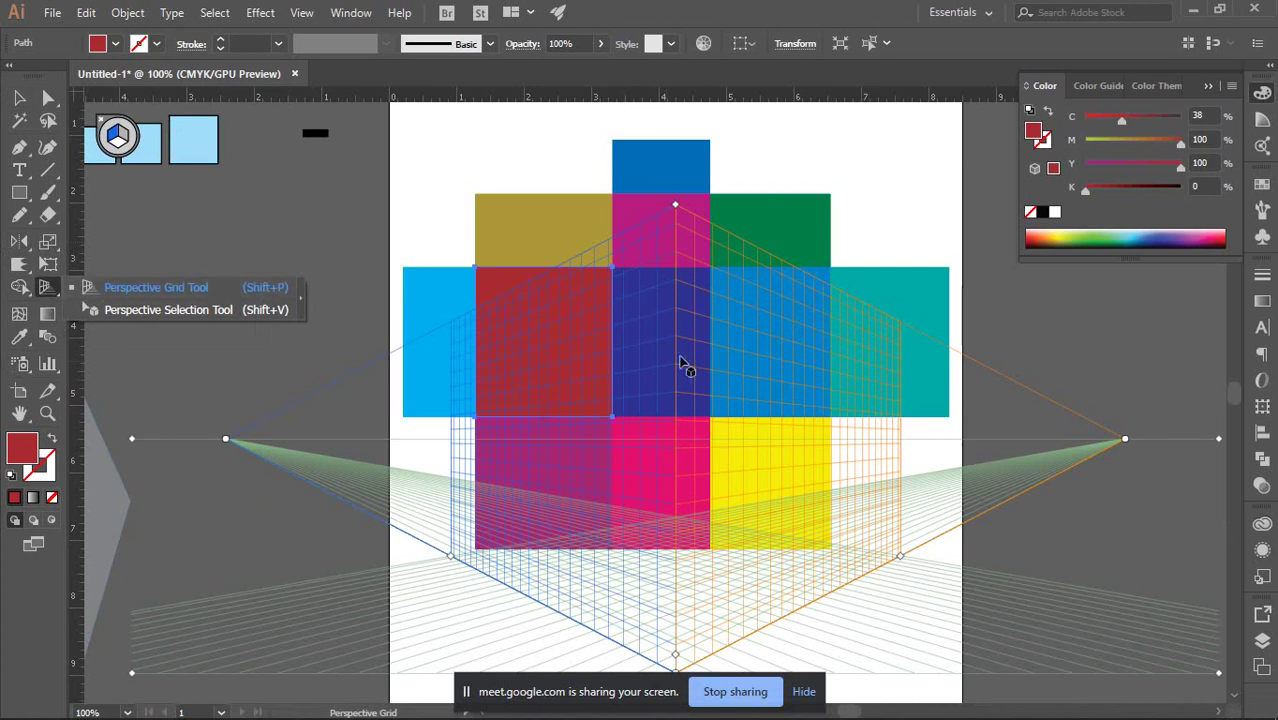
left_click(89, 290)
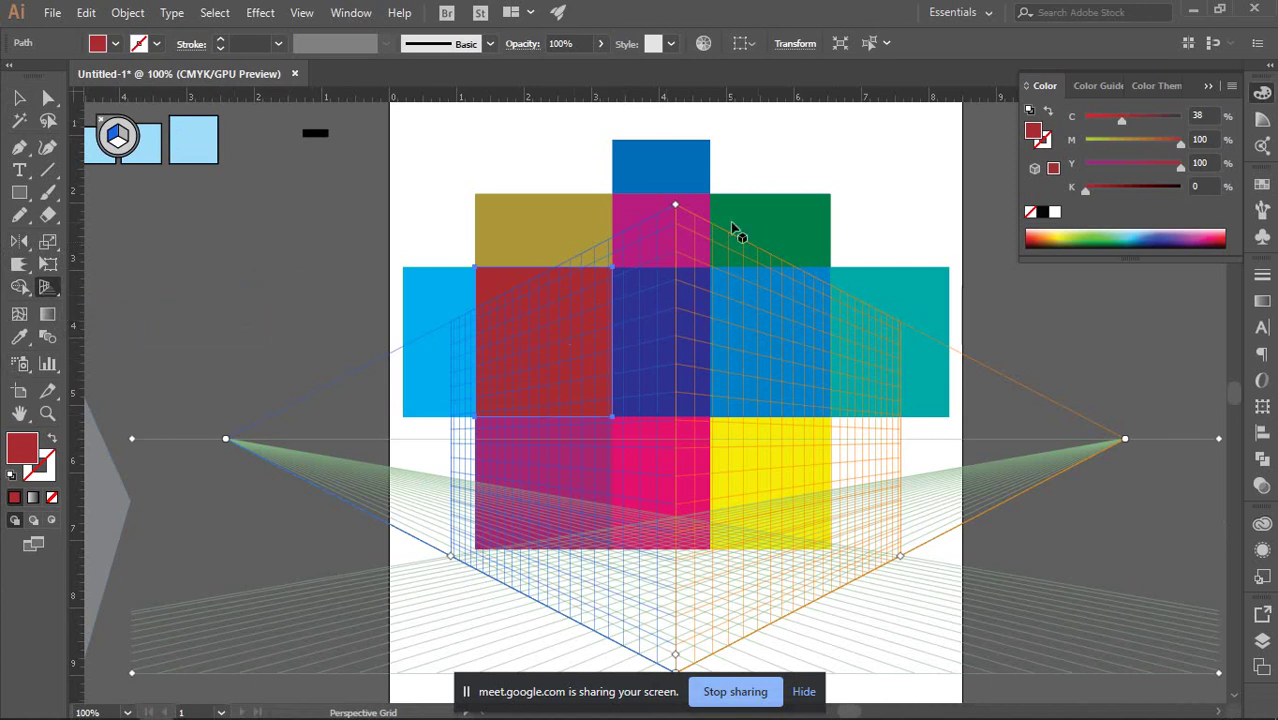
Deselect the red piece with the Selection tool and show the whole artboard.
scroll(645, 391, "down", 3)
left_click(19, 97)
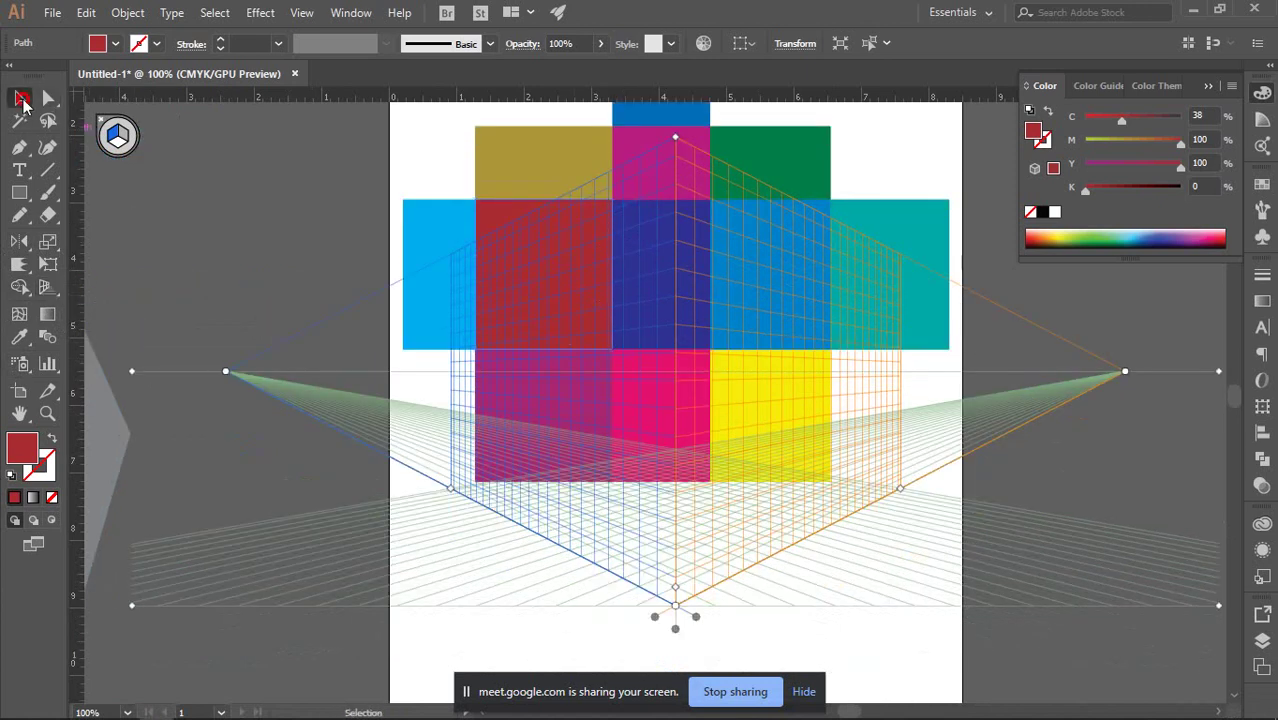
left_click(296, 233)
left_click(397, 562)
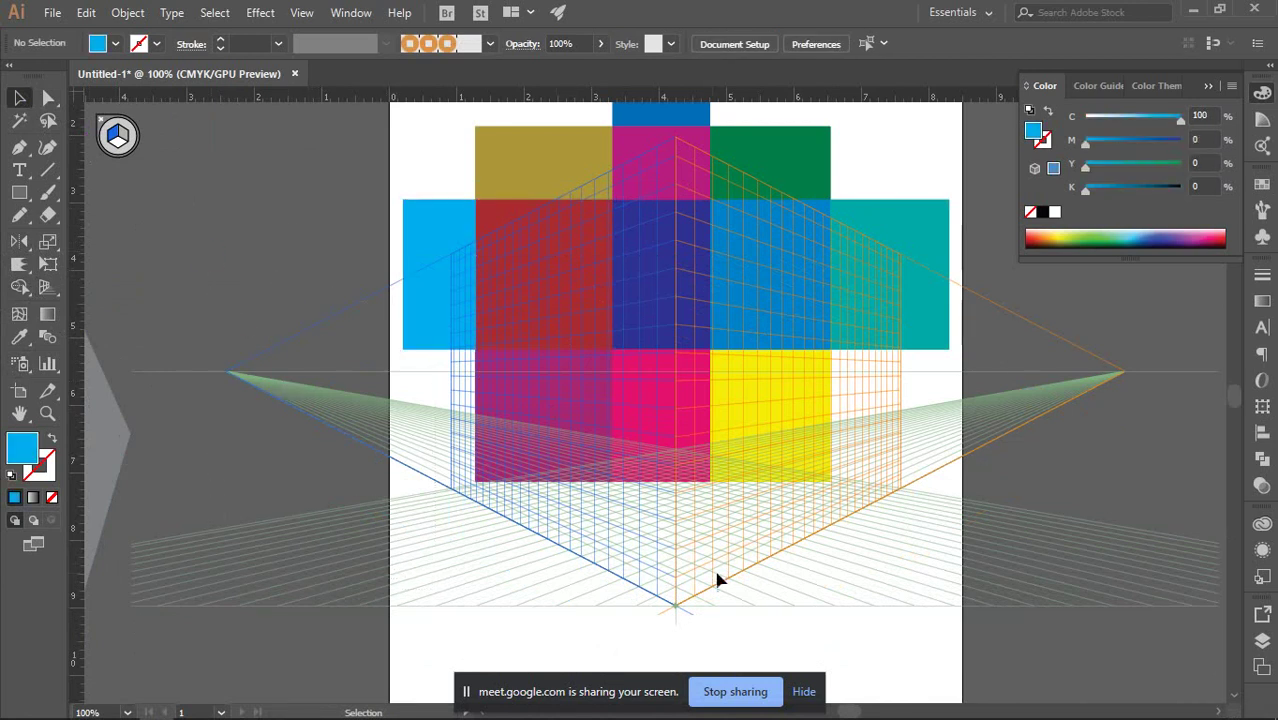
scroll(717, 580, "down", 3)
scroll(711, 564, "down", 2)
left_click(571, 425)
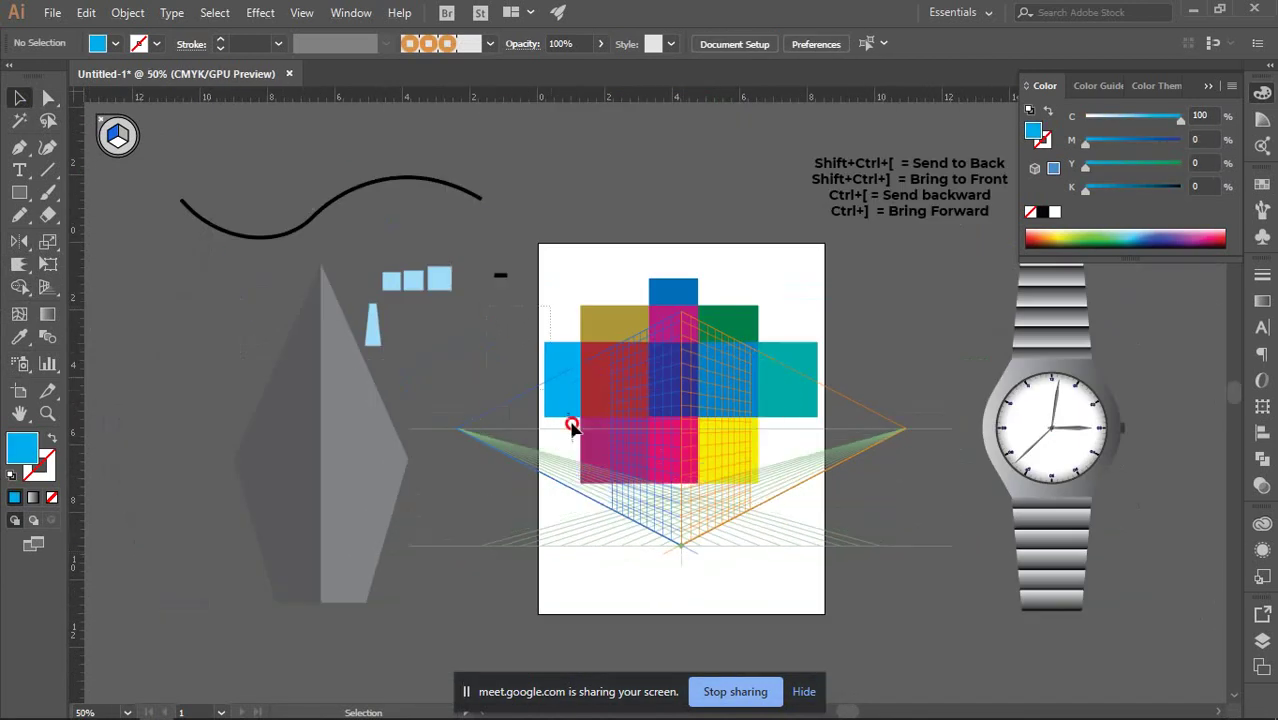
Try to move the partly selected coloured block above the artboard and undo the move.
left_click(571, 425)
scroll(705, 546, "up", 2)
left_click_drag(665, 420, 671, 173)
key("ctrl+z")
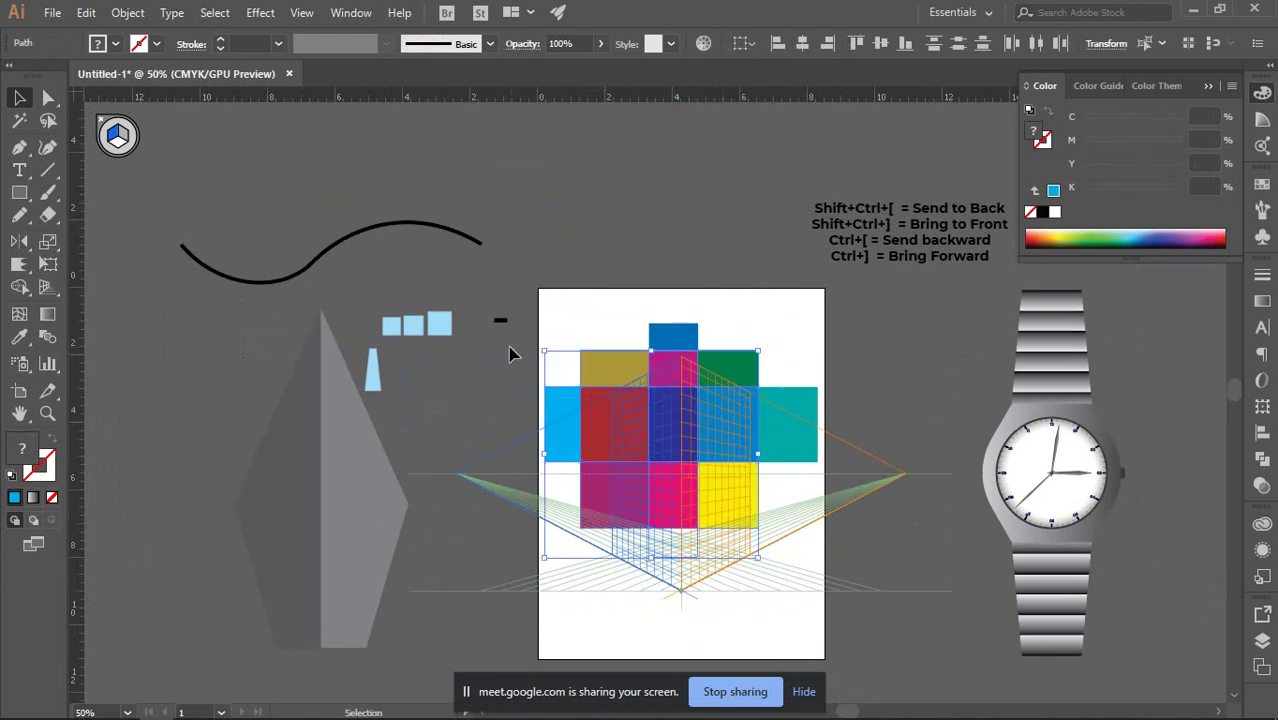
Select all the coloured rectangle pieces, move them together above the artboard and deselect them.
left_click(822, 563)
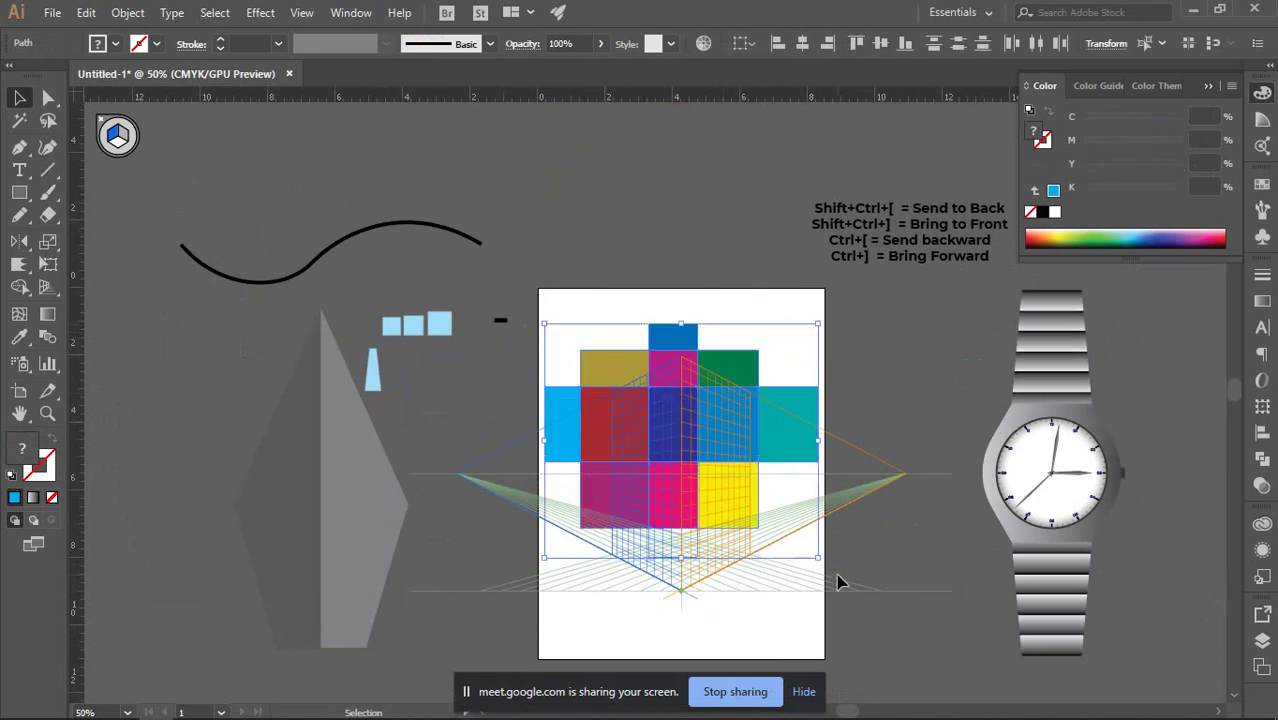
scroll(813, 557, "up", 3)
left_click_drag(690, 535, 690, 223)
left_click(815, 368)
scroll(766, 404, "down", 3)
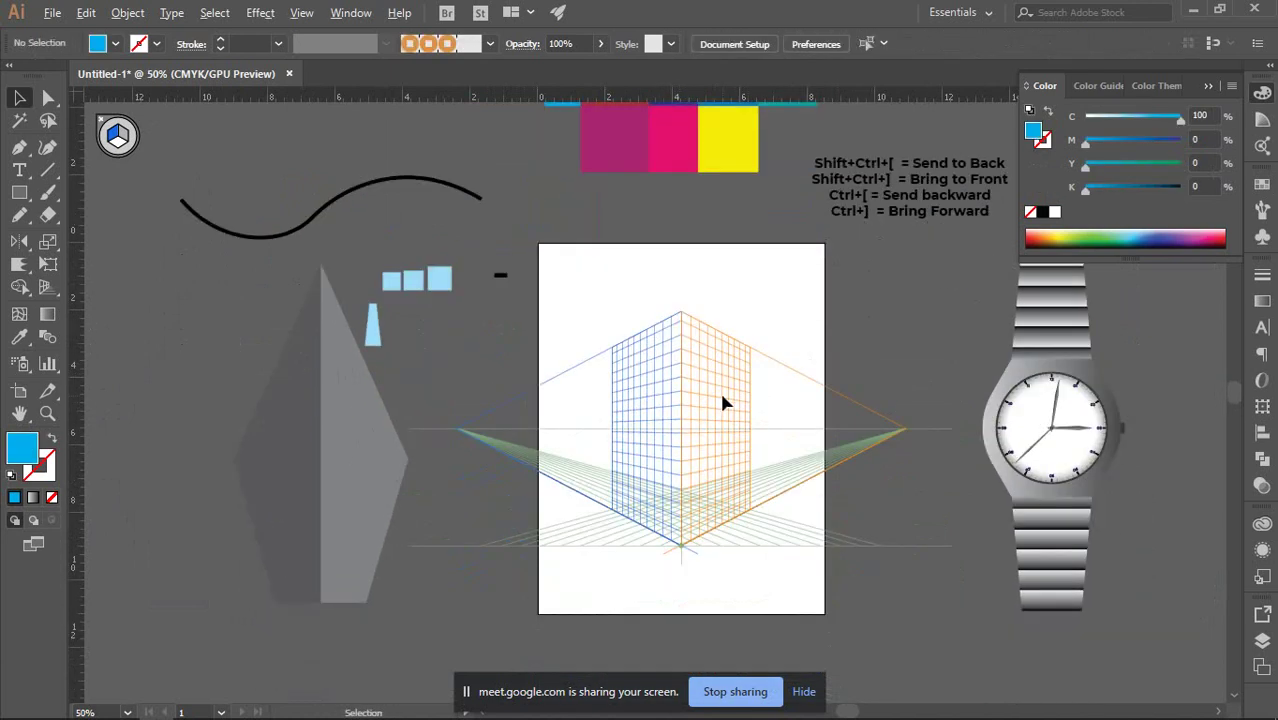
Activate the Perspective Grid Tool, hide the grid through the plane switching widget and return to the Selection tool.
scroll(719, 389, "up", 1, "alt")
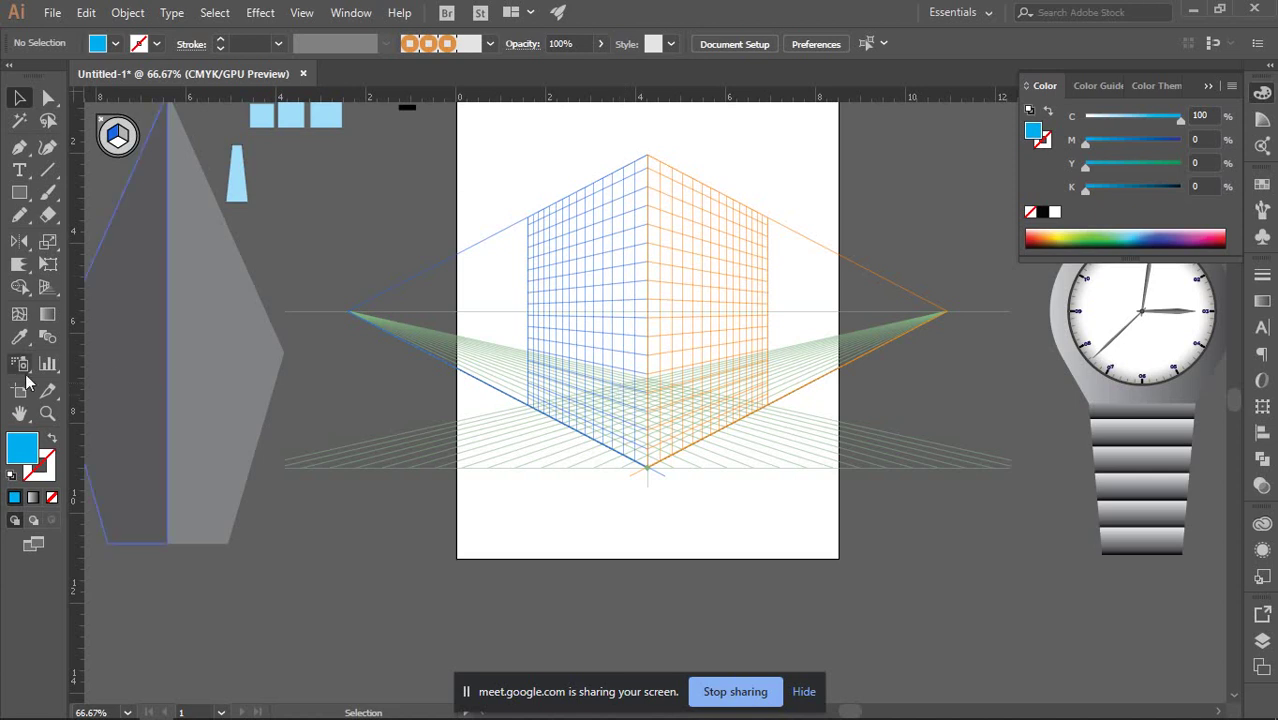
left_click(47, 287)
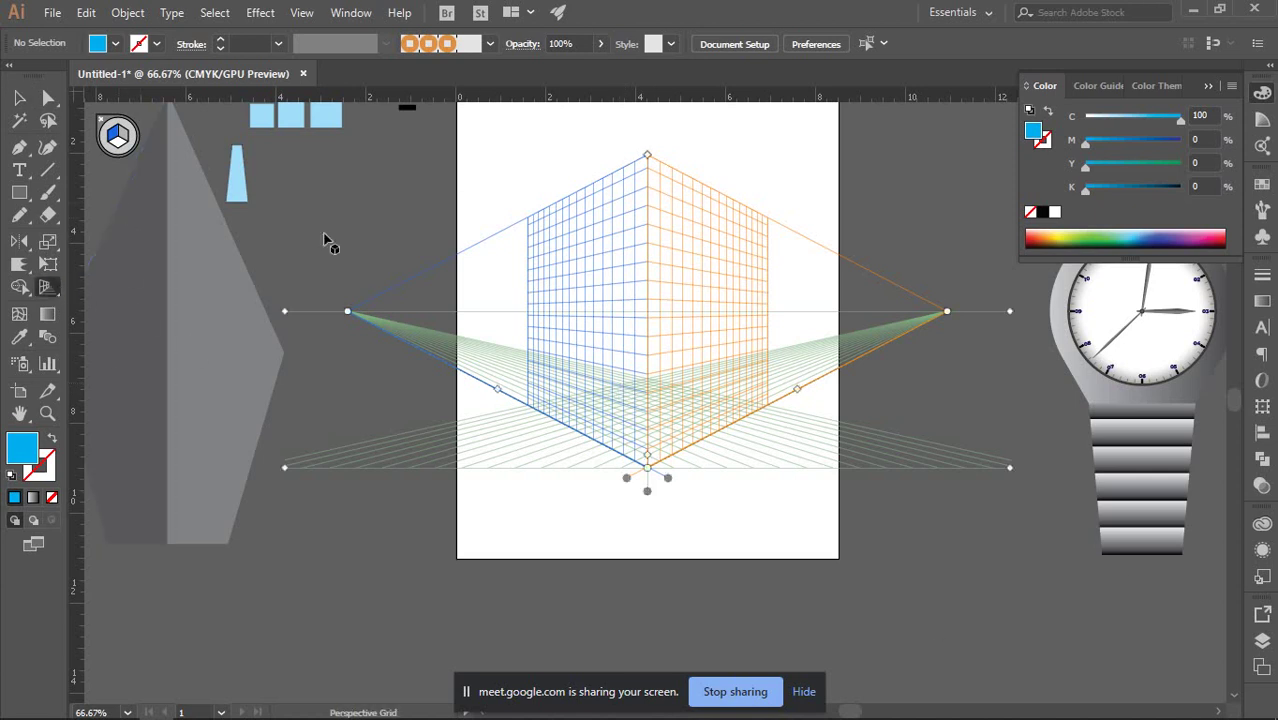
key("shift+v")
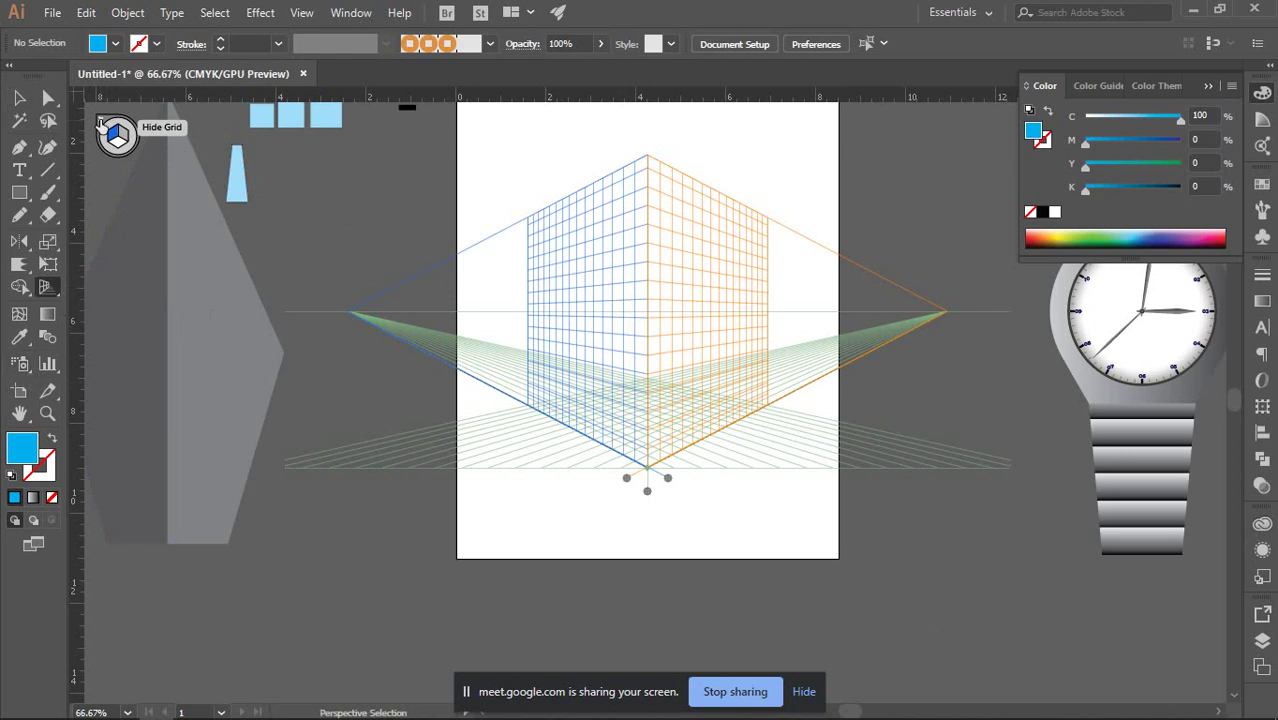
key("shift+p")
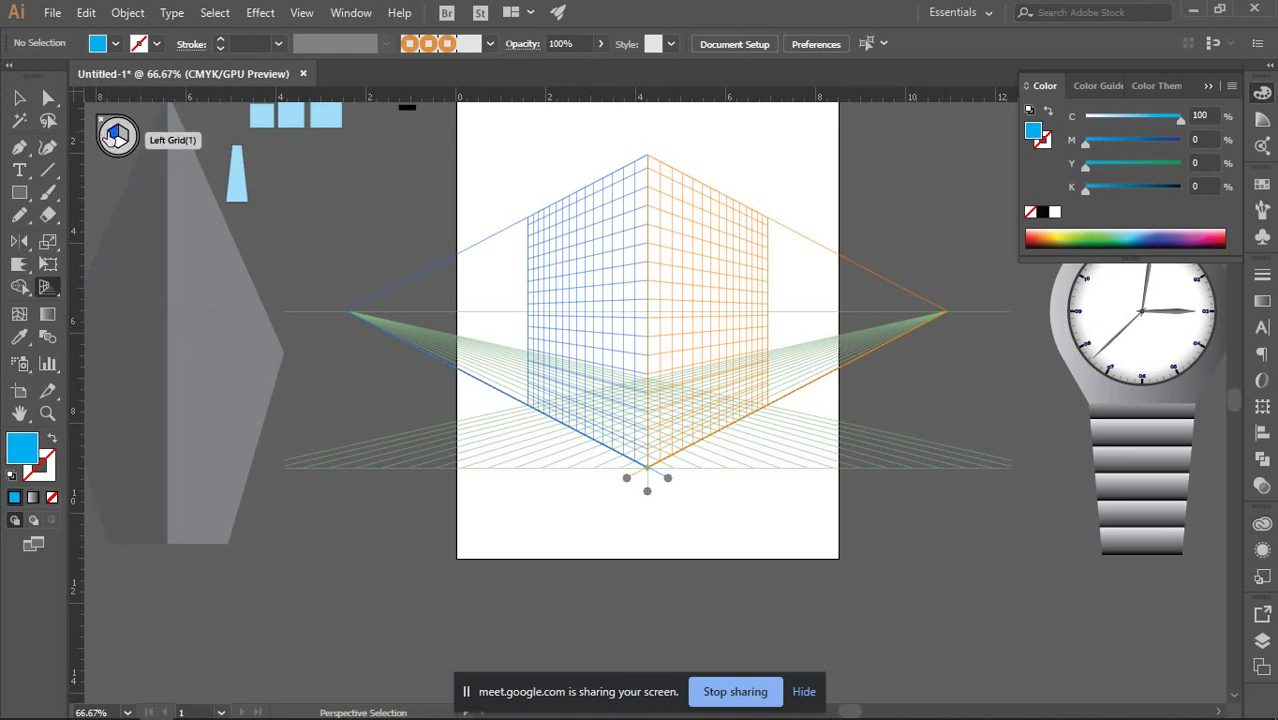
key("shift+v")
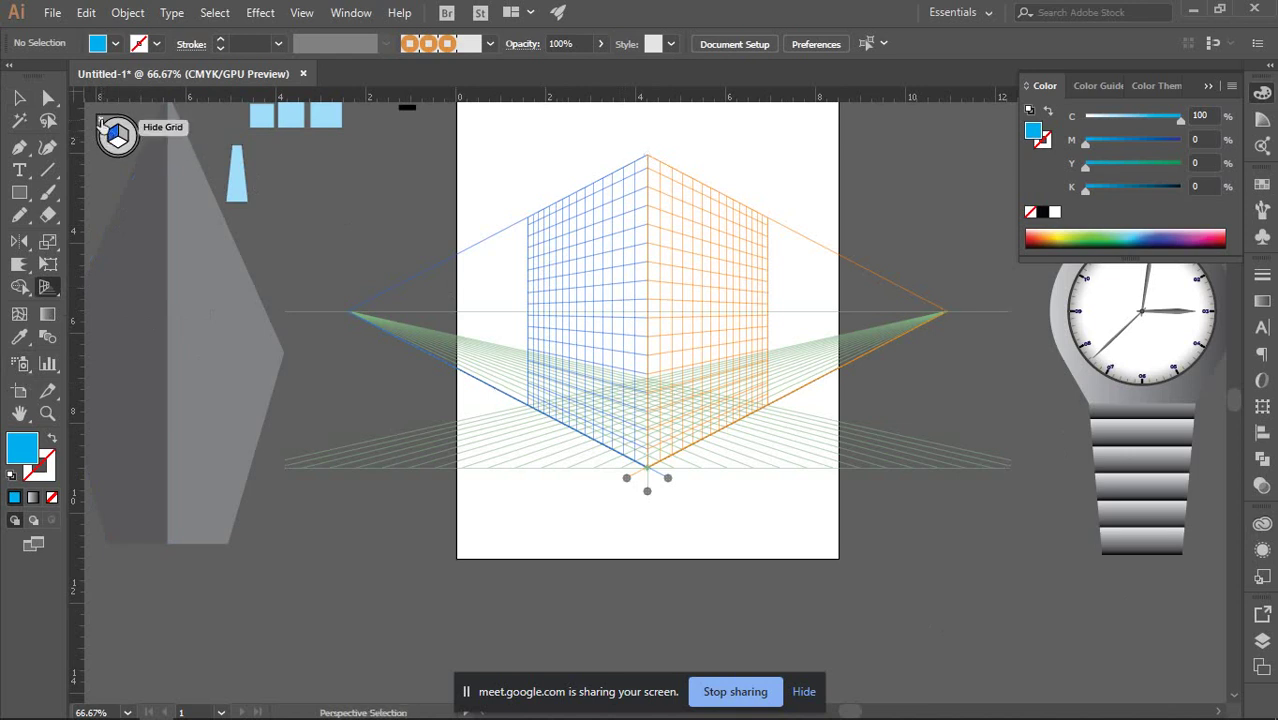
left_click(101, 121)
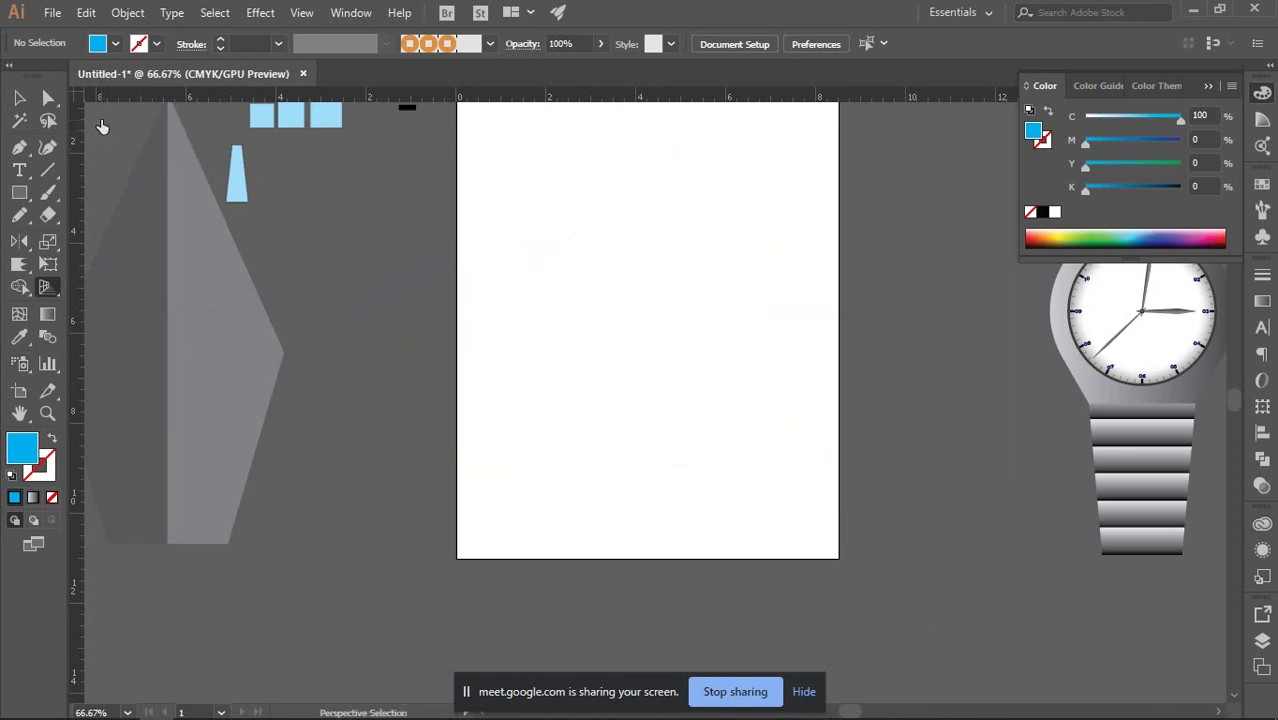
key("shift+p")
key("v")
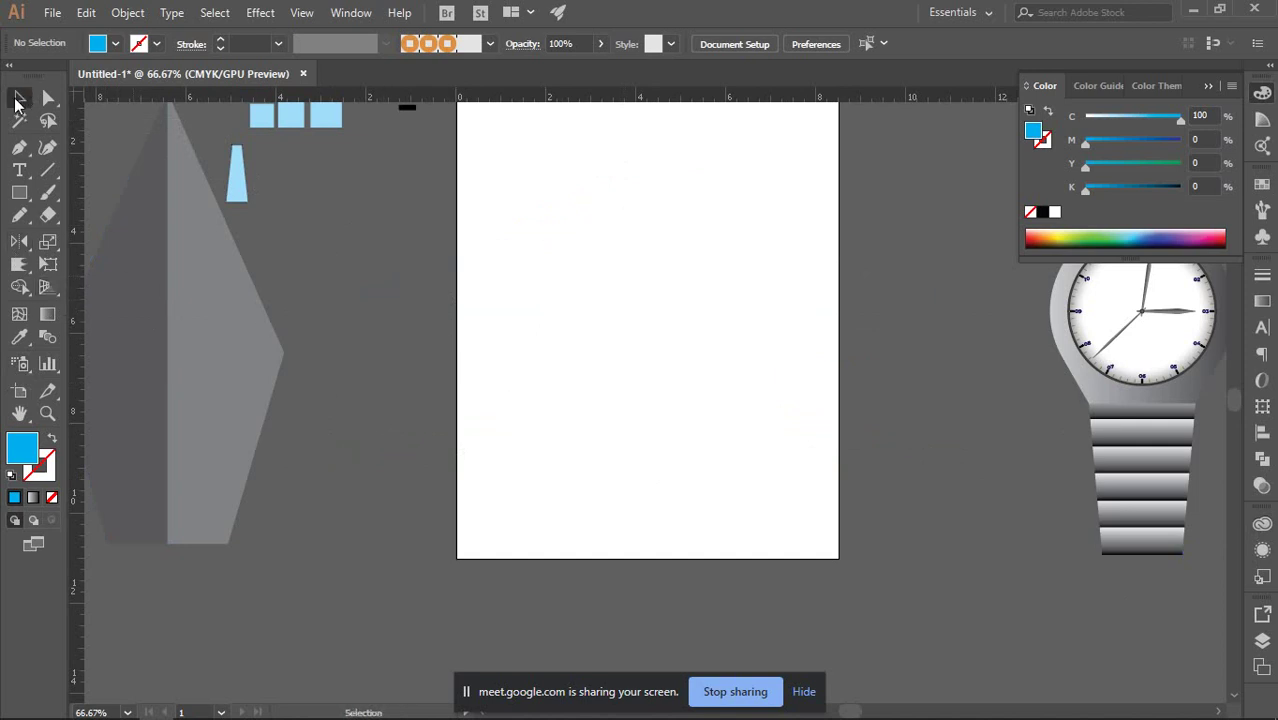
Display the two-point perspective grid again with the Perspective Grid Tool and keep the left grid plane active.
left_click(47, 288)
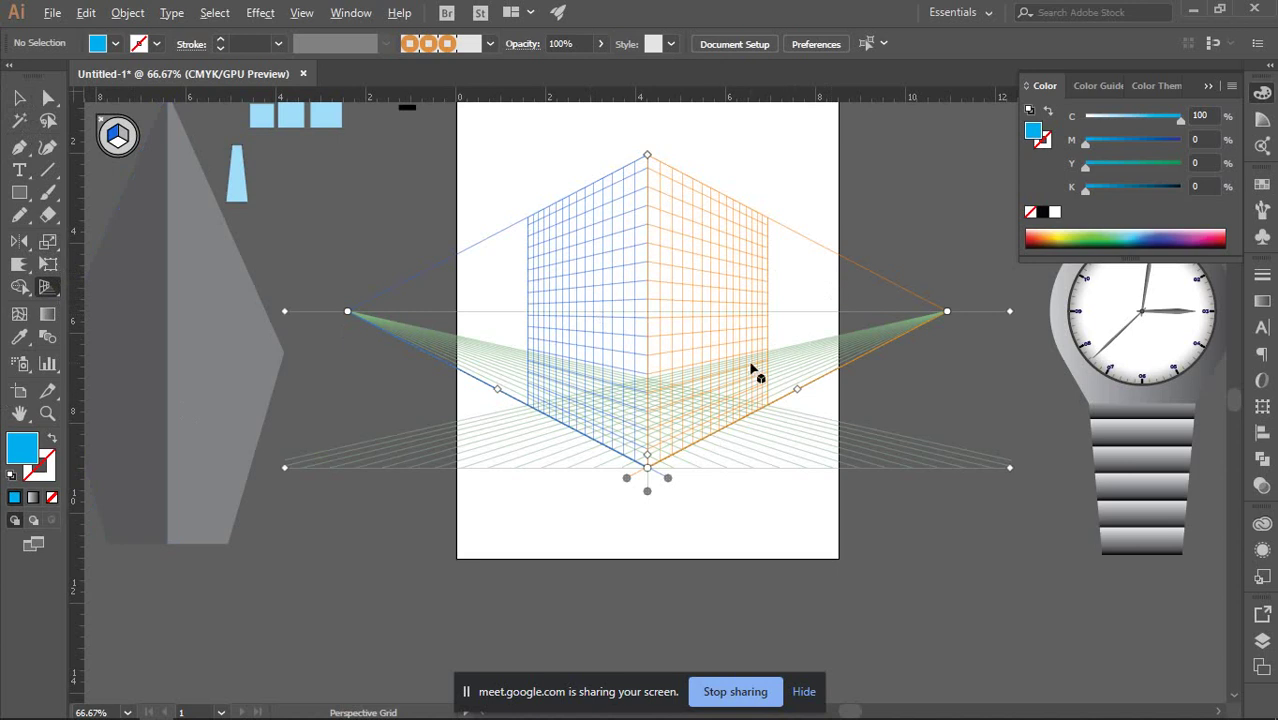
scroll(751, 367, "up", 3)
scroll(660, 412, "down", 5)
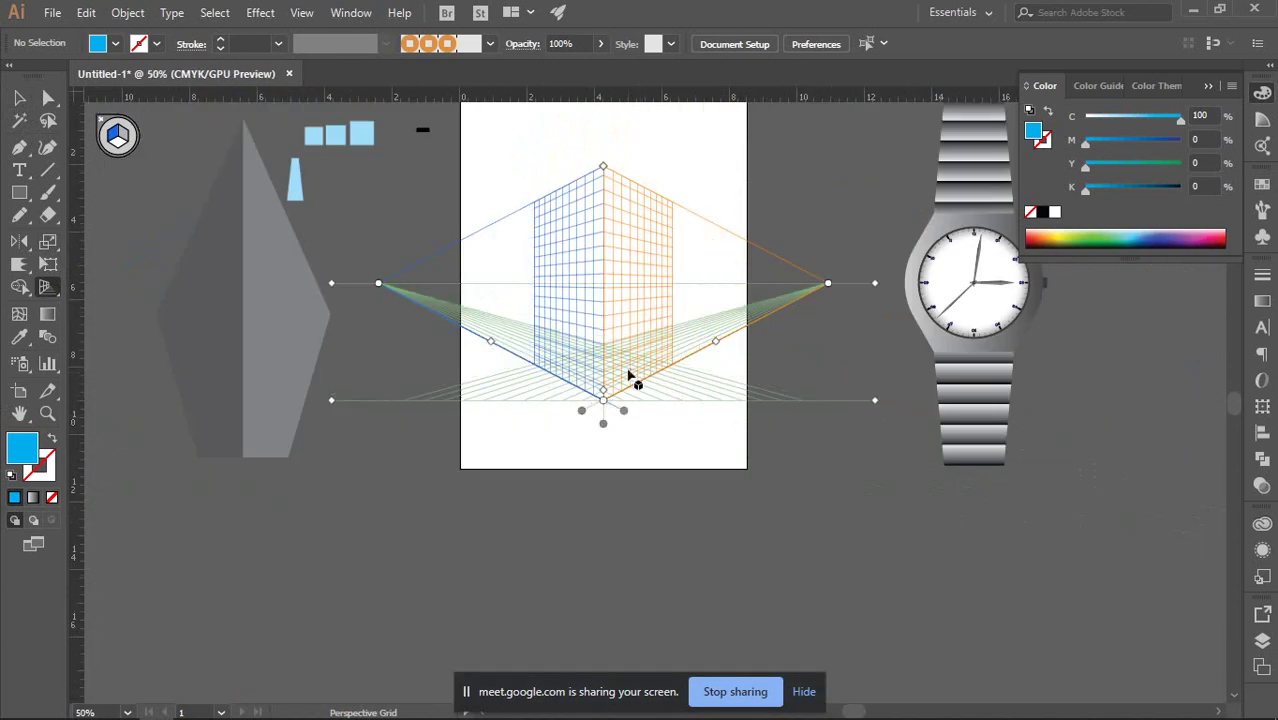
scroll(628, 375, "up", 3)
scroll(710, 380, "up", 1)
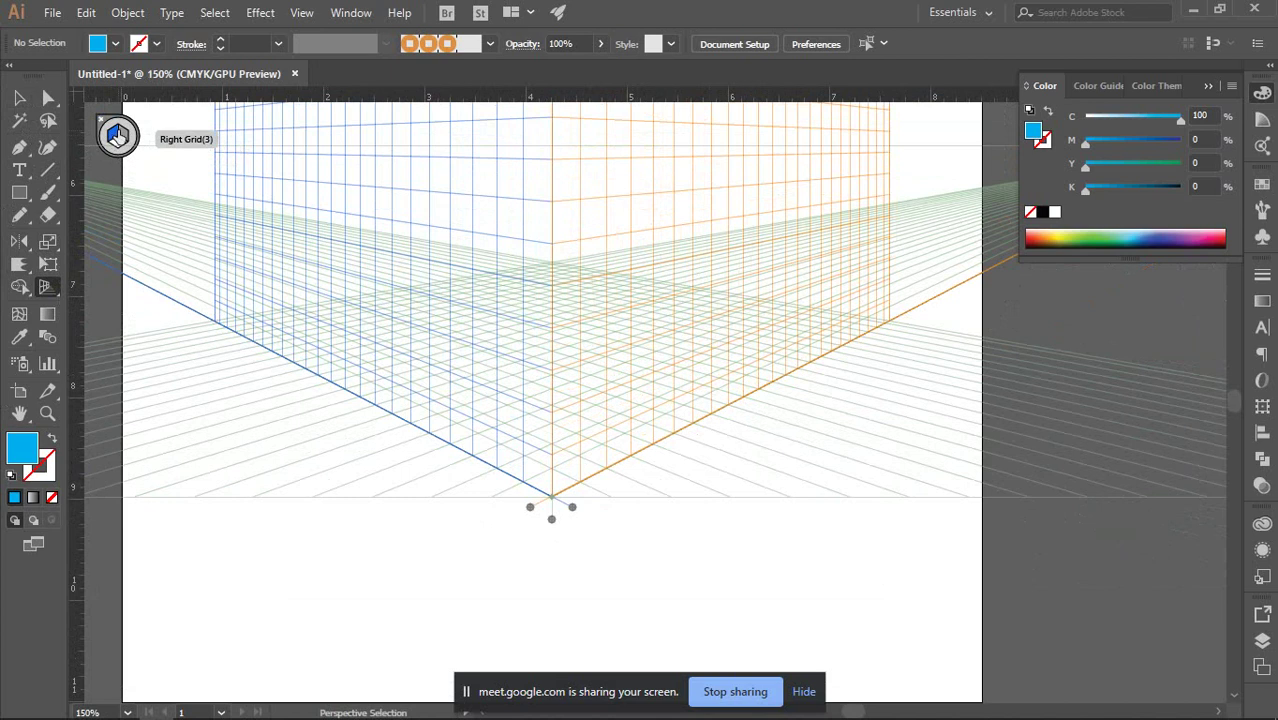
key("shift+p")
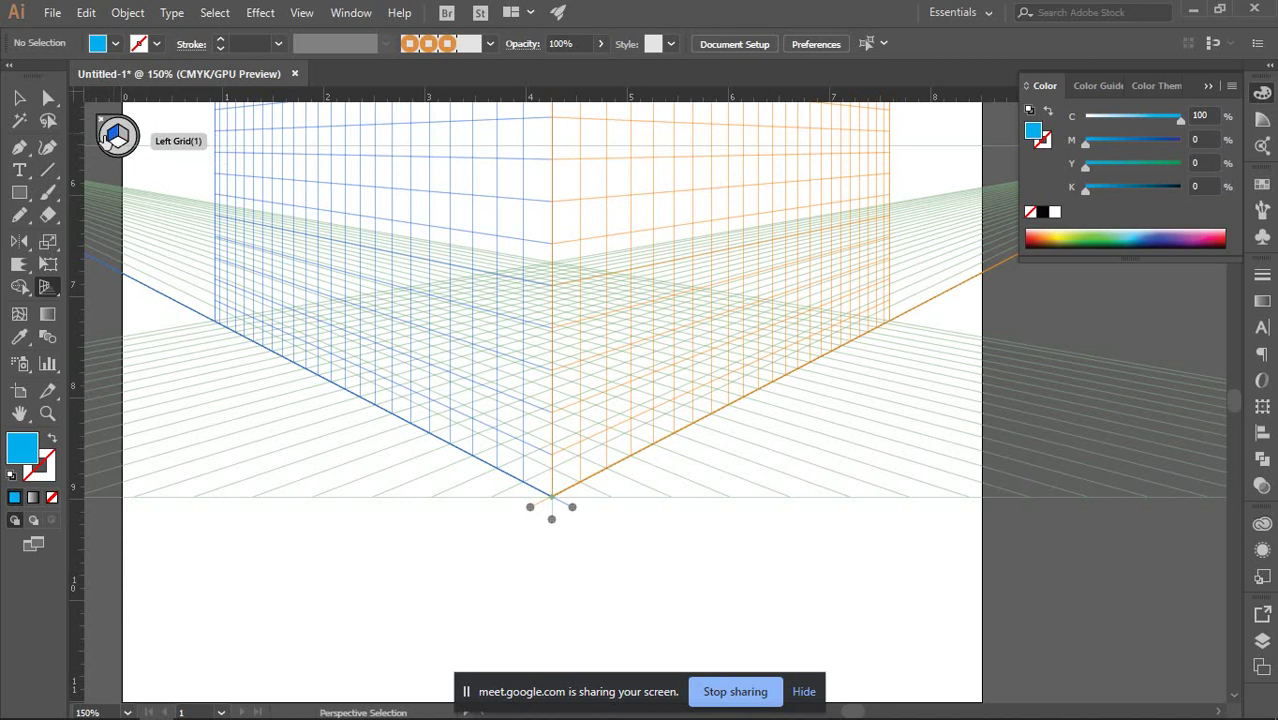
Draw a trial rectangle over the orange right-hand grid with the left plane still active and undo it.
left_click(19, 192)
scroll(585, 320, "up", 2)
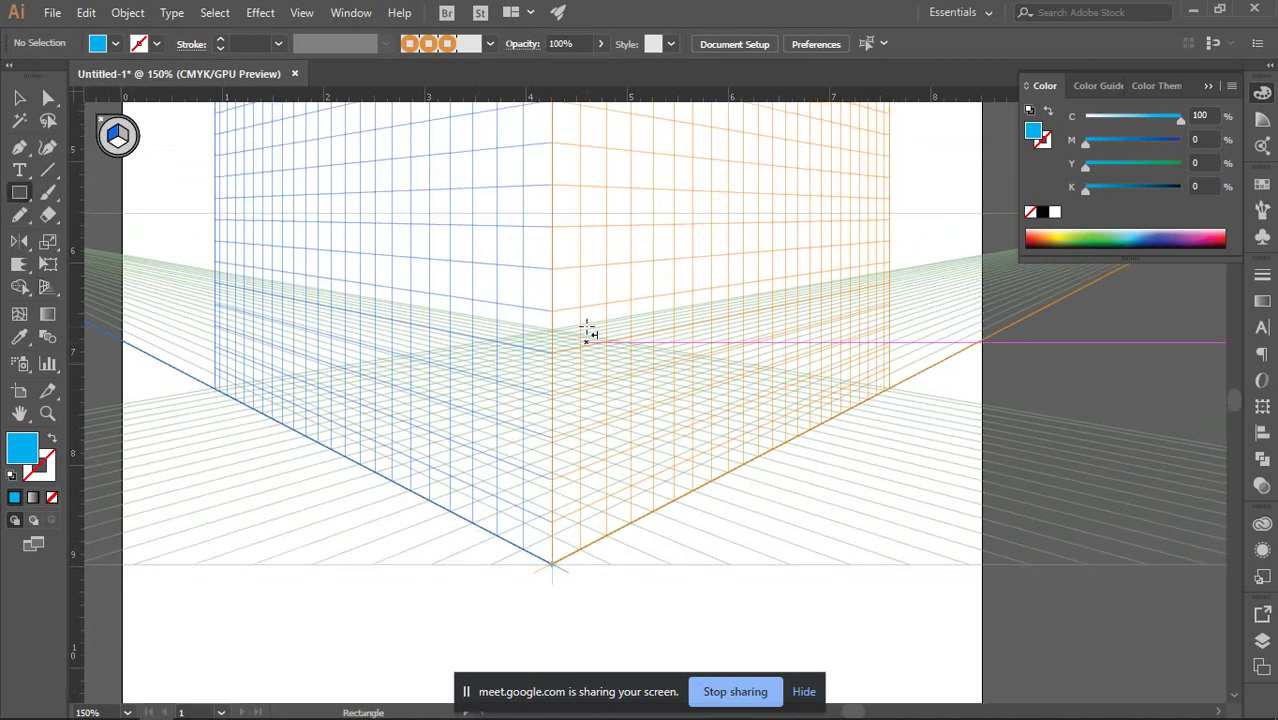
left_click_drag(623, 257, 701, 400)
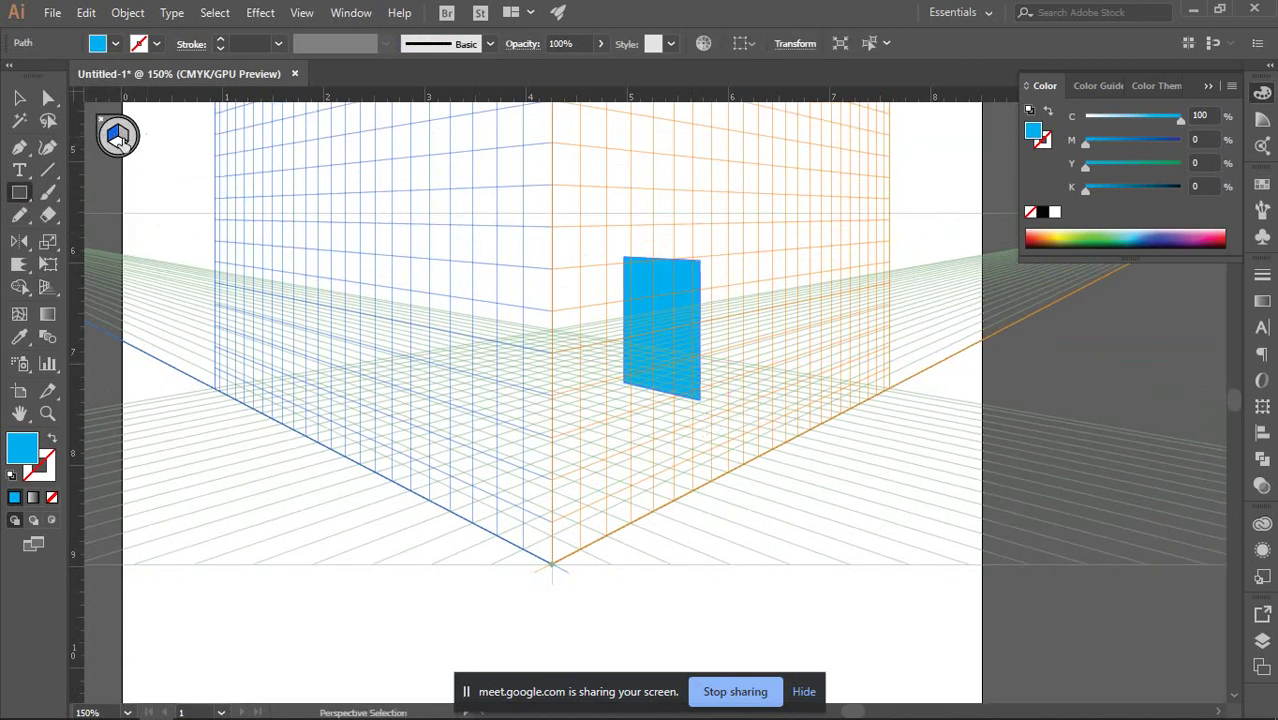
key("ctrl+z")
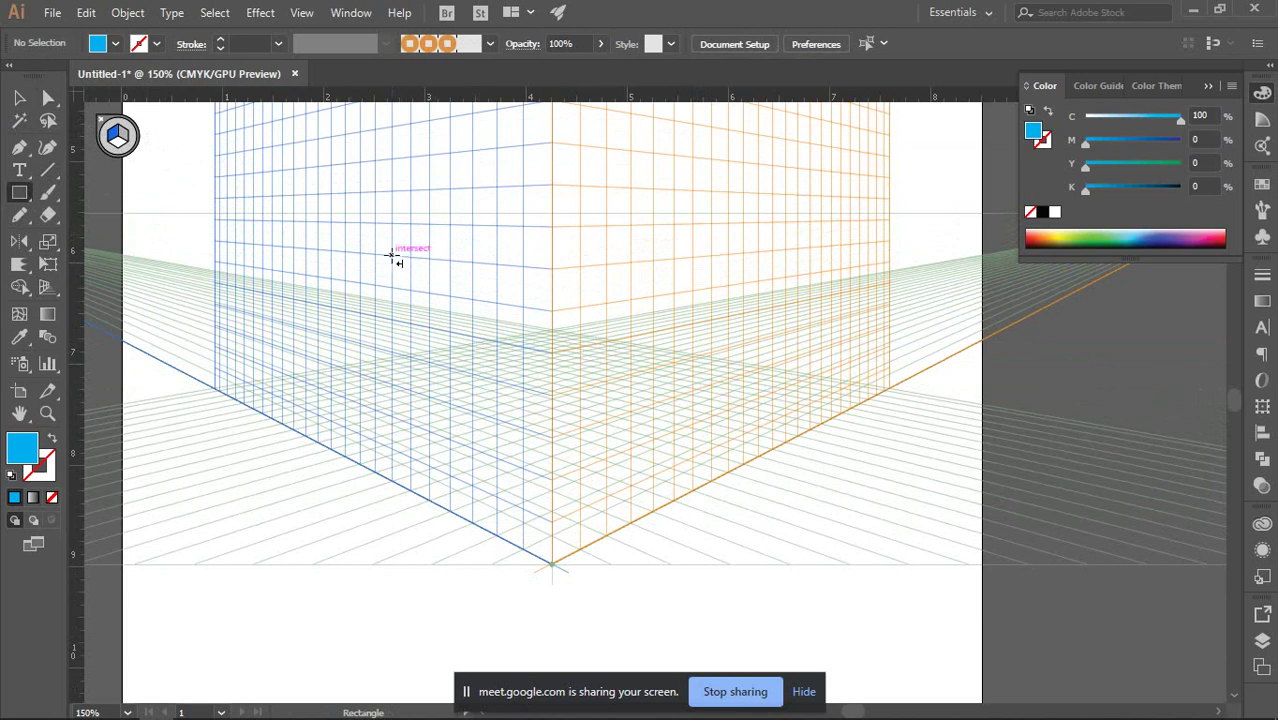
Draw a cyan rectangle on the left perspective plane, ending at the grid's front ground corner.
left_click_drag(392, 256, 551, 564)
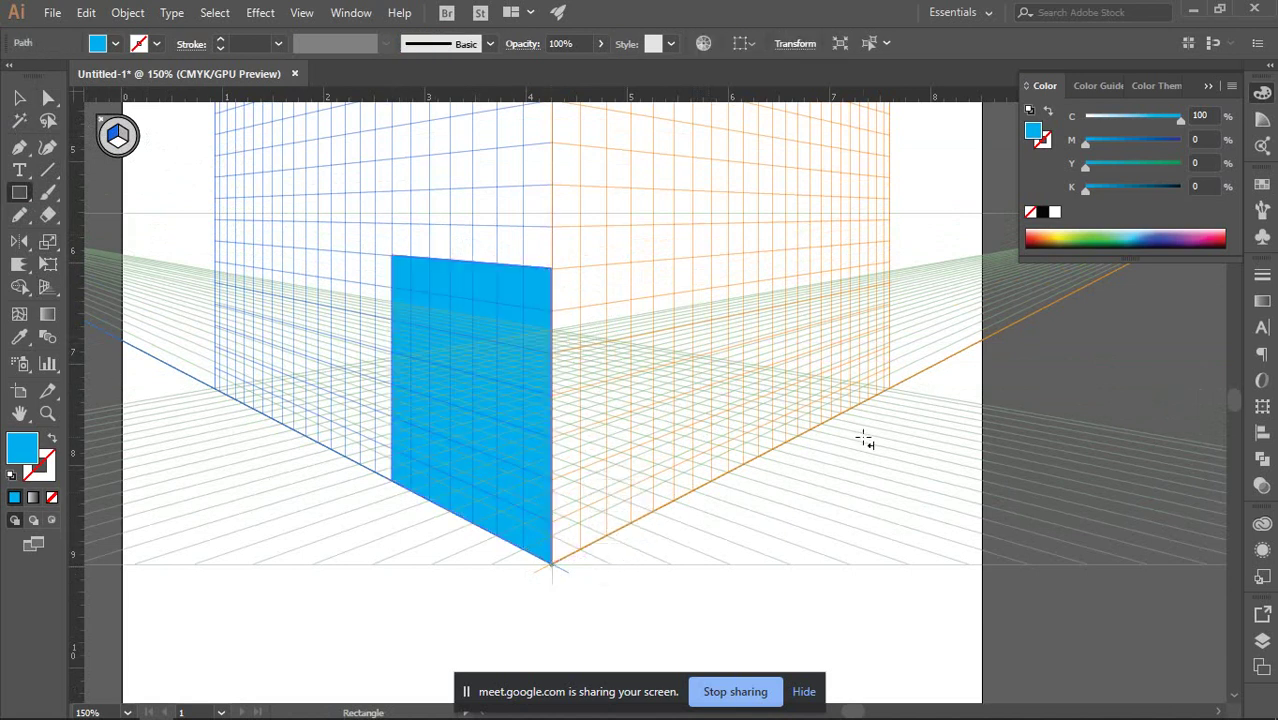
scroll(1098, 542, "down", 3)
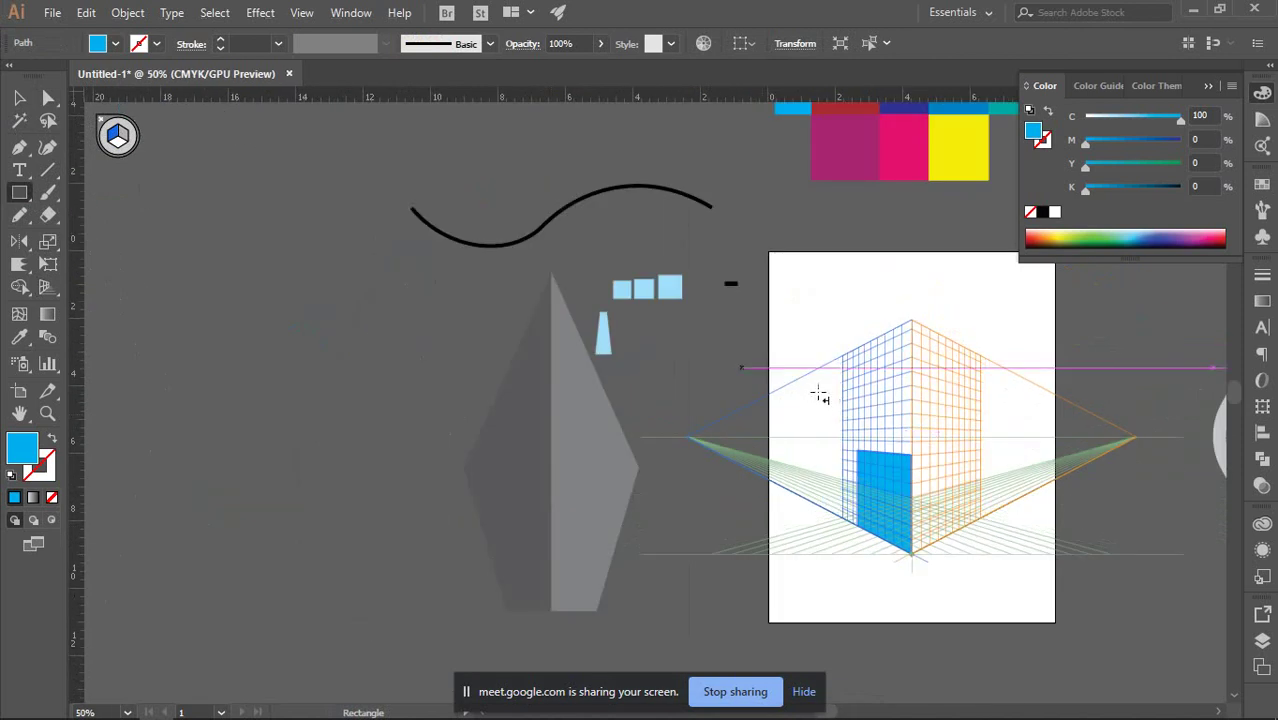
scroll(793, 409, "right", 5)
scroll(628, 234, "up", 2)
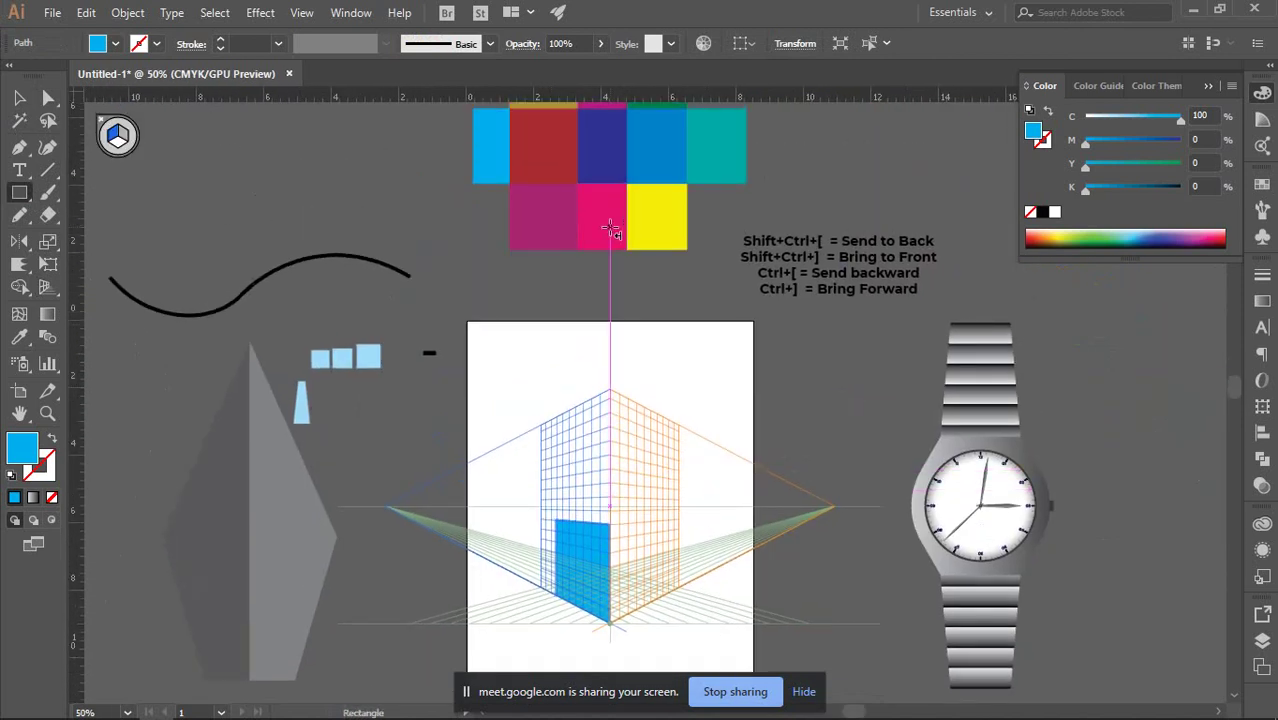
scroll(618, 270, "up", 1)
scroll(615, 285, "down", 2)
scroll(600, 330, "up", 3)
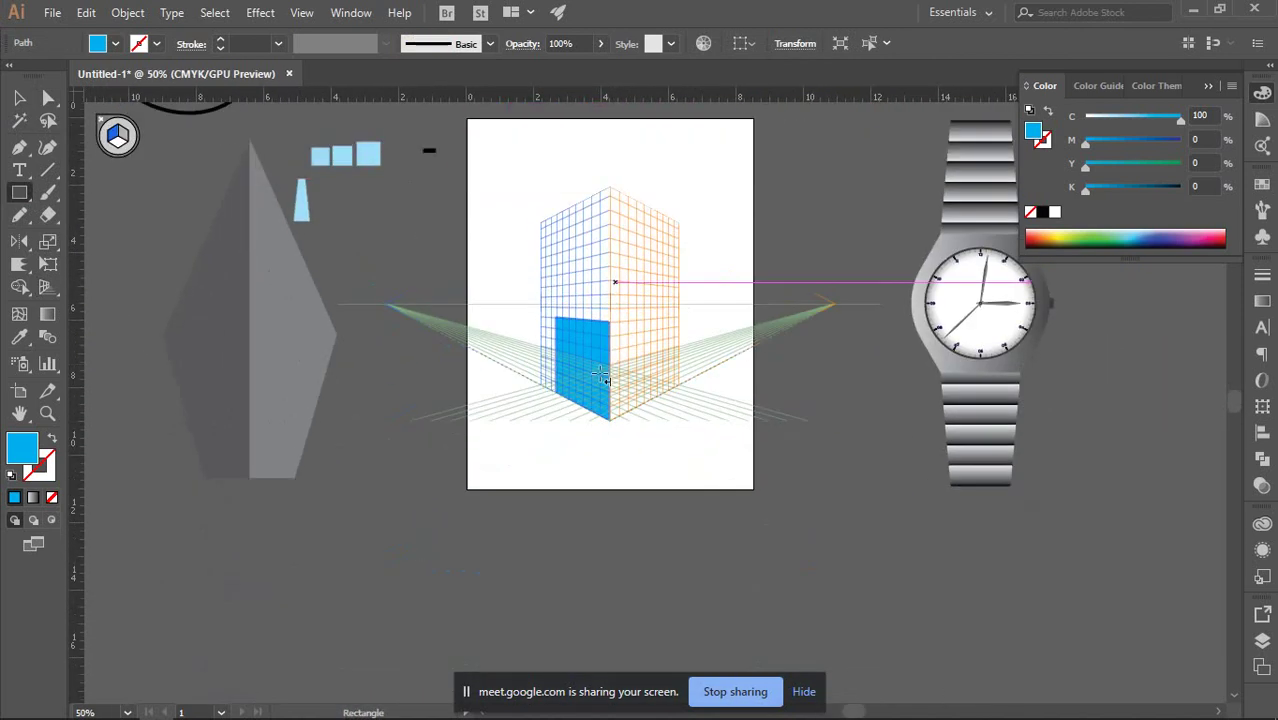
Draw a second rectangle above the cyan face on the left plane and undo it.
scroll(590, 355, "up", 4)
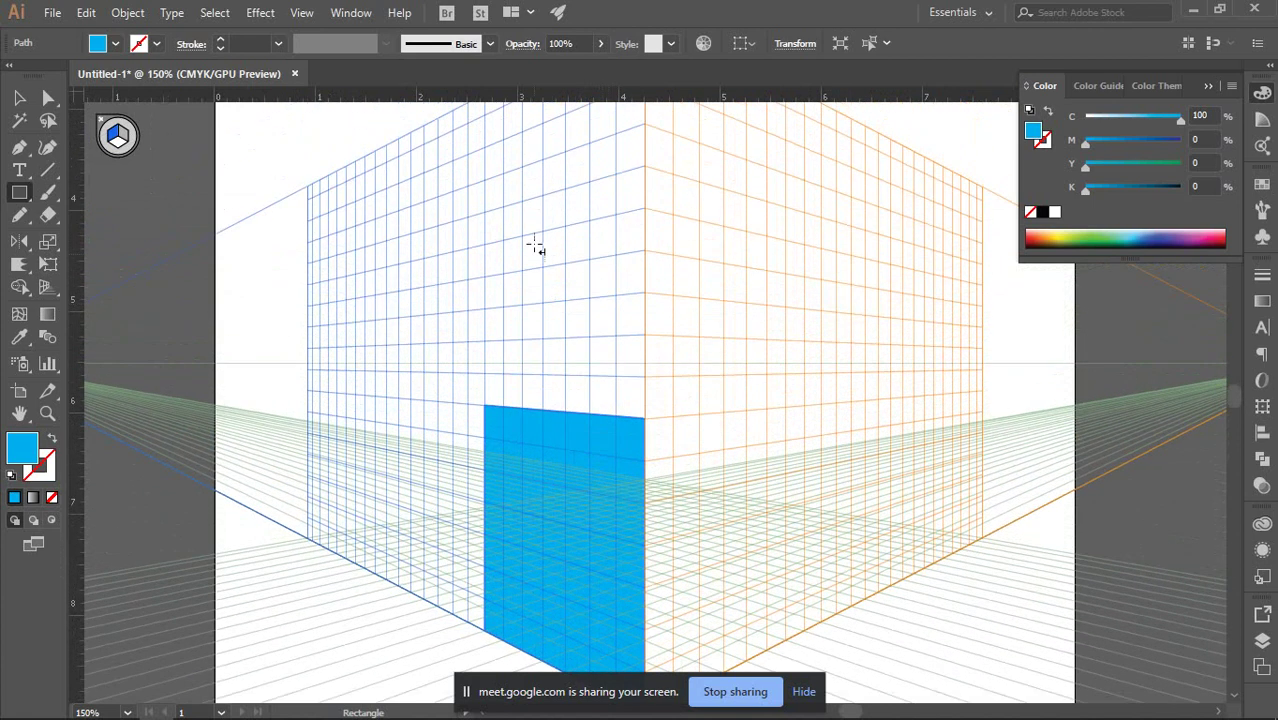
mouse_move(486, 147)
left_mouse_down()
mouse_move(642, 408)
mouse_move(641, 376)
left_mouse_up()
key("ctrl+minus")
key("ctrl+minus")
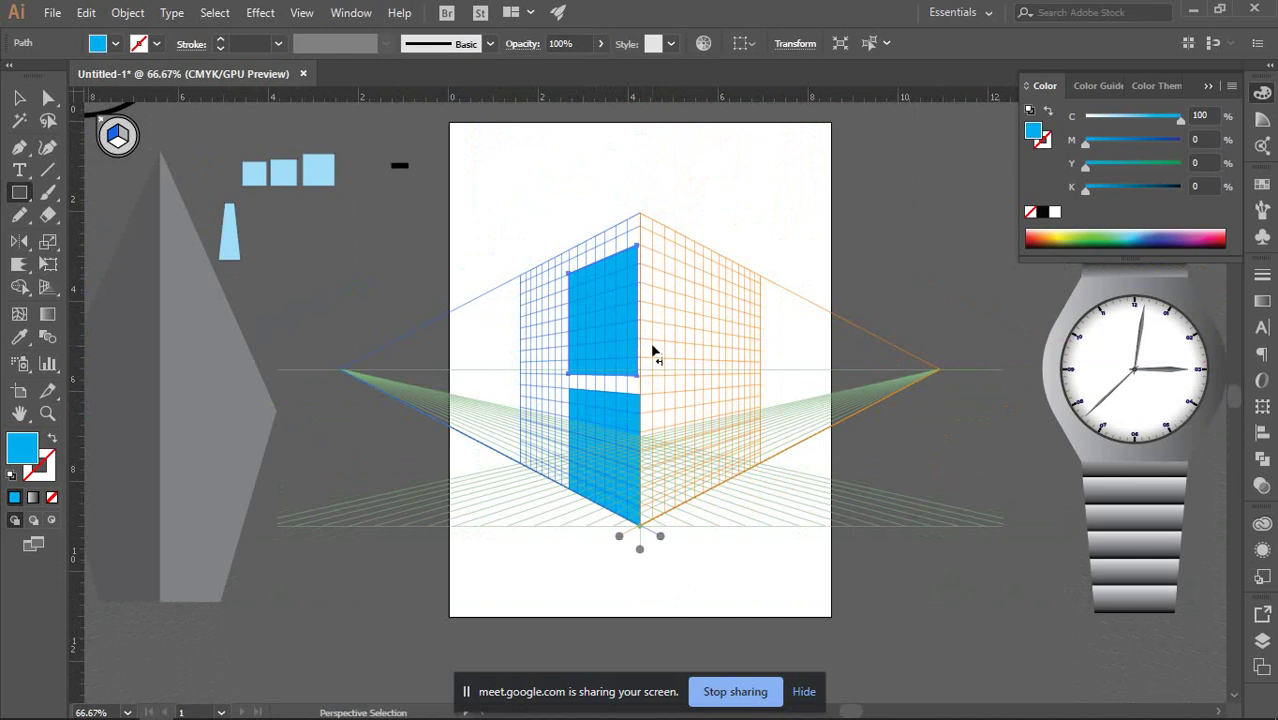
key("ctrl+z")
Activate the right grid plane and draw a rectangle from the cyan face's upper front corner down to the right ground line.
scroll(540, 345, "down", 1)
key("shift+v")
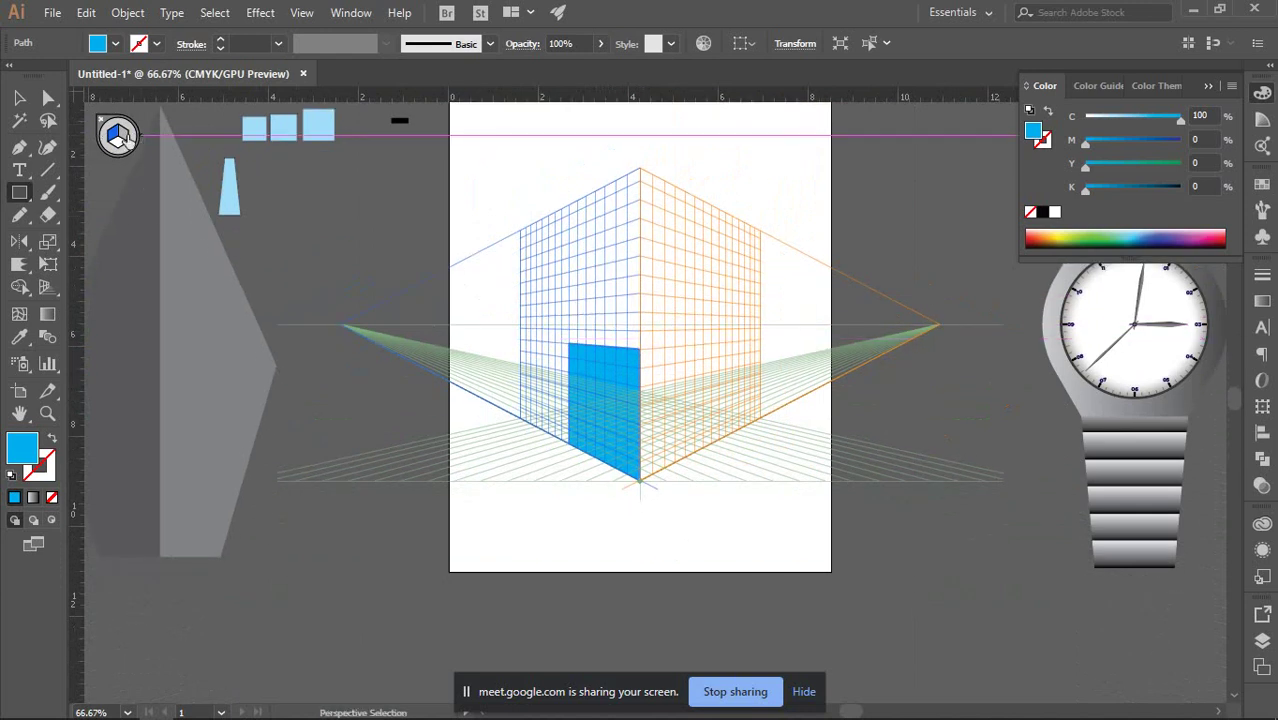
key("ctrl+shift+a")
key("m")
scroll(815, 395, "up", 3)
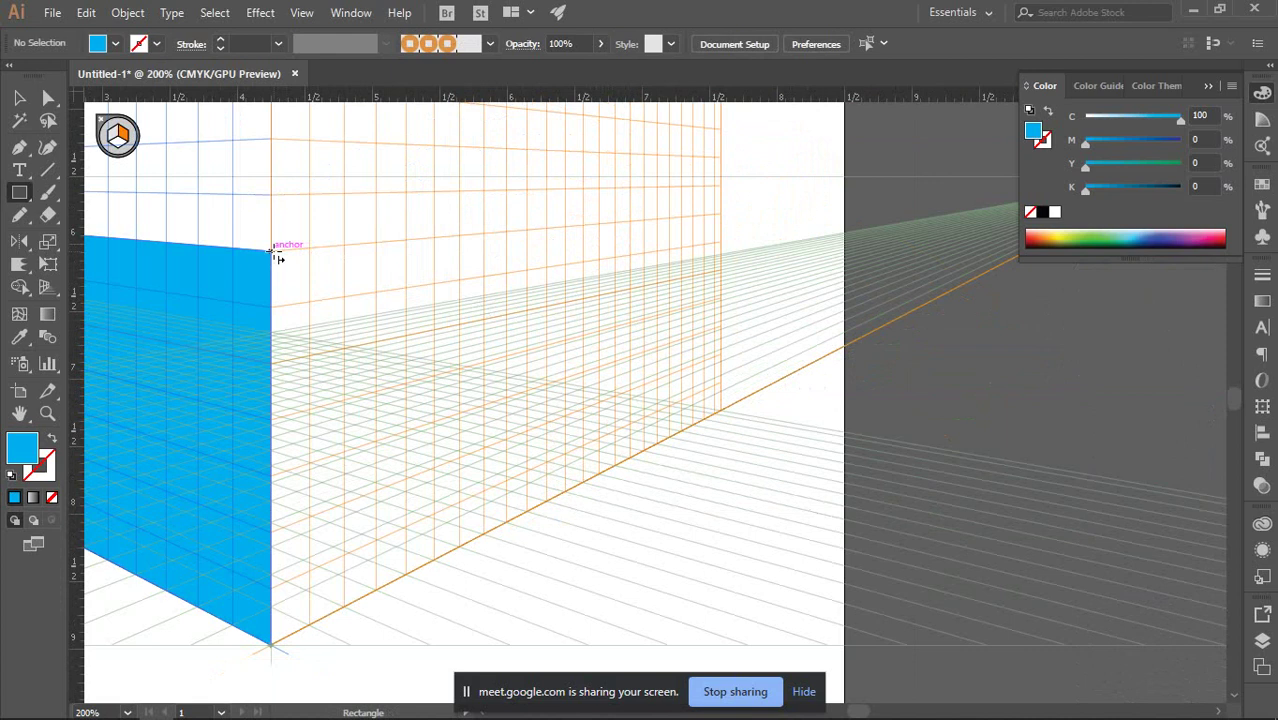
left_click_drag(274, 252, 695, 427)
key("ctrl+1")
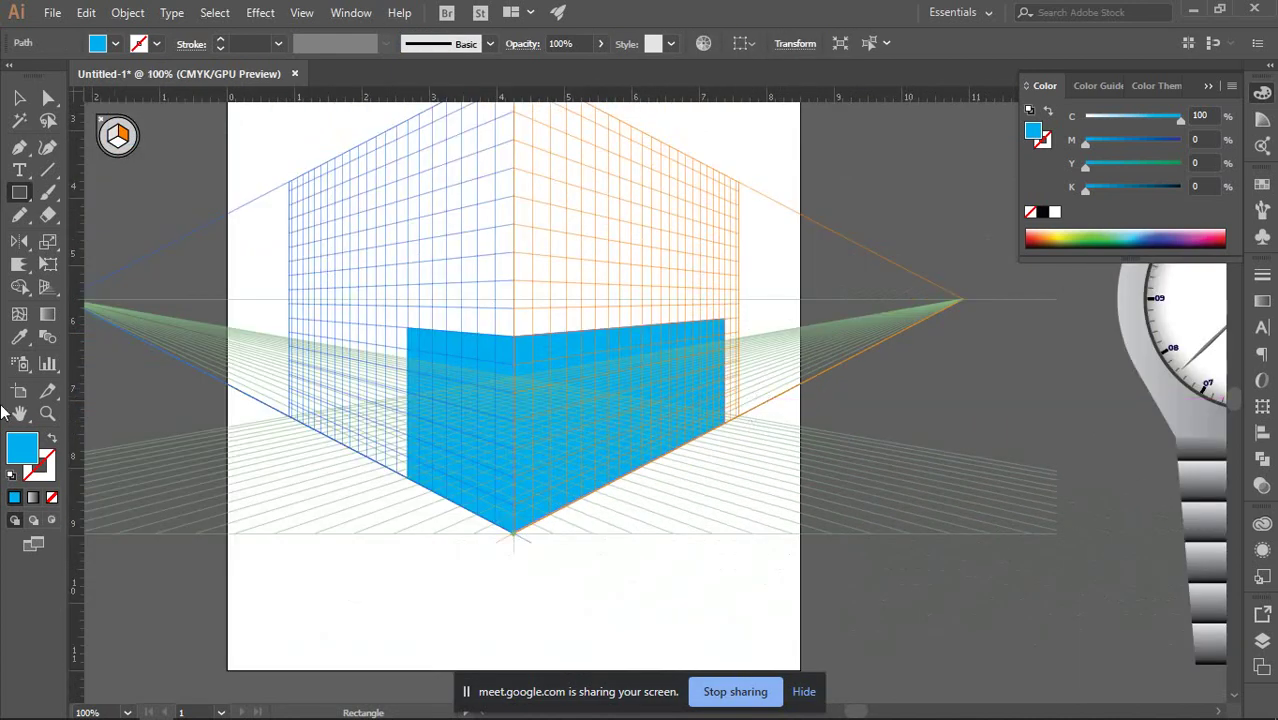
Darken the right face's cyan fill by setting K to 25 and deselect it.
left_click_drag(1097, 190, 1110, 190)
left_click(18, 97)
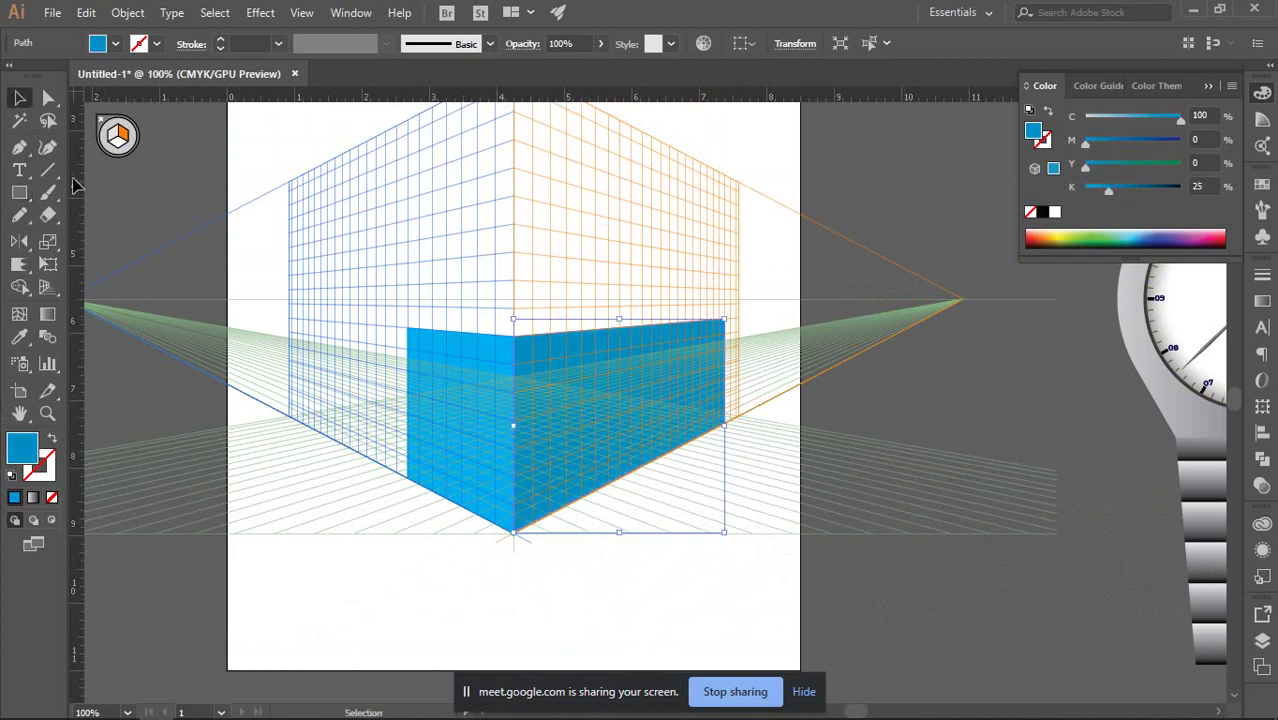
left_click(175, 210)
Activate the horizontal grid plane and draw a rectangle starting at the left face's upper outer corner.
left_click(19, 194)
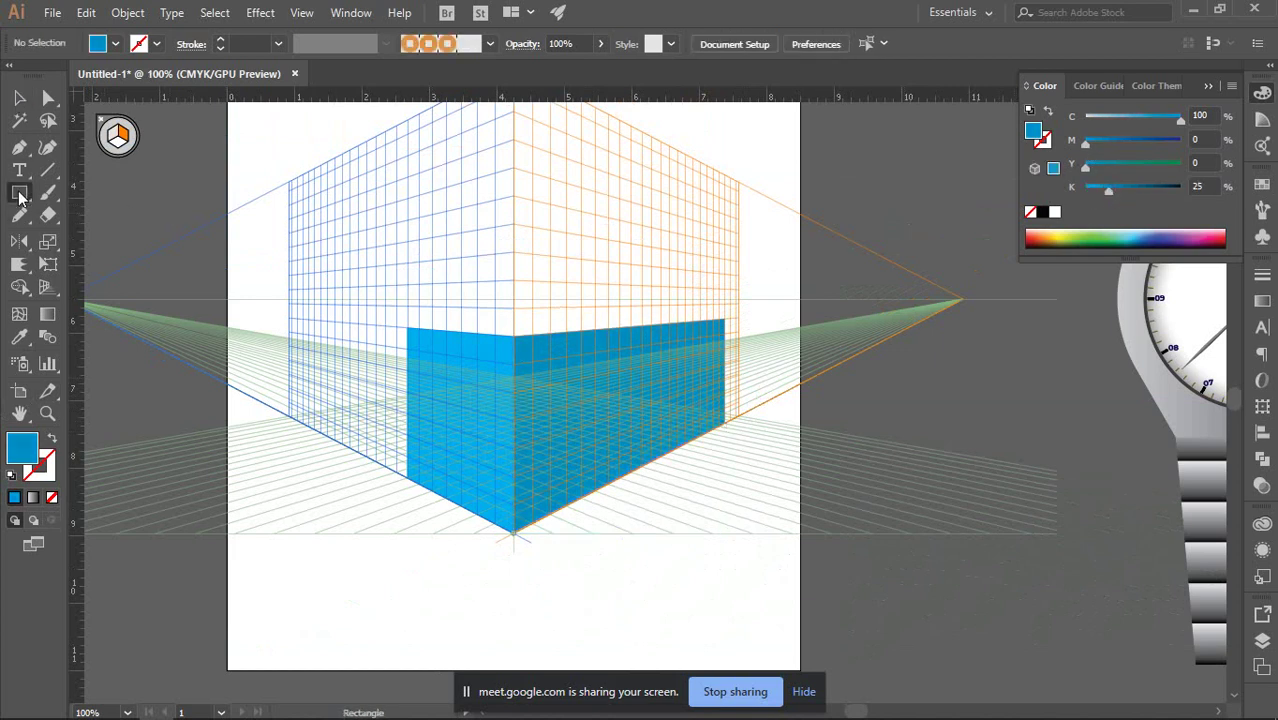
key("shift+v")
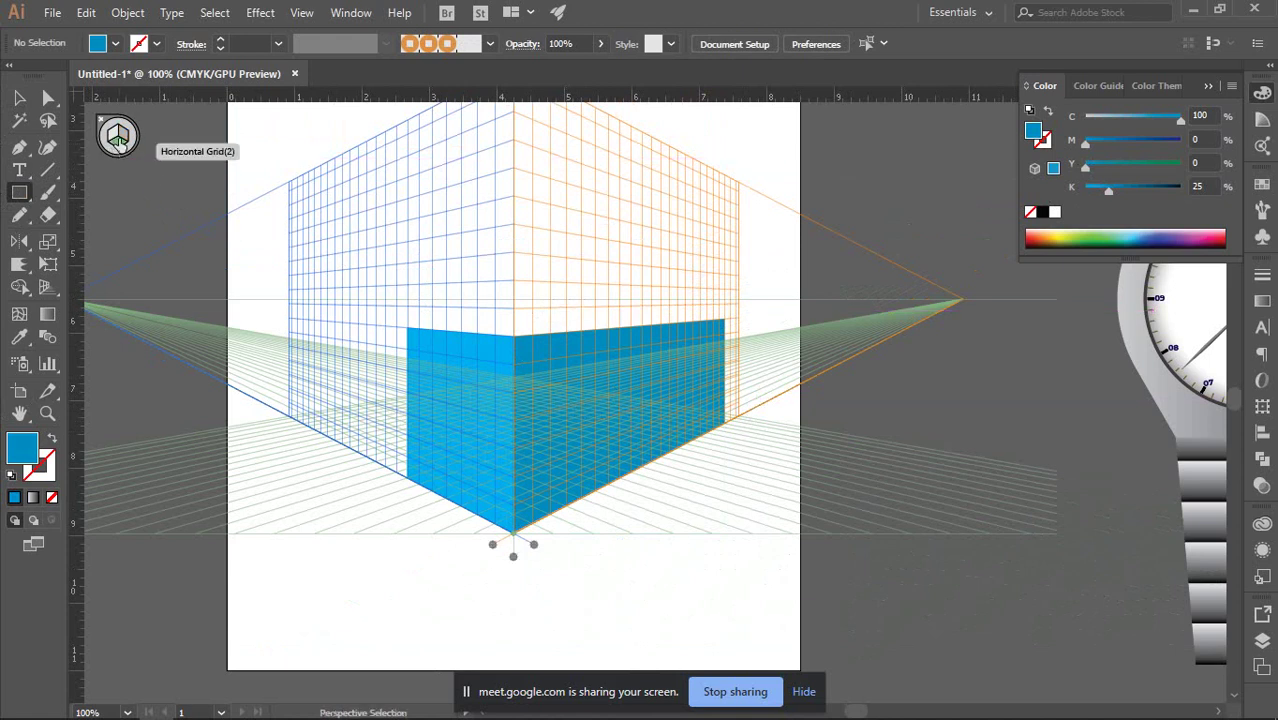
left_click(118, 140)
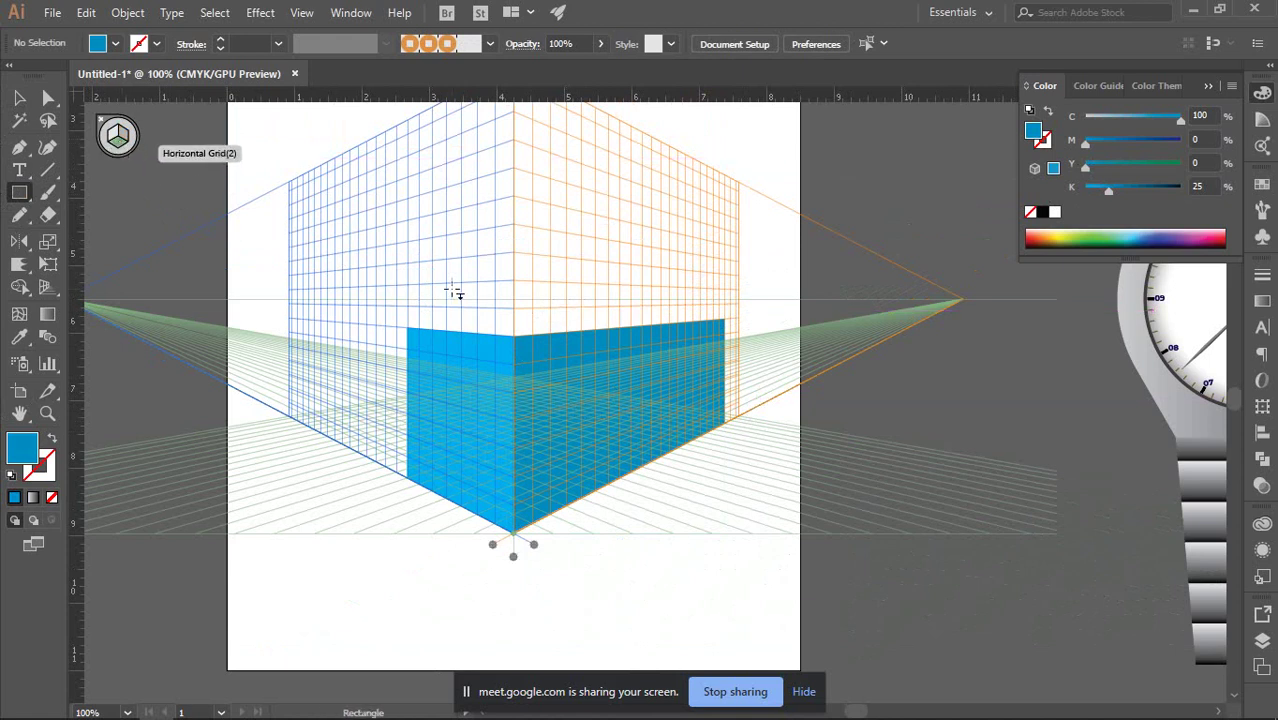
scroll(504, 316, "up", 2)
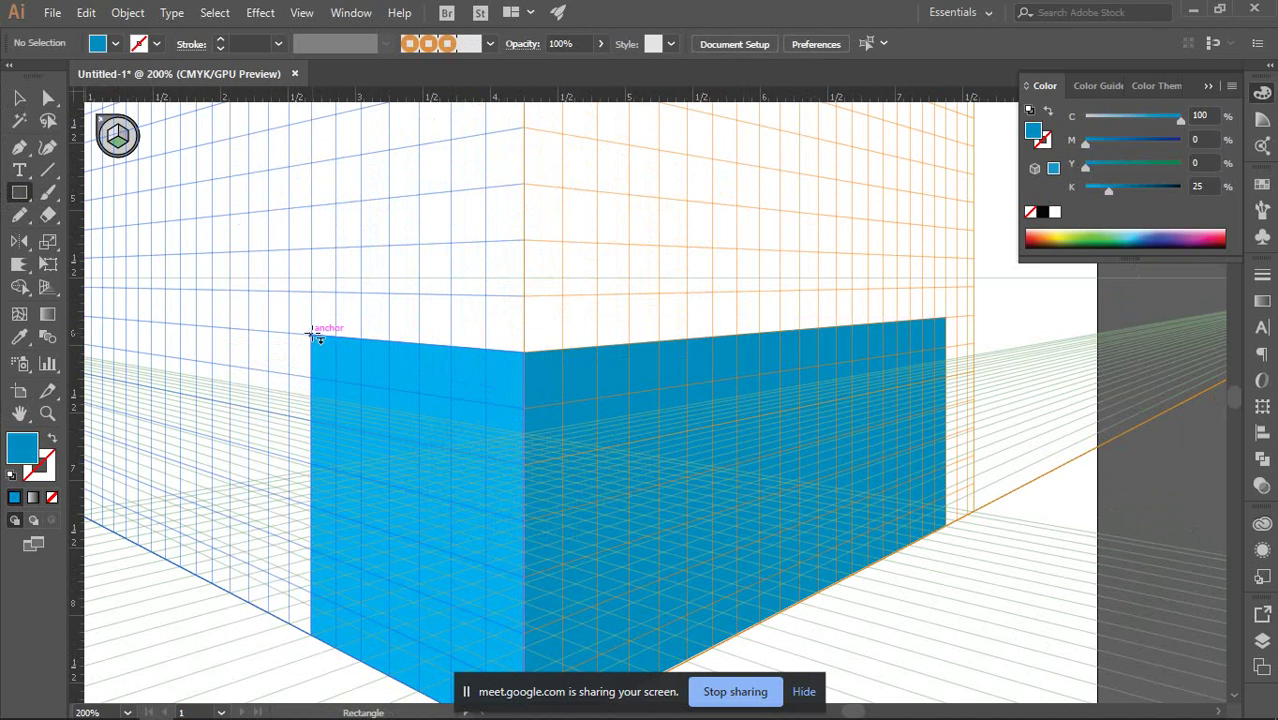
left_click_drag(312, 335, 662, 257)
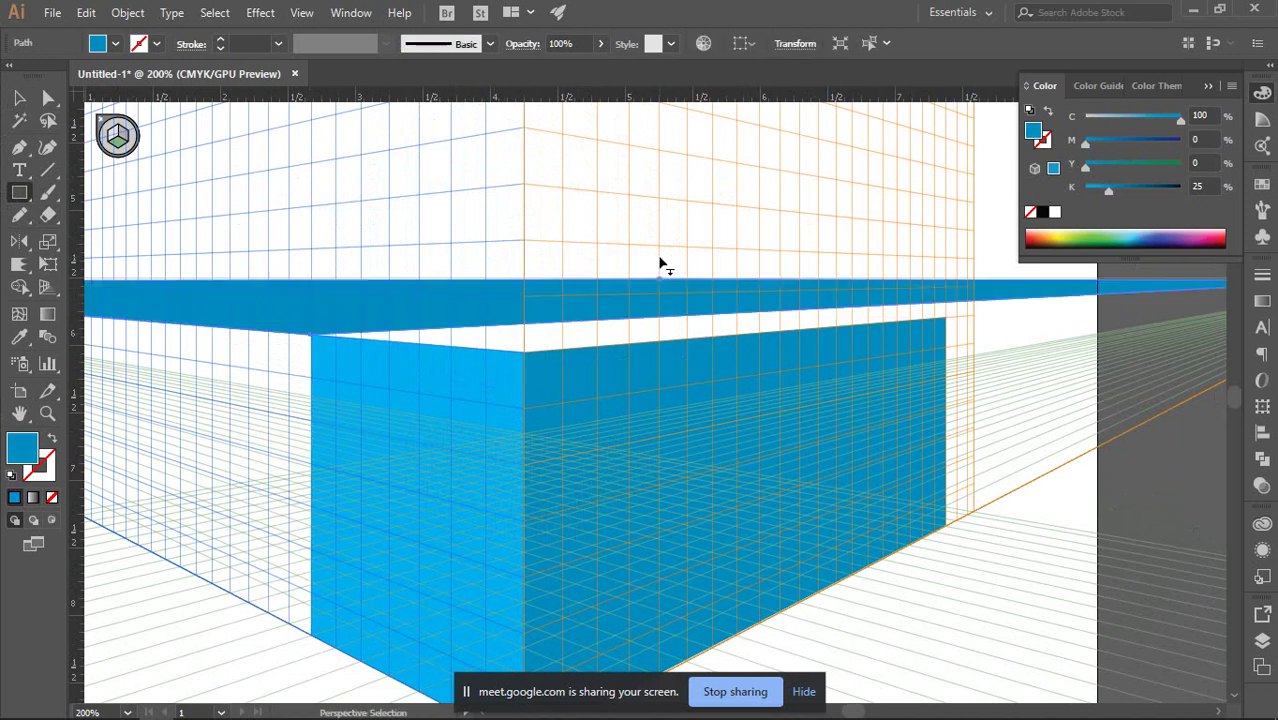
Undo the last horizontal-plane rectangle and try drawing another from the box's upper front corner.
key("ctrl+z")
scroll(661, 257, "down", 2)
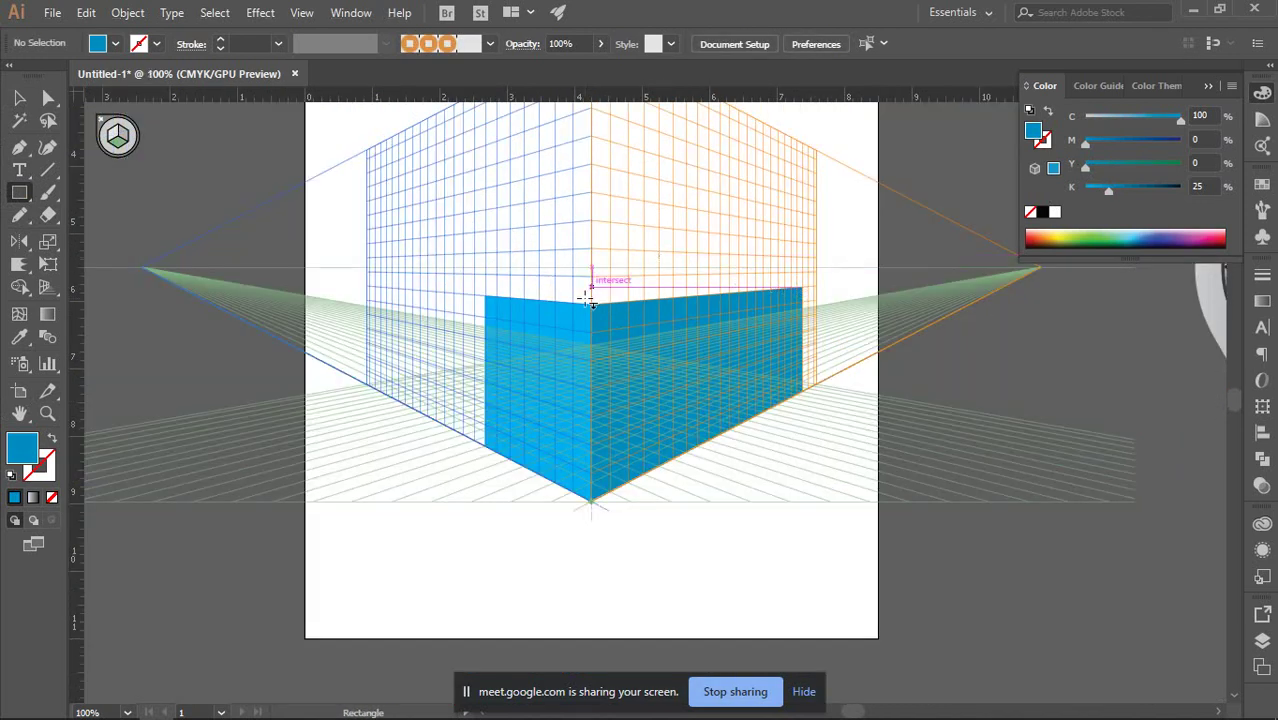
mouse_move(593, 297)
left_mouse_down()
mouse_move(591, 272)
mouse_move(605, 277)
left_mouse_up()
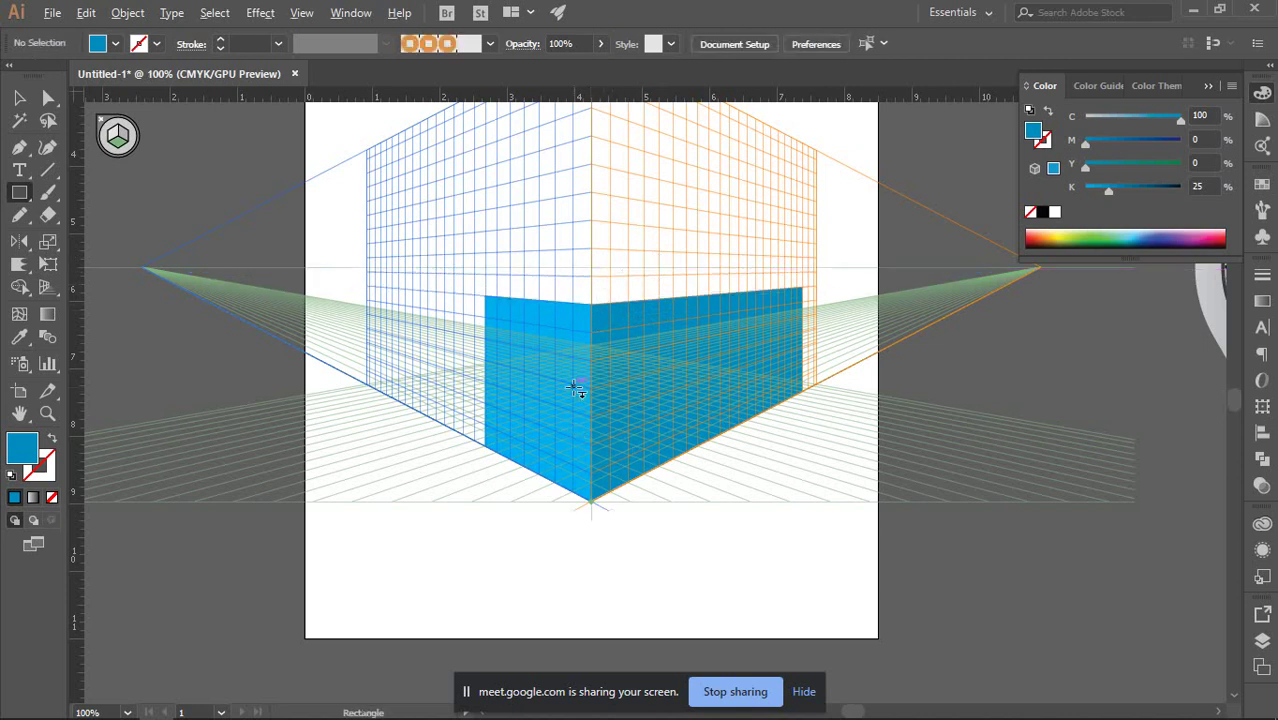
scroll(577, 389, "down", 1)
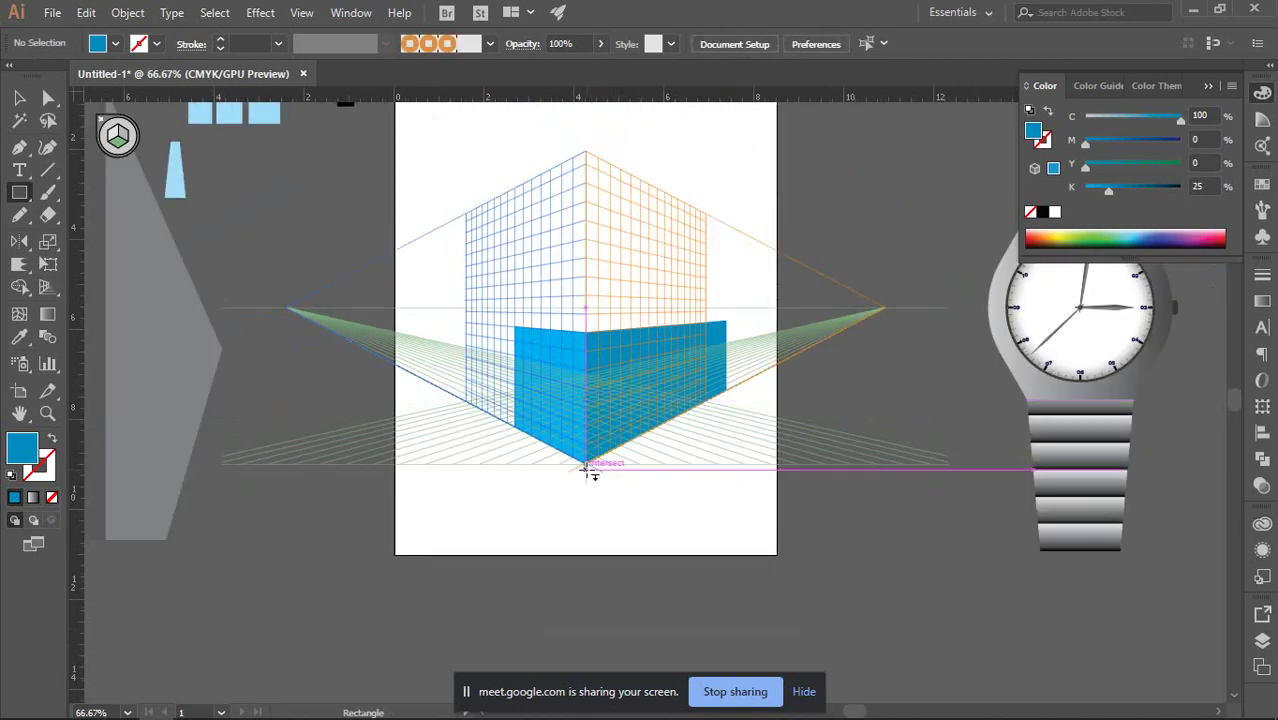
scroll(588, 467, "up", 2)
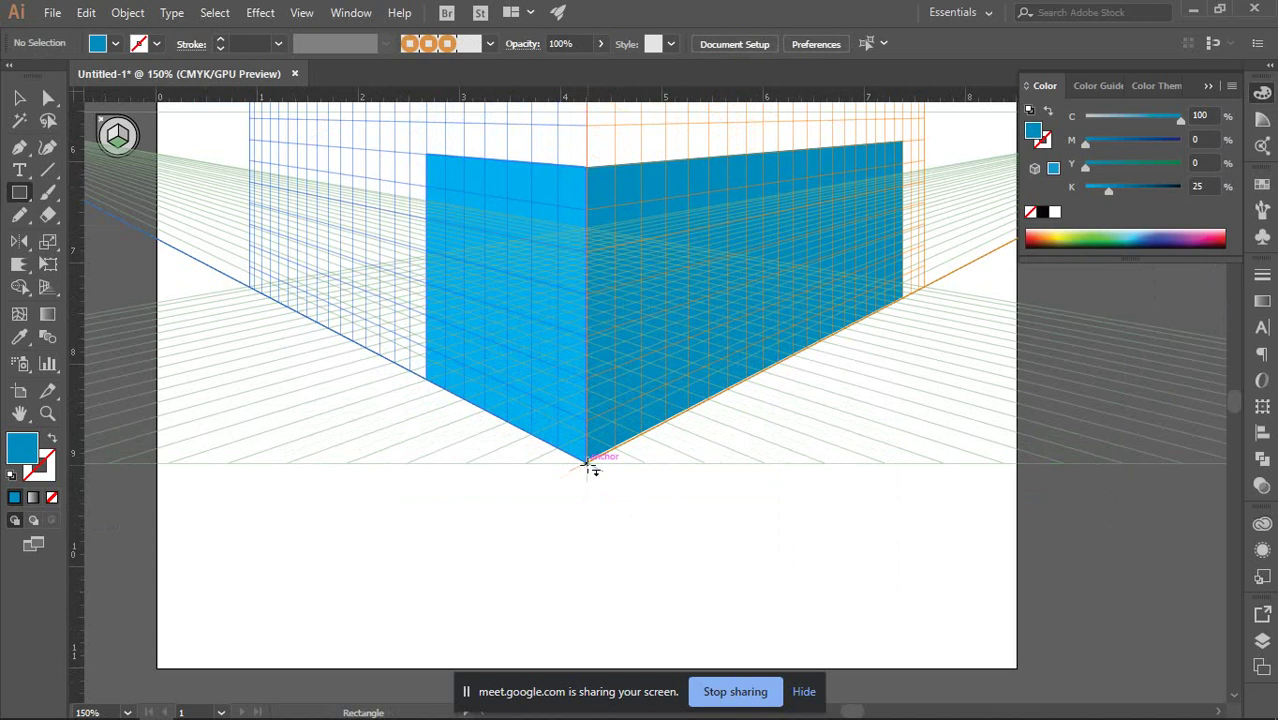
Try drawing horizontal-plane rectangles from the box's lower front corner and undo each attempt.
left_click_drag(588, 467, 622, 517)
key("ctrl+z")
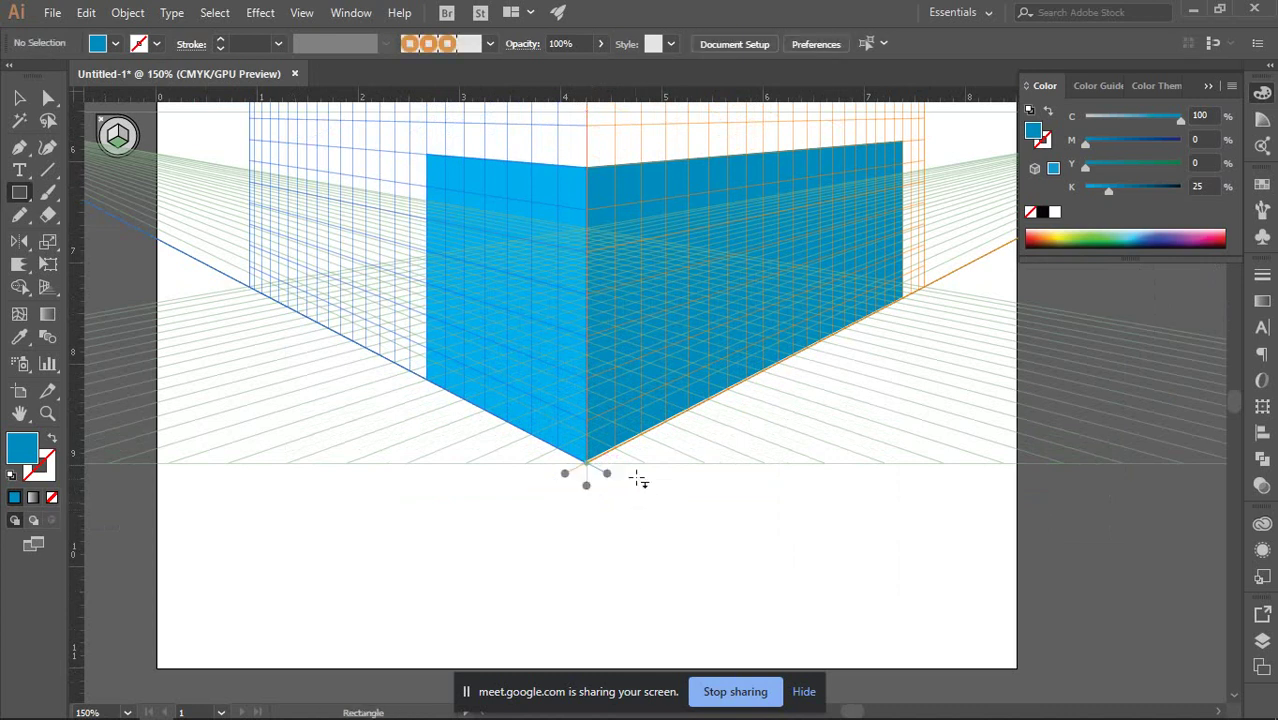
scroll(645, 450, "up", 3)
scroll(605, 586, "down", 1)
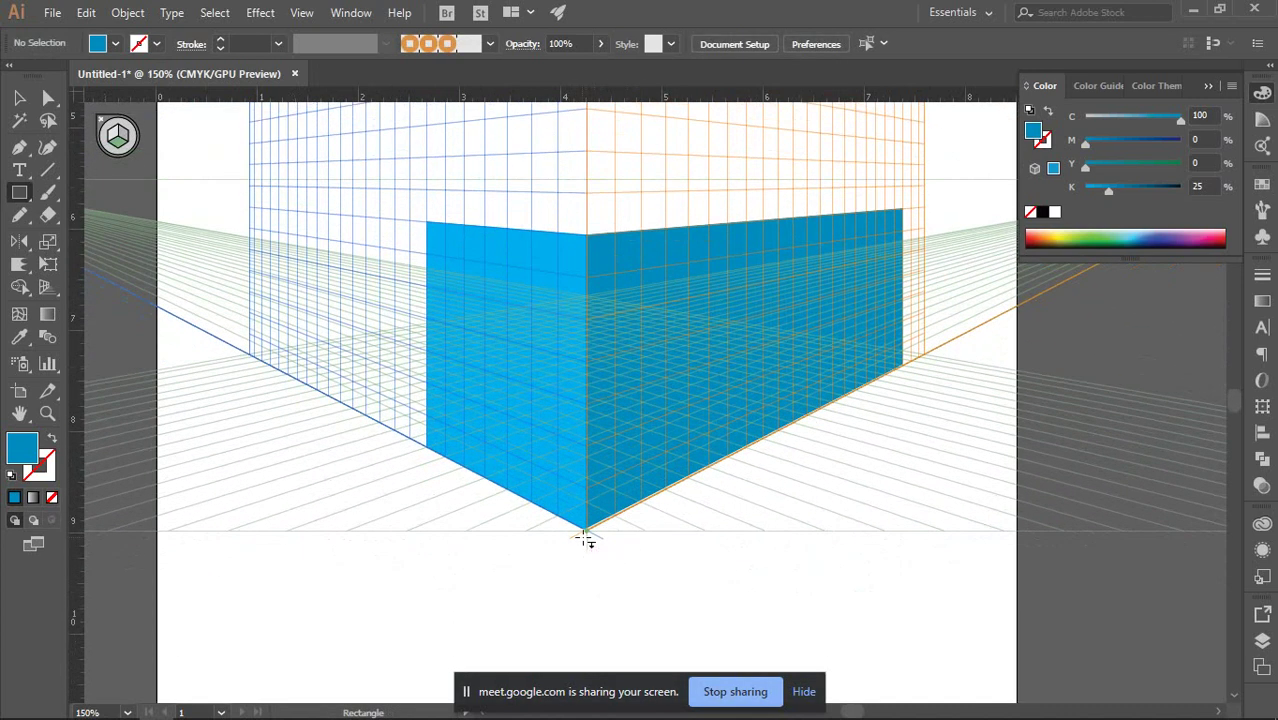
left_click_drag(590, 528, 599, 571)
key("ctrl+z")
scroll(600, 515, "down", 4)
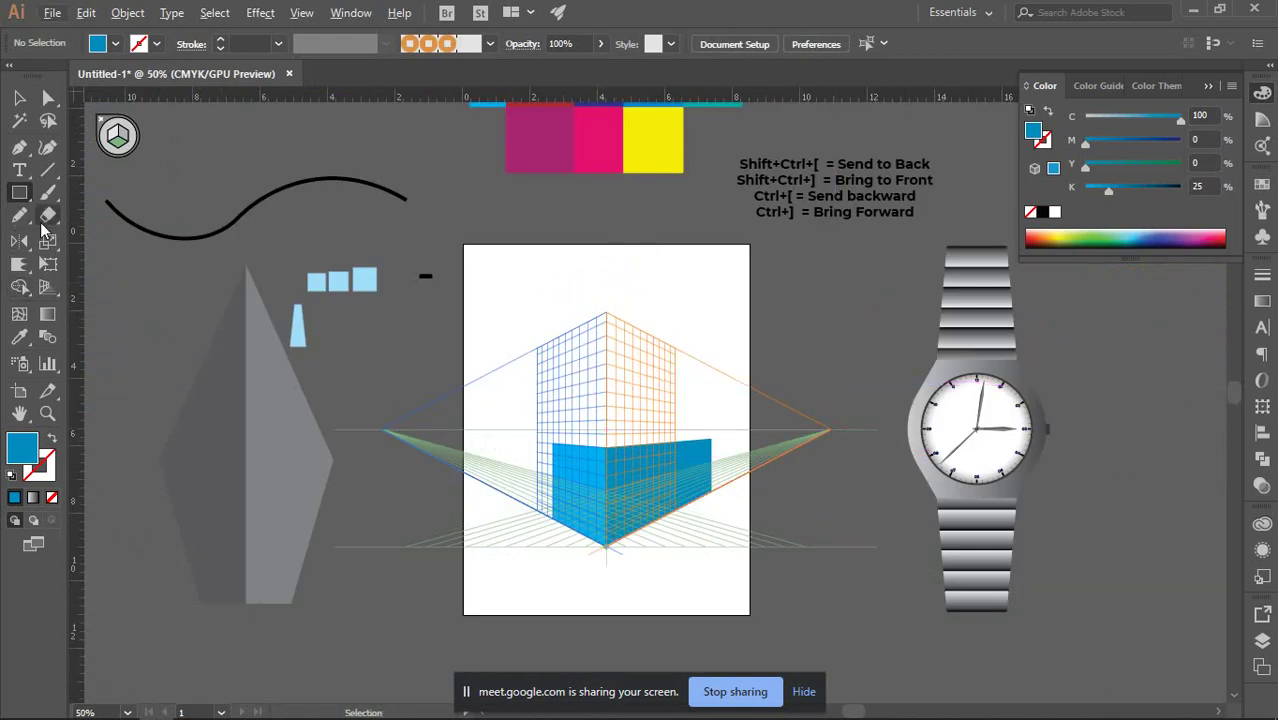
Lower the horizontal grid plane well below the box's base and undo the move.
left_click(44, 286)
scroll(615, 515, "up", 4)
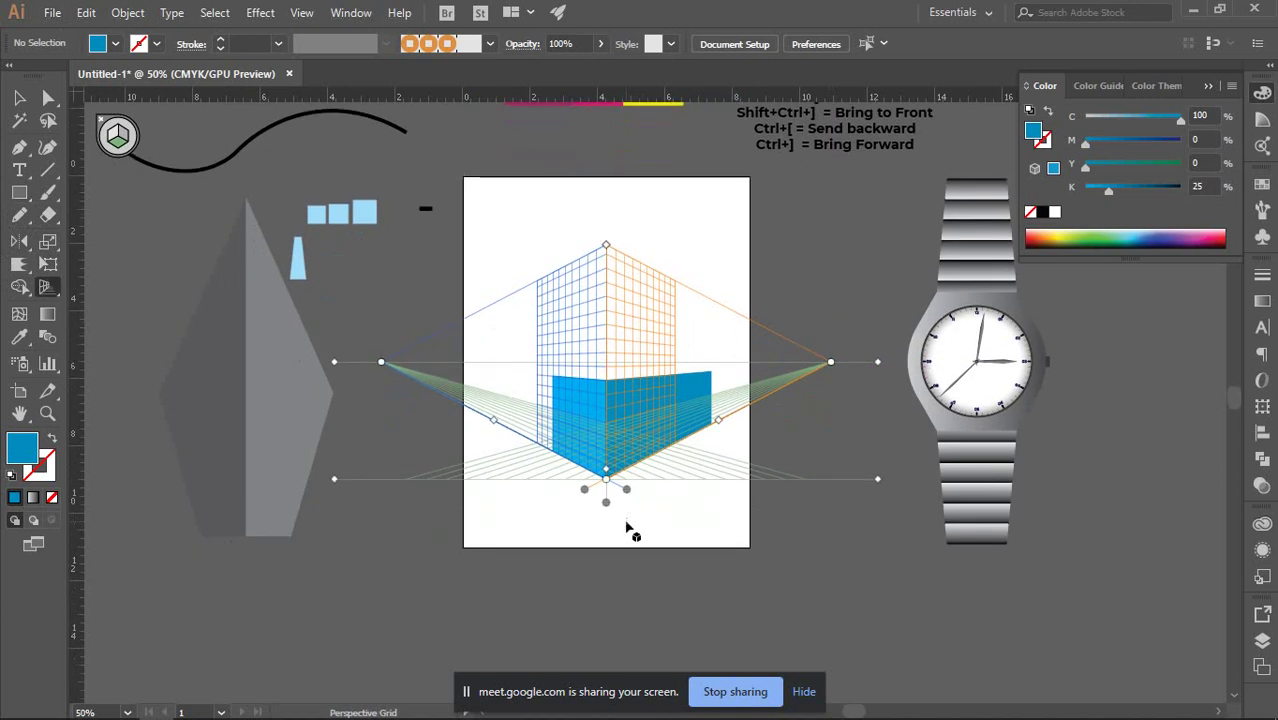
left_click_drag(593, 461, 598, 606)
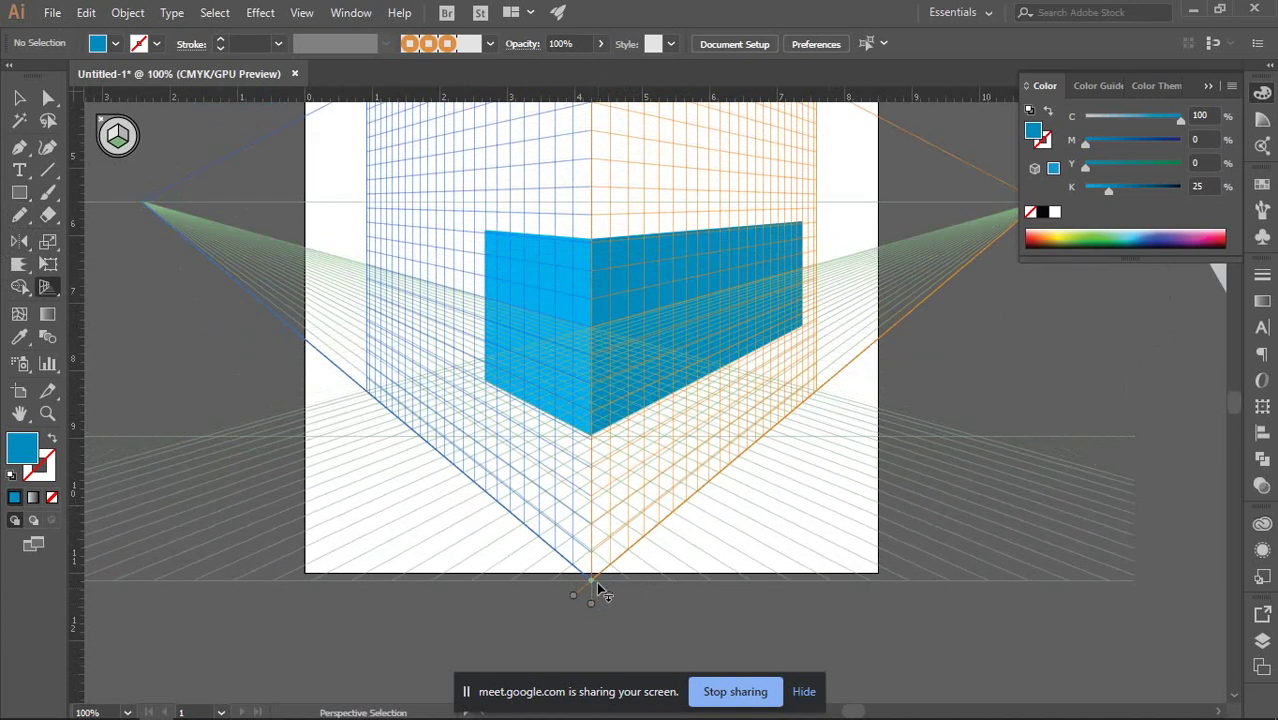
key("shift+p")
scroll(664, 408, "up", 3)
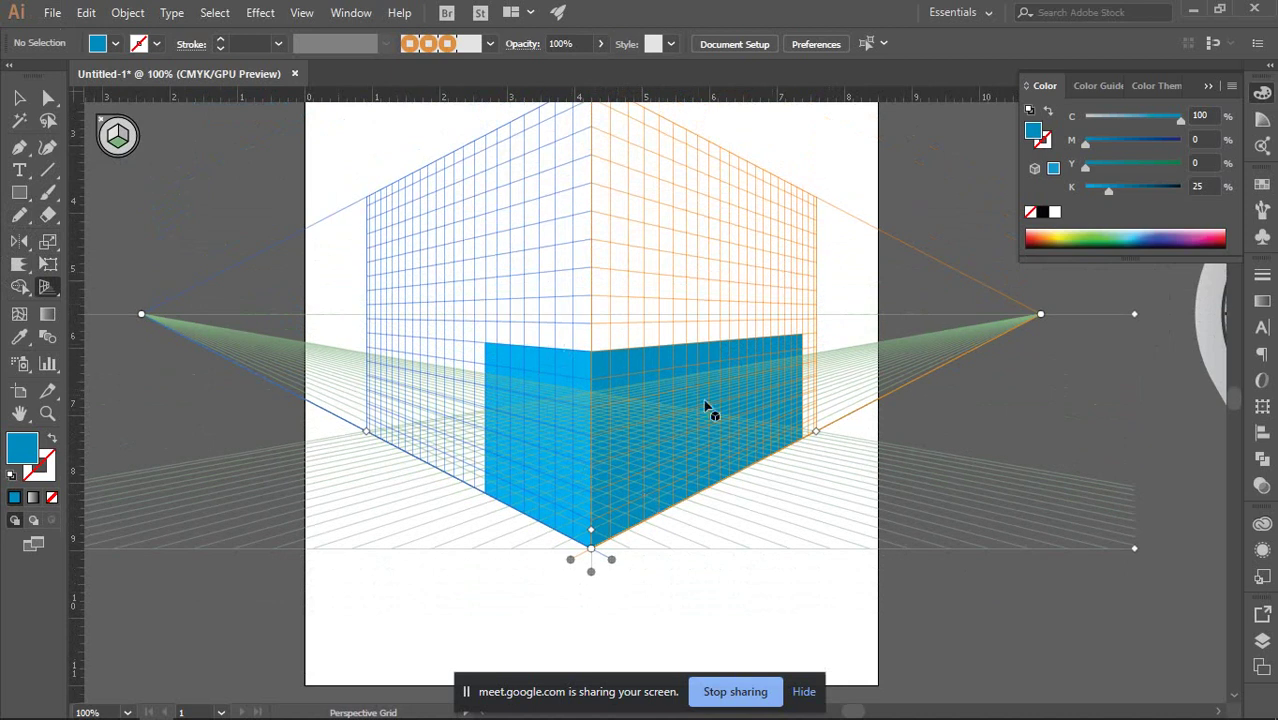
Draw a horizontal-plane rectangle across the box's upper edges and delete it.
left_click(22, 197)
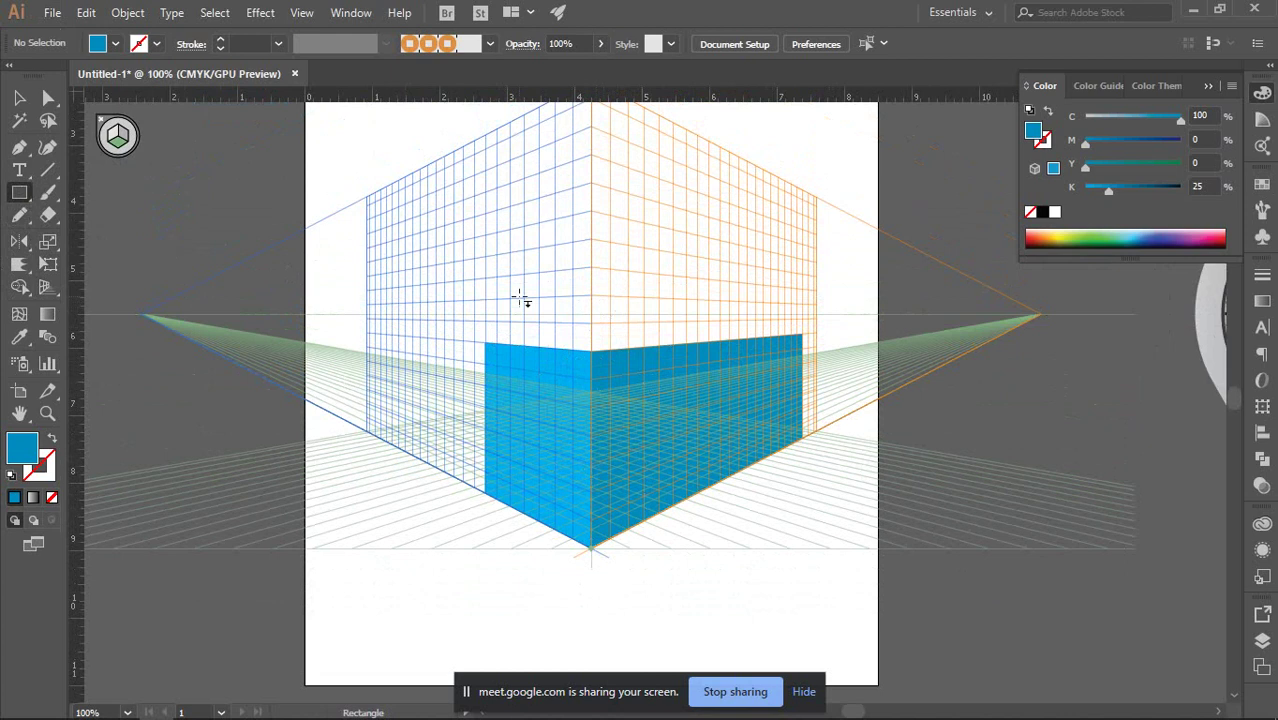
left_click_drag(582, 323, 634, 346)
left_click(19, 97)
scroll(600, 350, "up", 2)
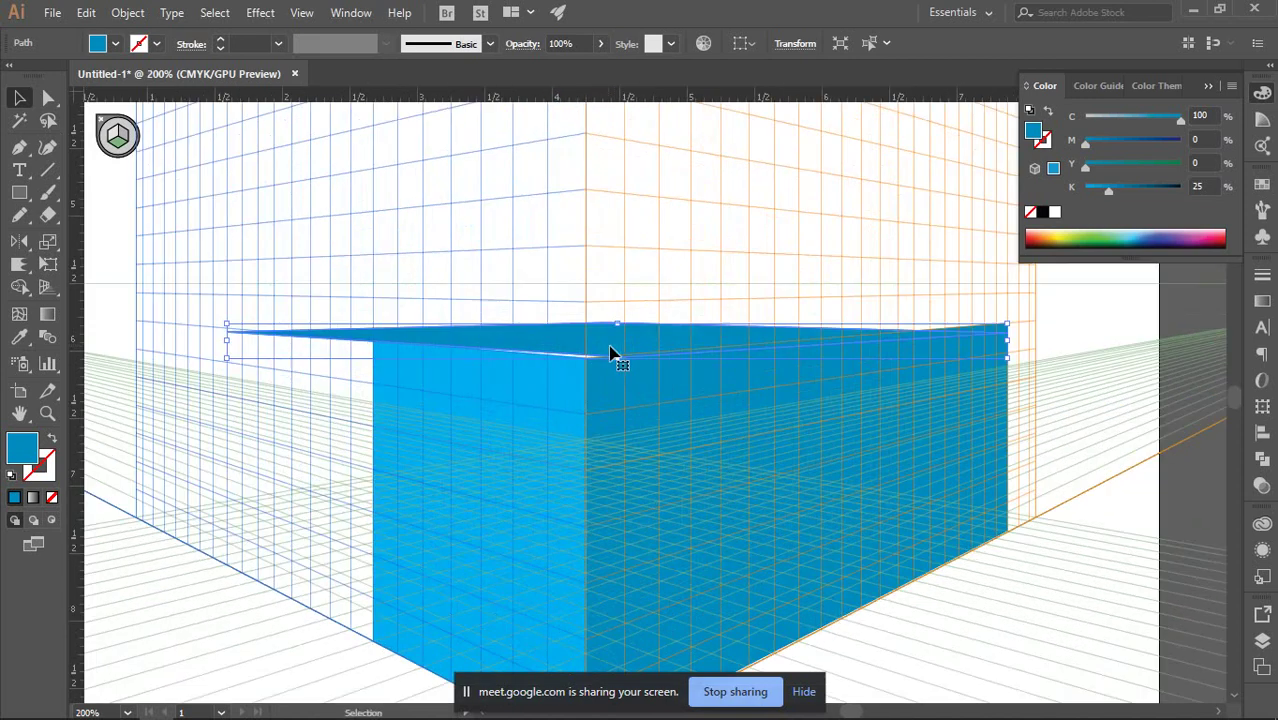
key("Delete")
Try a top rectangle from the left face's outer upper corner, undo it, and redraw it from the upper front corner.
left_click(19, 192)
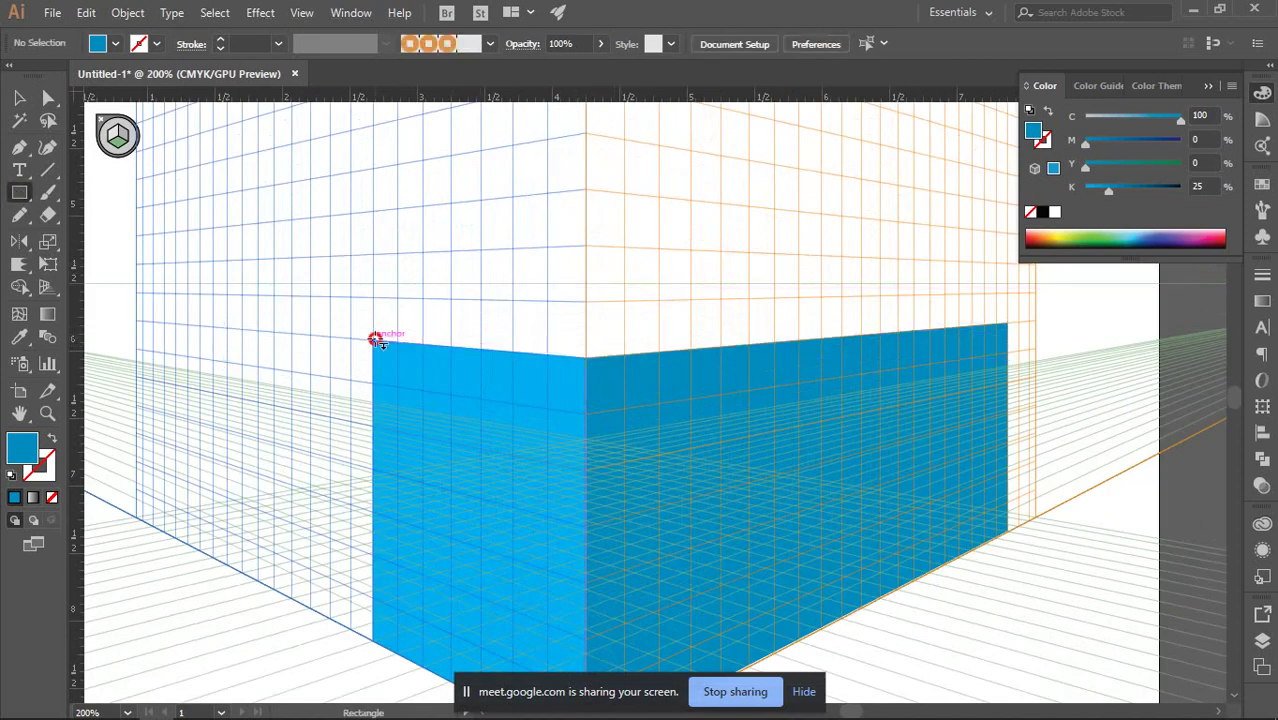
left_click_drag(374, 342, 471, 301)
key("ctrl+z")
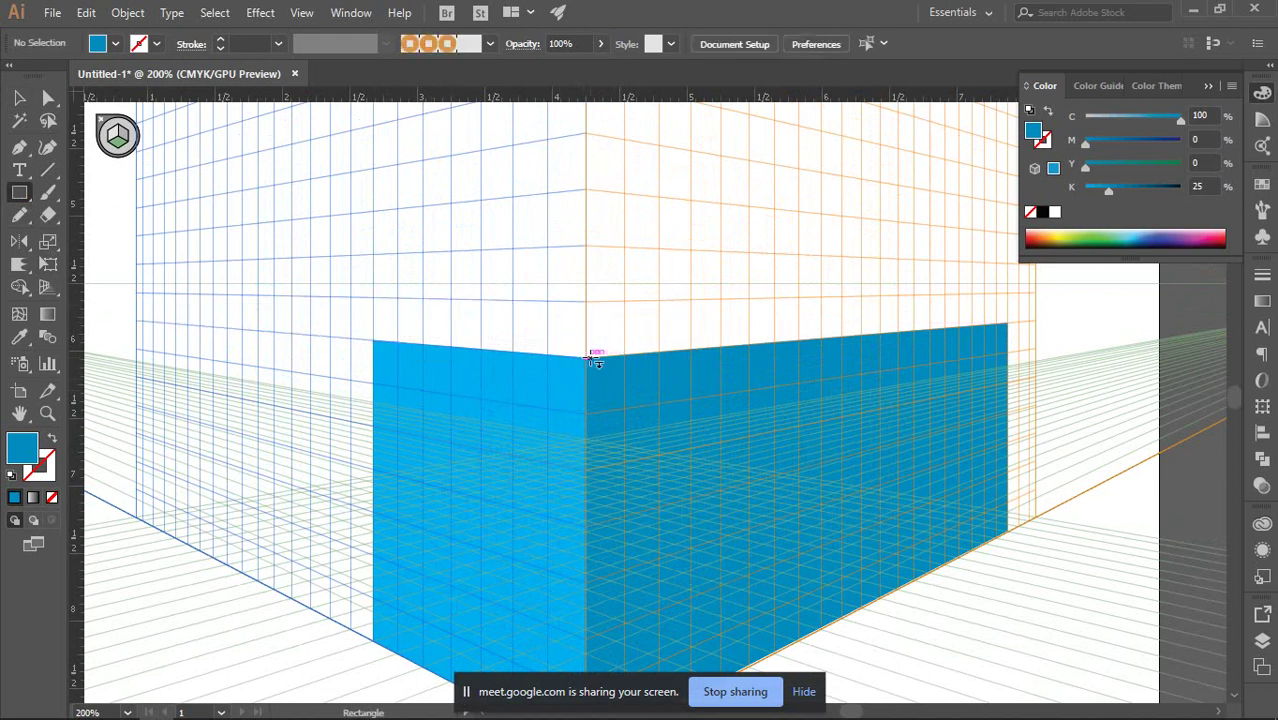
left_click_drag(594, 358, 640, 328)
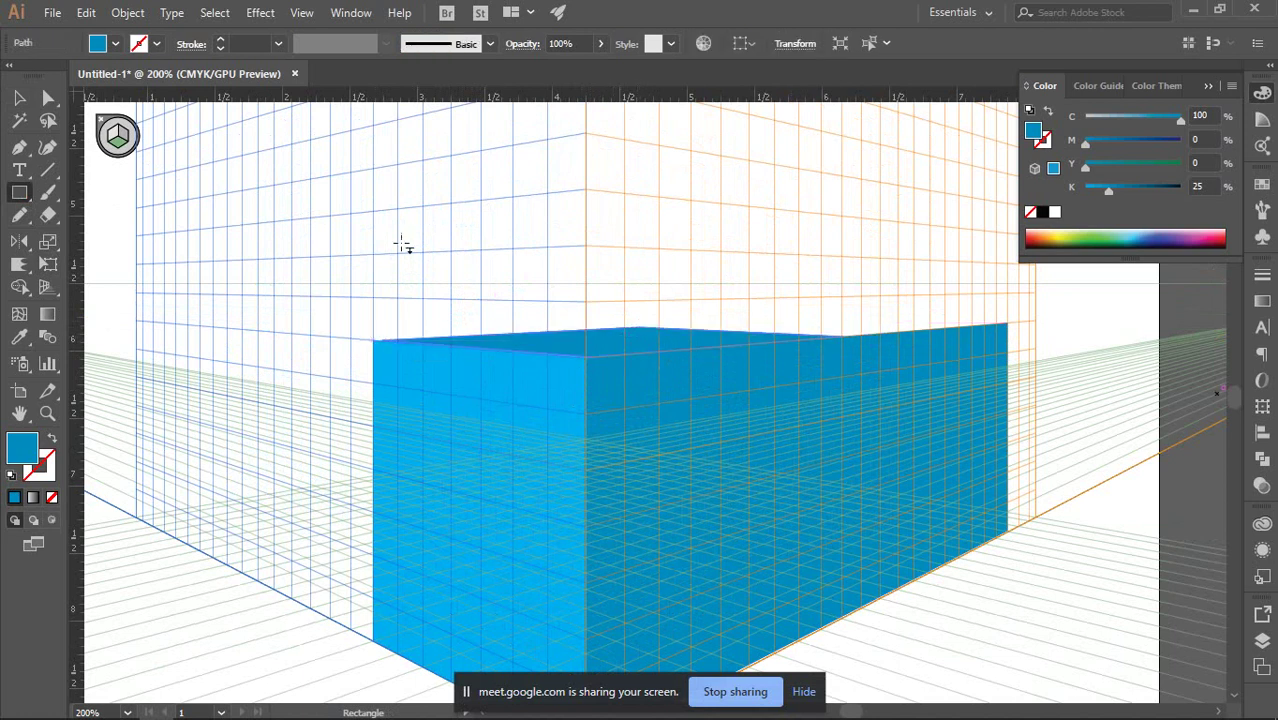
left_click(17, 98)
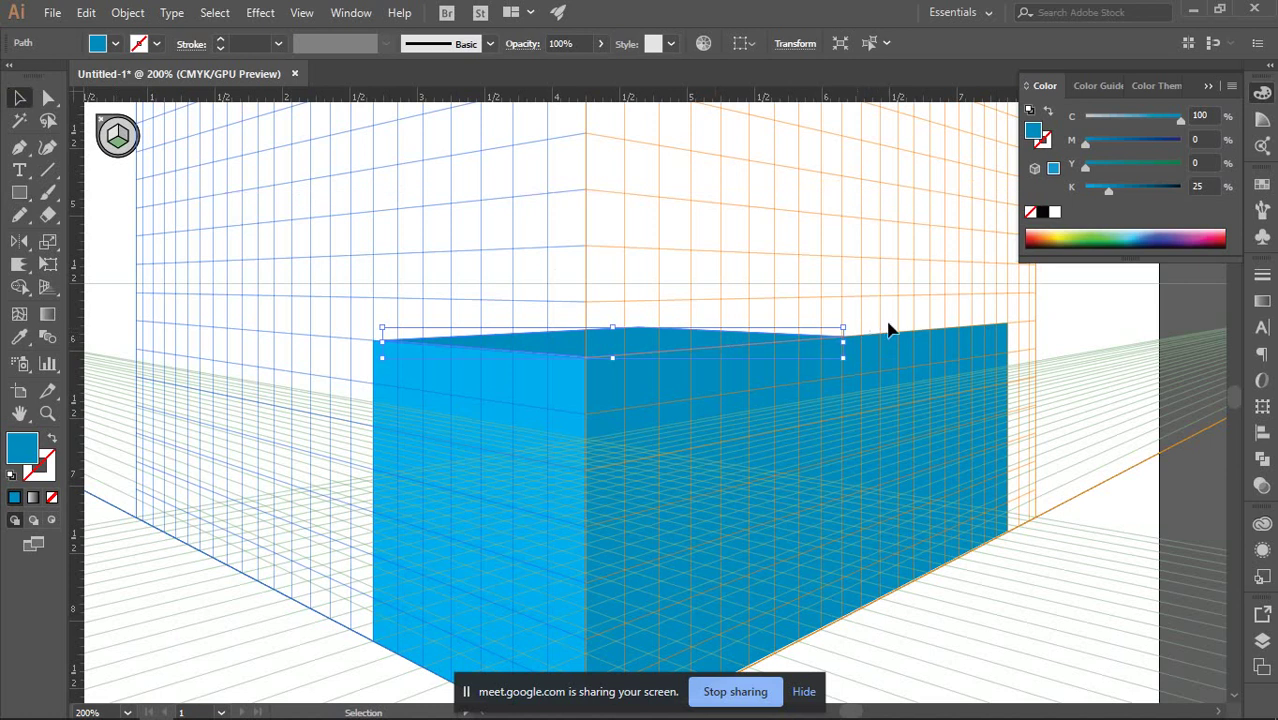
Try stretching the top rectangle toward the right face's far upper corner, and remove the rectangle.
scroll(868, 331, "down", 2)
left_click_drag(856, 324, 919, 334)
scroll(939, 289, "up", 3)
key("ctrl+shift+a")
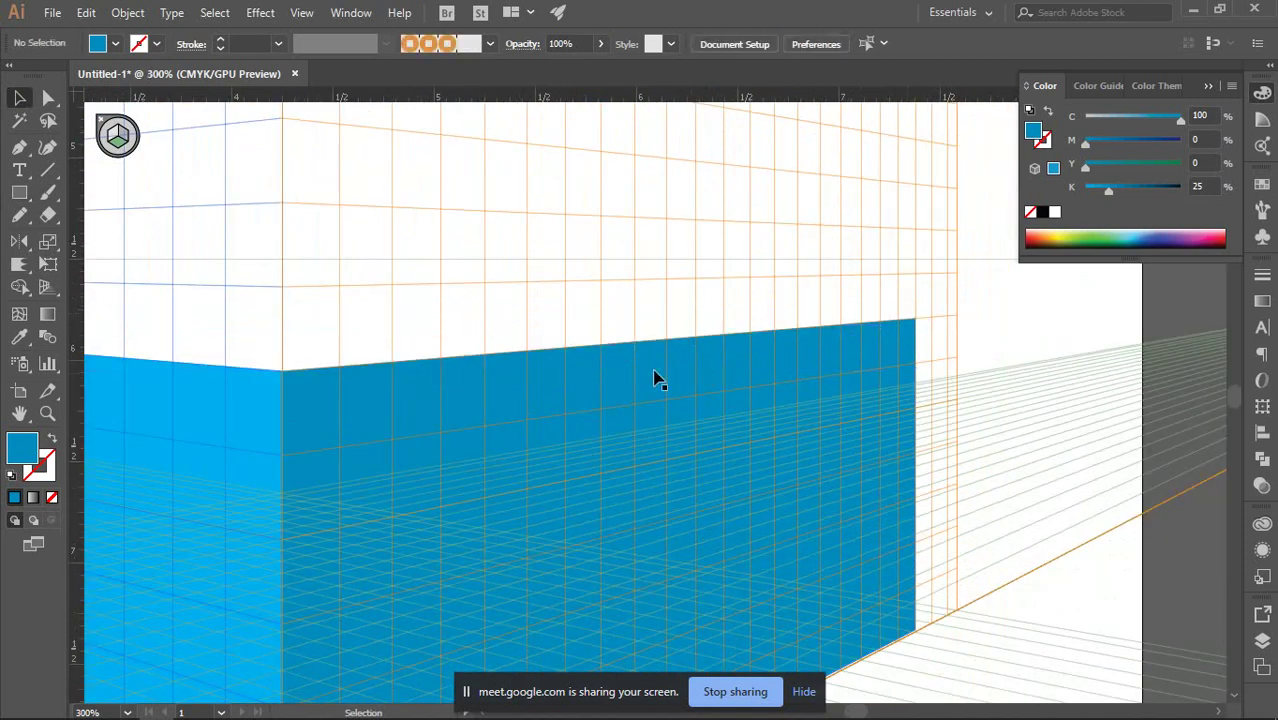
scroll(631, 391, "down", 2)
key("shift+v")
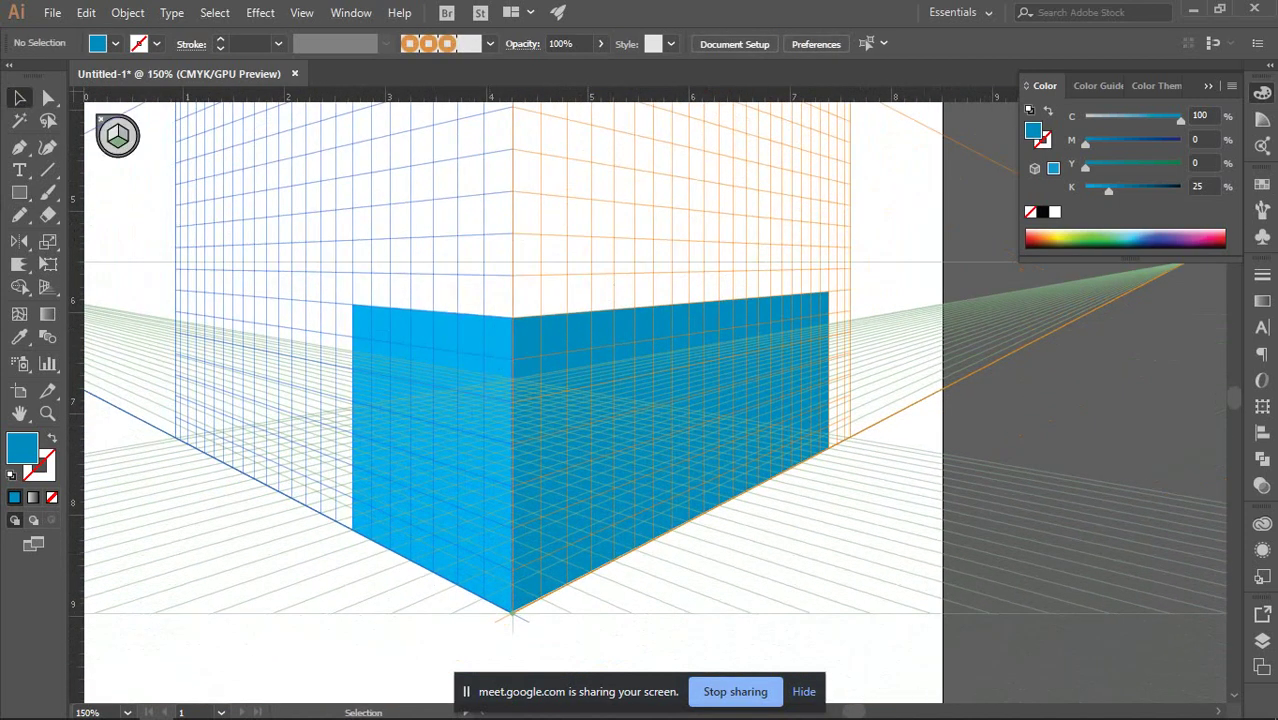
scroll(548, 393, "up", 2)
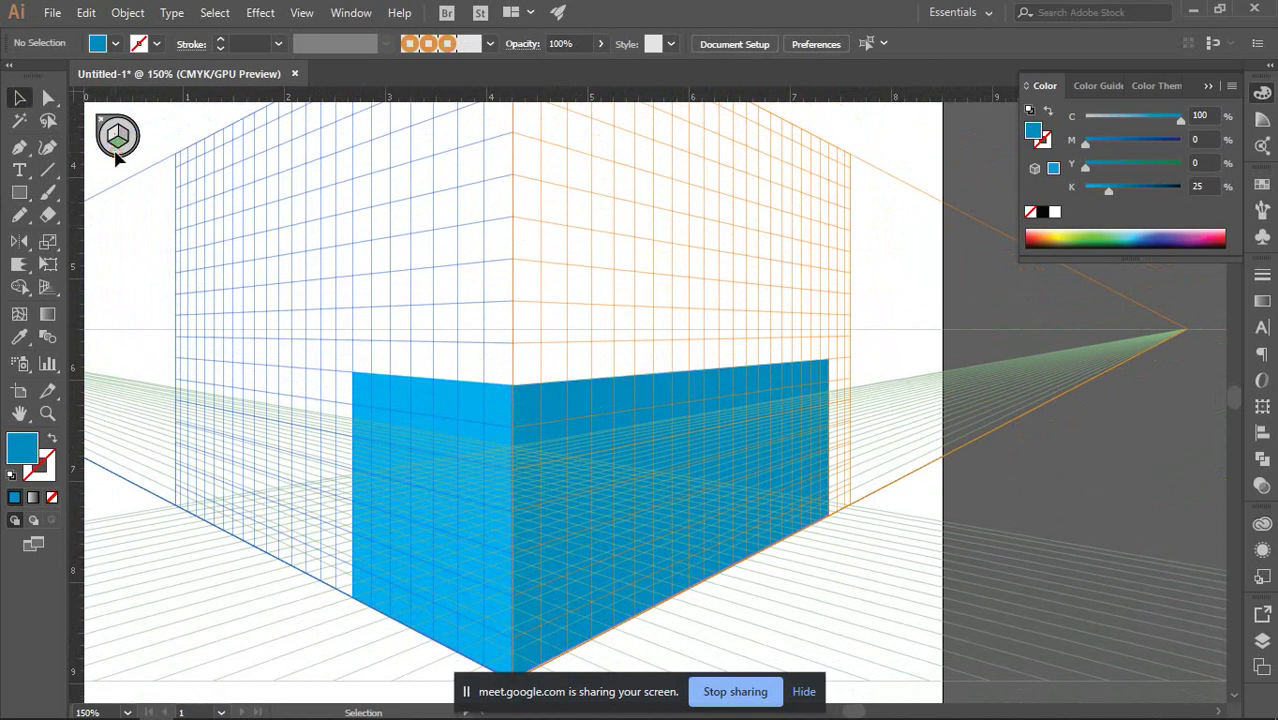
scroll(721, 282, "up", 7)
scroll(659, 302, "down", 9)
Draw a thin horizontal-plane rectangle floating above the box and undo it.
left_click(20, 193)
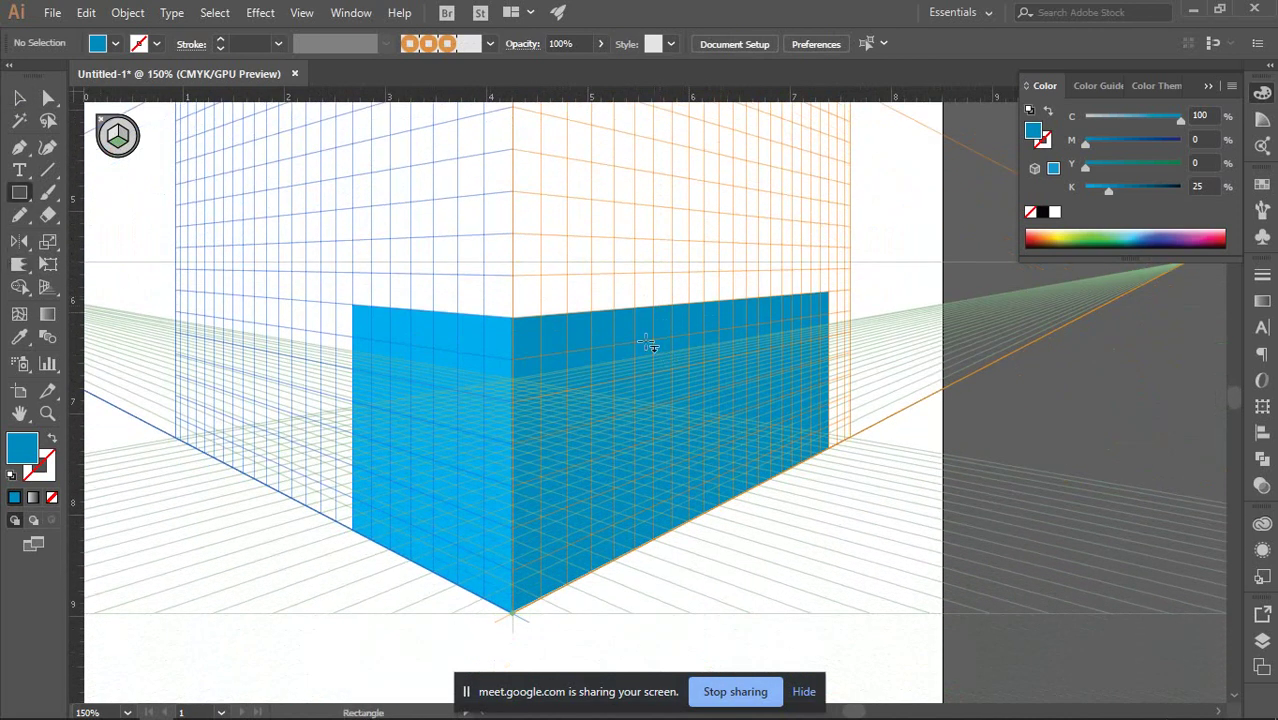
mouse_move(494, 240)
left_mouse_down()
mouse_move(559, 280)
mouse_move(493, 249)
left_mouse_up()
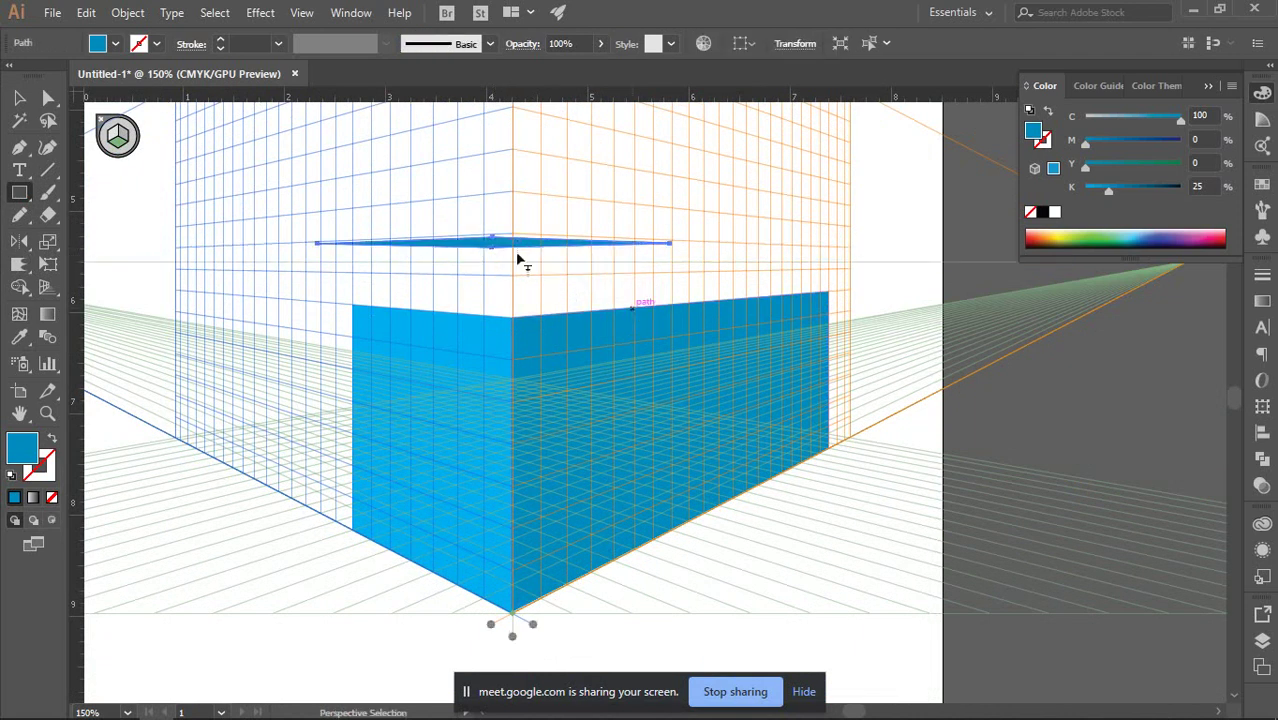
key("ctrl+z")
Enlarge the perspective grid's cell size slightly with the Perspective Grid tool.
key("ctrl+minus")
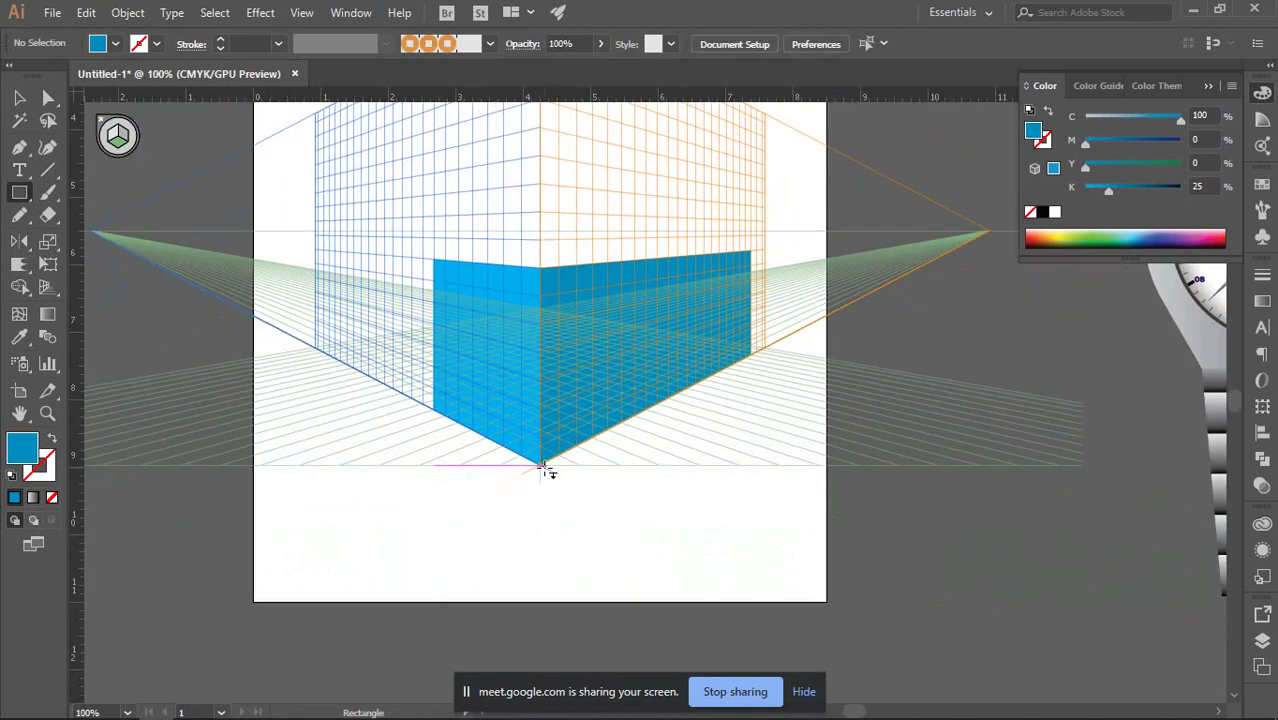
scroll(540, 481, "up", 2)
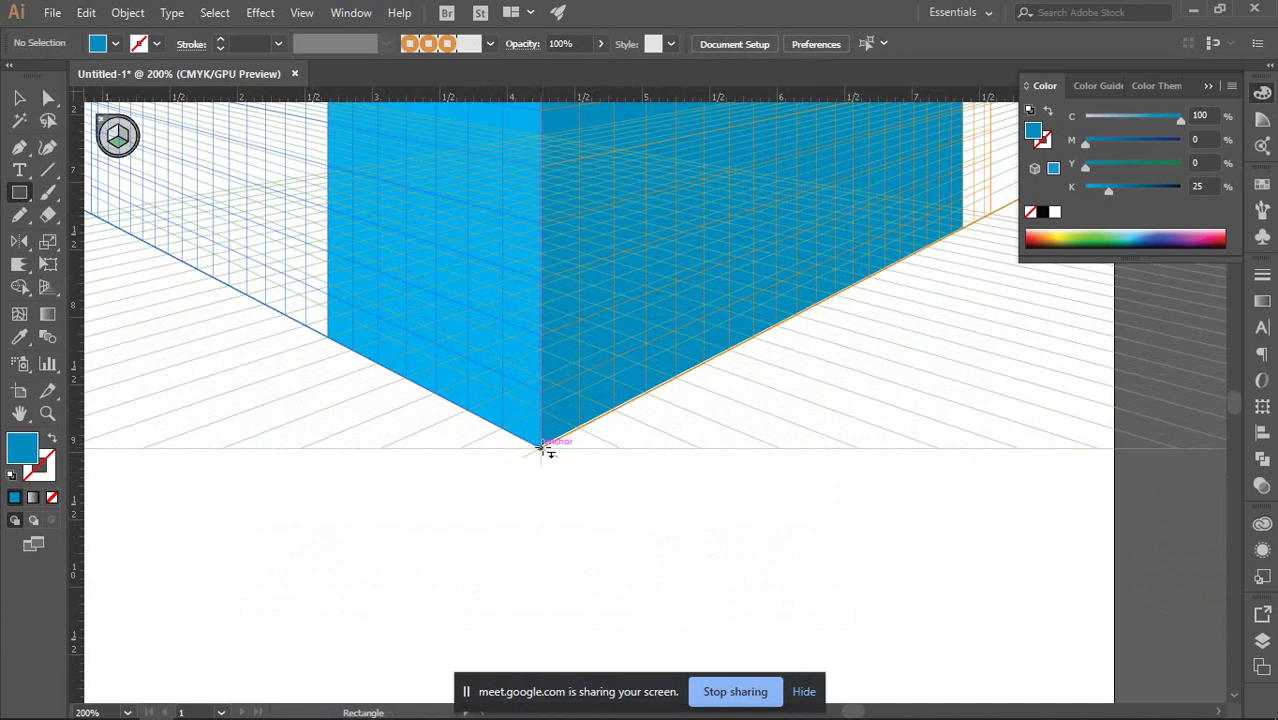
left_click(47, 287)
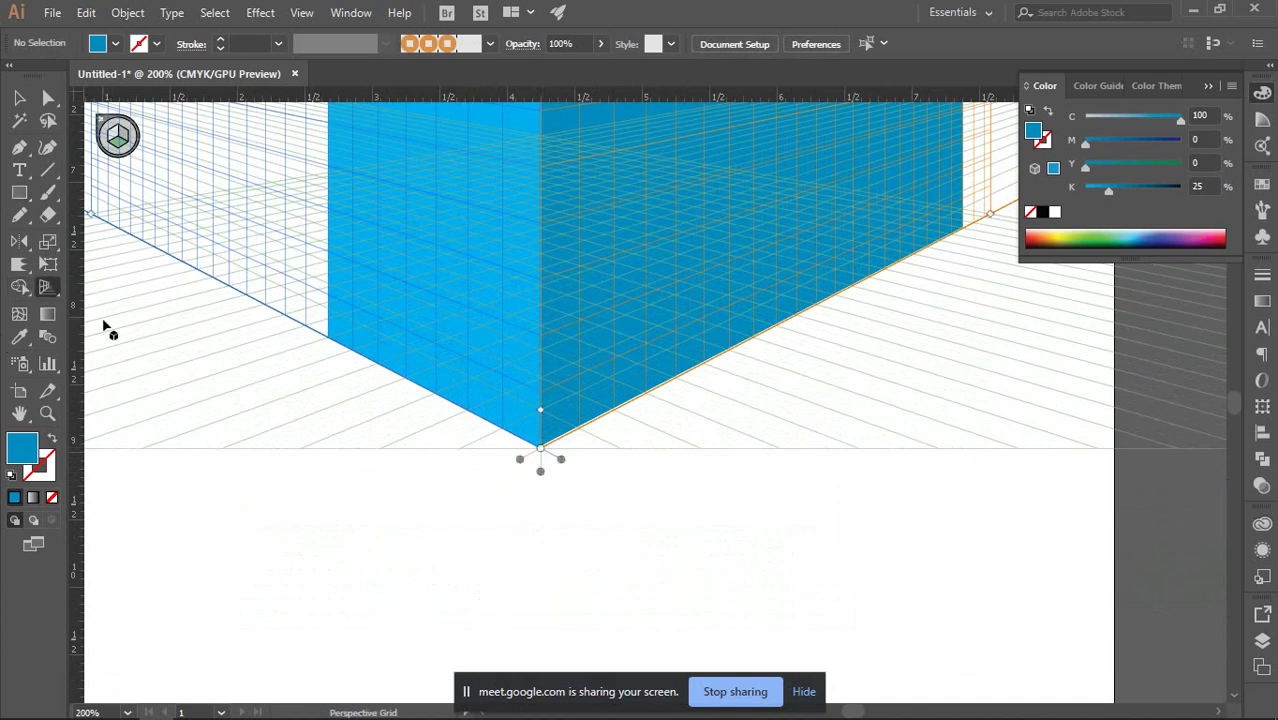
mouse_move(541, 411)
left_mouse_down()
mouse_move(549, 465)
mouse_move(548, 348)
mouse_move(548, 400)
left_mouse_up()
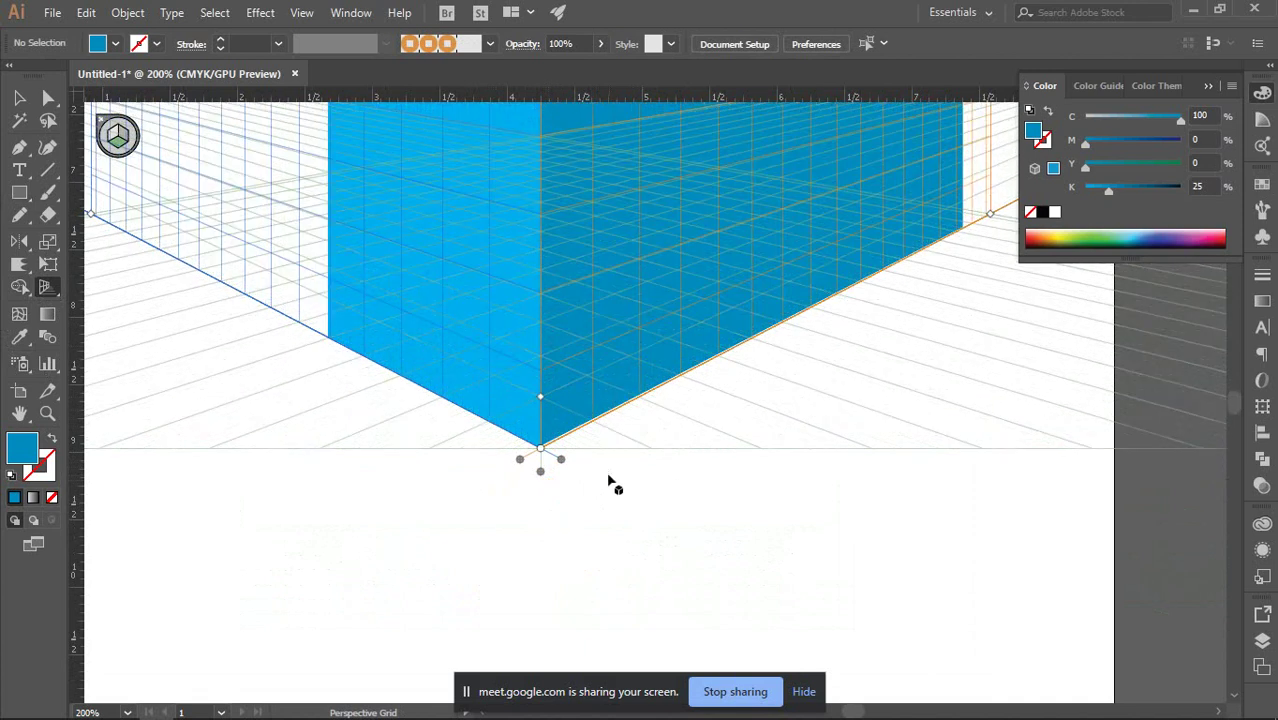
Lower the horizontal grid plane well below the box's base and reduce the grid's cell size.
left_click_drag(561, 460, 551, 553)
key("ctrl+minus")
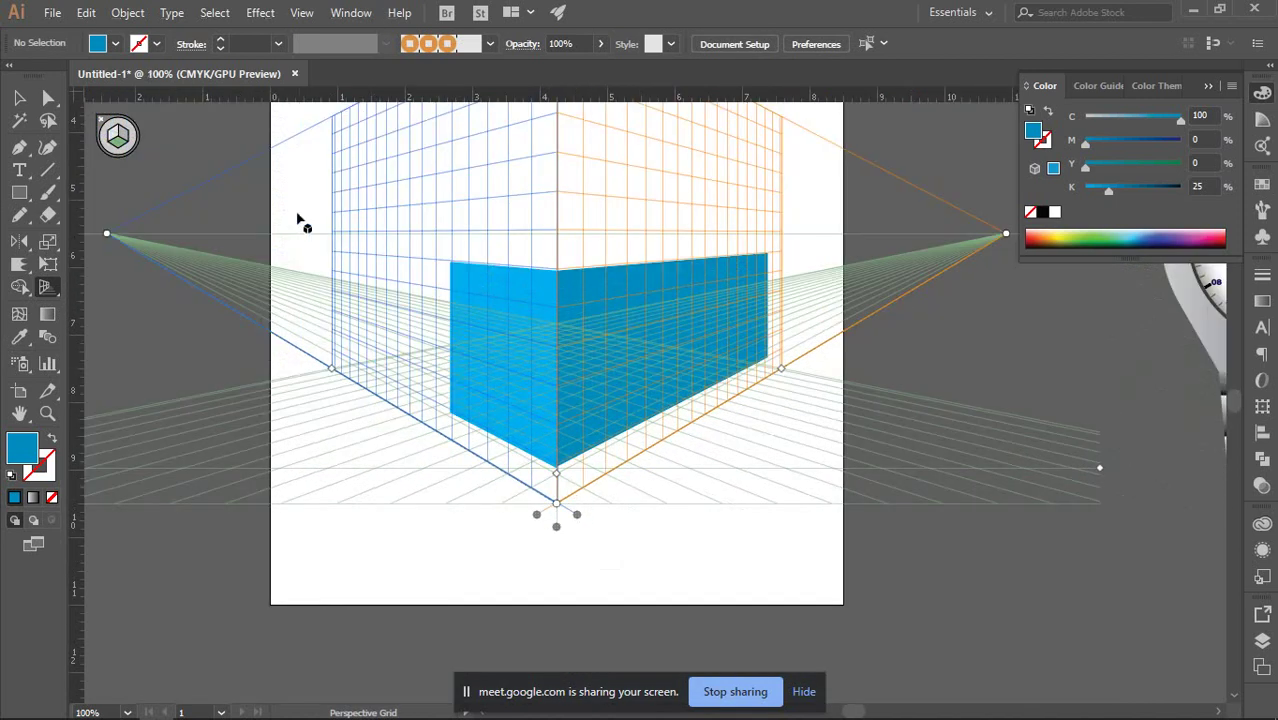
scroll(632, 365, "up", 3)
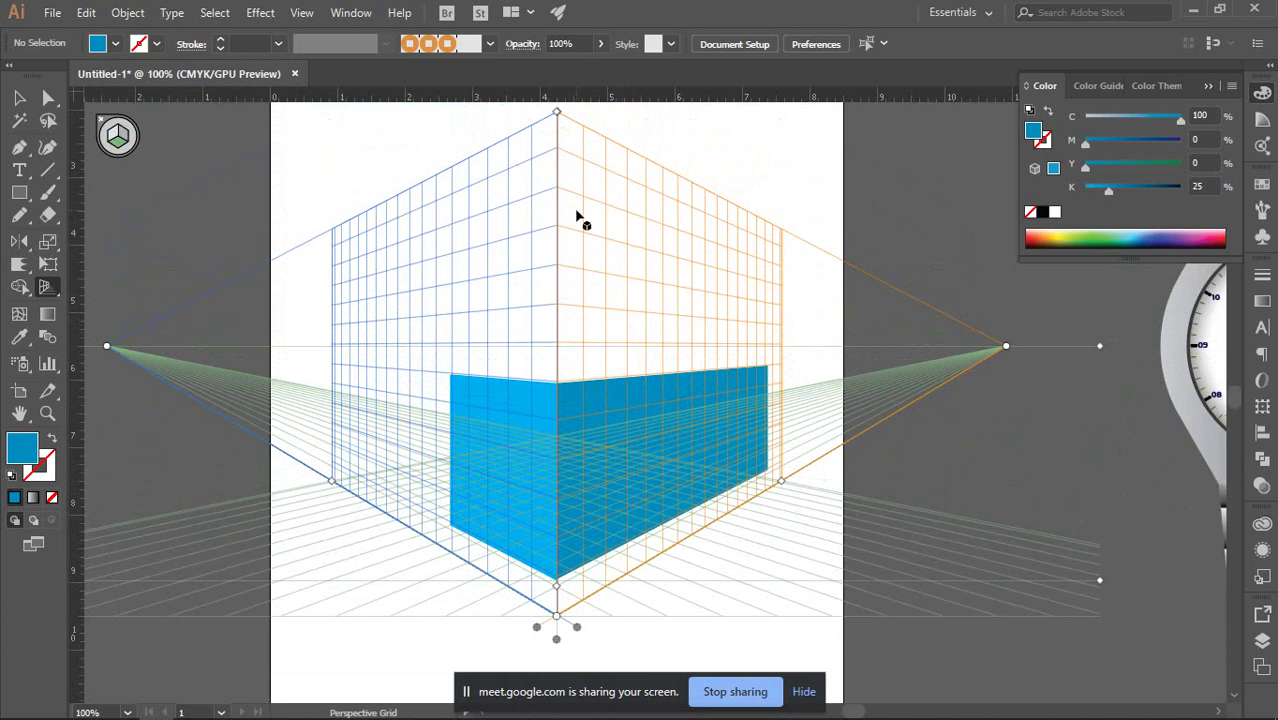
scroll(577, 216, "up", 3)
left_click_drag(556, 226, 557, 117)
scroll(589, 310, "down", 7)
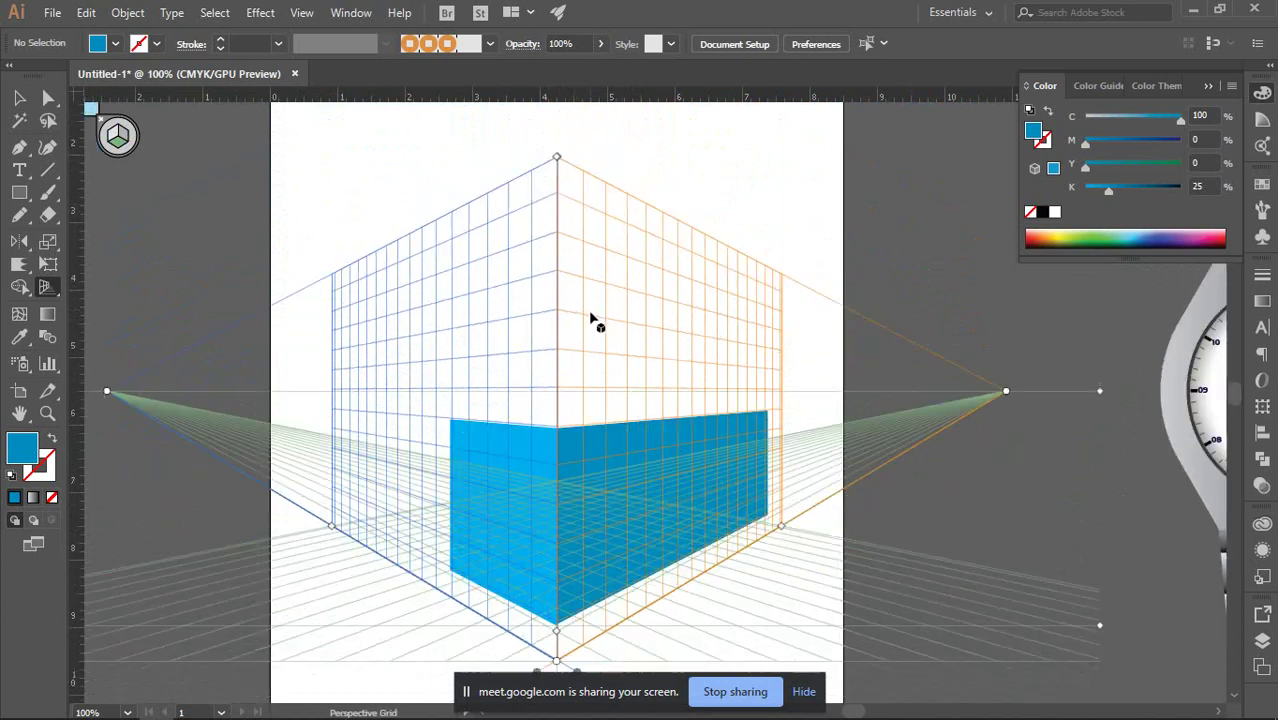
left_click_drag(558, 508, 560, 562)
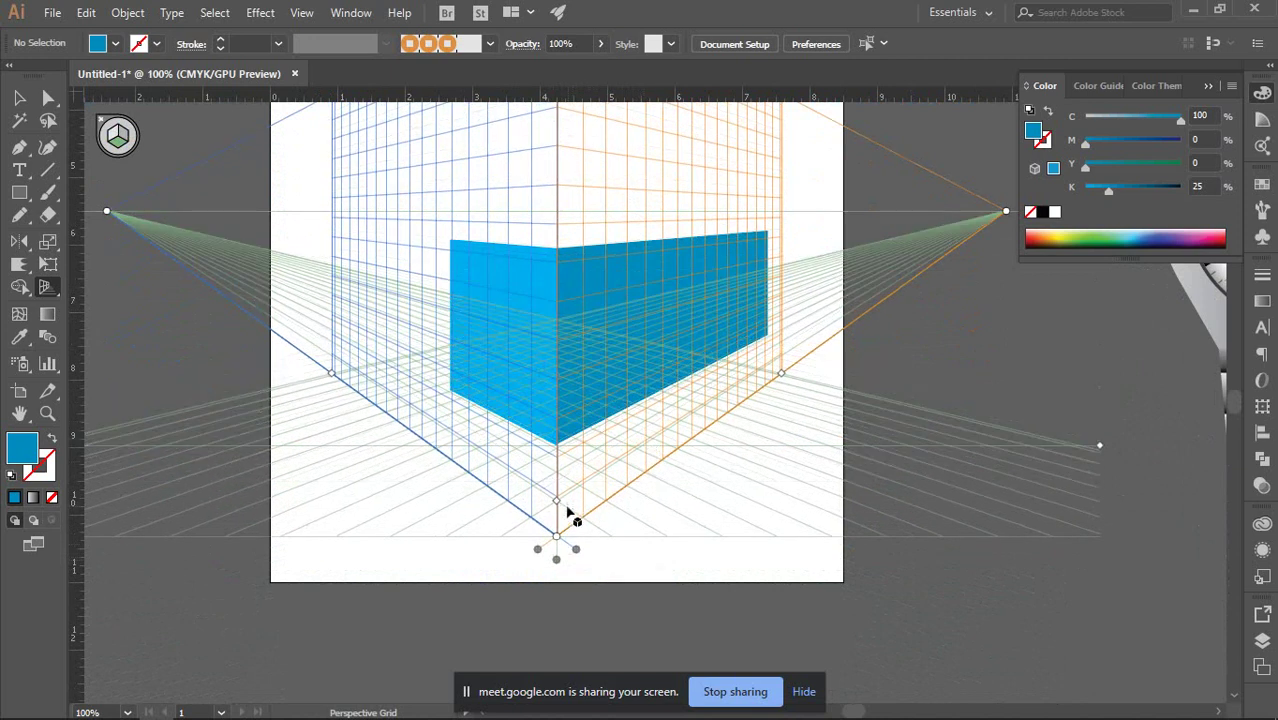
mouse_move(559, 505)
left_mouse_down()
mouse_move(559, 532)
mouse_move(562, 522)
left_mouse_up()
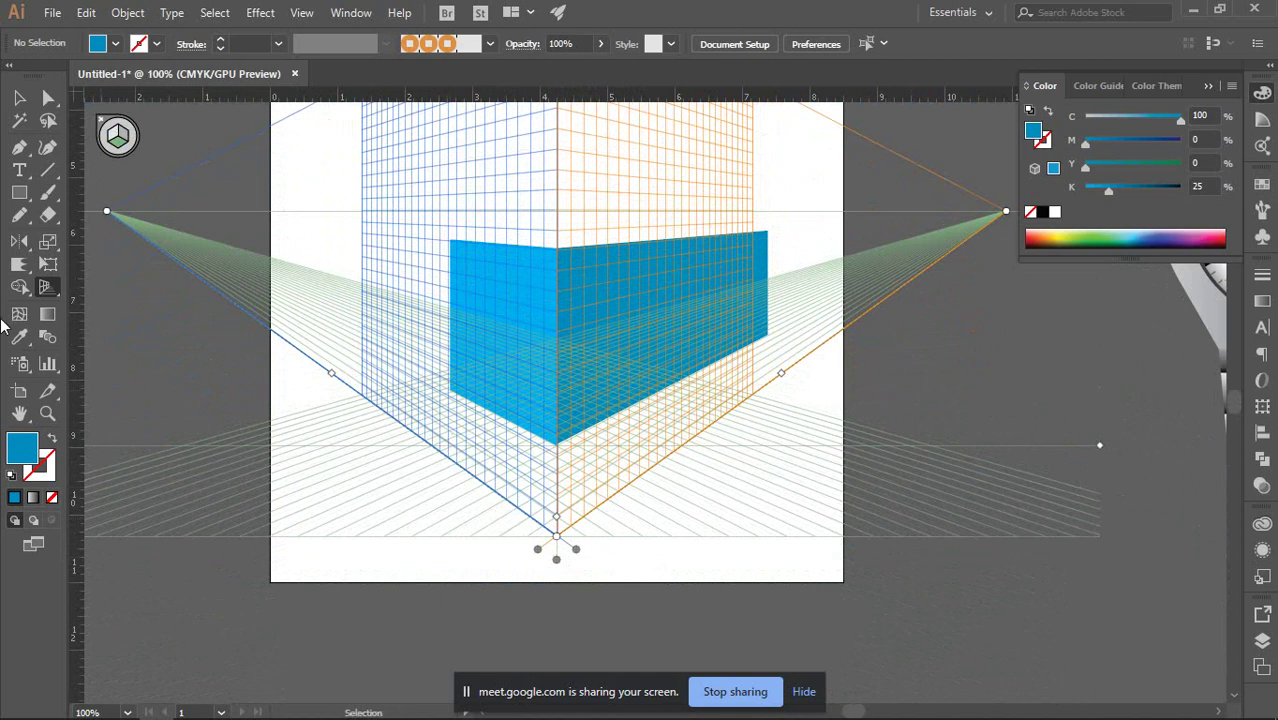
Draw a small rectangle on the horizontal plane below the box, undo it, and draw a longer one nearby.
left_click(19, 193)
left_click_drag(524, 468, 590, 474)
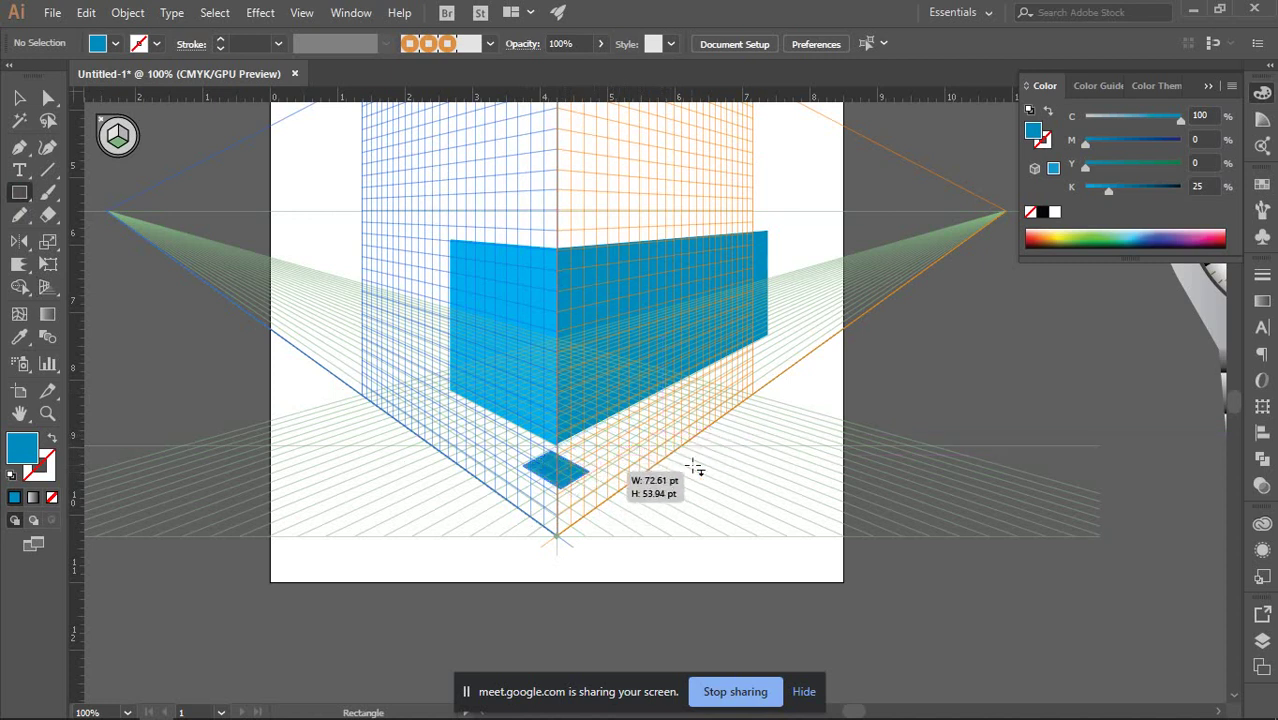
key("ctrl+z")
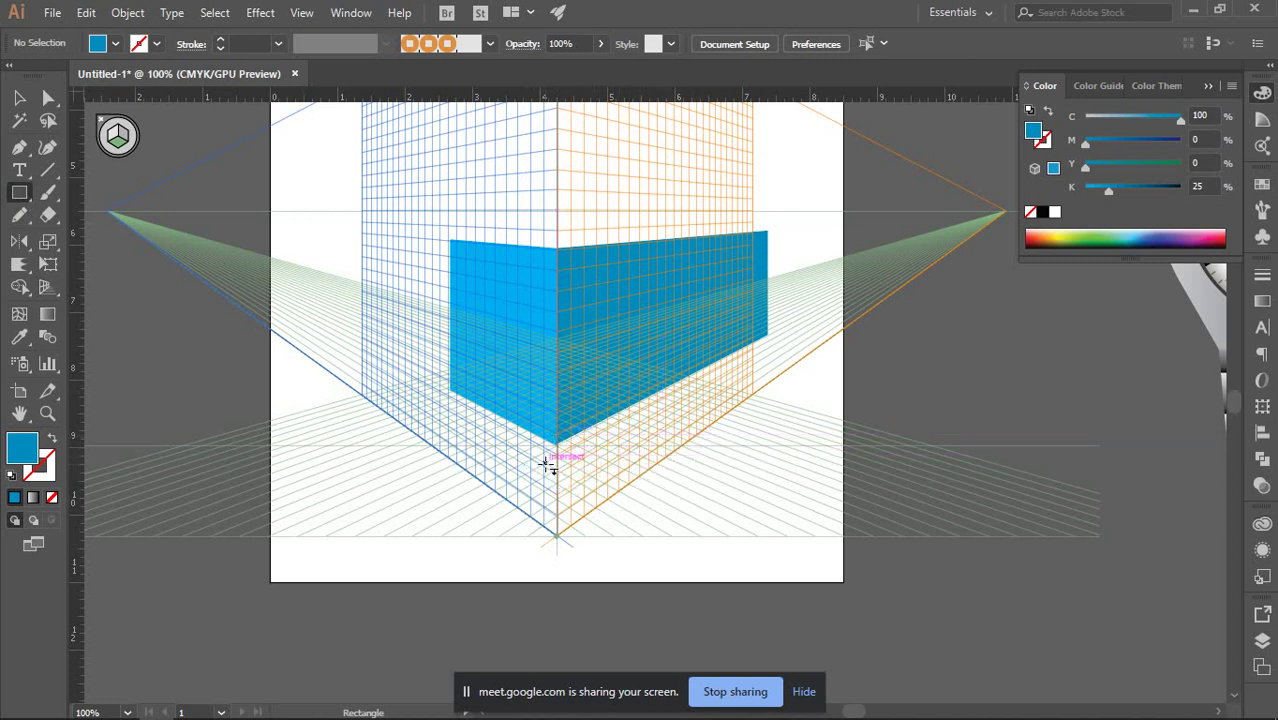
left_click_drag(543, 490, 645, 465)
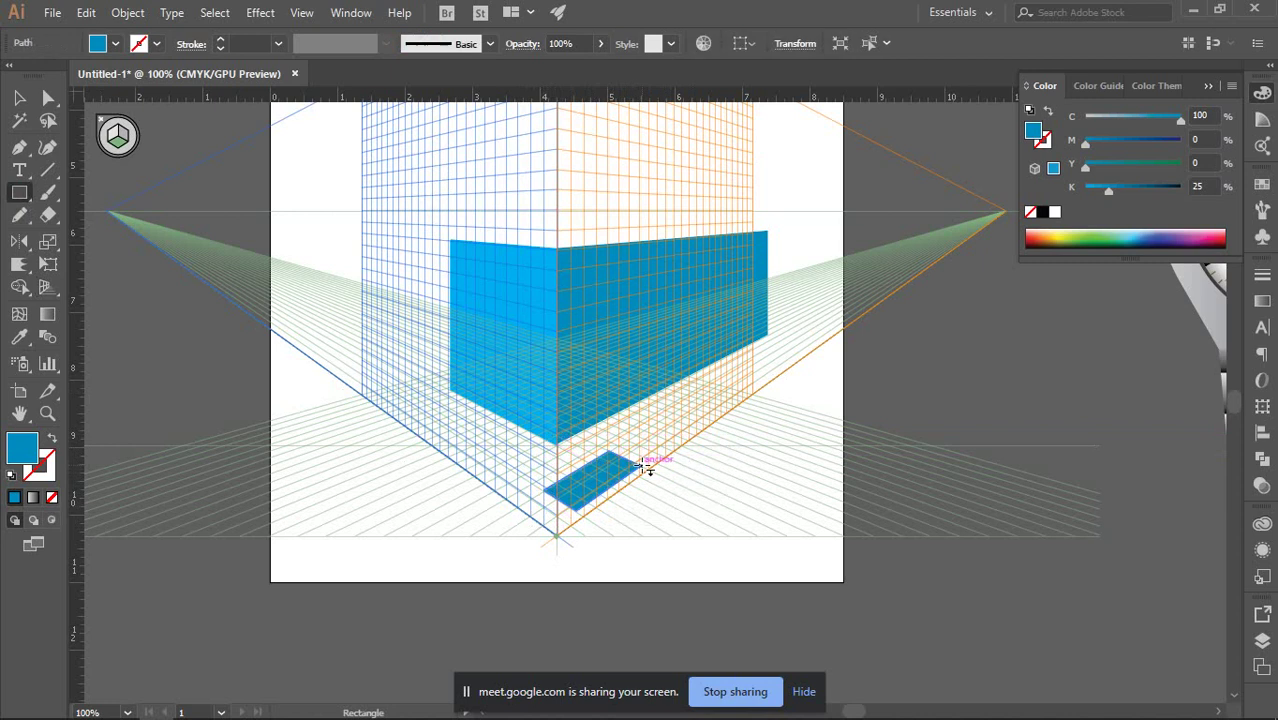
Undo the floor rectangle, the cell size reduction and the lowering of the horizontal plane.
key("shift+v")
key("ctrl+z")
key("ctrl+z")
key("ctrl+z")
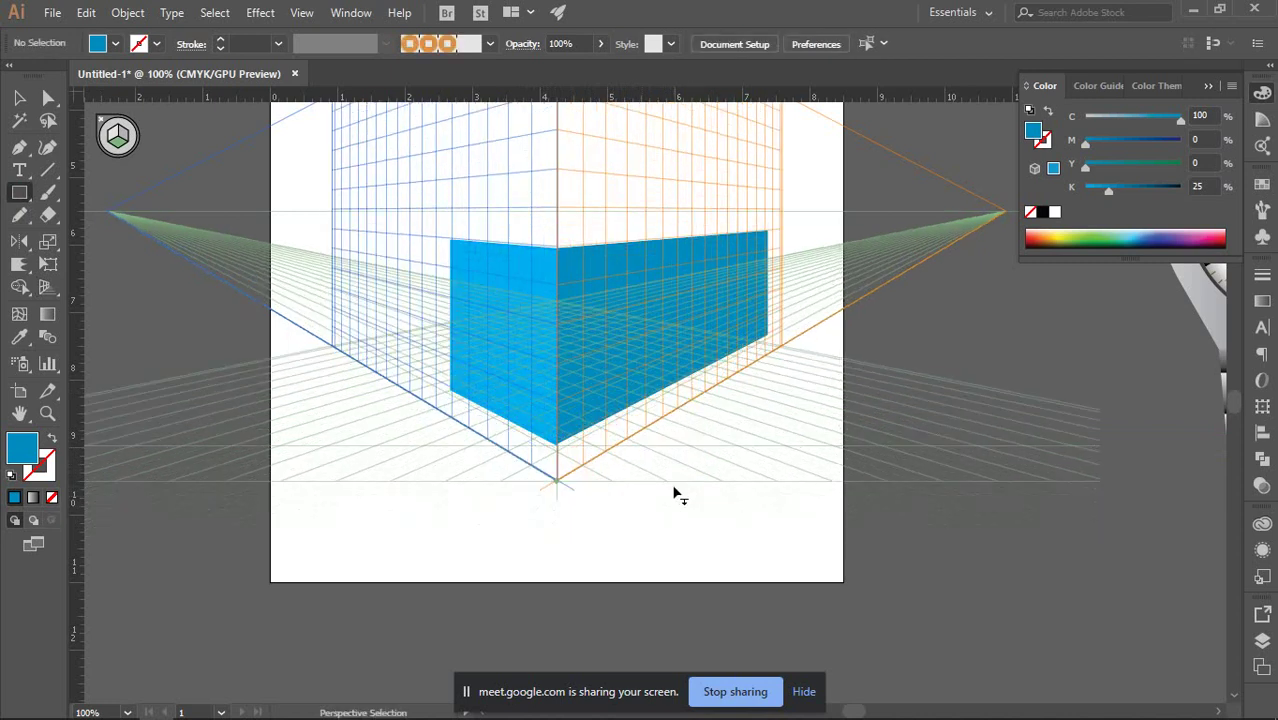
key("ctrl+z")
Draw a horizontal-plane rectangle across the lower part of the box and darken its fill to K 55.
key("m")
mouse_move(557, 438)
left_mouse_down()
mouse_move(560, 416)
mouse_move(640, 328)
mouse_move(761, 270)
mouse_move(705, 303)
mouse_move(679, 294)
mouse_move(692, 274)
mouse_move(629, 321)
mouse_move(676, 307)
left_mouse_up()
left_click(19, 97)
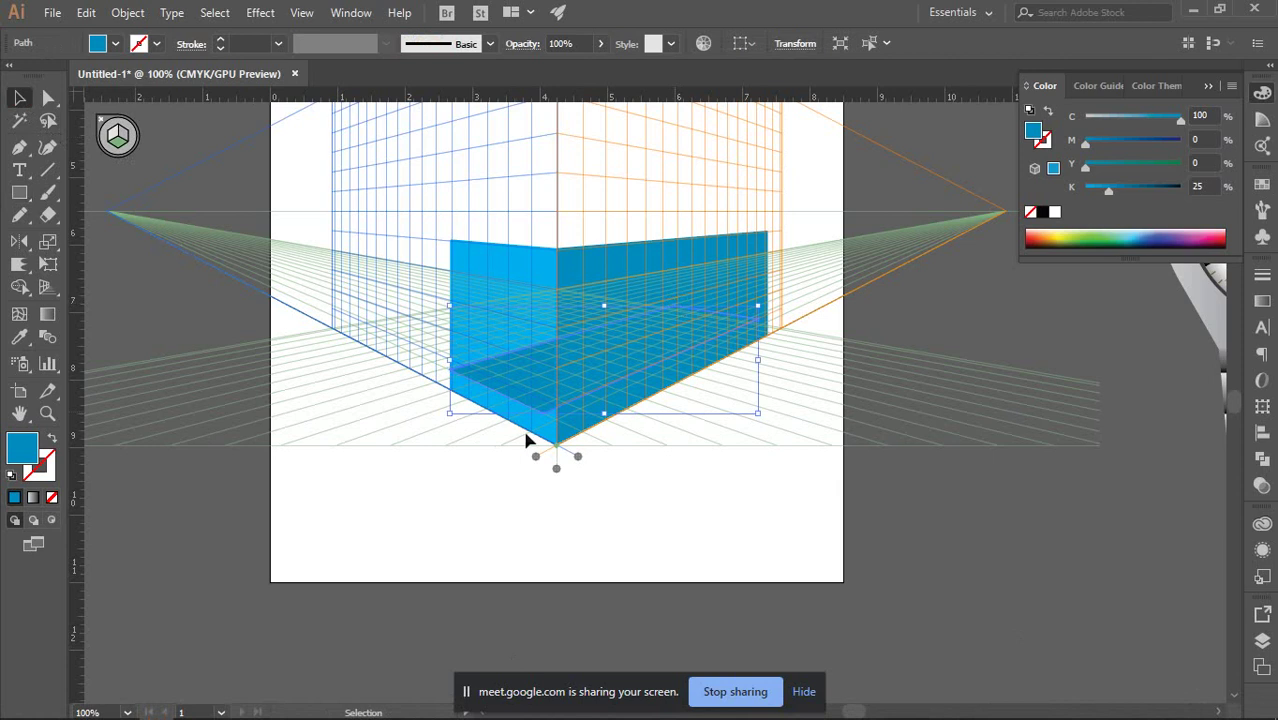
left_click_drag(1128, 190, 1145, 190)
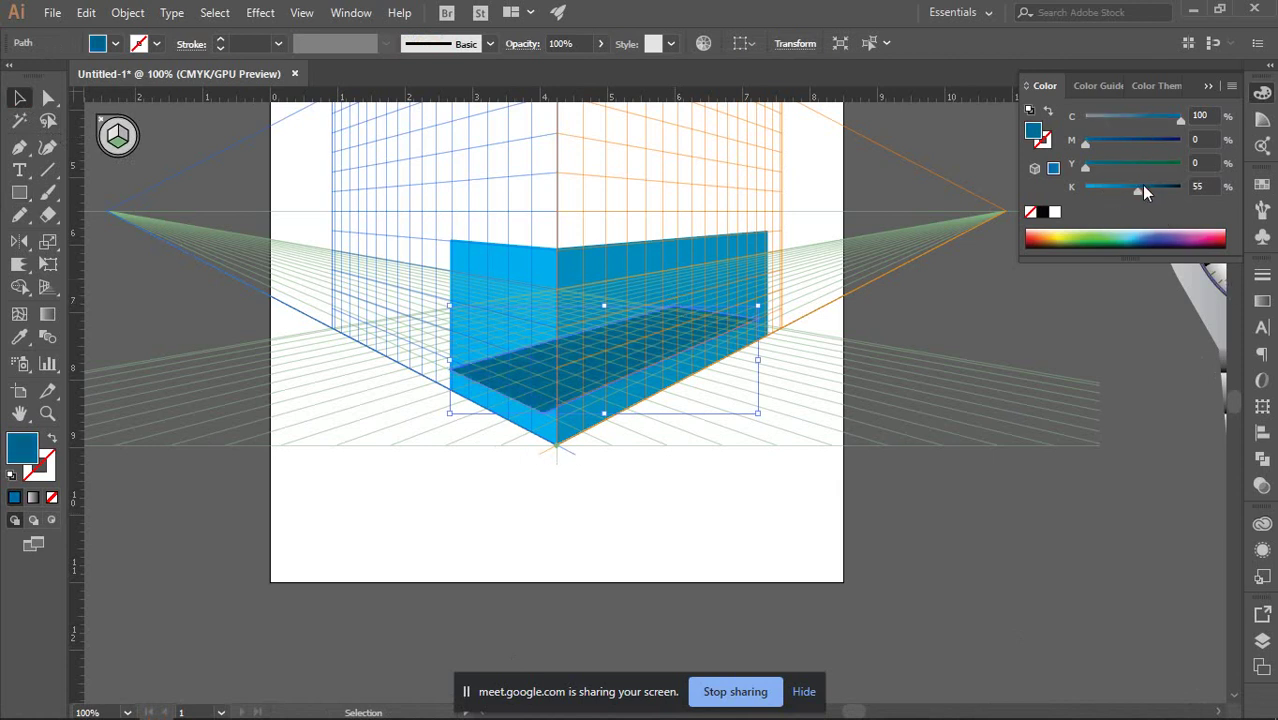
Delete the dark blue horizontal shape that overlaps the box's two side faces.
left_click(965, 540)
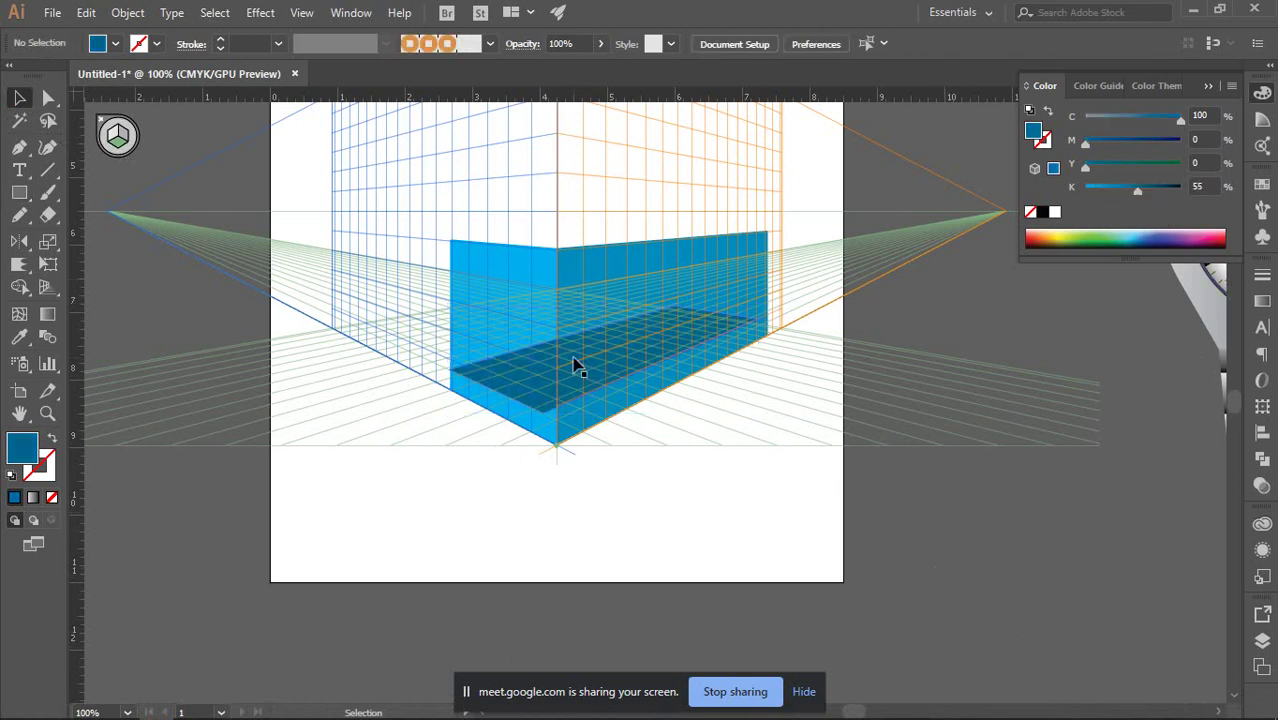
left_click_drag(577, 366, 605, 217)
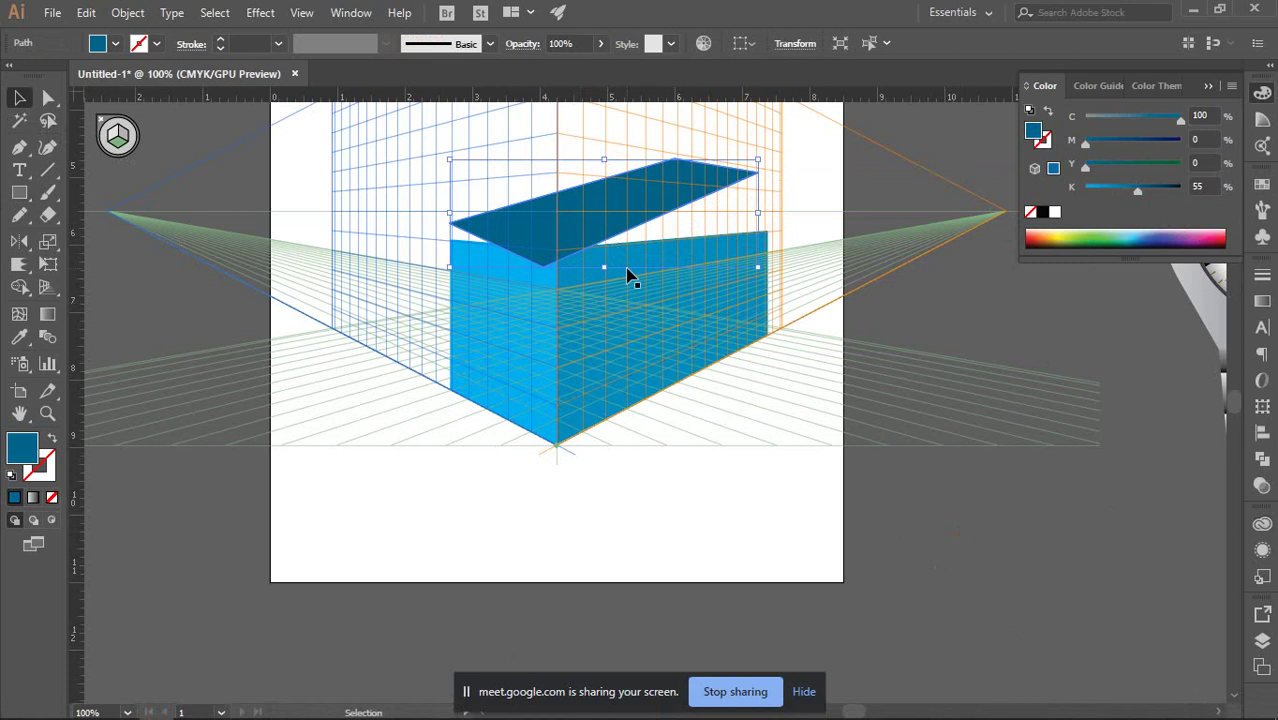
scroll(626, 282, "up", 2)
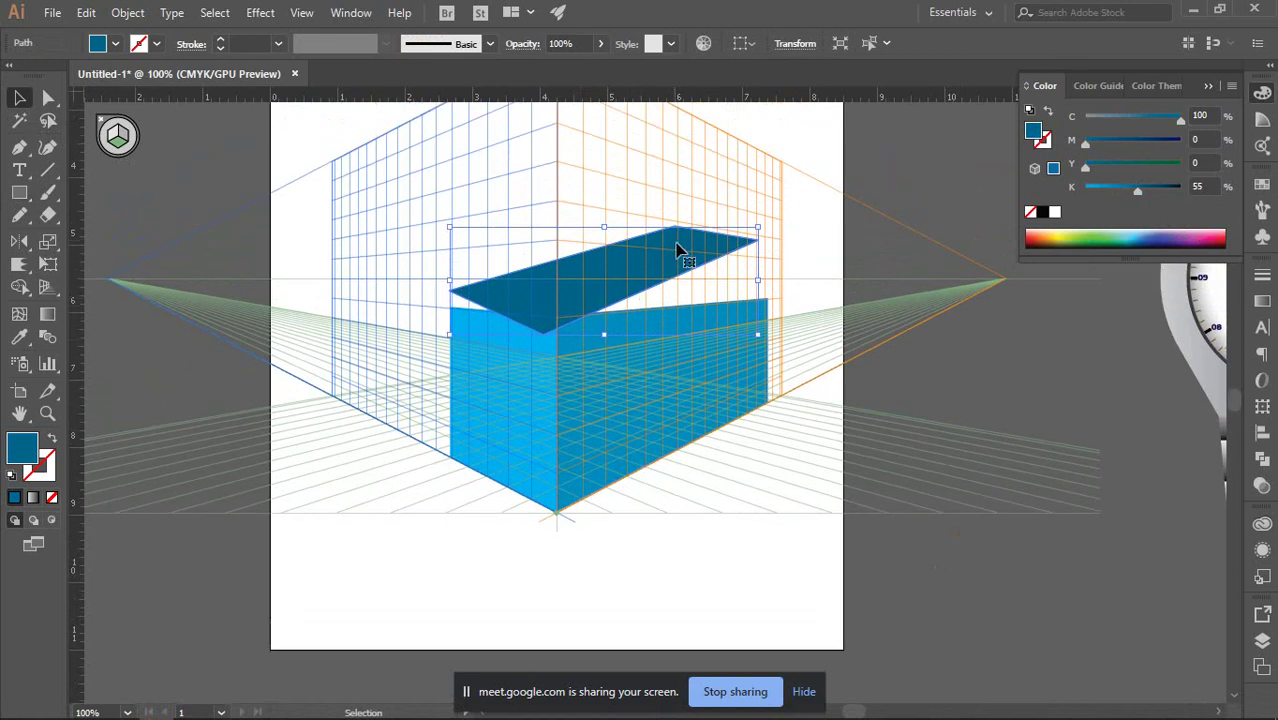
key("Delete")
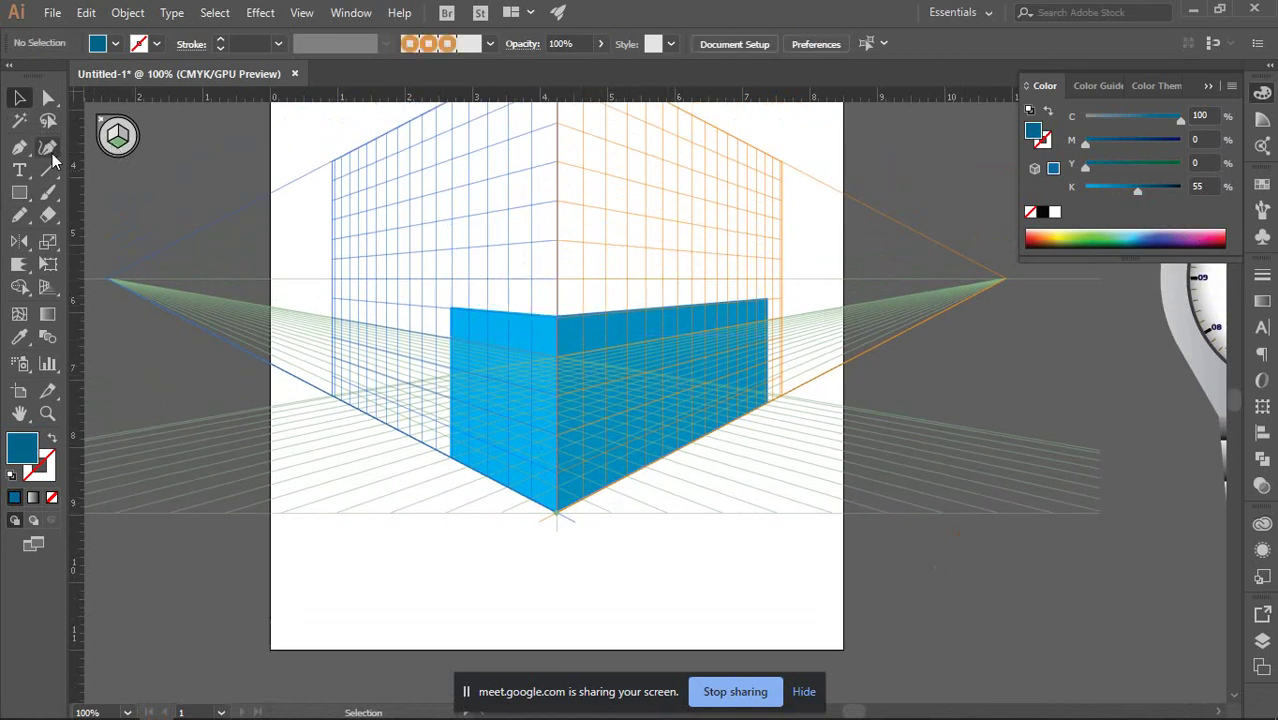
Try to draw a dark blue rectangle on the horizontal perspective plane above the box, and undo both attempts.
left_click(21, 199)
left_click_drag(485, 245, 480, 277)
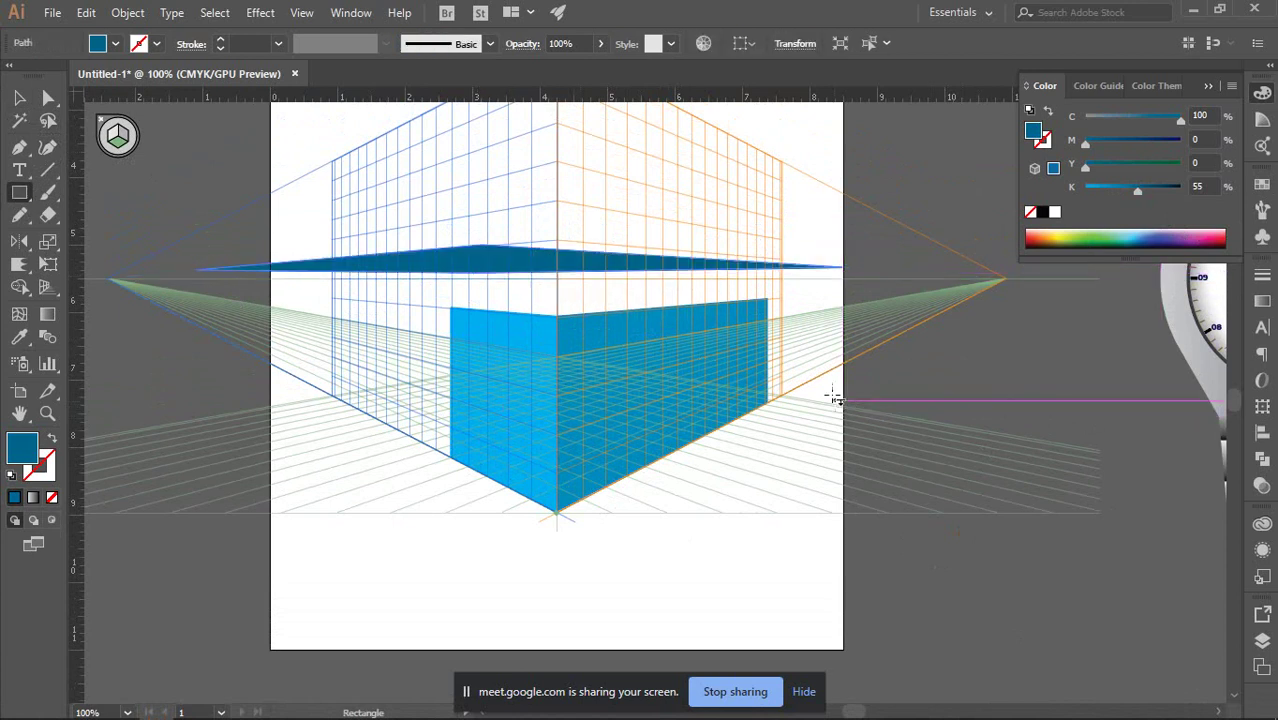
key("ctrl+z")
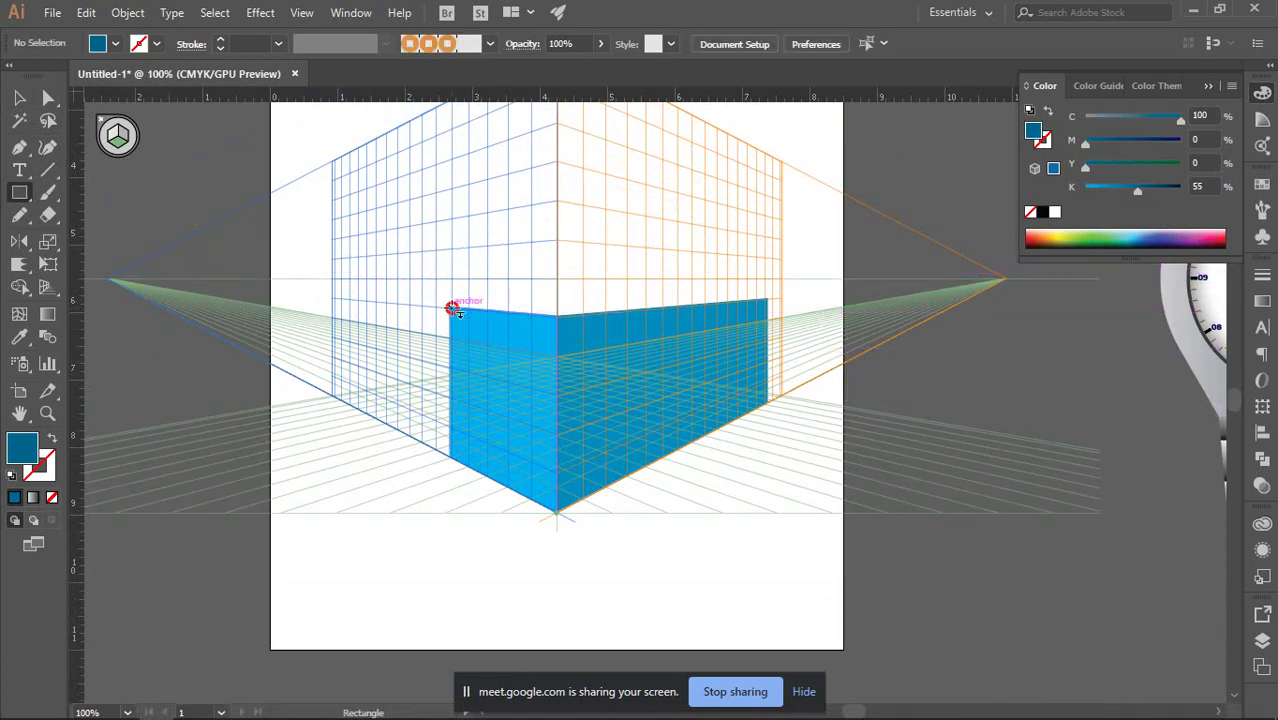
left_click_drag(456, 306, 610, 268)
key("ctrl+z")
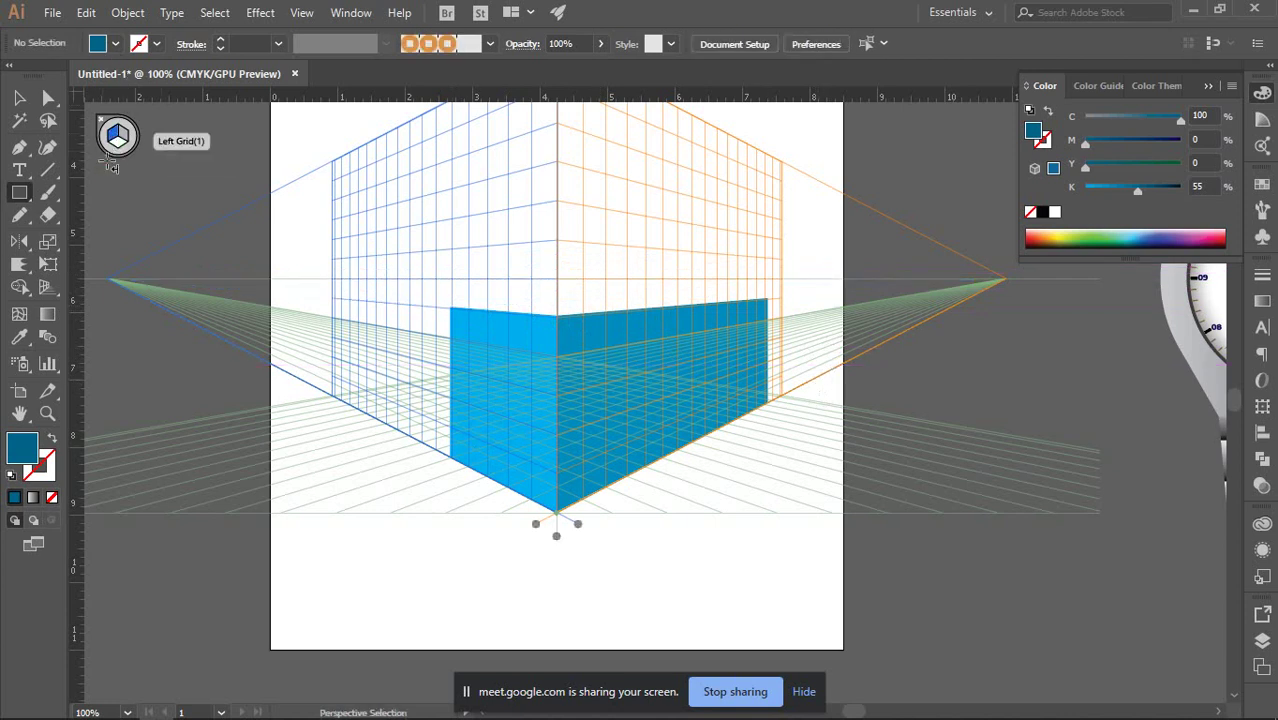
Draw a dark blue rectangle on the right perspective plane, directly above the box's right face and matching its width.
key("3")
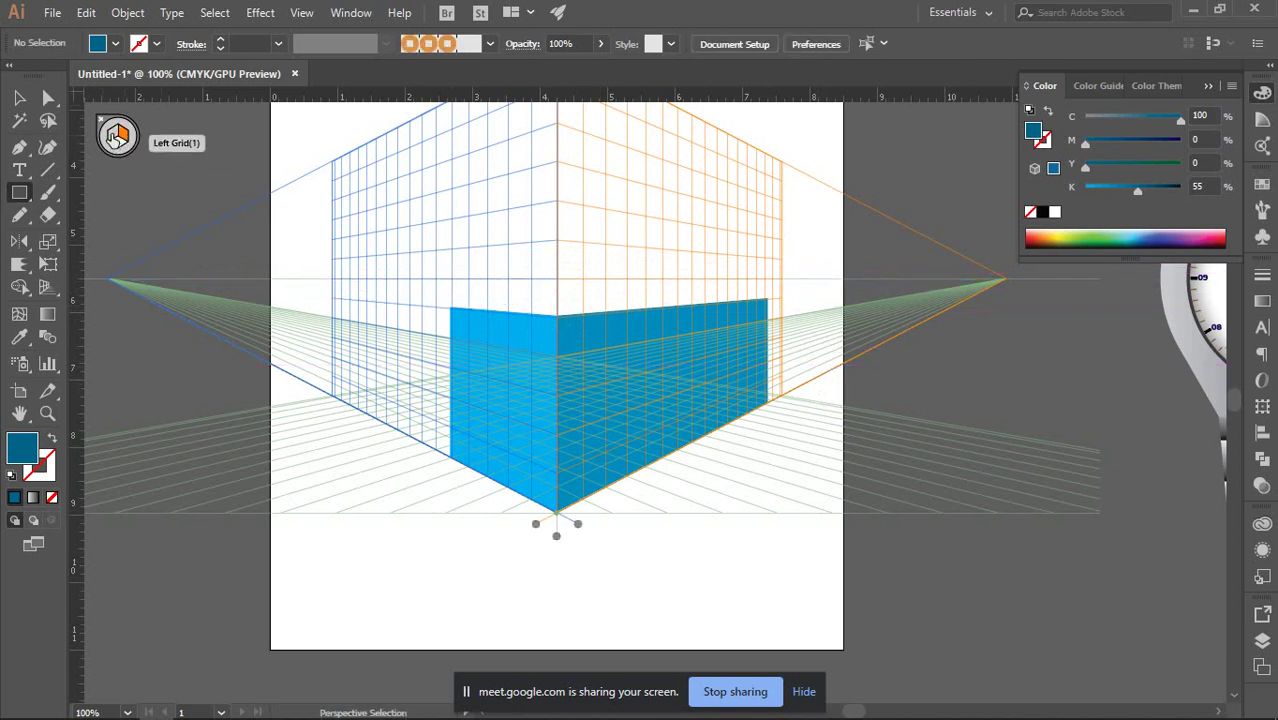
key("1")
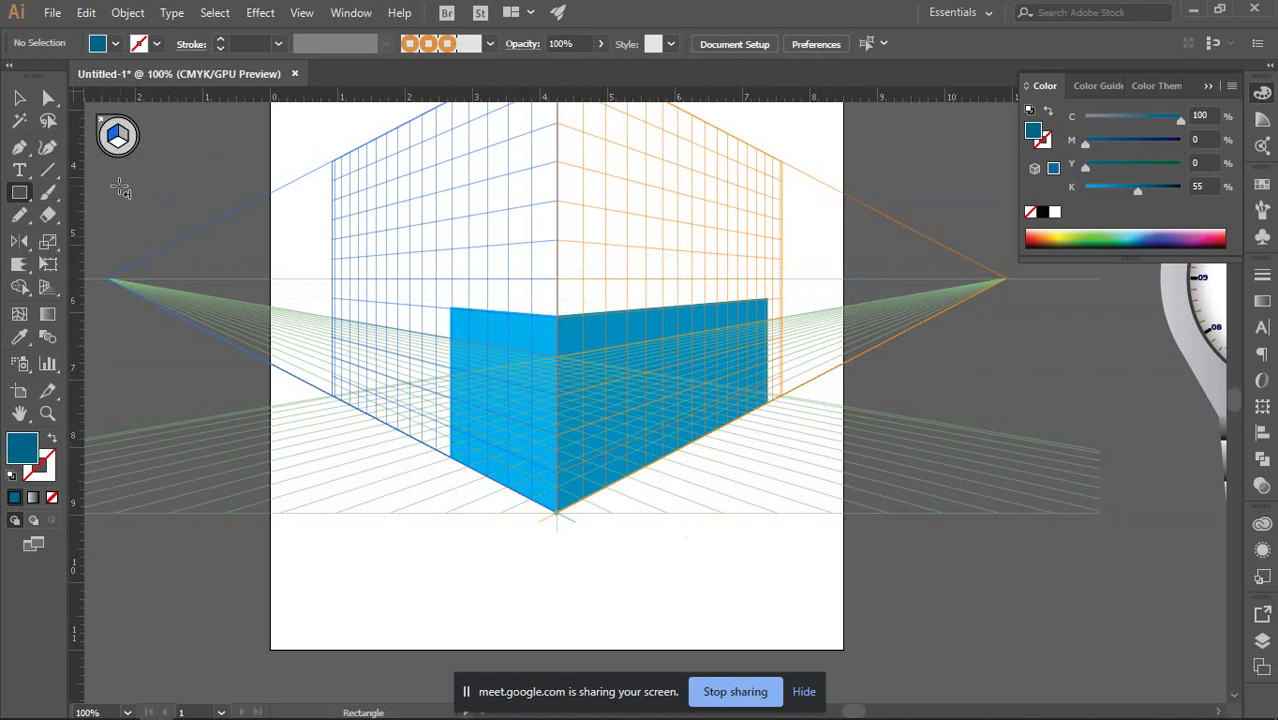
left_click(127, 145)
scroll(604, 485, "down", 2)
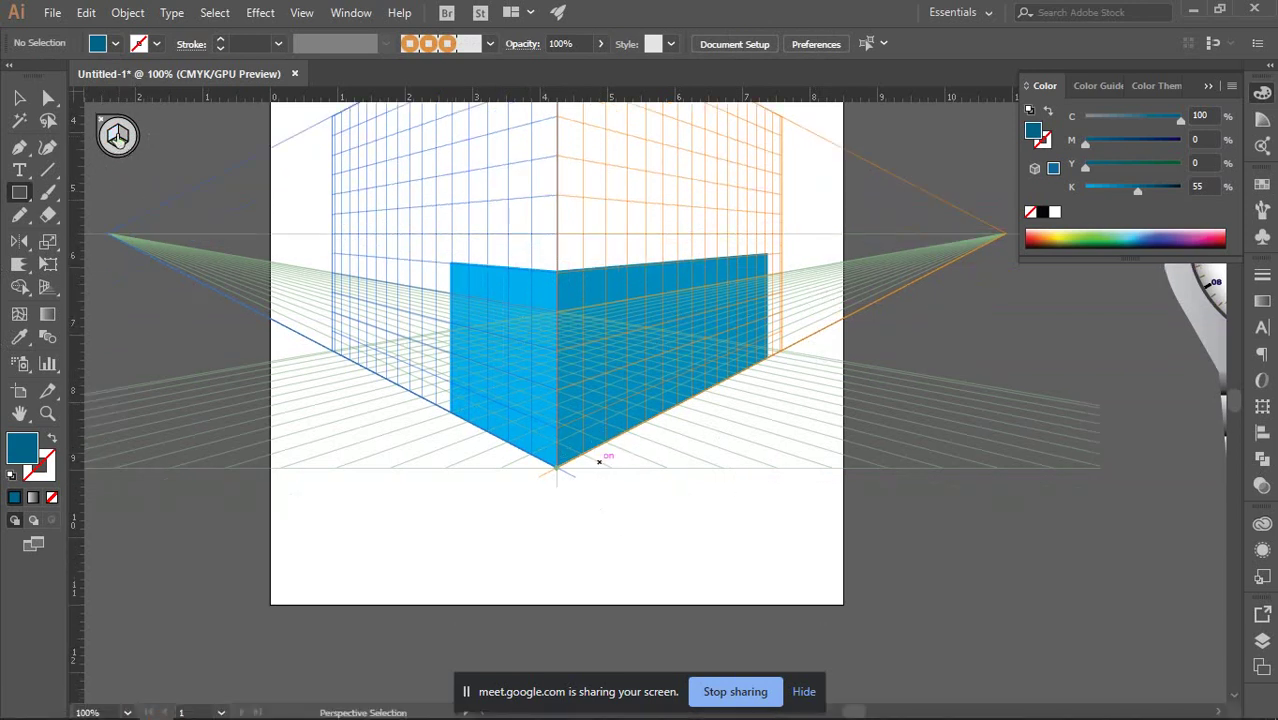
left_click(125, 137)
scroll(584, 271, "up", 4)
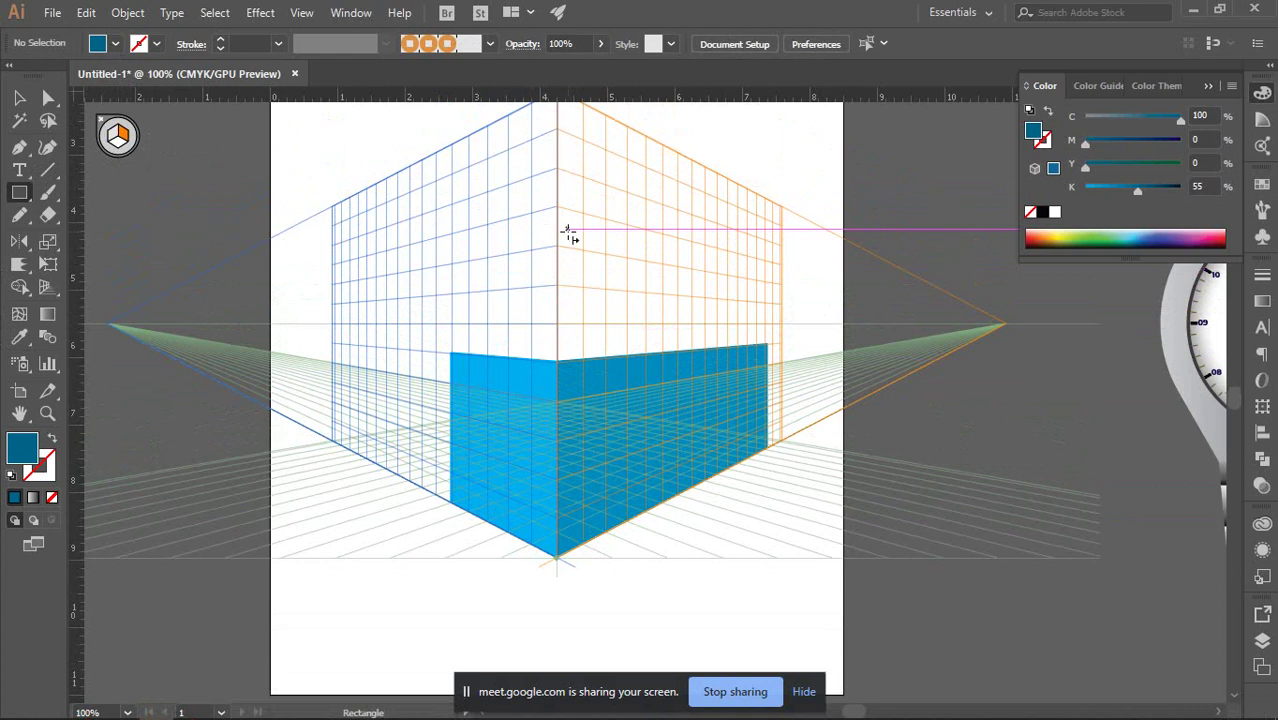
left_click(567, 229)
left_click(685, 402)
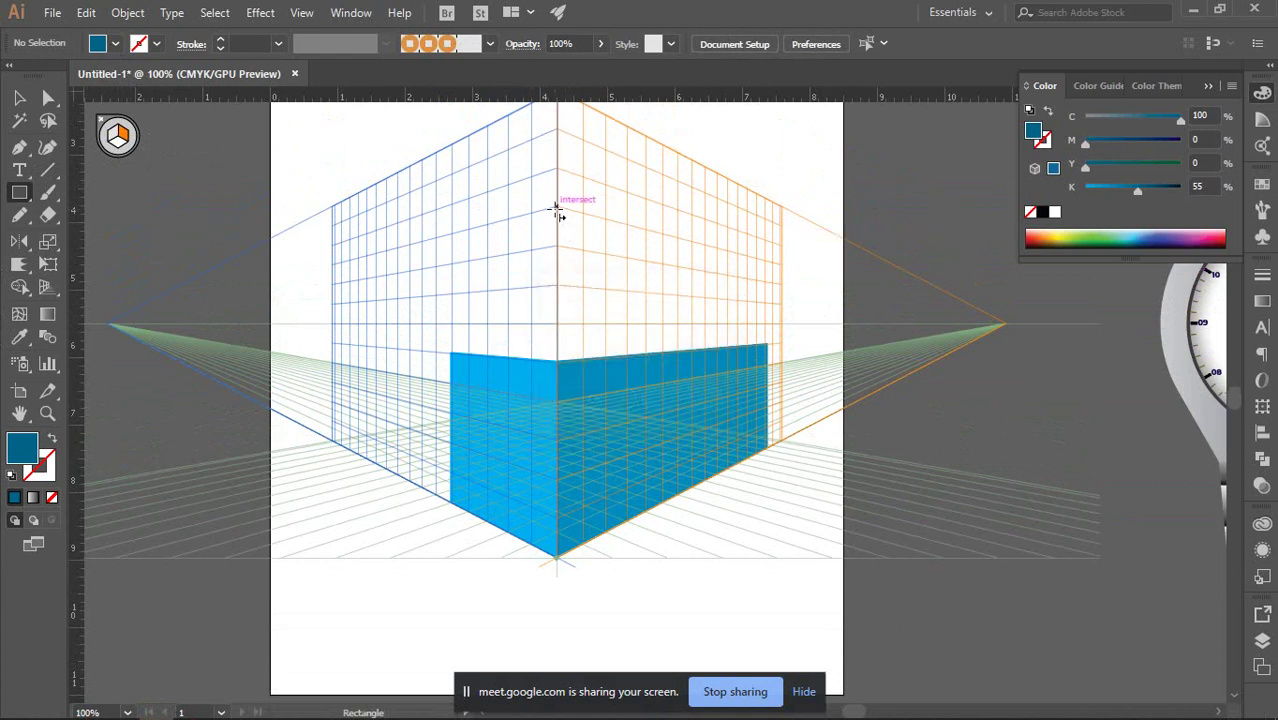
left_click_drag(558, 207, 769, 348)
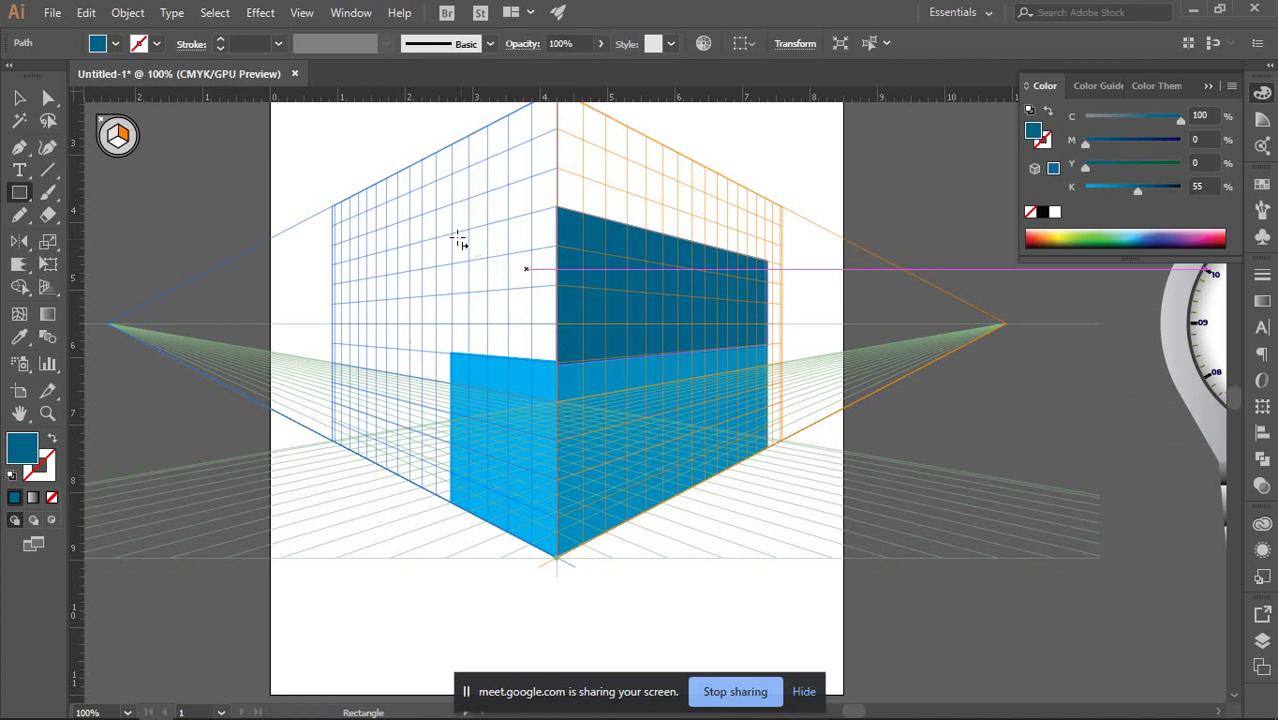
Draw a matching dark blue rectangle on the left perspective plane, directly above the box's left face.
left_click(112, 138)
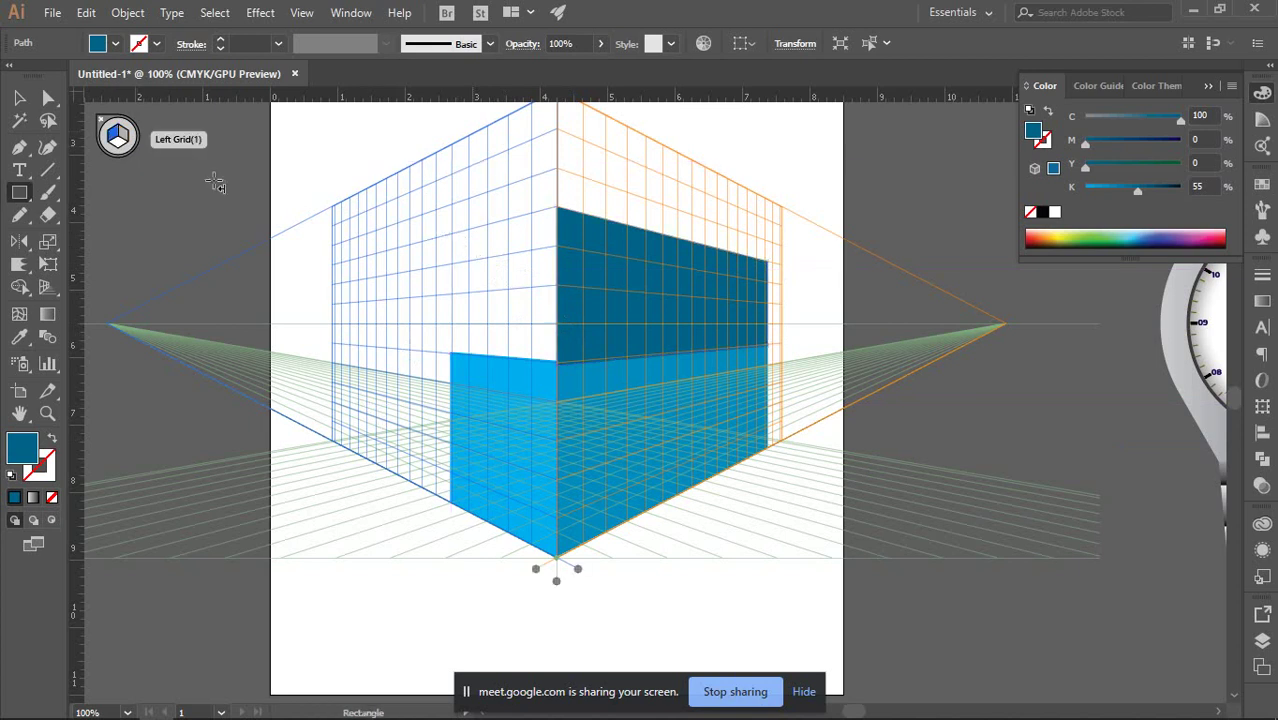
left_click_drag(451, 233, 557, 362)
left_click(19, 97)
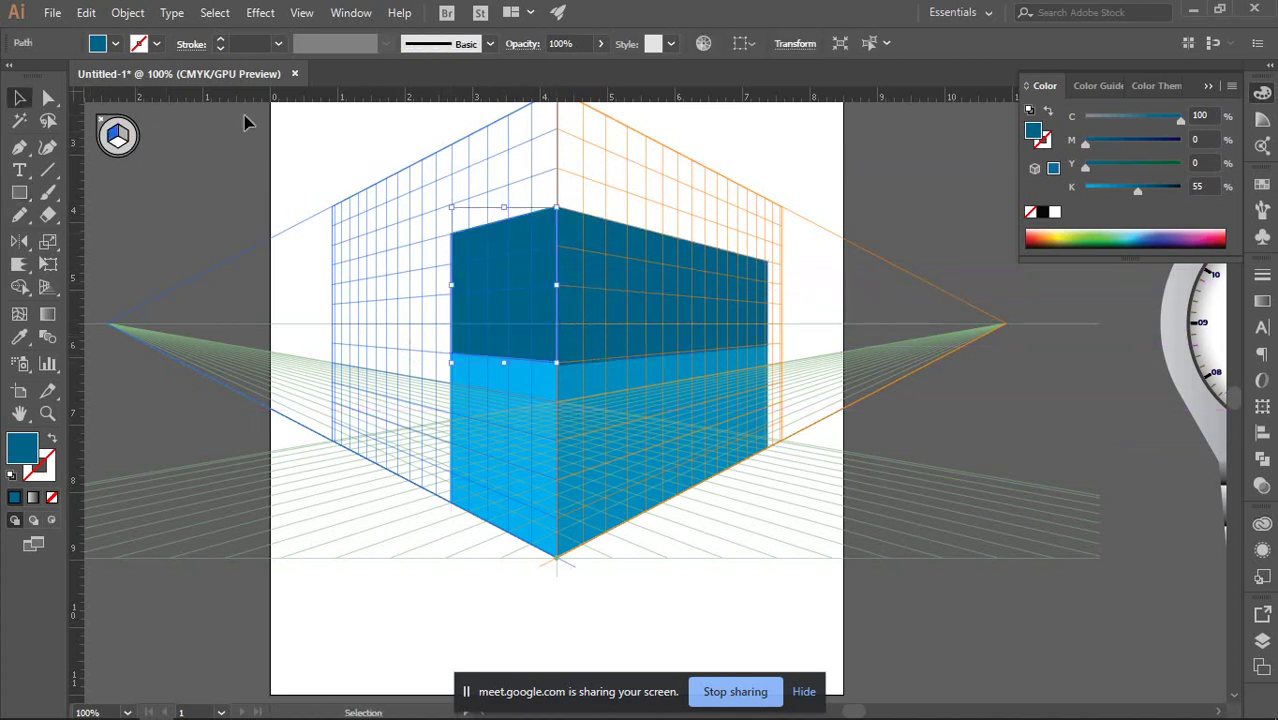
left_click(941, 556)
scroll(542, 476, "down", 4)
scroll(559, 448, "up", 3)
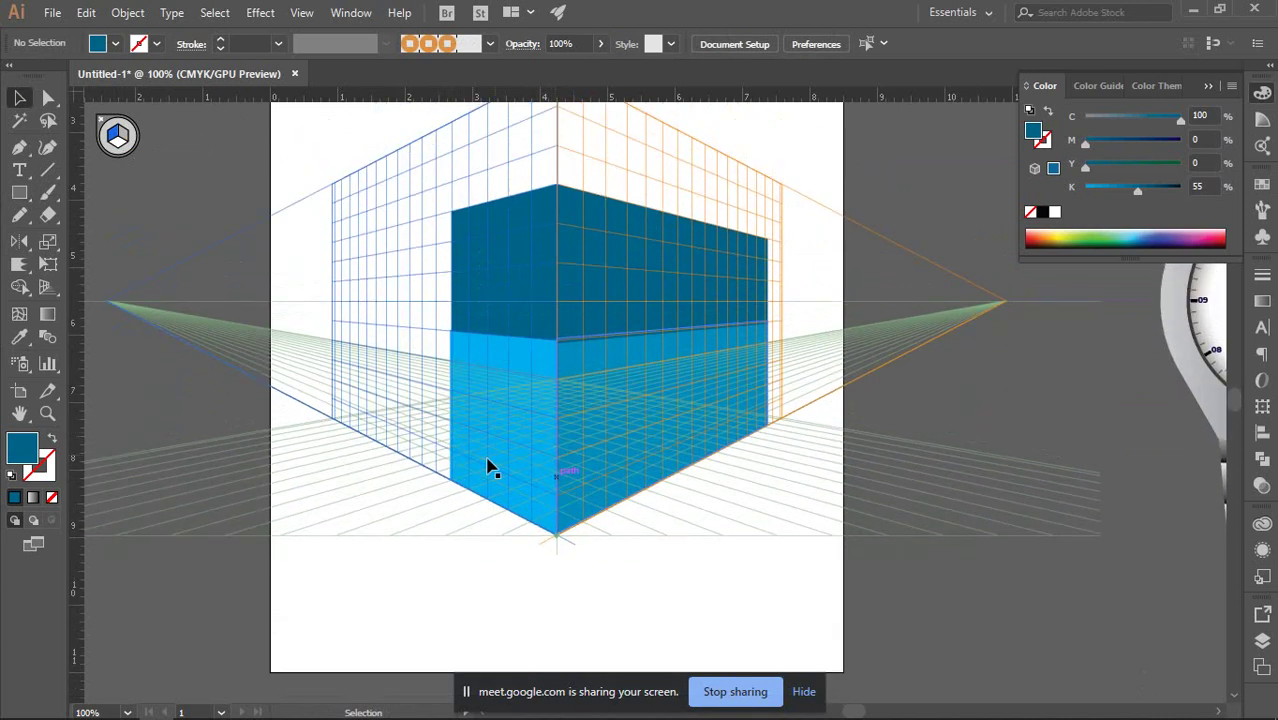
Switch to Chrome and search Google Images for "isometric illustration".
mouse_move(87, 705)
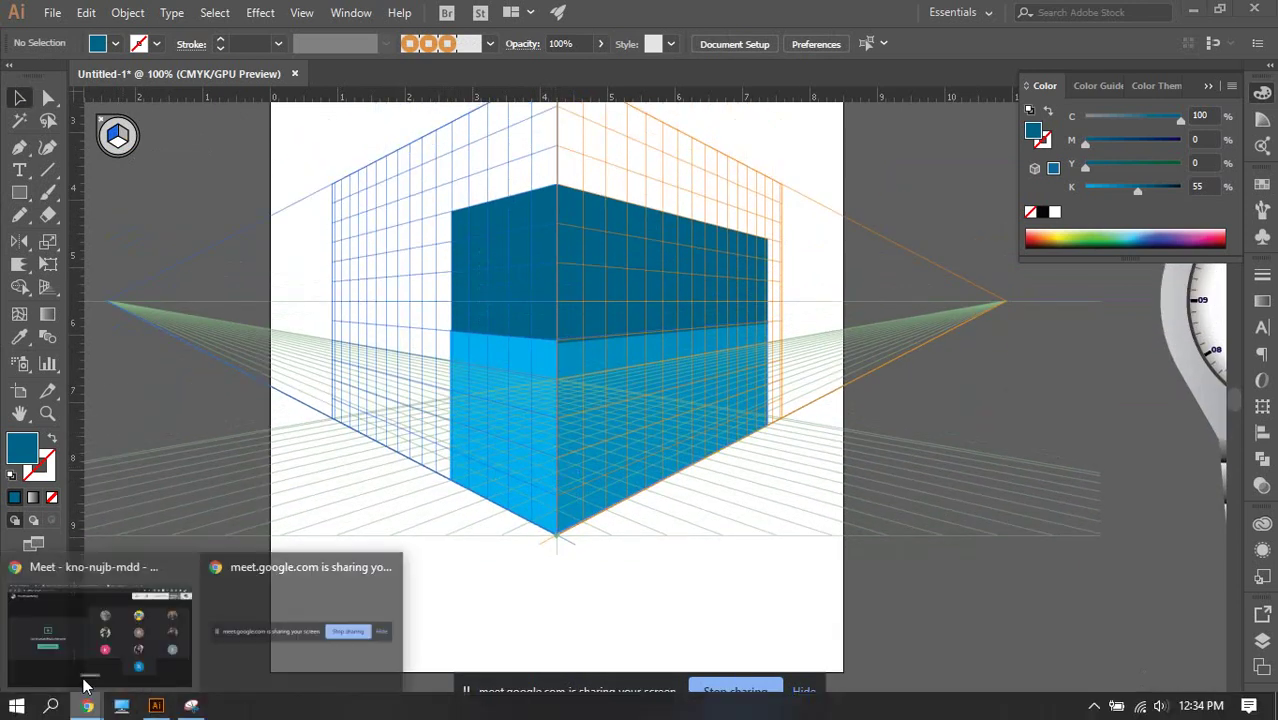
left_click(100, 615)
left_click(760, 15)
scroll(300, 300, "up", 5)
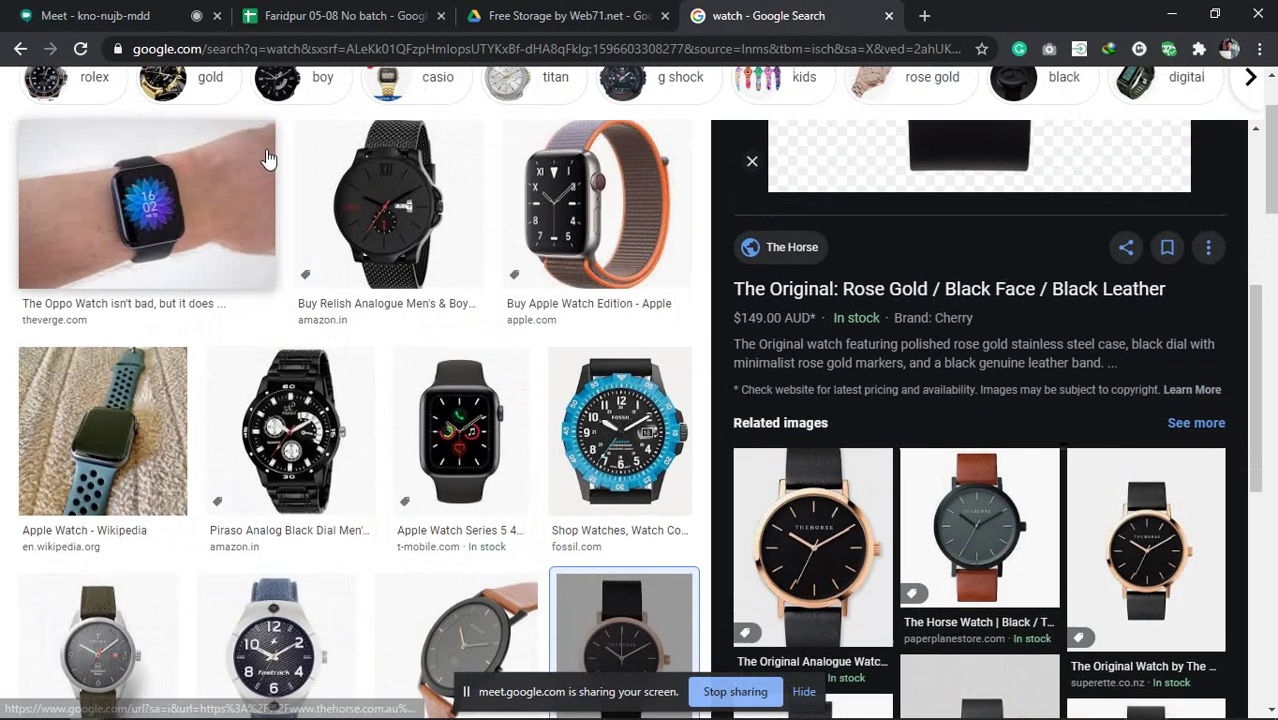
double_click(277, 108)
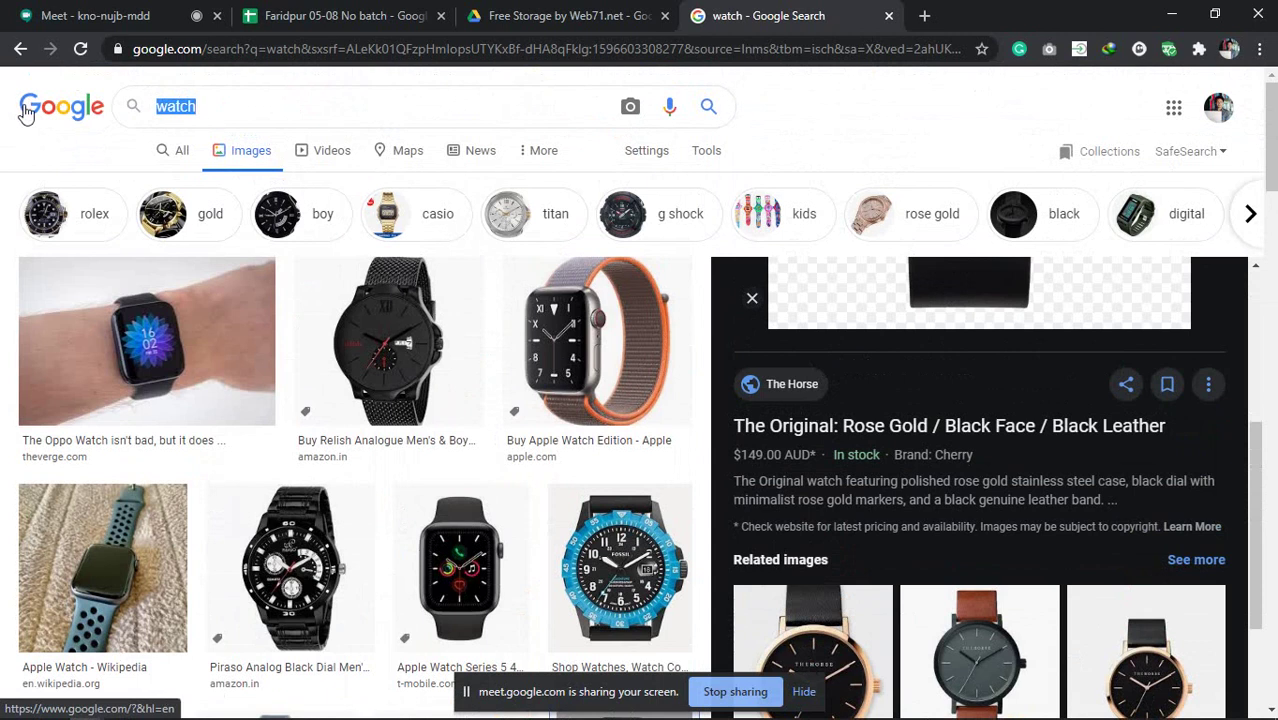
type("isomet")
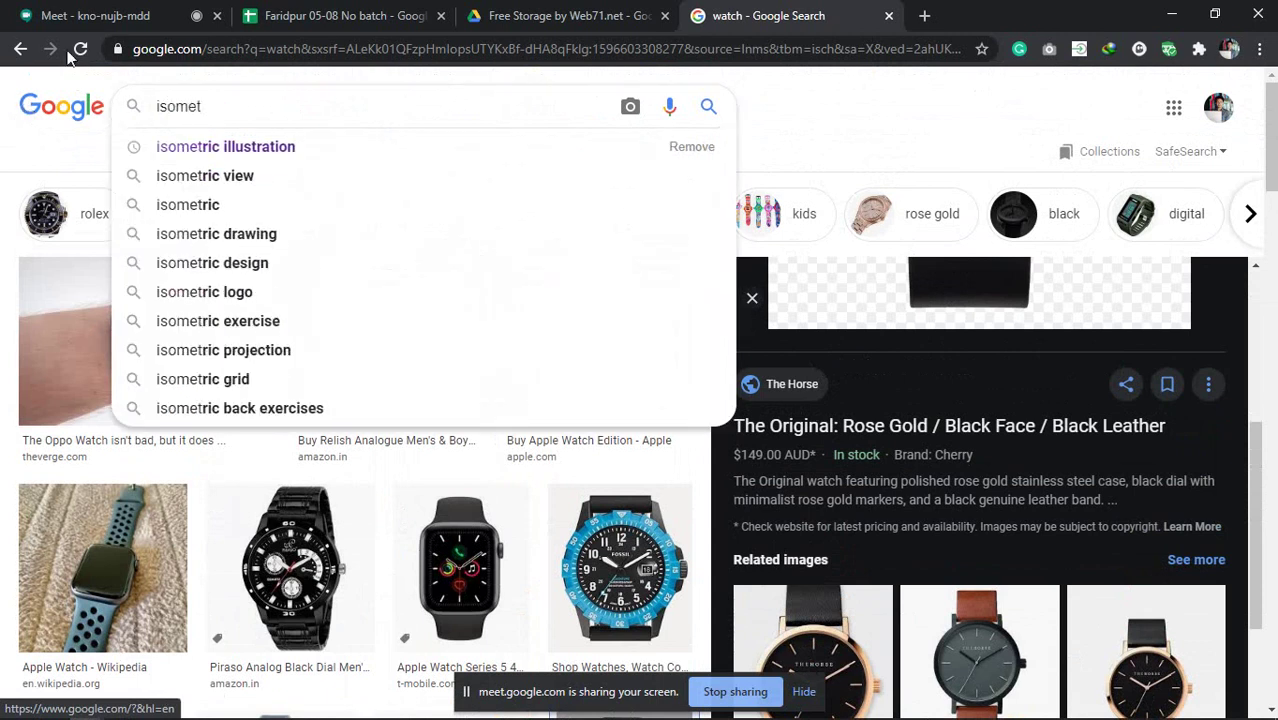
left_click(215, 147)
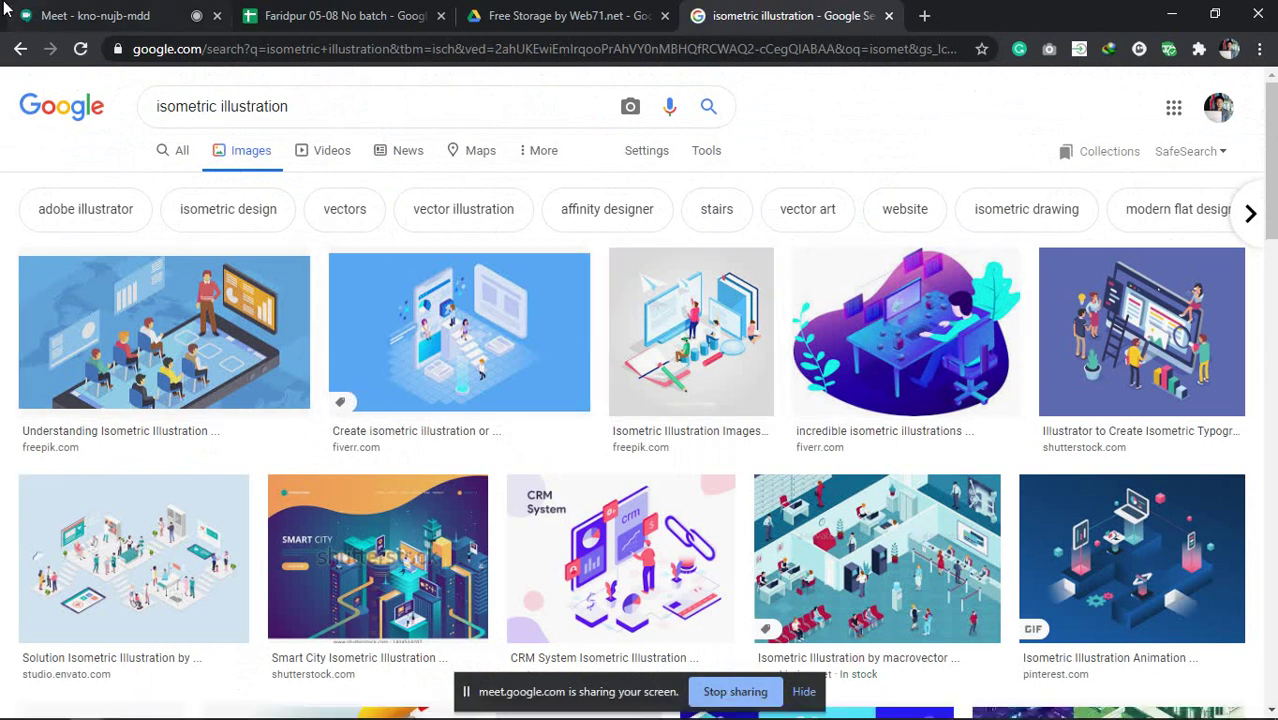
Browse the isometric illustration results and open the preview of the green living room image.
scroll(740, 330, "down", 3)
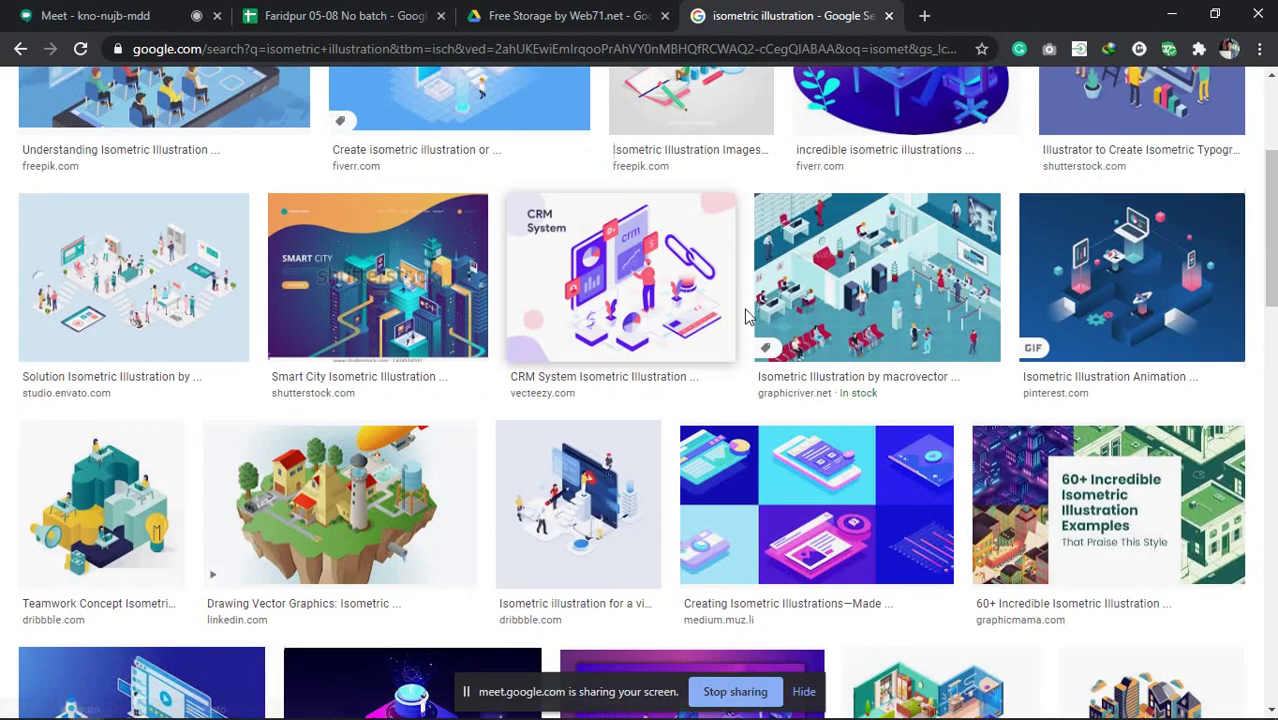
scroll(820, 272, "down", 2)
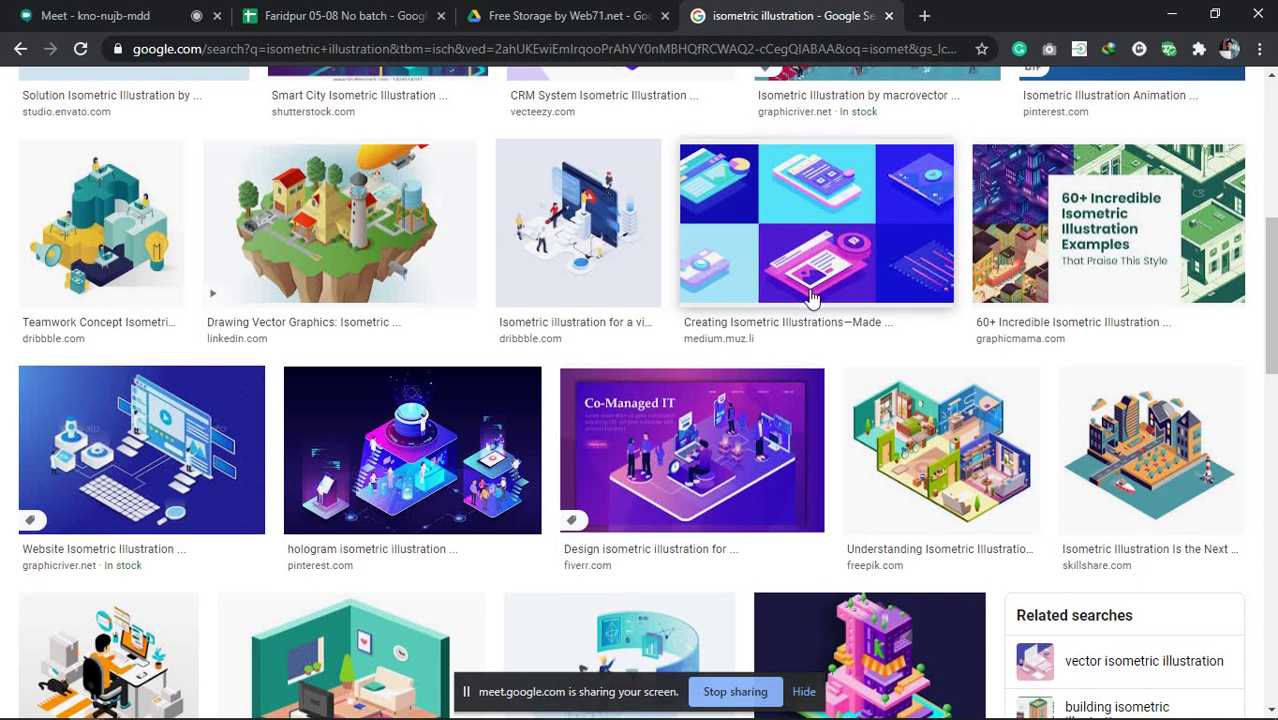
scroll(813, 294, "down", 6)
scroll(408, 218, "up", 3)
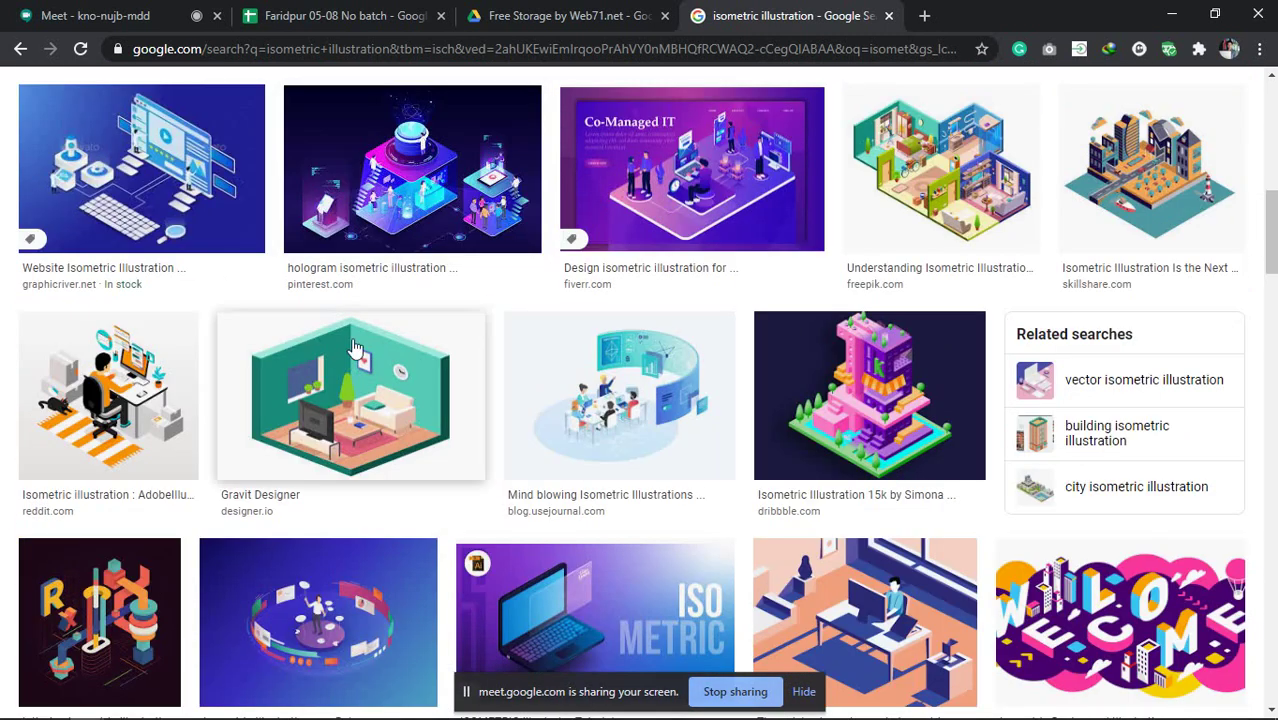
left_click(330, 405)
scroll(618, 297, "up", 6)
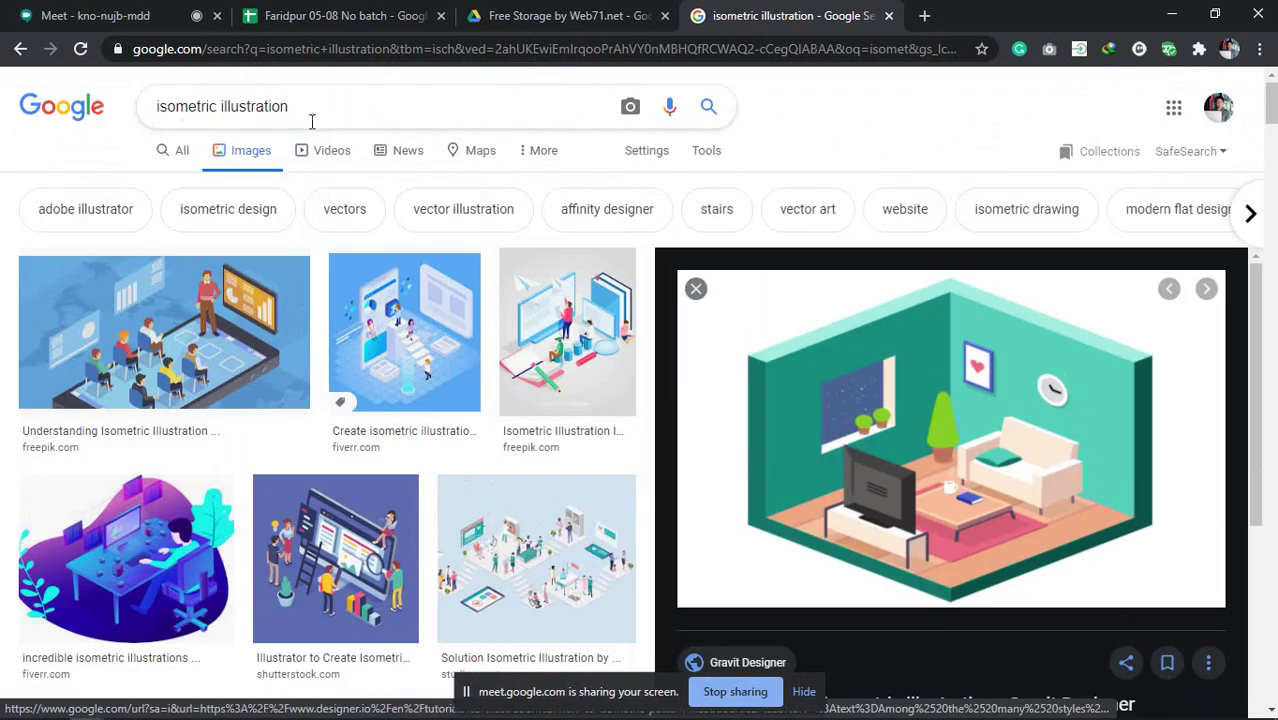
Search Google Images for "isometric building illustration" and open the preview of the building with a pool.
left_click(230, 104)
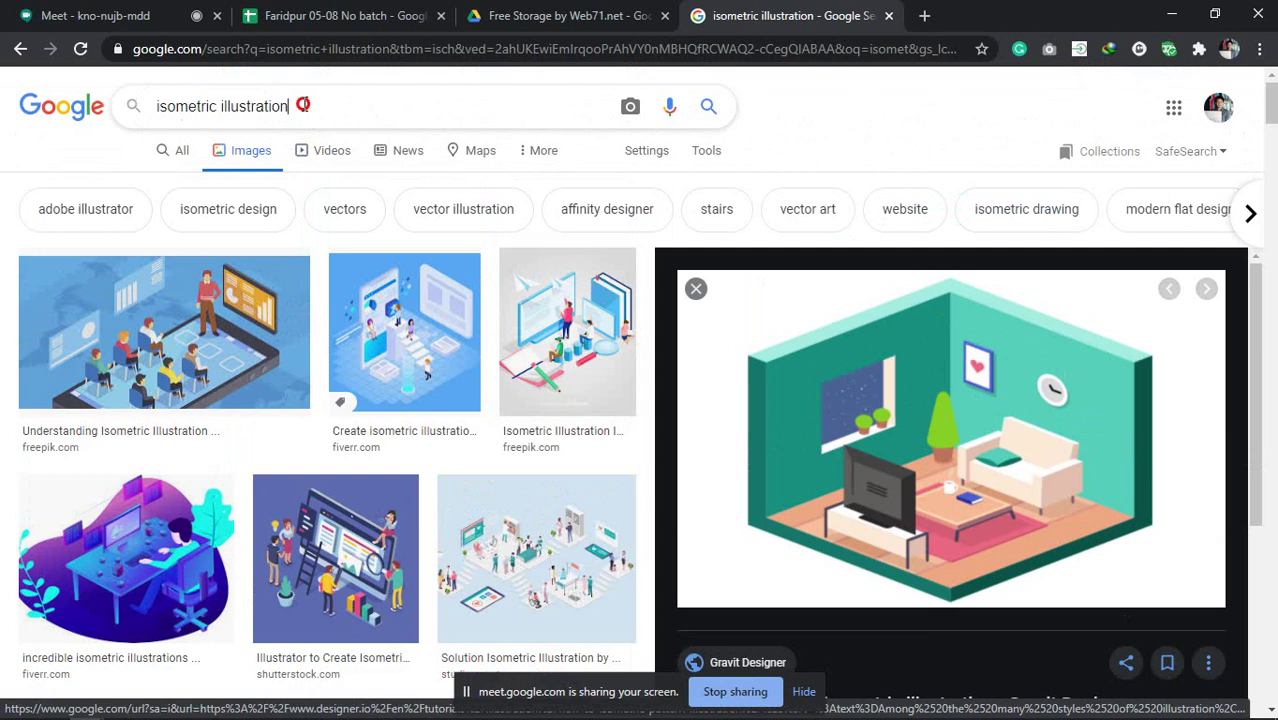
double_click(220, 104)
type("bui")
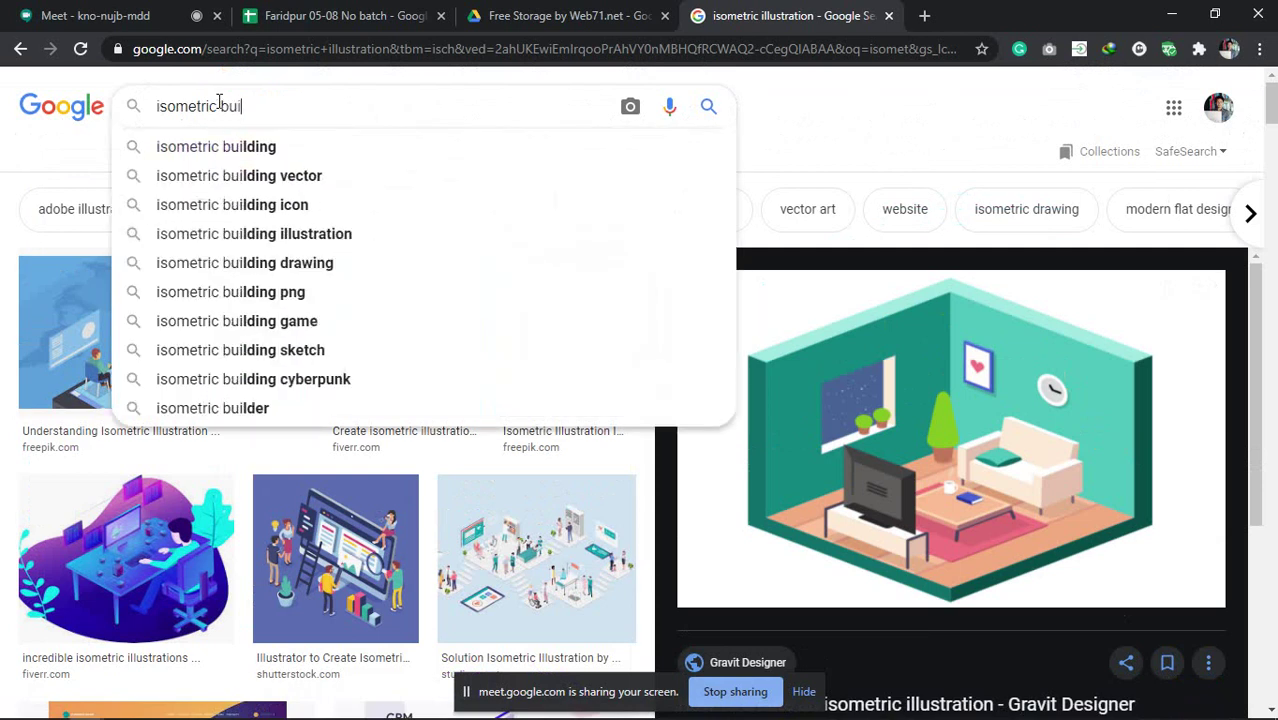
left_click(314, 234)
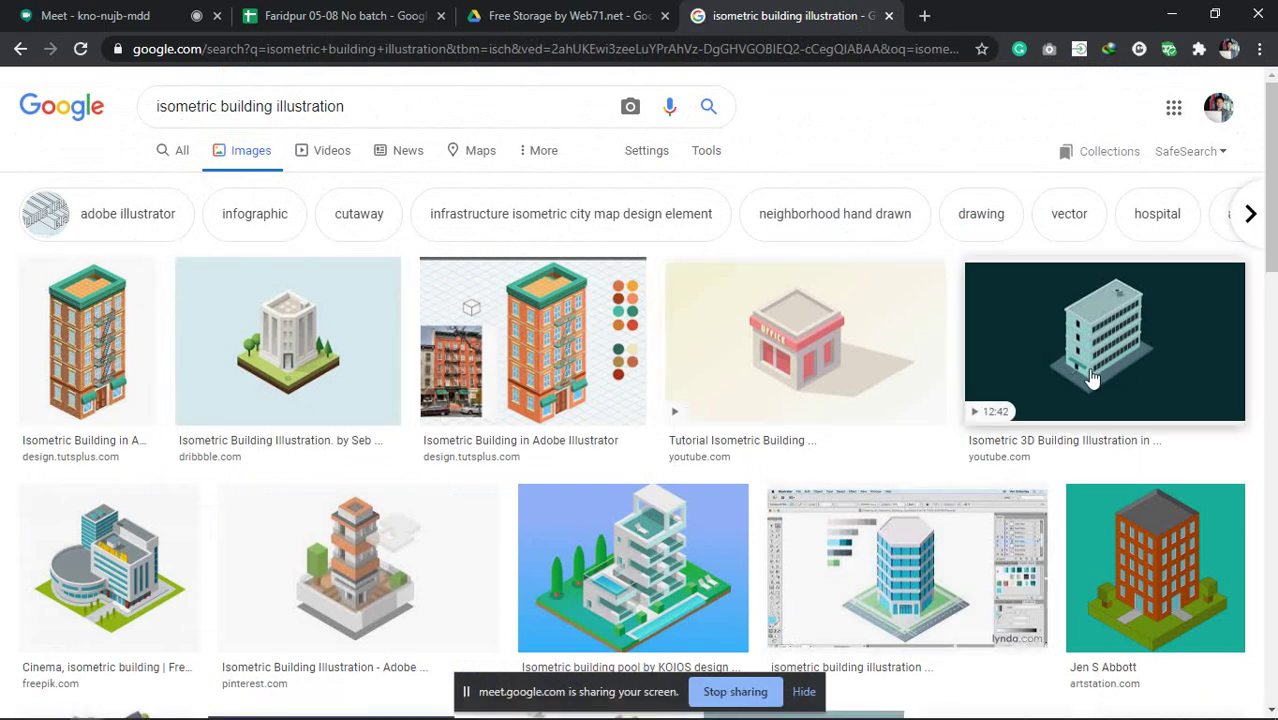
left_click(620, 563)
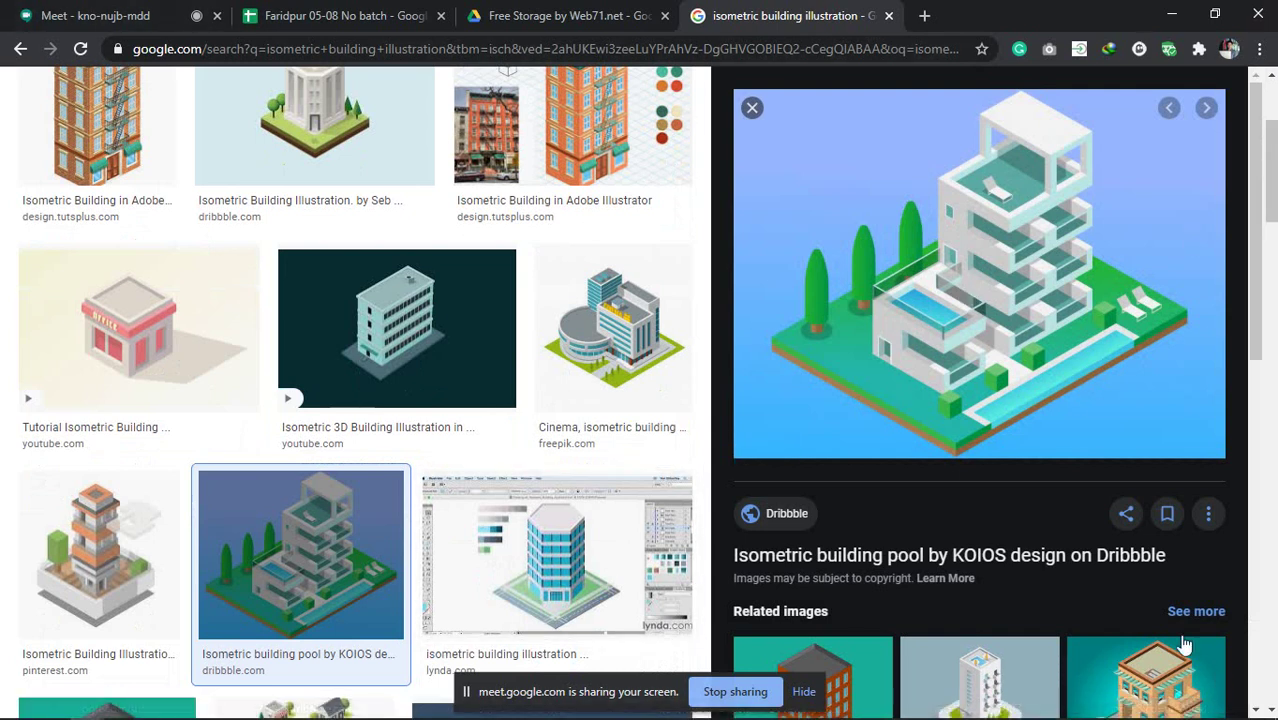
Check the Google Meet call and switch back to Illustrator.
left_click(355, 10)
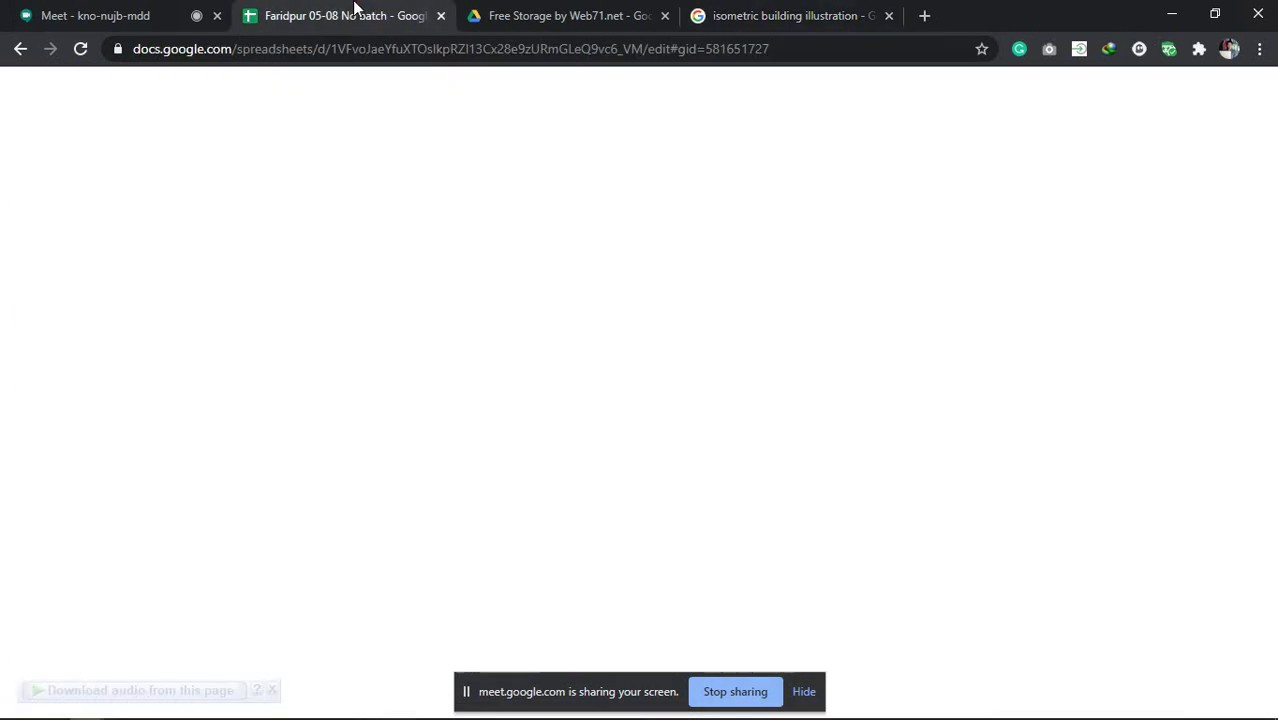
left_click(108, 12)
mouse_move(357, 702)
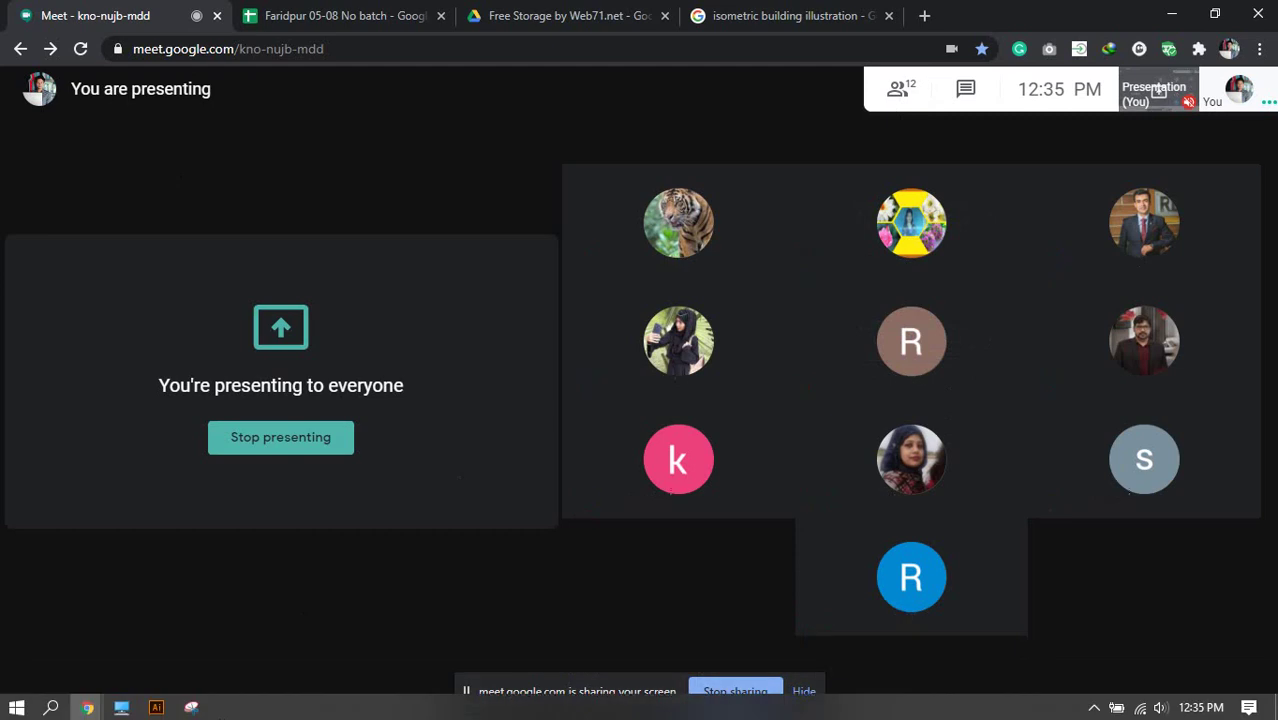
left_click(156, 707)
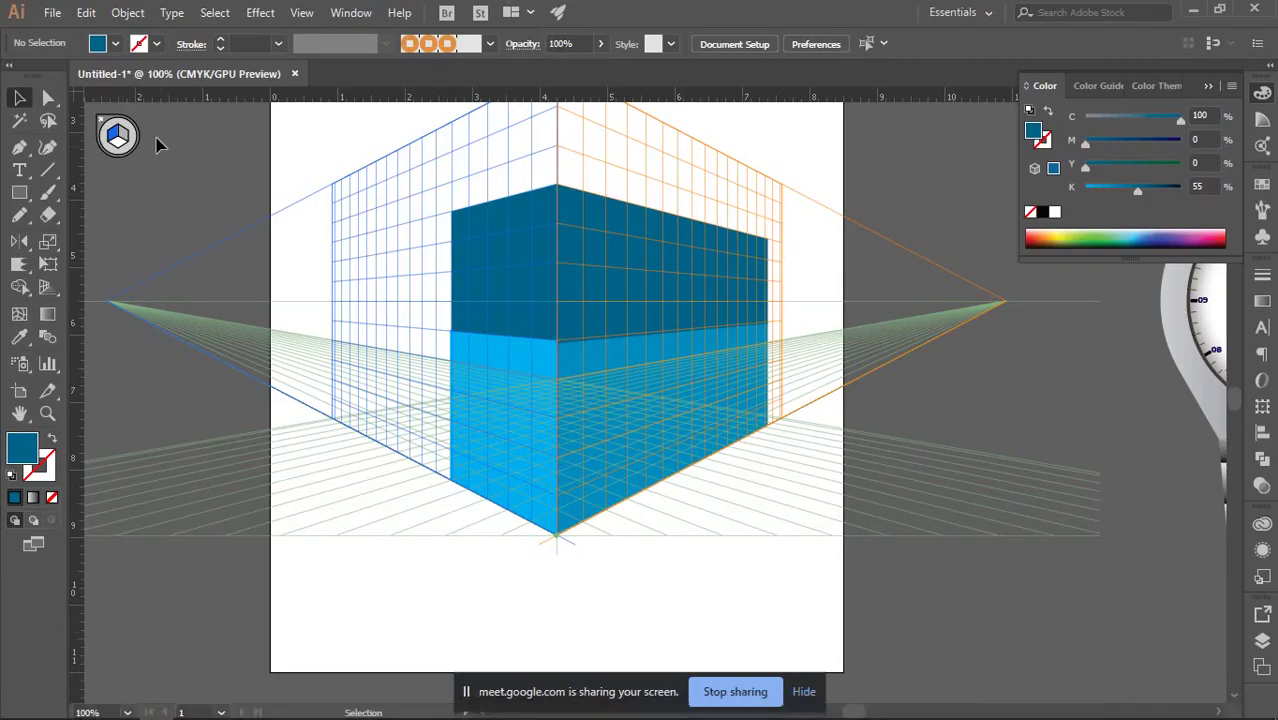
Hide the perspective grid and select all four faces of the building shape.
left_click(44, 287)
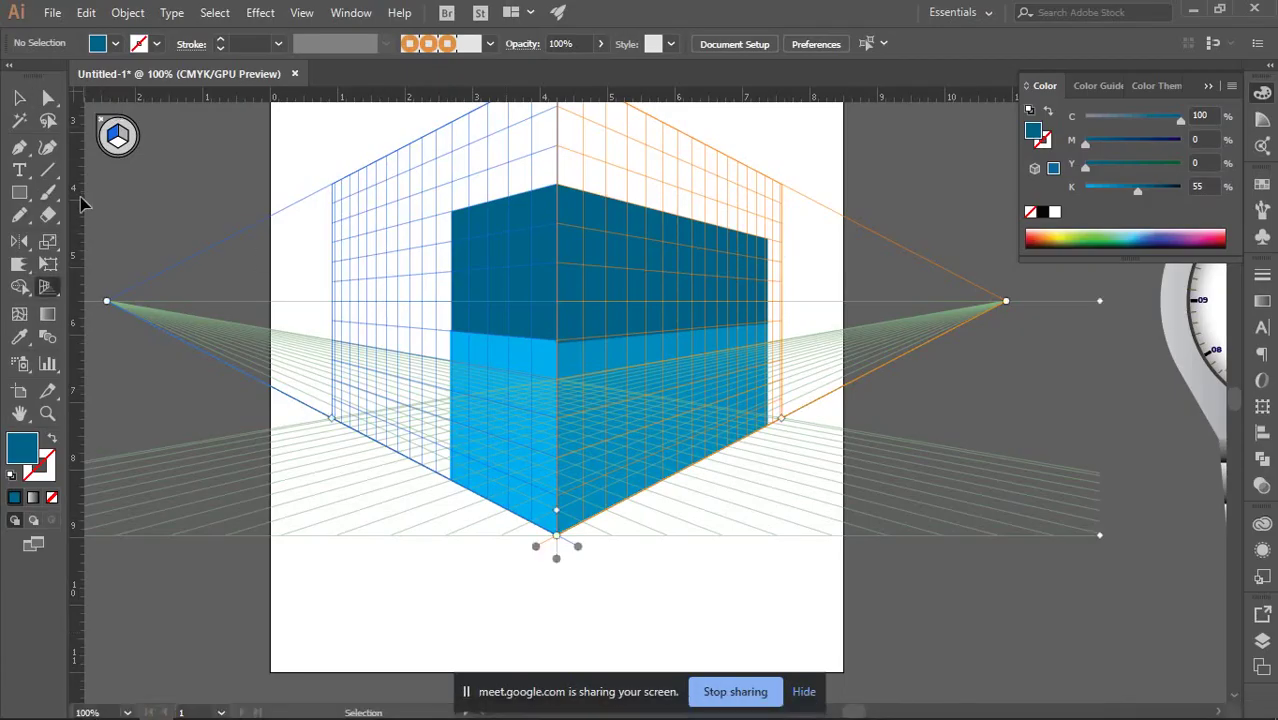
left_click(103, 122)
left_click(19, 97)
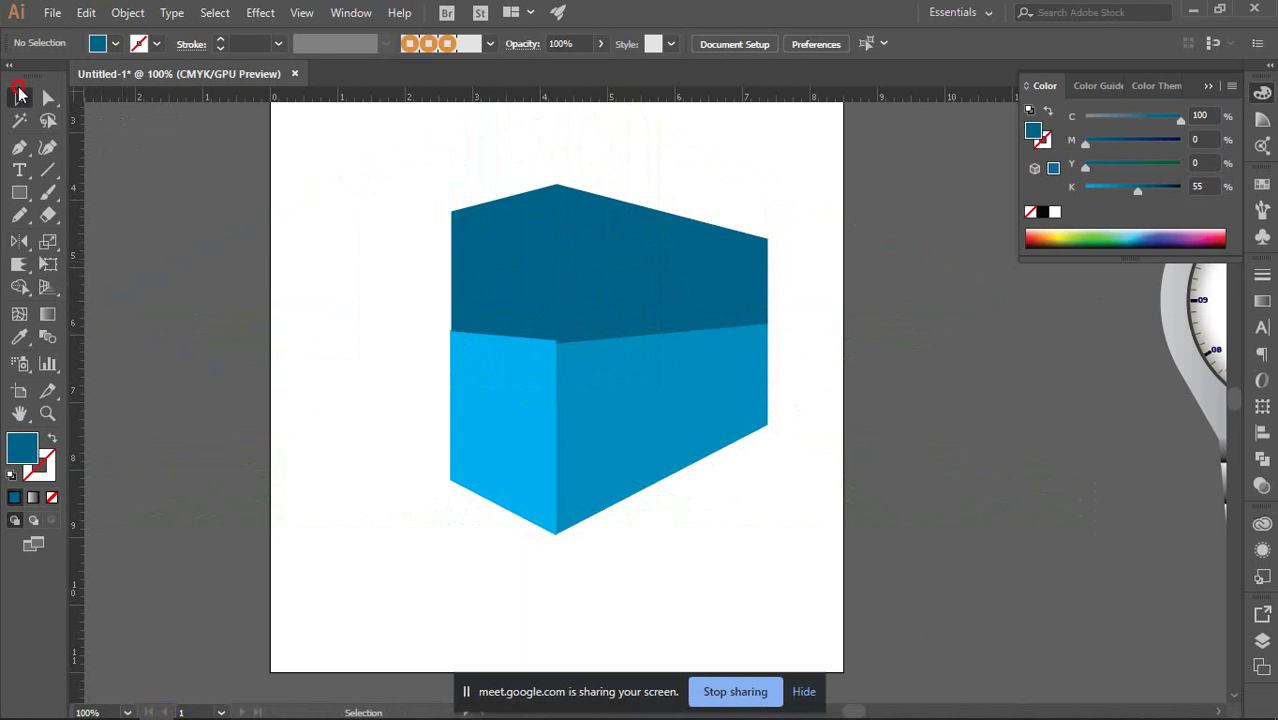
left_click_drag(378, 150, 736, 560)
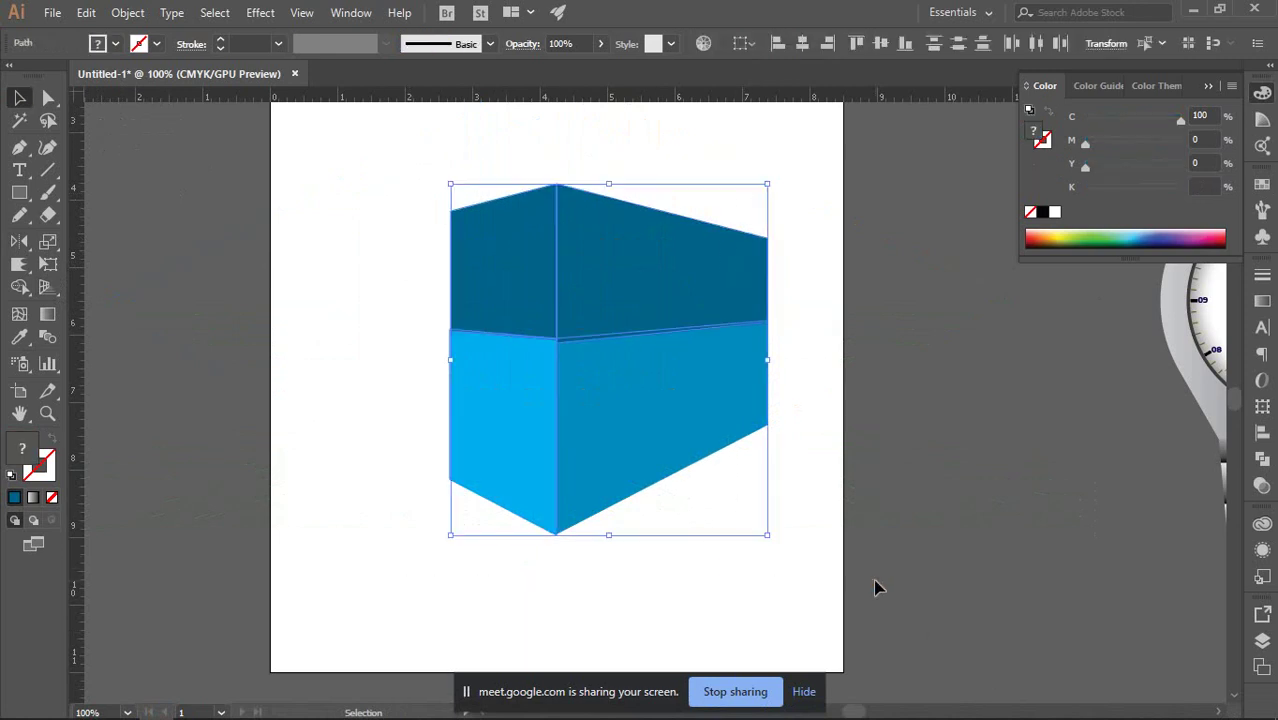
Delete the four selected faces of the building from the artboard.
key("Delete")
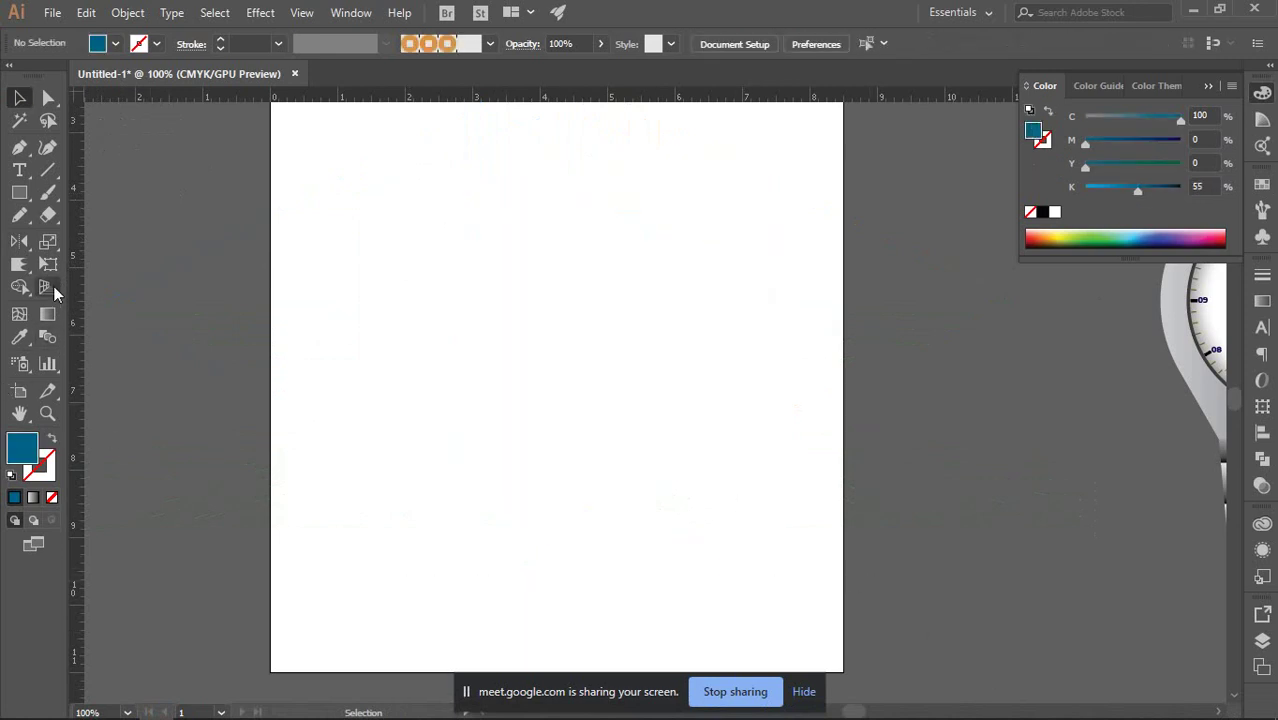
left_click(20, 339)
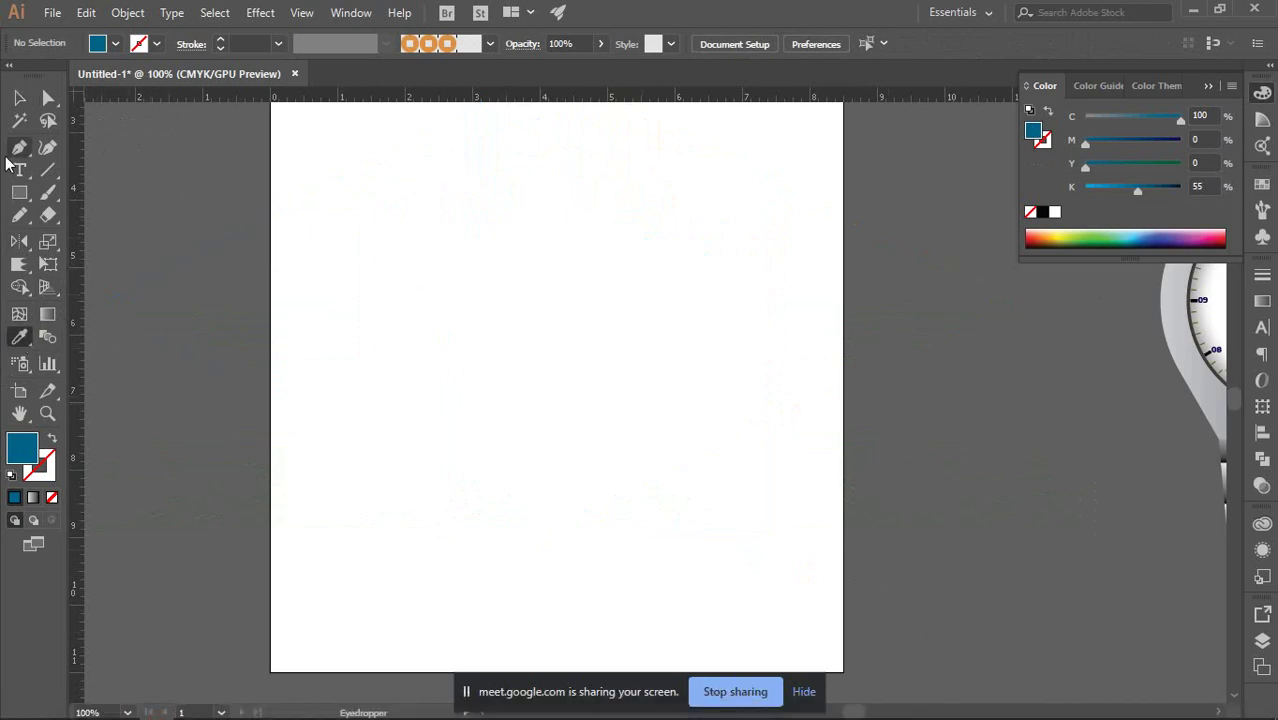
left_click(20, 99)
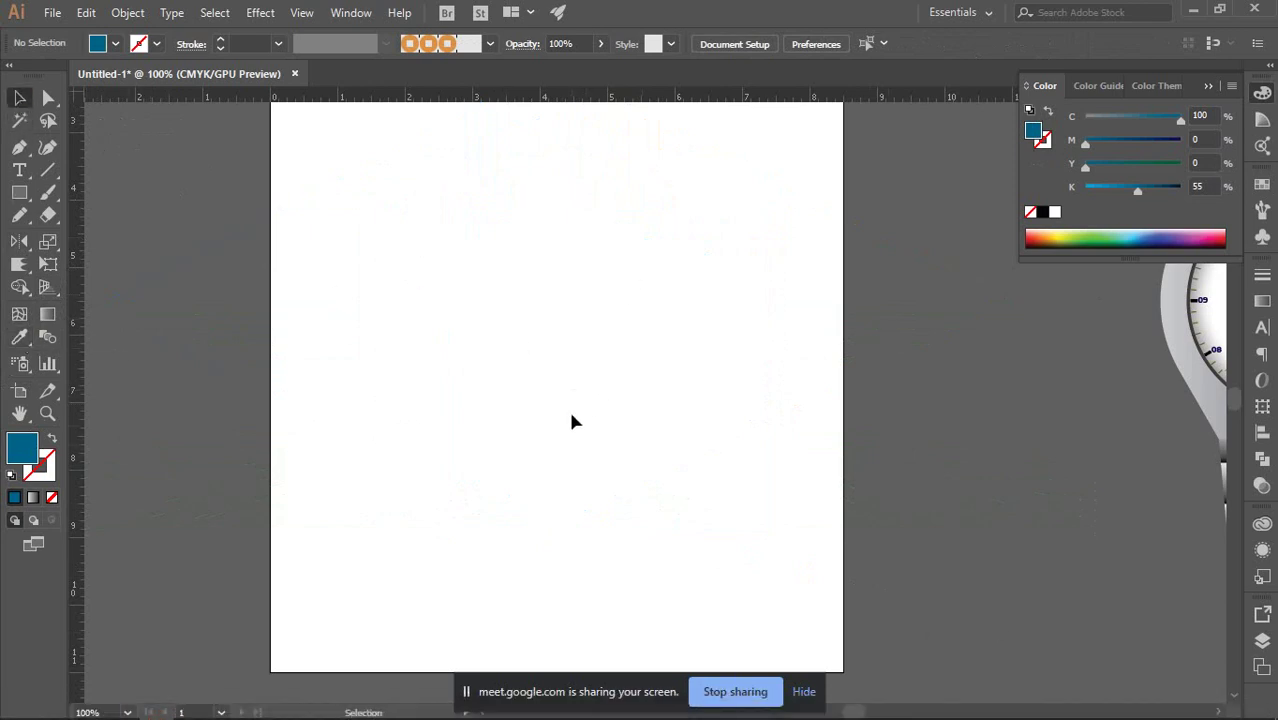
Draw a filled rectangle about 2.9 in wide and 3.3 in high on the empty artboard.
scroll(533, 375, "down", 2)
key("m")
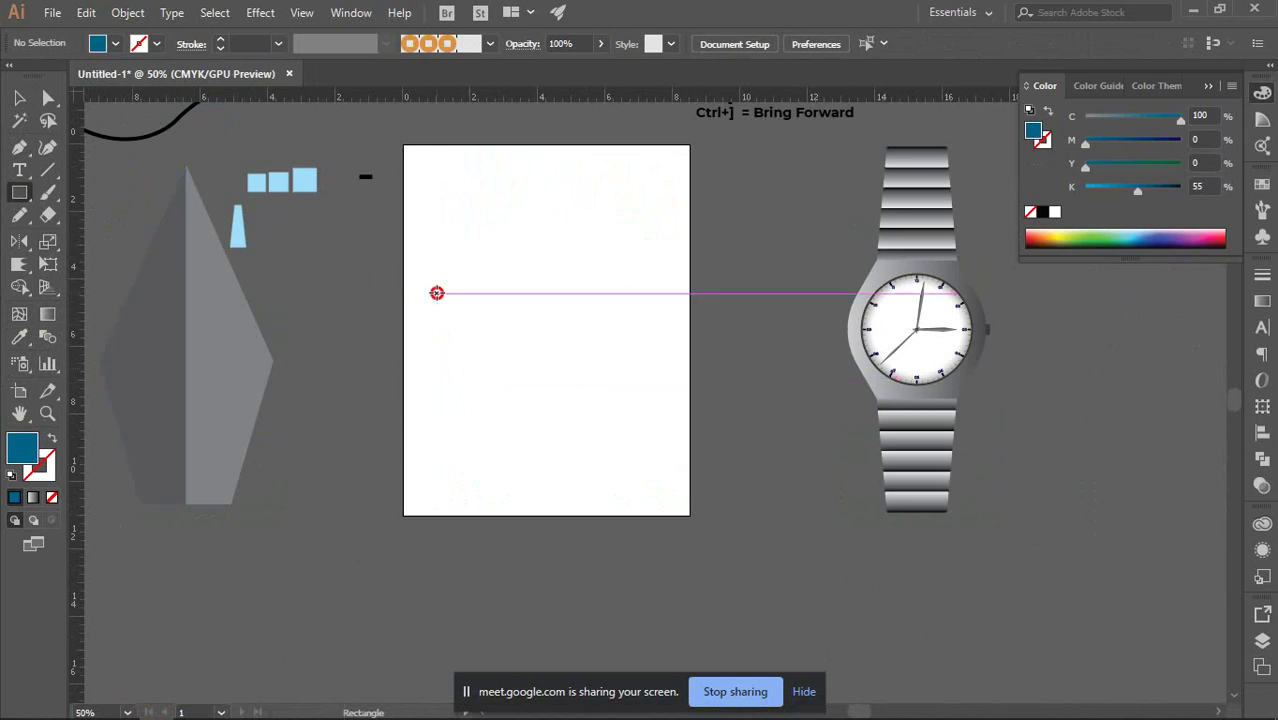
left_click_drag(436, 292, 534, 404)
scroll(485, 319, "up", 1)
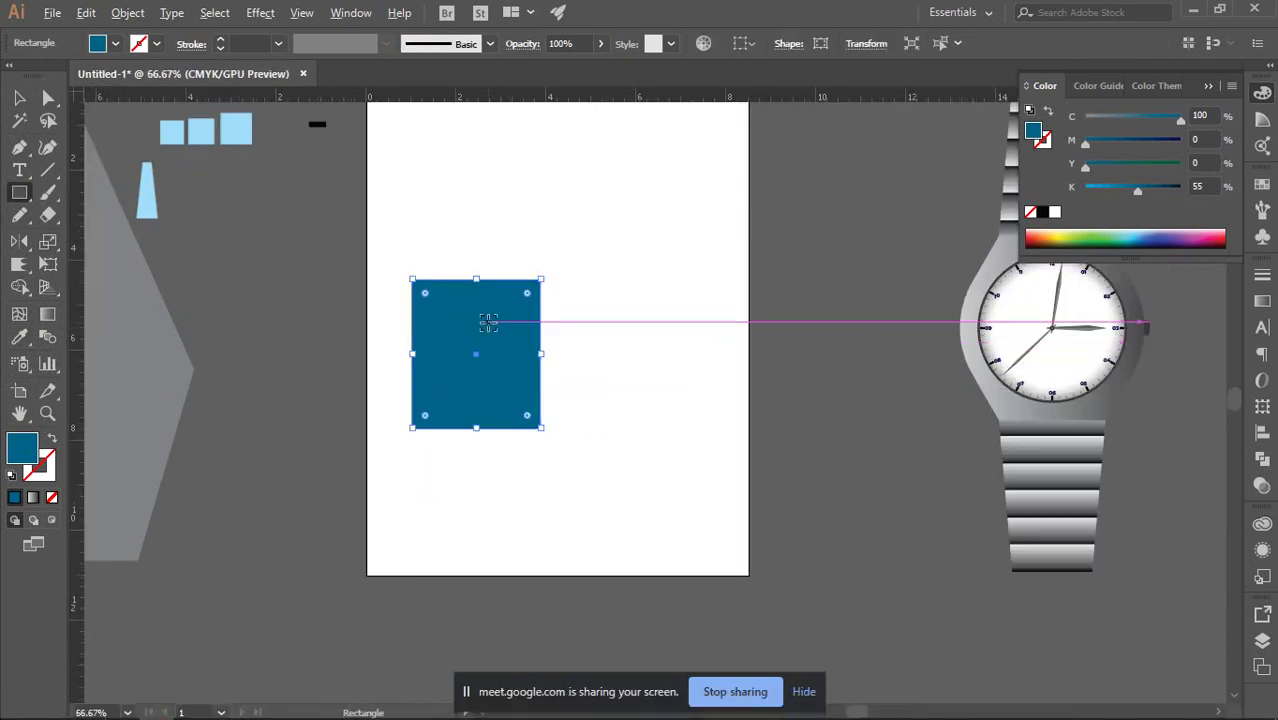
scroll(613, 422, "up", 1)
scroll(613, 422, "down", 1)
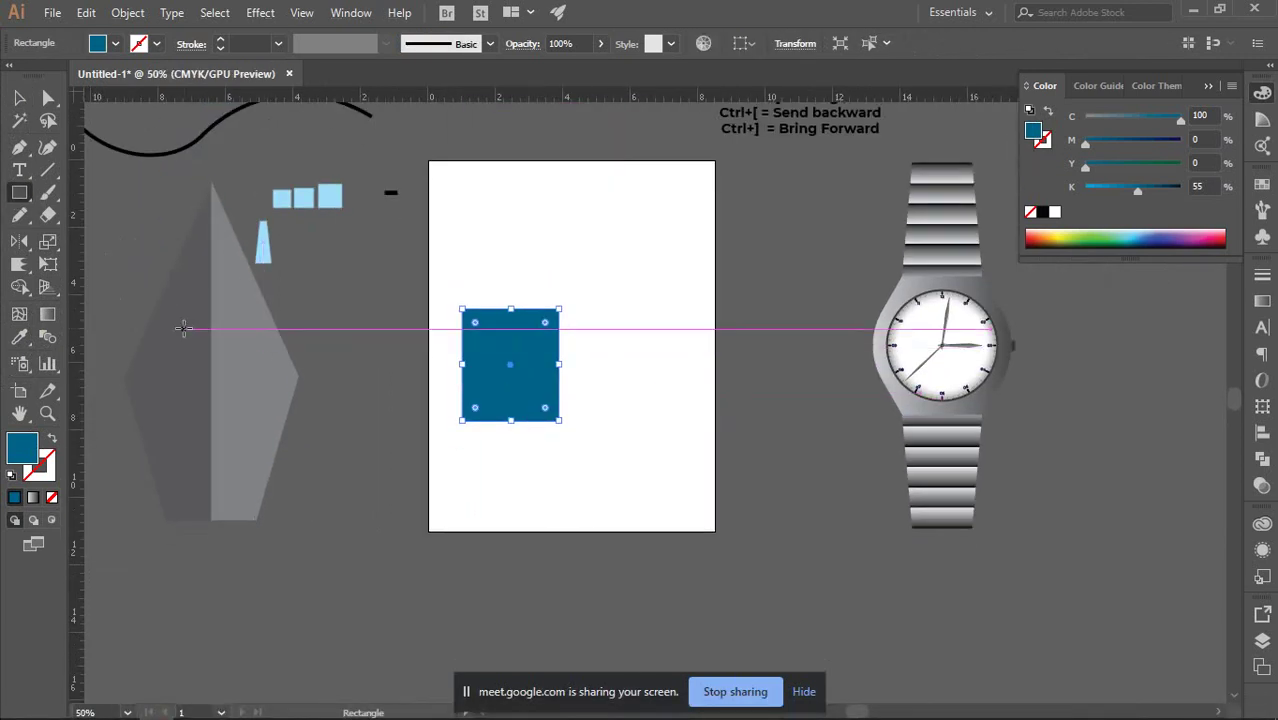
Recolour the rectangle with the Eyedropper by sampling the dark grey half of the faceted shape beside the artboard.
key("i")
left_click(166, 330)
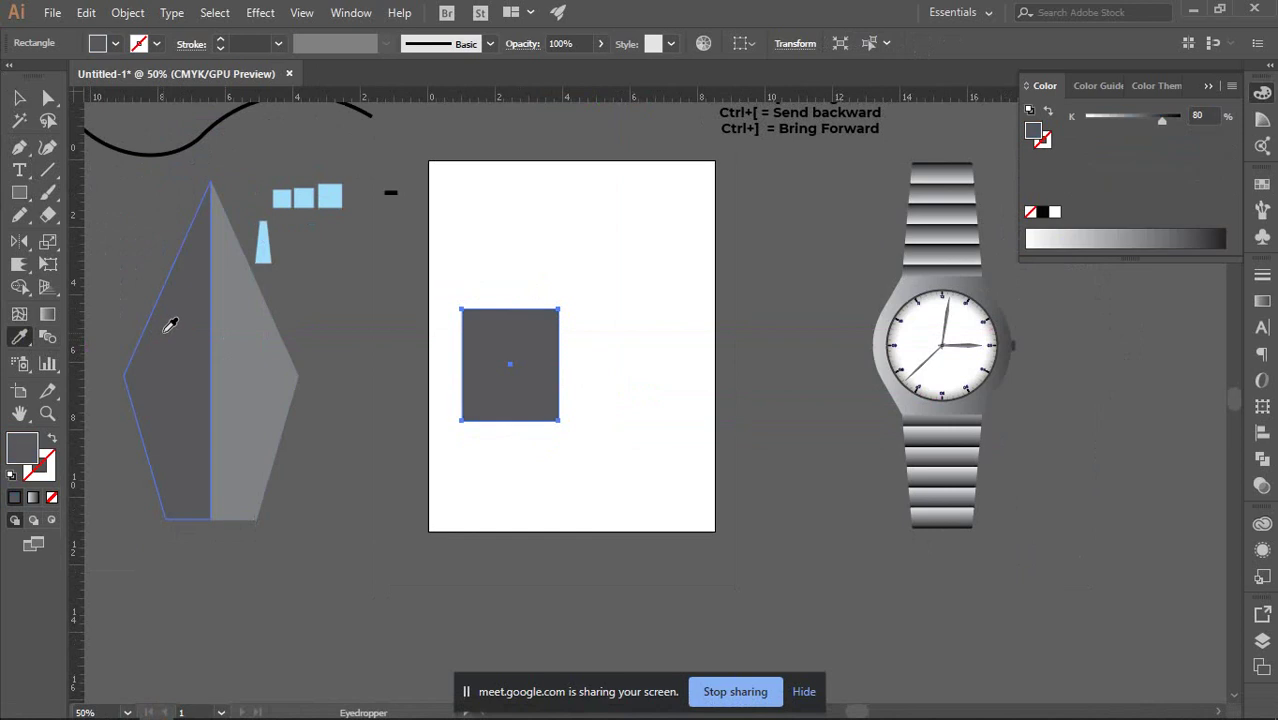
key("v")
left_click(698, 384)
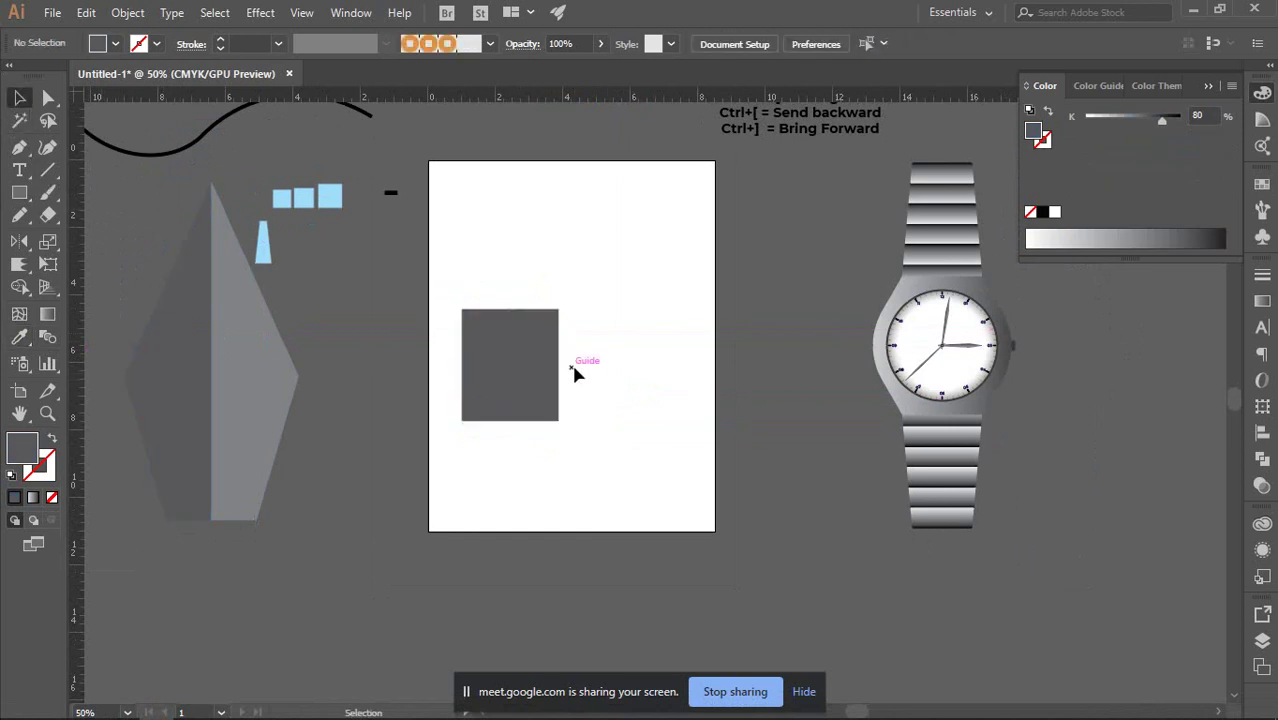
Sample the watch strap gradient, a light blue square and the magenta swatch onto the rectangle with the Eyedropper.
left_click(505, 345)
key("i")
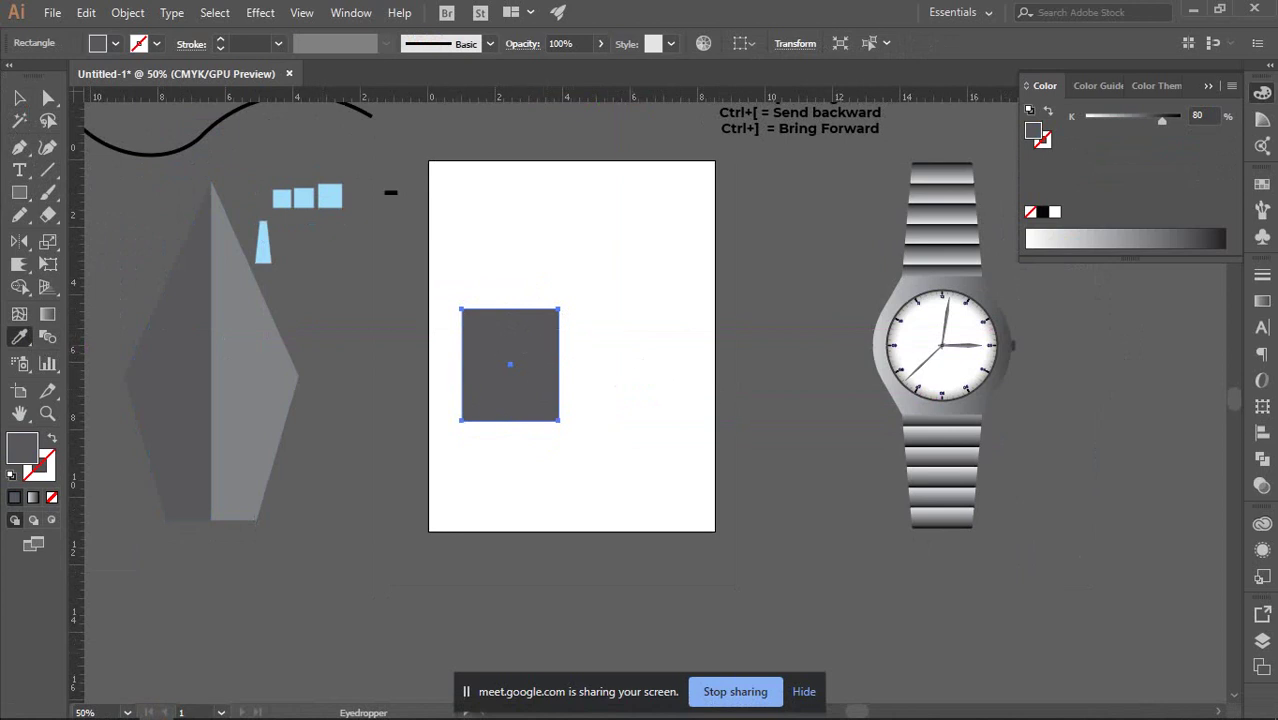
left_click(932, 166)
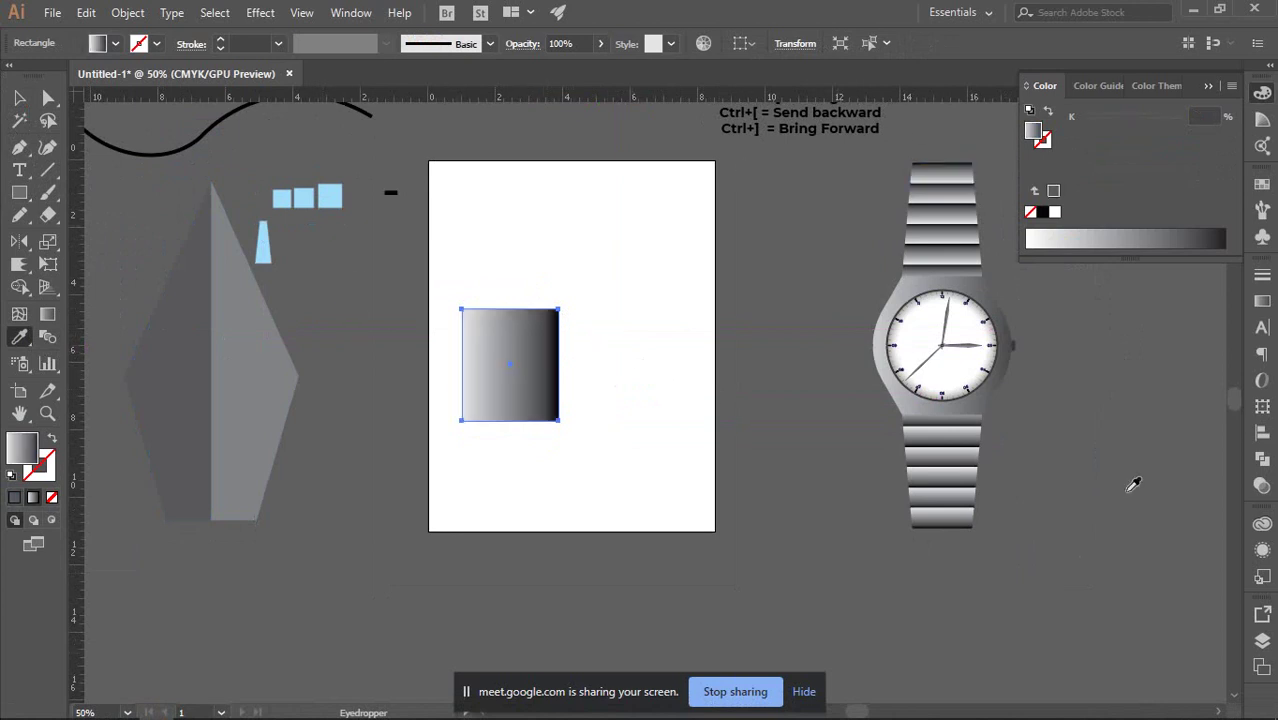
left_click(332, 196)
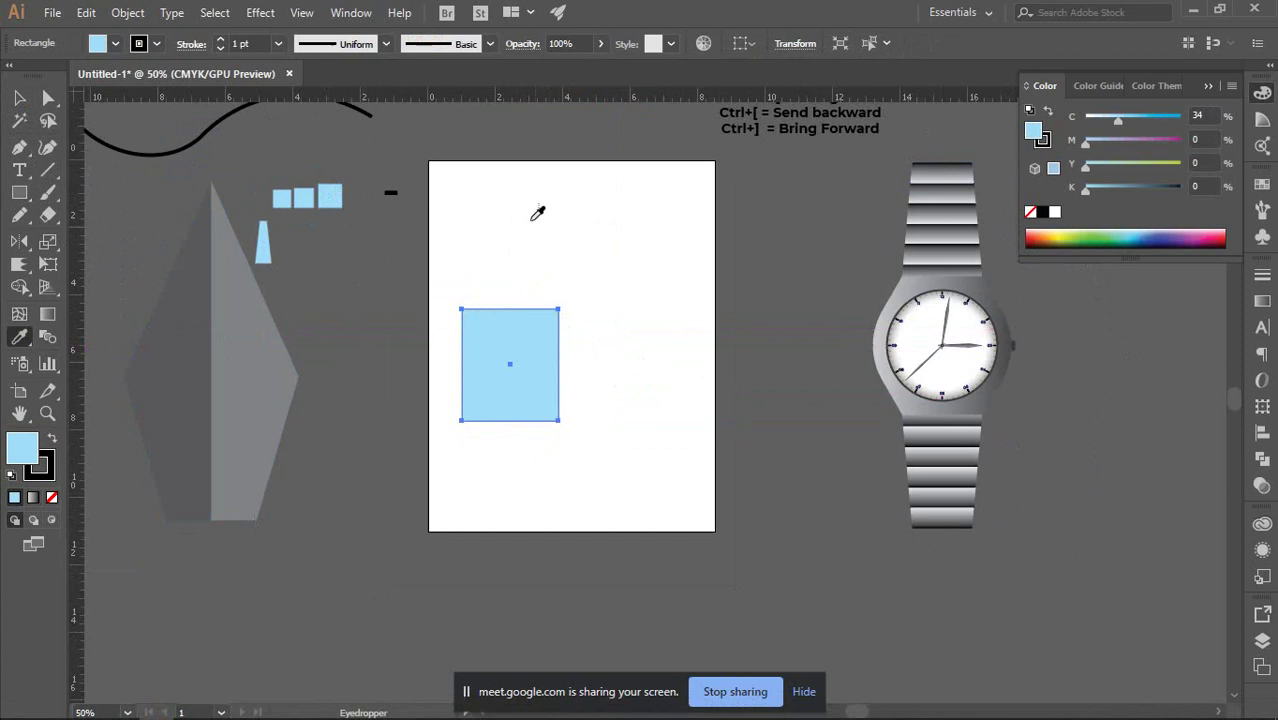
scroll(720, 388, "up", 2)
scroll(596, 317, "up", 1)
left_click(570, 170)
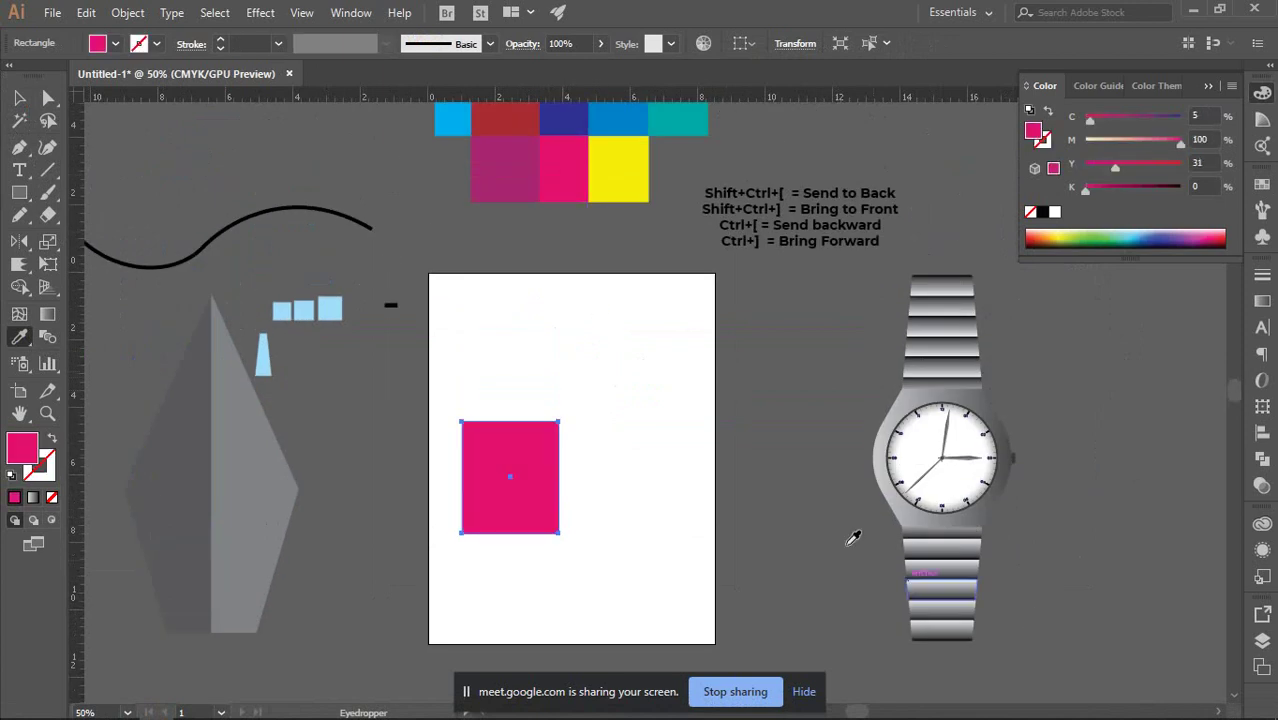
scroll(850, 534, "up", 3)
left_click(19, 97)
scroll(562, 436, "down", 2)
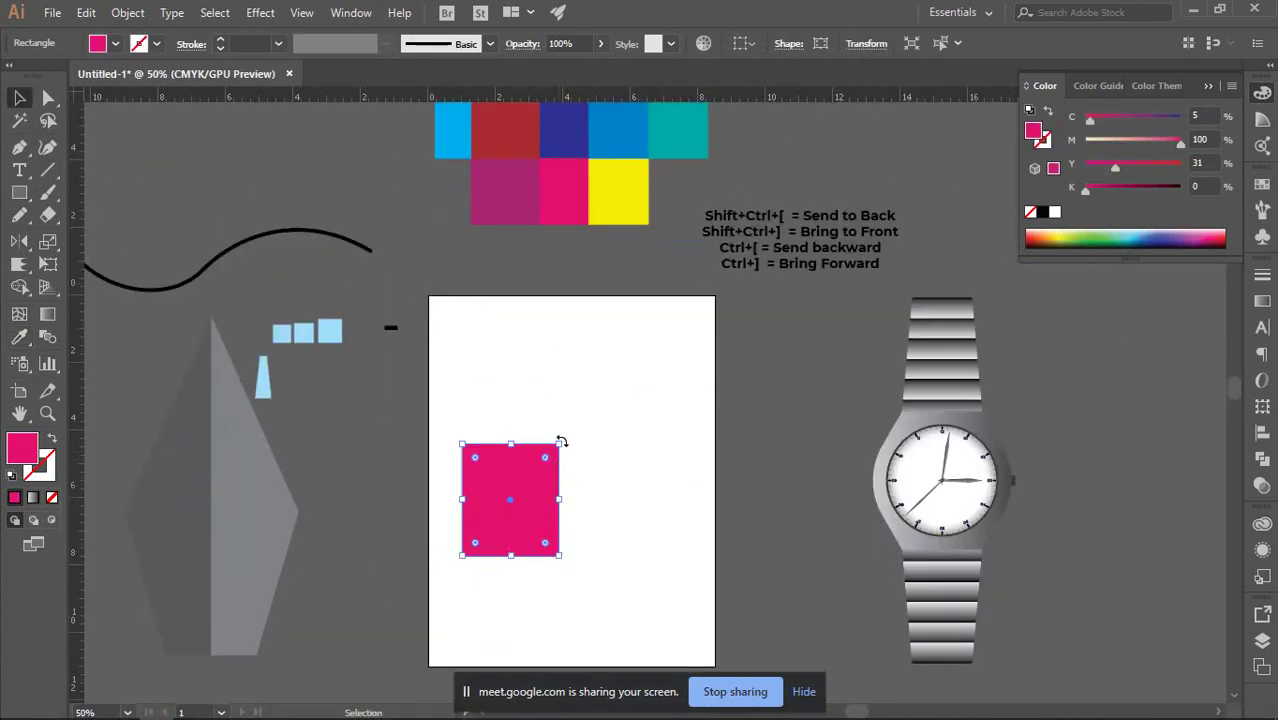
left_click(724, 432)
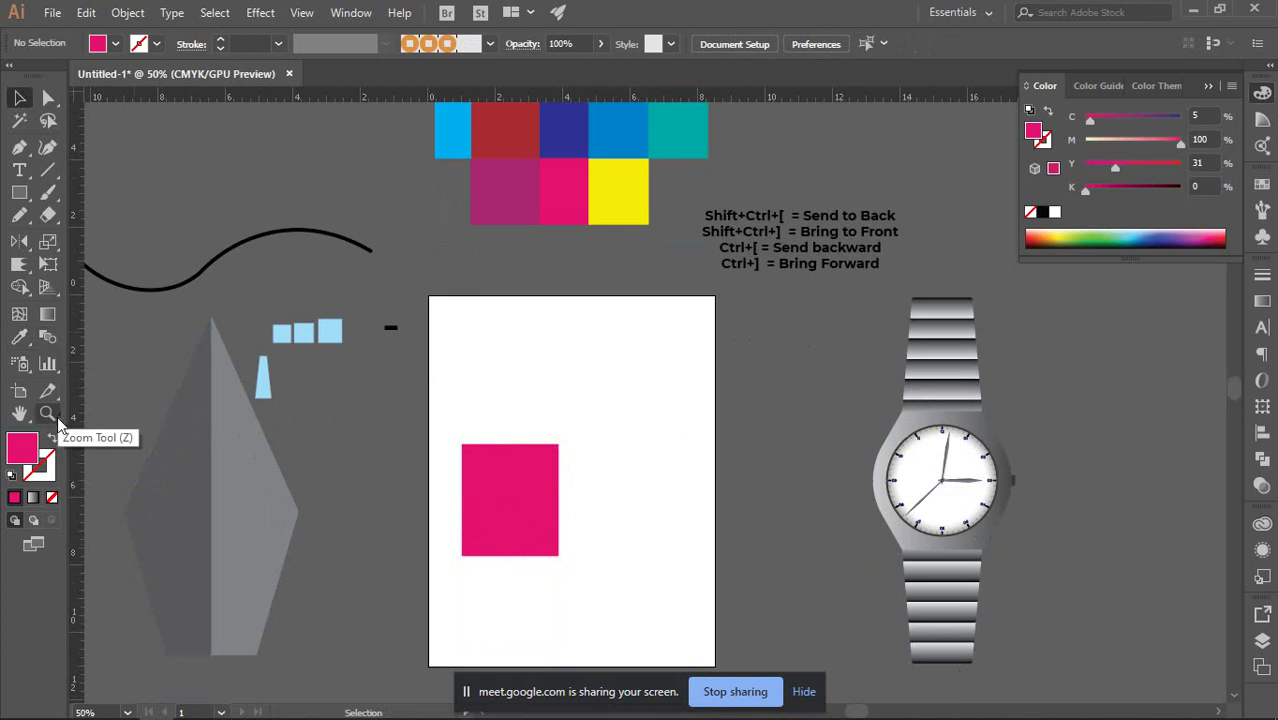
Delete the magenta rectangle from the artboard.
mouse_move(60, 716)
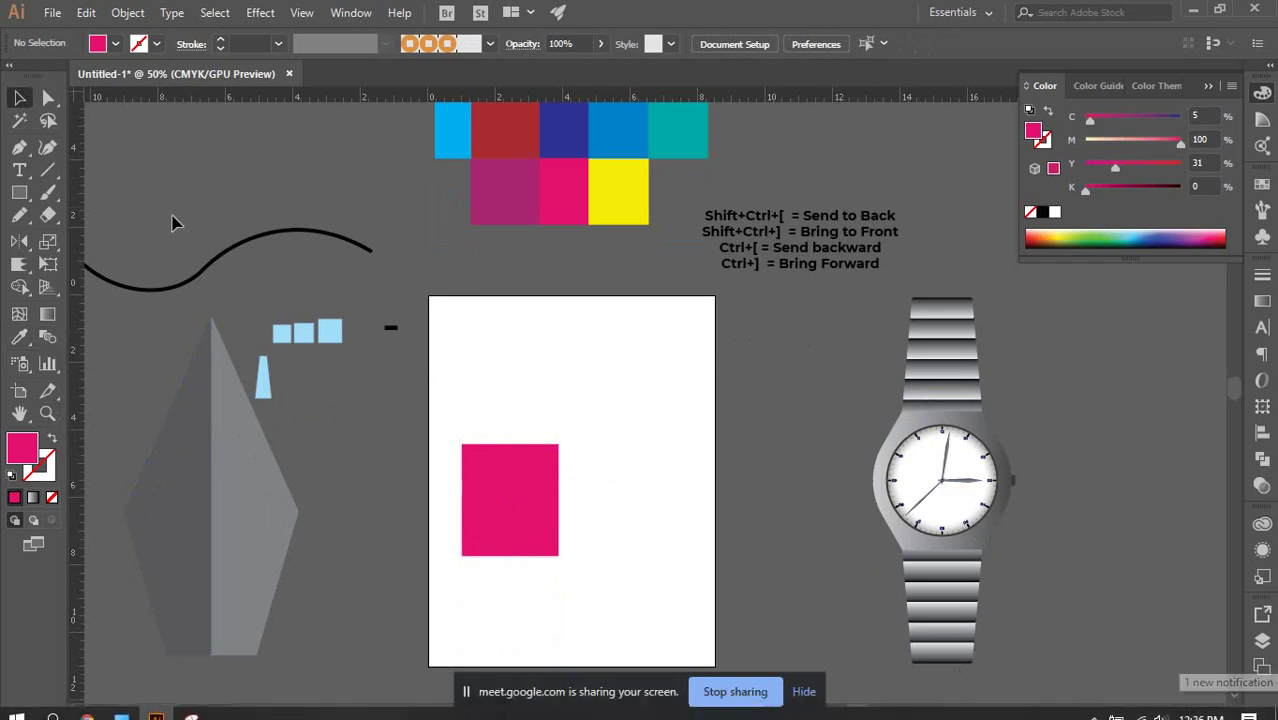
left_click(528, 482)
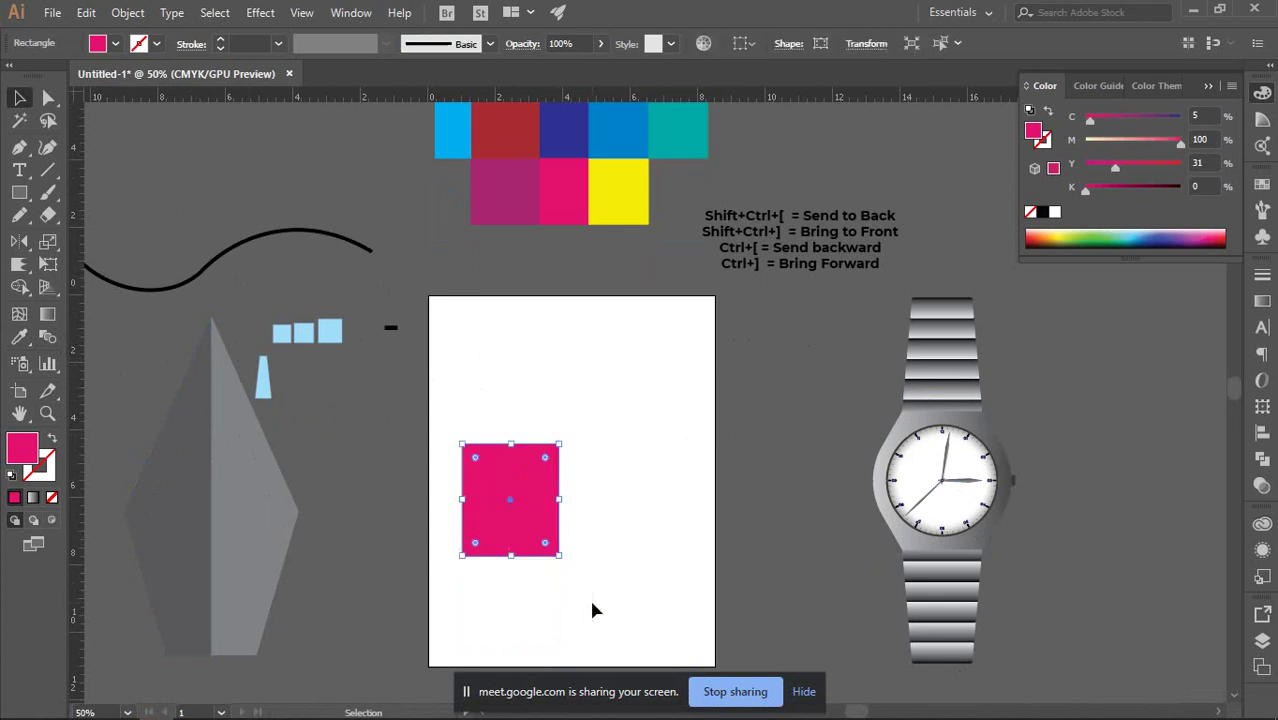
key("Delete")
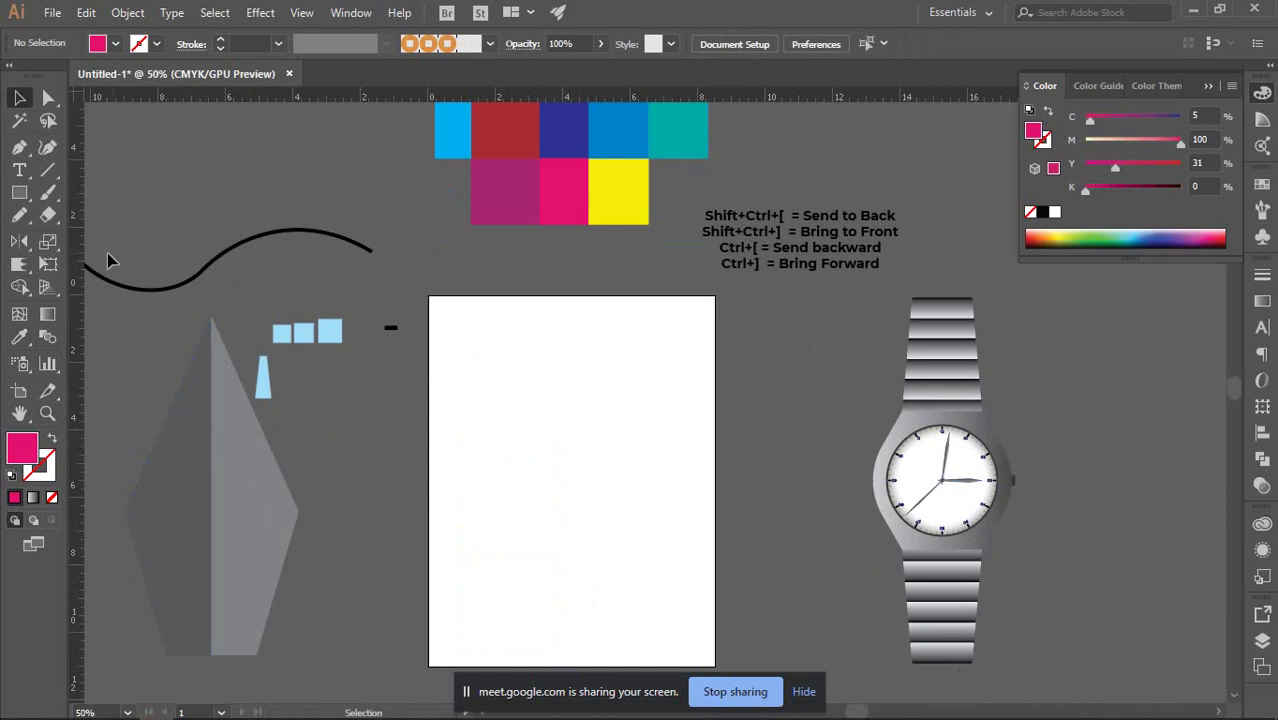
Draw a horizontal line about 5.9 in long across the artboard with the Pen tool, with no fill and a black stroke.
left_click(20, 148)
scroll(599, 346, "down", 2)
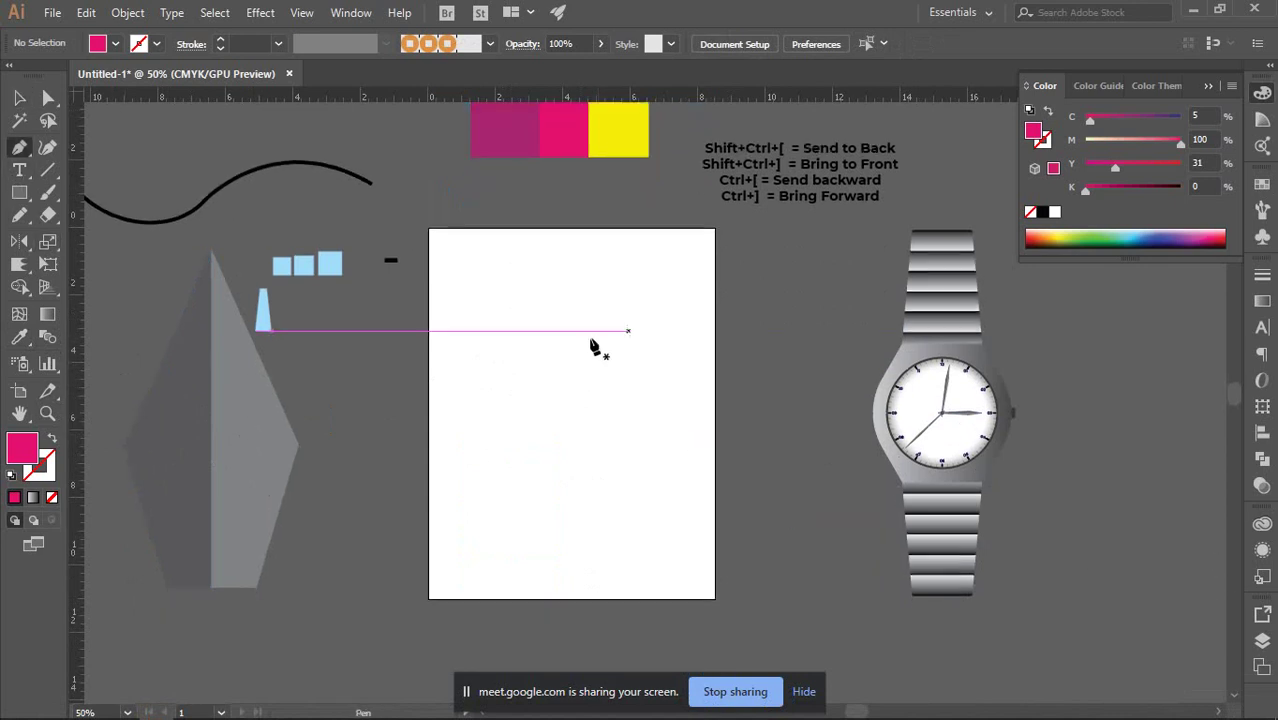
scroll(499, 300, "up", 1)
left_click(431, 386)
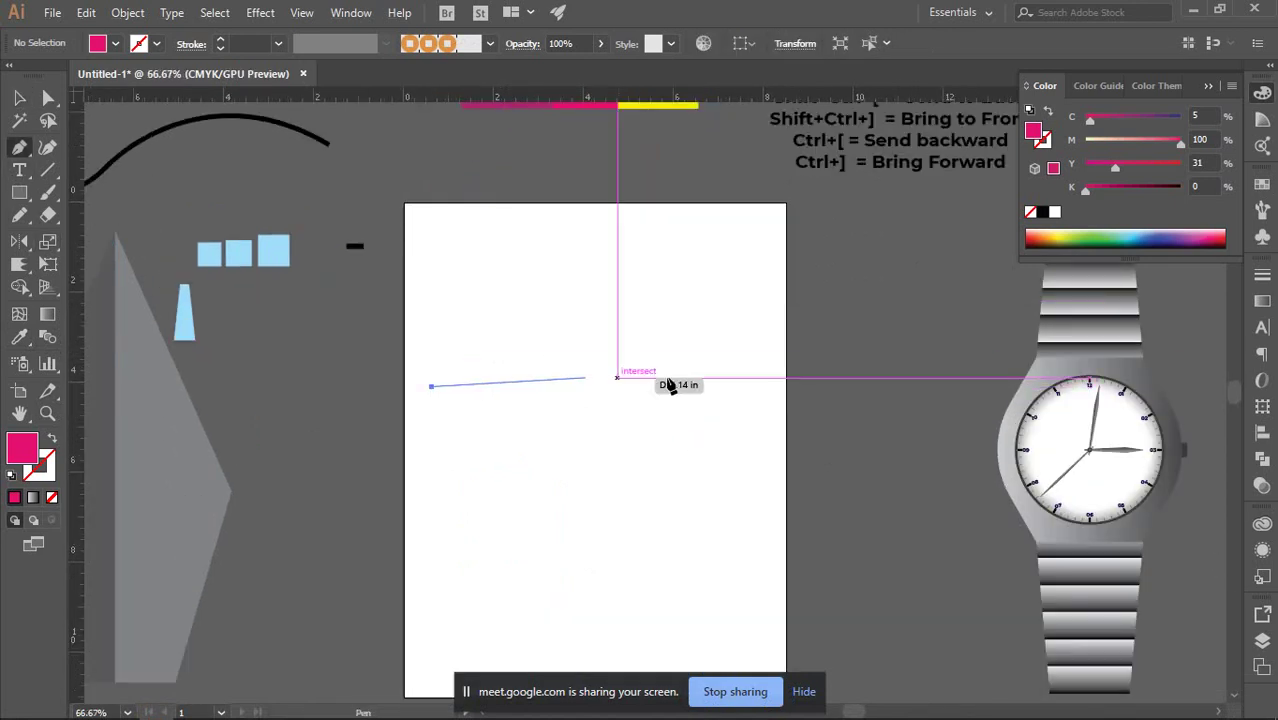
left_click(700, 387, "shift")
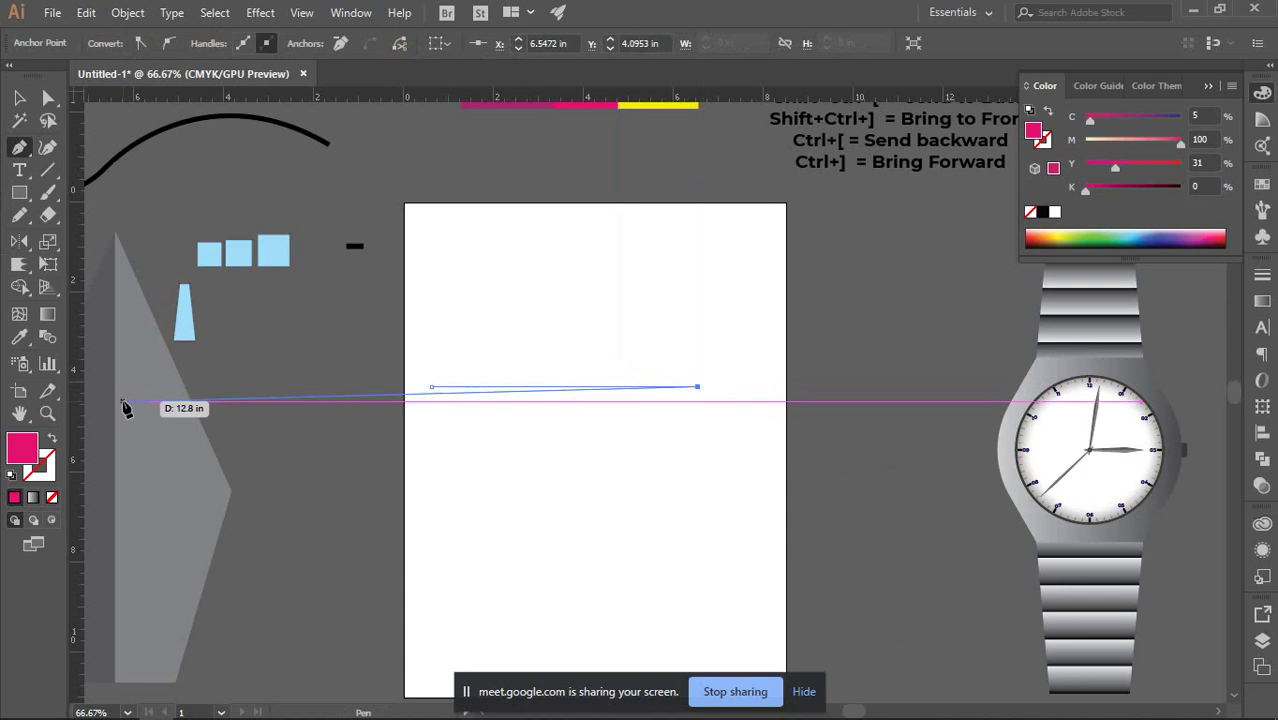
key("d")
left_click(52, 497)
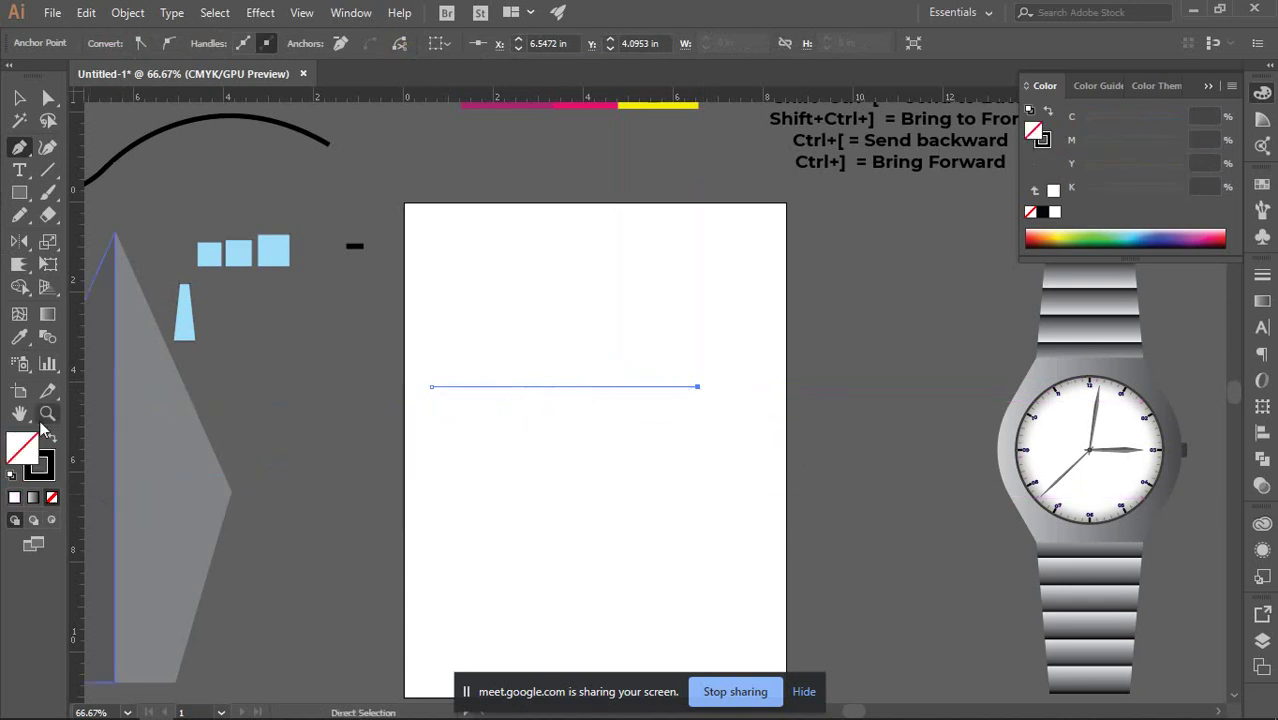
left_click(19, 97)
left_click(618, 480)
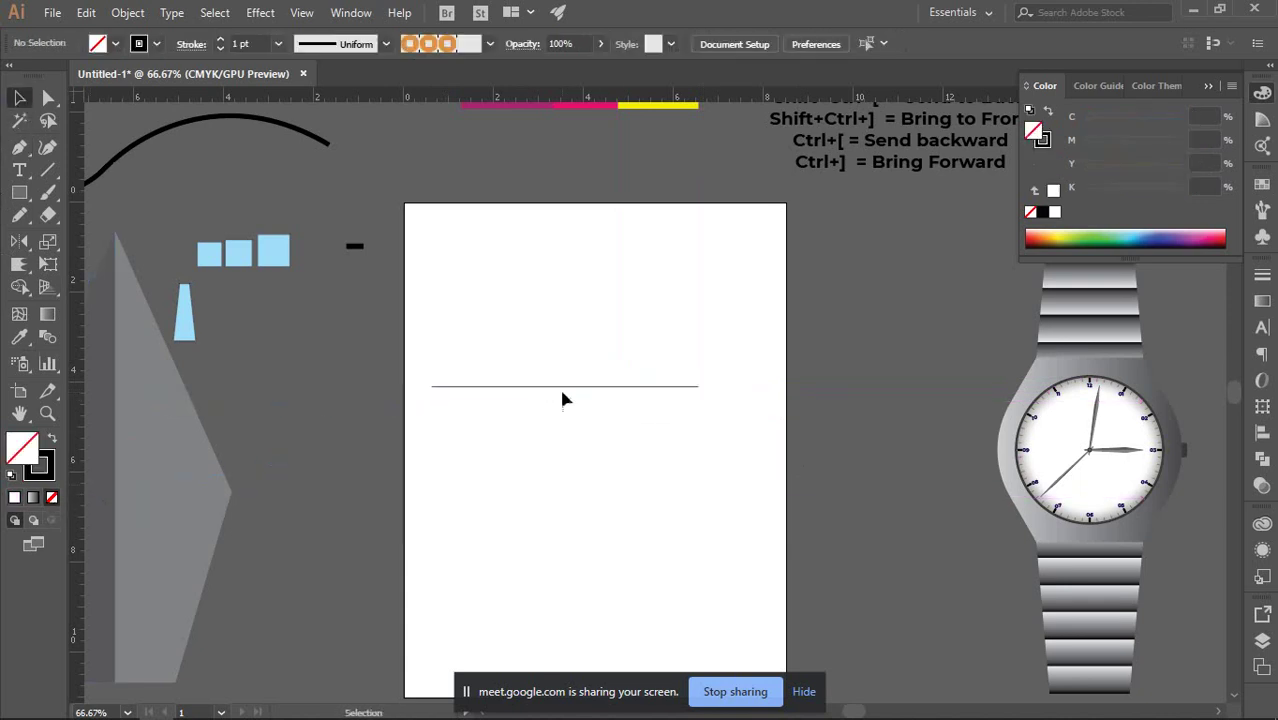
Duplicate the horizontal line about 1.6 in straight below the original and collapse the Color panel.
key("ctrl+plus")
key("ctrl+plus")
left_click_drag(590, 446, 466, 343)
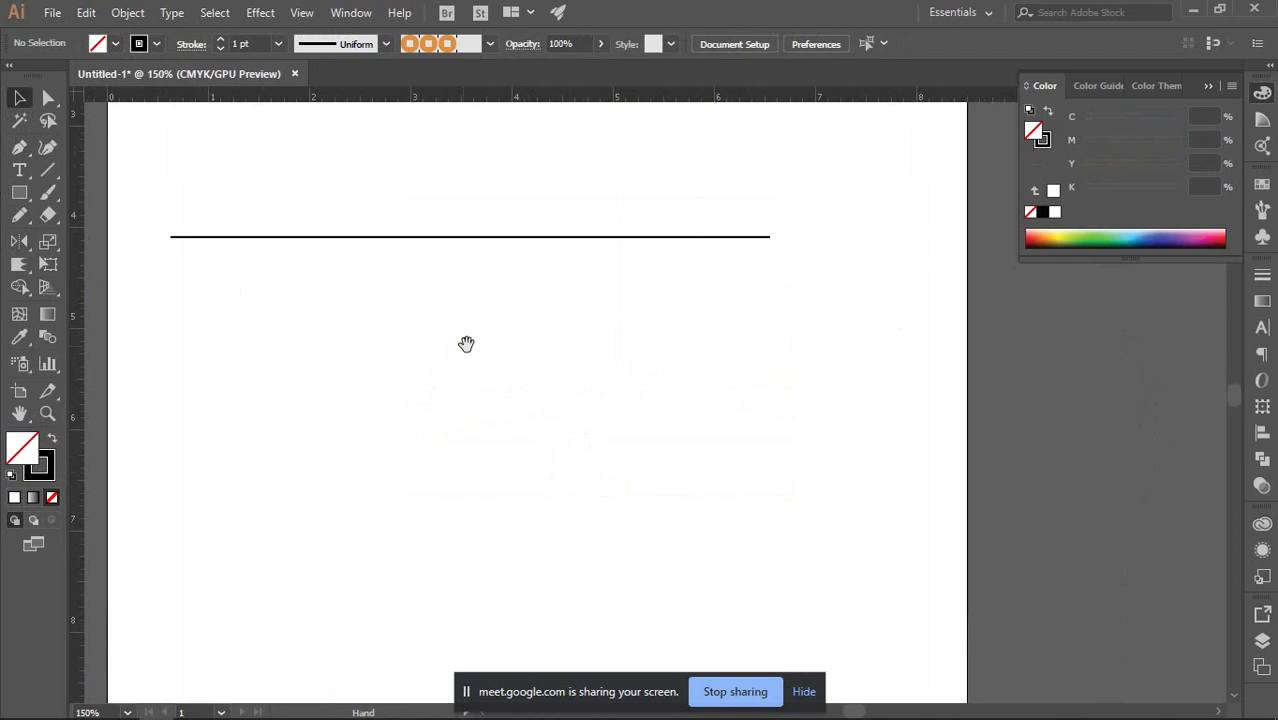
left_click_drag(391, 245, 374, 405)
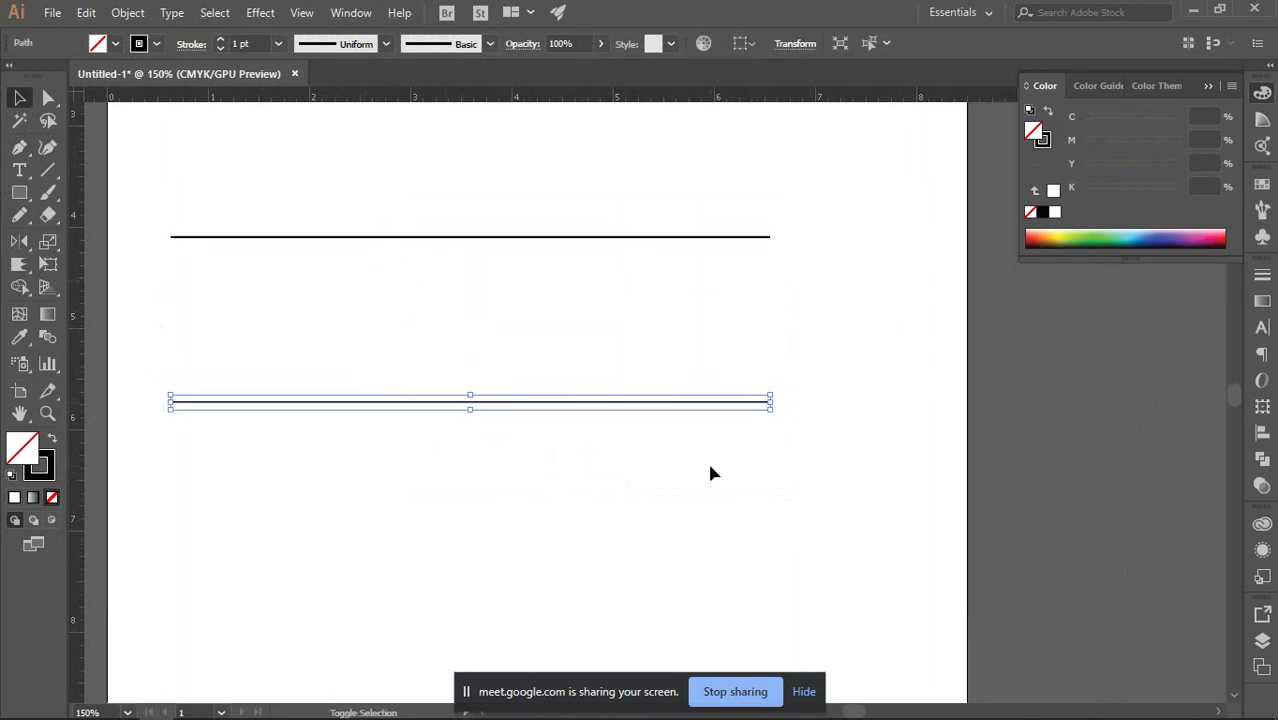
left_click(764, 431)
left_click_drag(550, 170, 747, 513)
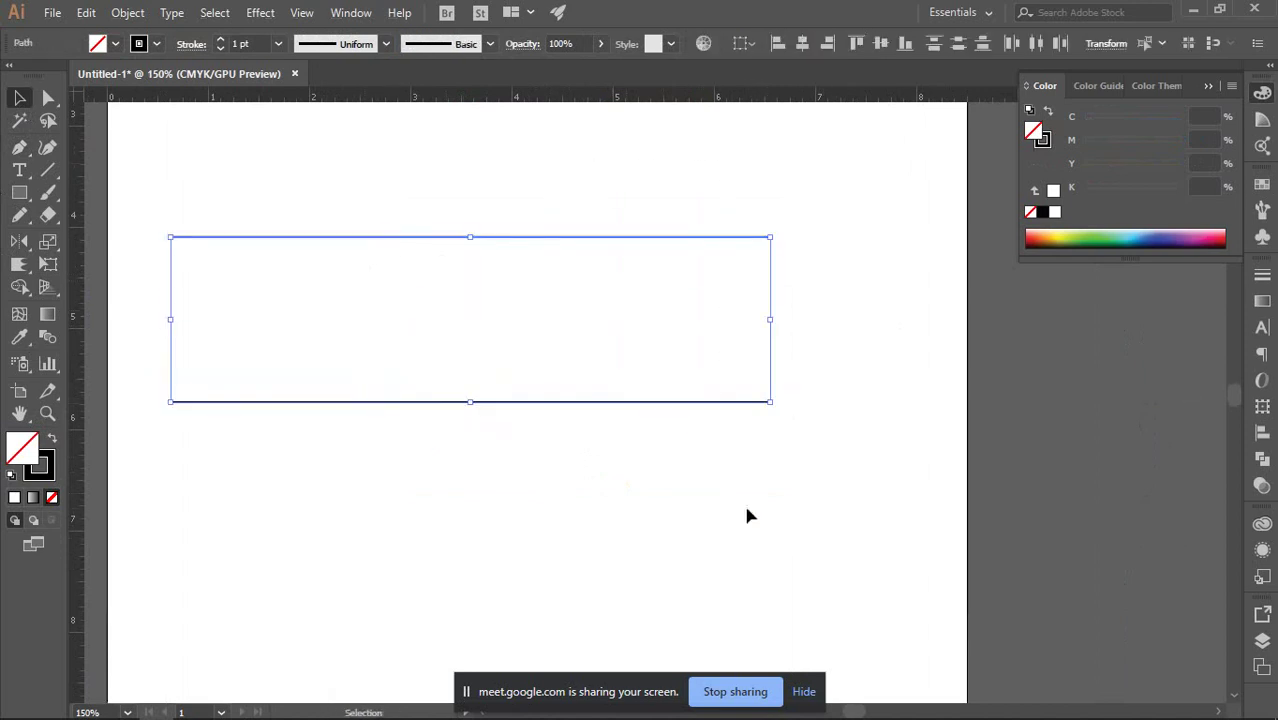
left_click(1262, 92)
left_click(744, 516)
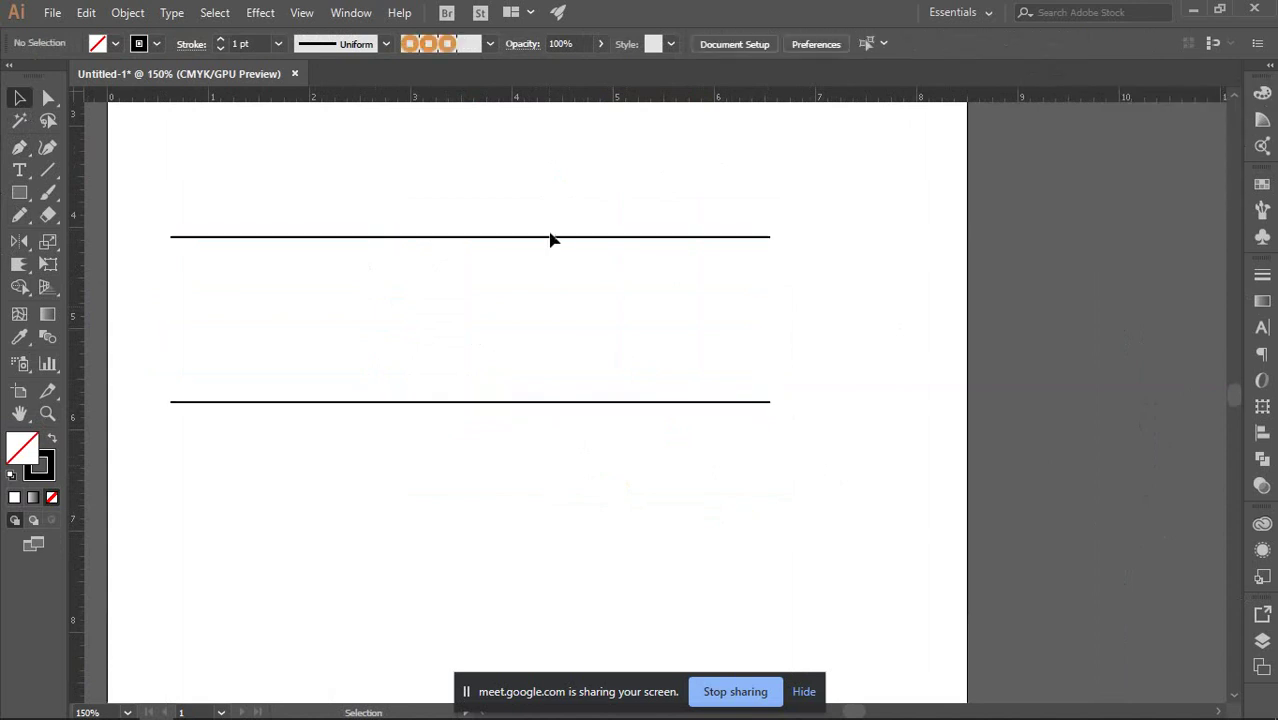
Try blending the two horizontal lines with the Blend tool's Smooth Color spacing and undo the blend.
left_click_drag(514, 194, 601, 440)
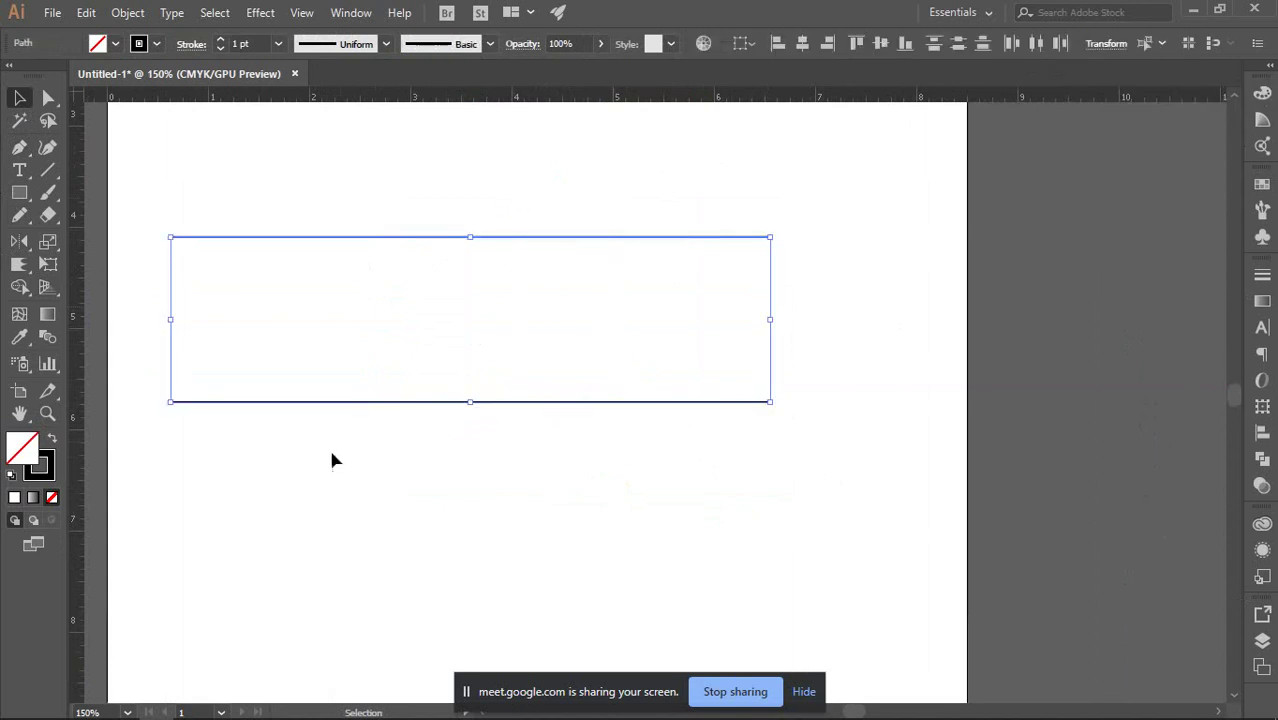
left_click(54, 339)
double_click(54, 339)
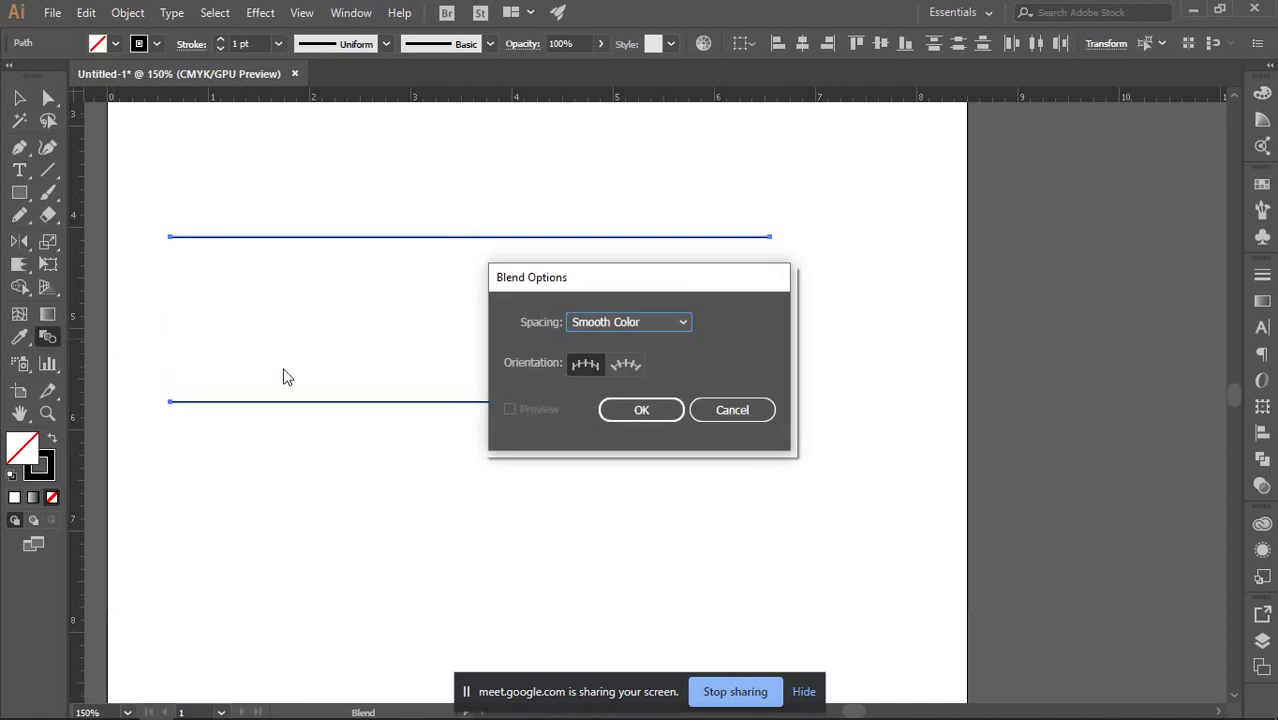
left_click_drag(668, 282, 1016, 198)
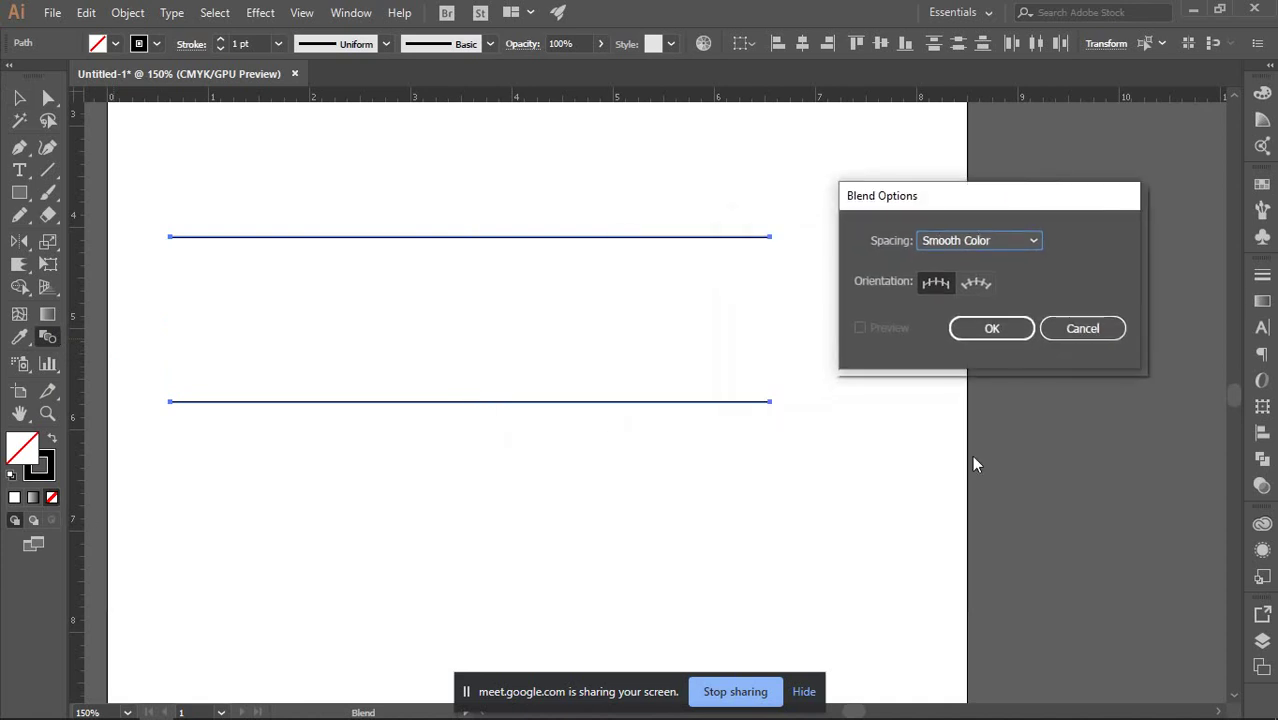
left_click(1085, 330)
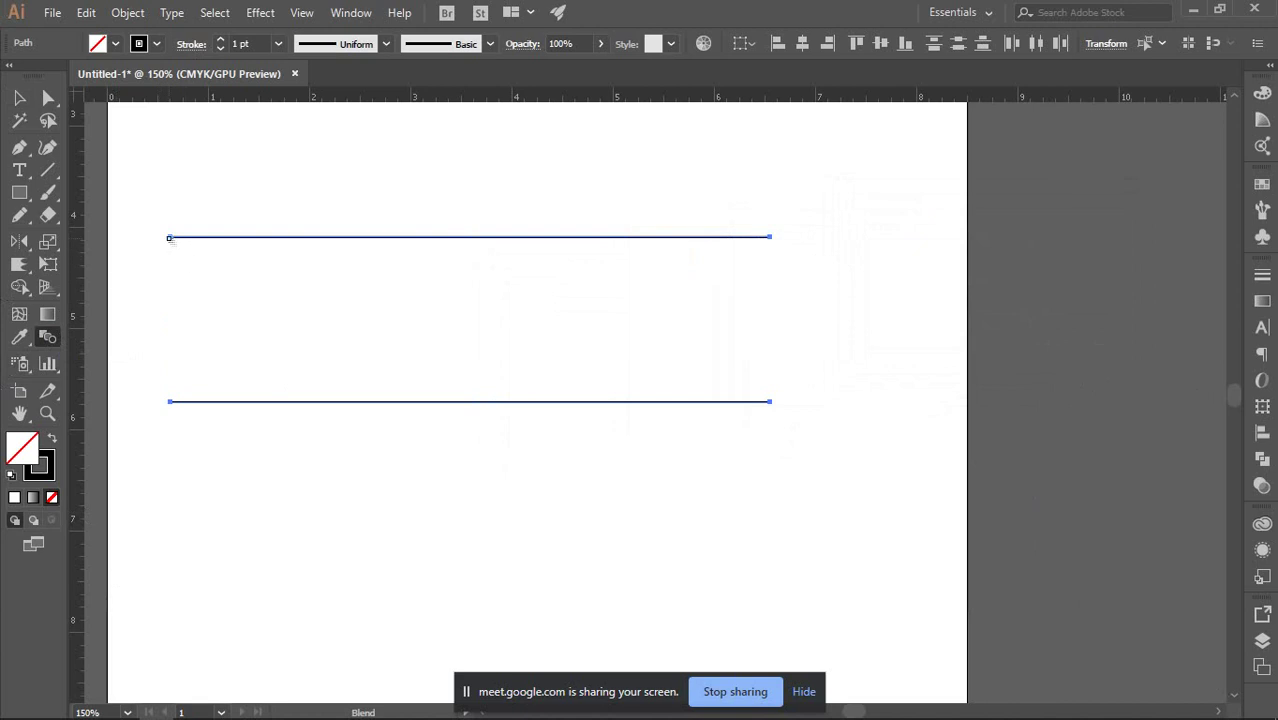
left_click(169, 236)
left_click(171, 238)
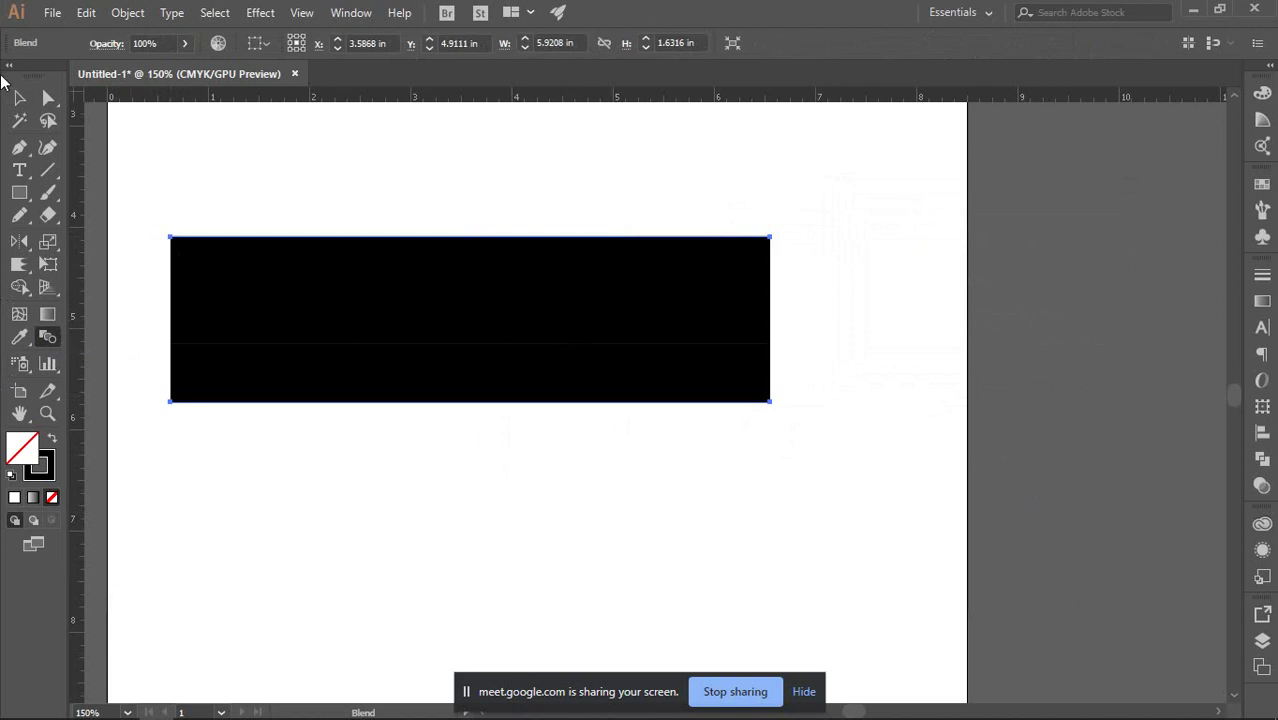
key("ctrl+z")
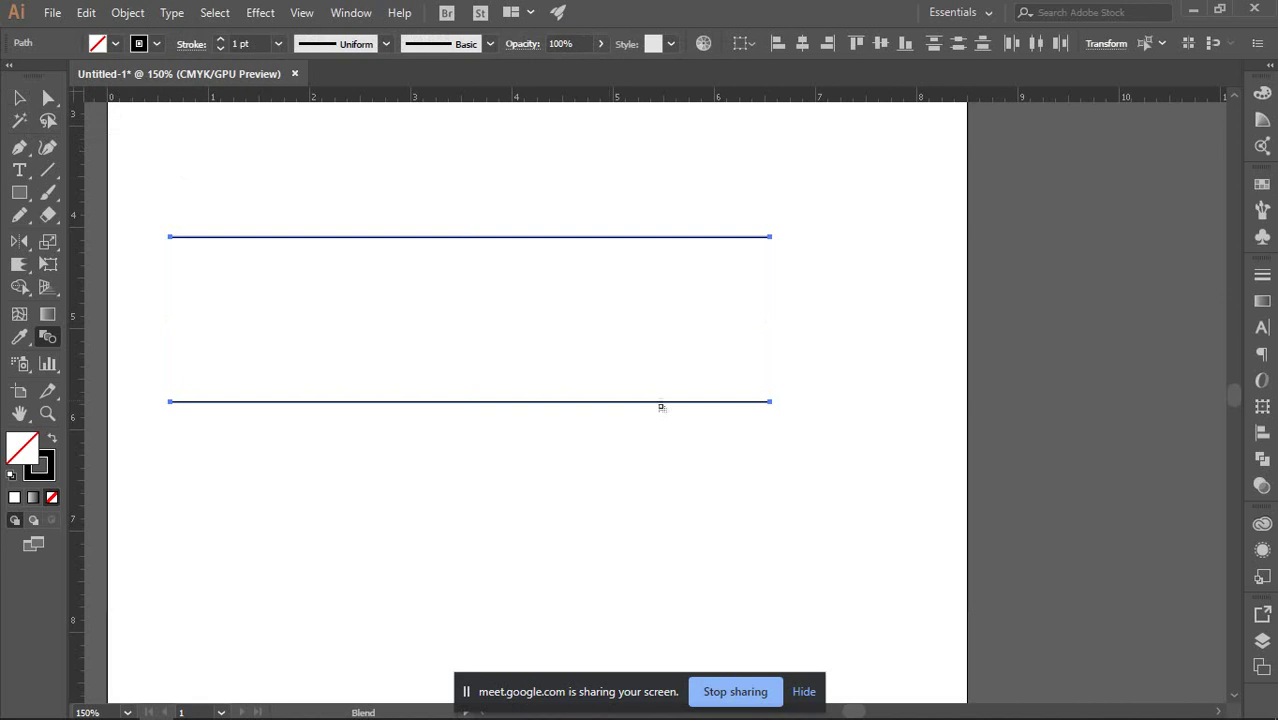
Select both horizontal lines and set the Blend tool's spacing to Specified Steps with 2 steps.
left_click(24, 103)
left_click(316, 196)
left_click_drag(294, 194, 409, 431)
double_click(48, 336)
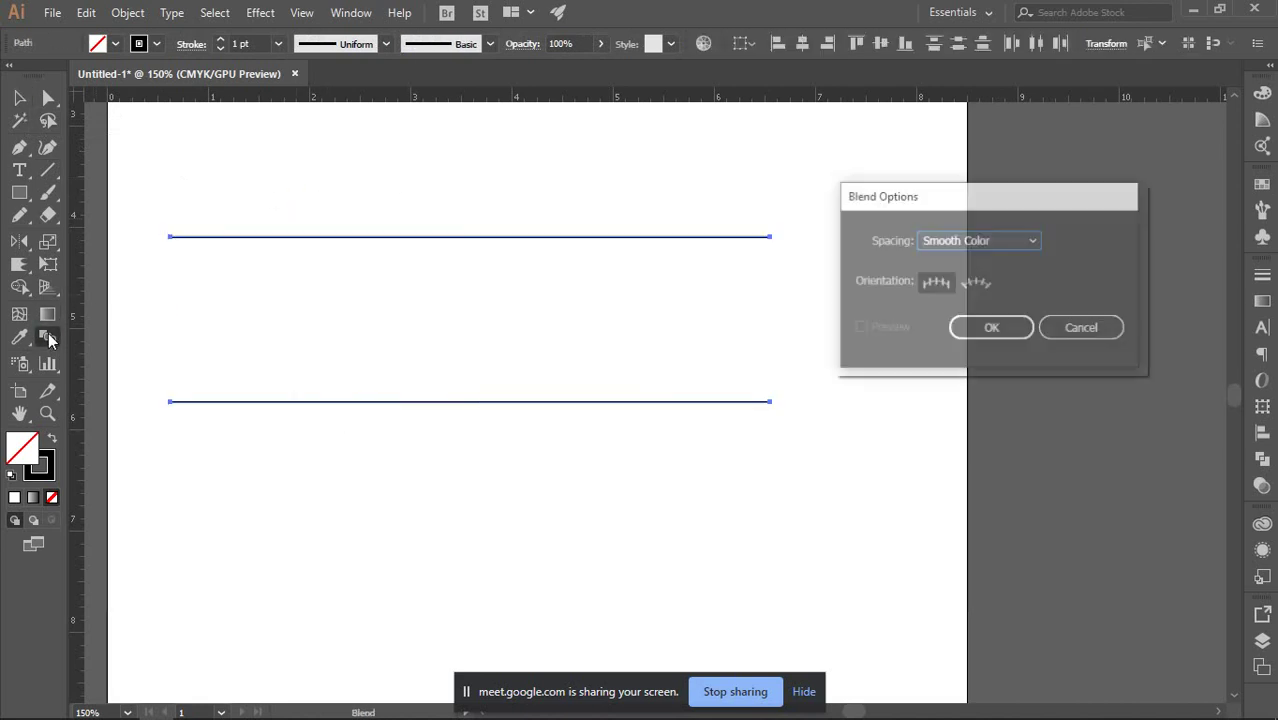
left_click(1032, 249)
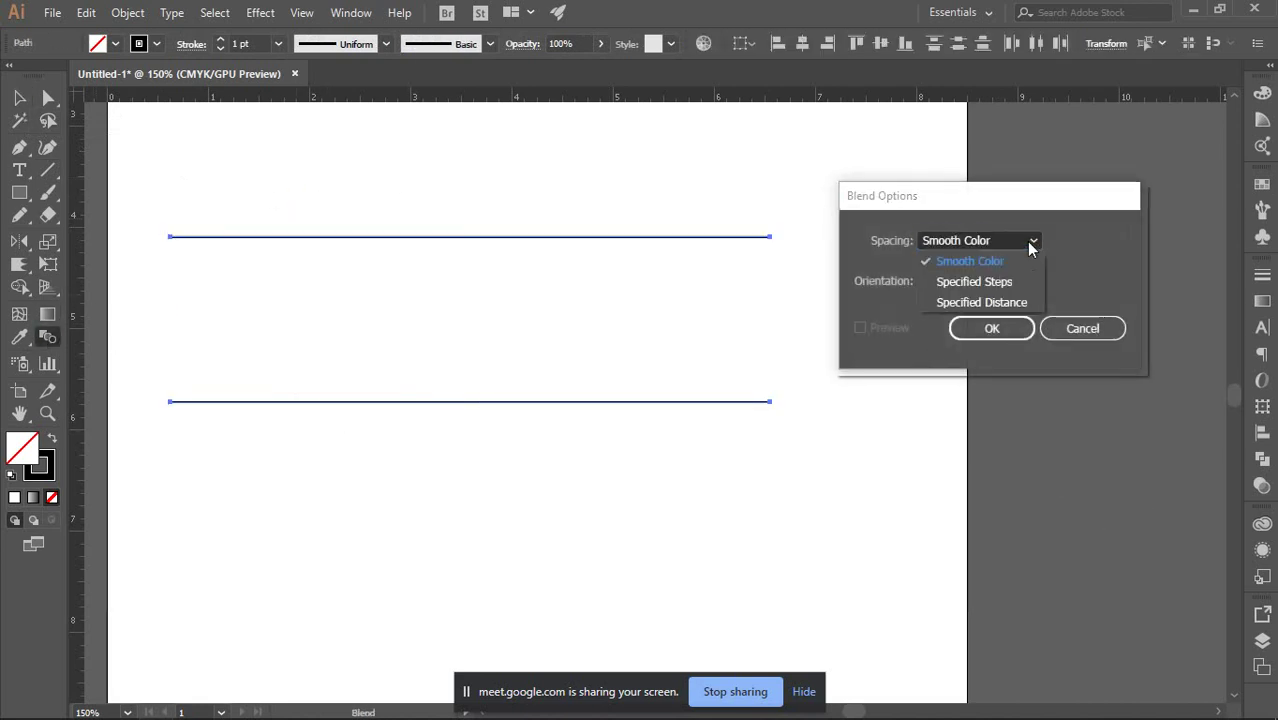
left_click(968, 281)
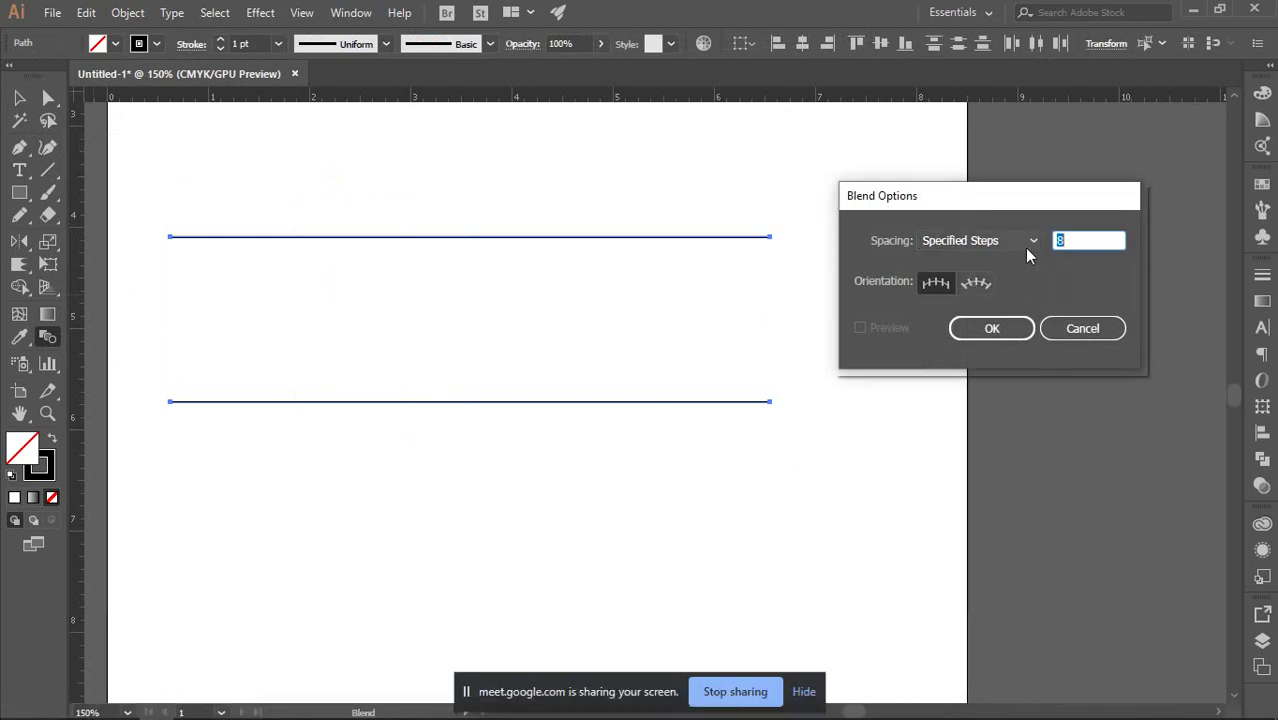
type("2")
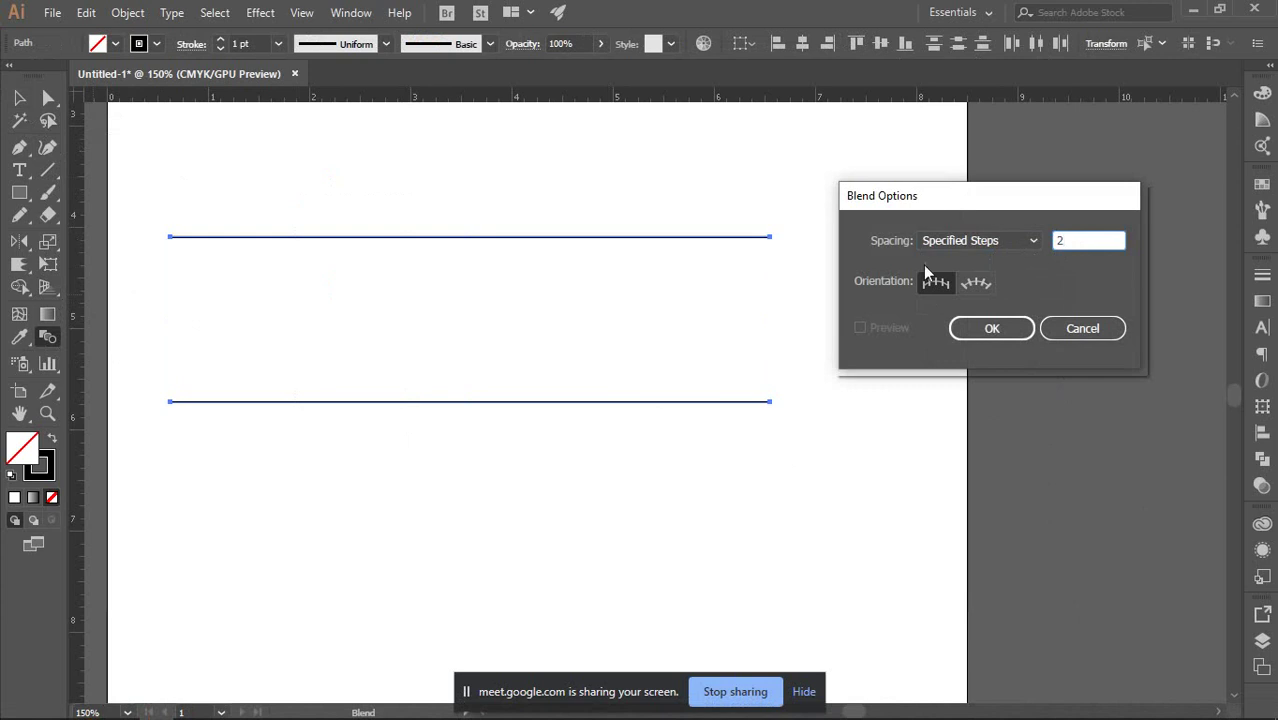
left_click(991, 328)
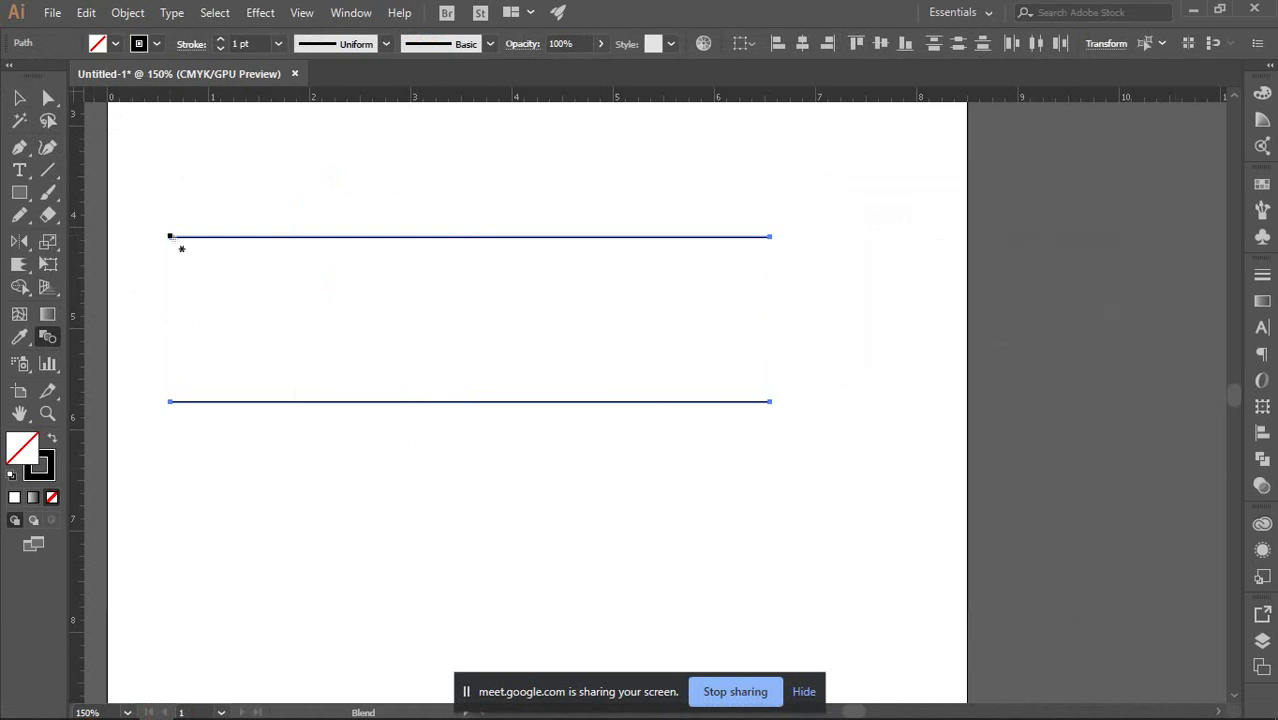
Try a two-step blend between the left endpoints of the two lines, inspect it as one selected object, and undo it.
left_click(170, 236)
left_click(171, 401)
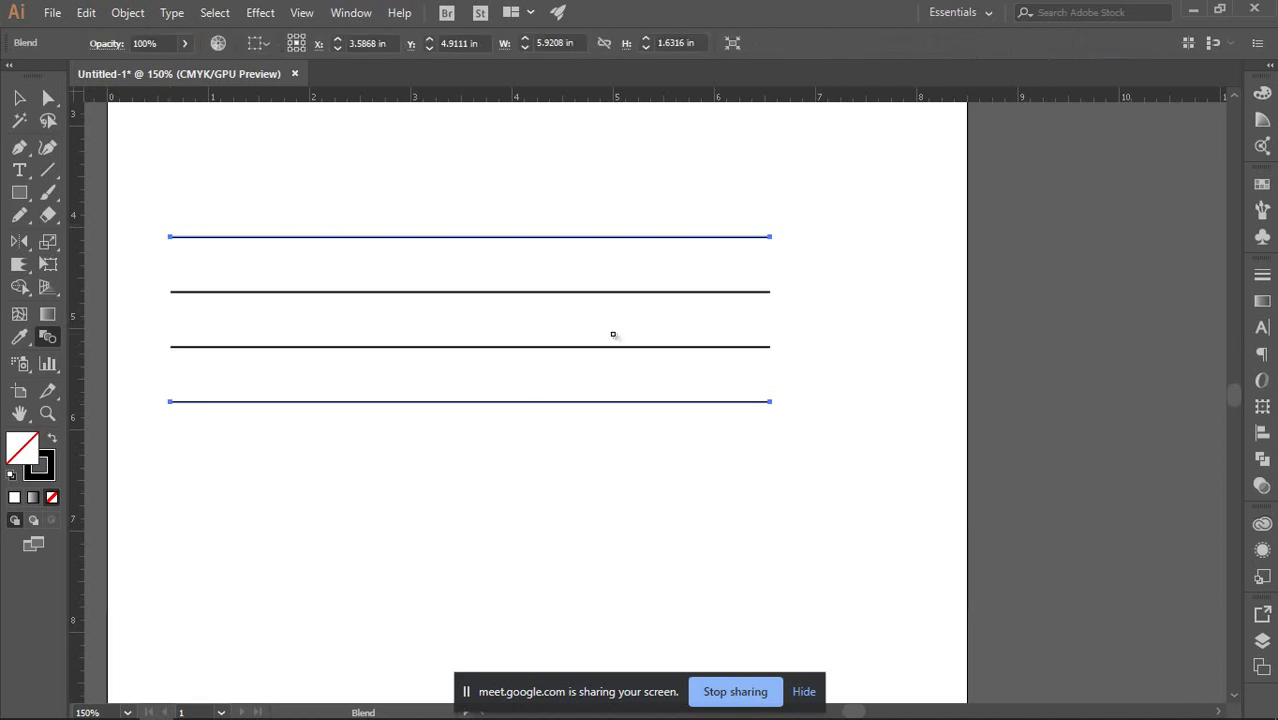
left_click(19, 98)
left_click(267, 165)
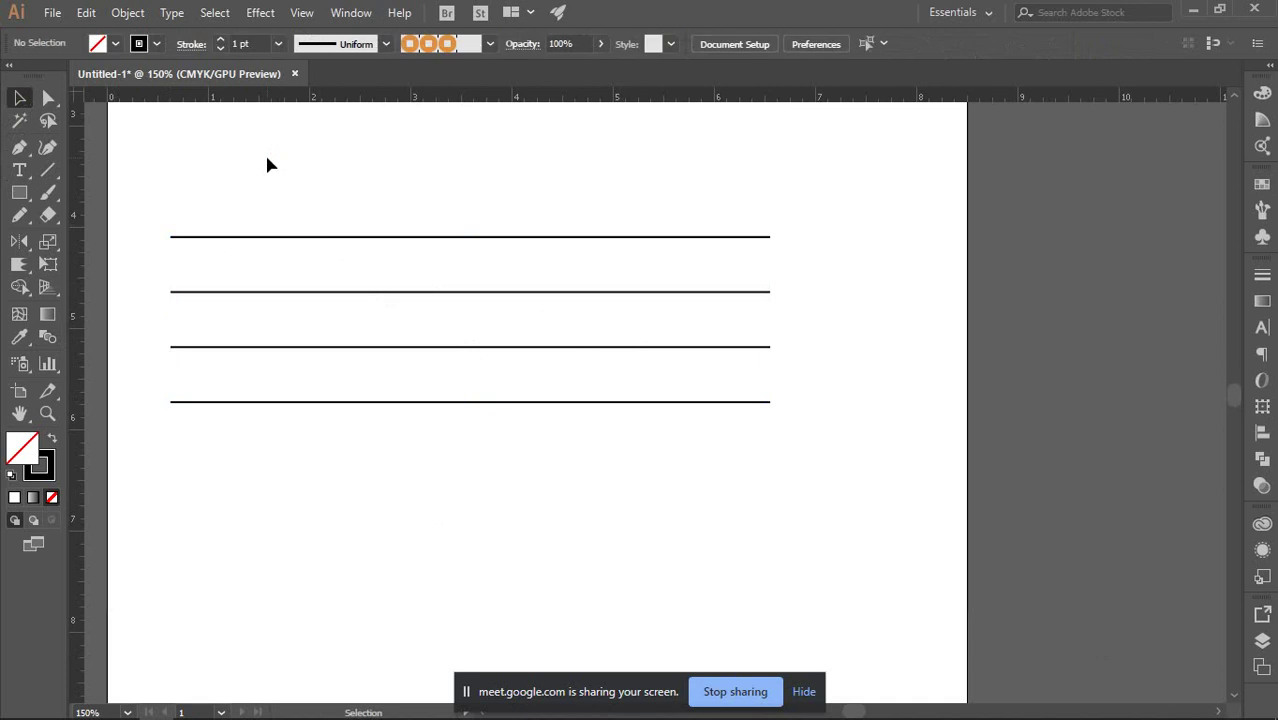
left_click_drag(230, 185, 489, 527)
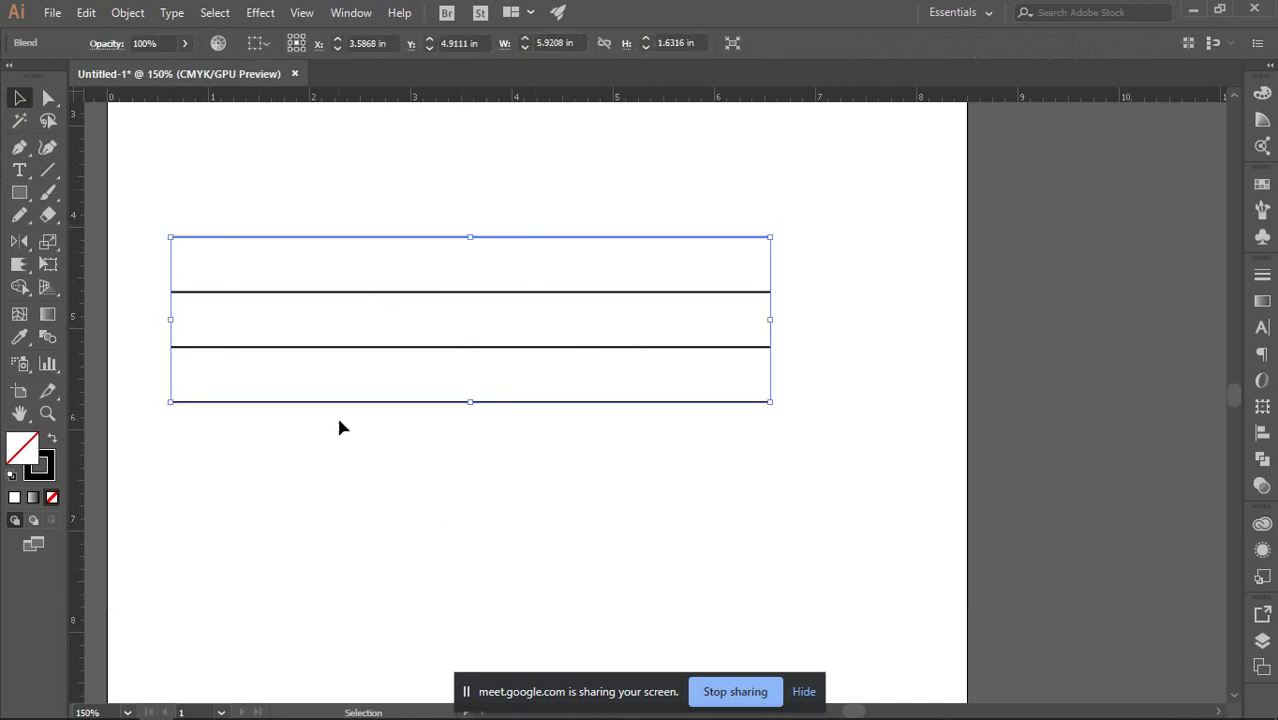
key("ctrl+z")
key("ctrl+z")
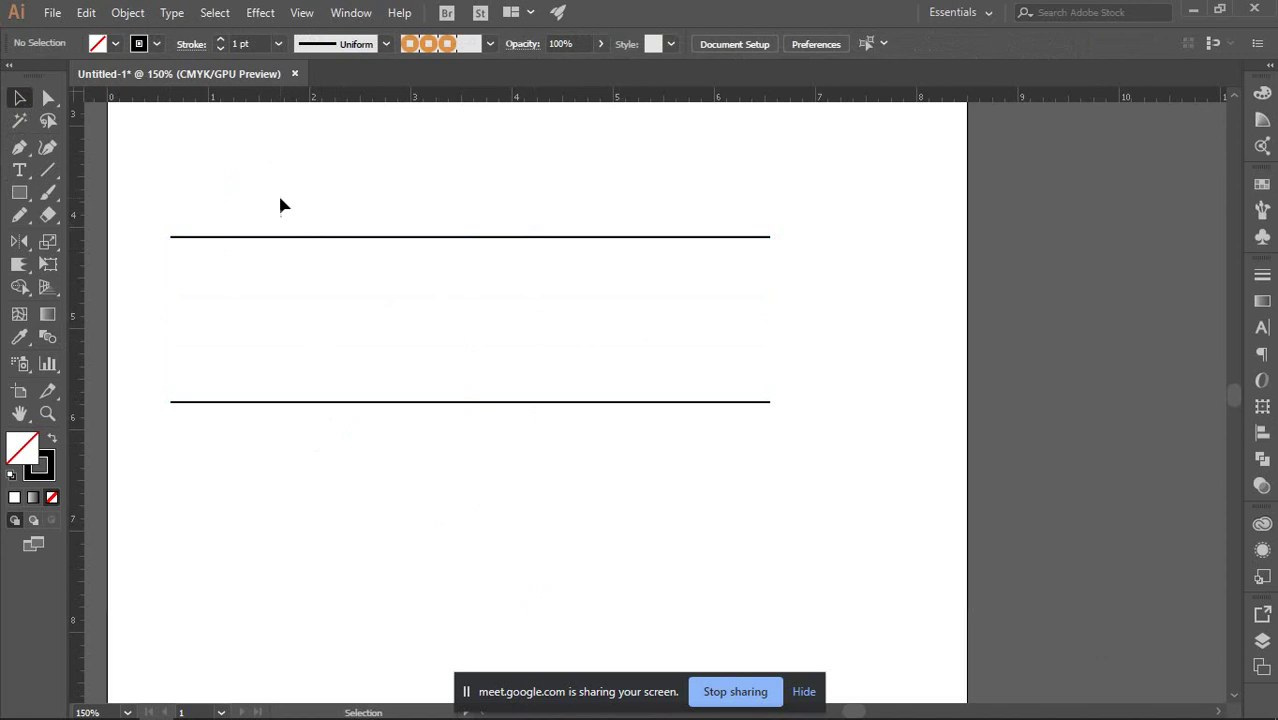
Reselect both lines, repeat the two-step blend between their left endpoints, and undo it again.
left_click_drag(278, 197, 398, 462)
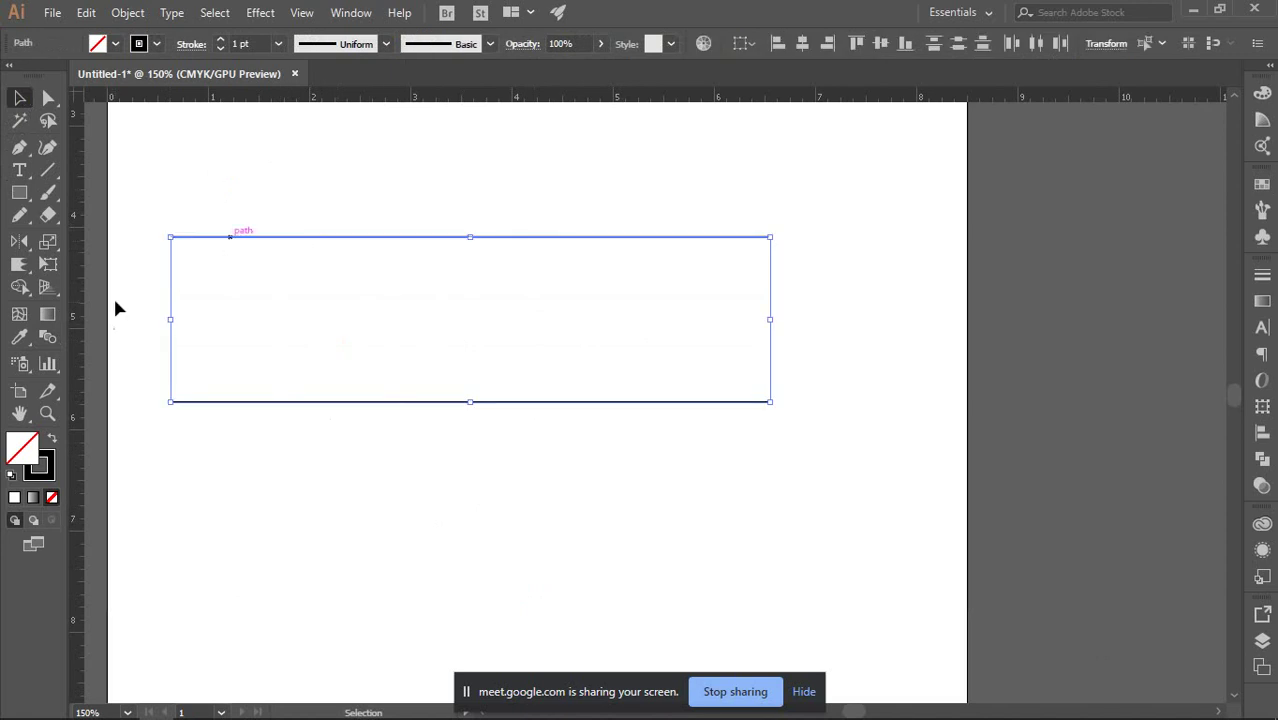
left_click(45, 337)
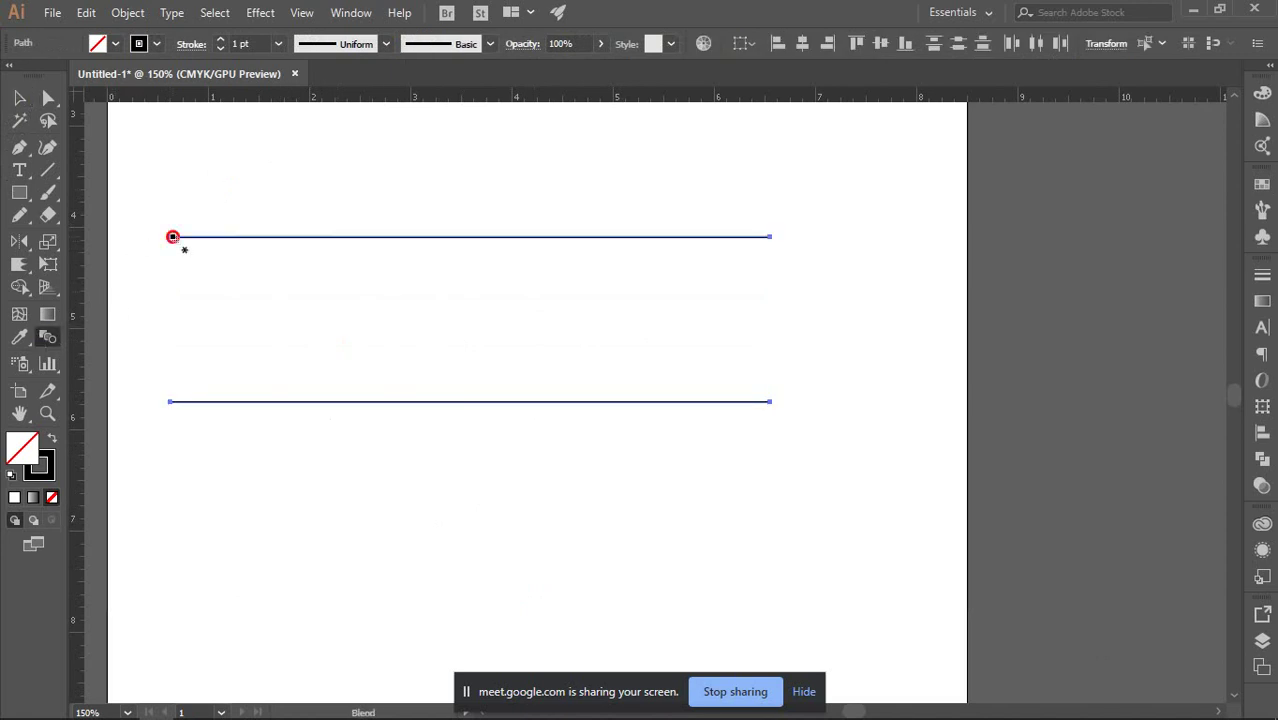
left_click(172, 401)
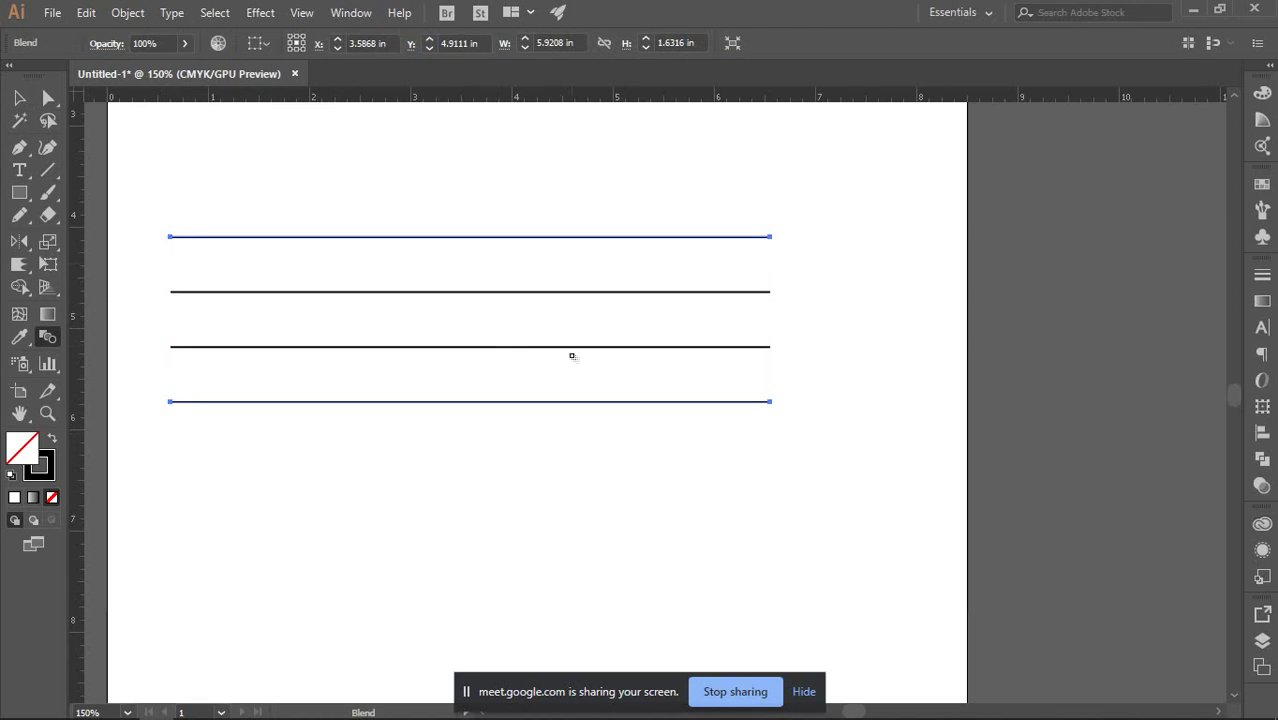
key("ctrl+z")
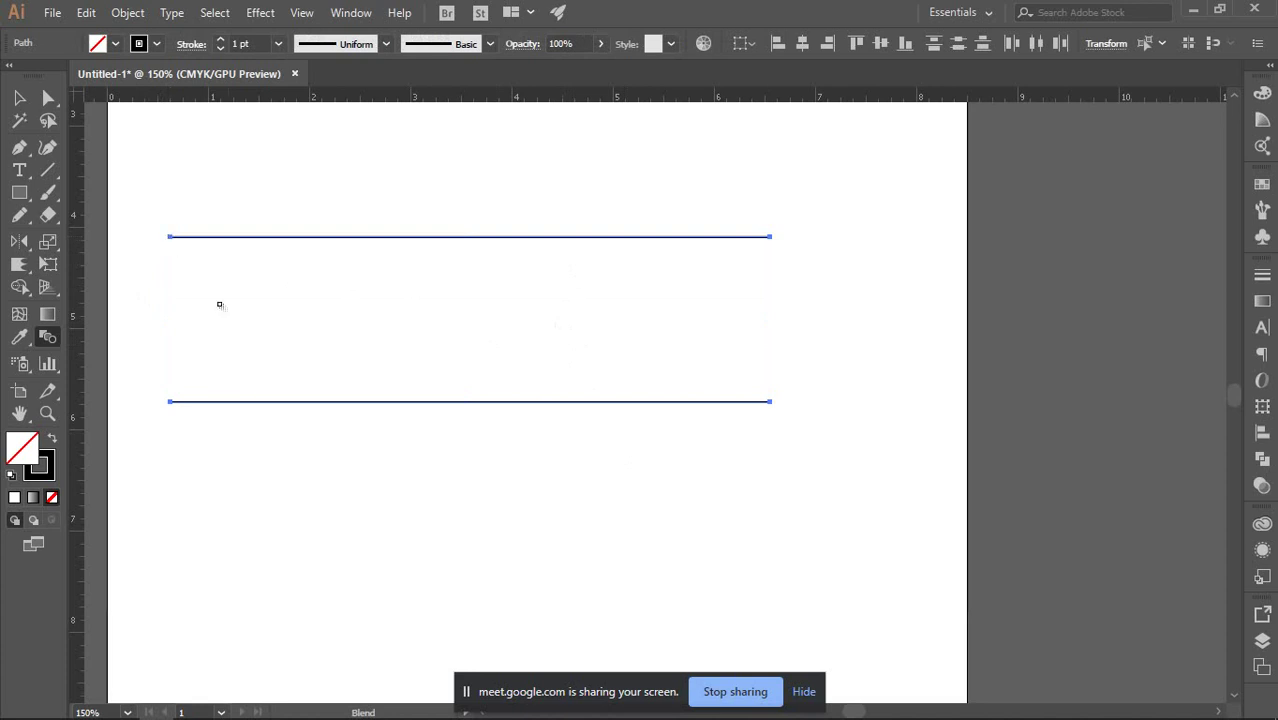
Try blending from the upper line's left endpoint to the lower line's right endpoint and undo the crossed blend.
left_click(771, 402)
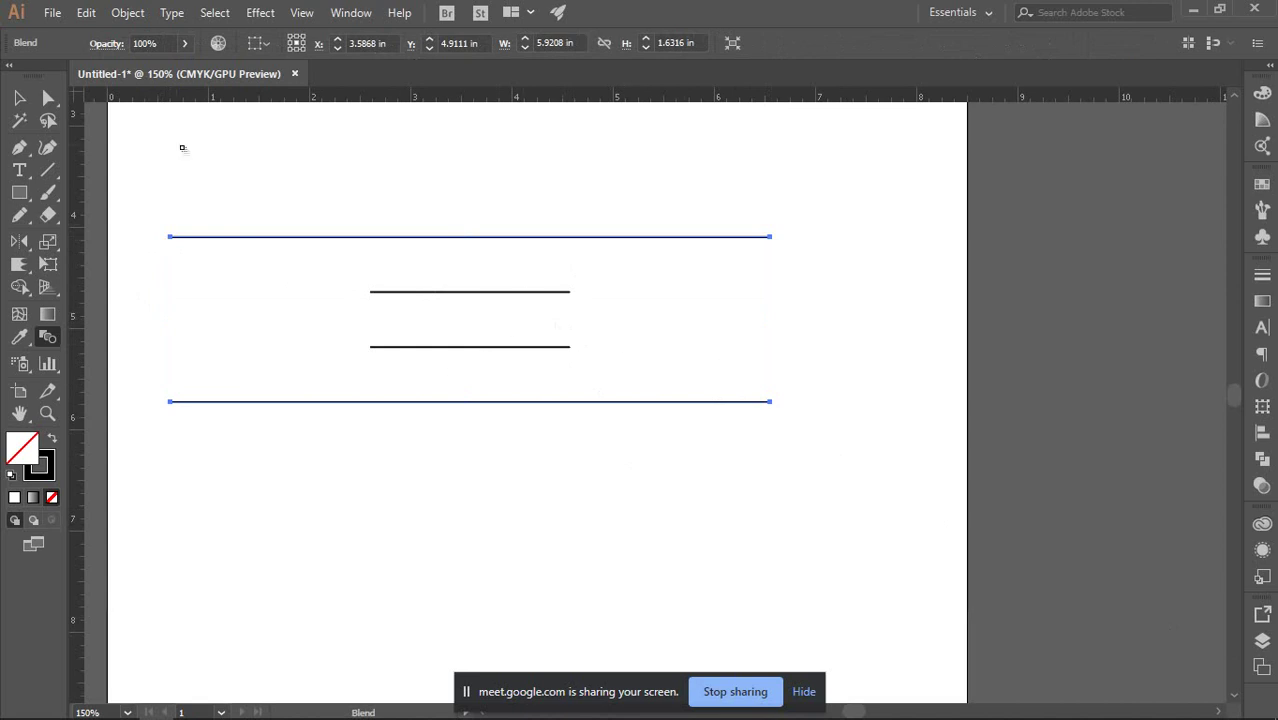
left_click(19, 97)
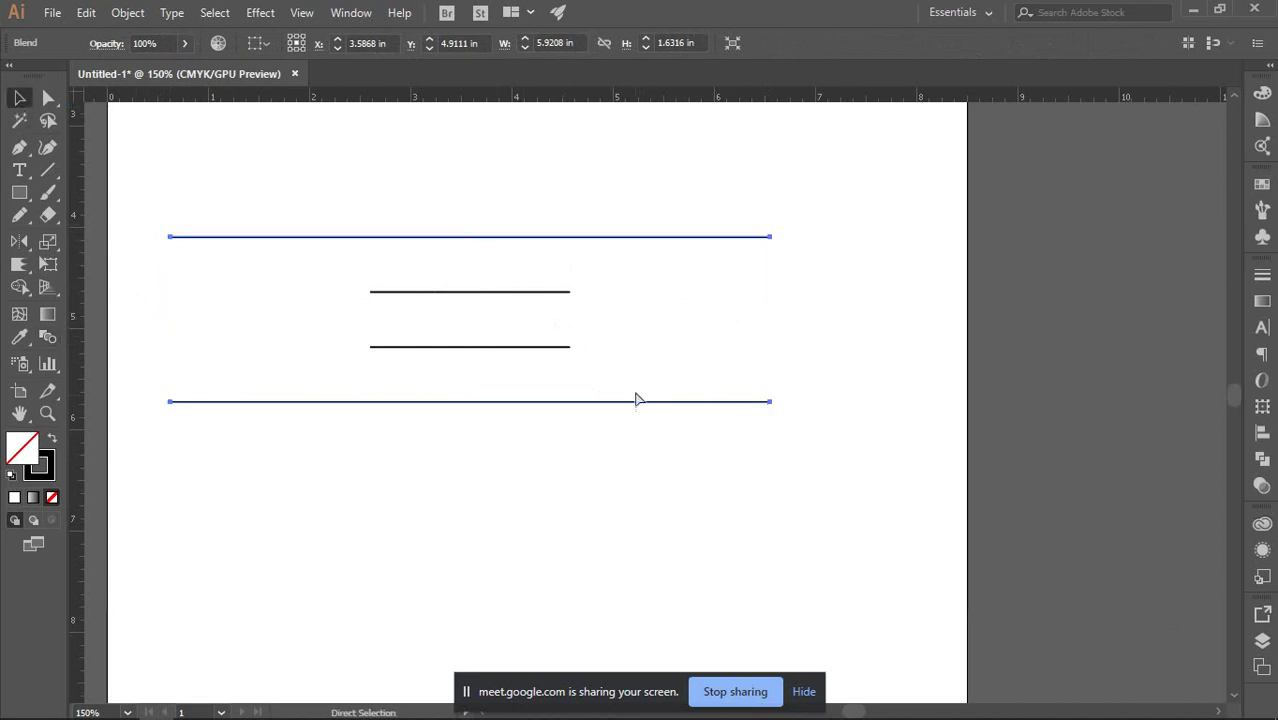
key("ctrl+z")
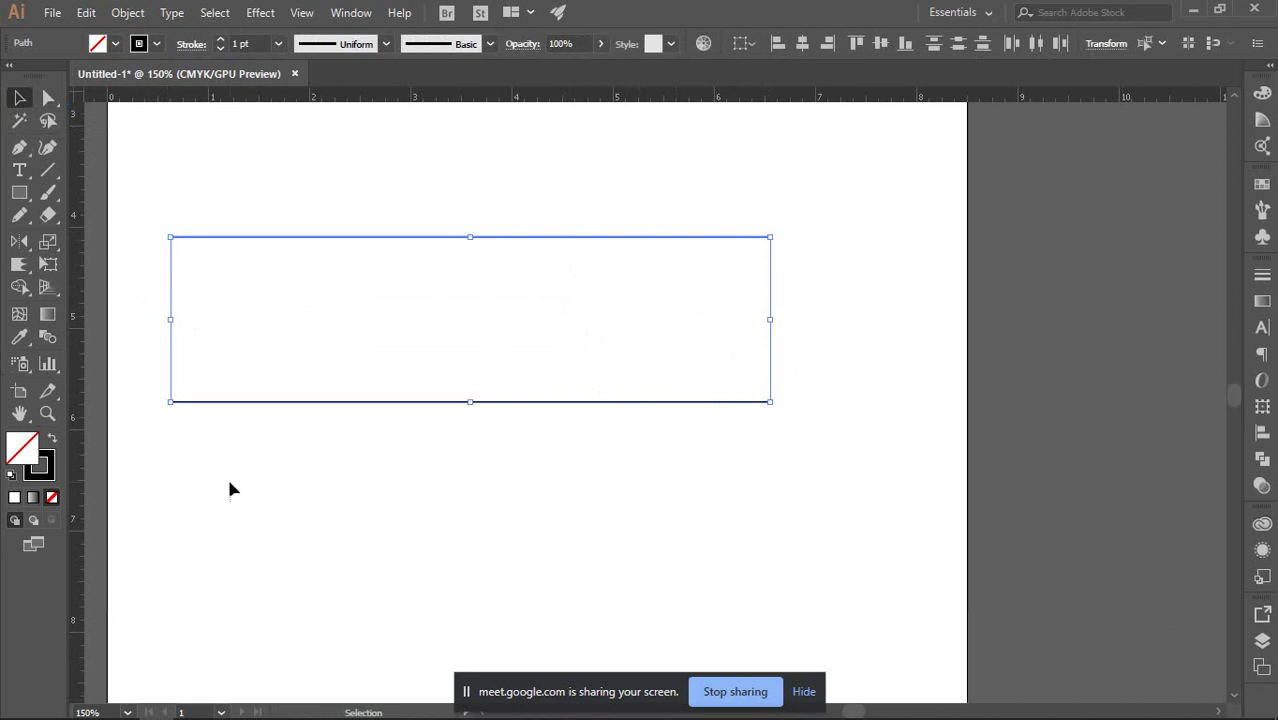
Set Specified Steps to 10 and blend the upper line's left endpoint with the lower line's right endpoint.
double_click(48, 338)
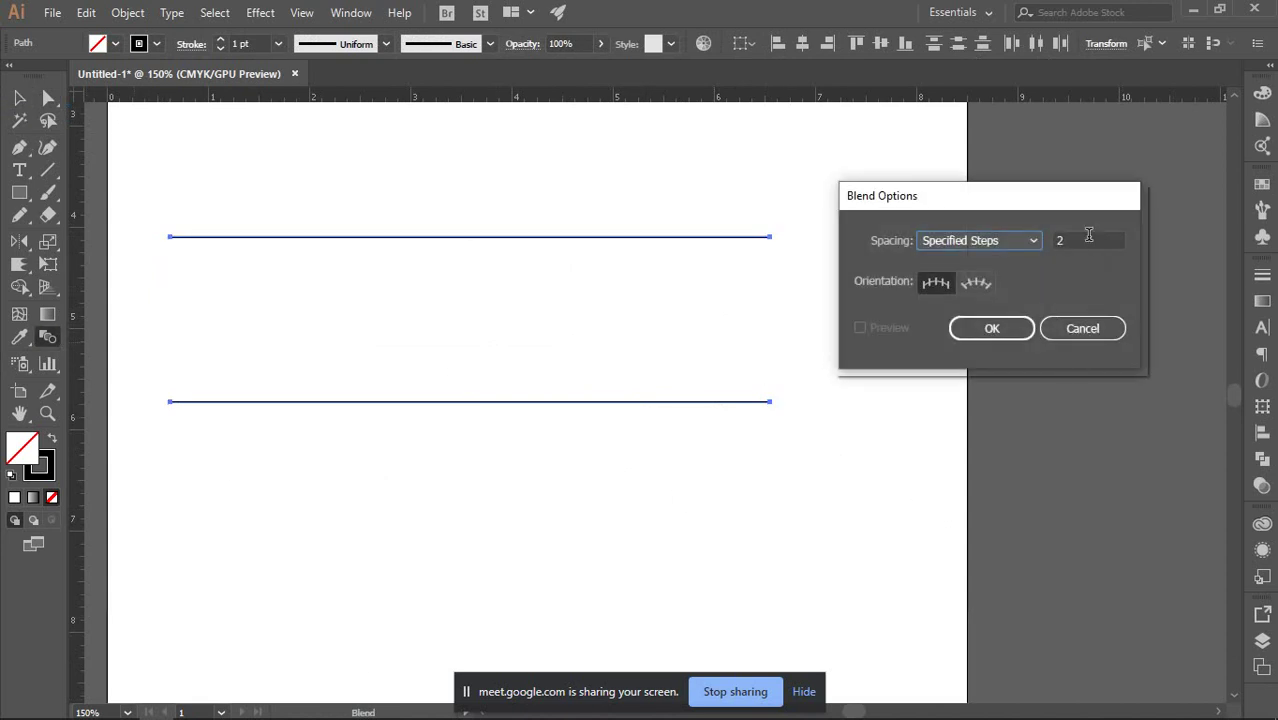
type("0")
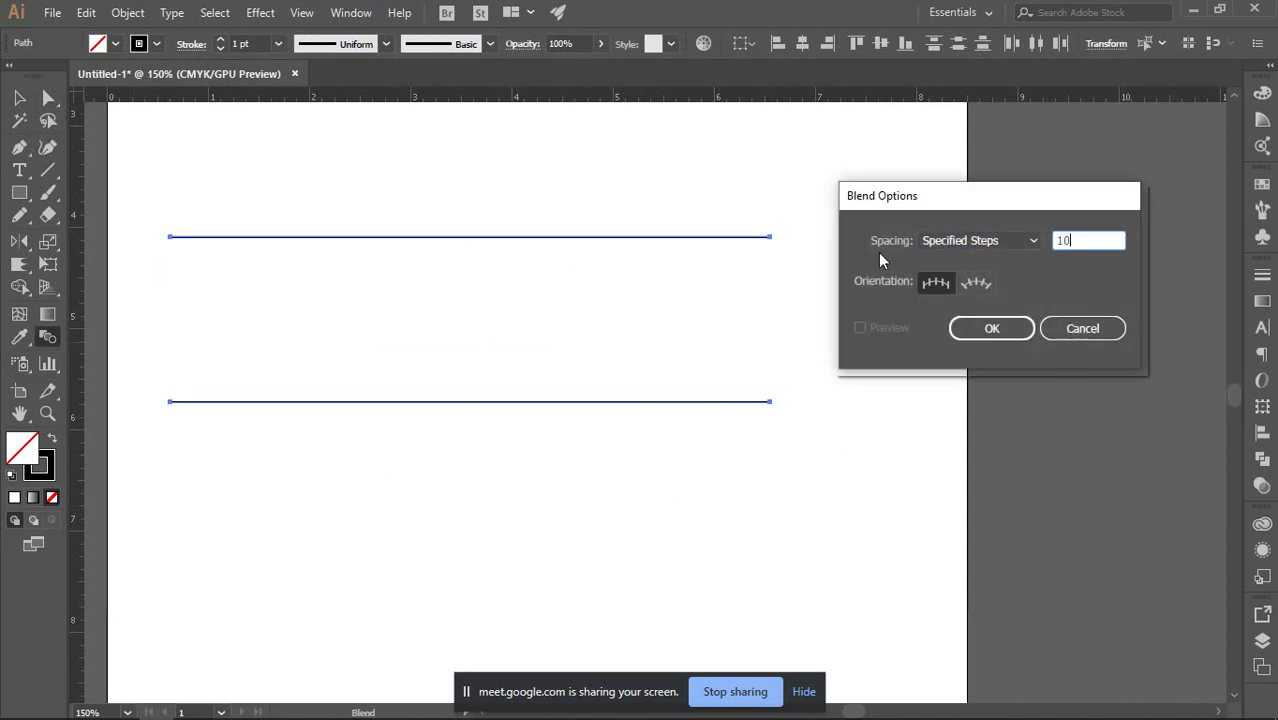
key("Return")
key("v")
key("w")
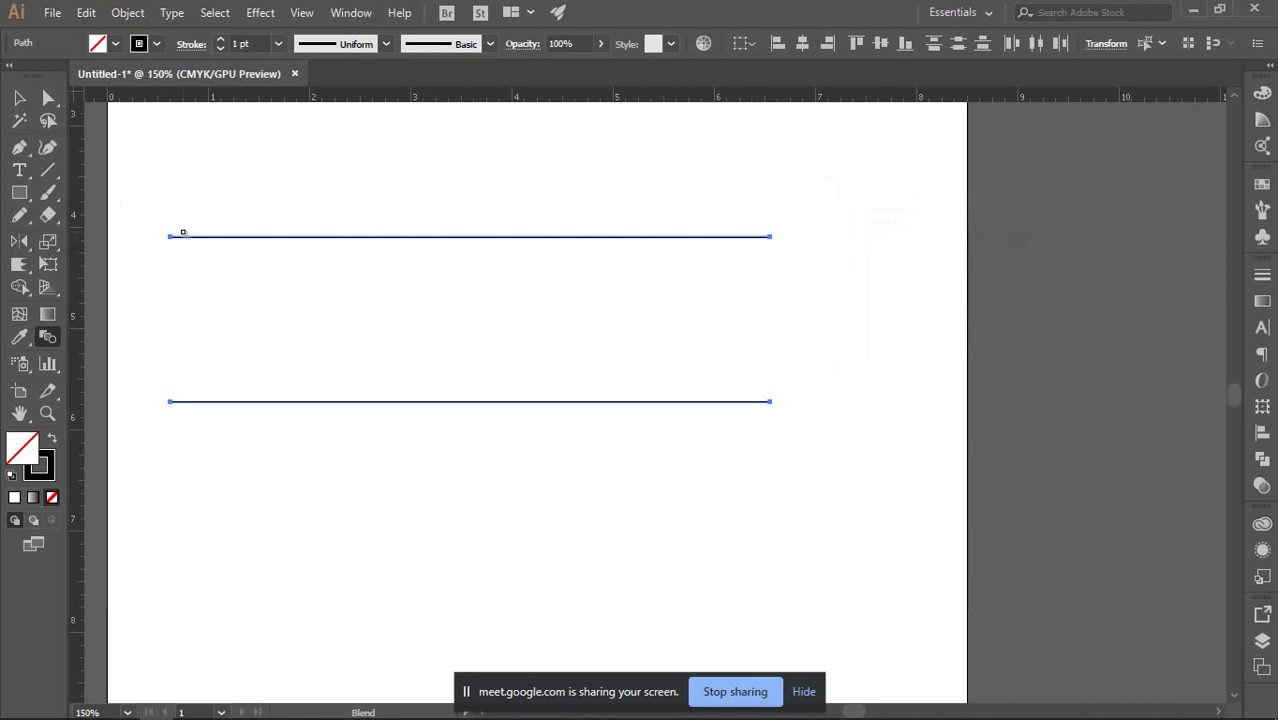
left_click(771, 401)
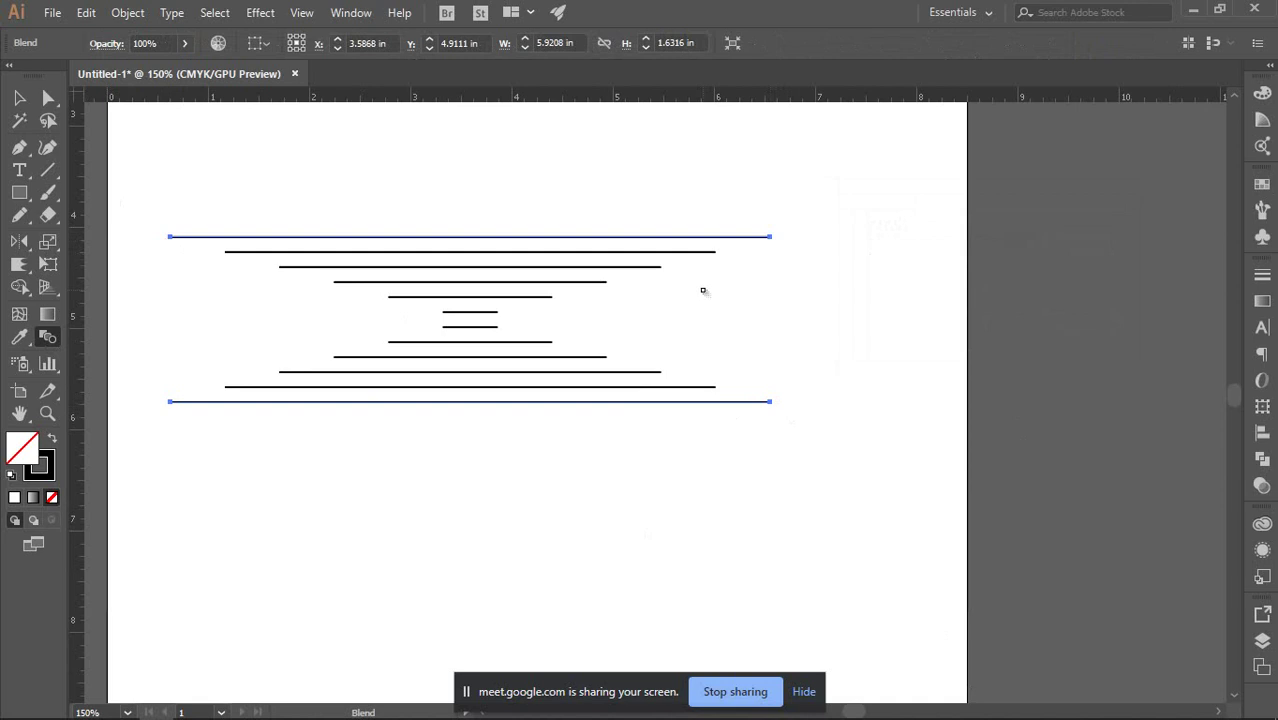
Release the ten-step crossed blend back into the two original lines and deselect everything.
key("v")
key("ctrl+a")
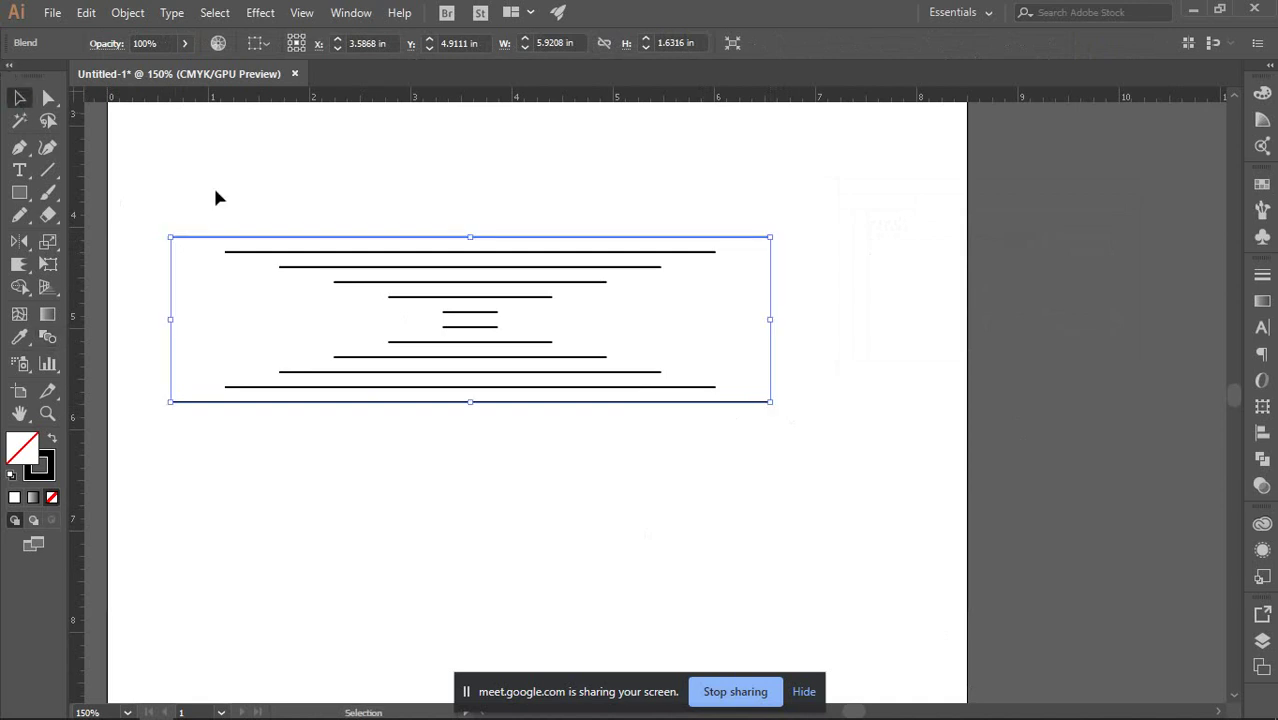
key("alt+ctrl+shift+b")
left_click(485, 538)
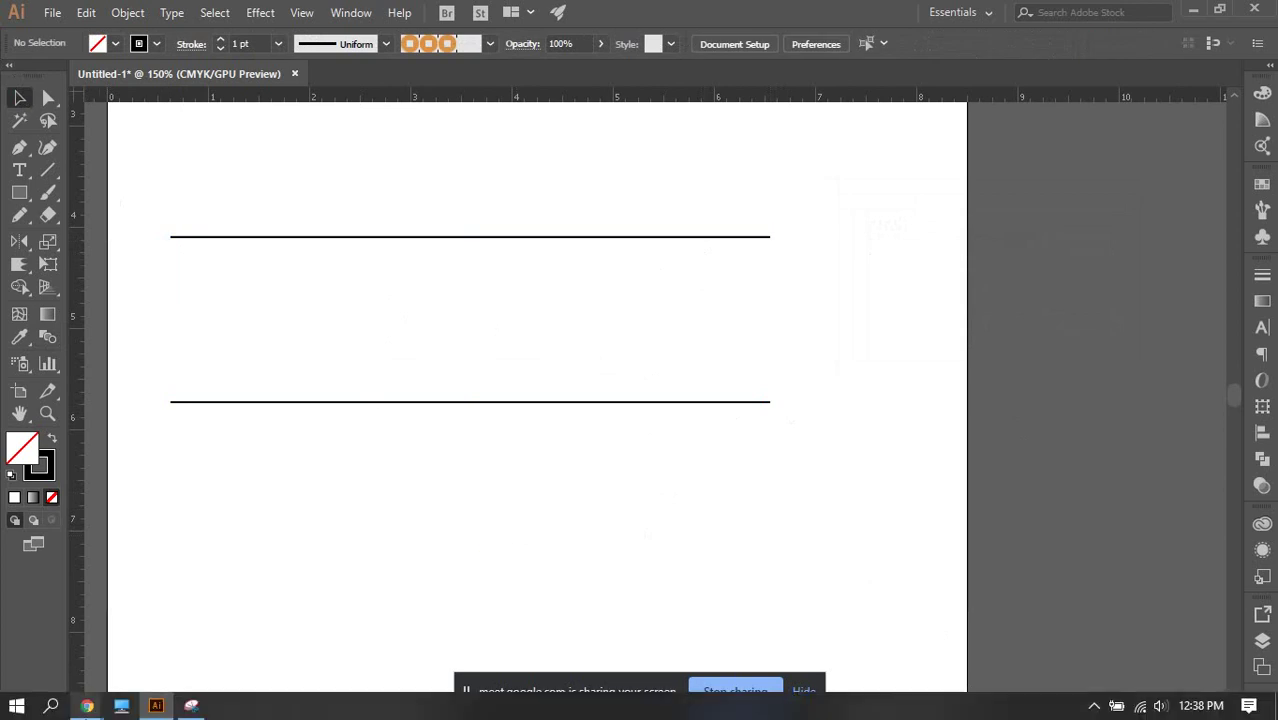
Switch to Chrome and search Google Images for "blend effect in illustrator".
mouse_move(87, 706)
left_click(72, 677)
left_click(800, 15)
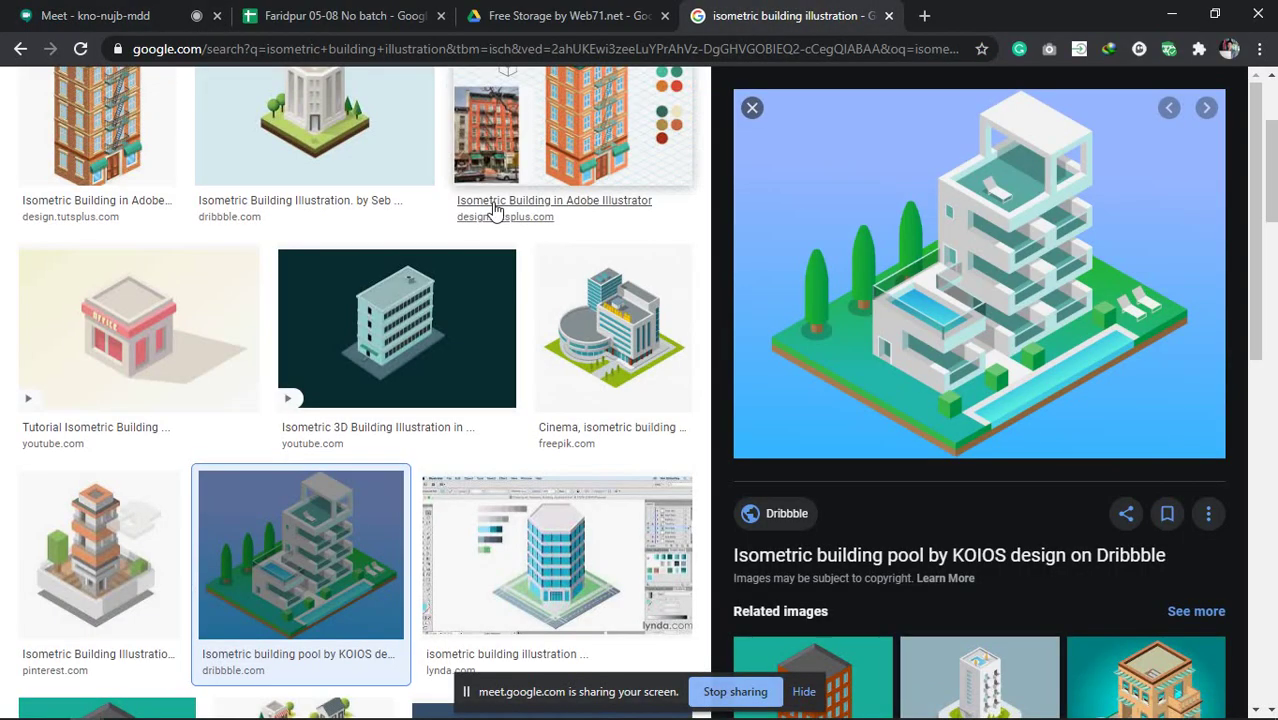
left_click_drag(383, 110, 4, 110)
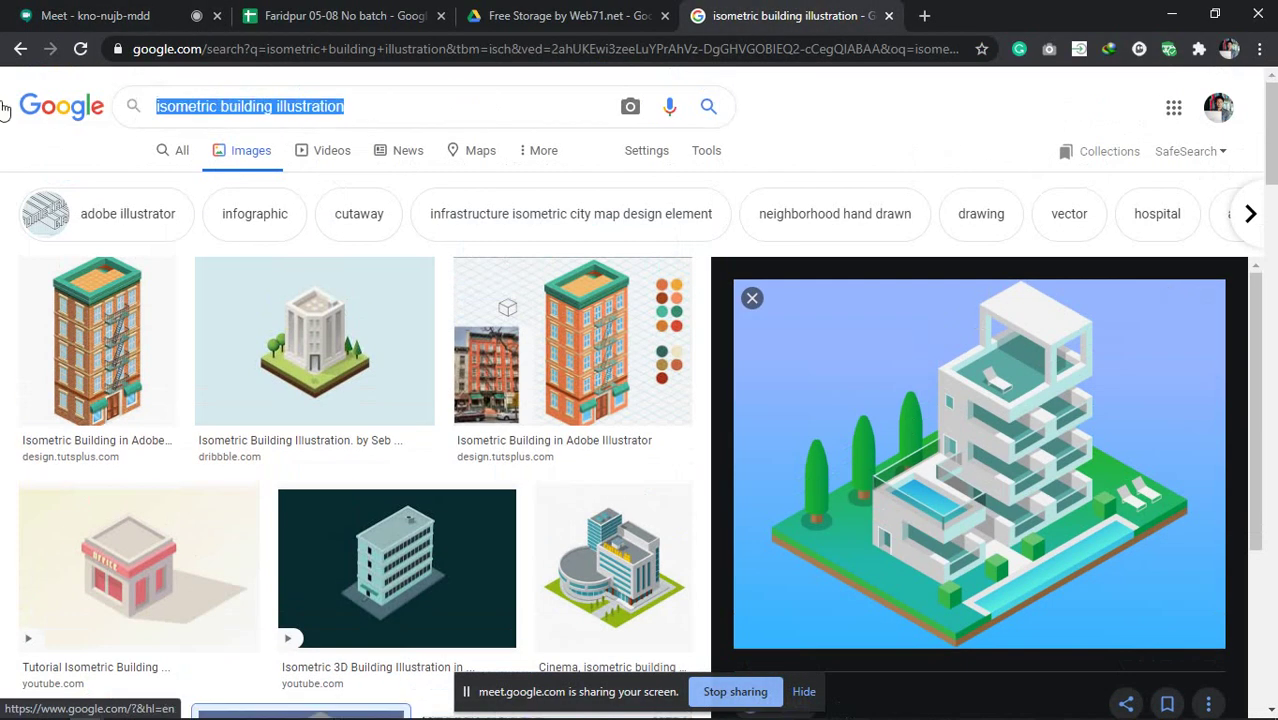
type("Blend f")
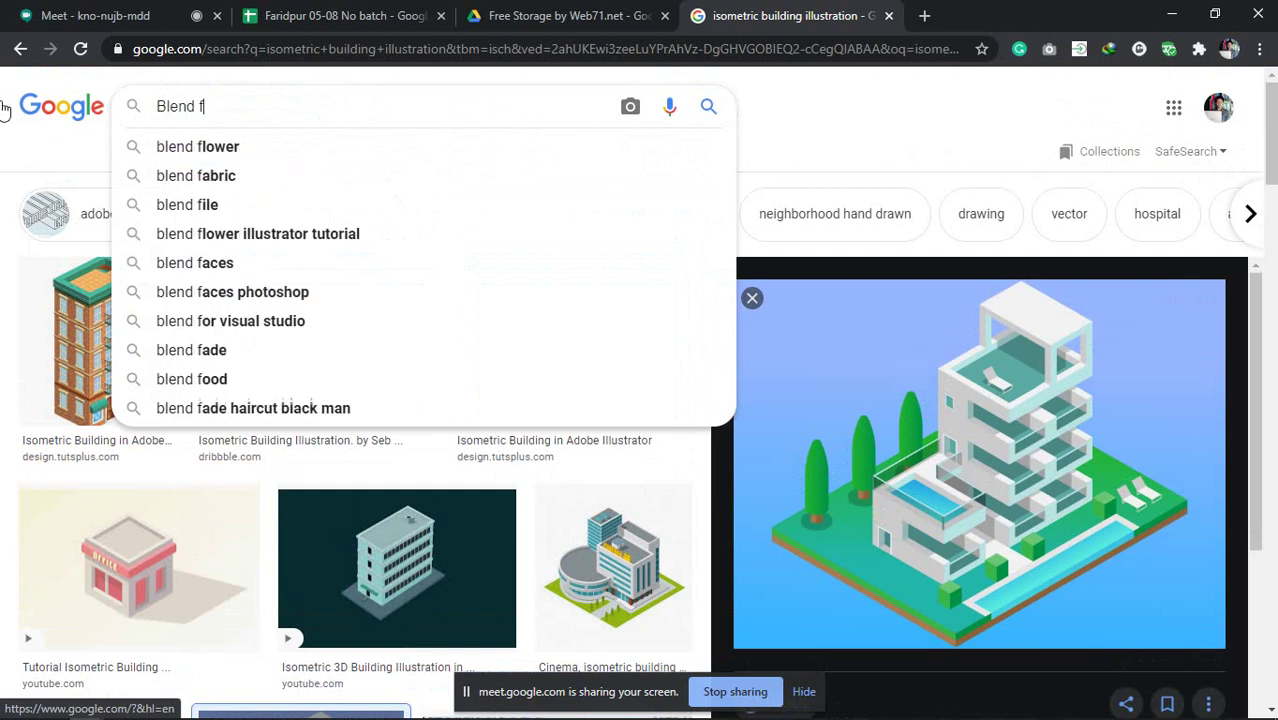
key("BackSpace")
type("effect")
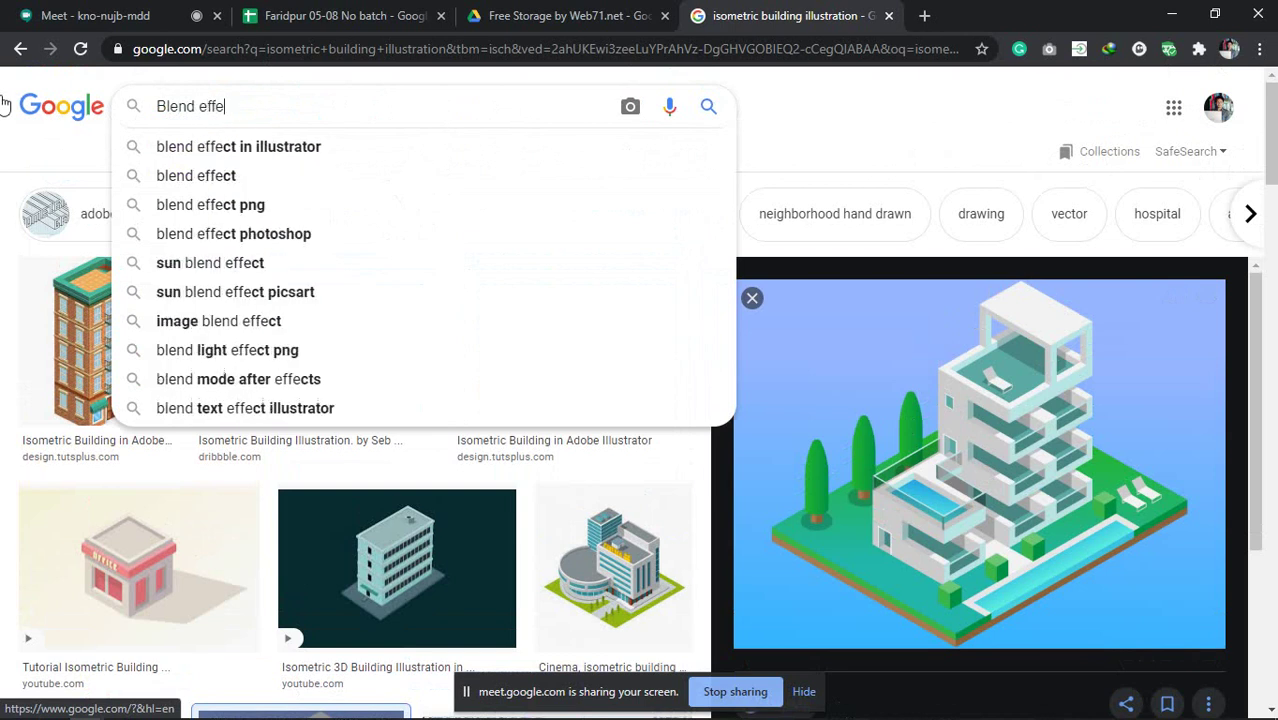
left_click(260, 146)
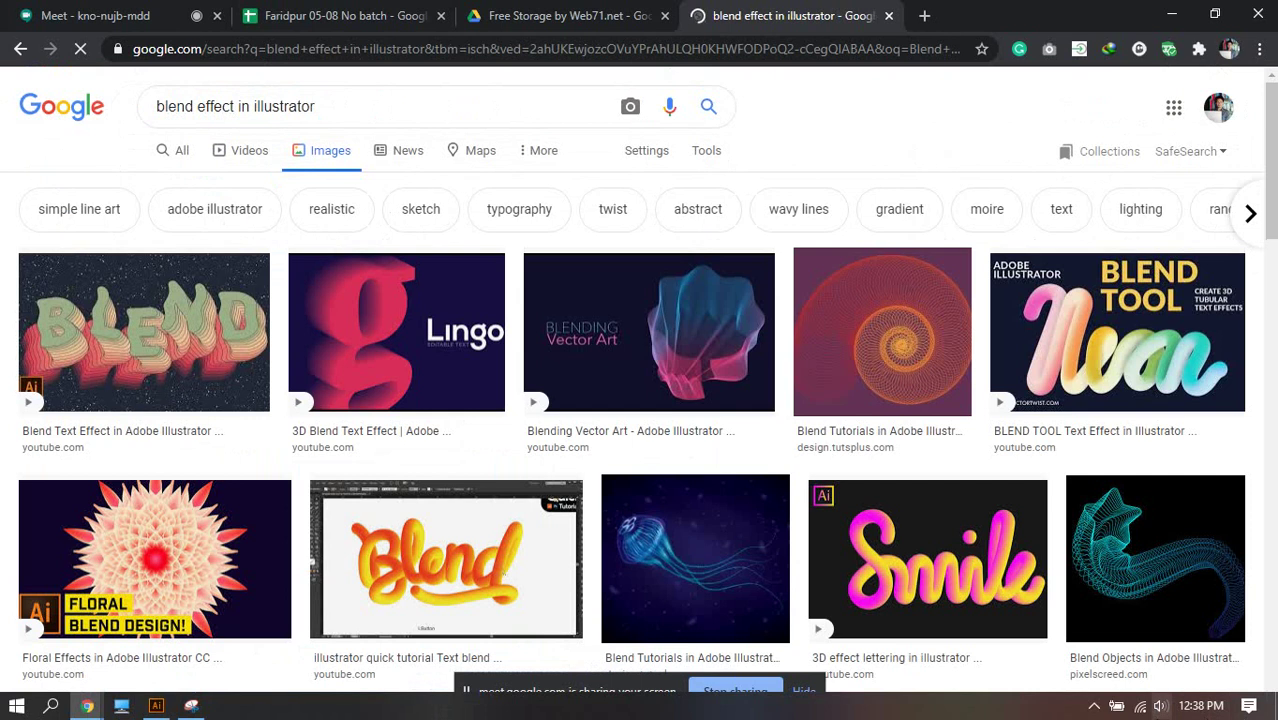
Look through the image results for examples of lettering and artwork made with the Blend tool.
scroll(1077, 585, "down", 2)
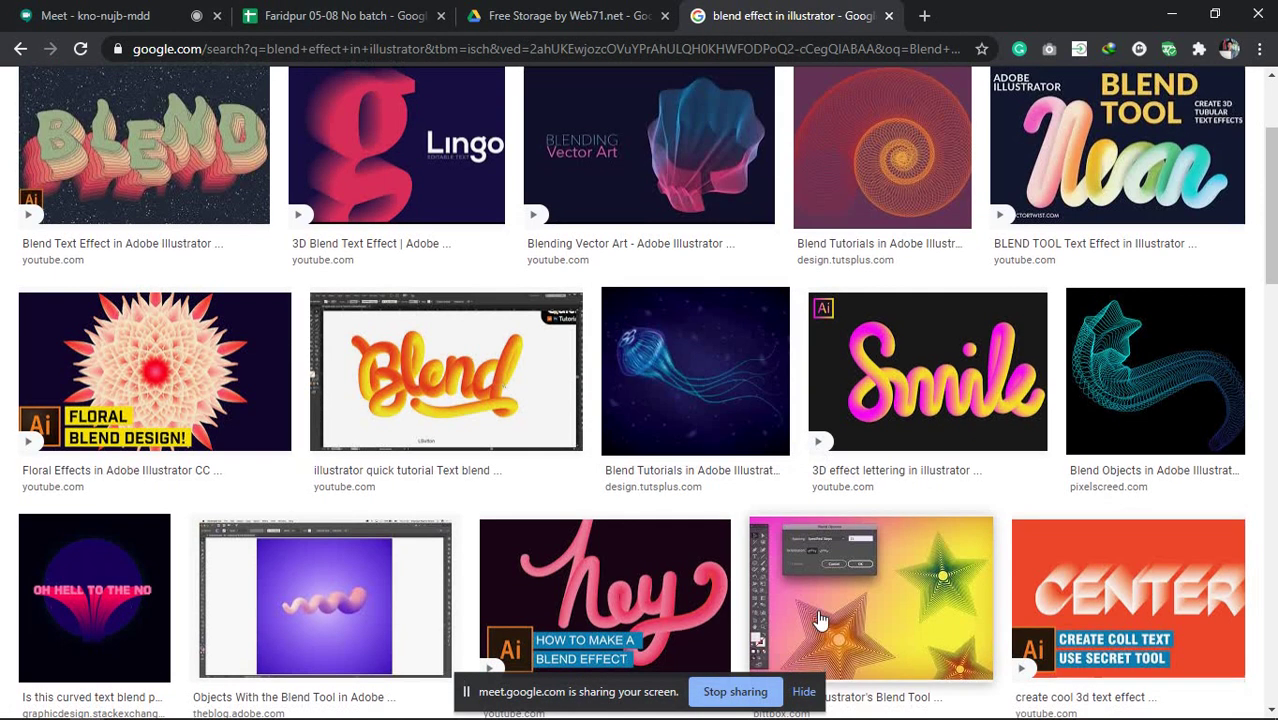
scroll(700, 560, "up", 1)
scroll(927, 562, "down", 3)
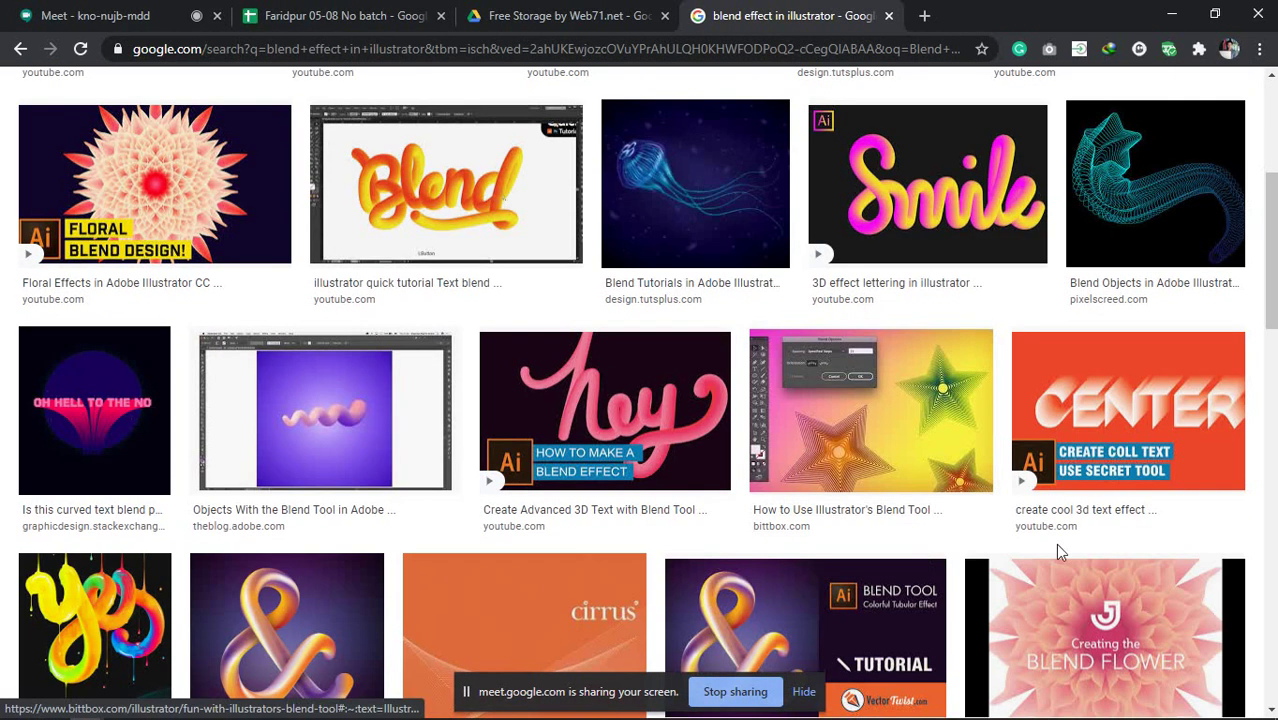
scroll(613, 285, "down", 3)
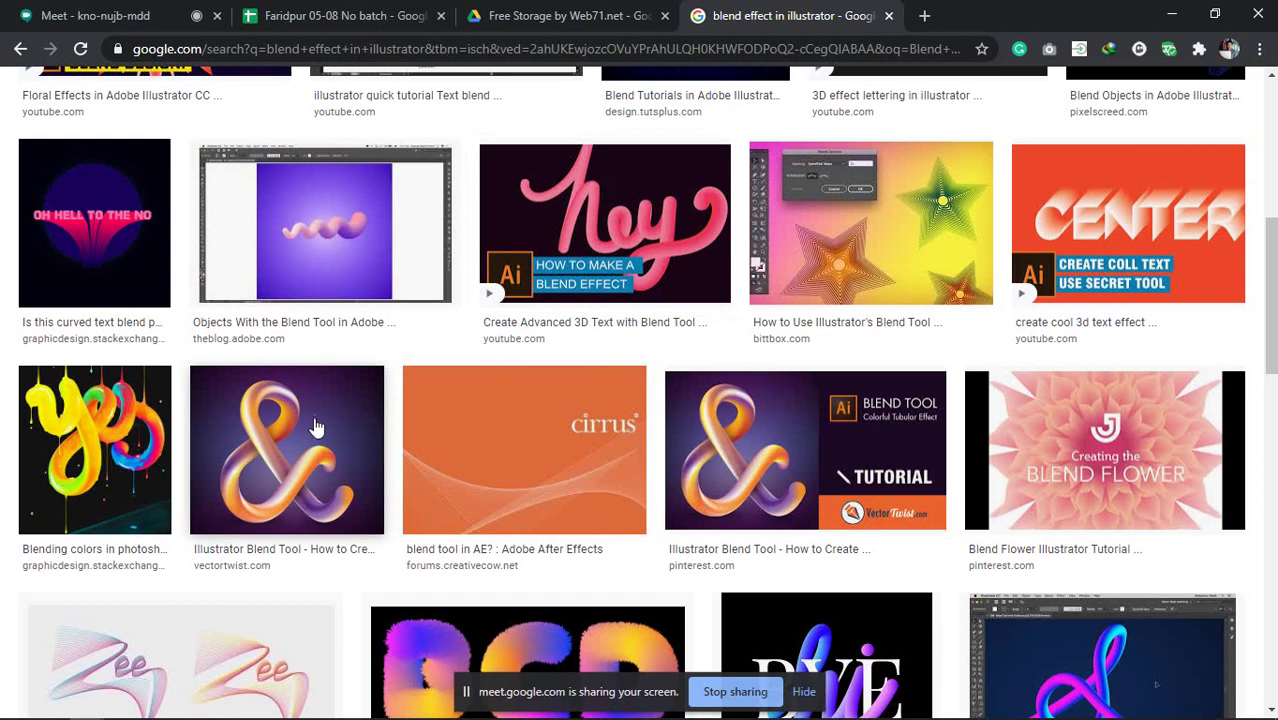
scroll(855, 487, "up", 2)
scroll(900, 450, "up", 4)
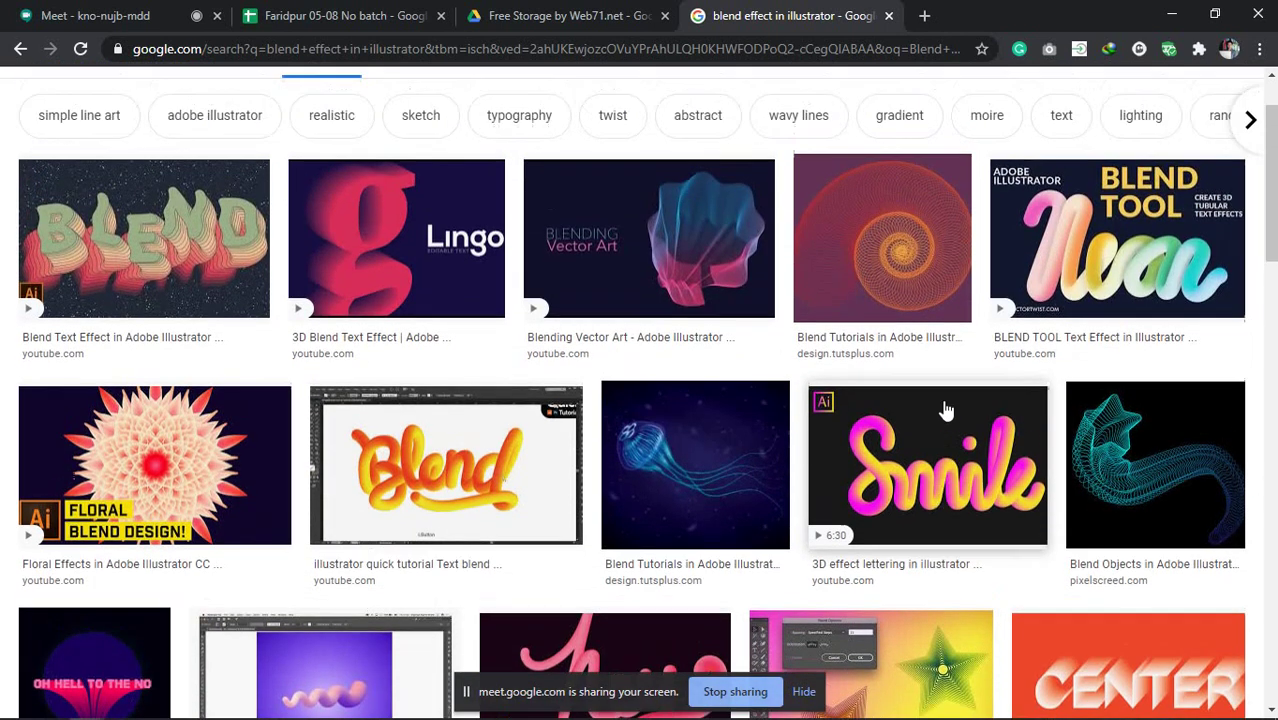
scroll(700, 430, "down", 5)
scroll(420, 446, "down", 5)
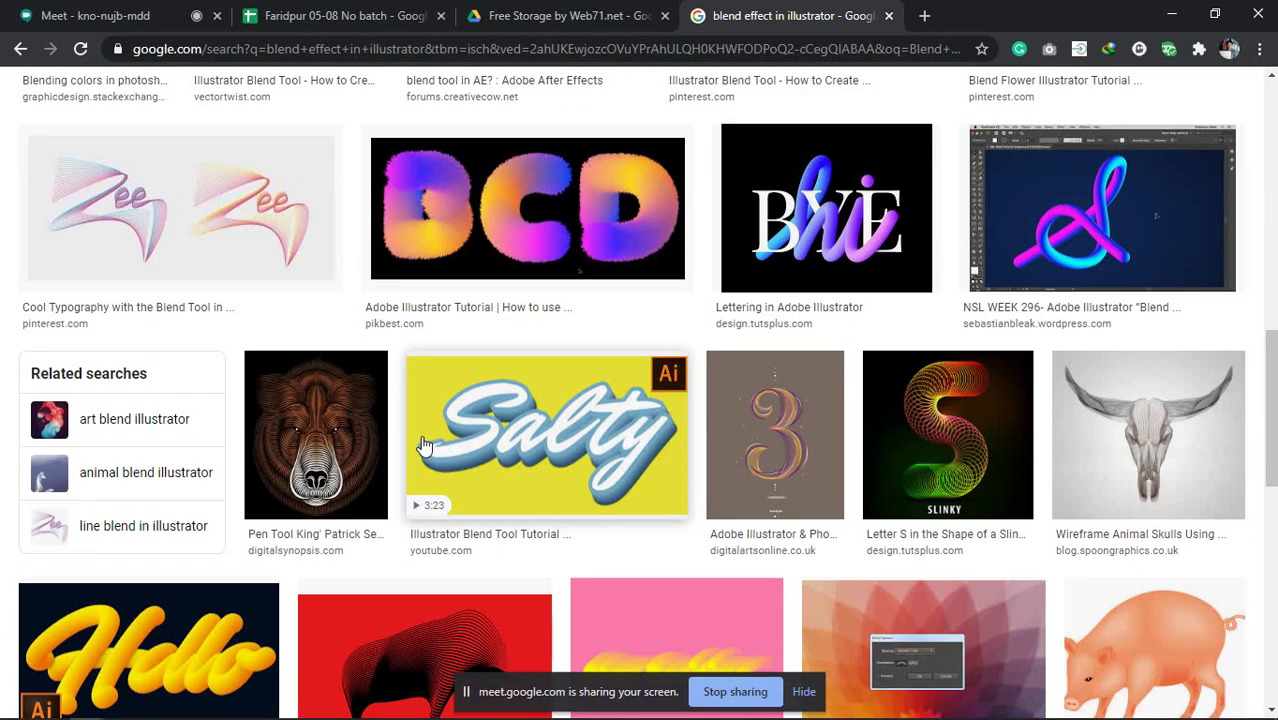
Open the preview of the "Zee" line-blend typography image and return to the first results.
left_click(214, 232)
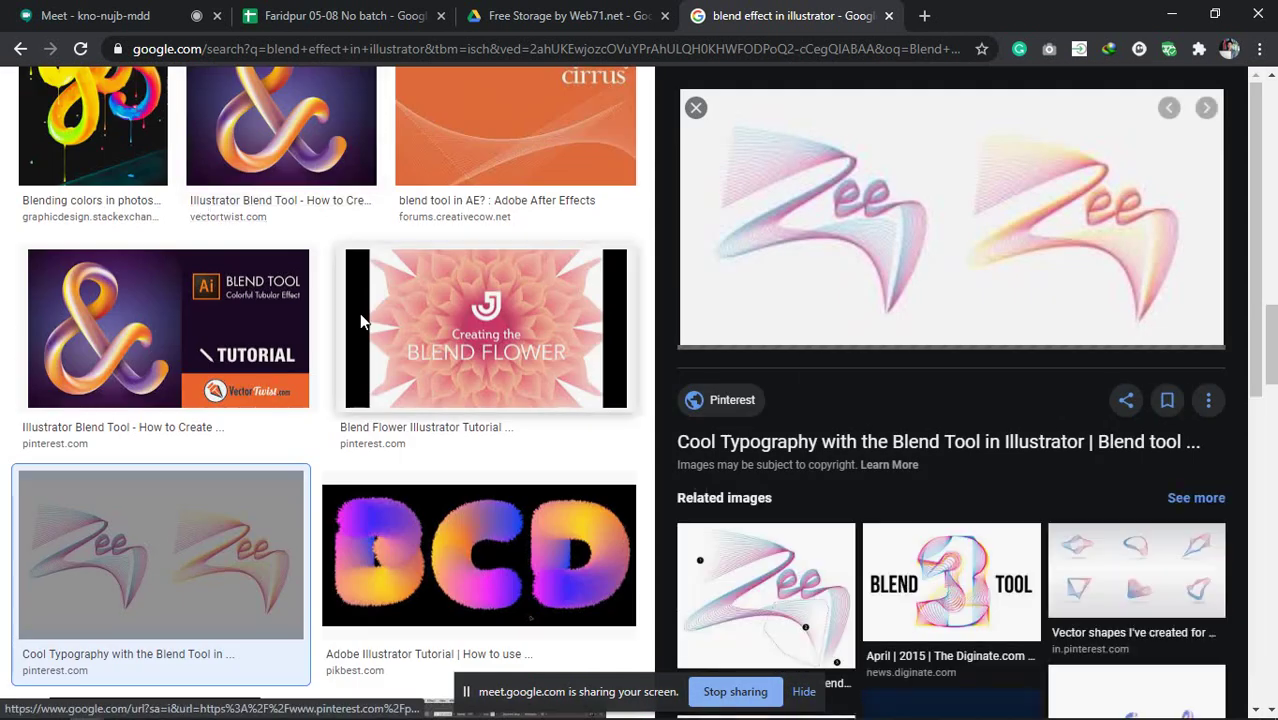
scroll(300, 330, "up", 15)
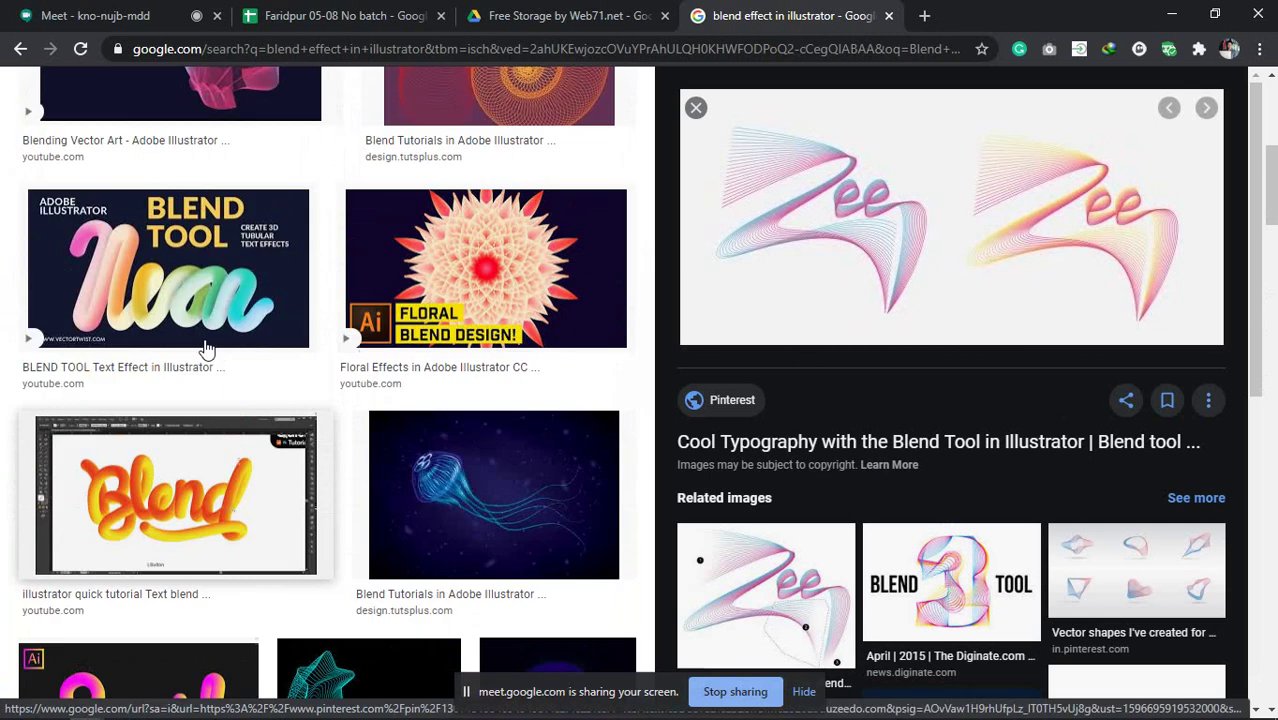
scroll(205, 348, "up", 4)
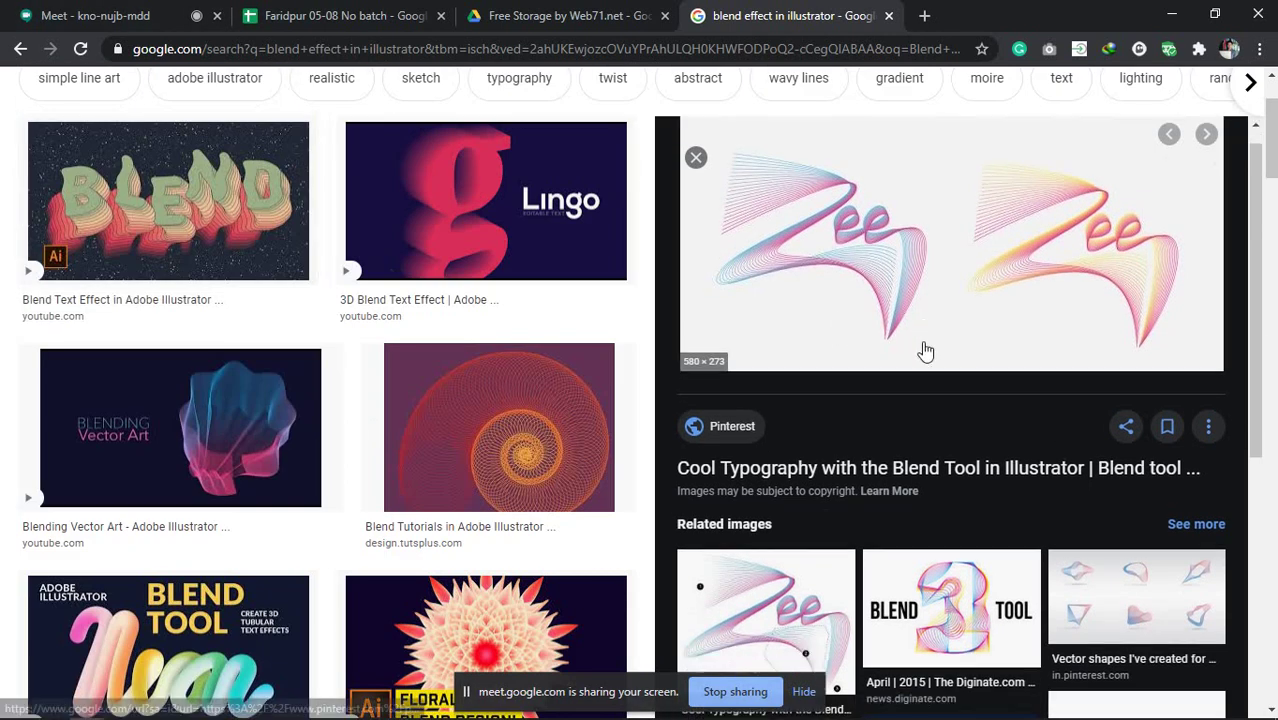
Switch back to Illustrator and delete the two horizontal lines from the artboard.
scroll(926, 351, "up", 1)
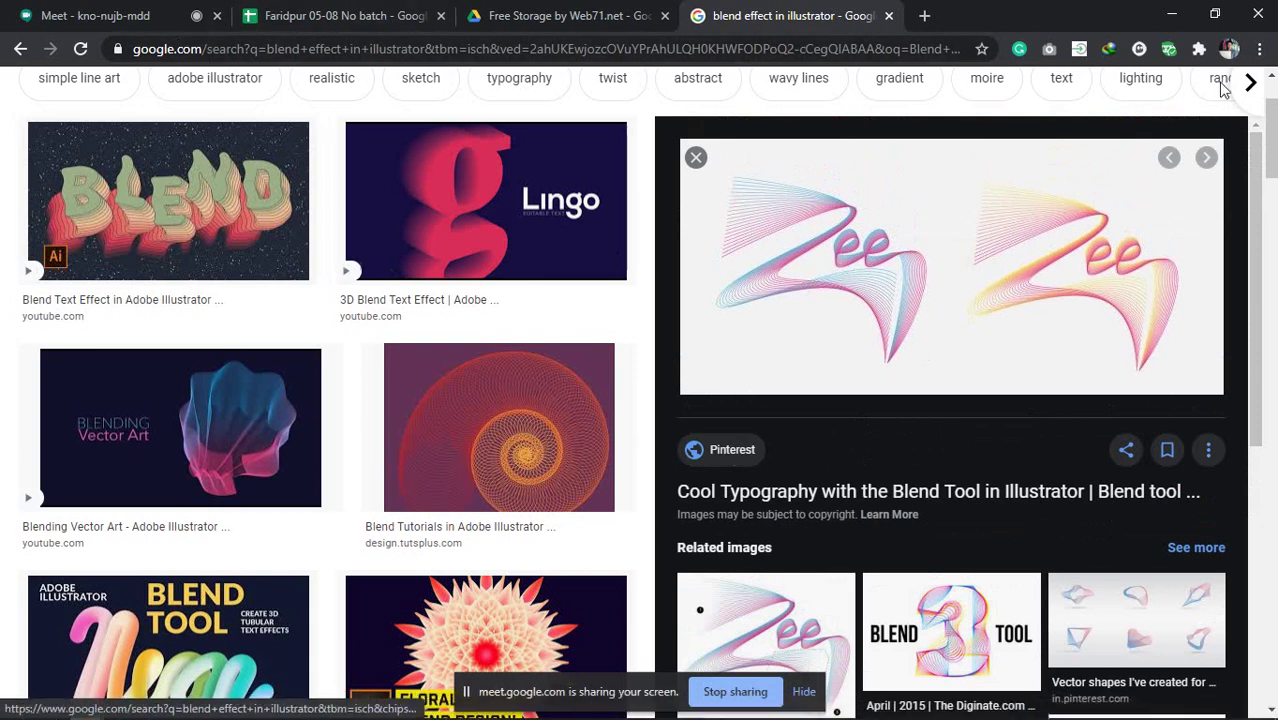
left_click(1172, 15)
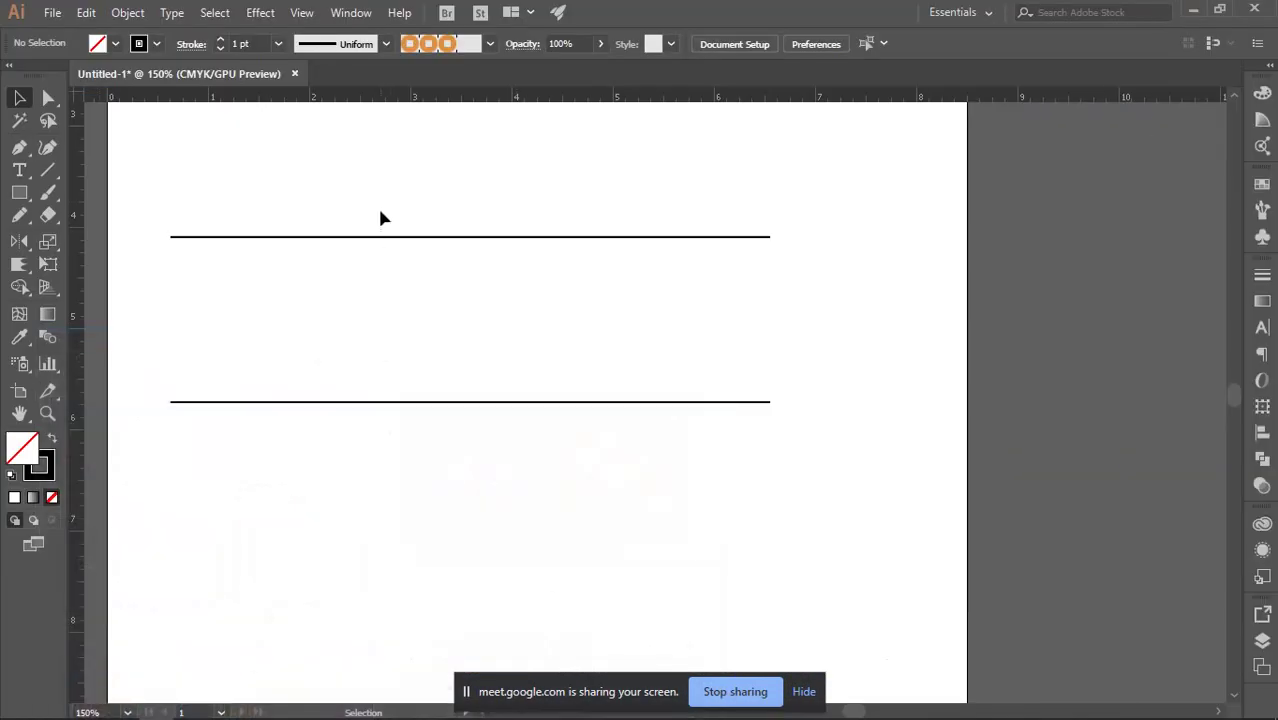
left_click_drag(375, 203, 520, 488)
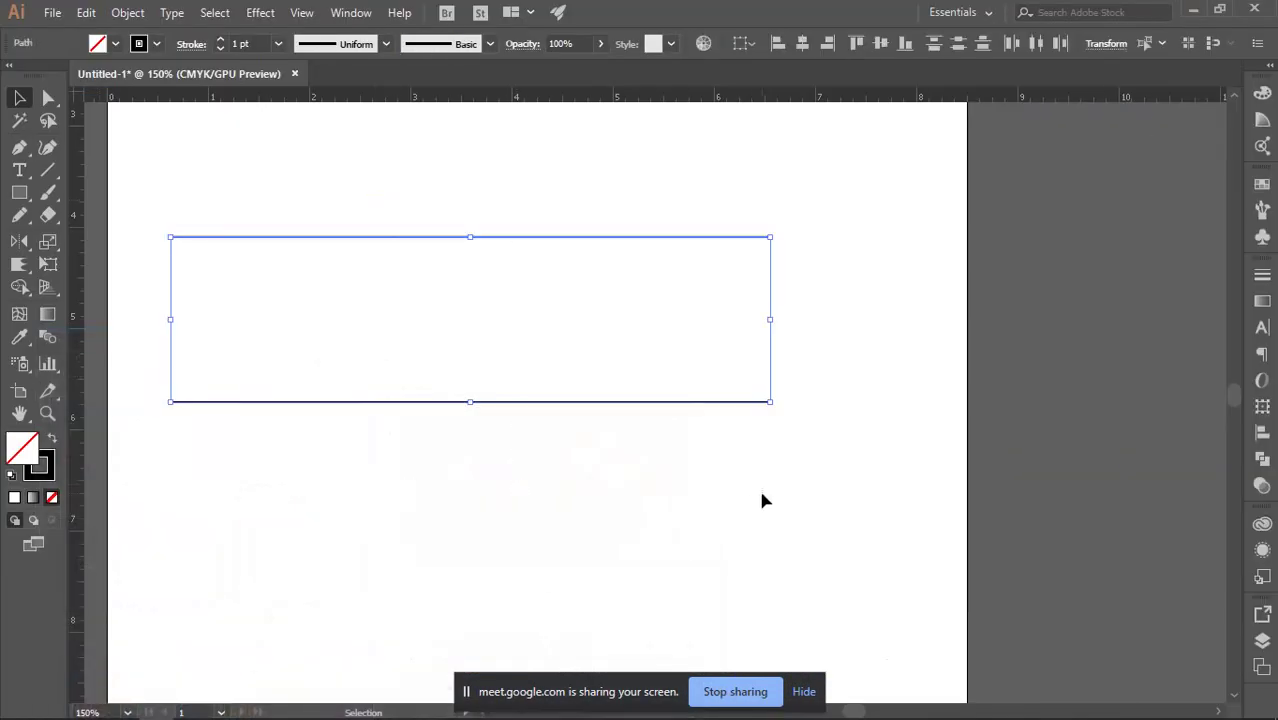
key("Delete")
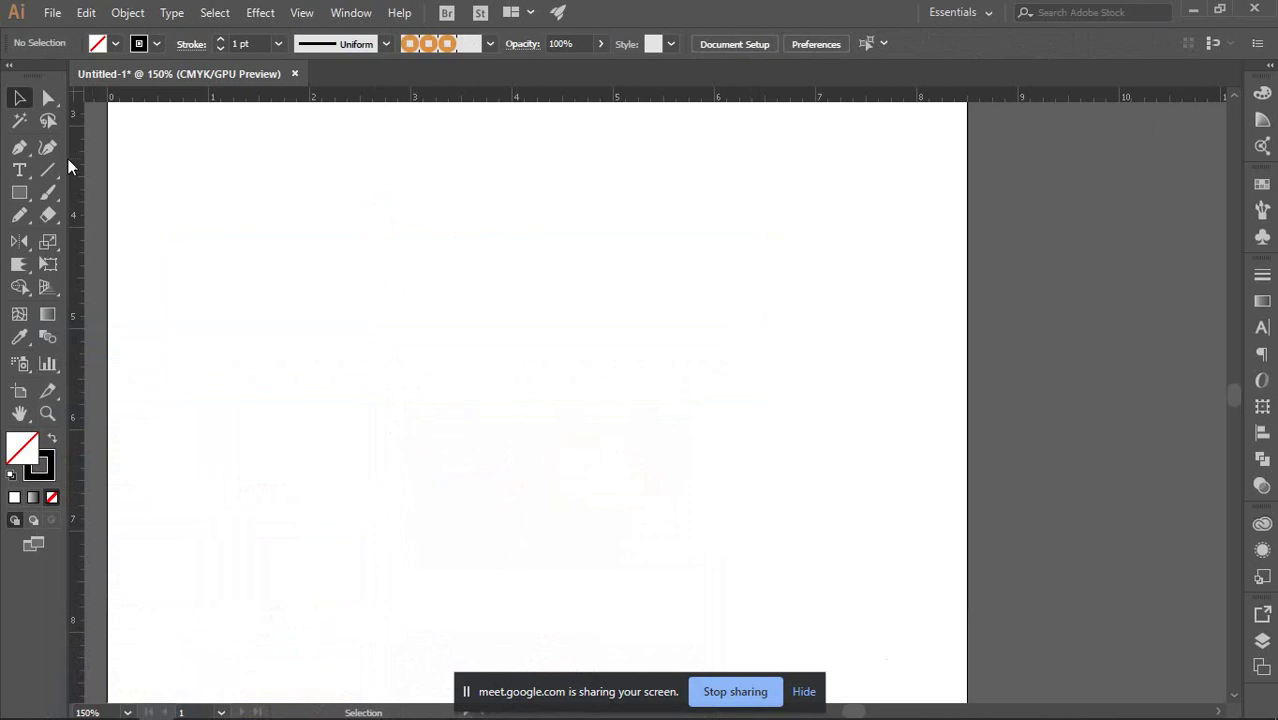
Draw two wavy freehand curves that cross each other with the Pencil tool, deleting the second curve that runs separately above the first.
left_click(17, 215)
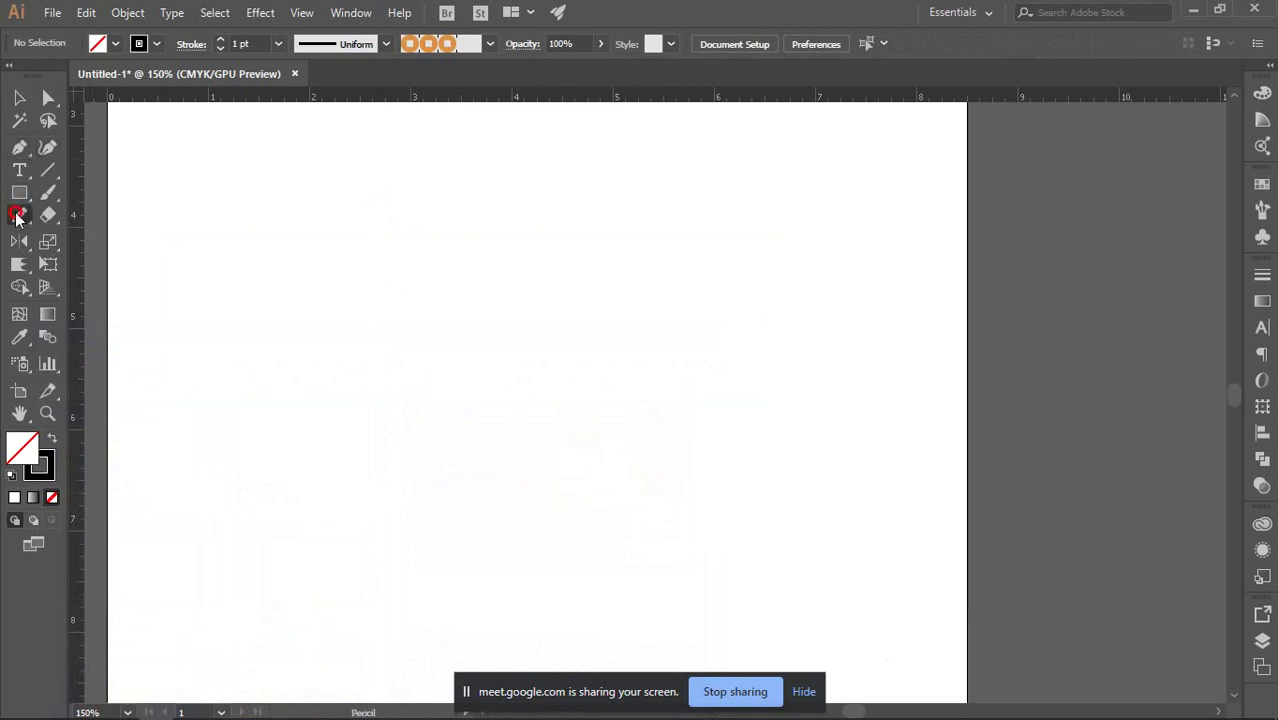
left_click_drag(17, 218, 100, 234)
mouse_move(208, 417)
left_mouse_down()
mouse_move(292, 352)
mouse_move(480, 391)
mouse_move(638, 370)
mouse_move(749, 251)
mouse_move(797, 244)
left_mouse_up()
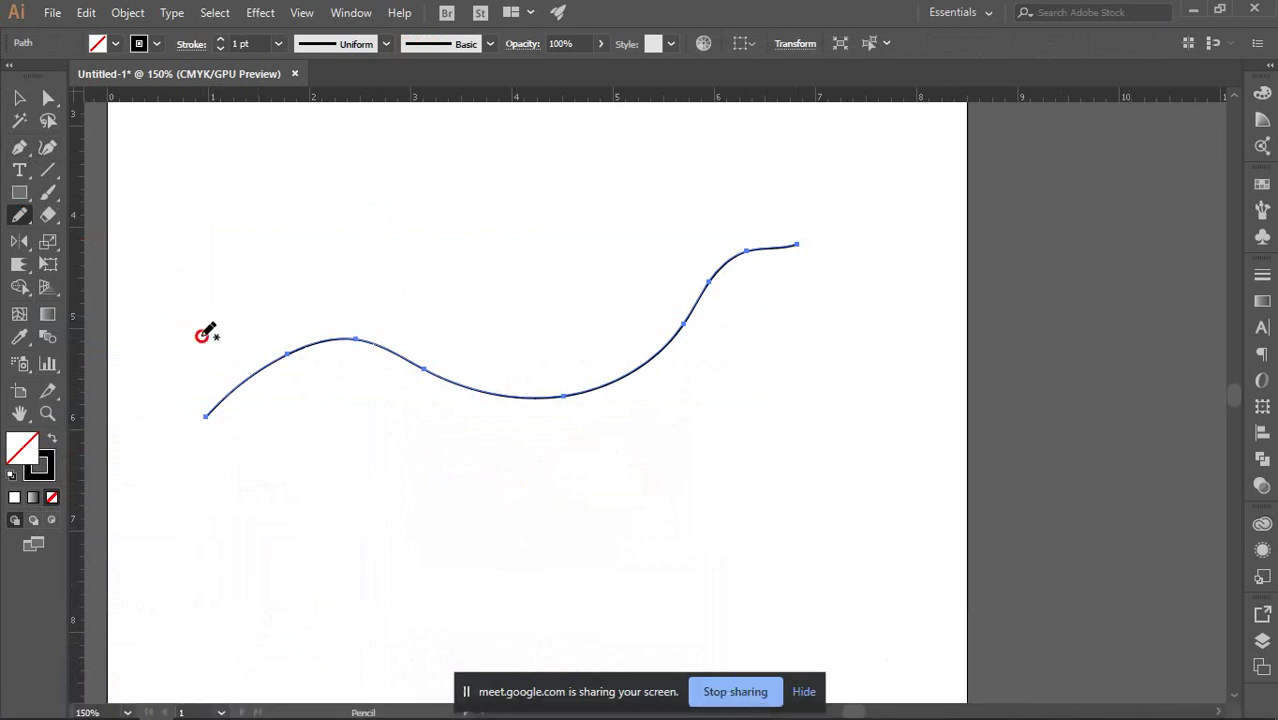
left_click_drag(201, 337, 873, 168)
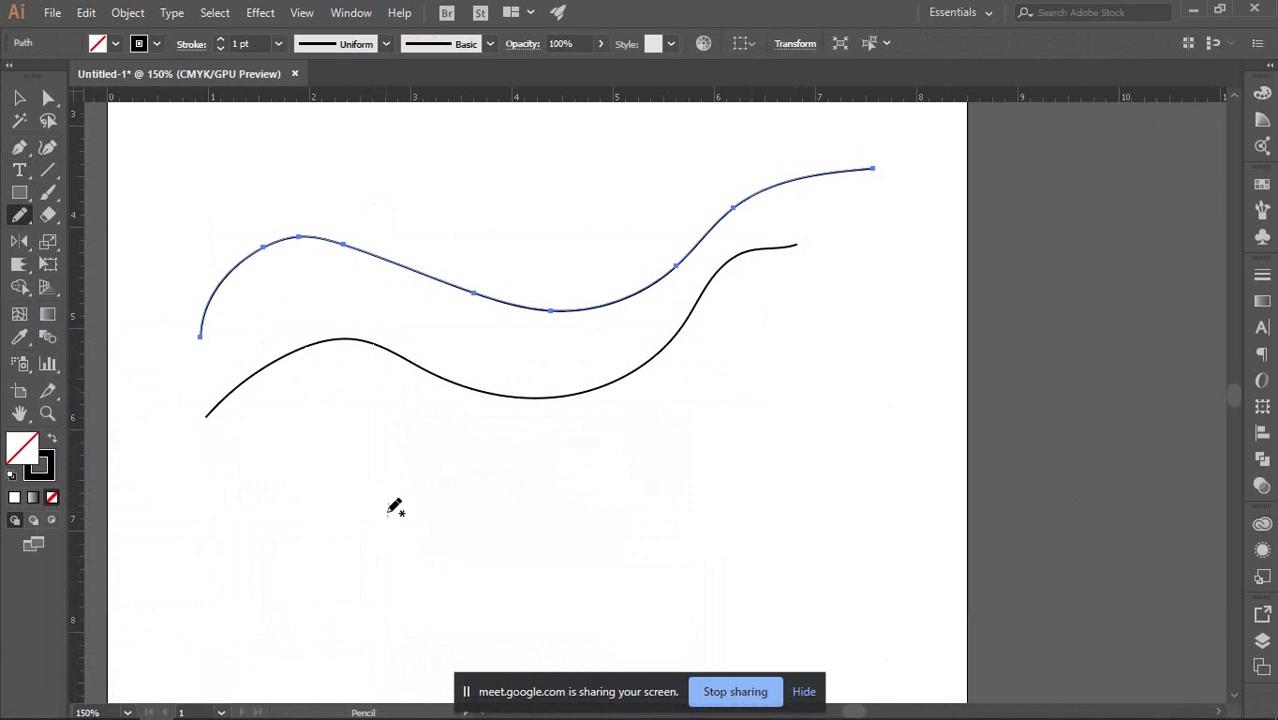
key("Delete")
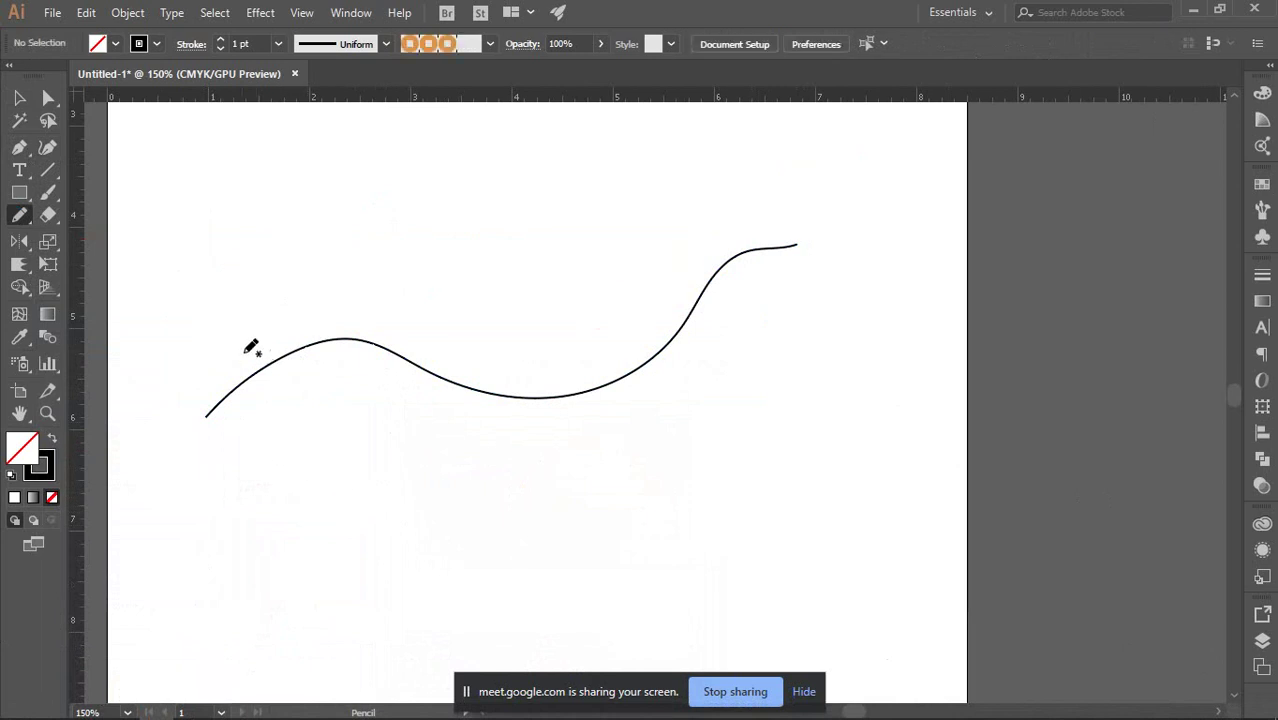
mouse_move(210, 316)
left_mouse_down()
mouse_move(315, 347)
mouse_move(393, 425)
mouse_move(500, 407)
mouse_move(688, 302)
mouse_move(862, 294)
left_mouse_up()
Shift the second wavy curve slightly down and to the left across the first one, and deselect it.
left_click(22, 102)
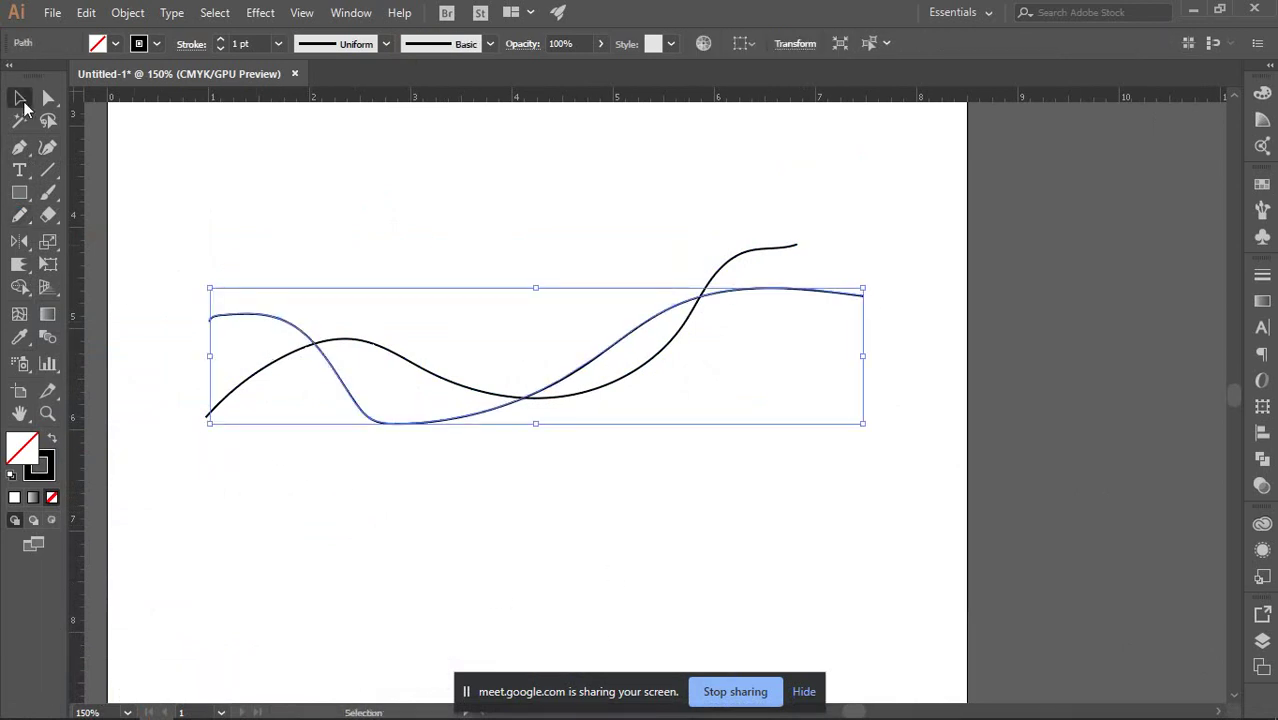
left_click(89, 410)
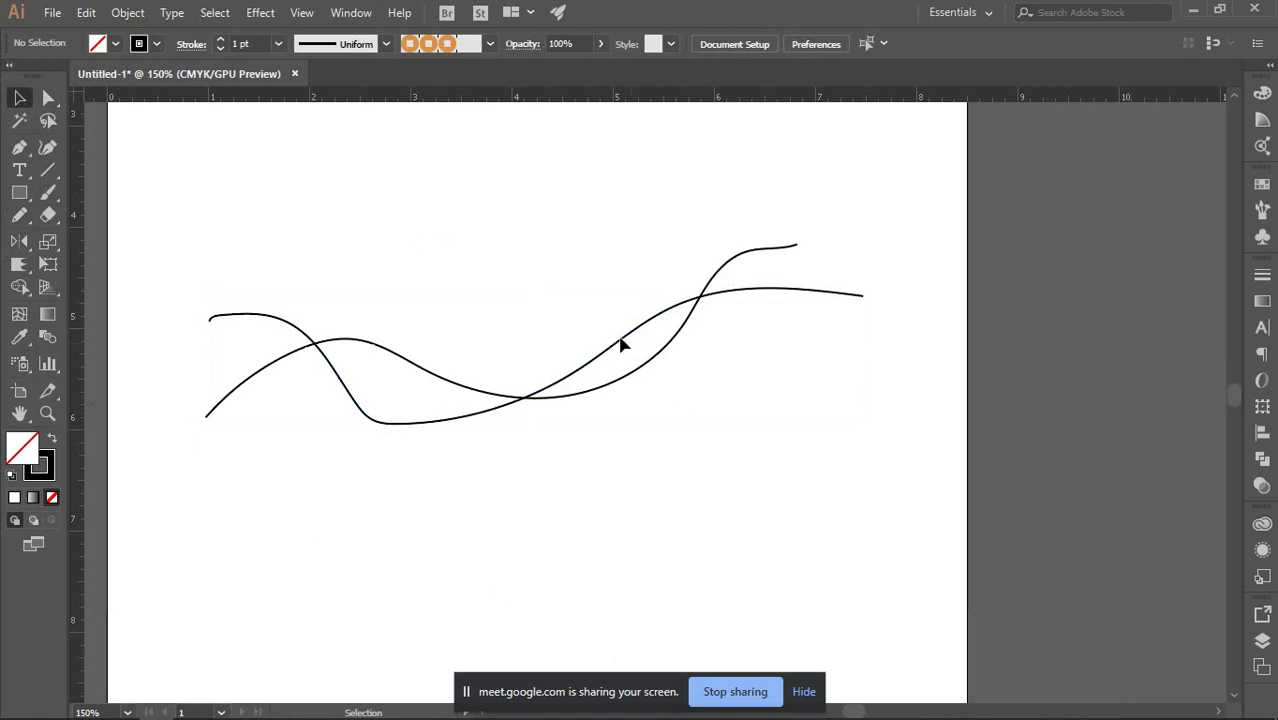
left_click_drag(620, 345, 610, 363)
left_click(1100, 624)
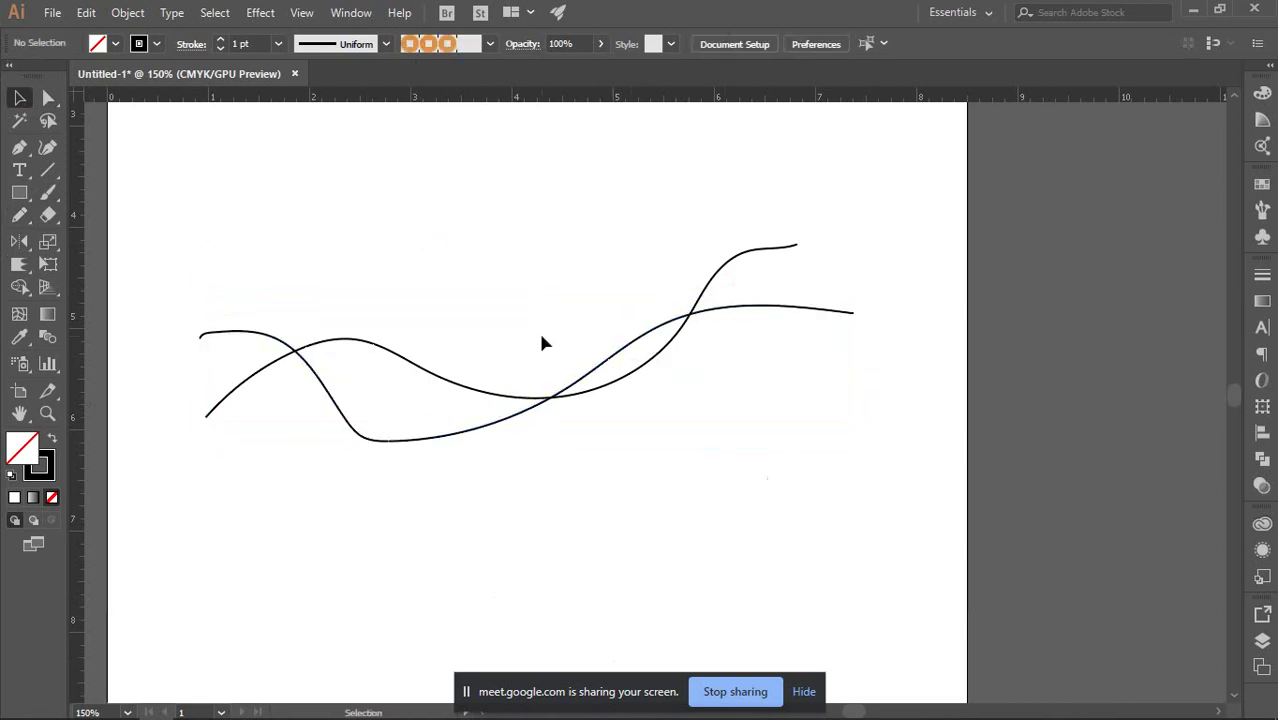
Blend the two crossing waves from their left endpoints using Specified Steps spacing of 10, and deselect the result.
left_click_drag(365, 209, 856, 589)
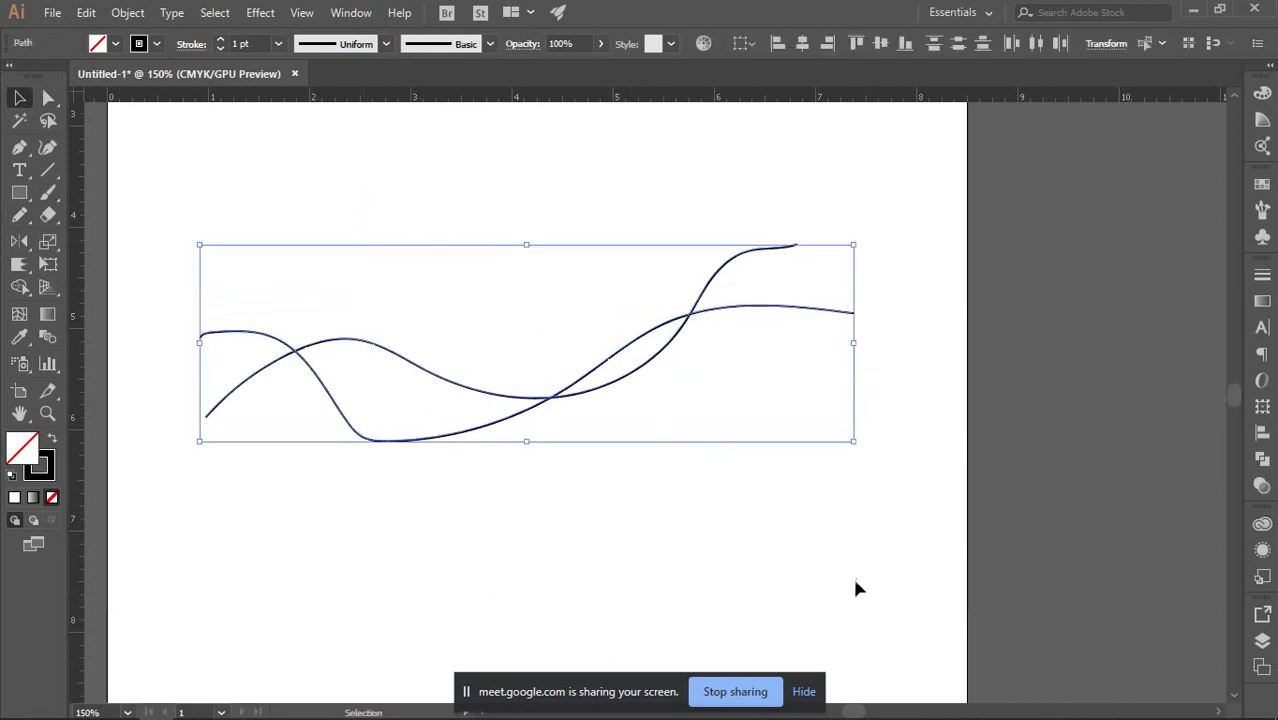
double_click(48, 338)
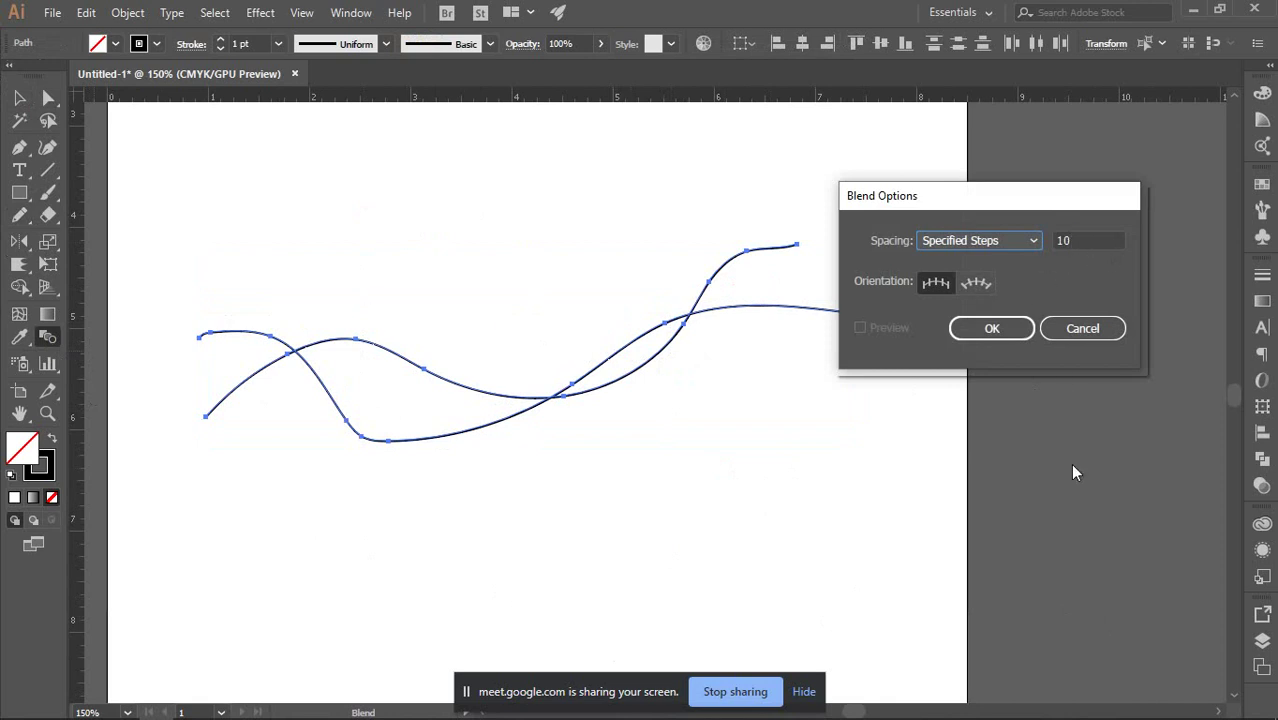
left_click(989, 328)
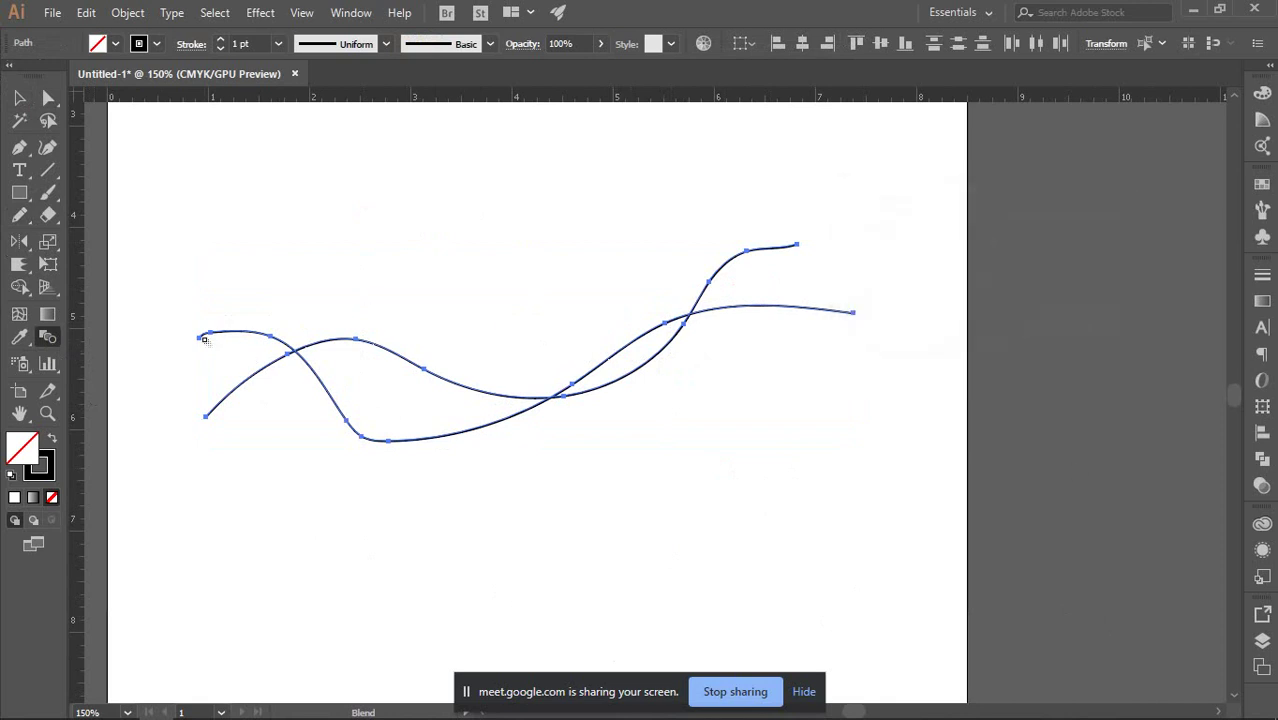
left_click(206, 419)
key("v")
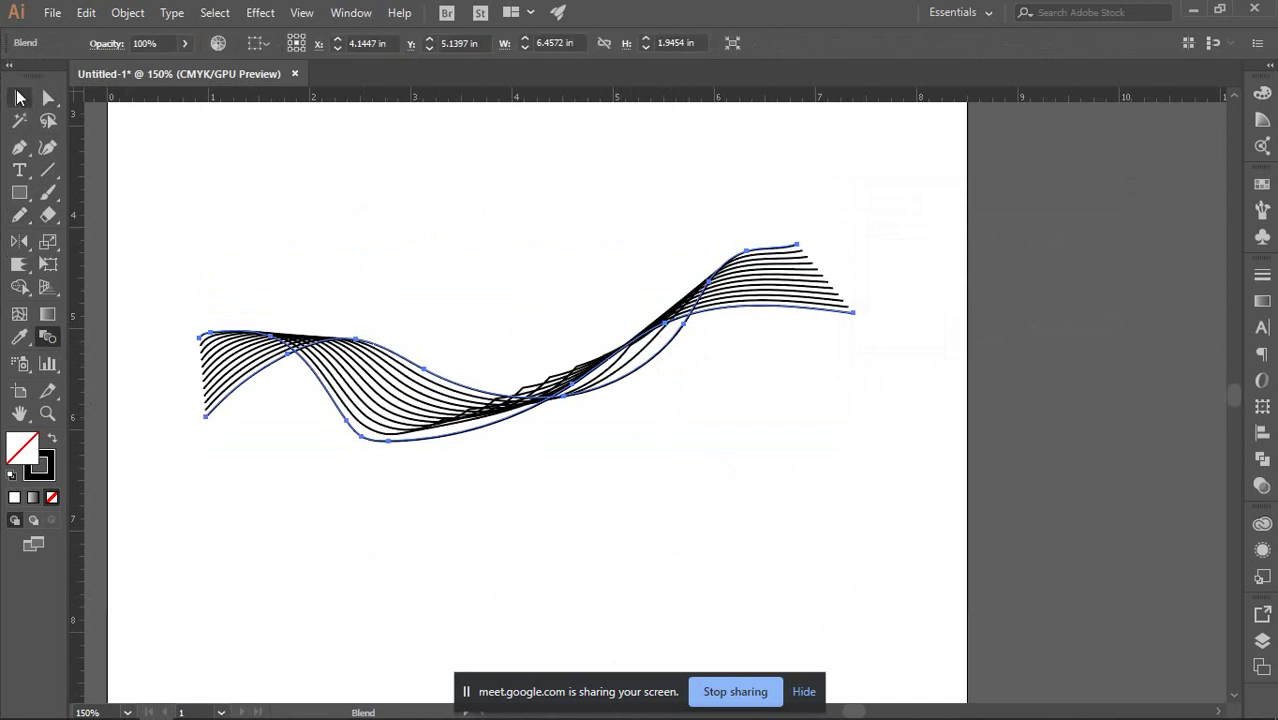
left_click(508, 311)
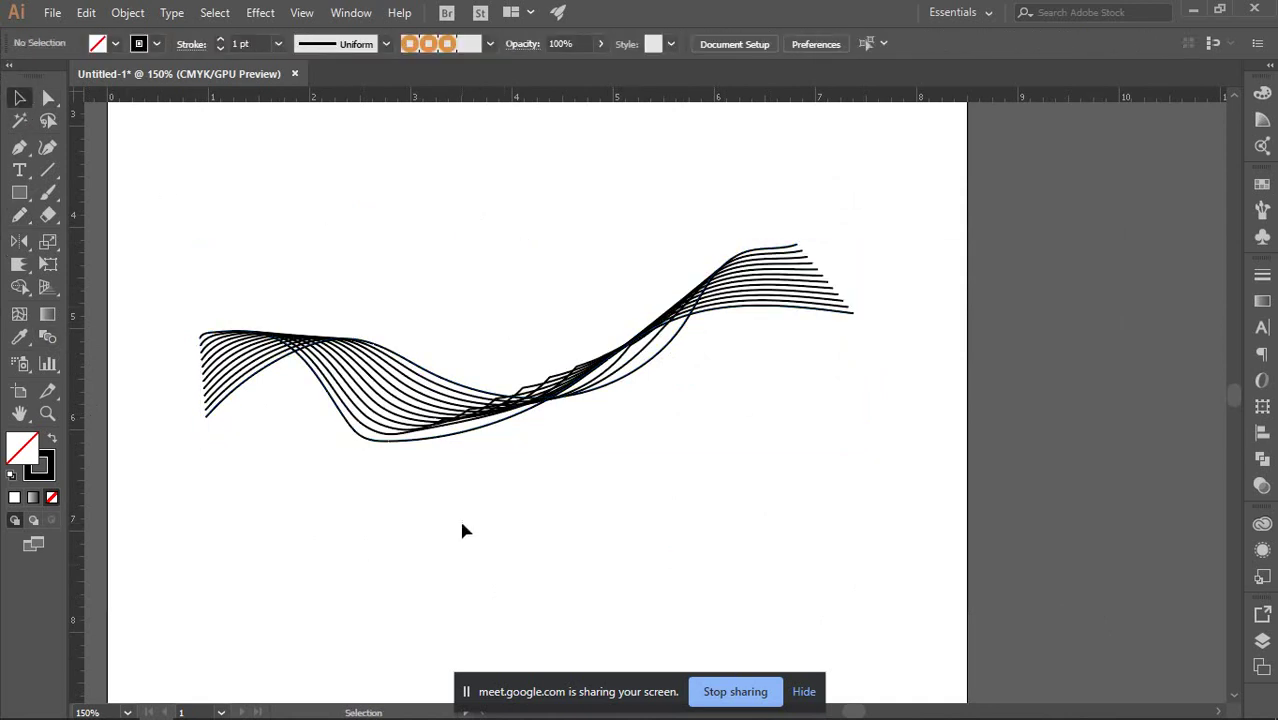
Undo the blend of the two waves and deselect everything.
left_click_drag(622, 206, 745, 488)
left_click(640, 523)
key("ctrl+z")
left_click(585, 508)
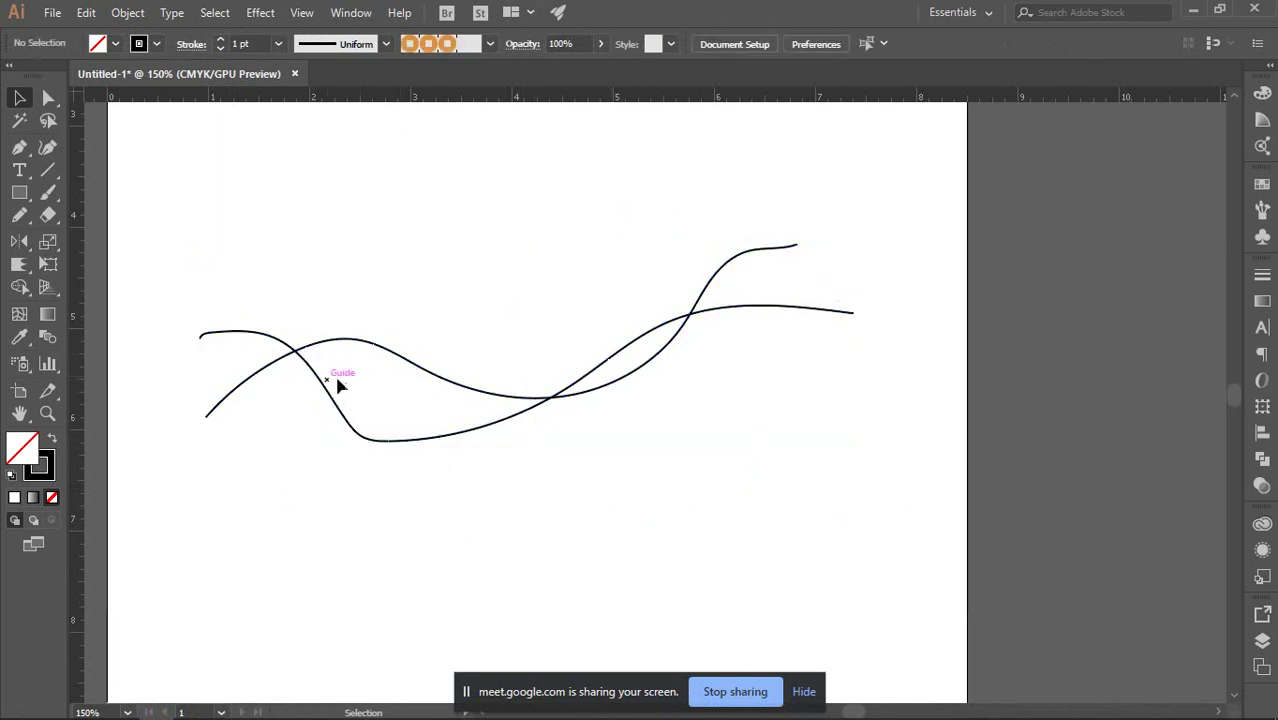
left_click(199, 342)
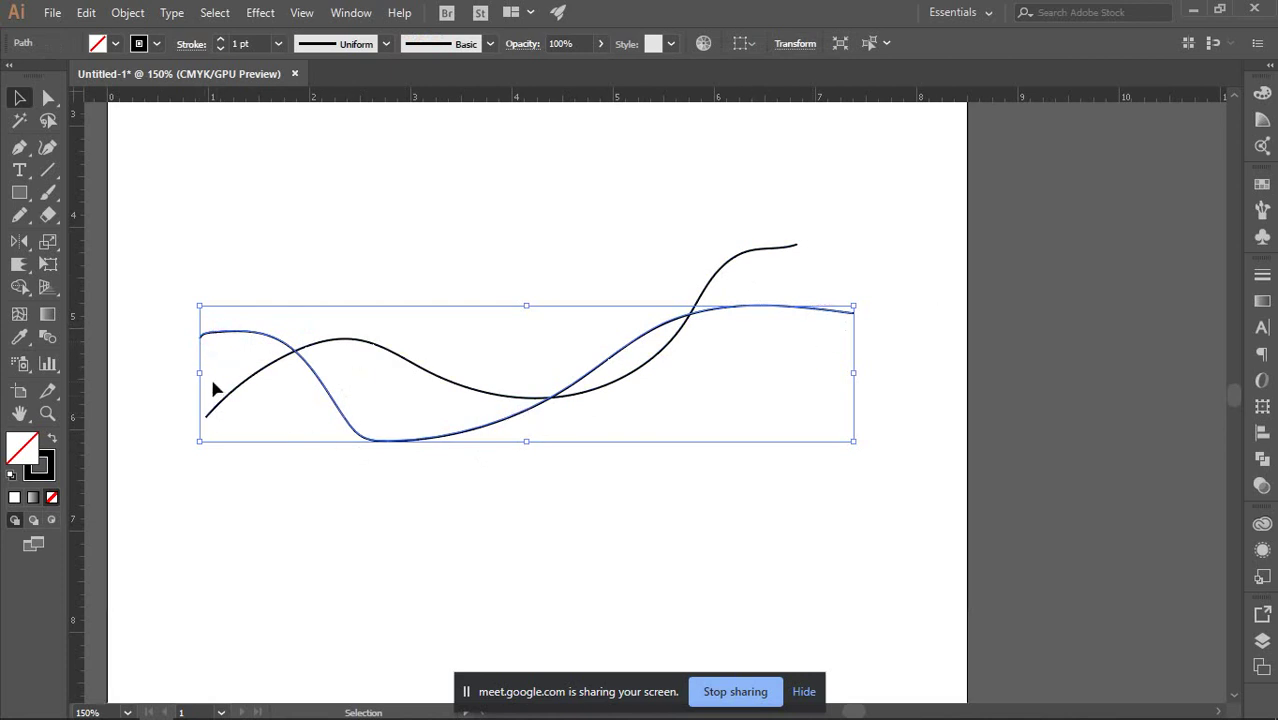
double_click(50, 340)
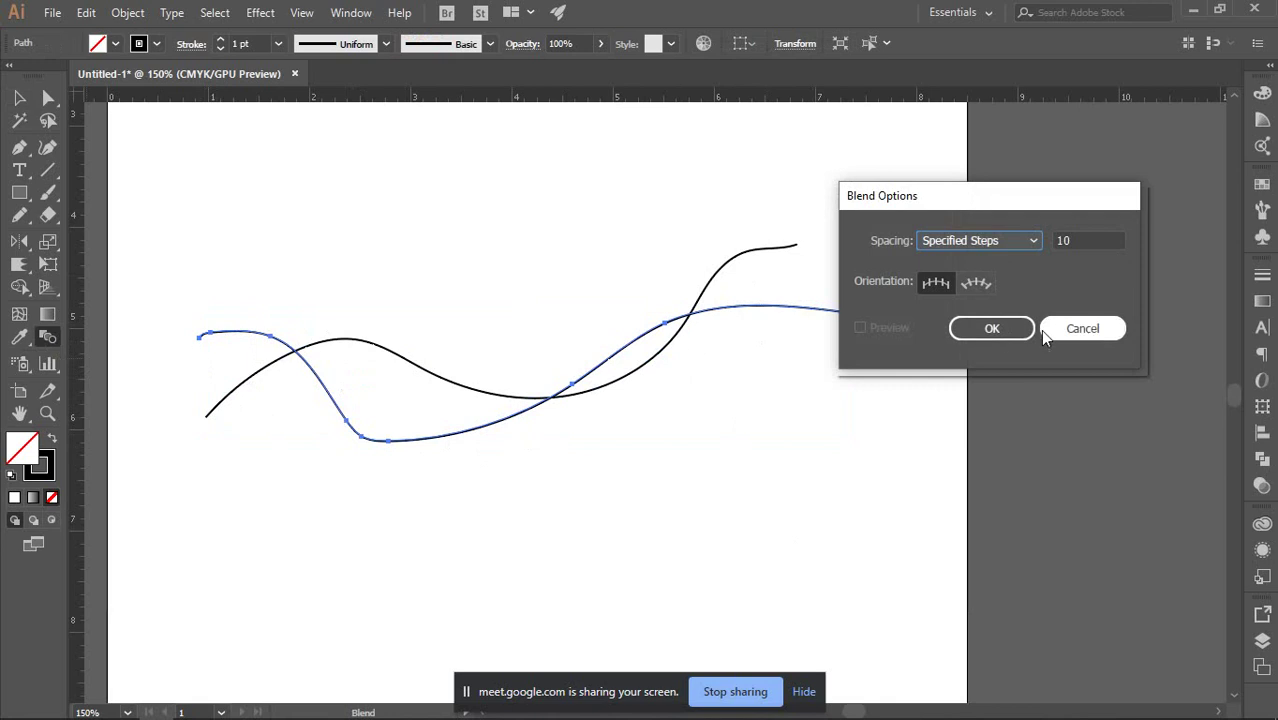
left_click(1000, 328)
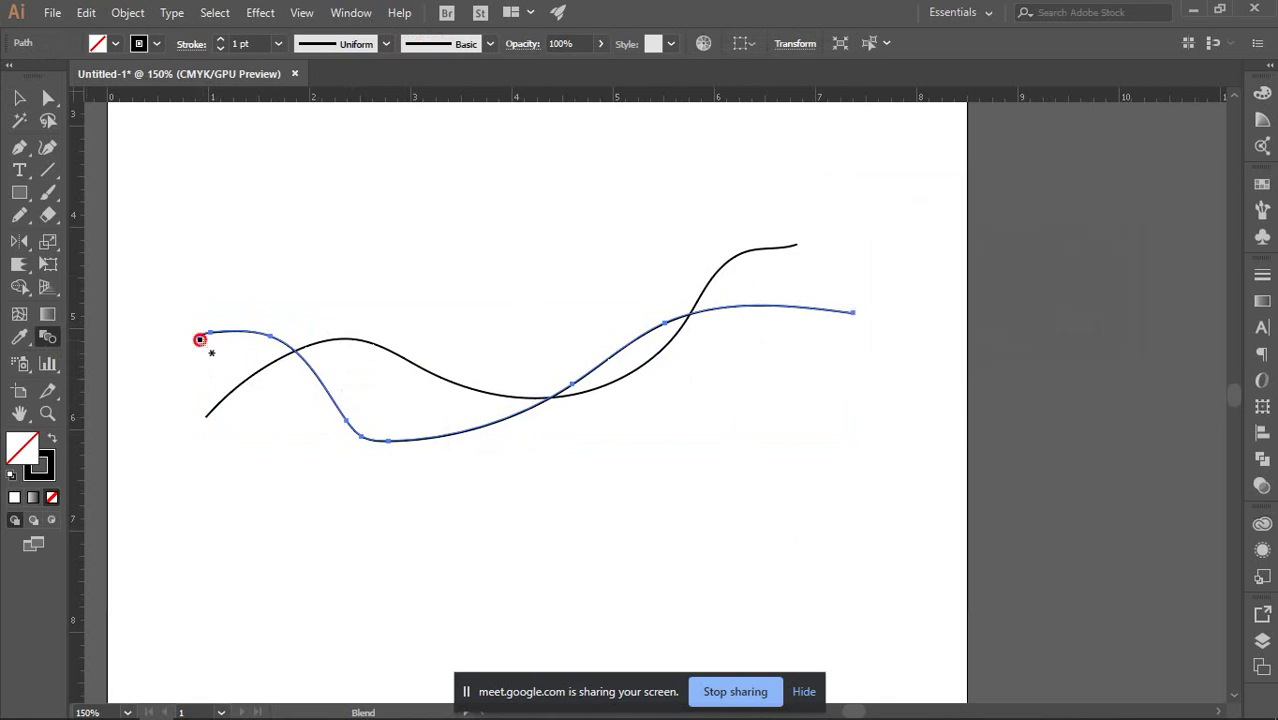
key("v")
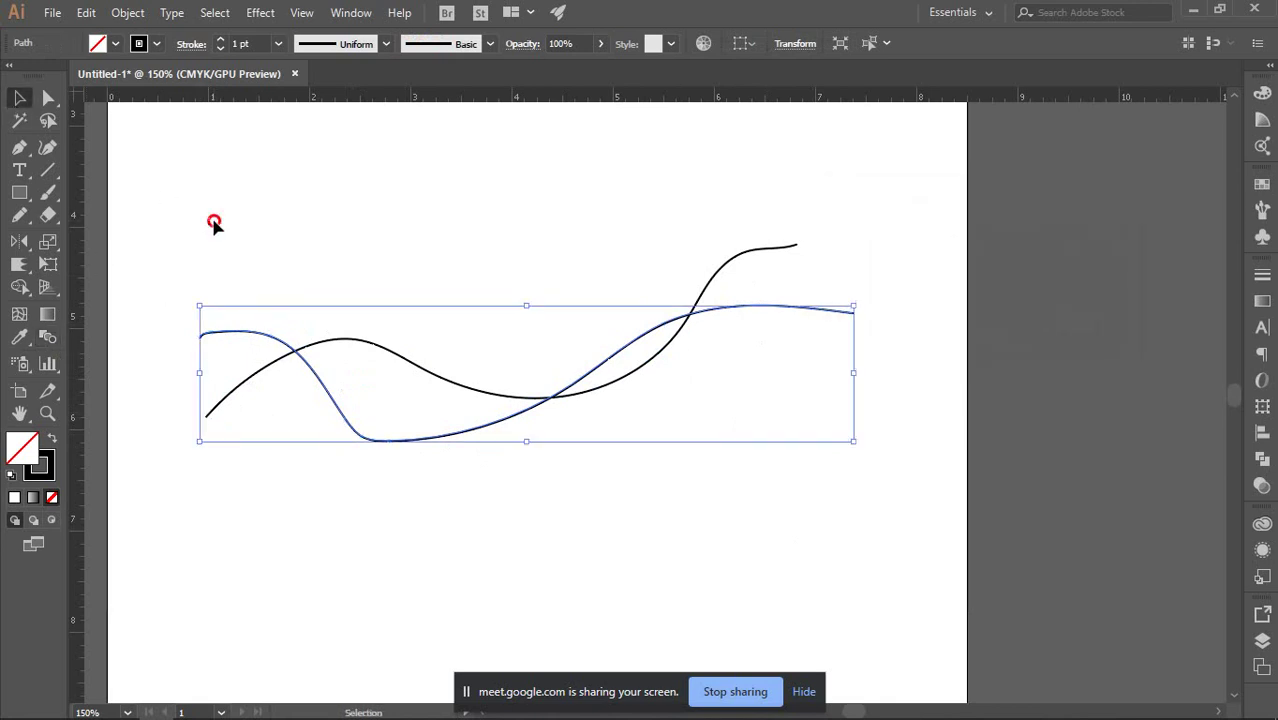
Select both waves, blend them in 10 specified steps by joining their left endpoints with the Blend tool, and deselect.
left_click_drag(207, 216, 440, 520)
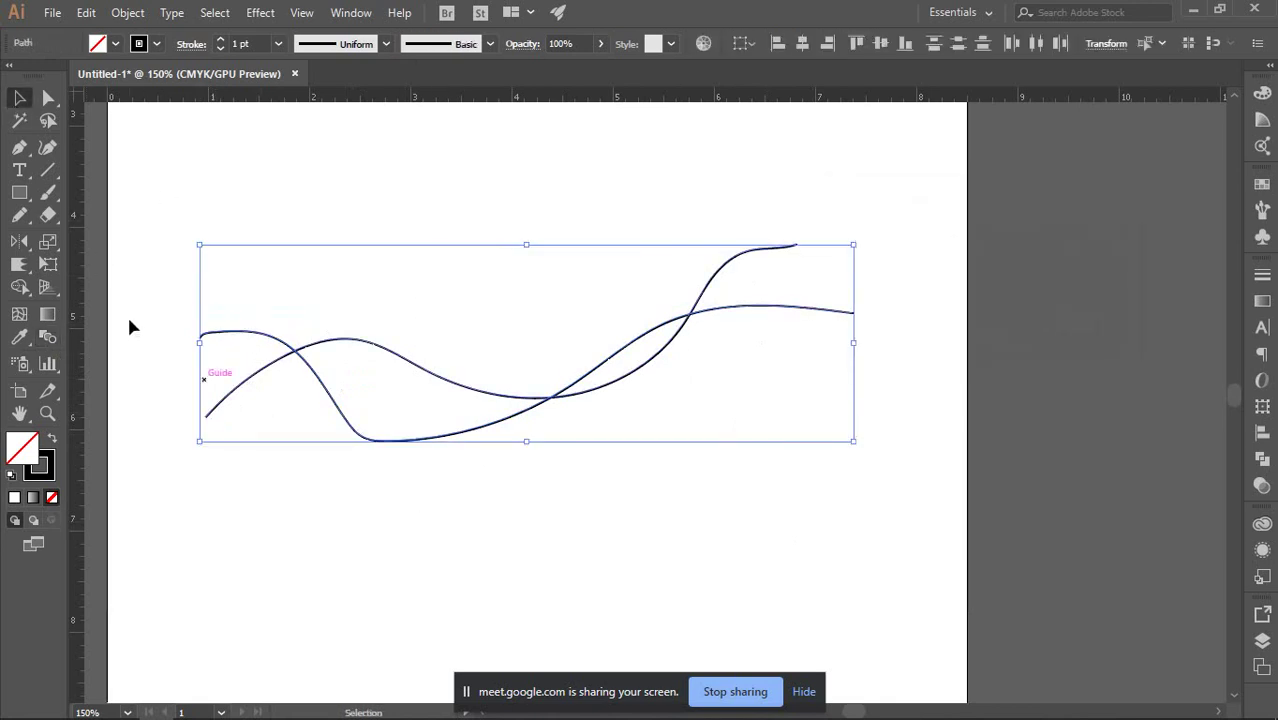
left_click(50, 339)
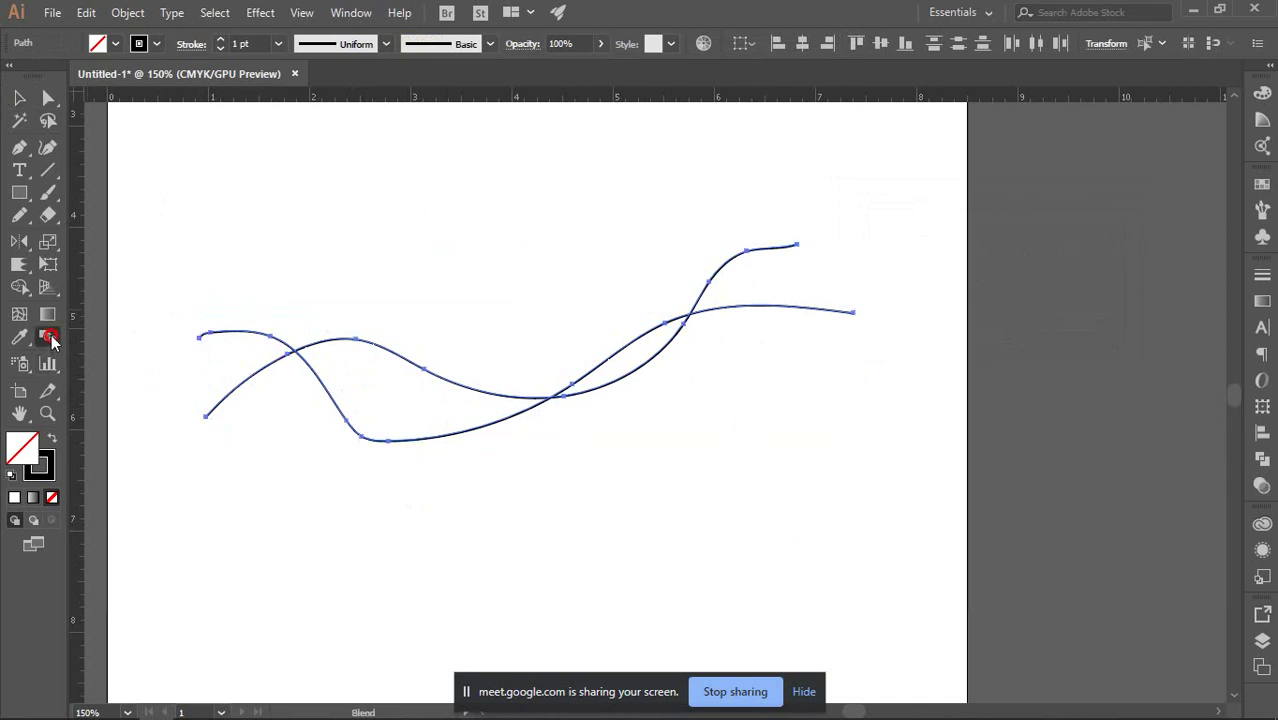
left_click(203, 337)
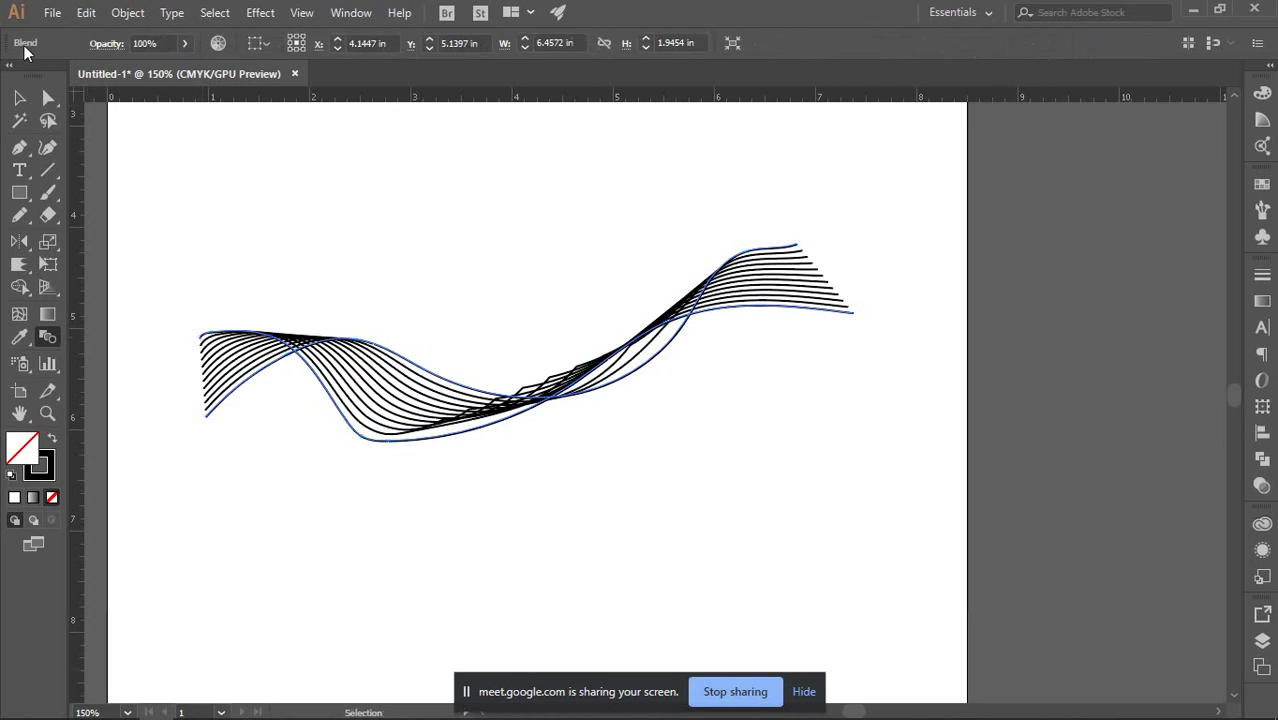
left_click(18, 100)
left_click(413, 214)
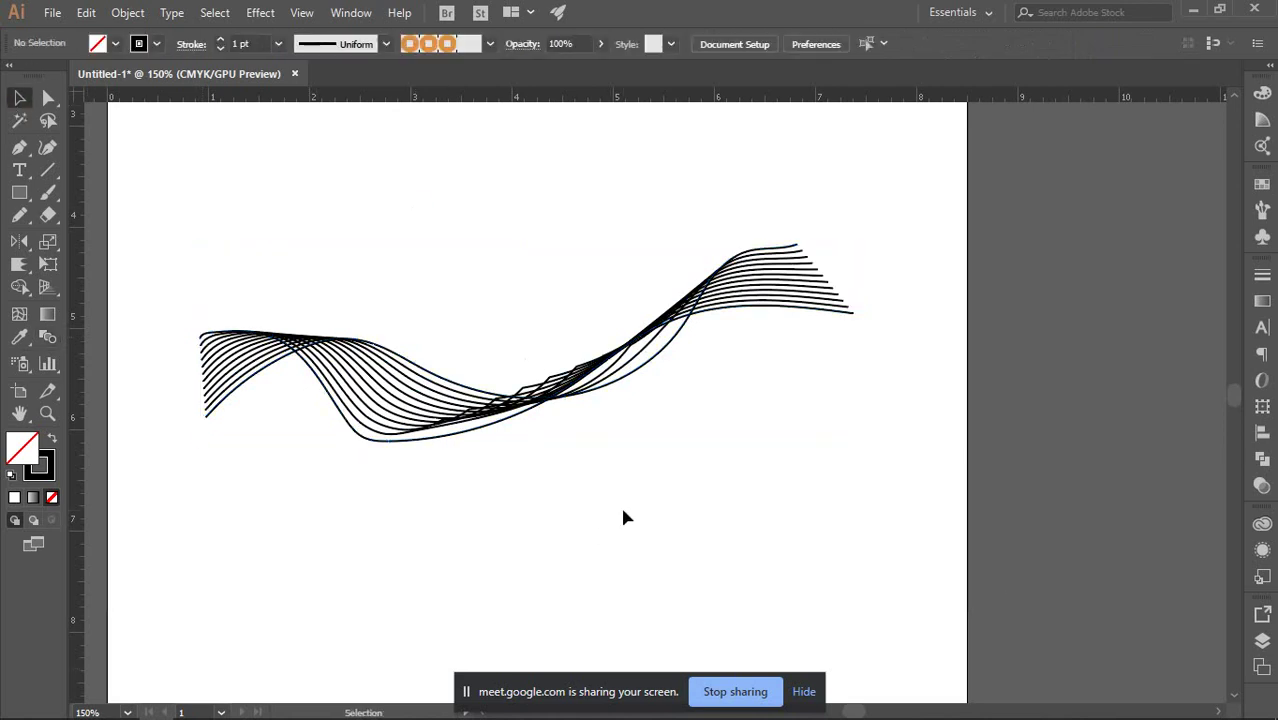
Move the blended wave up to the top of the artboard and deselect it.
key("ctrl+minus")
key("ctrl+minus")
left_click_drag(699, 340, 776, 491)
left_click(776, 419)
left_click_drag(760, 395, 747, 245)
left_click(705, 426)
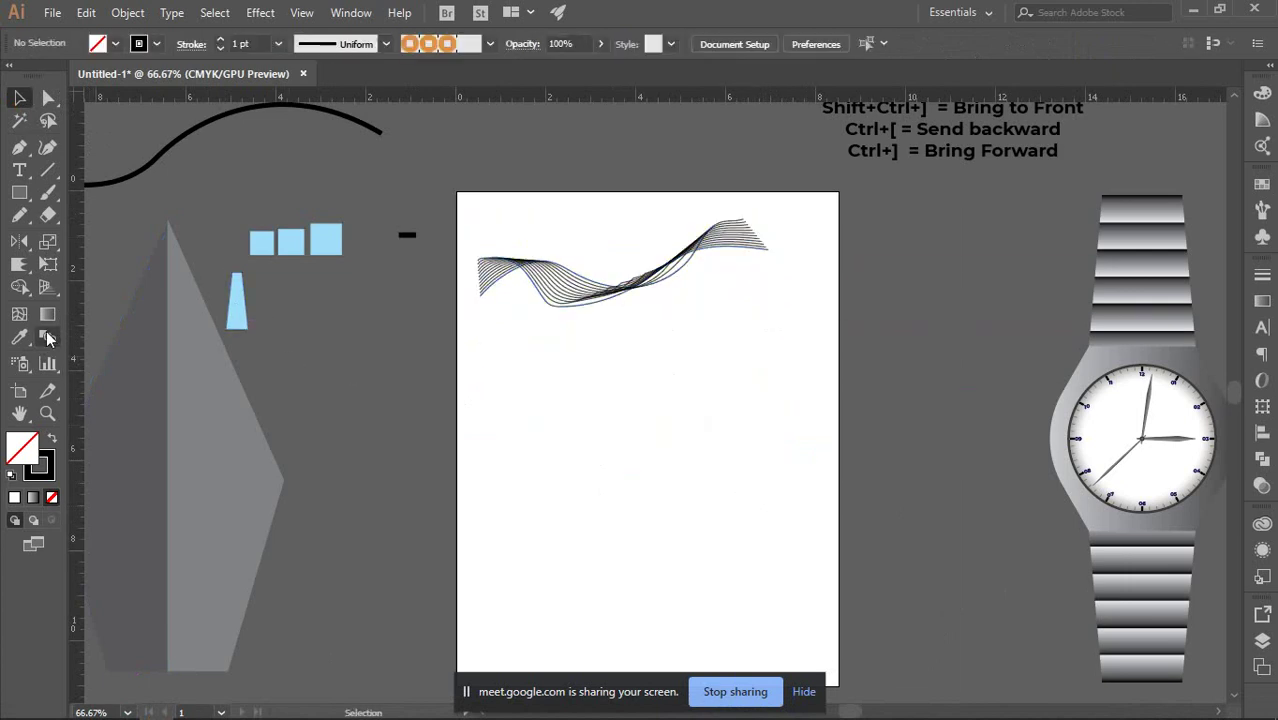
Draw two crossing freehand curves with spiral-like right ends below the blended wave using the Pencil tool, and deselect them.
left_click(19, 147)
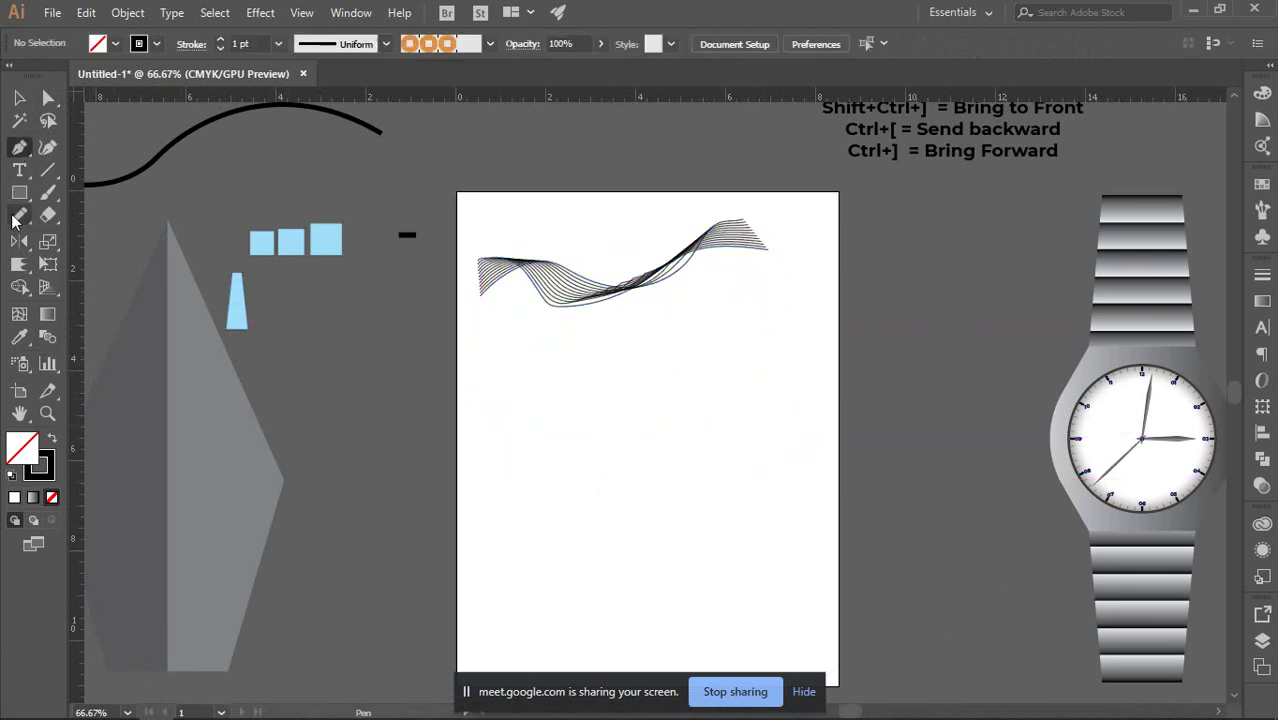
left_click(18, 218)
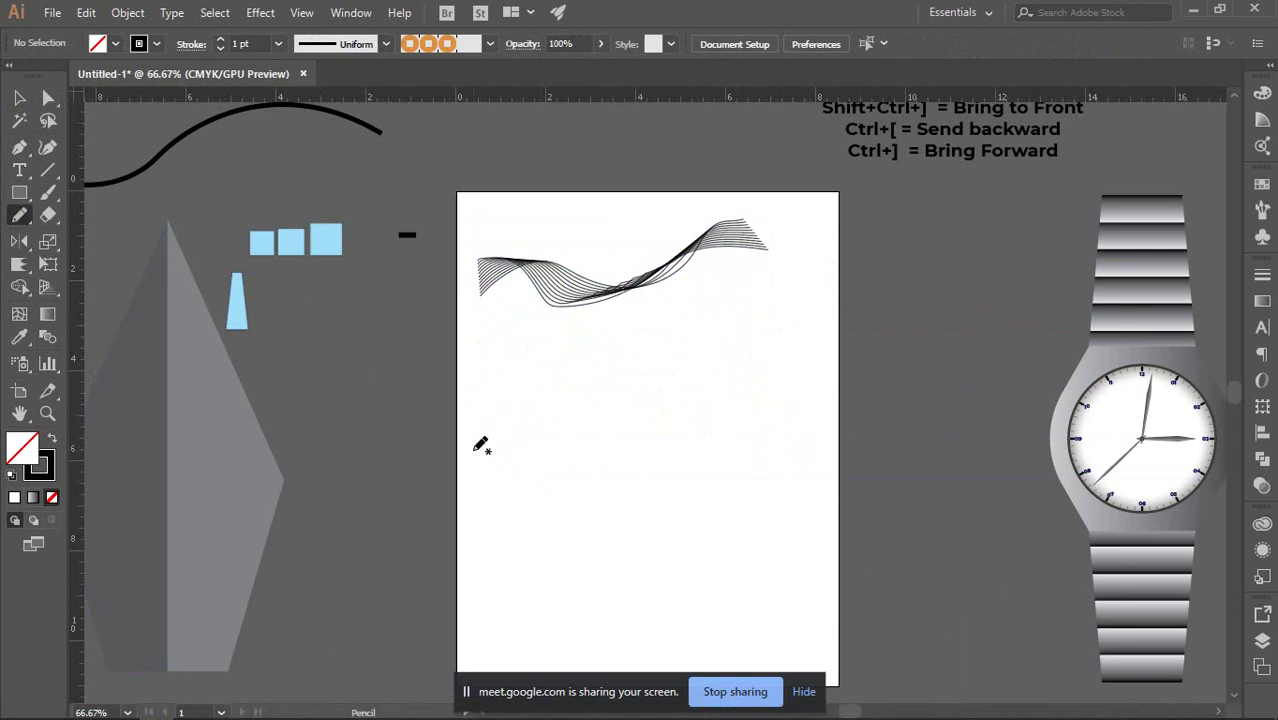
mouse_move(470, 454)
left_mouse_down()
mouse_move(523, 422)
mouse_move(575, 421)
mouse_move(766, 485)
mouse_move(808, 472)
mouse_move(829, 419)
mouse_move(815, 378)
mouse_move(769, 357)
mouse_move(733, 364)
mouse_move(709, 413)
left_mouse_up()
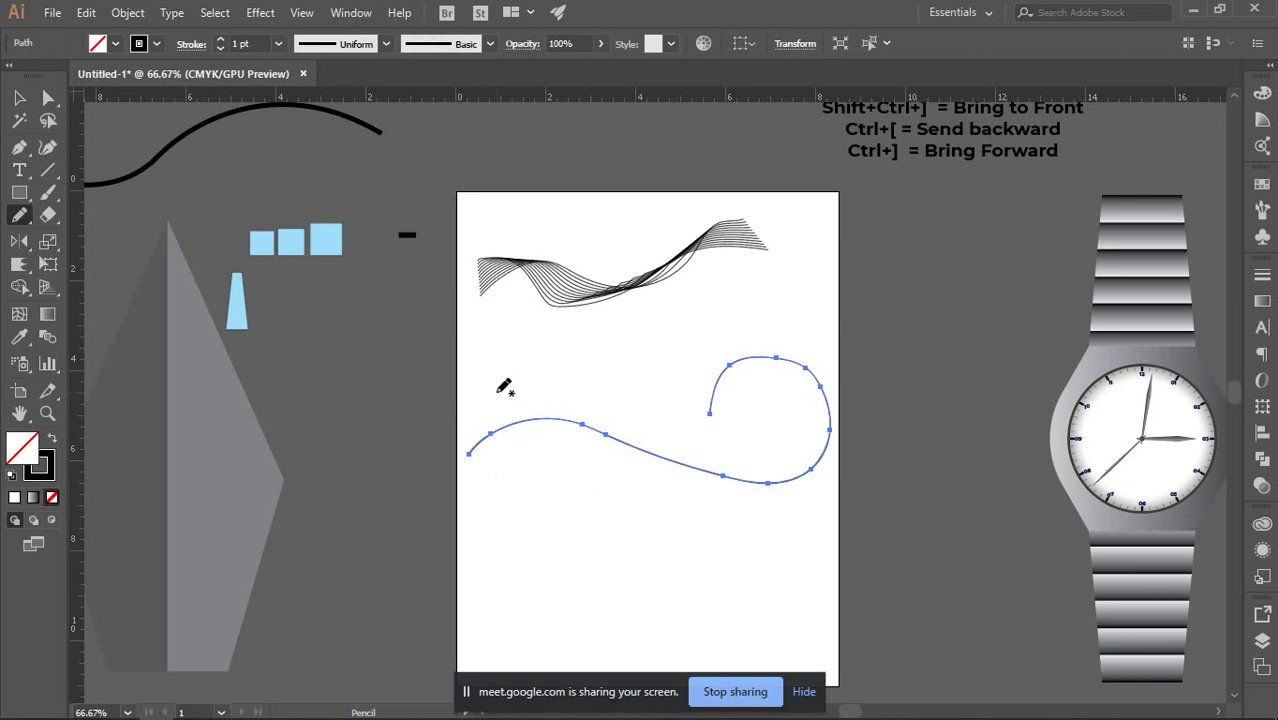
mouse_move(489, 380)
left_mouse_down()
mouse_move(529, 390)
mouse_move(620, 471)
mouse_move(713, 516)
mouse_move(781, 509)
mouse_move(809, 489)
mouse_move(815, 437)
mouse_move(802, 407)
mouse_move(766, 394)
mouse_move(748, 437)
left_mouse_up()
key("v")
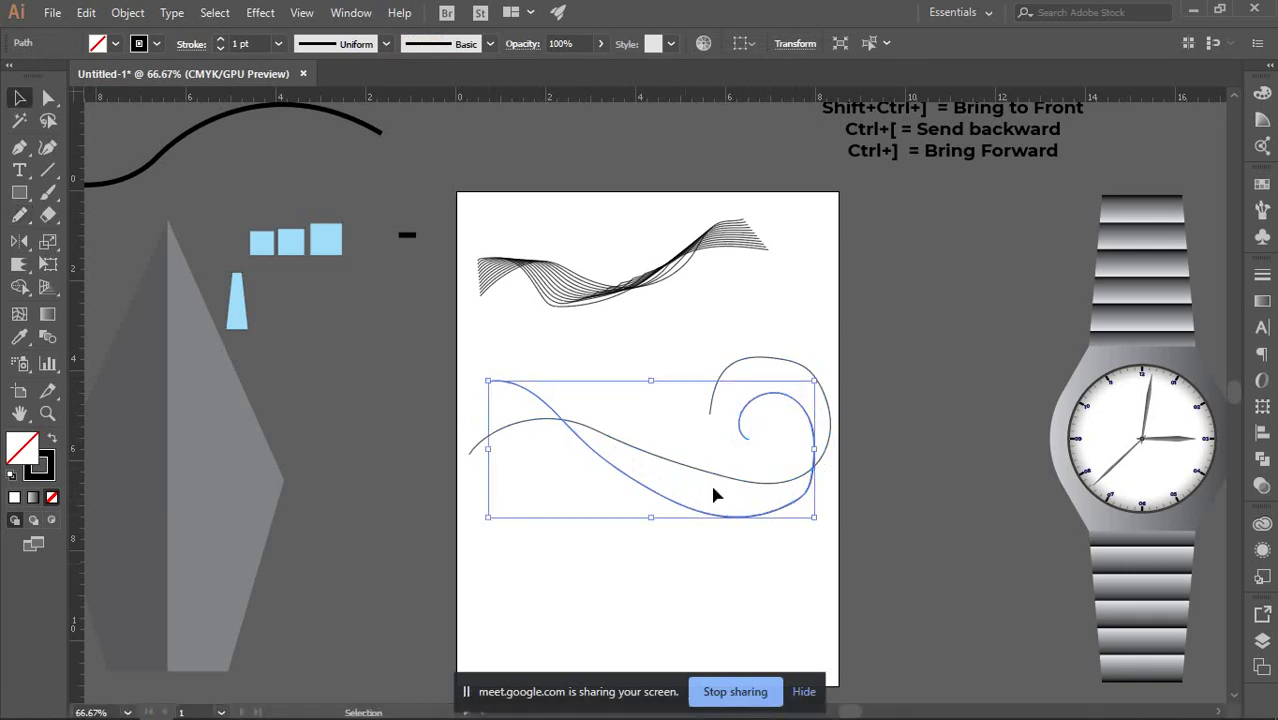
left_click(770, 586)
left_click_drag(632, 388, 692, 562)
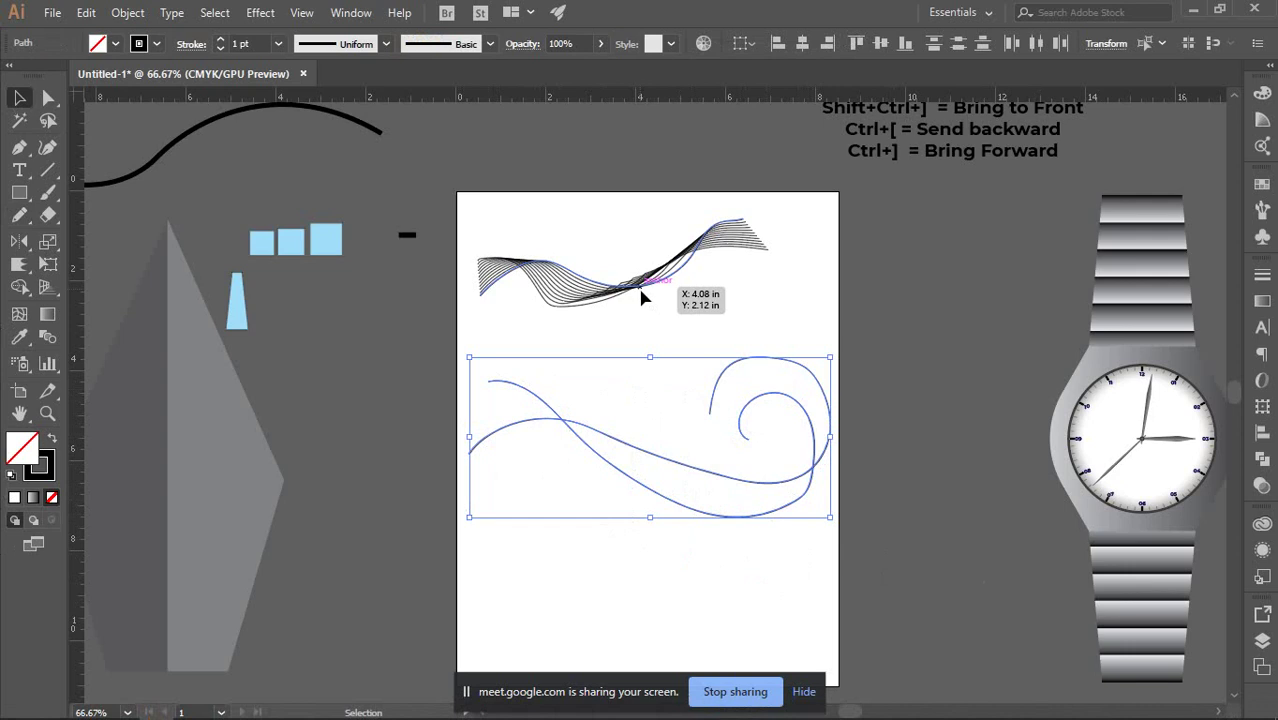
left_click(451, 402)
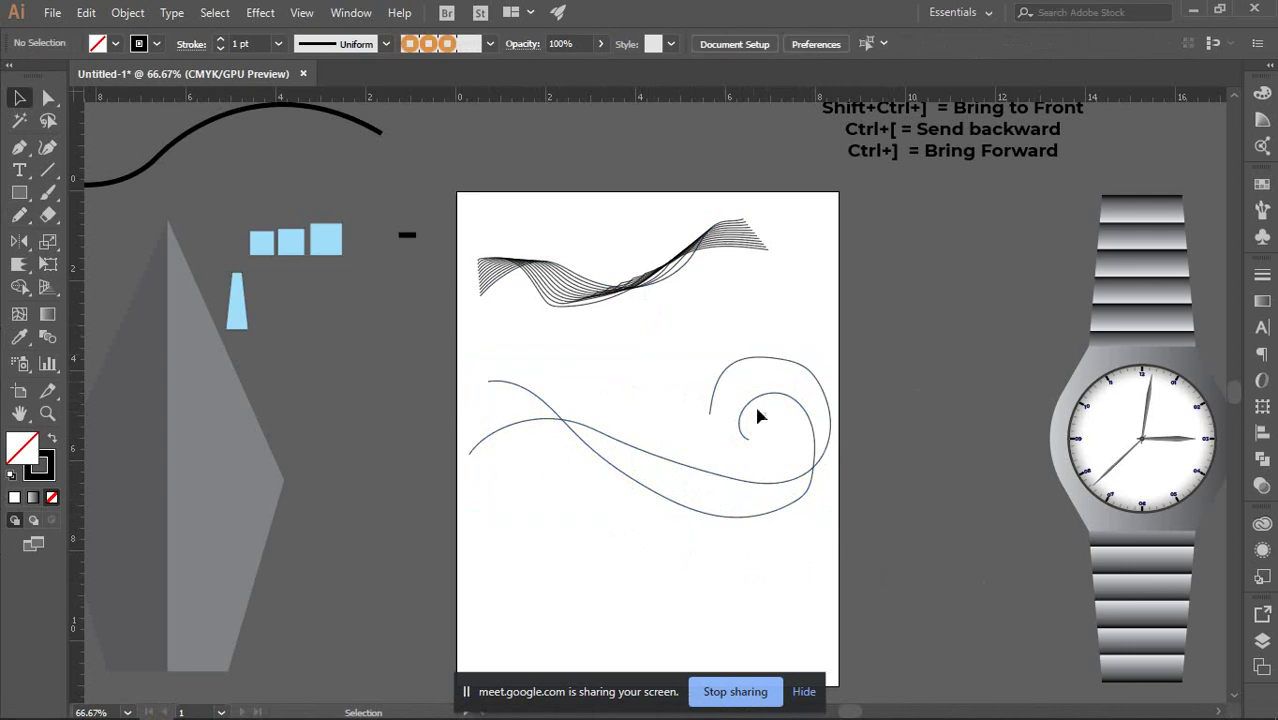
left_click(722, 516)
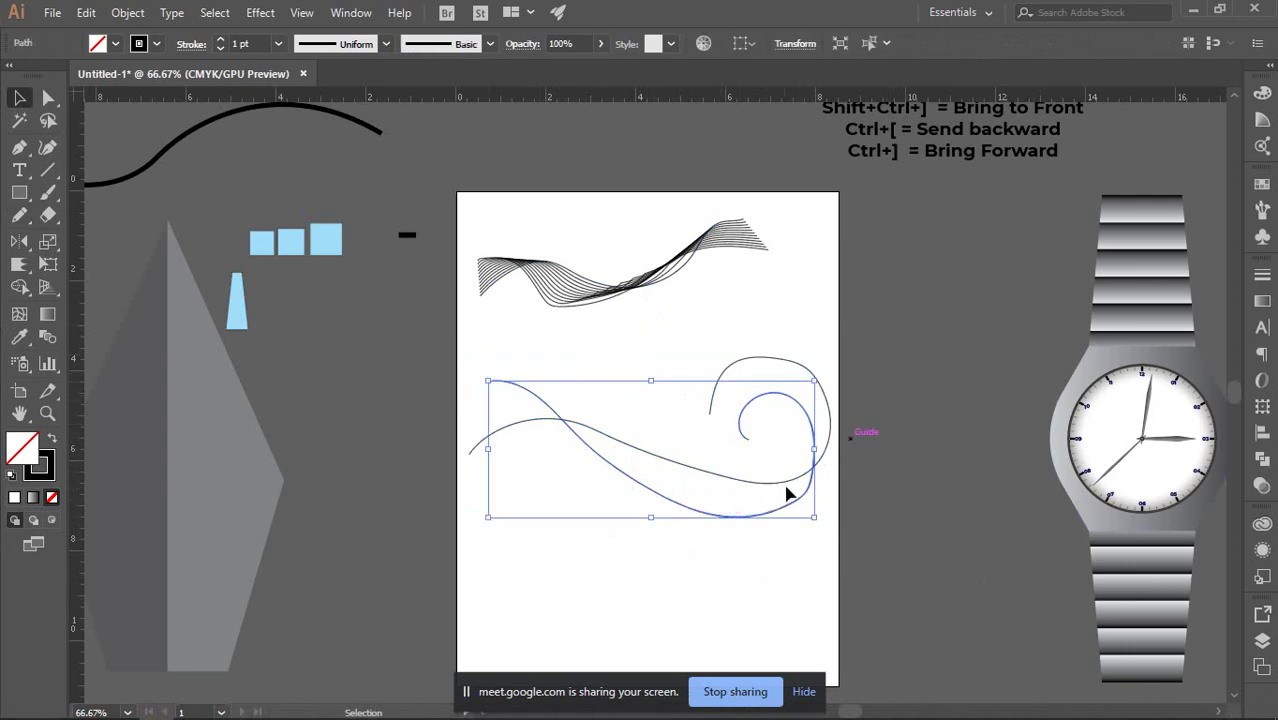
key("ctrl+plus")
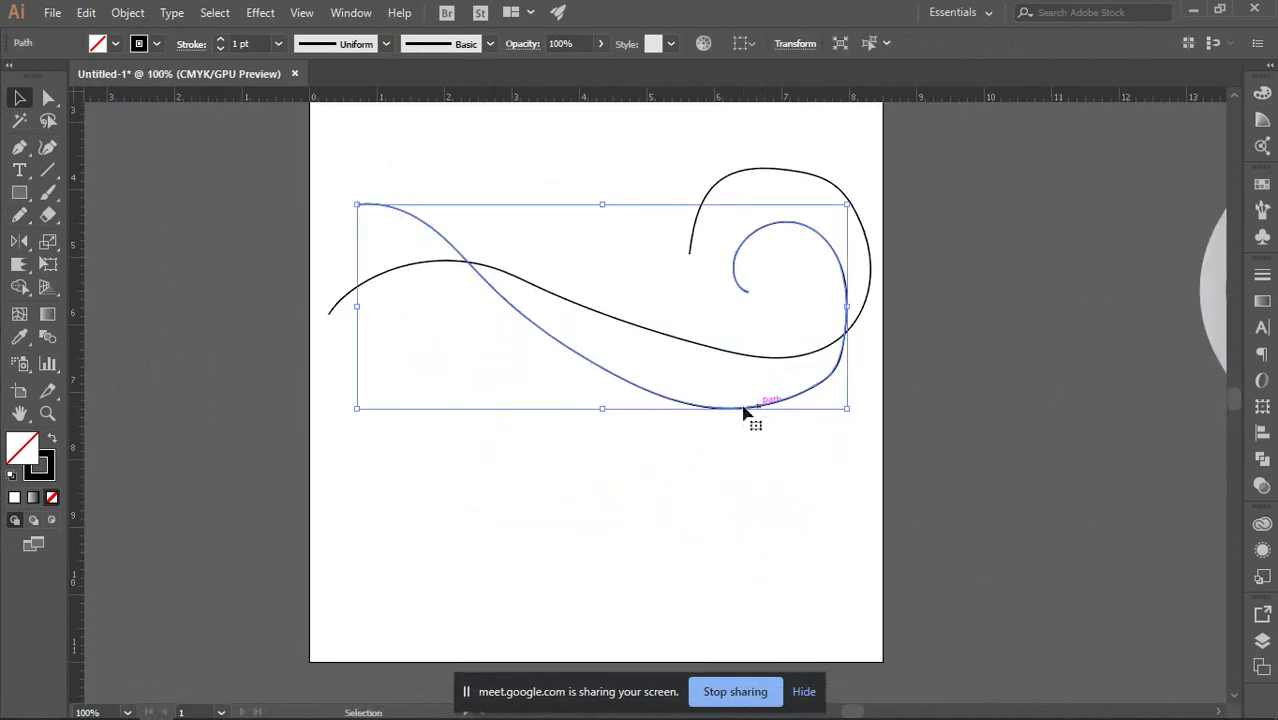
left_click(647, 445)
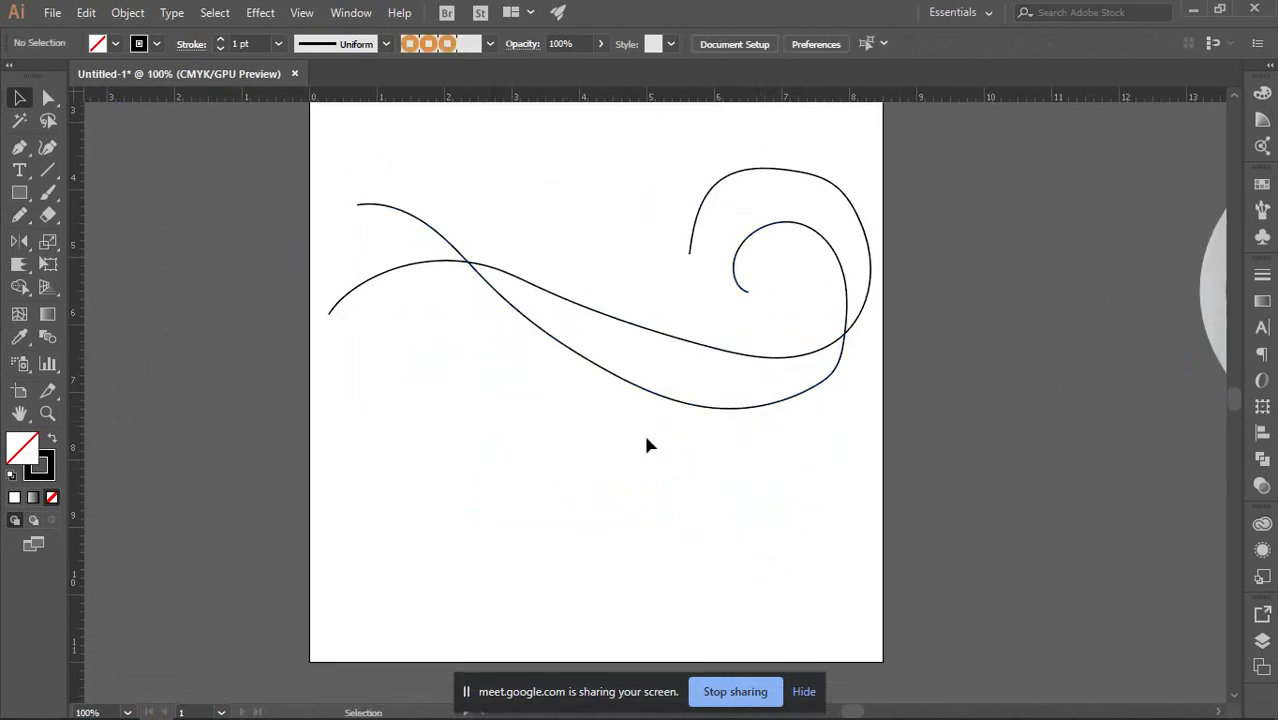
Smooth the lower curve with the inner spiral end along its wave and spiral using the Smooth tool.
left_click(642, 393)
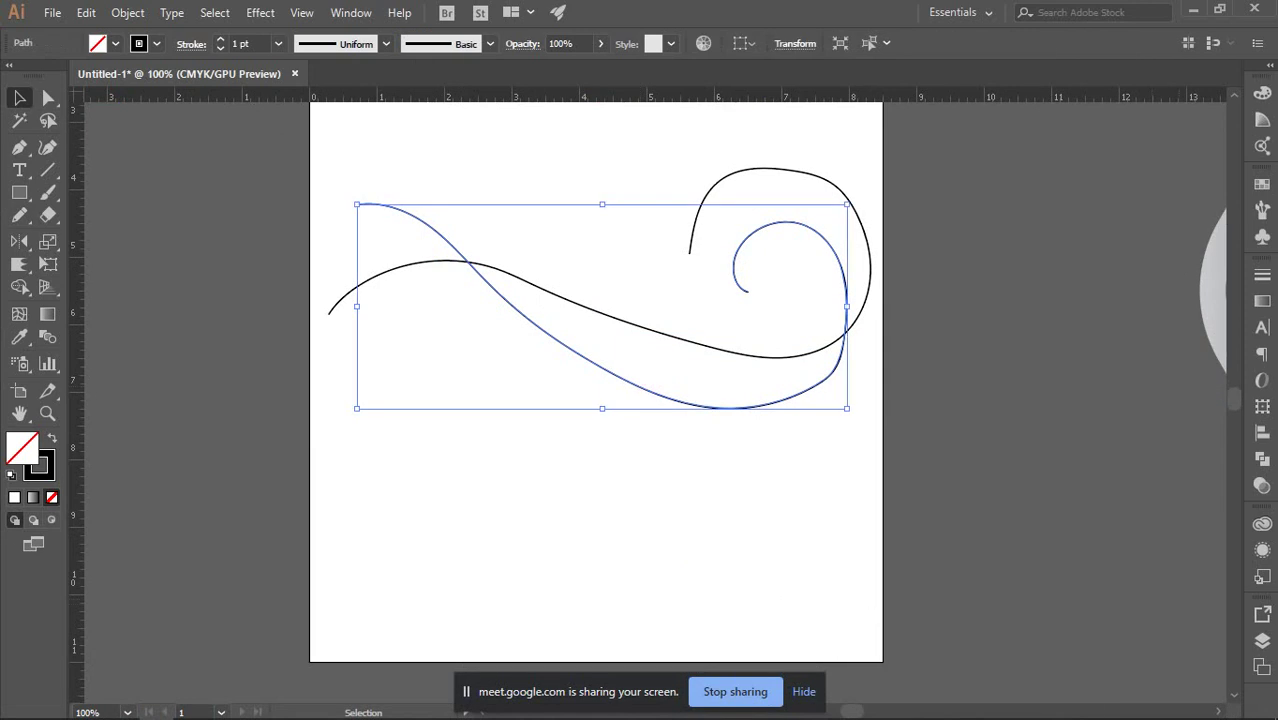
left_click(22, 219)
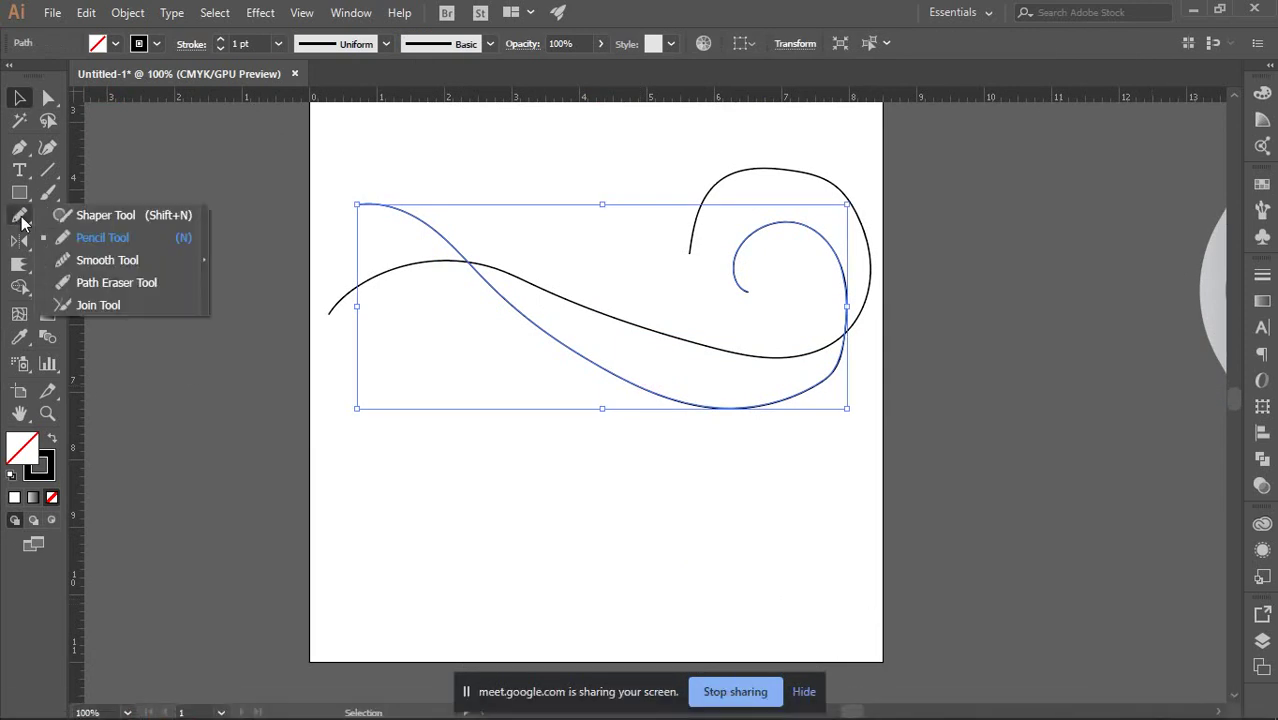
left_click(86, 262)
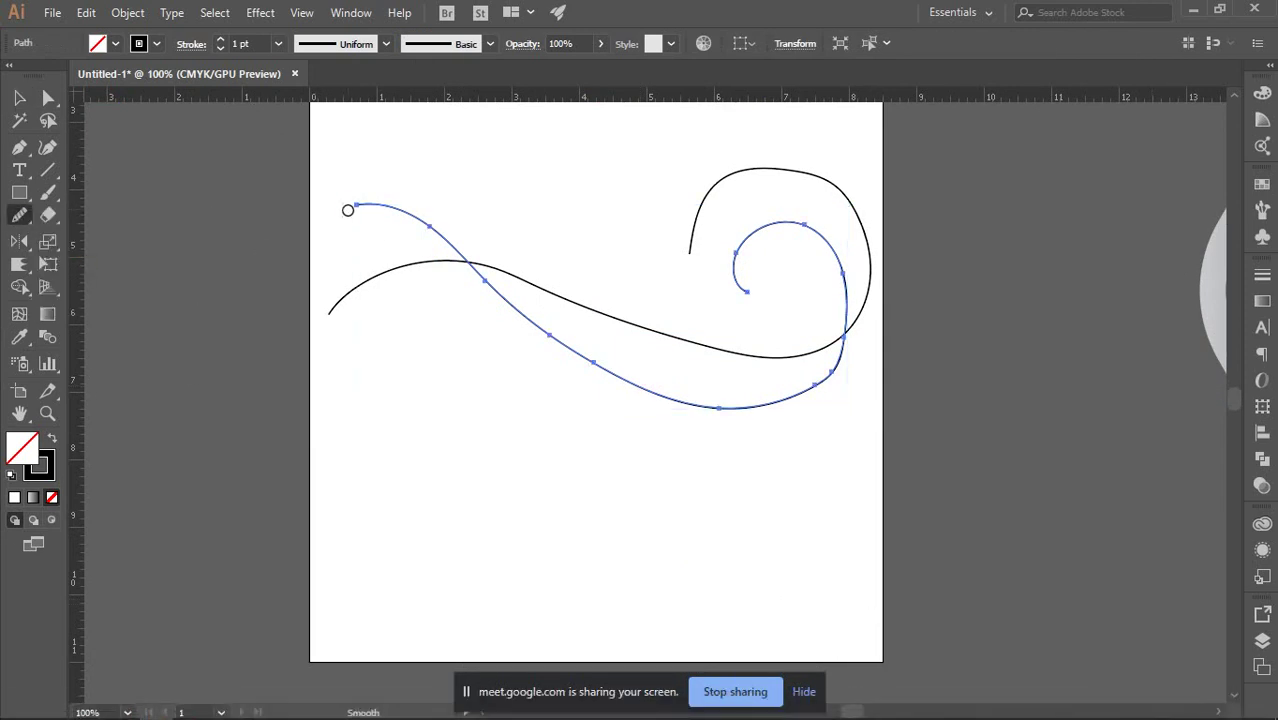
left_click_drag(347, 206, 407, 212)
mouse_move(471, 268)
left_mouse_down()
mouse_move(601, 371)
mouse_move(694, 399)
mouse_move(745, 397)
left_mouse_up()
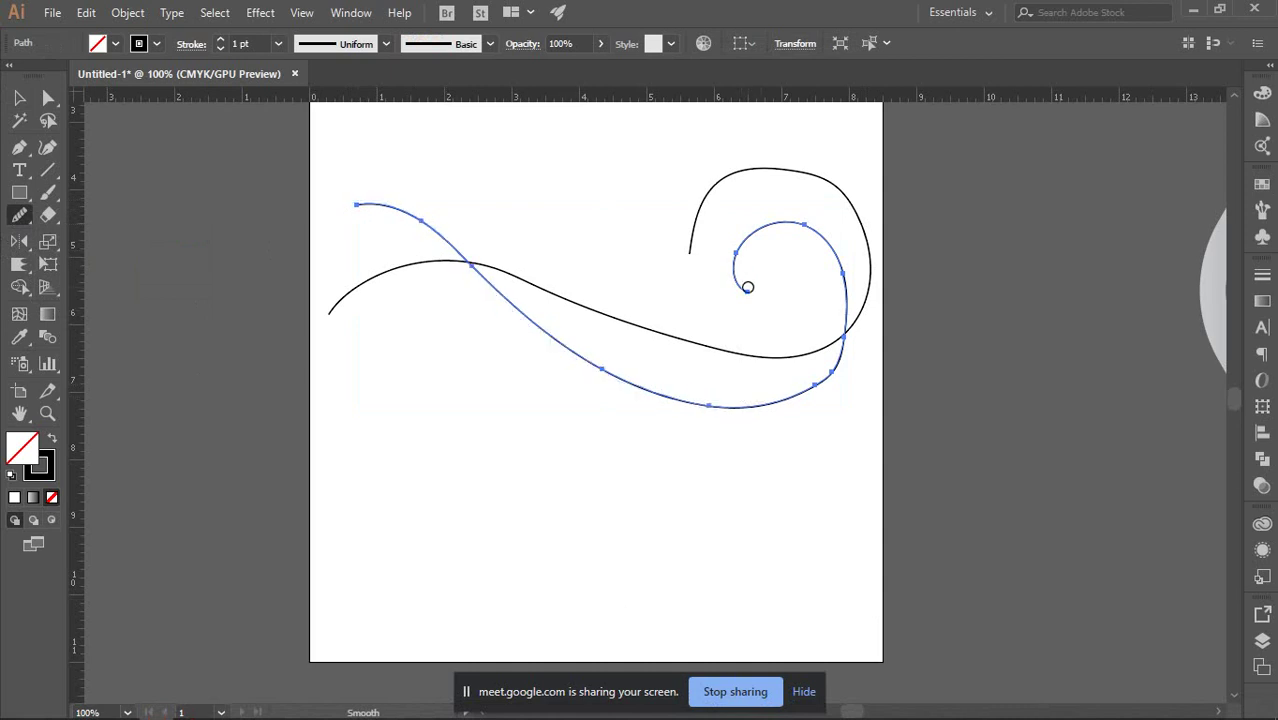
mouse_move(742, 259)
left_mouse_down()
mouse_move(760, 225)
mouse_move(804, 220)
mouse_move(836, 245)
left_mouse_up()
mouse_move(845, 314)
left_mouse_down()
mouse_move(817, 393)
mouse_move(769, 415)
mouse_move(860, 338)
mouse_move(864, 292)
mouse_move(818, 231)
mouse_move(737, 256)
mouse_move(798, 225)
left_mouse_up()
left_click(19, 97)
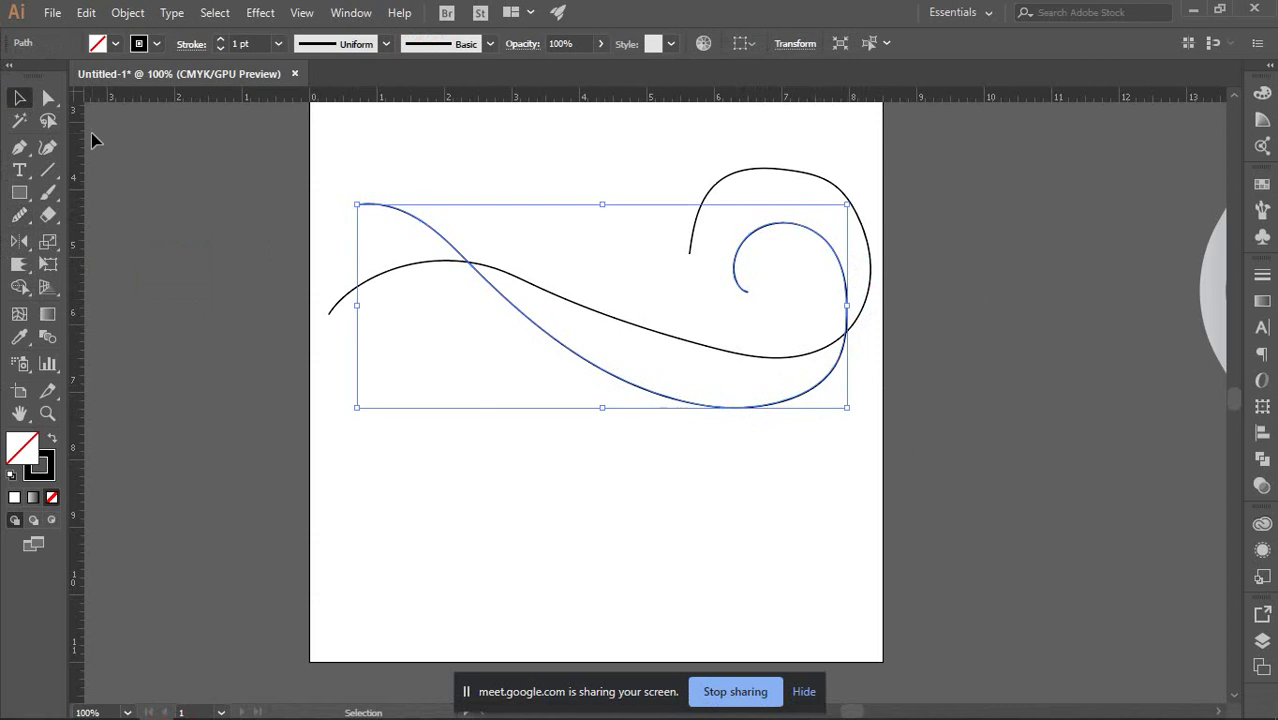
Smooth the upper curve with the outer spiral end using the Smooth tool, and deselect it.
left_click(616, 328)
left_click(621, 316)
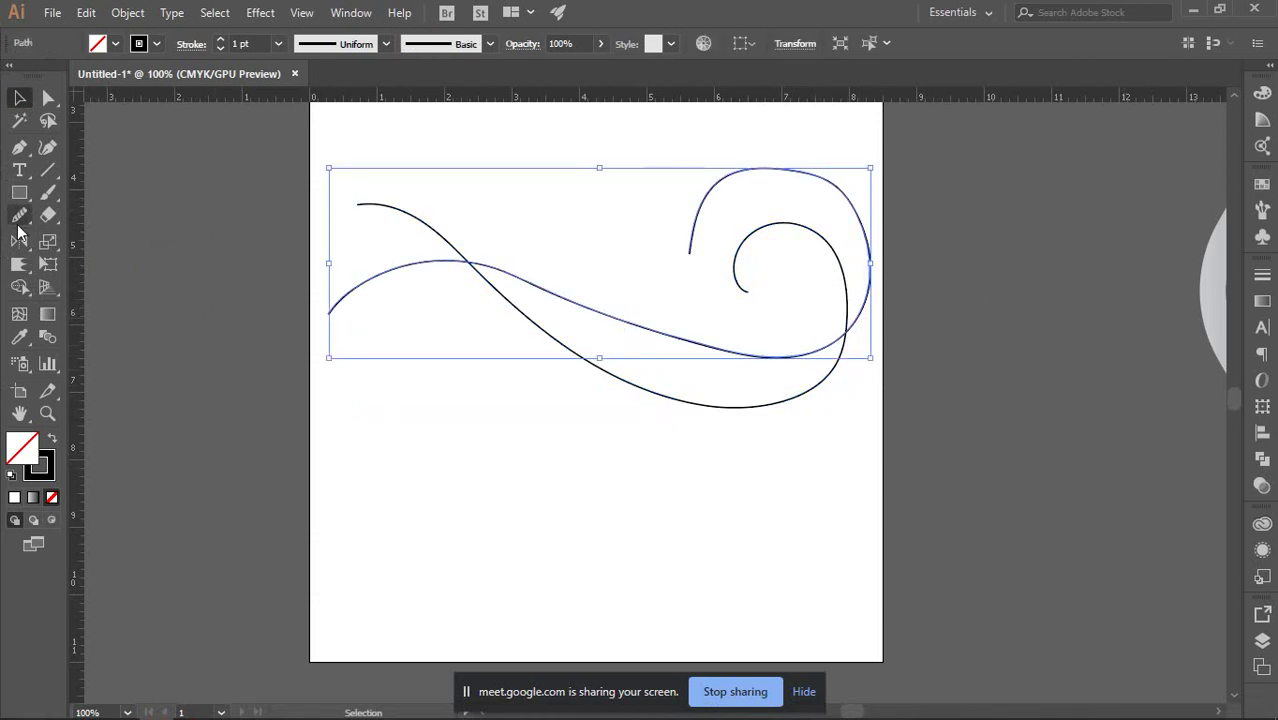
left_click_drag(19, 214, 75, 254)
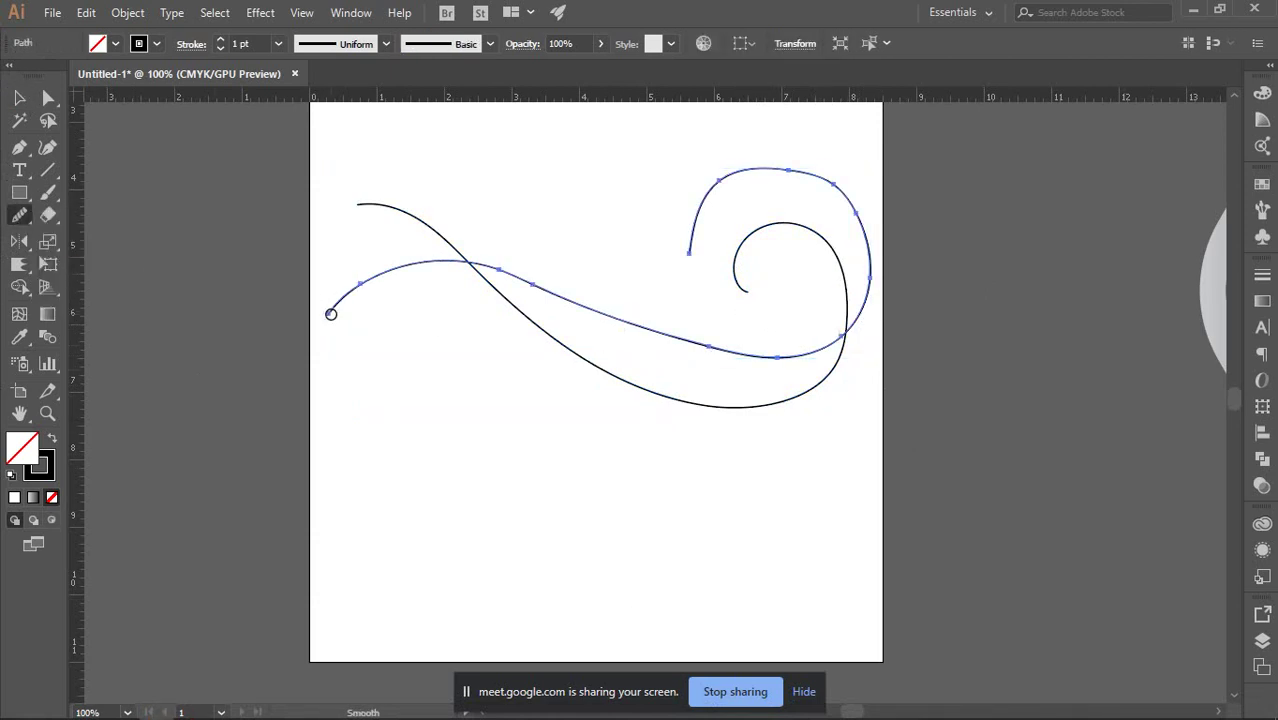
mouse_move(356, 286)
left_mouse_down()
mouse_move(502, 267)
mouse_move(668, 330)
left_mouse_up()
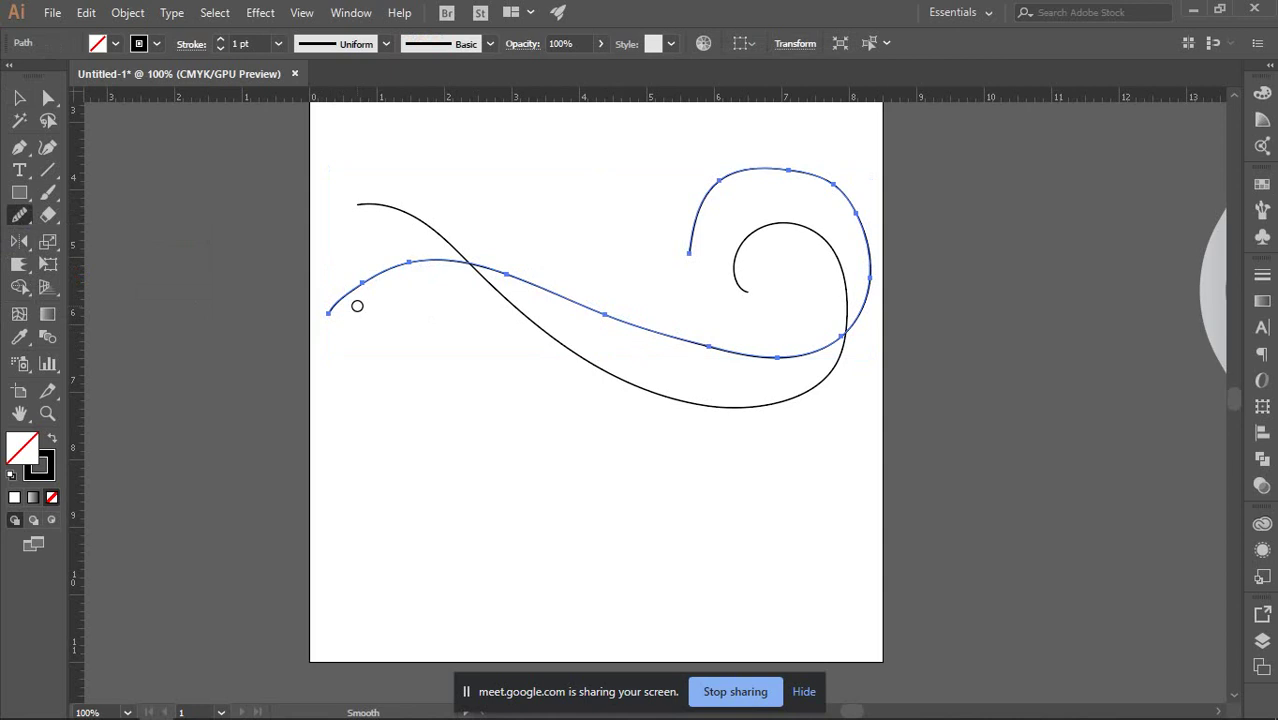
mouse_move(343, 306)
left_mouse_down()
mouse_move(544, 268)
mouse_move(640, 295)
left_mouse_up()
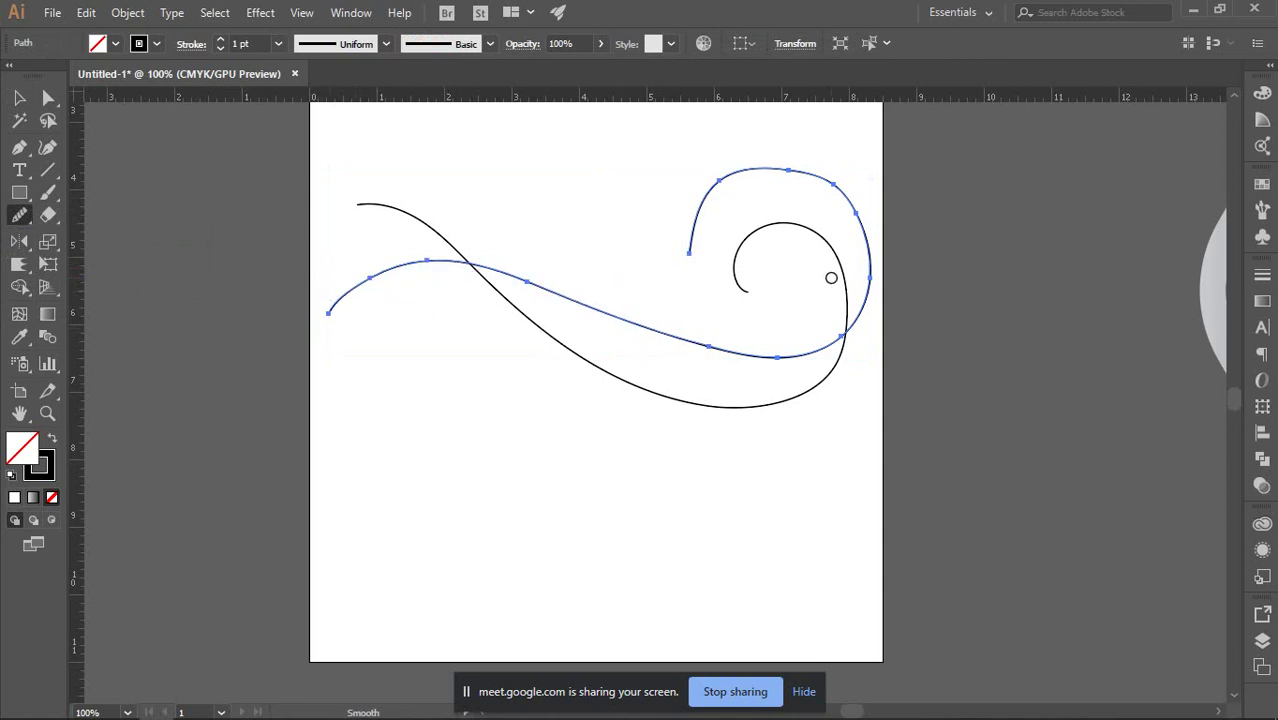
mouse_move(706, 241)
left_mouse_down()
mouse_move(718, 212)
mouse_move(862, 183)
left_mouse_up()
mouse_move(680, 217)
left_mouse_down()
mouse_move(747, 184)
mouse_move(845, 185)
left_mouse_up()
mouse_move(691, 213)
left_mouse_down()
mouse_move(717, 194)
mouse_move(827, 179)
left_mouse_up()
mouse_move(696, 227)
left_mouse_down()
mouse_move(792, 174)
mouse_move(832, 188)
mouse_move(862, 248)
mouse_move(861, 290)
mouse_move(796, 345)
left_mouse_up()
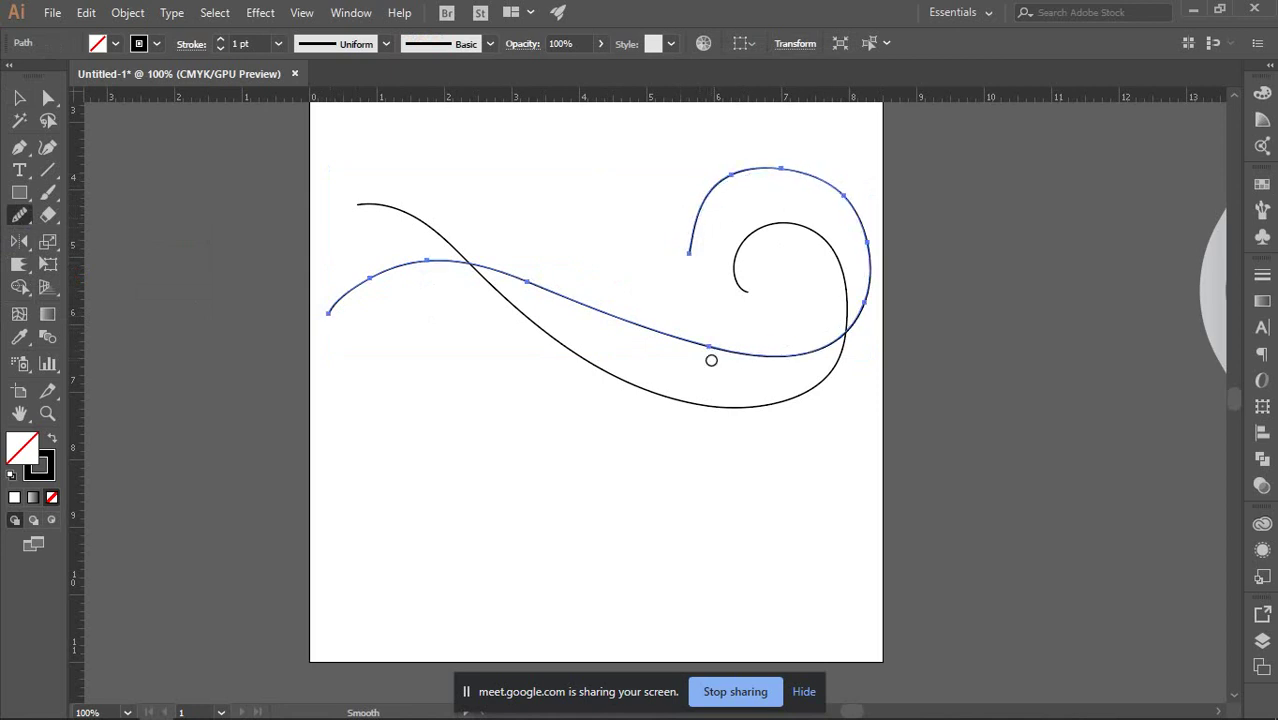
left_click(19, 97)
left_click(620, 436)
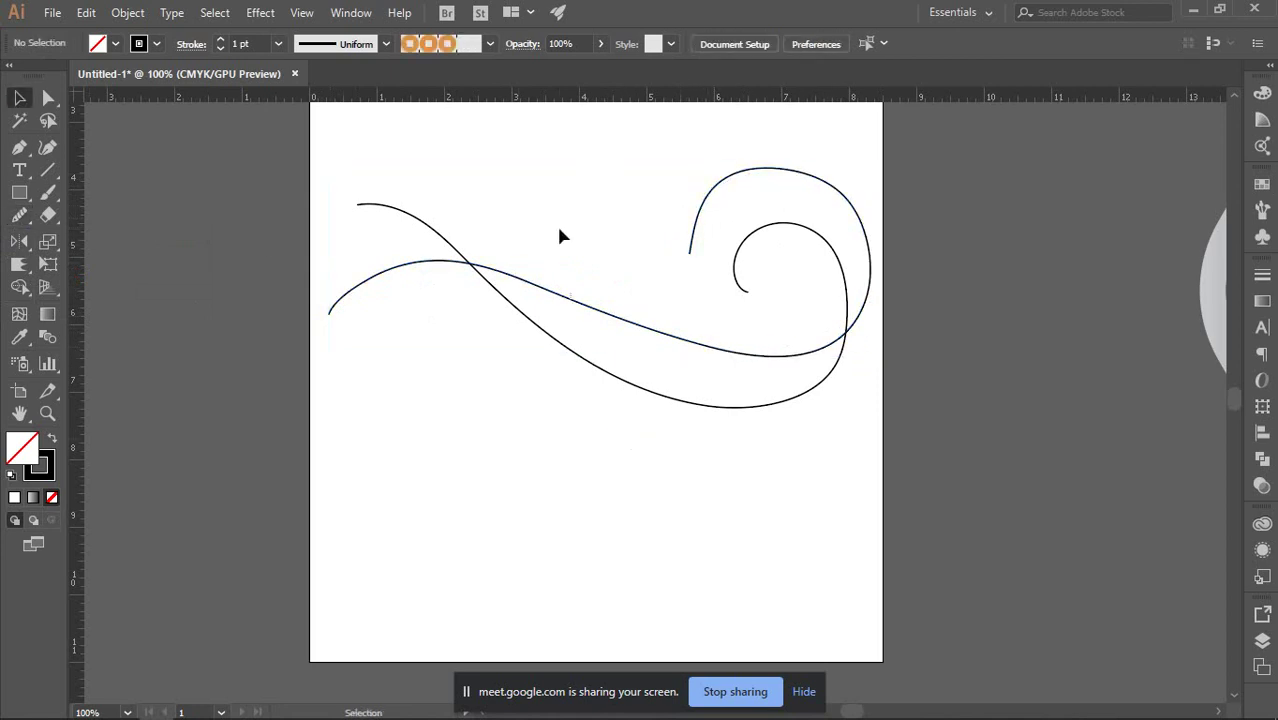
Select both curves and try blending them in 10 specified steps by joining their left endpoints.
left_click(570, 293)
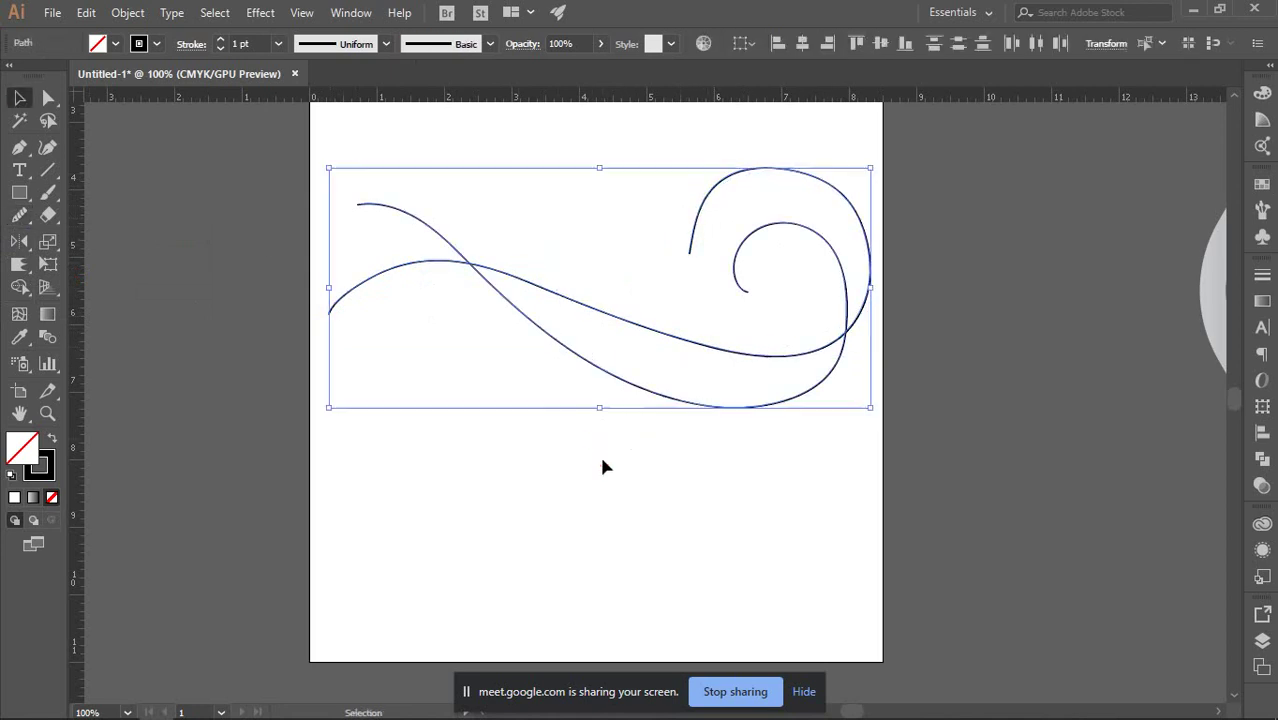
double_click(47, 337)
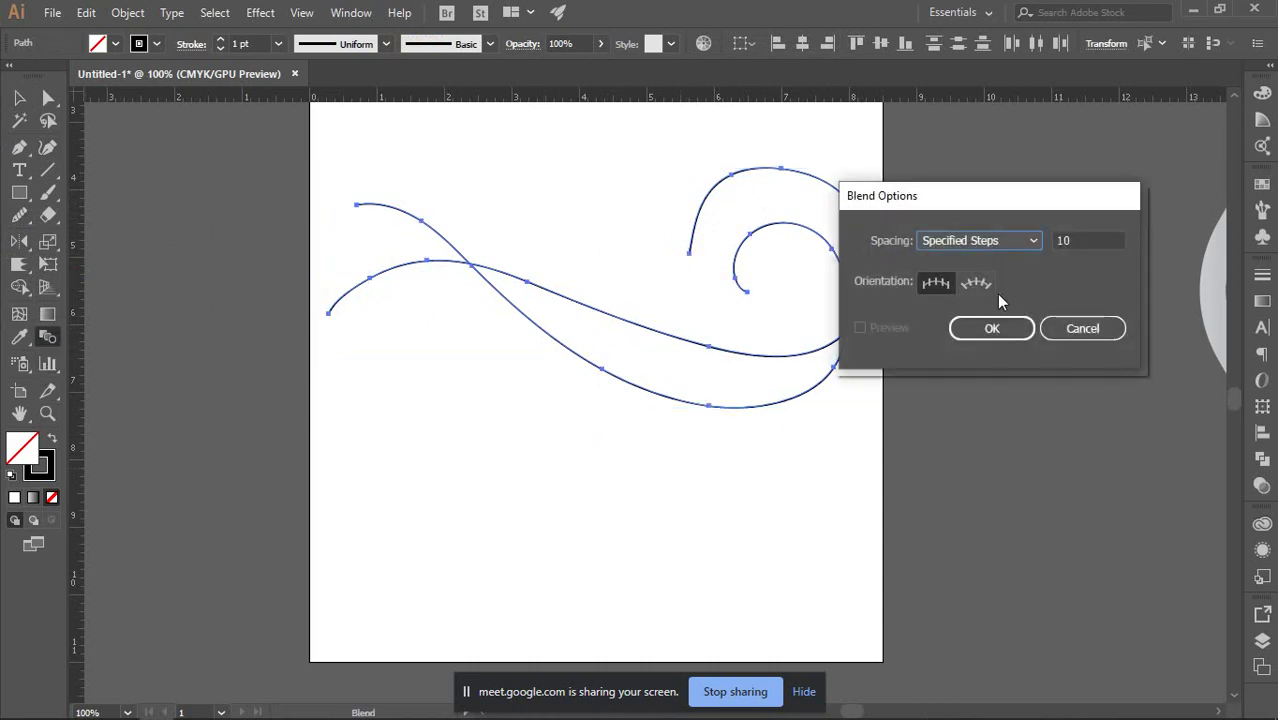
left_click(1078, 332)
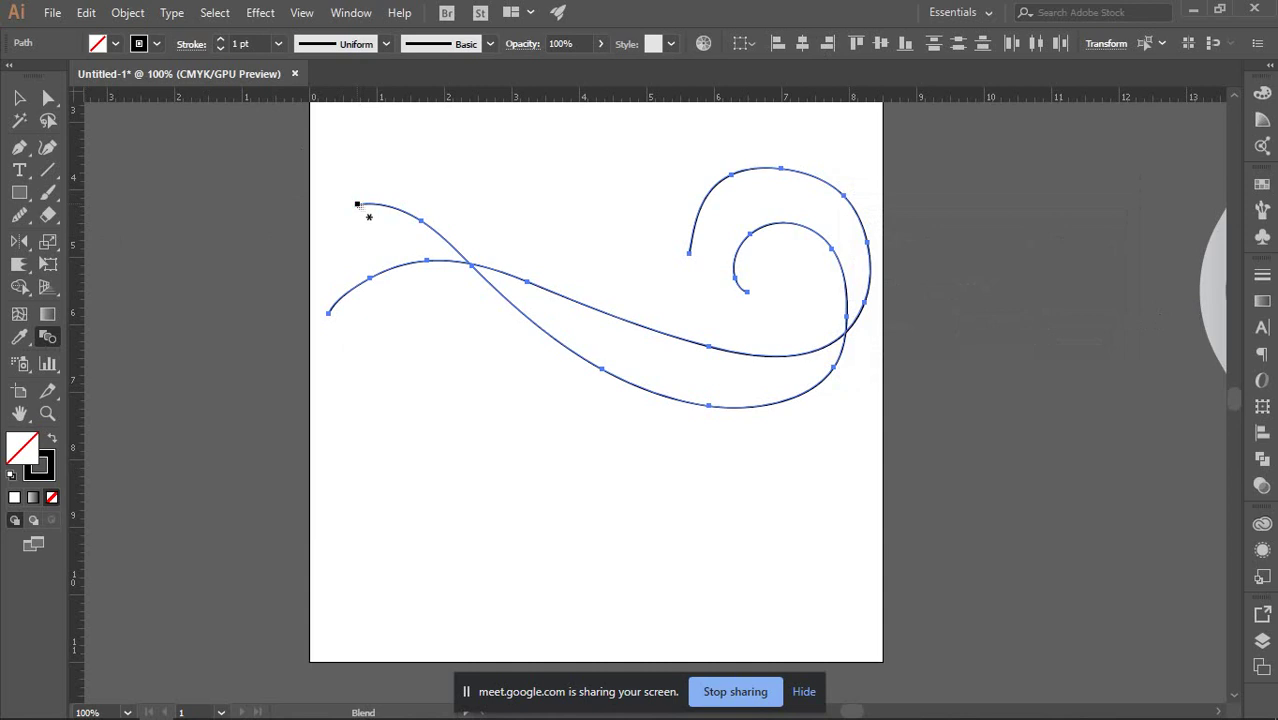
left_click(329, 316)
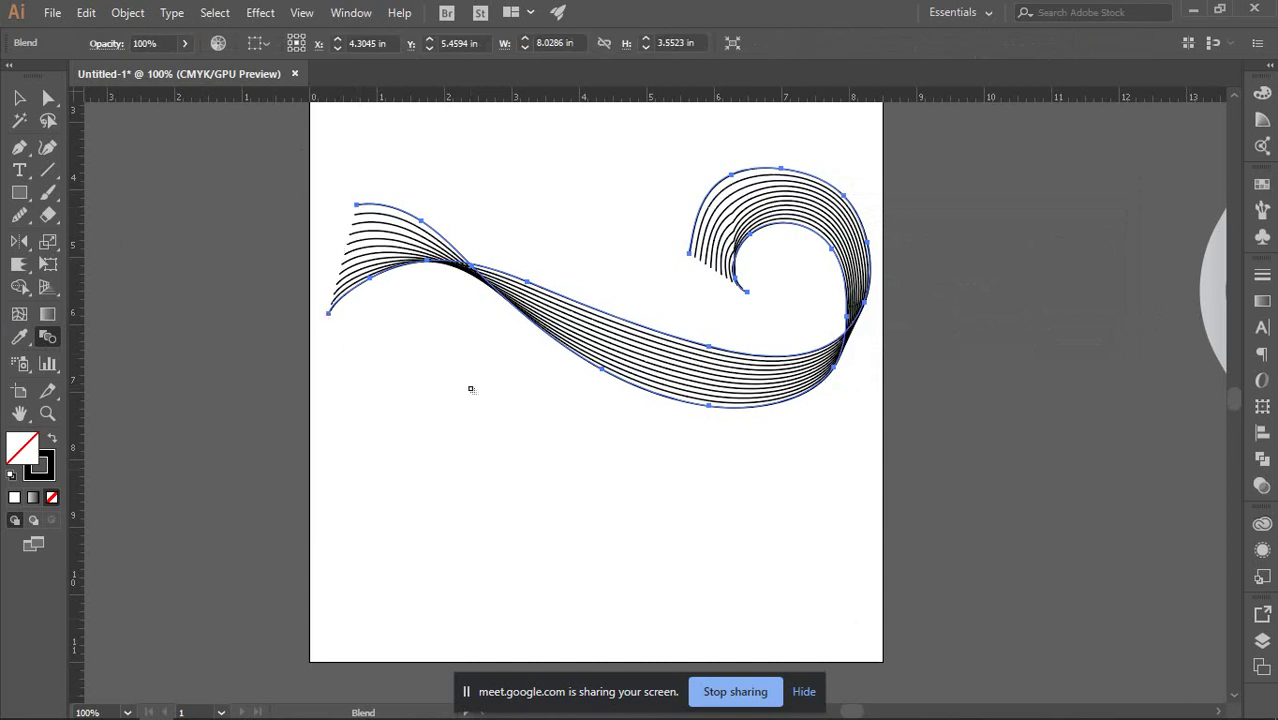
key("ctrl+z")
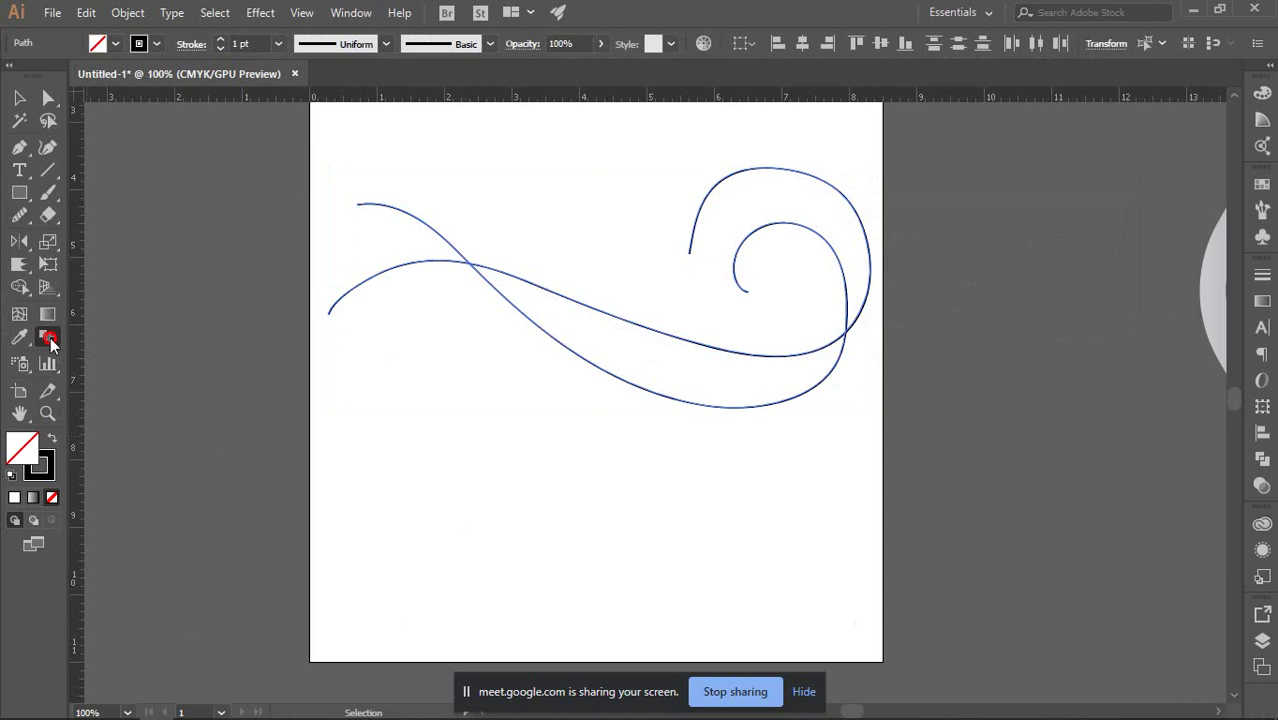
Blend the two curves in 20 specified steps by joining their left endpoints, and deselect the blend.
double_click(47, 337)
double_click(1076, 240)
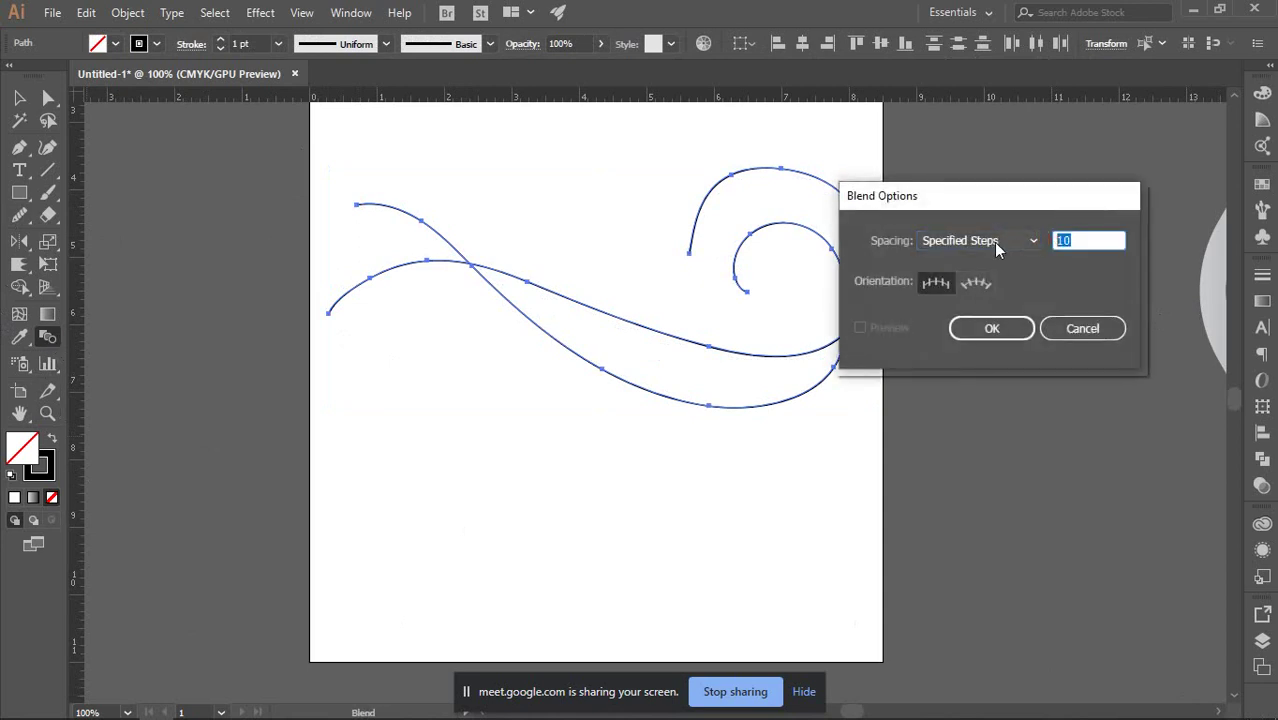
type("20")
key("Return")
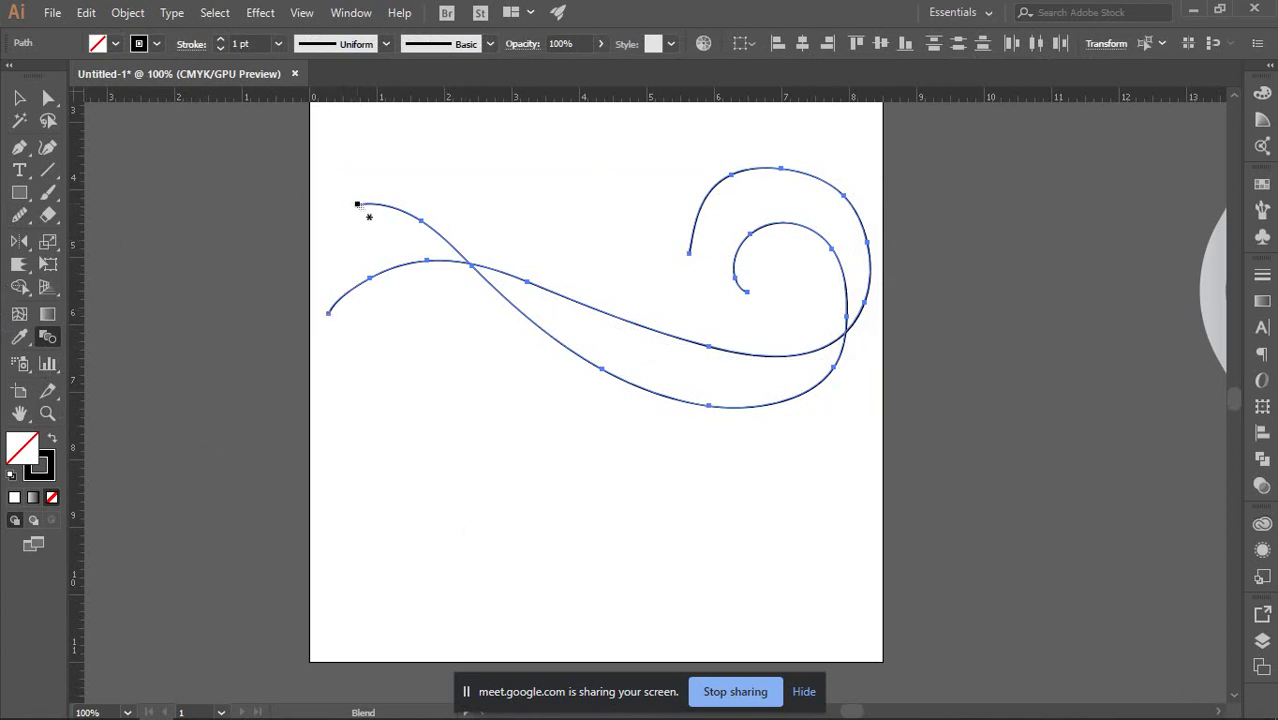
left_click(329, 314)
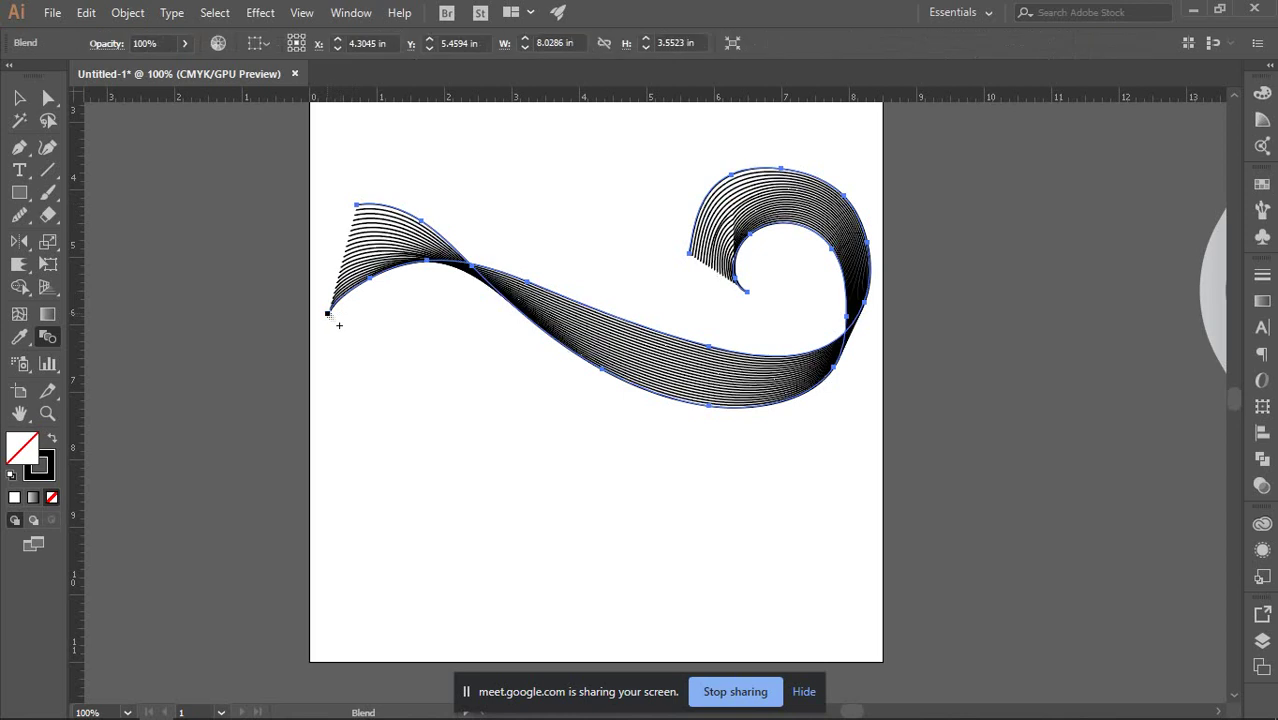
left_click(18, 98)
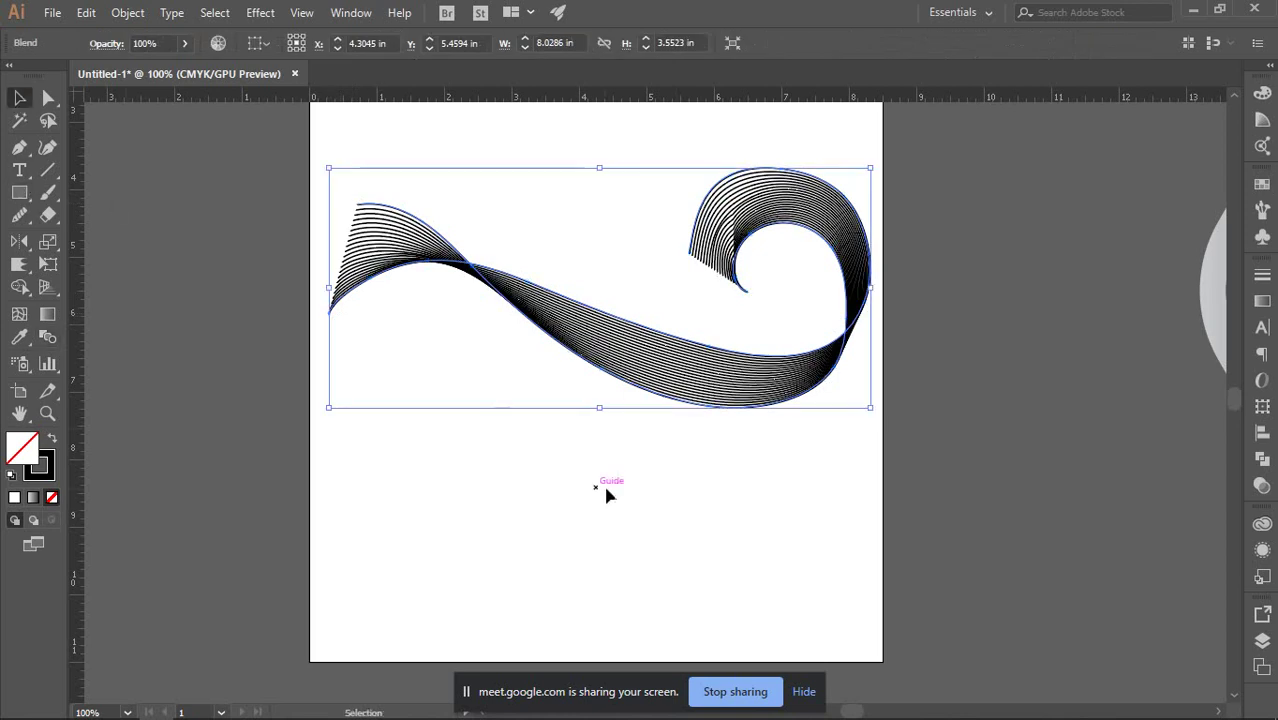
left_click(605, 491)
Apply the Orange, Yellow gradient to the stroke of the blended curl and deselect it.
left_click(679, 374)
left_click(44, 472)
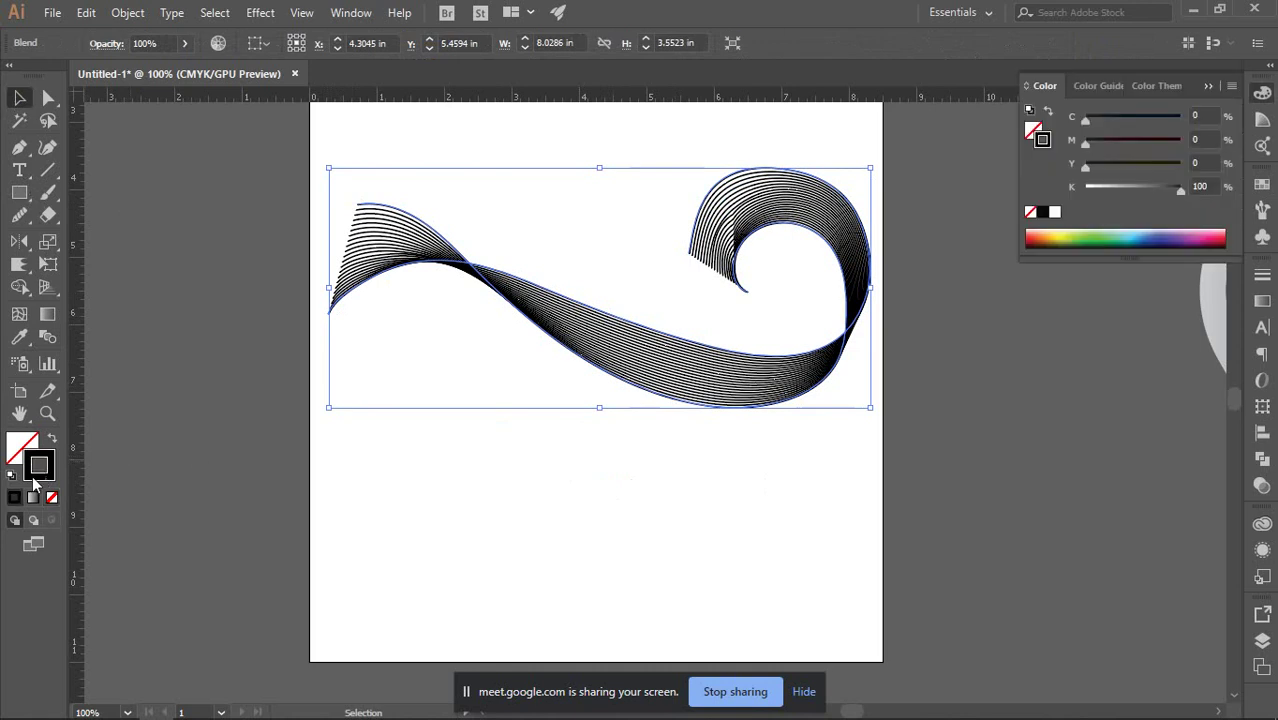
left_click(1261, 301)
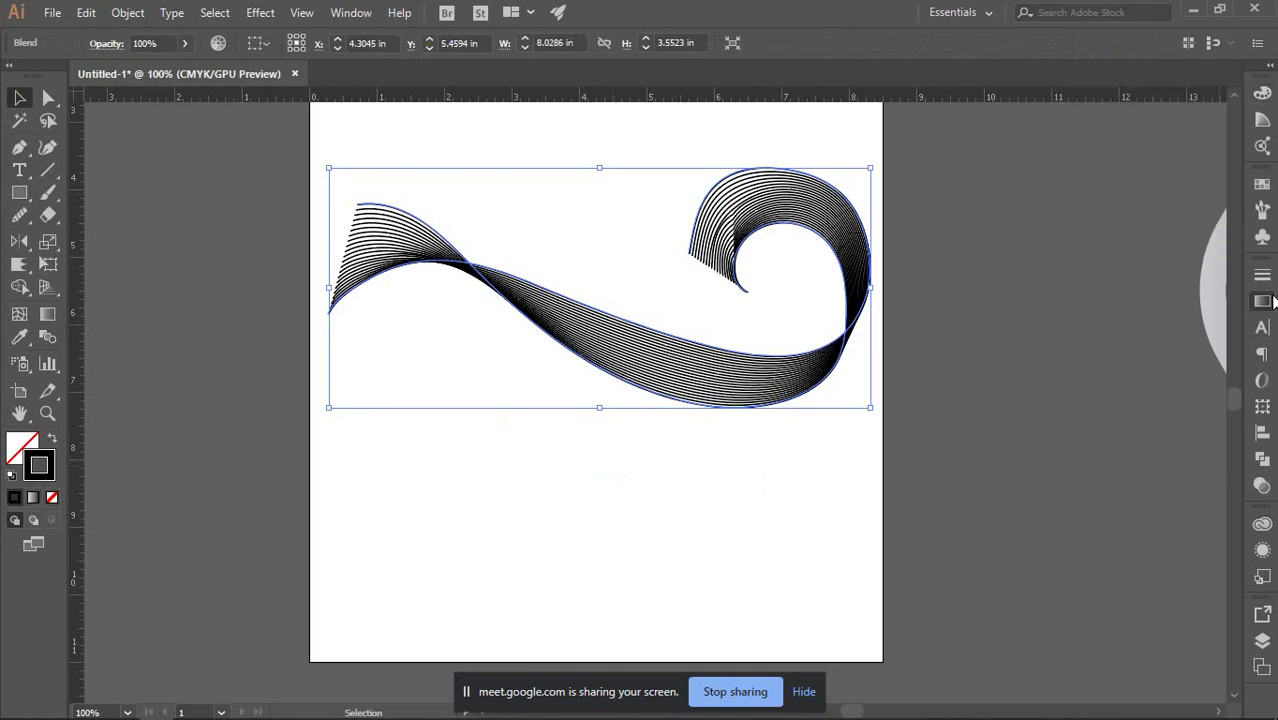
left_click(1065, 300)
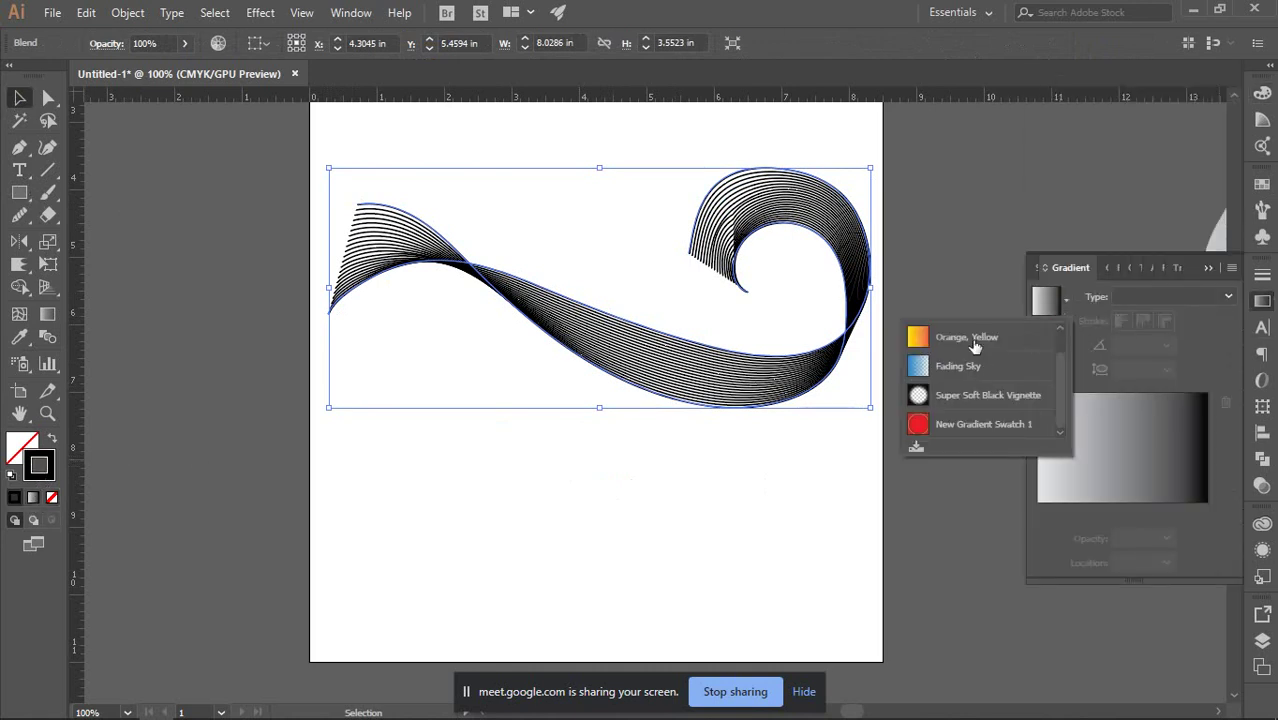
left_click(975, 340)
left_click(1270, 305)
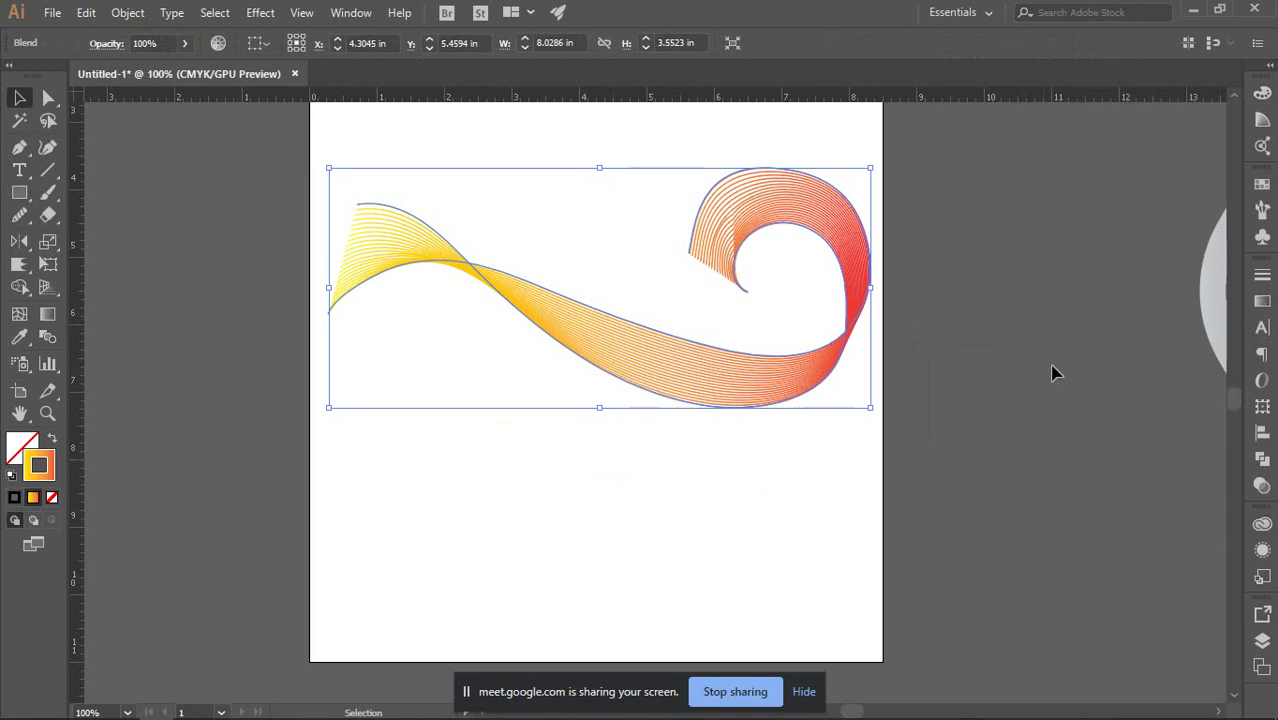
left_click(781, 499)
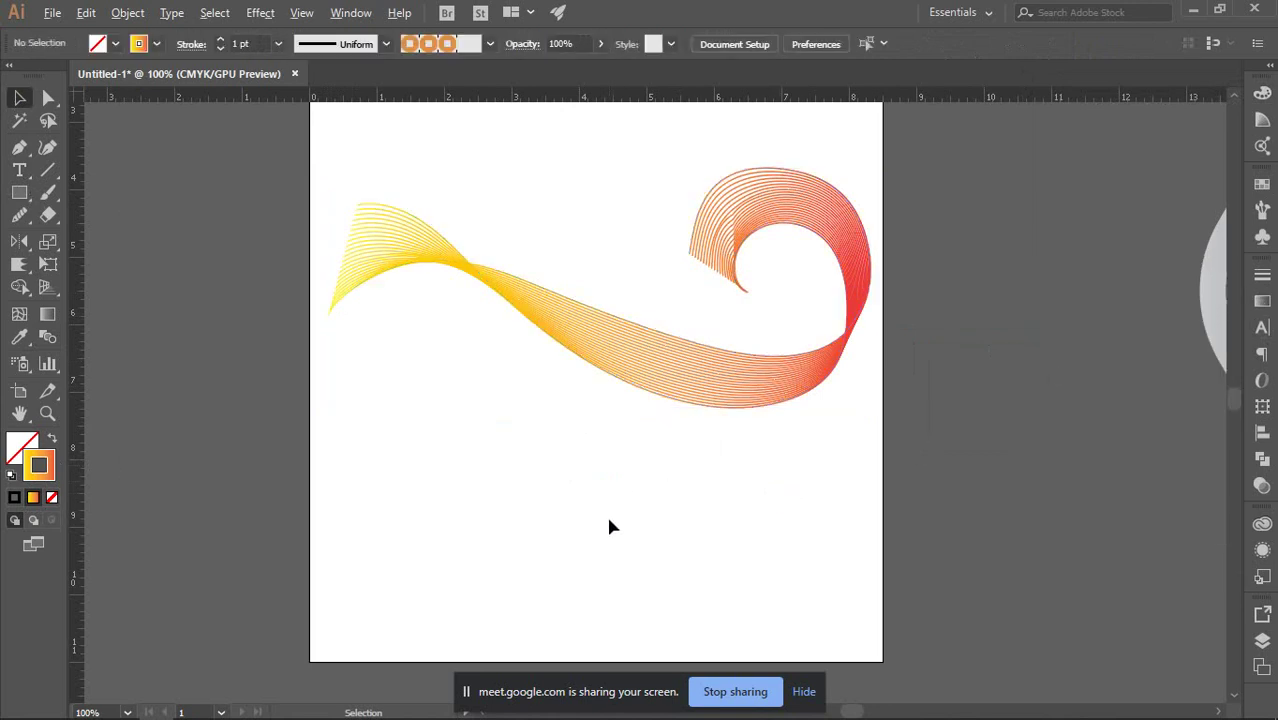
Move the gradient curl off the artboard to just below its lower-left edge and deselect it.
key("ctrl+minus")
key("ctrl+minus")
left_click_drag(620, 441, 302, 608)
left_click_drag(536, 536, 696, 302)
left_click(668, 506)
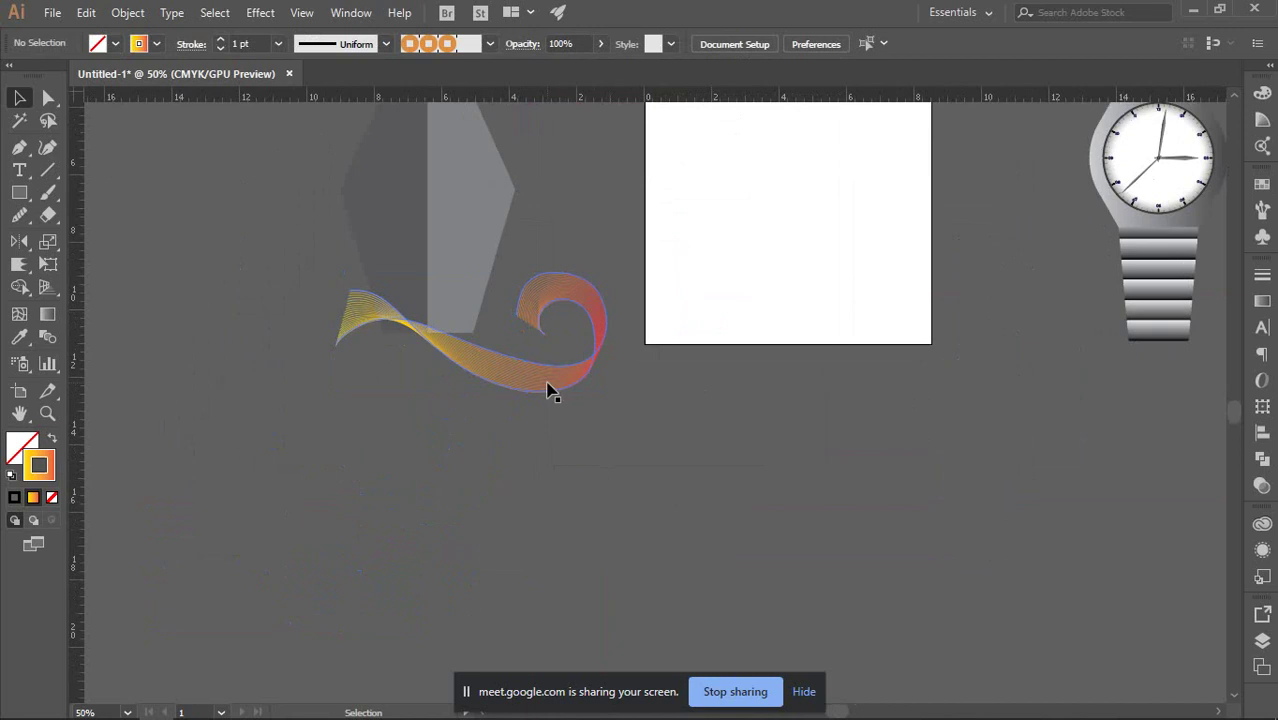
left_click_drag(548, 388, 750, 466)
left_click(919, 491)
scroll(840, 408, "up", 2)
left_click_drag(836, 396, 1046, 341)
scroll(867, 365, "up", 1)
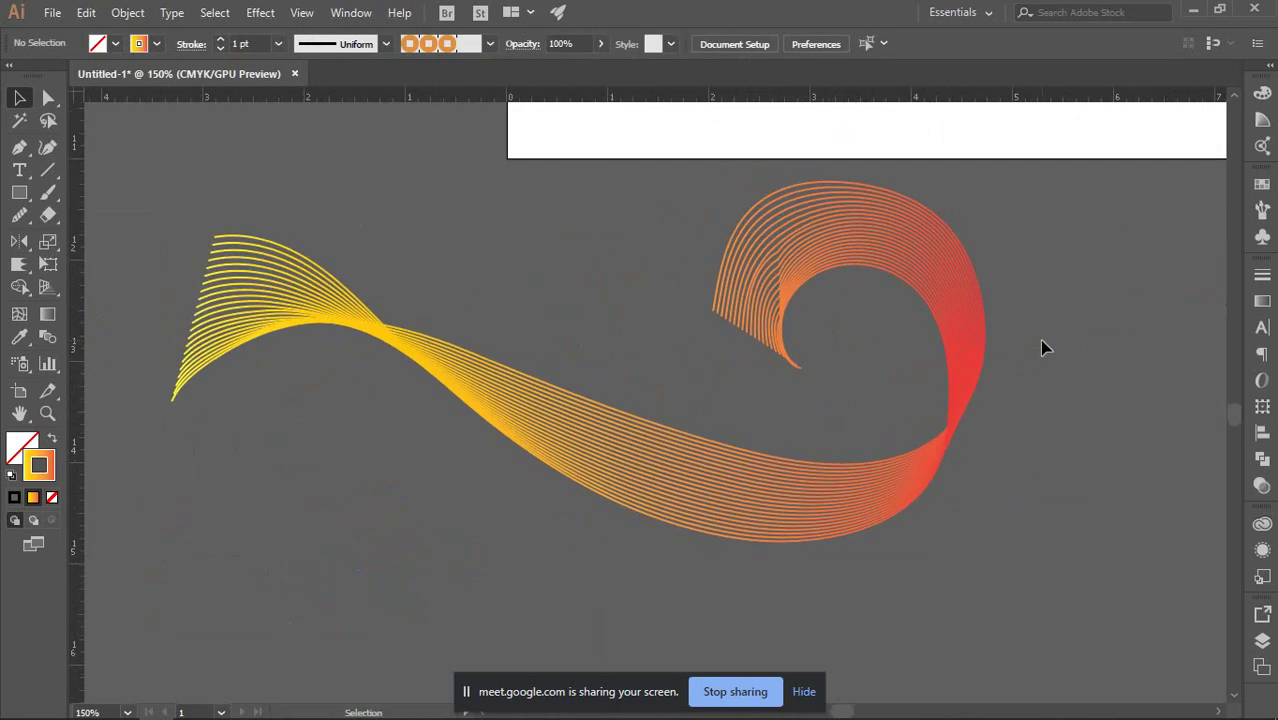
scroll(955, 370, "down", 1)
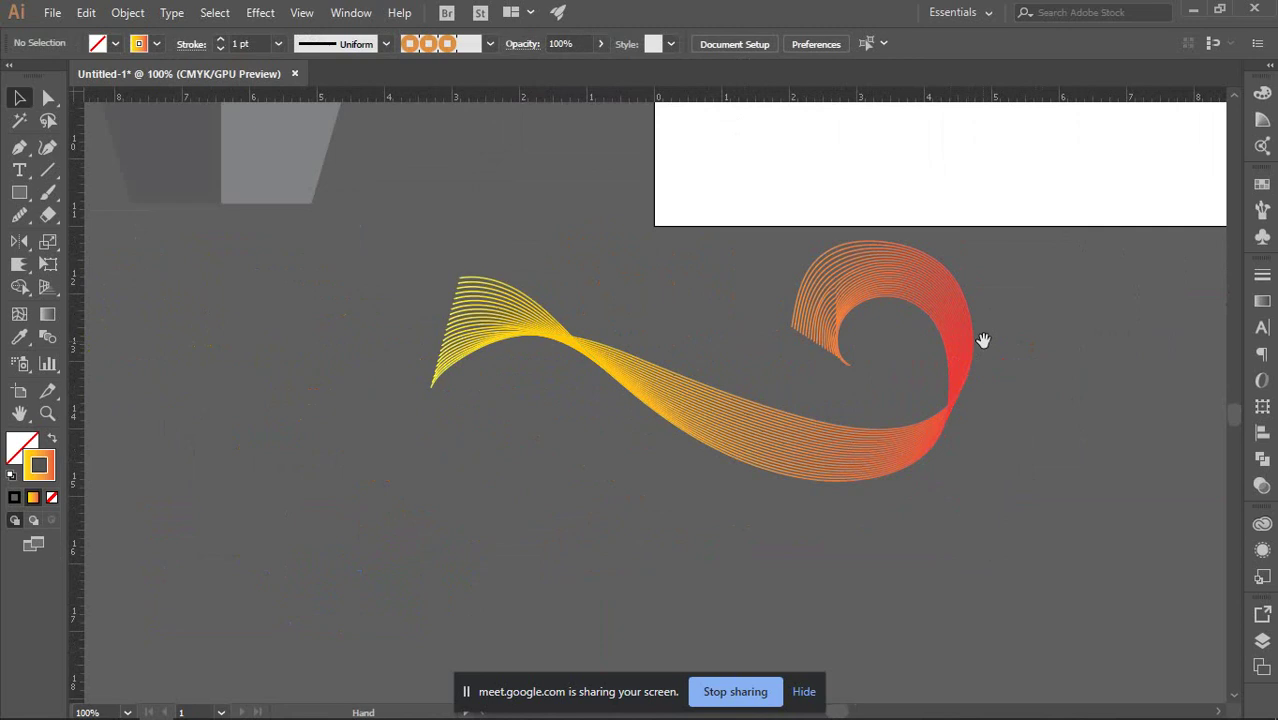
Reduce the Symbol Sprayer's brush diameter and try spraying on the empty artboard.
left_click_drag(984, 342, 673, 579)
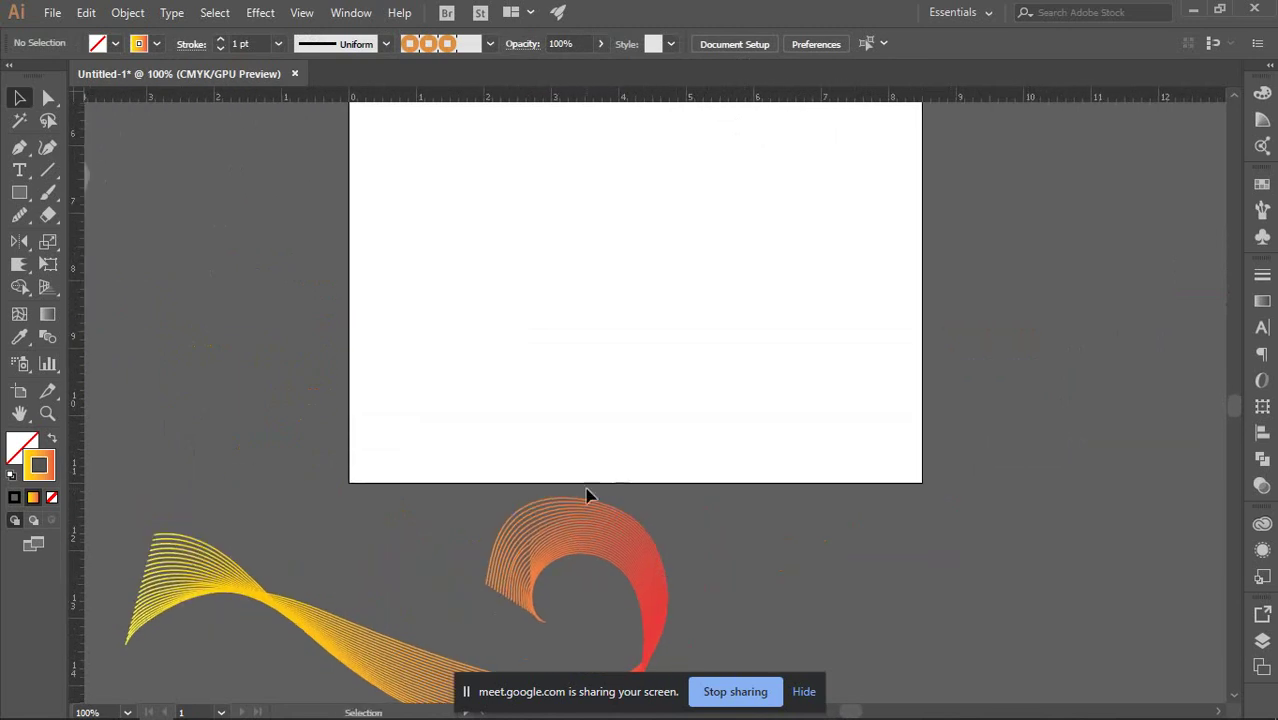
scroll(730, 400, "down", 4)
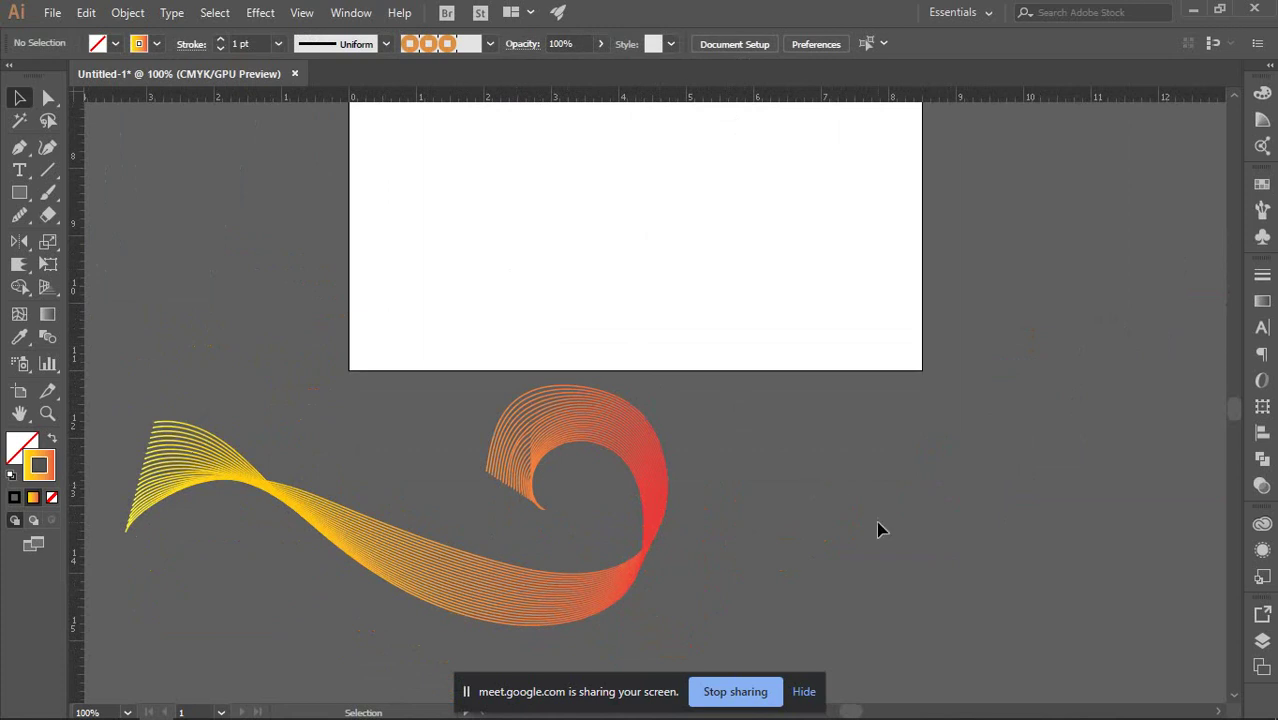
left_click(22, 364)
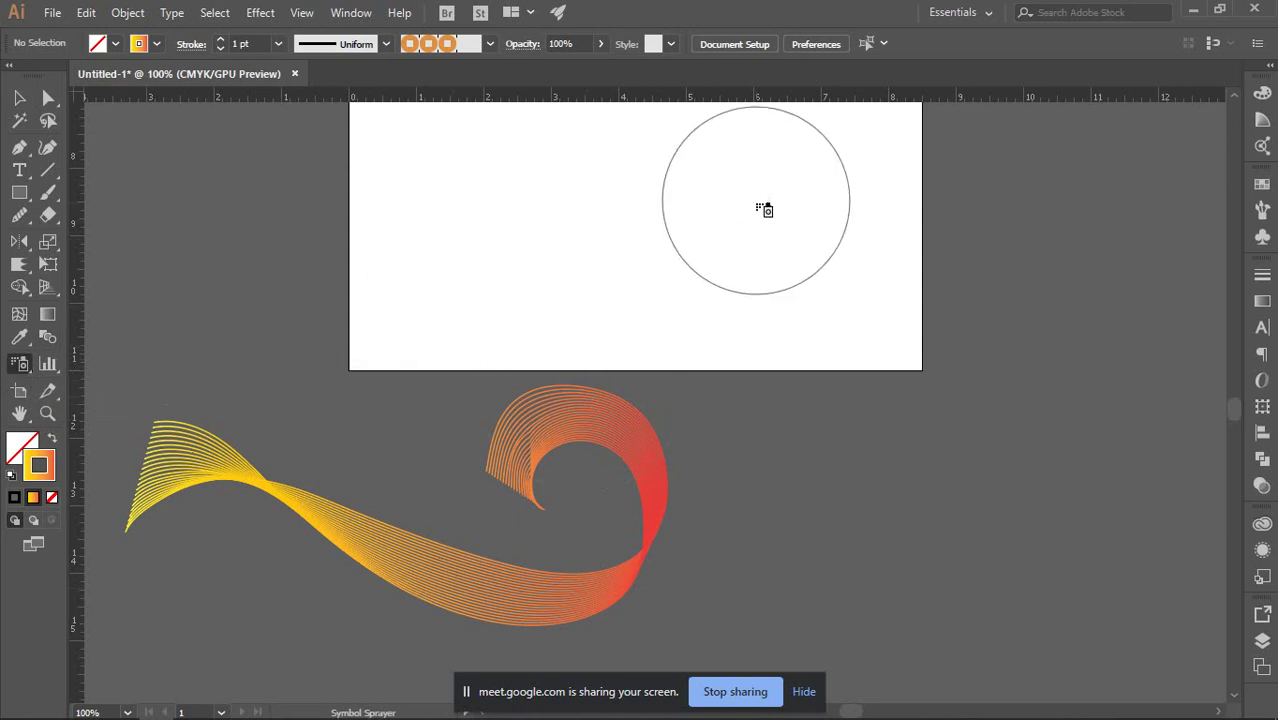
key("bracketleft")
key("bracketleft")
key("bracketleft")
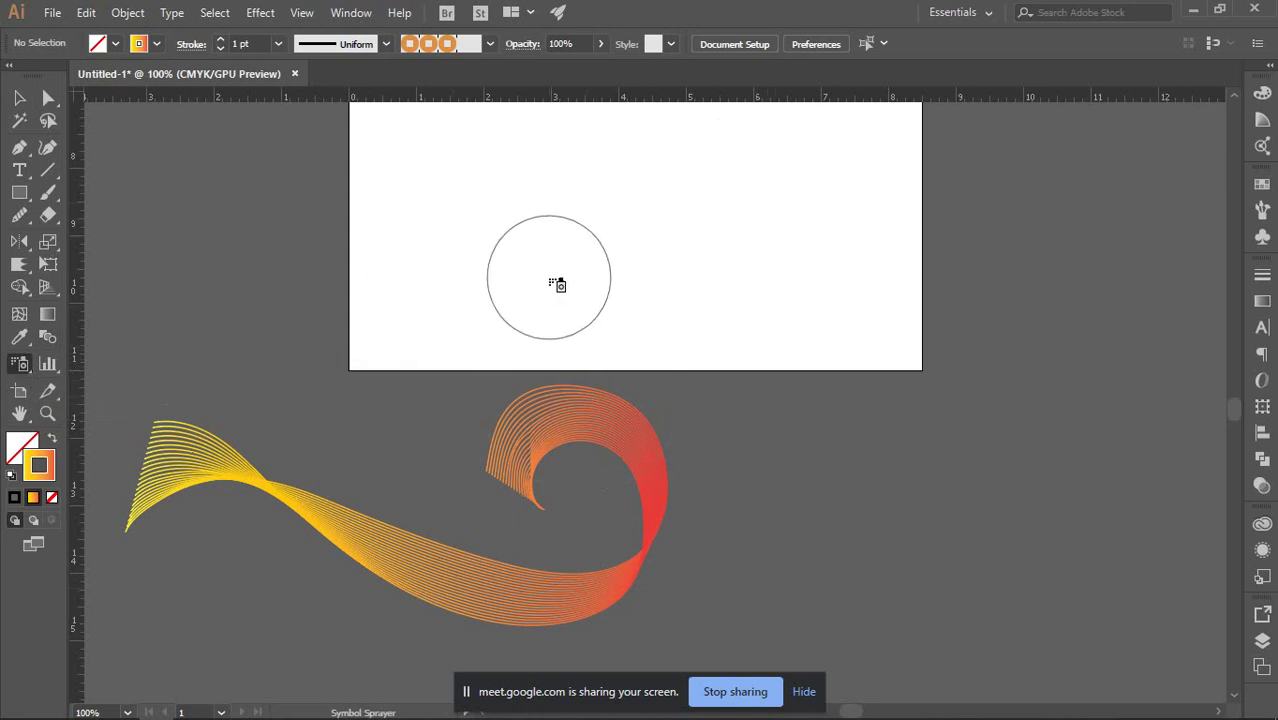
left_click(507, 248)
left_click(757, 398)
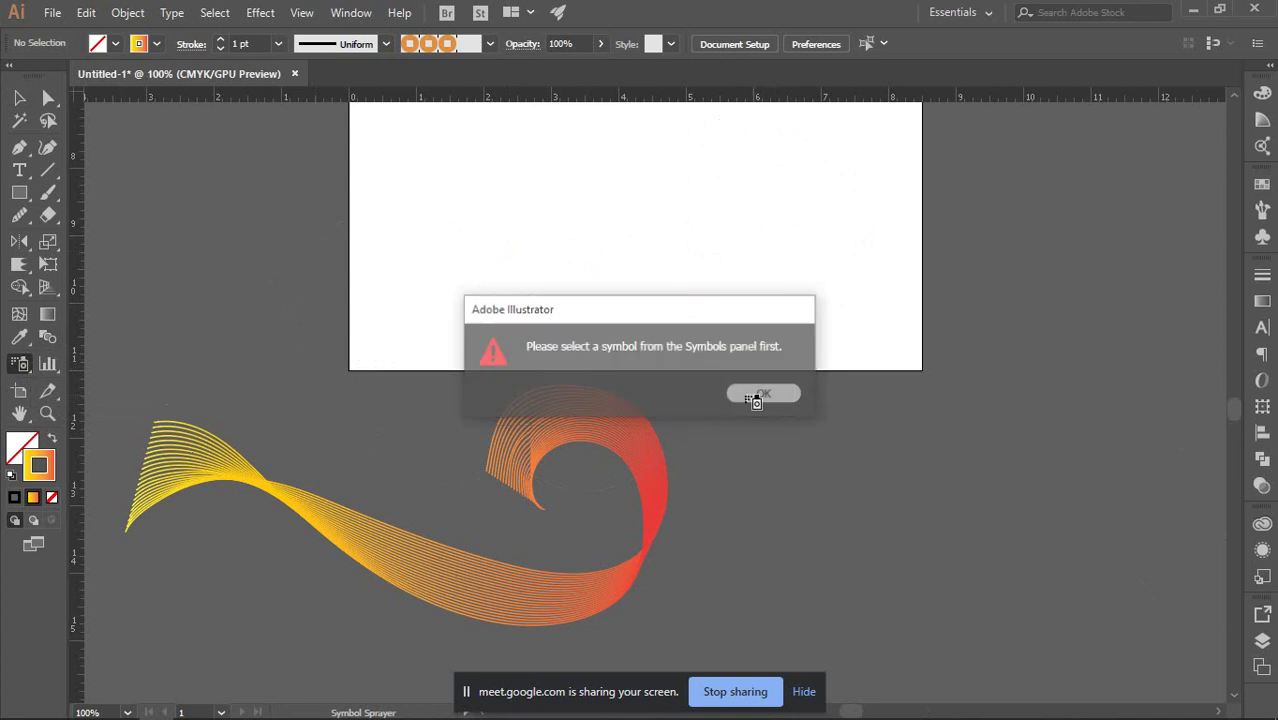
Place one instance of the Ribbon symbol from the symbol library near the artboard's lower-right corner and deselect it.
left_click(1262, 237)
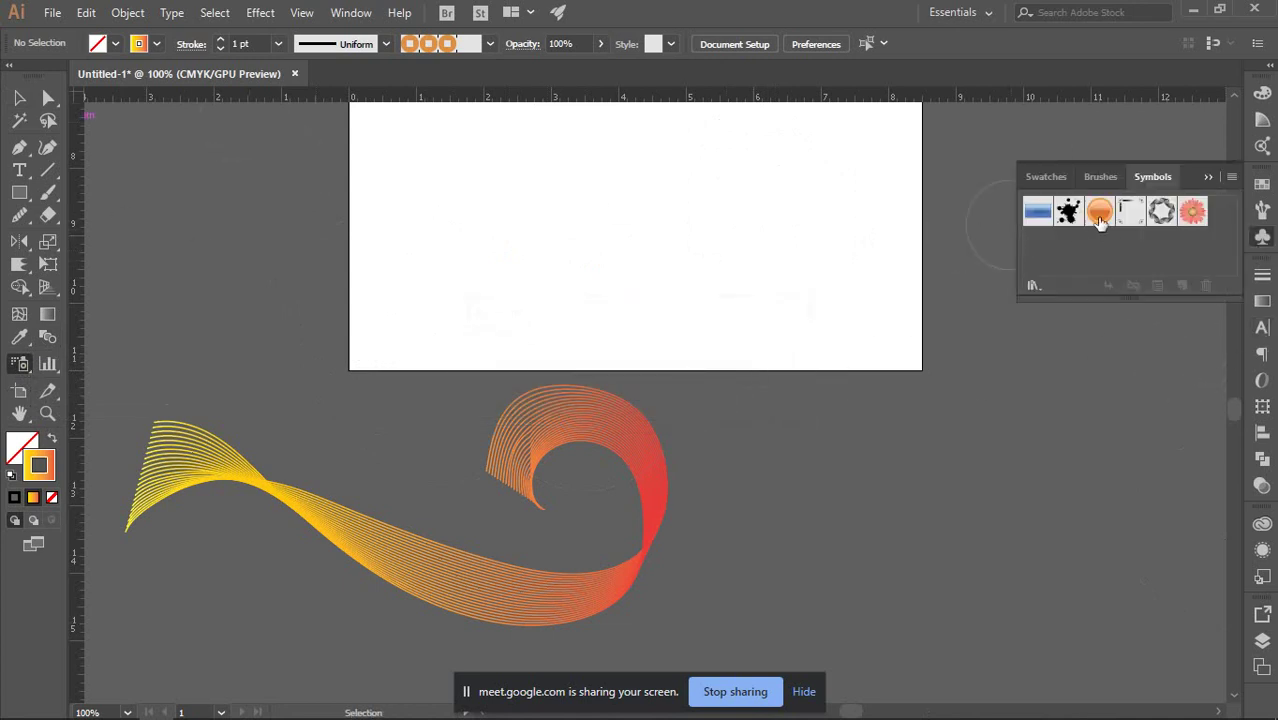
left_click(1160, 212)
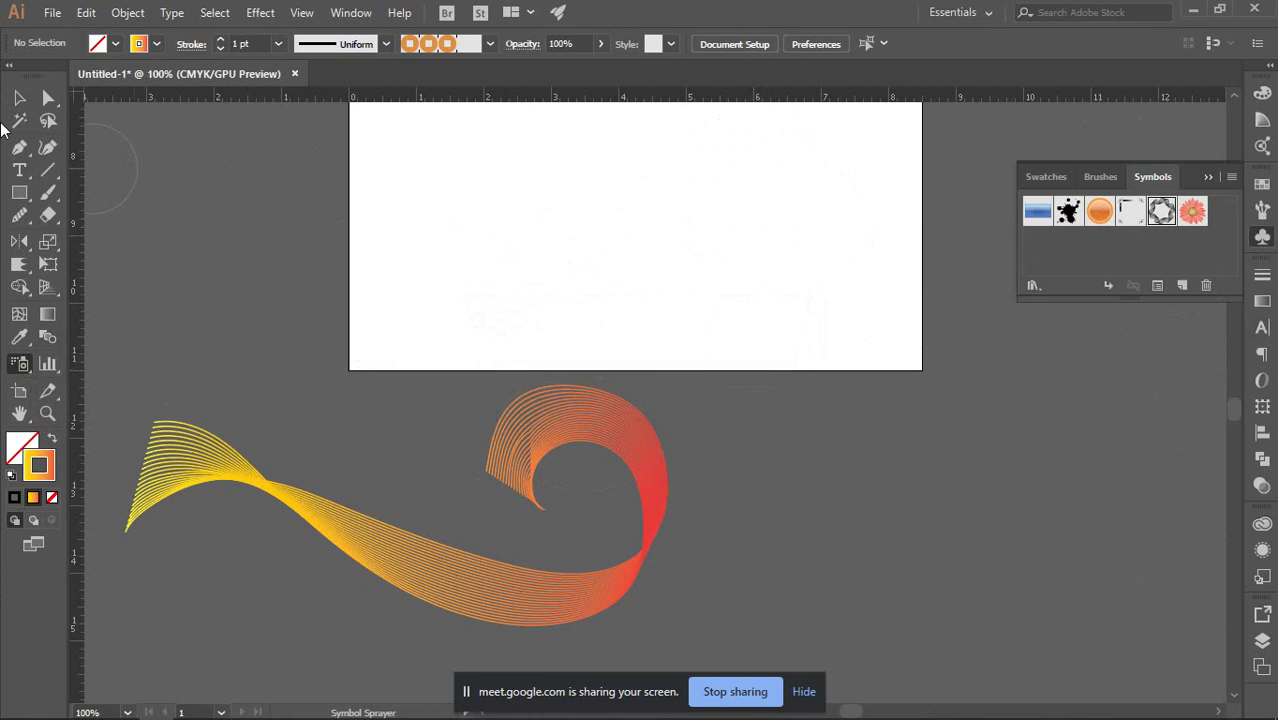
left_click(20, 99)
left_click_drag(1160, 218, 785, 235)
left_click(930, 333)
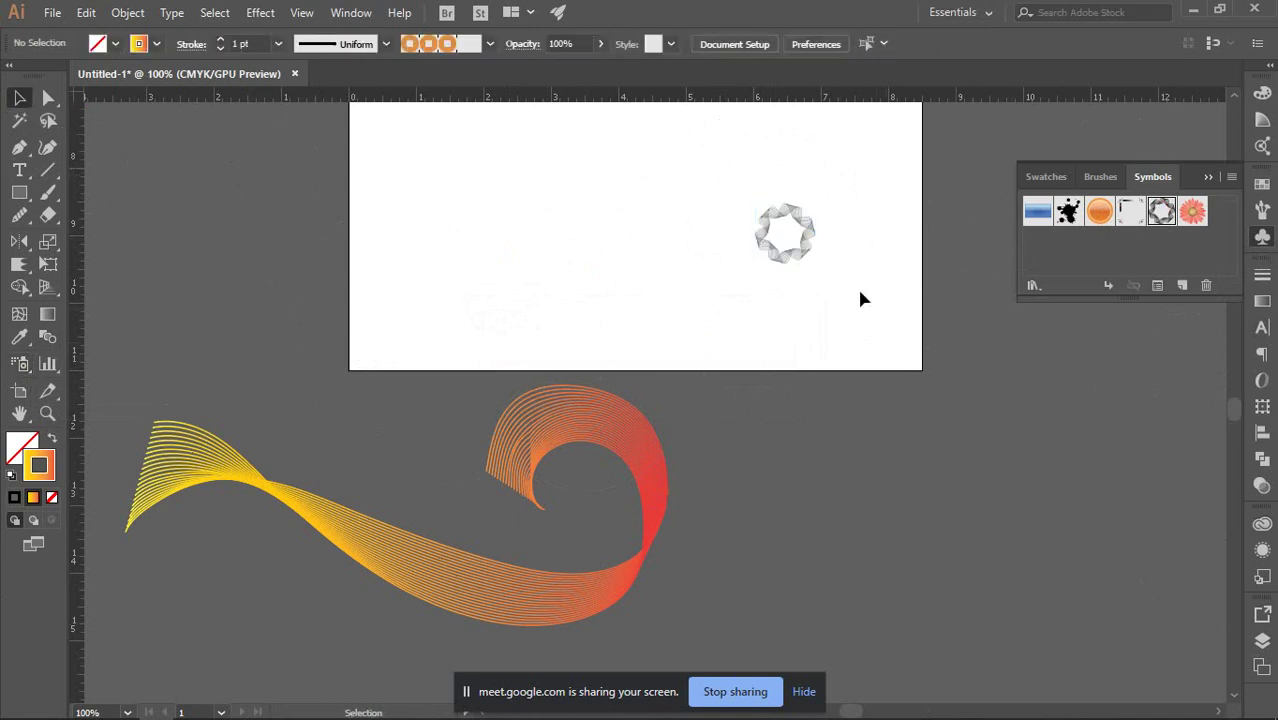
Enlarge the placed Ribbon symbol to about 2.19 in wide and high, and deselect it.
left_click(795, 245)
left_click_drag(819, 266, 903, 353)
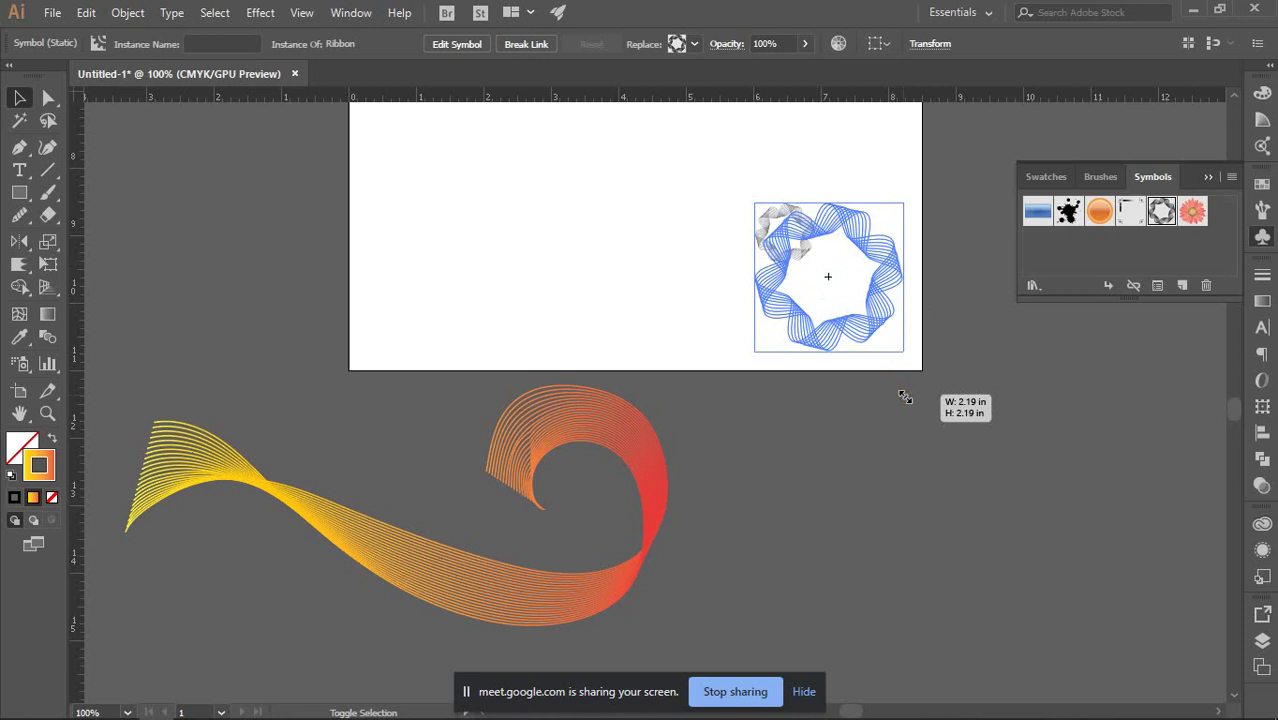
left_click(993, 399)
scroll(819, 230, "up", 2)
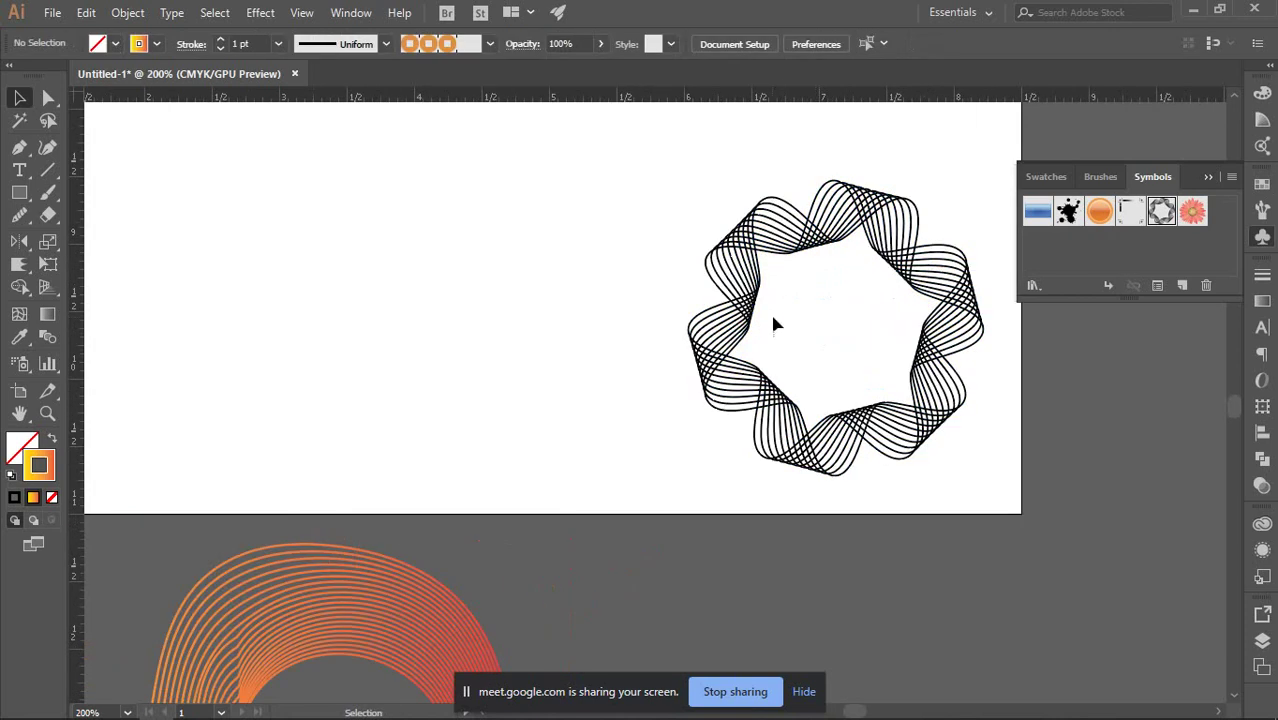
scroll(790, 330, "down", 1)
left_click(757, 282)
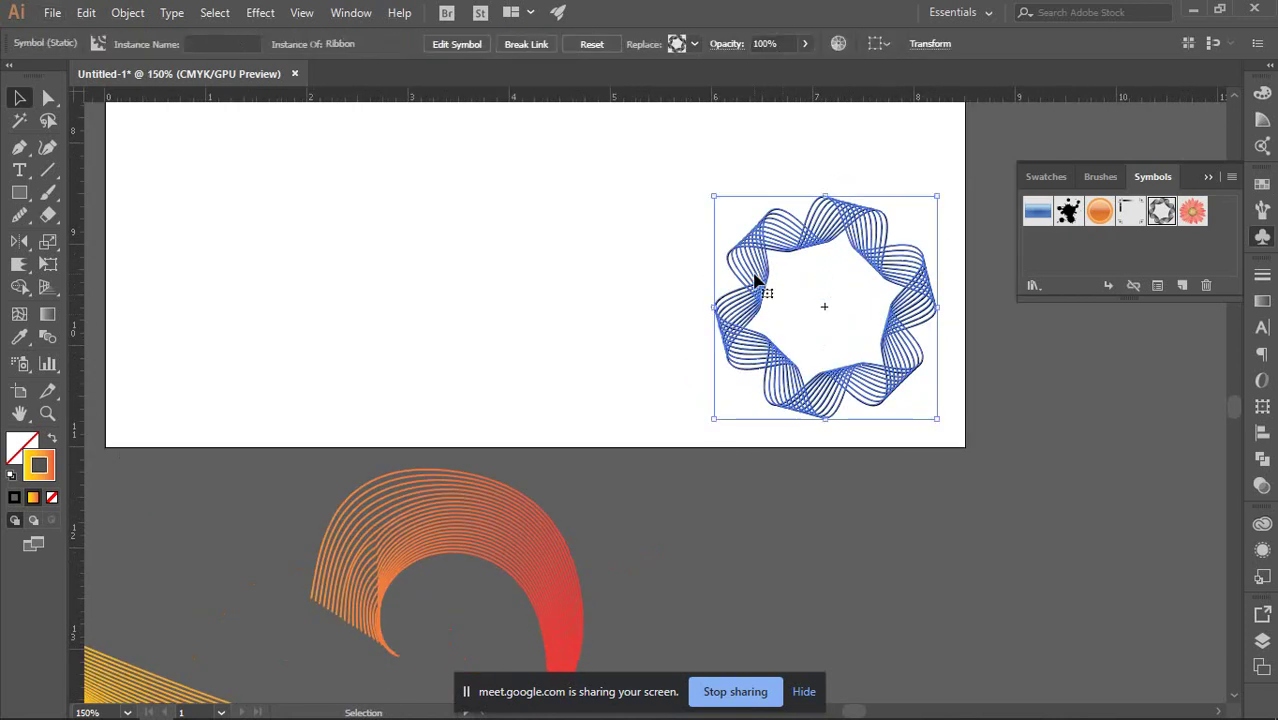
left_click(1050, 451)
left_click(745, 288)
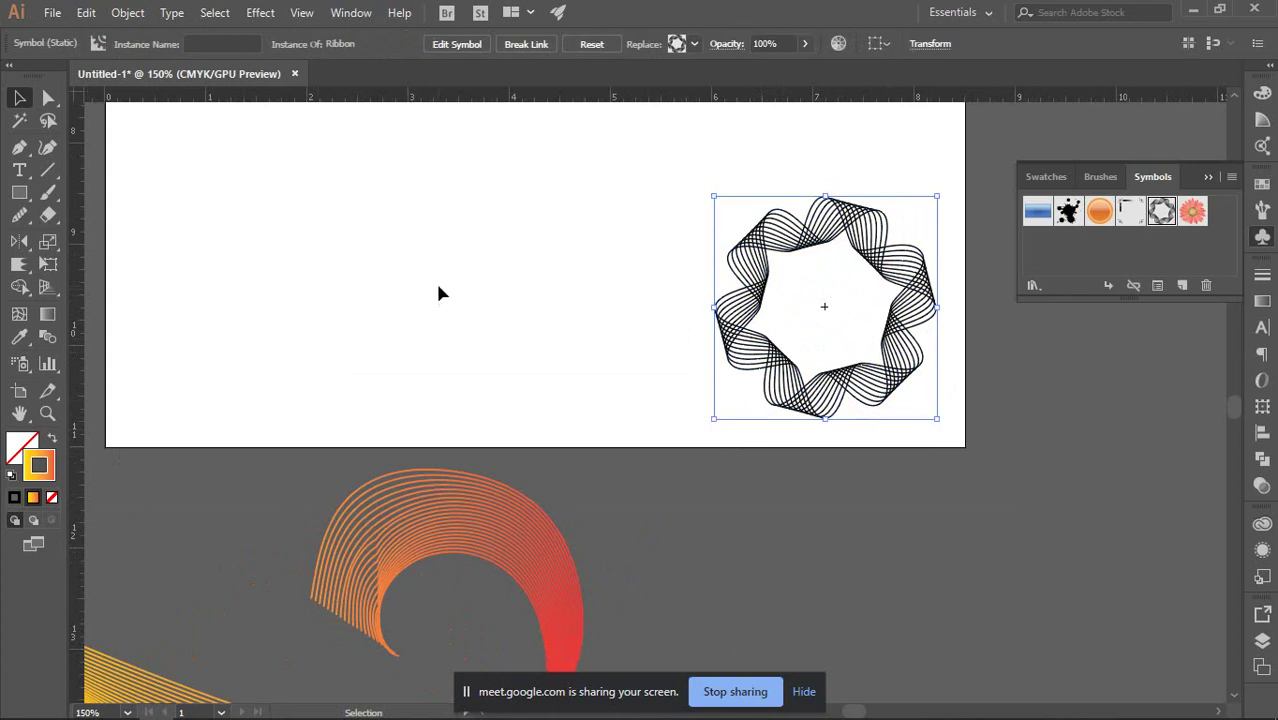
left_click(388, 248)
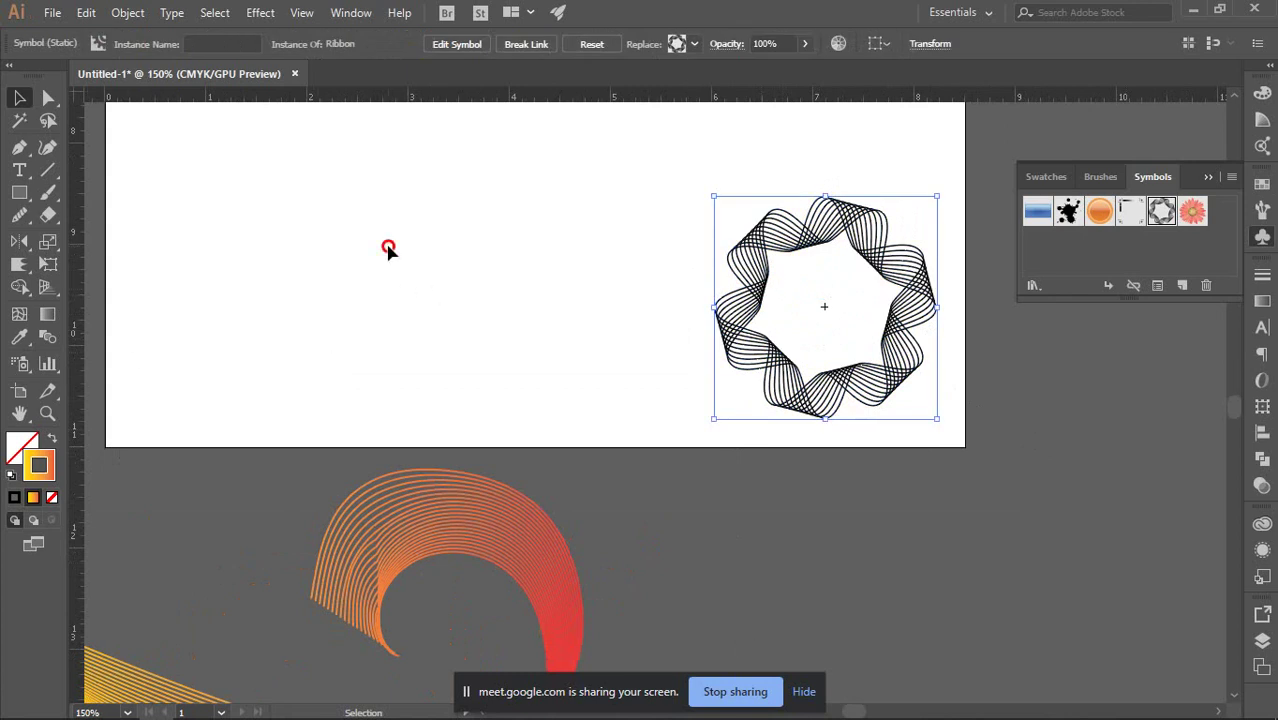
Spray a single Ribbon symbol and a winding trail of them on the artboard beside the enlarged ribbon, and deselect the set.
left_click(19, 364)
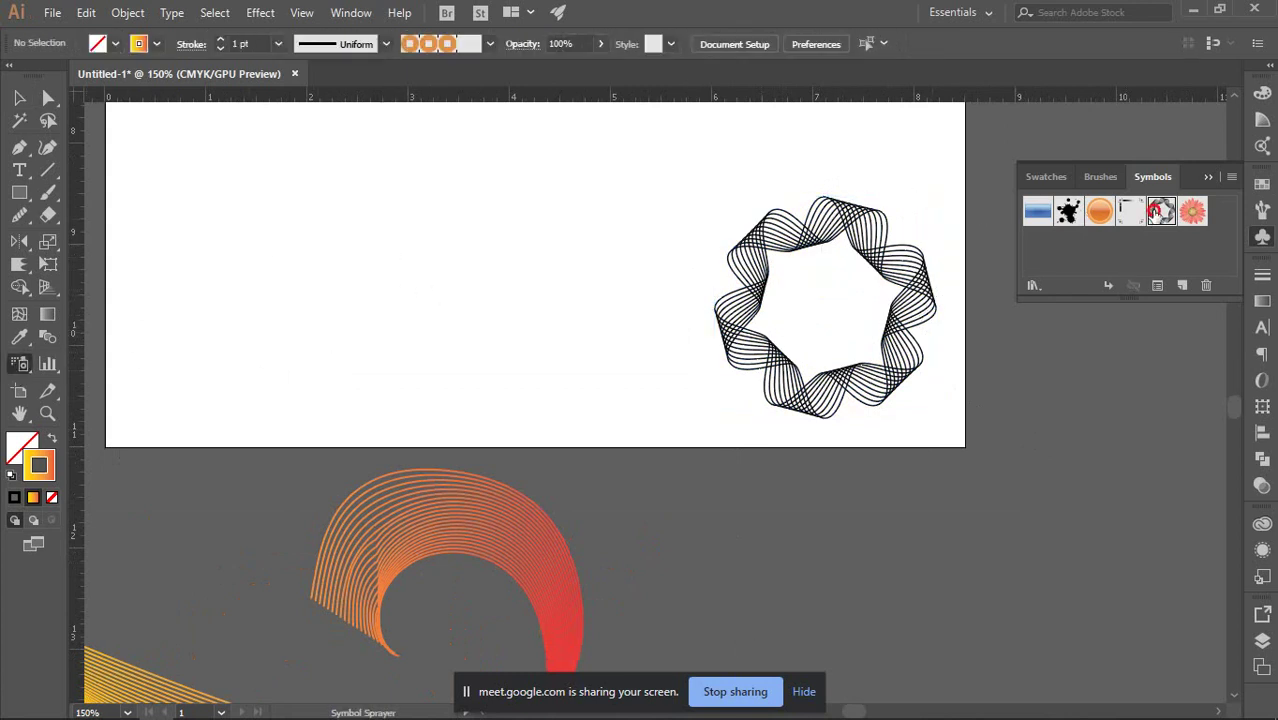
left_click(248, 225)
mouse_move(440, 372)
left_mouse_down()
mouse_move(471, 351)
mouse_move(542, 220)
mouse_move(372, 258)
mouse_move(294, 376)
mouse_move(232, 386)
left_mouse_up()
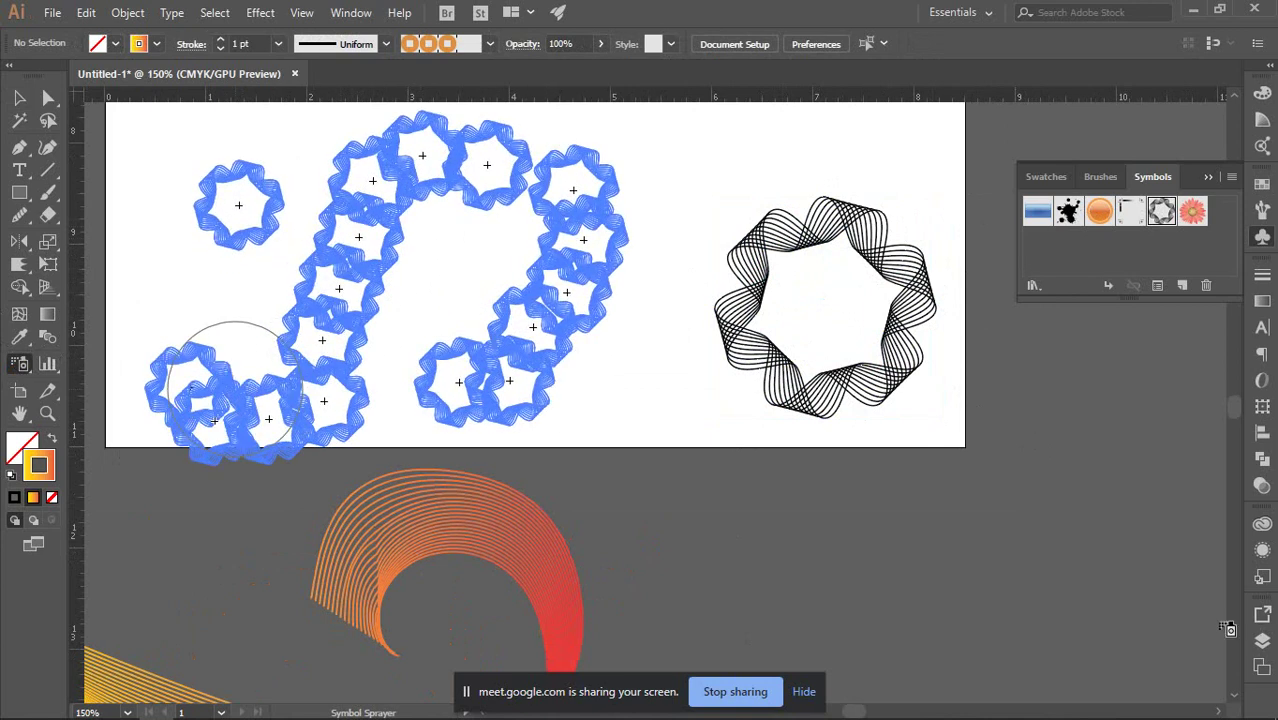
left_click(19, 97)
left_click(864, 565)
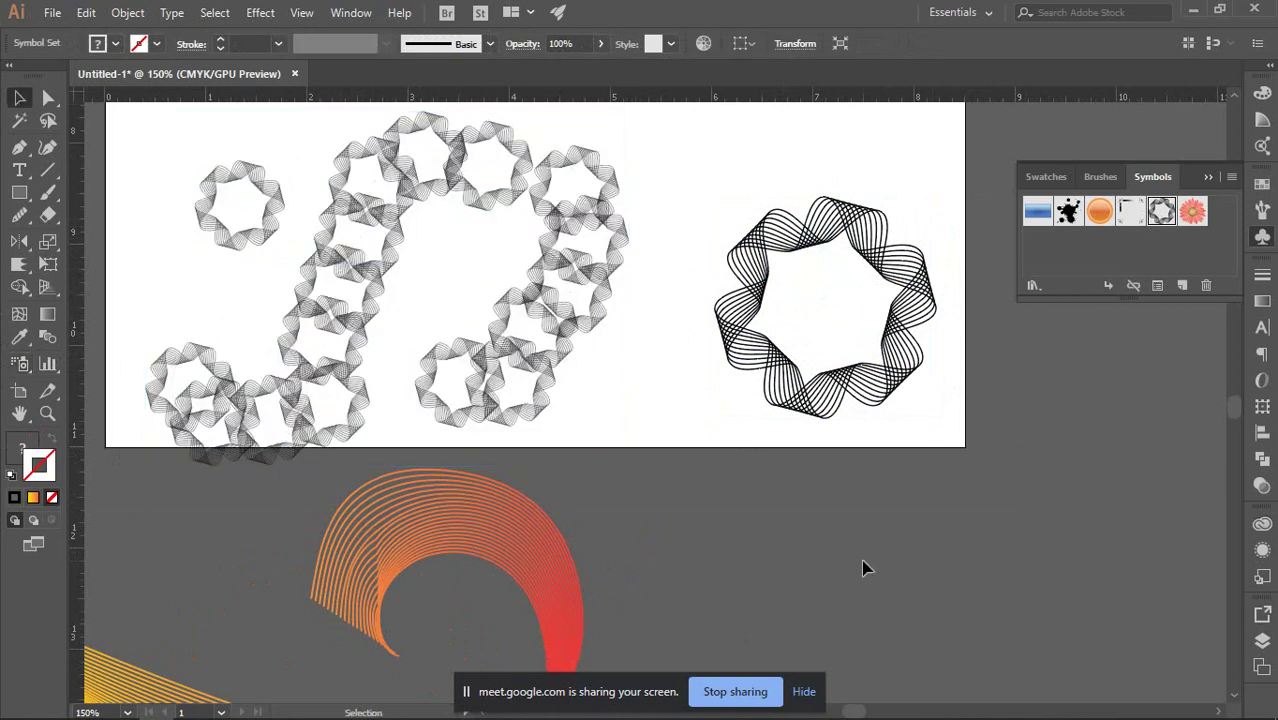
Spray a curved trail of black ink splatter symbols on the canvas between the artboard's lower-right corner and the watch.
scroll(612, 417, "down", 3)
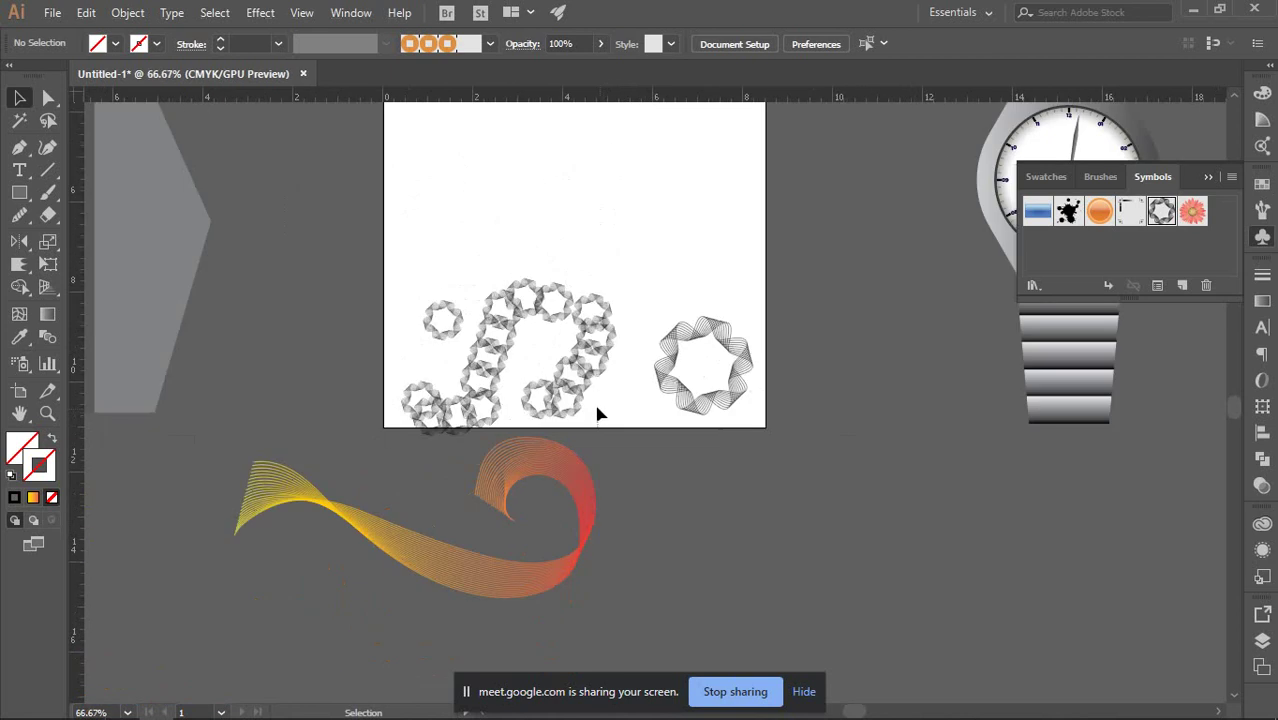
scroll(599, 414, "right", 3)
left_click(19, 362)
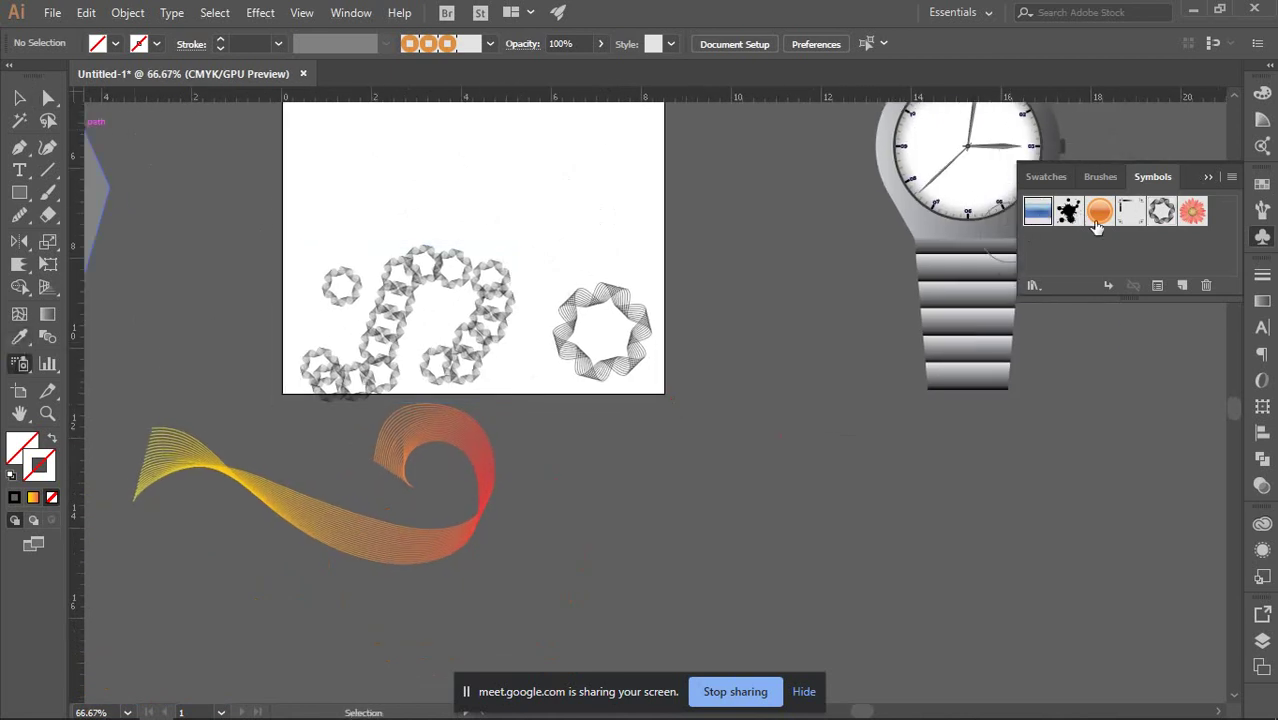
left_click(1068, 211)
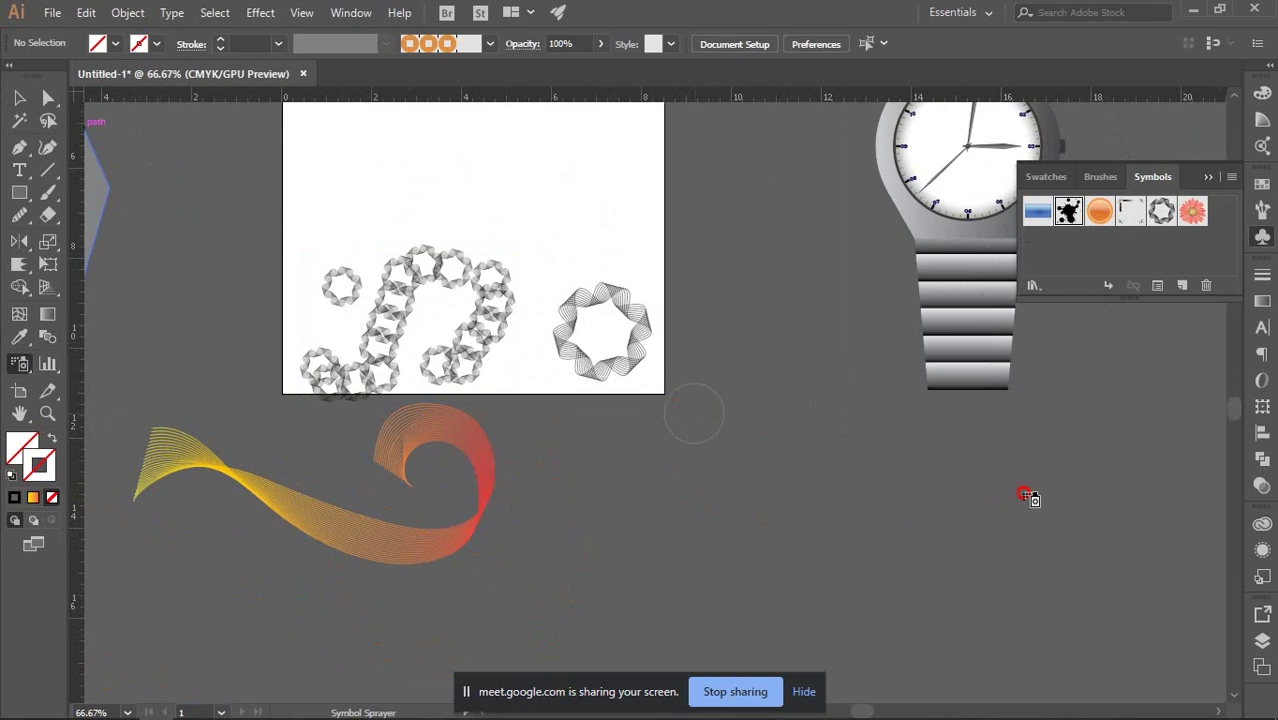
mouse_move(1024, 491)
left_mouse_down()
mouse_move(911, 550)
mouse_move(802, 545)
mouse_move(788, 410)
mouse_move(760, 345)
left_mouse_up()
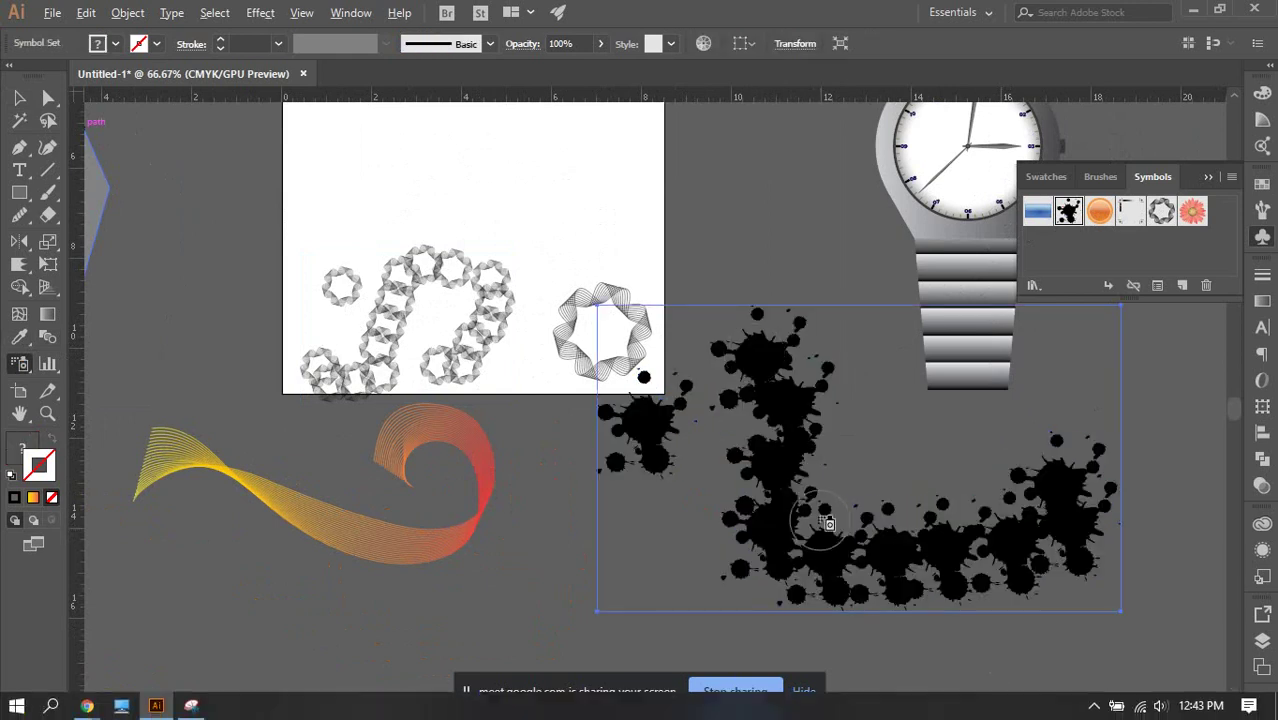
Add more ink splatters to the symbol set around and below the grey faceted shape, and deselect the set.
scroll(811, 503, "down", 2)
left_click_drag(205, 337, 262, 548)
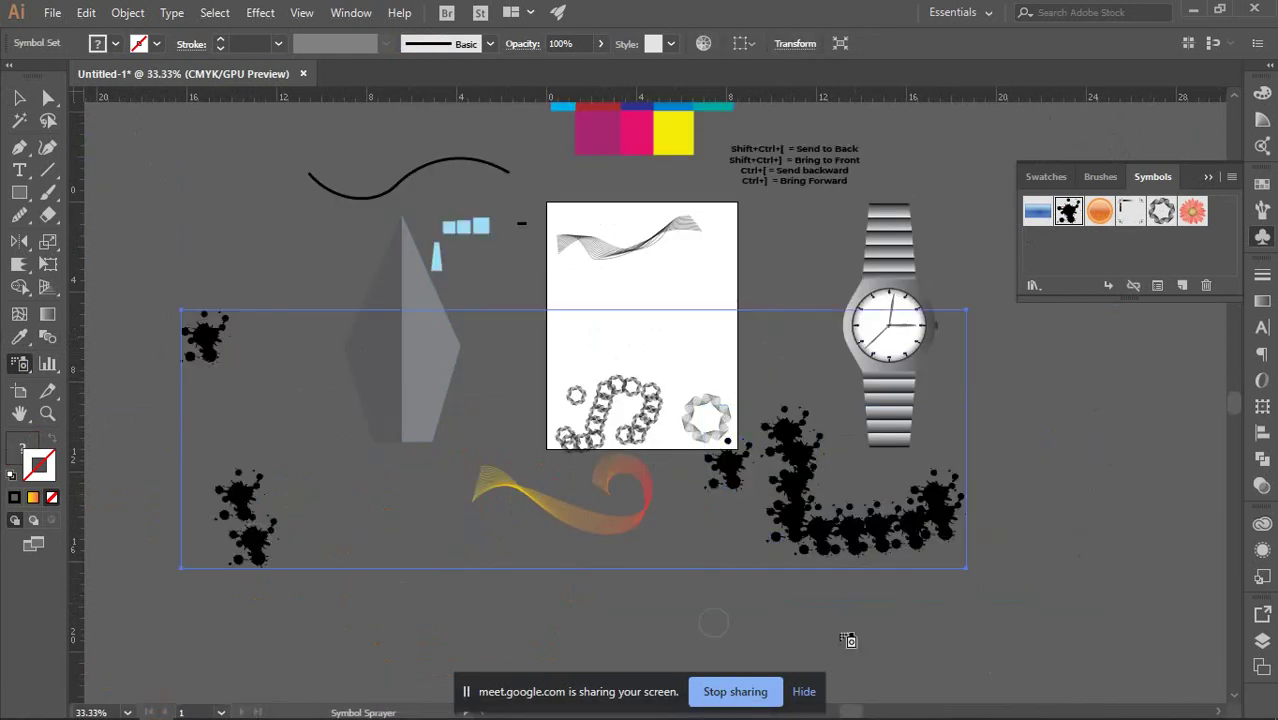
left_click_drag(405, 445, 444, 589)
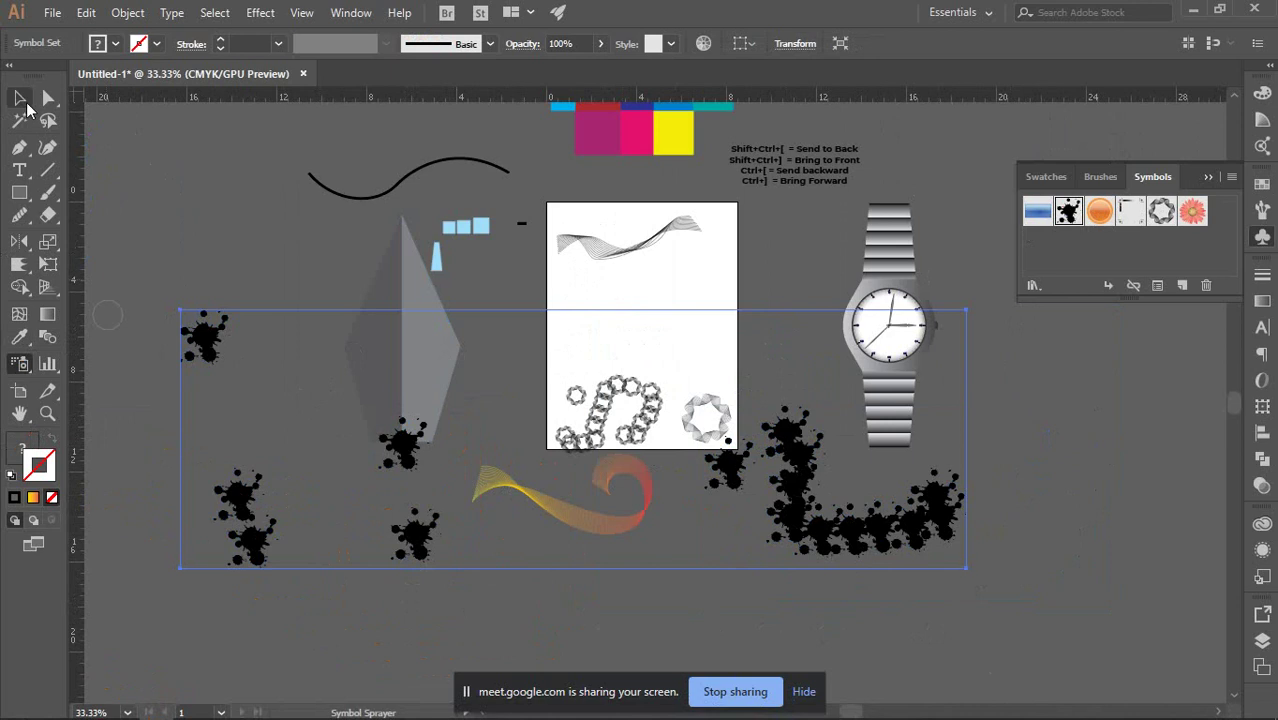
left_click(19, 97)
left_click(1055, 505)
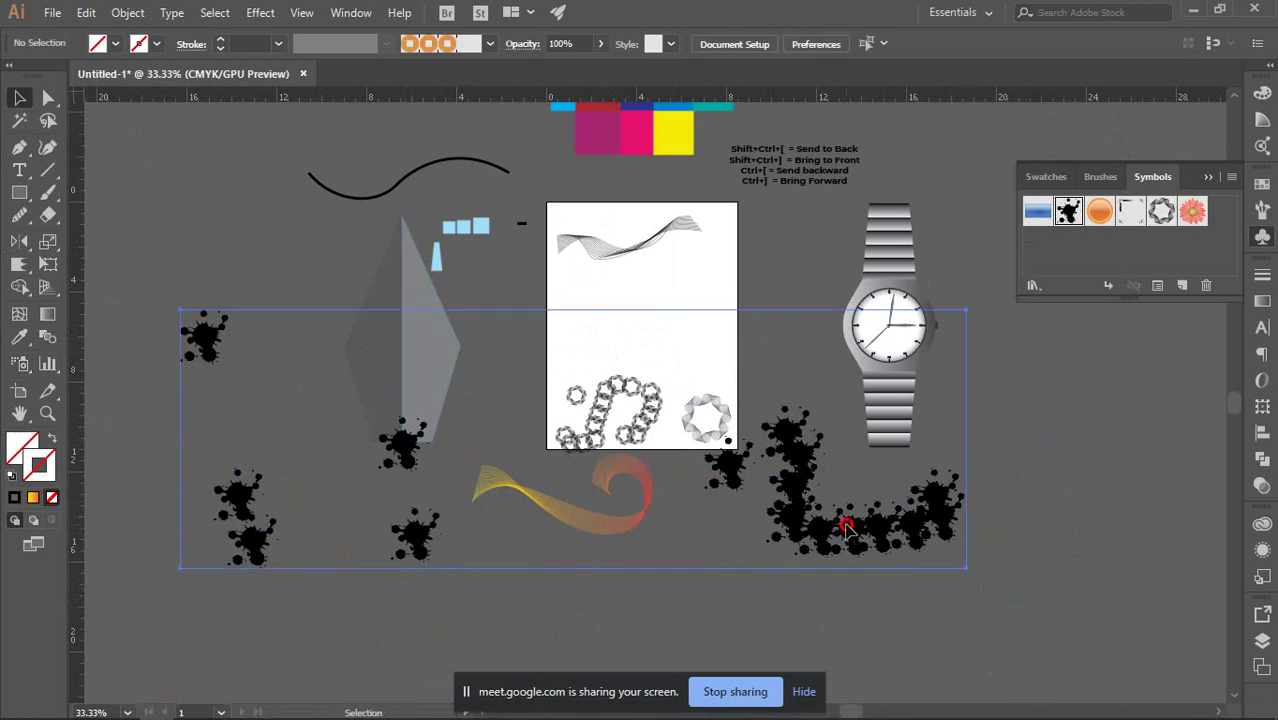
Delete the ink splatter set, the sprayed ribbon set and the enlarged Ribbon symbol.
left_click(848, 530)
key("Delete")
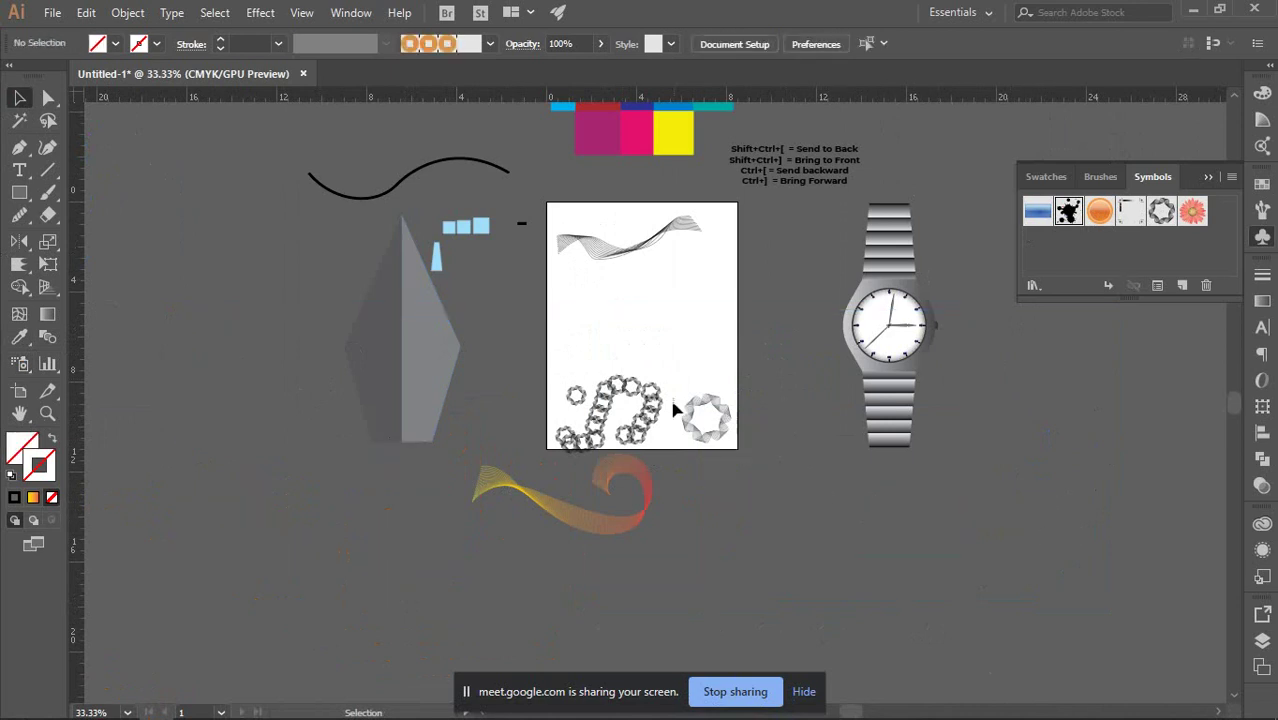
left_click(639, 391)
key("Delete")
left_click(703, 416)
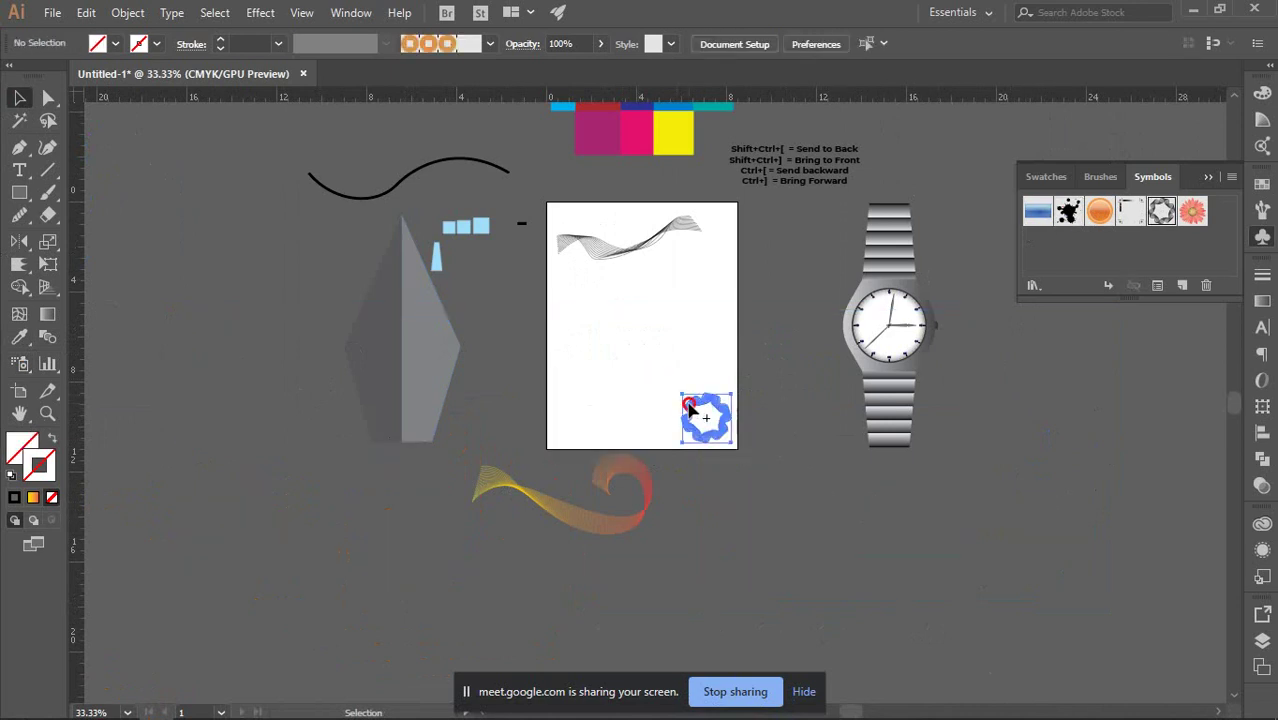
key("Delete")
scroll(763, 474, "up", 2)
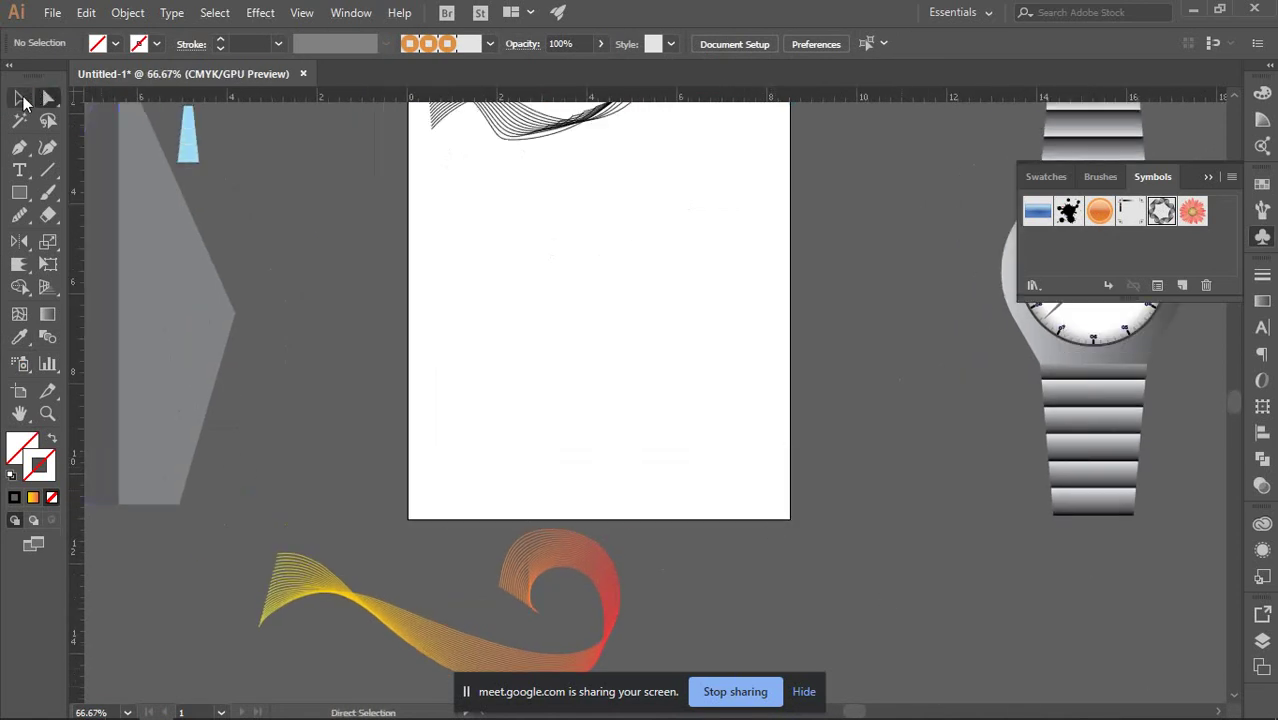
scroll(625, 450, "up", 2)
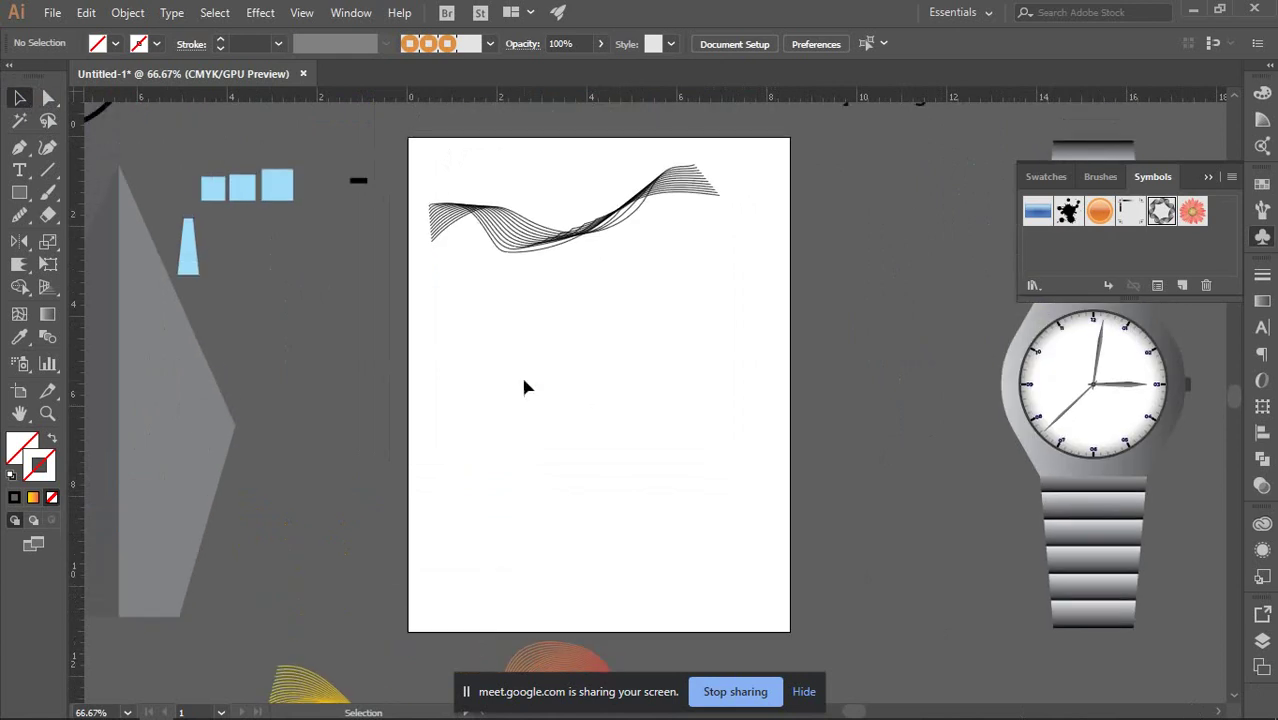
scroll(520, 373, "down", 1)
scroll(442, 379, "up", 3)
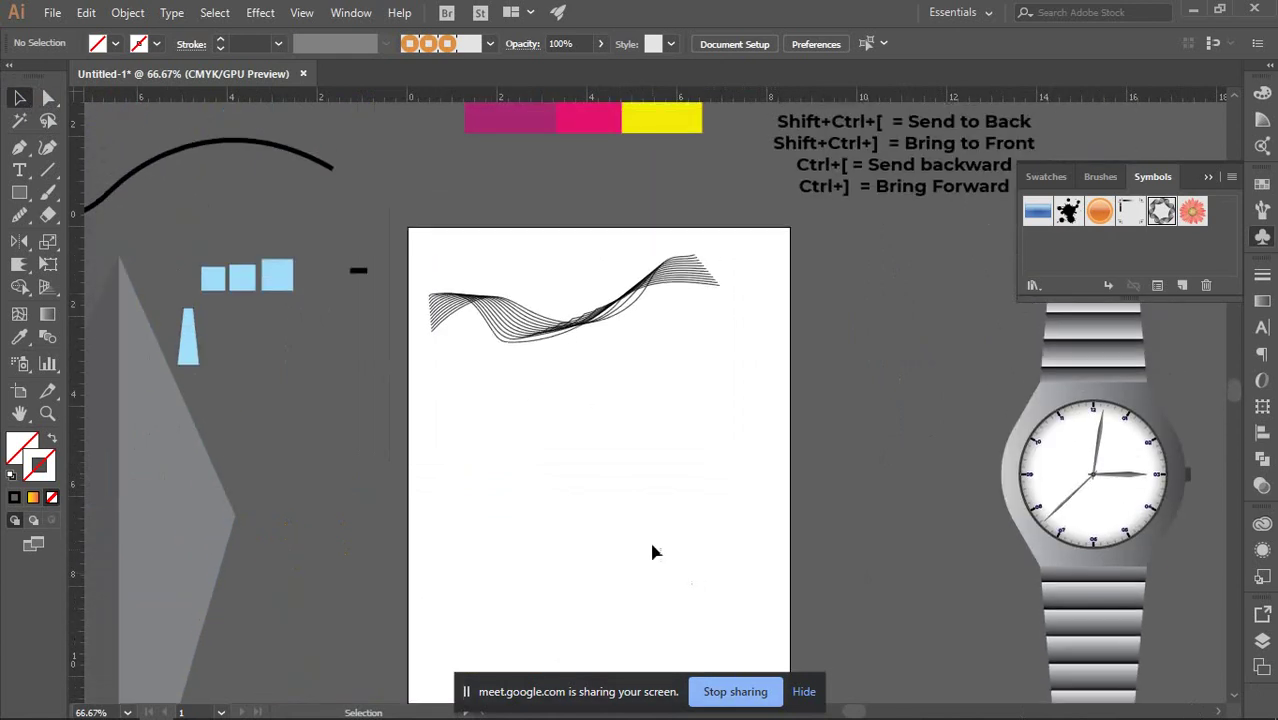
scroll(685, 422, "down", 1)
left_click(48, 97)
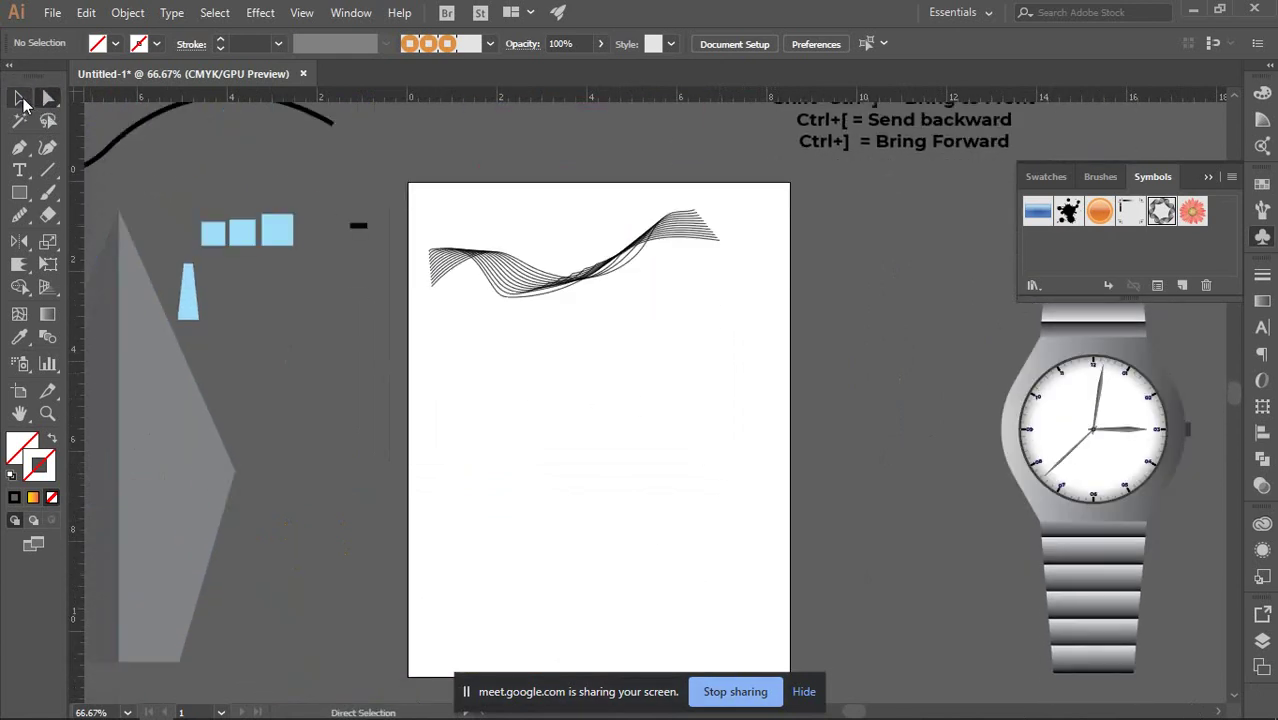
left_click(19, 97)
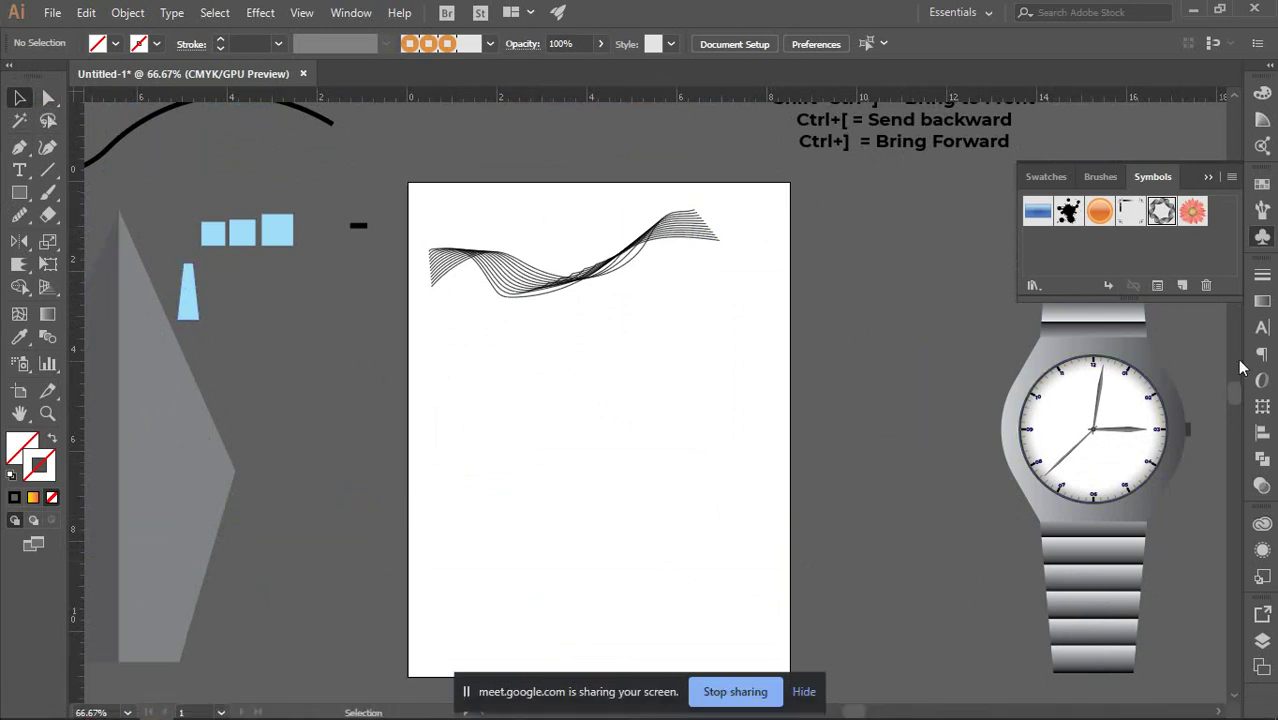
Show the Transform settings and delete the black blended wave from the artboard.
left_click(1257, 408)
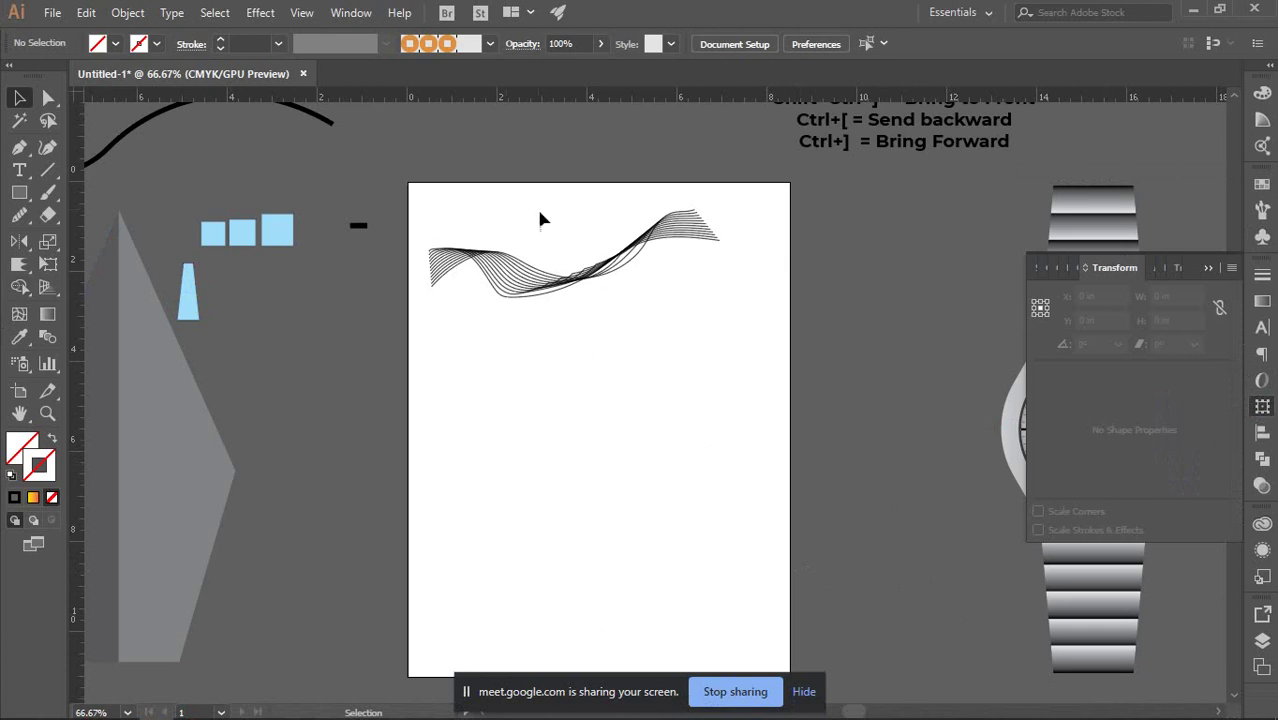
left_click_drag(539, 220, 621, 425)
key("Delete")
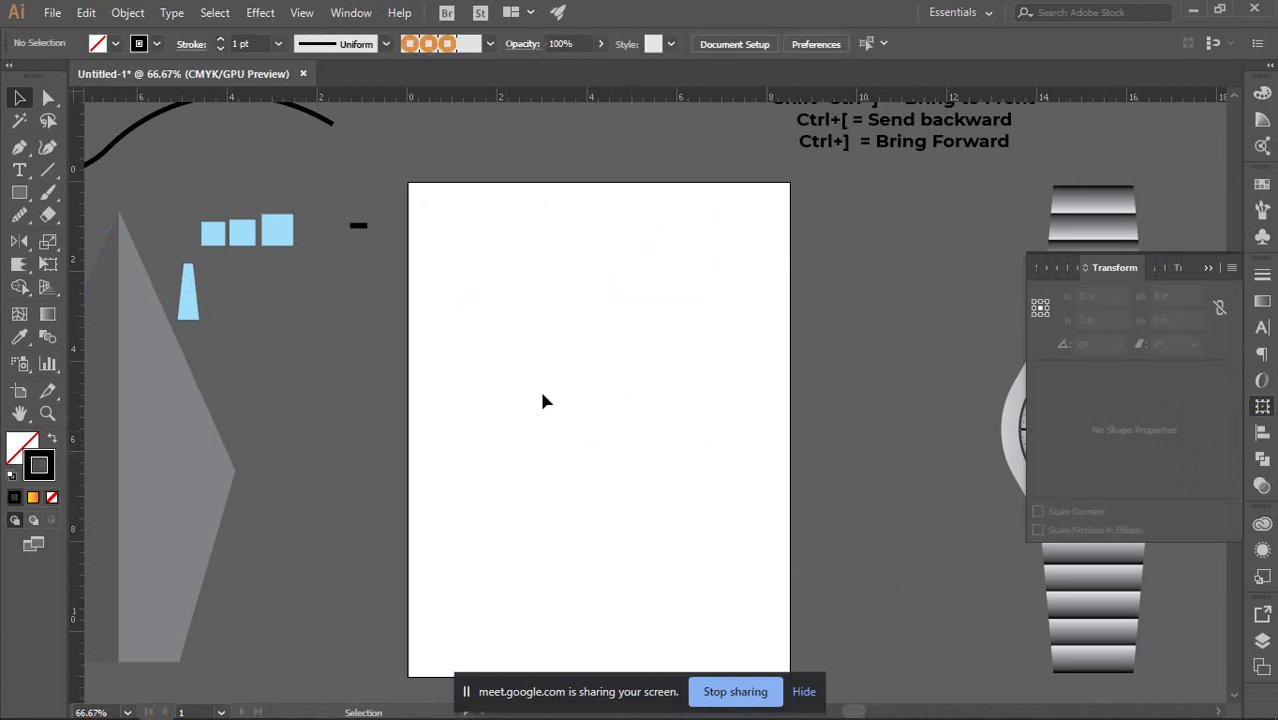
Move the yellow rectangle from the color swatch group onto the upper part of the artboard and deselect it.
scroll(543, 400, "down", 3)
scroll(530, 368, "up", 2)
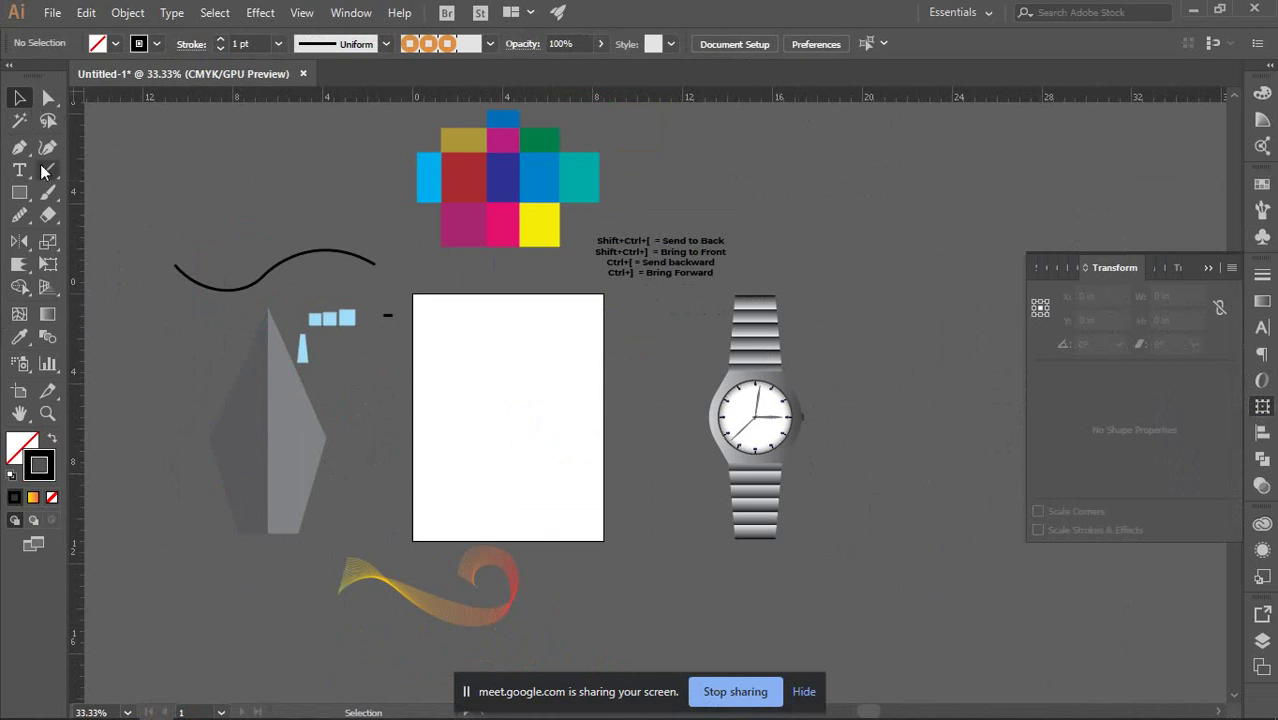
left_click_drag(530, 232, 533, 350)
scroll(538, 352, "up", 3)
scroll(484, 212, "up", 1)
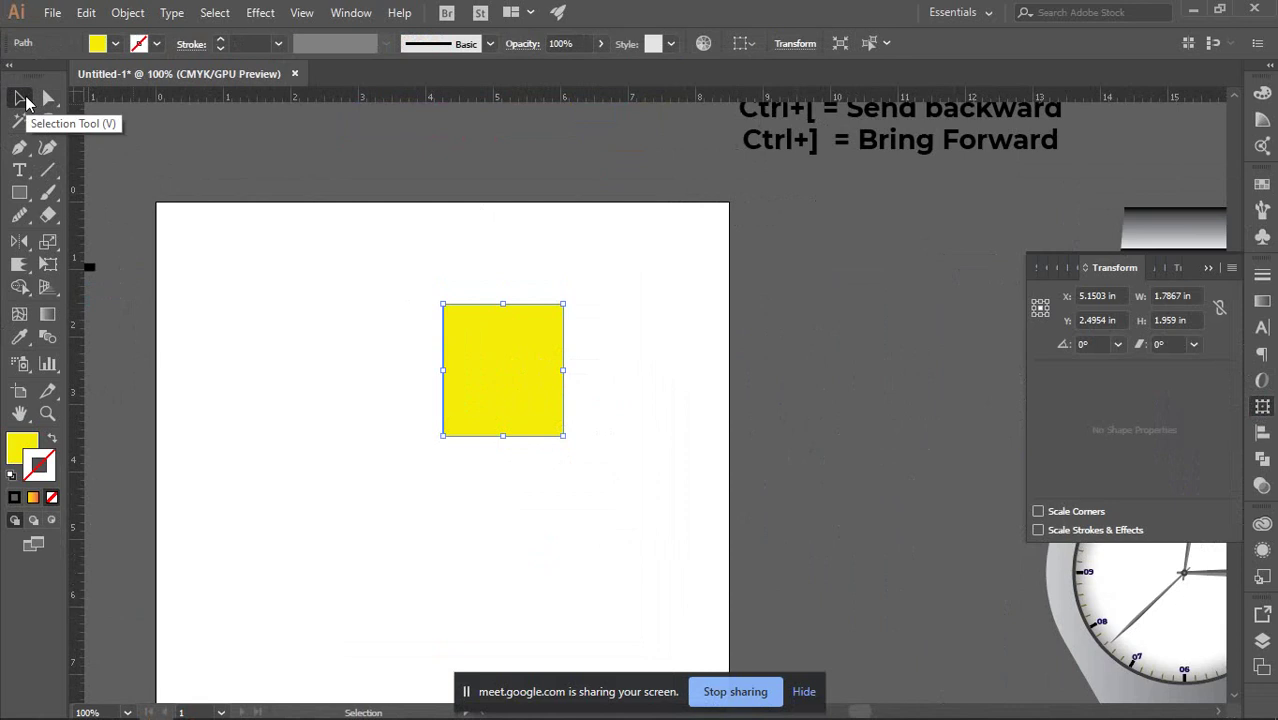
left_click(399, 285)
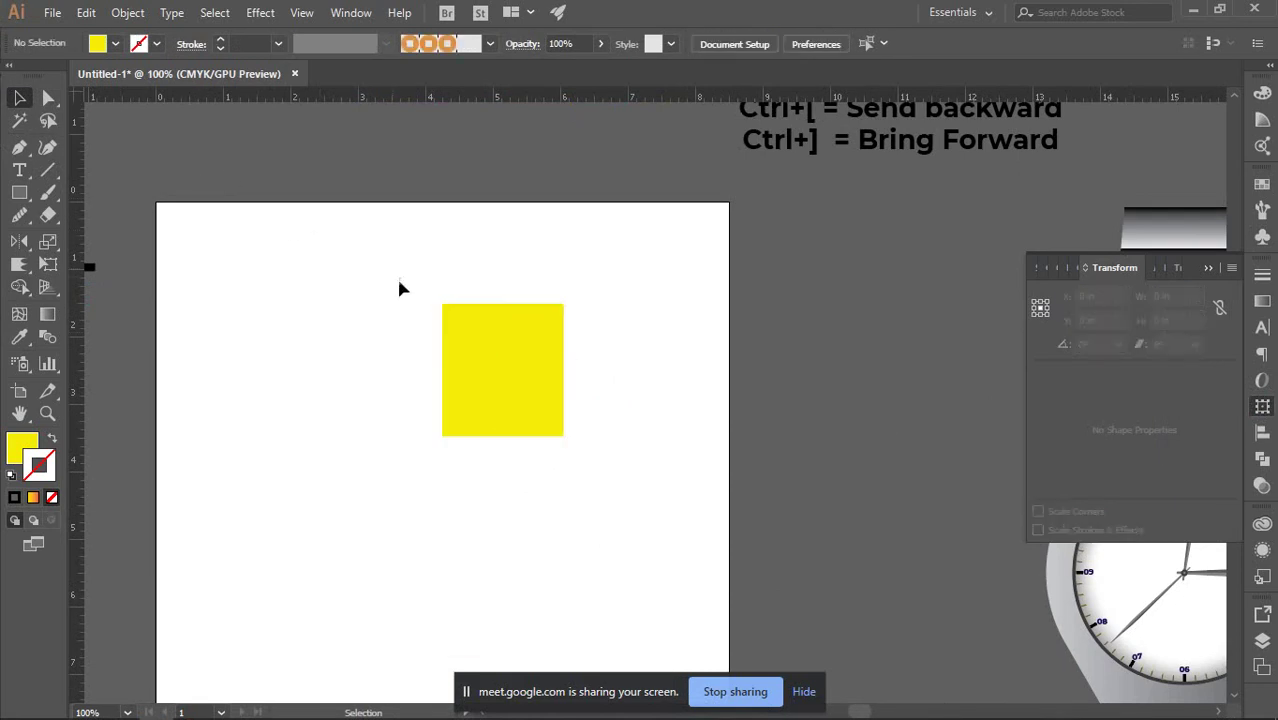
Reposition the yellow rectangle near the artboard's upper-left corner, at about X 2.01 in, Y 2.04 in.
left_click_drag(553, 368, 293, 353)
left_click(551, 419)
left_click_drag(202, 321, 252, 306)
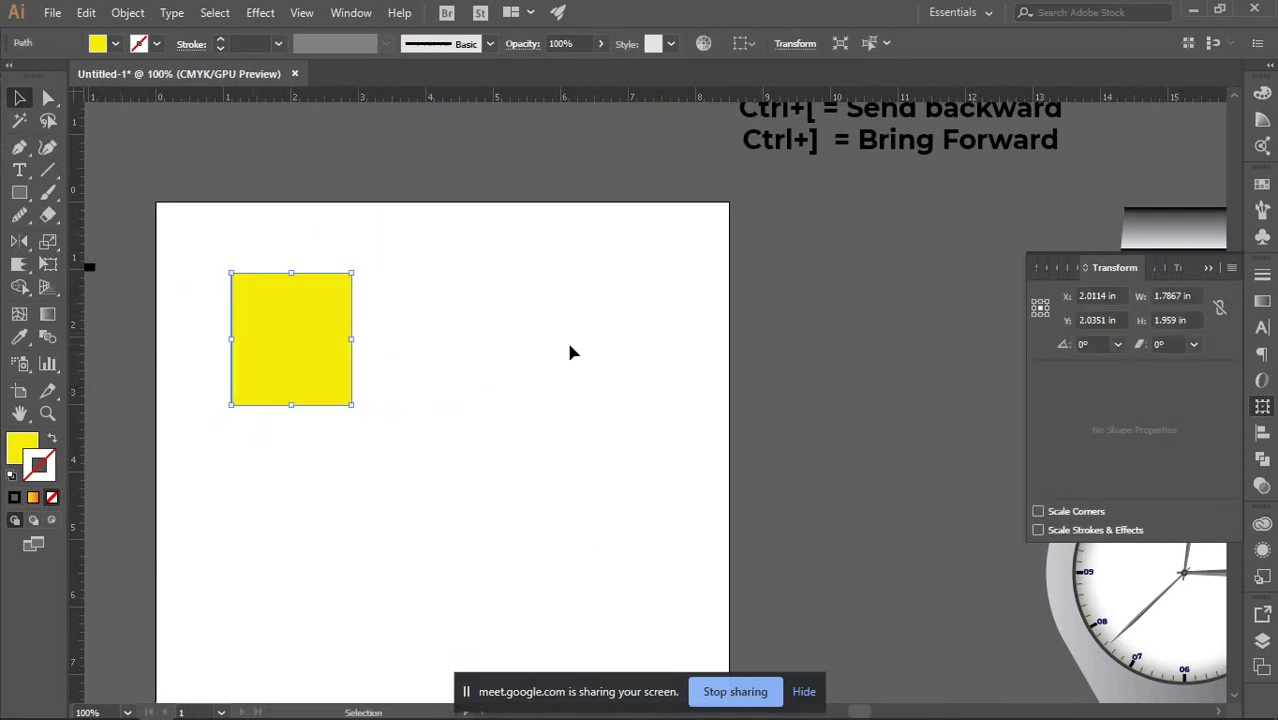
Preview moving the yellow rectangle by exact values with the Move options and cancel without applying.
double_click(22, 97)
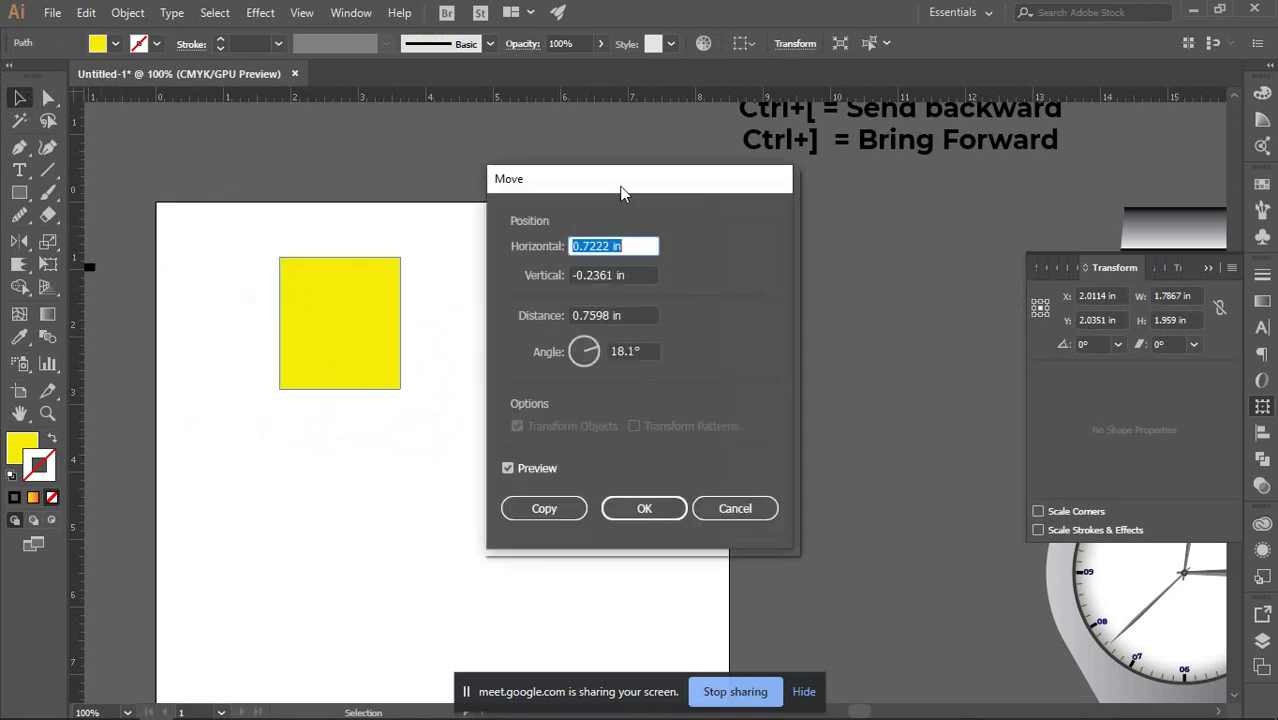
left_click_drag(621, 184, 693, 176)
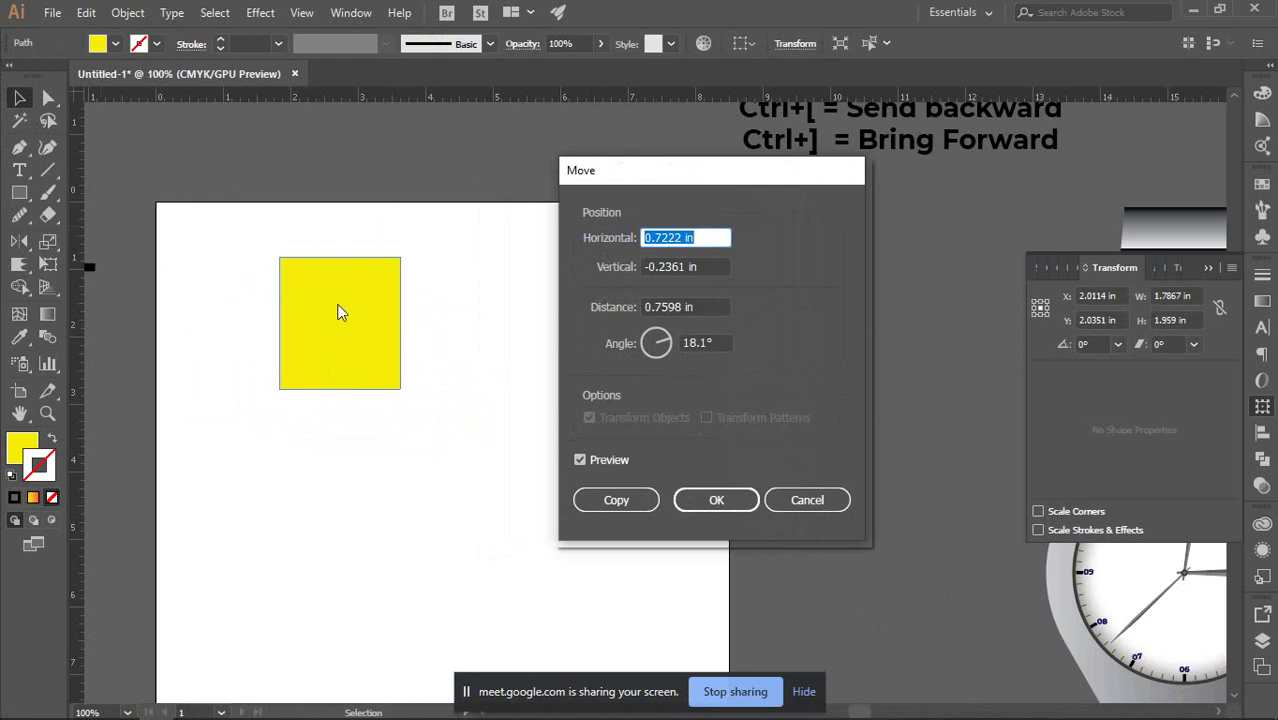
left_click(807, 500)
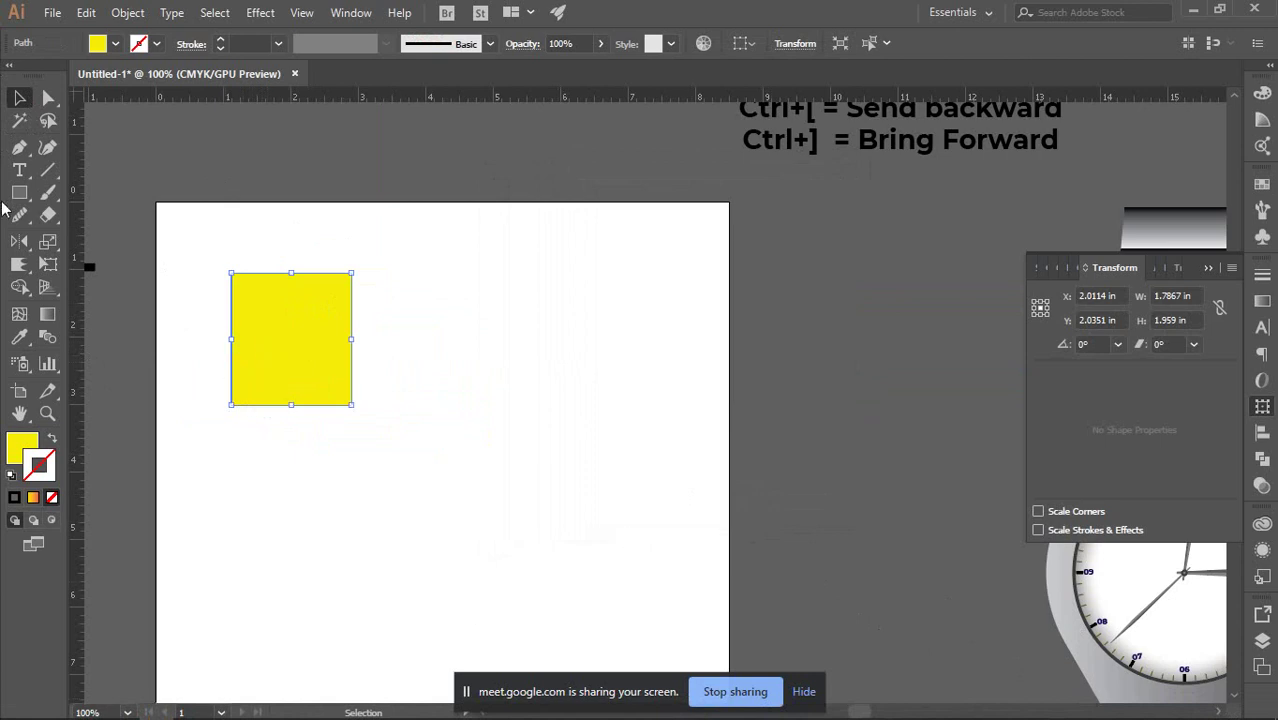
double_click(19, 97)
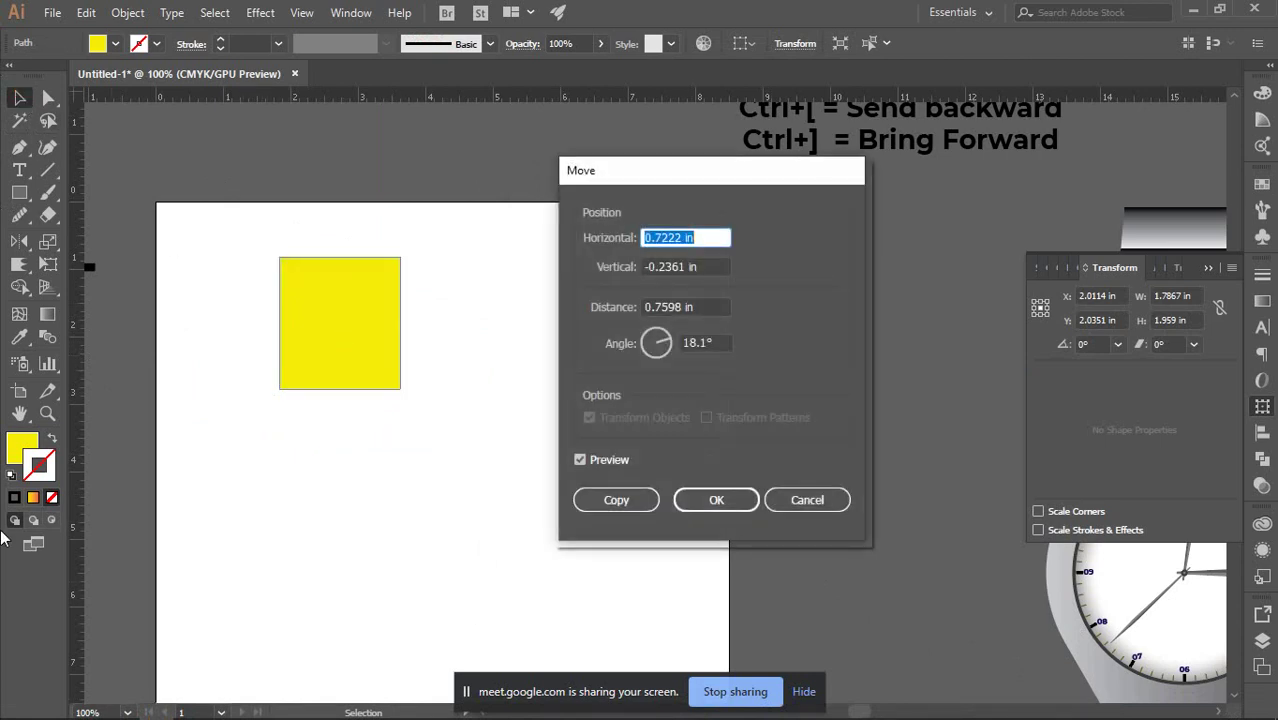
left_click(810, 499)
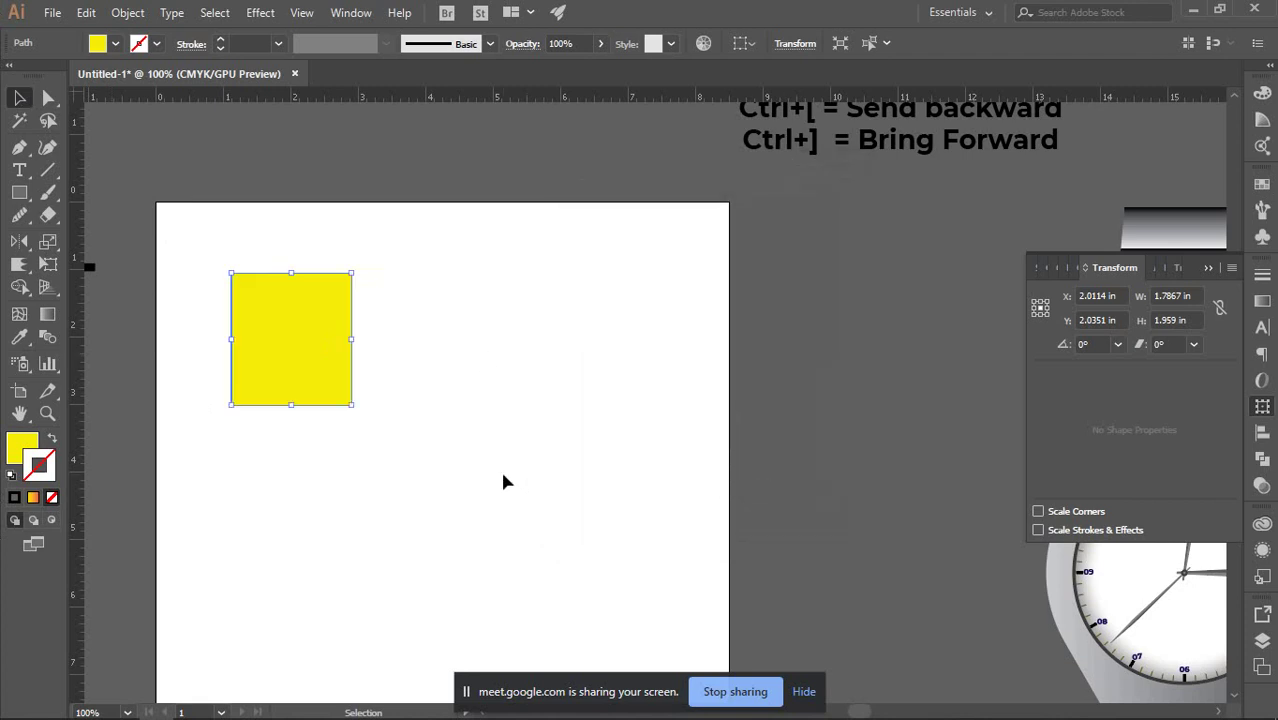
Replace the yellow rectangle with a newly drawn yellow square about 0.92 in wide on the artboard's upper part and deselect it.
key("Delete")
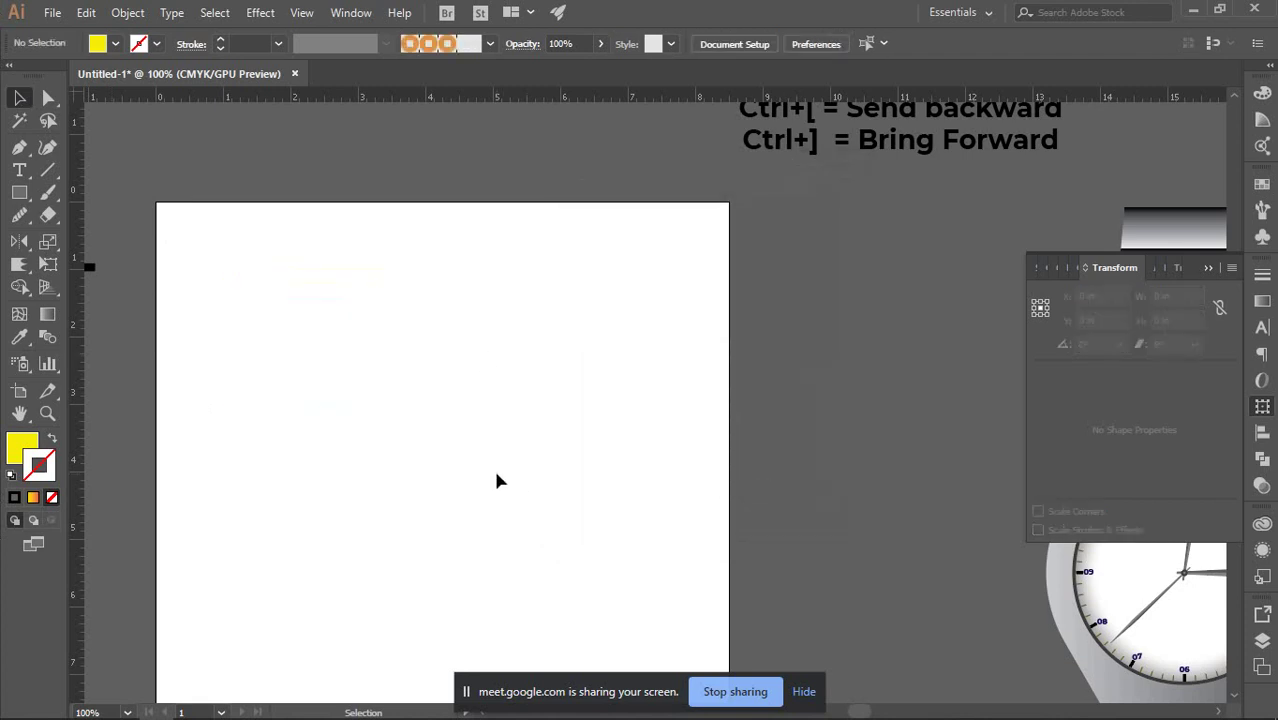
left_click(24, 193)
left_click(30, 193)
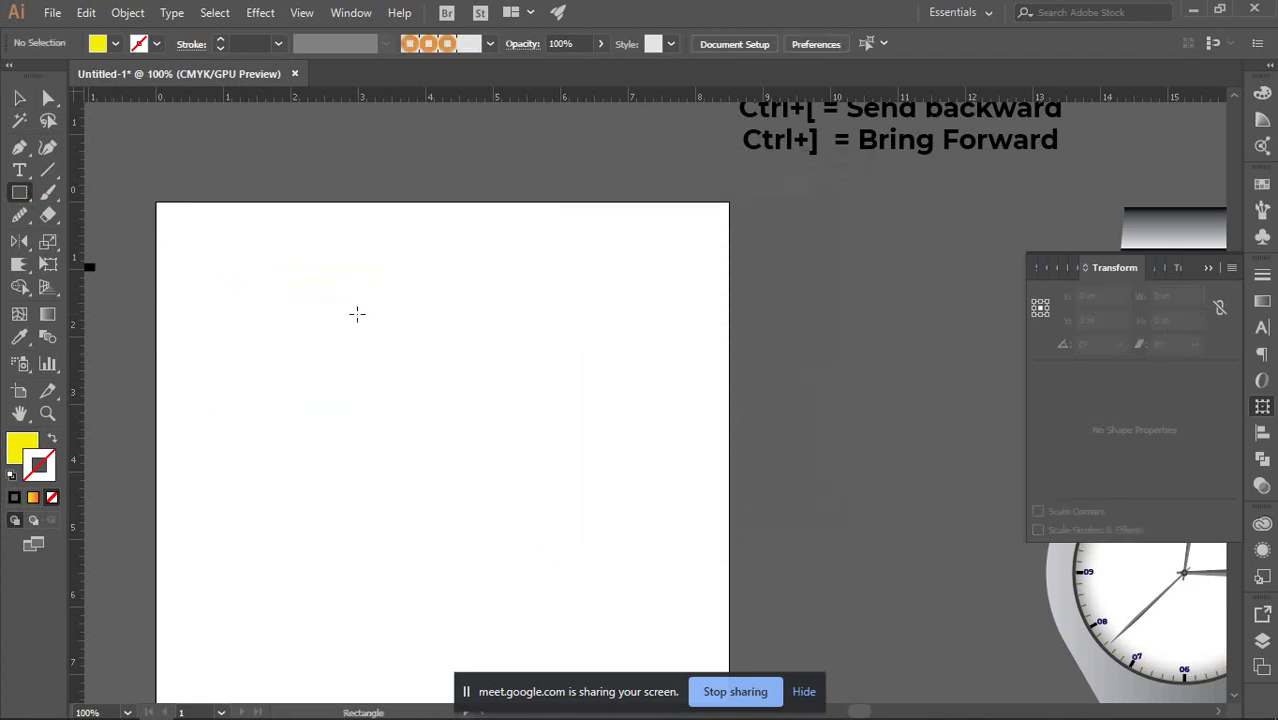
left_click_drag(357, 314, 418, 375)
key("v")
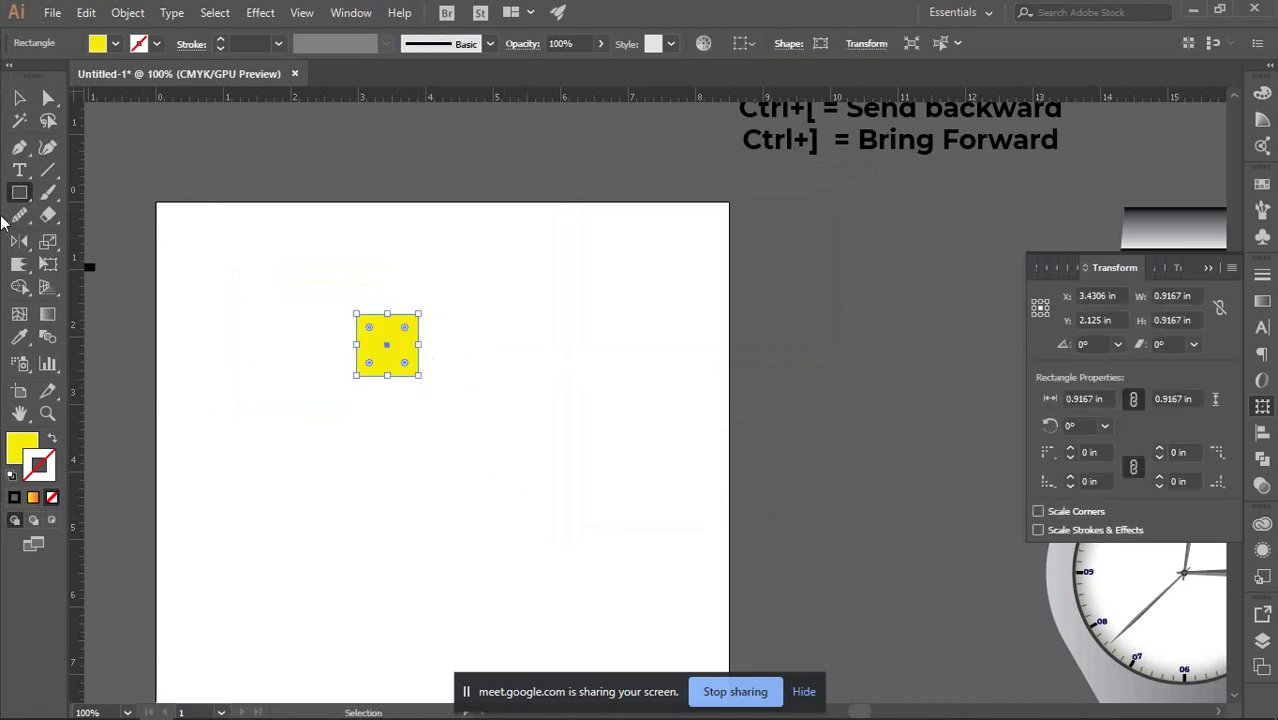
left_click(497, 384)
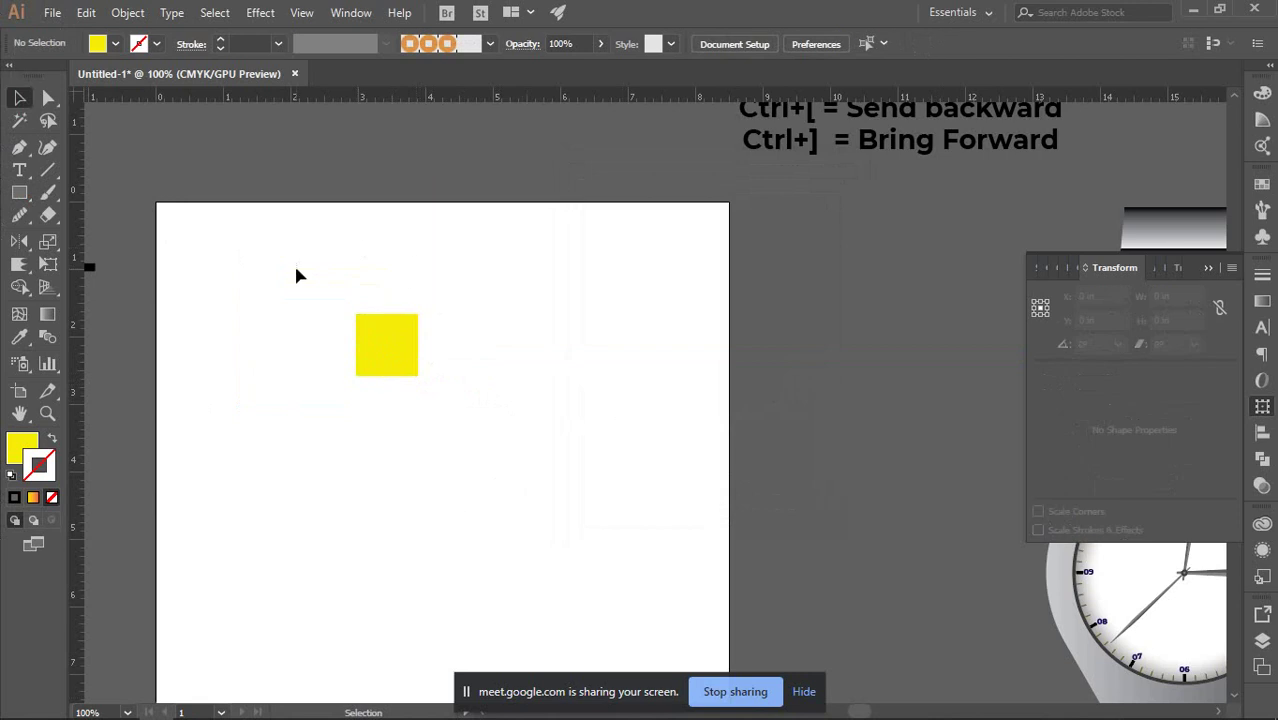
Select the new yellow square and show its Transform settings.
left_click_drag(297, 274, 428, 428)
scroll(427, 378, "up", 1)
scroll(428, 381, "up", 1)
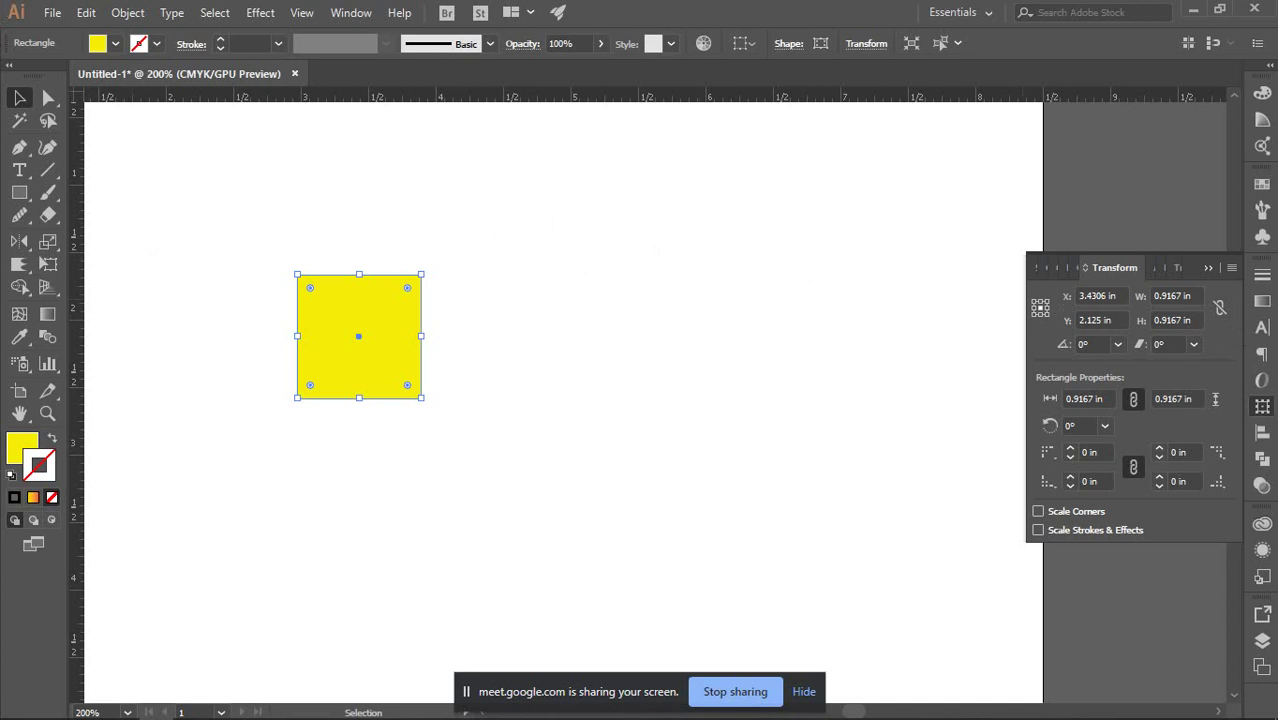
left_click(1258, 406)
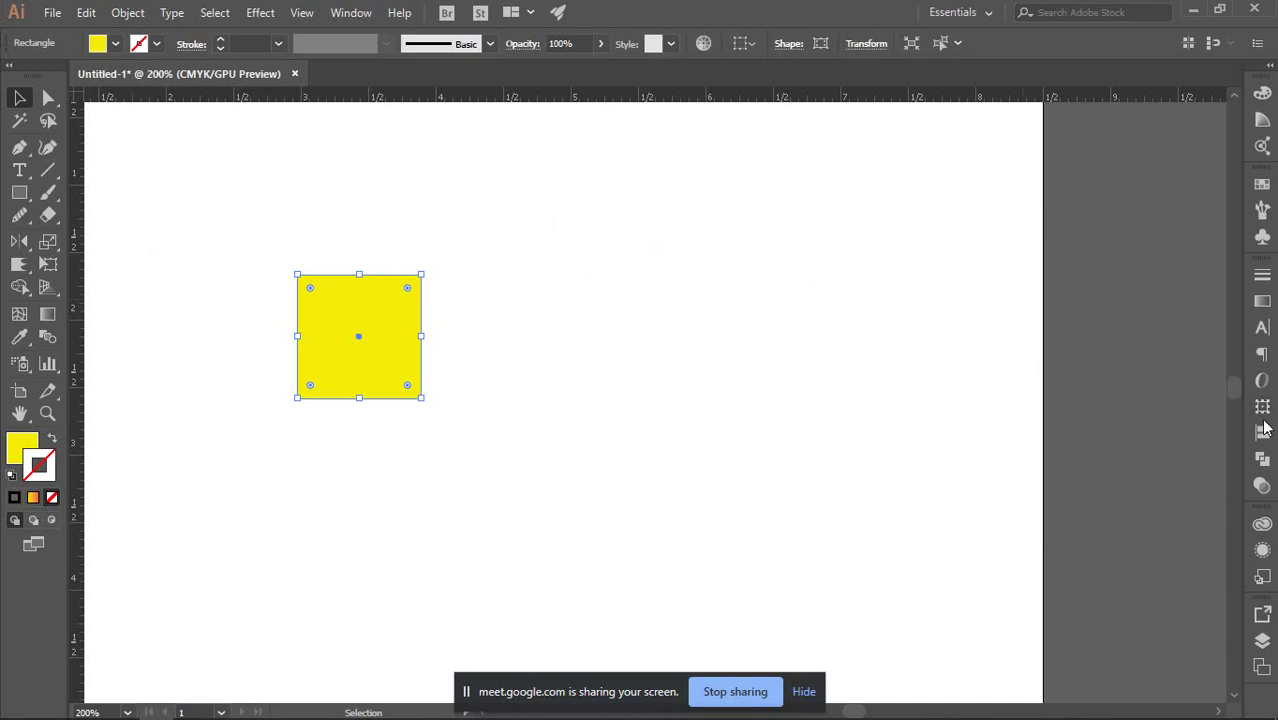
left_click(872, 46)
left_click(870, 45)
left_click(350, 13)
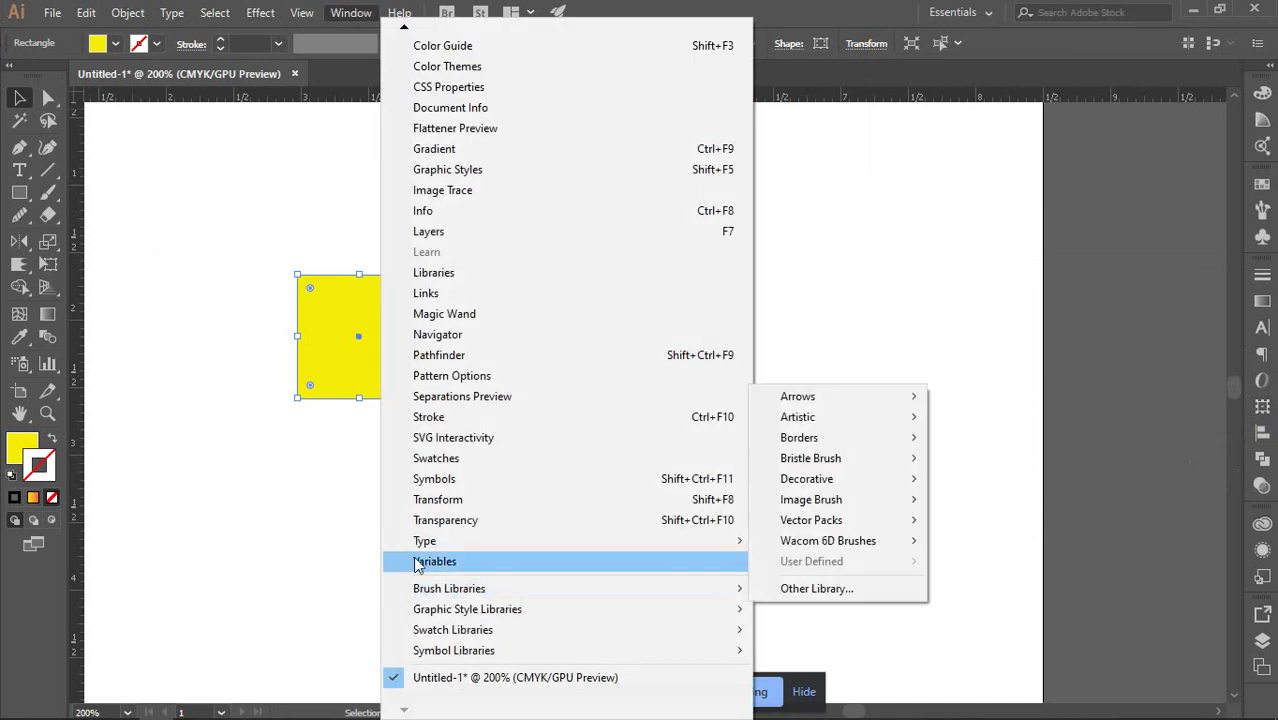
left_click(432, 499)
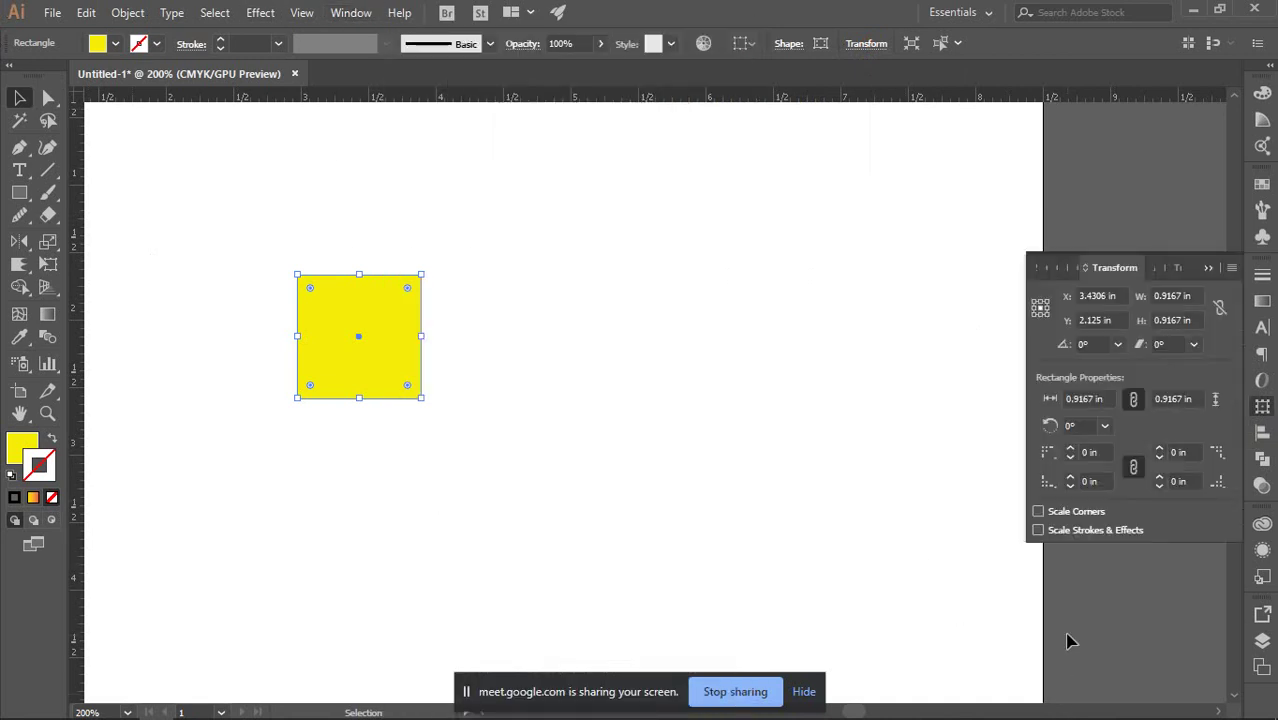
Set the yellow square's width and height to 1 in each.
left_click(1194, 295)
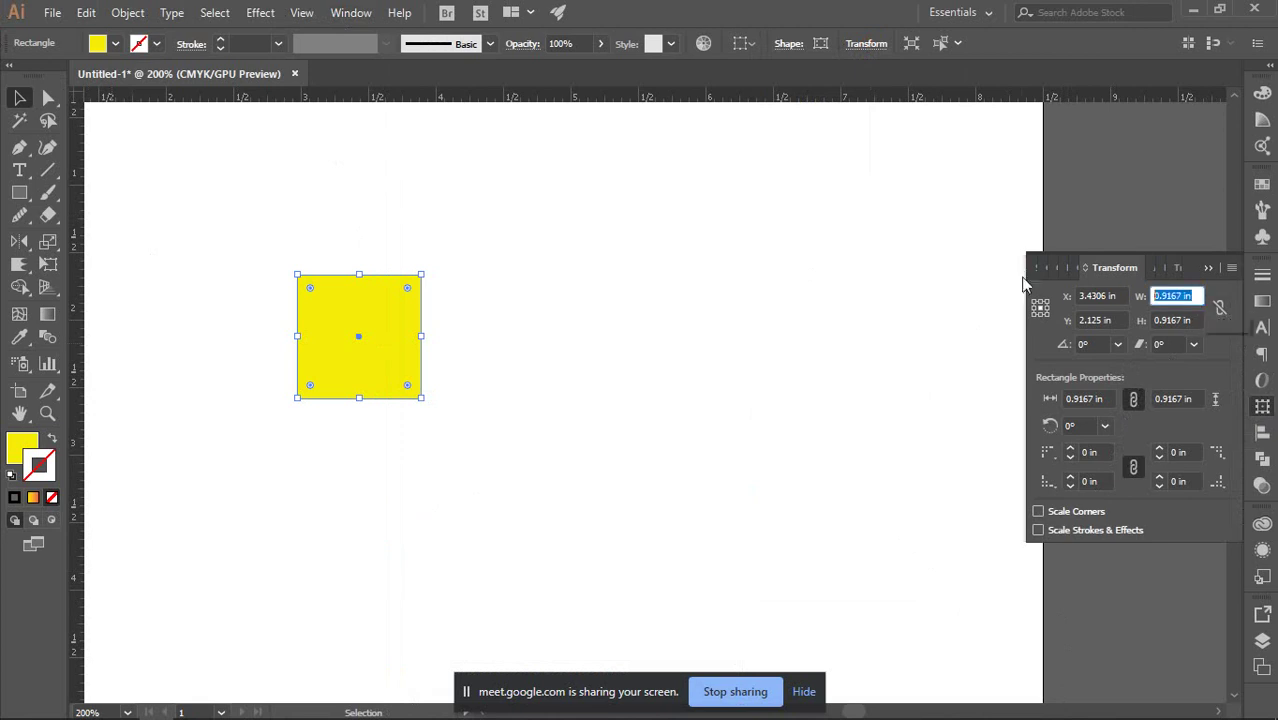
type("1")
left_click(1197, 319)
type("1")
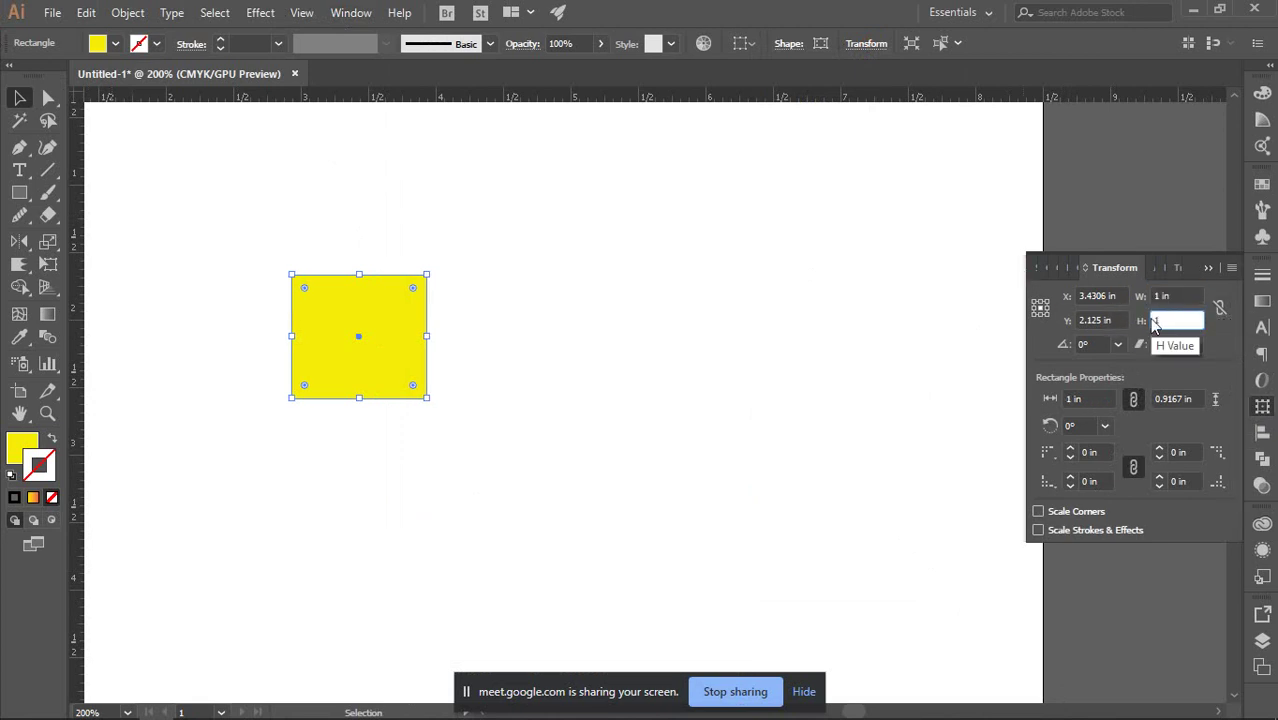
key("Return")
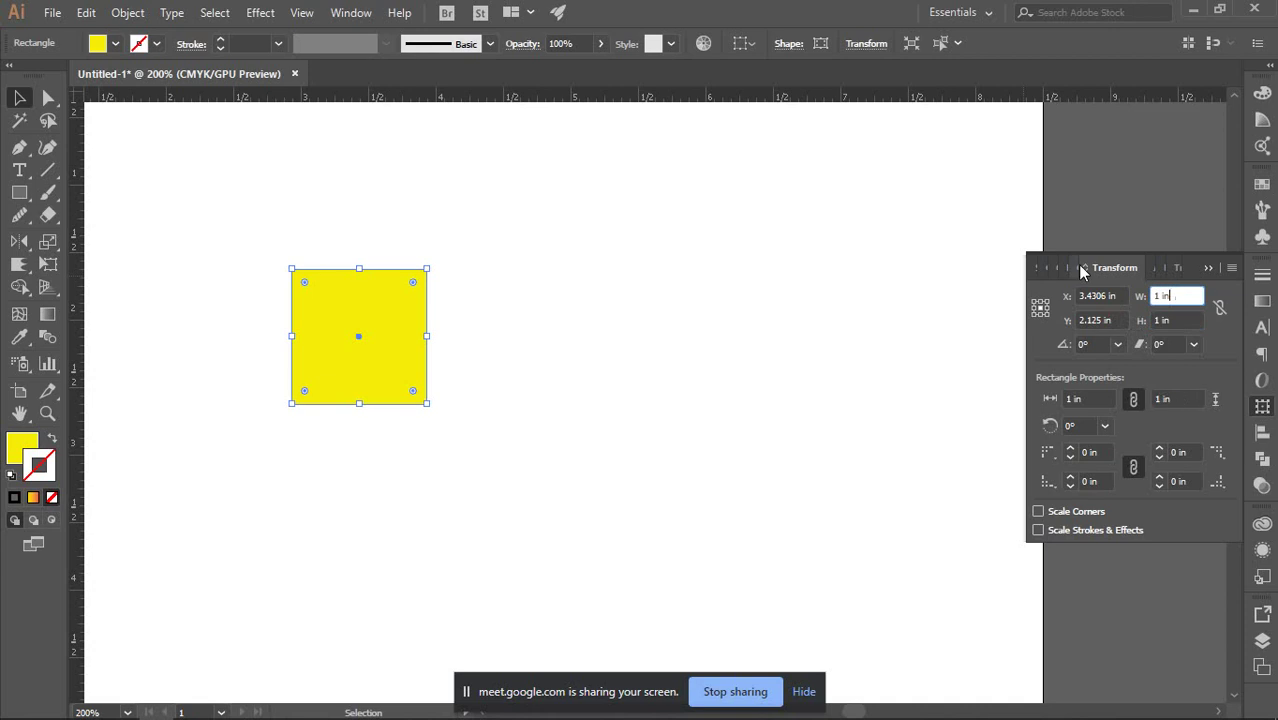
Check which measurement unit the rulers use and deselect the yellow square.
right_click(816, 97)
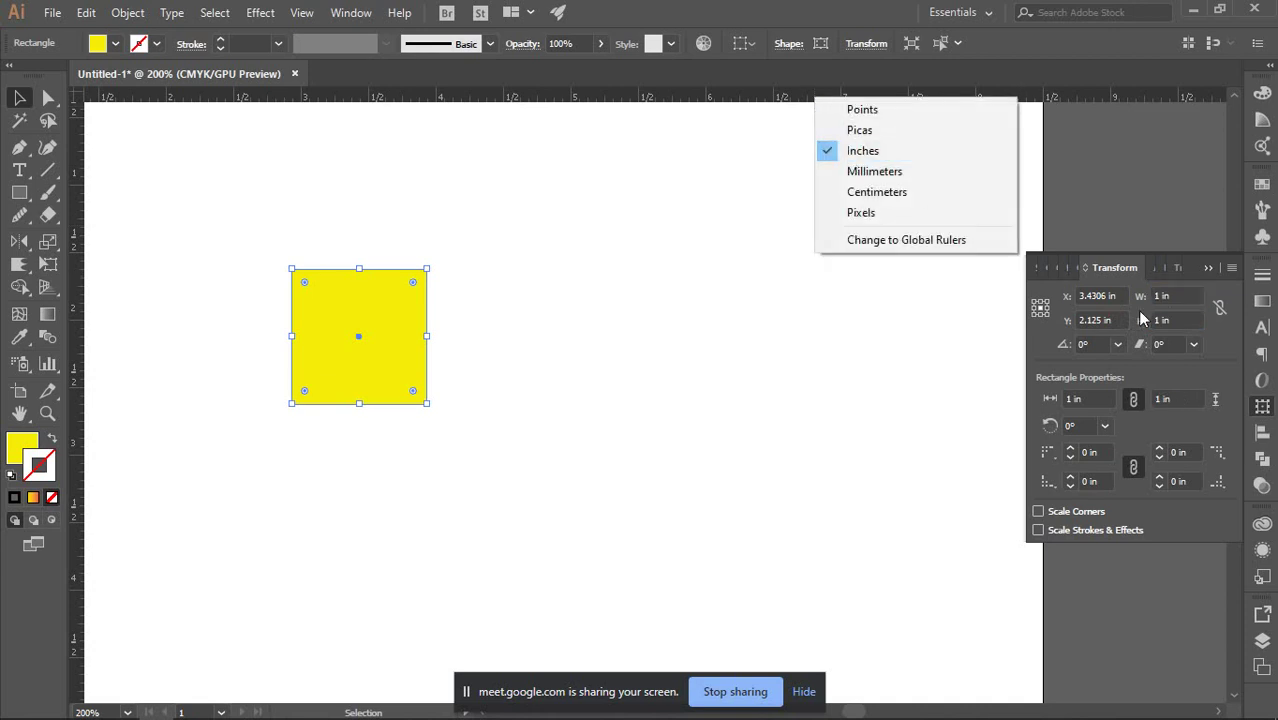
left_click(1186, 297)
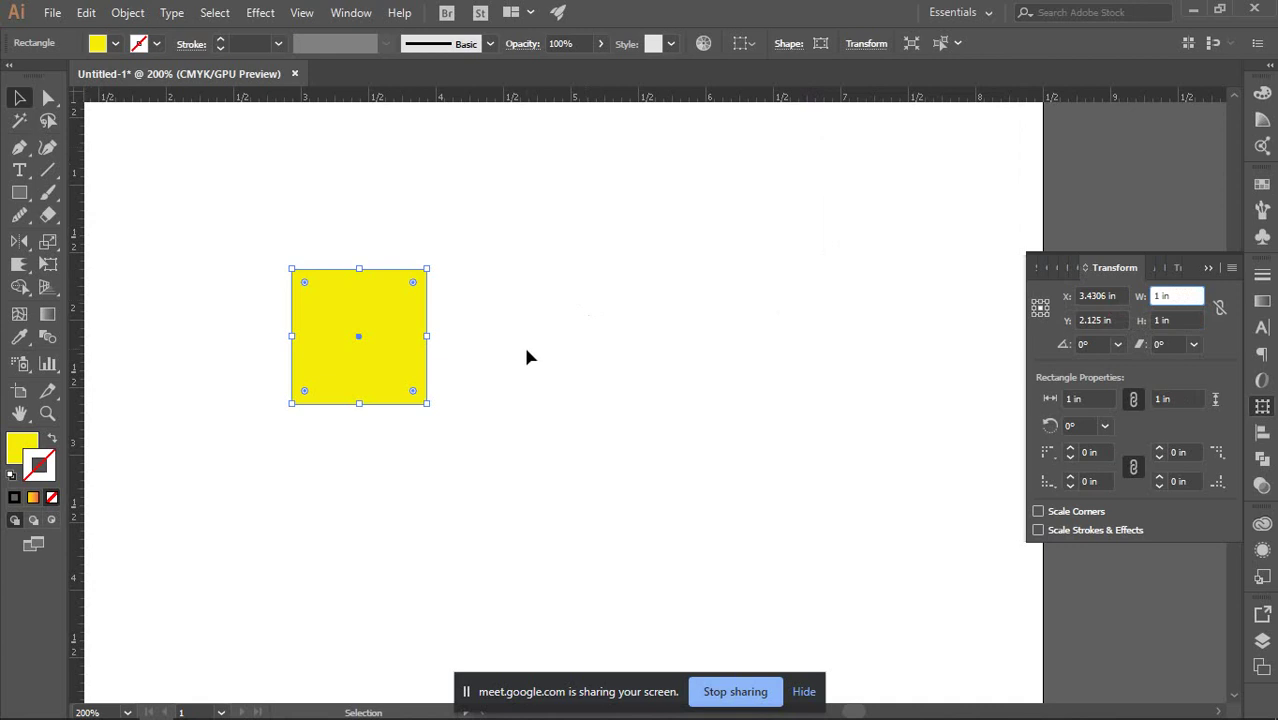
left_click_drag(288, 205, 516, 499)
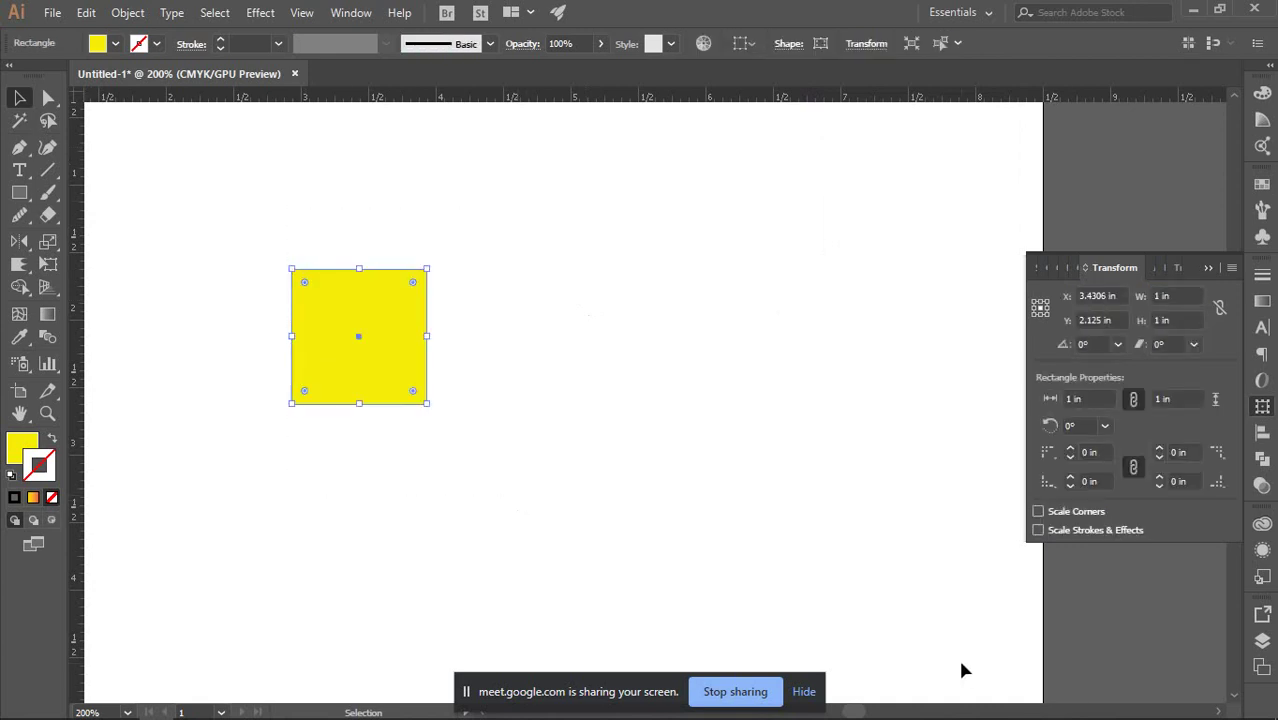
left_click(656, 533)
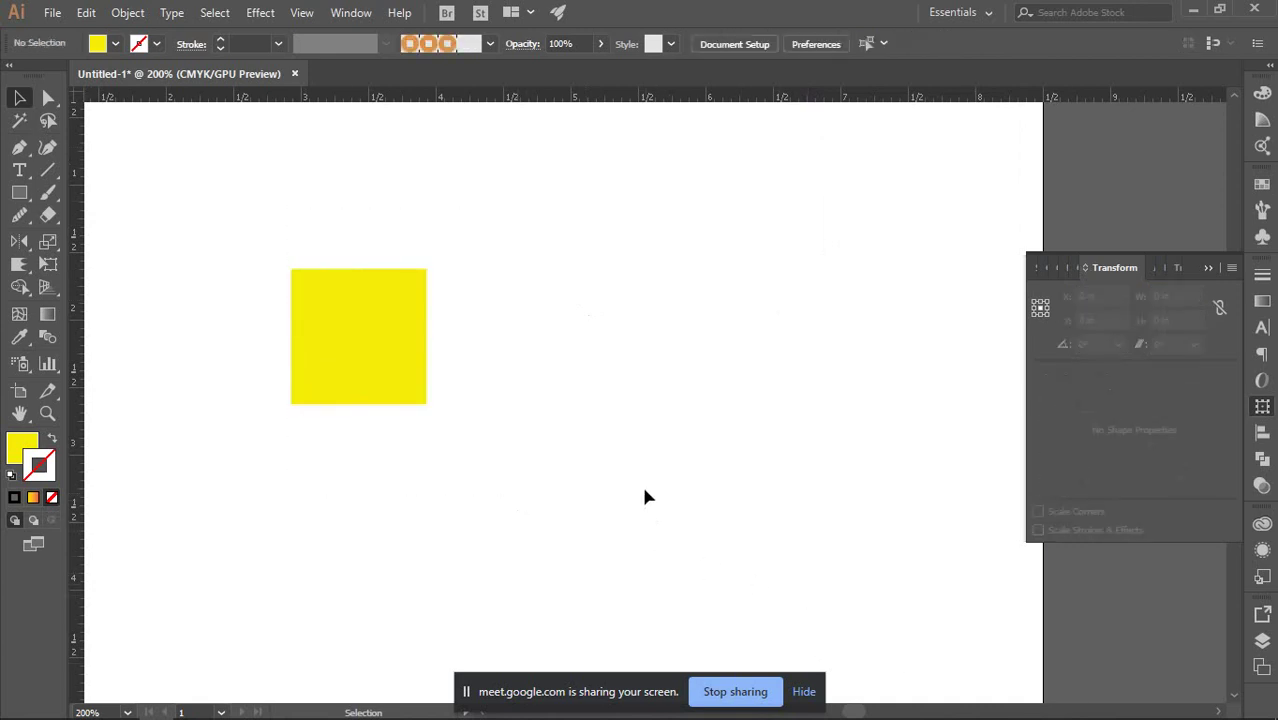
Move the yellow square flush into the artboard's upper-left corner, with its centre at X 0.5 in, Y 0.5 in.
scroll(645, 494, "down", 4)
scroll(590, 482, "up", 4)
scroll(683, 393, "down", 4)
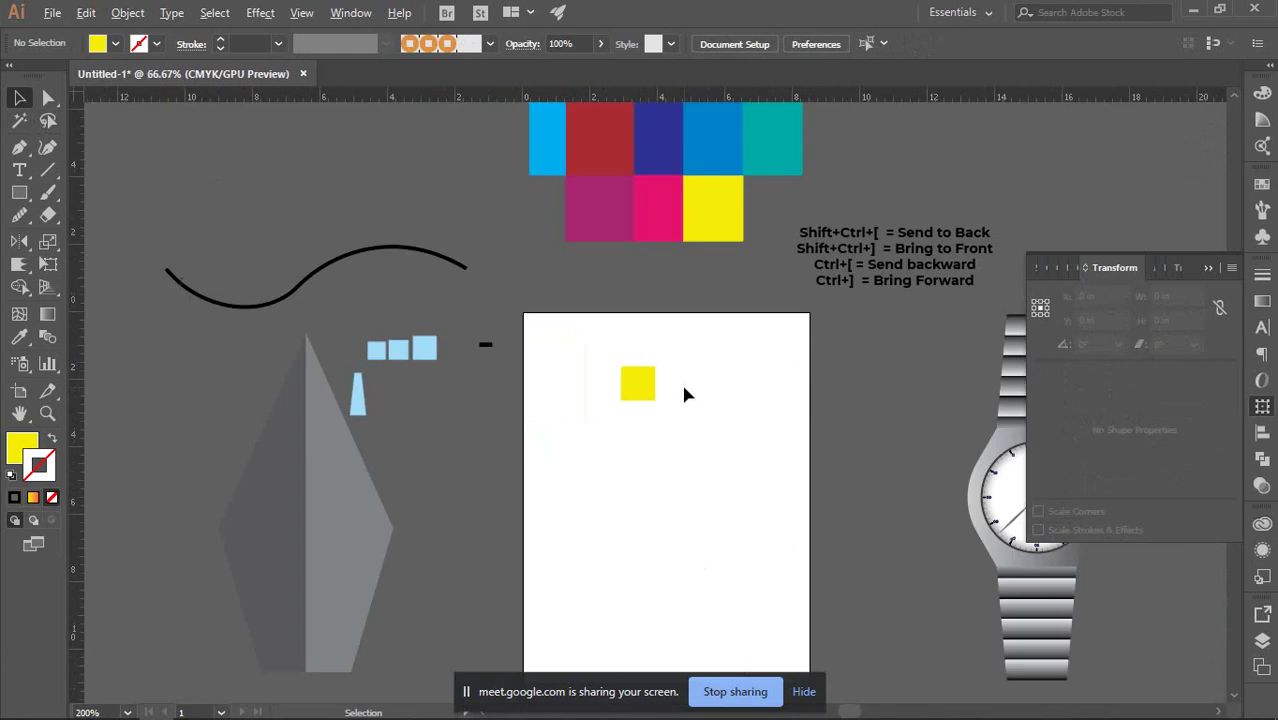
scroll(653, 414, "up", 2)
left_click_drag(666, 422, 465, 317)
scroll(420, 316, "up", 4)
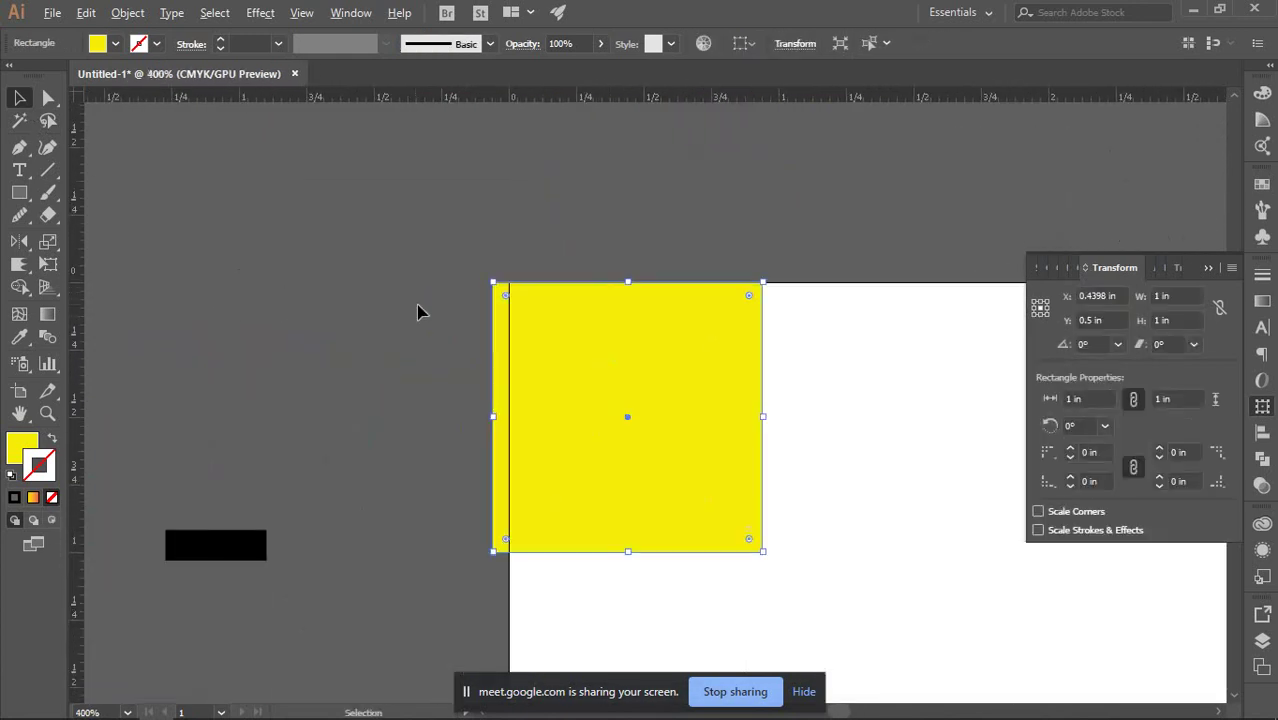
left_click_drag(545, 318, 566, 322)
scroll(533, 318, "up", 1)
left_click_drag(805, 459, 516, 362)
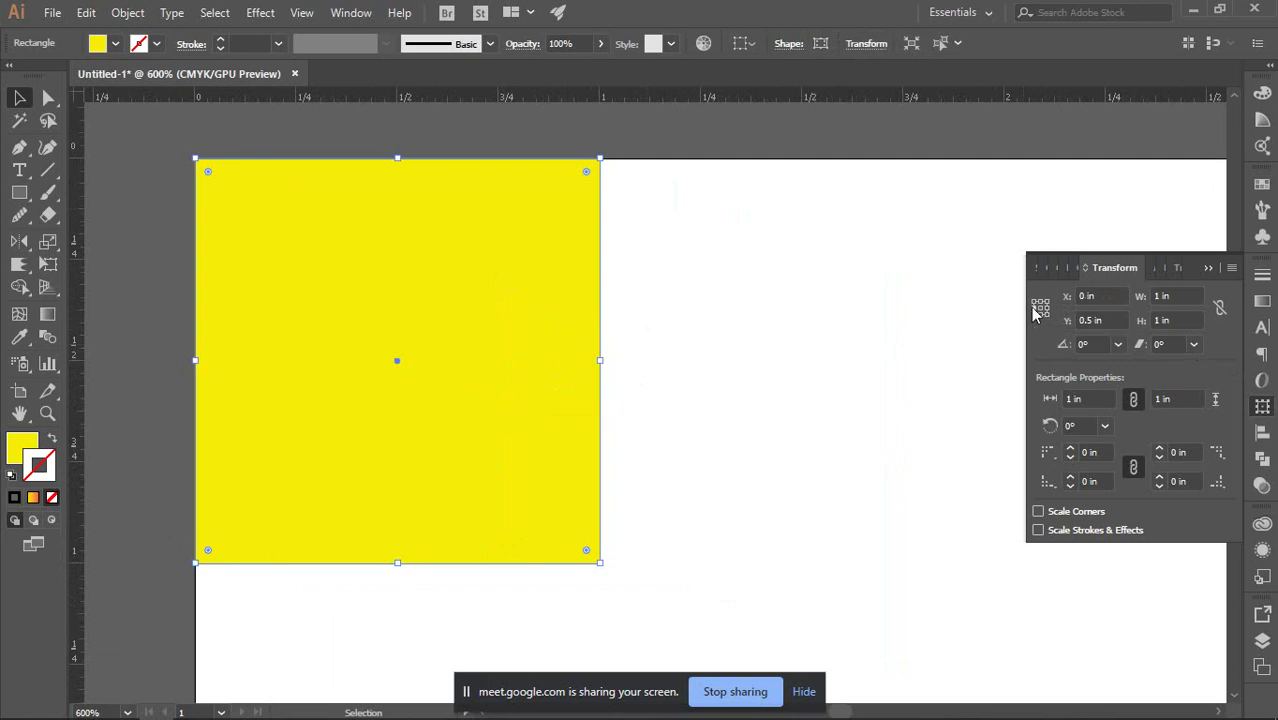
Try resizing the yellow square to 2 in by 2 in from its middle-left reference point, and undo the resize.
left_click(1186, 296)
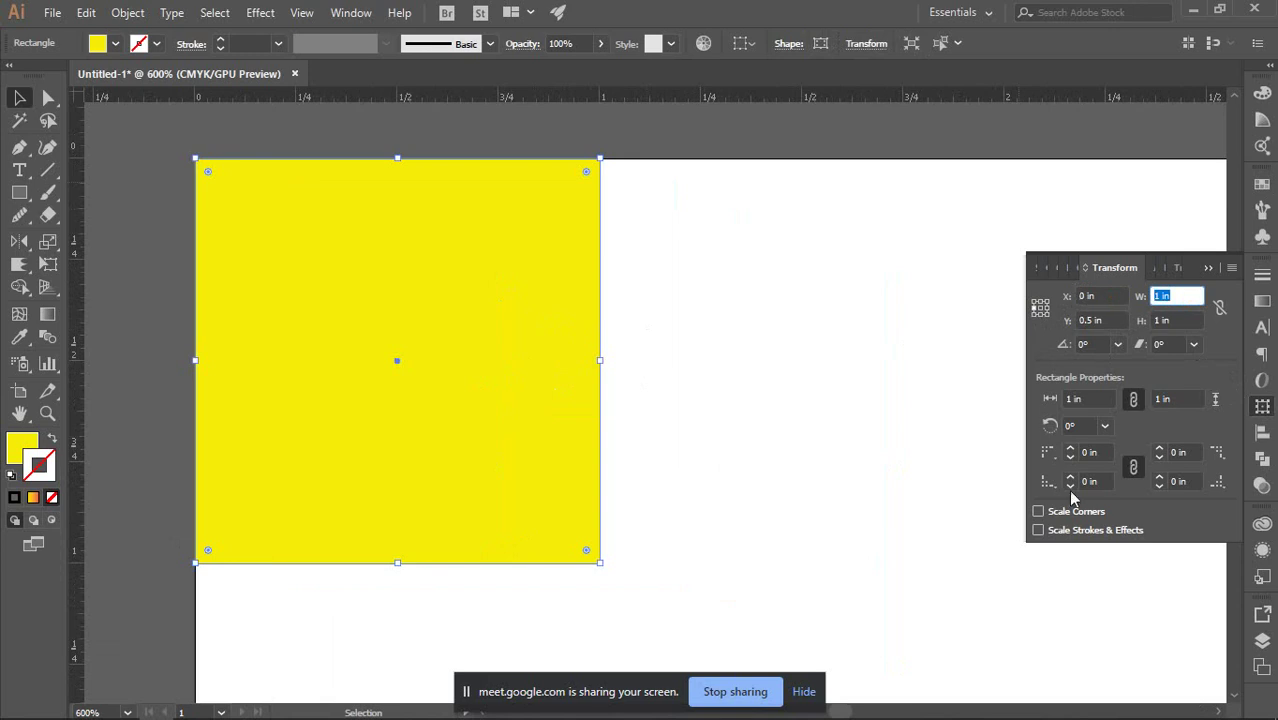
type("2")
left_click(1190, 322)
type("2")
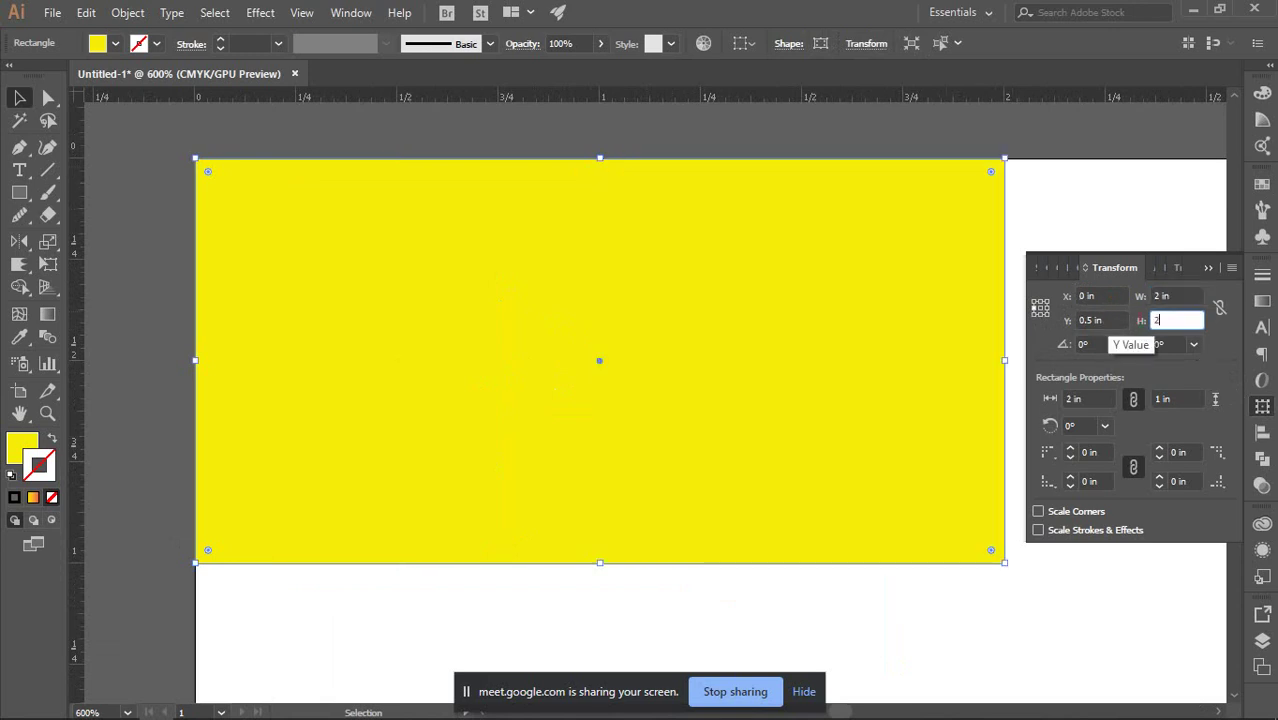
key("Return")
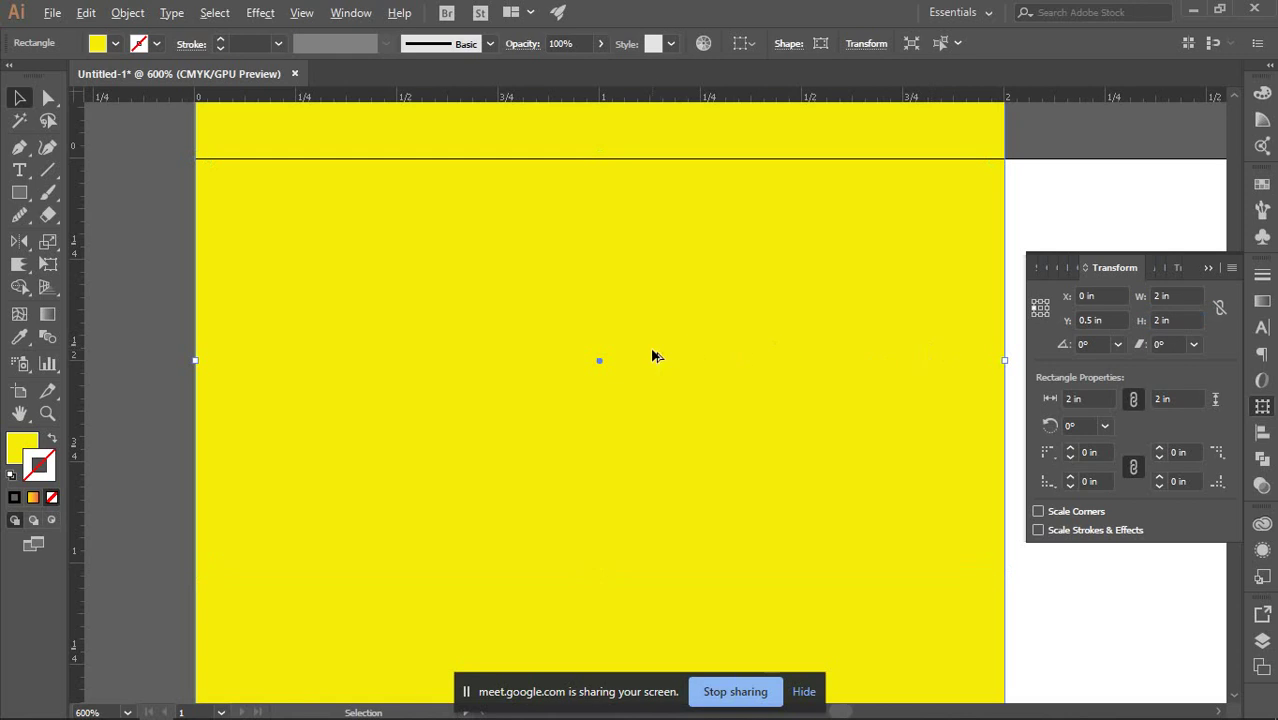
scroll(653, 354, "down", 4)
scroll(550, 340, "up", 2)
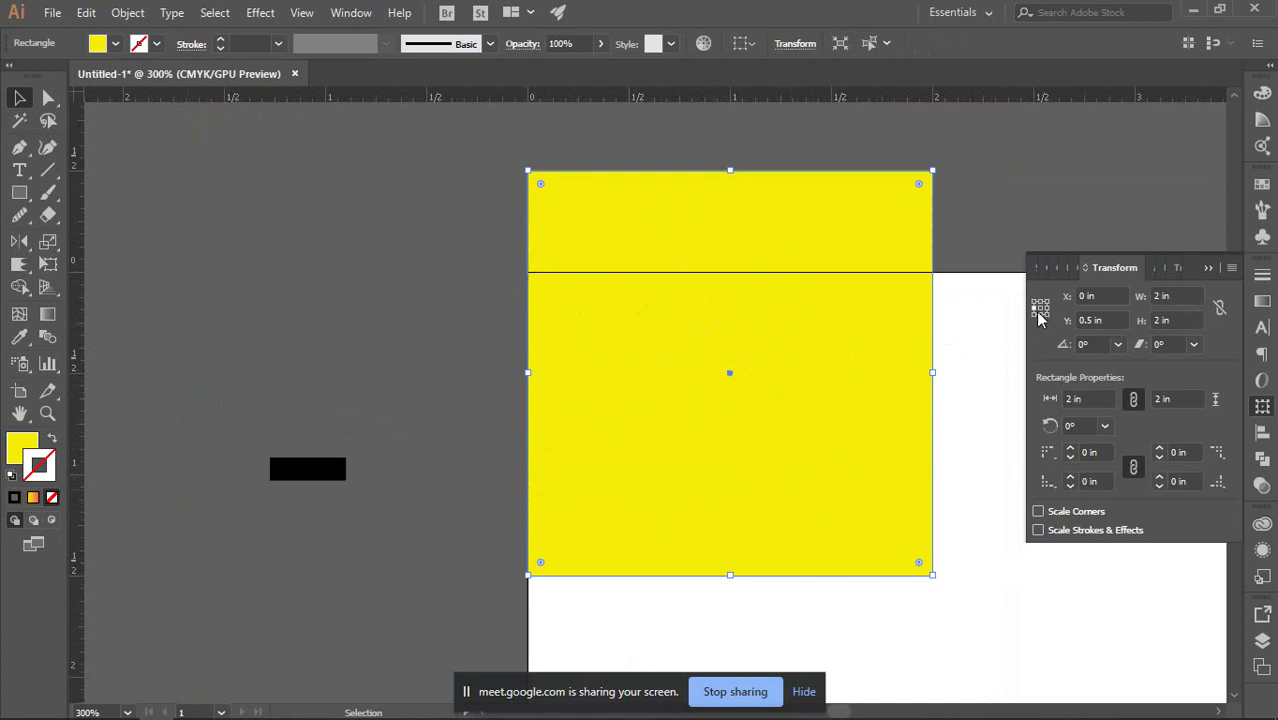
key("ctrl+z")
key("ctrl+z")
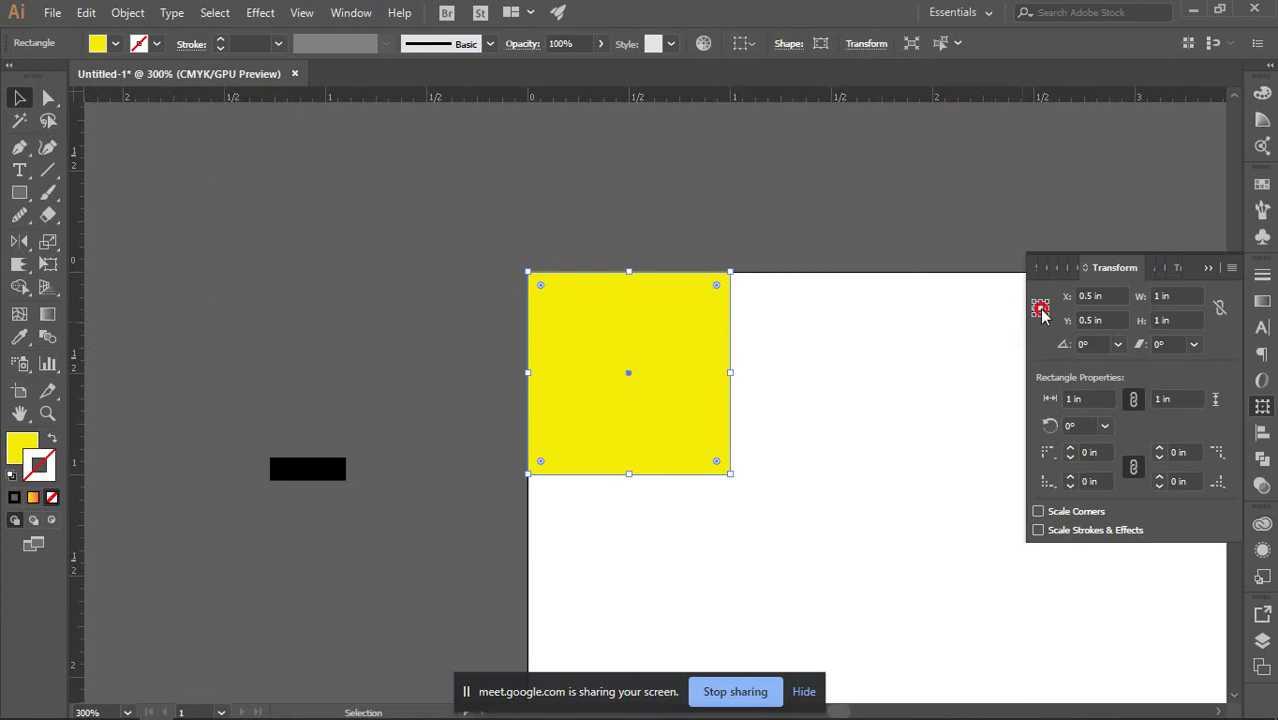
Try resizing the yellow square to 2 in by 2 in from its centre reference point, and undo the resize.
left_click(1200, 295)
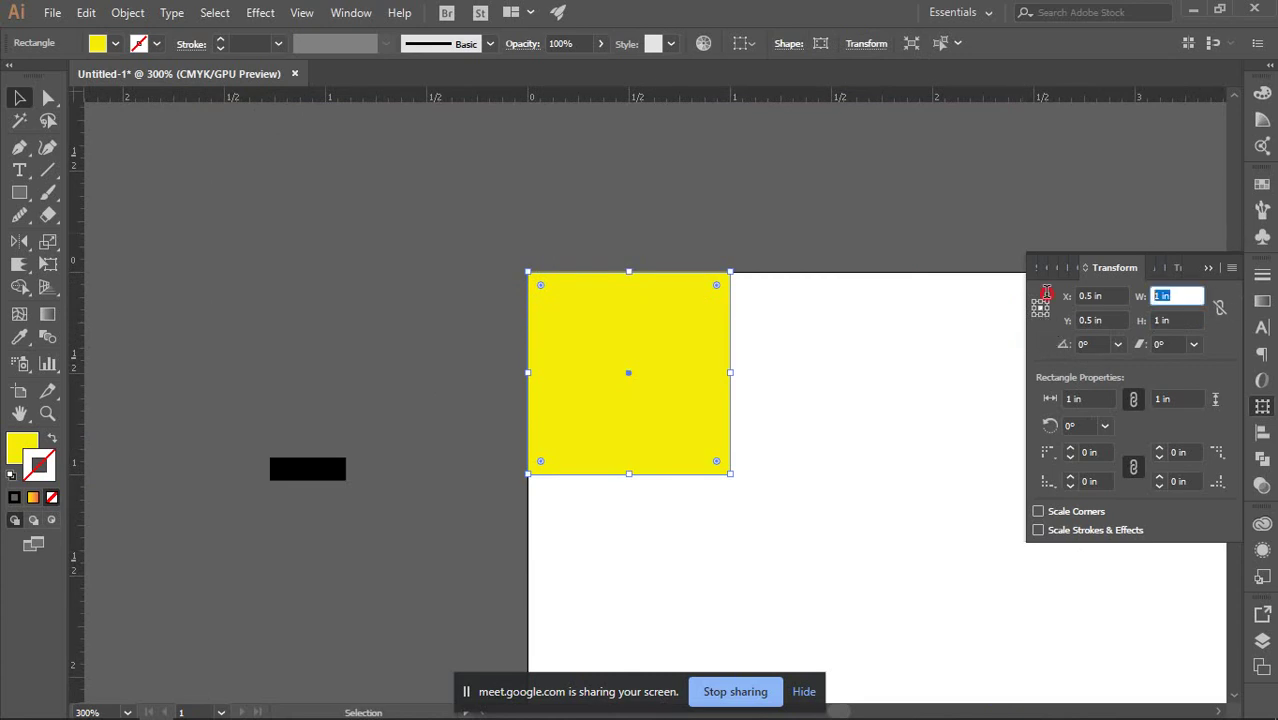
type("2")
key("Tab")
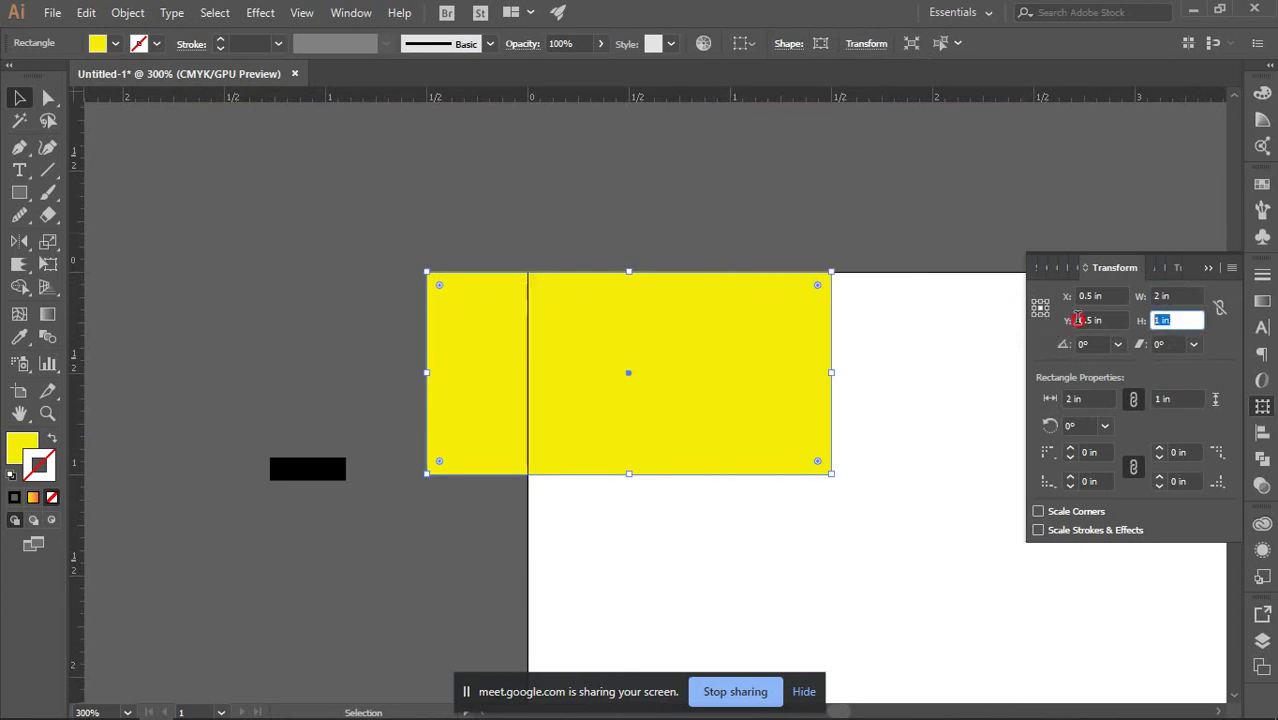
type("2")
key("Return")
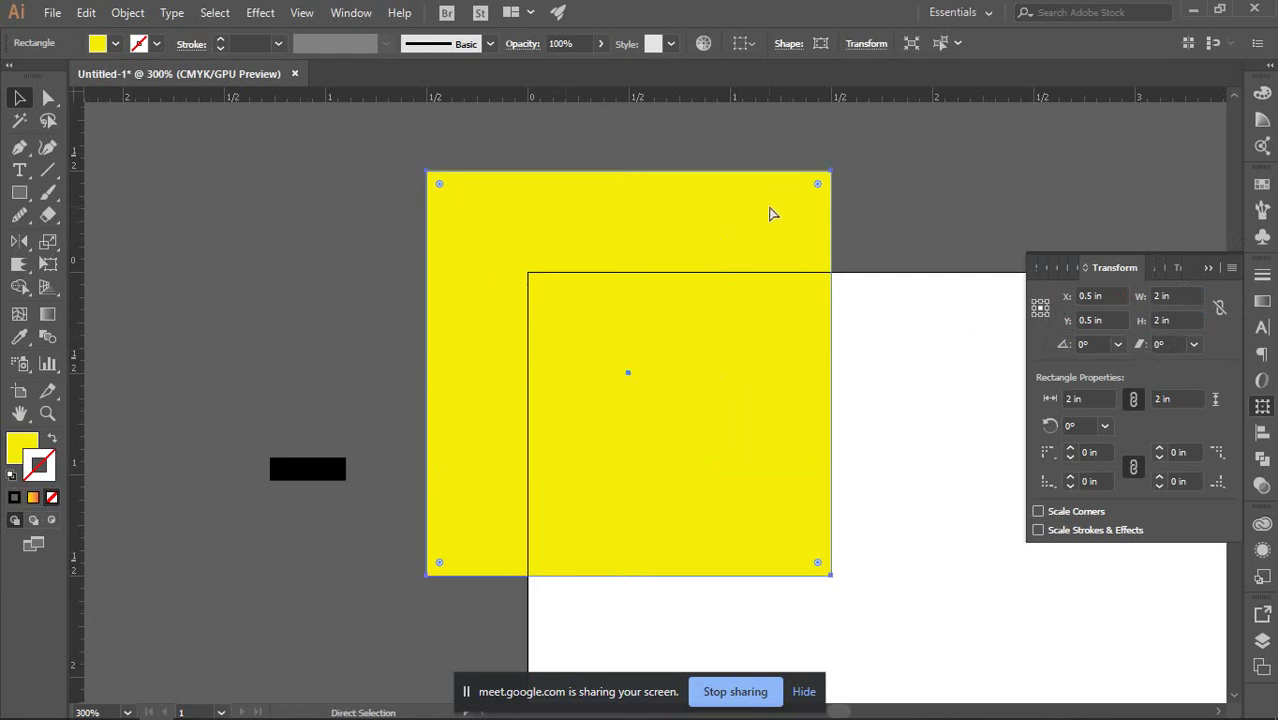
key("ctrl+z")
key("ctrl+z")
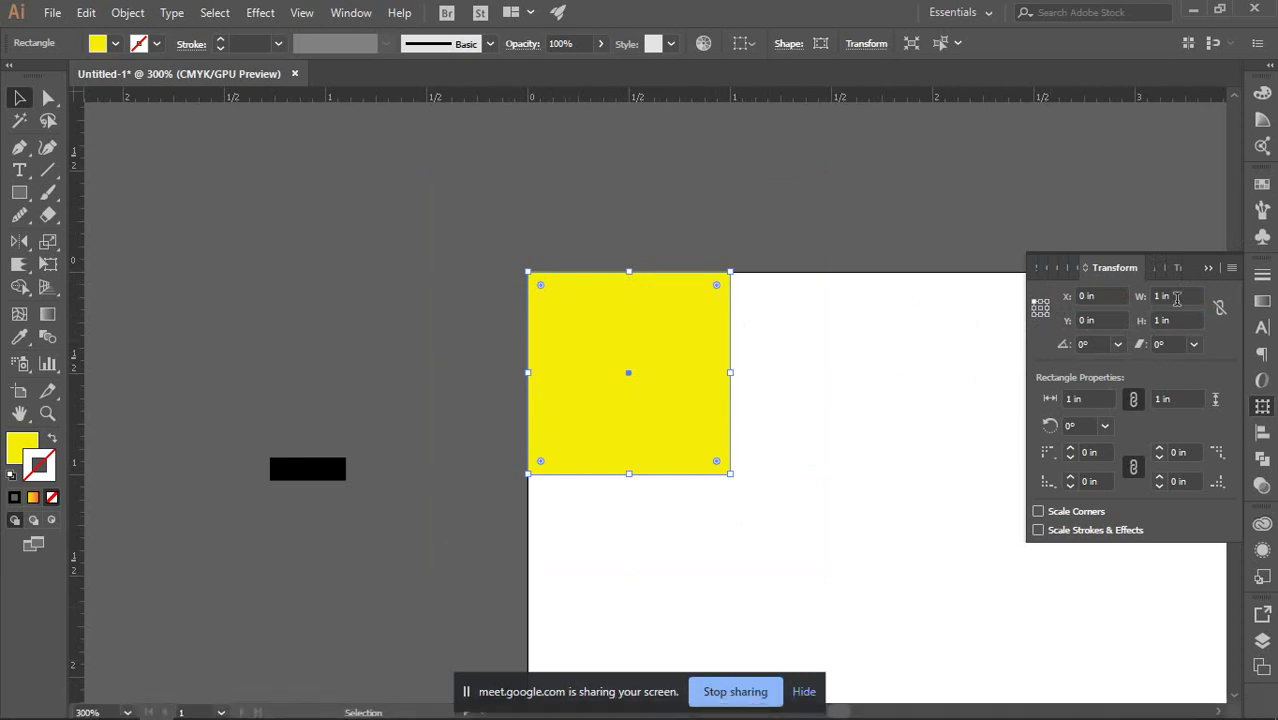
Link the yellow square's width and height, resize it to 2 in from its upper-left reference point, and return it to 1 in.
left_click(1219, 308)
left_click(1175, 296)
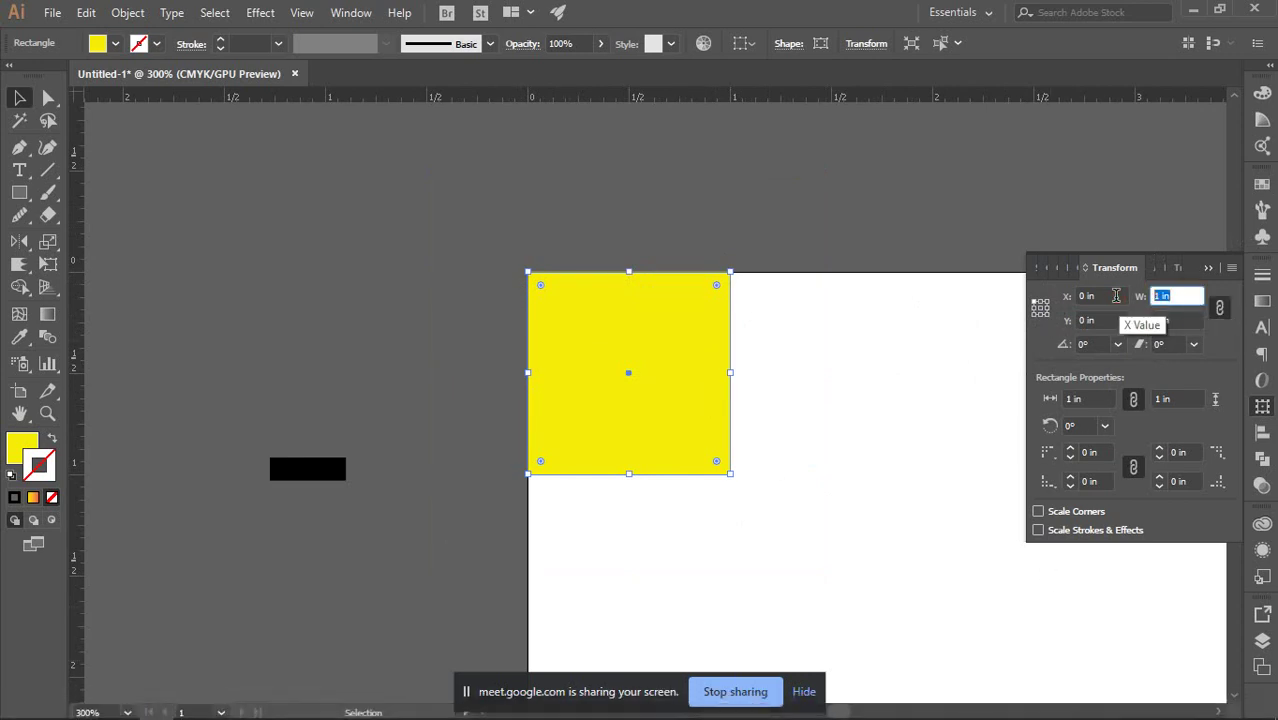
type("1")
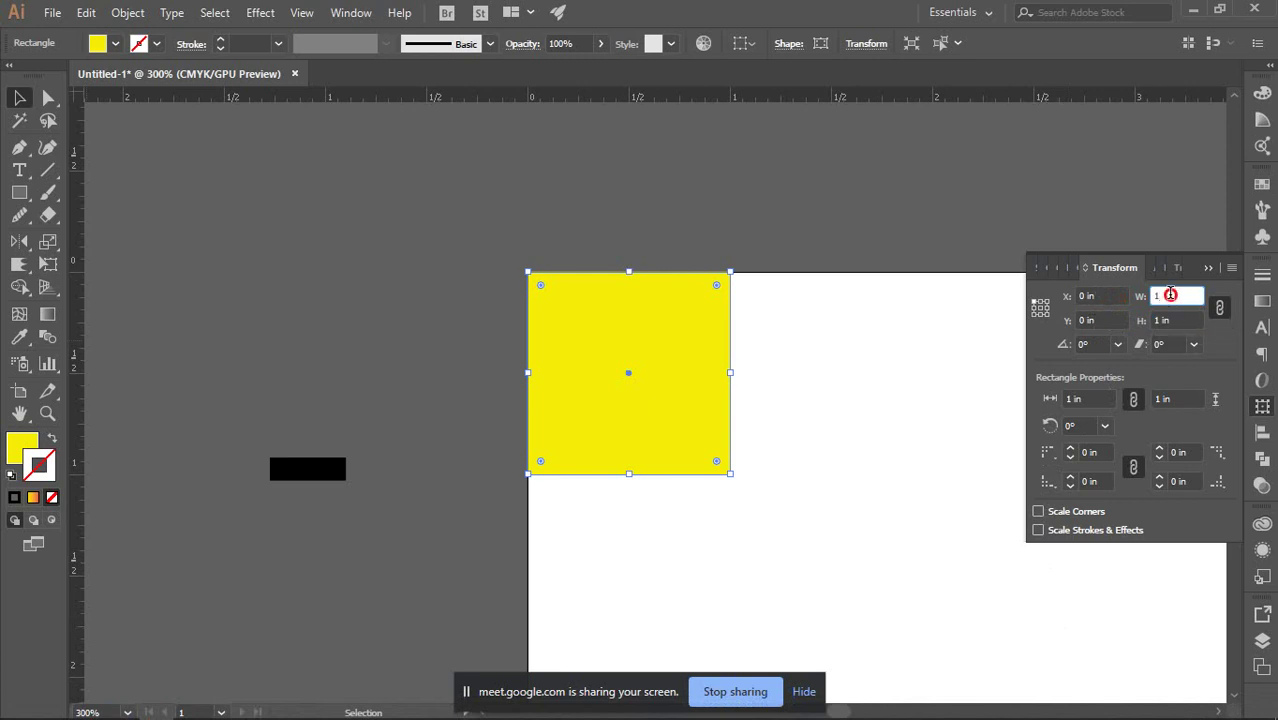
key("BackSpace")
type("2")
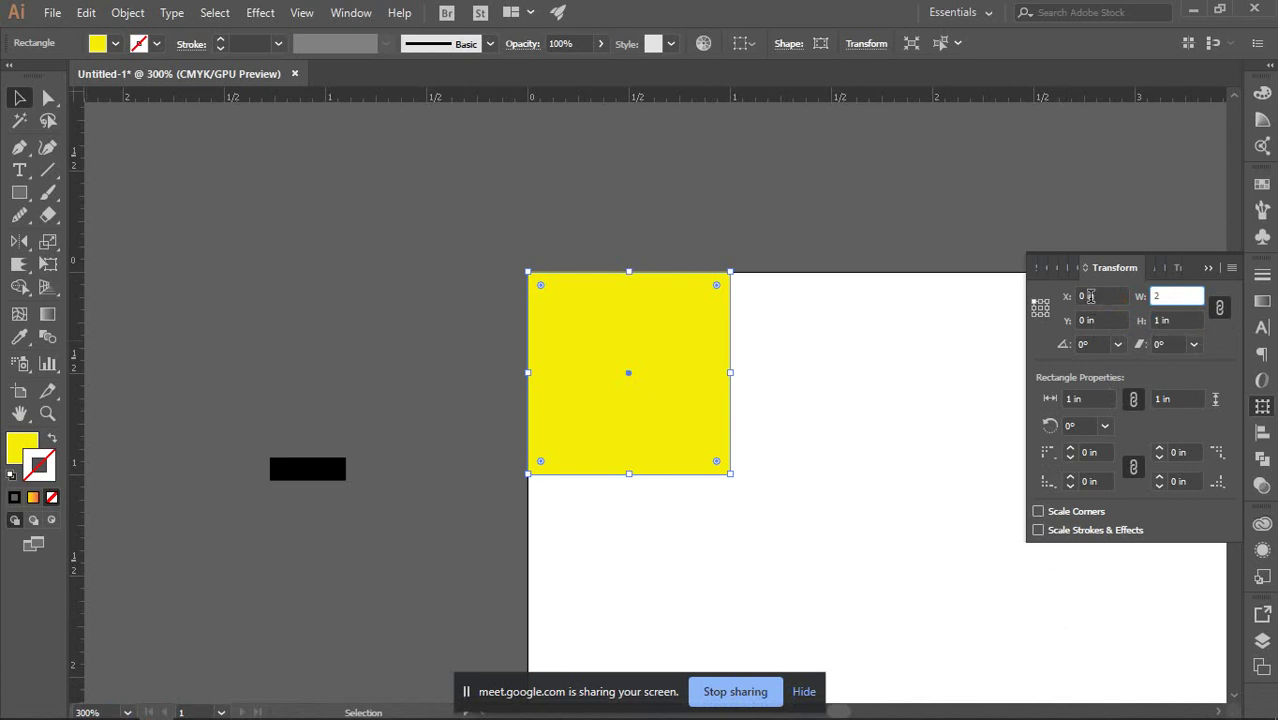
left_click(1171, 319)
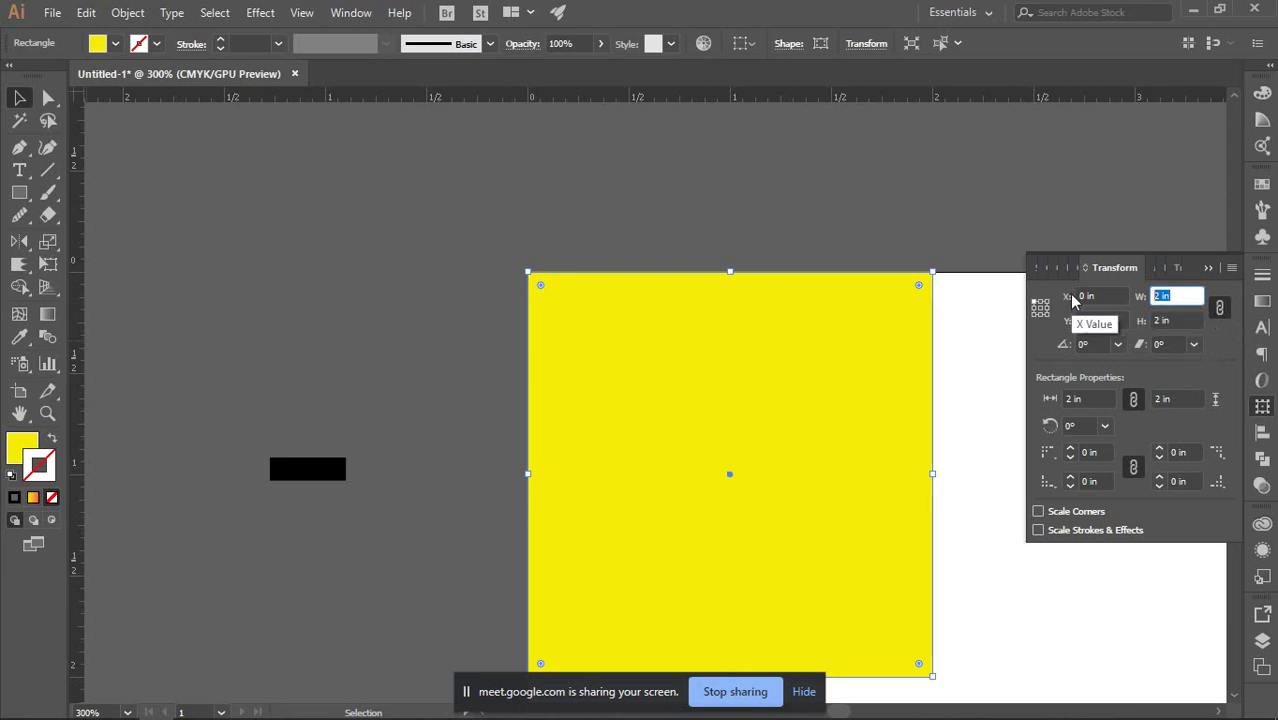
type("1")
key("Return")
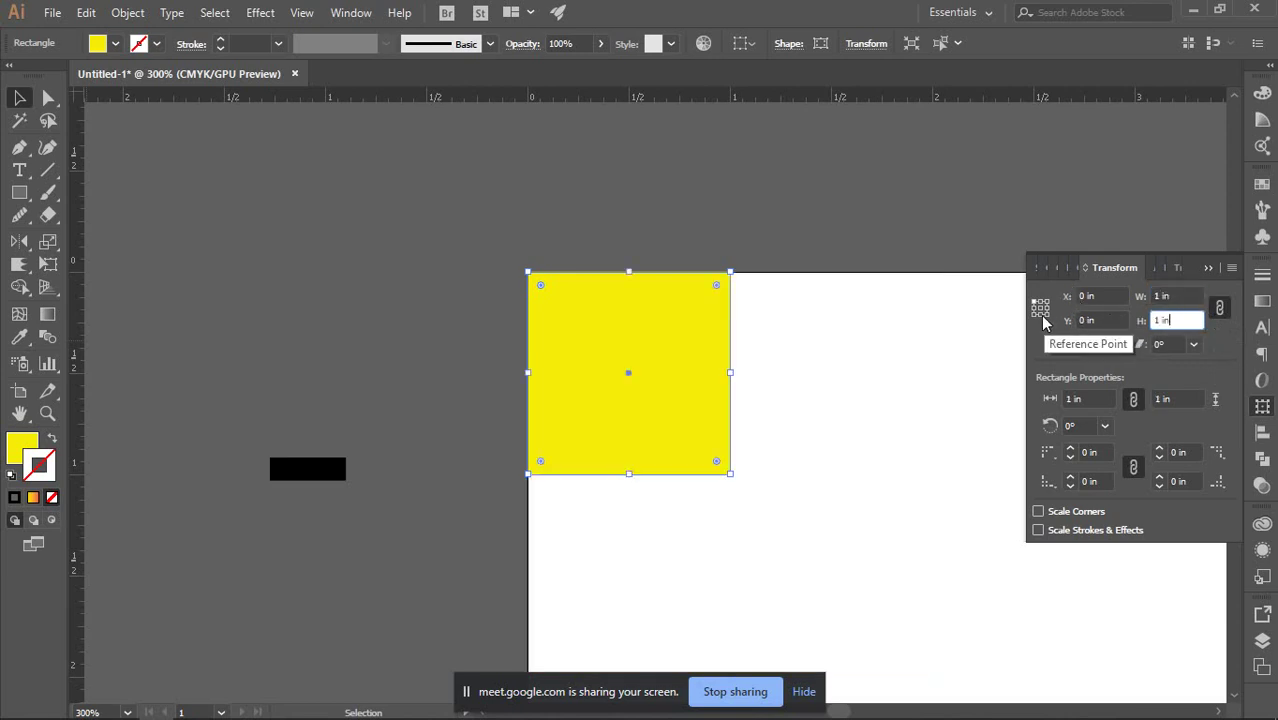
Move the yellow square inward from the artboard corner, with its centre at about X 3.04 in, Y 3.4 in.
left_click(493, 222)
scroll(458, 273, "down", 4)
left_click_drag(505, 293, 622, 424)
scroll(625, 419, "up", 2)
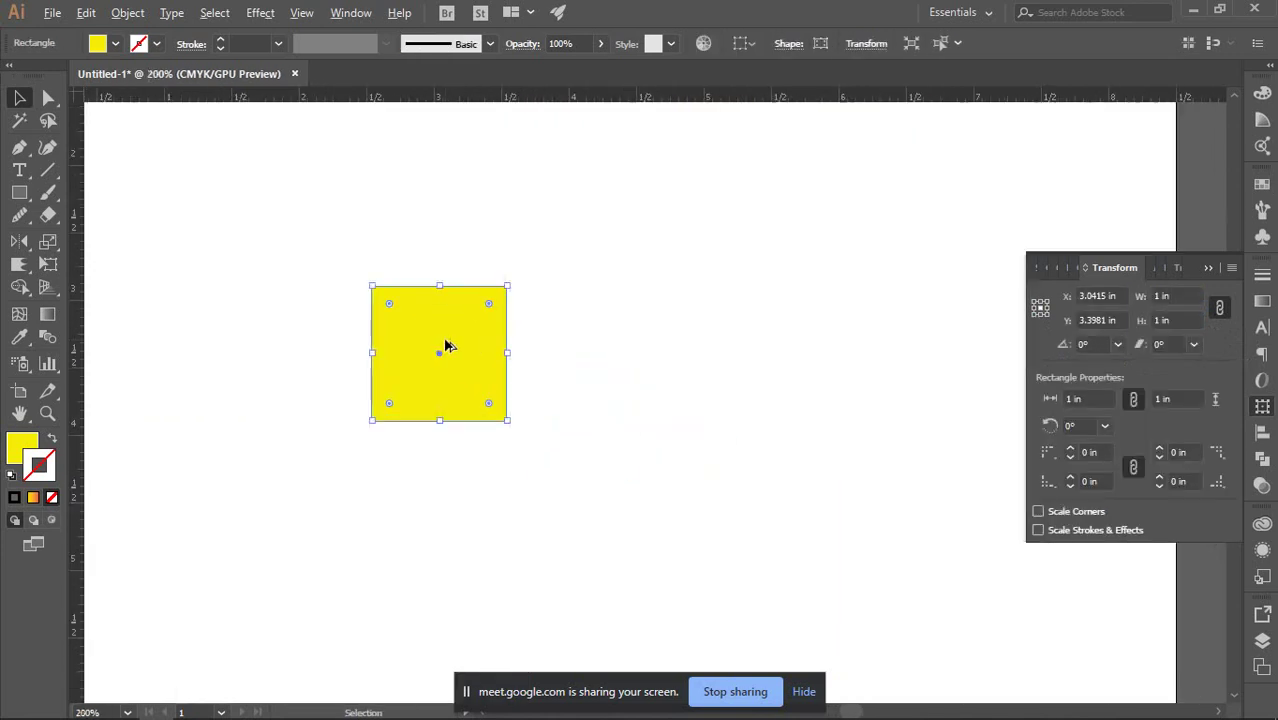
scroll(442, 345, "up", 2)
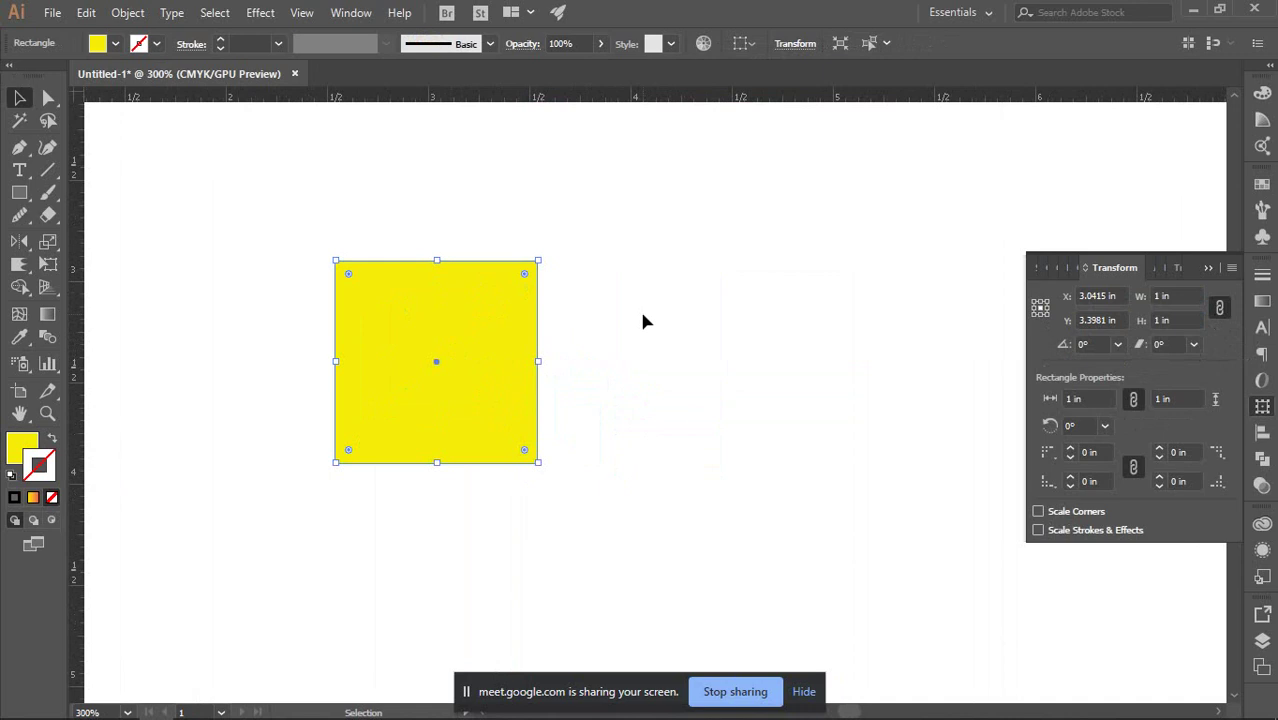
double_click(22, 97)
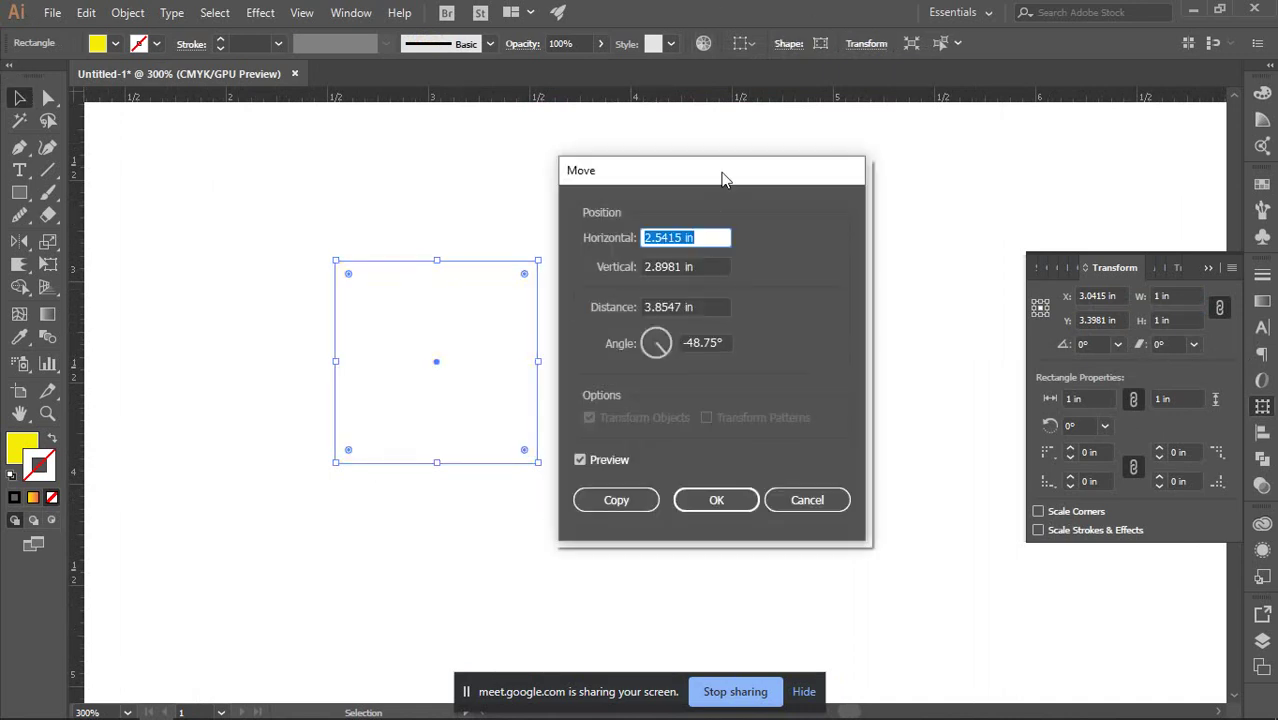
left_click_drag(723, 178, 859, 266)
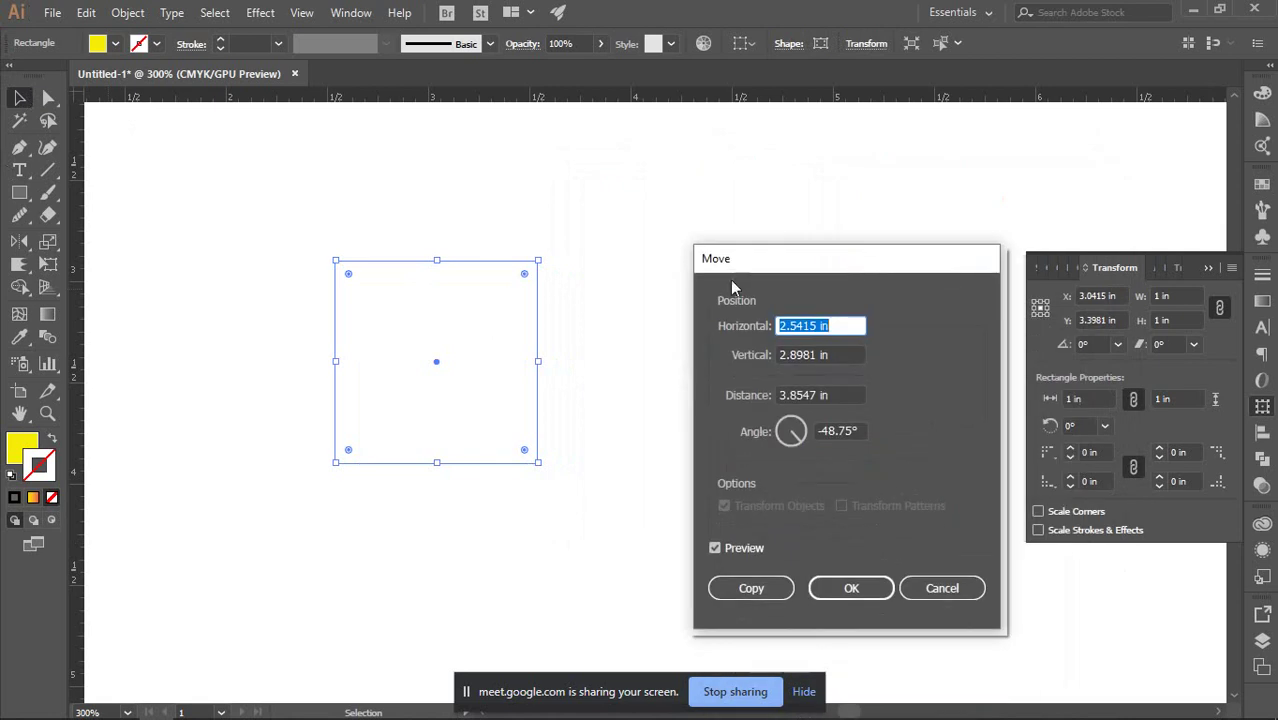
left_click(941, 588)
key("ctrl+1")
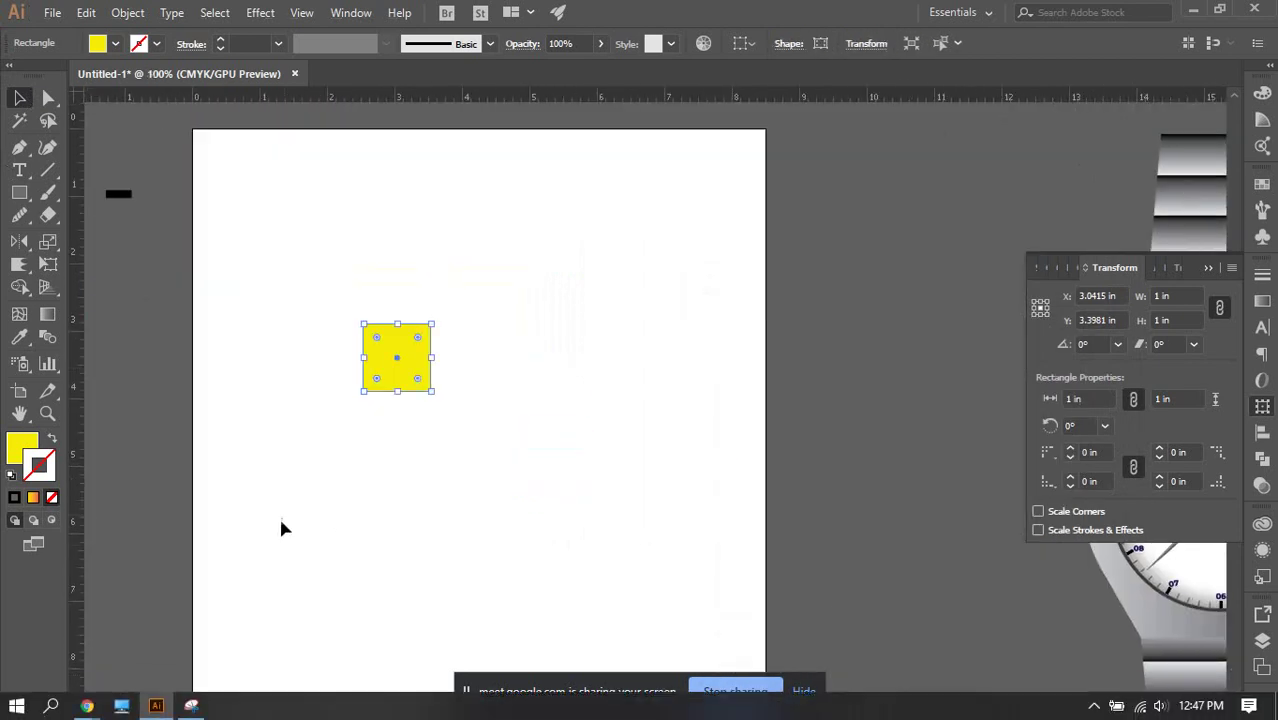
Check the chat of the Google Meet call in Chrome and switch back to Illustrator.
mouse_move(87, 706)
left_click(105, 635)
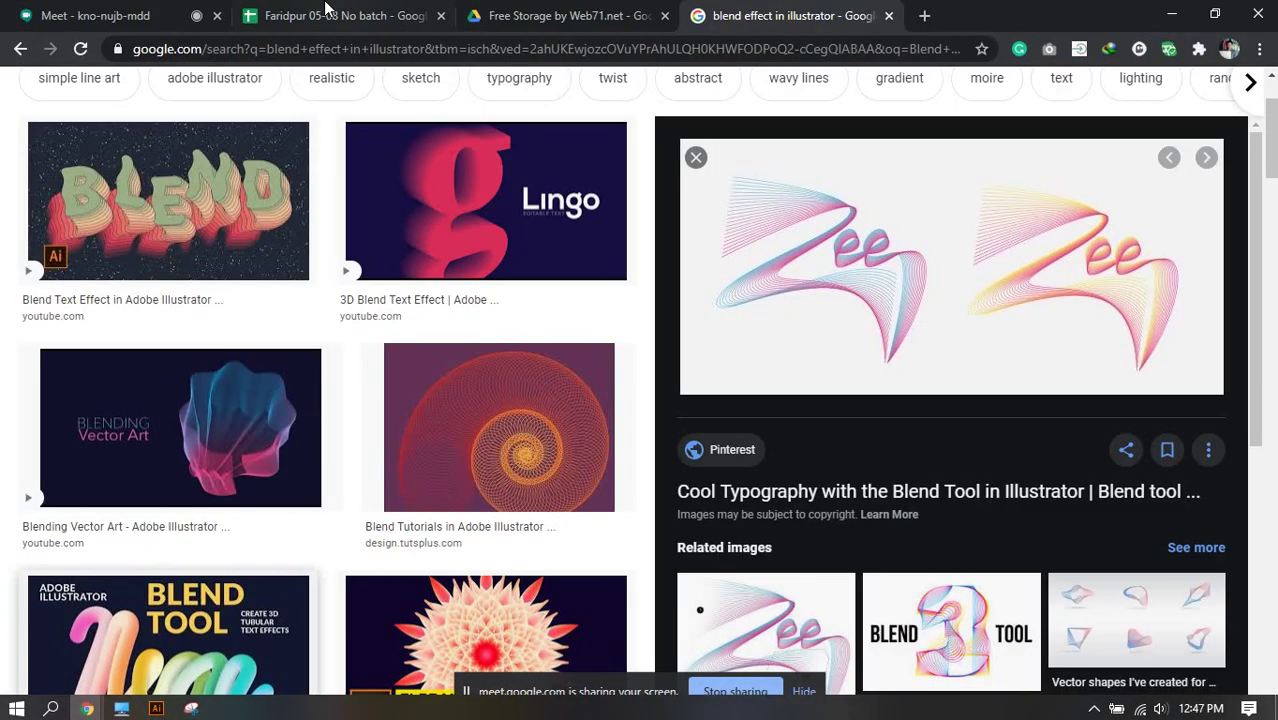
left_click(124, 10)
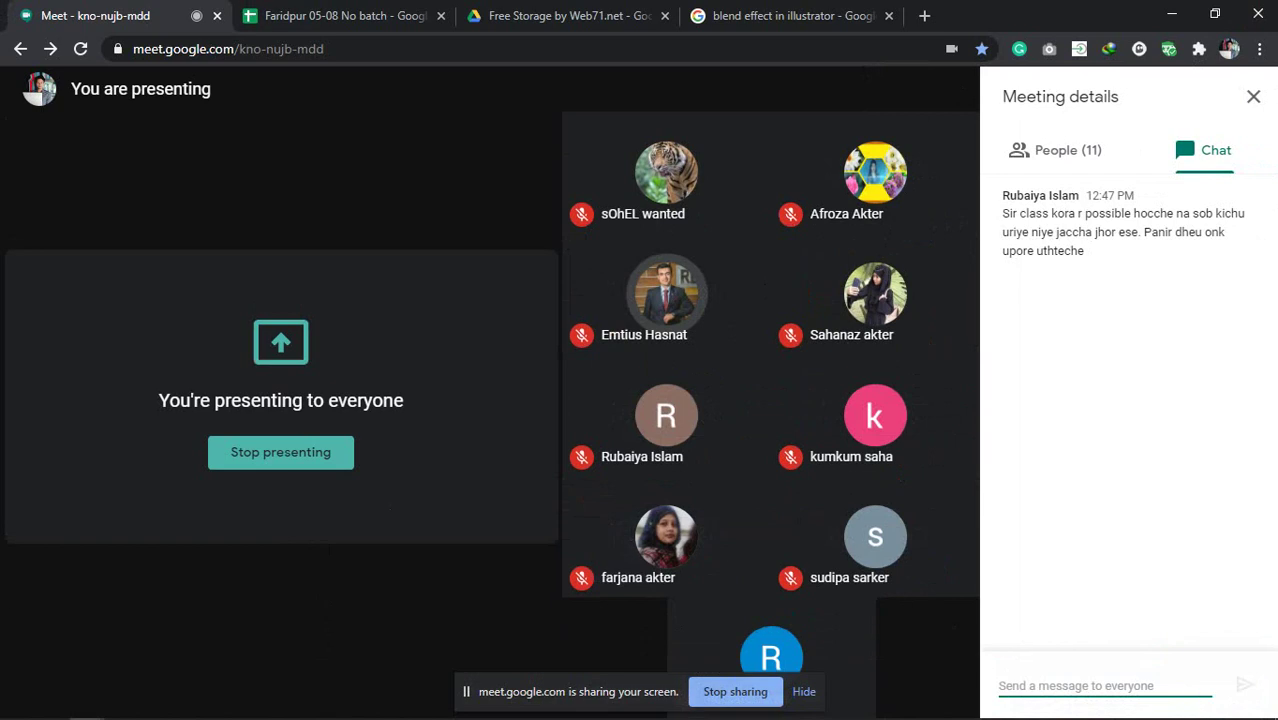
mouse_move(165, 707)
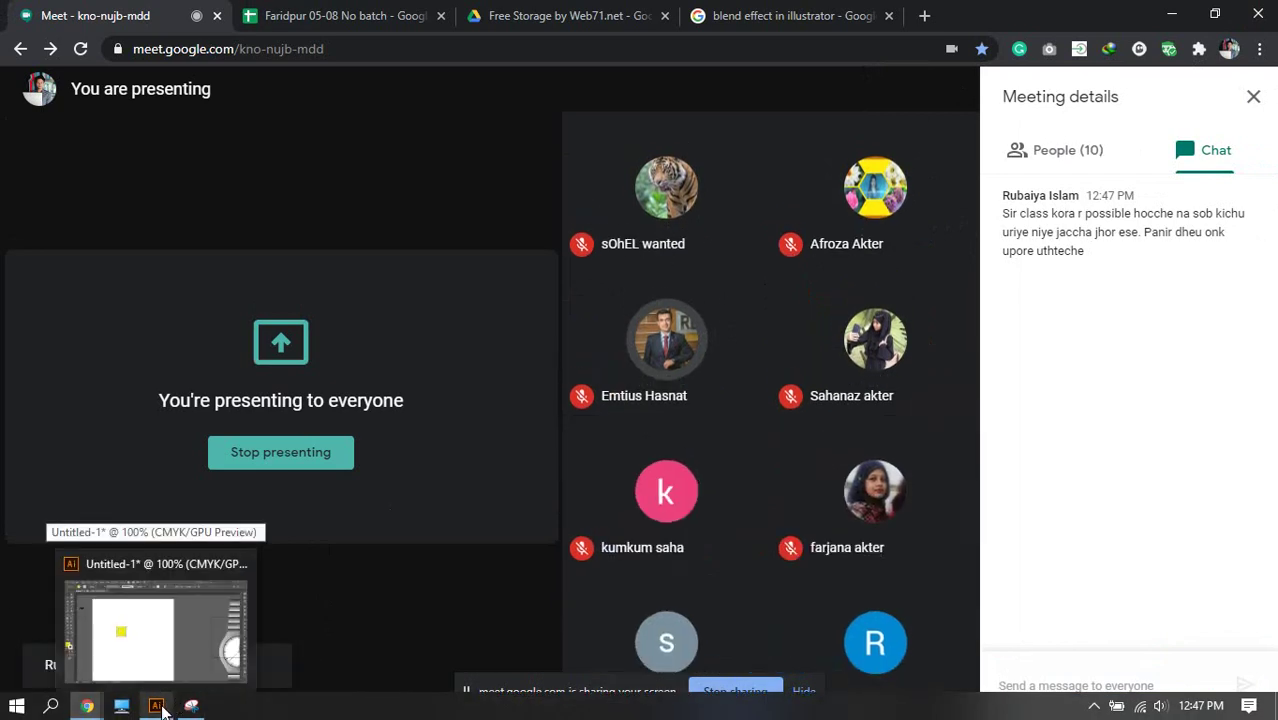
left_click(162, 709)
Recolour the yellow square orange by raising its magenta fill value to 52%, and deselect it.
left_click(559, 400)
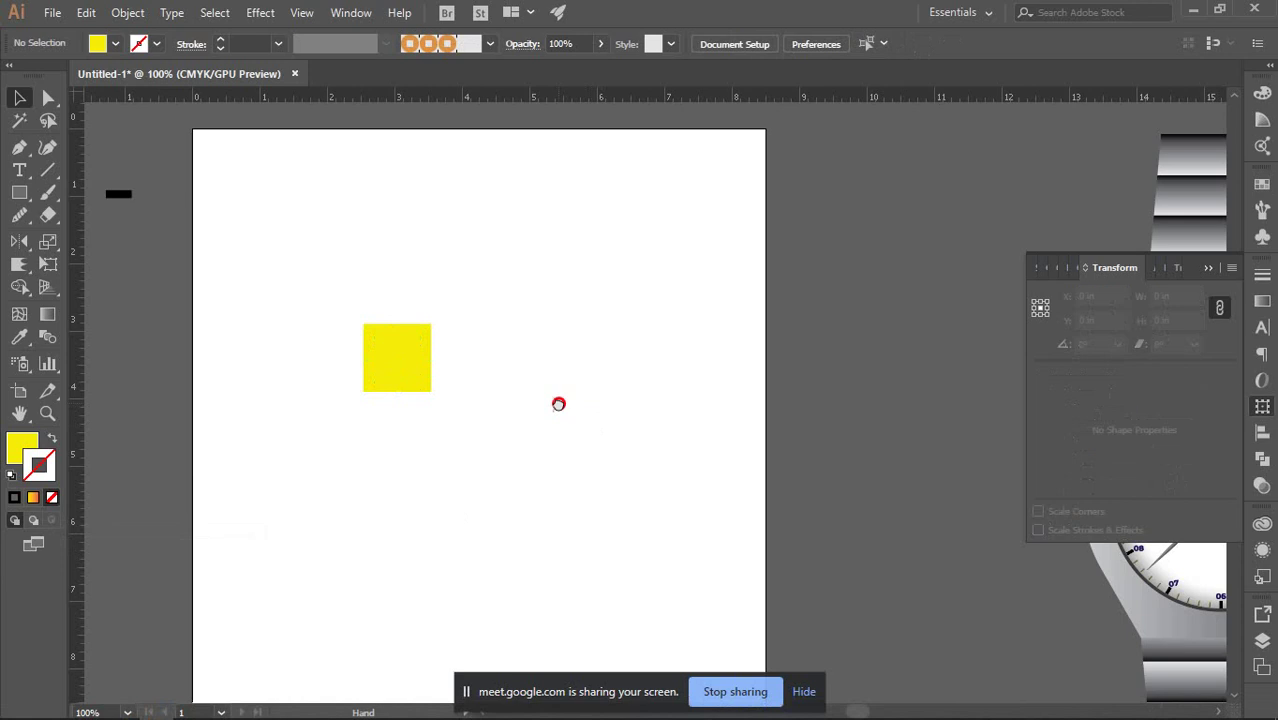
key("space")
left_click_drag(623, 384, 659, 373)
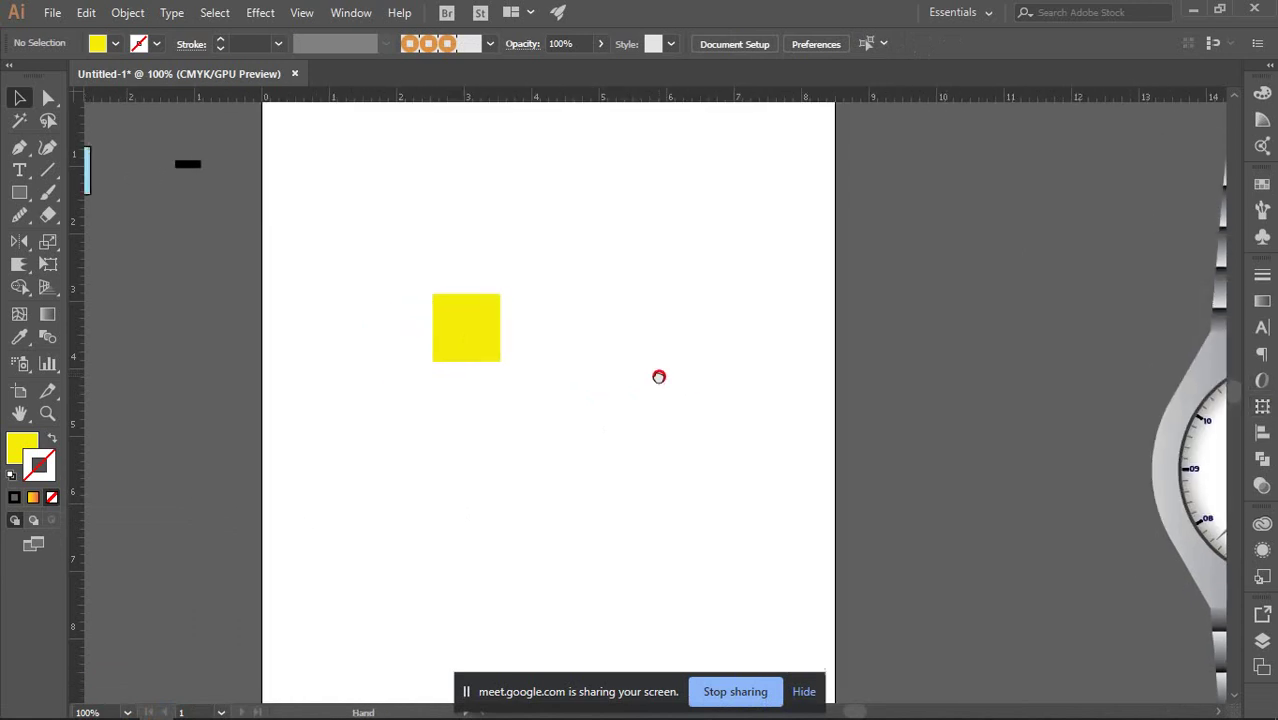
left_click(496, 338)
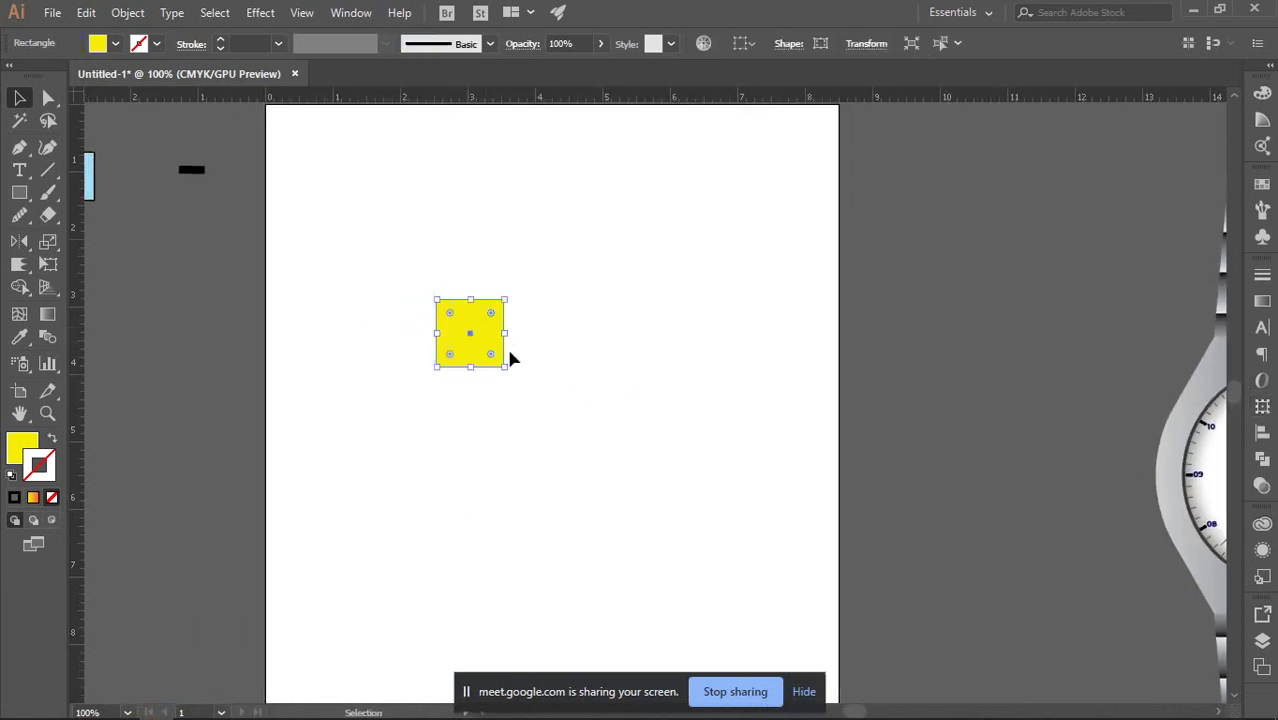
left_click(17, 443)
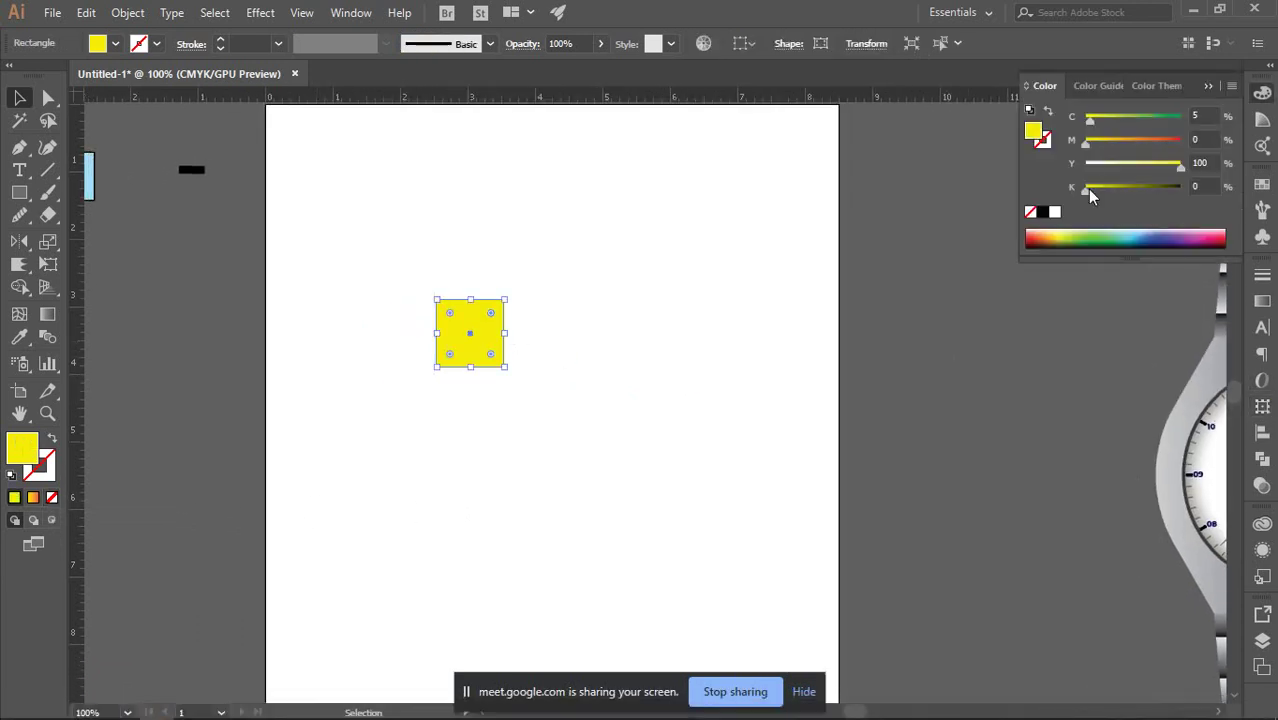
left_click_drag(1090, 144, 1134, 144)
left_click(845, 350)
key("space")
left_click_drag(673, 399, 606, 403)
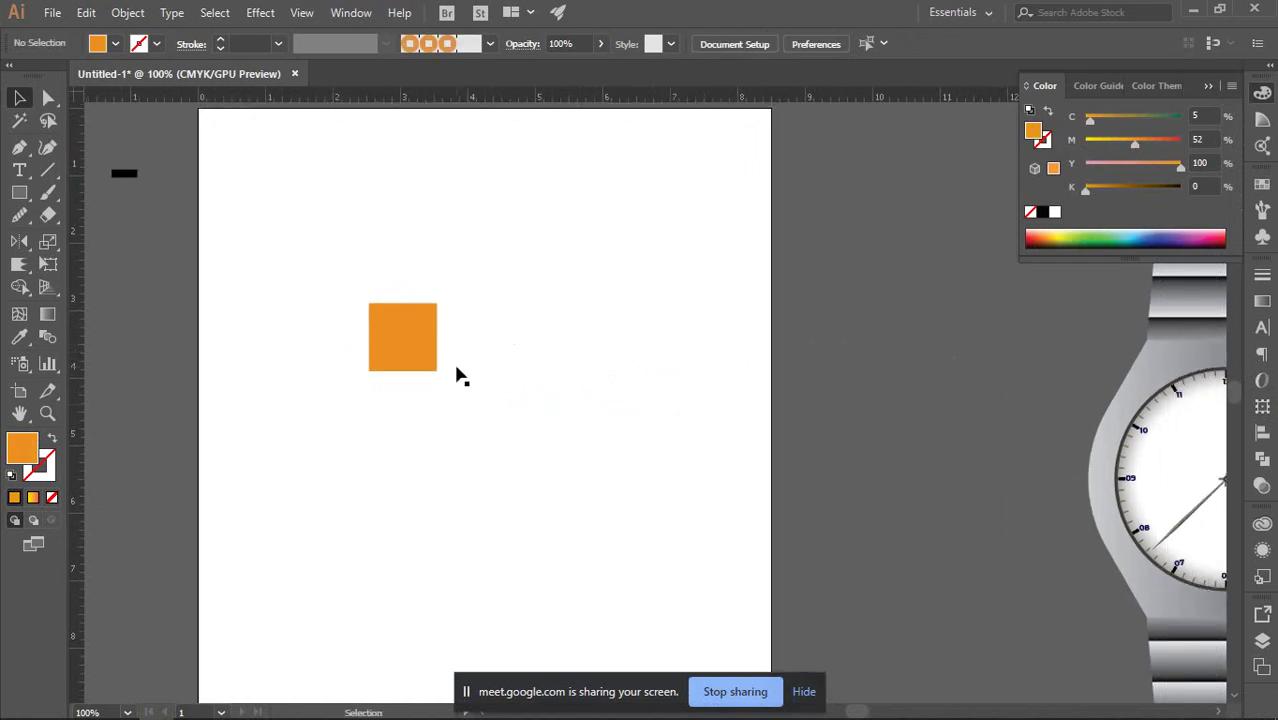
Try moving the orange square by the offsets already set in the Move dialog.
left_click(405, 337)
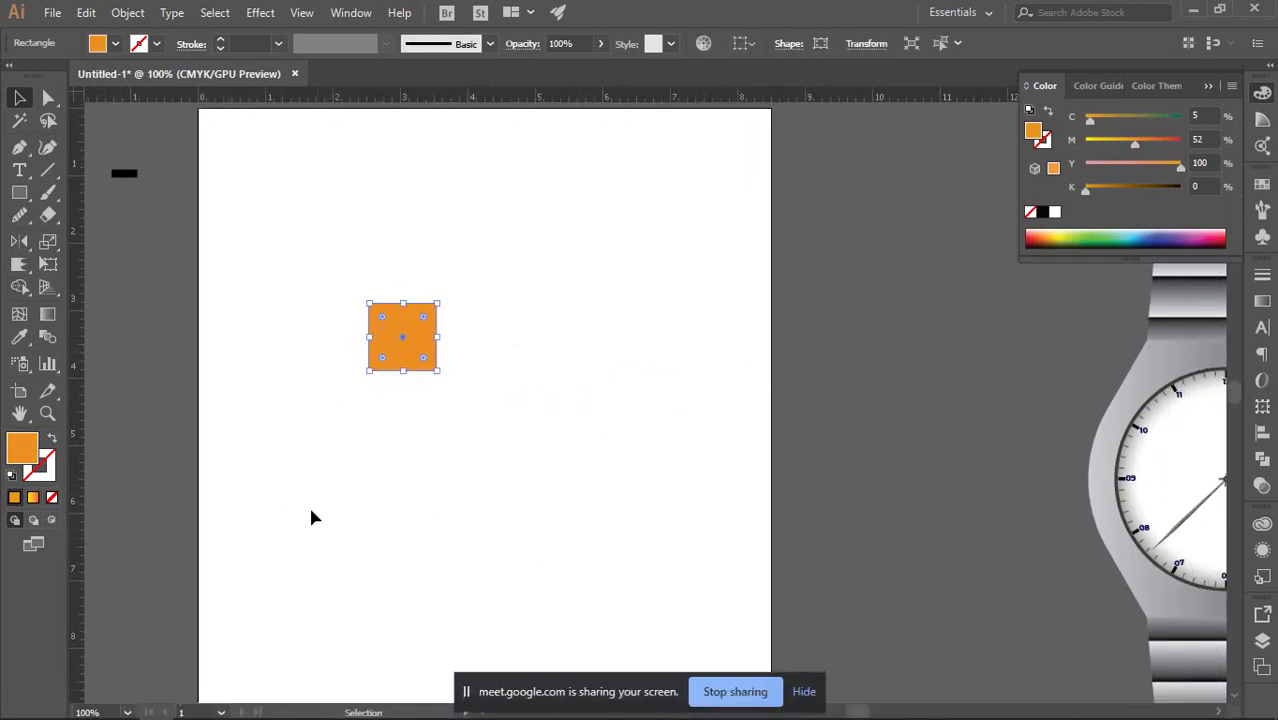
left_click(613, 312)
left_click_drag(348, 278, 480, 420)
scroll(506, 399, "up", 2)
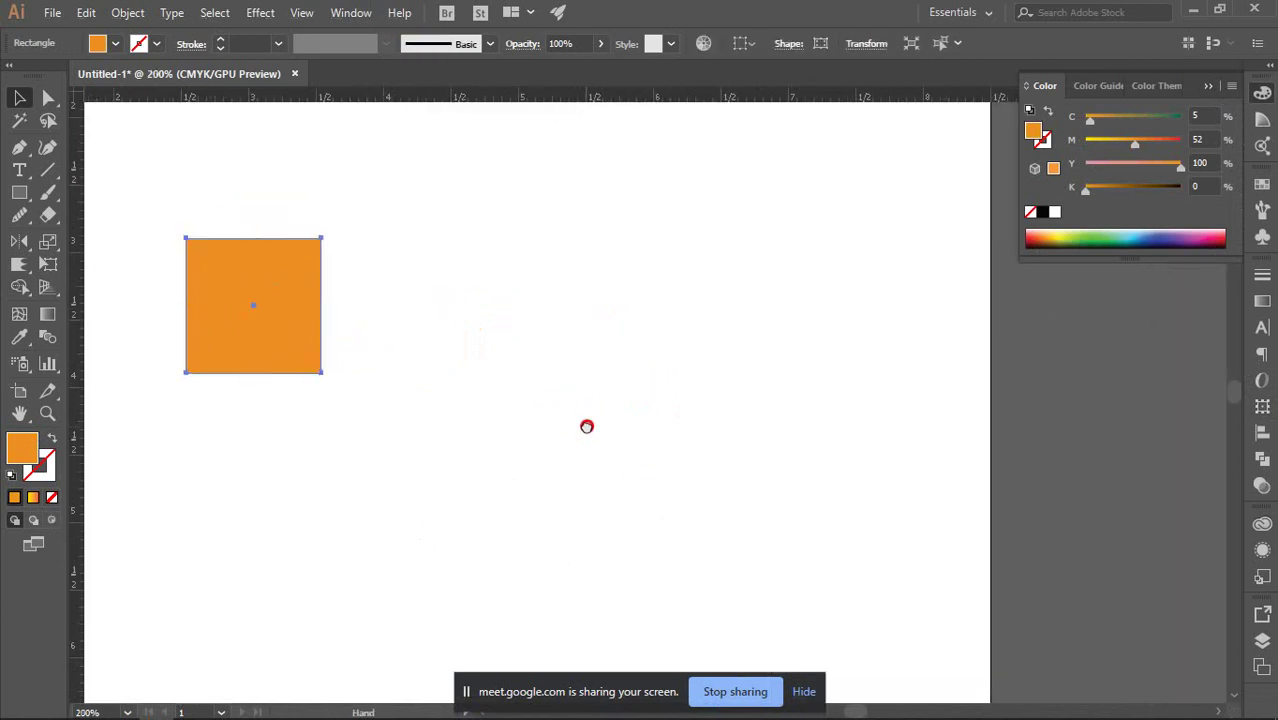
double_click(16, 100)
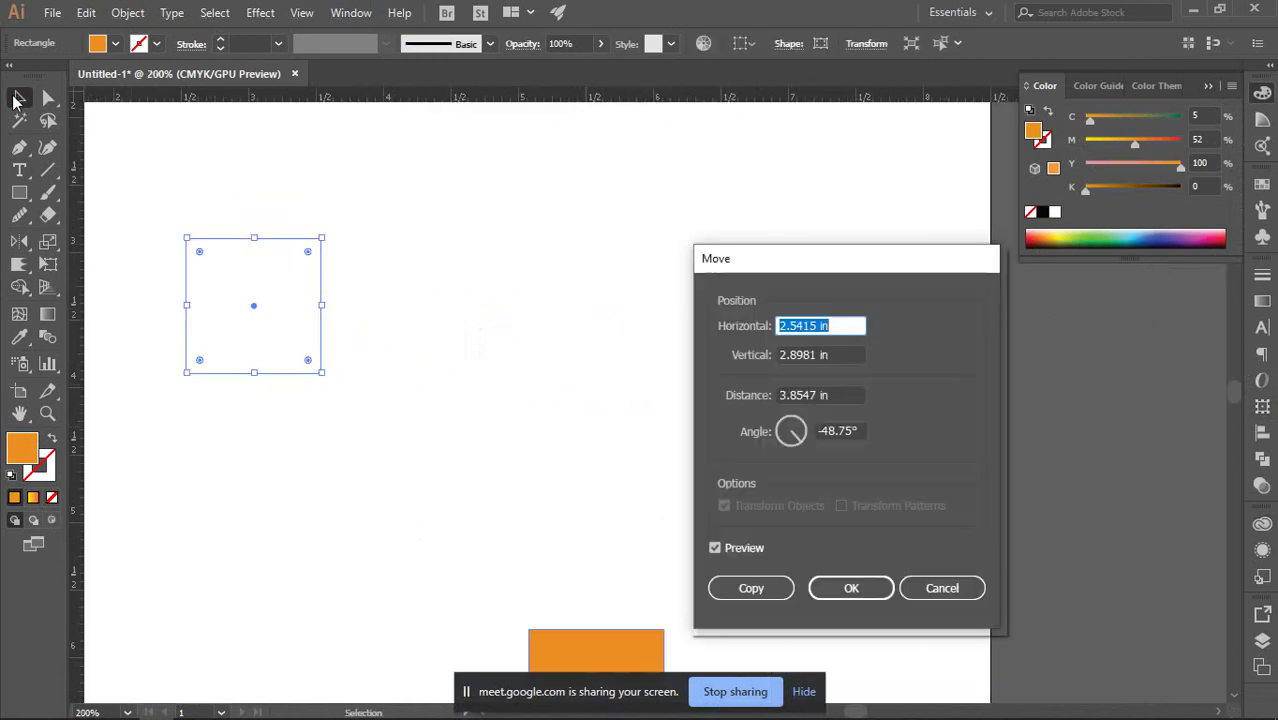
left_click(851, 588)
scroll(724, 522, "down", 1)
mouse_move(724, 522)
left_mouse_down()
mouse_move(625, 391)
mouse_move(550, 385)
left_mouse_up()
scroll(593, 374, "down", 1)
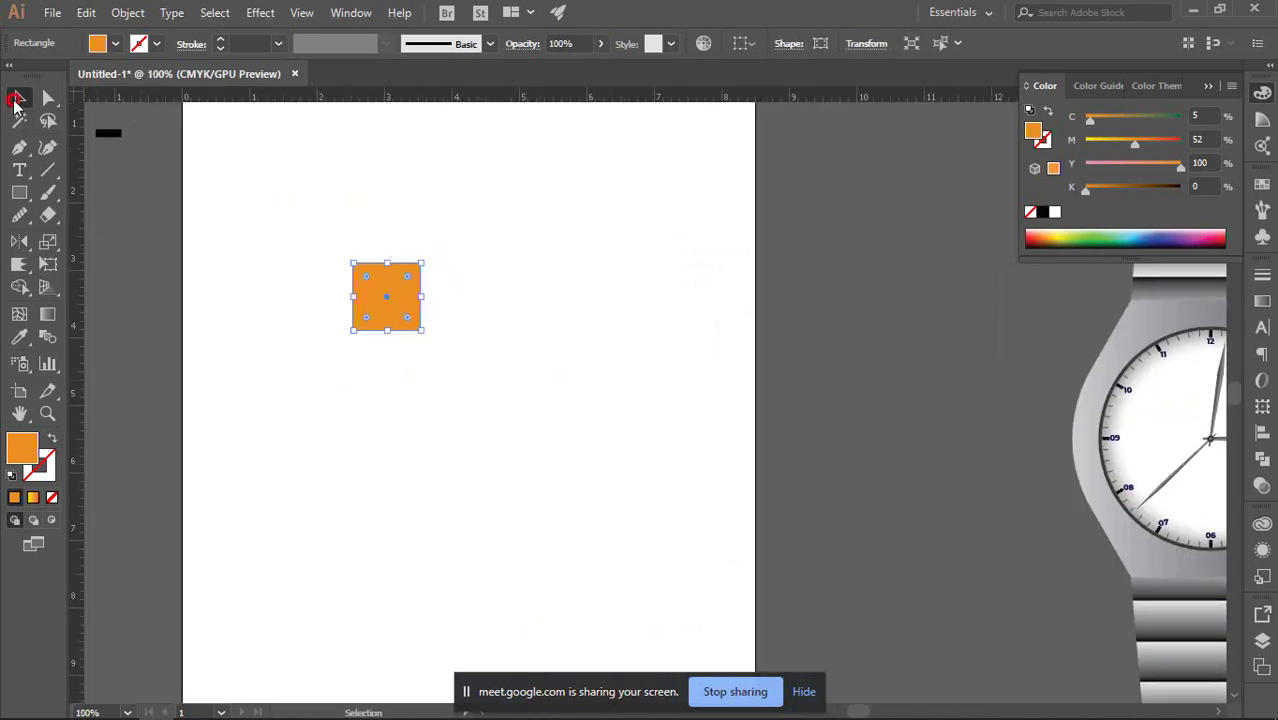
Preview moving the orange square by 1 in horizontally and 1 in vertically with the Move command.
double_click(16, 100)
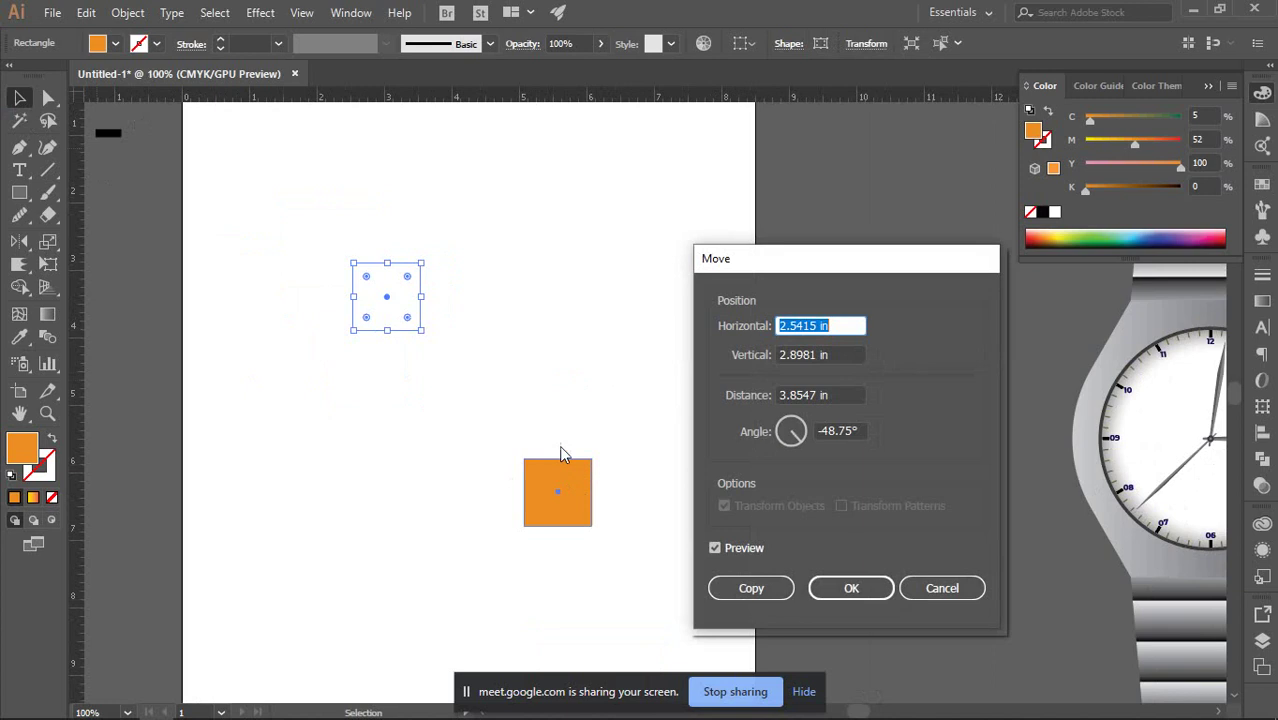
left_click_drag(784, 262, 798, 231)
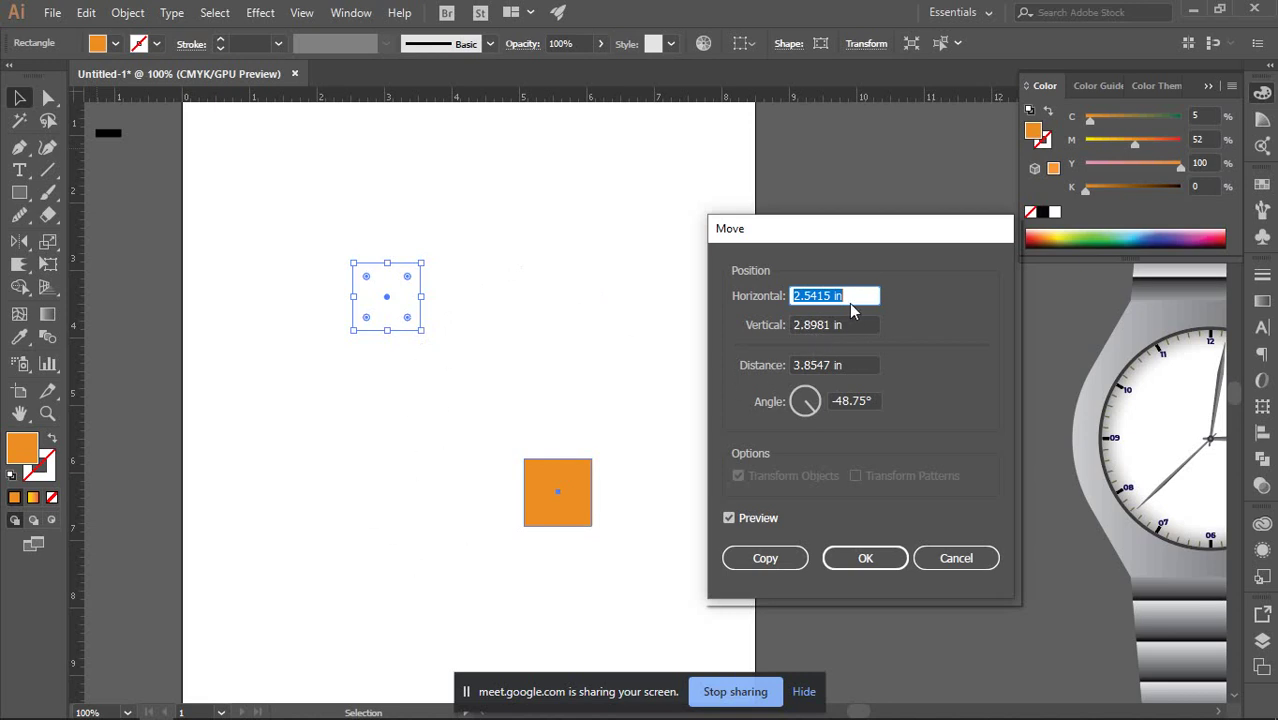
type("1")
key("Tab")
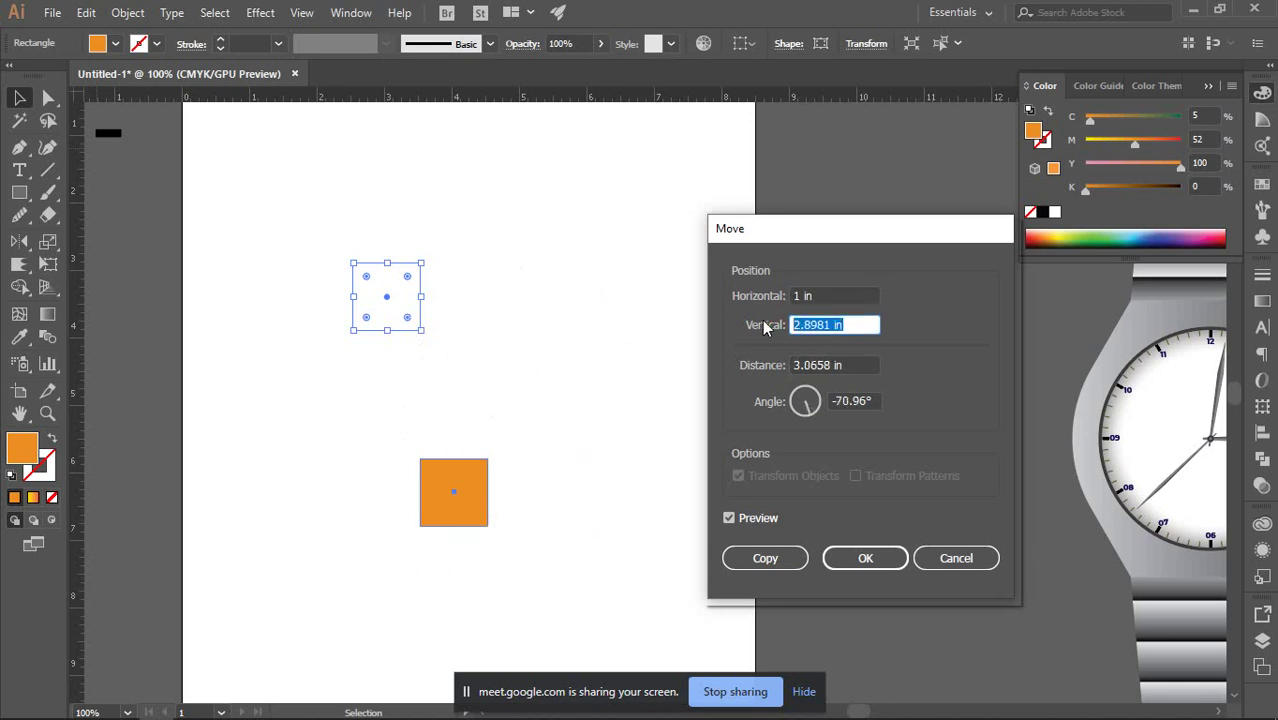
type("1")
left_click(819, 295)
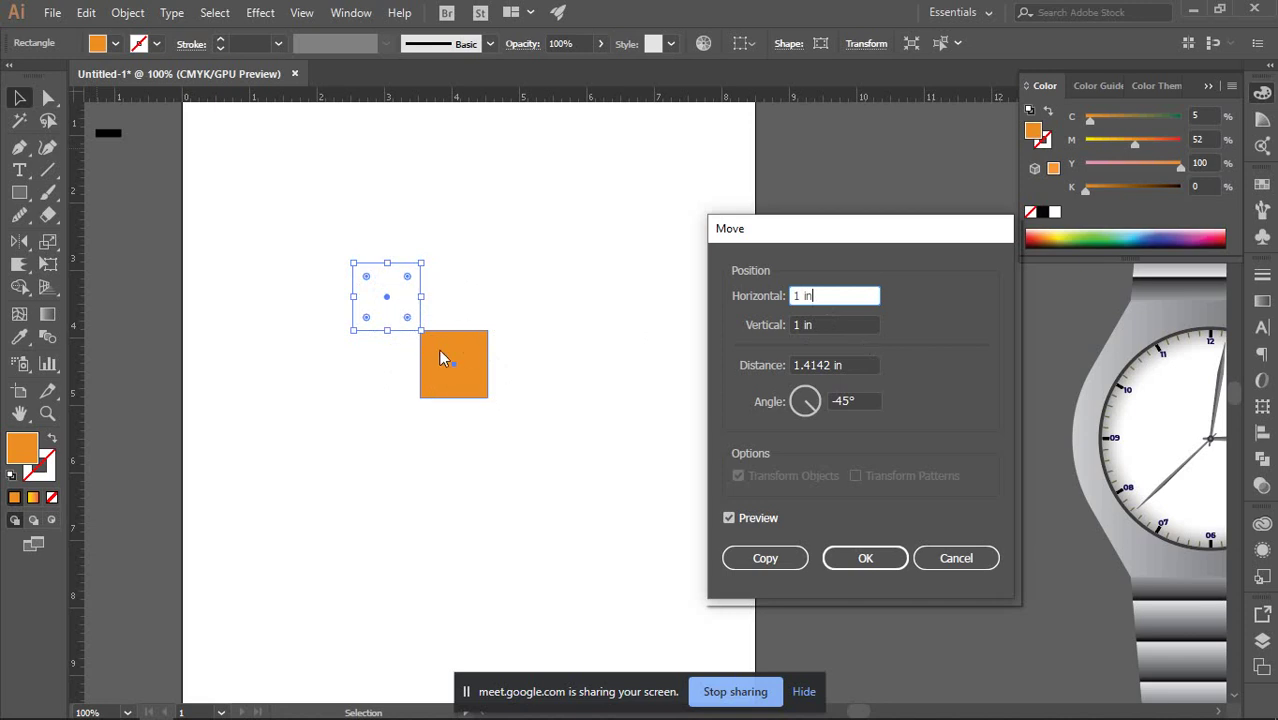
Set the vertical offset to 0 in and create a copy of the orange square 1 in to its right.
left_click(818, 327)
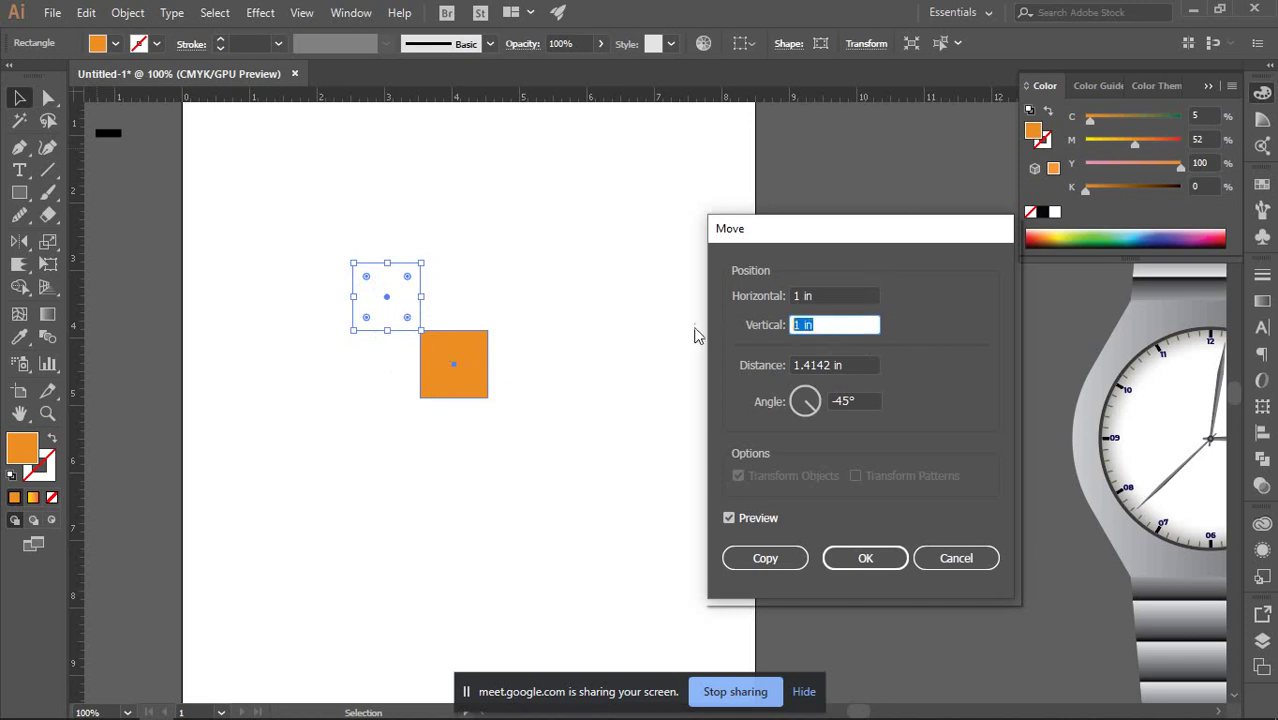
type("0")
left_click(835, 296)
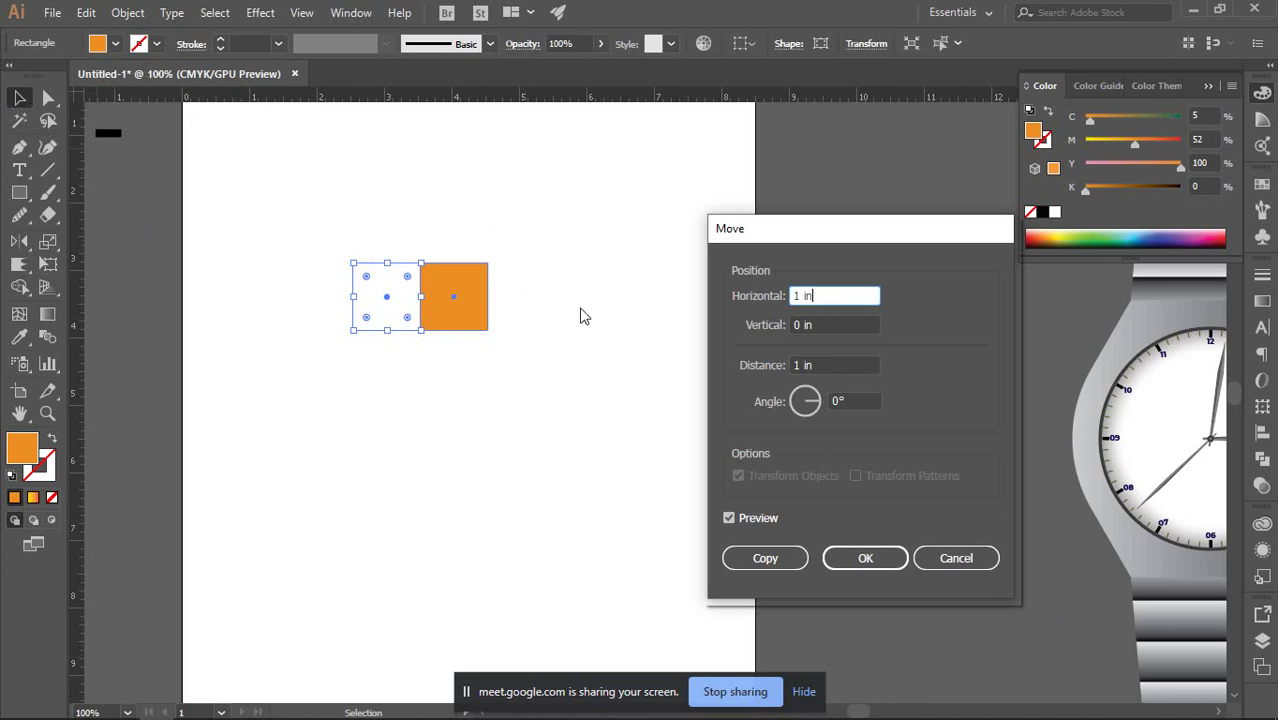
left_click_drag(836, 242, 767, 231)
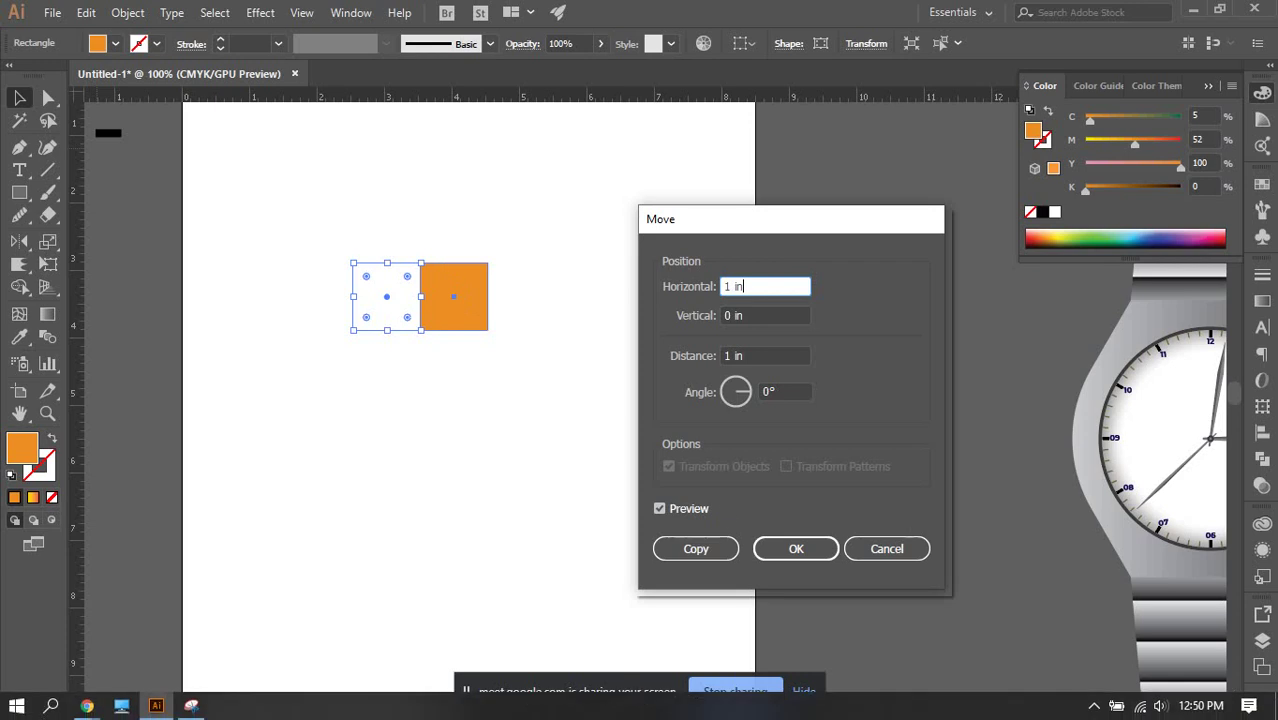
left_click(700, 550)
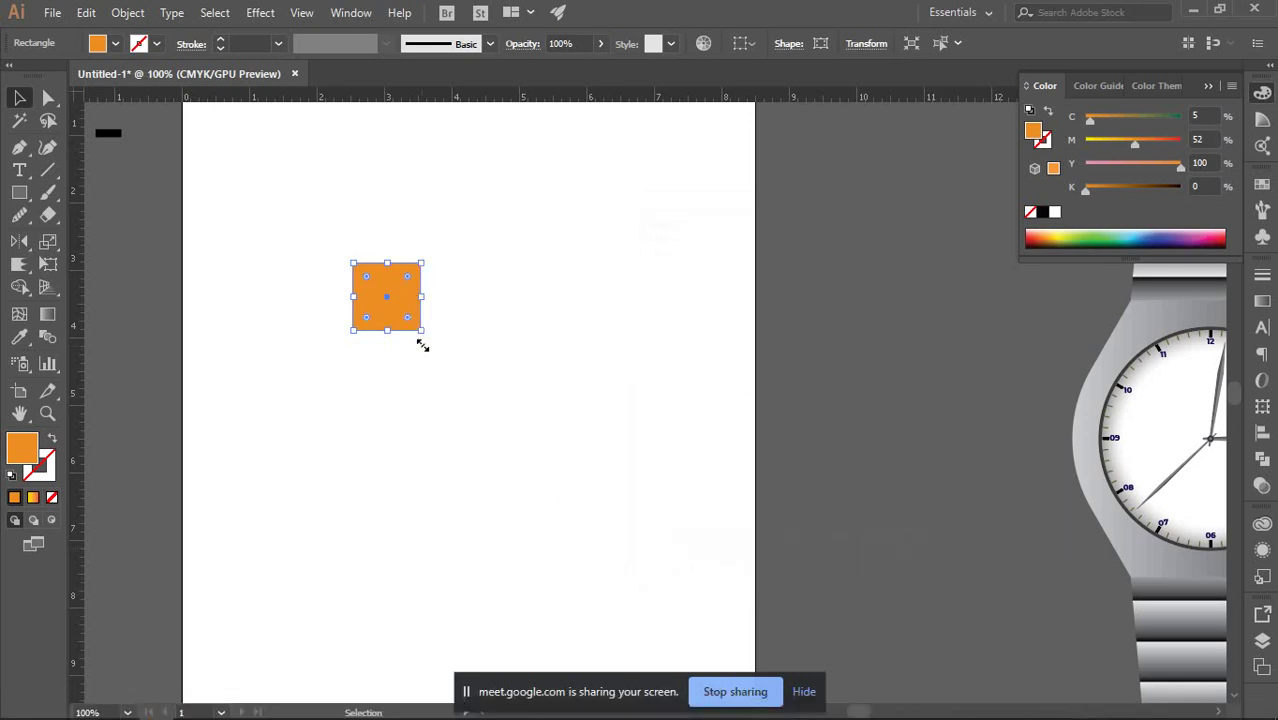
key("ctrl+d")
left_click(652, 388)
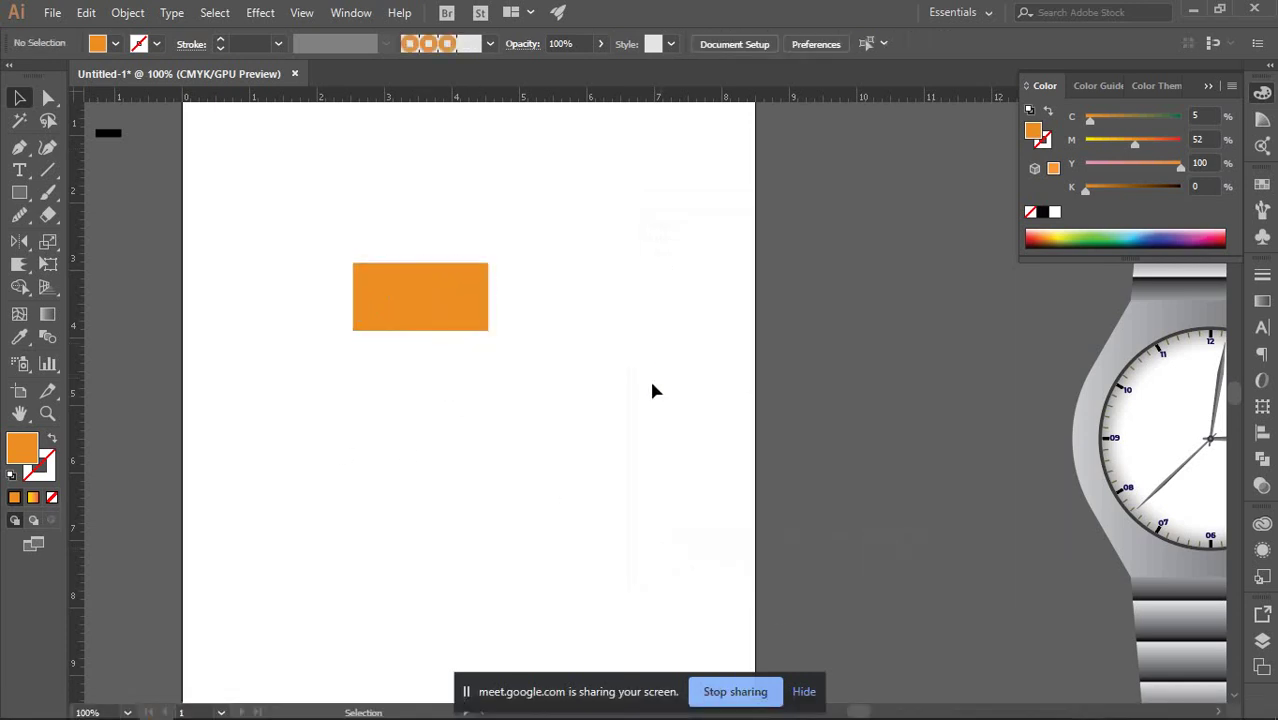
Check the two adjoining orange squares by selecting them, and delete both from the artboard.
left_click(415, 288)
left_click(442, 302)
left_click(550, 380)
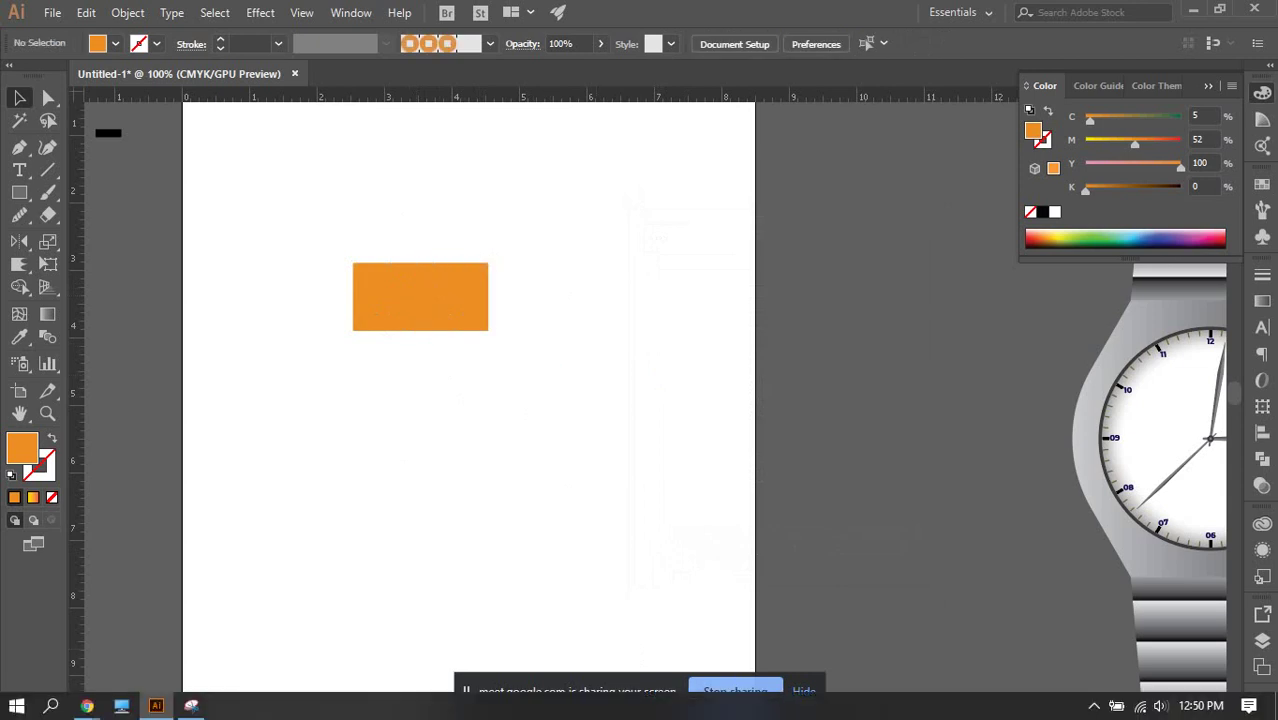
left_click_drag(266, 204, 586, 460)
left_click(585, 437)
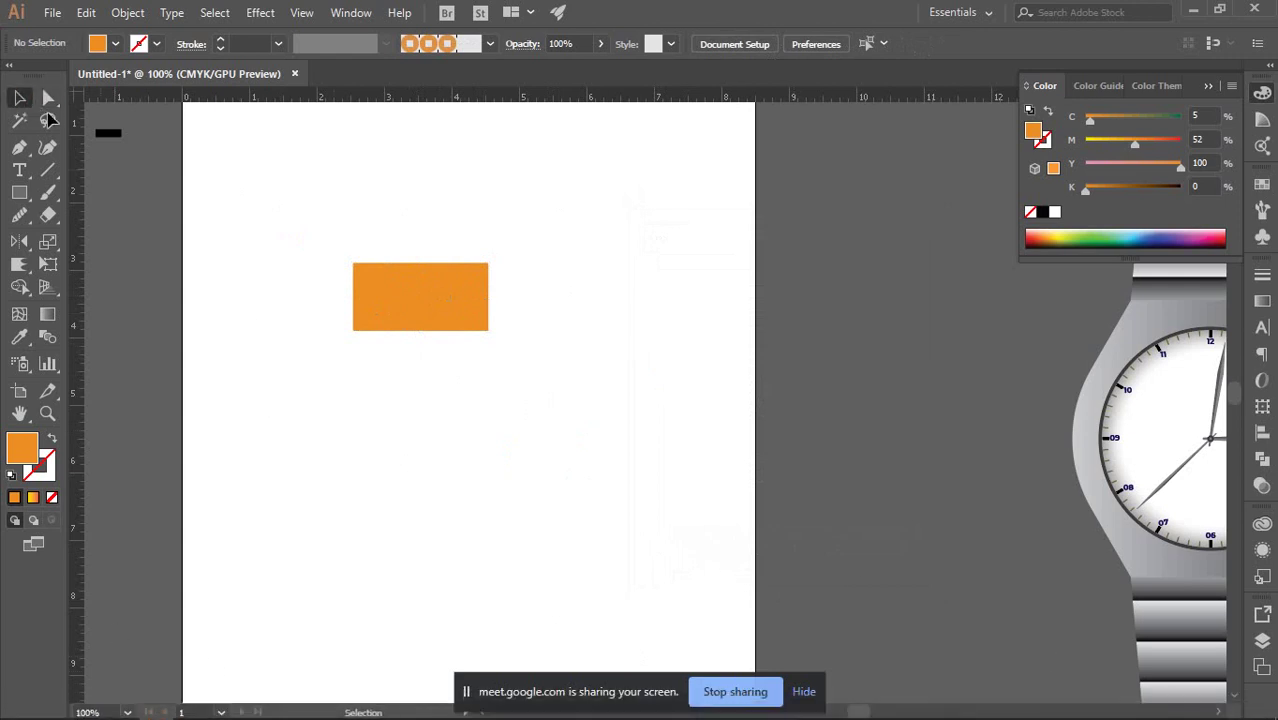
left_click_drag(297, 231, 600, 455)
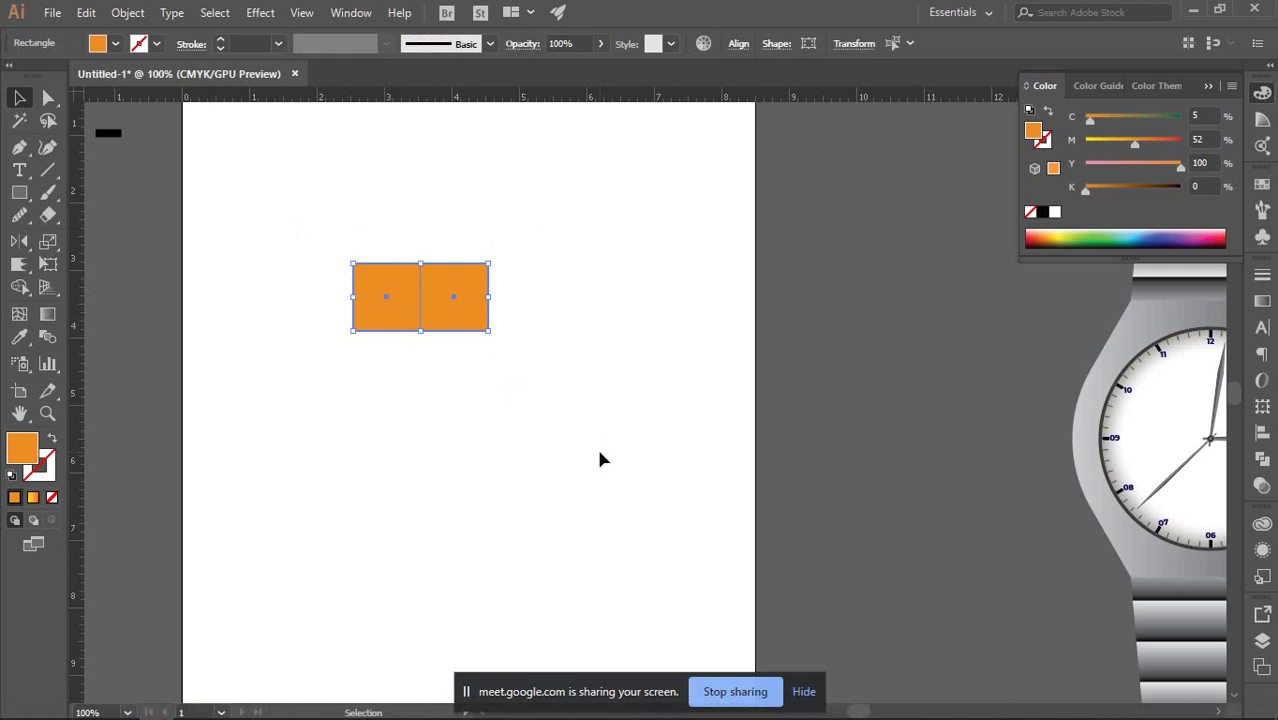
key("Delete")
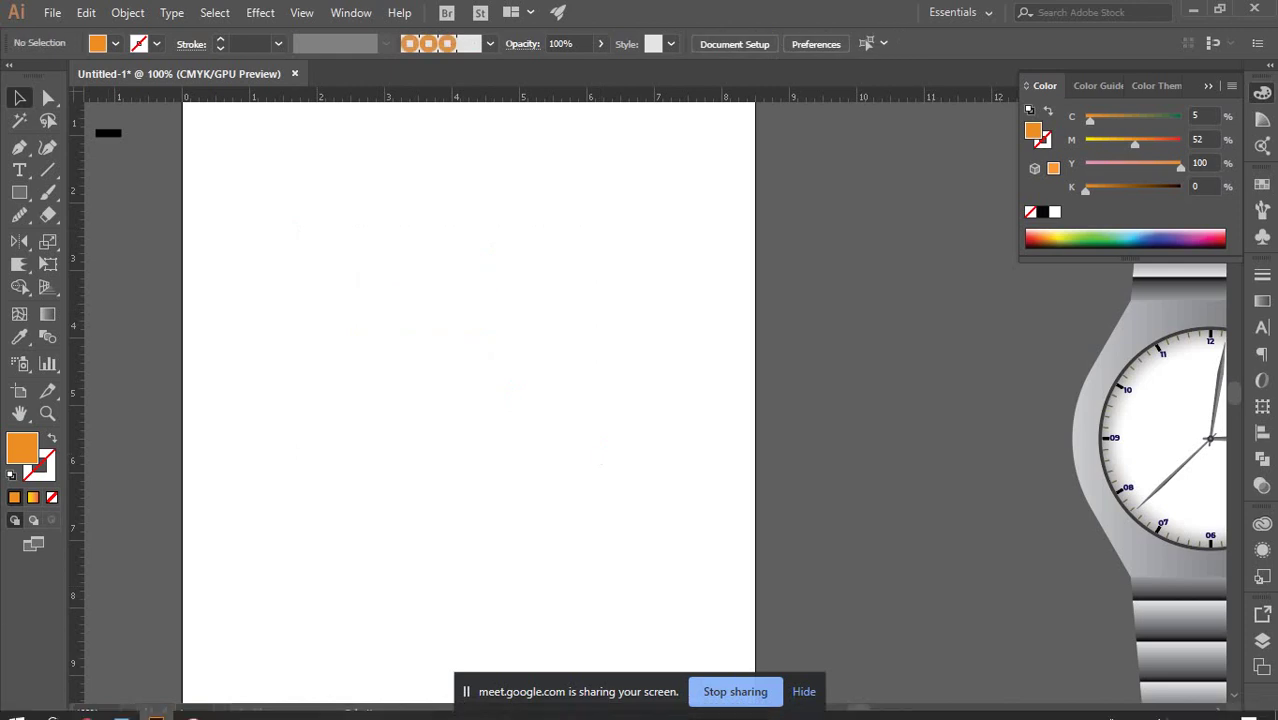
Switch to the Google Meet call in Chrome, show the participant list, and return to Illustrator.
mouse_move(87, 706)
left_click(83, 596)
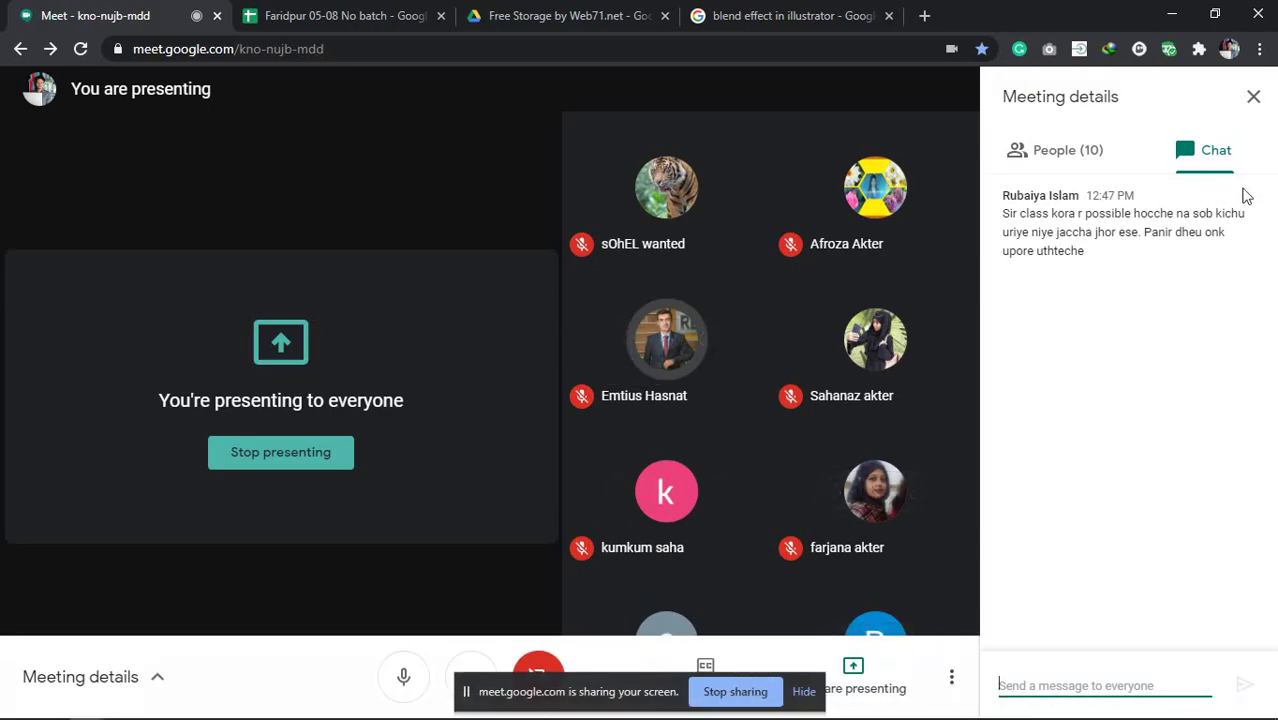
left_click(1068, 150)
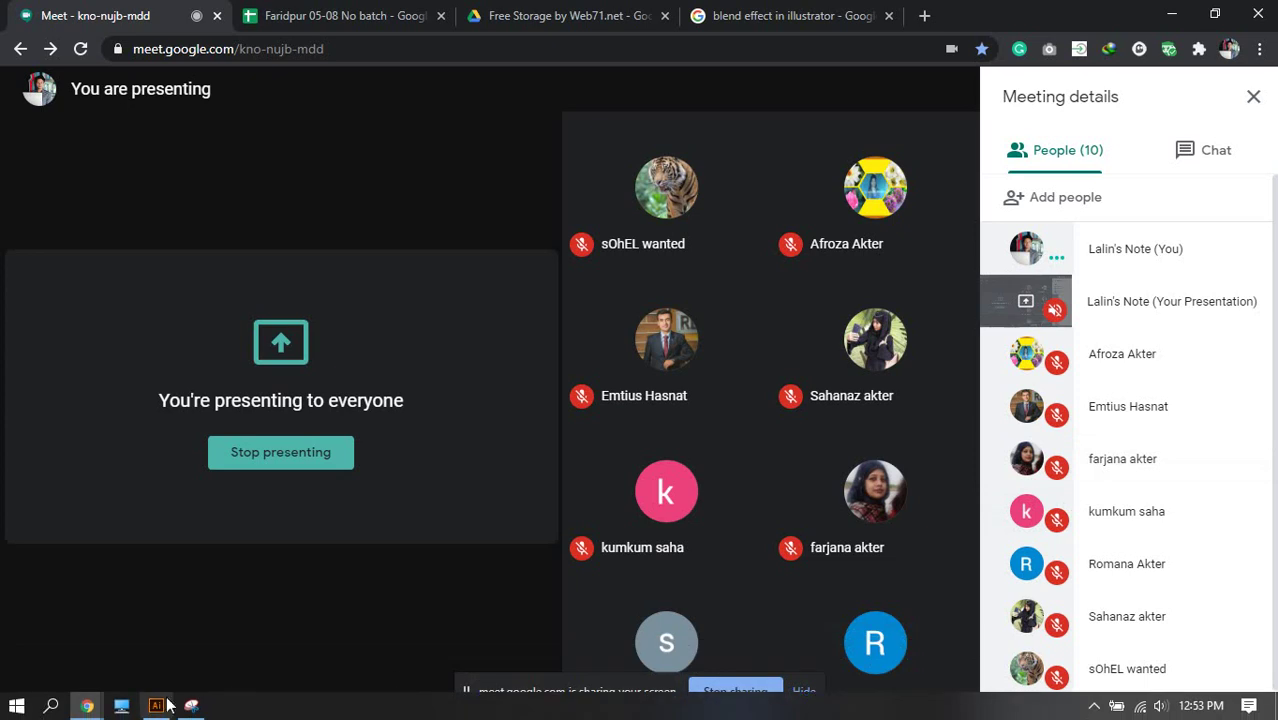
left_click(157, 707)
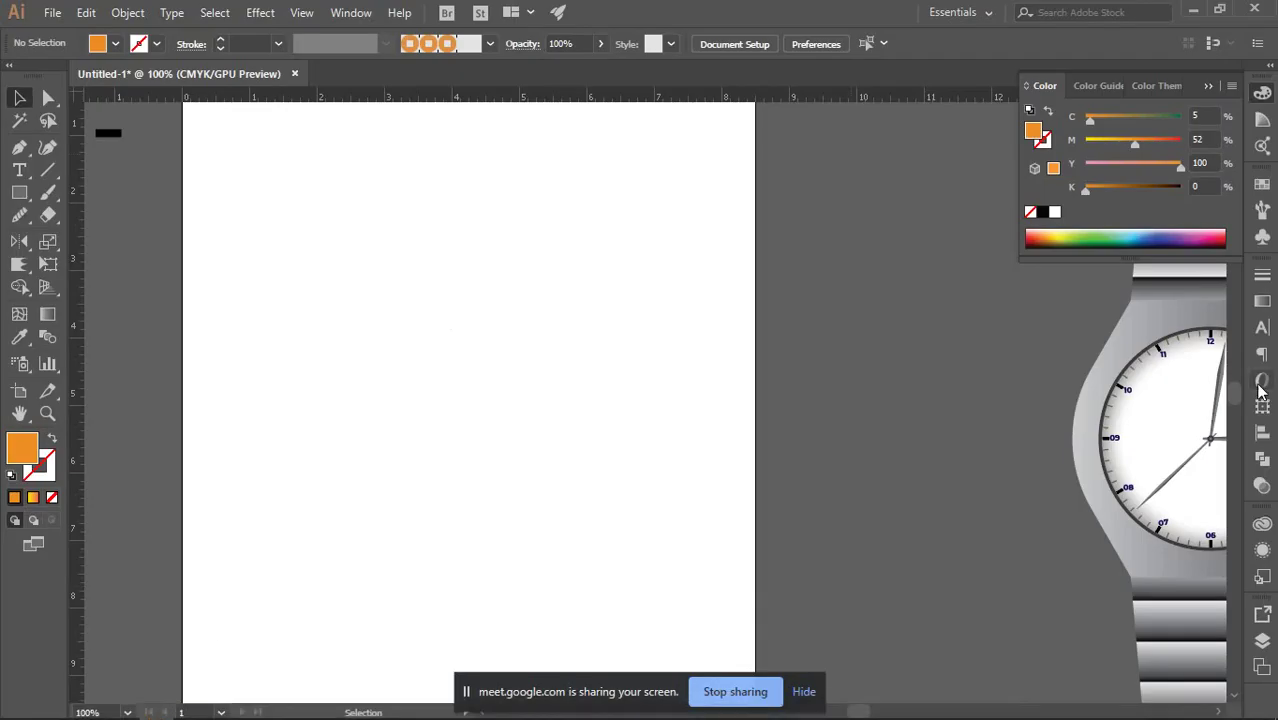
Display the Pathfinder options and activate the Width tool.
left_click(1259, 462)
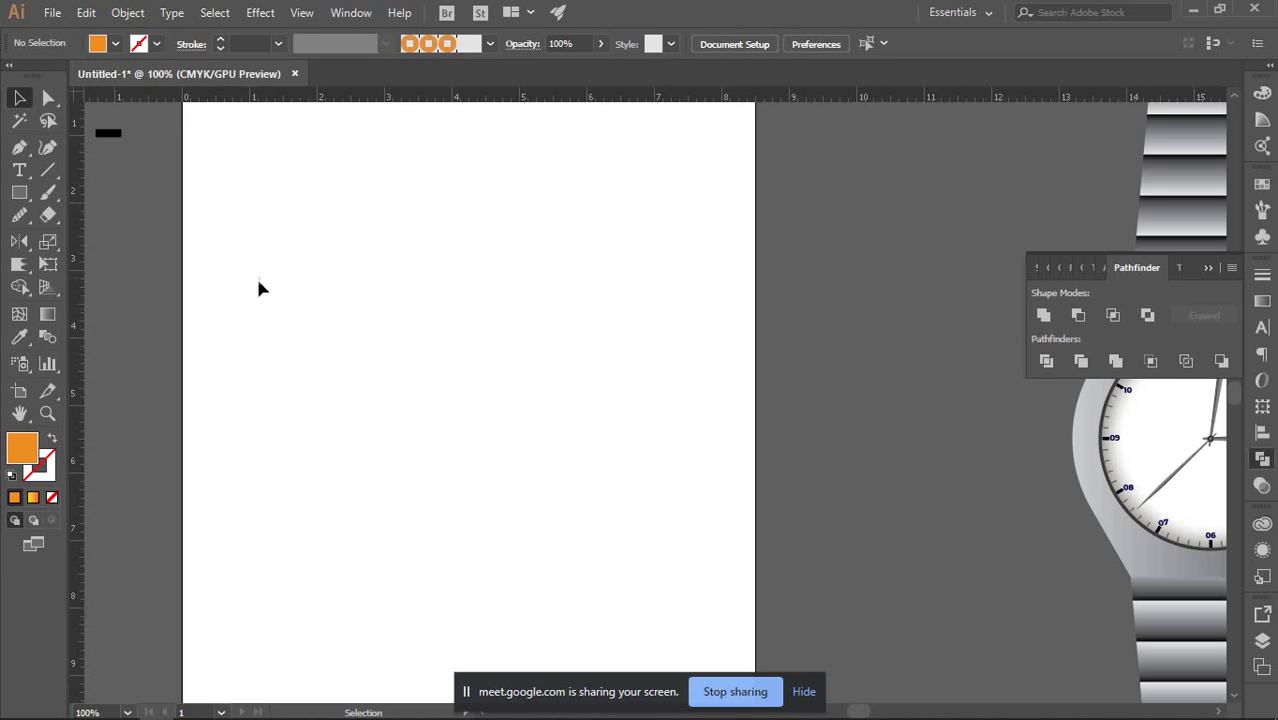
left_click(19, 287)
left_click_drag(21, 265, 80, 263)
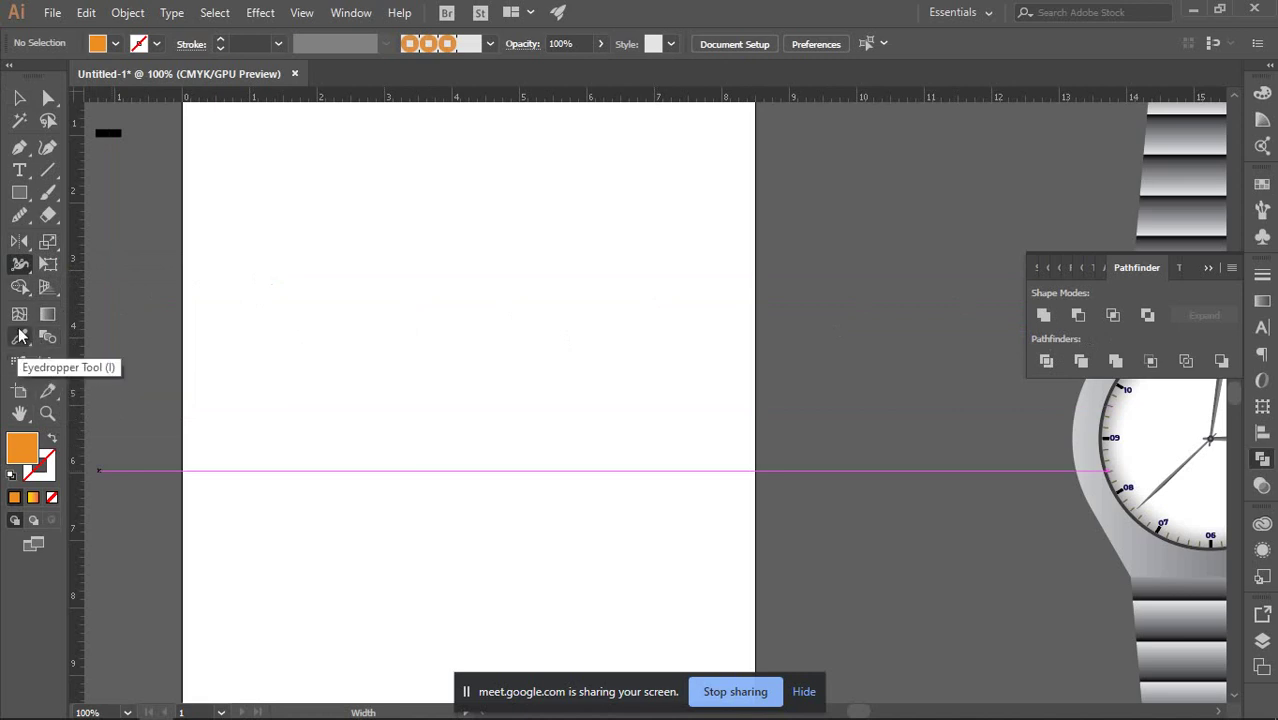
Draw a closed, rounded orange shape through four points with the Curvature tool, and delete it from the artboard.
left_click(44, 150)
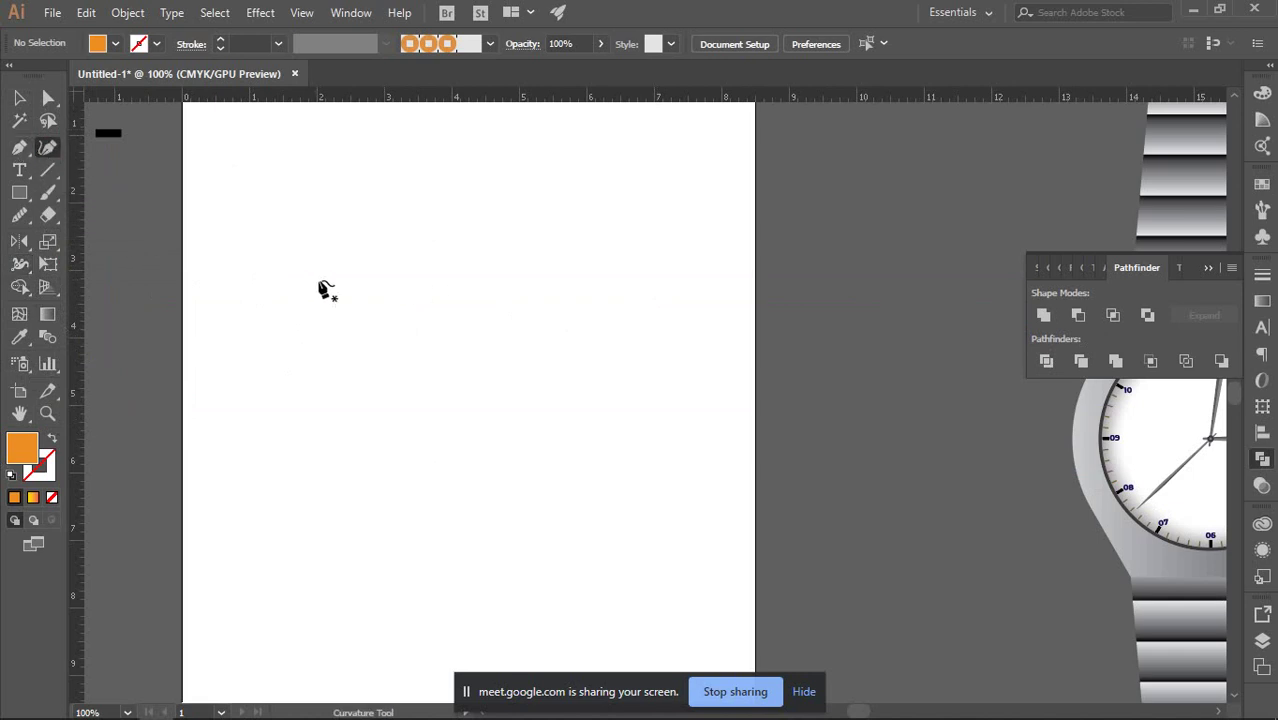
left_click(309, 277)
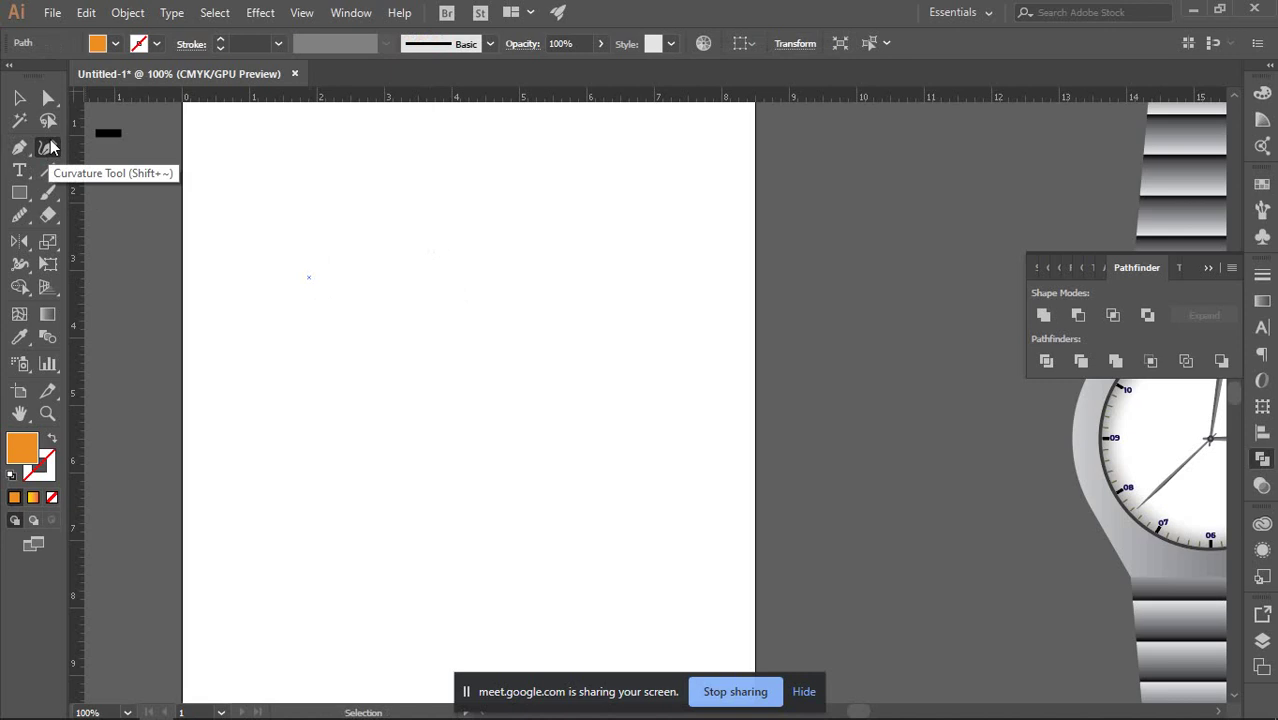
left_click_drag(507, 281, 556, 338)
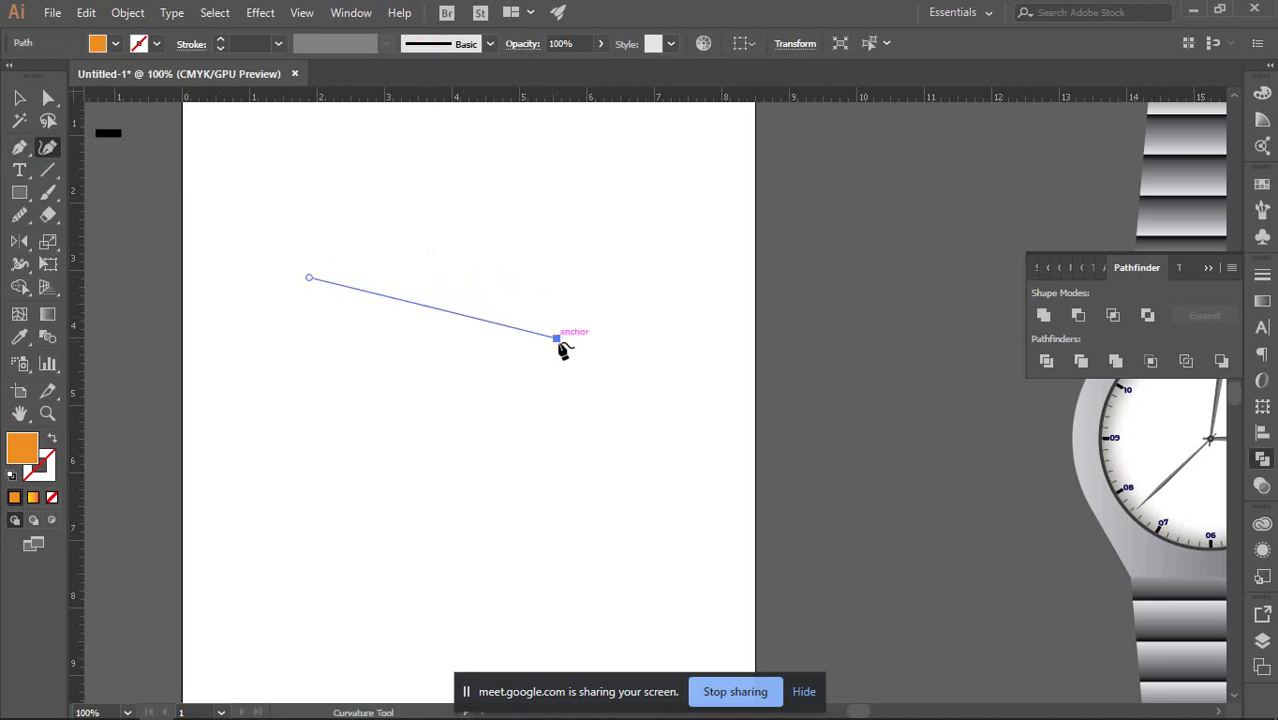
left_click(420, 594)
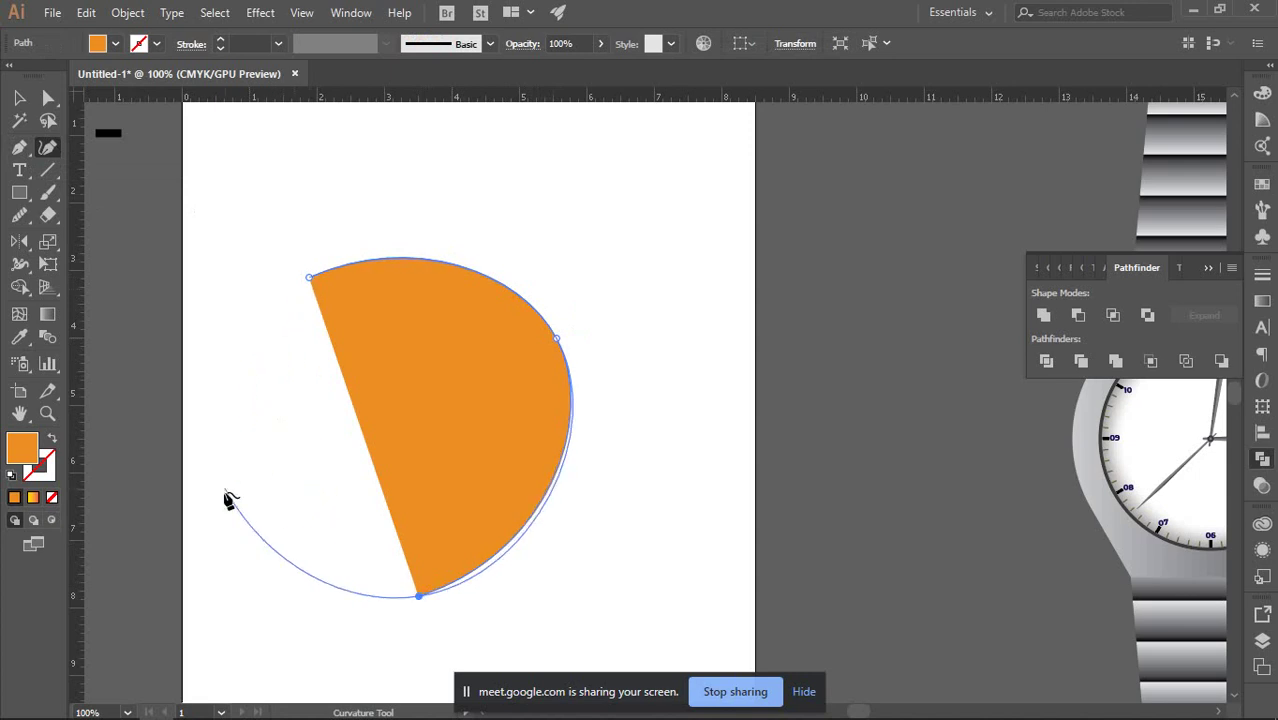
left_click(206, 507)
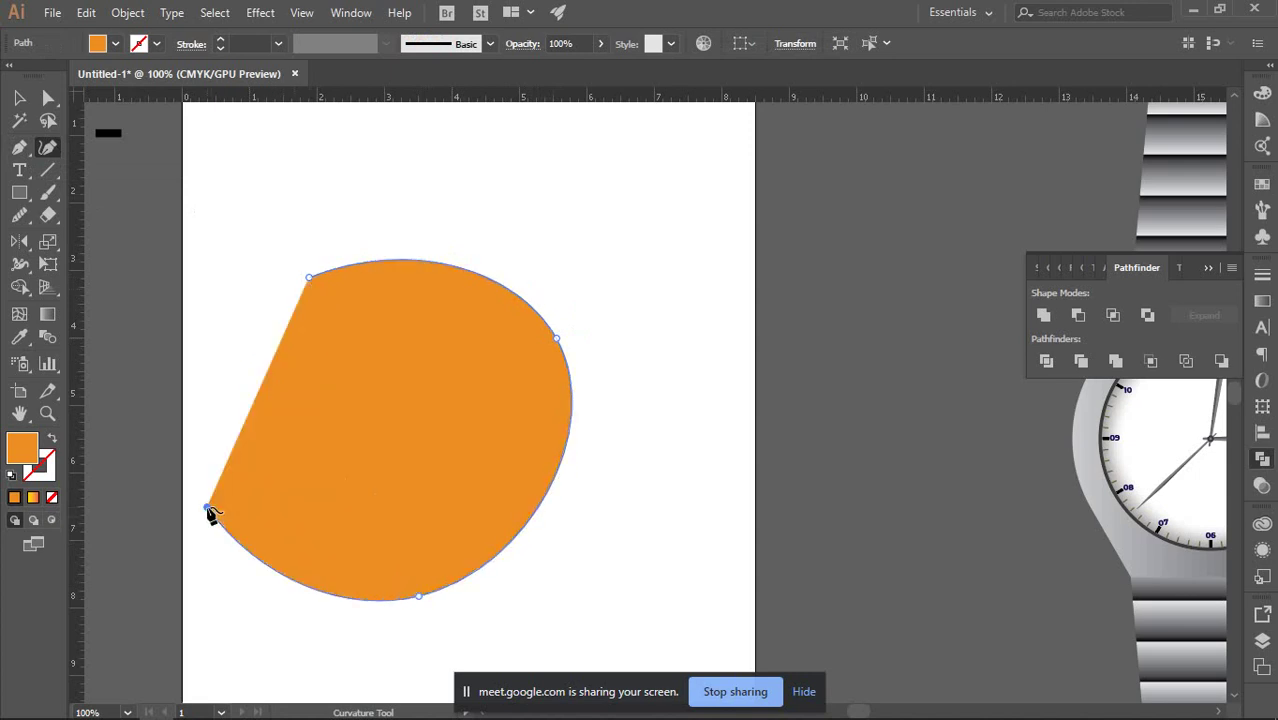
left_click(309, 278)
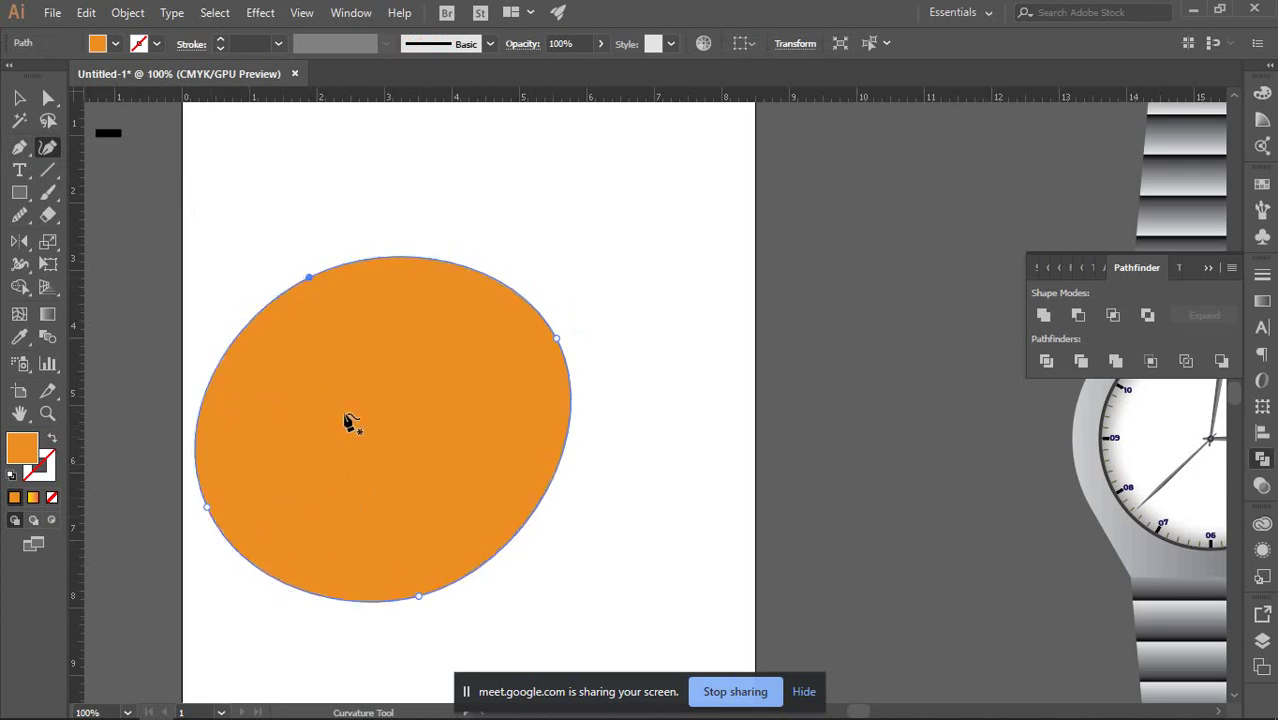
left_click(19, 97)
left_click(640, 281)
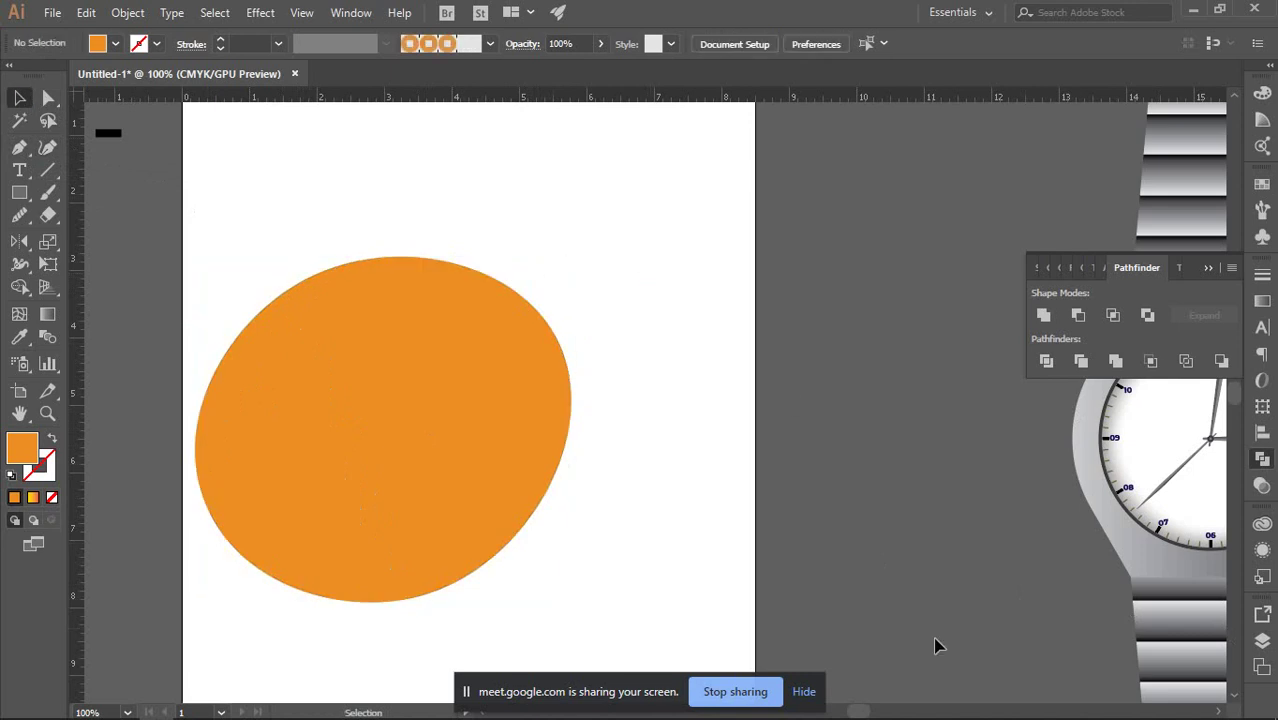
left_click(382, 325)
key("Delete")
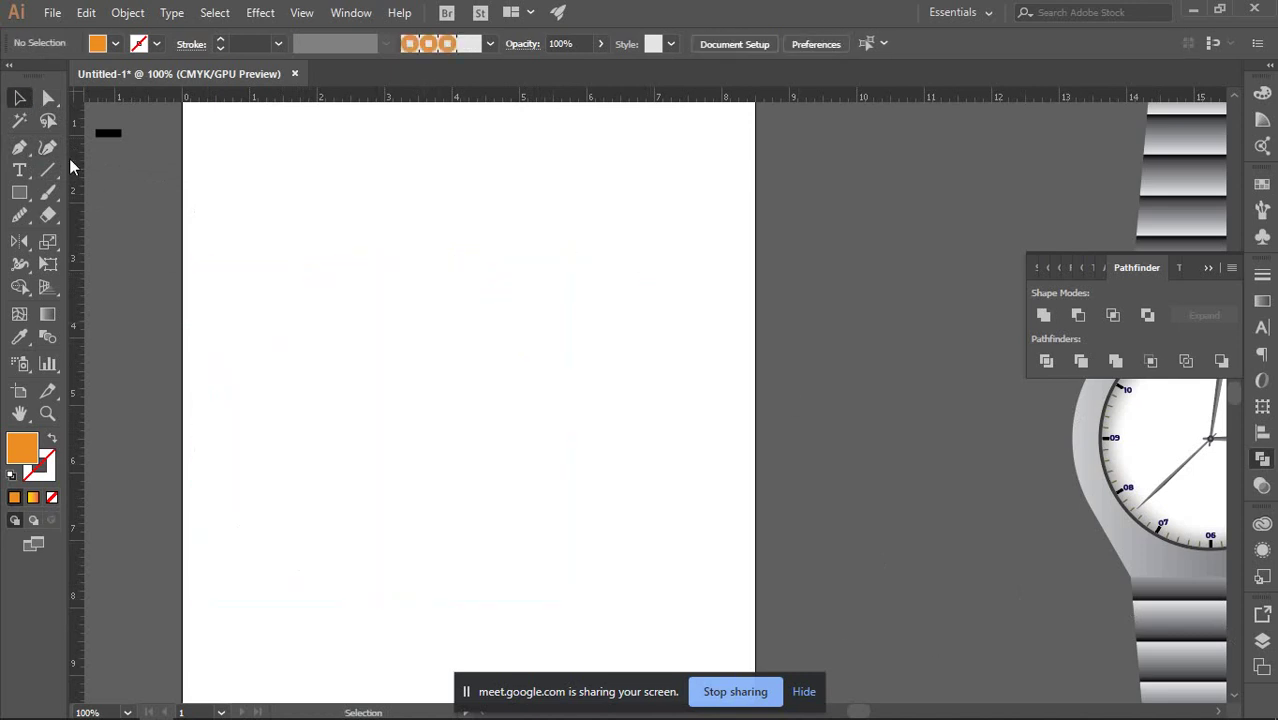
Draw an open, winding orange path through seven points across the artboard with the Curvature tool.
left_click(47, 146)
left_click(249, 226)
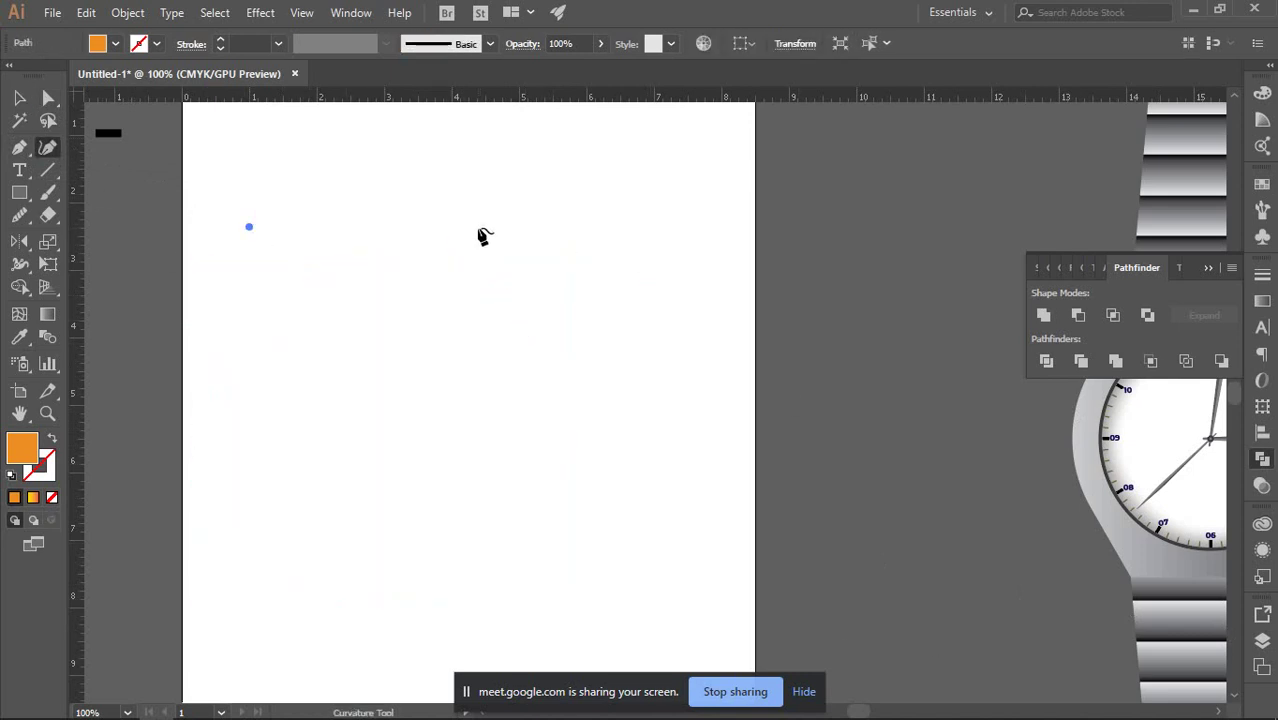
left_click(476, 220)
left_click(516, 393)
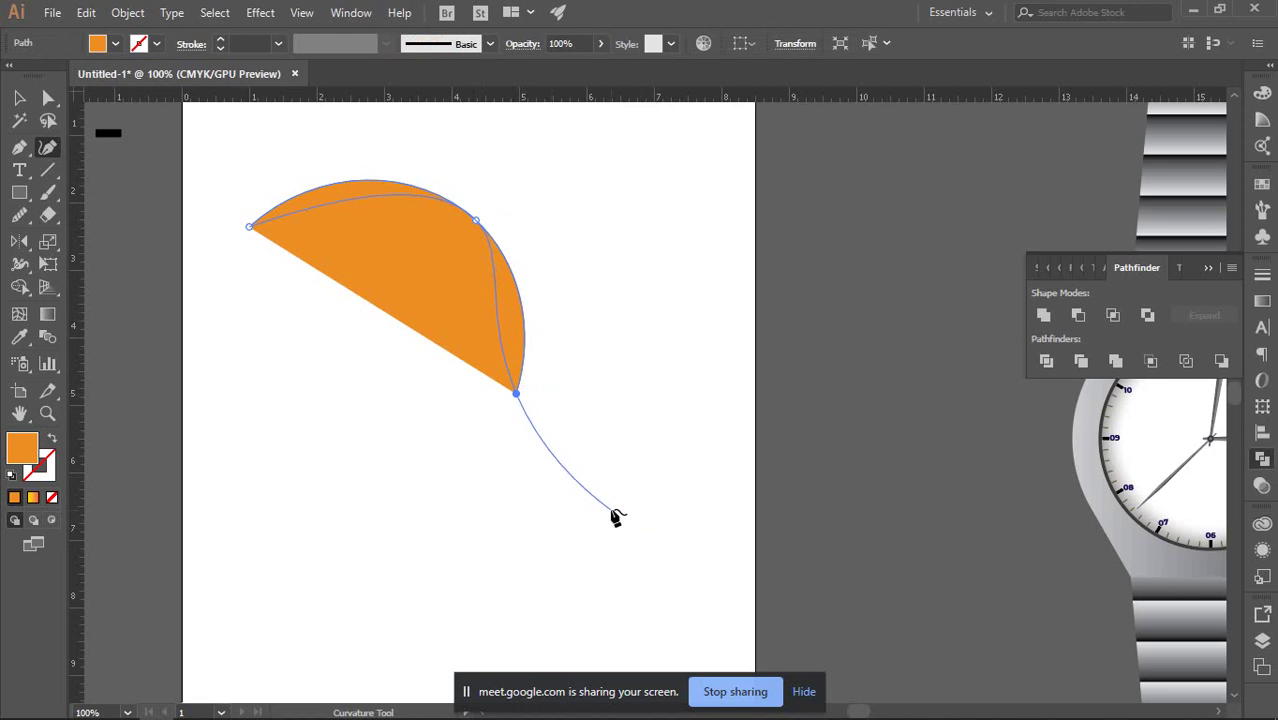
left_click(611, 508)
left_click(754, 264)
left_click(616, 146)
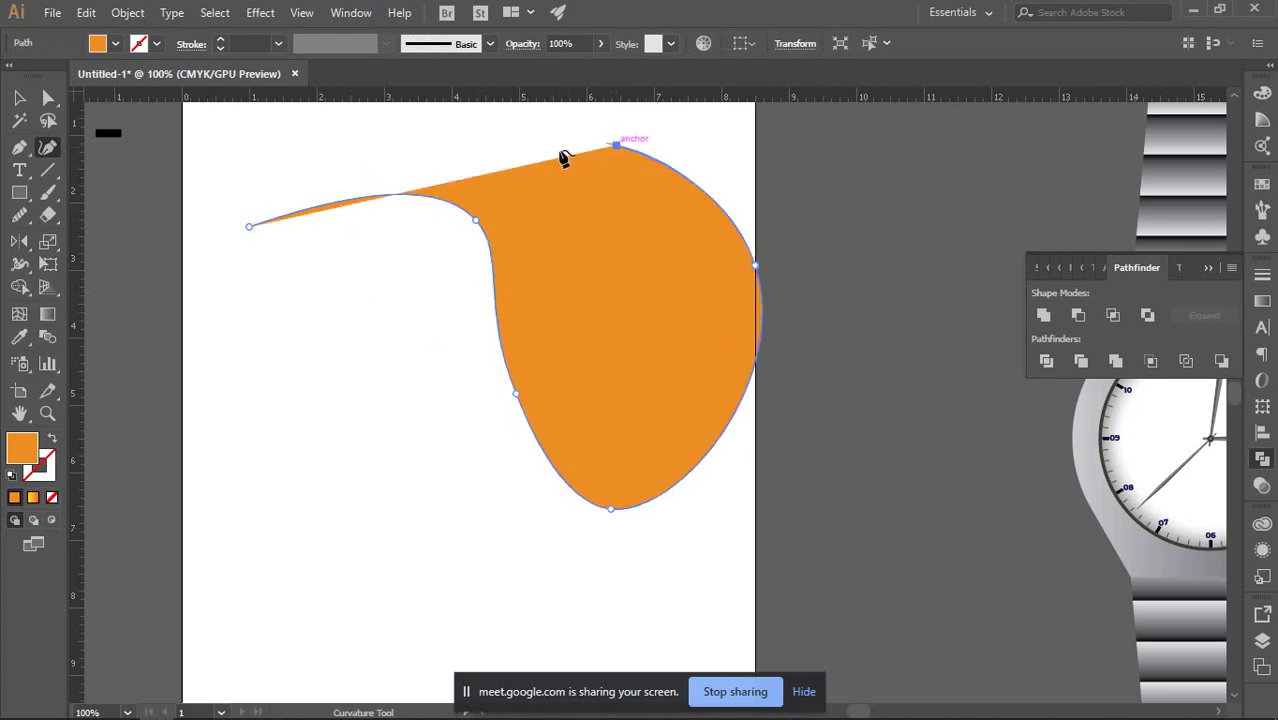
left_click(322, 539)
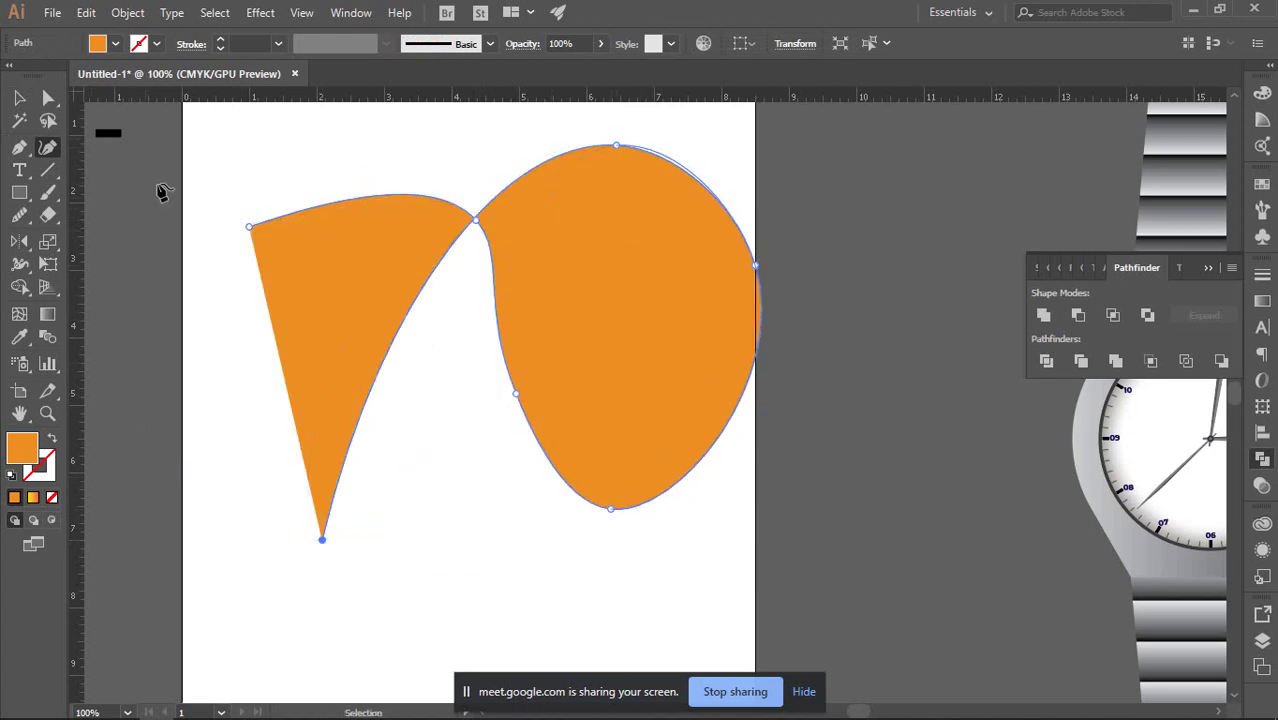
Swap the winding path's fill and stroke to give it an orange outline without fill, and delete the path.
left_click(20, 97)
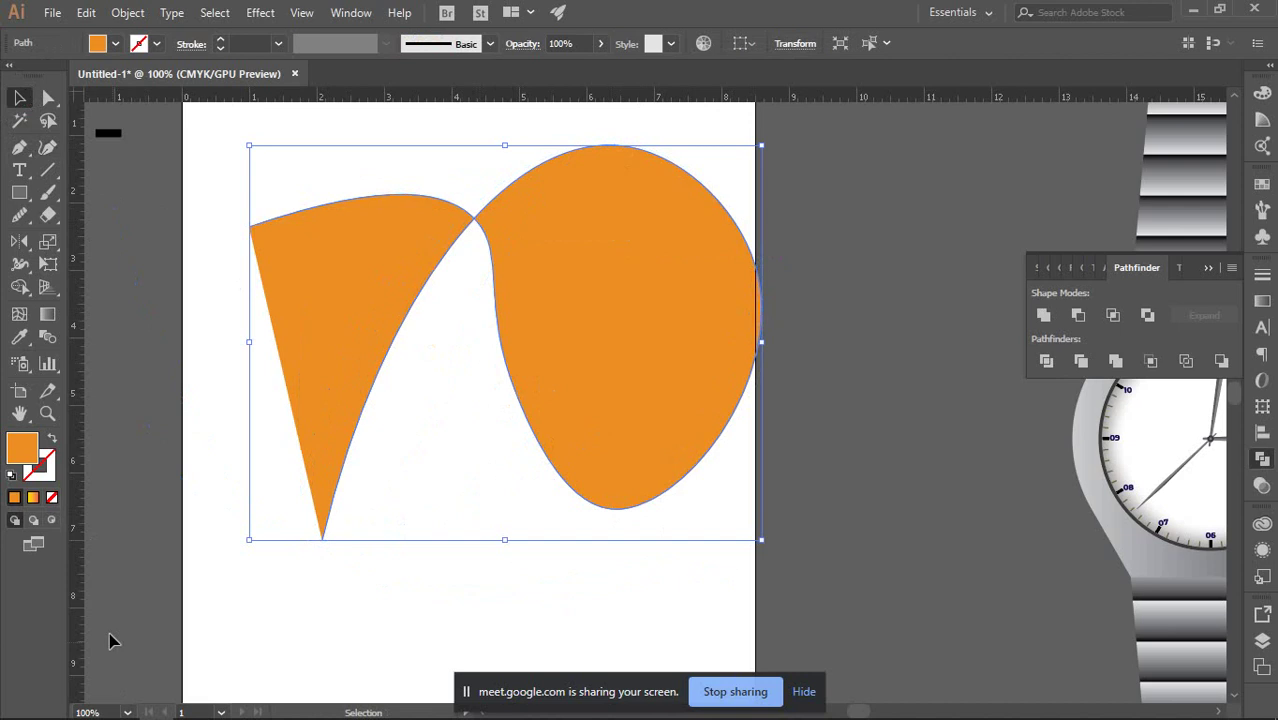
left_click(47, 440)
left_click(496, 484)
left_click_drag(316, 252, 435, 377)
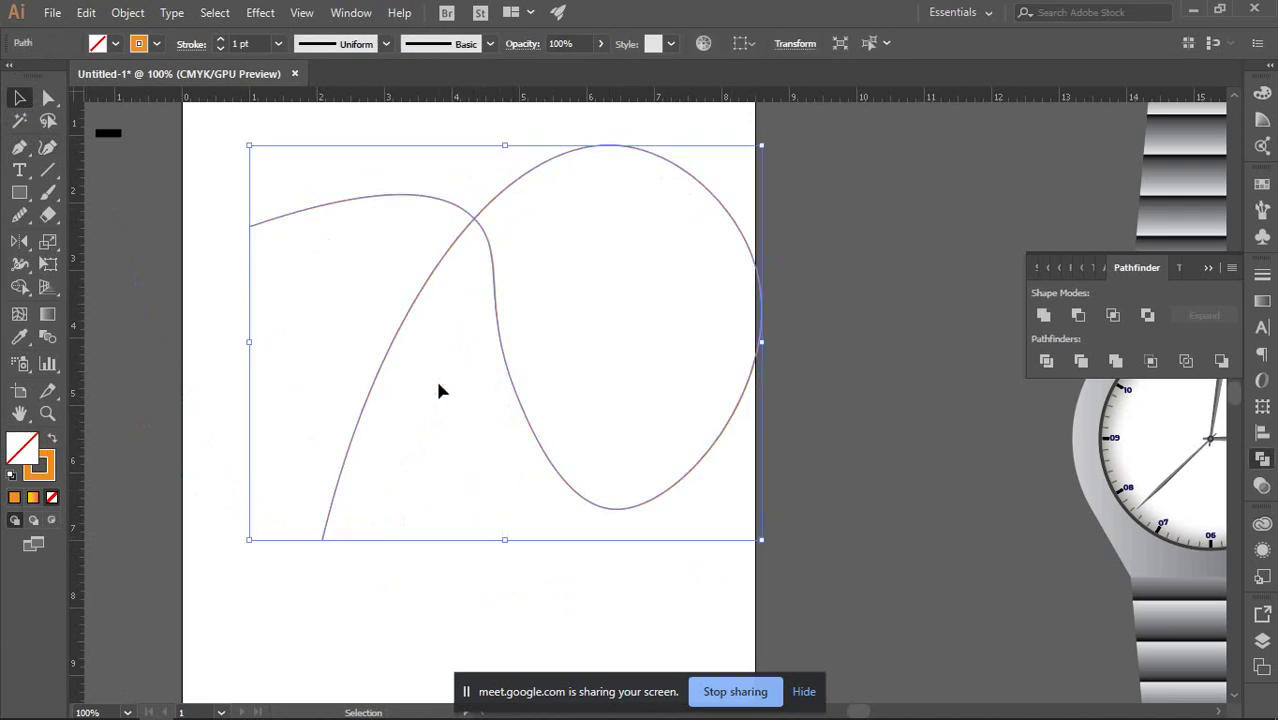
key("Delete")
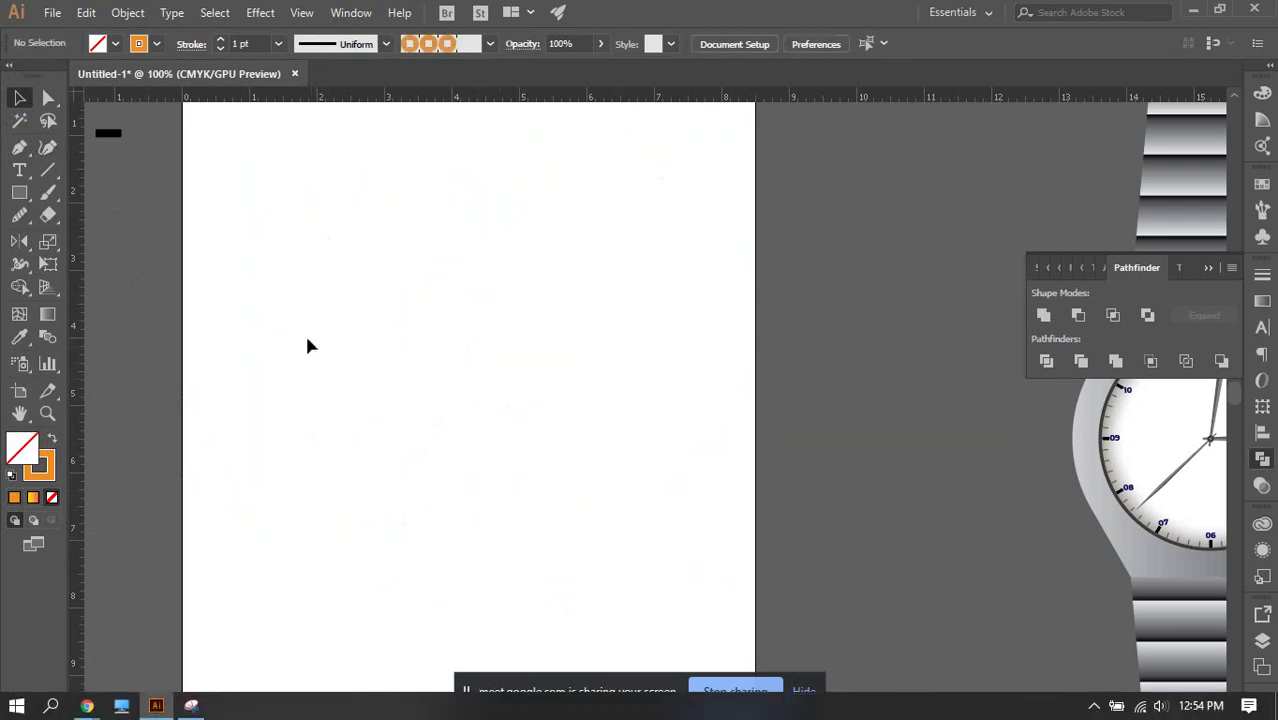
left_click(19, 214)
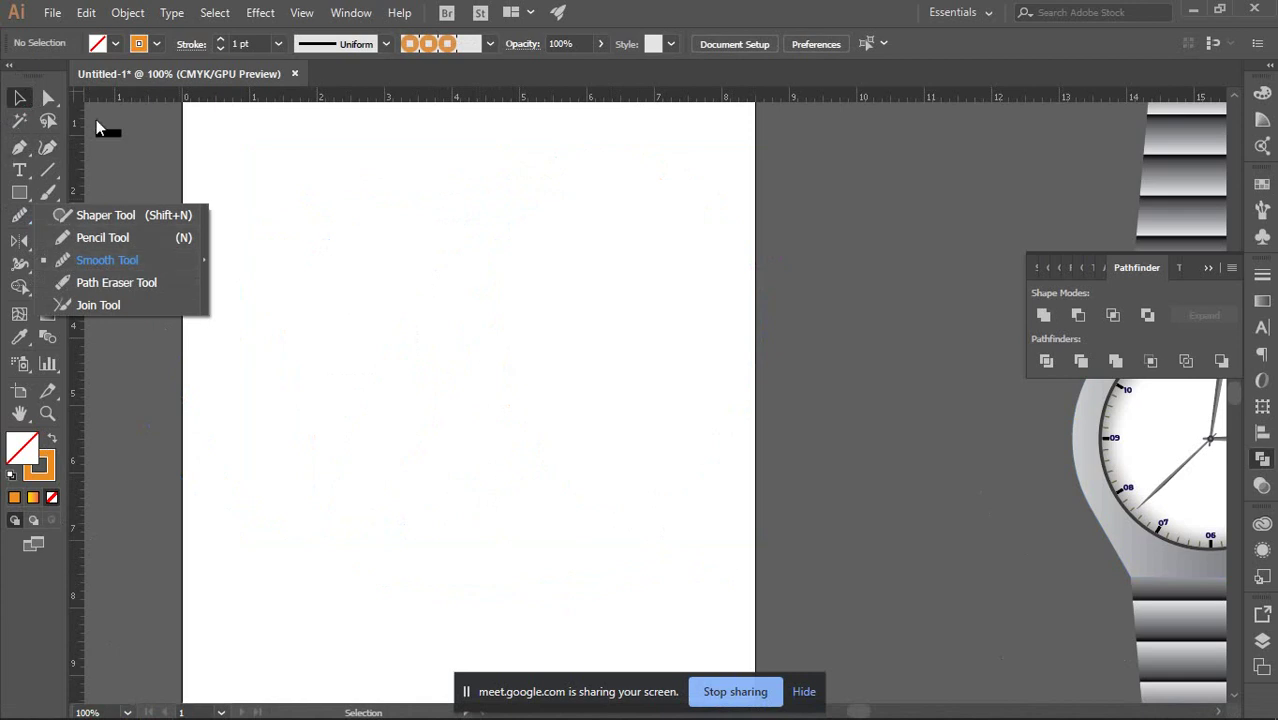
left_click(602, 325)
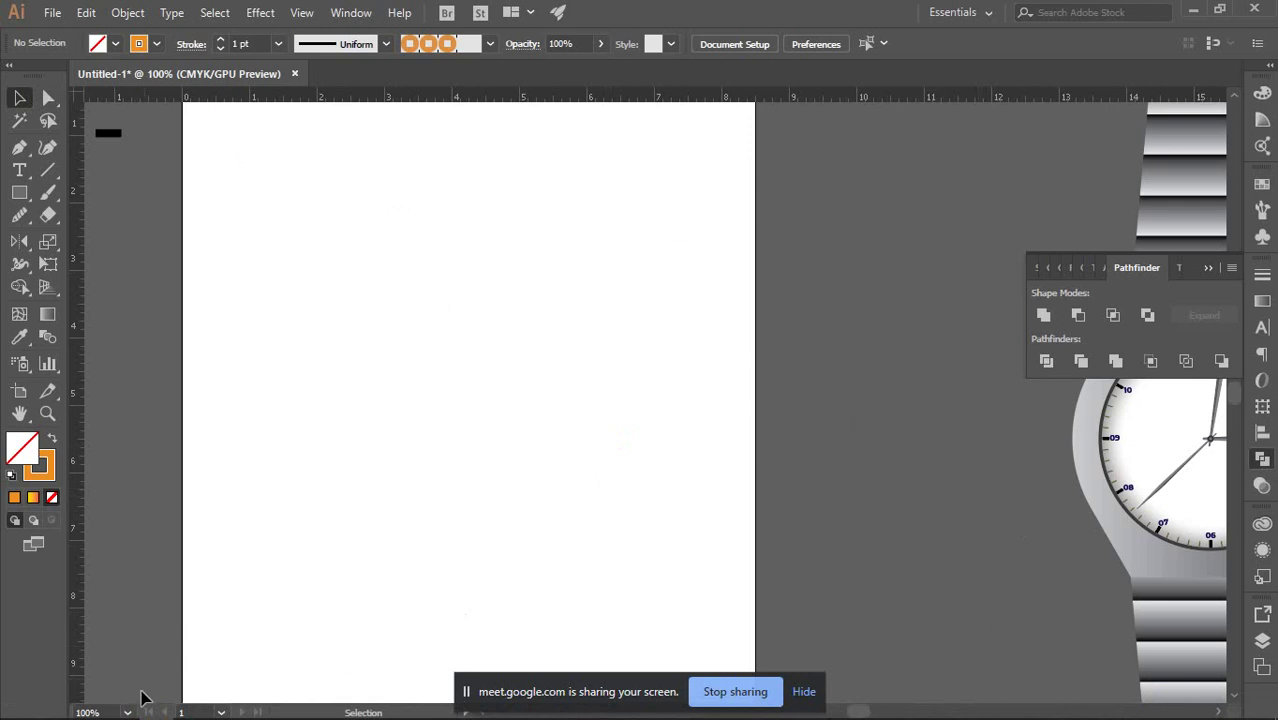
Switch to the Google Images tab in Chrome and search for "2d animation".
mouse_move(73, 712)
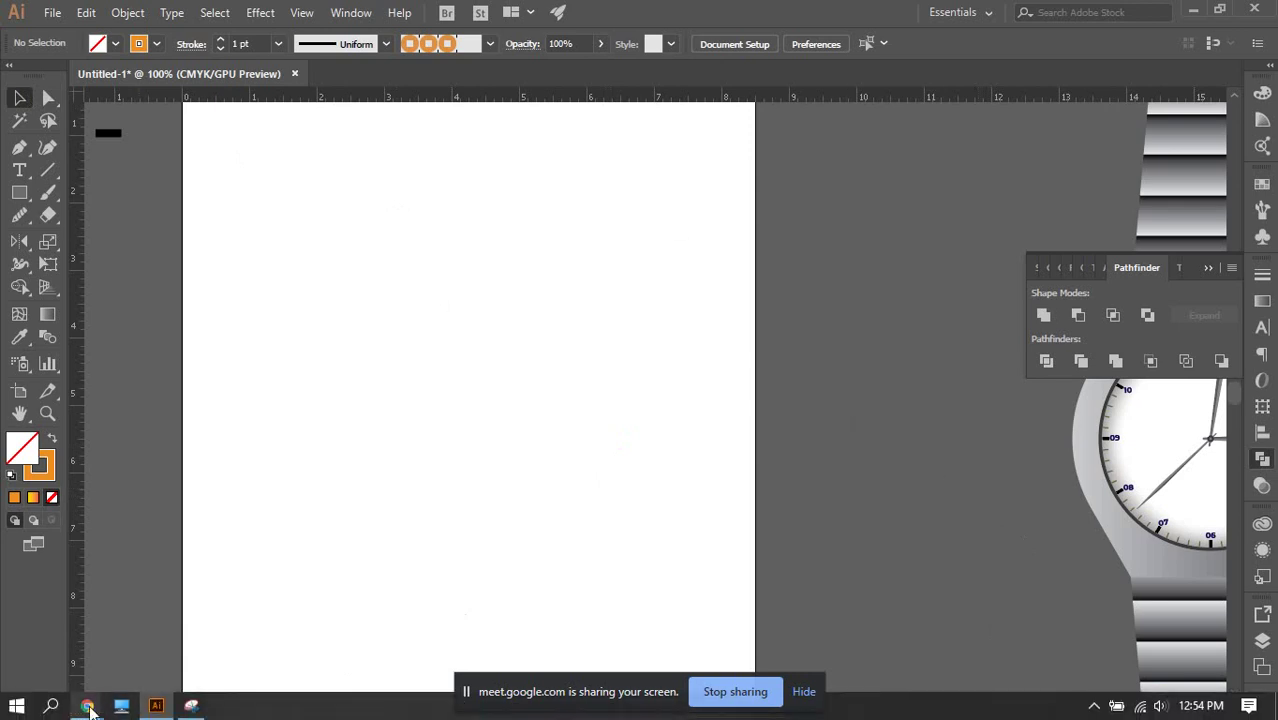
left_click(74, 651)
left_click(700, 15)
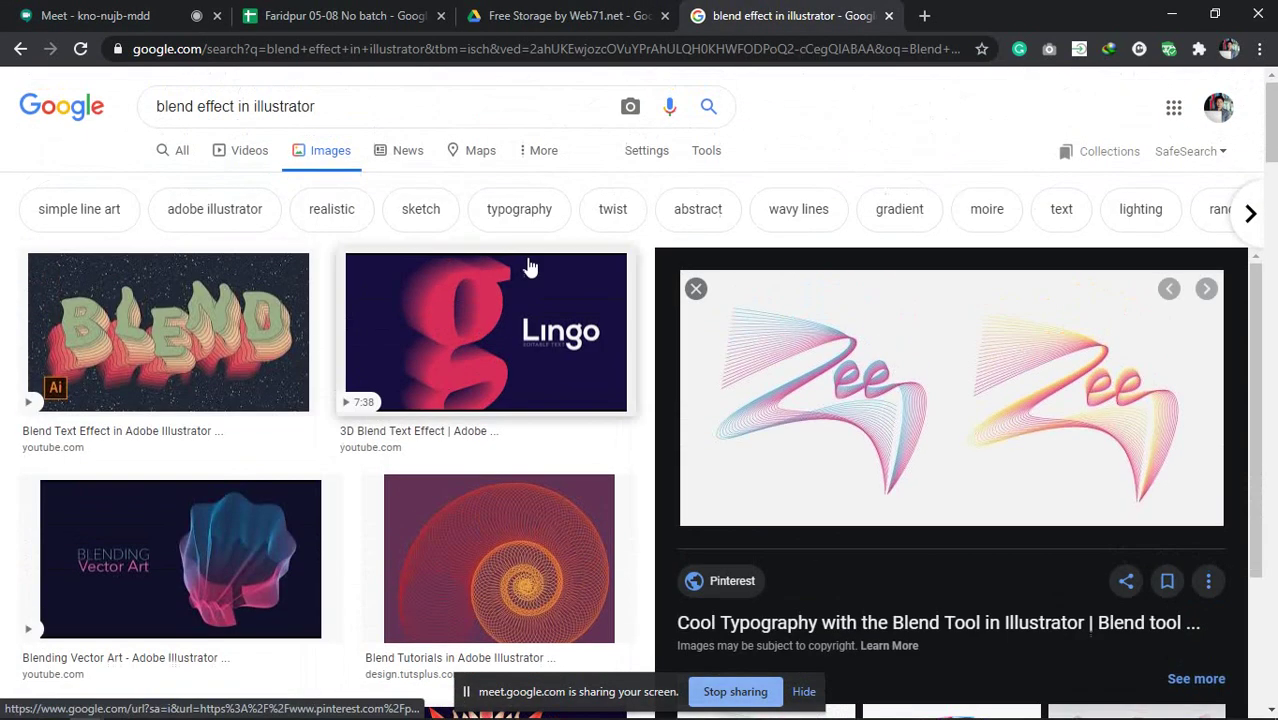
left_click_drag(336, 108, 57, 148)
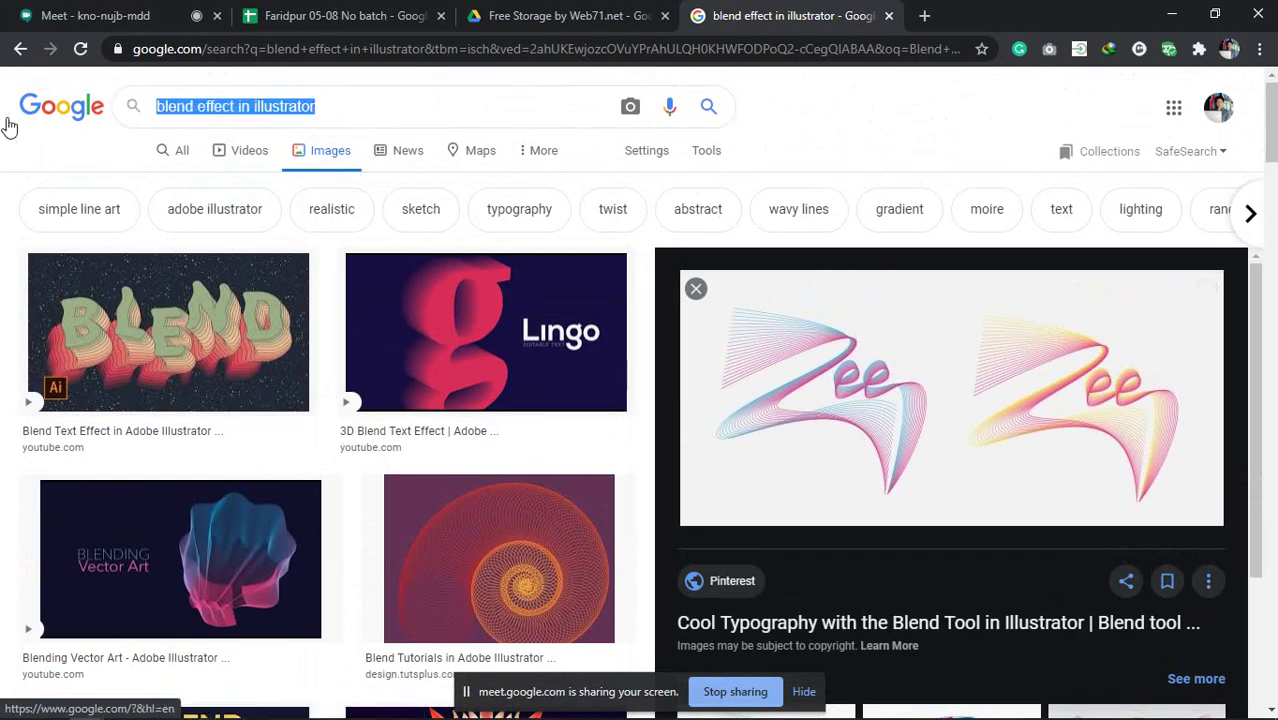
type("2d illu")
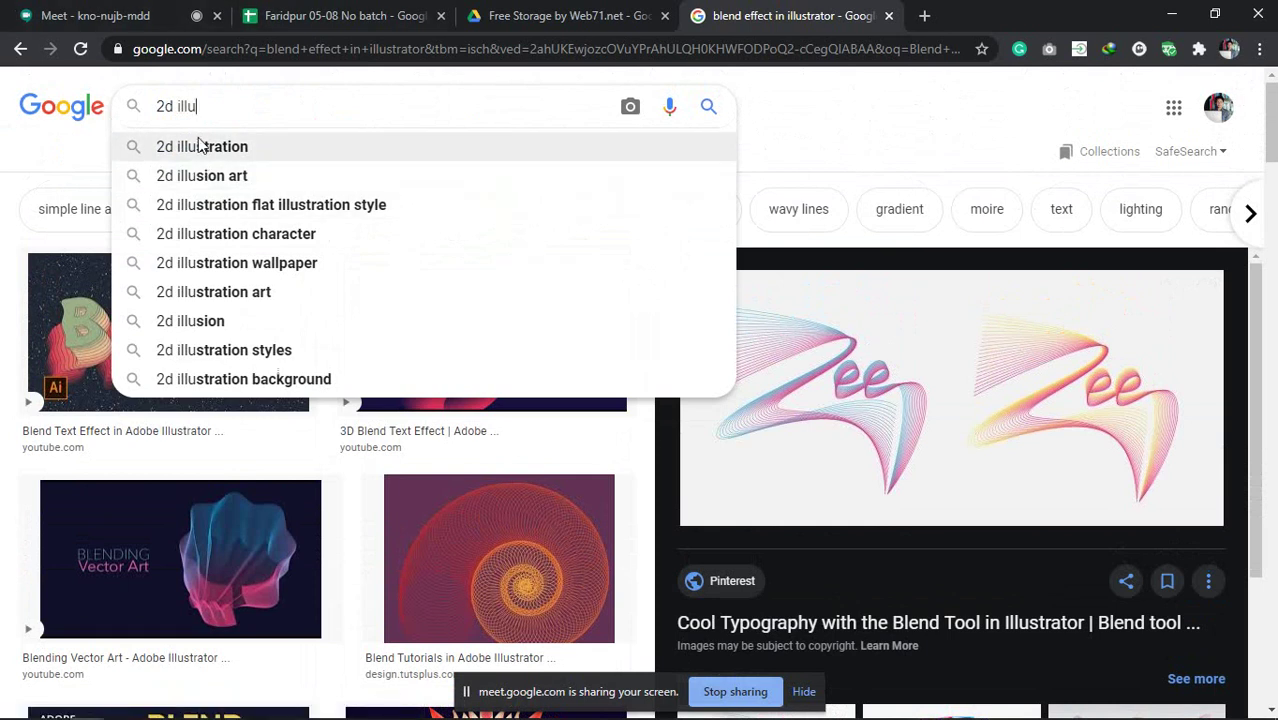
key("BackSpace")
key("BackSpace")
key("BackSpace")
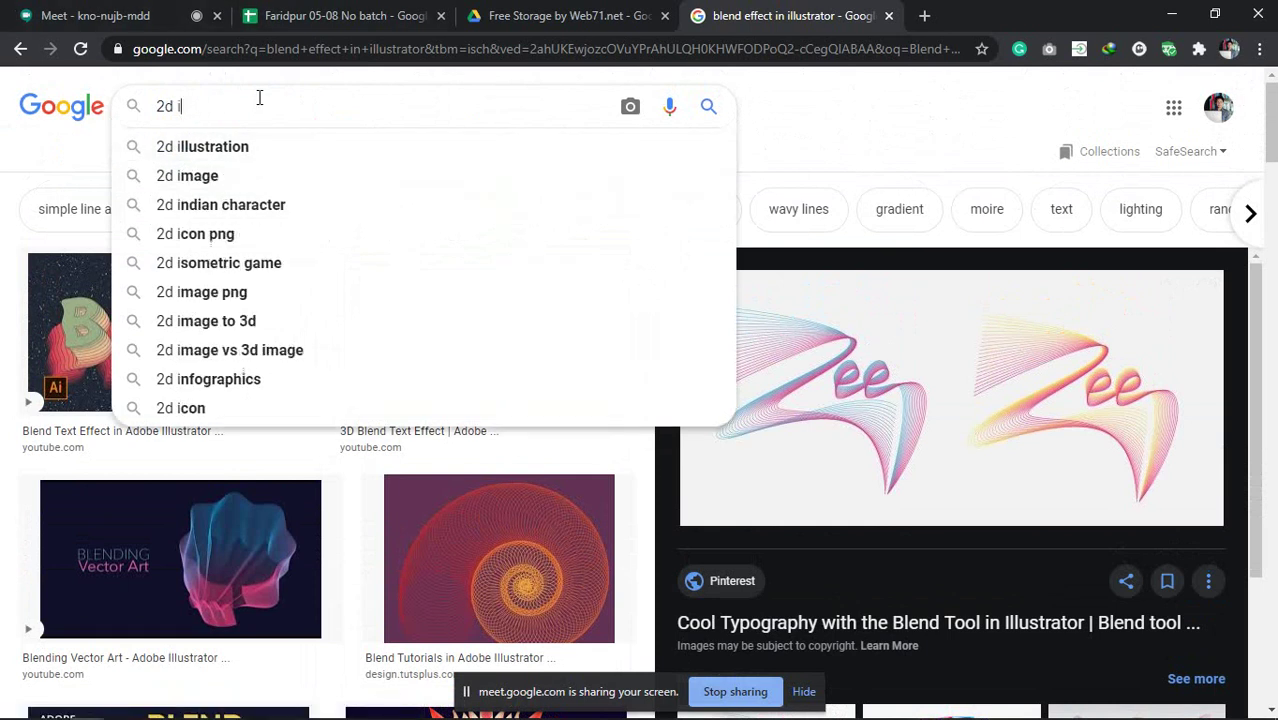
key("BackSpace")
type("anim")
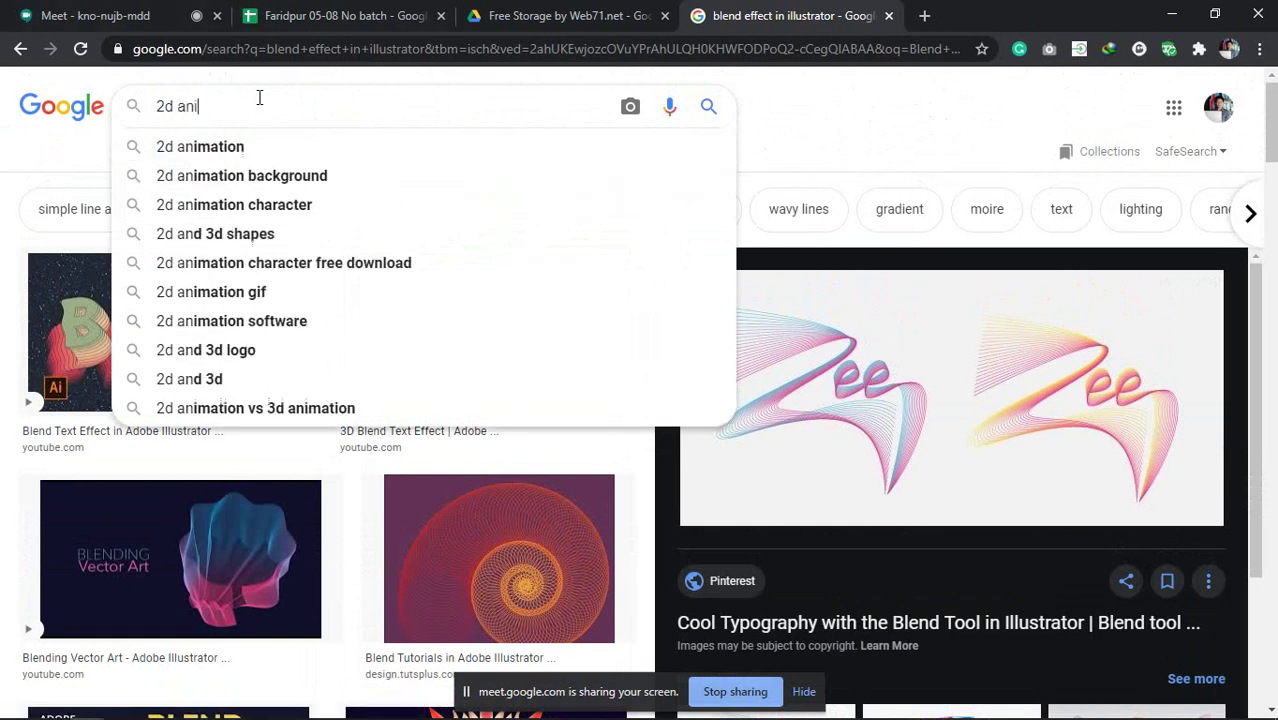
left_click(240, 150)
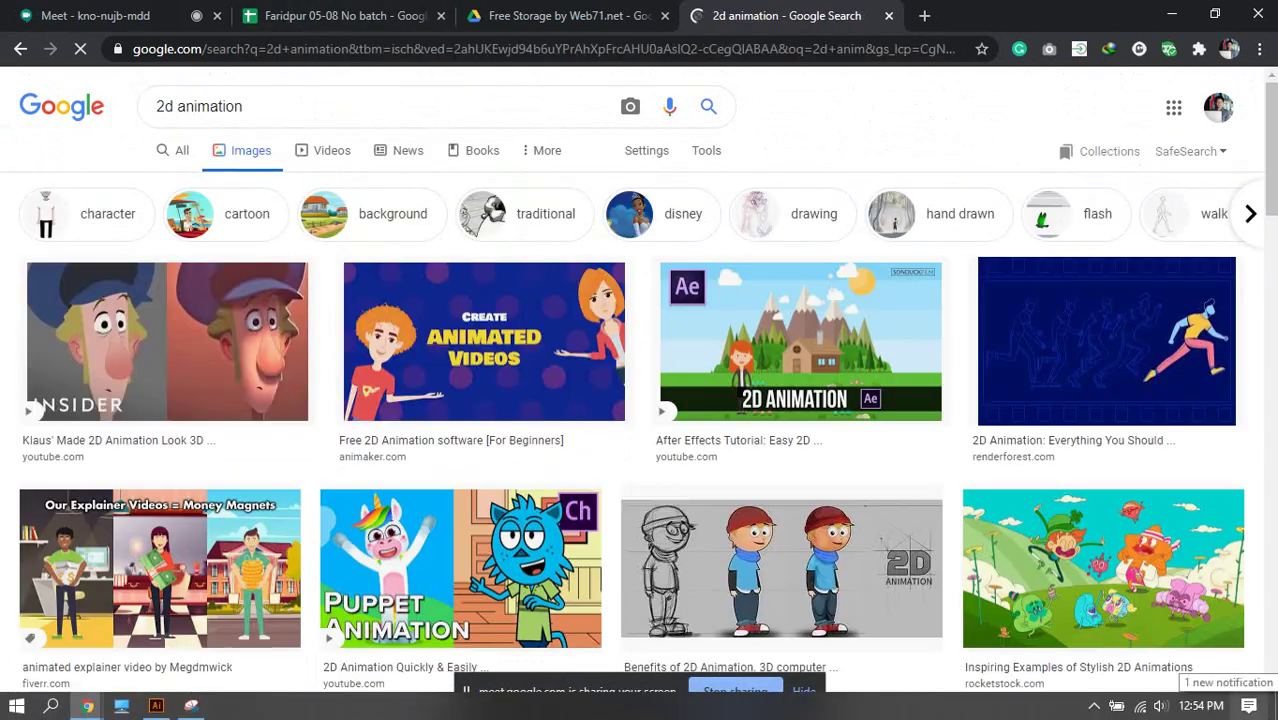
Preview the "Easy 2D Animation" and "Cartoon Animation - Building a Town" images and browse their related pictures.
scroll(890, 535, "down", 1)
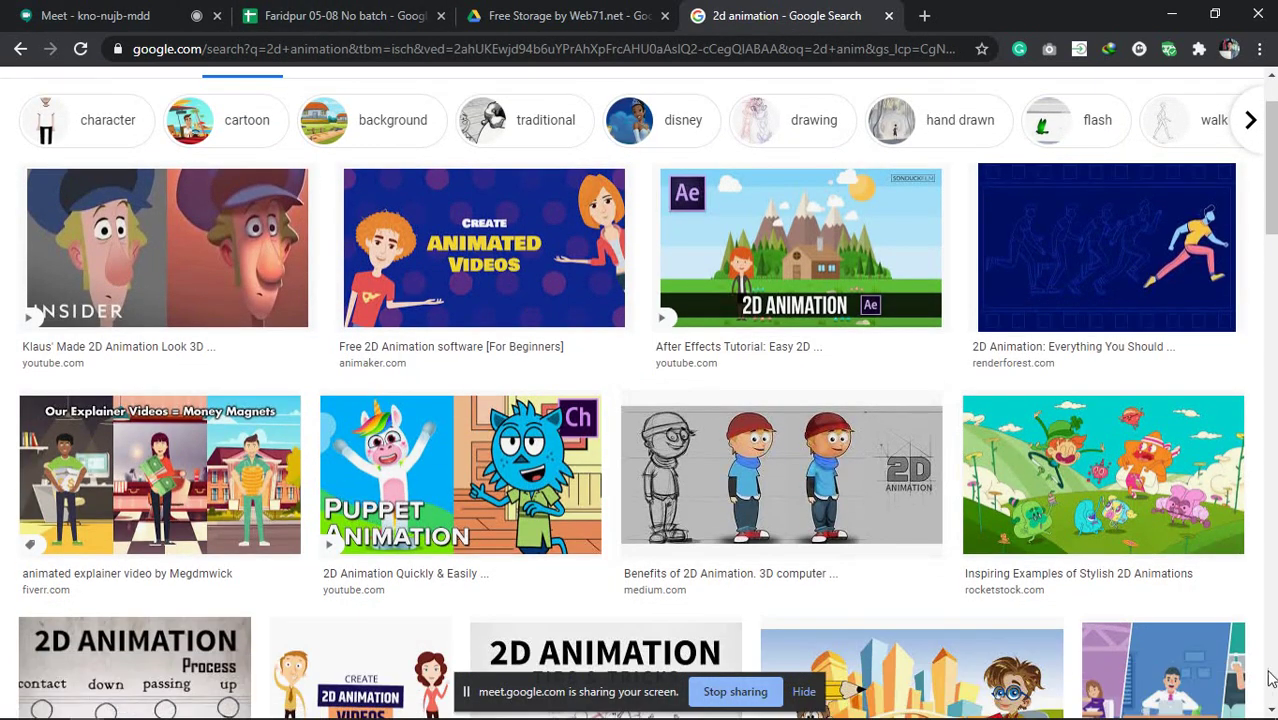
left_click(772, 235)
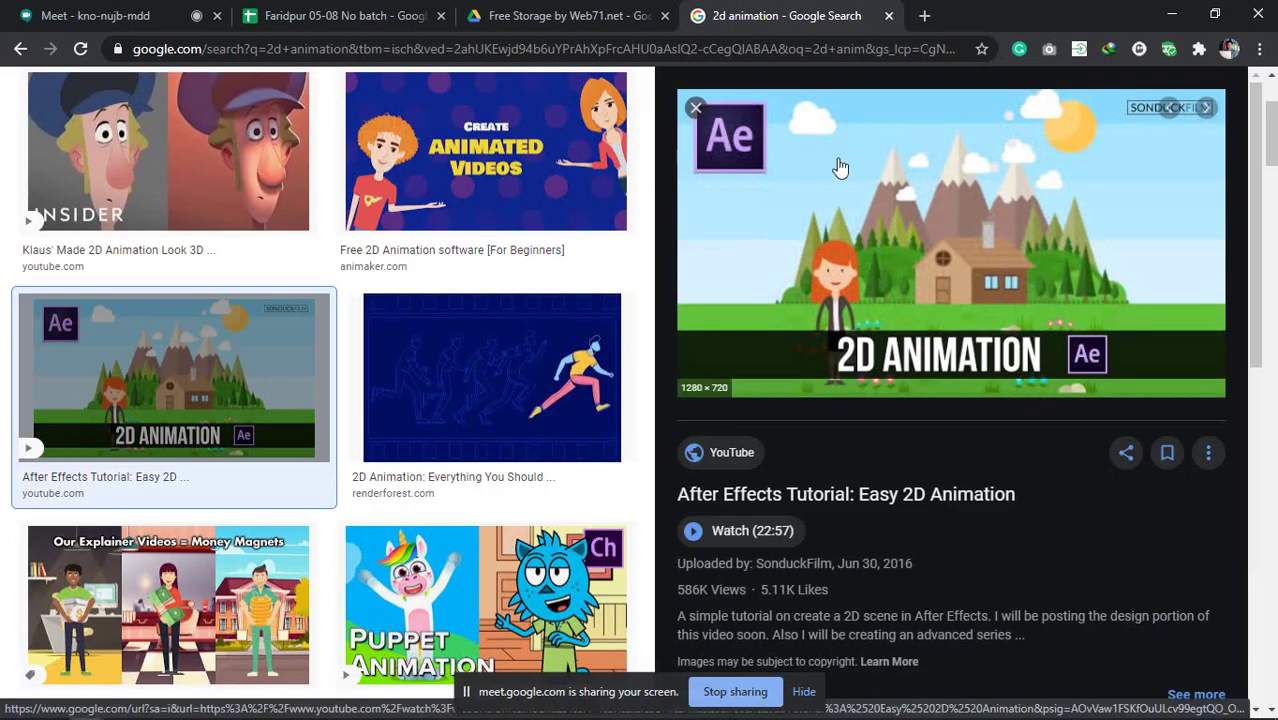
scroll(925, 408, "down", 6)
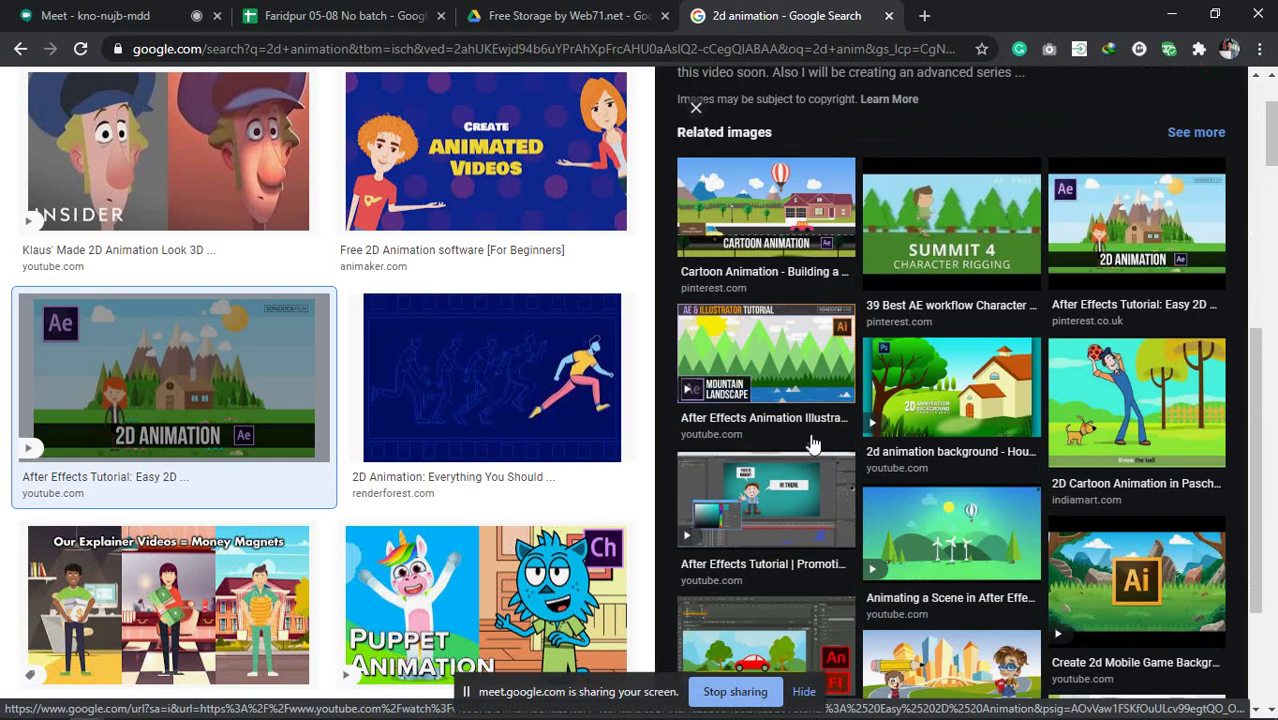
left_click(755, 187)
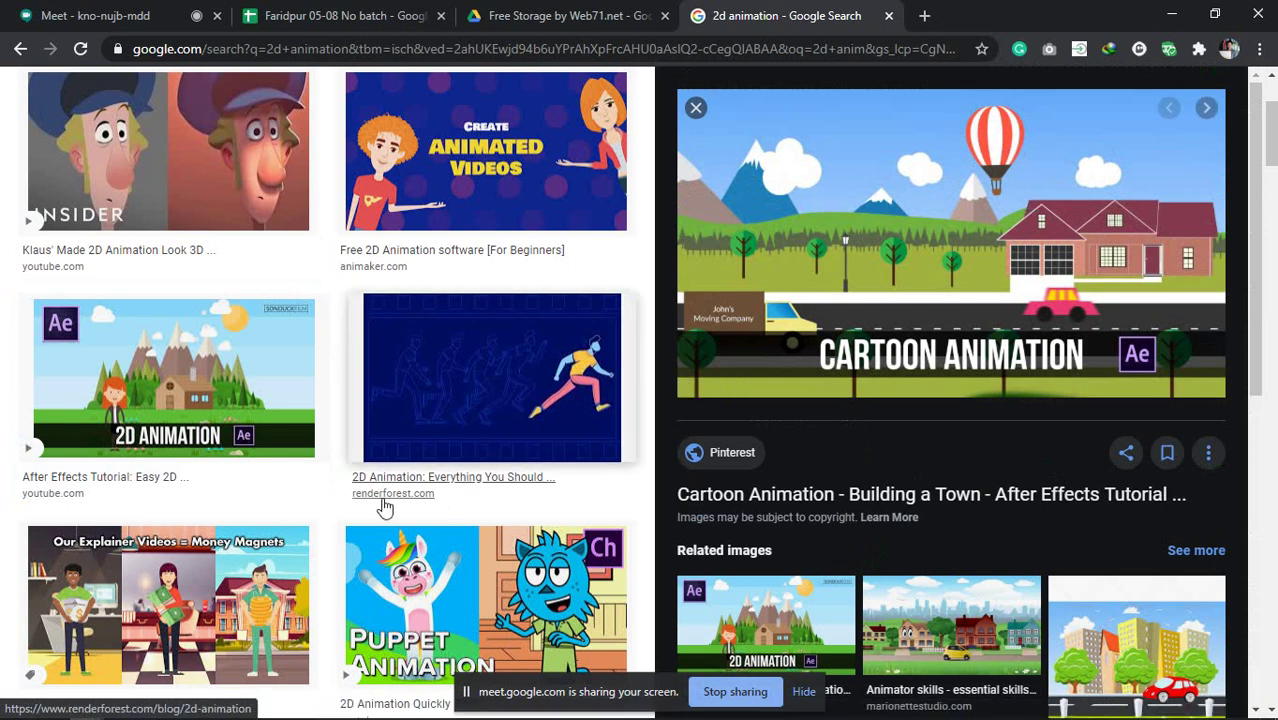
scroll(985, 457, "down", 8)
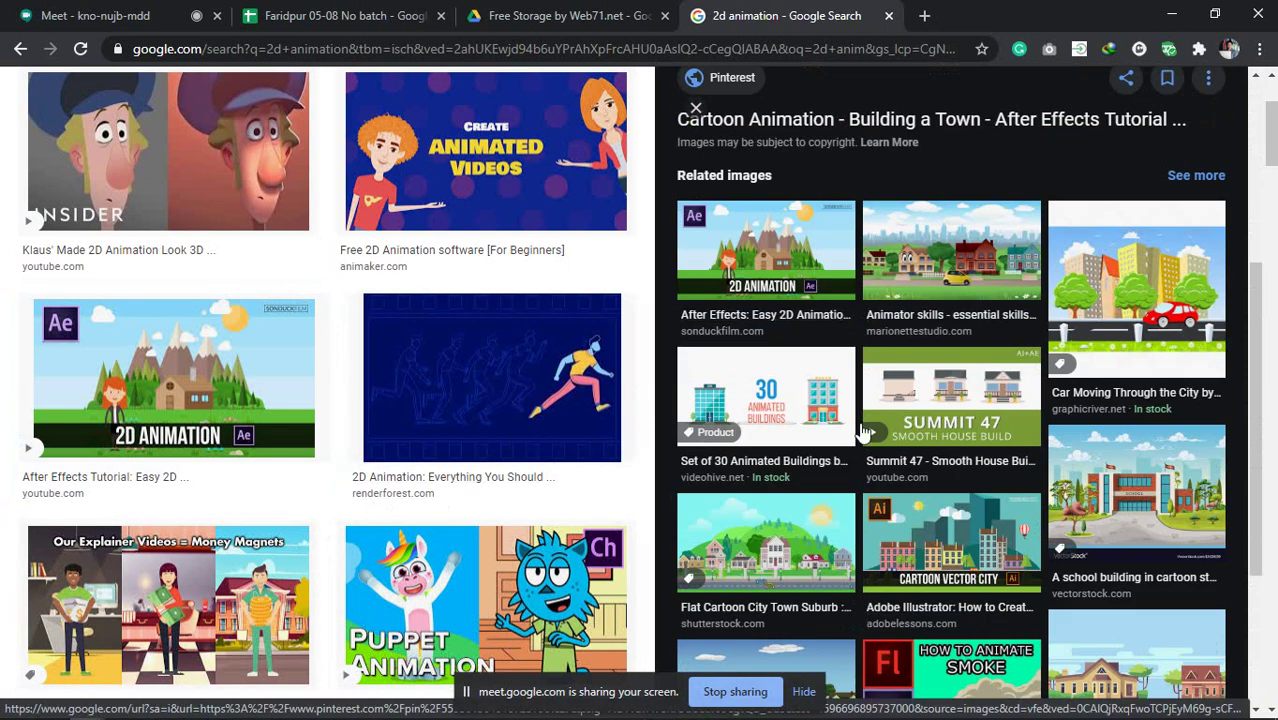
scroll(985, 457, "down", 3)
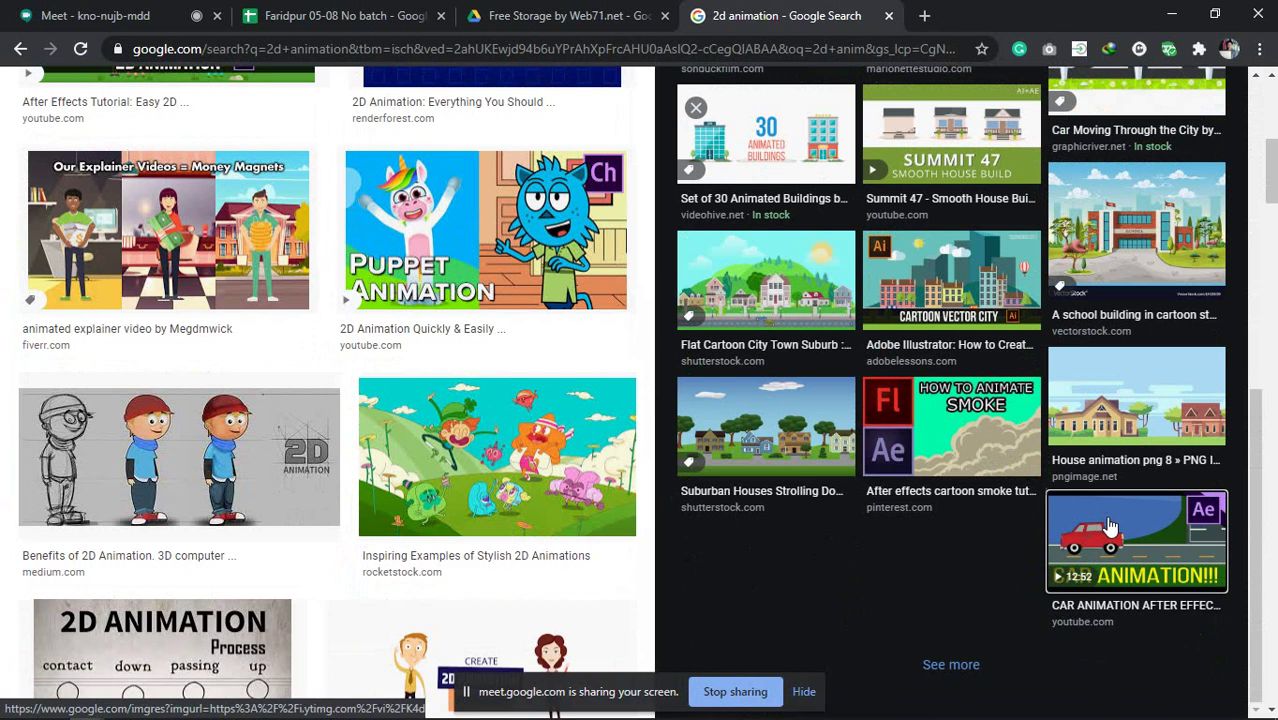
Preview the "Car Animation After Effects Tutorial" image and the "Production Process for 2D Animation" image.
left_click(1090, 540)
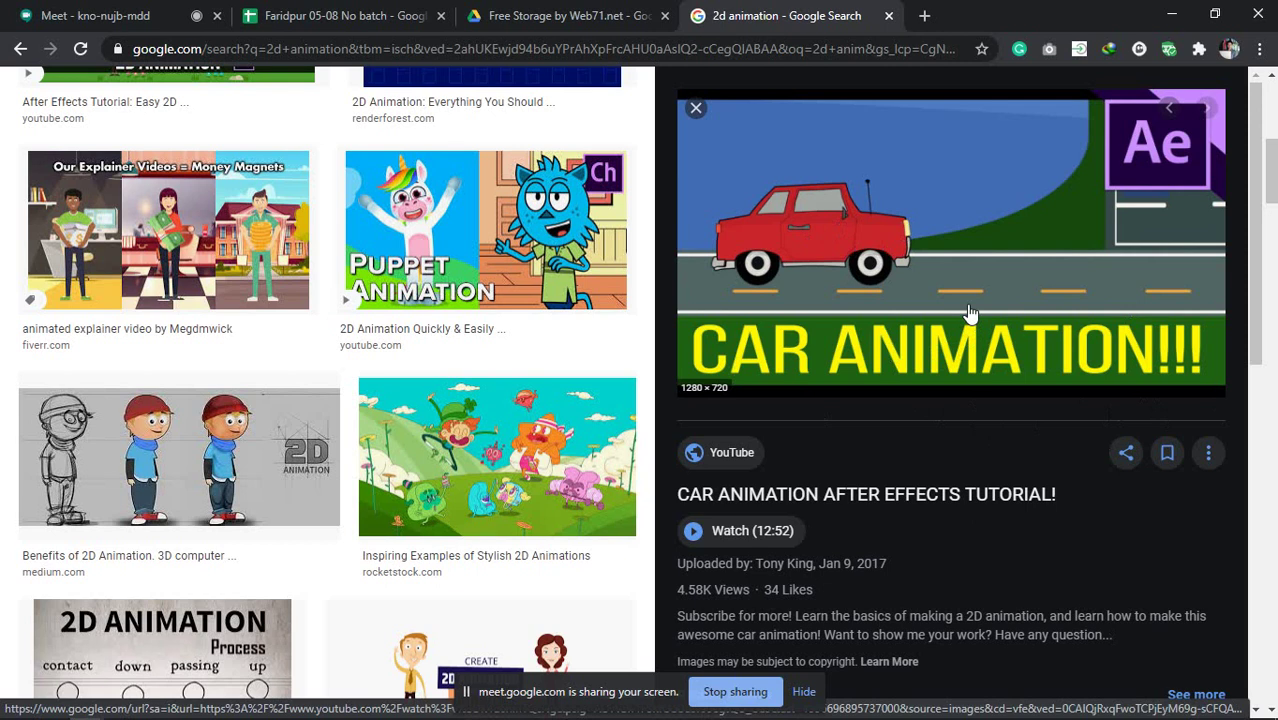
scroll(637, 425, "down", 3)
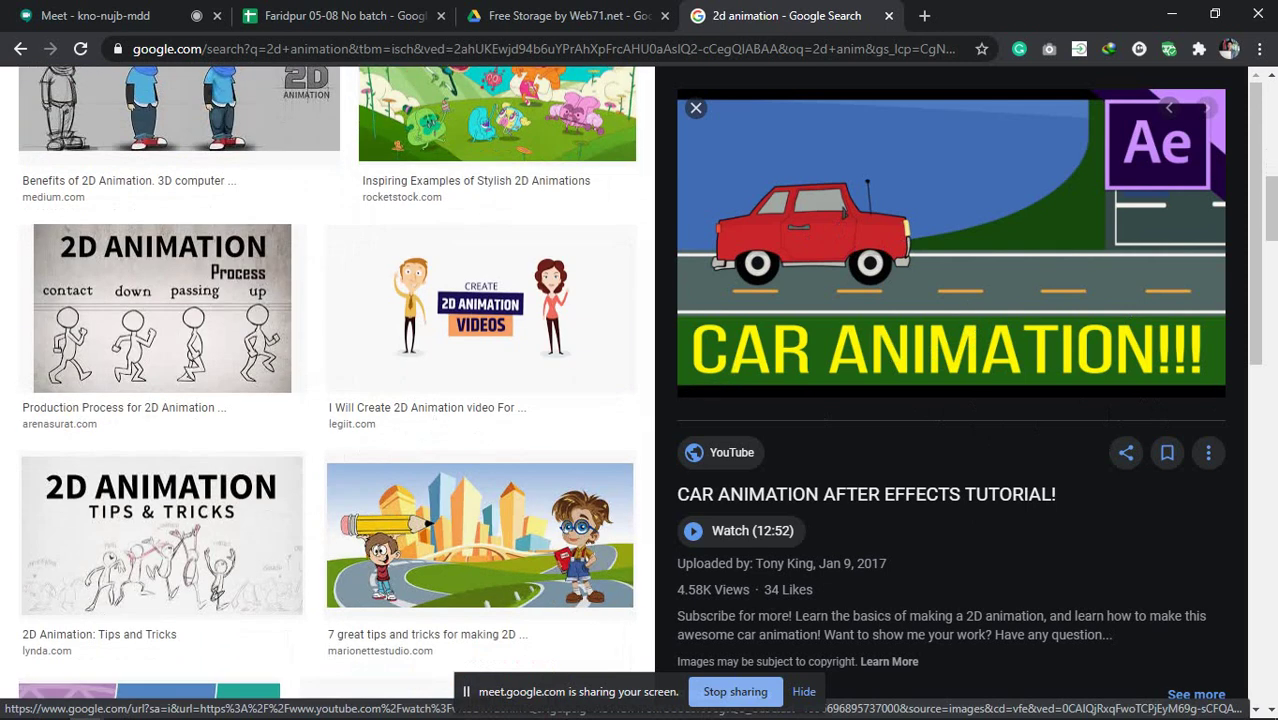
left_click(140, 305)
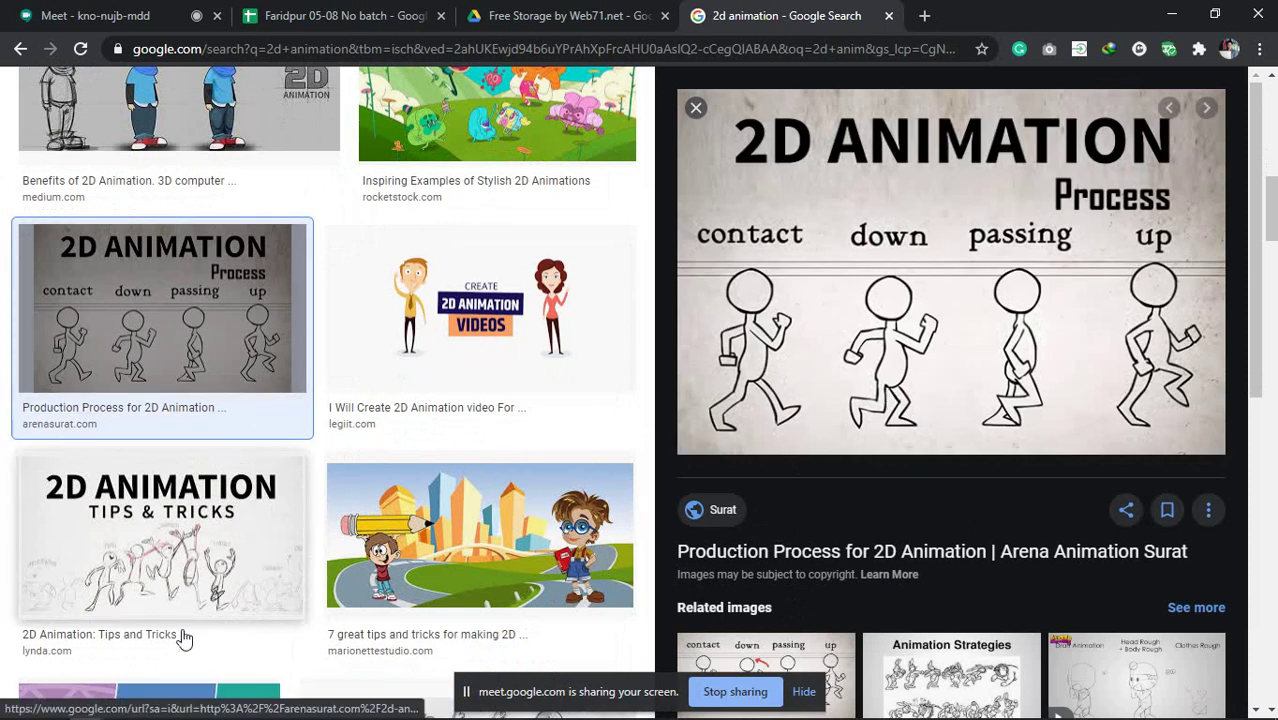
Switch to Illustrator and close the Untitled-1 document without saving its changes.
left_click(156, 712)
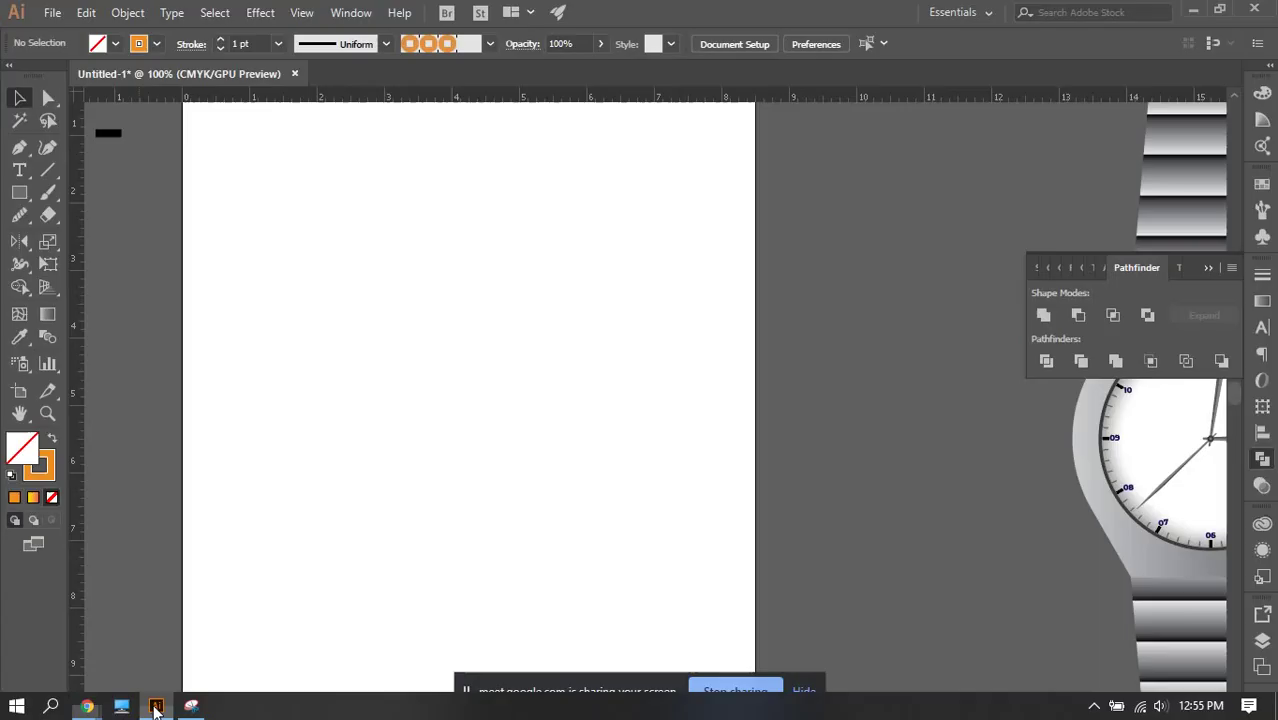
scroll(414, 355, "down", 2)
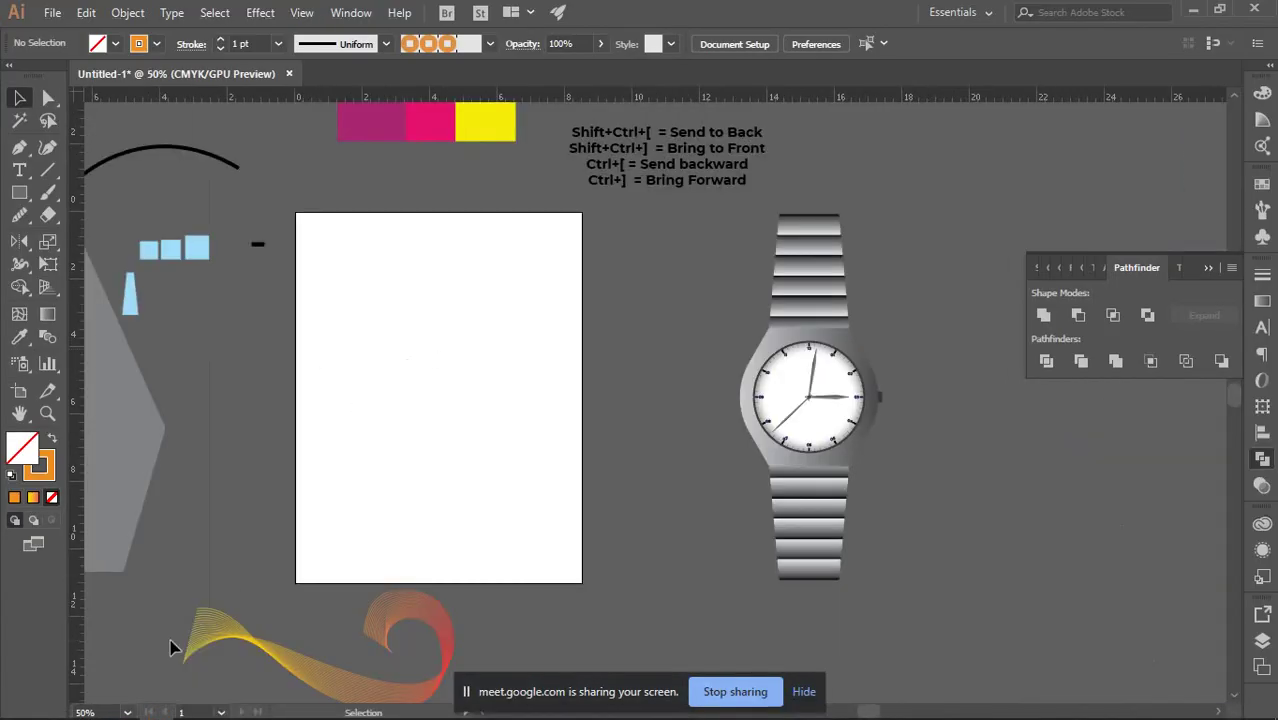
left_click(288, 74)
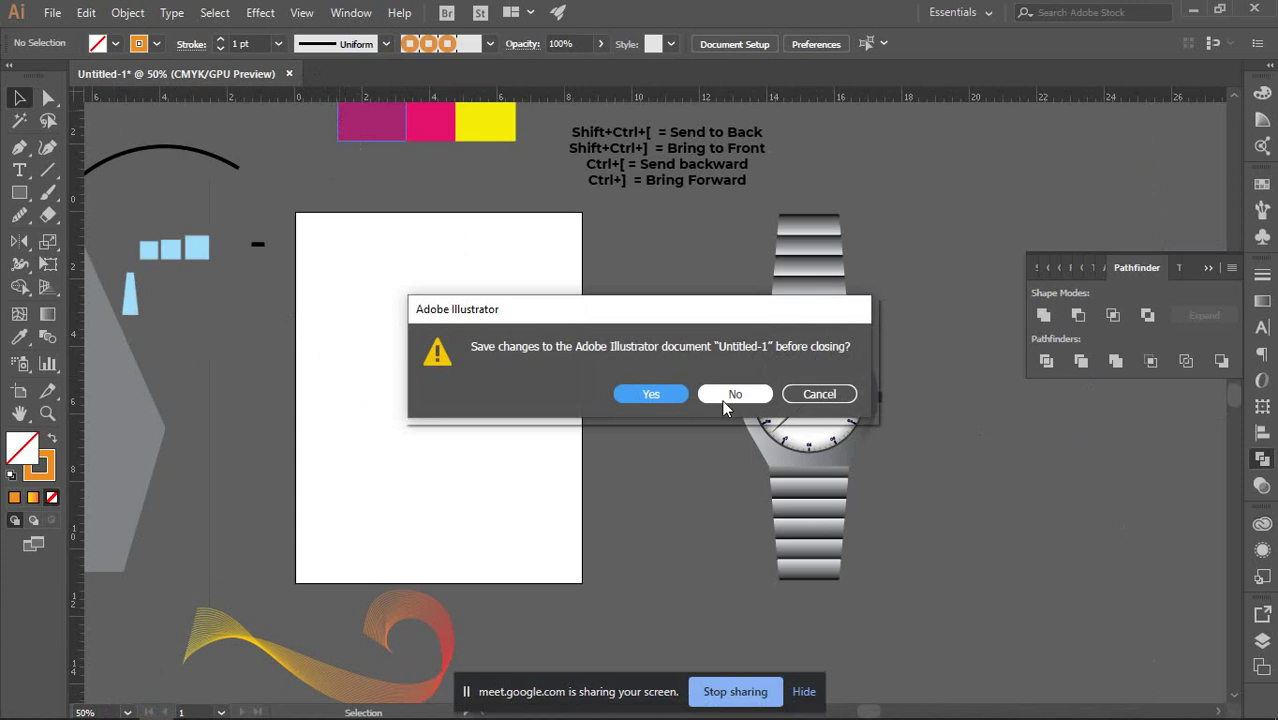
left_click(727, 396)
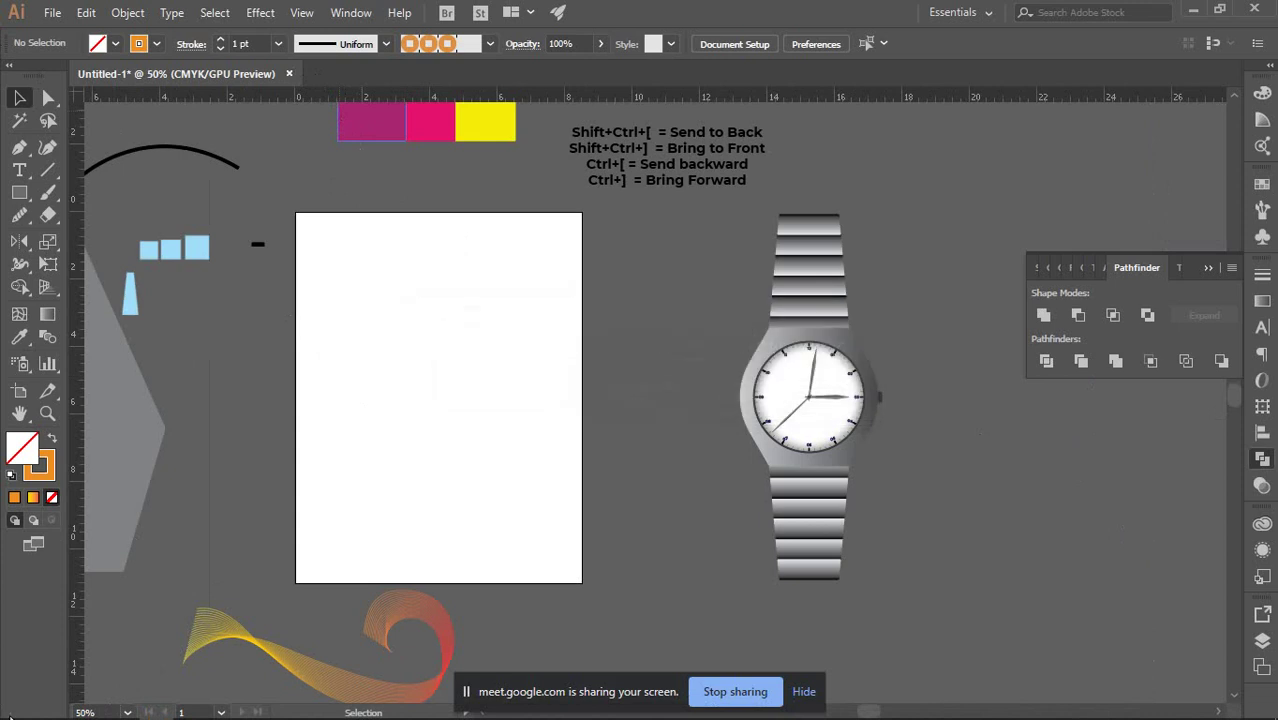
Switch from Illustrator to the Snipping Tool window holding the captured Meet screen.
mouse_move(96, 708)
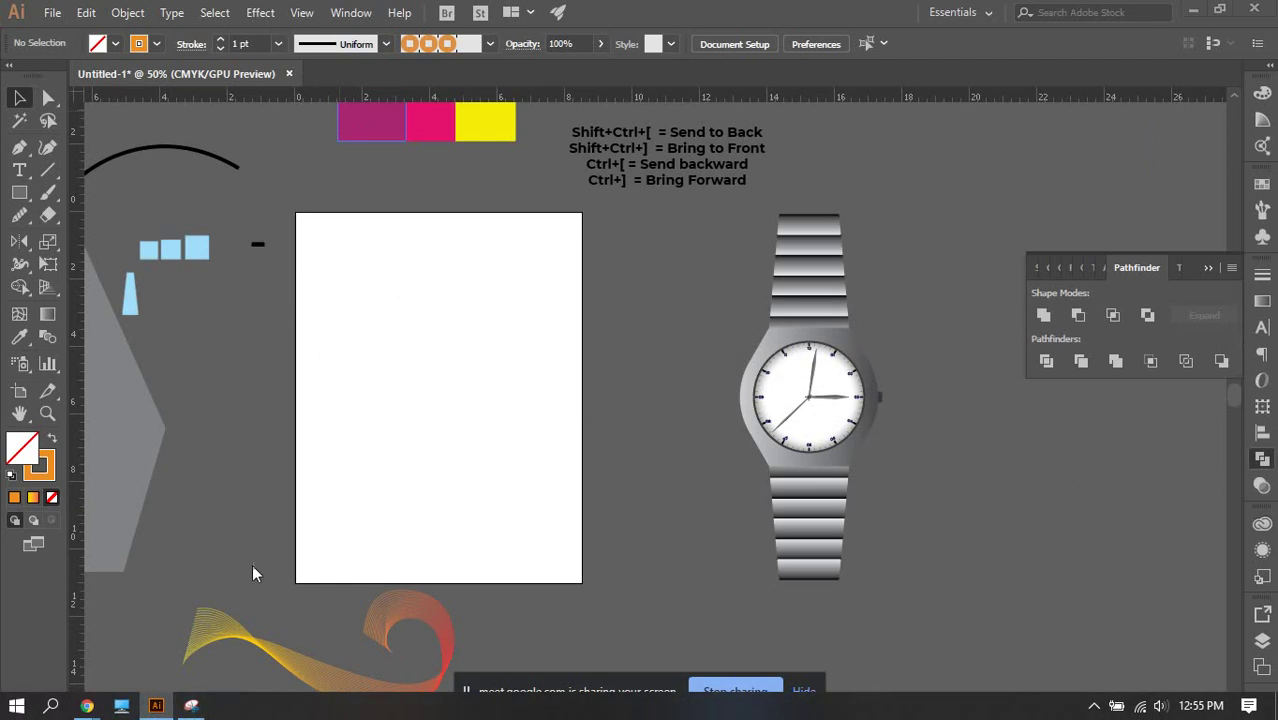
left_click(118, 707)
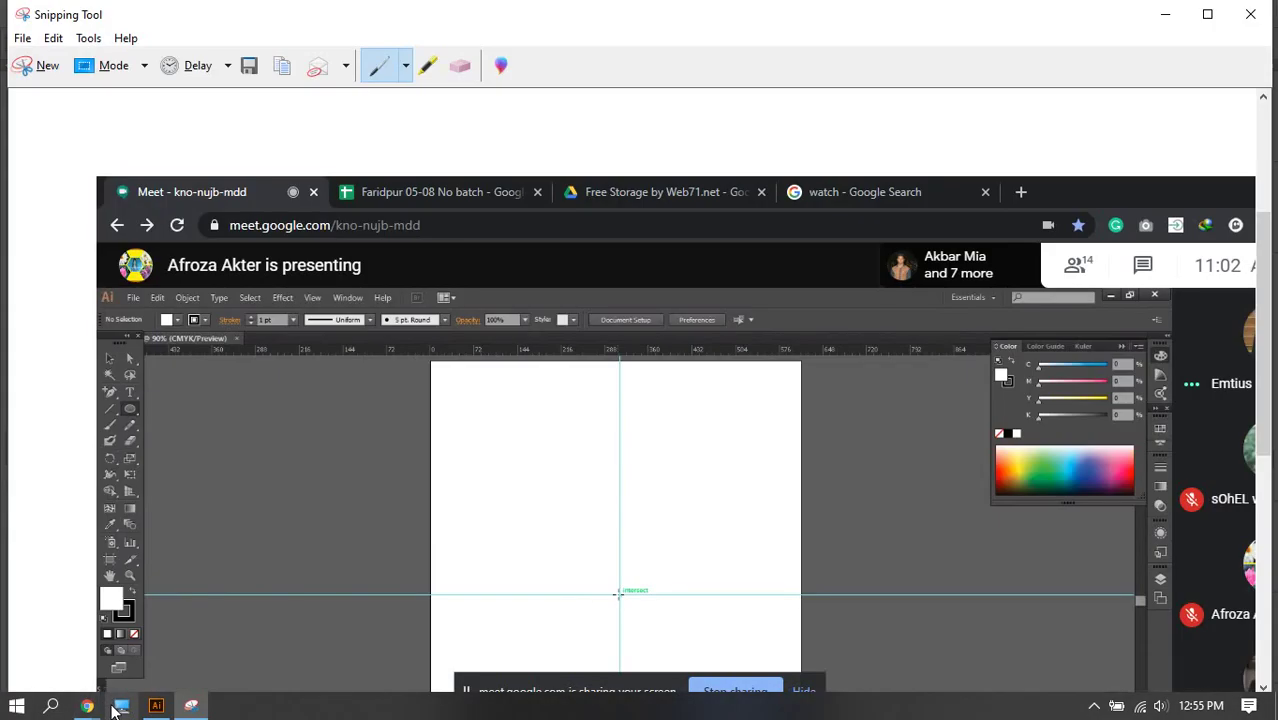